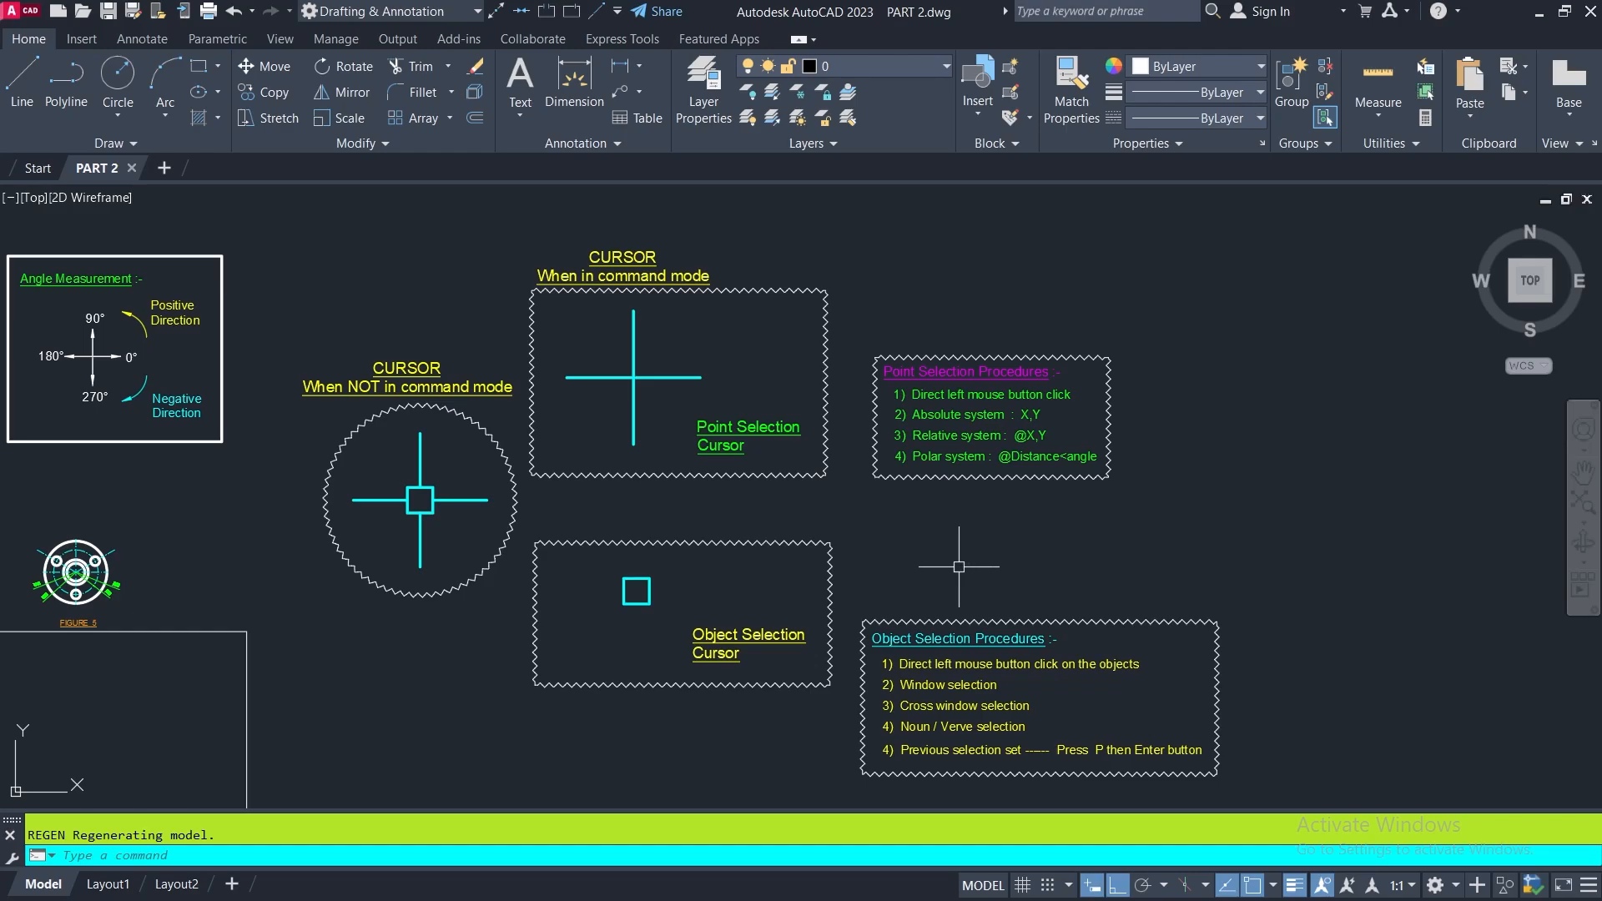
- Examine the boxed MVSETUP notes listing the metric sheet setup entries
scroll(989, 534, down, 2)
middle_drag(800, 575, 1340, 578)
scroll(566, 459, up, 5)
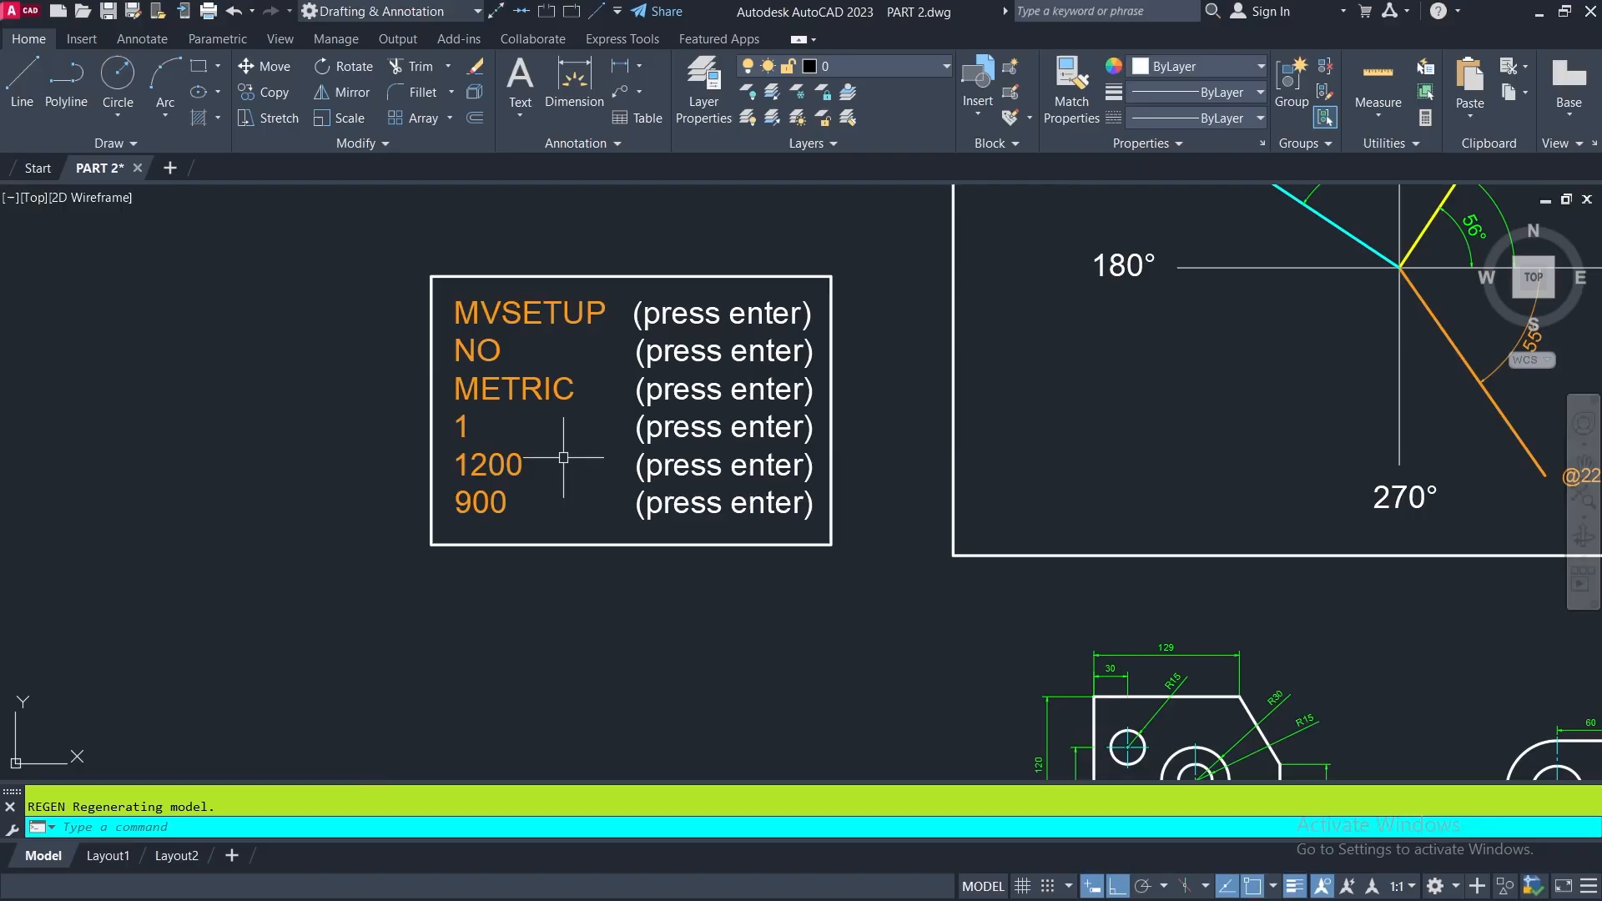
scroll(564, 457, up, 2)
middle_drag(608, 465, 615, 554)
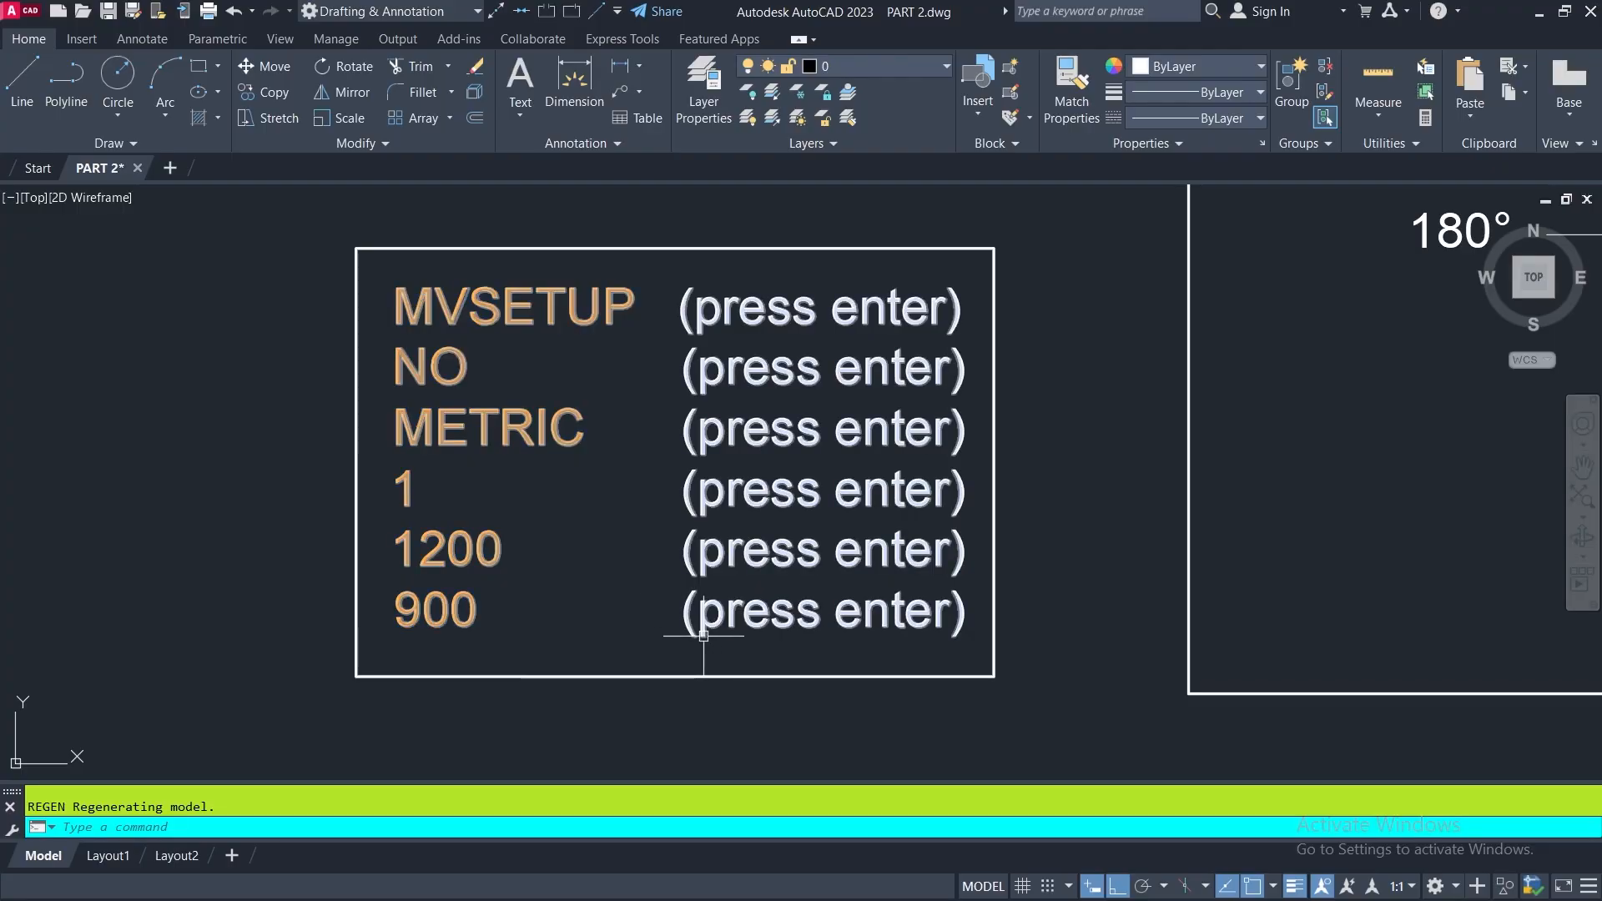
scroll(800, 577, down, 4)
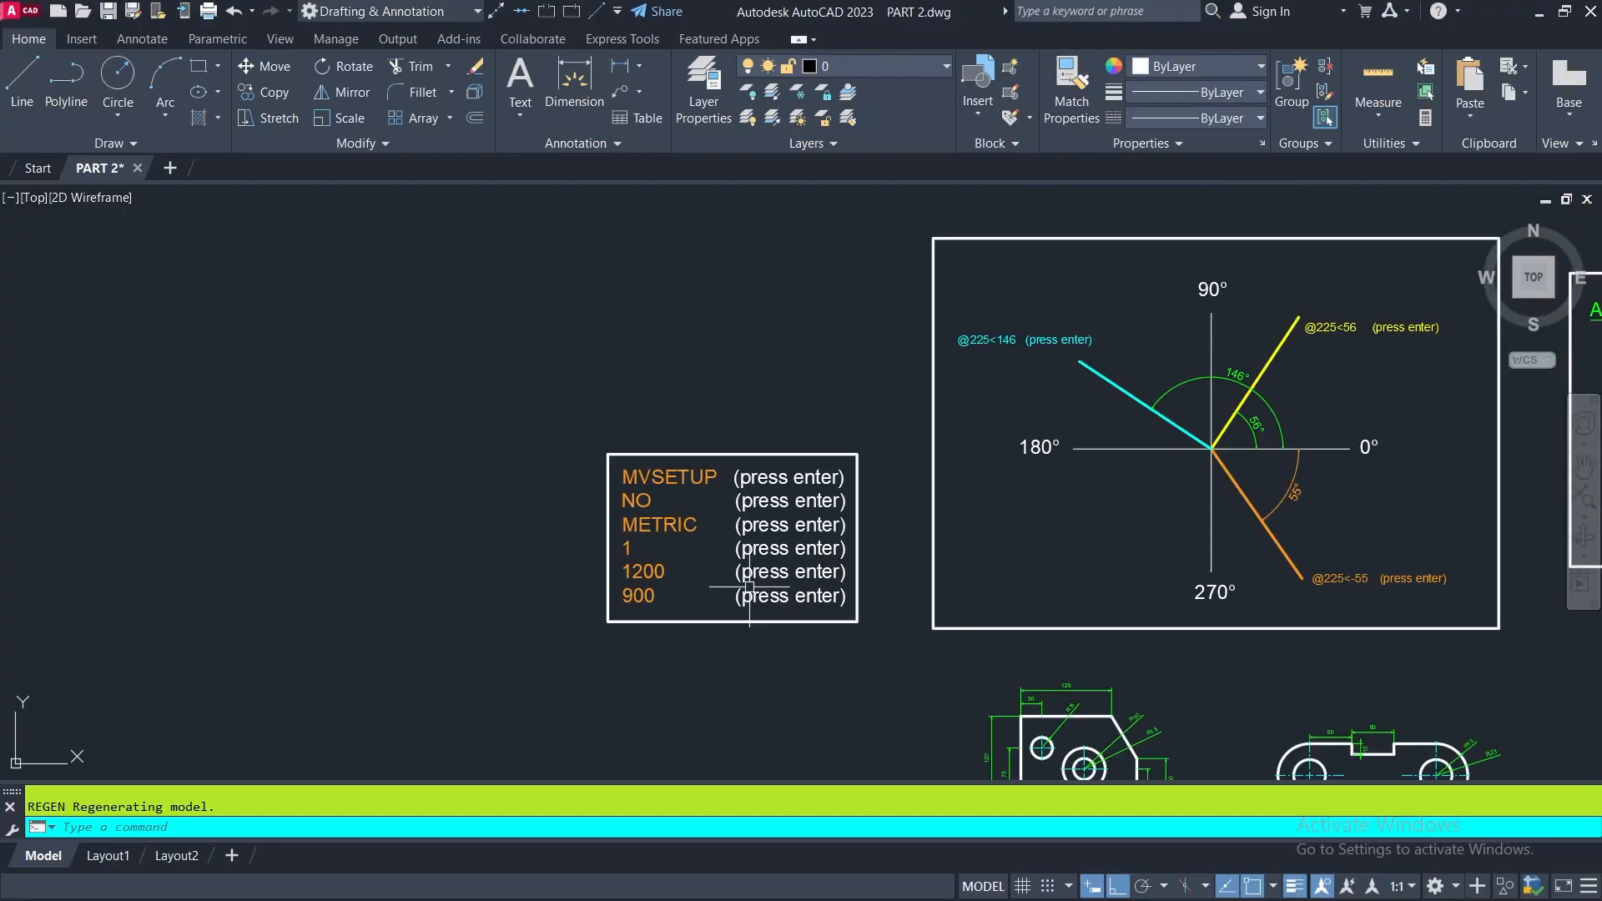
- Examine the empty drawing sheet rectangle below the figures, including its corner at the origin
middle_drag(827, 579, 167, 505)
scroll(756, 544, down, 10)
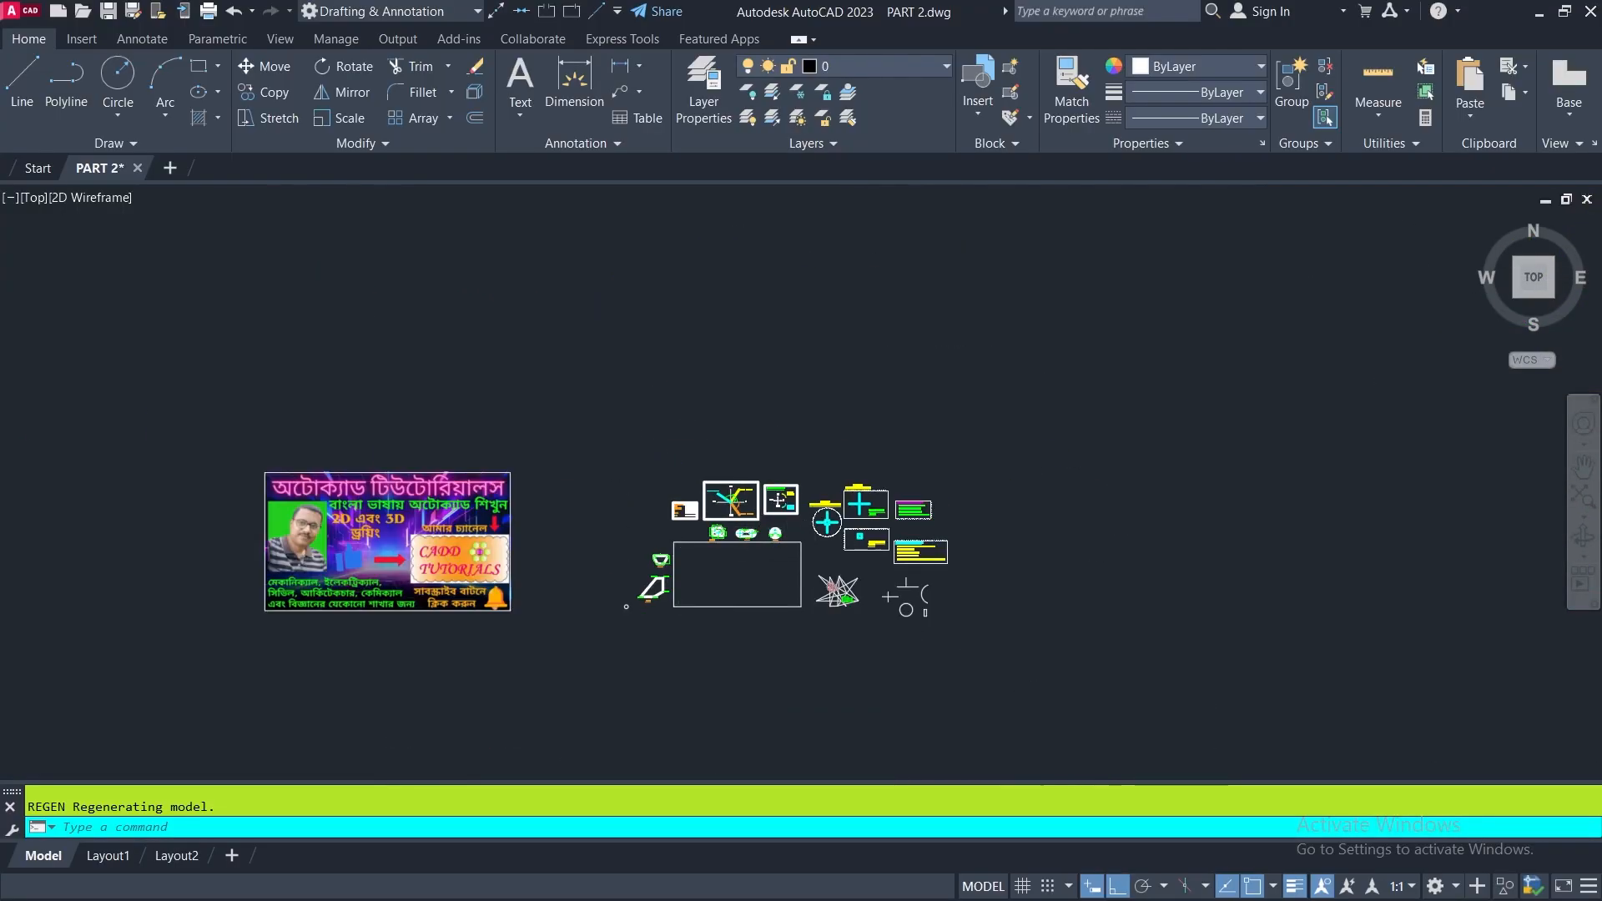
scroll(762, 557, up, 8)
mouse_move(721, 574)
middle_down()
mouse_move(816, 501)
mouse_move(895, 386)
mouse_move(902, 414)
middle_up()
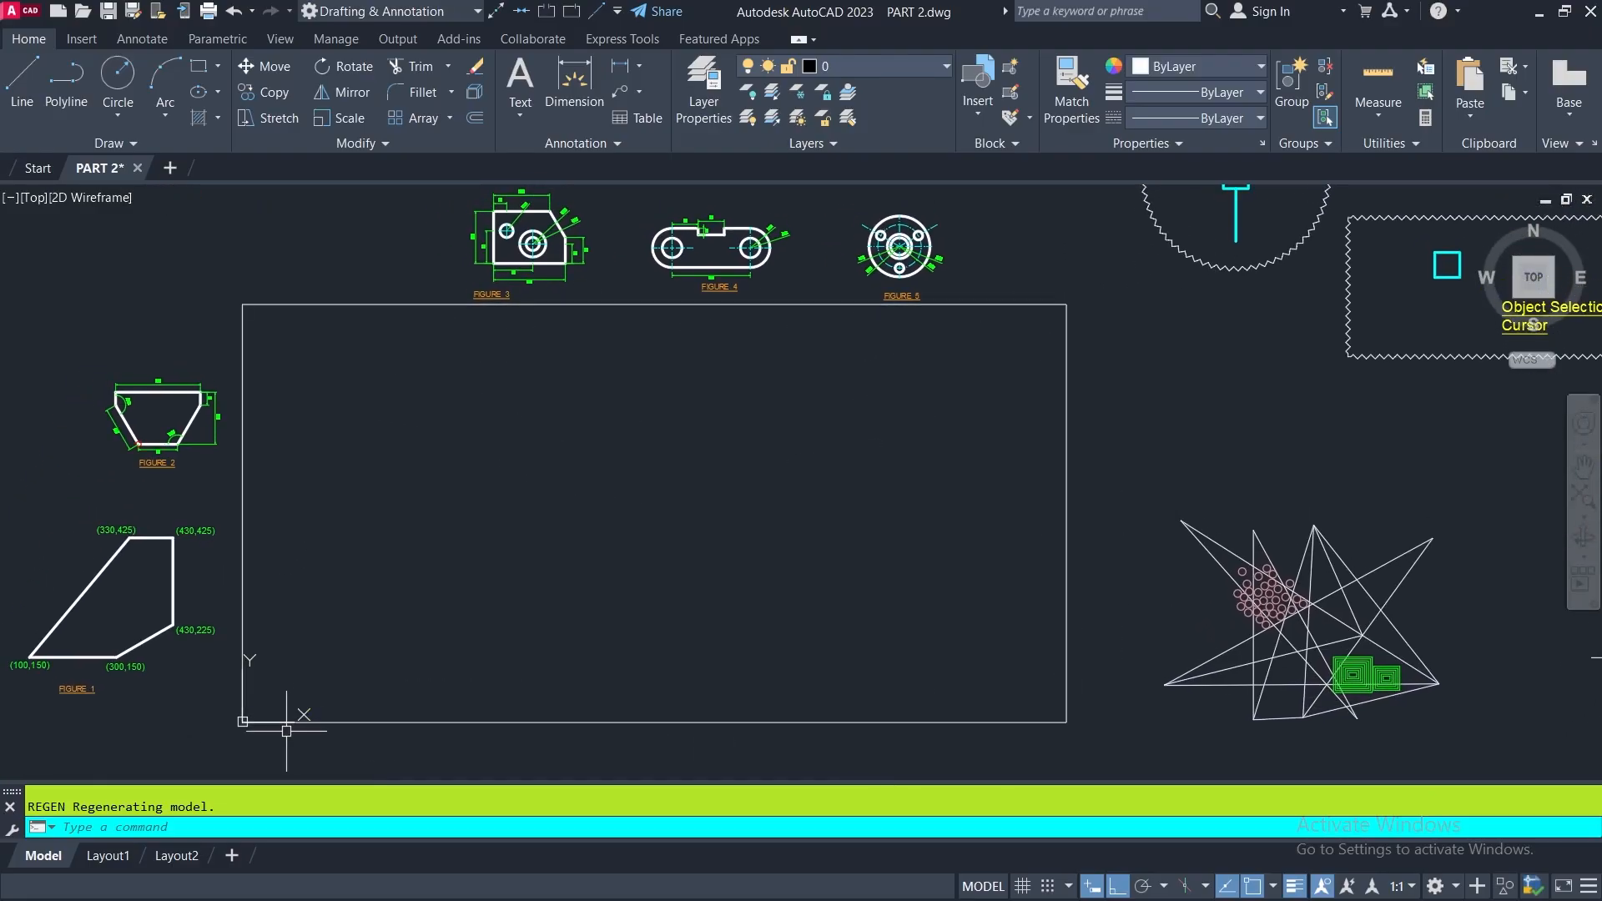
scroll(282, 730, up, 2)
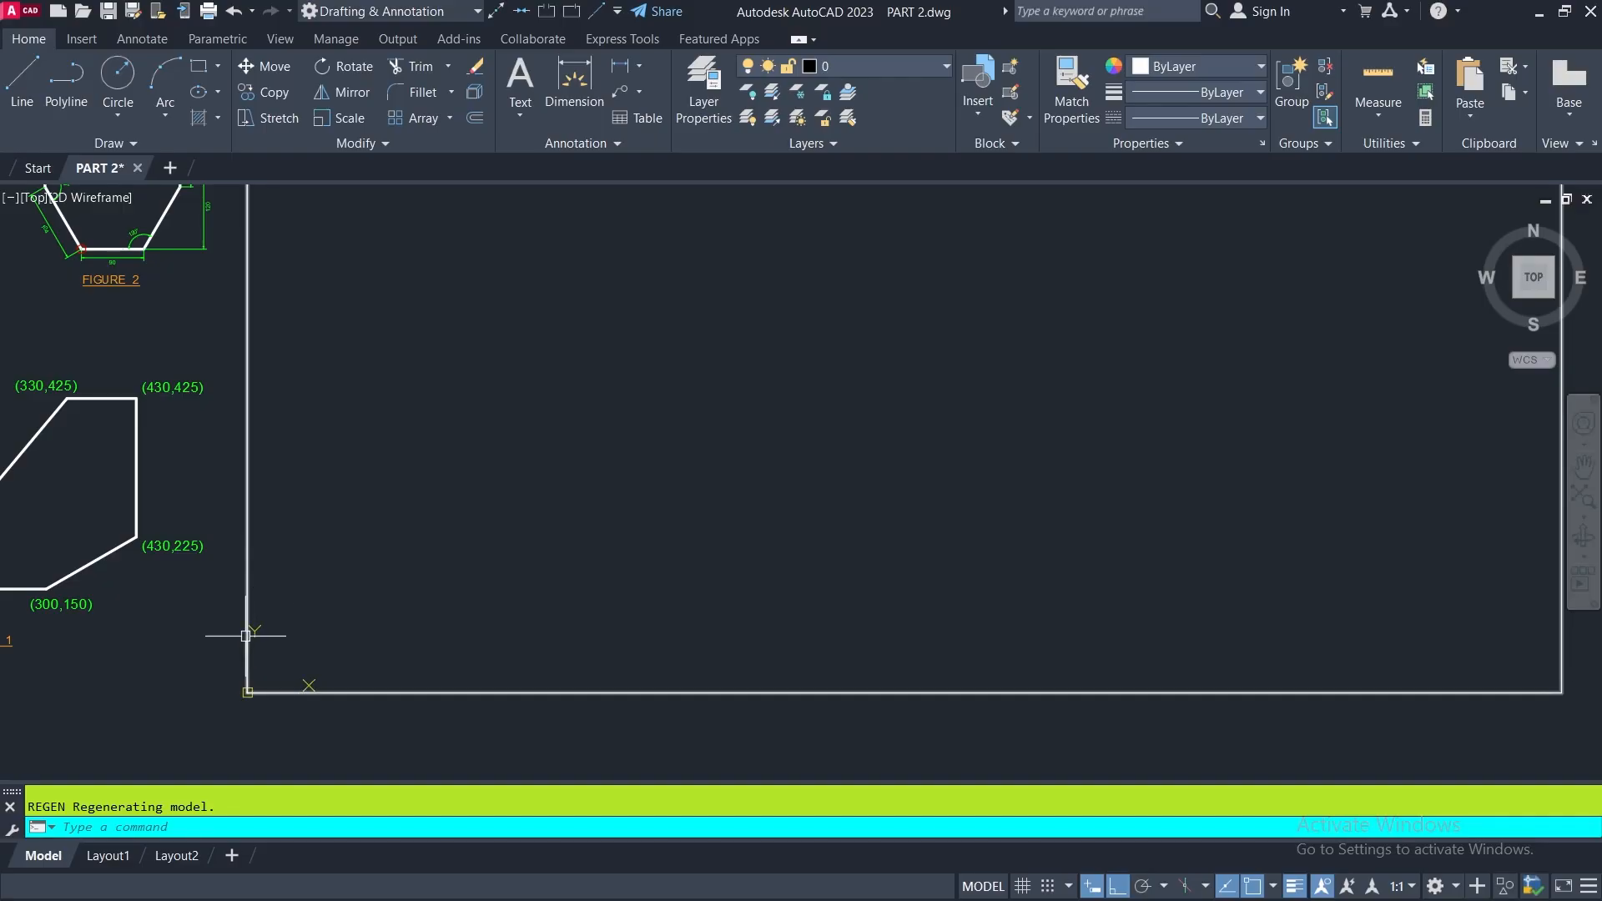
scroll(386, 554, down, 3)
mouse_move(520, 543)
middle_down()
mouse_move(490, 578)
mouse_move(529, 554)
middle_up()
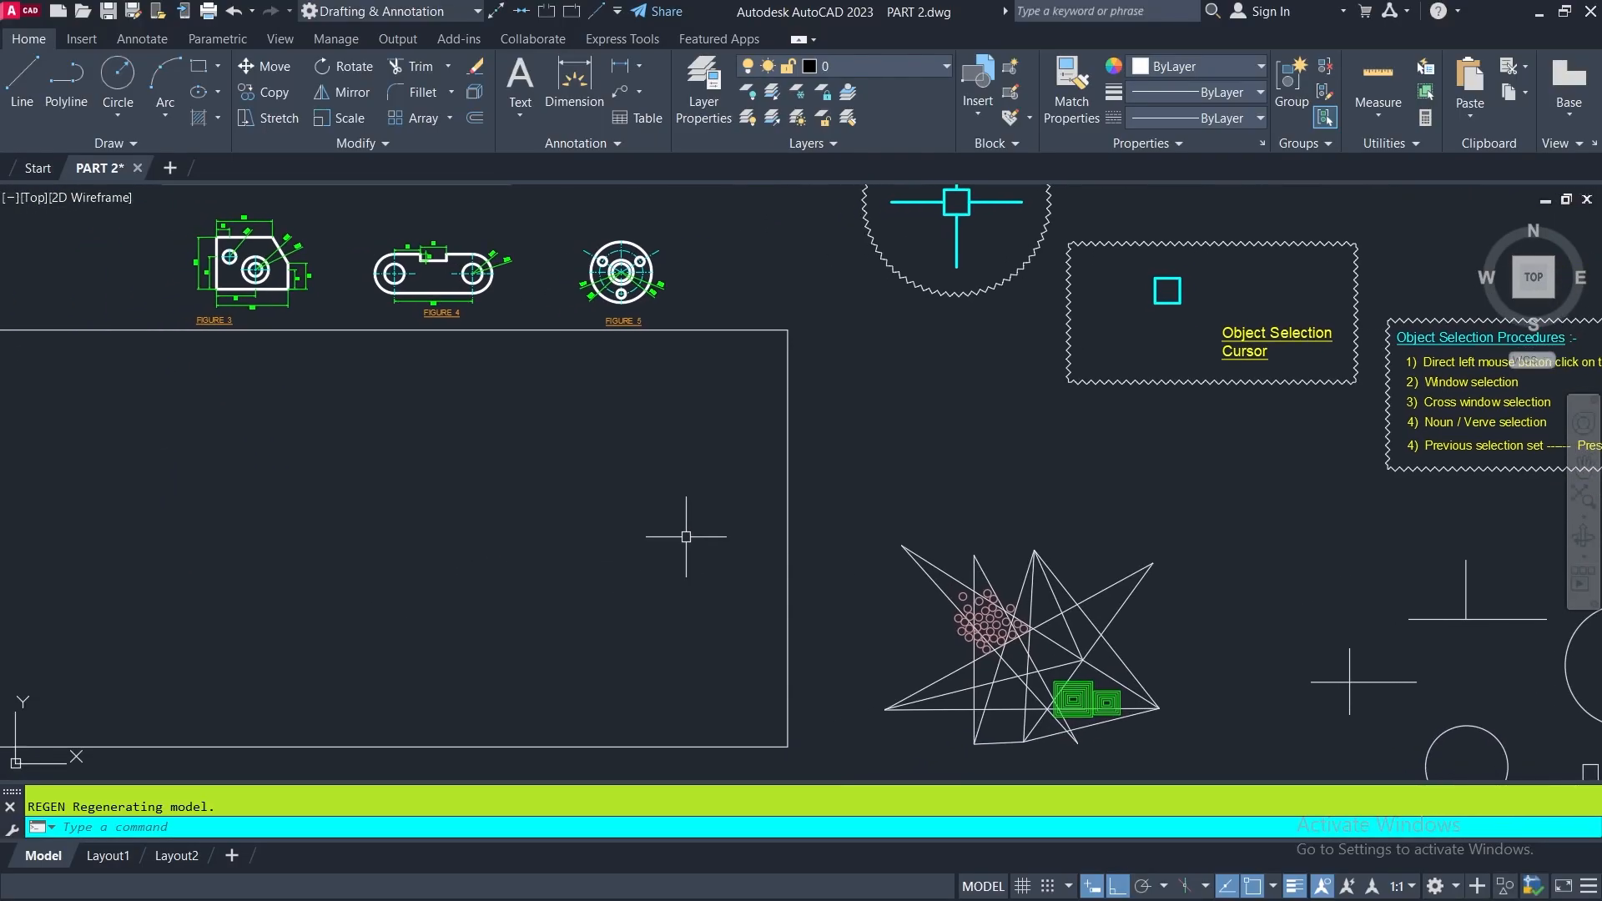
- Examine the cursor diagrams for when no command is running and when in command mode
middle_drag(683, 529, 150, 551)
mouse_move(590, 386)
middle_down()
mouse_move(576, 693)
mouse_move(577, 618)
middle_up()
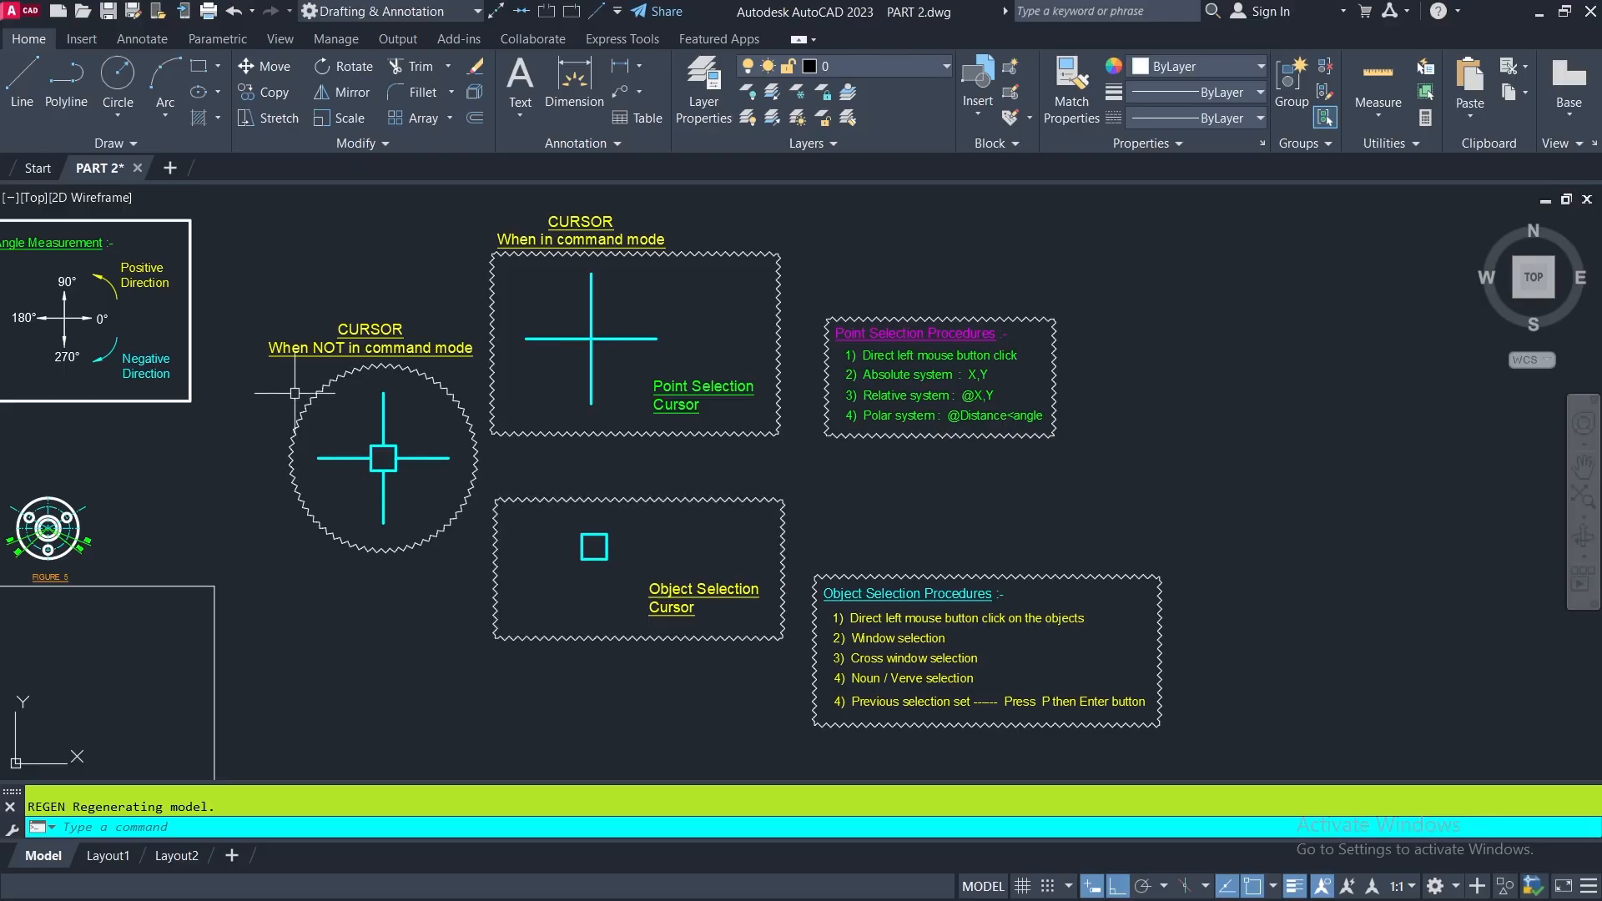
mouse_move(429, 468)
middle_down()
mouse_move(648, 472)
mouse_move(766, 453)
mouse_move(768, 508)
middle_up()
scroll(593, 428, up, 4)
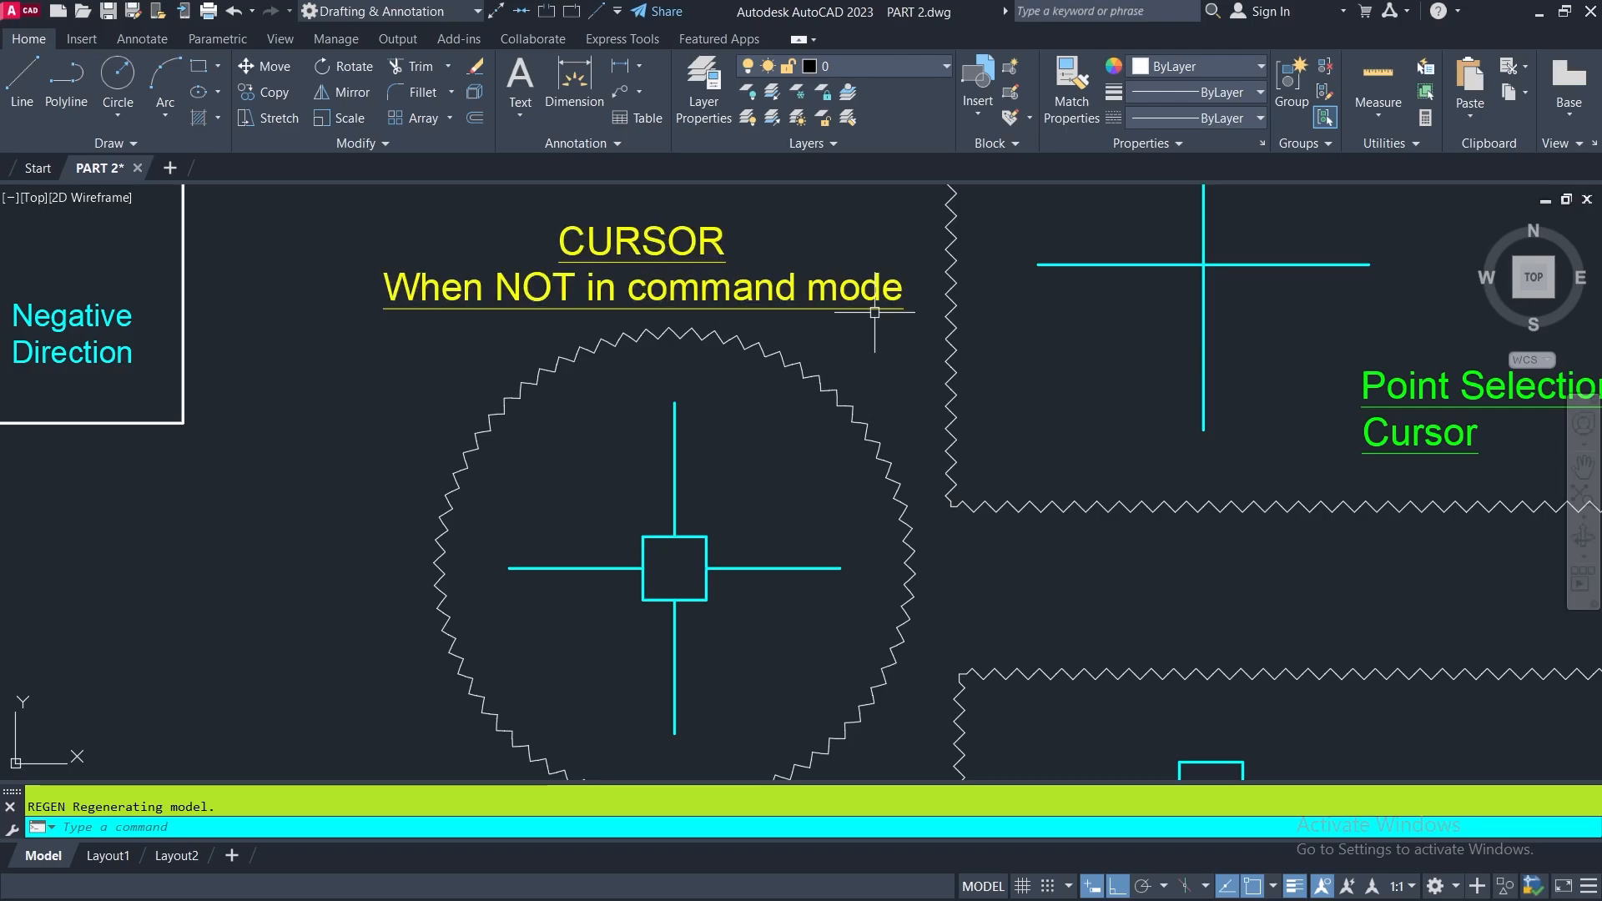
middle_drag(809, 505, 696, 472)
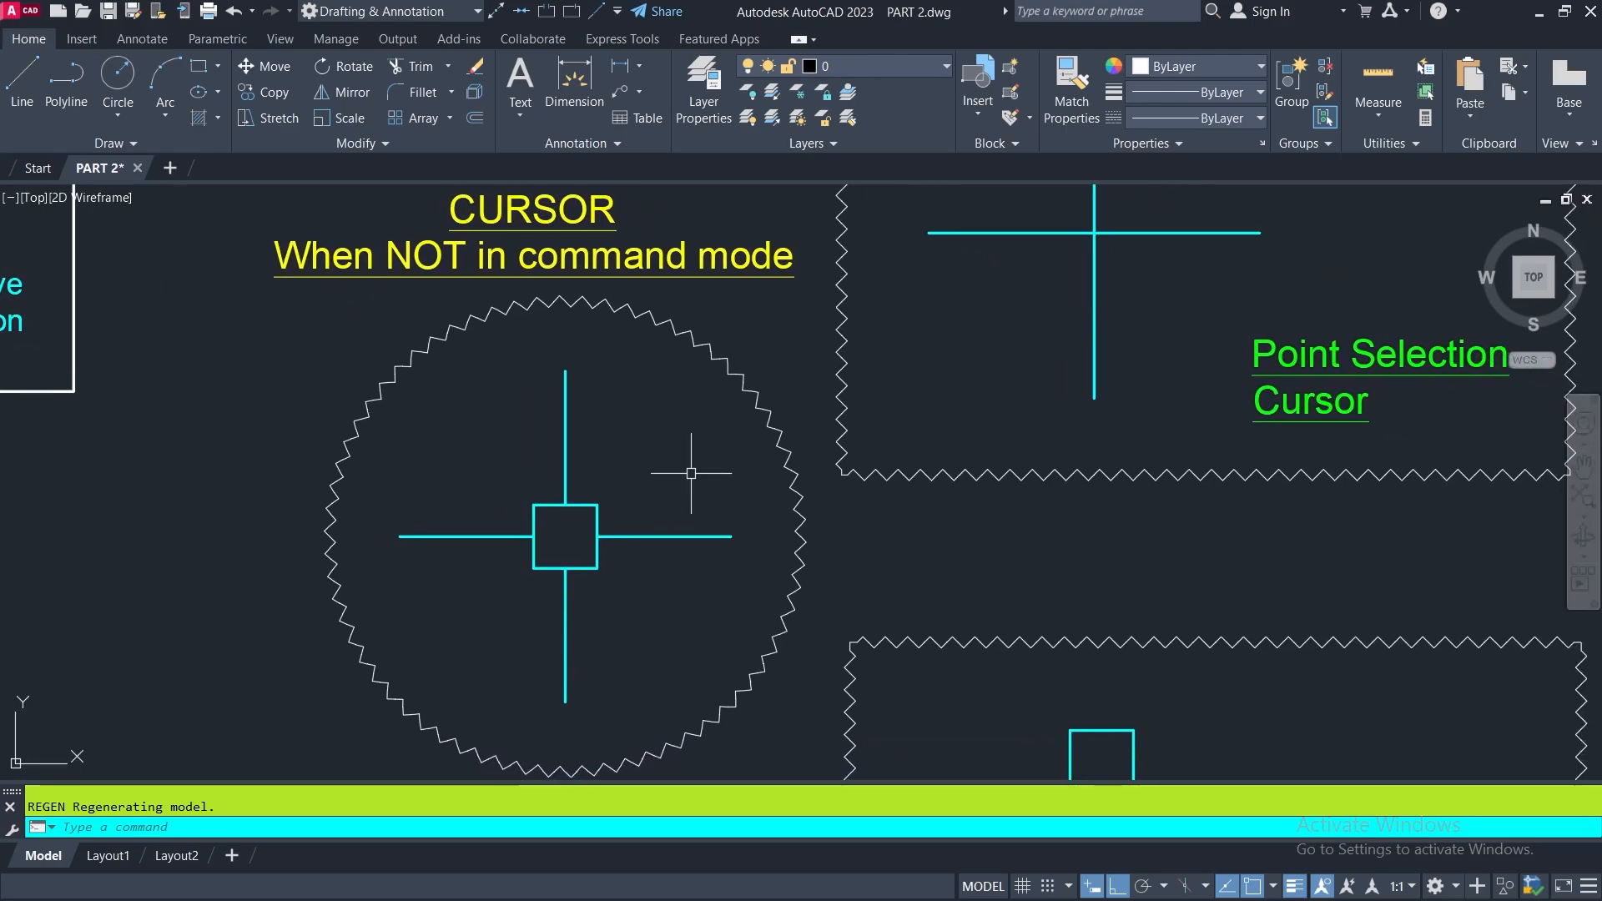
scroll(691, 473, down, 2)
mouse_move(923, 501)
middle_down()
mouse_move(751, 454)
mouse_move(734, 469)
mouse_move(739, 521)
middle_up()
middle_drag(766, 354, 761, 434)
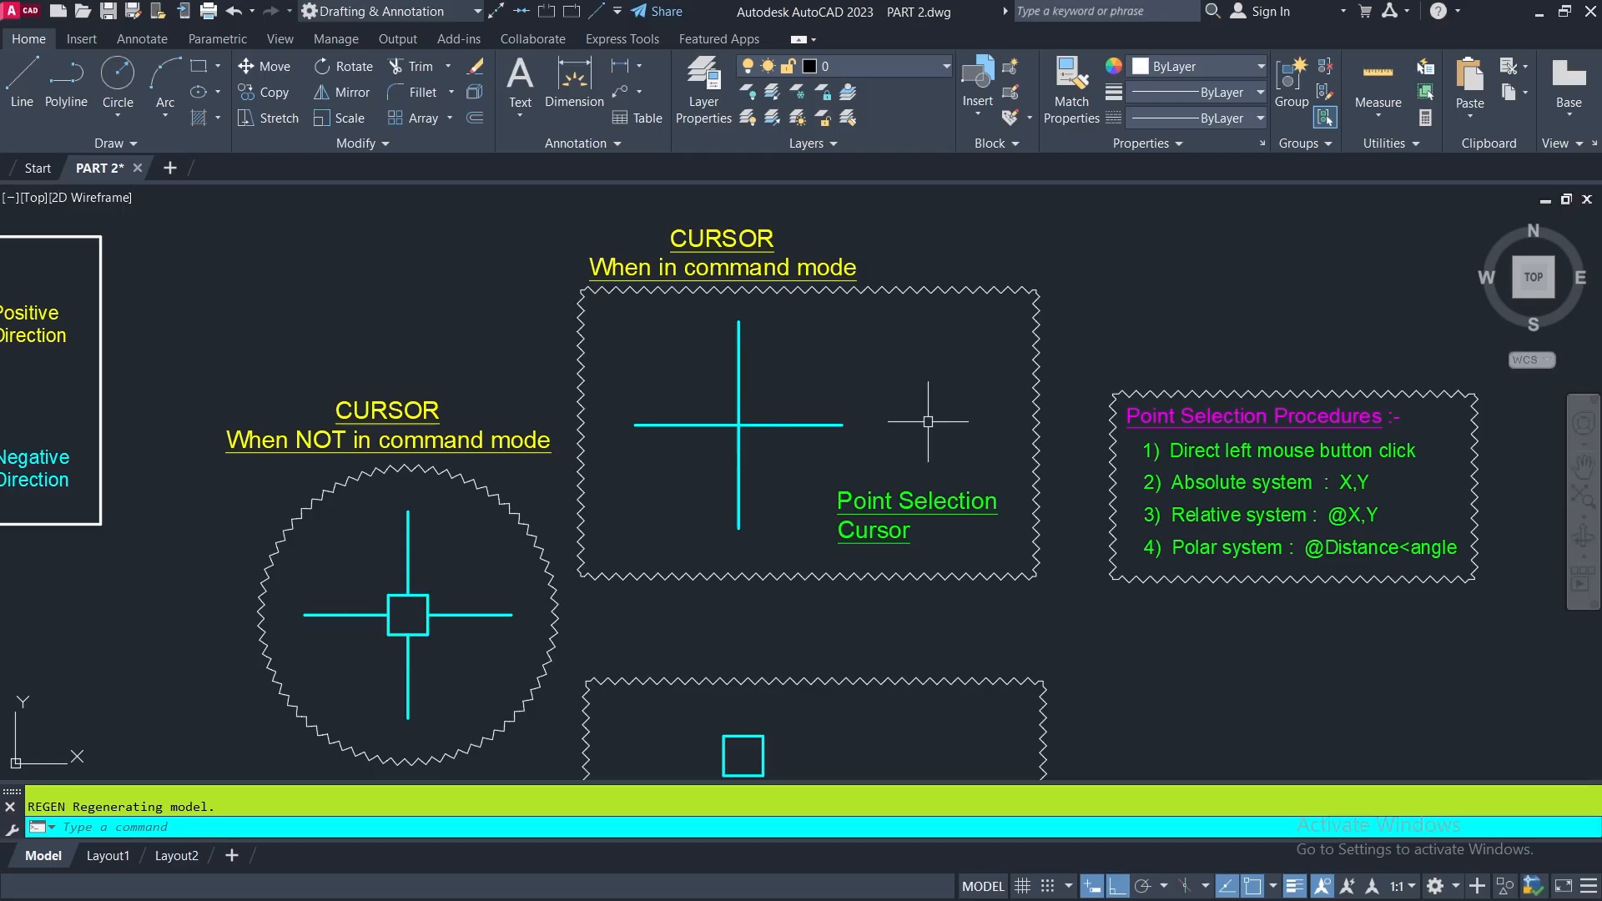
- Examine the Object Selection Cursor diagram up close
middle_drag(945, 444, 922, 195)
middle_drag(873, 461, 876, 409)
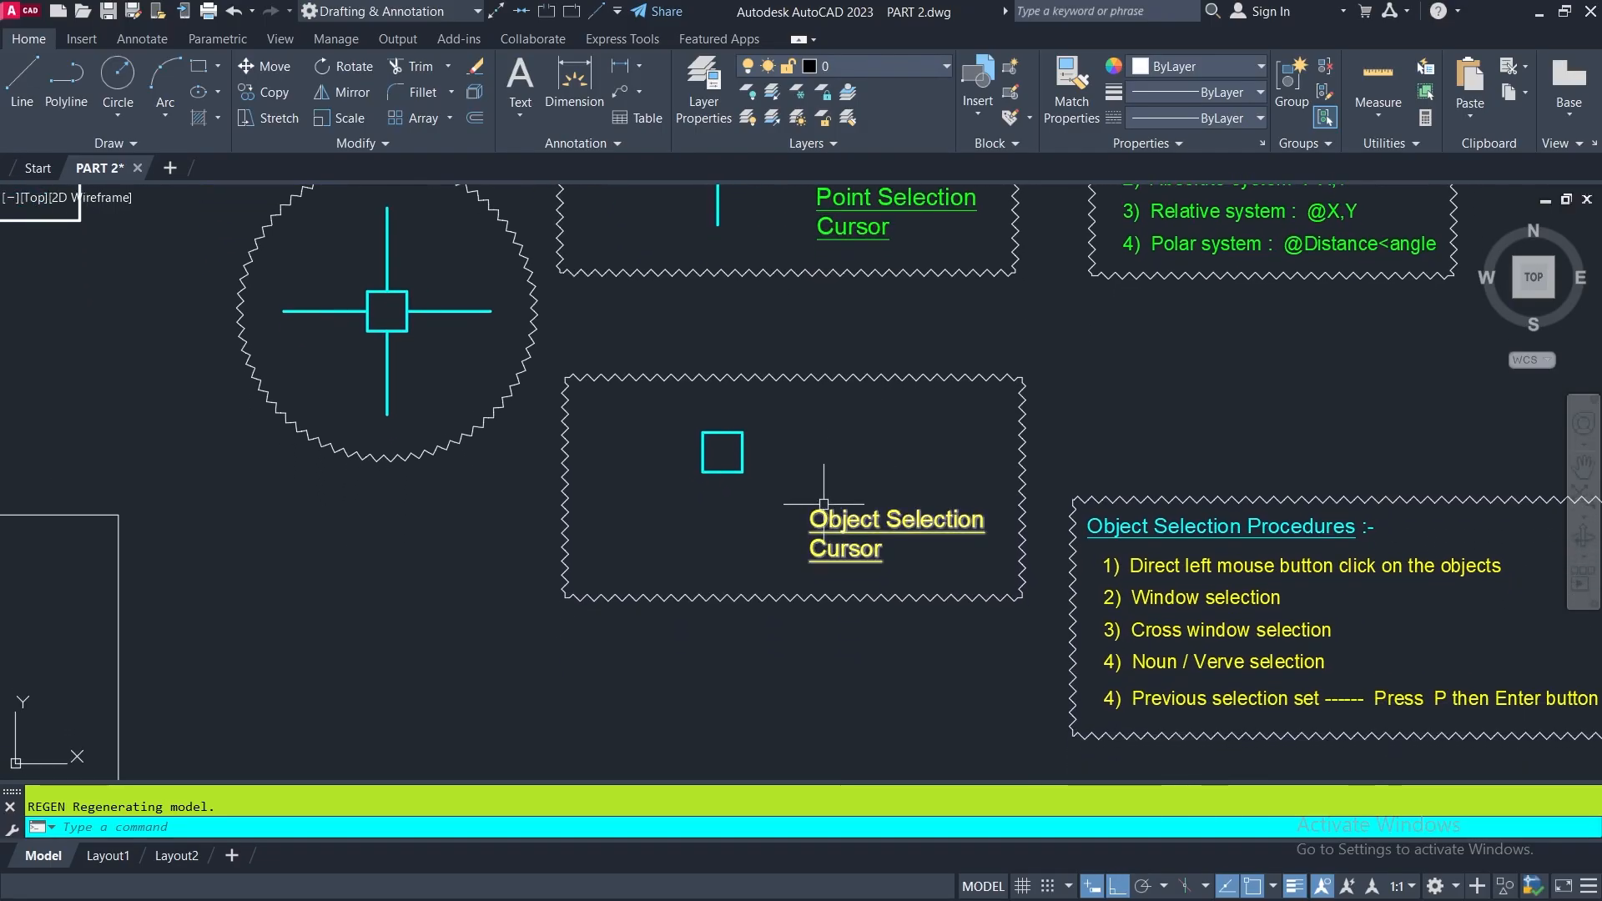
scroll(824, 477, up, 2)
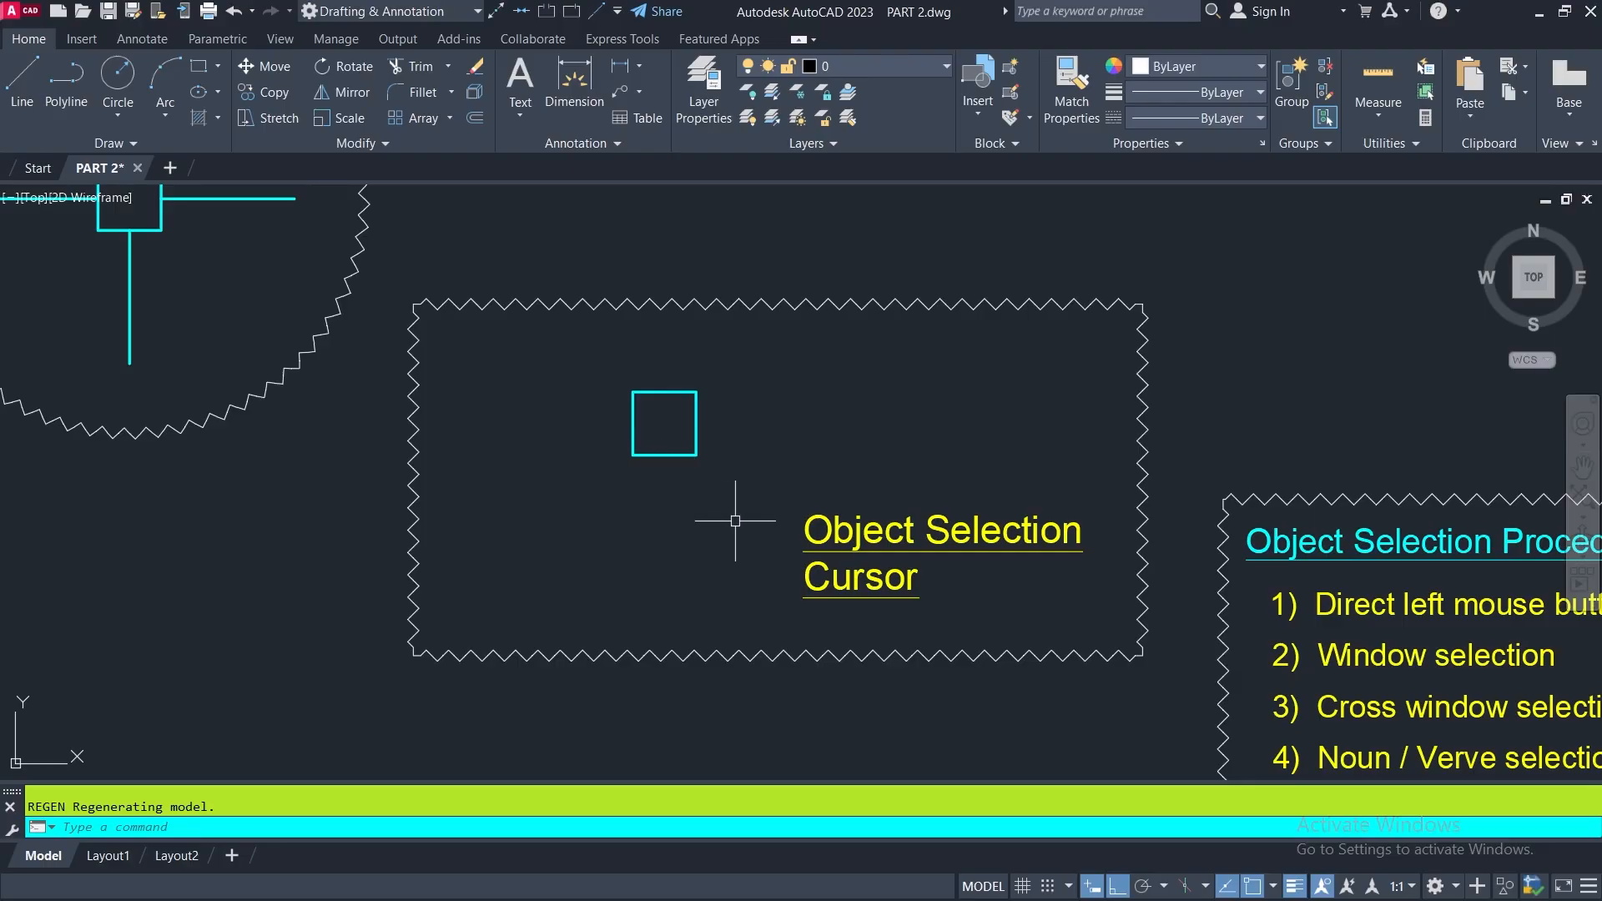
scroll(655, 513, down, 4)
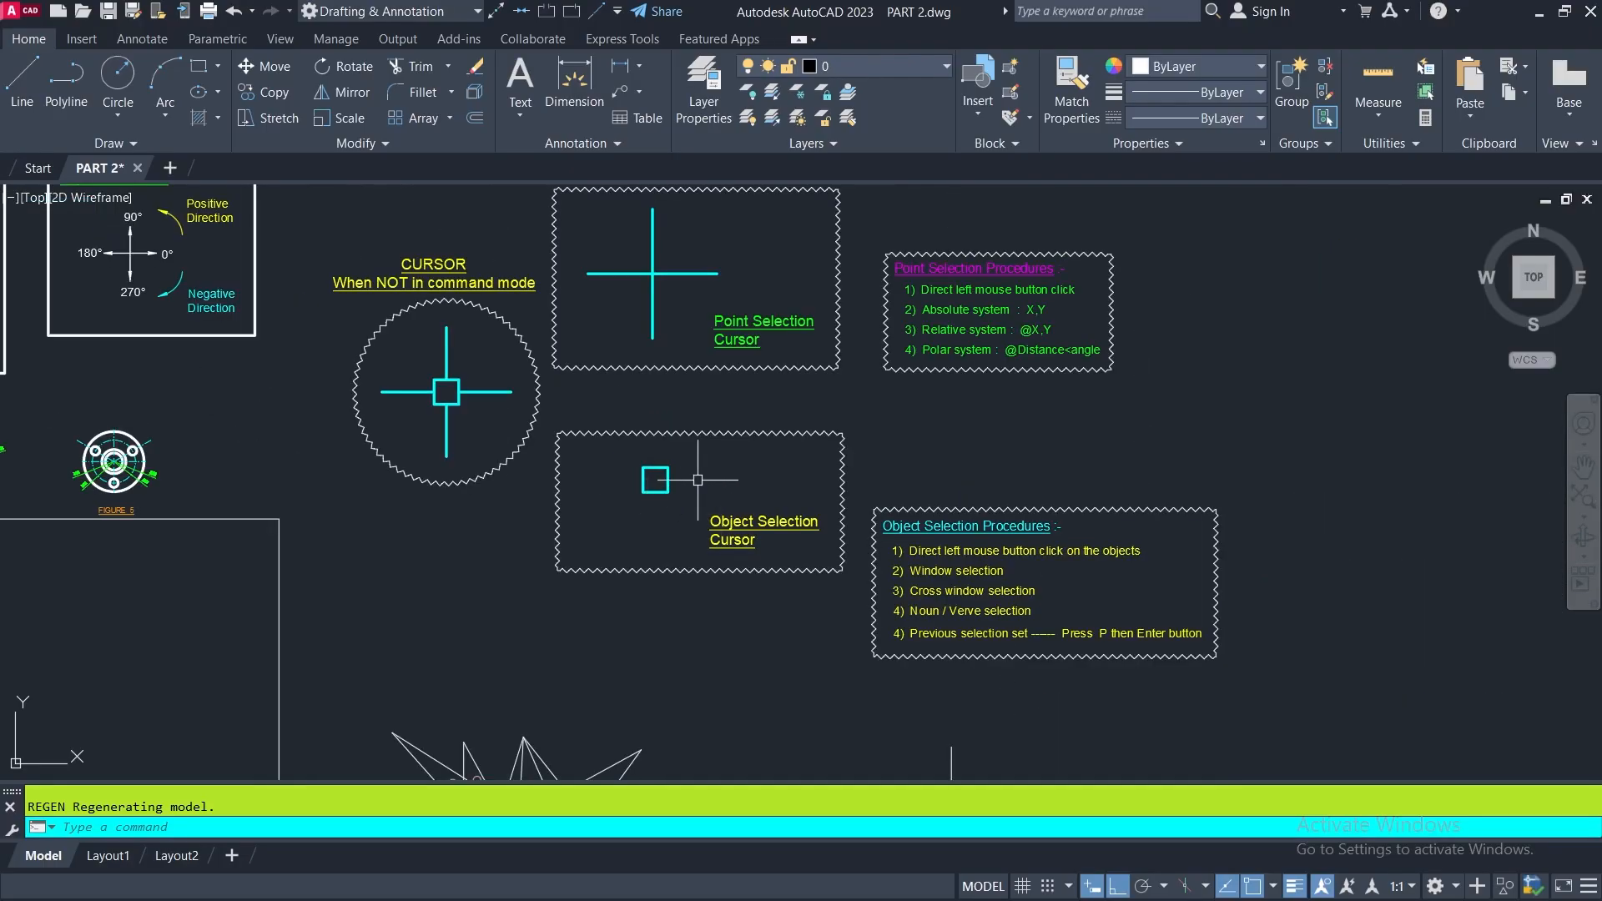
- Review the Point Selection Cursor diagram and read the Point Selection Procedures list beside it
middle_drag(691, 401, 680, 538)
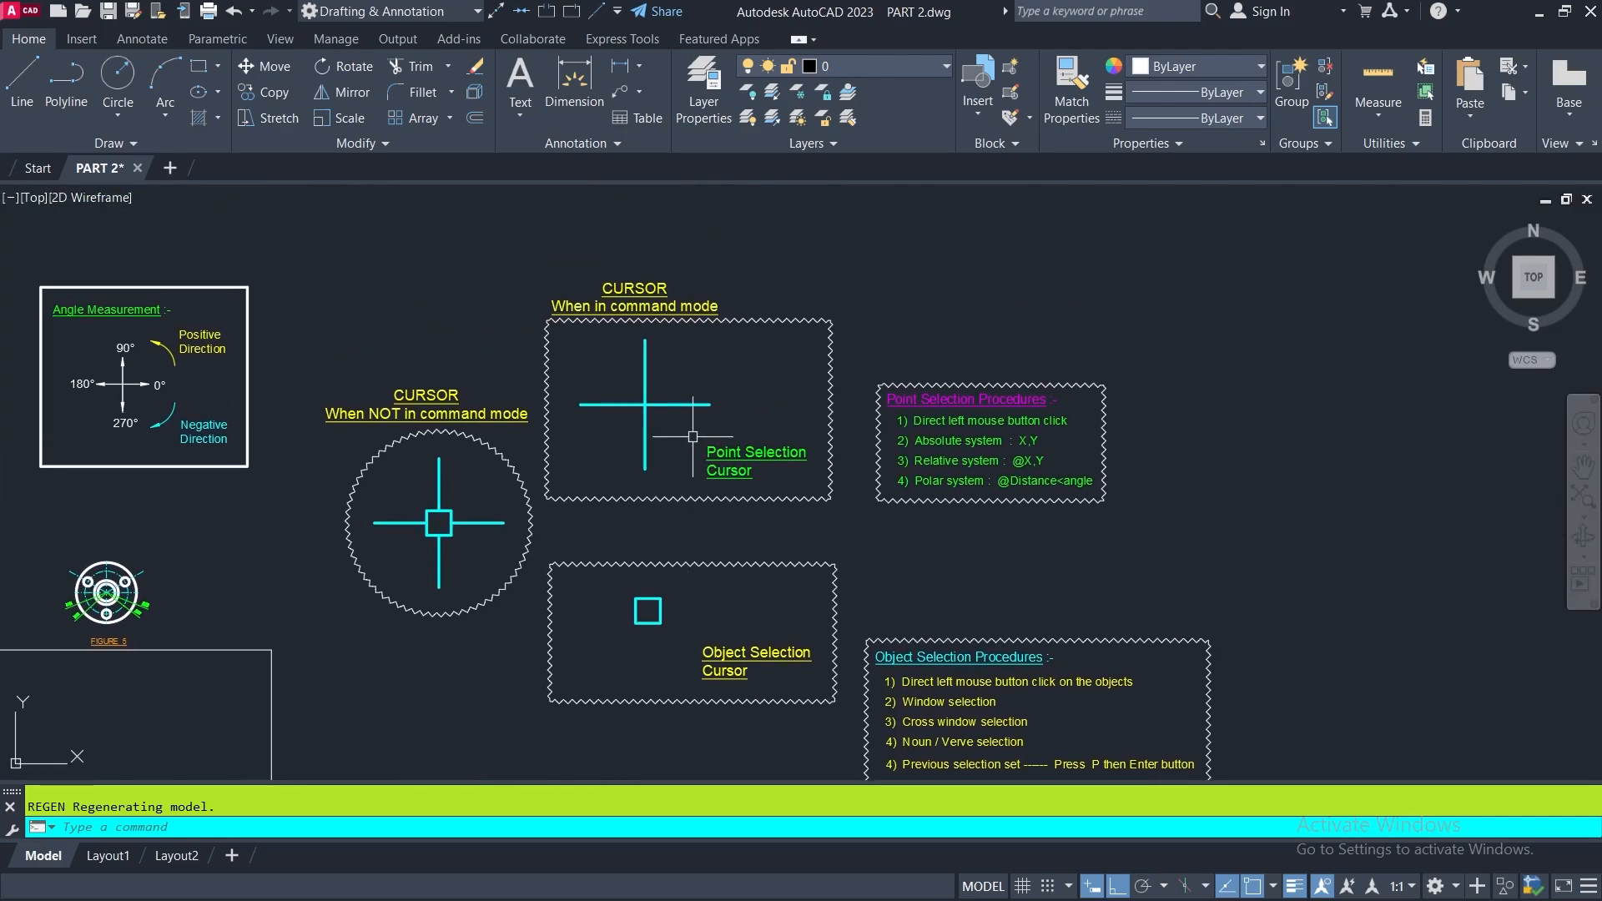
mouse_move(706, 409)
middle_down()
mouse_move(676, 451)
mouse_move(751, 484)
middle_up()
scroll(680, 448, up, 2)
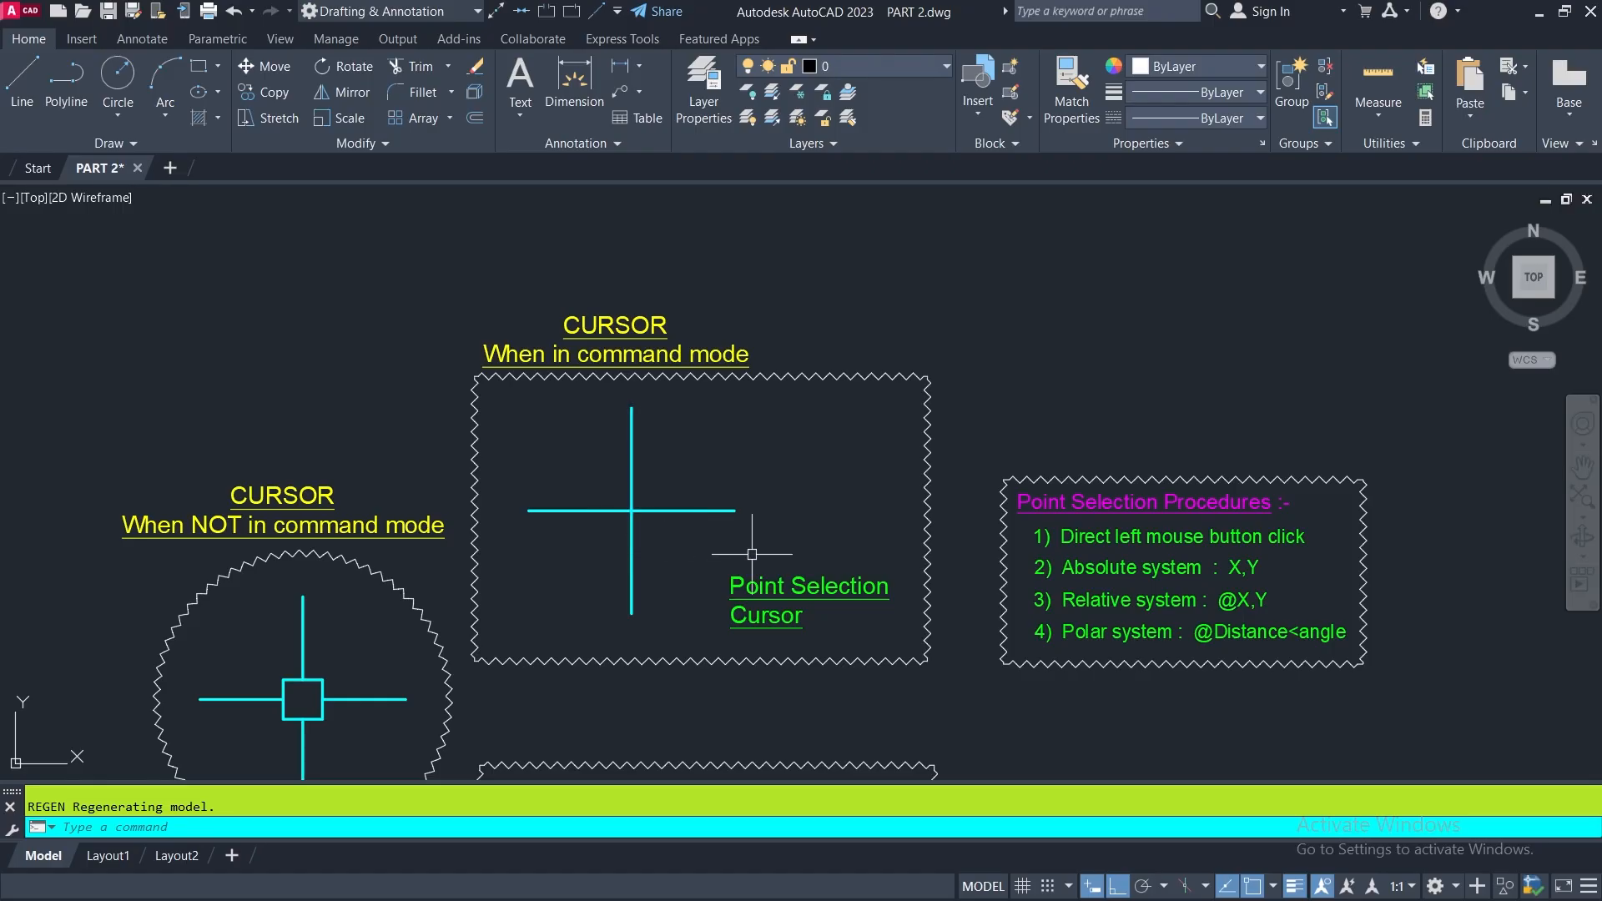
scroll(598, 396, up, 4)
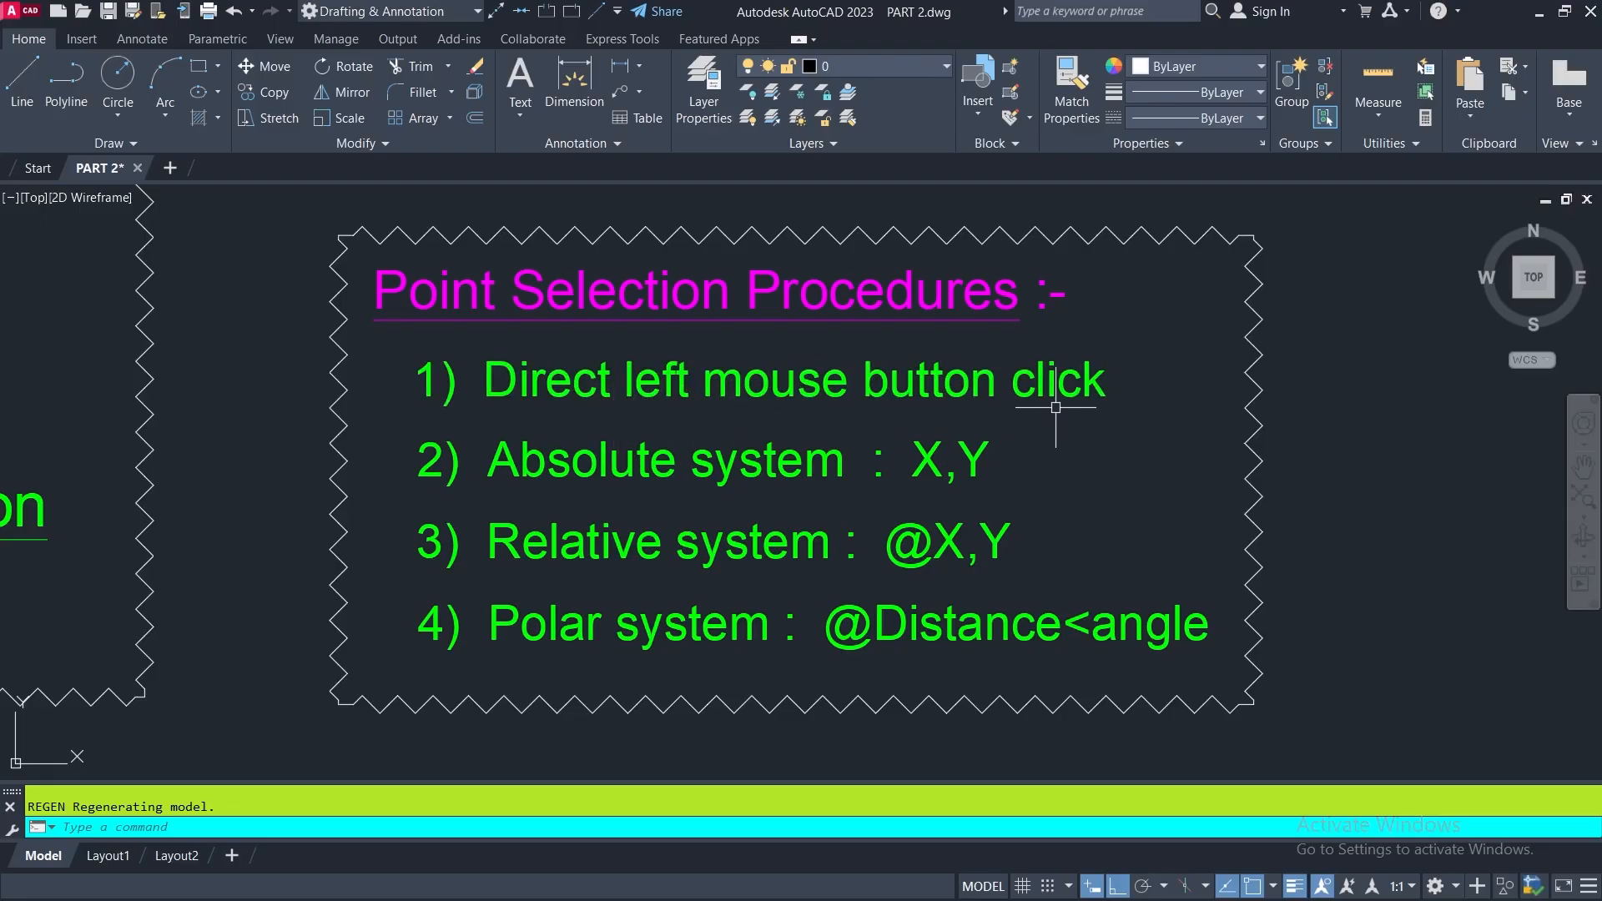
middle_drag(1061, 404, 726, 404)
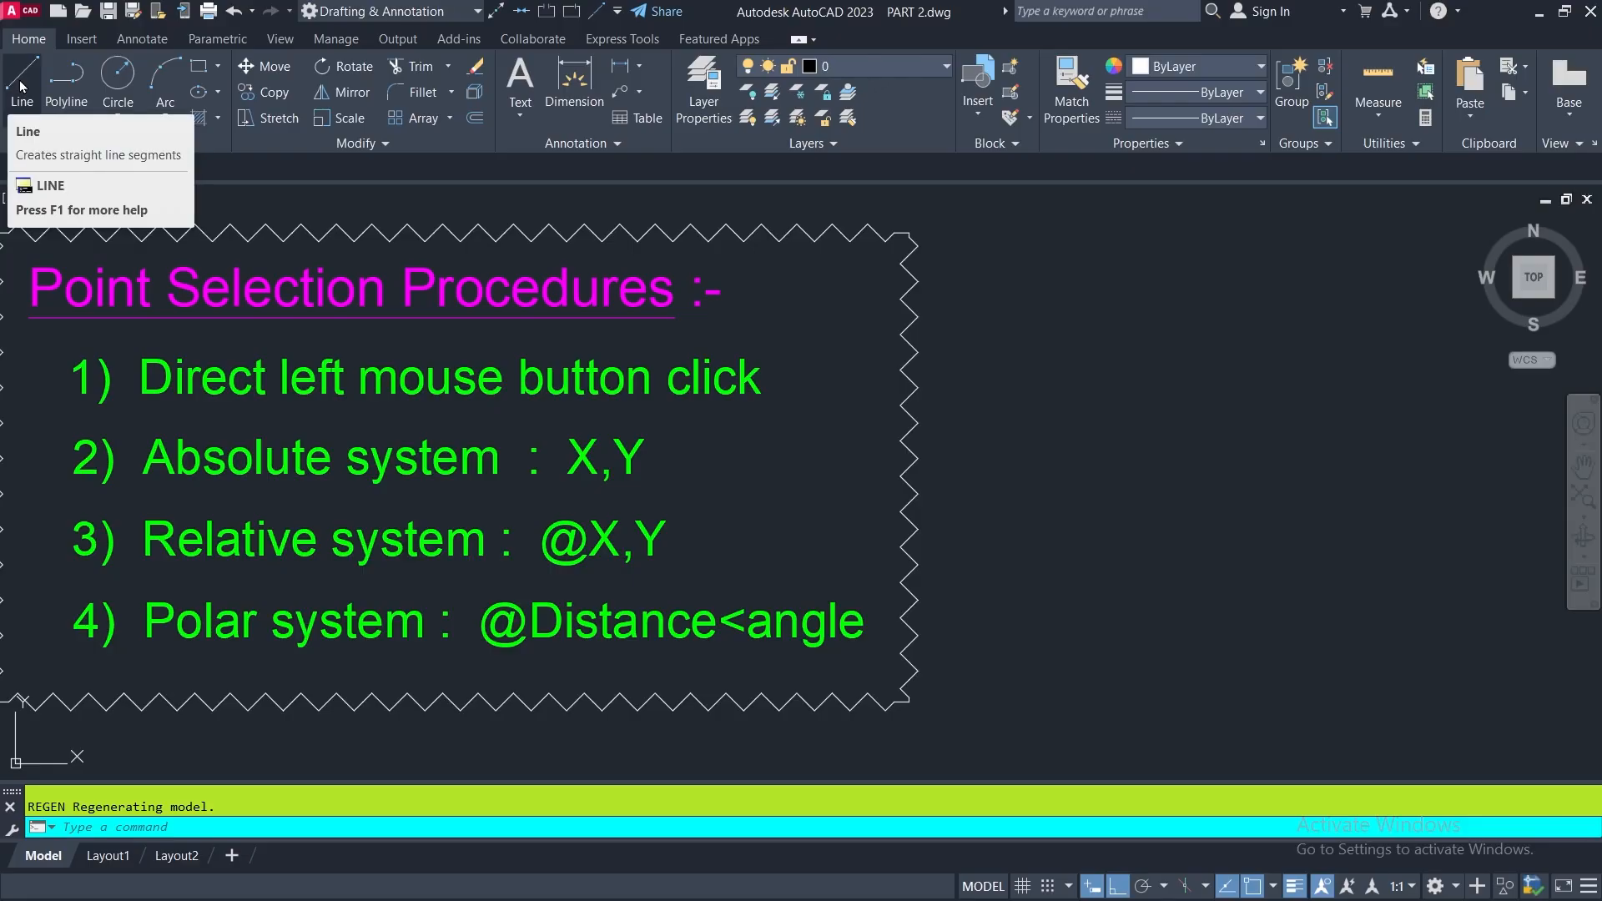
- Draw a horizontal line segment about 144 units long in the empty space beside the Point Selection Procedures box
click(22, 86)
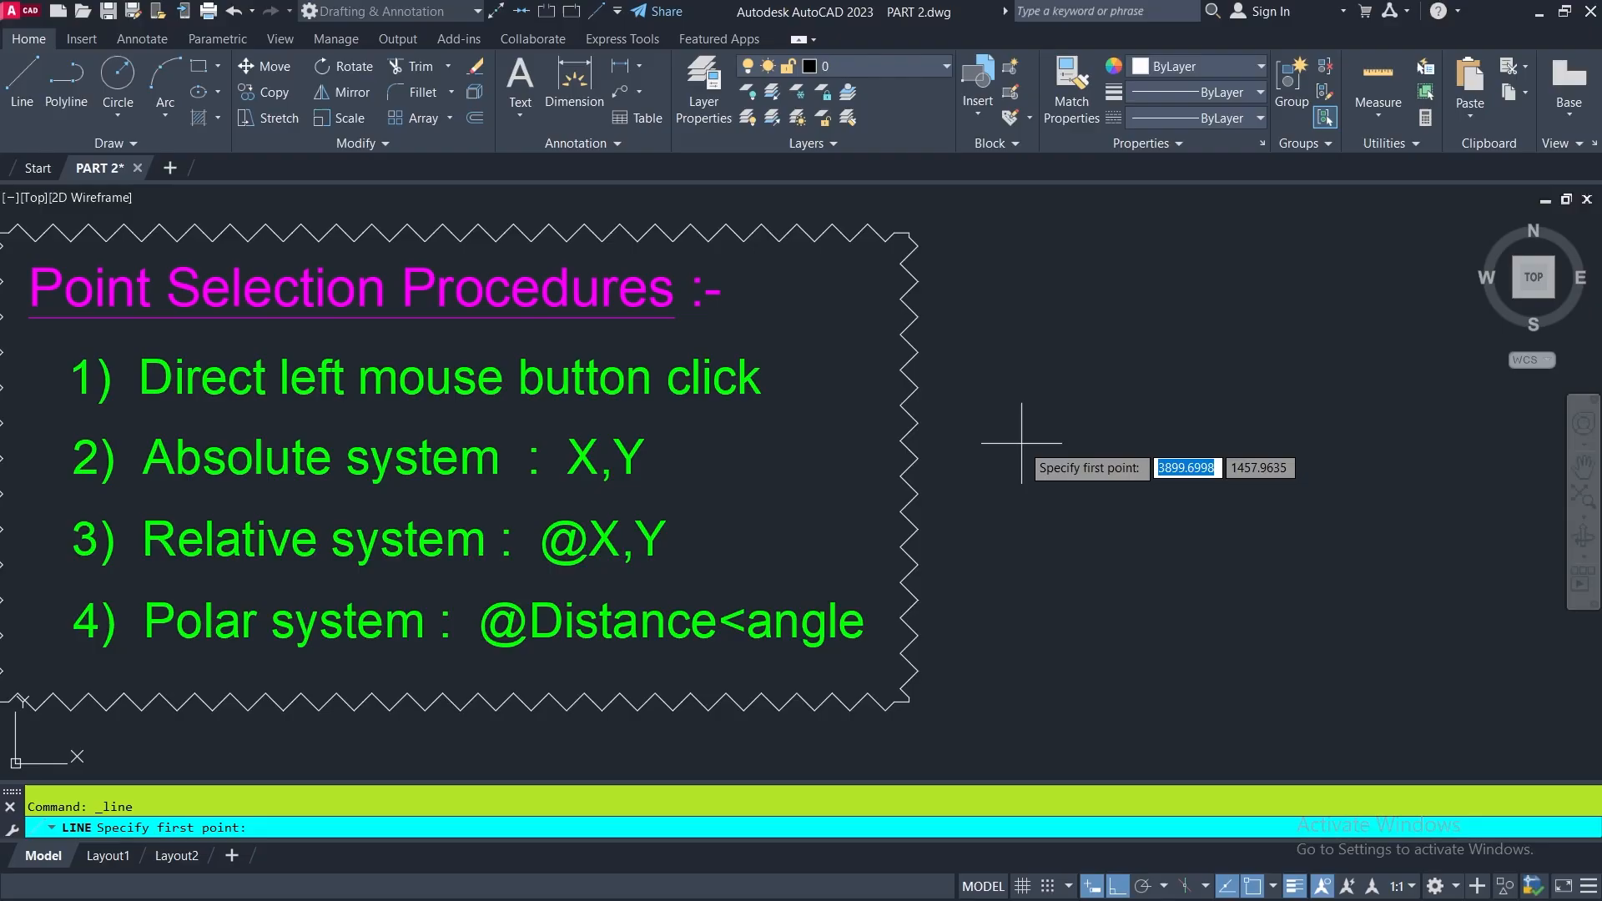
click(1067, 458)
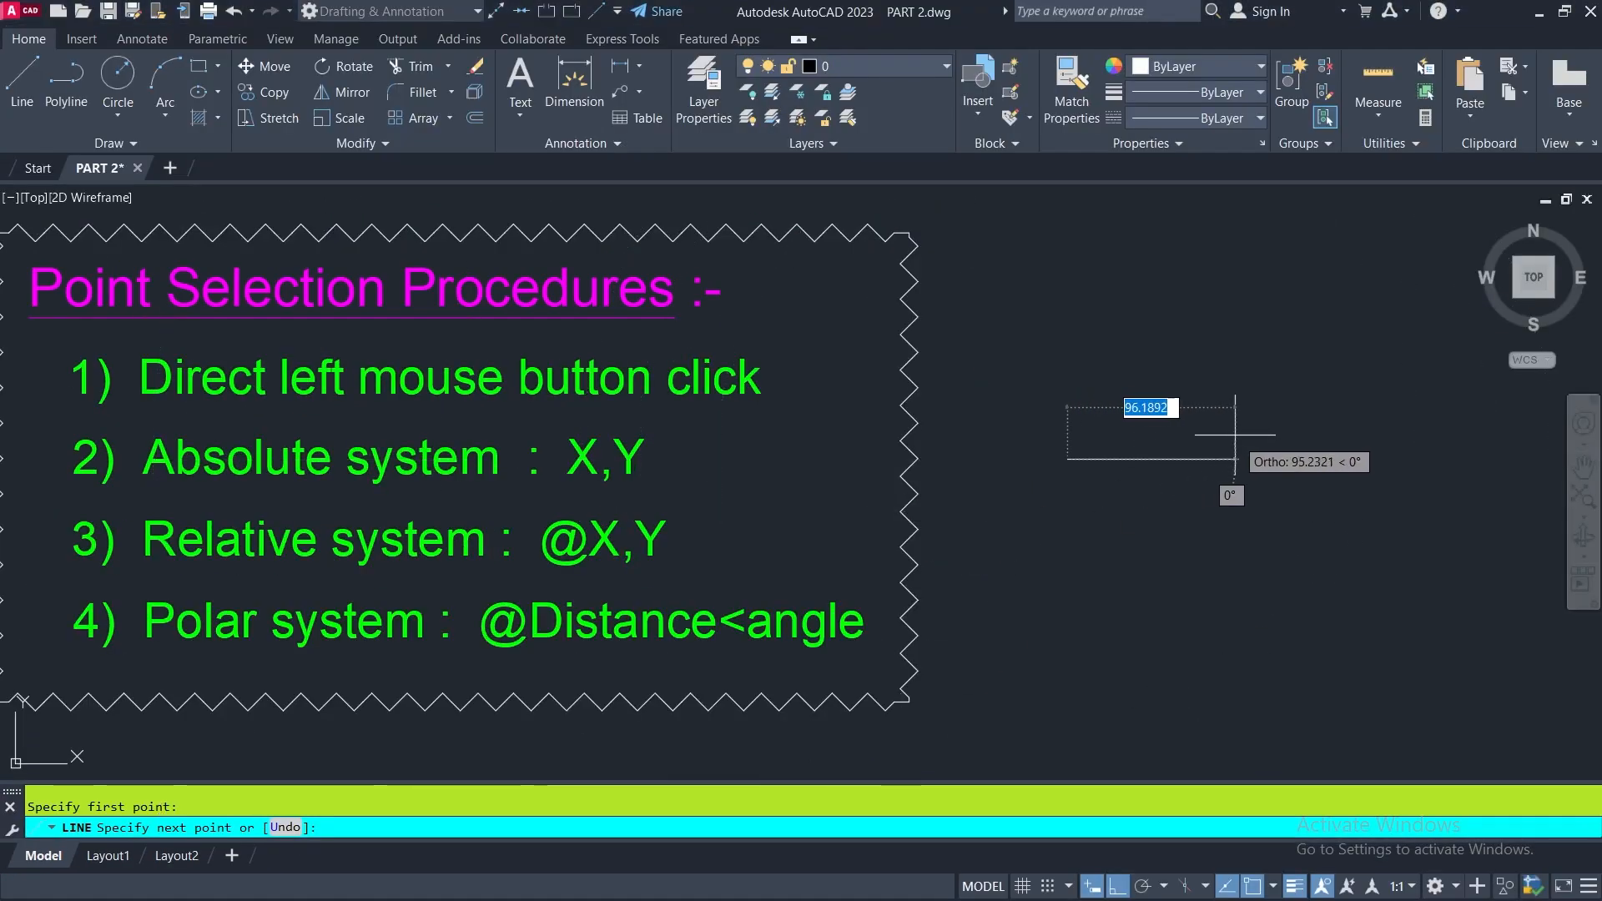
click(1318, 459)
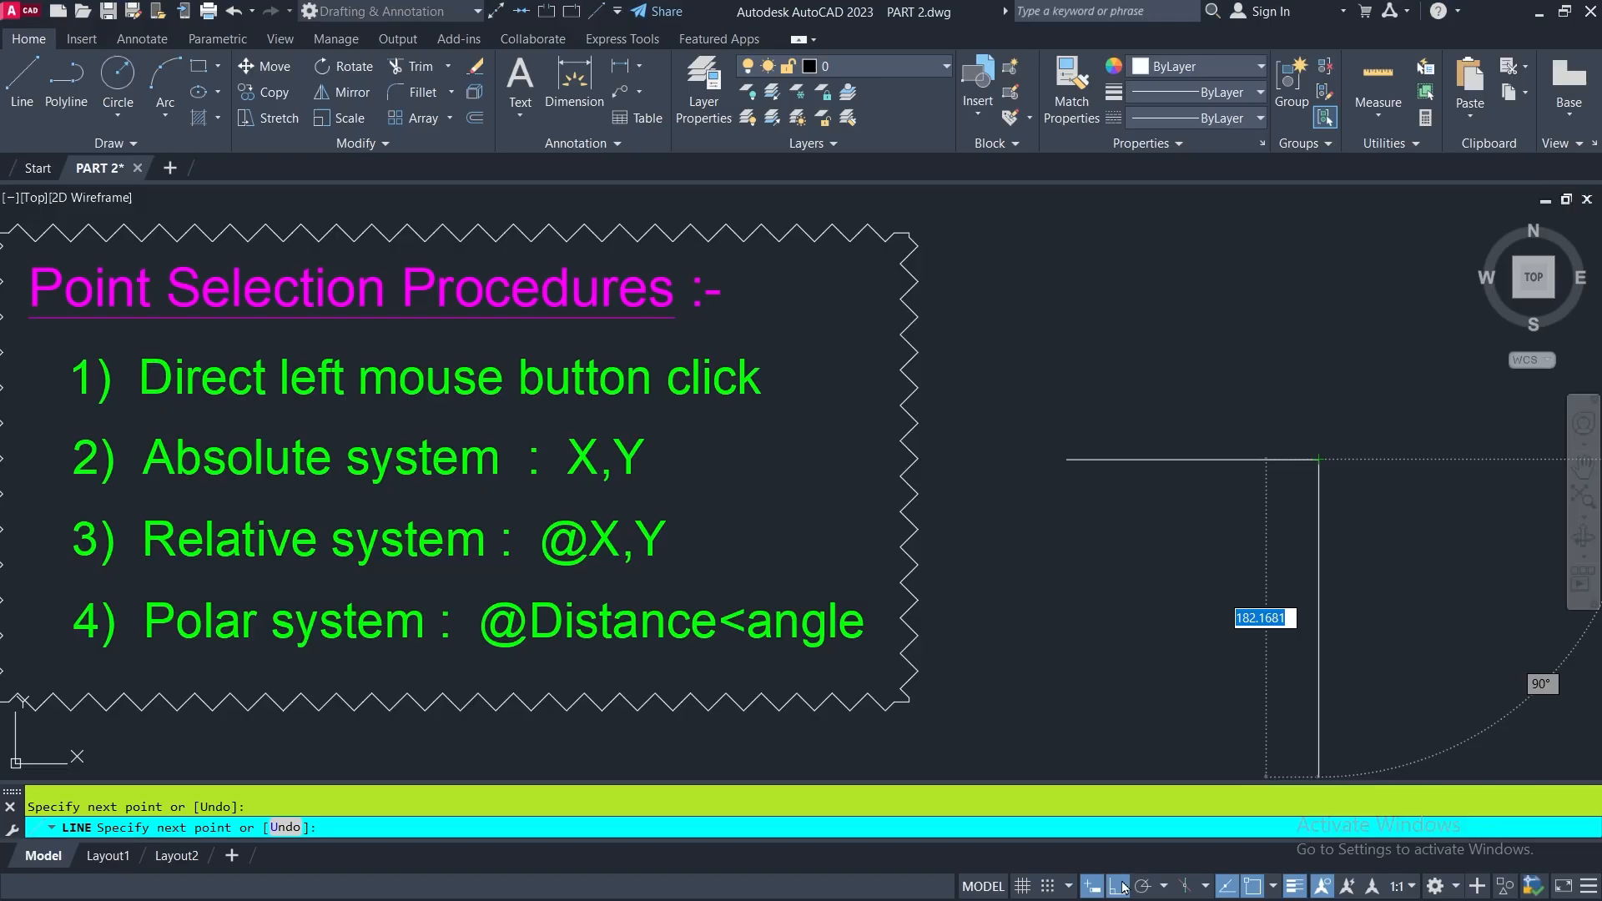
- Turn Ortho mode off and continue the line with a segment about 170 units long rising at about 25°
click(1119, 886)
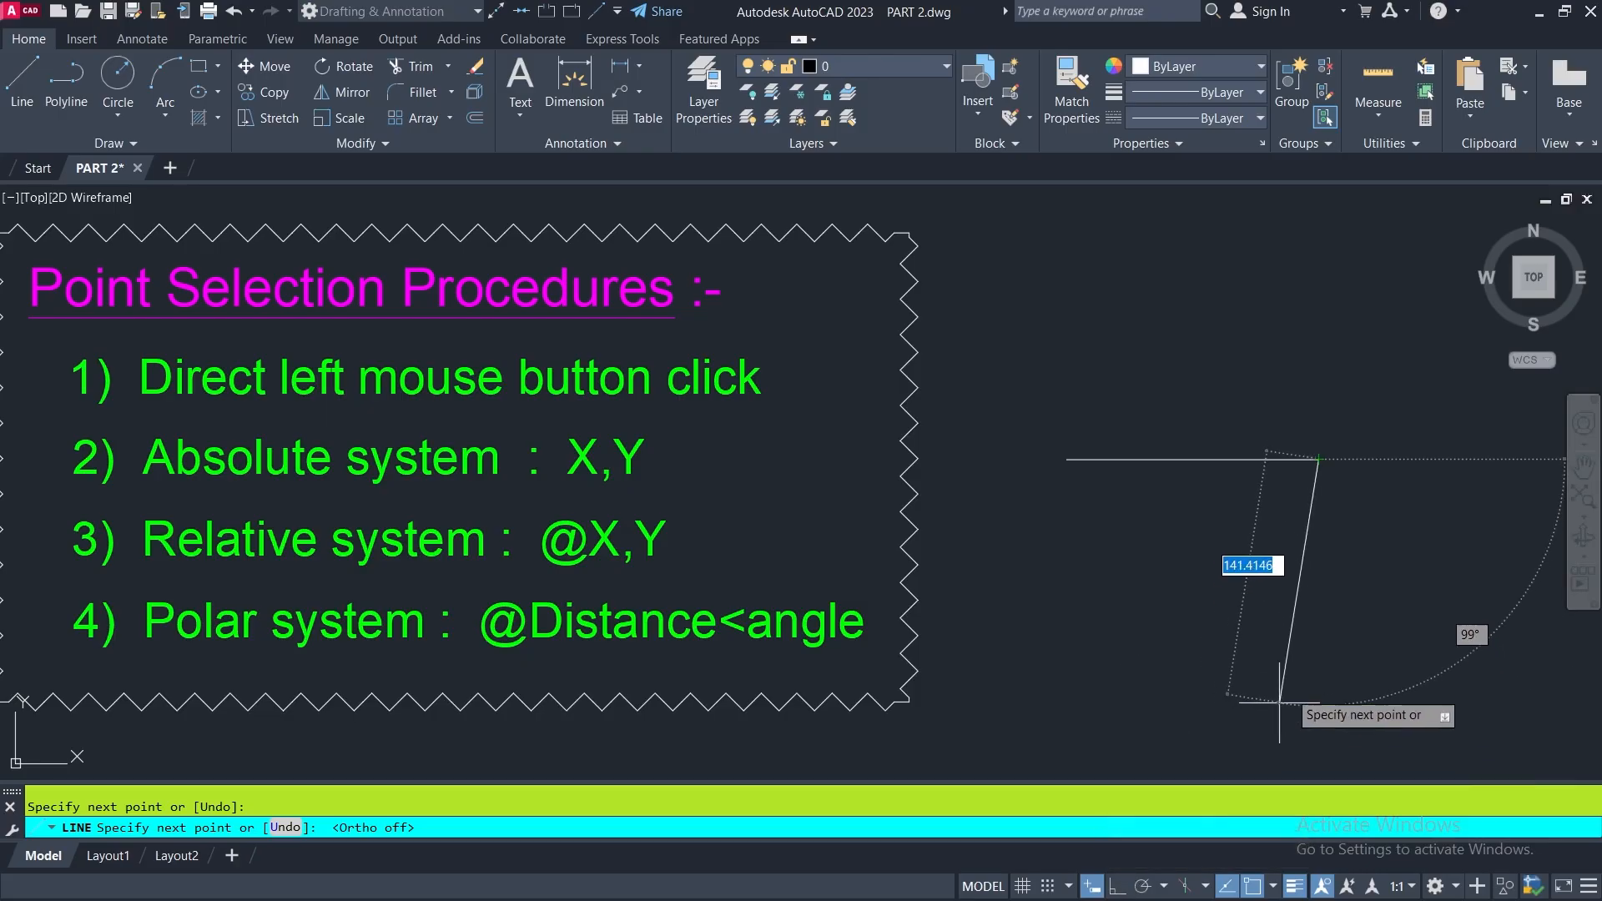
middle_drag(1331, 620, 994, 595)
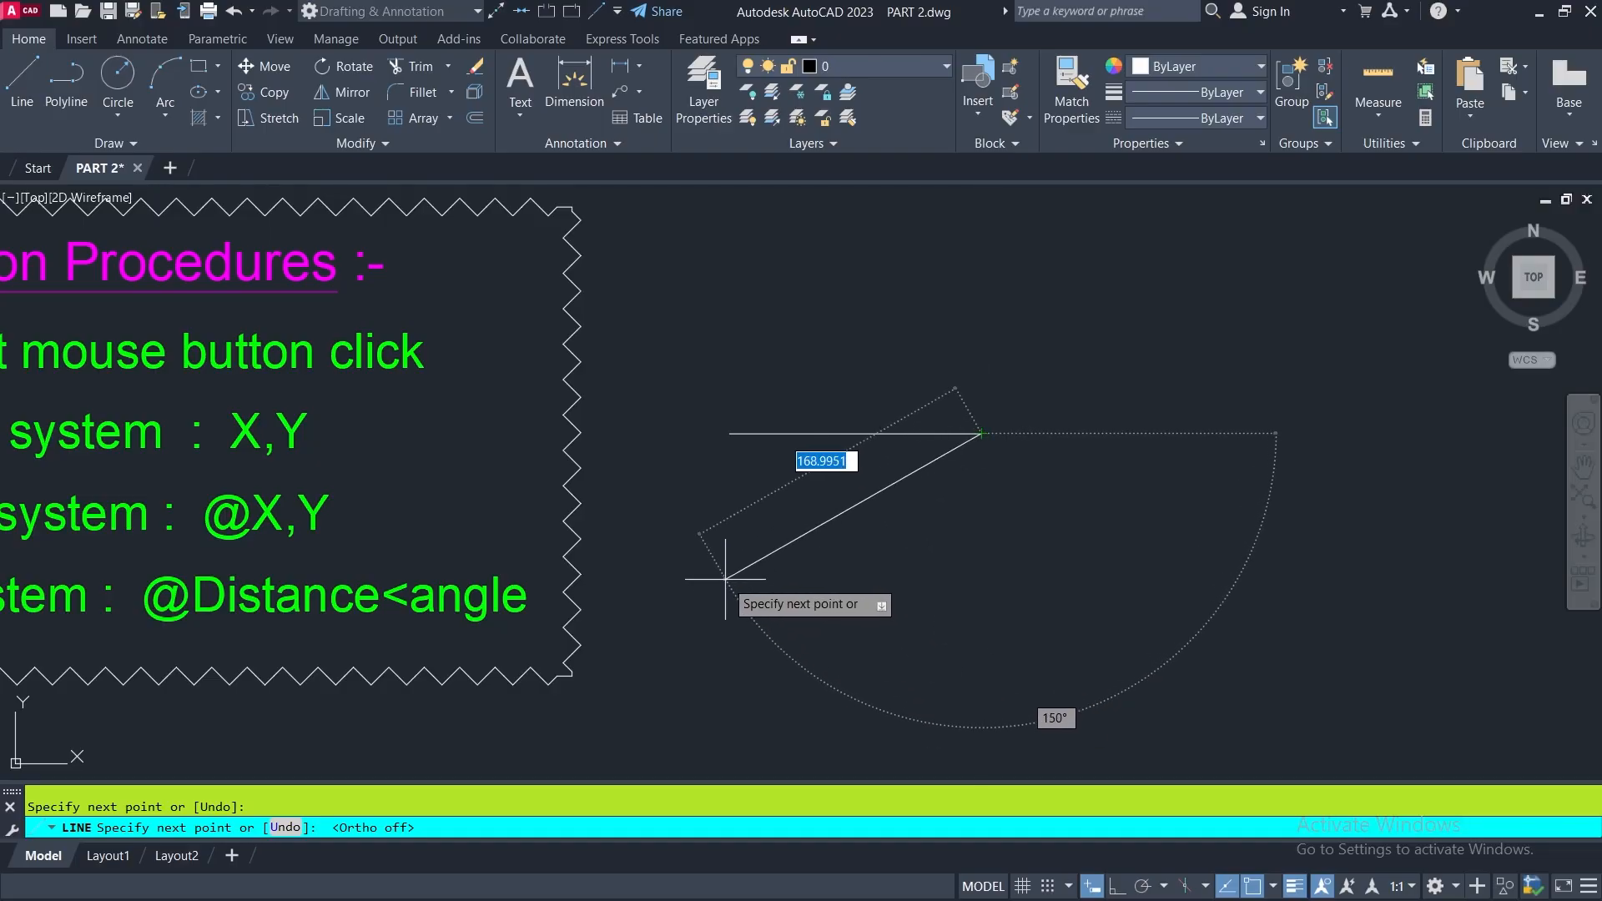
click(1249, 306)
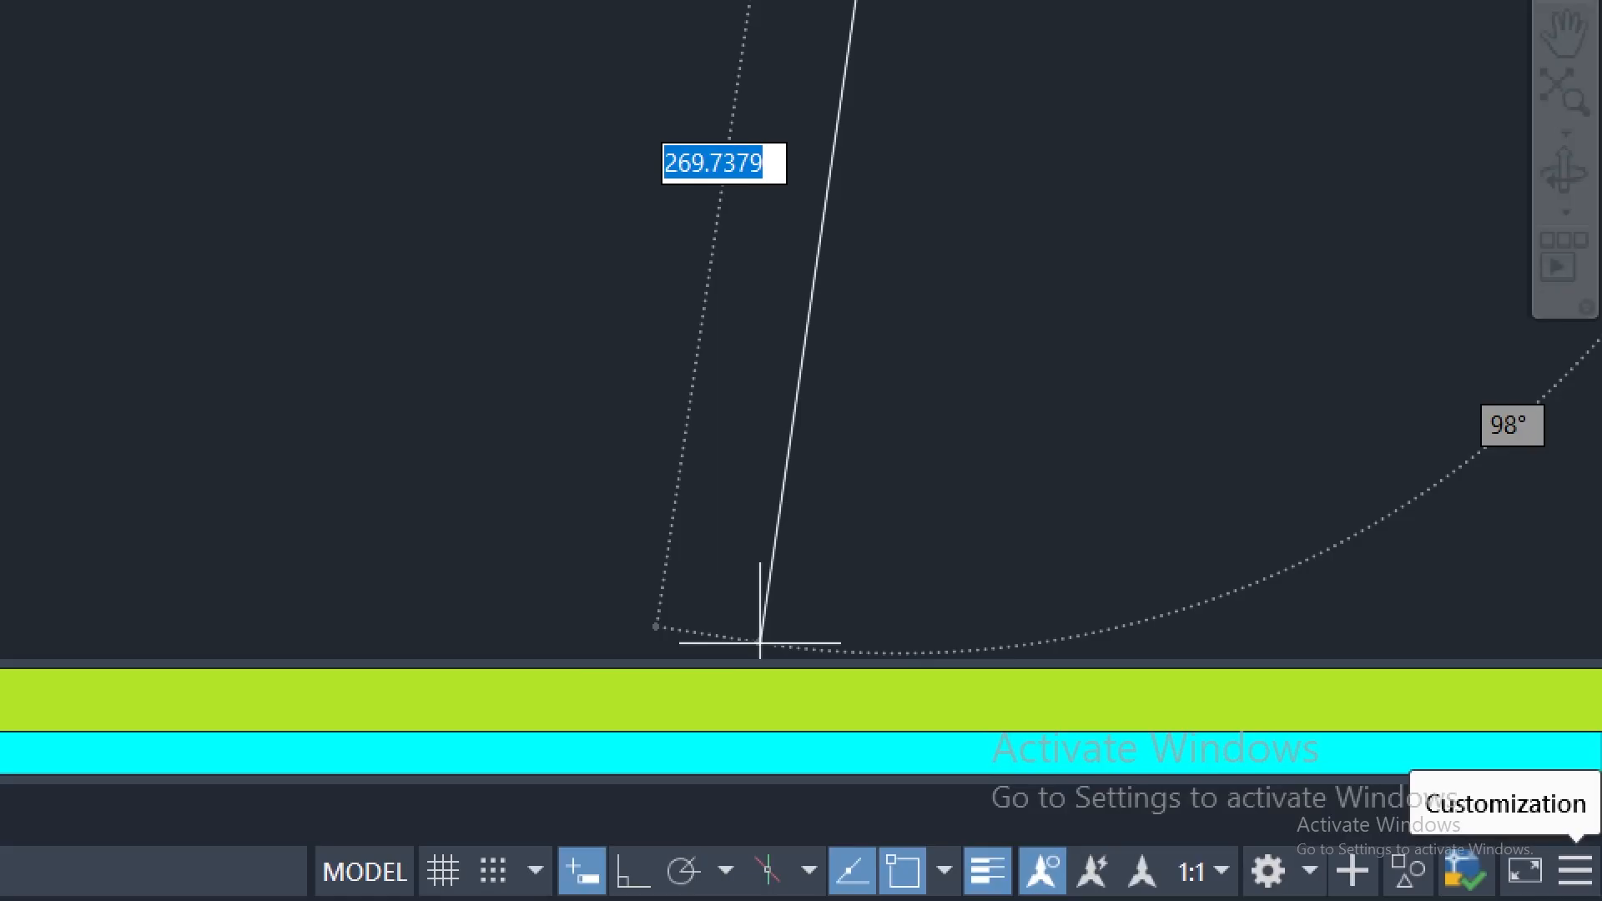
- Review the status bar customization options and turn Dynamic Input off while the line command stays active
click(1575, 871)
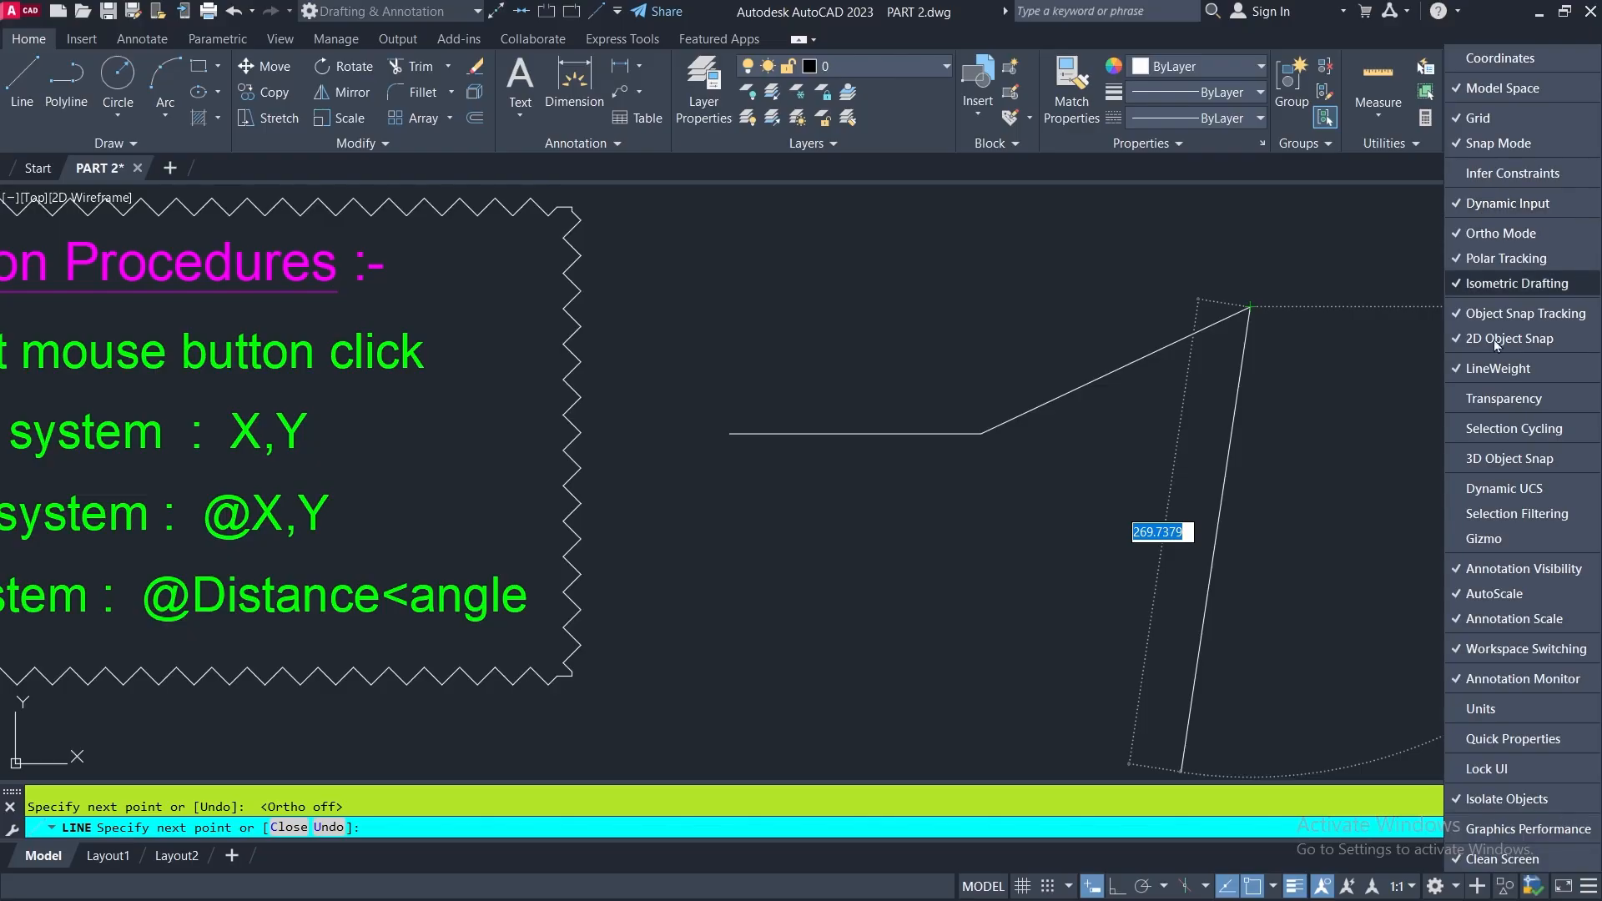
click(1048, 761)
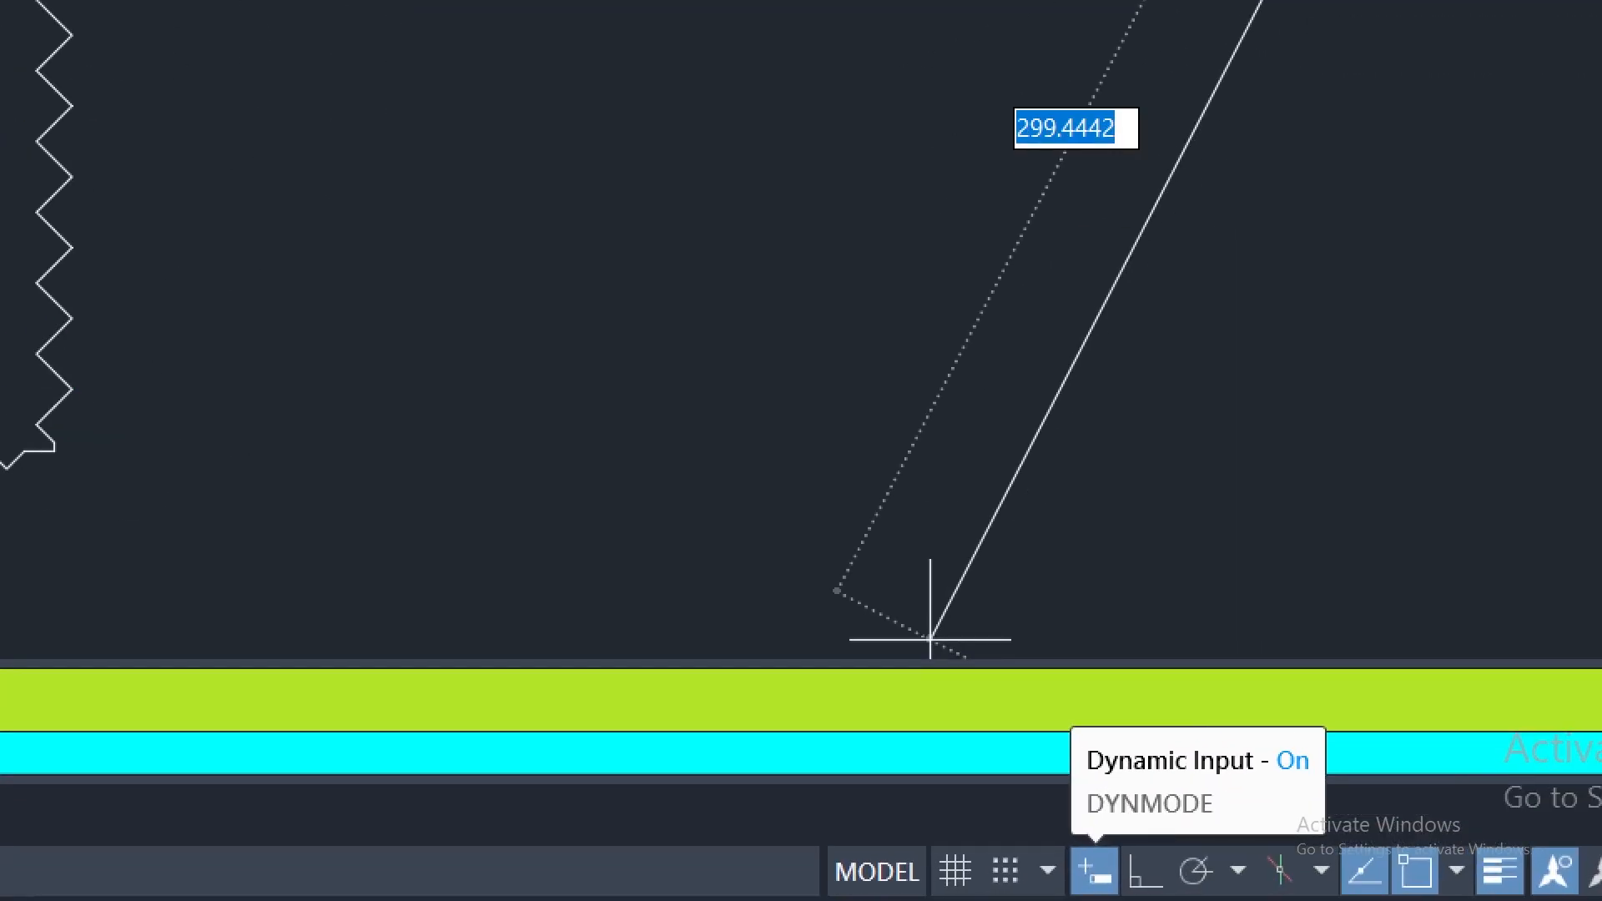
click(1094, 872)
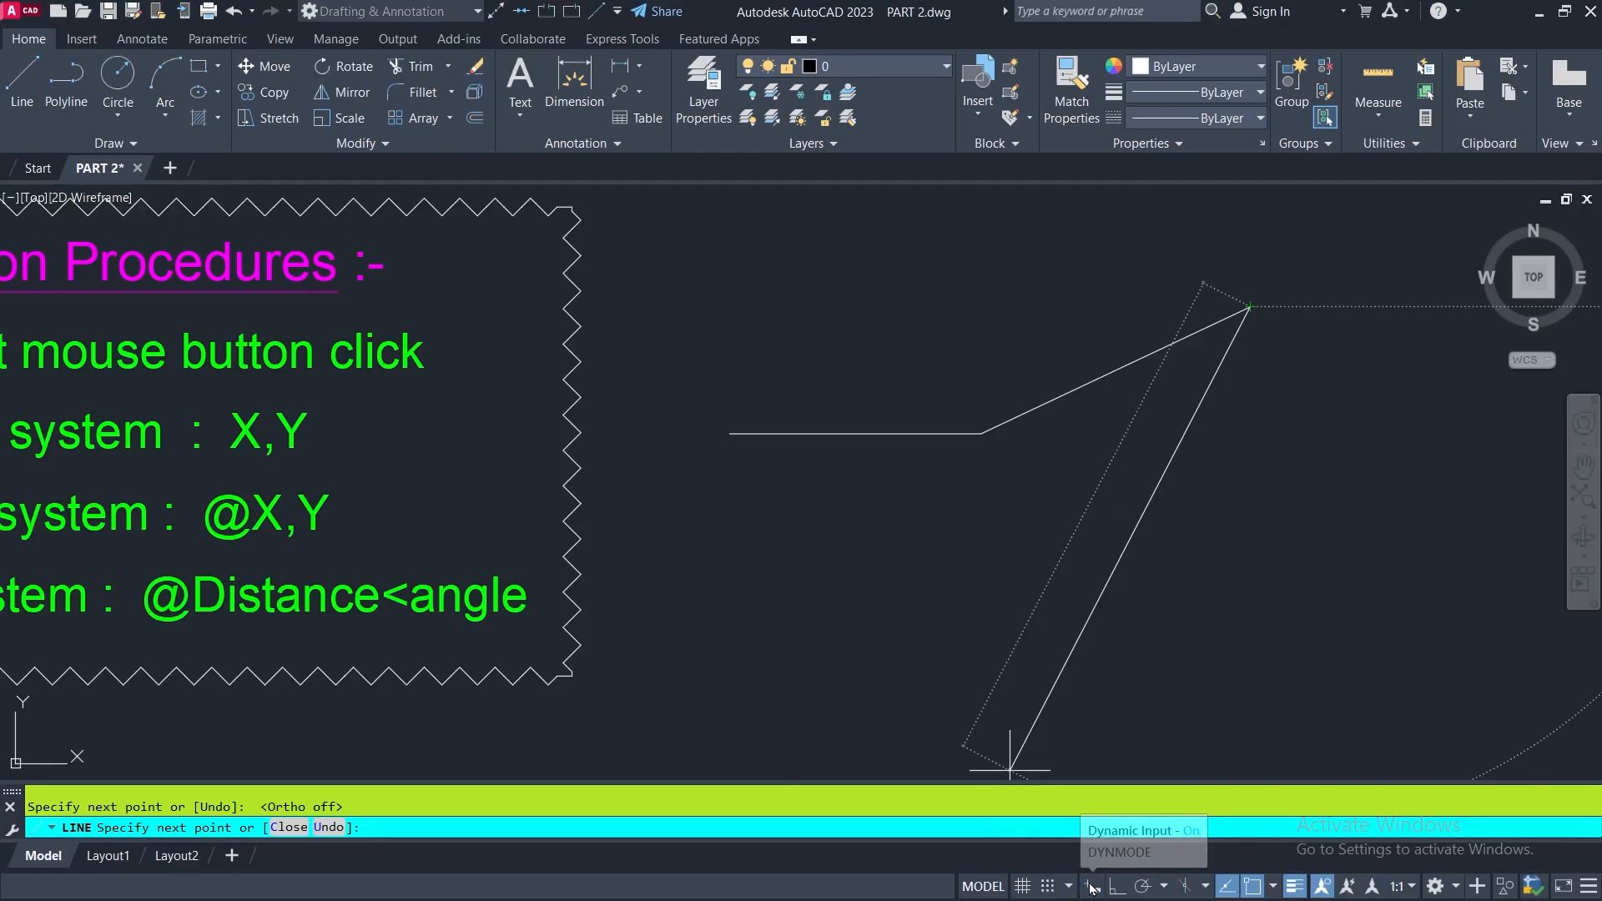
- Continue the line with a 200-unit segment slanting up and back to the left from the last endpoint
scroll(1018, 584, down, 2)
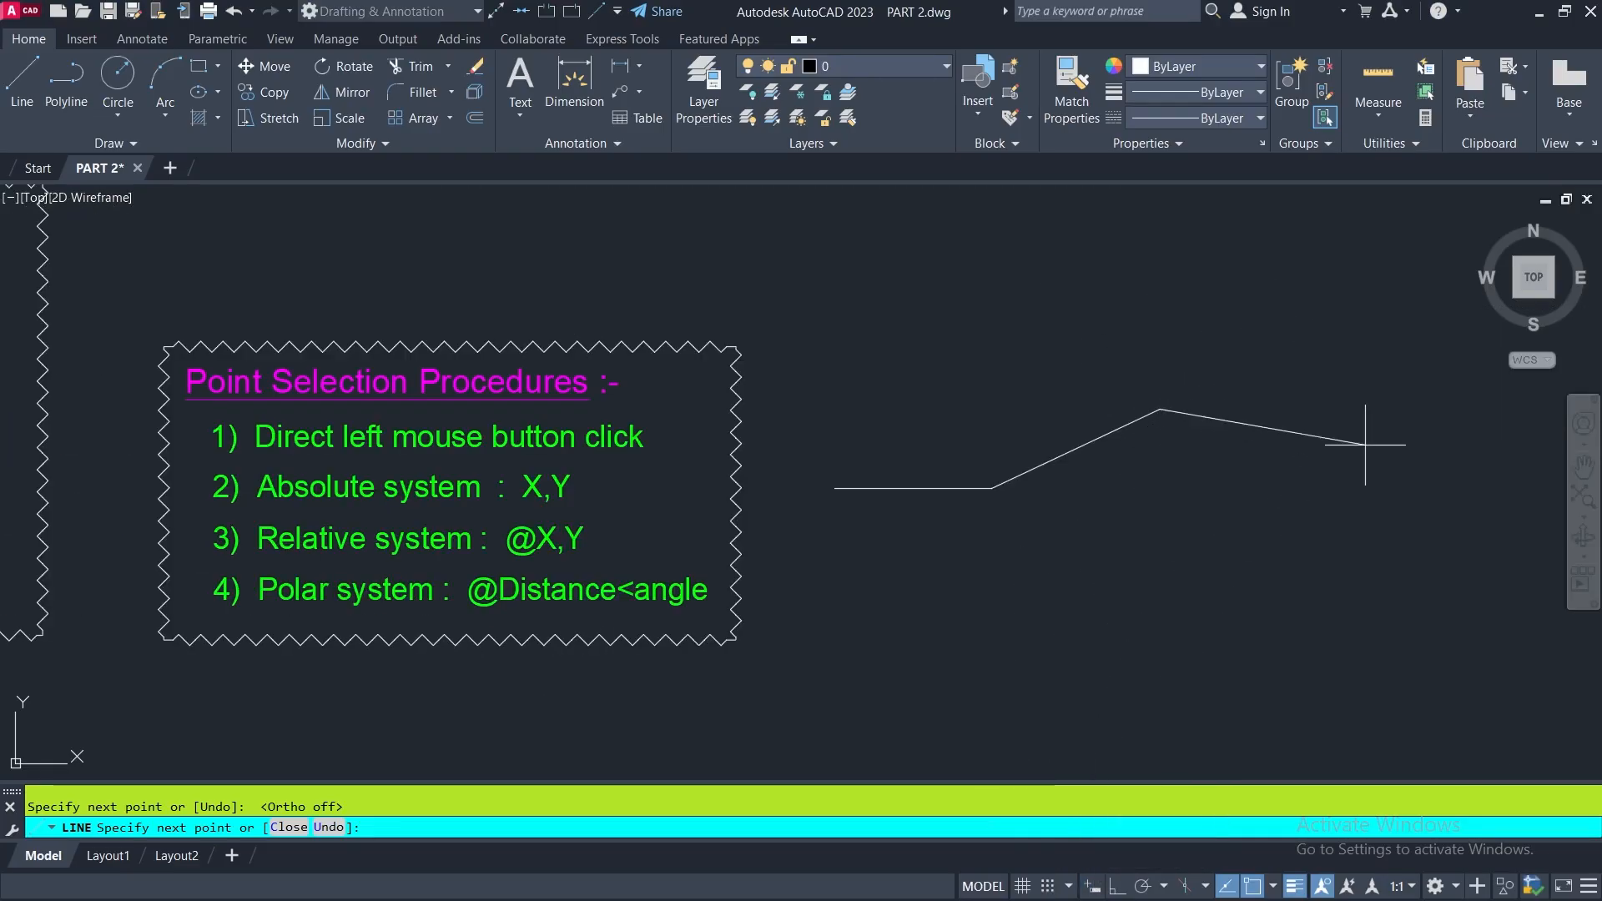
middle_drag(1243, 551, 1056, 665)
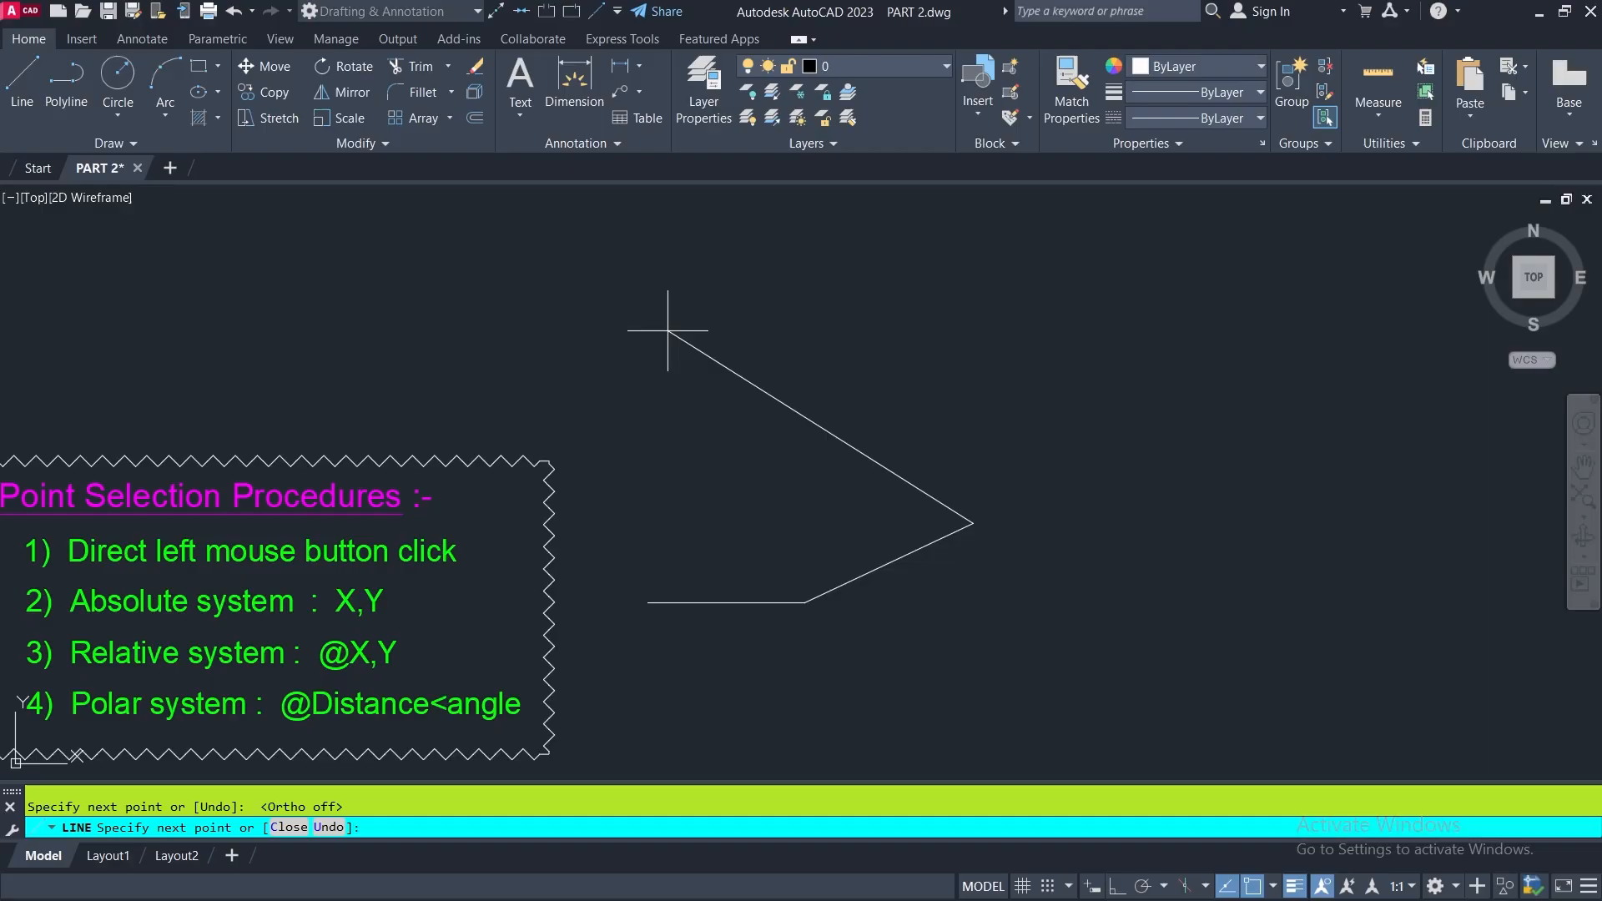
text(2)
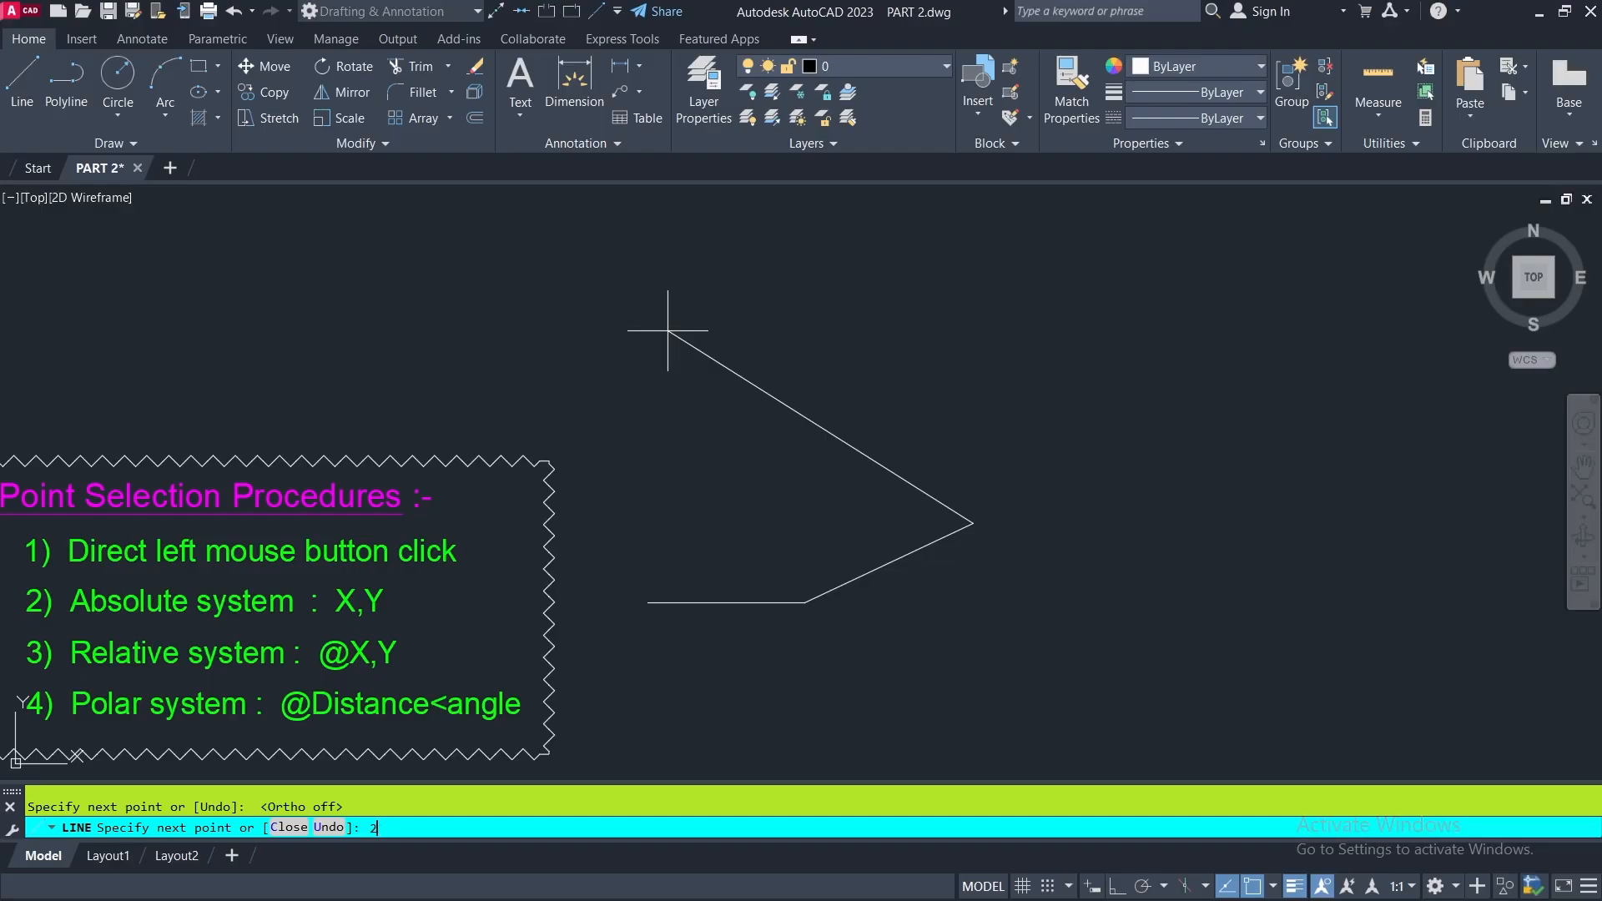
text(00)
key(Return)
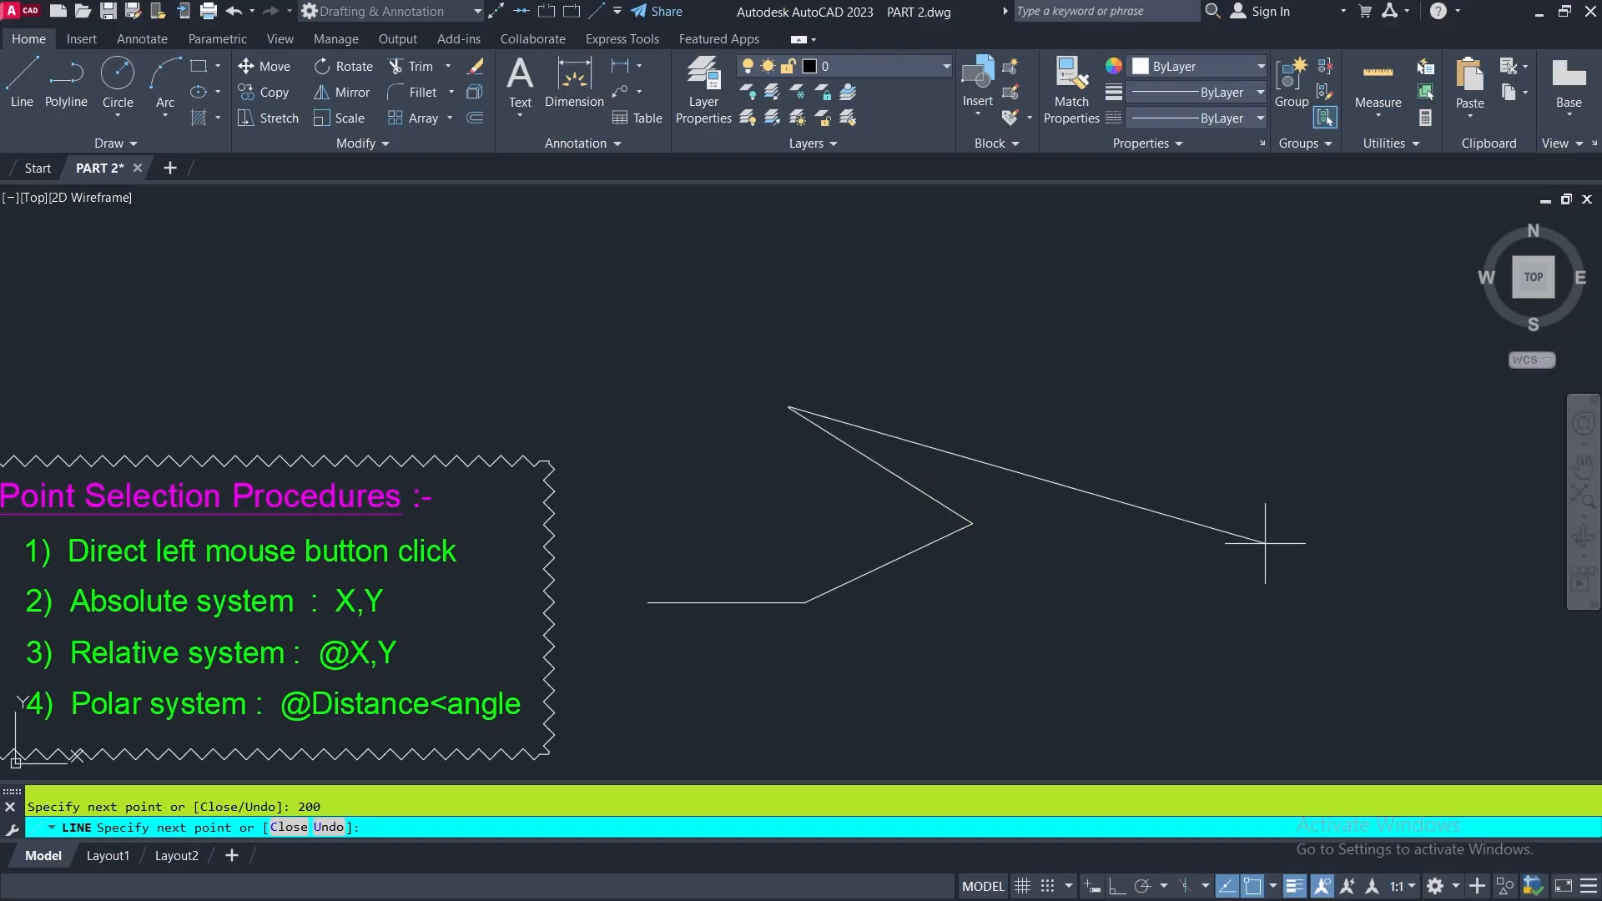
- Turn Ortho mode on, add a 250-unit horizontal segment to the right and a vertical segment about 50 units upward, and end the line
click(1115, 886)
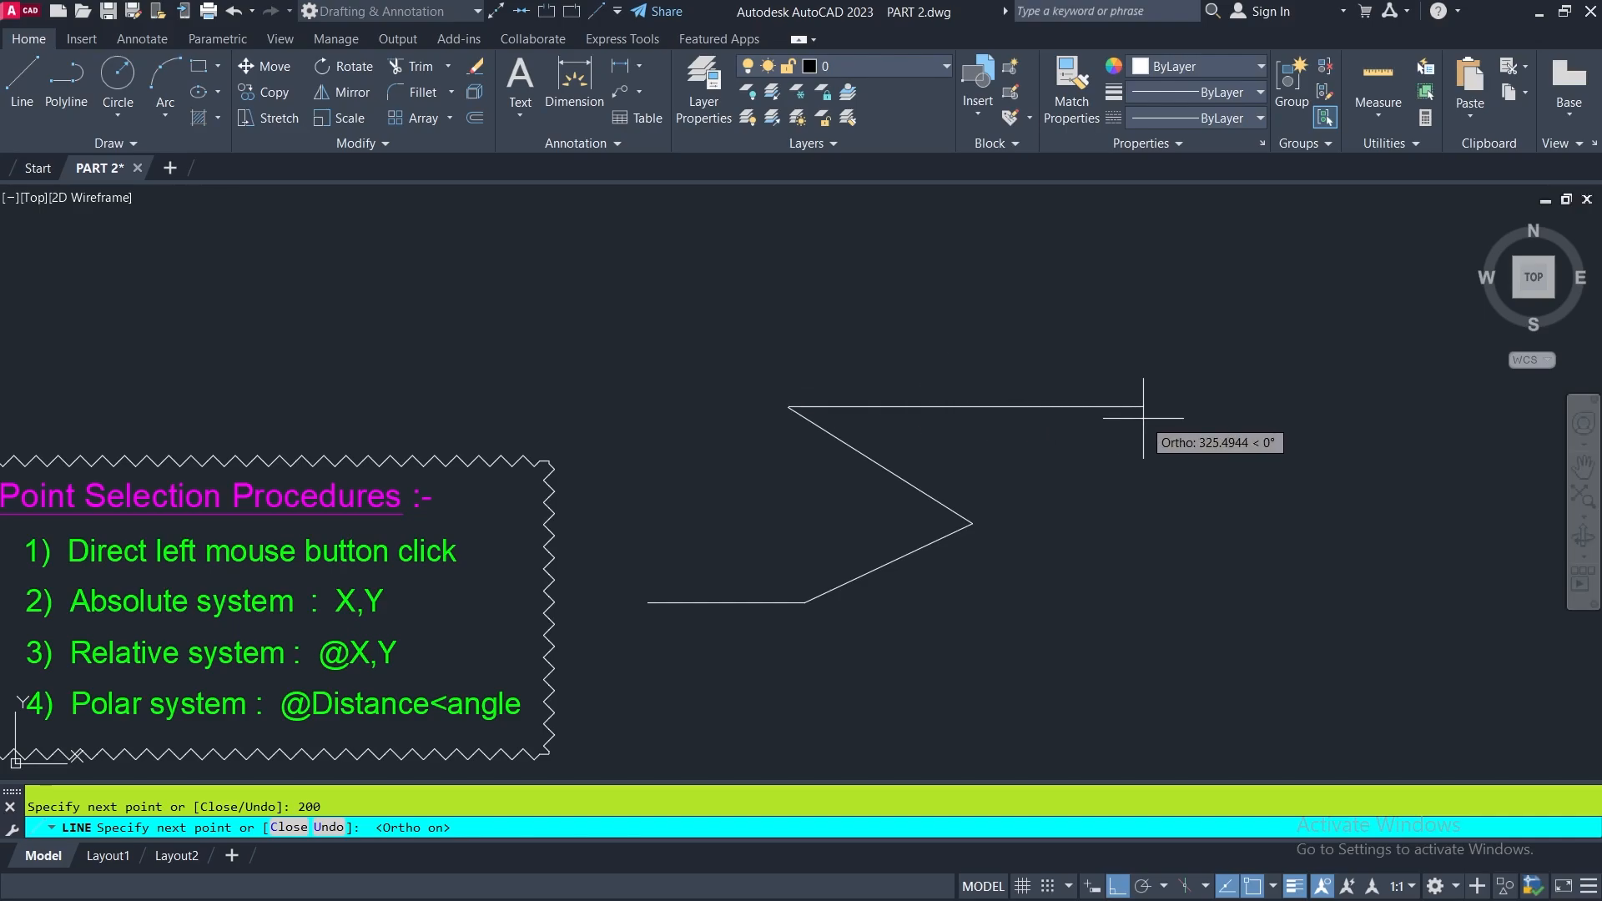
text(250)
key(Return)
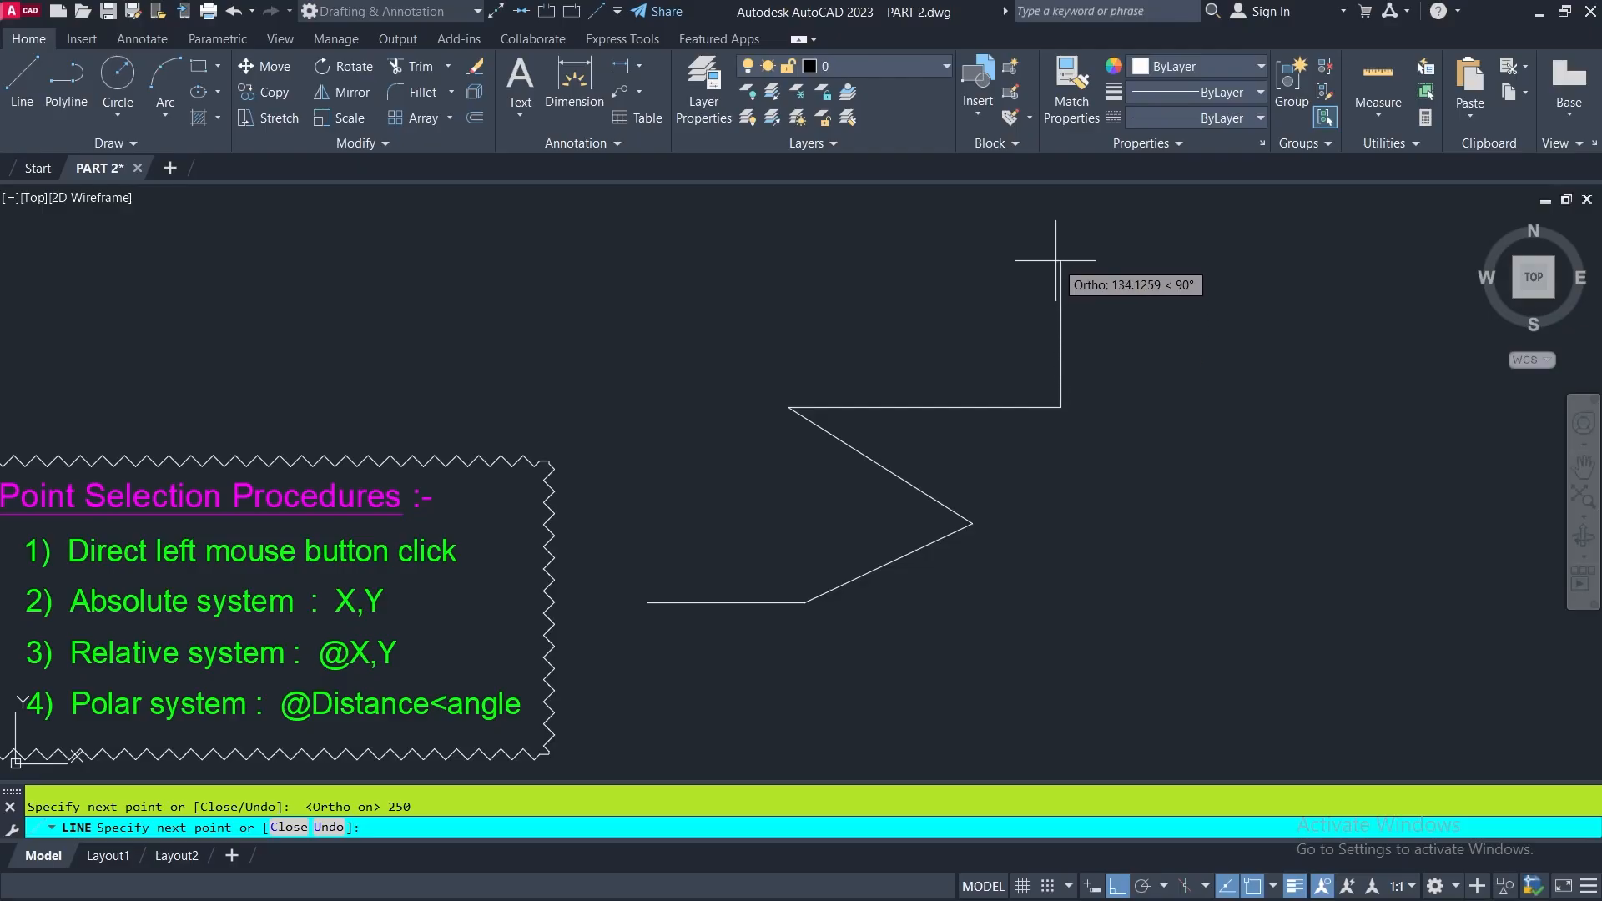
text(50)
key(Return)
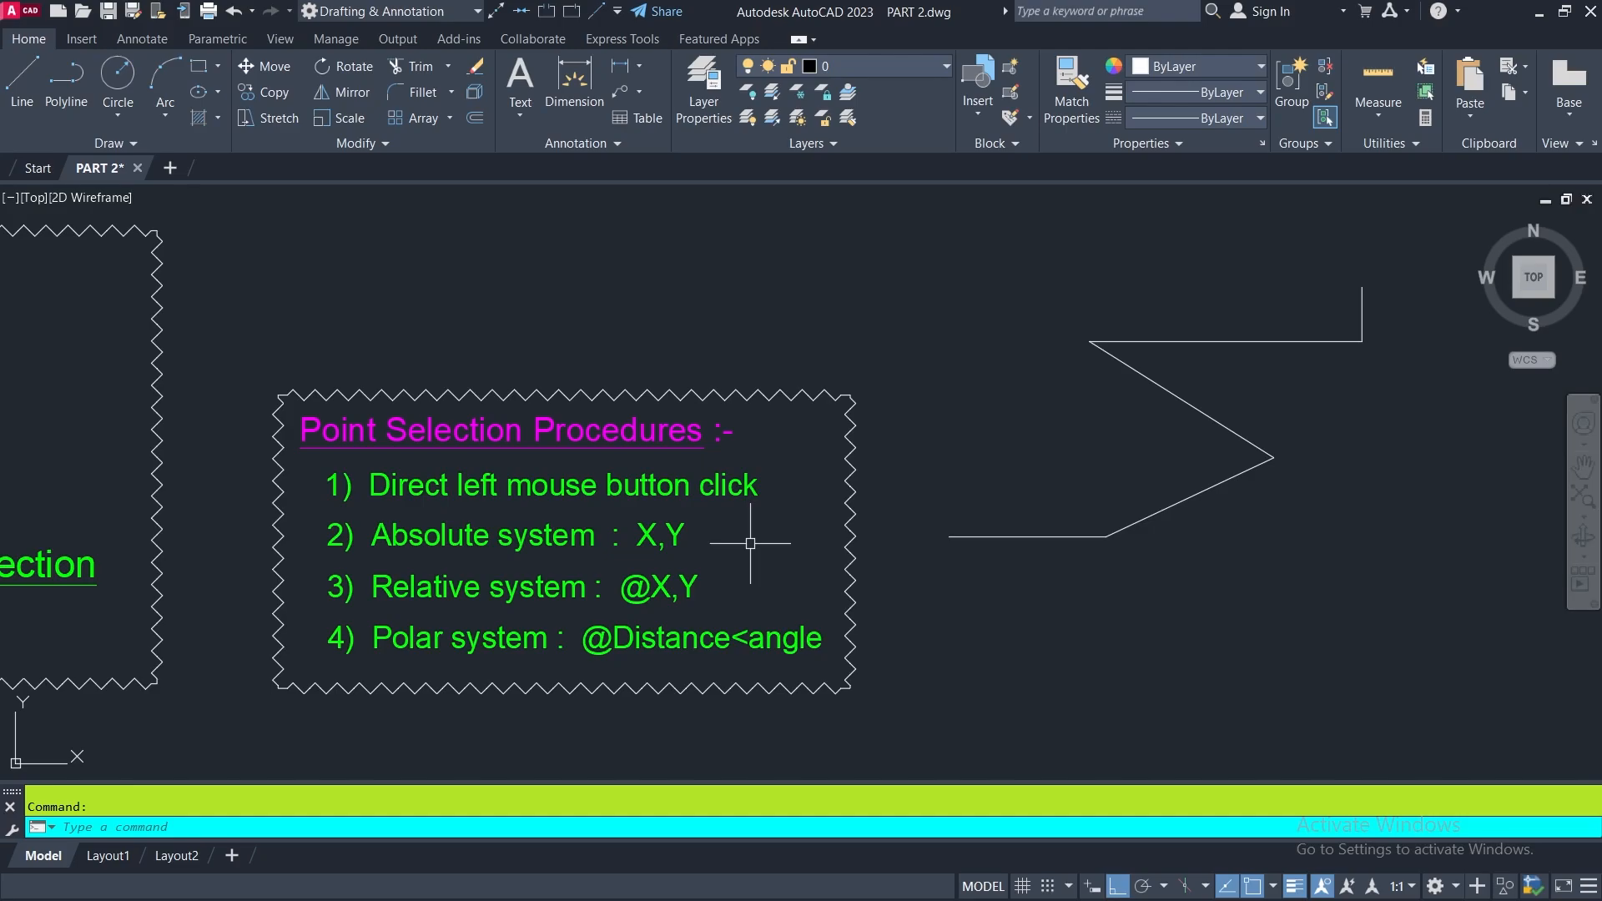
- Start a line at the absolute coordinates 100,150 to redraw Figure 1 inside the drawing frame
middle_drag(762, 525, 615, 567)
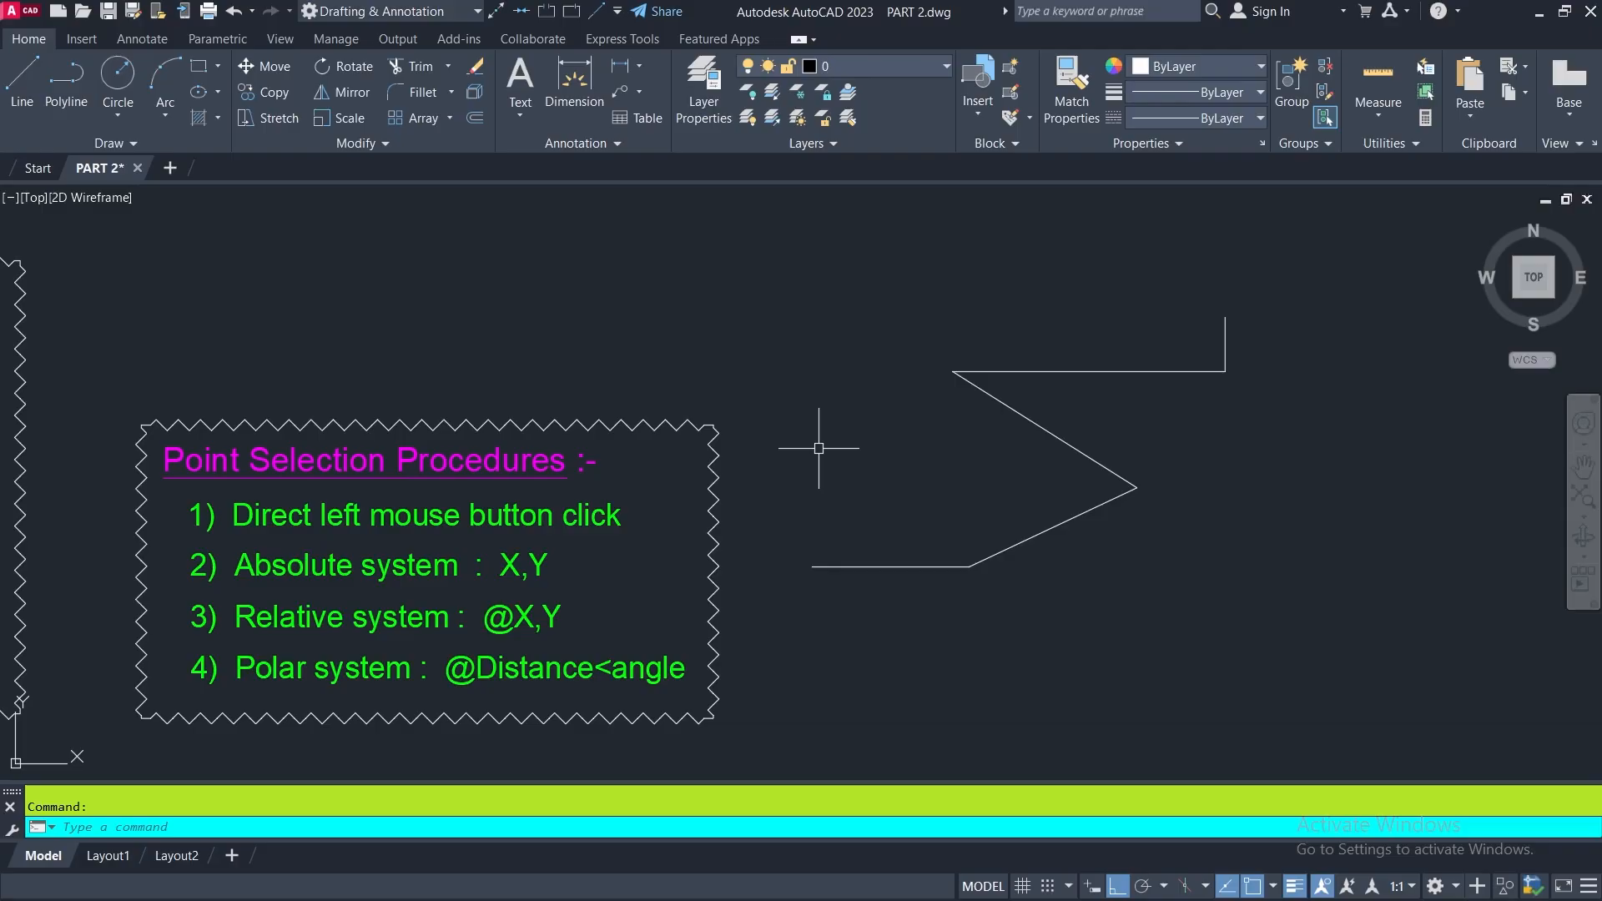
text(l)
key(Return)
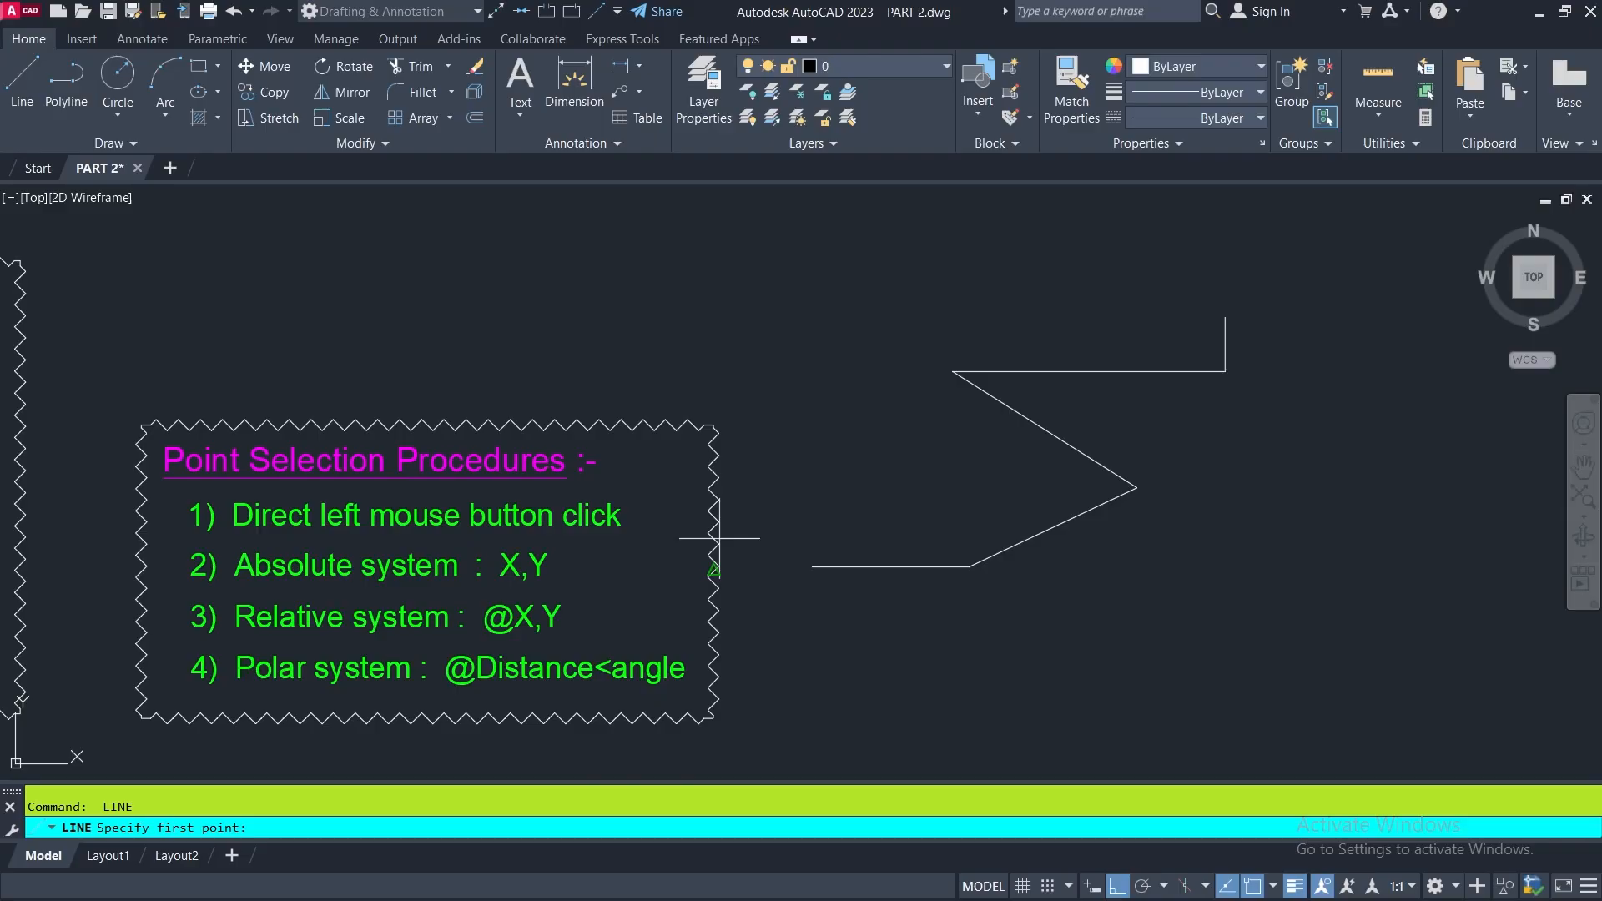
scroll(893, 497, down, 8)
mouse_move(205, 686)
middle_down()
mouse_move(413, 519)
mouse_move(493, 558)
mouse_move(537, 548)
middle_up()
scroll(414, 523, up, 8)
mouse_move(544, 662)
middle_down()
mouse_move(554, 609)
mouse_move(541, 628)
middle_up()
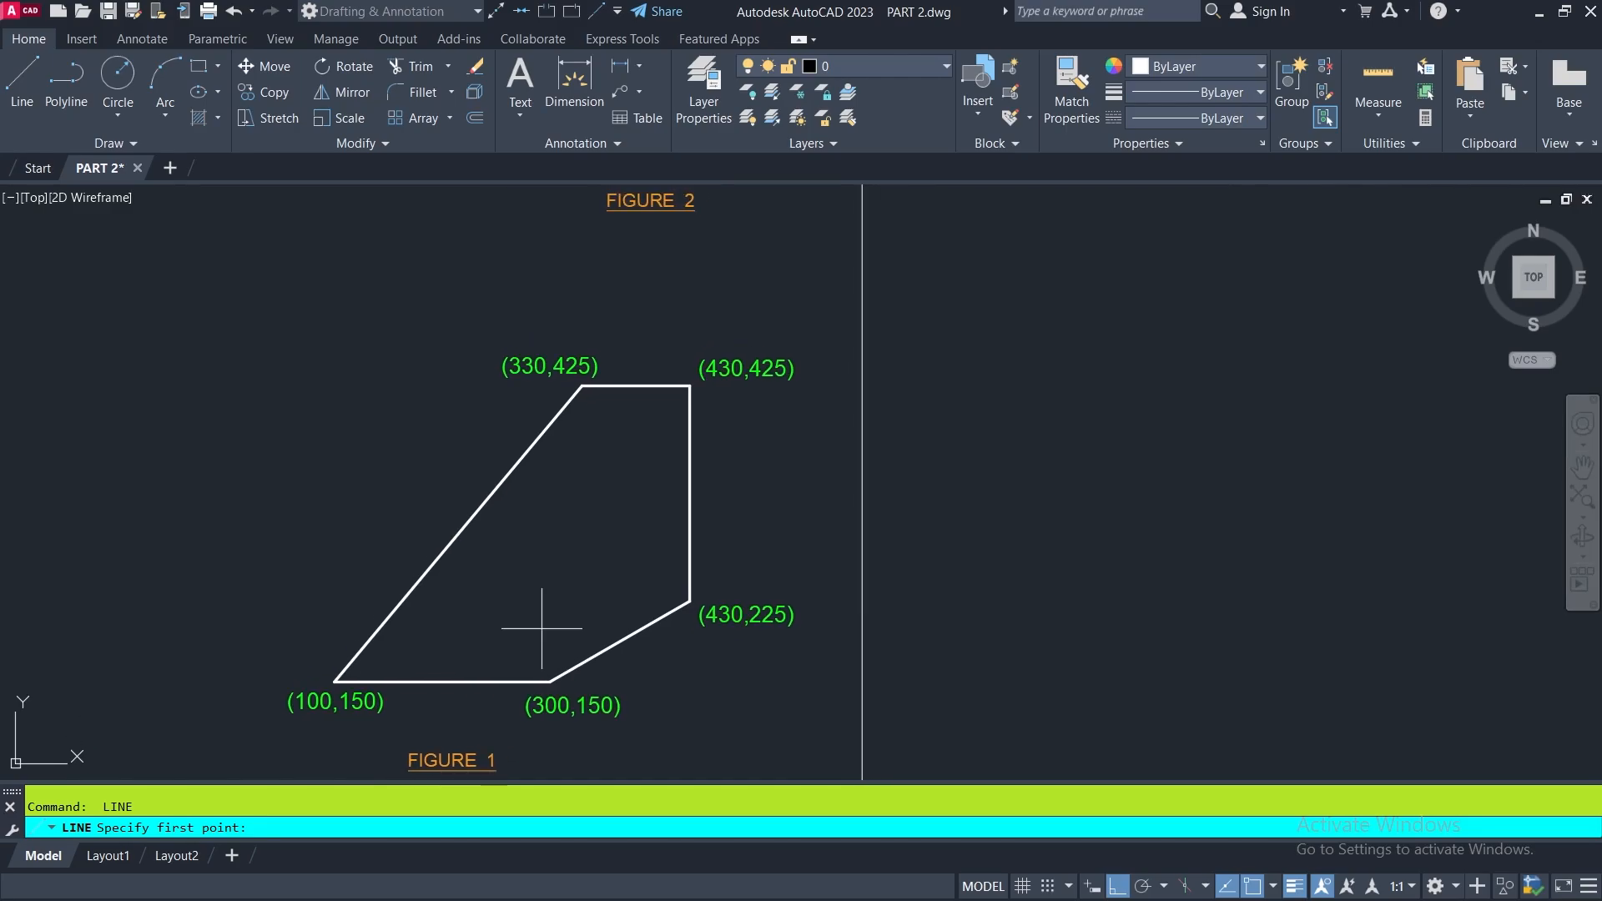
middle_drag(542, 622, 375, 540)
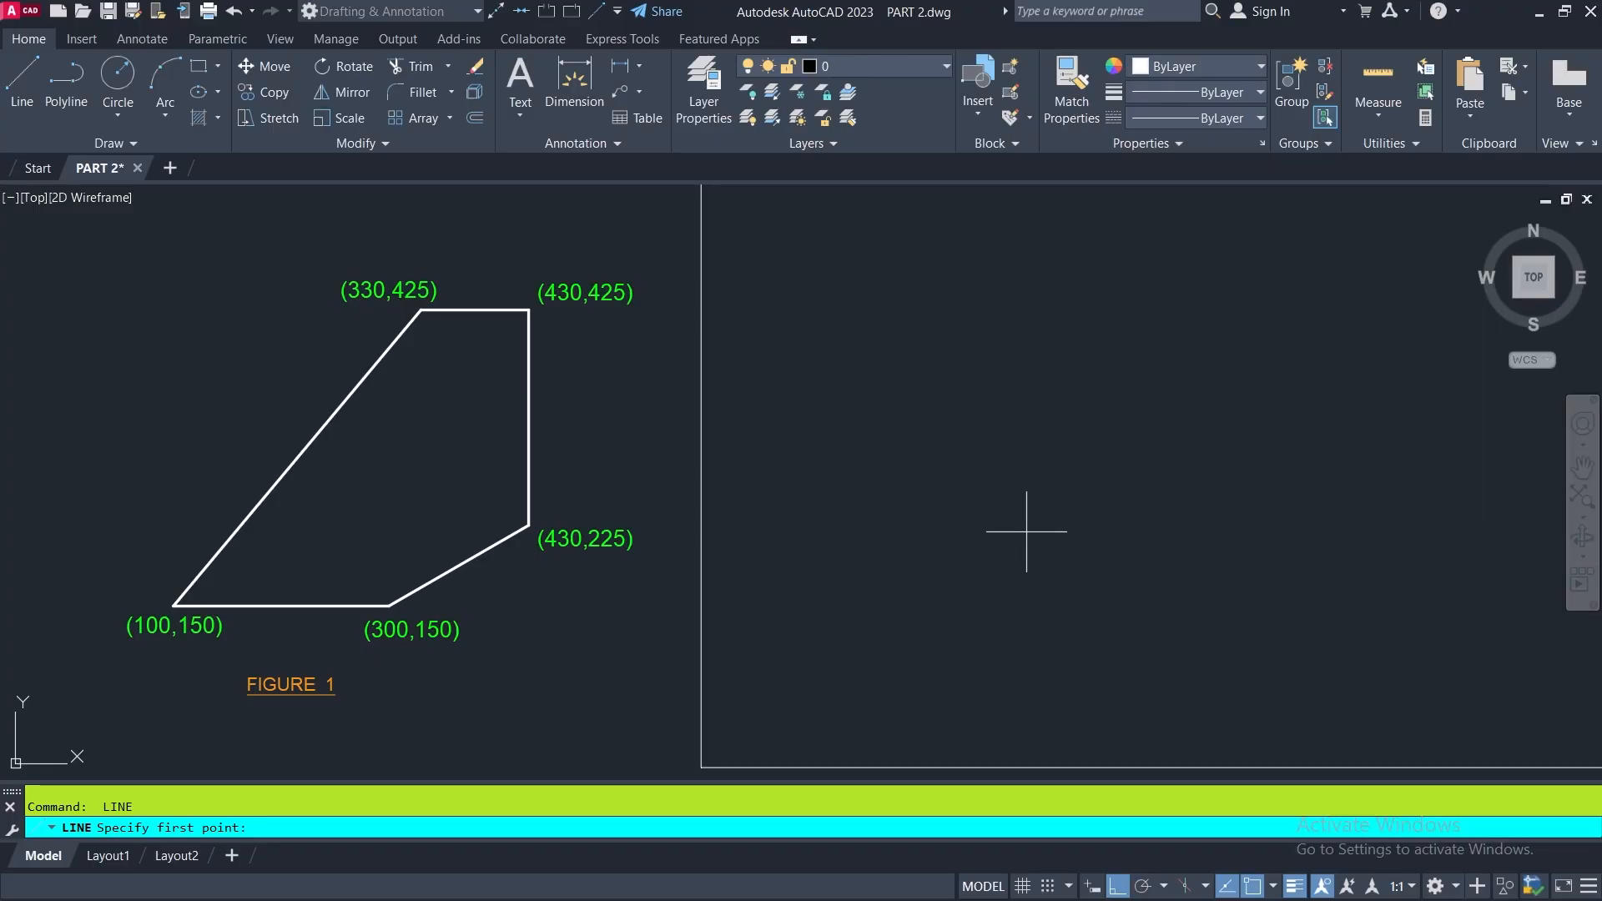
text(100,150)
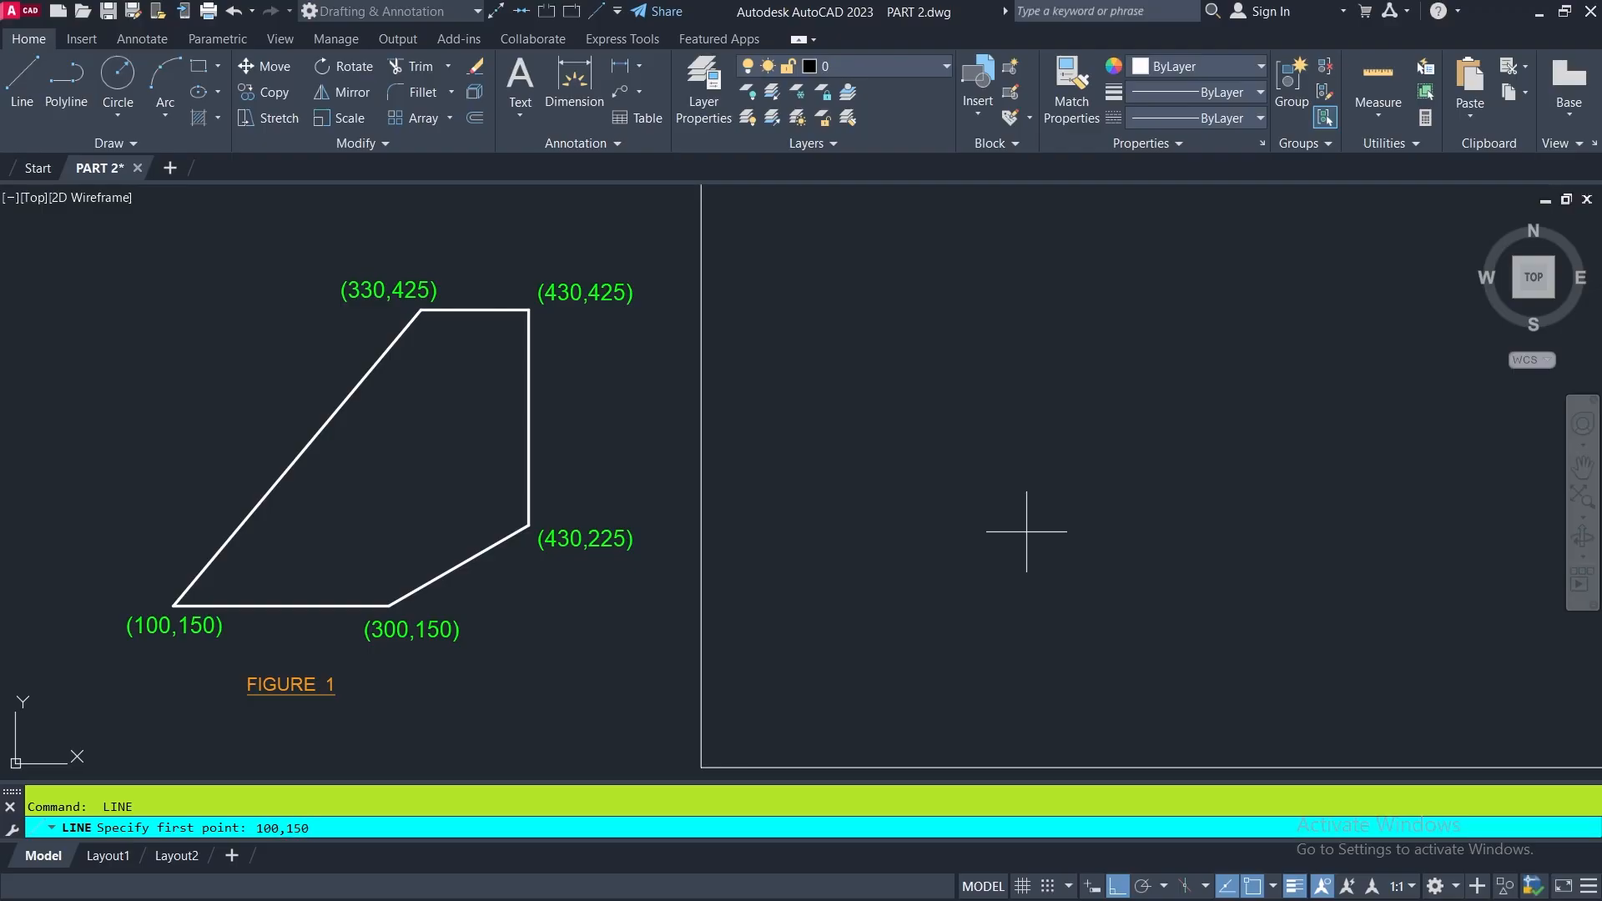
key(Return)
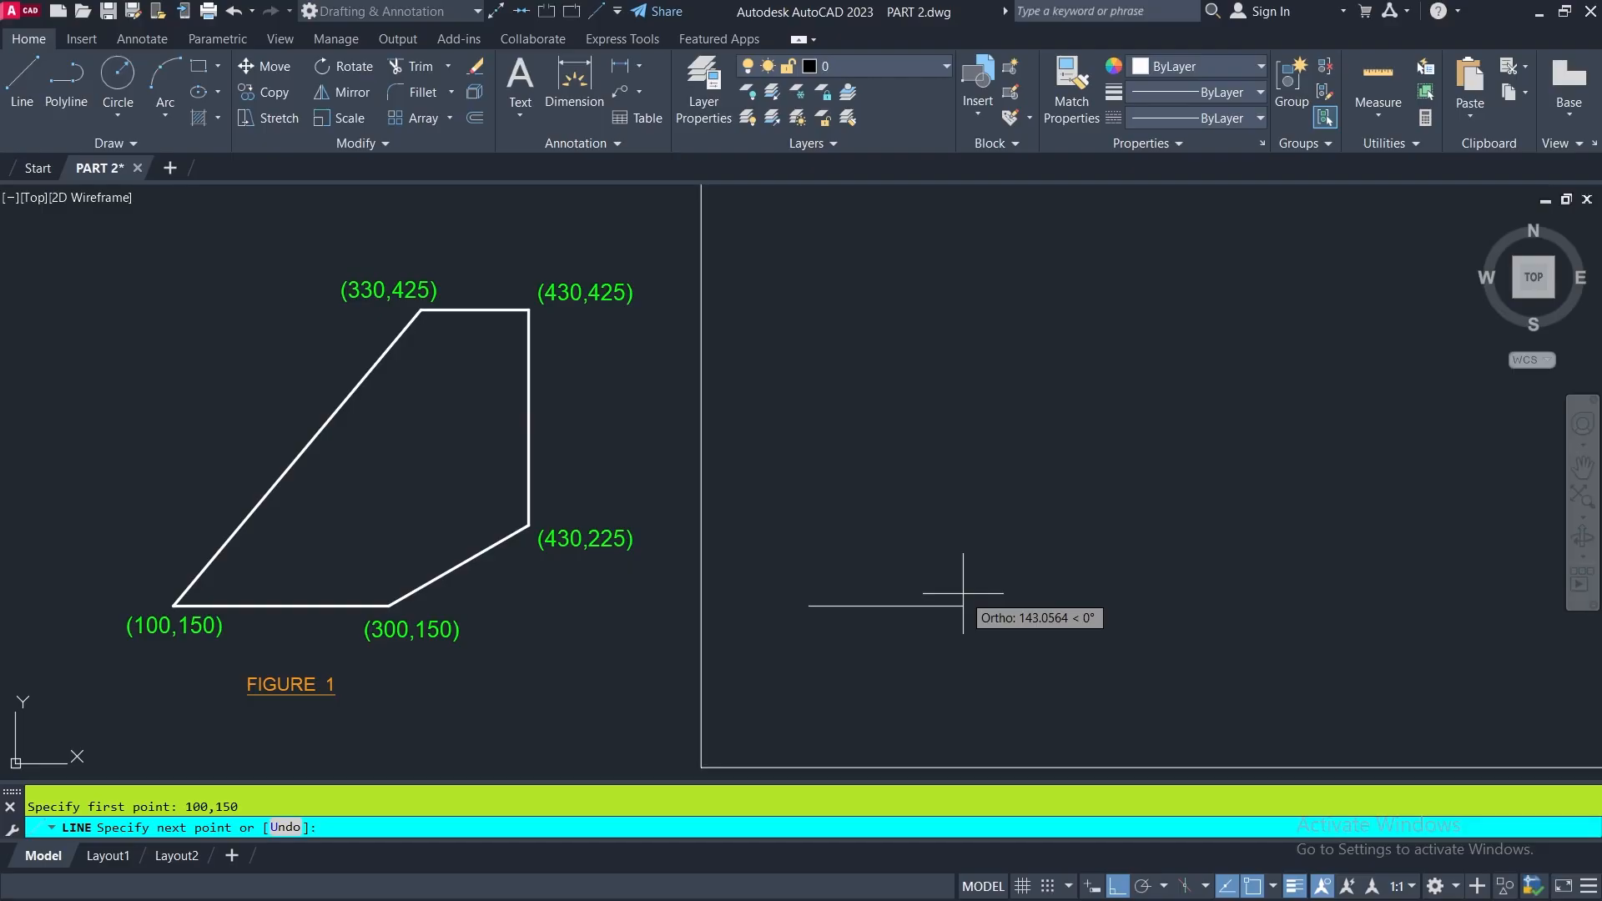
- Draw the base segment of the figure to the absolute point 300,150
text(300,150)
key(Return)
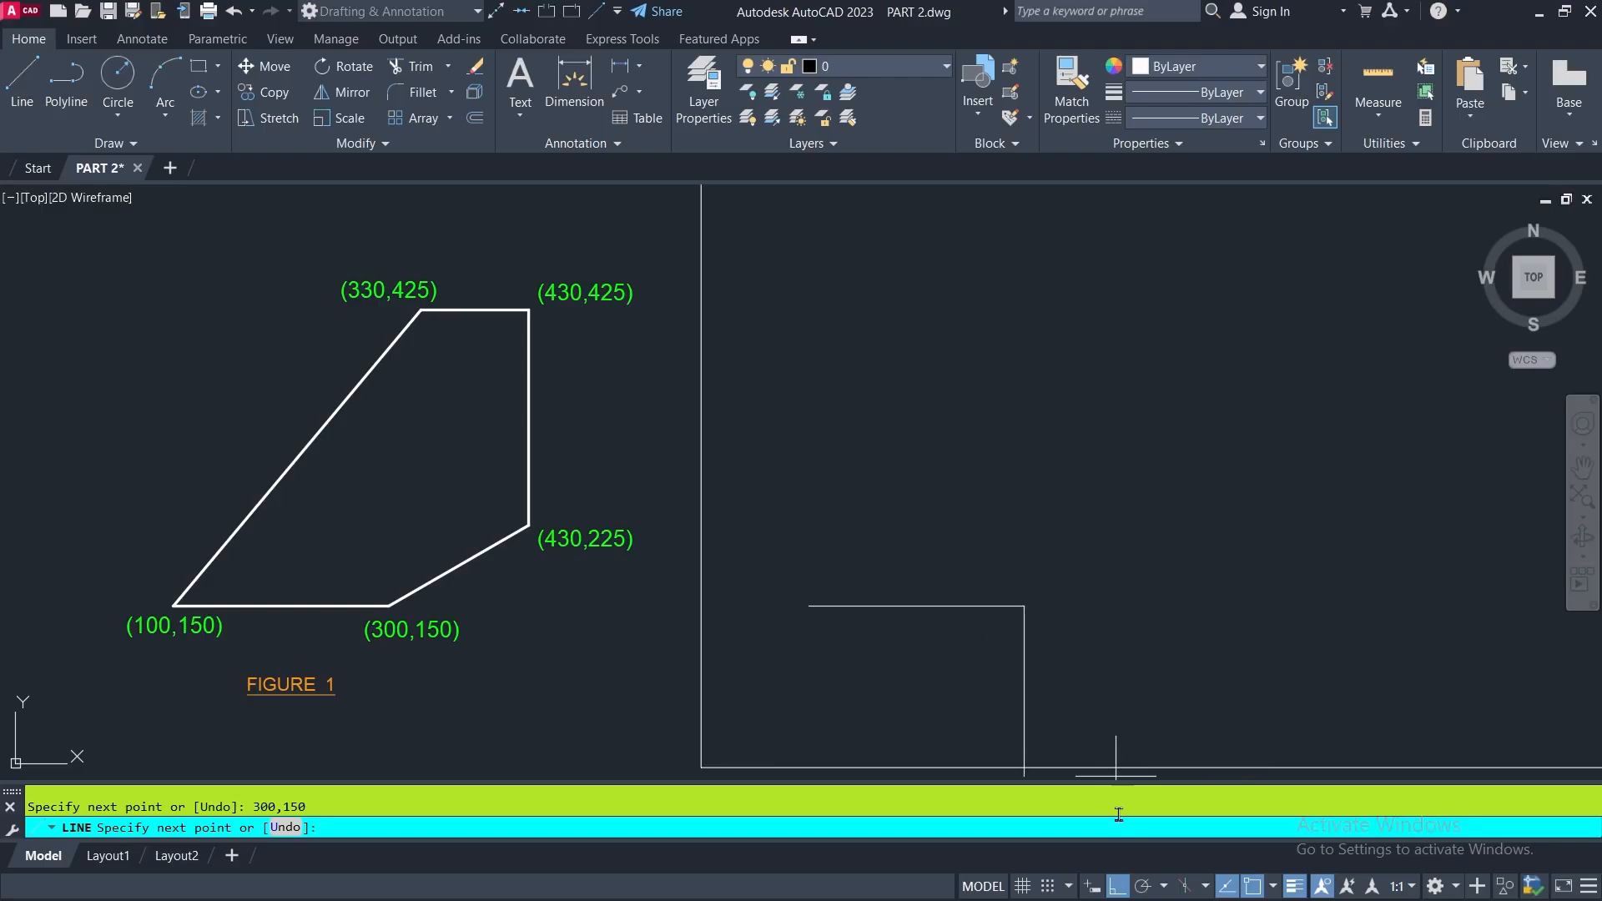
- Turn Ortho mode off and continue the line with a sloping segment to the absolute point 430,225
click(1119, 887)
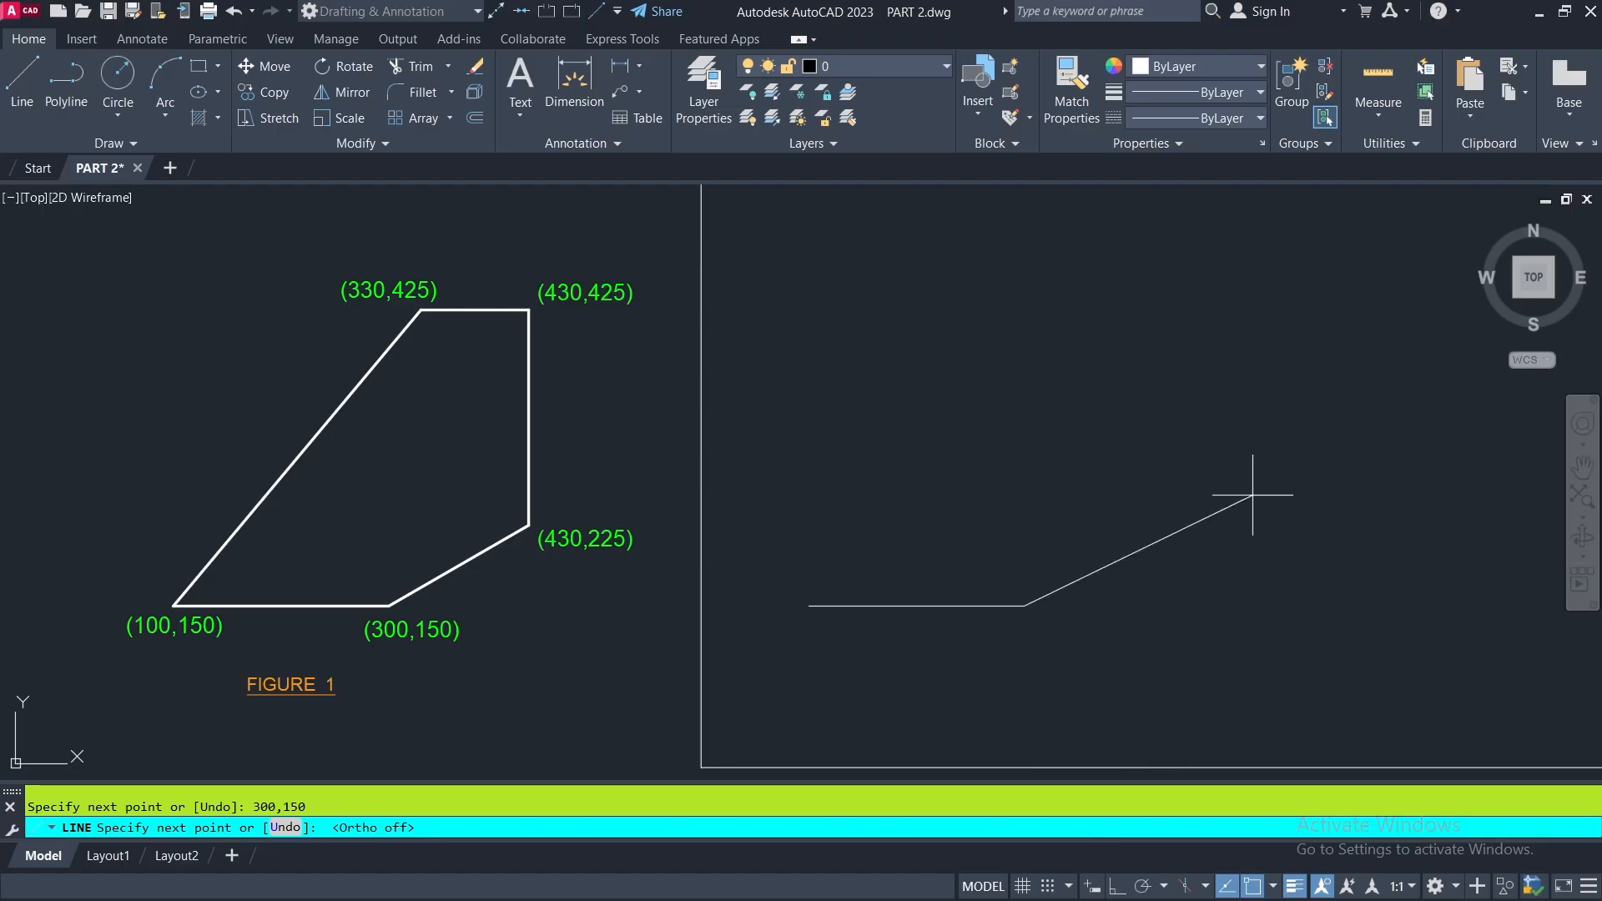
text(430,)
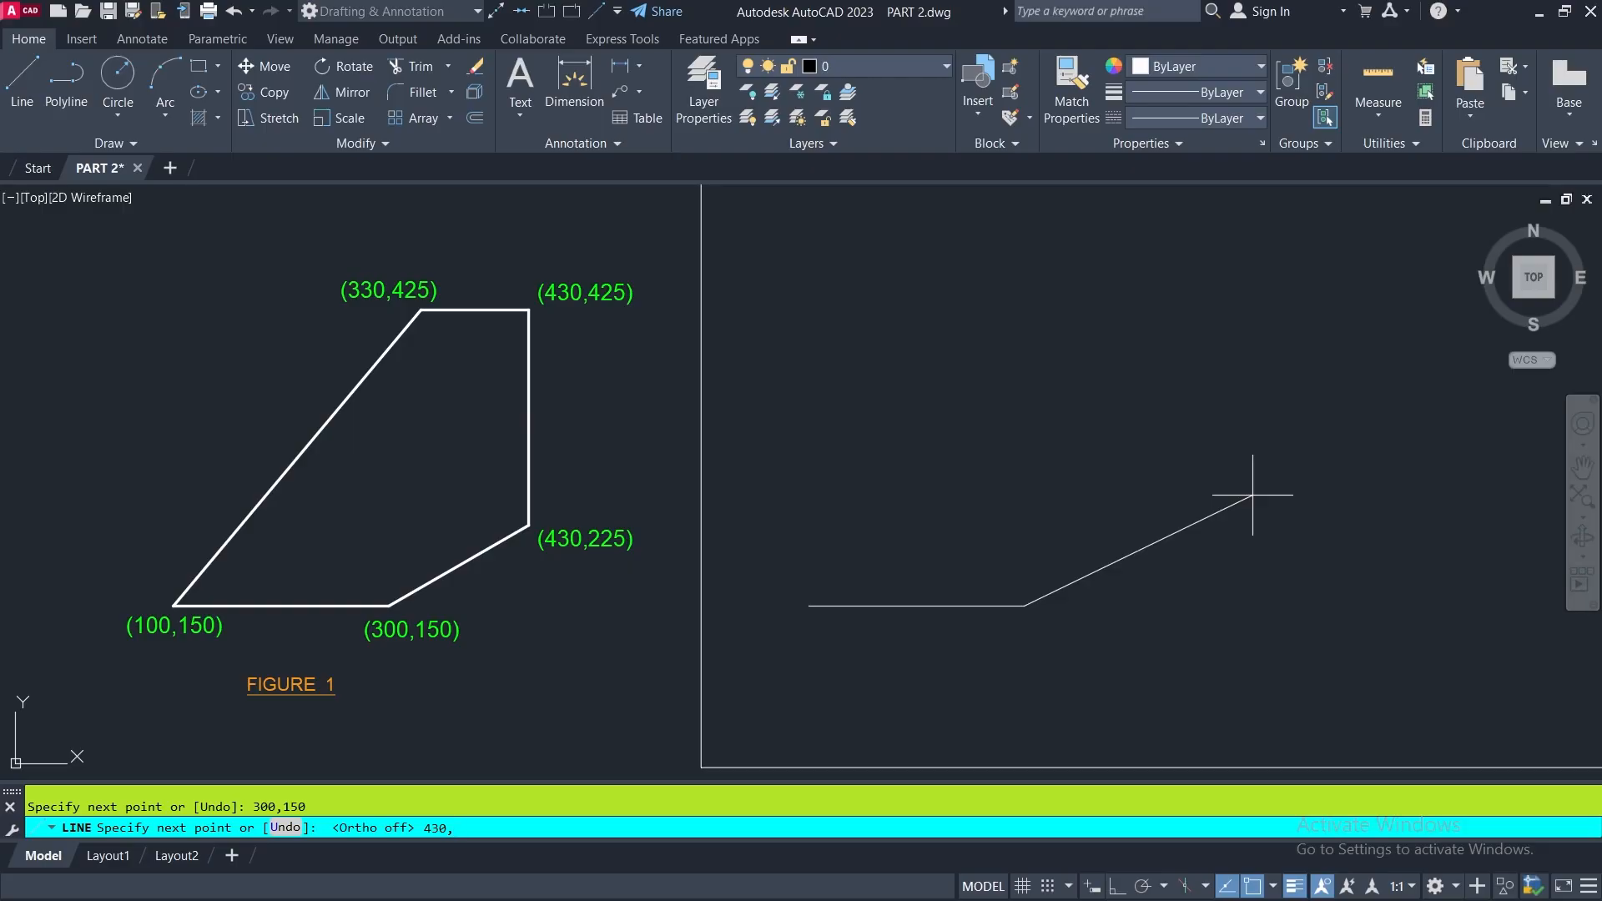
text(225)
key(Return)
text(U)
key(Return)
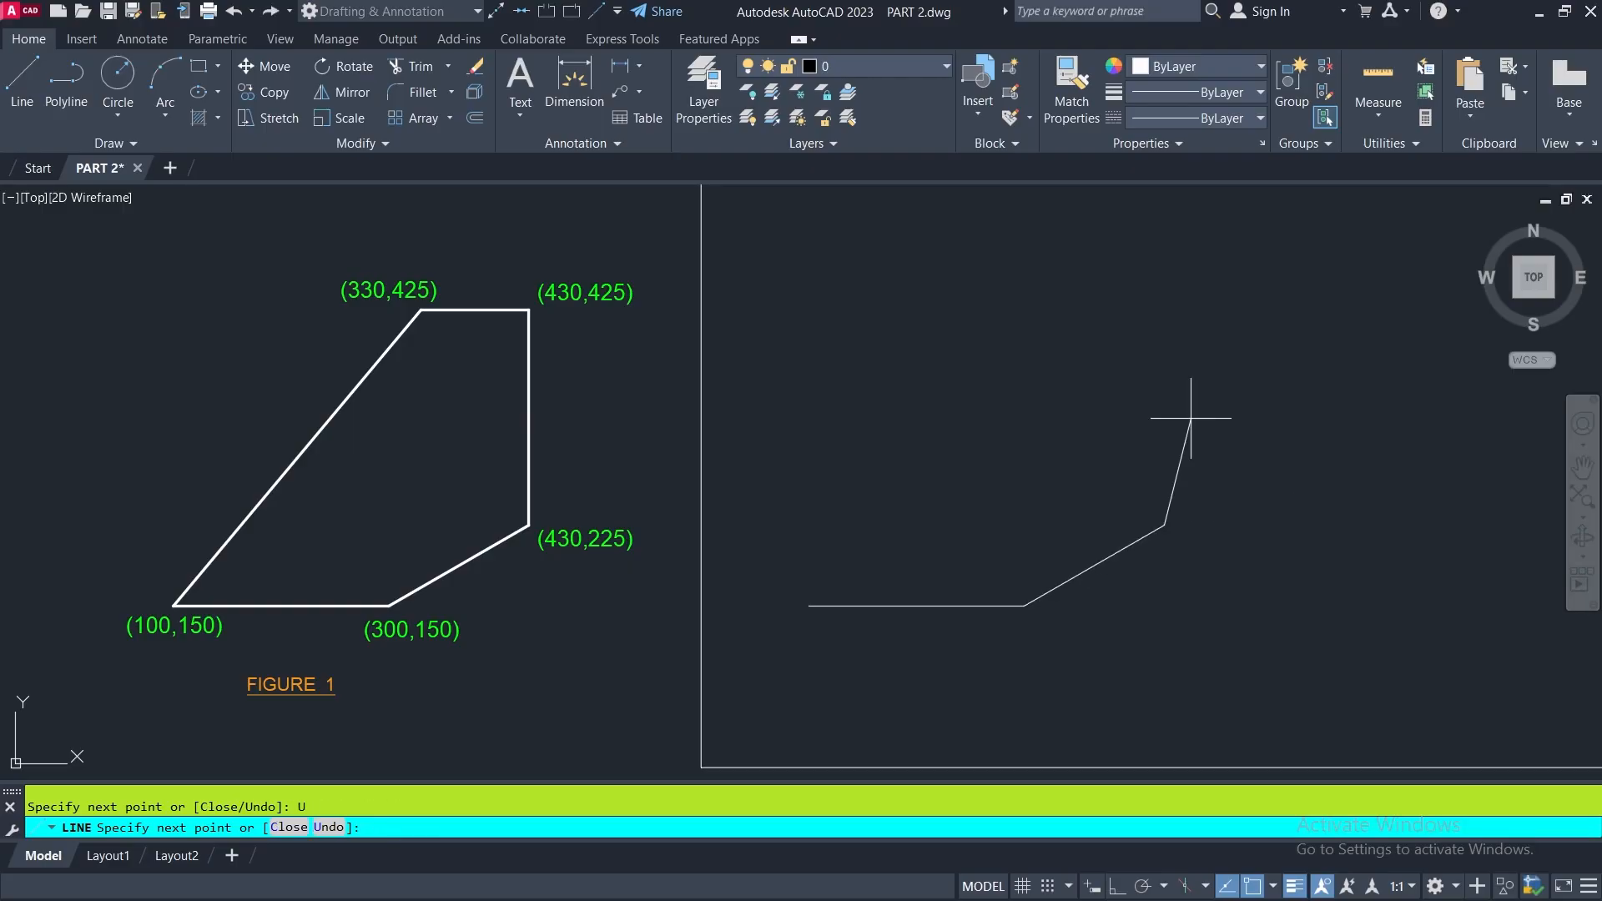
- Continue the line with a vertical segment to the absolute point 430,425
text(430,425)
key(Return)
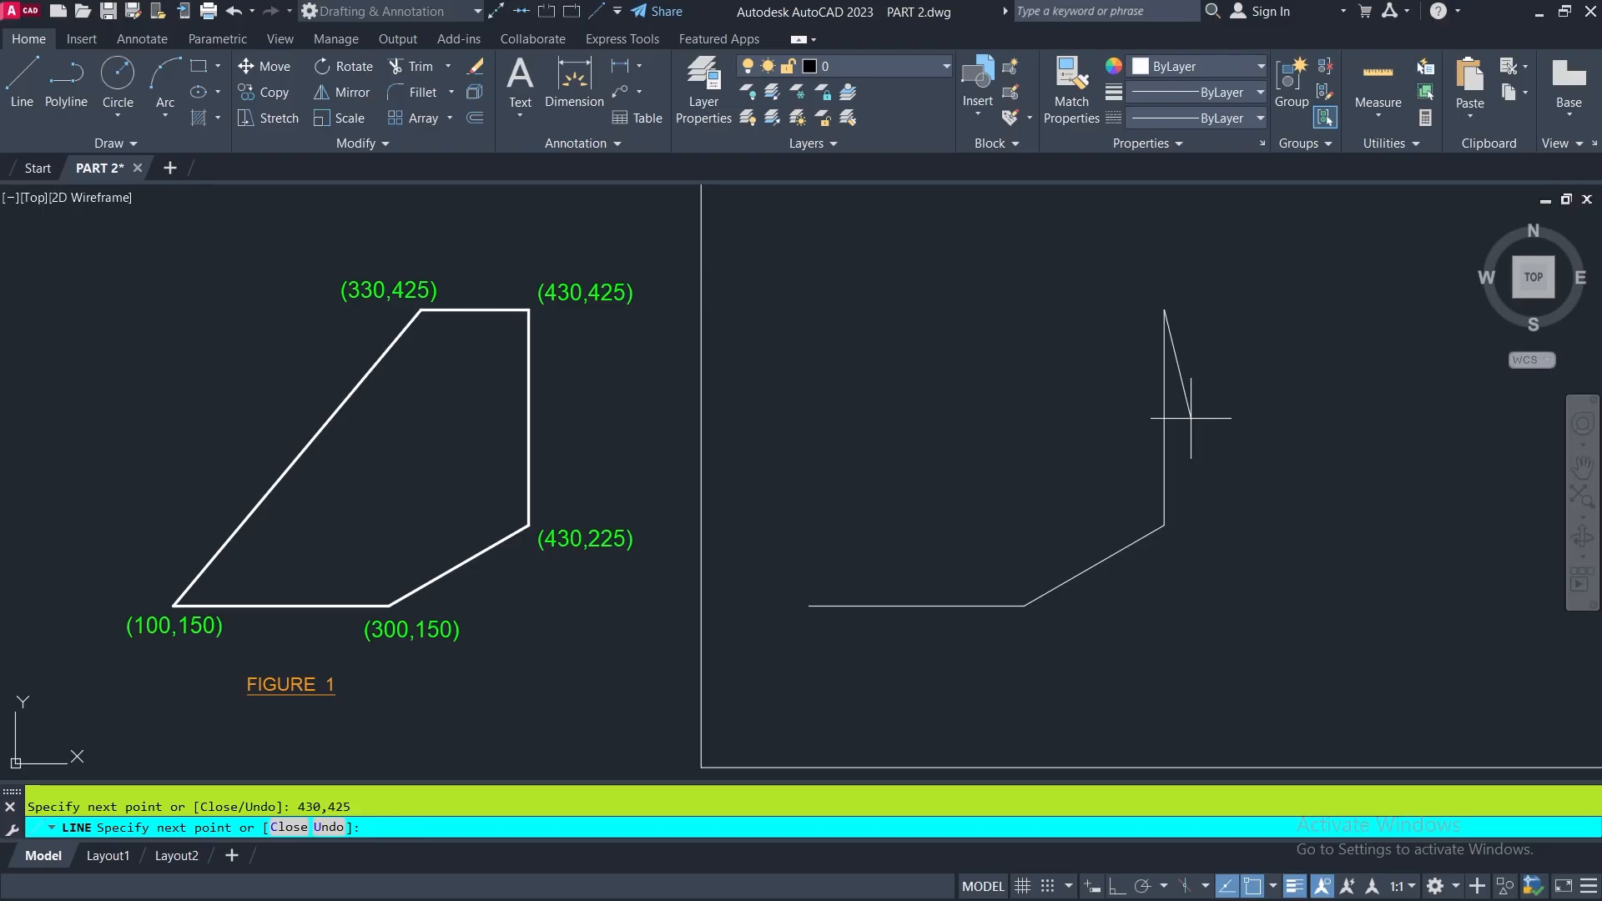
- Add a segment to the absolute point 330,425 and undo it within the line command
text(330,425)
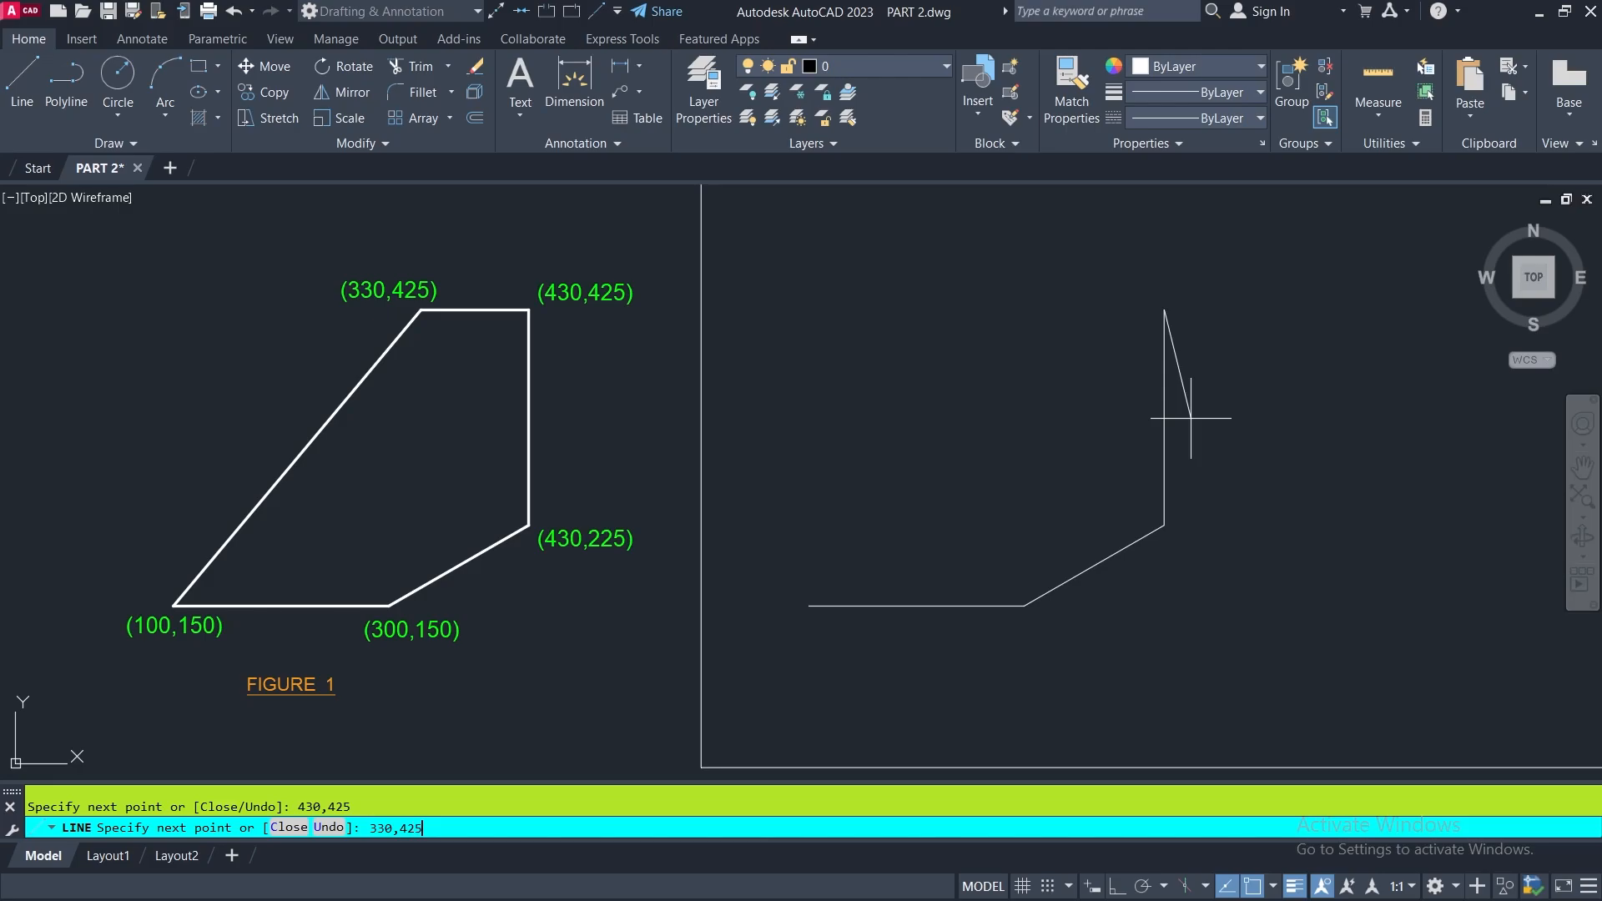
key(Return)
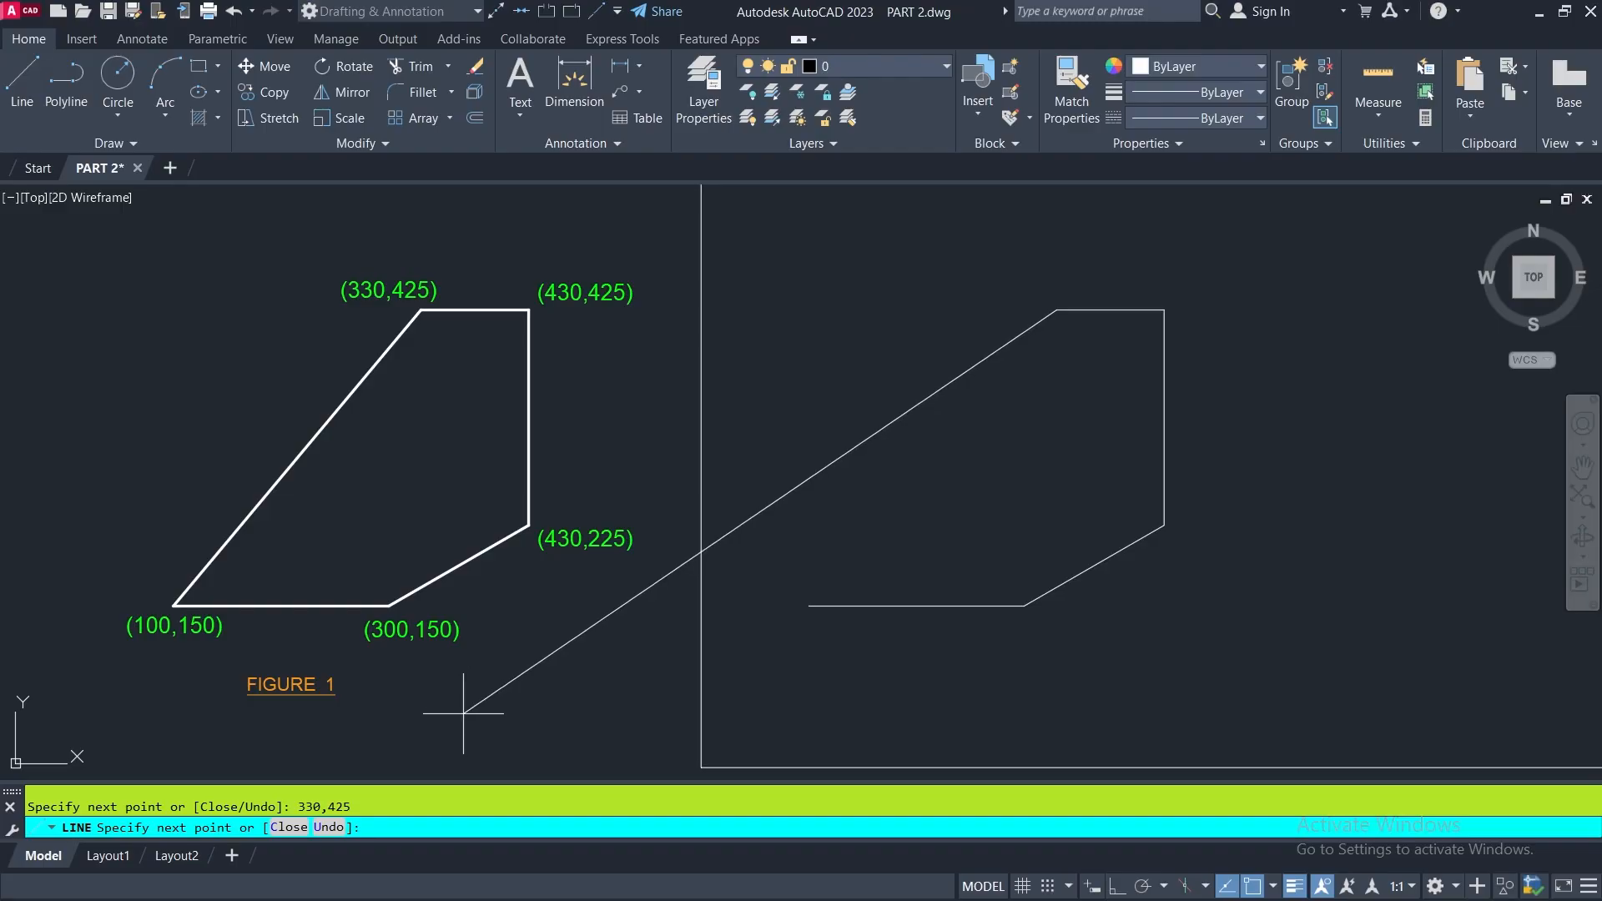
click(330, 828)
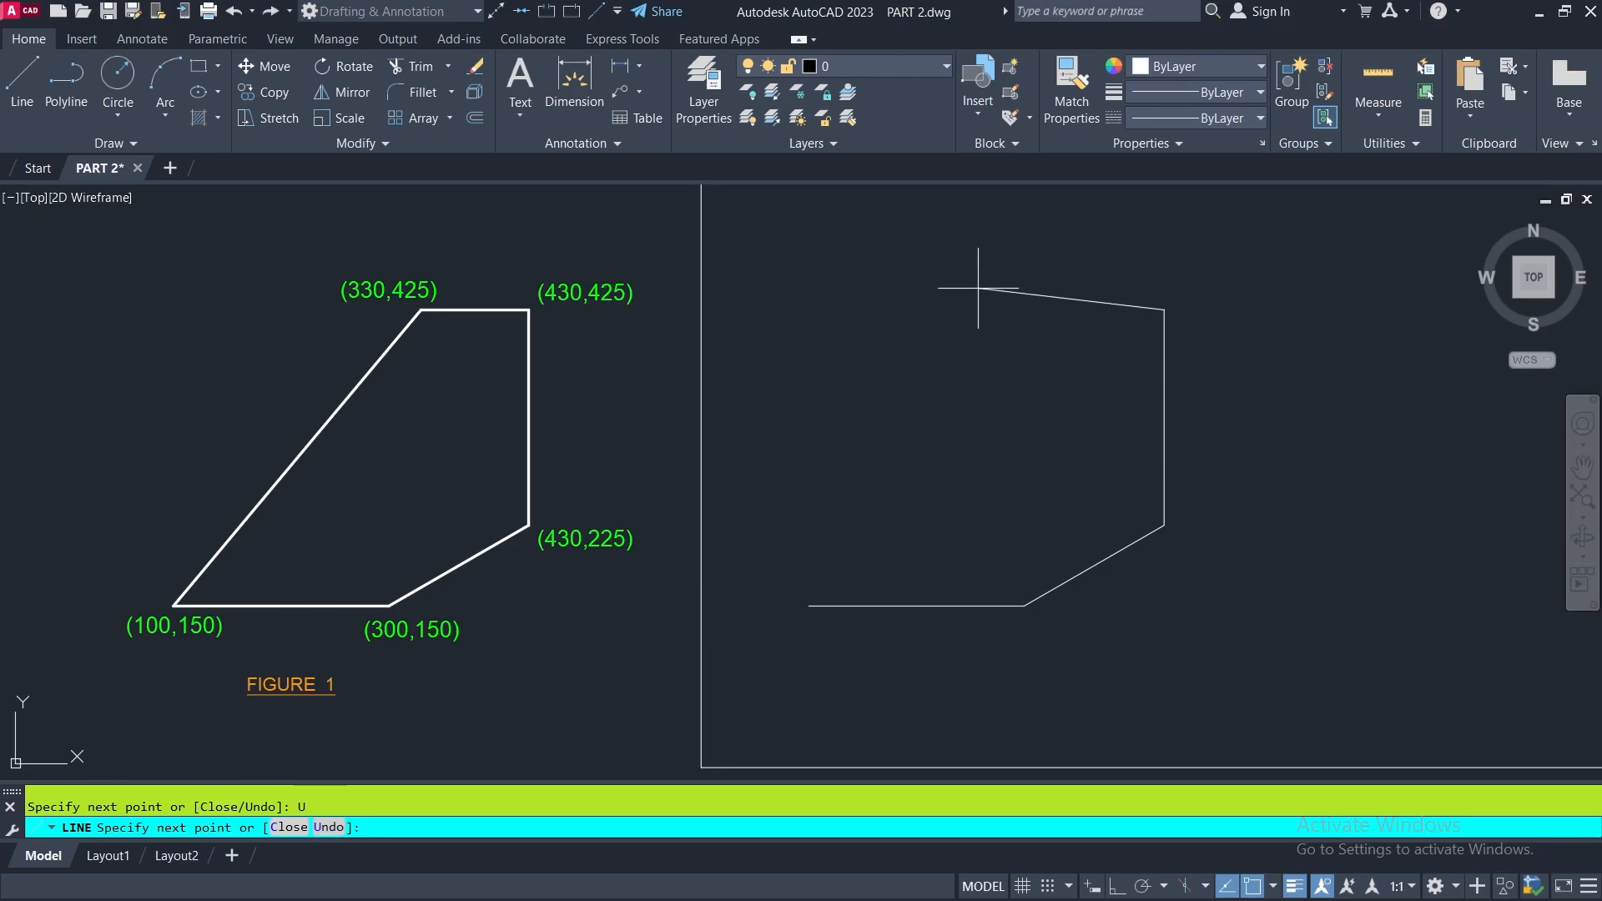
- Add the upper segment to the absolute point 330,425 and close the figure back to its starting point
text(330,425)
key(Return)
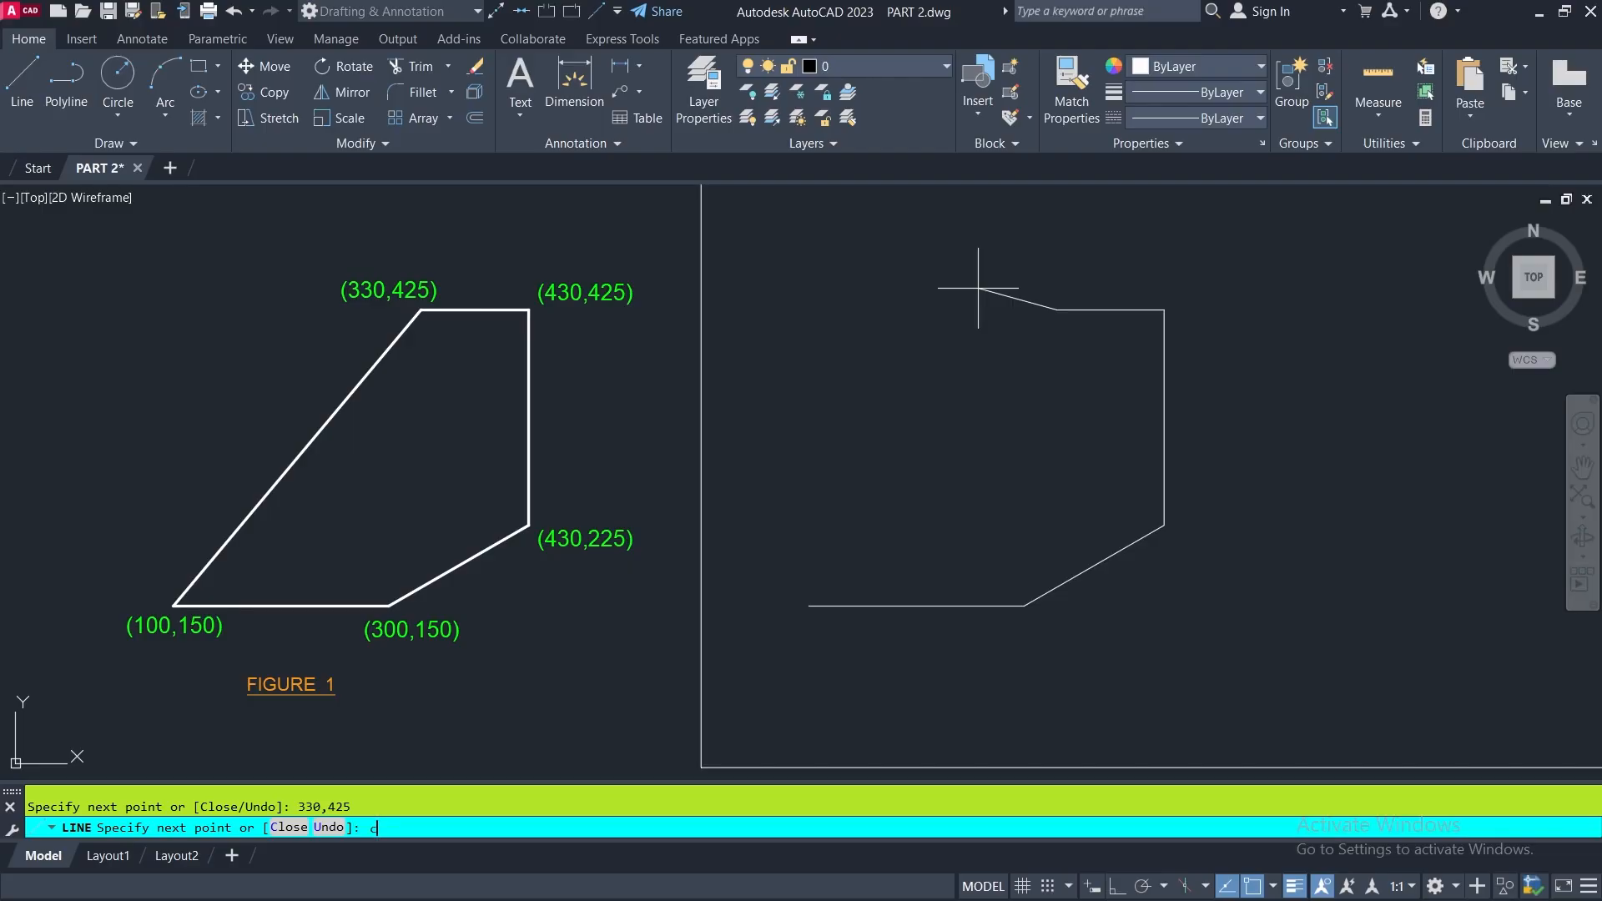
key(Return)
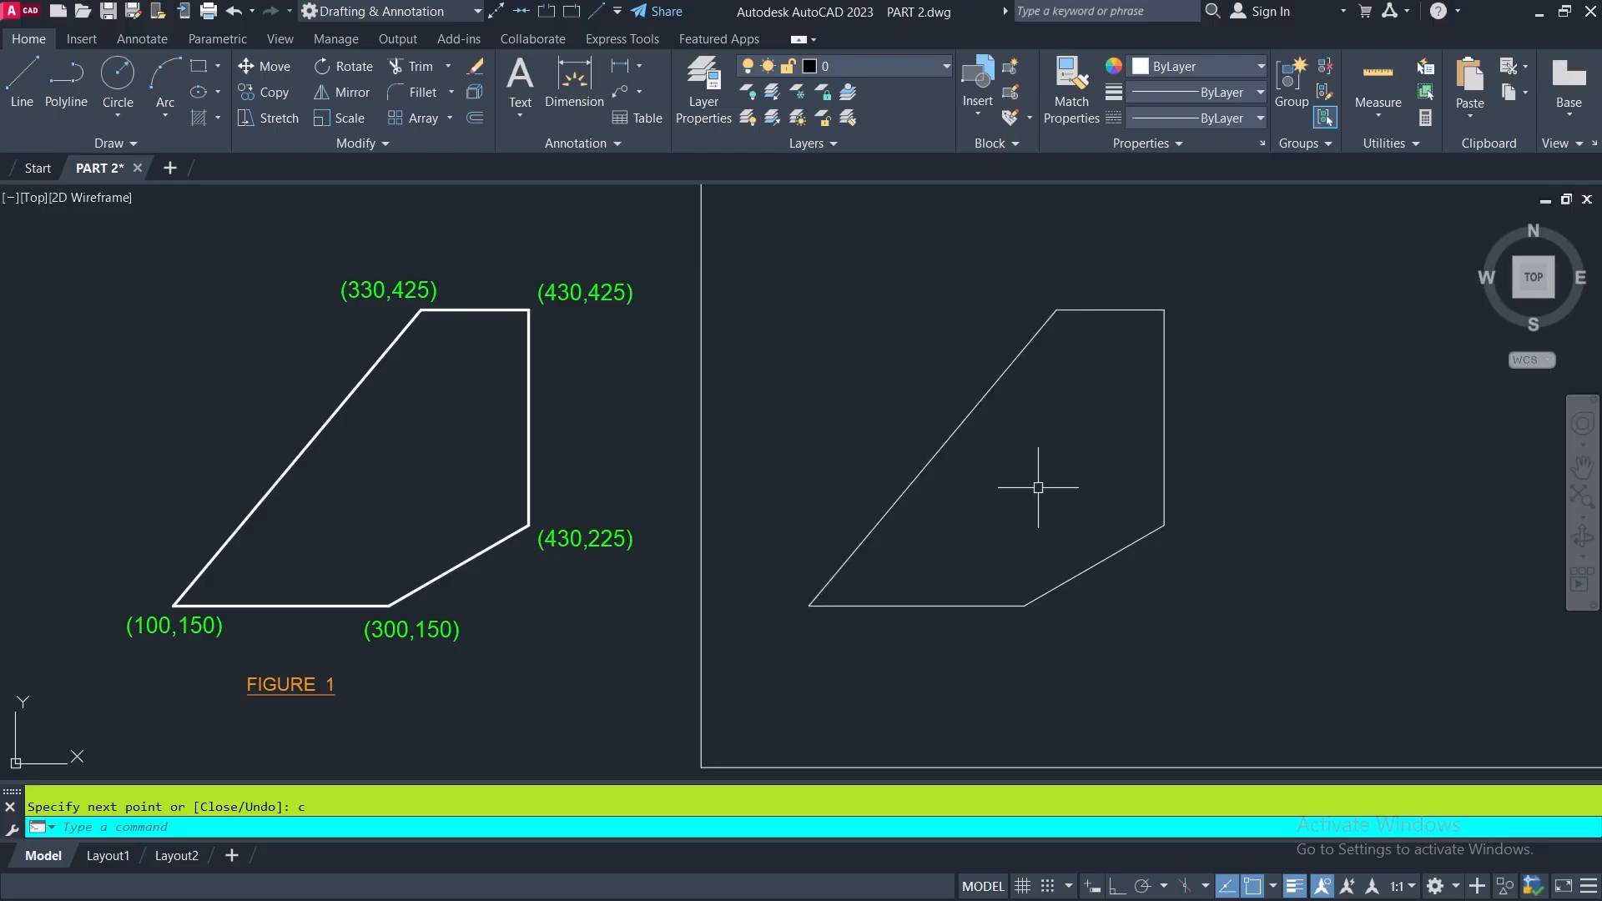
- Examine the relative system entry and its @X,Y format in the Point Selection Procedures notes
scroll(919, 500, down, 4)
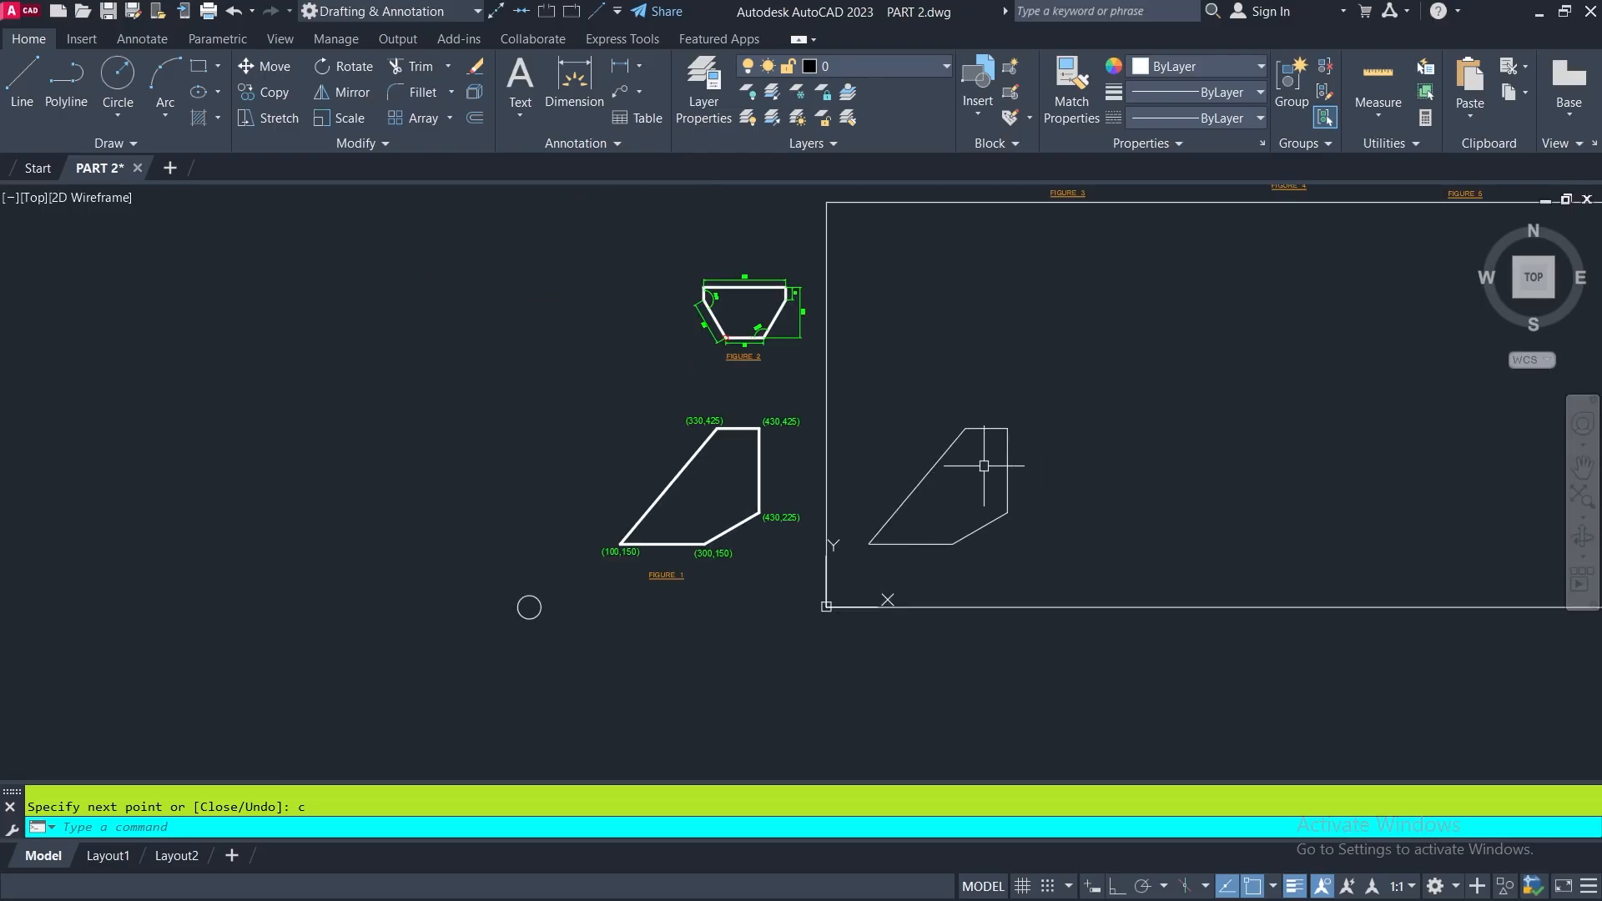
scroll(1050, 463, down, 2)
scroll(1050, 463, down, 4)
scroll(1408, 420, up, 10)
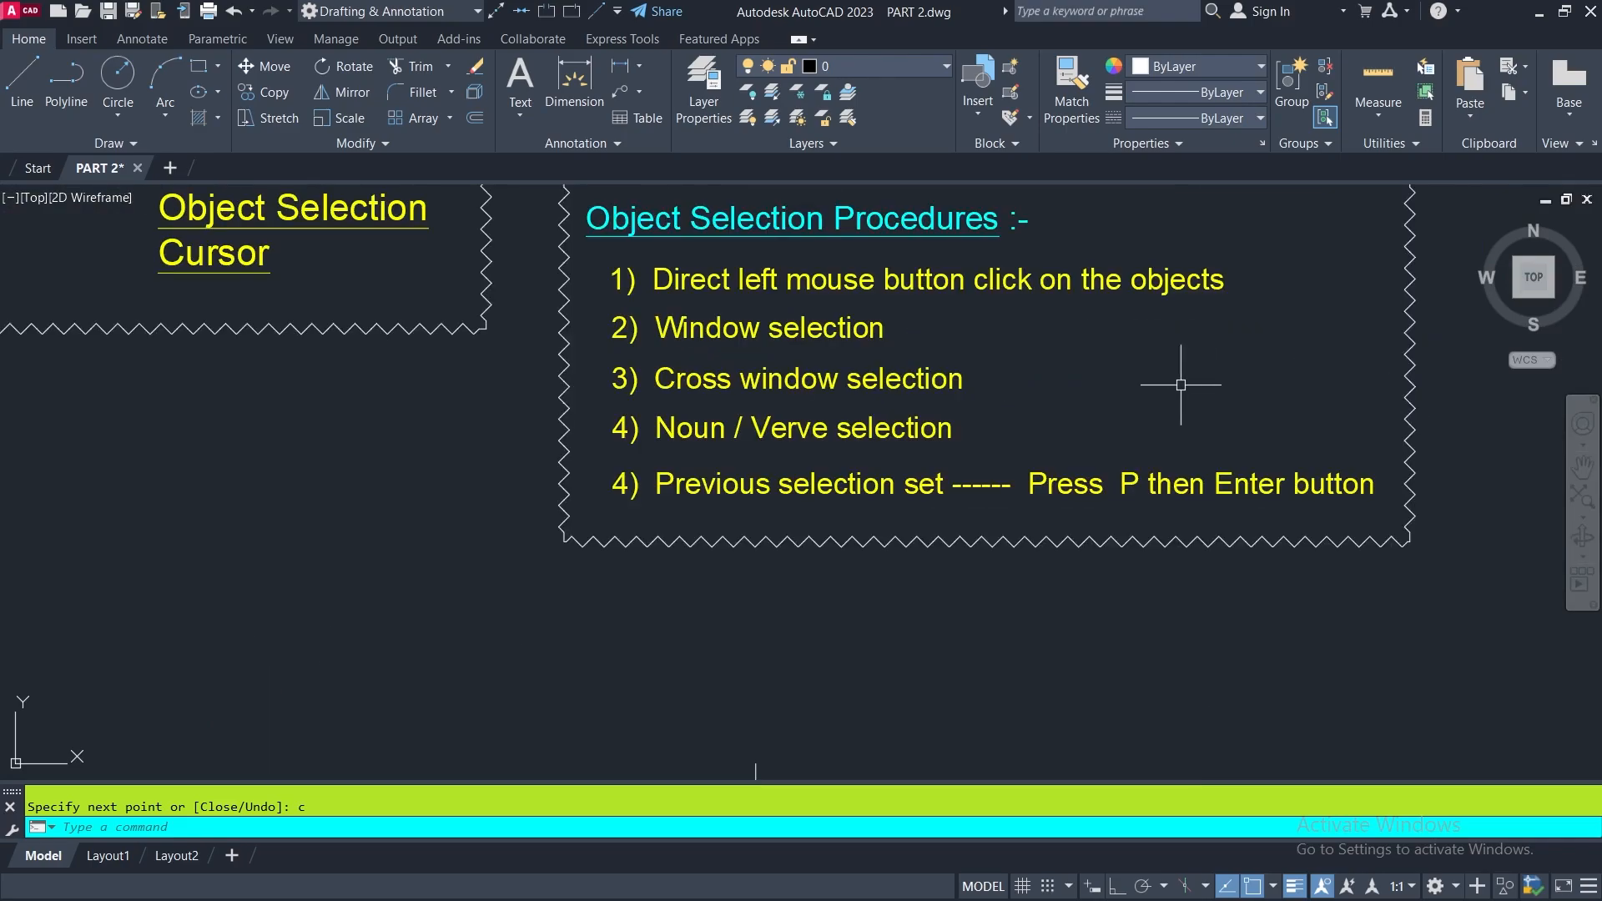
middle_drag(1072, 376, 1002, 850)
scroll(987, 731, down, 2)
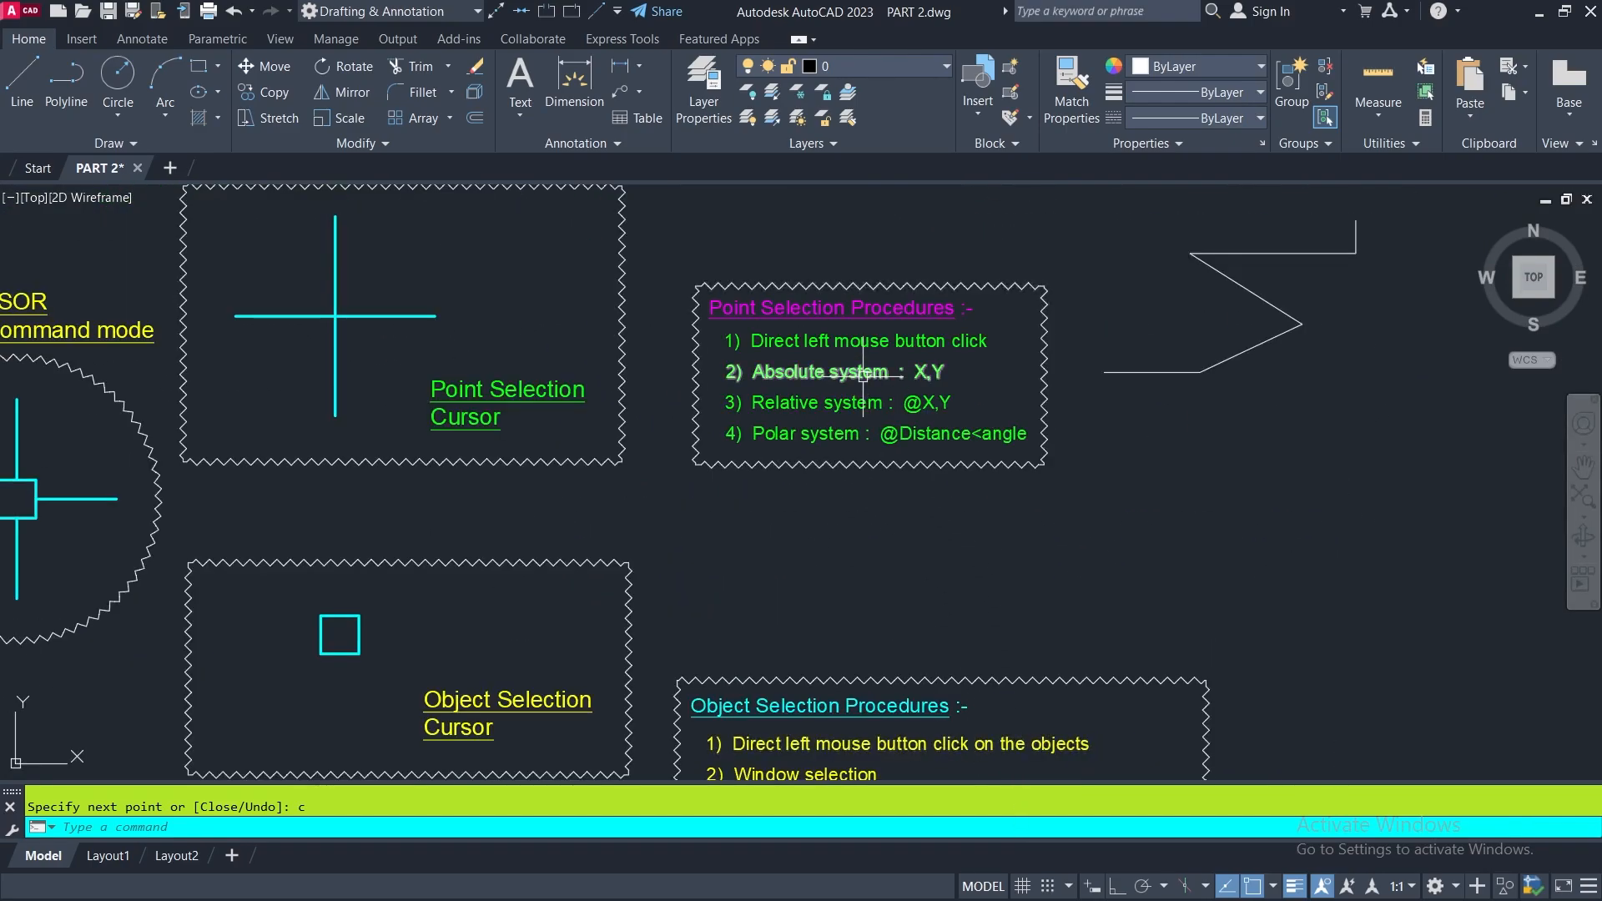
scroll(864, 376, up, 4)
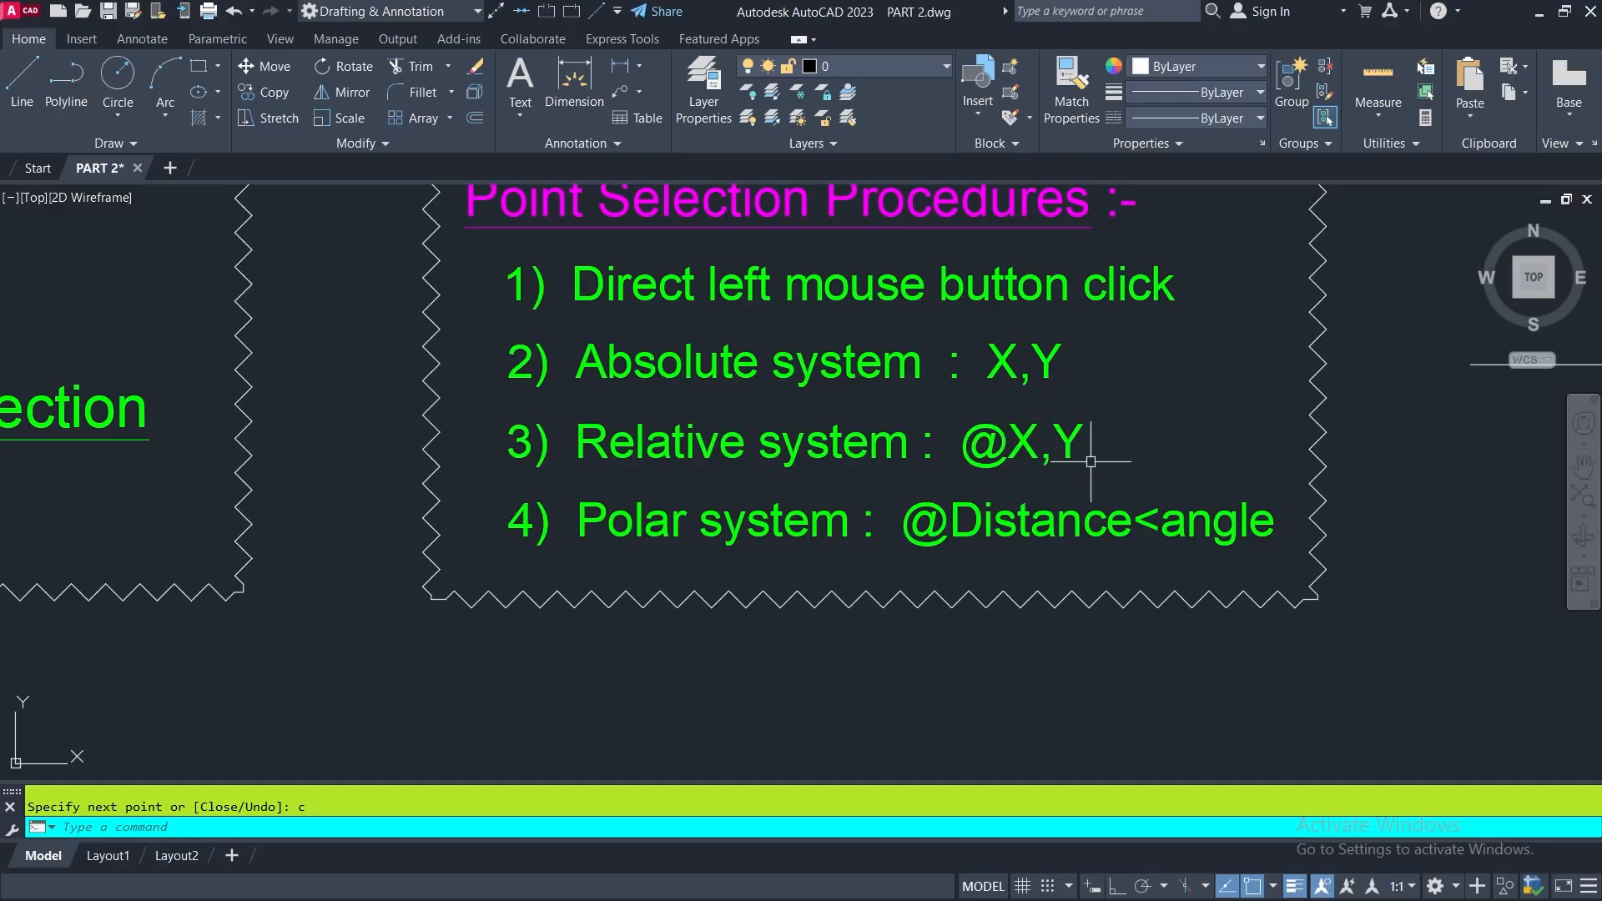
scroll(1106, 450, down, 2)
scroll(1102, 456, down, 1)
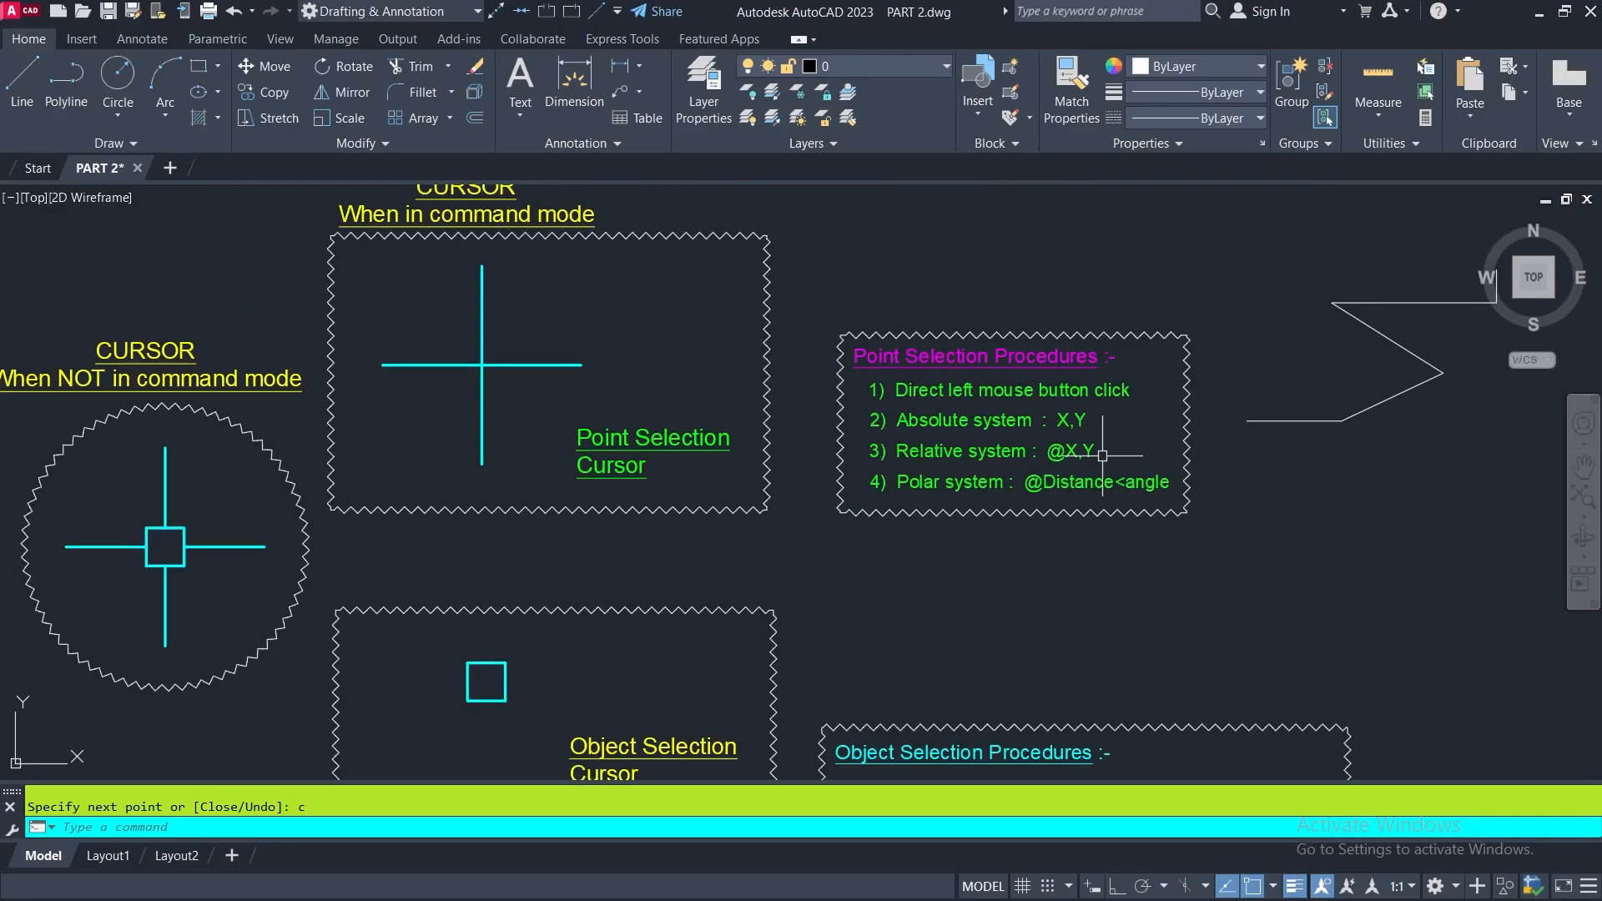
middle_drag(1102, 456, 661, 492)
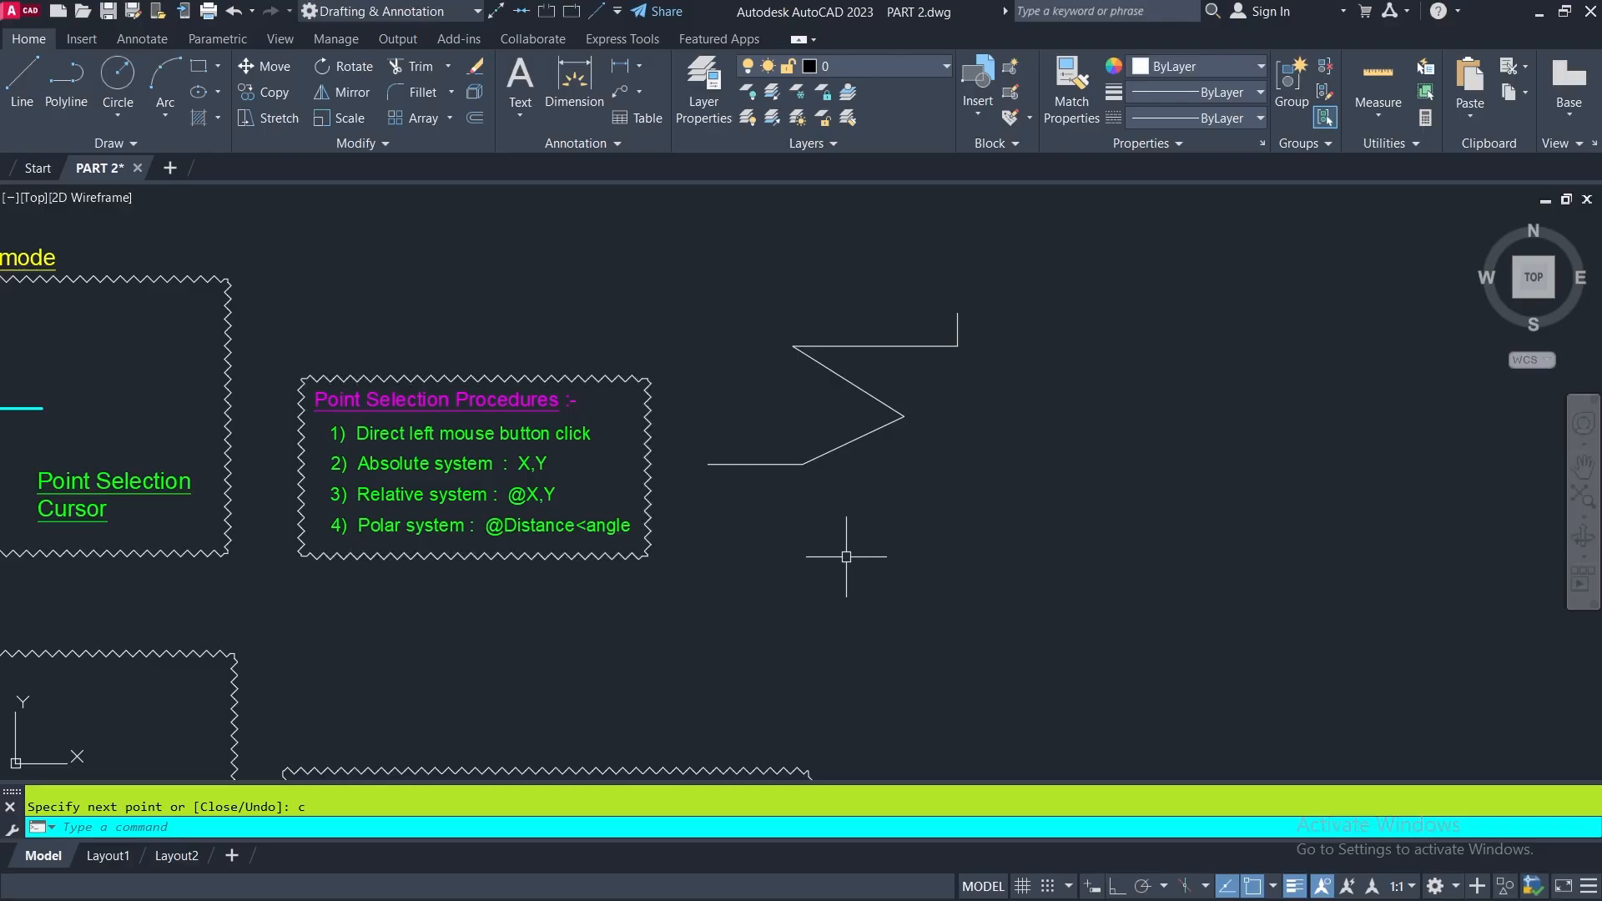
scroll(949, 469, down, 6)
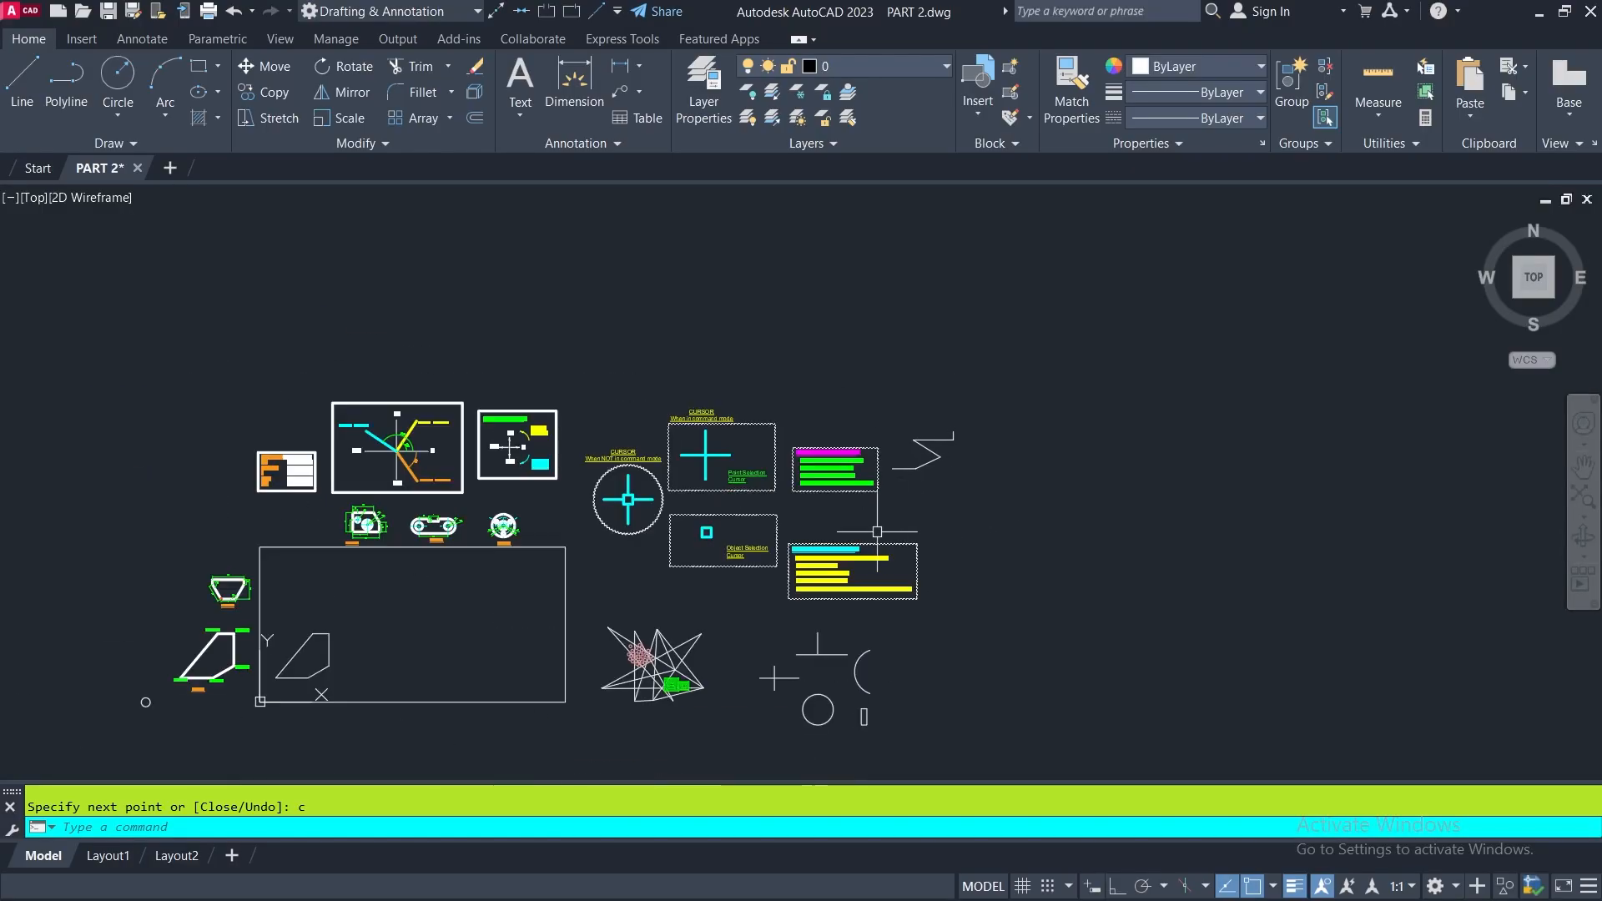
scroll(882, 530, up, 2)
mouse_move(883, 528)
middle_down()
mouse_move(966, 472)
mouse_move(1415, 291)
middle_up()
middle_drag(724, 497, 694, 603)
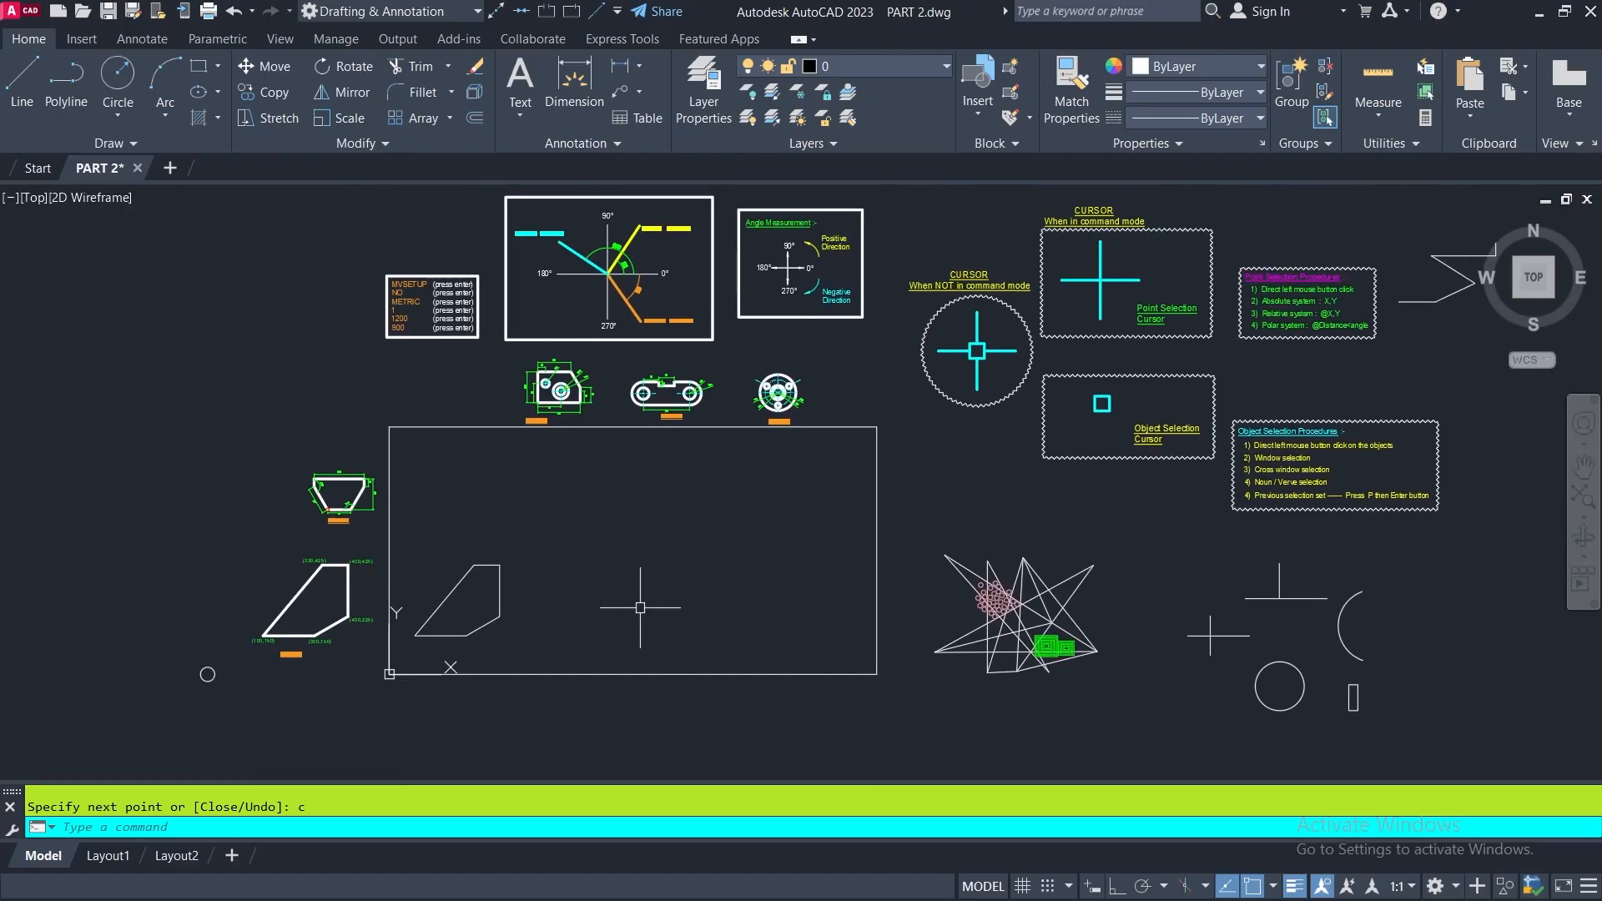
scroll(636, 615, up, 4)
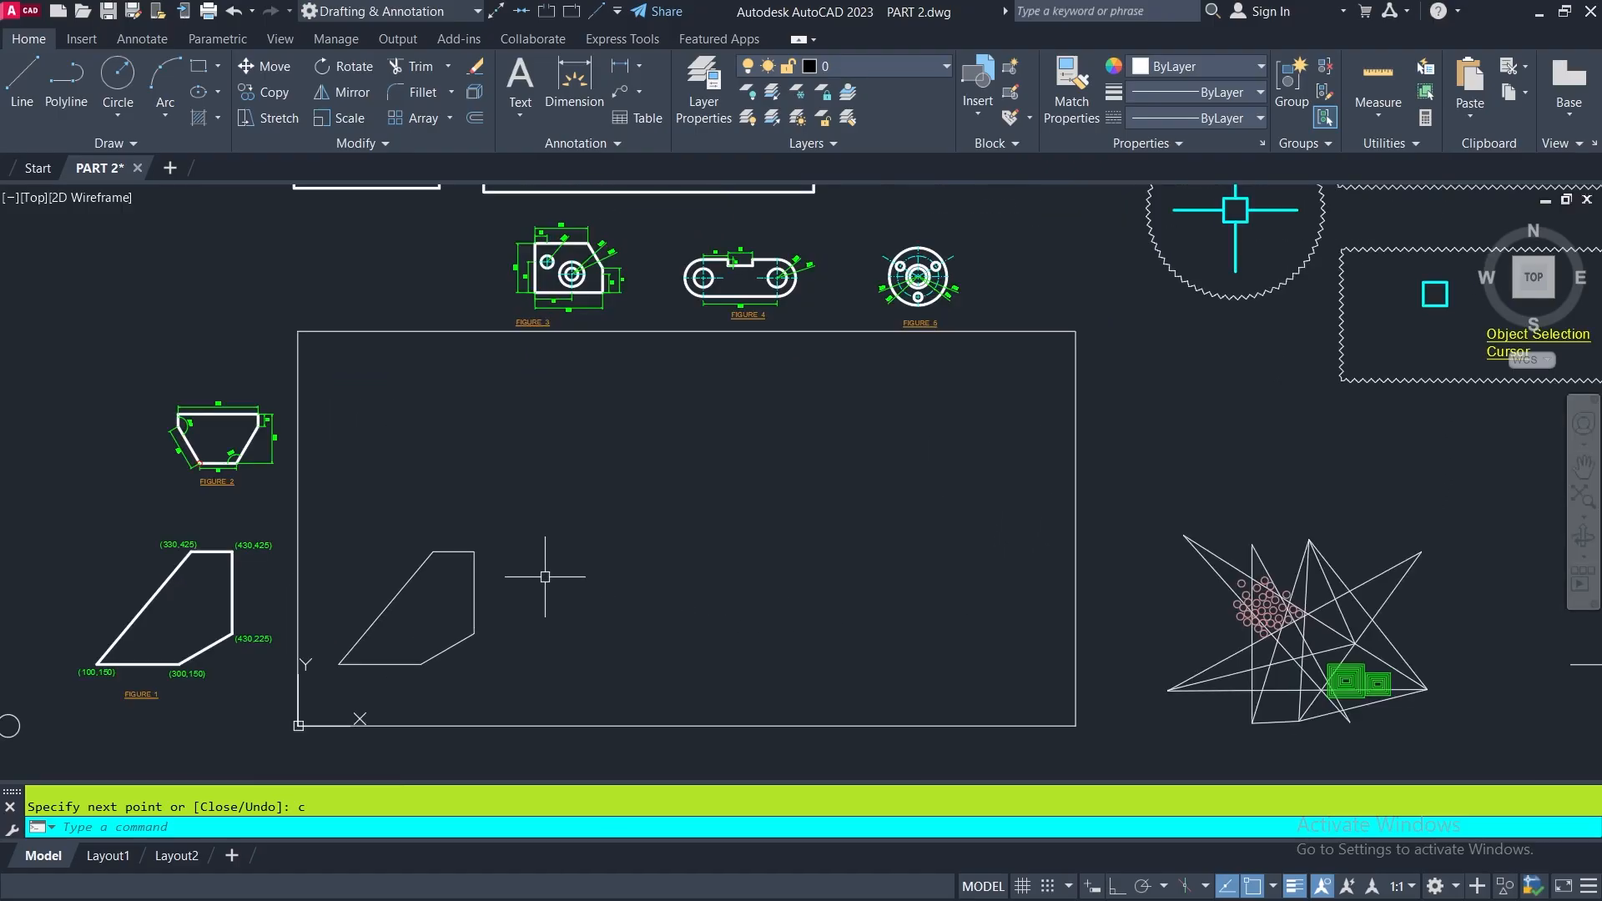
click(29, 72)
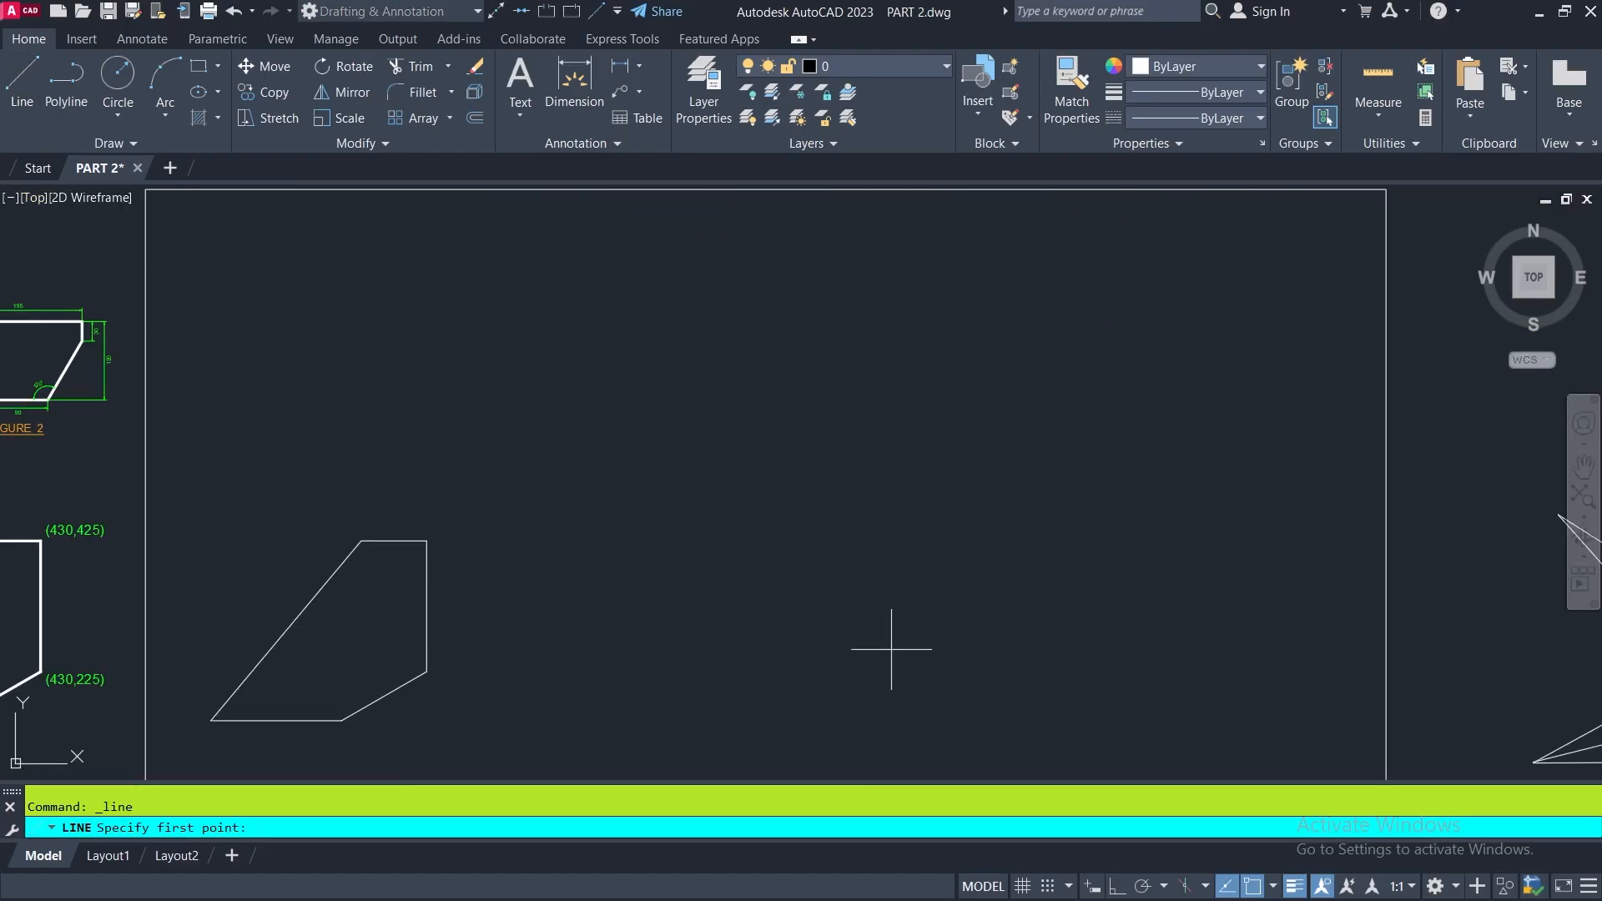
click(705, 579)
middle_drag(734, 631, 941, 573)
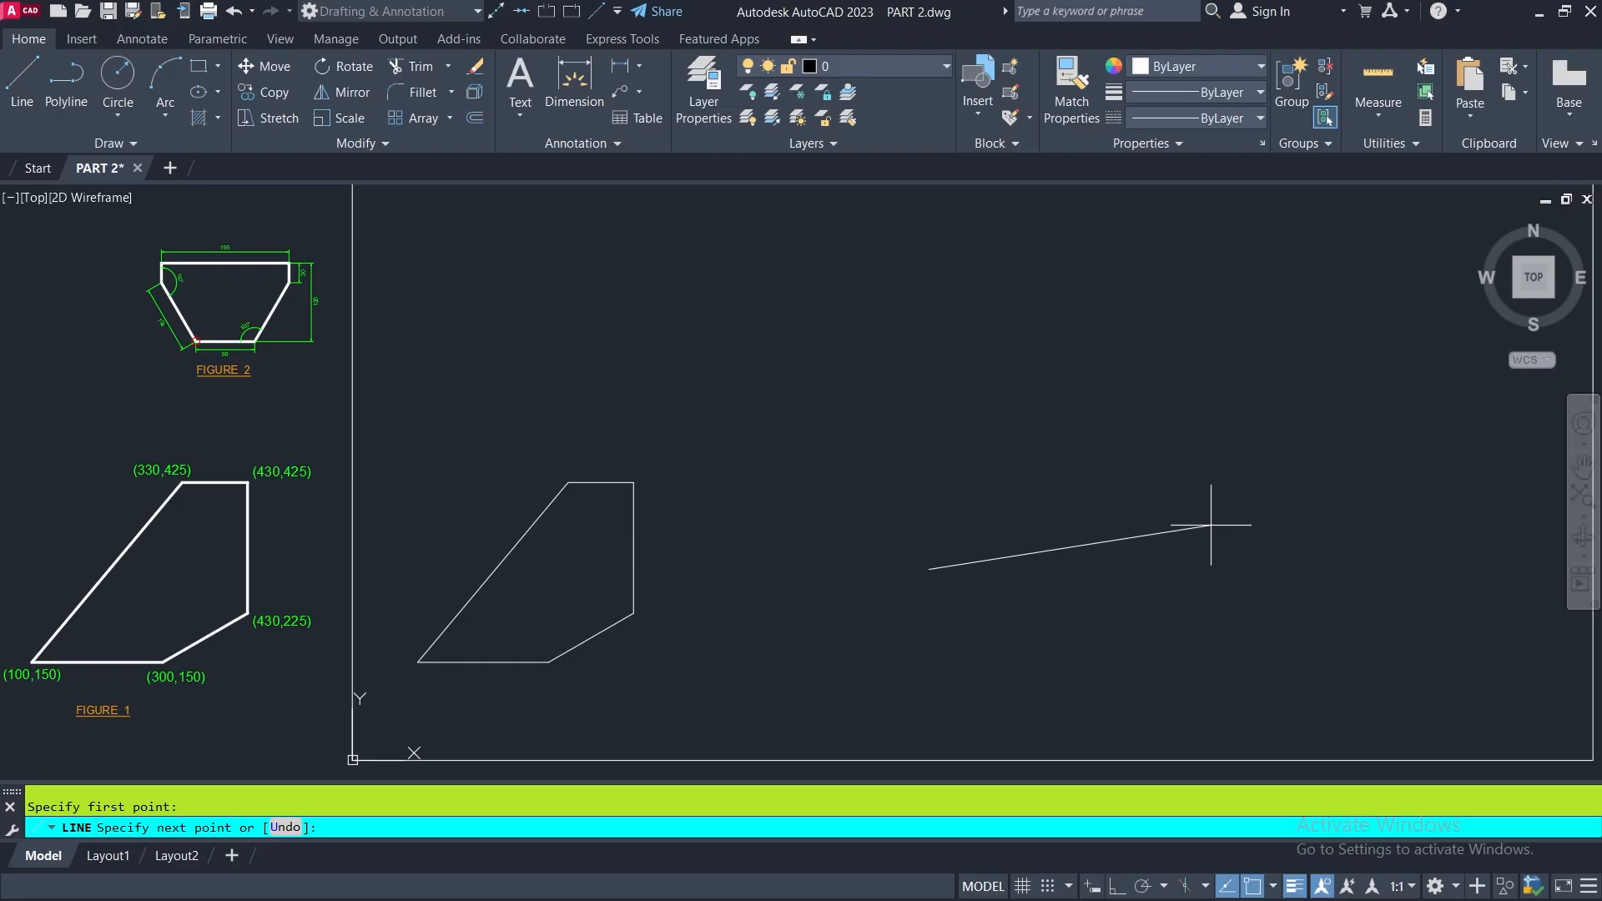
text(@100,150)
key(Return)
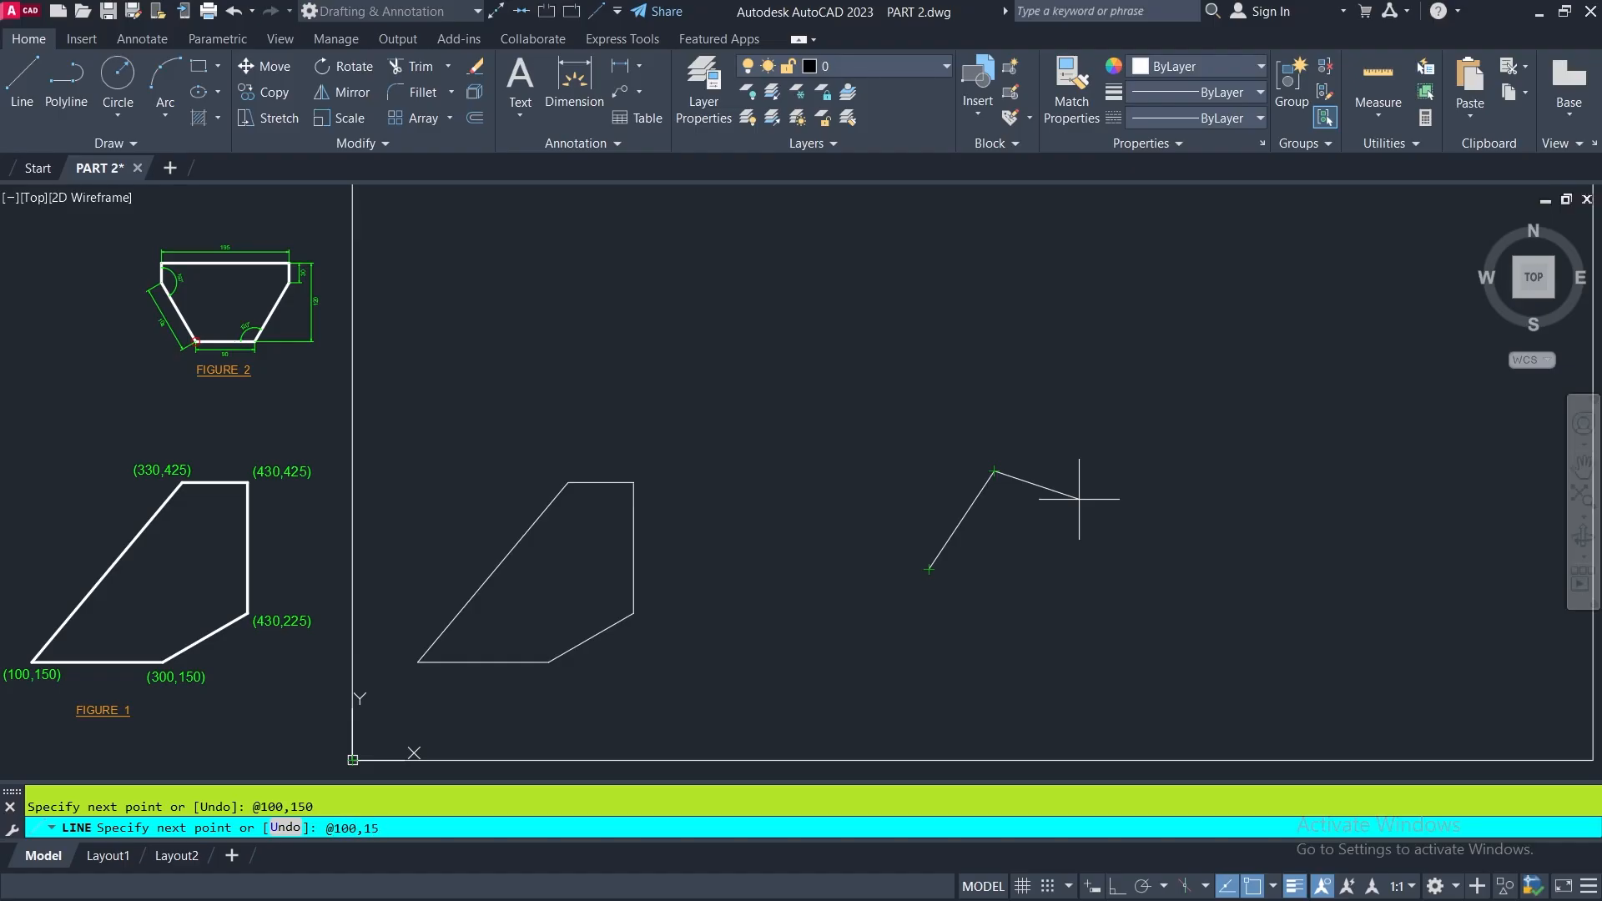
key(Return)
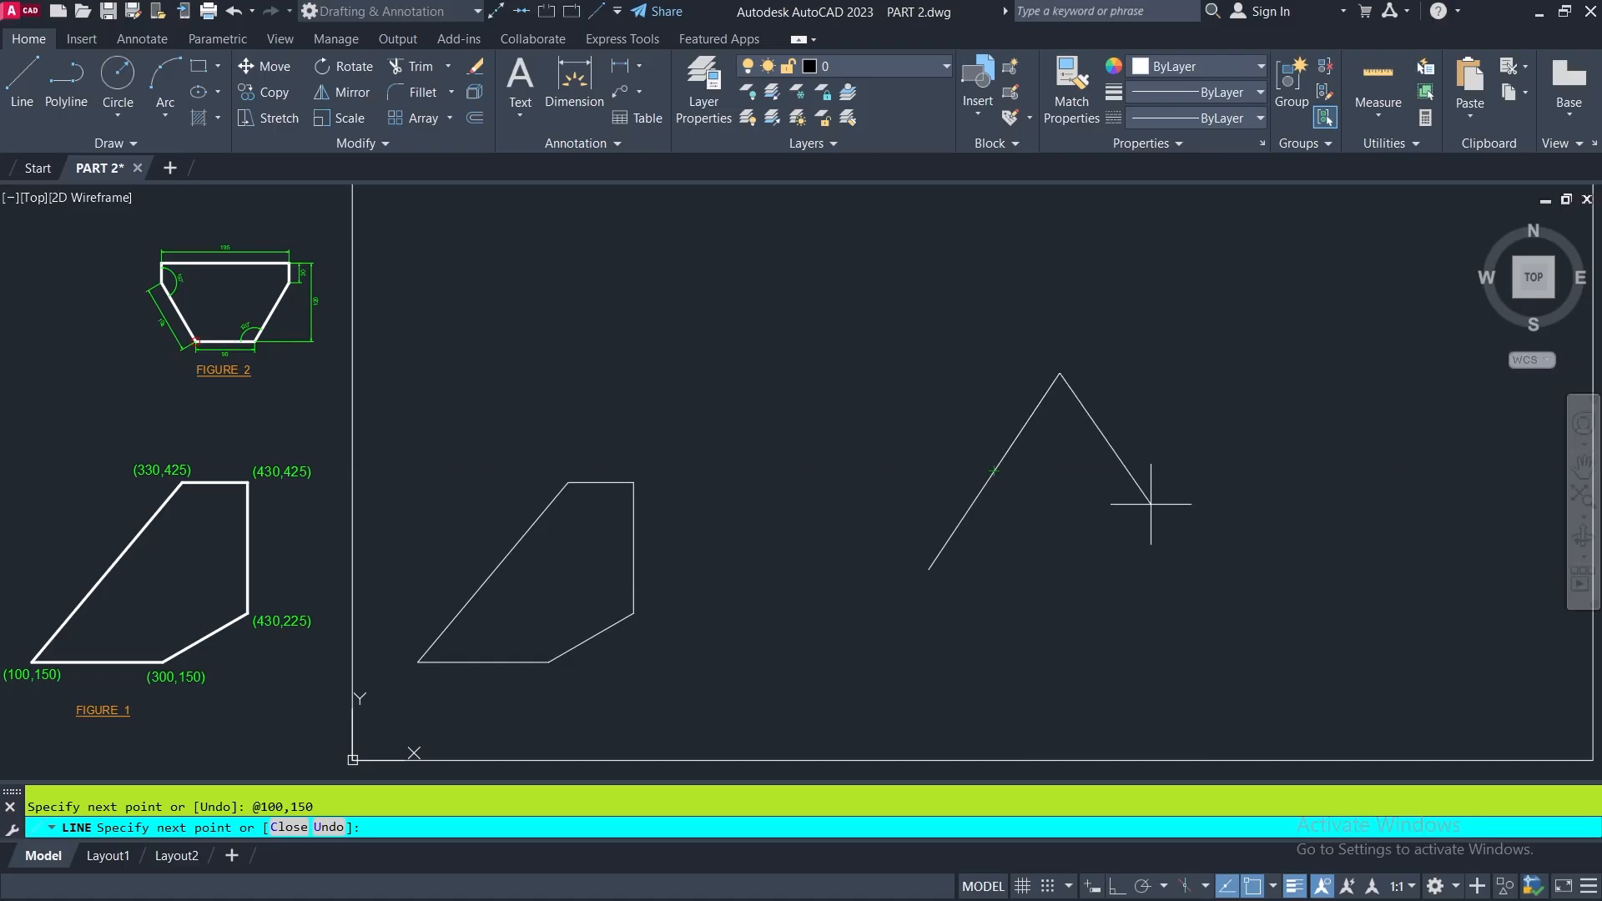
text(@200,50)
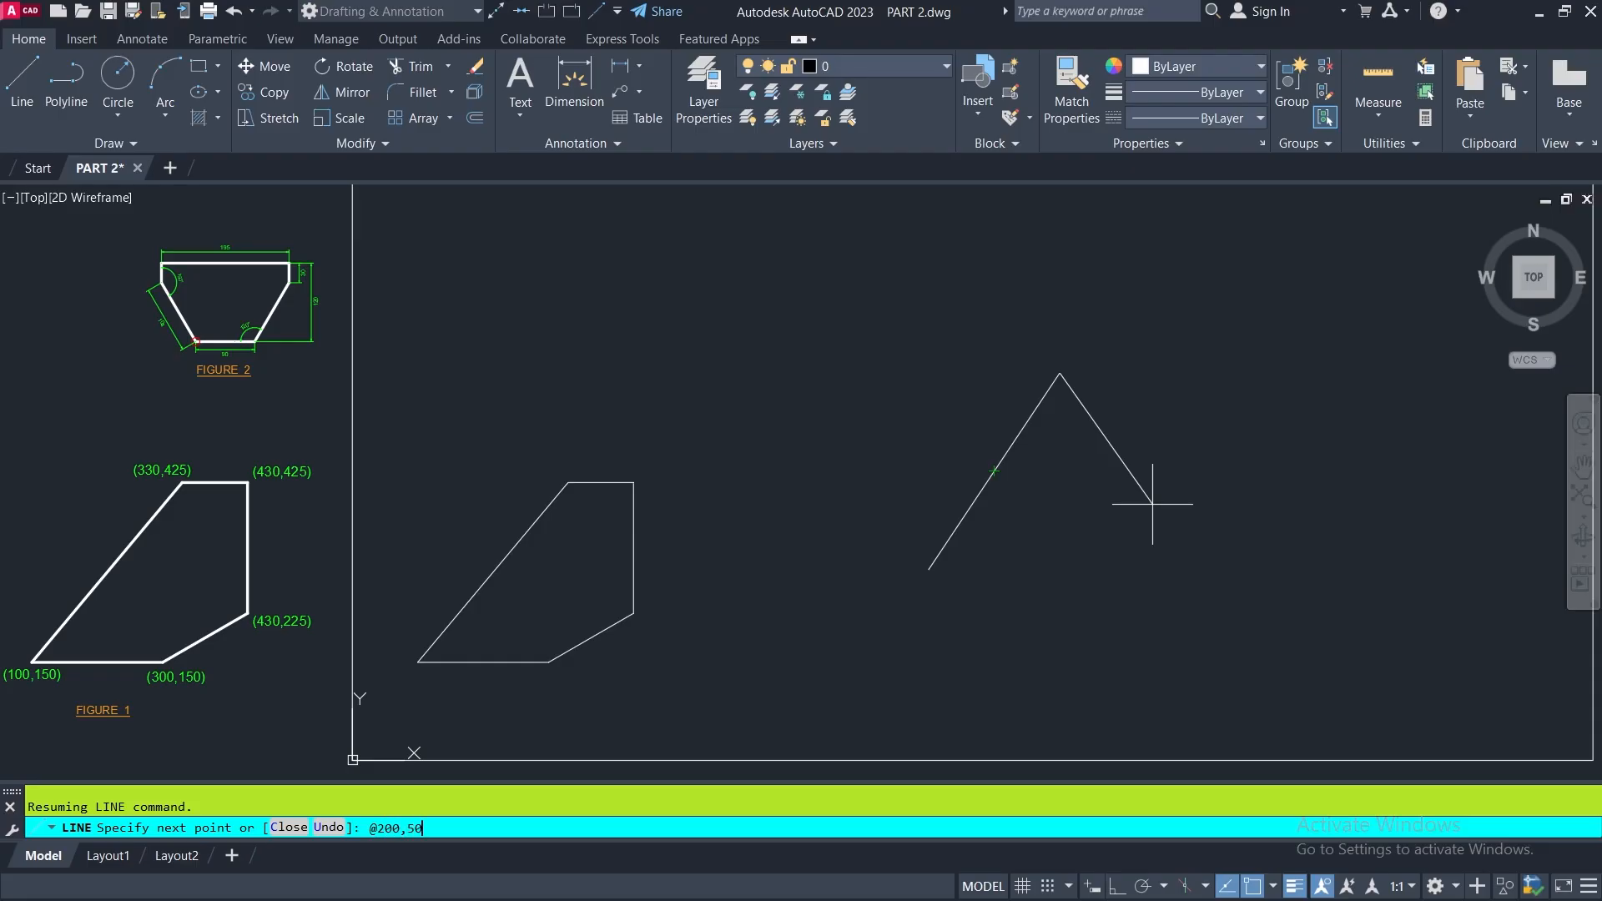
key(Return)
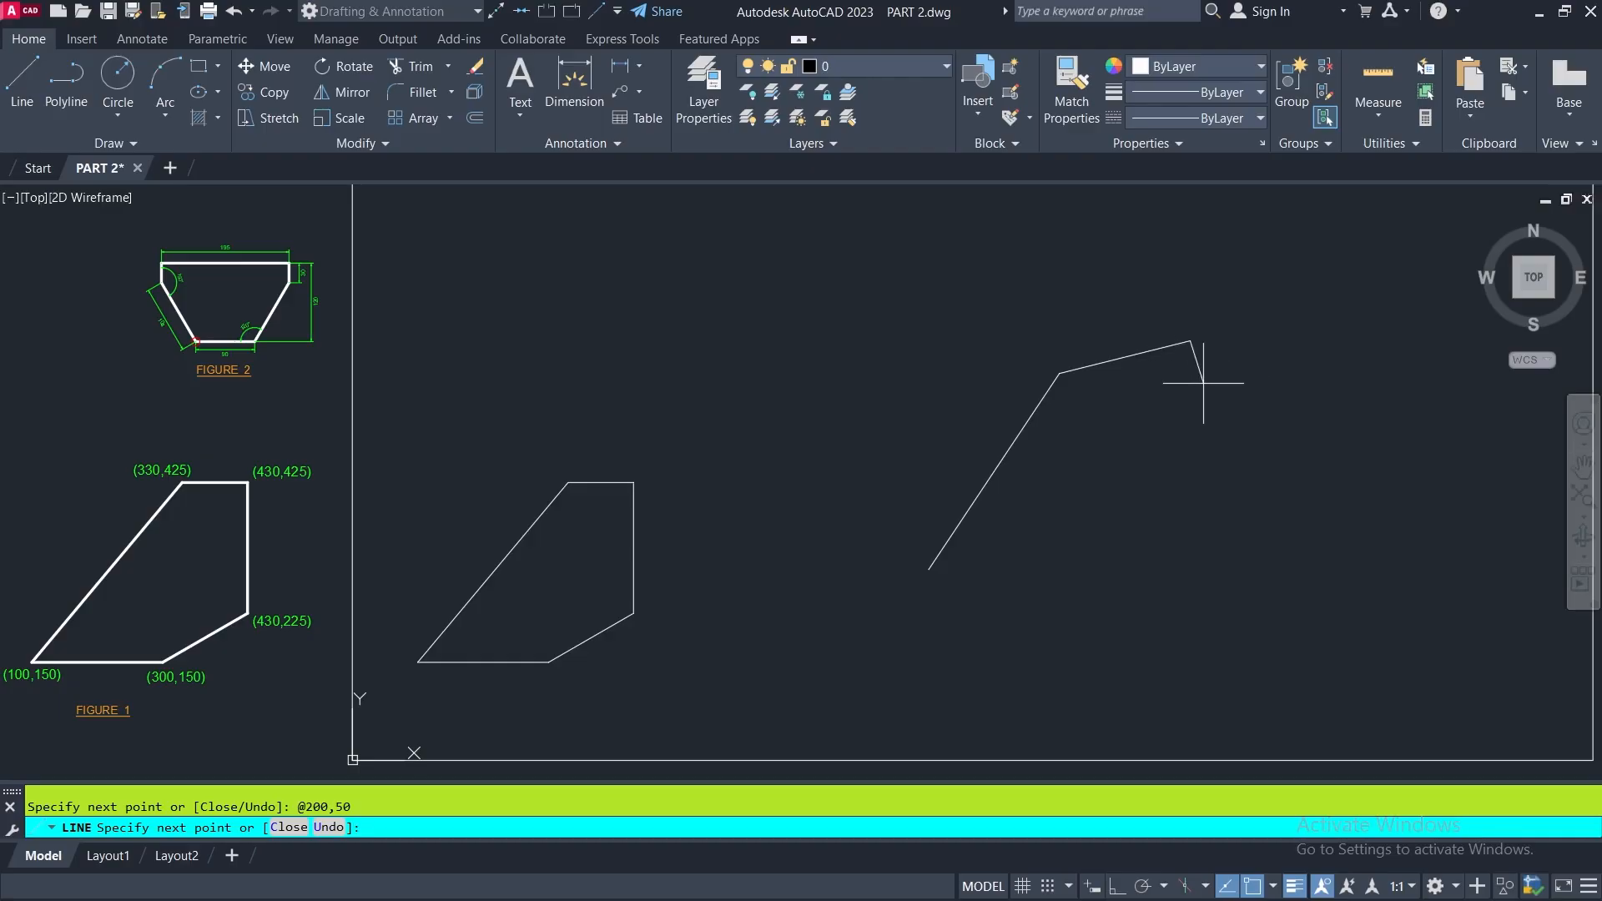
key(Return)
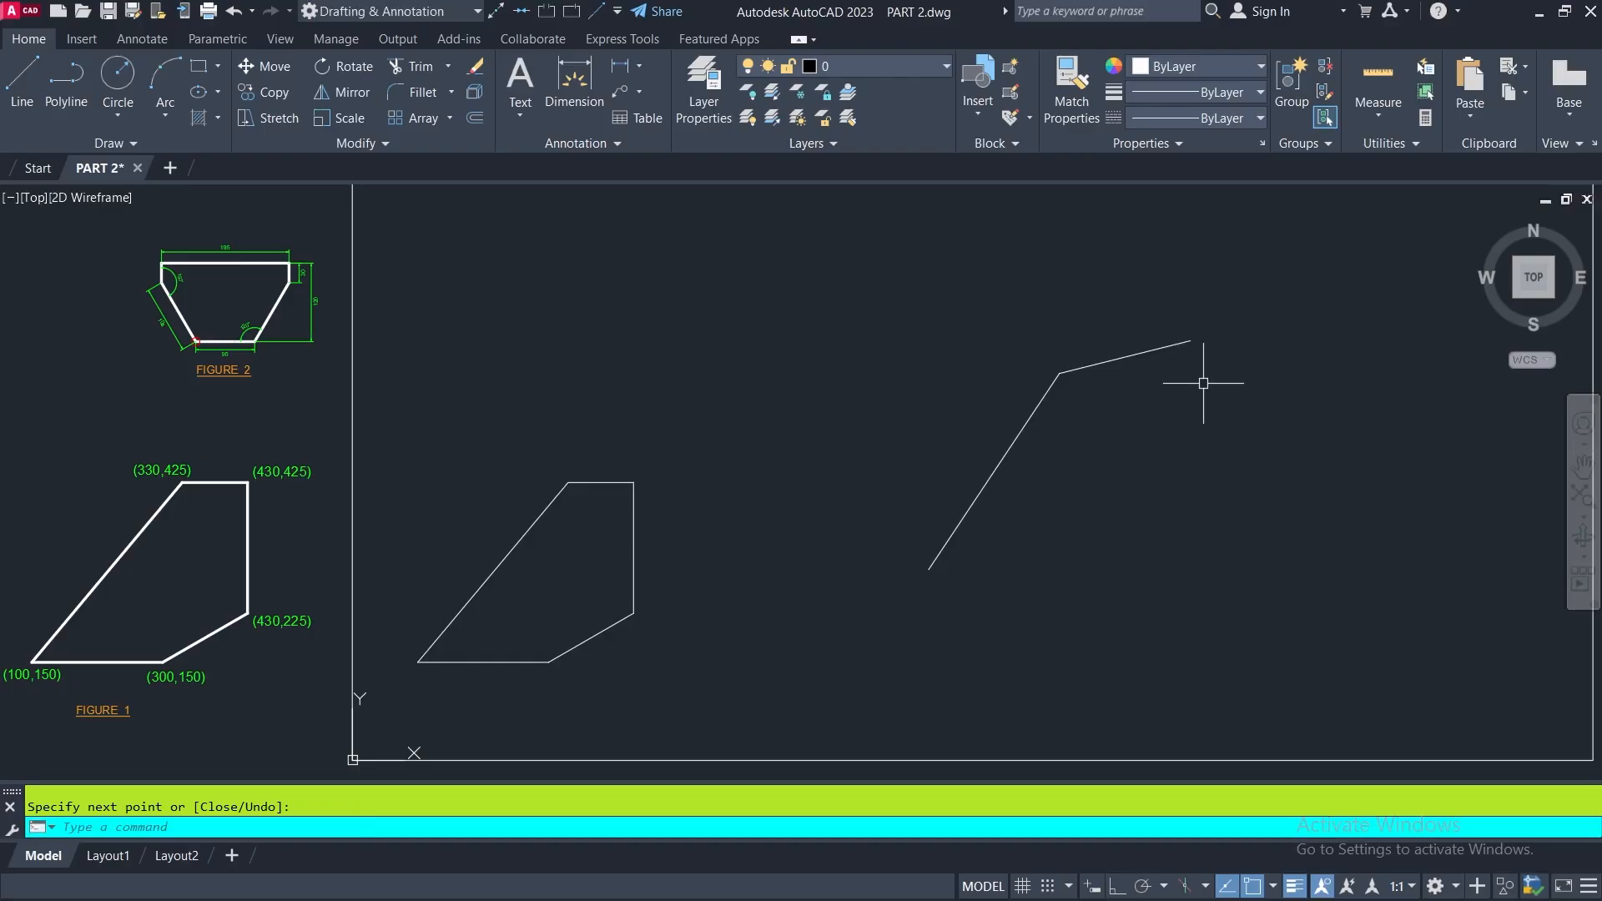
- Erase the three connected segments drawn with relative coordinates inside the frame
scroll(839, 468, down, 5)
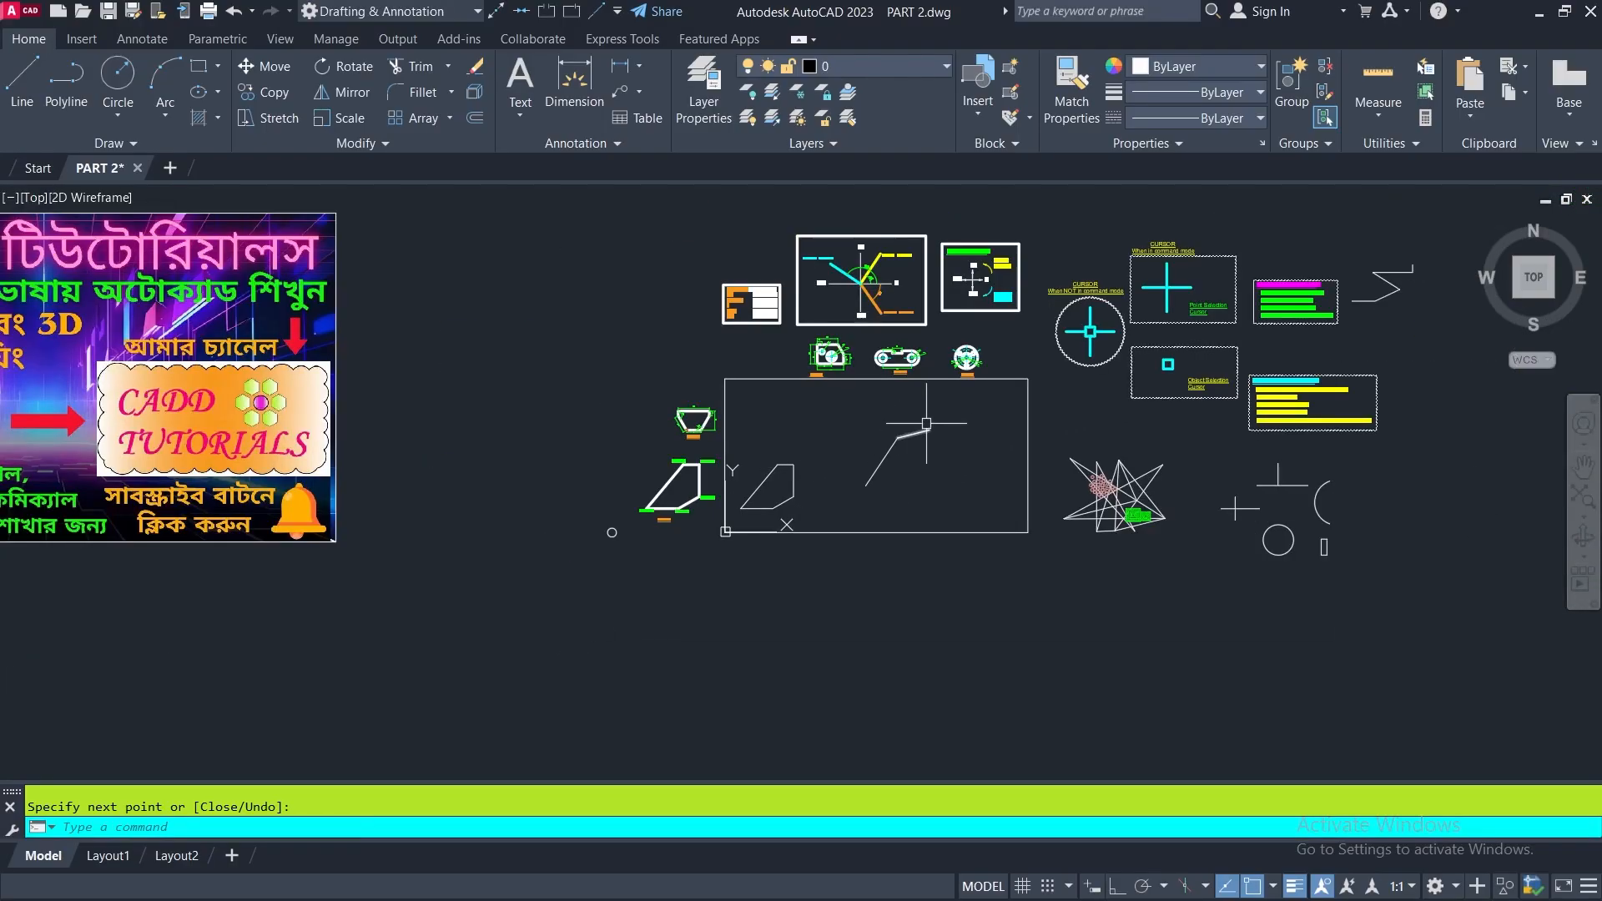
scroll(929, 407, up, 3)
click(945, 416)
click(705, 674)
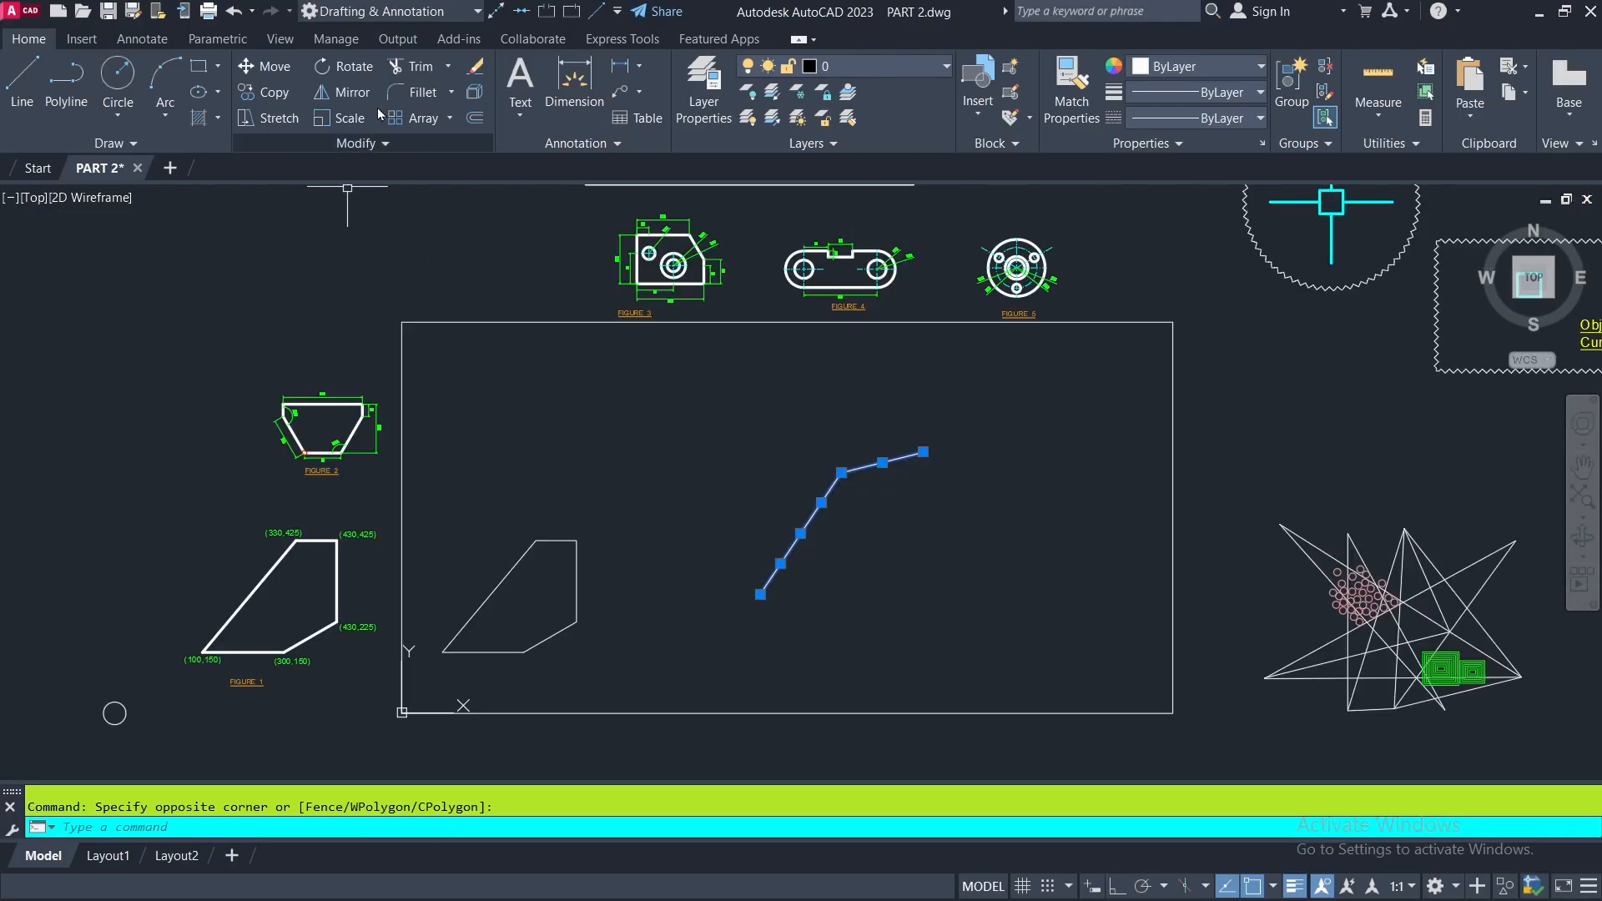
click(473, 67)
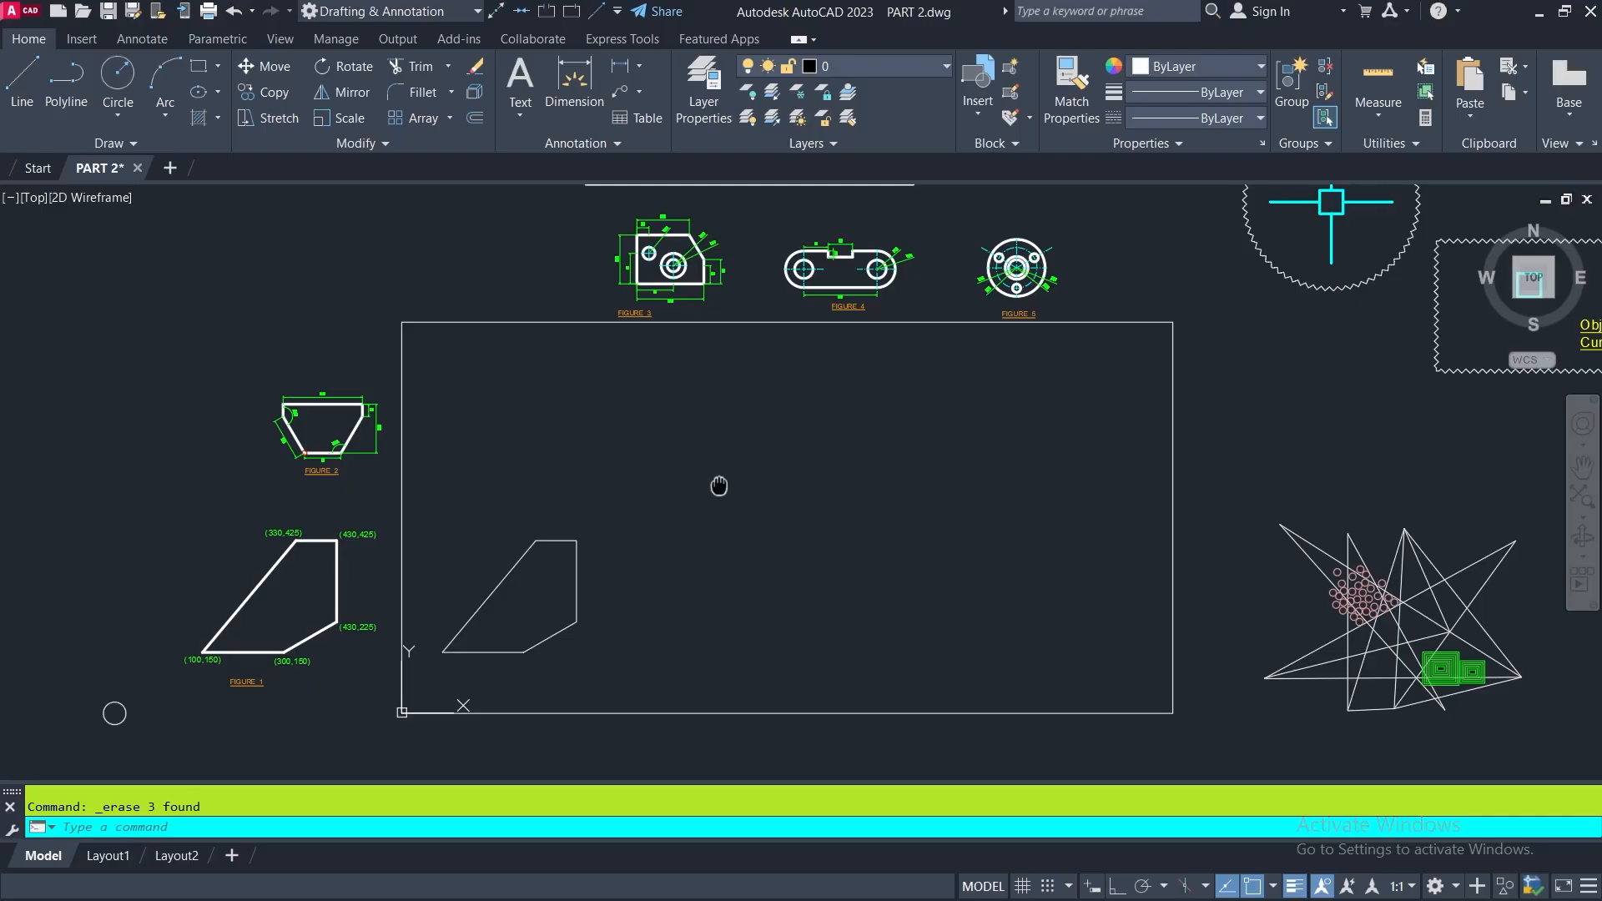
middle_drag(718, 485, 403, 499)
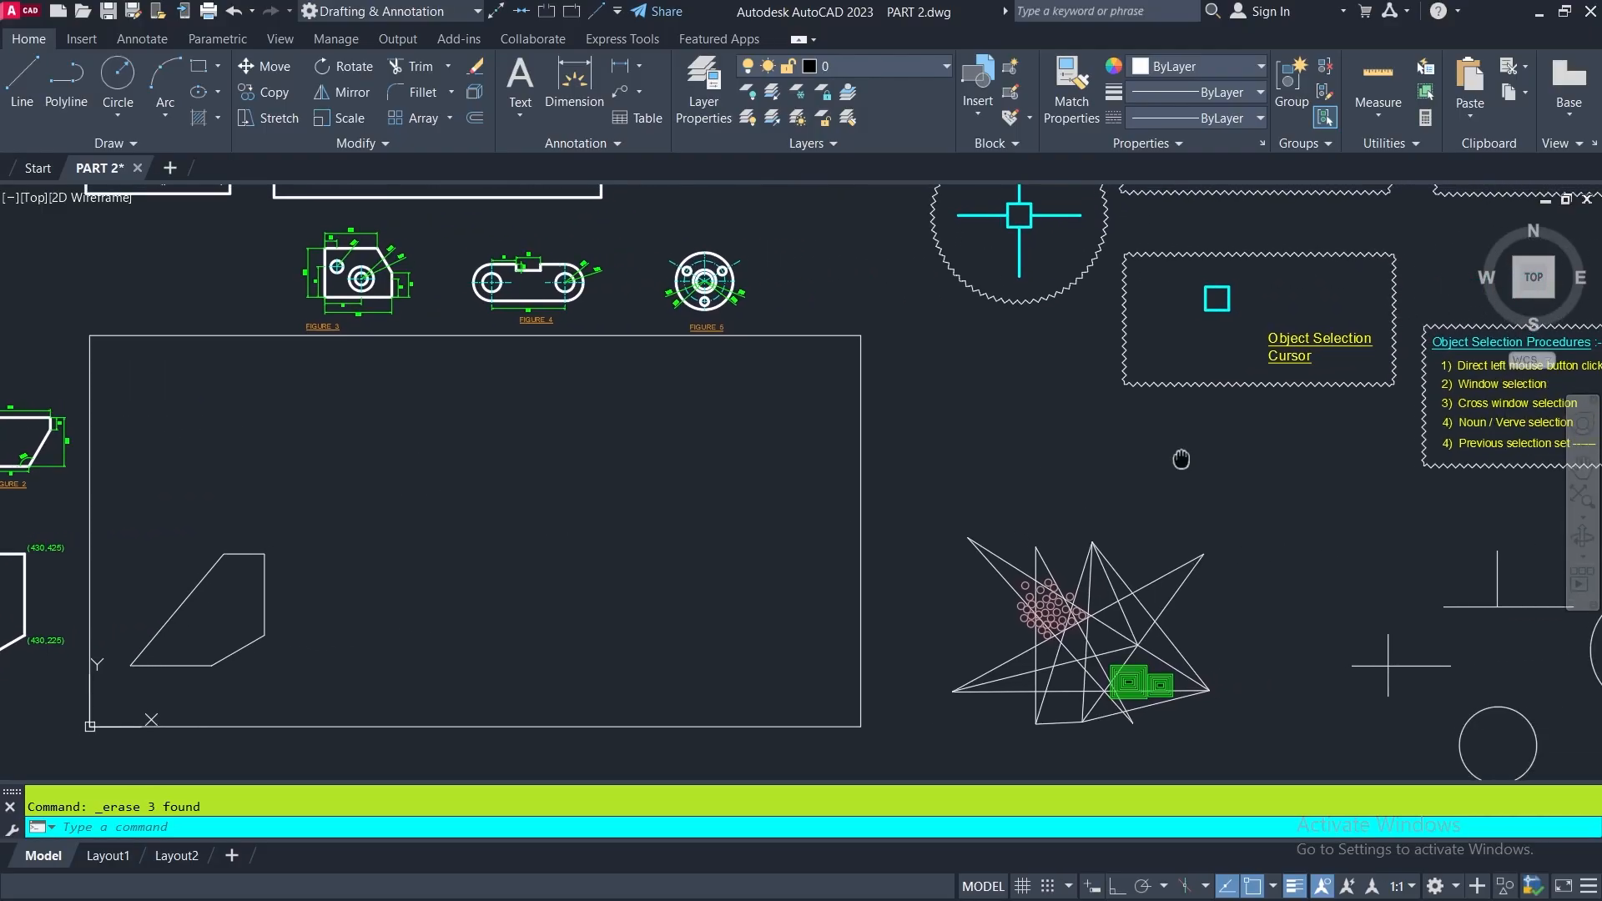
mouse_move(1180, 459)
middle_down()
mouse_move(329, 500)
mouse_move(442, 750)
middle_up()
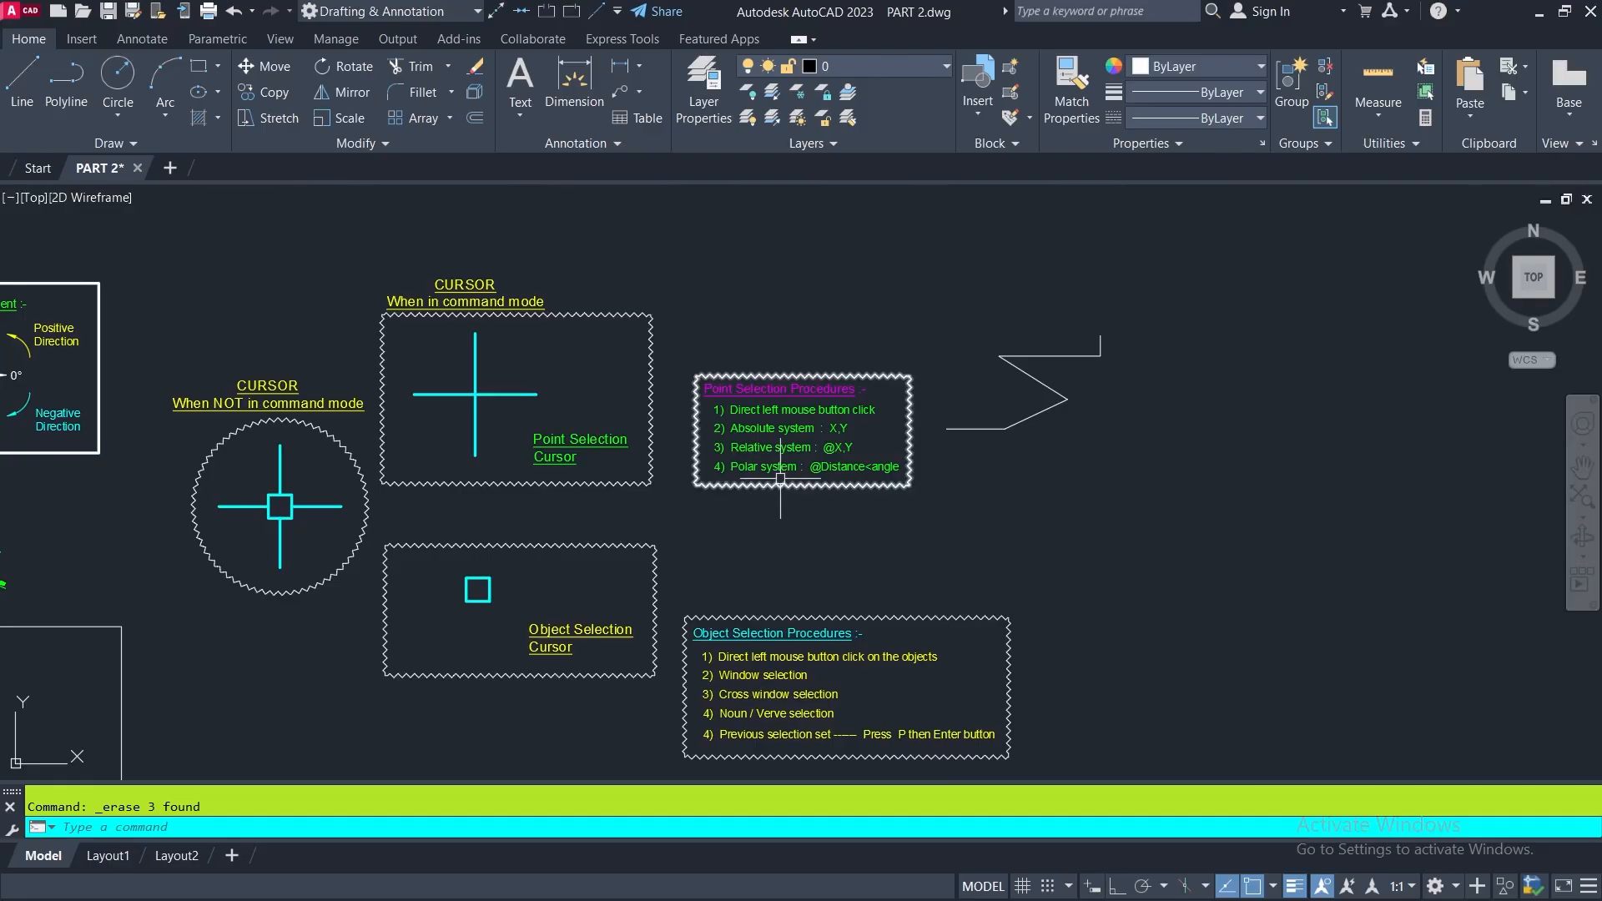
scroll(740, 456, up, 6)
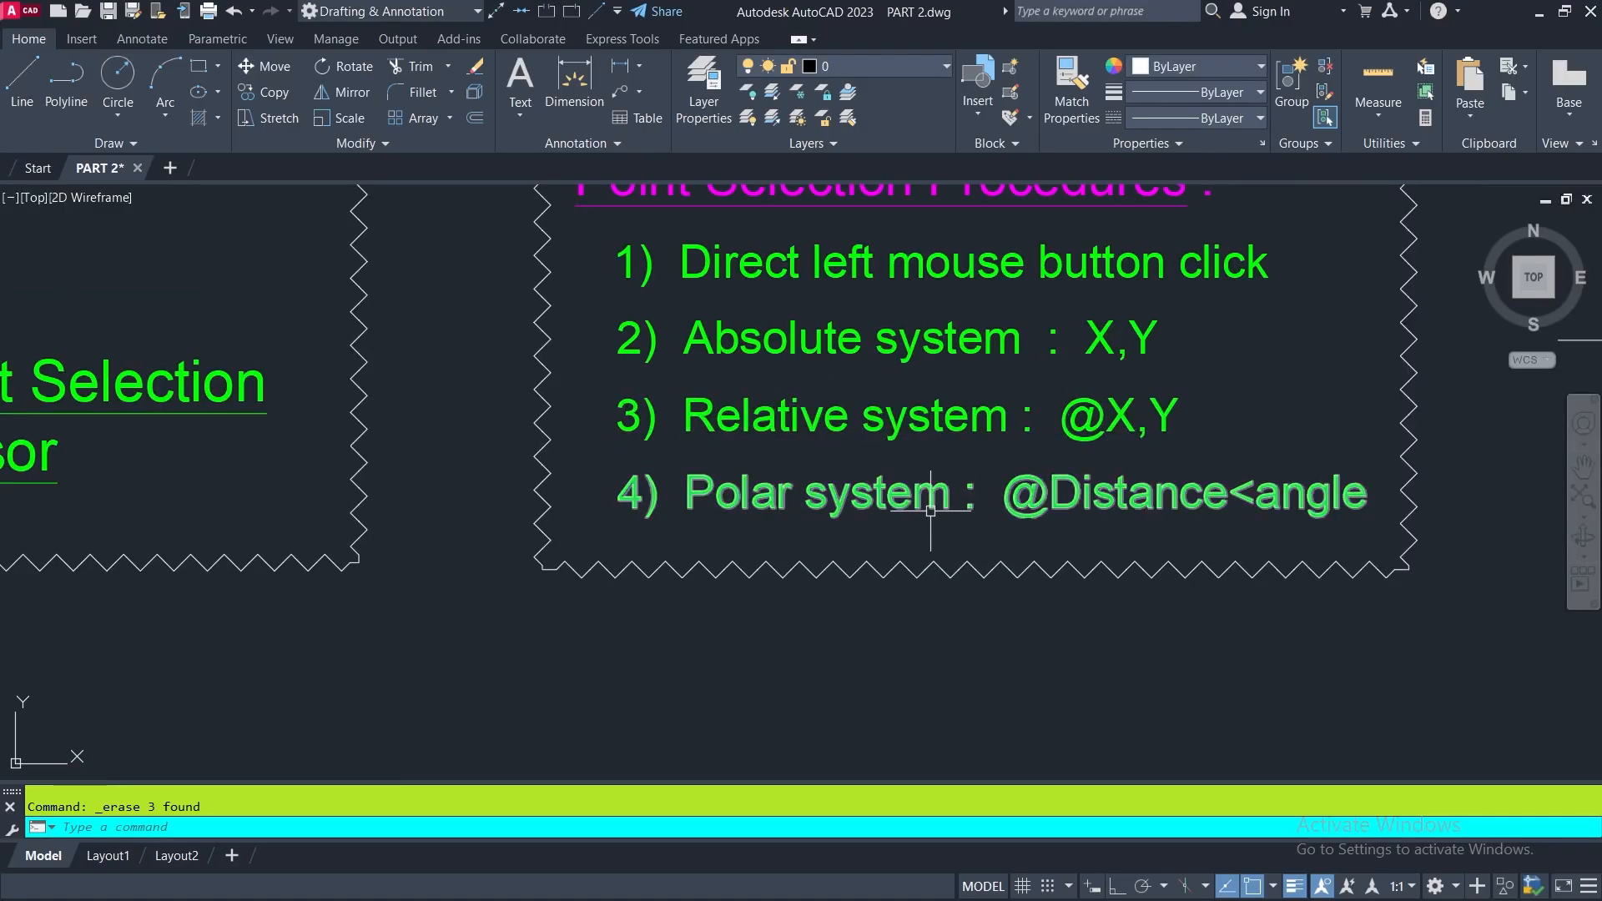
middle_drag(983, 501, 761, 494)
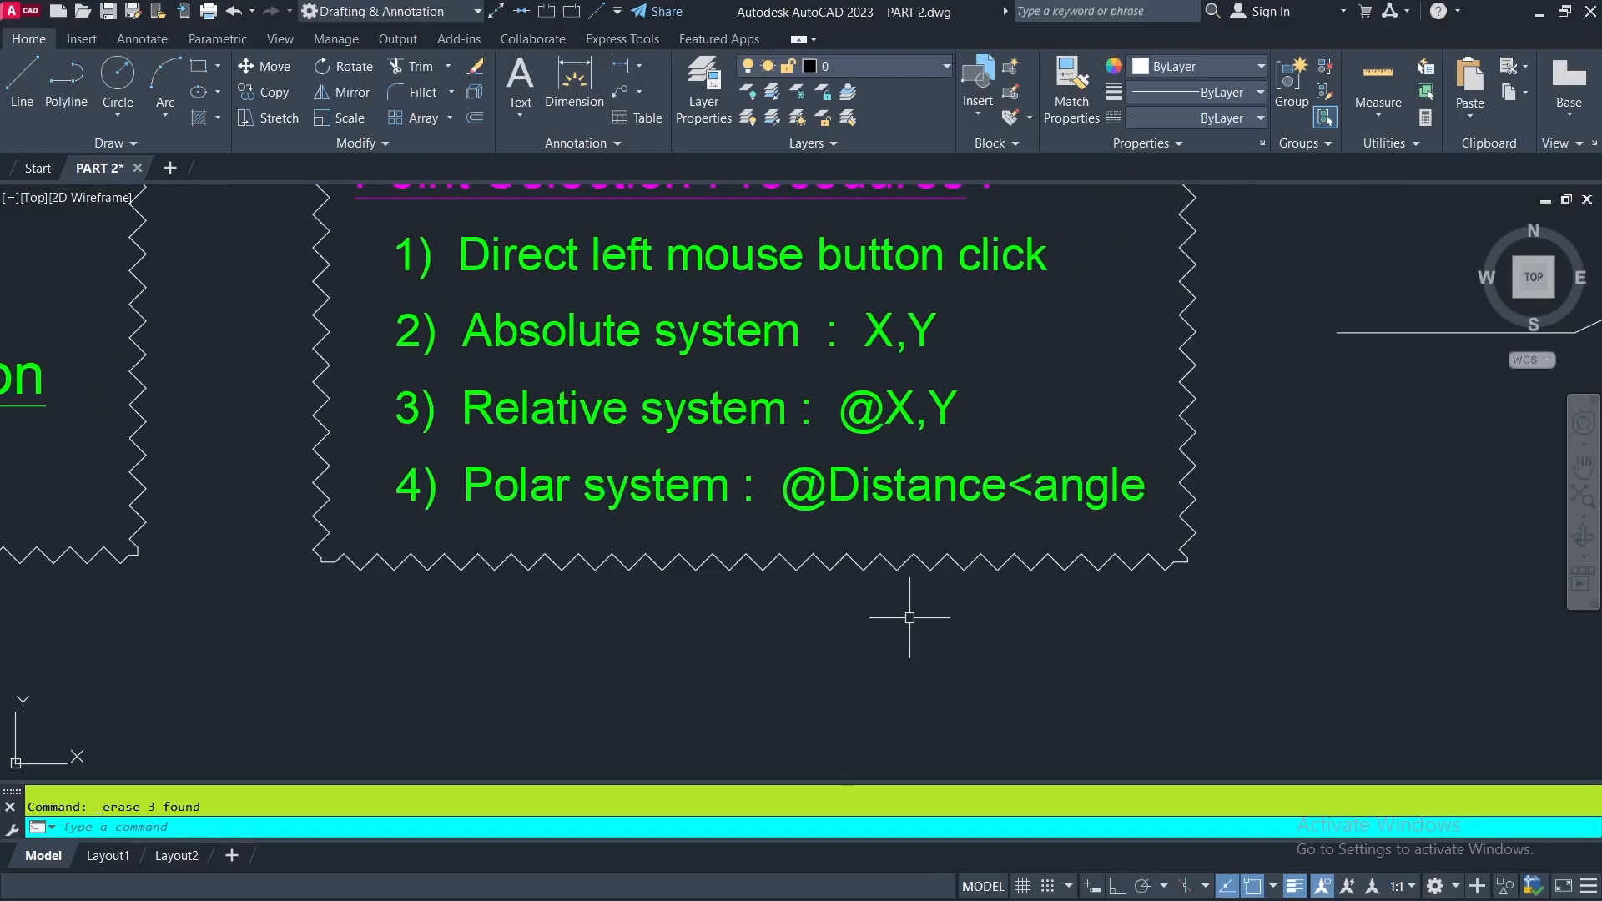
- Start a line from a free point below the zigzag line beside the Point Selection Procedures notes
scroll(884, 607, down, 3)
click(22, 89)
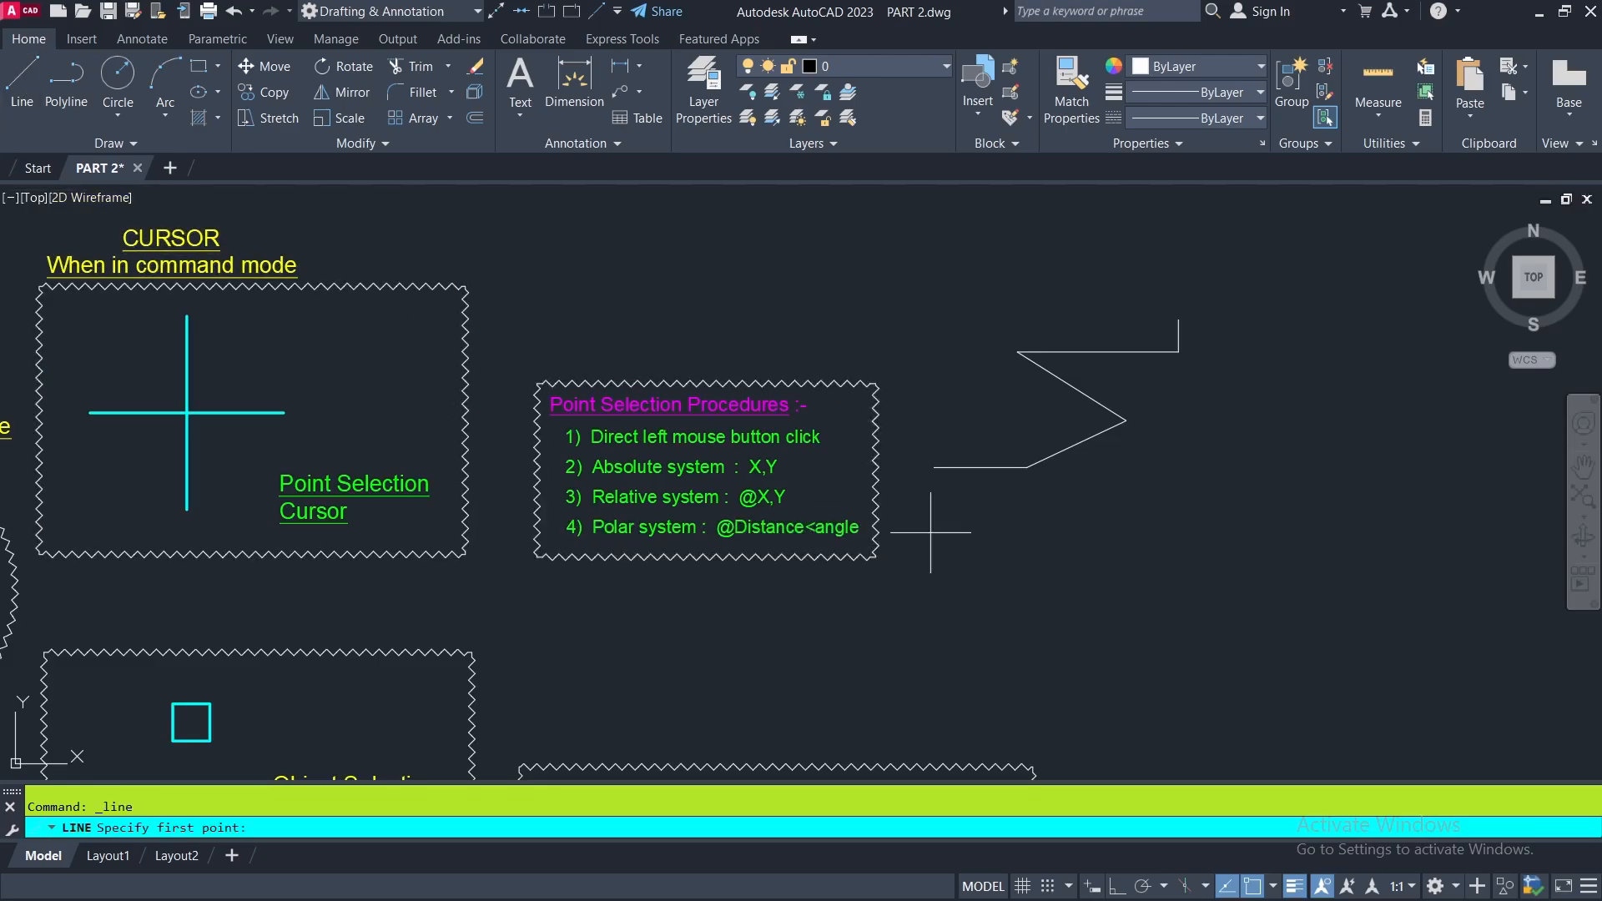
click(1033, 613)
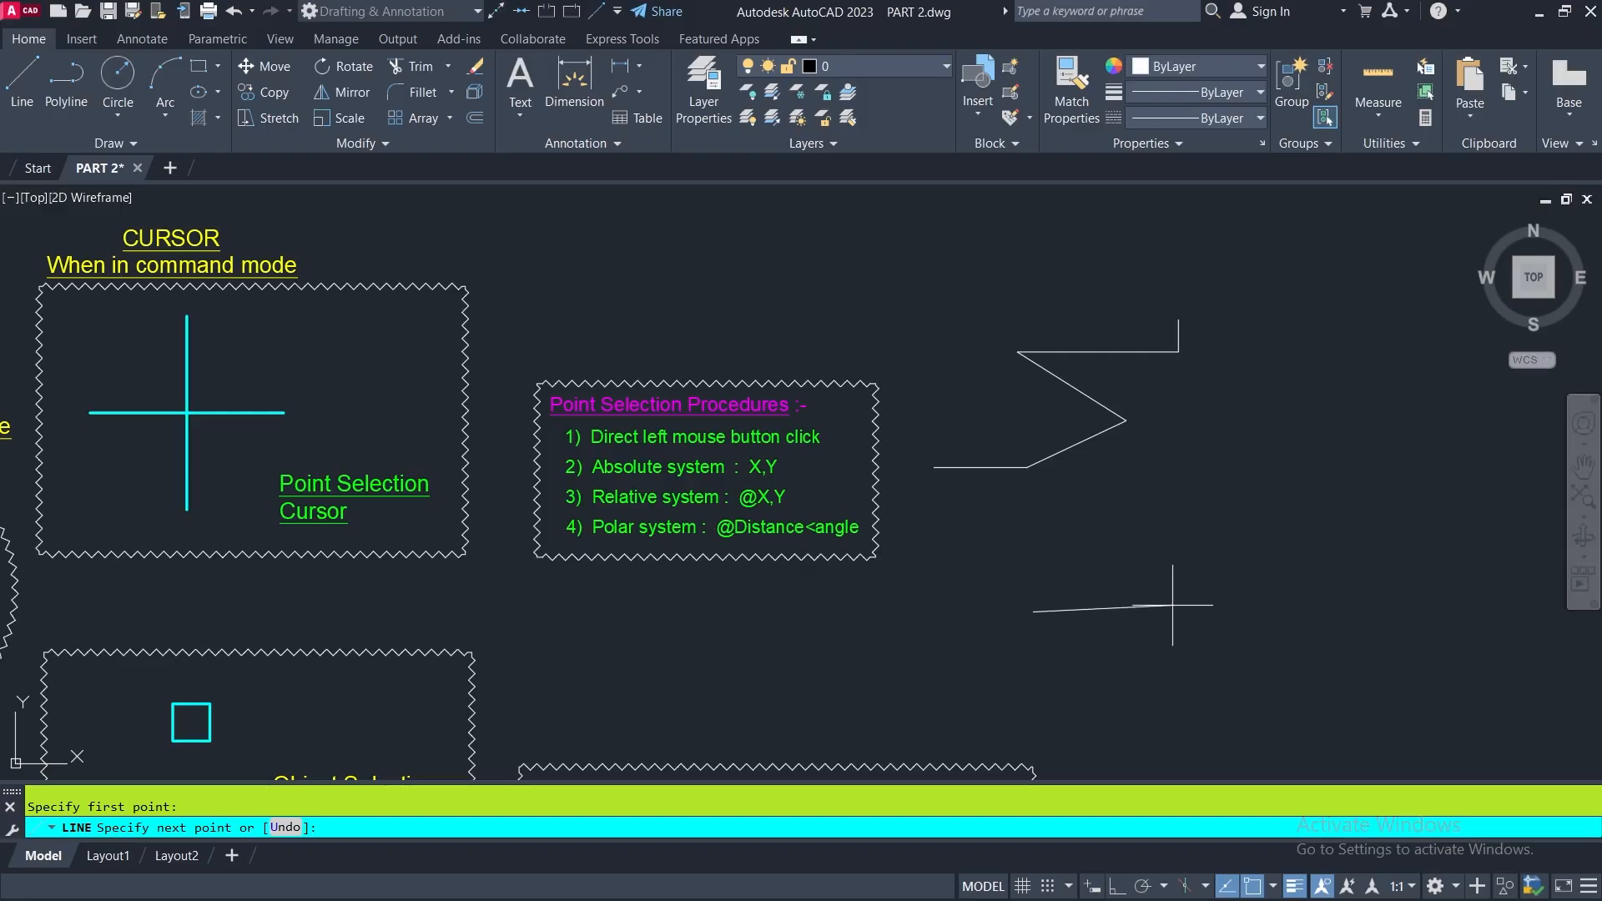
- Examine the polar coordinate diagram with its angle directions and sample entries while the line command stays active
scroll(1173, 605, down, 4)
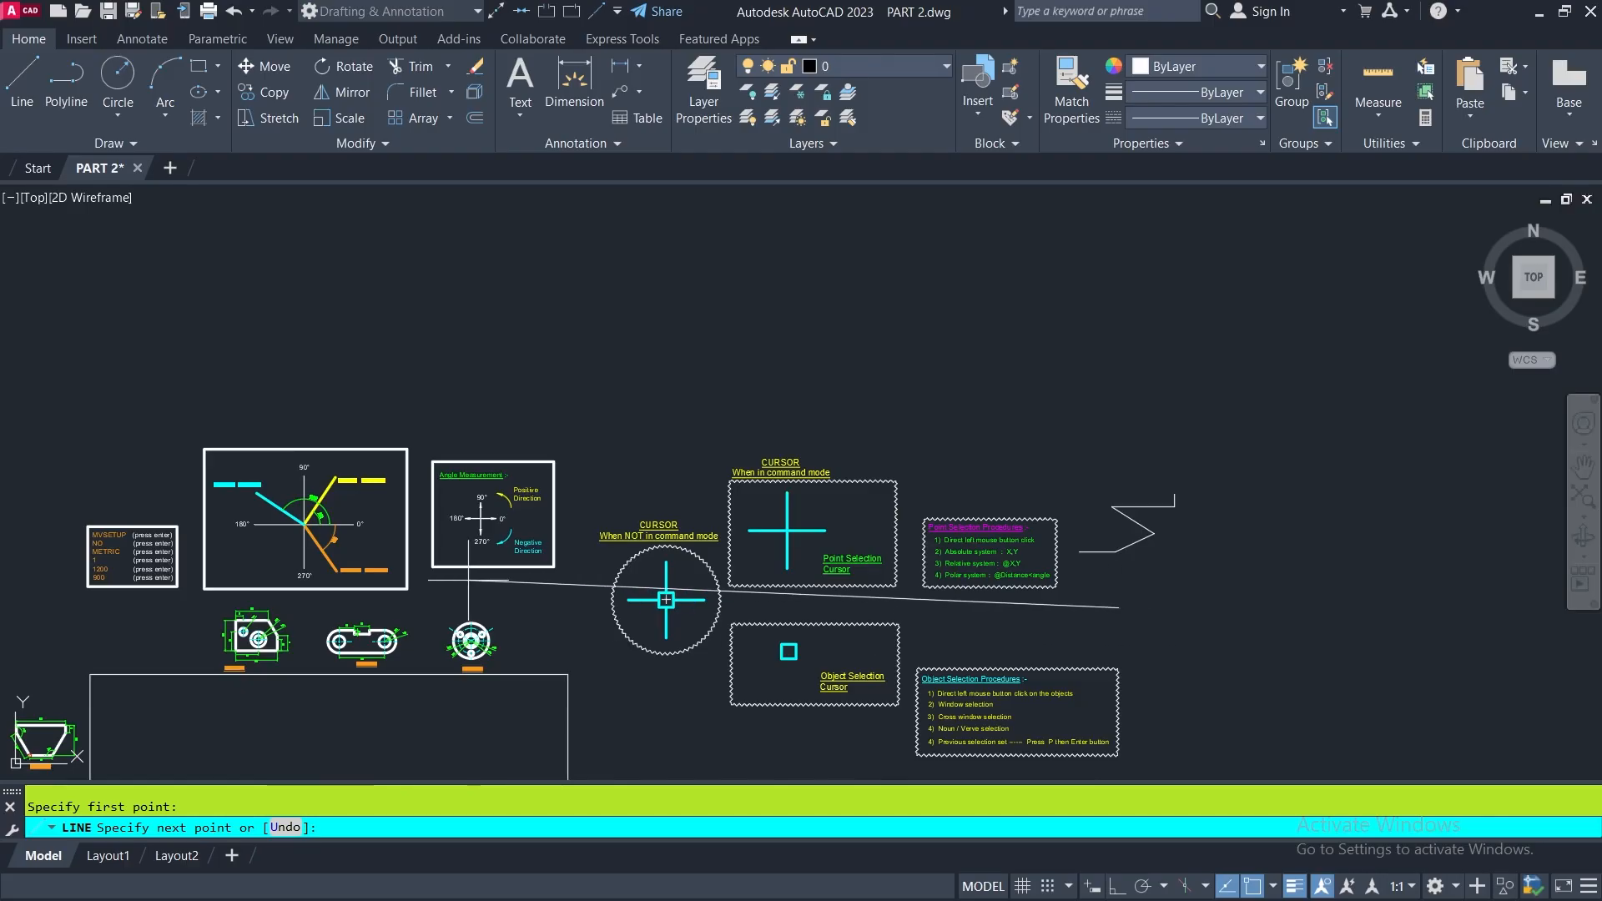
scroll(317, 551, up, 6)
middle_drag(259, 475, 508, 439)
scroll(376, 500, up, 4)
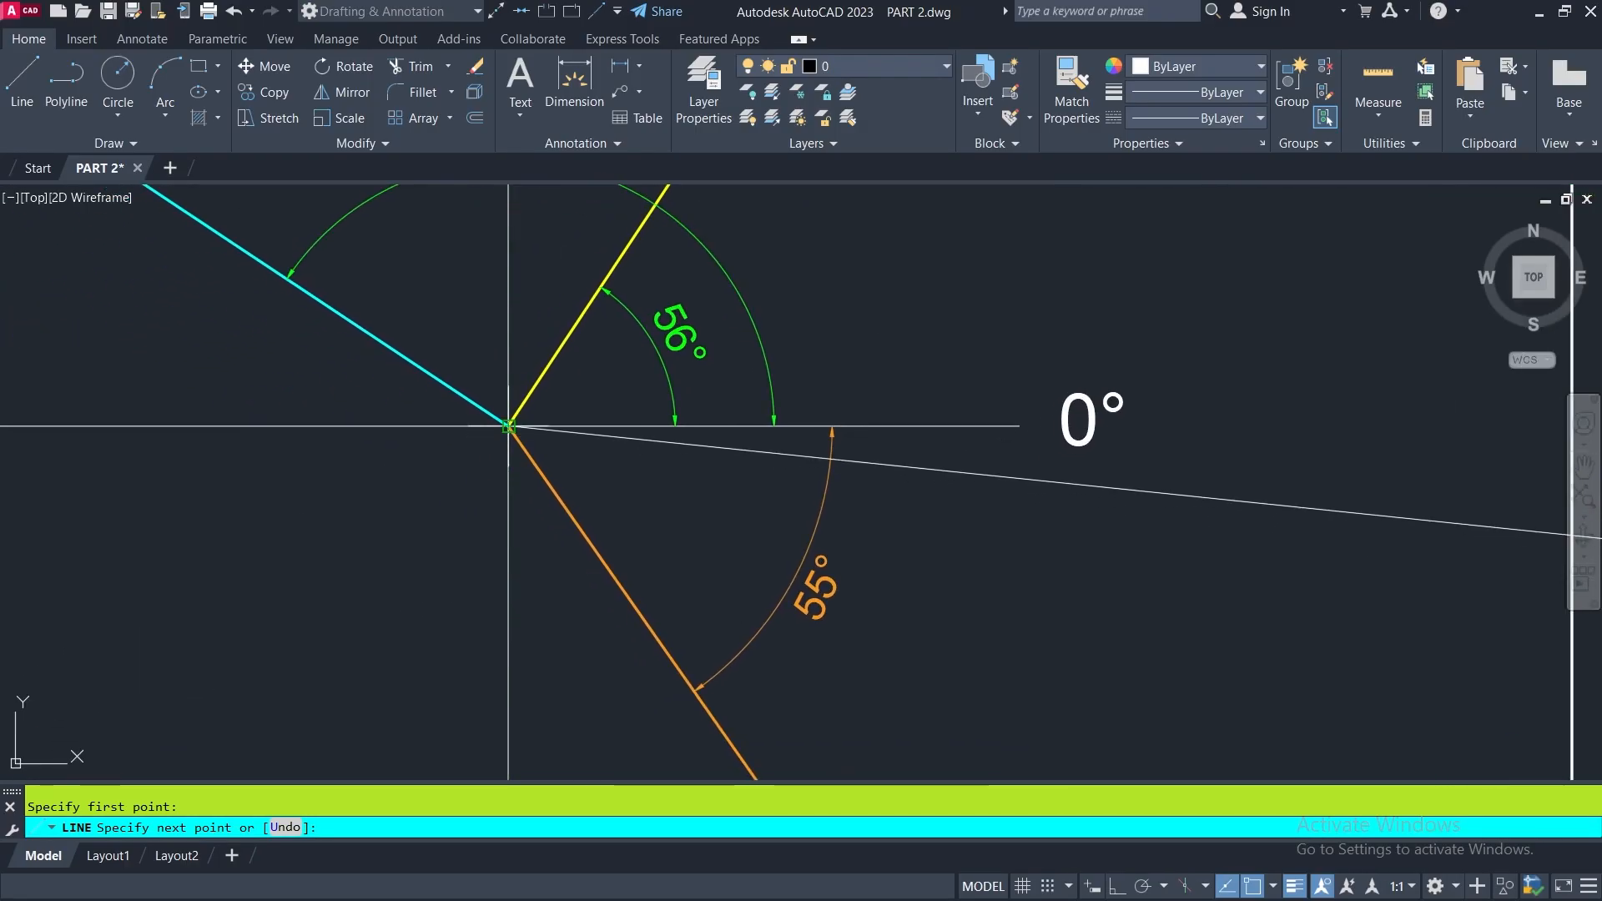
scroll(1042, 444, down, 2)
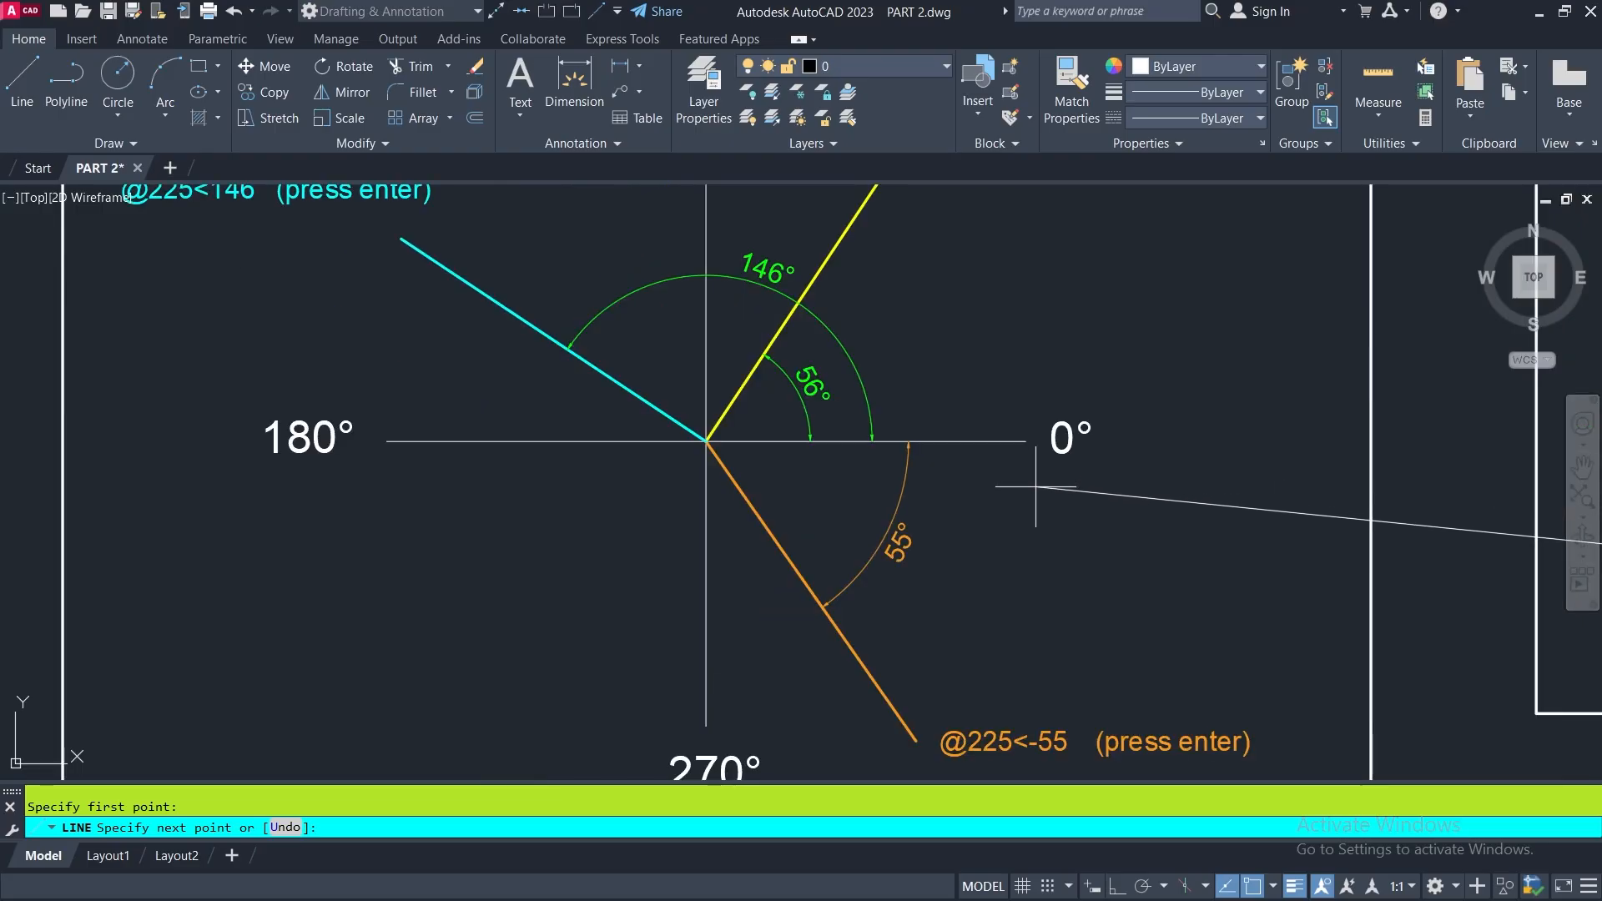
middle_drag(1037, 476, 1026, 642)
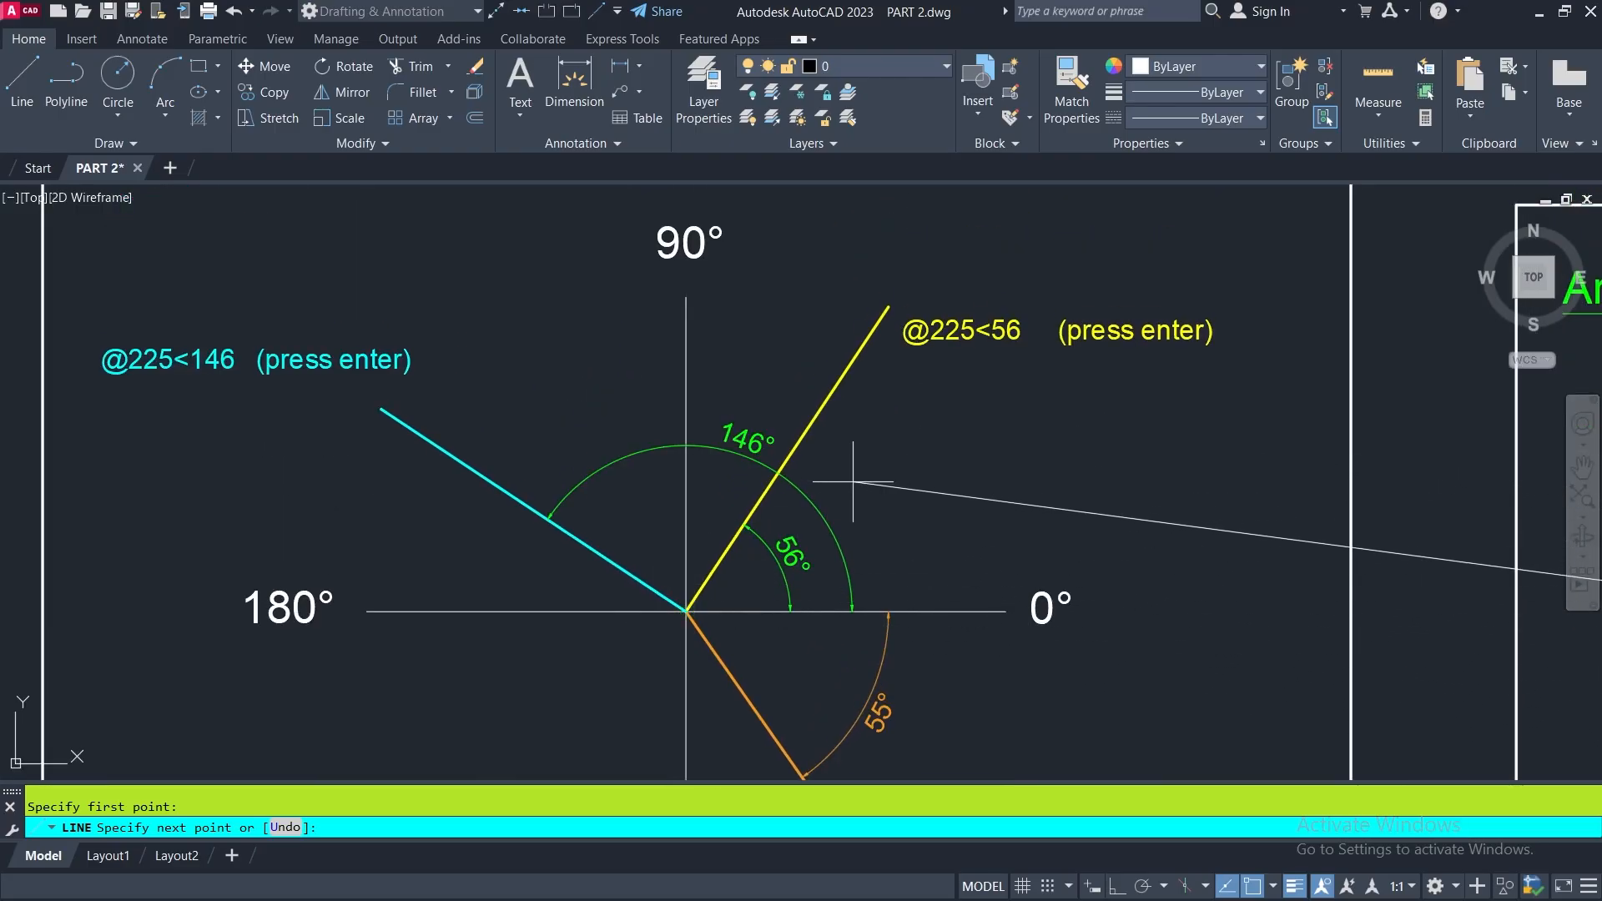
scroll(792, 488, down, 12)
scroll(1173, 524, up, 6)
scroll(761, 517, up, 6)
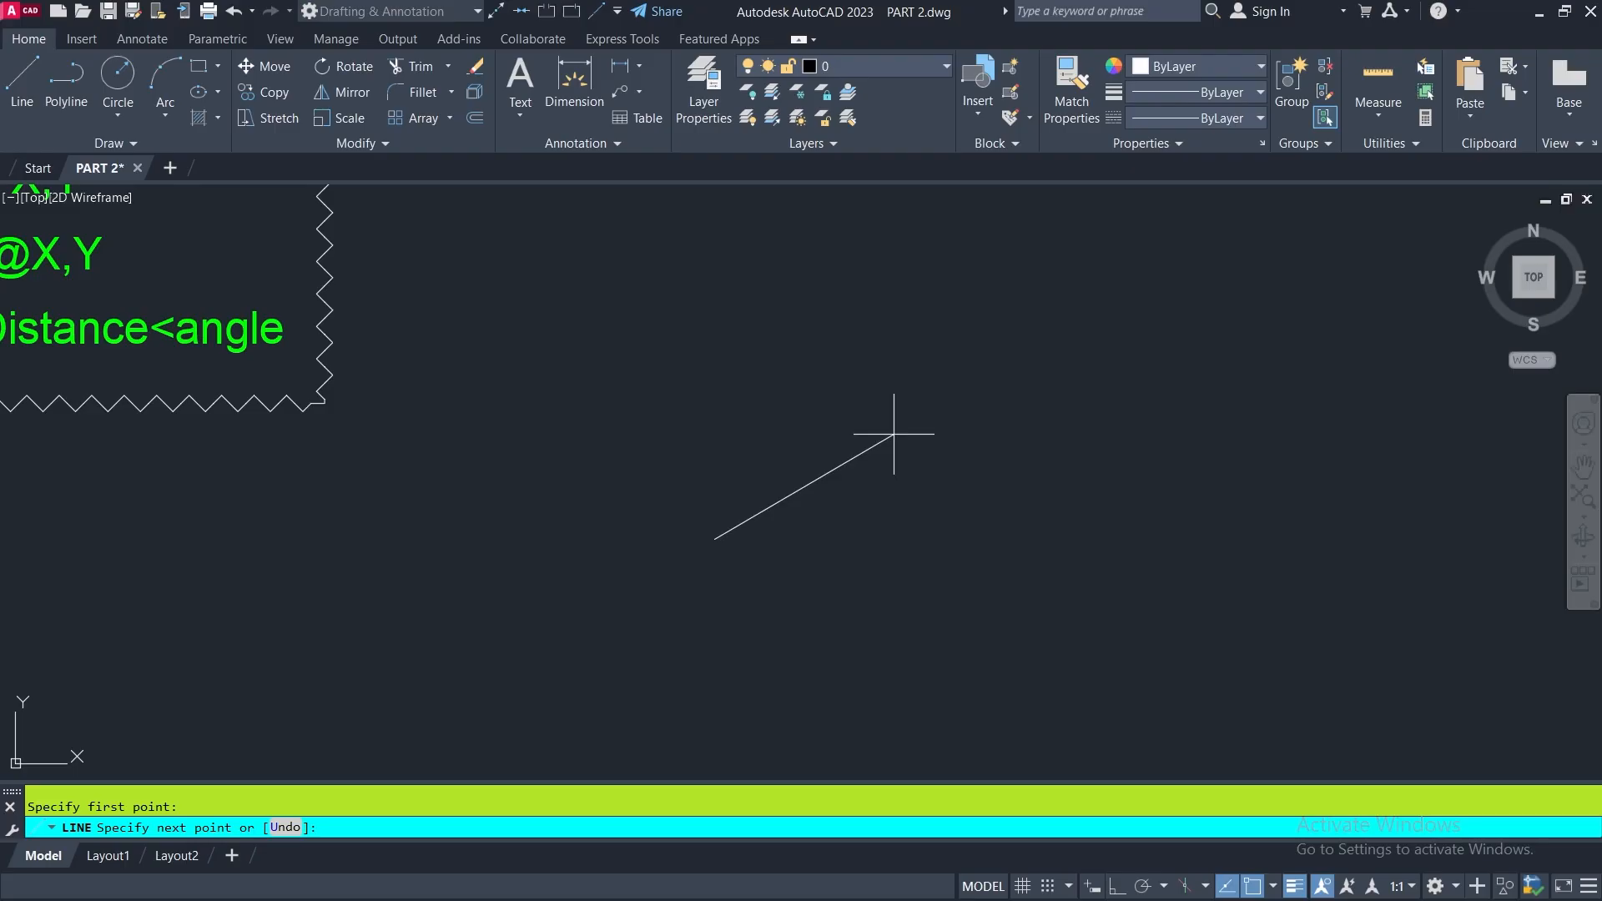
text(@)
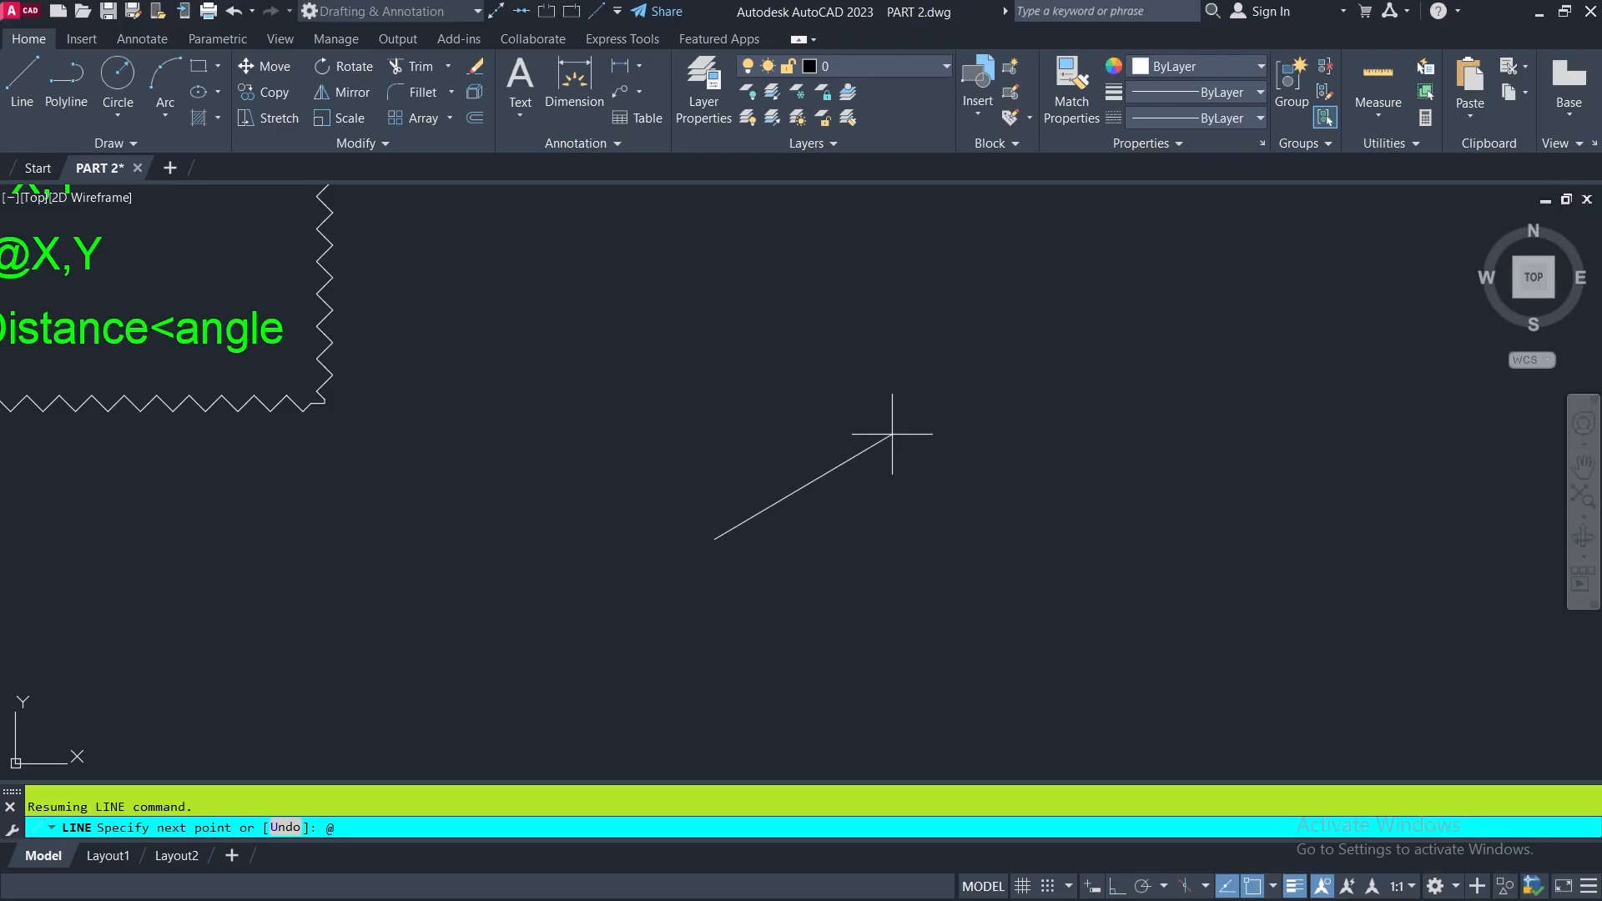
text(200<30)
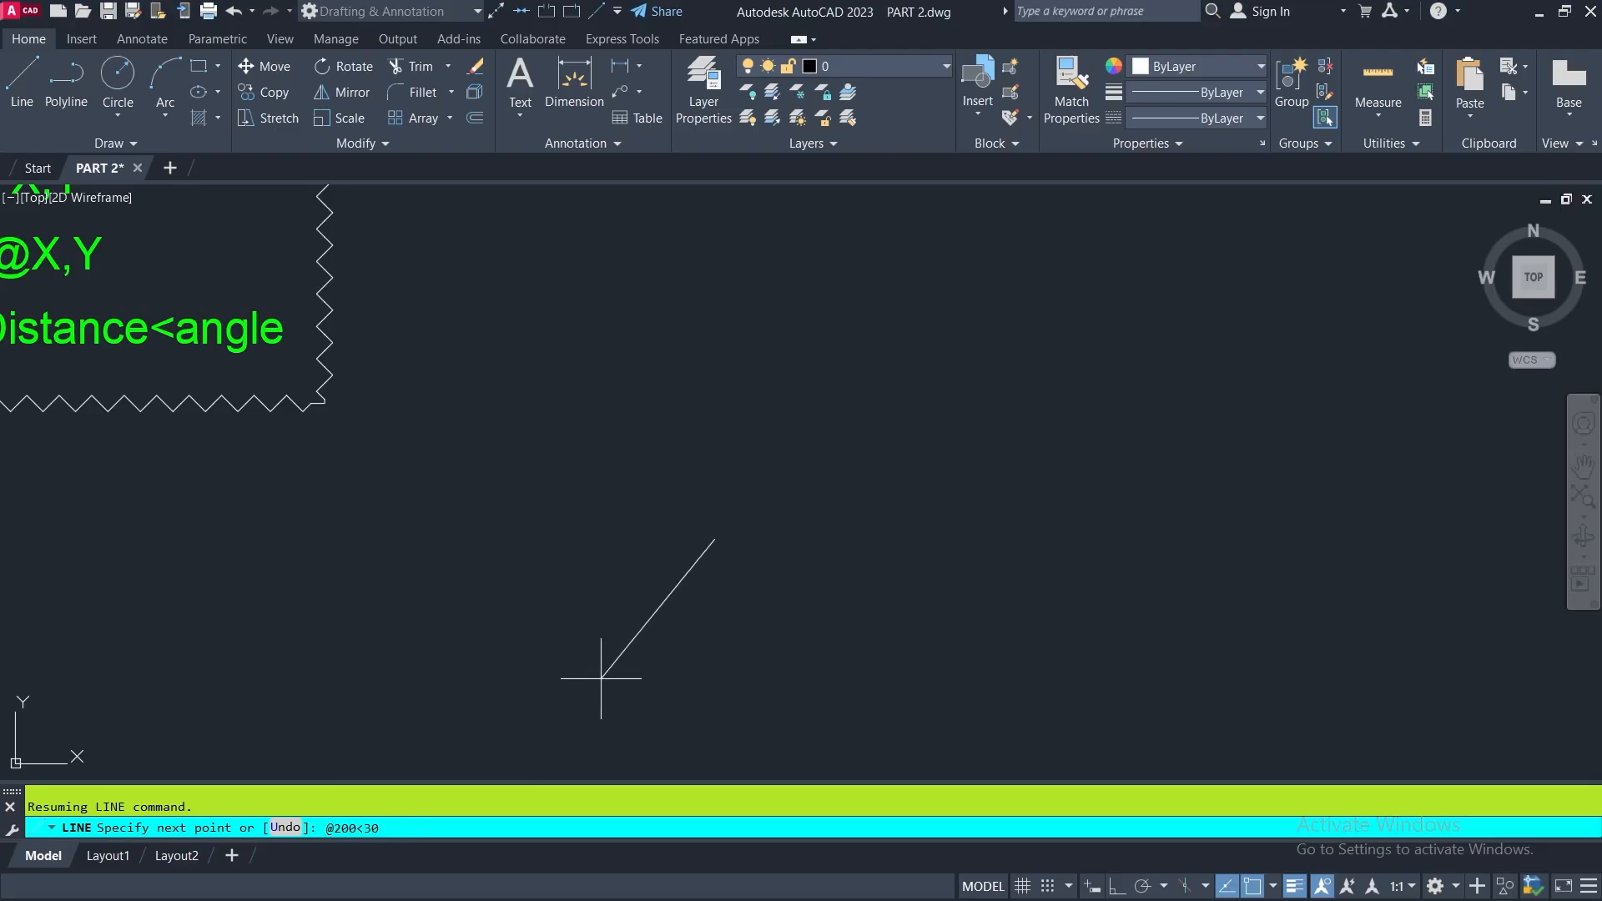
key(Return)
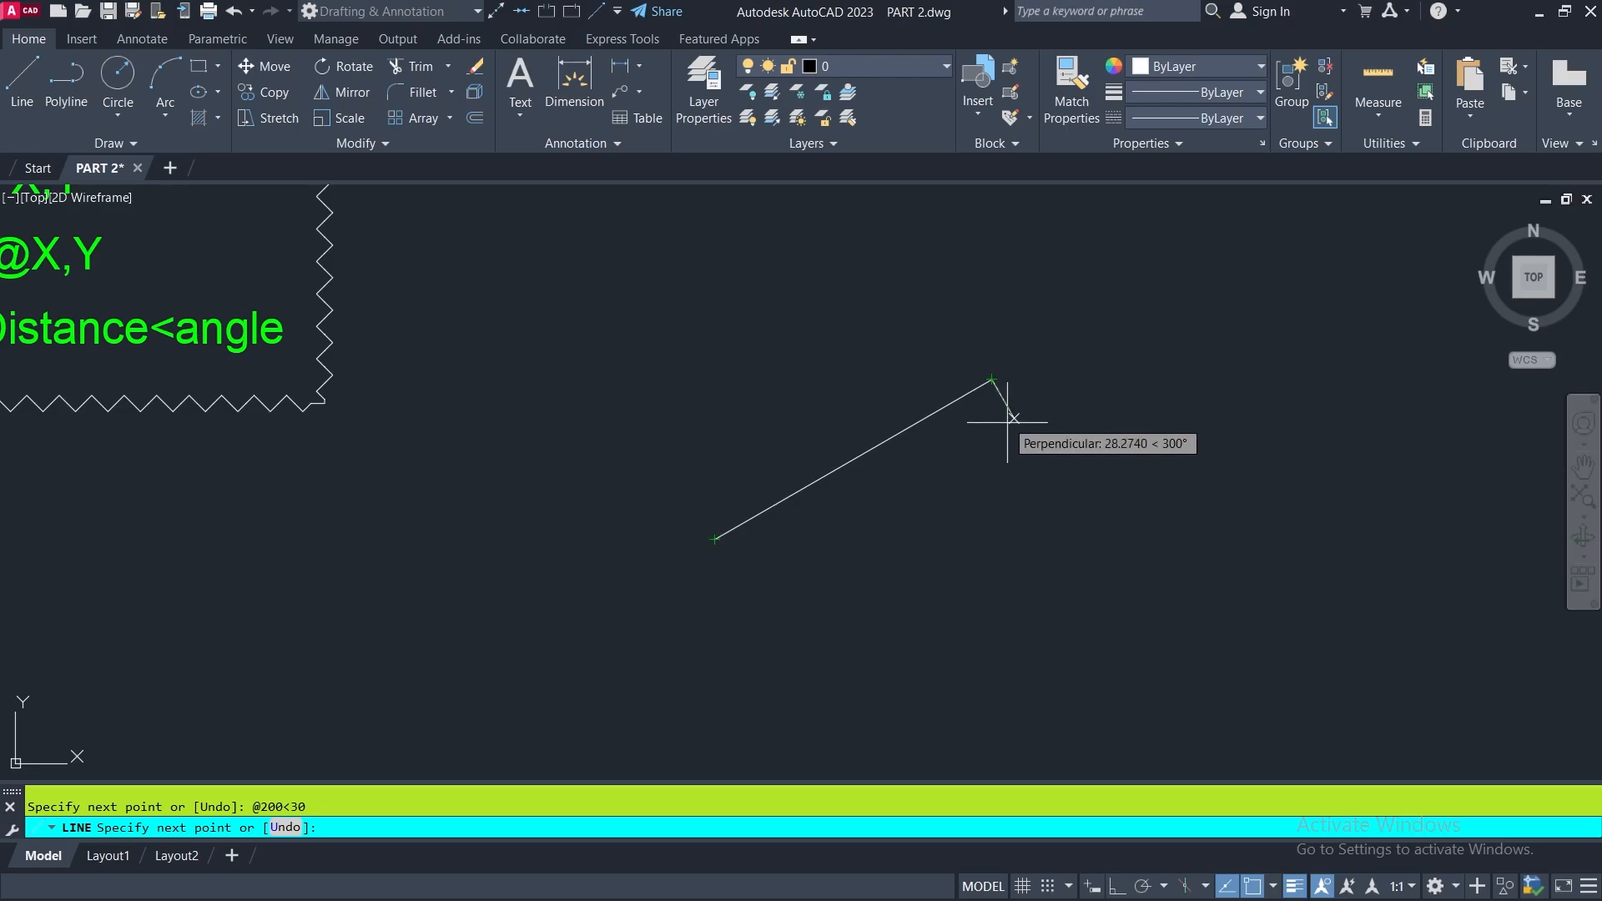
mouse_move(991, 379)
middle_down()
mouse_move(990, 449)
mouse_move(959, 415)
middle_up()
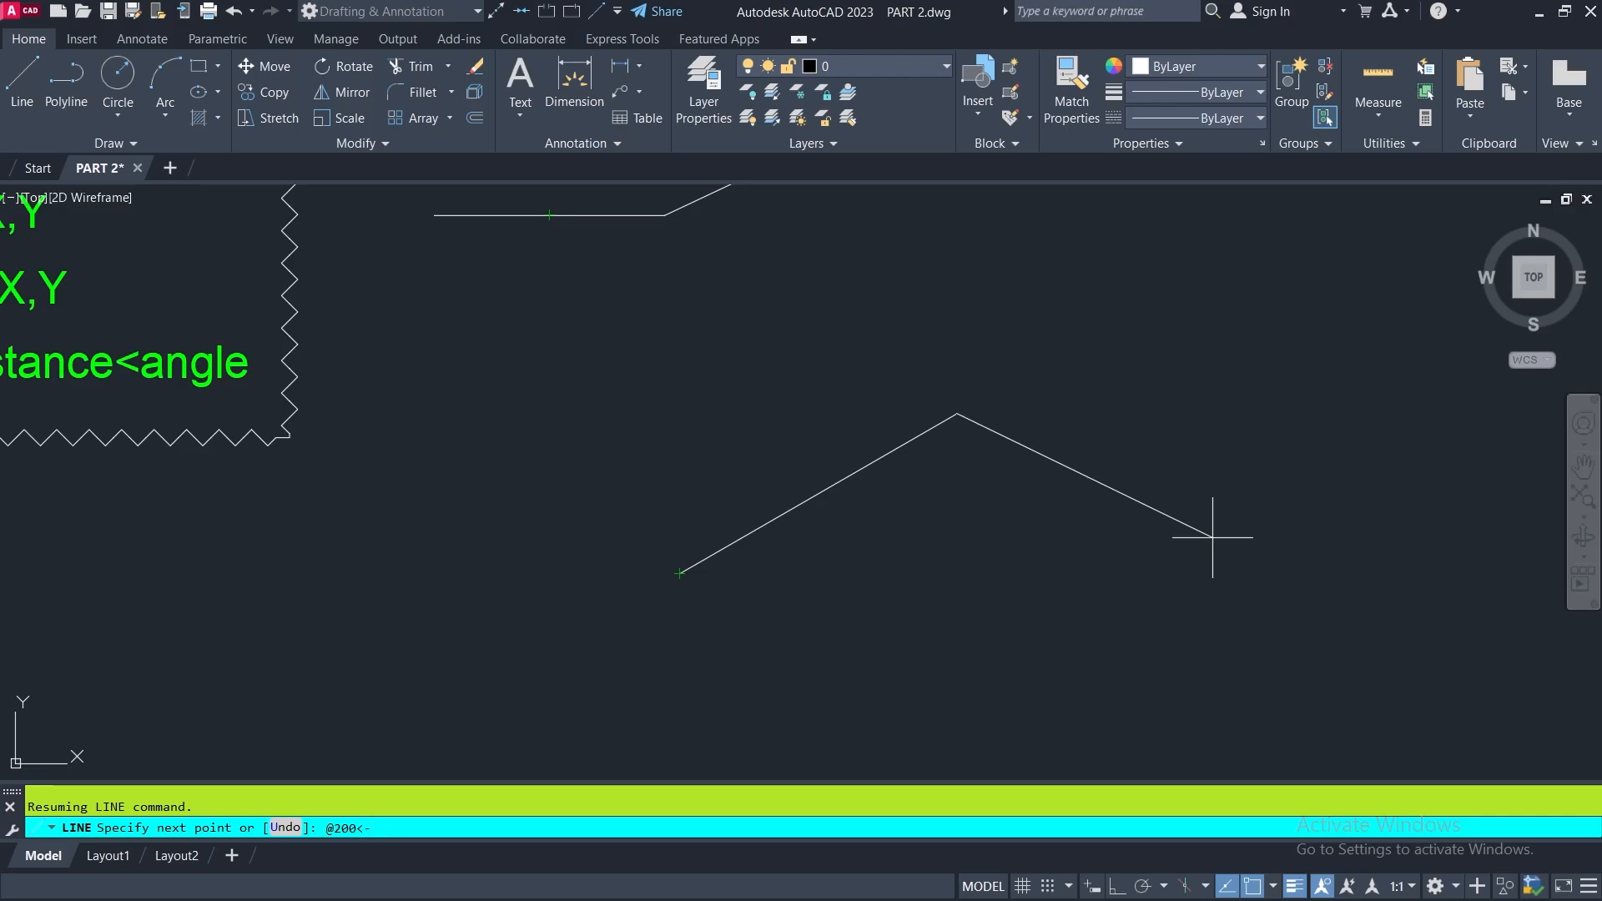
key(Return)
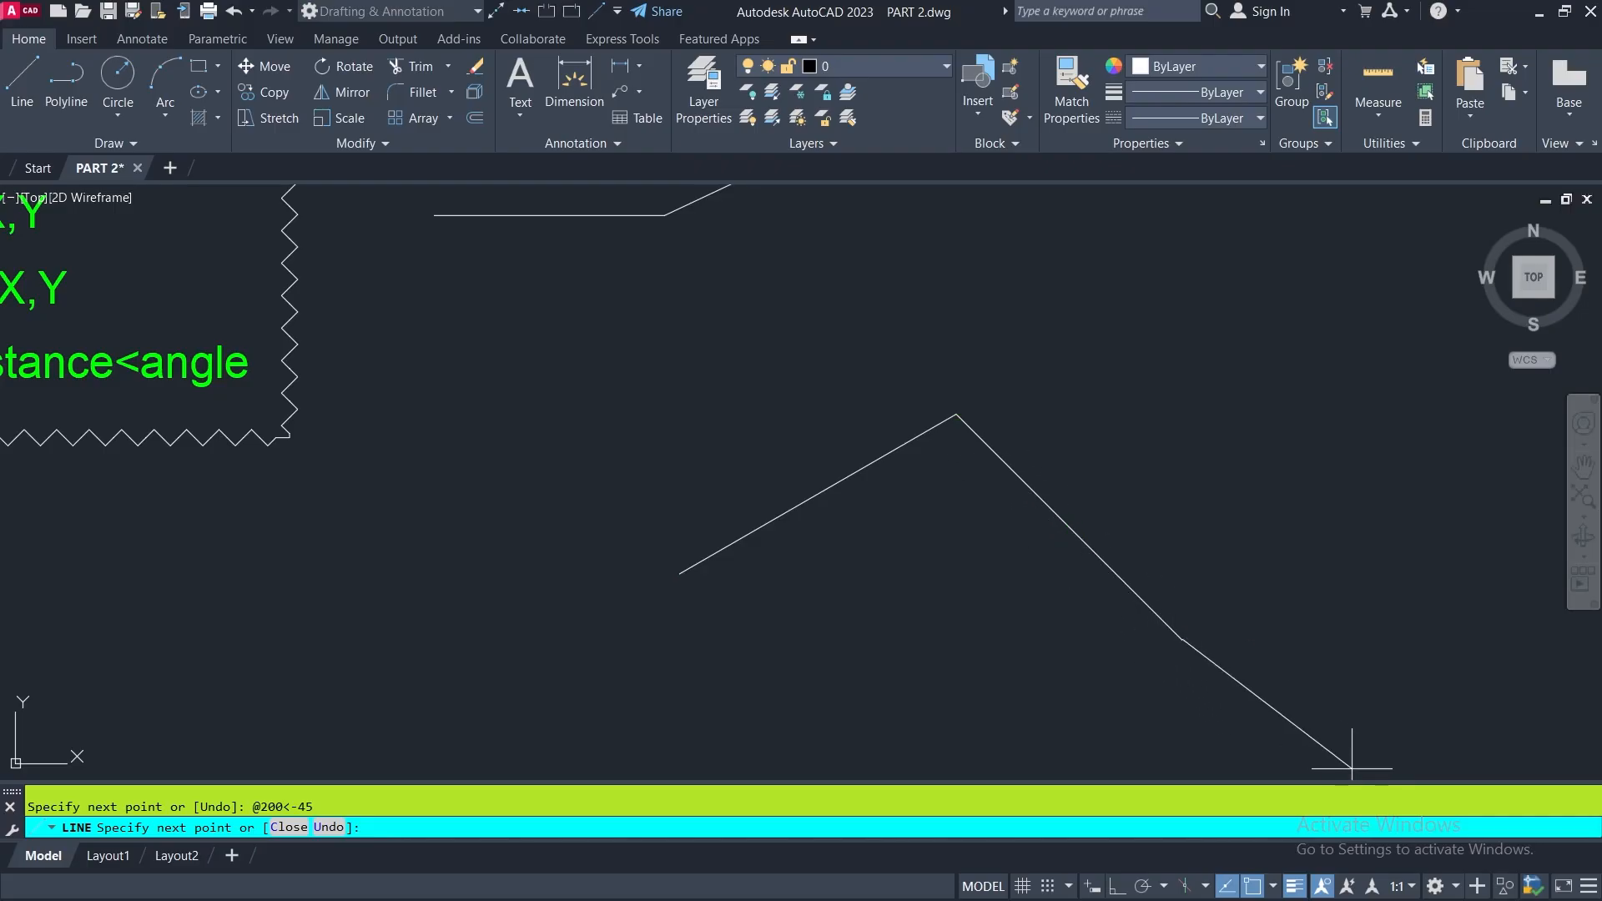
key(Return)
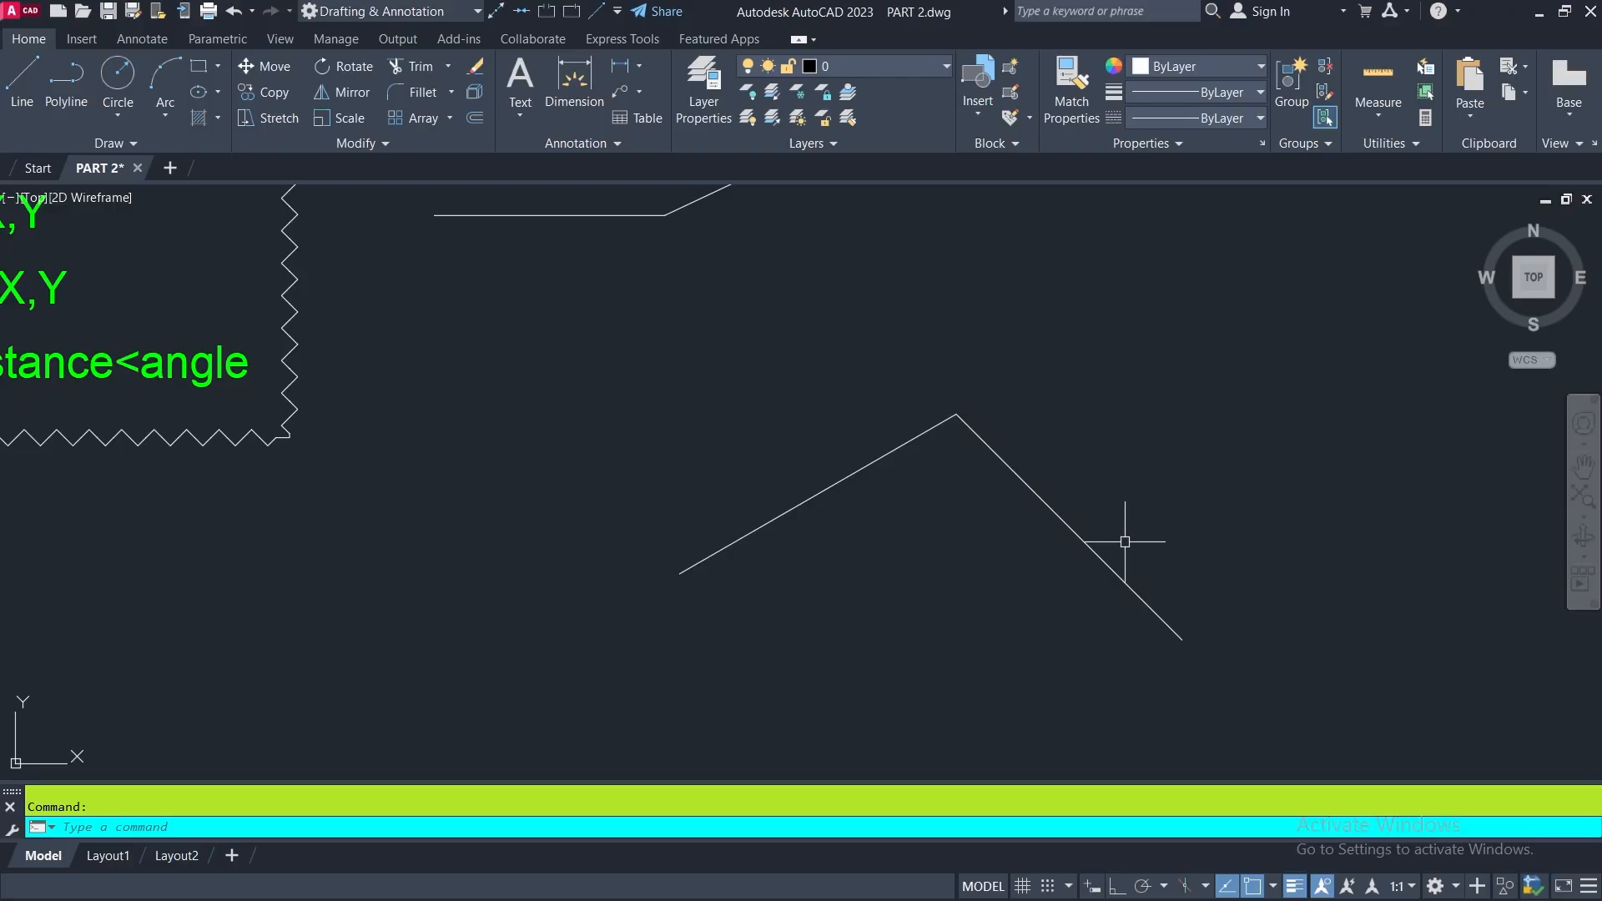
- Examine the positive and negative directions in the Angle Measurement diagram
scroll(1082, 547, down, 5)
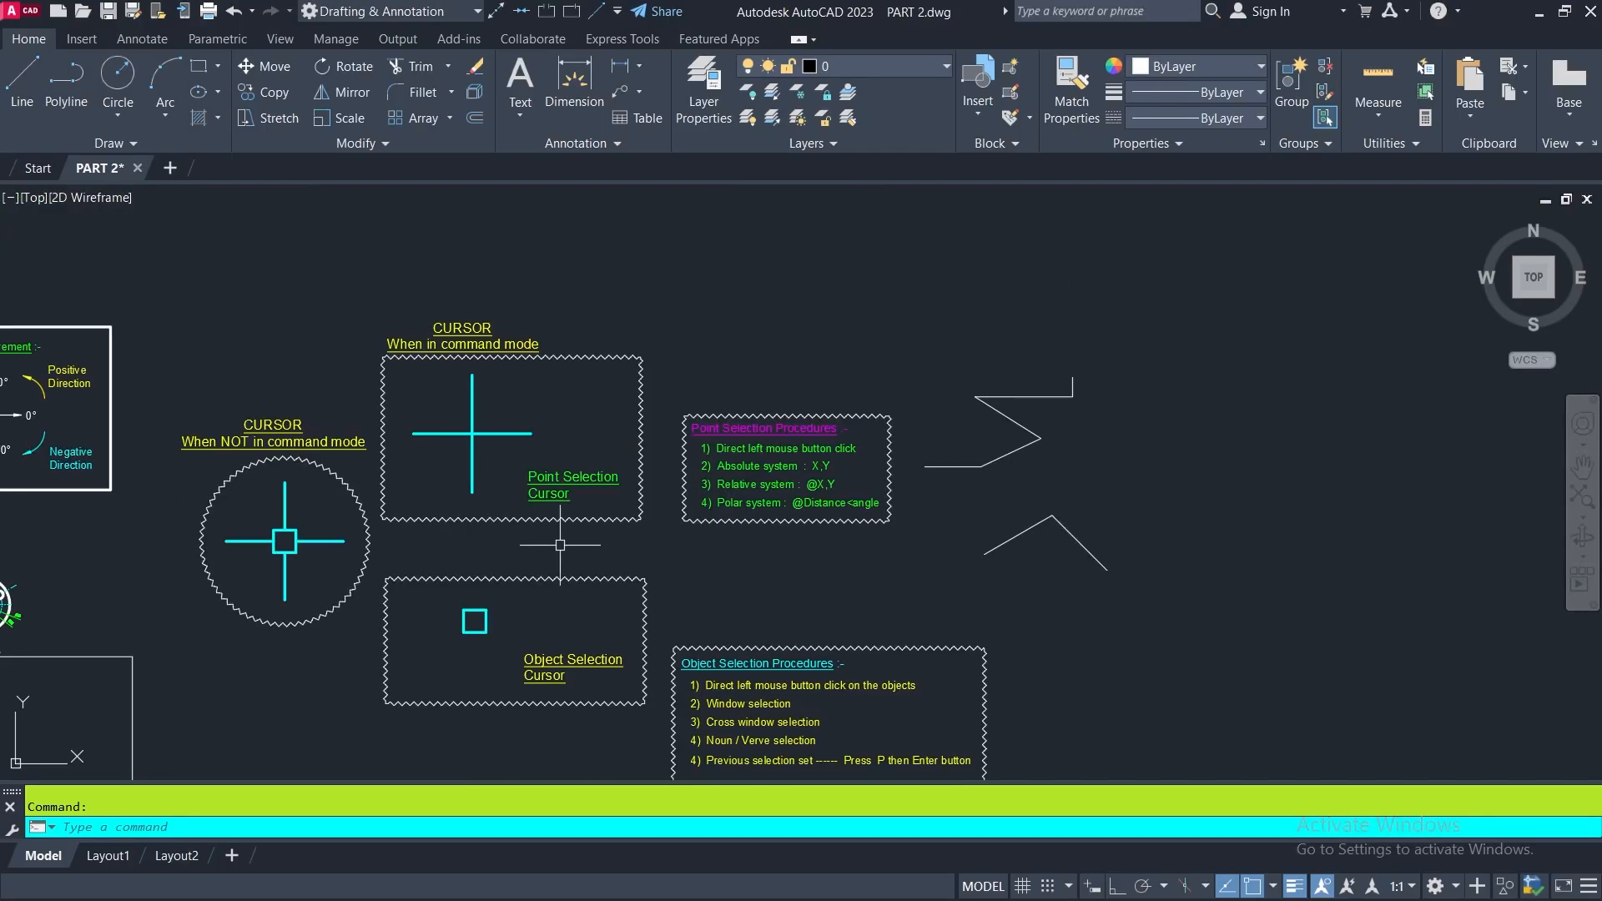
middle_drag(560, 544, 1068, 536)
middle_drag(478, 436, 650, 445)
scroll(589, 392, up, 3)
scroll(672, 385, up, 2)
scroll(794, 383, up, 3)
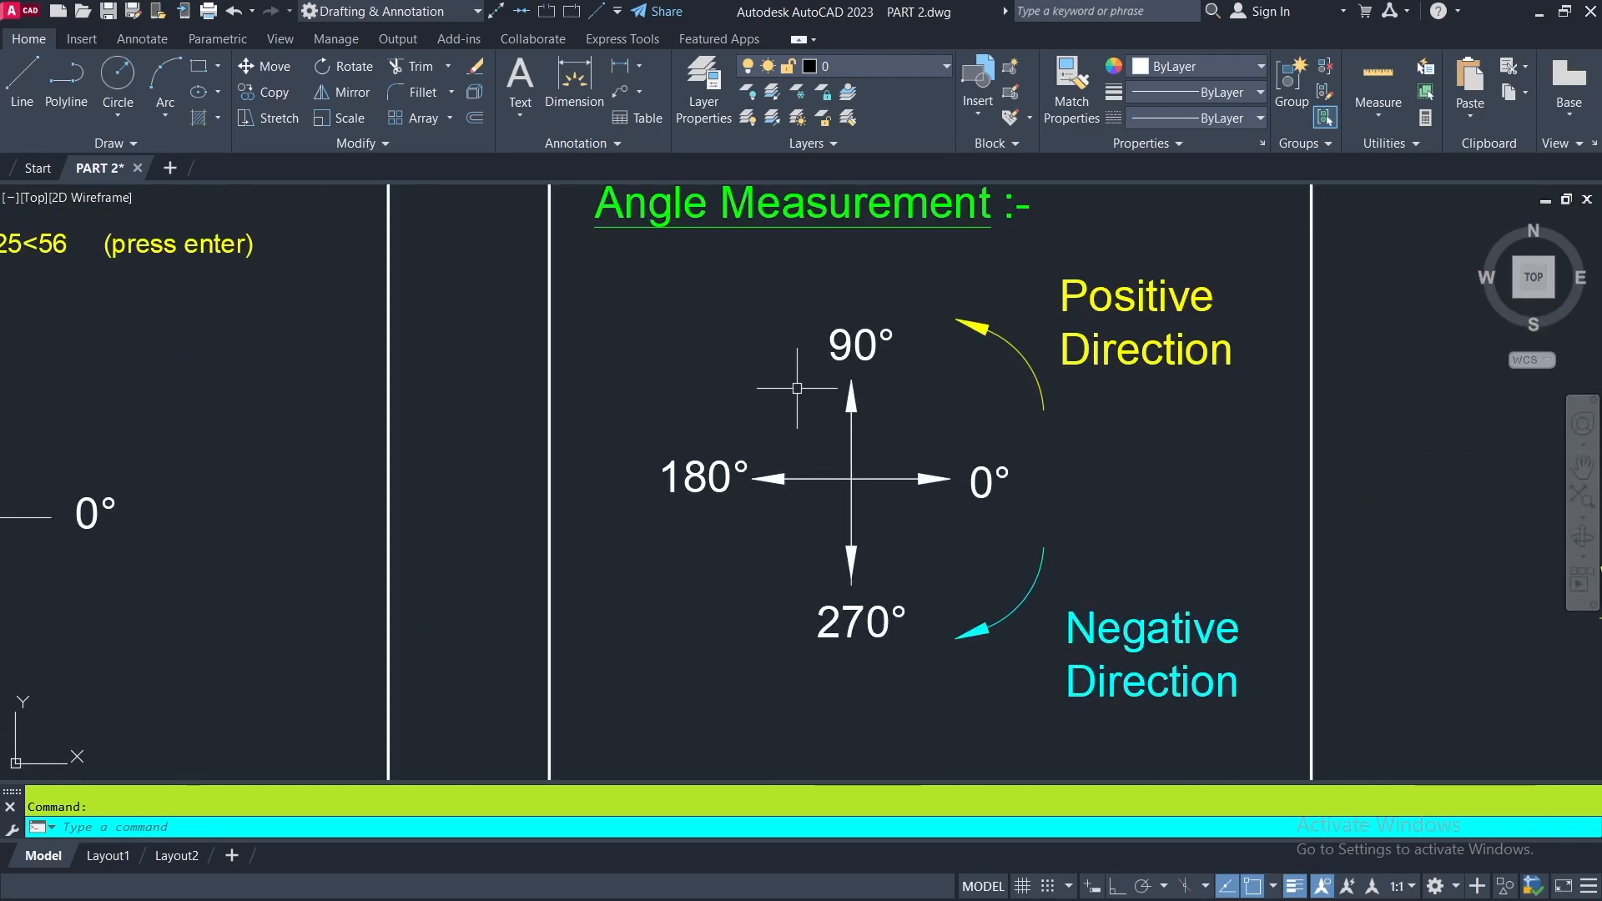
middle_drag(794, 383, 726, 397)
scroll(939, 477, up, 1)
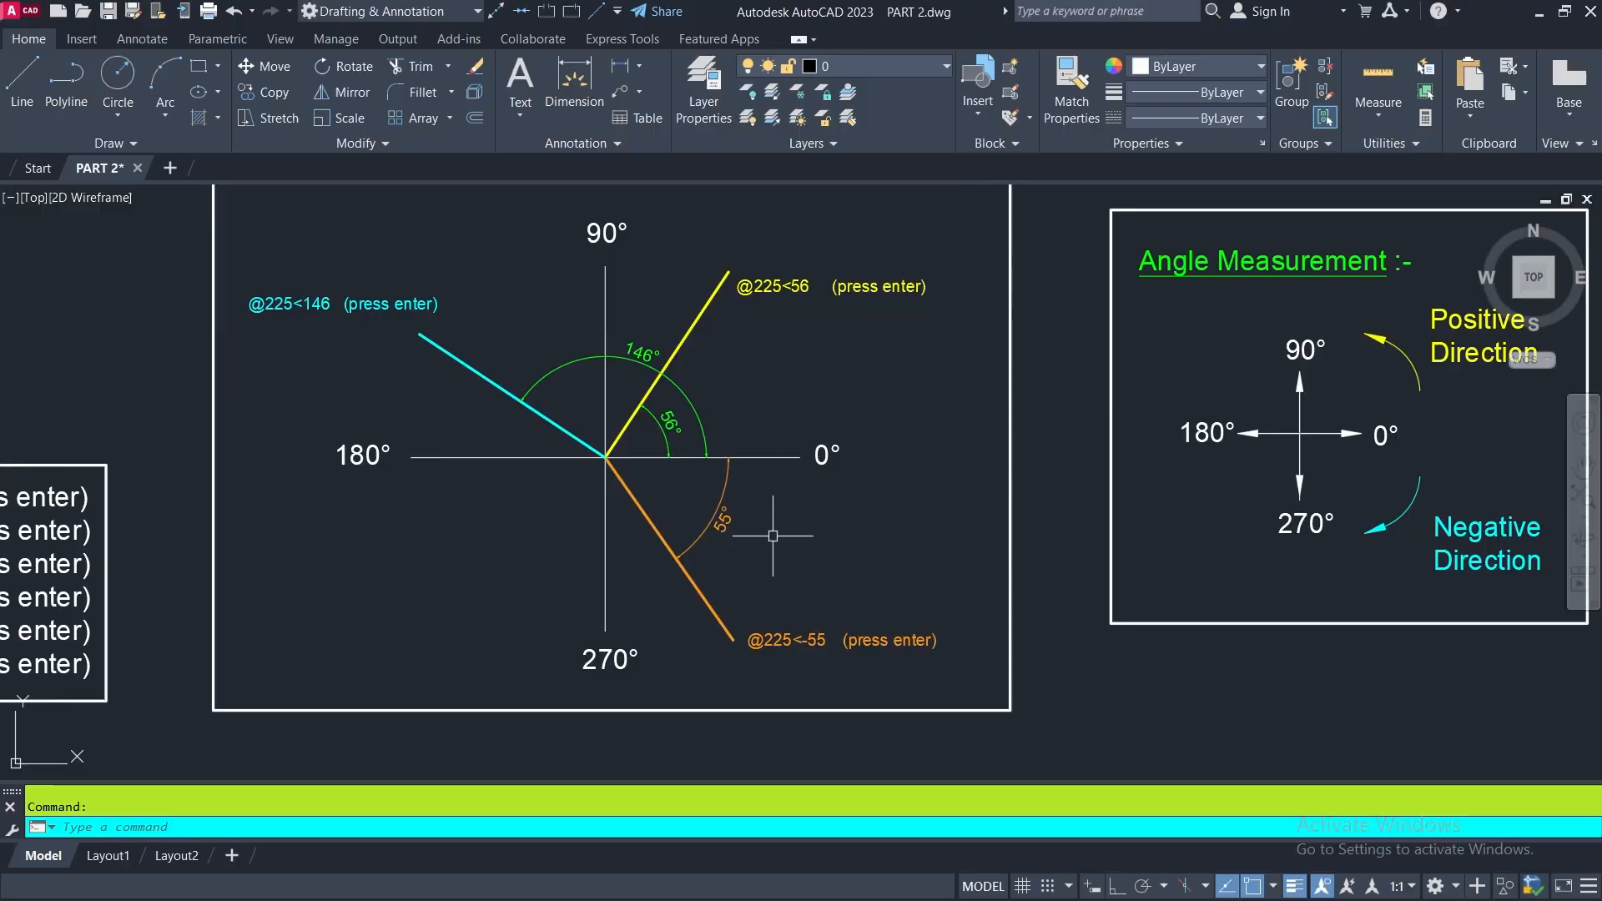
scroll(647, 435, up, 2)
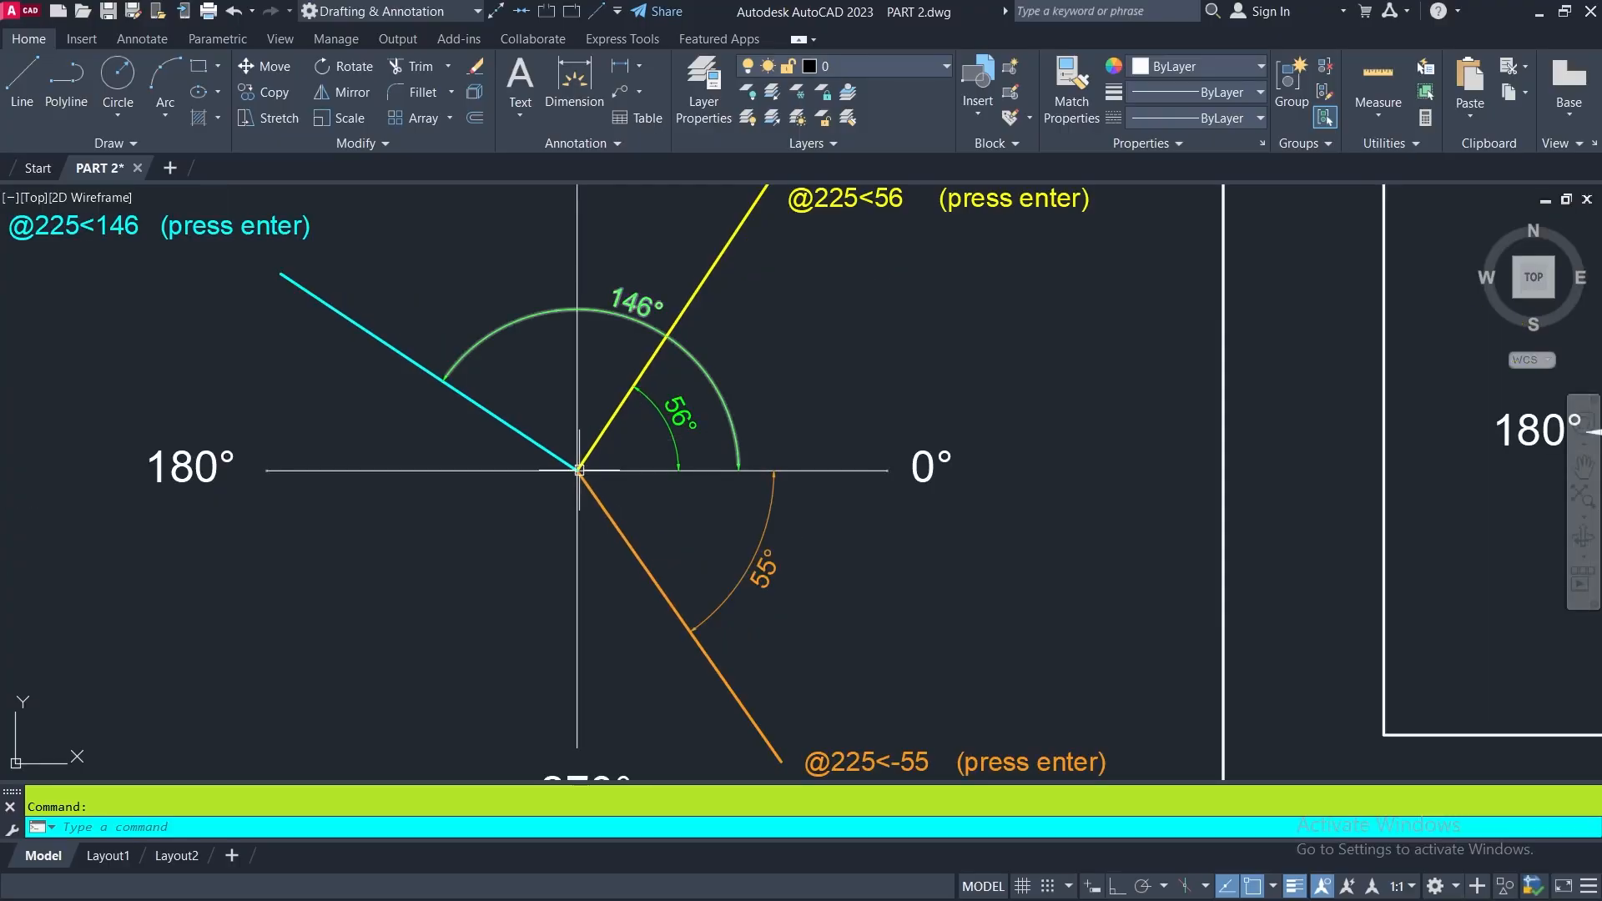
middle_drag(578, 469, 559, 556)
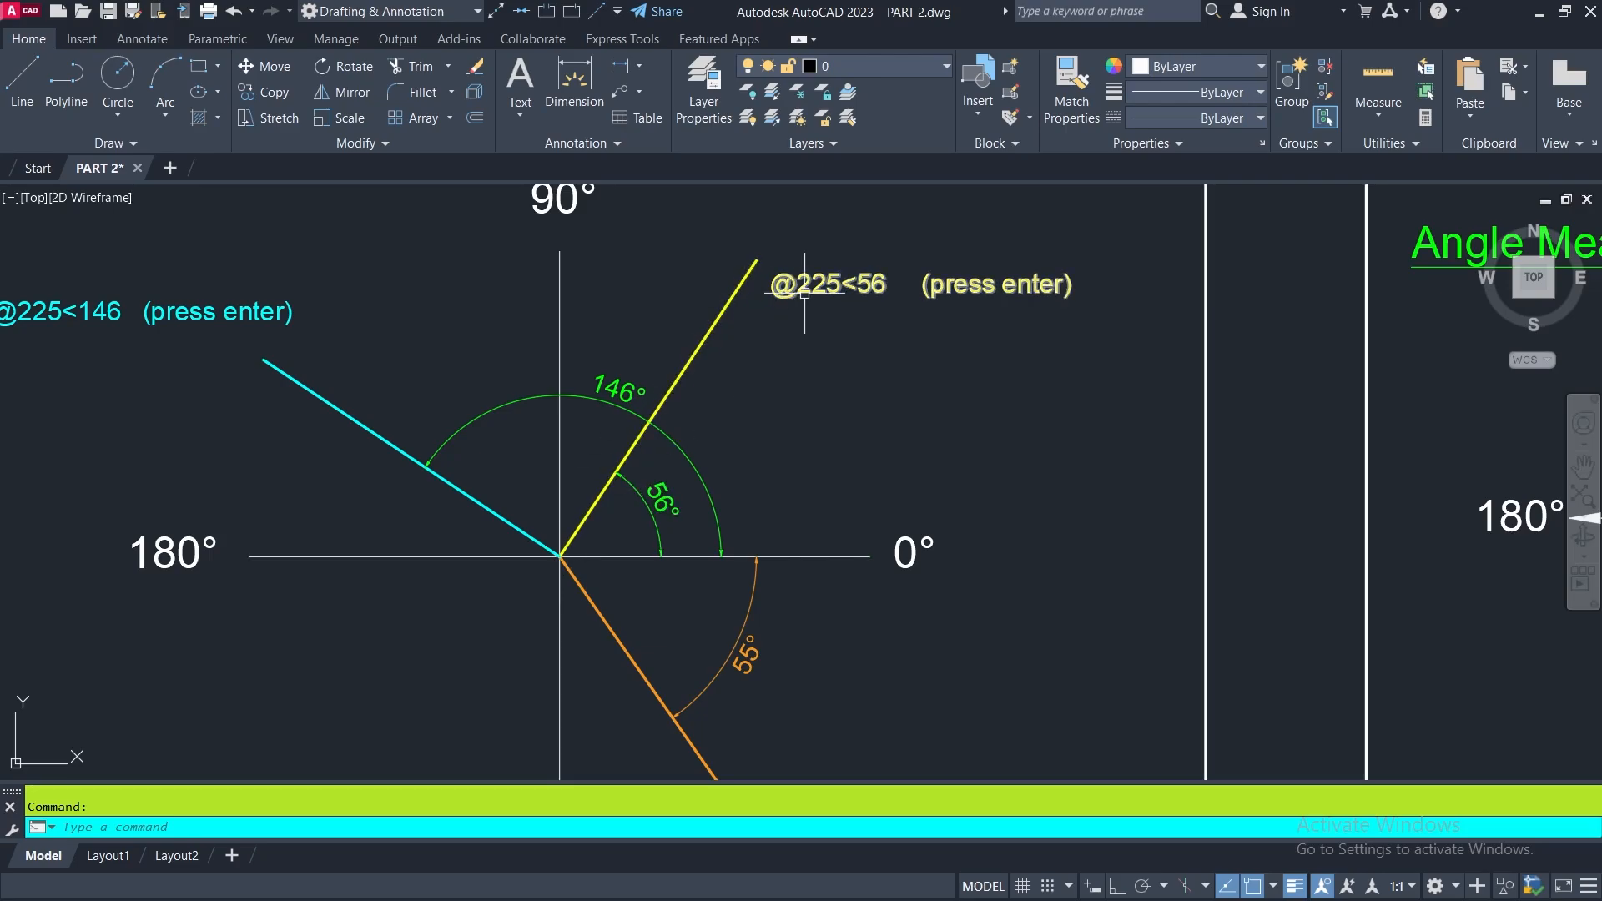
click(656, 501)
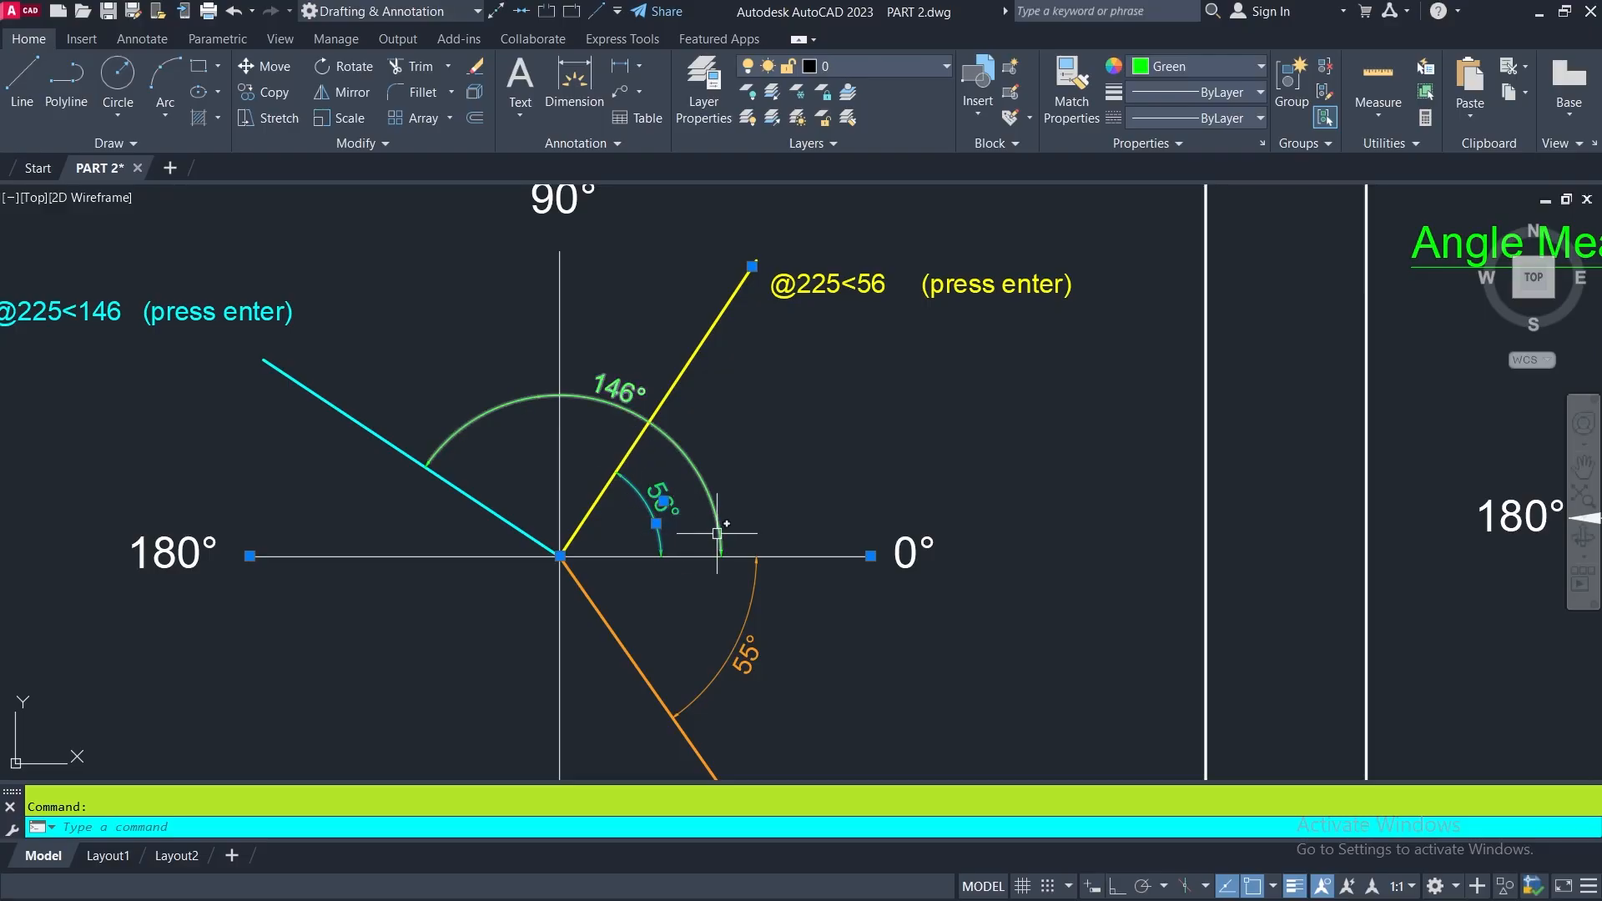
key(Escape)
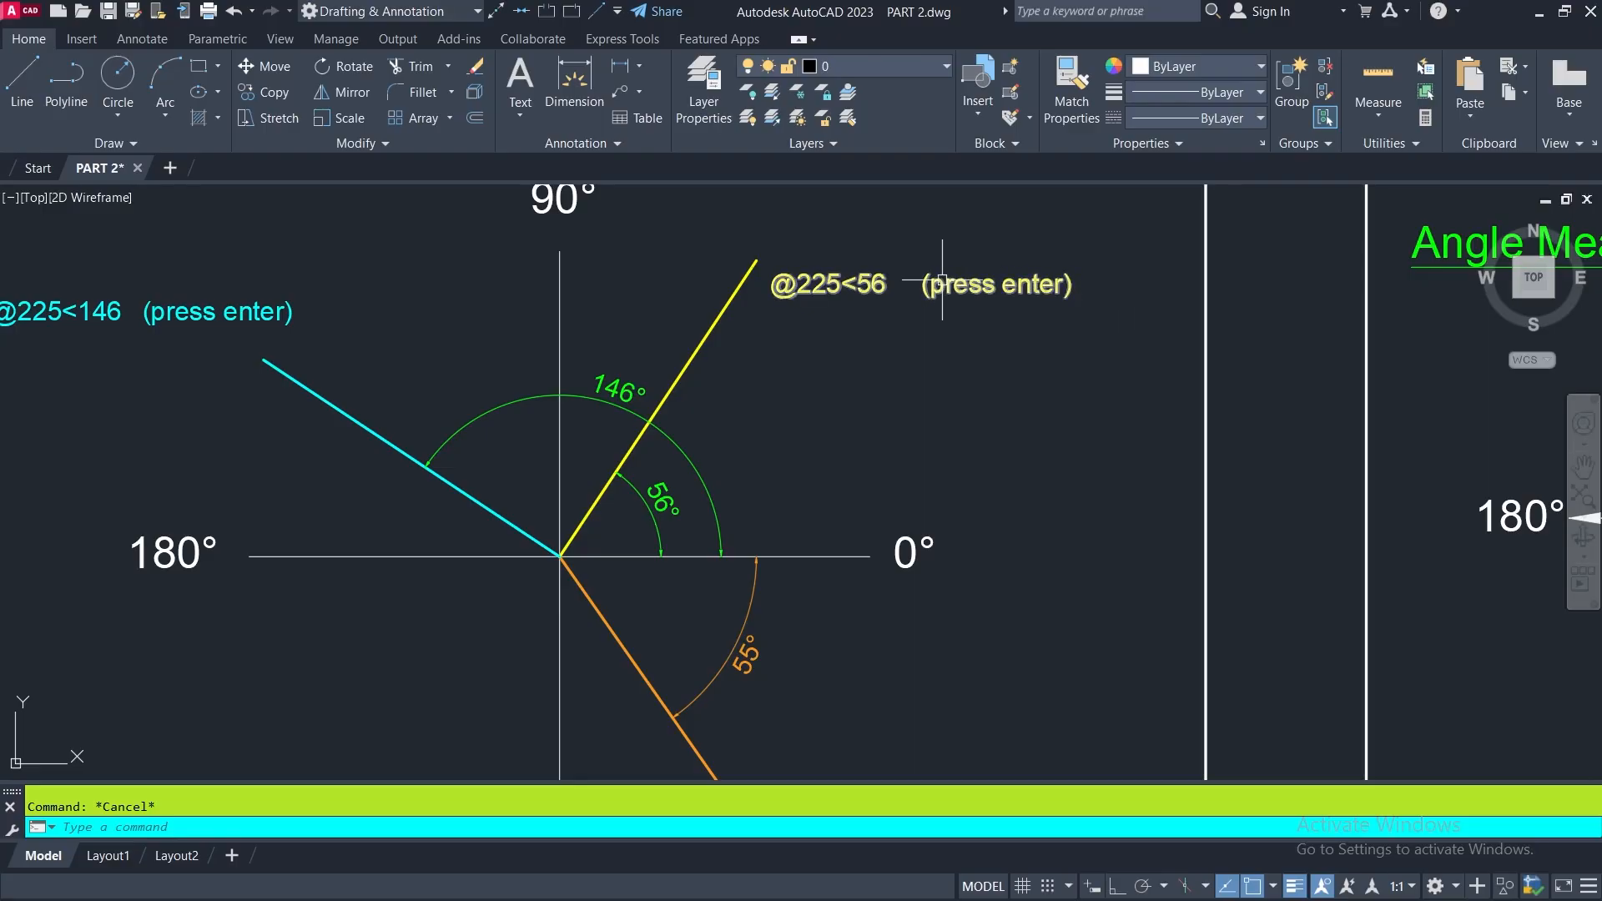
middle_drag(942, 279, 1017, 332)
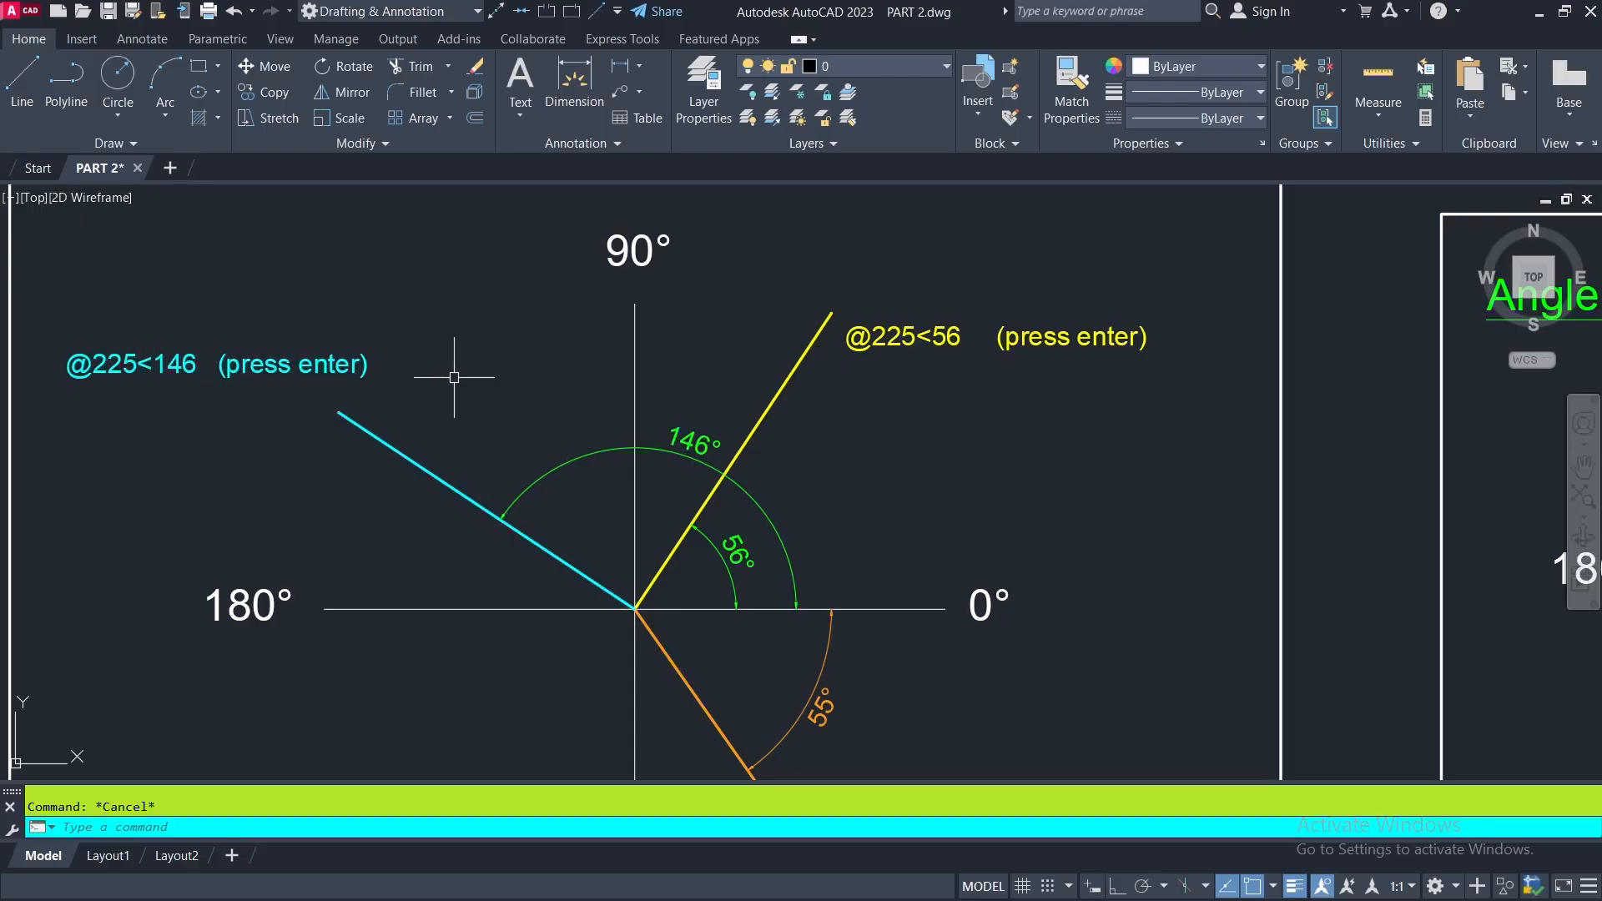
middle_drag(761, 574, 707, 325)
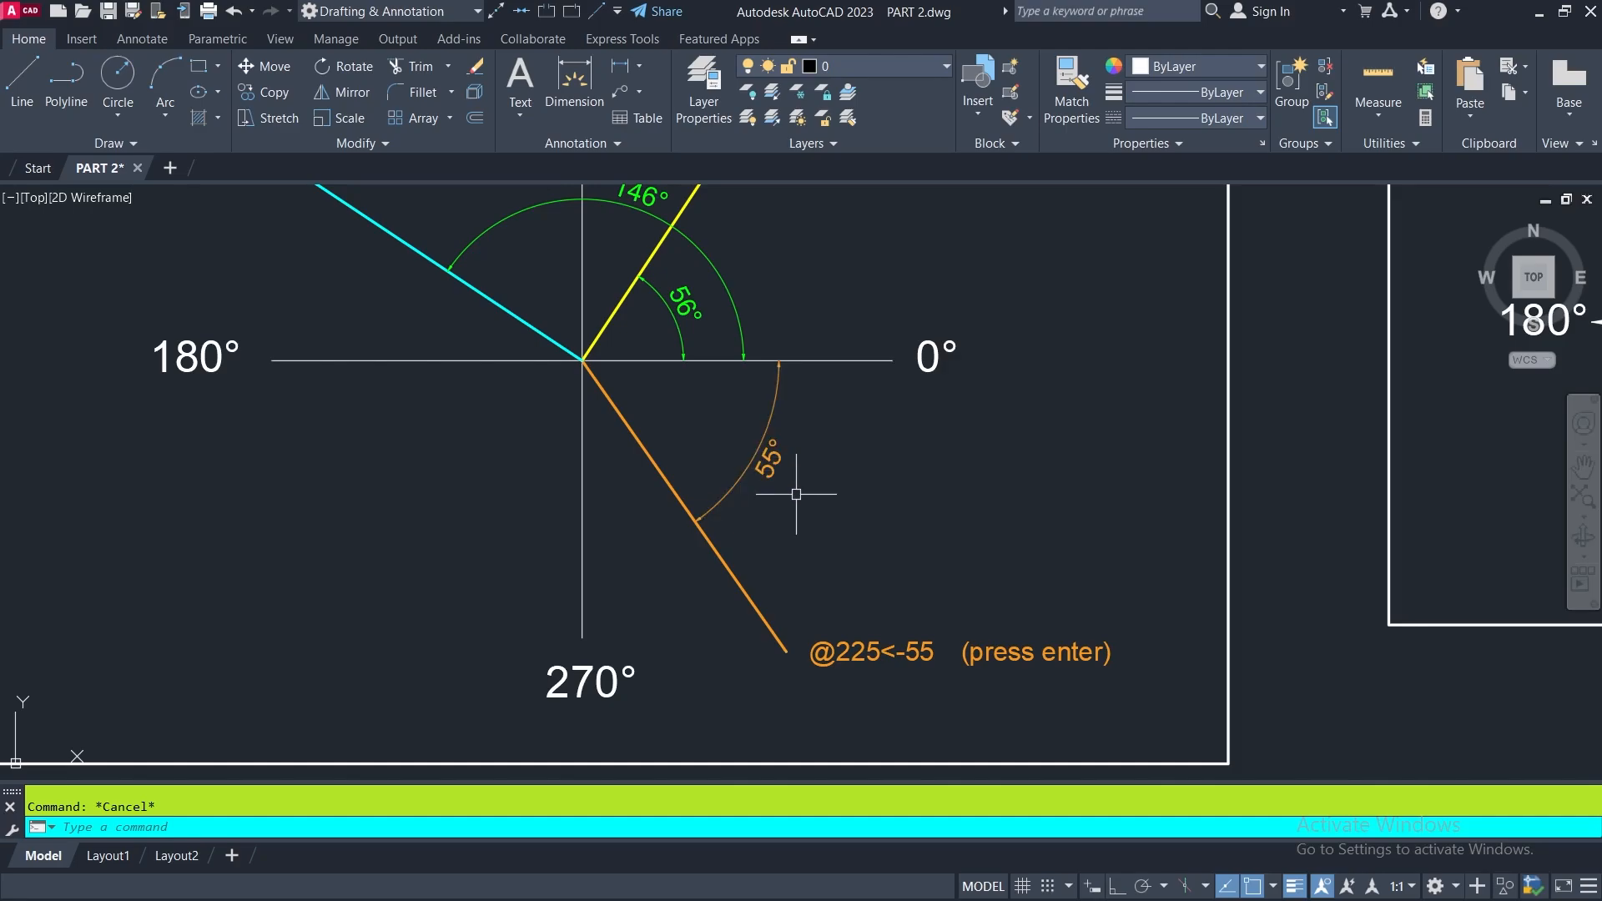
middle_drag(765, 623, 590, 526)
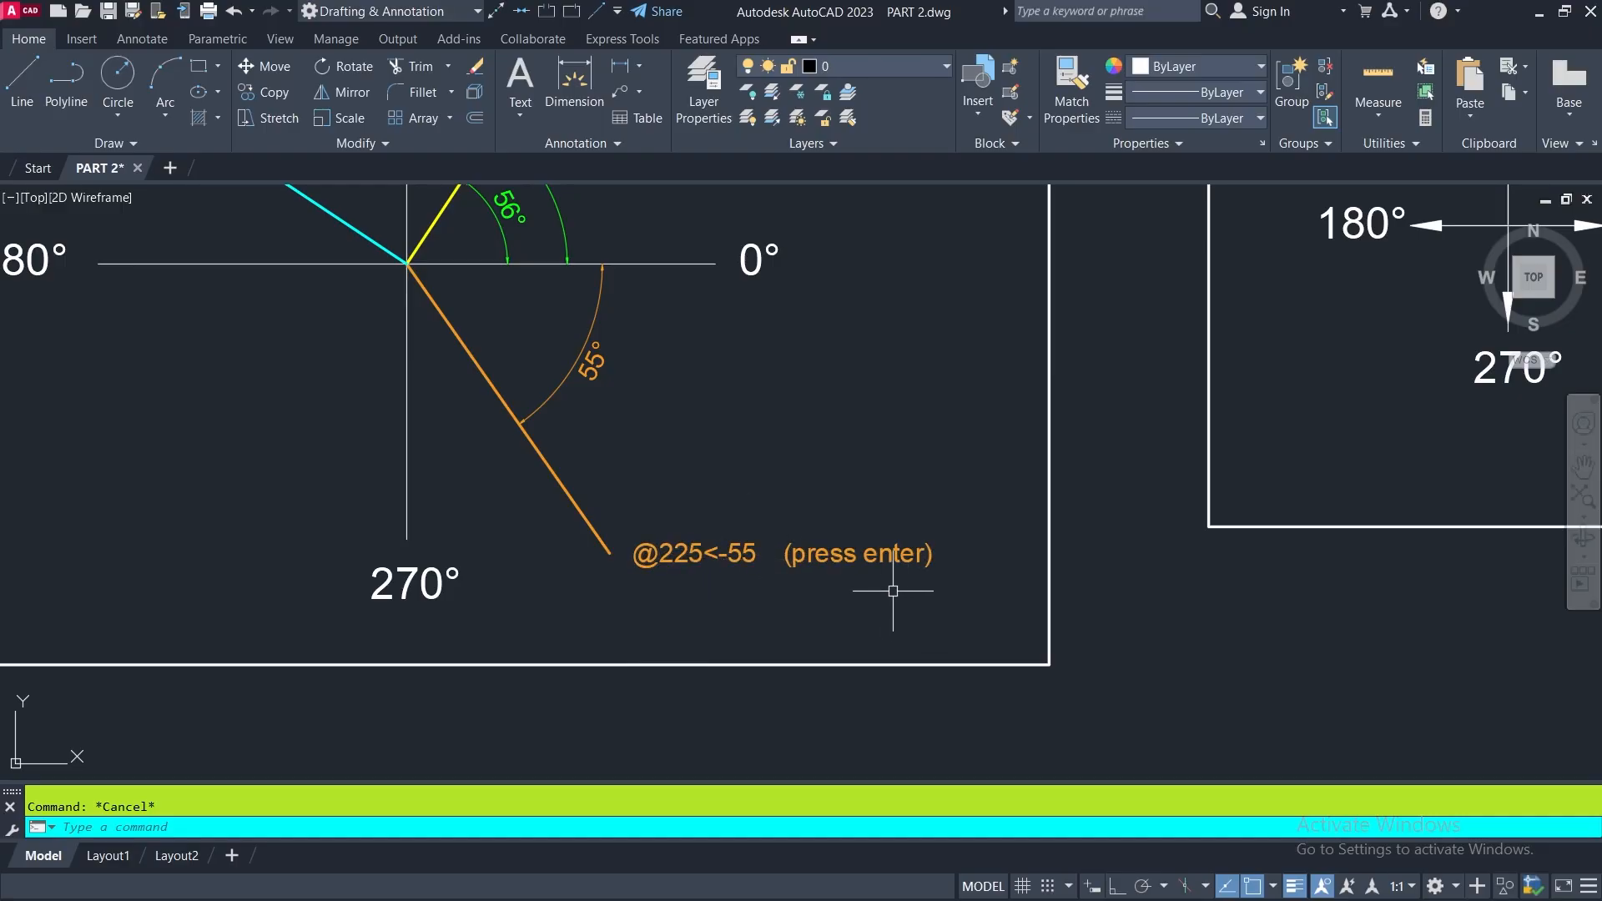
scroll(934, 577, down, 5)
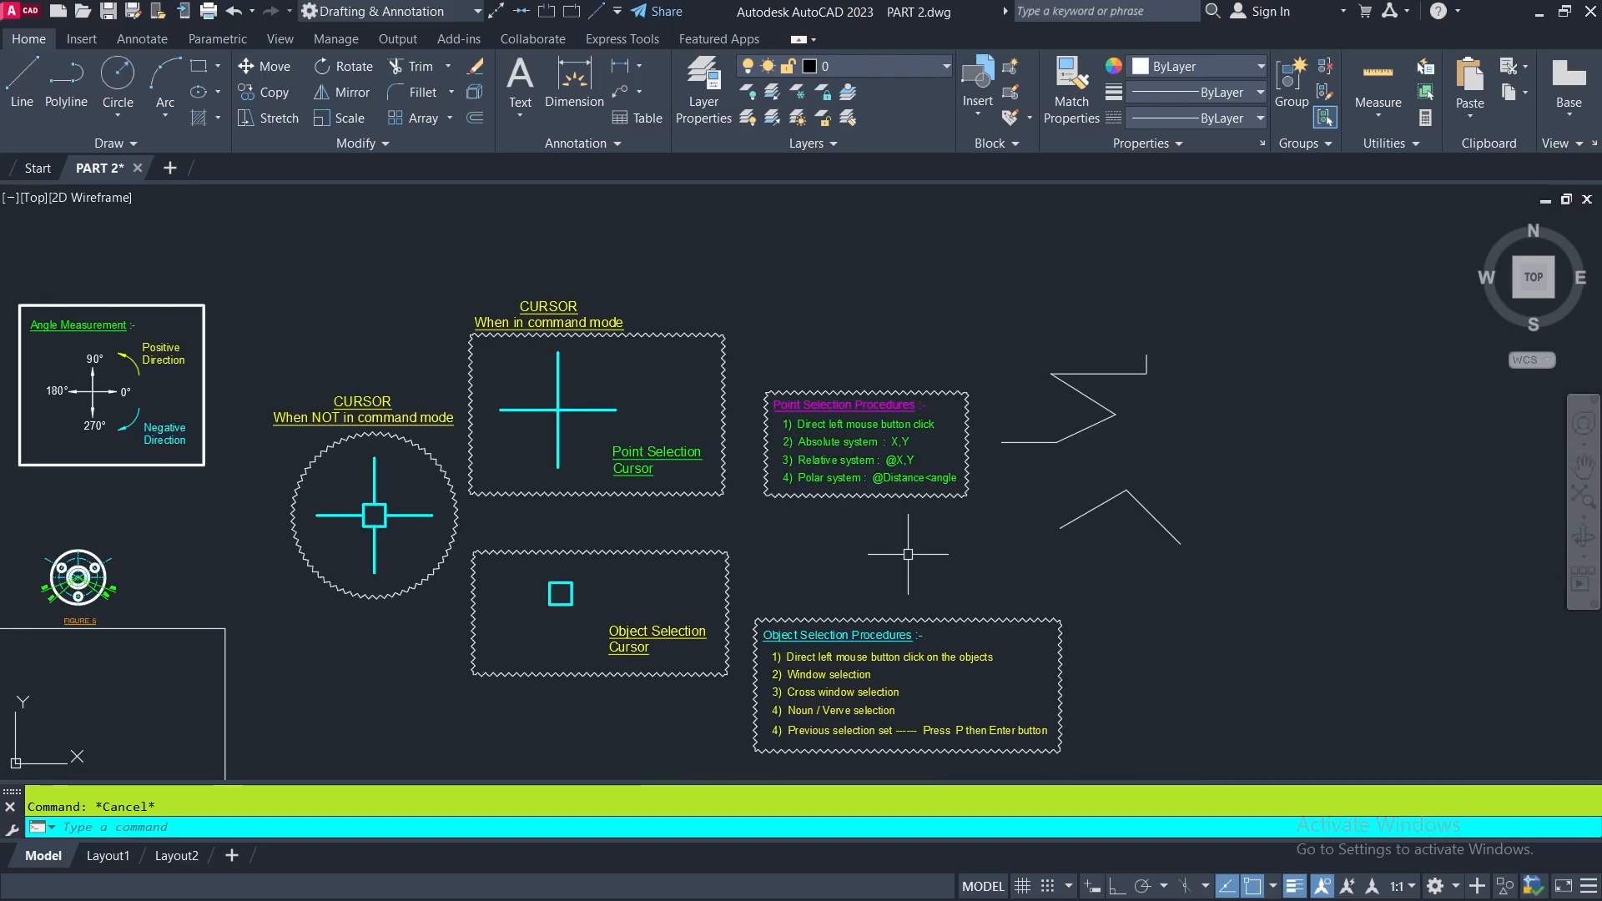
- Examine the Object Selection Cursor box and the Object Selection Procedures notes
scroll(798, 462, up, 4)
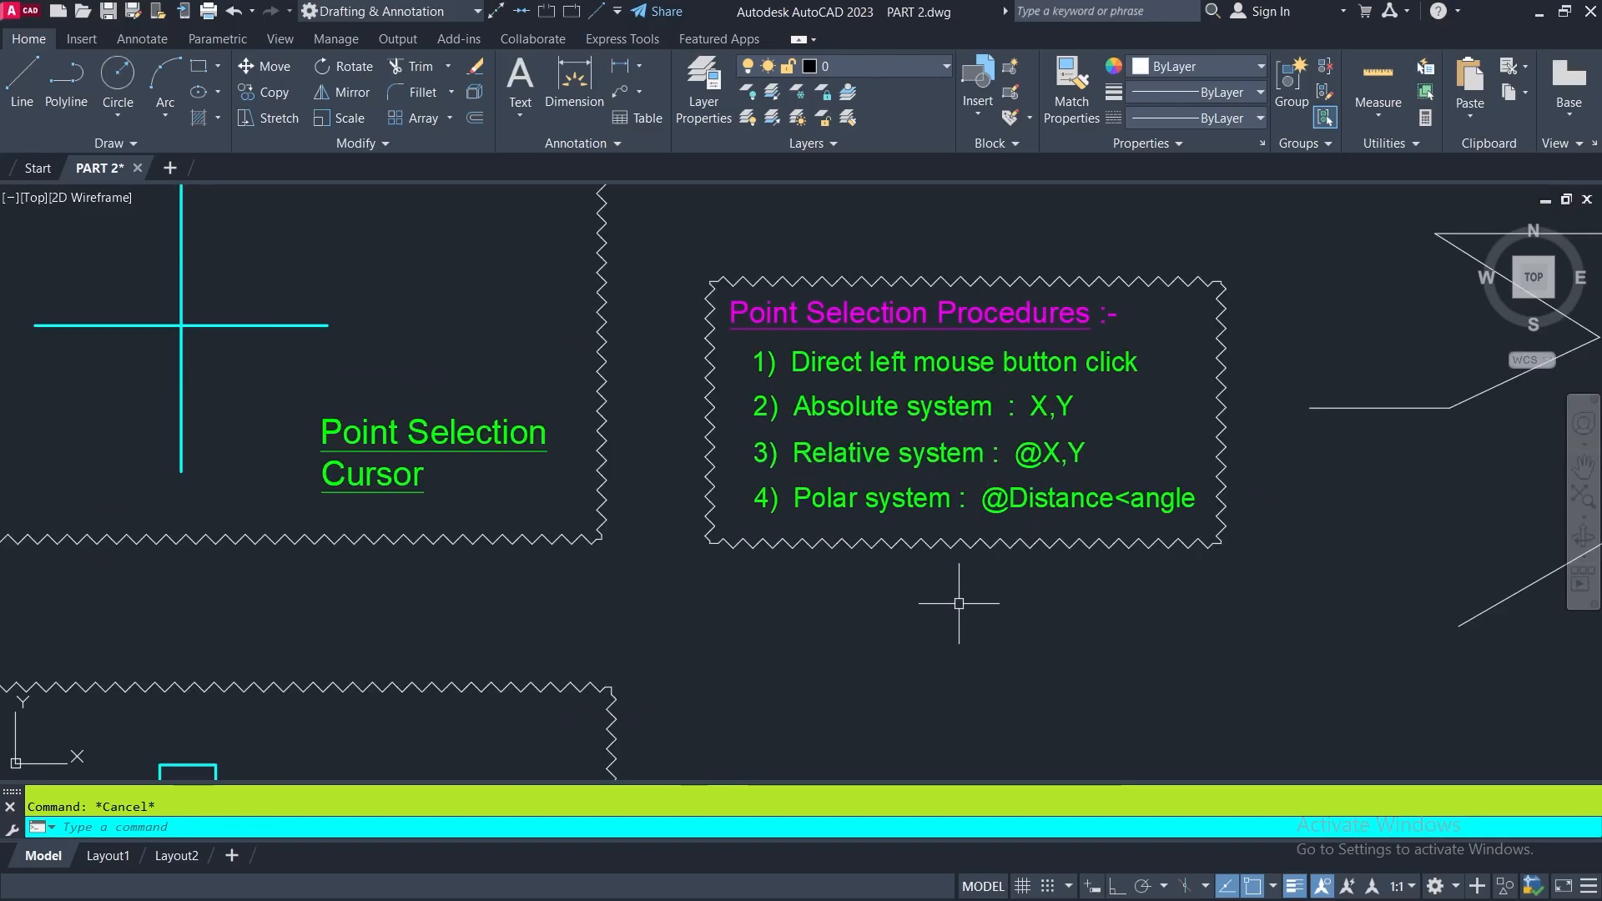
scroll(852, 517, down, 4)
middle_drag(887, 614, 878, 415)
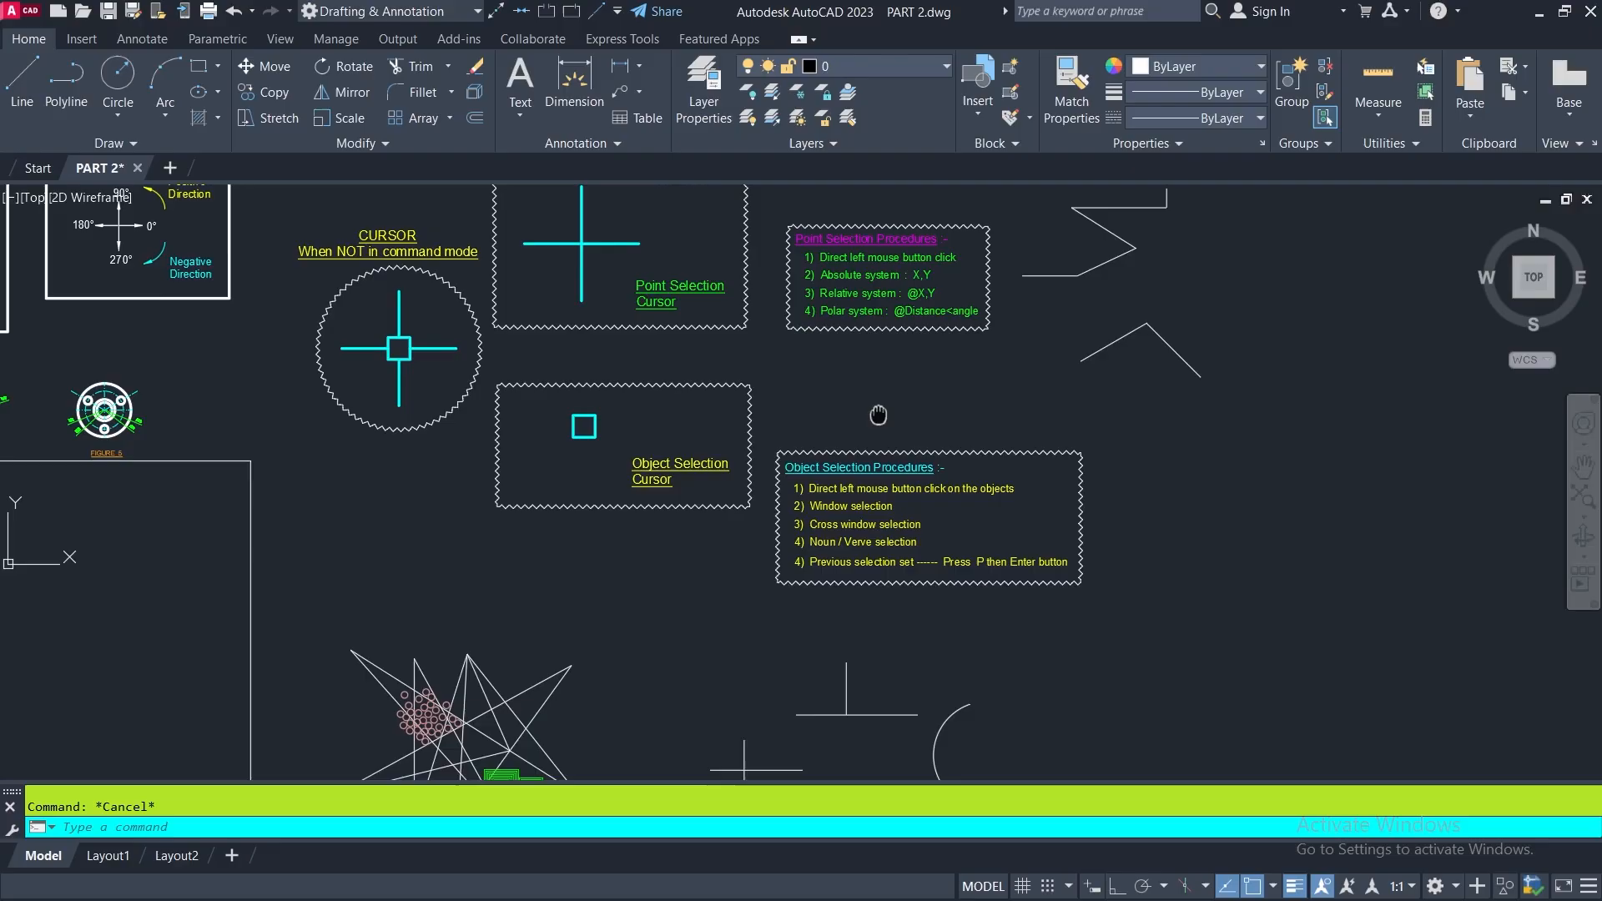
scroll(707, 507, up, 2)
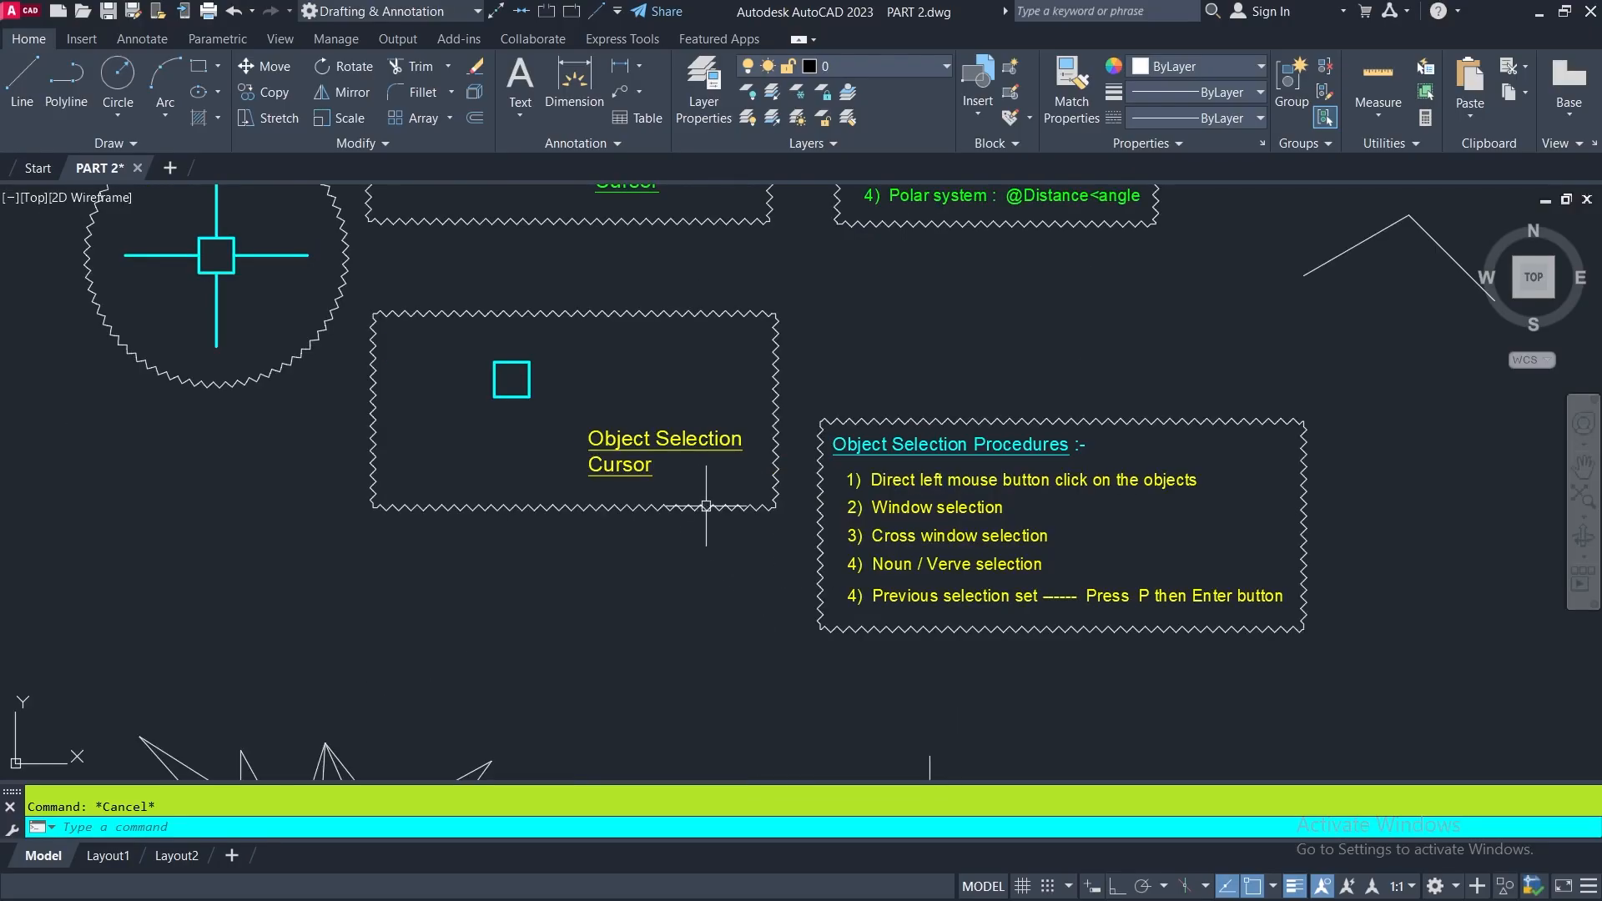
mouse_move(680, 536)
middle_down()
mouse_move(733, 601)
mouse_move(751, 654)
mouse_move(820, 716)
middle_up()
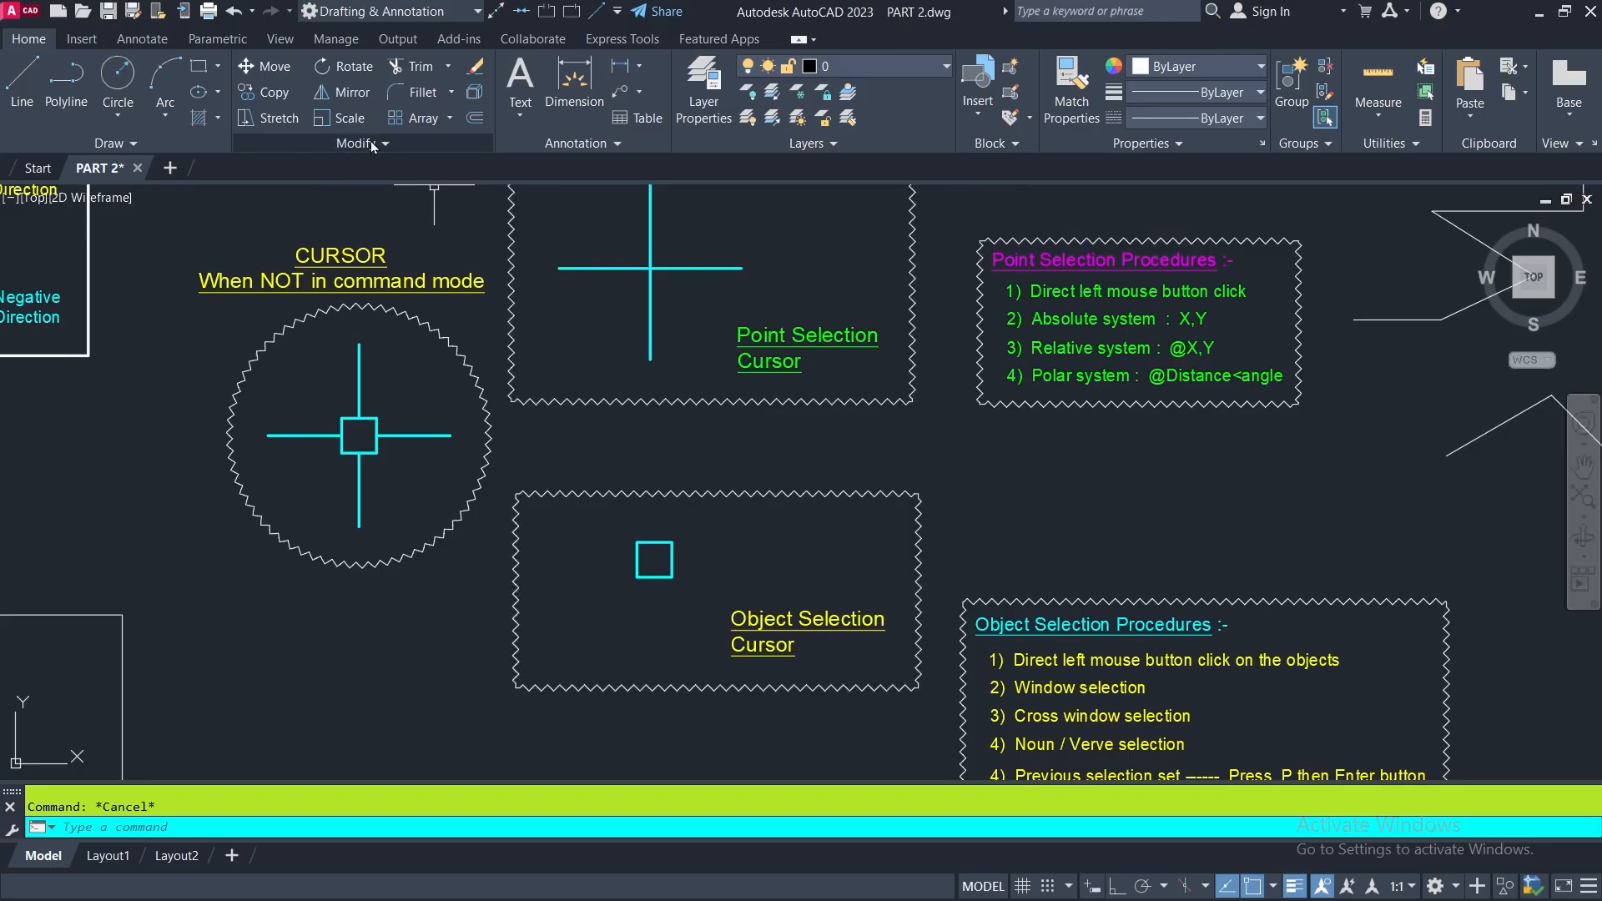
- Erase the five zigzag lines and the two connected polar segments beside the Point Selection Procedures notes by picking each line individually
click(475, 70)
scroll(487, 363, down, 2)
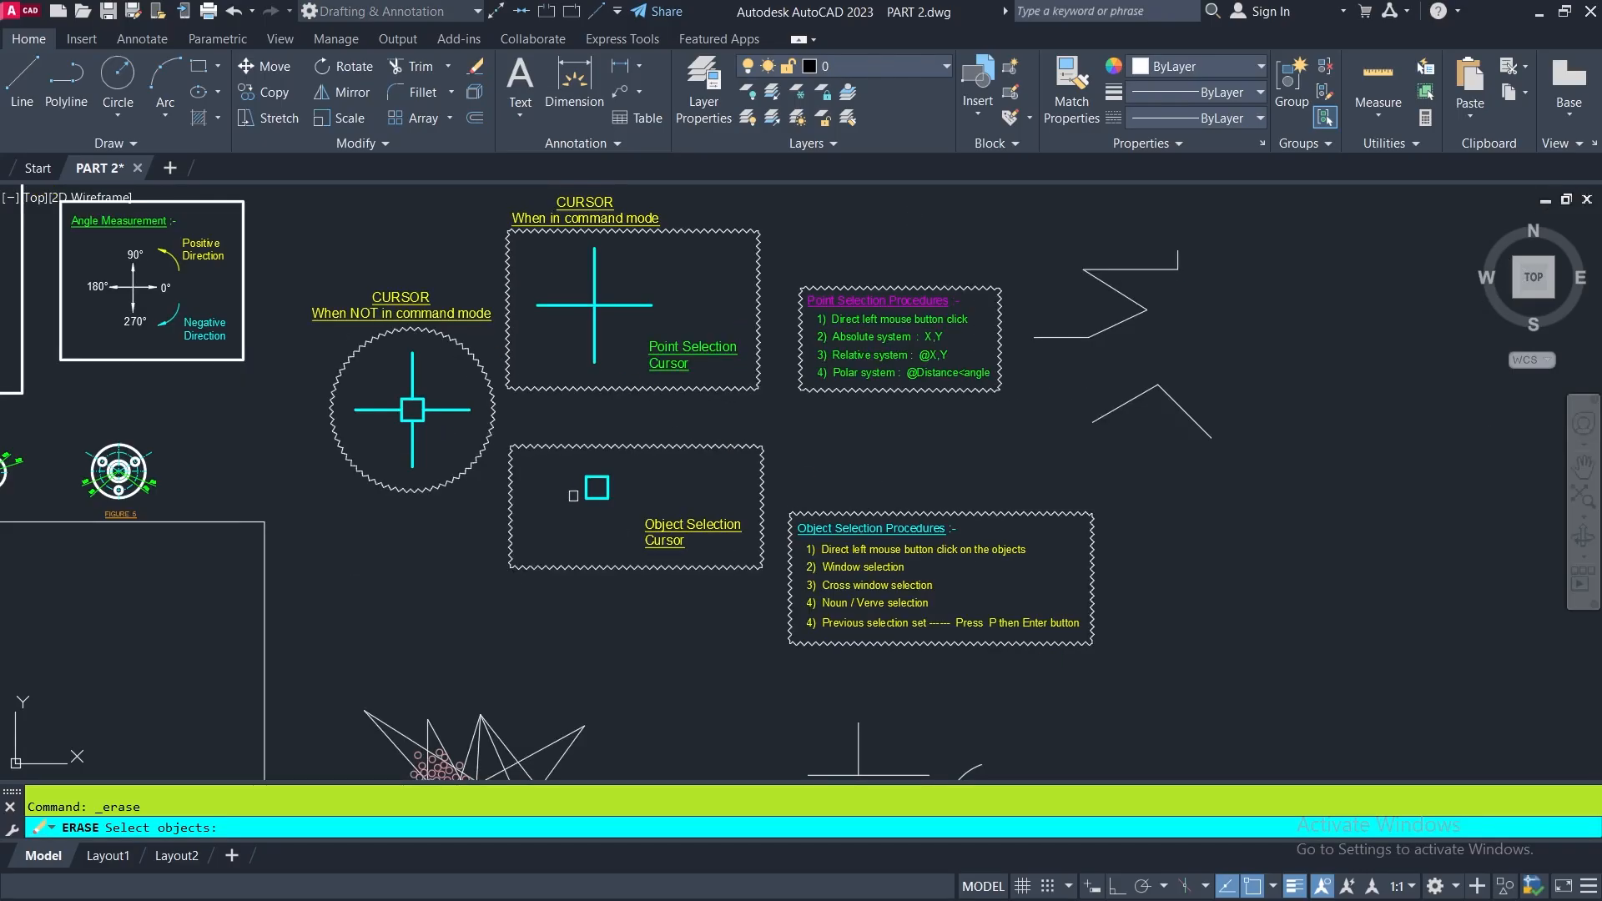
click(644, 571)
mouse_move(923, 705)
middle_down()
mouse_move(645, 707)
mouse_move(616, 754)
middle_up()
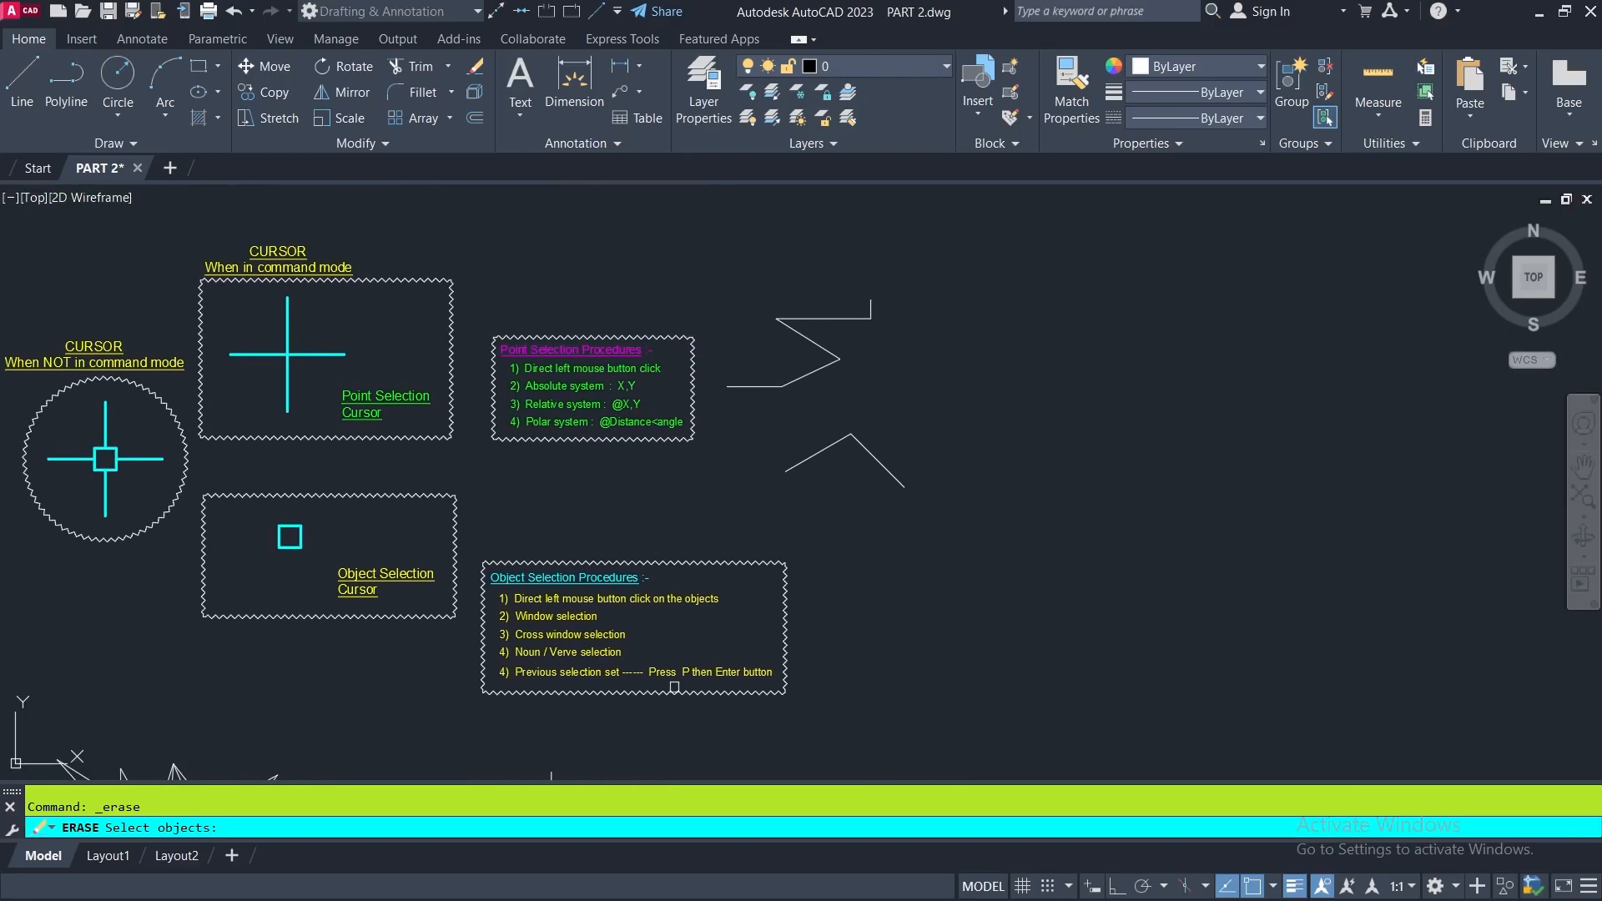
scroll(850, 313, up, 4)
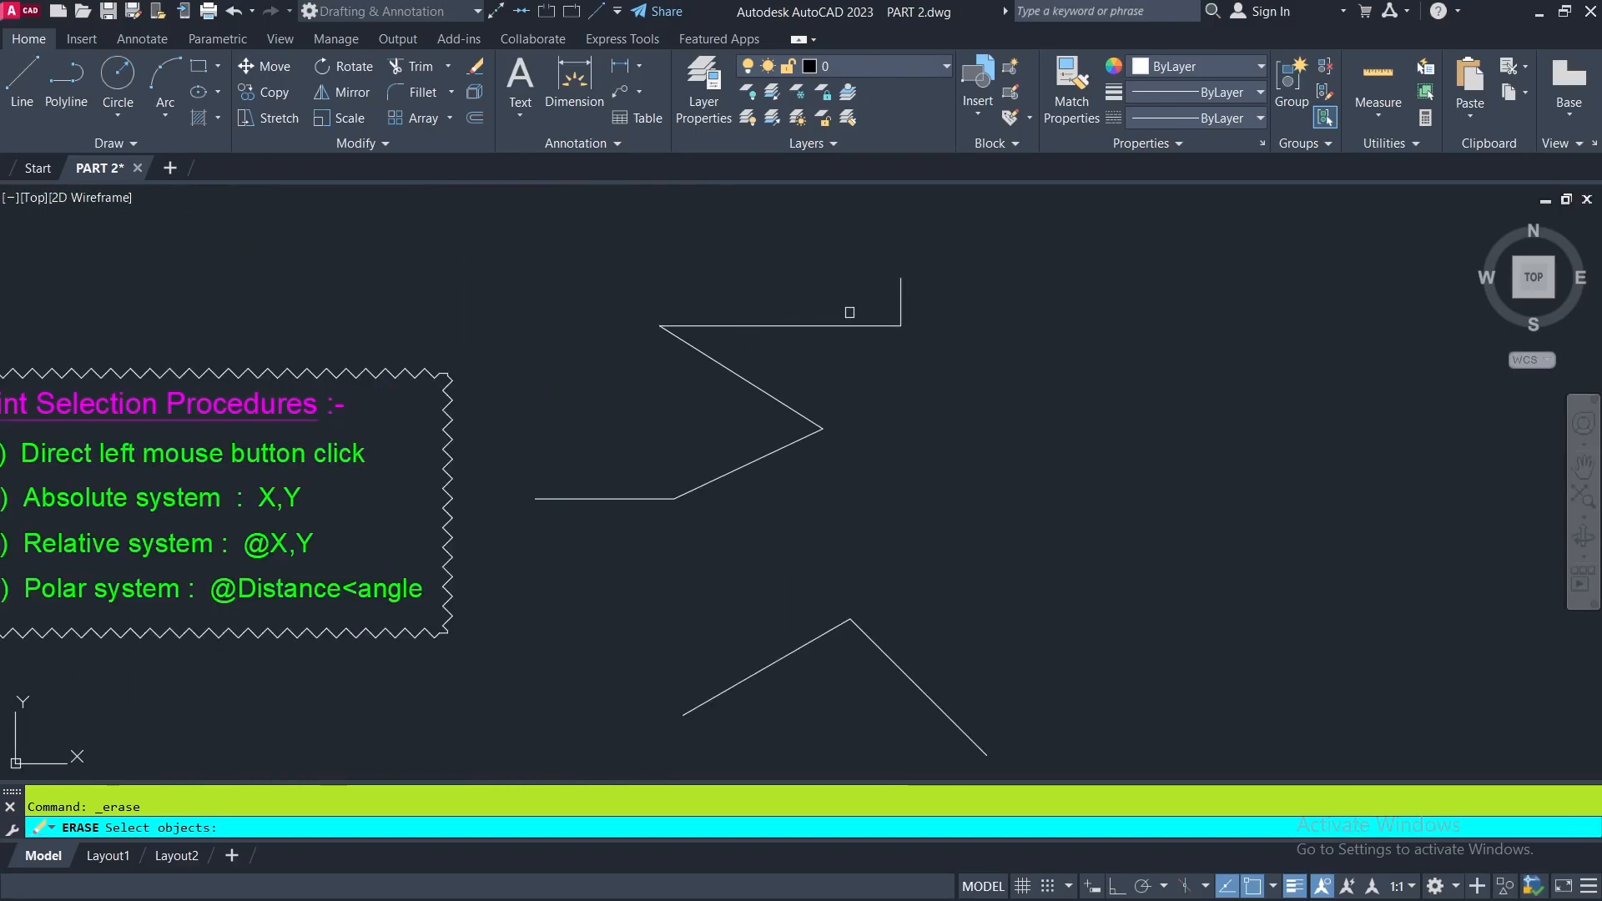
click(902, 295)
click(840, 326)
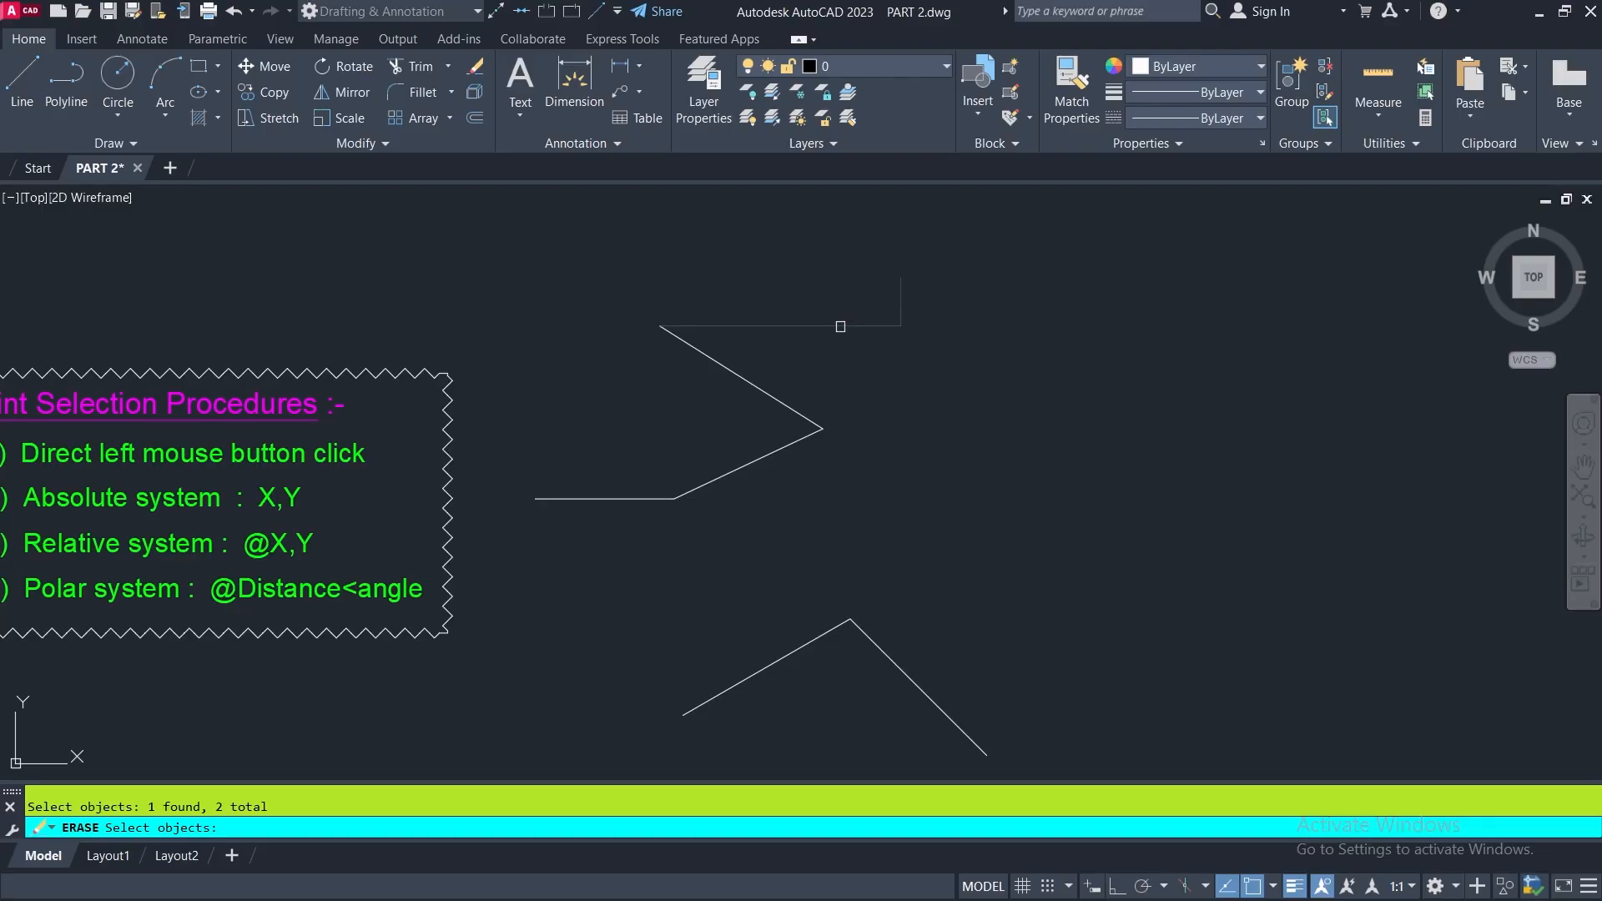
click(758, 385)
click(770, 461)
click(645, 499)
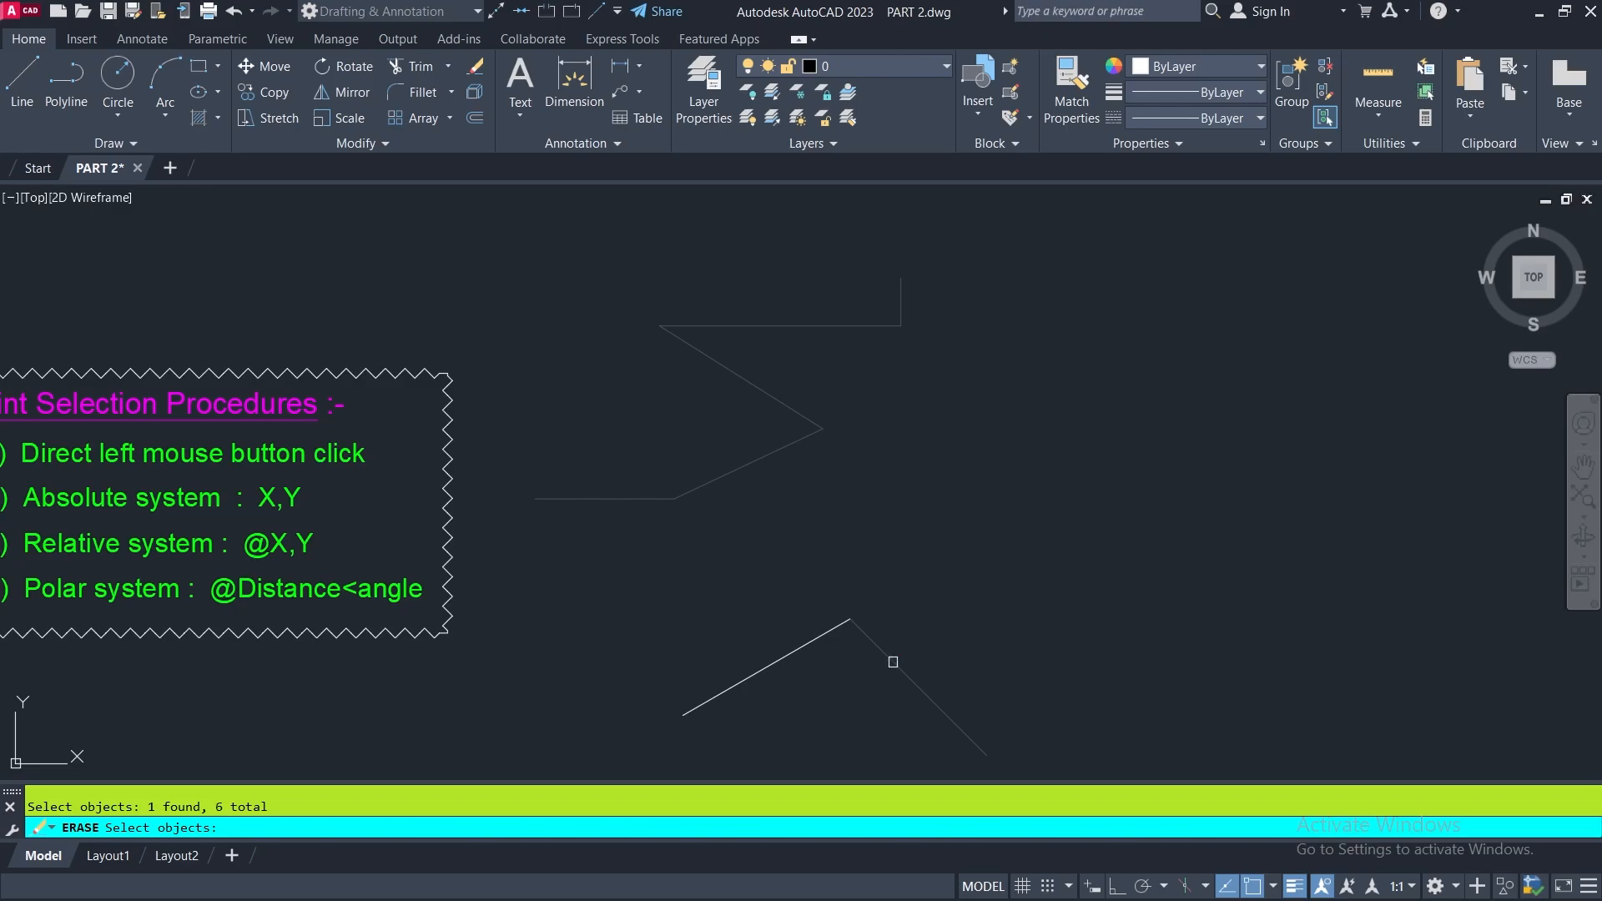
click(774, 664)
key(Return)
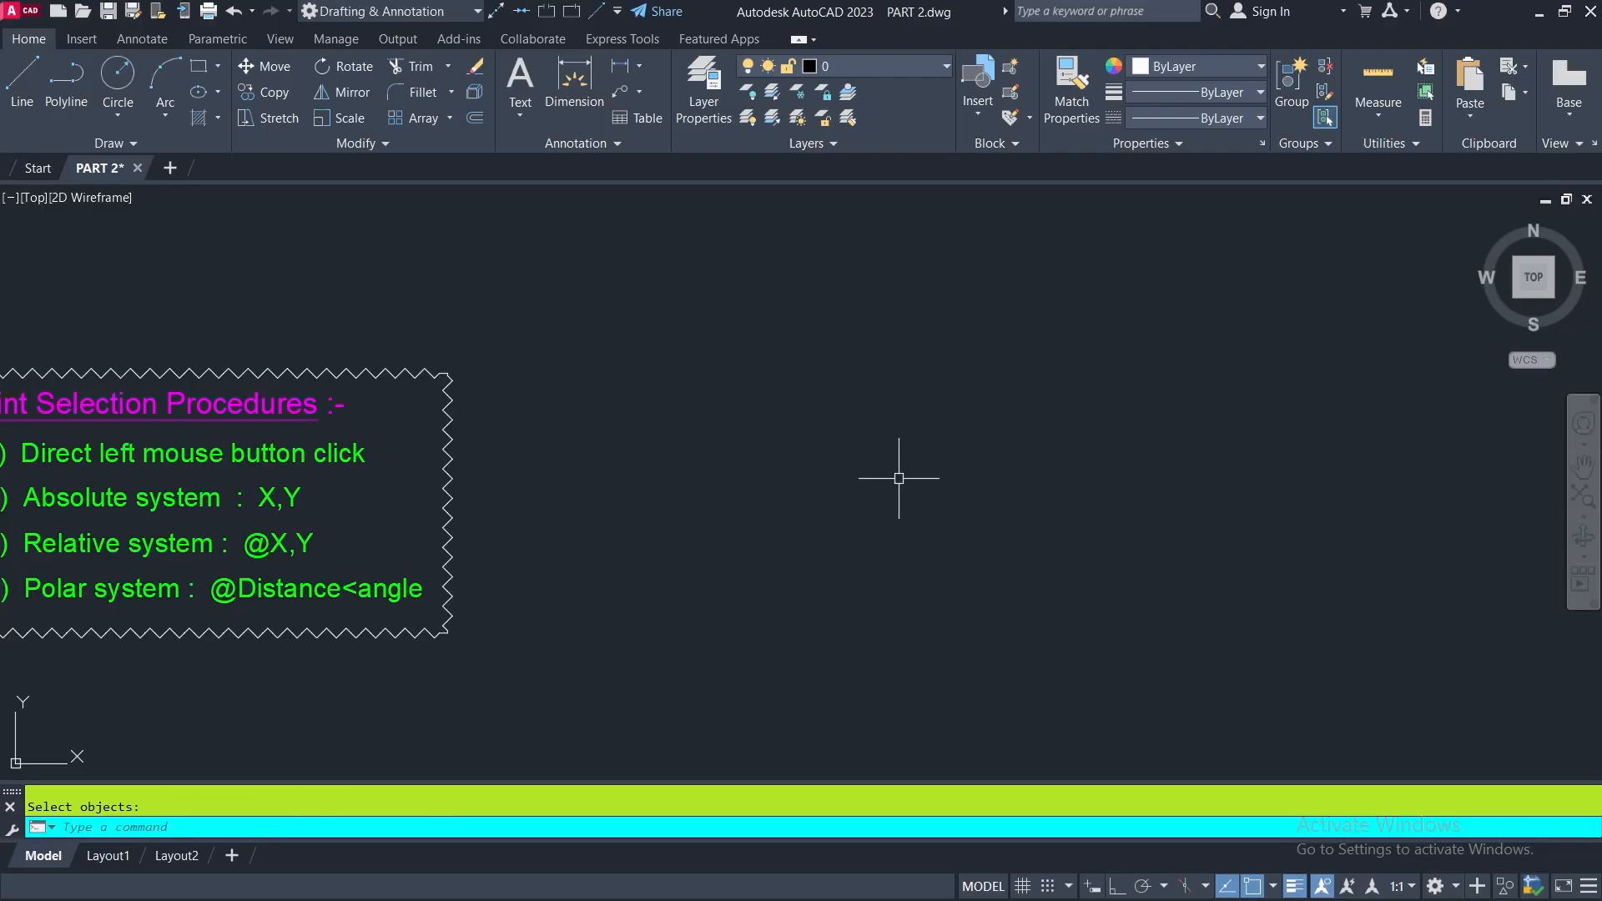
- Start a line in the empty area beside the notes, view the options available during the command, and cancel the line
scroll(857, 498, down, 2)
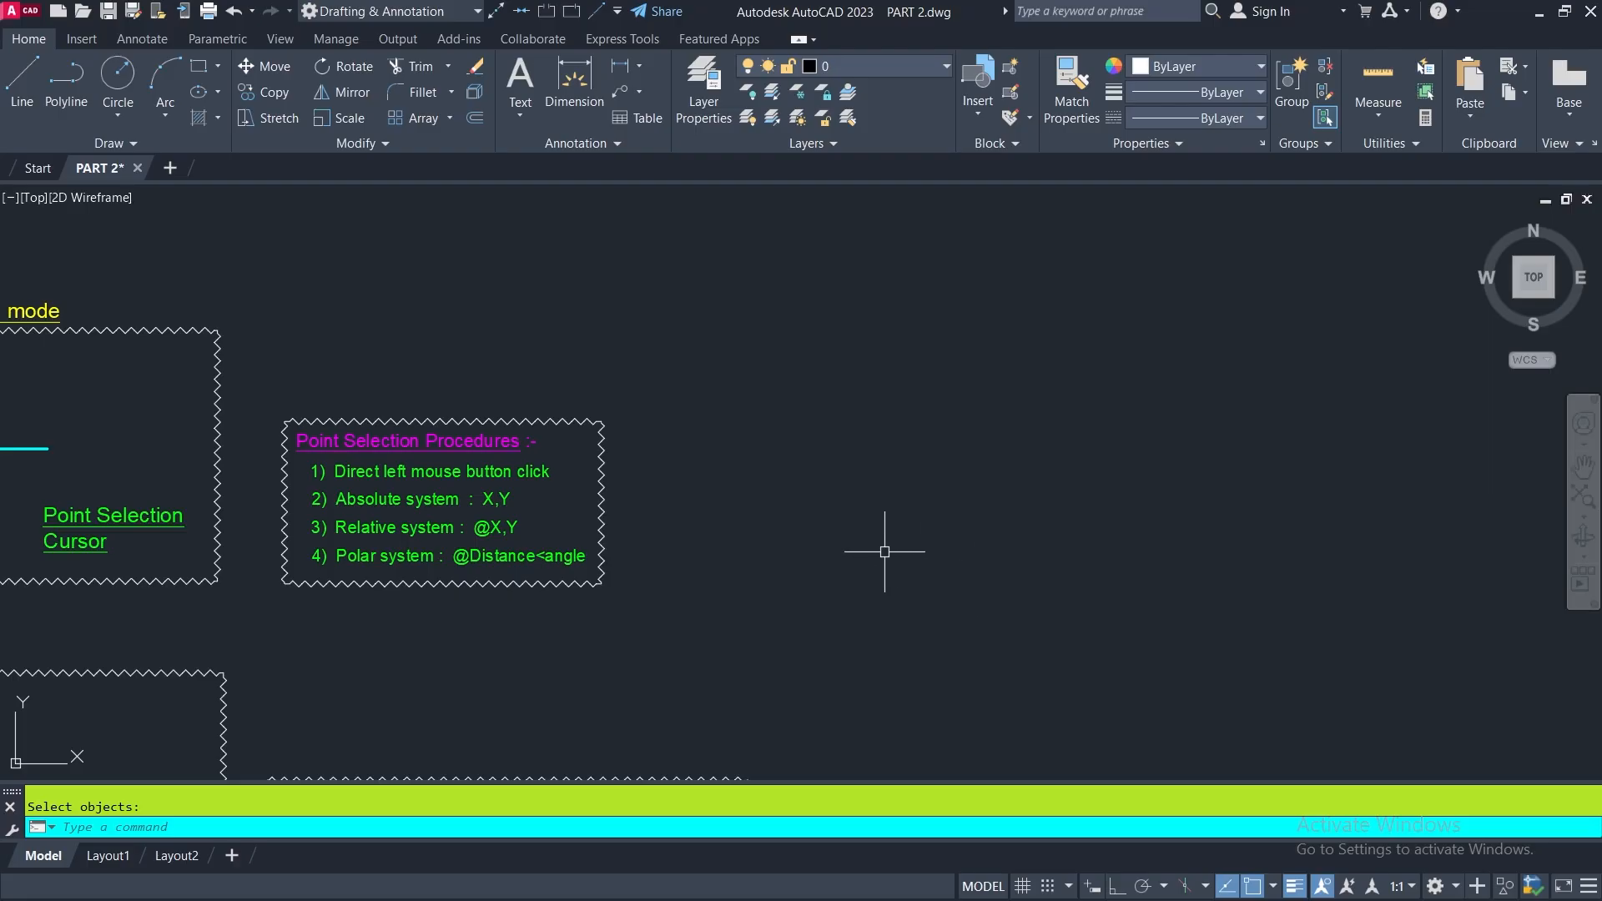
mouse_move(831, 542)
middle_down()
mouse_move(875, 471)
mouse_move(1008, 350)
middle_up()
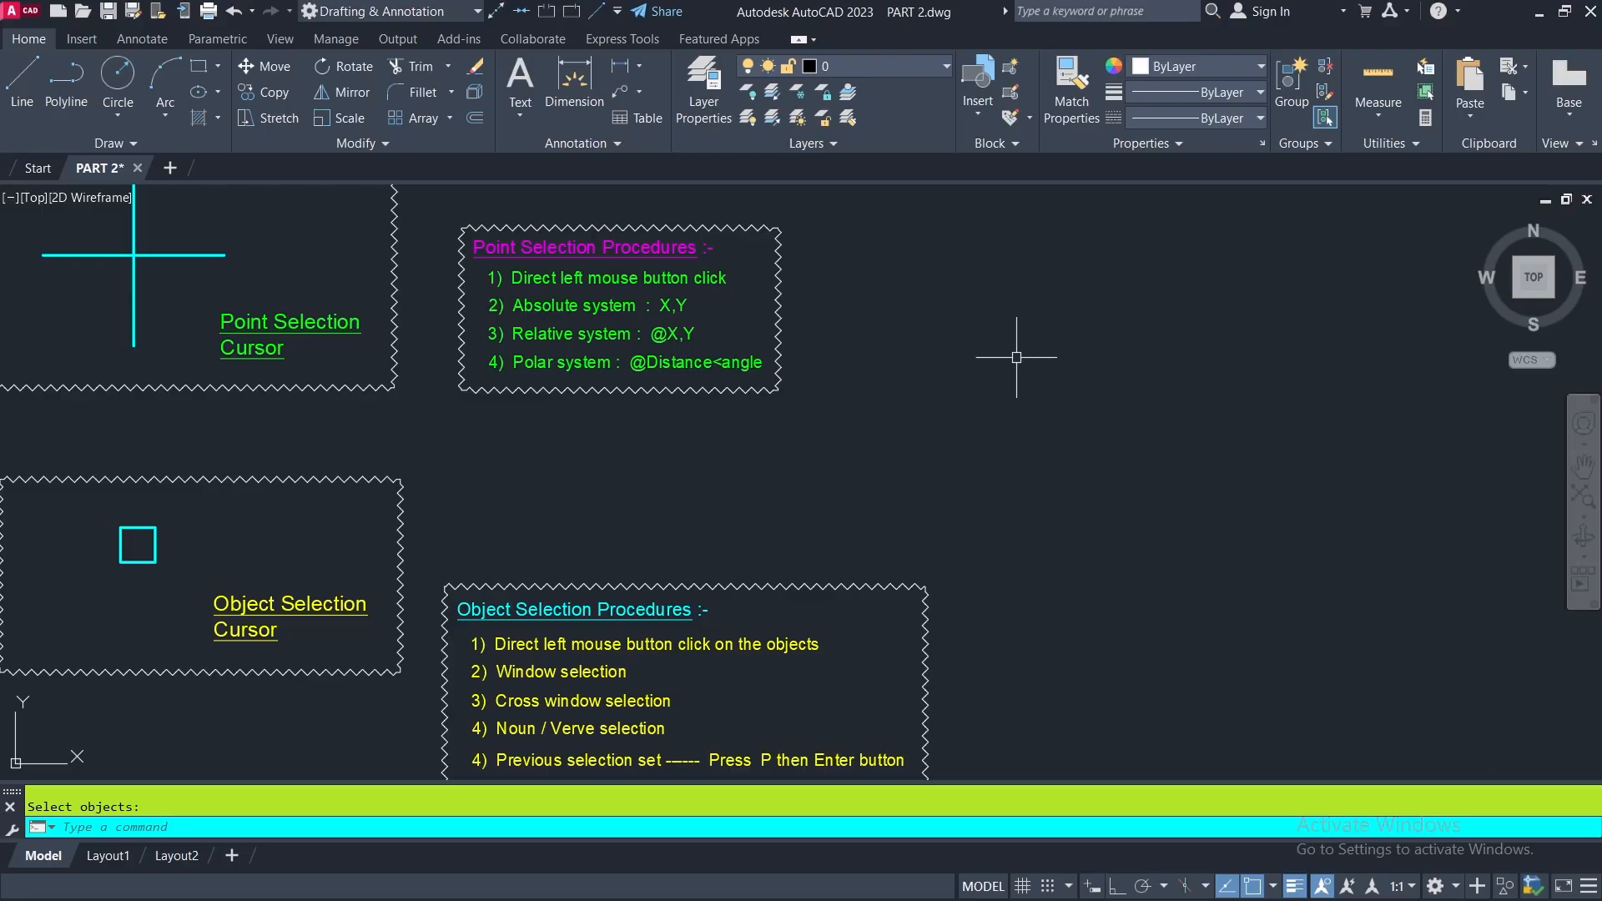
middle_drag(919, 495, 900, 423)
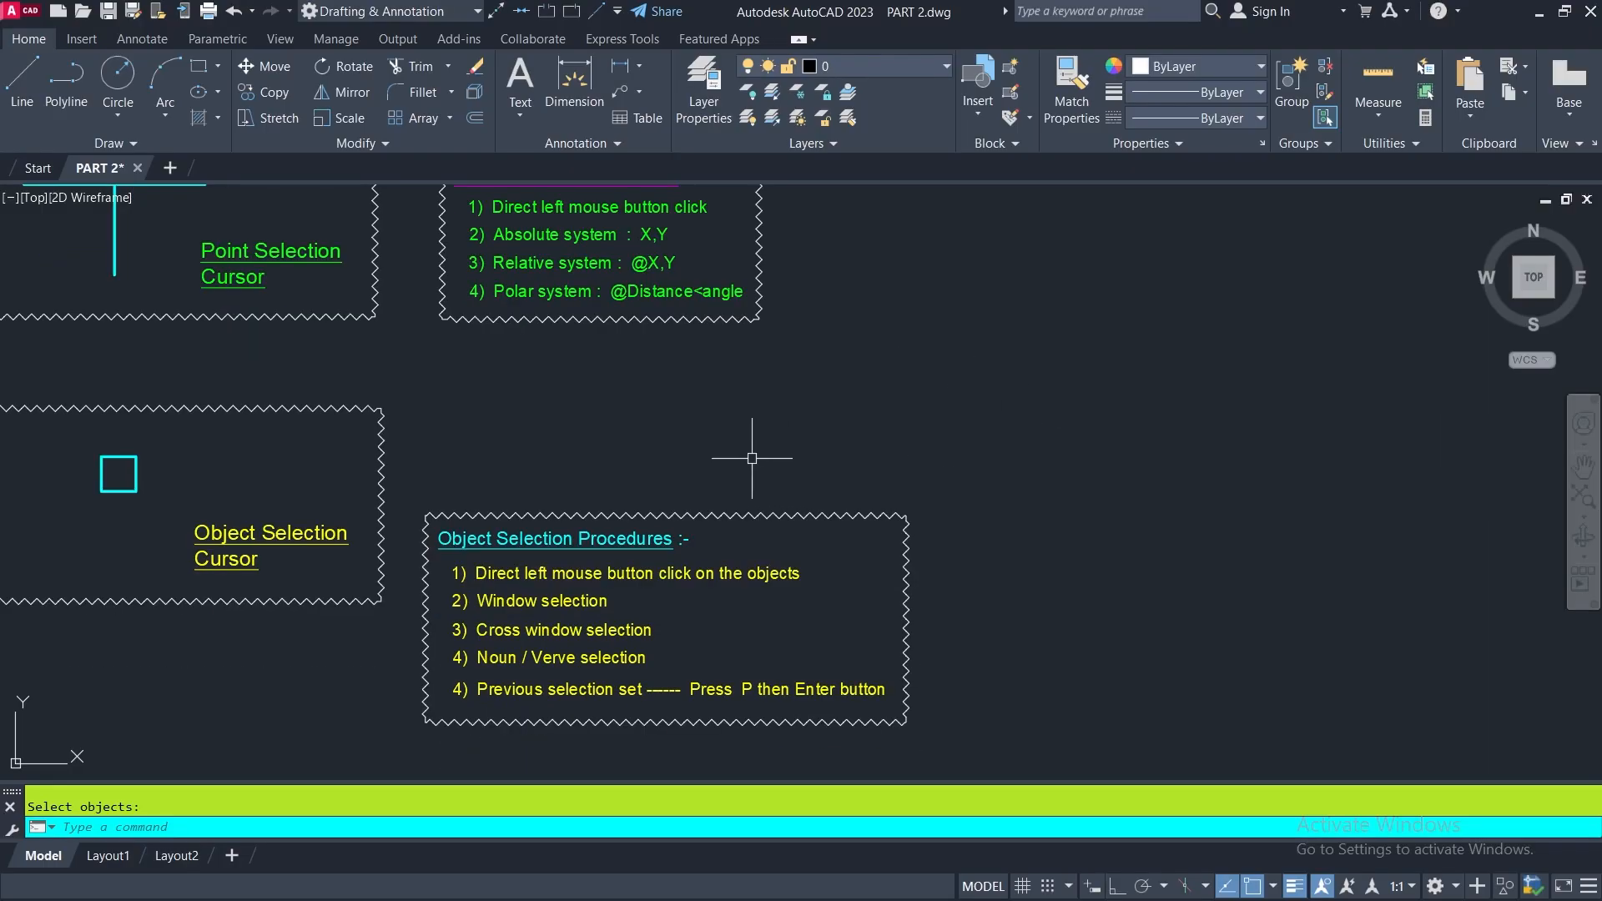
click(21, 73)
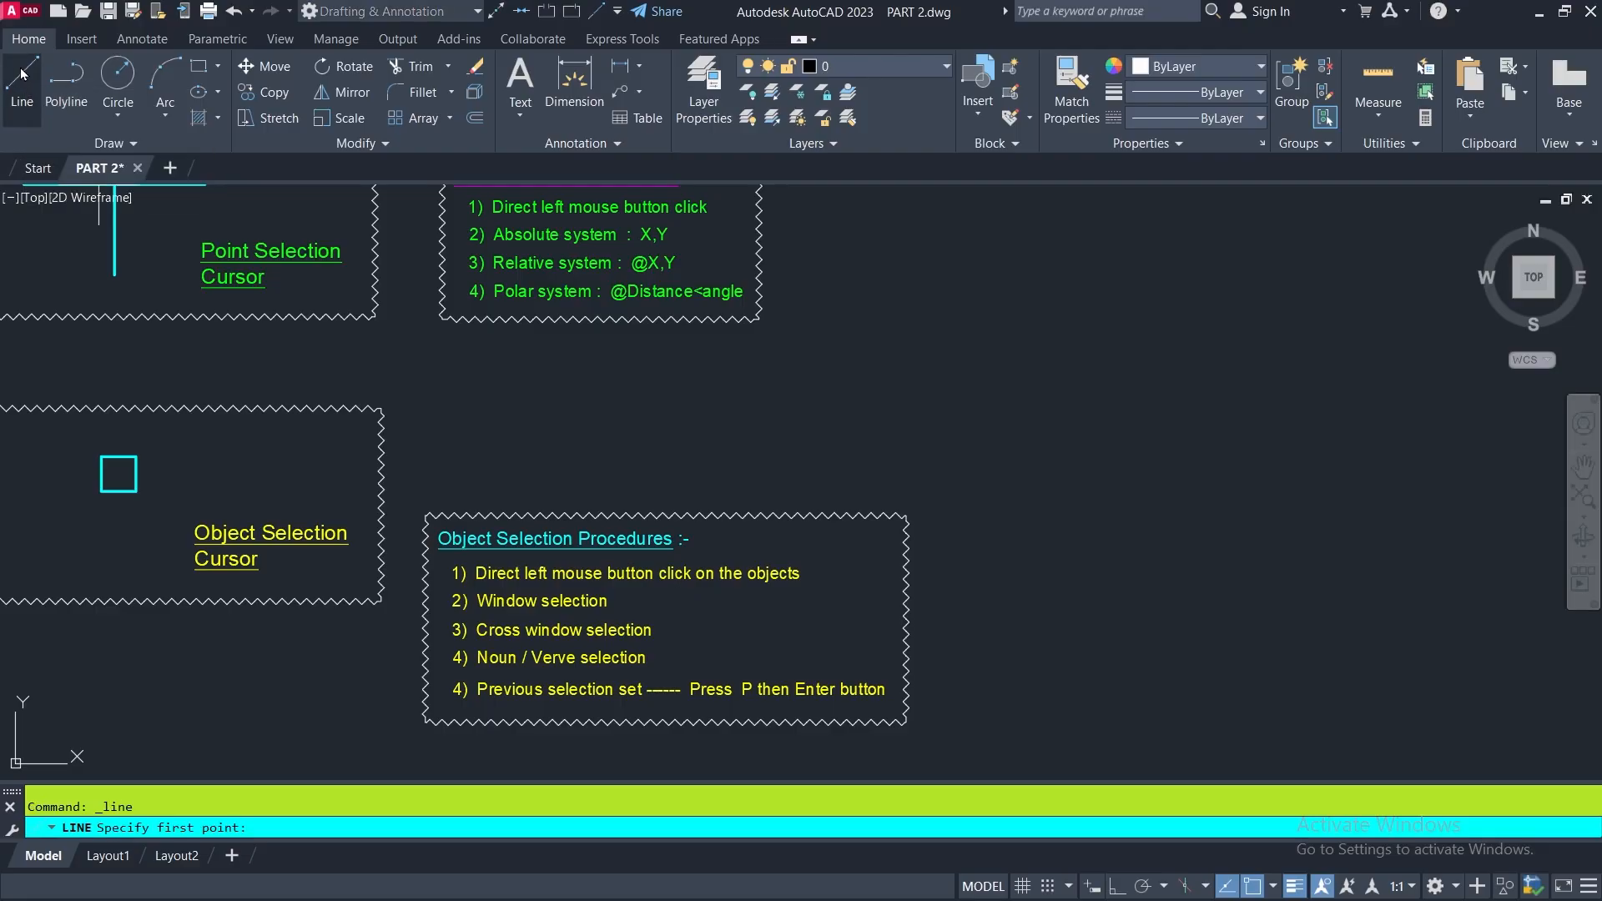
click(955, 348)
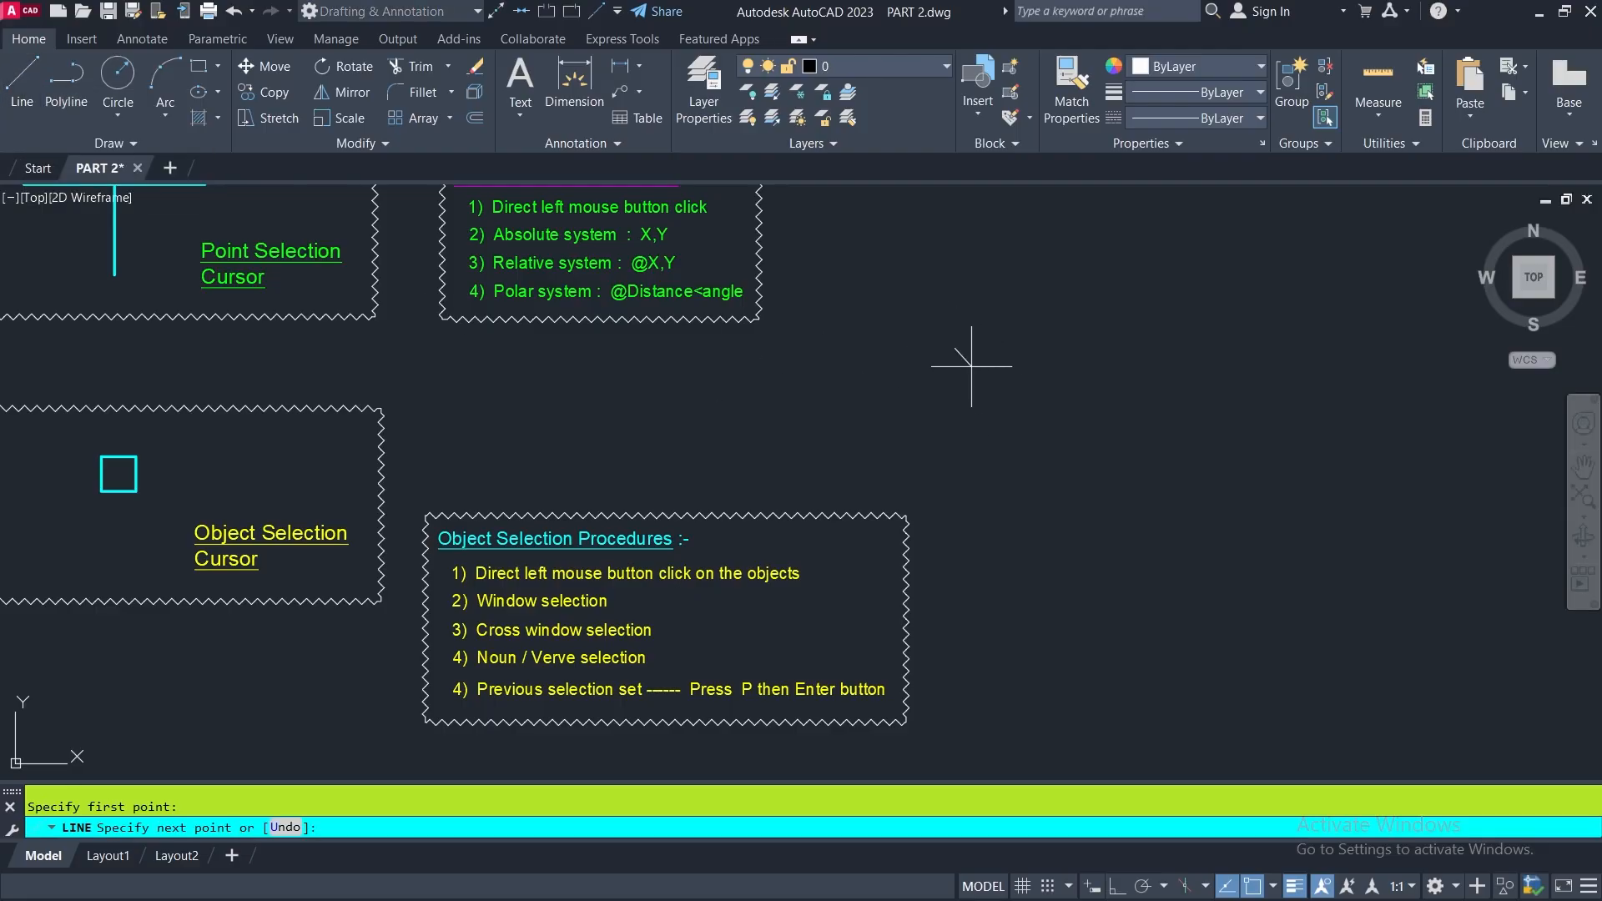
right_click(1074, 403)
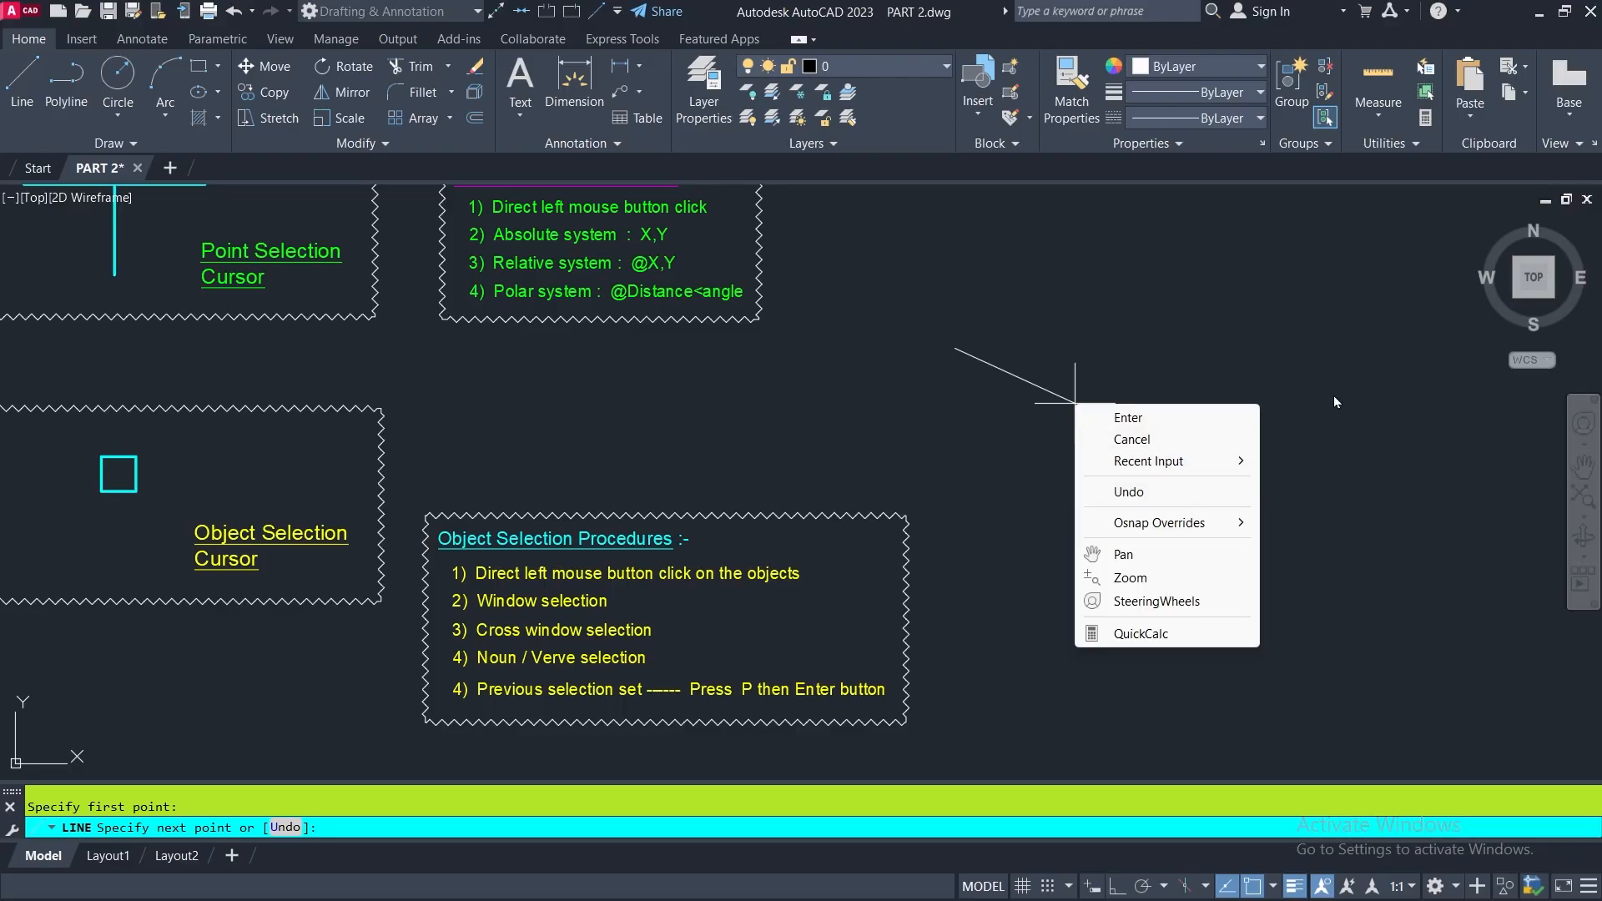
click(1346, 377)
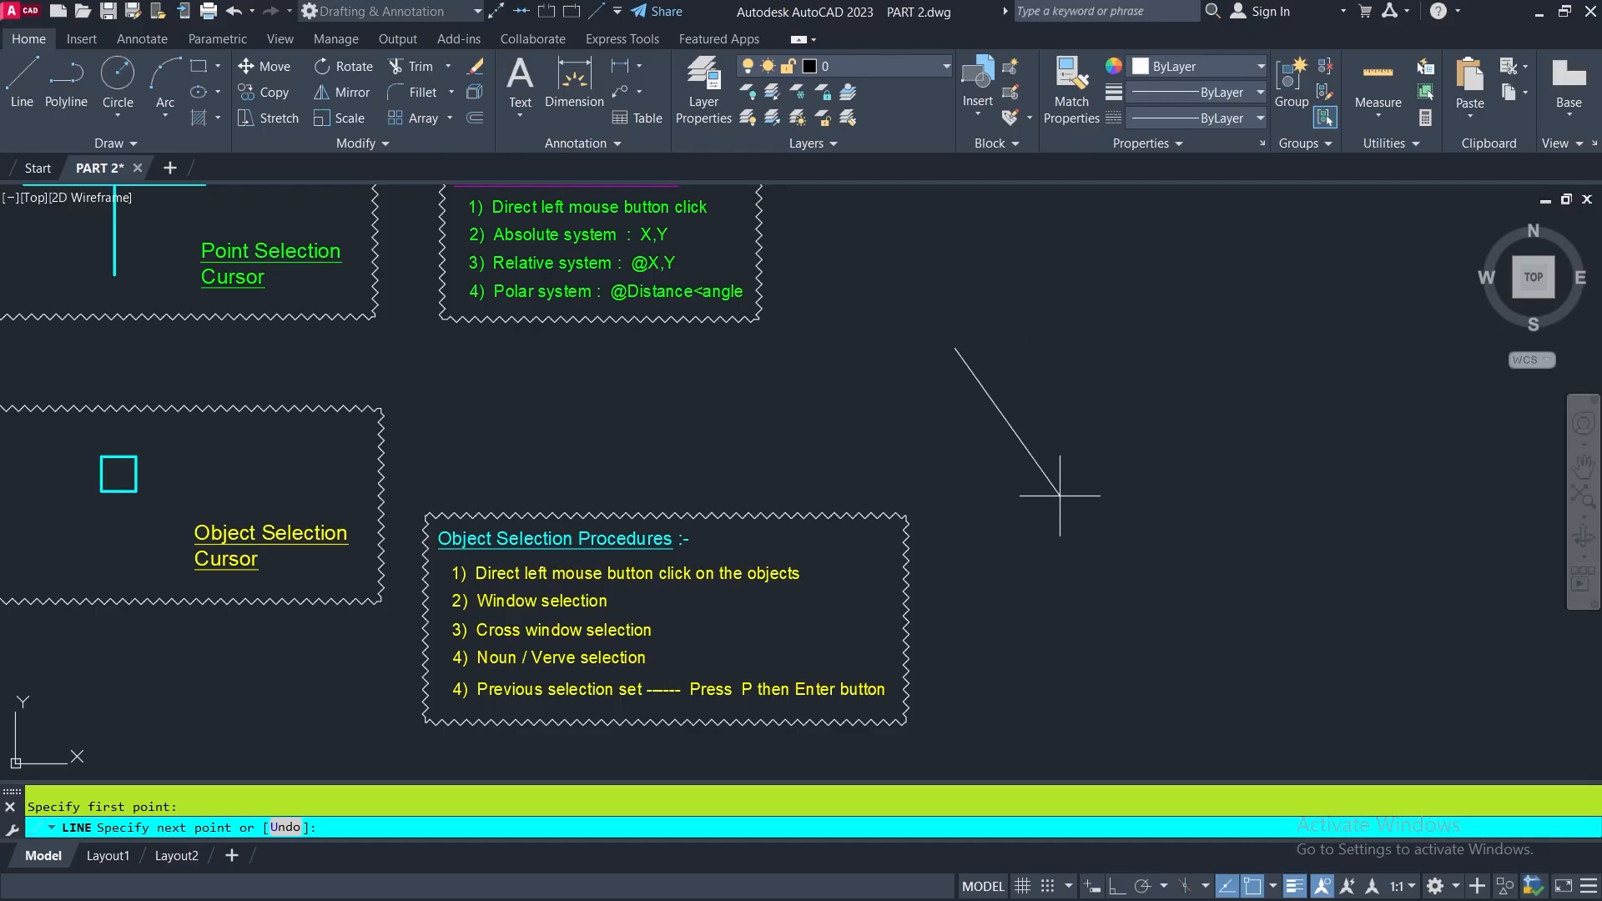
key(Escape)
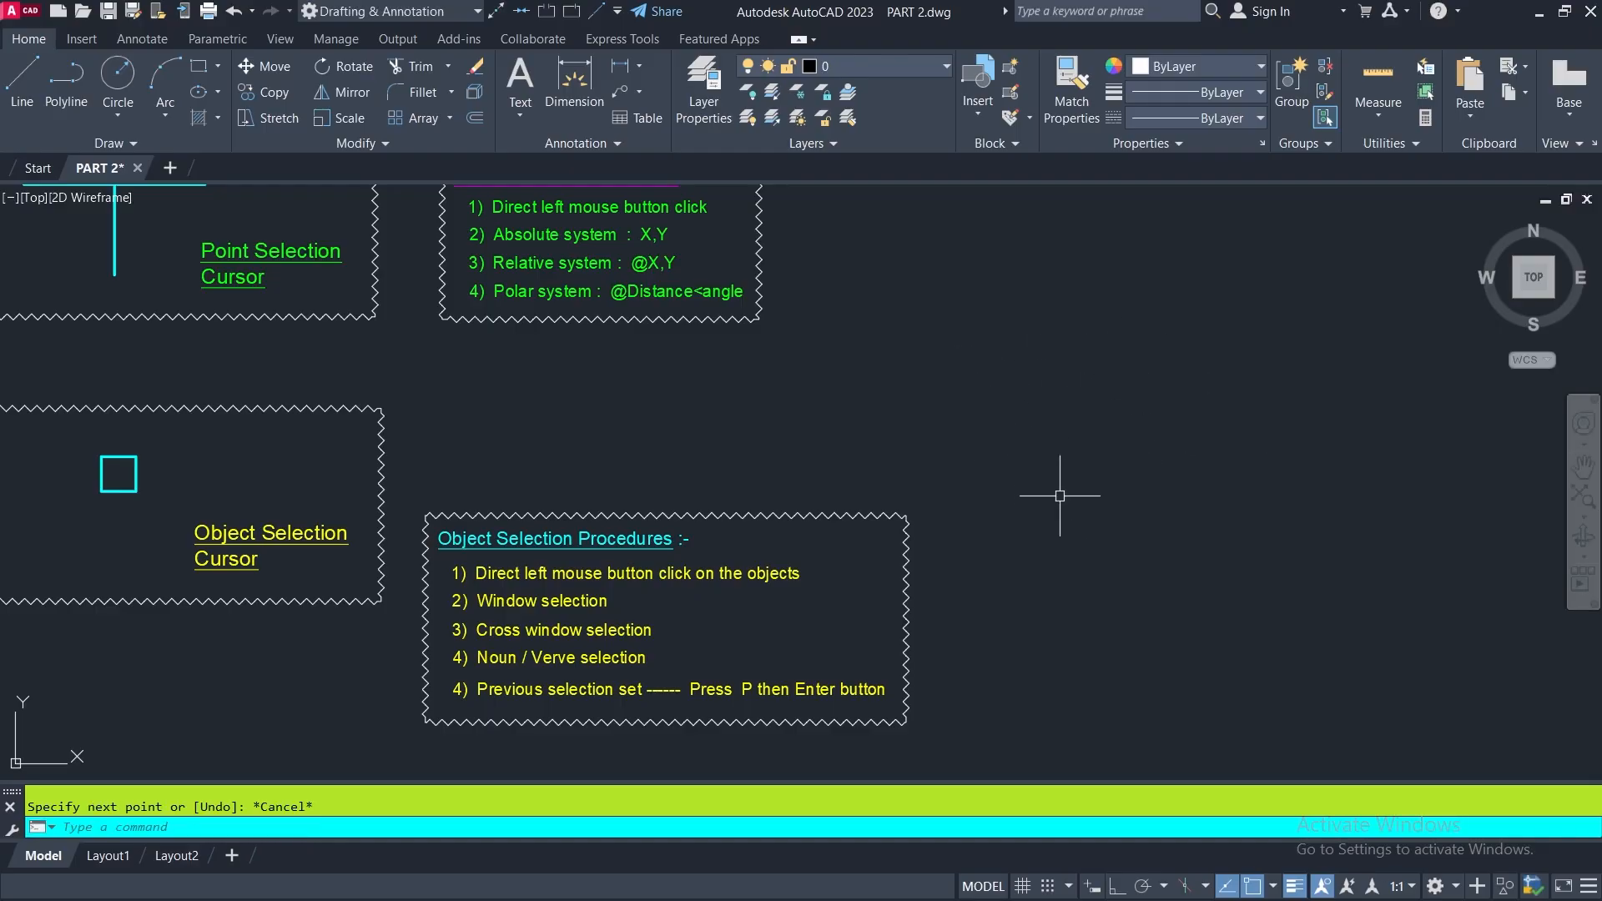
- Draw a triangle in the empty area beside the notes from three picked points, finishing it with the line's Close option
click(20, 77)
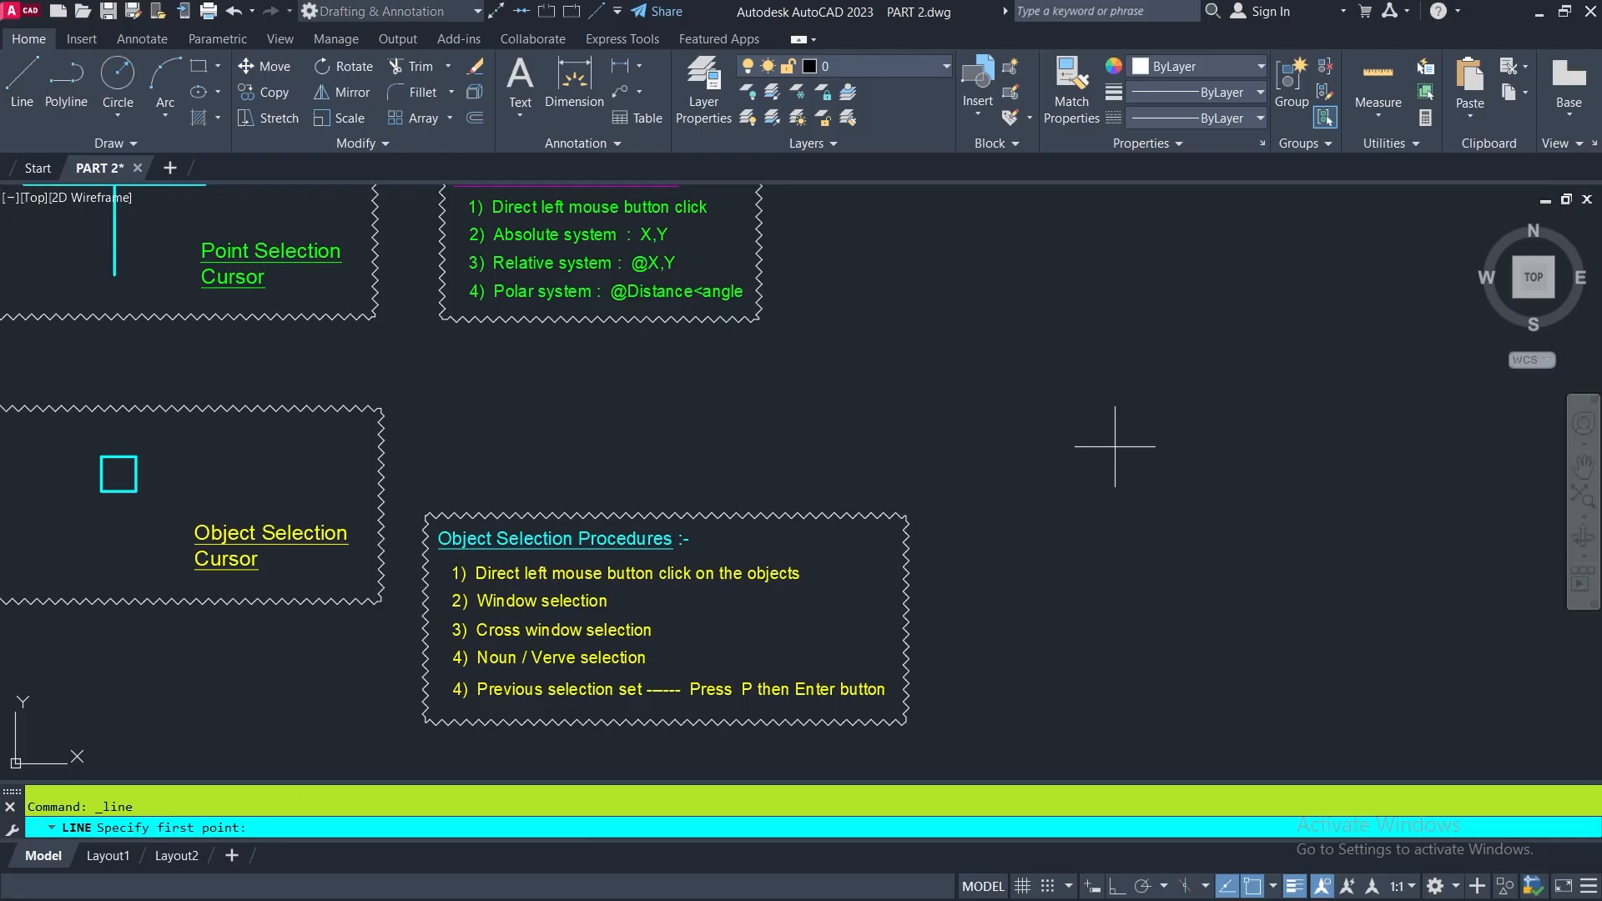
click(1089, 399)
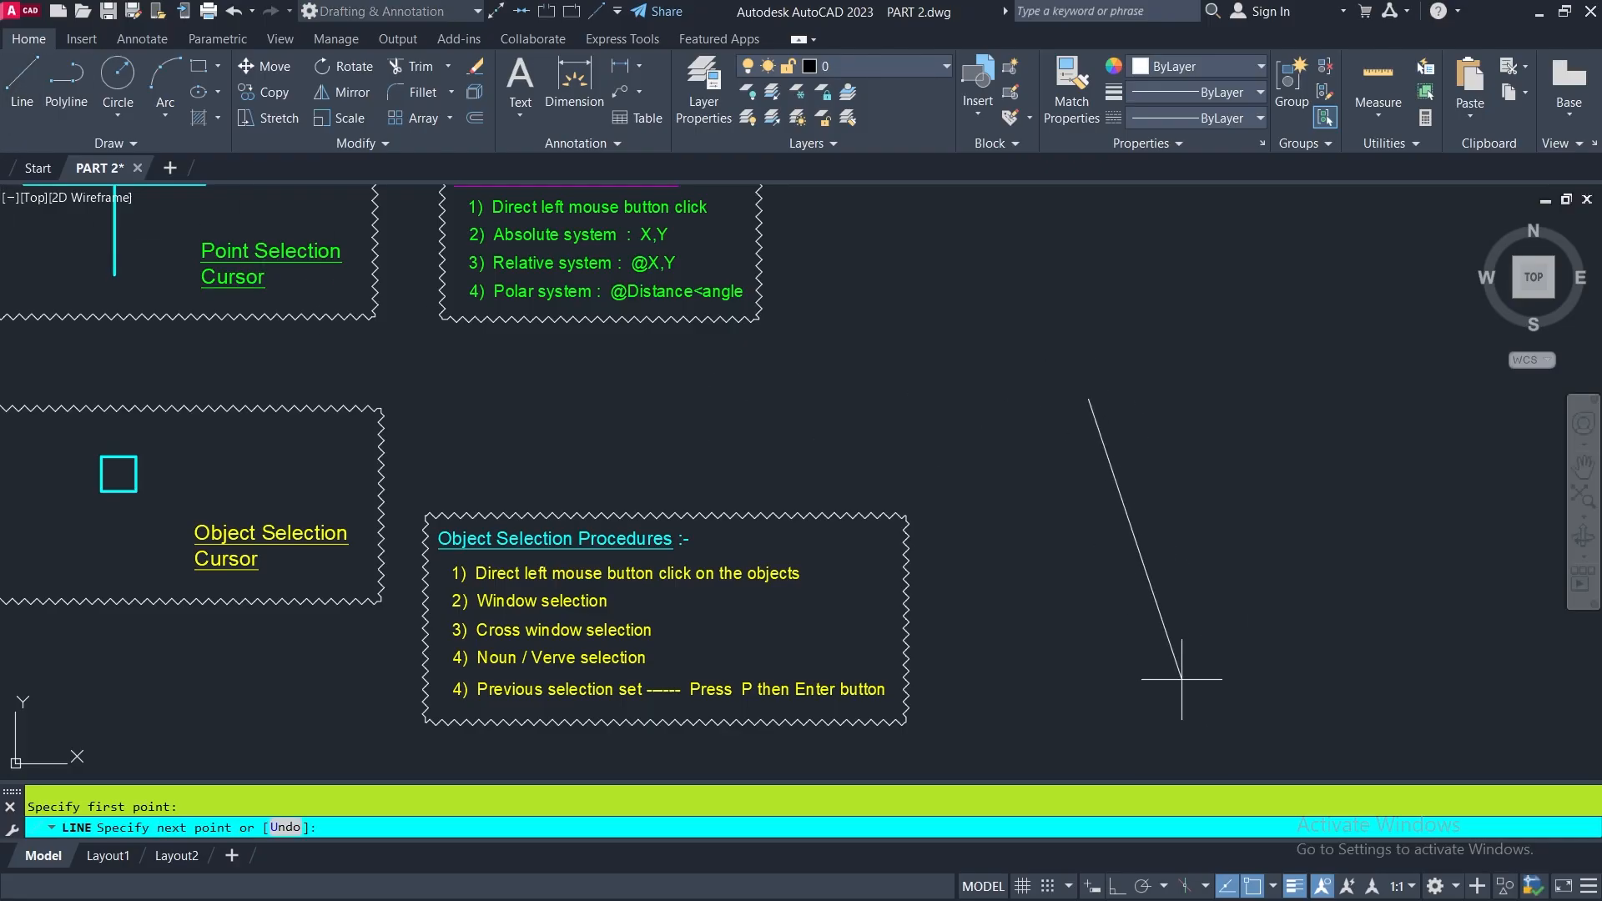
click(1201, 483)
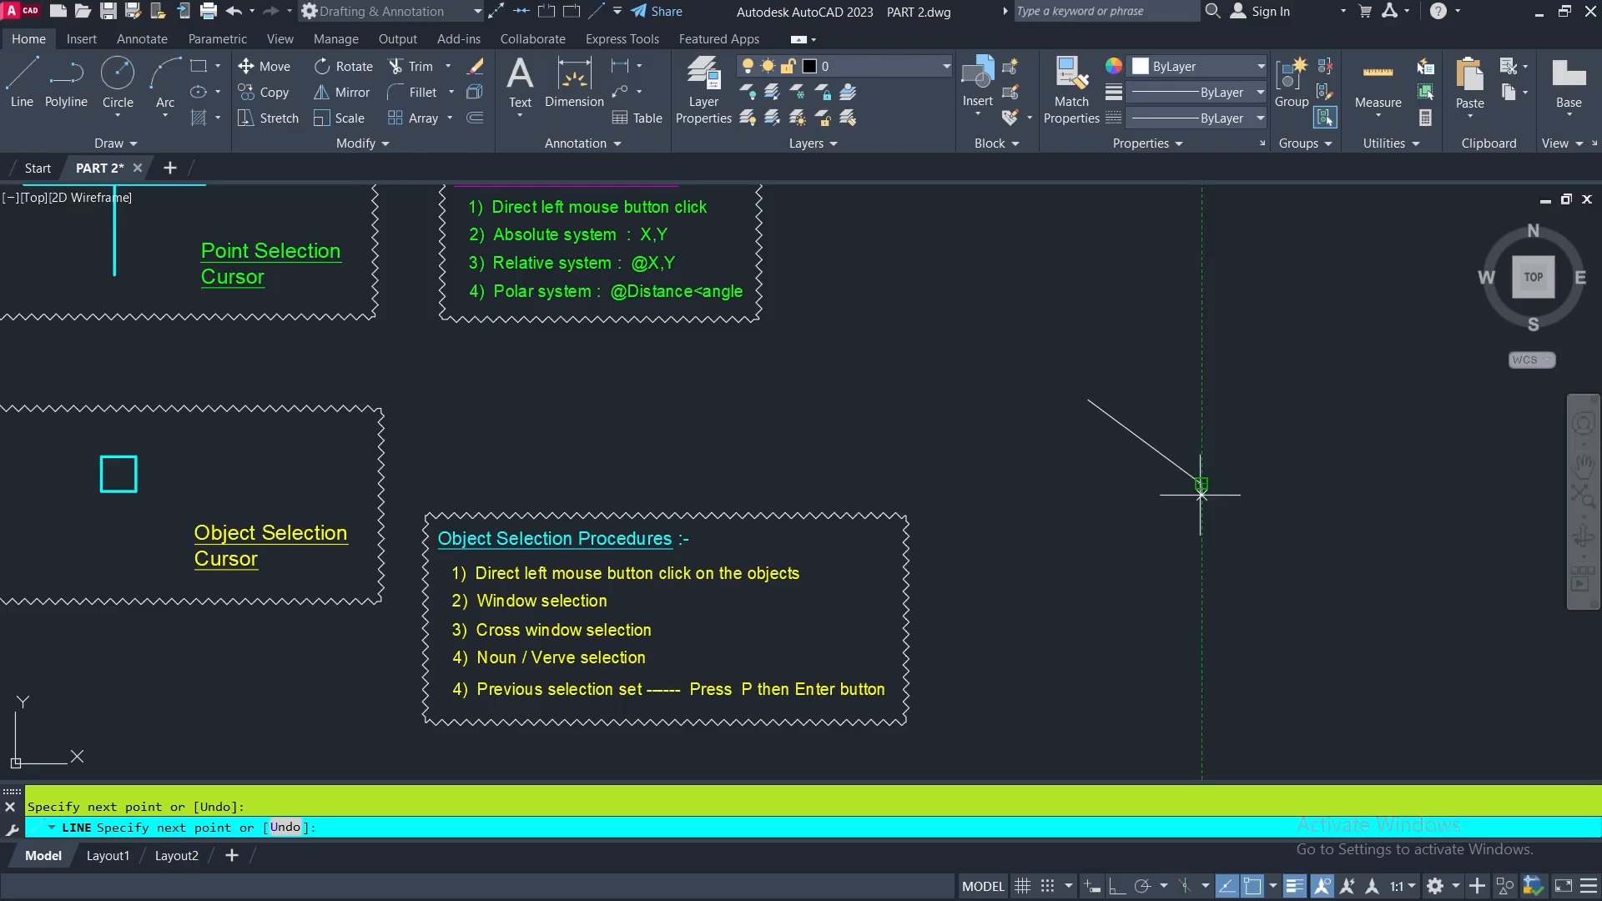
click(1090, 560)
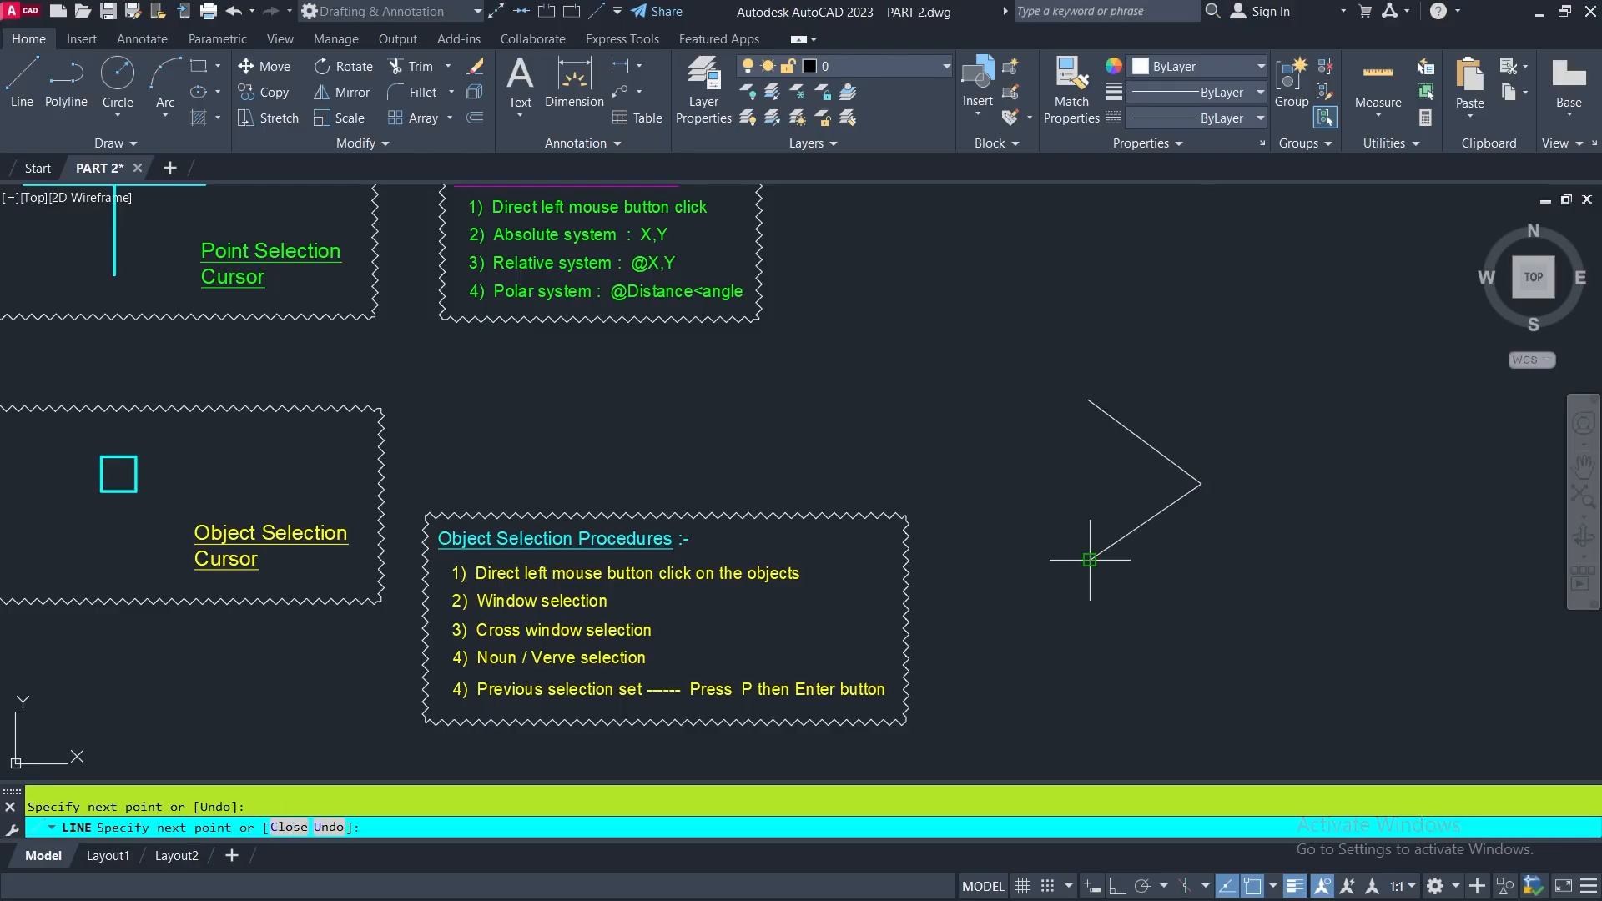
right_click(1071, 482)
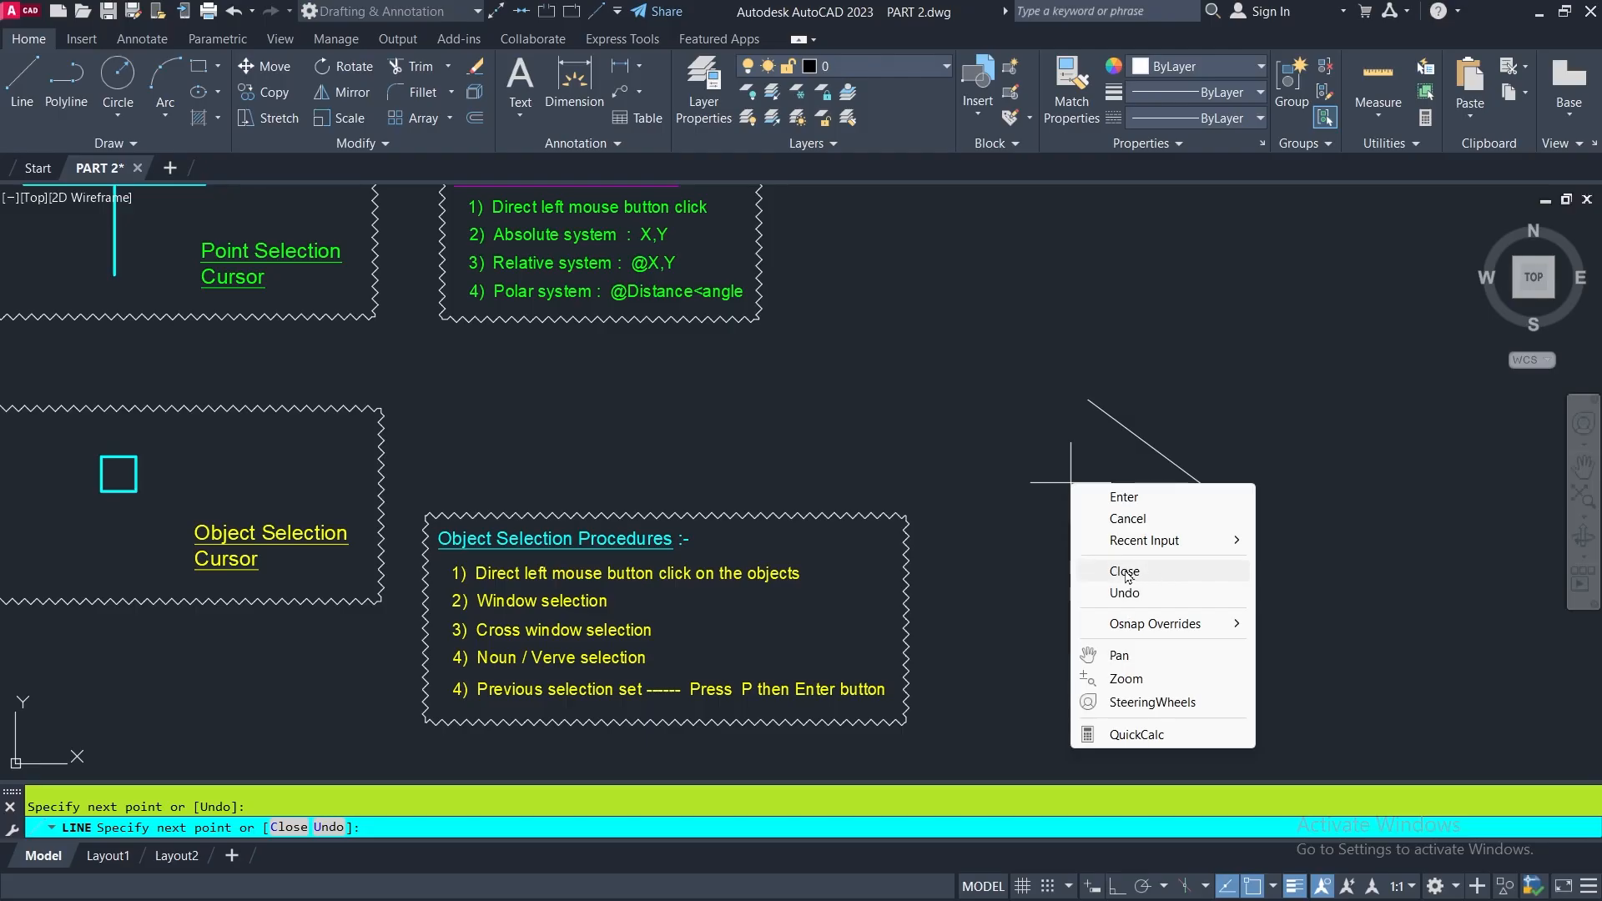
click(1126, 572)
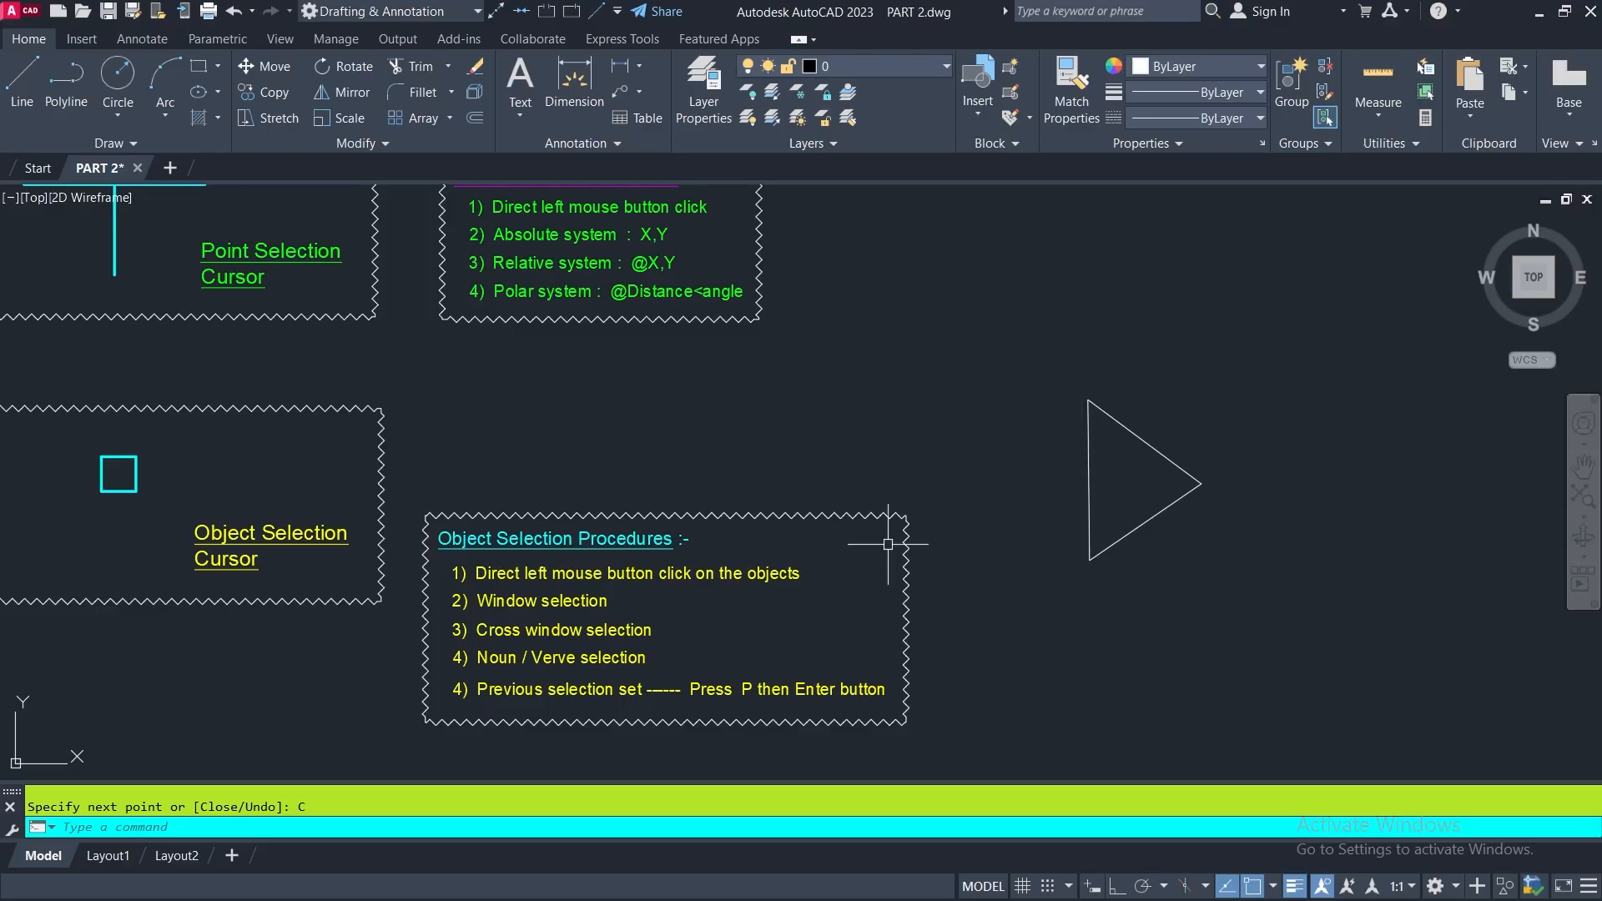
- Review the Object Selection Procedures notes and locate the star-shaped figure of lines, circles and rectangles below them
middle_drag(663, 651, 744, 594)
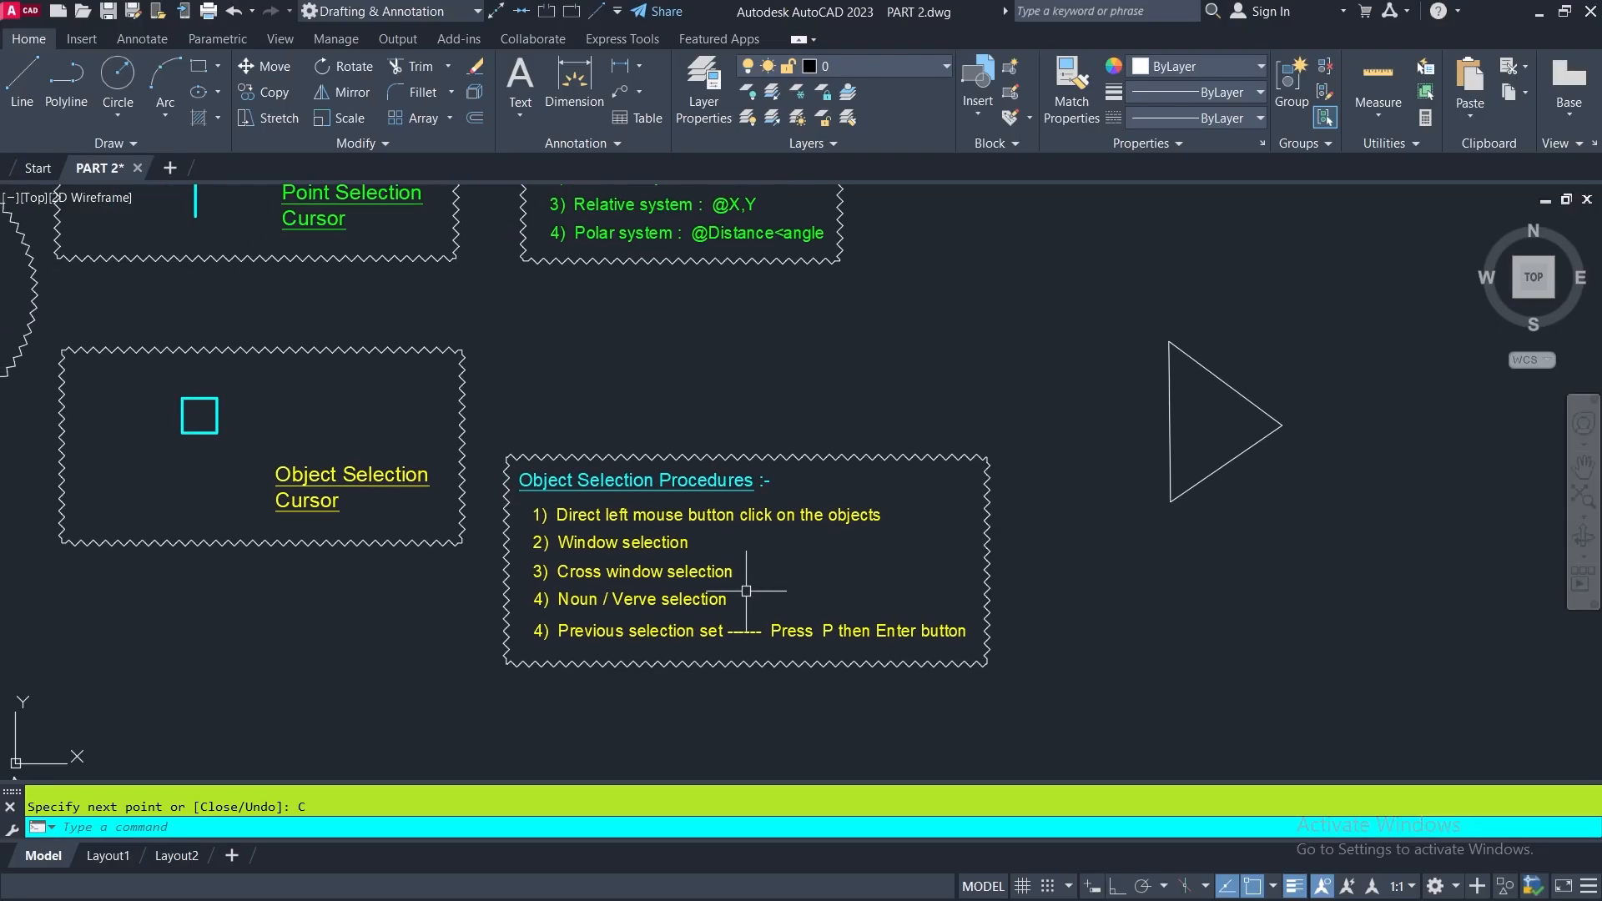
scroll(610, 540, up, 2)
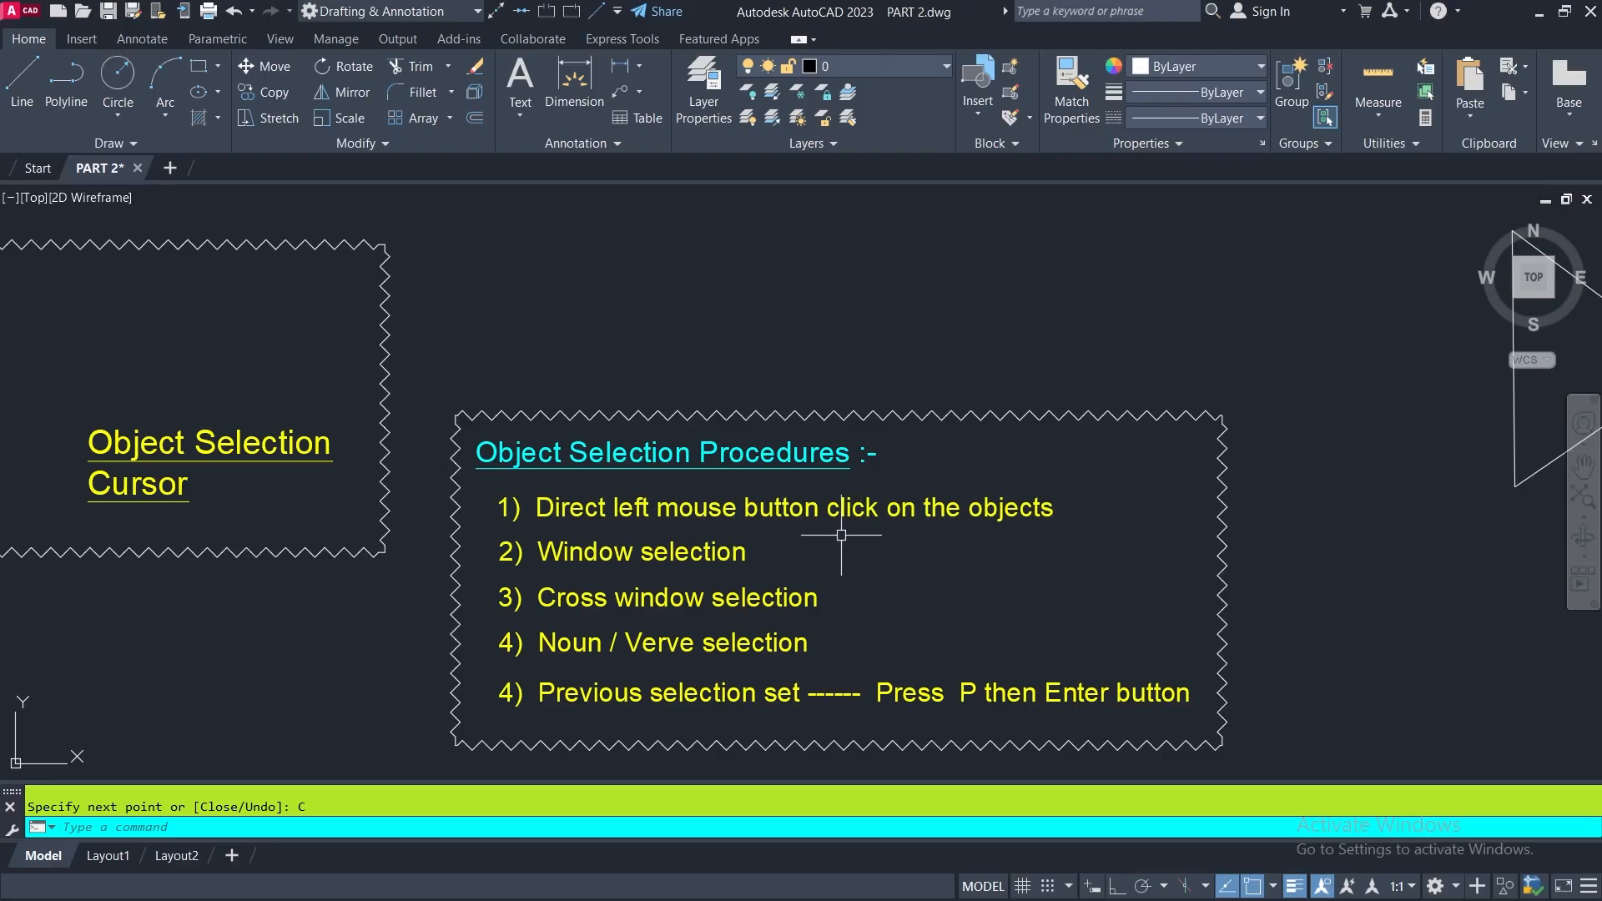
middle_drag(842, 525, 642, 553)
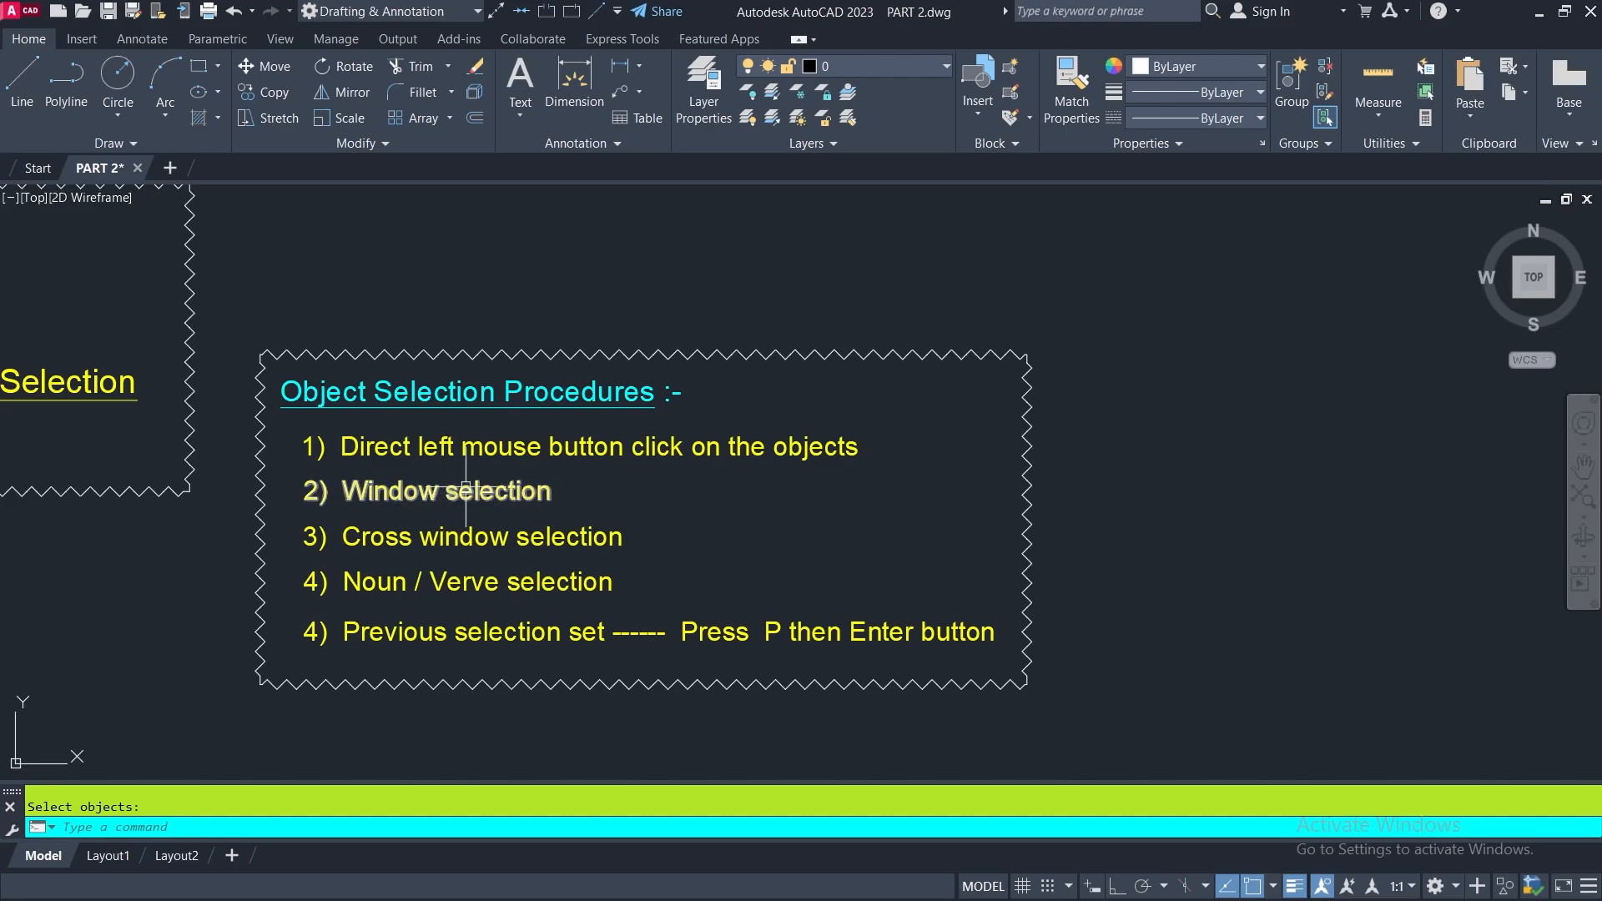
scroll(514, 492, down, 2)
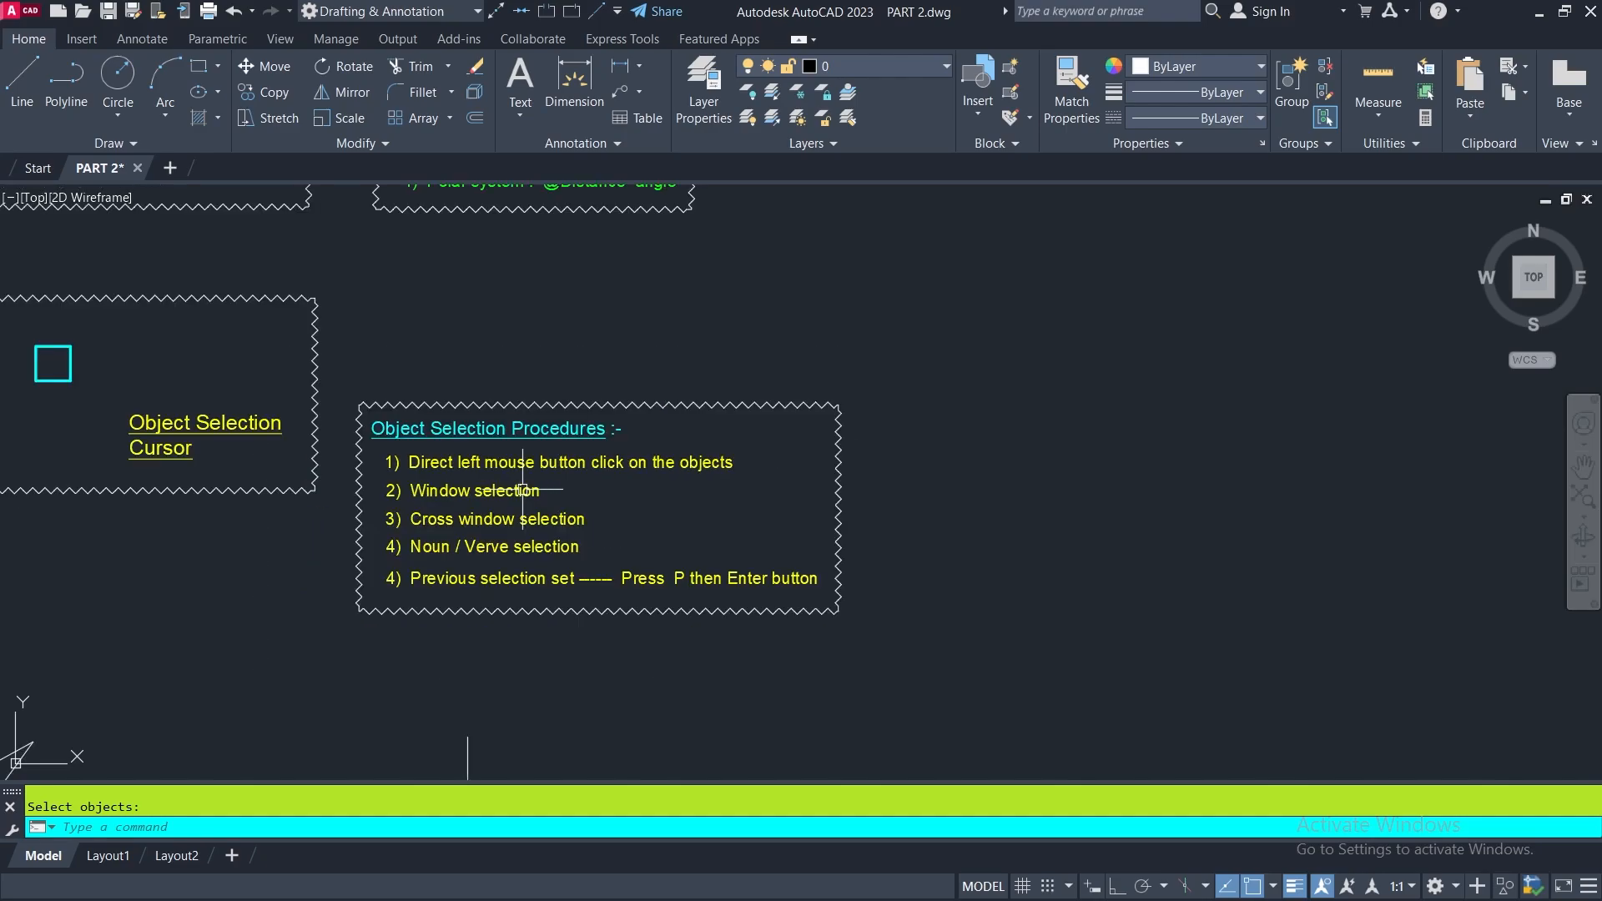
middle_drag(728, 643, 752, 487)
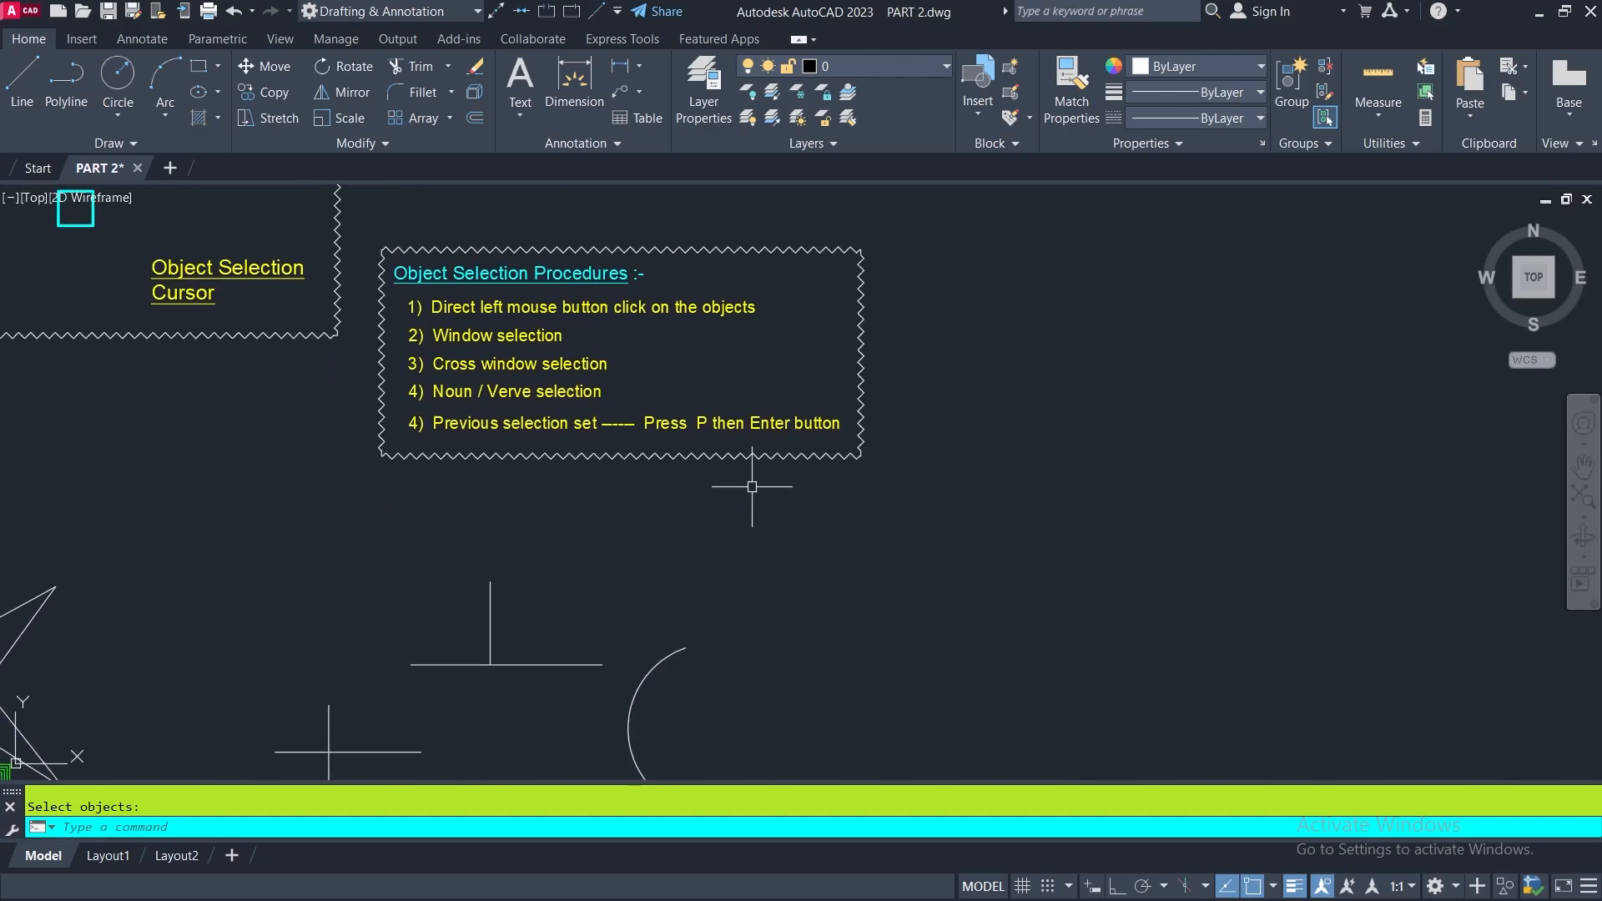
mouse_move(547, 504)
middle_down()
mouse_move(776, 500)
mouse_move(979, 389)
mouse_move(1143, 372)
middle_up()
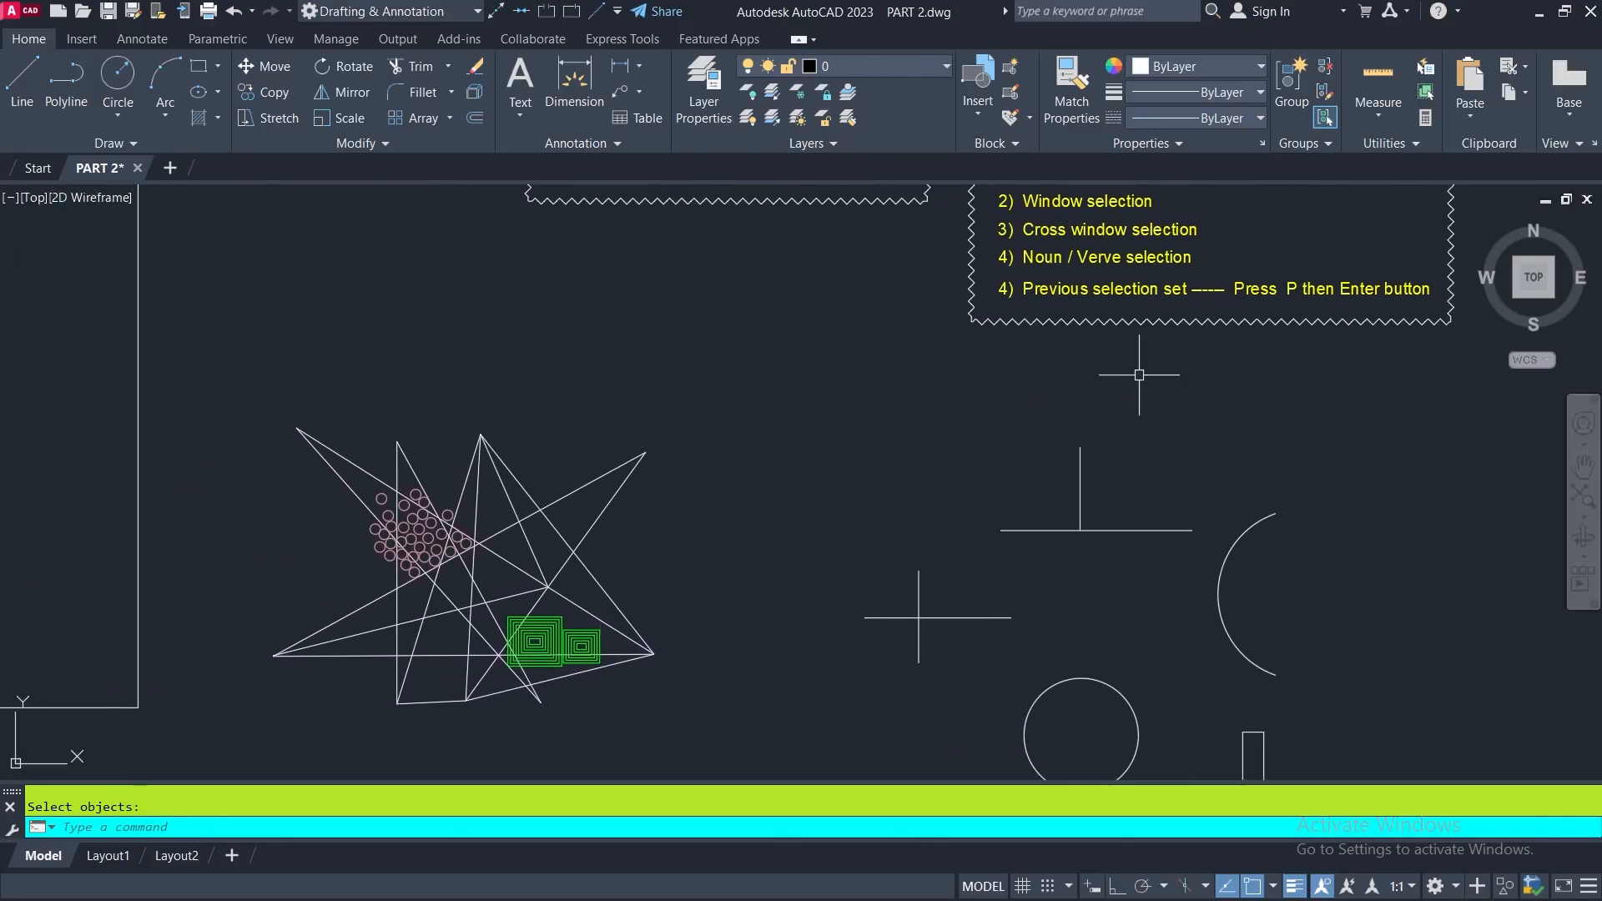
middle_drag(743, 501, 872, 443)
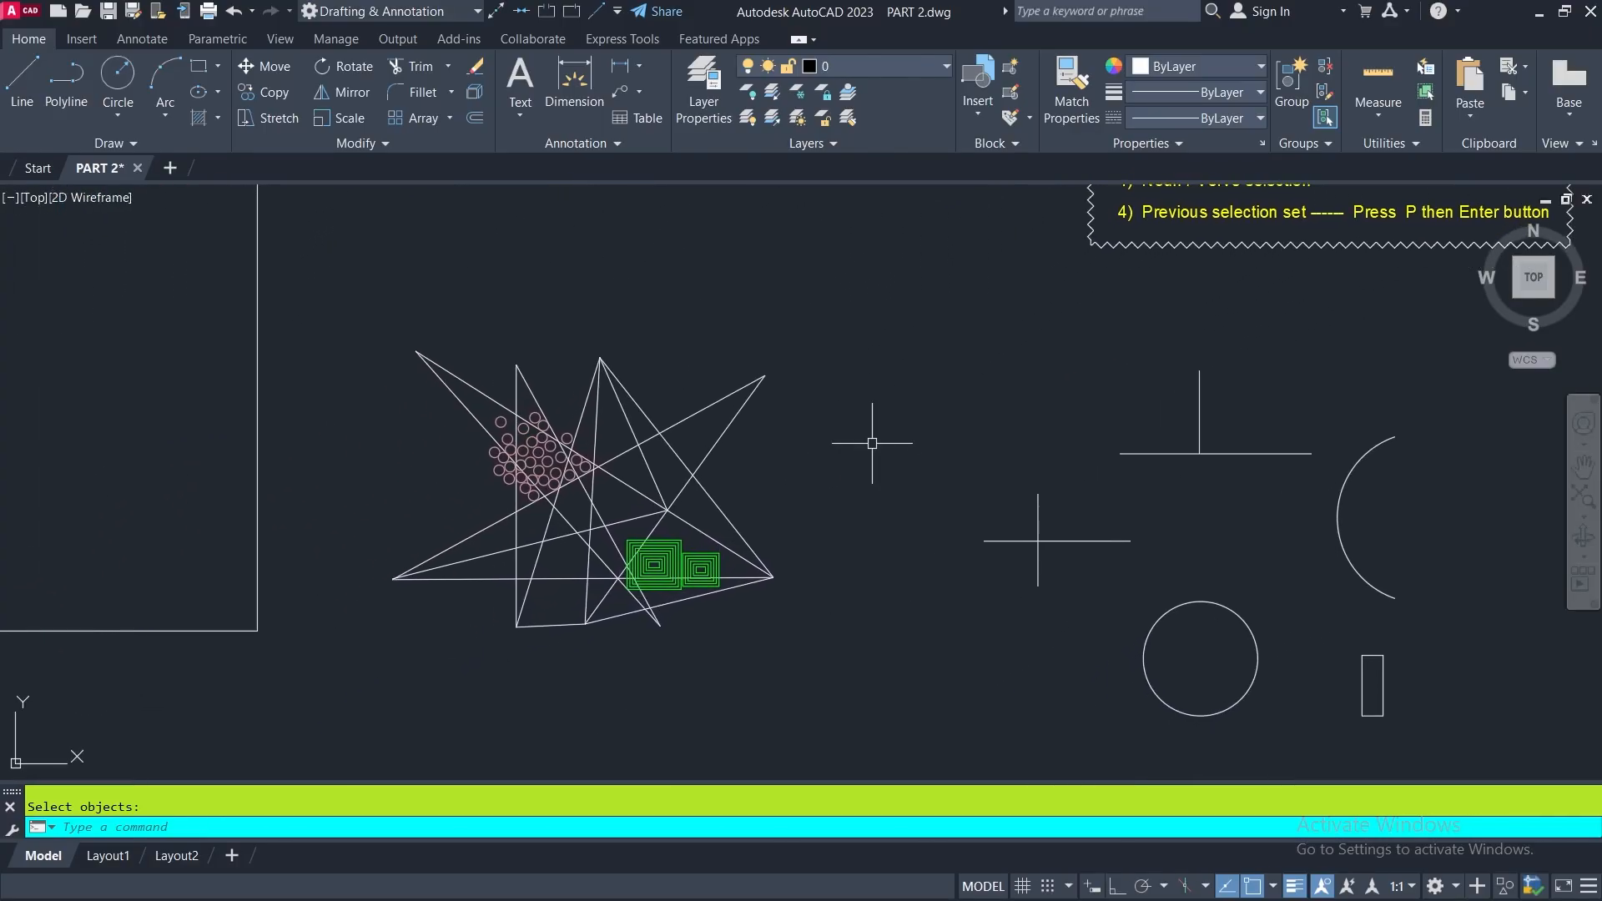
- Erase the whole star-shaped figure using a window selection that encloses it completely, and undo the erase
click(475, 69)
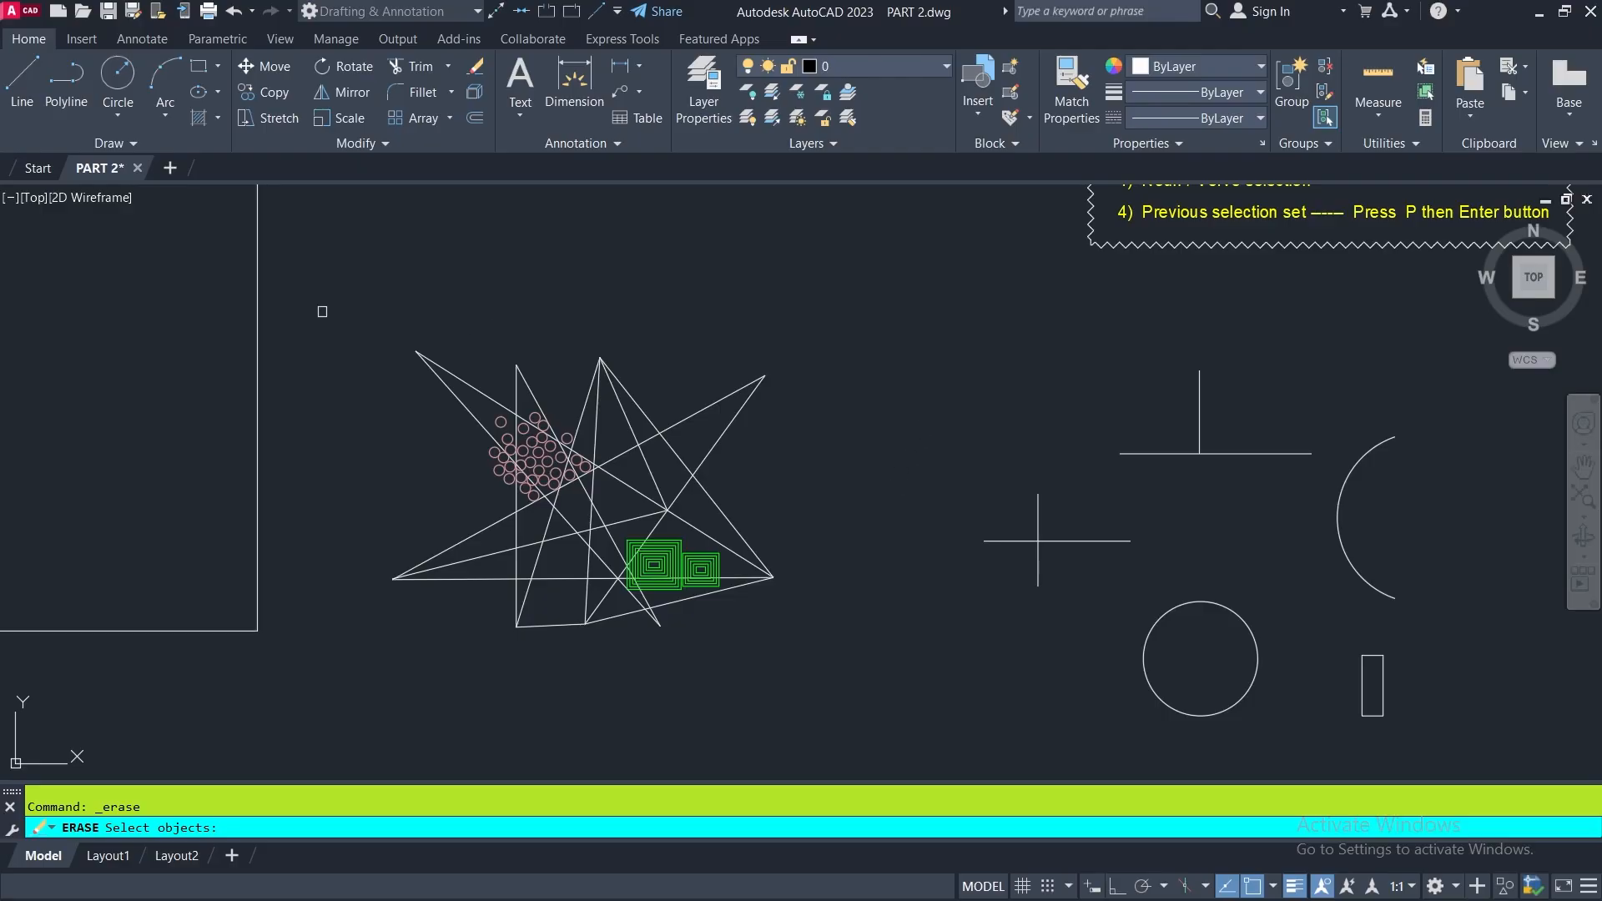
click(334, 313)
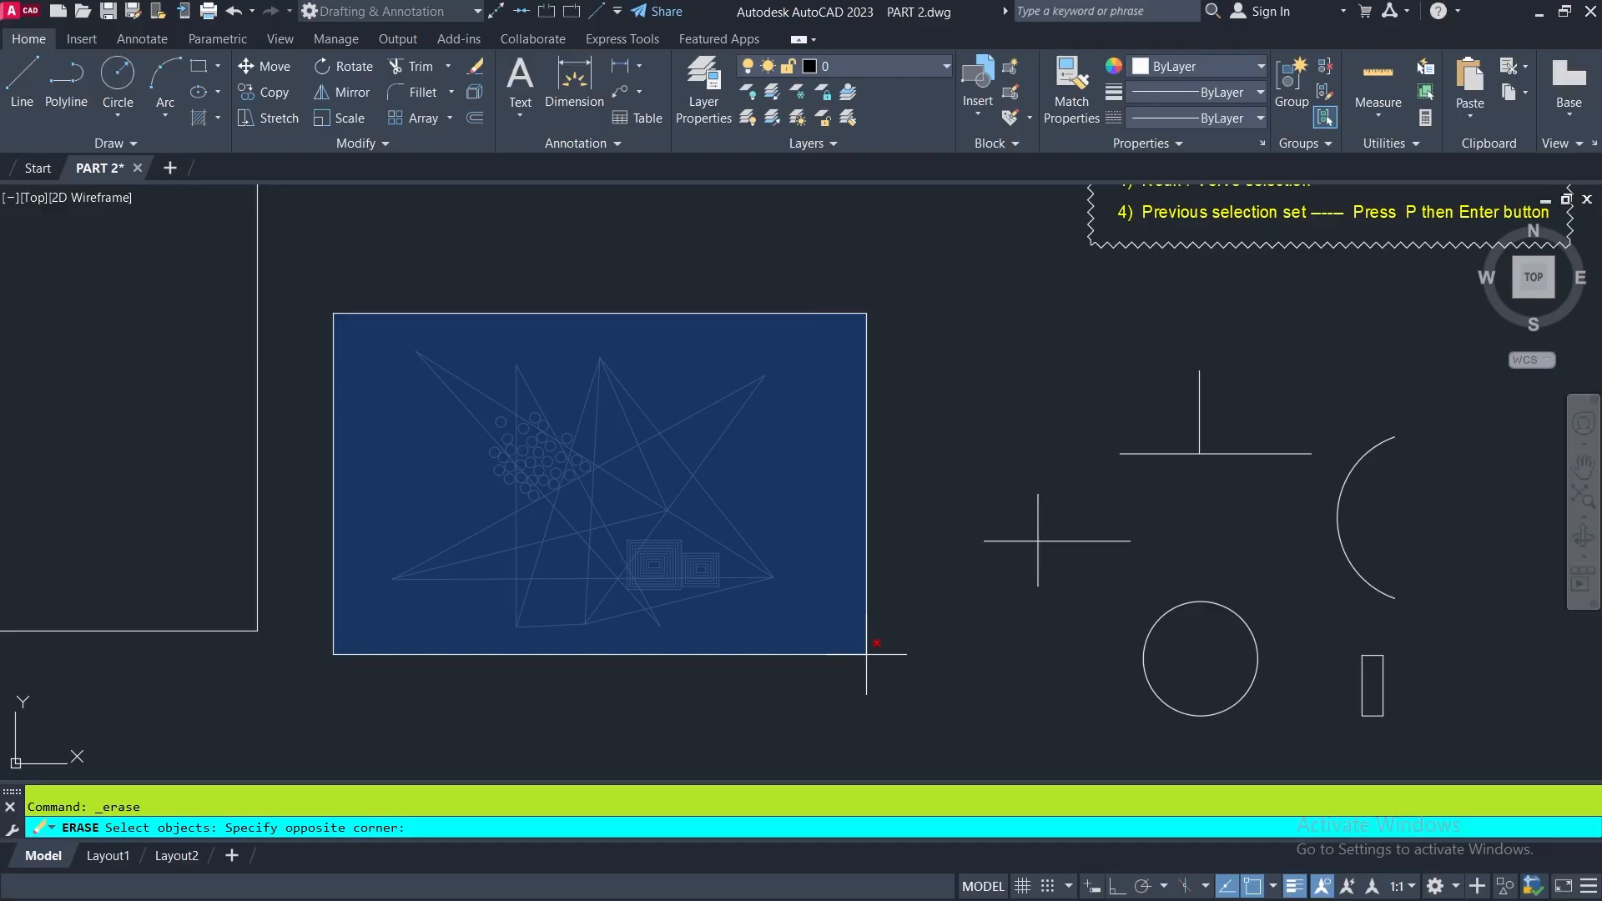
click(866, 654)
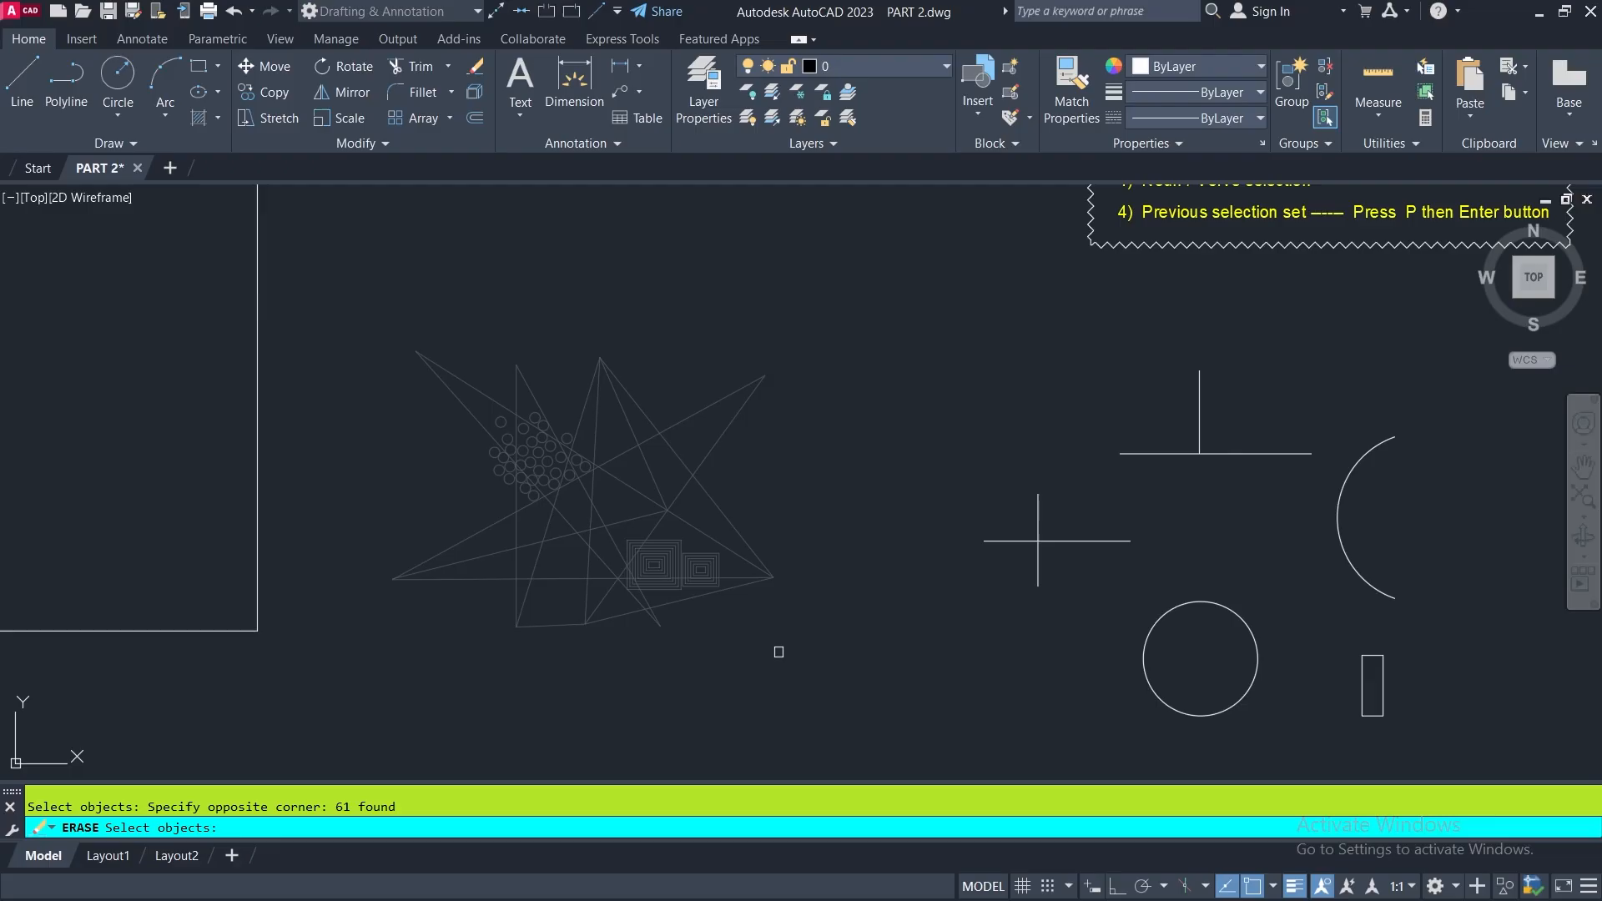
key(Return)
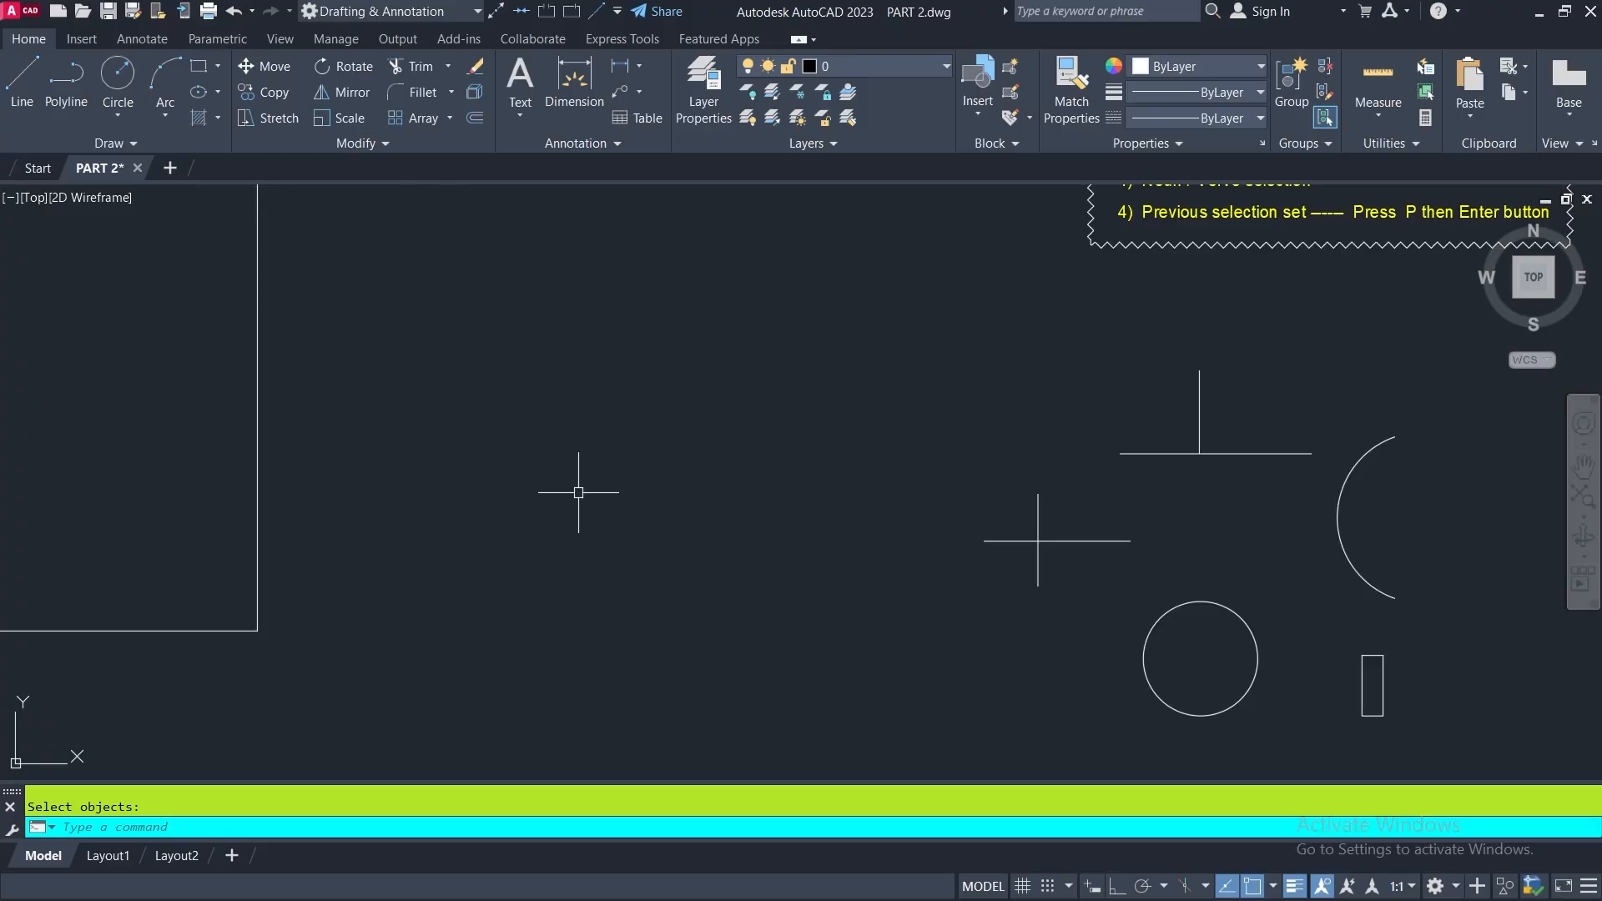
click(234, 12)
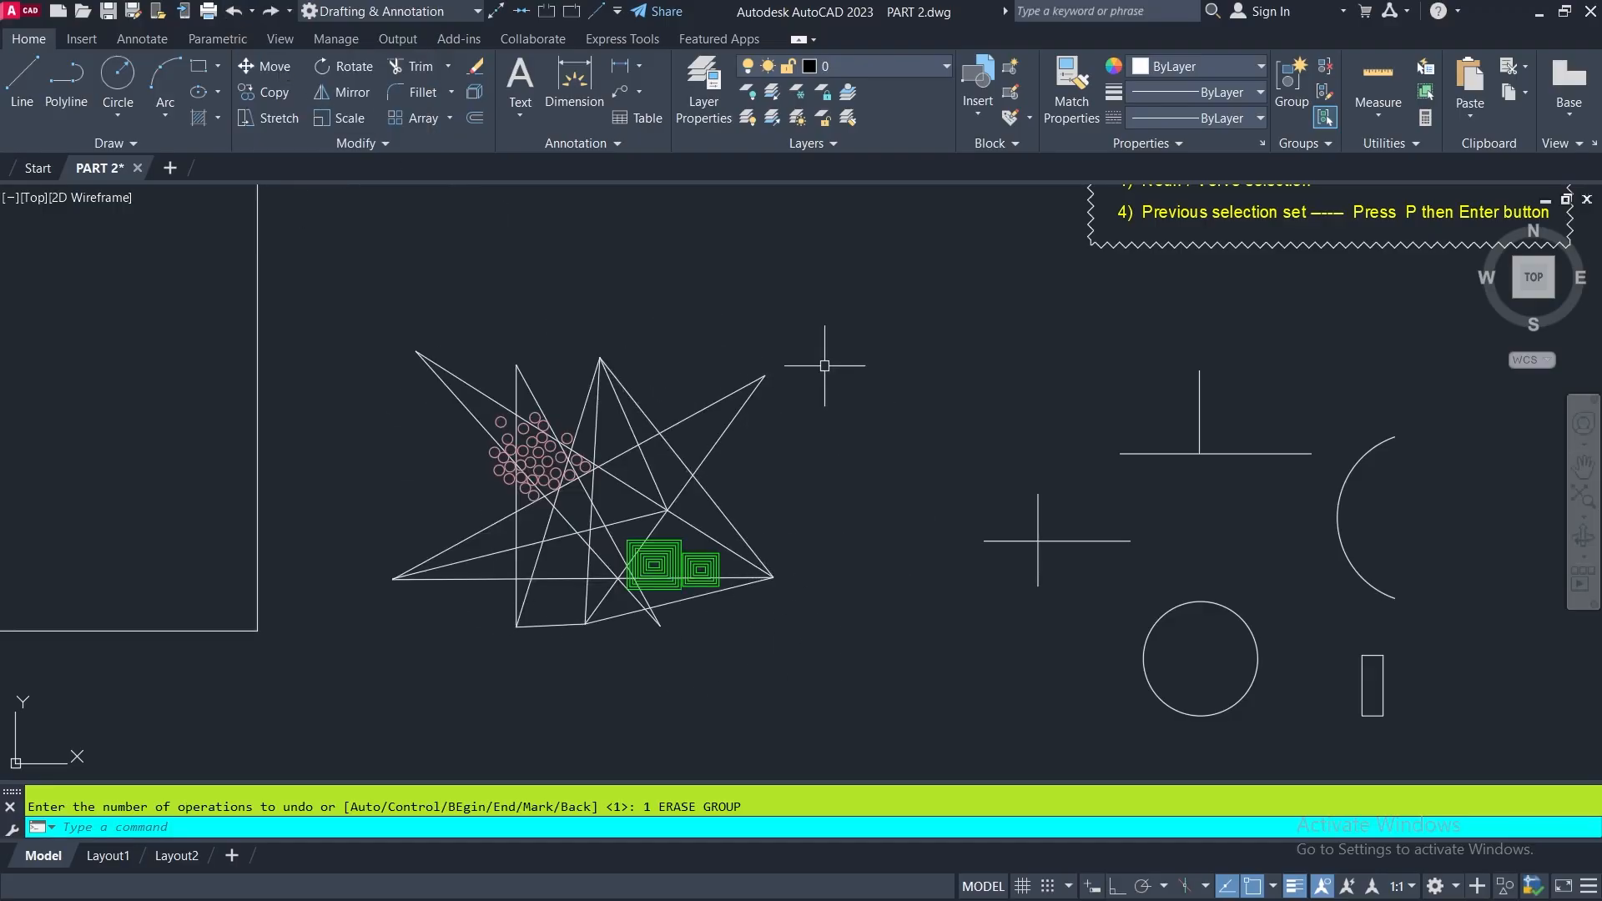
- Erase the objects fully enclosed by a window selection that leaves out the star-shaped figure's lower tips, and undo the erase
click(475, 74)
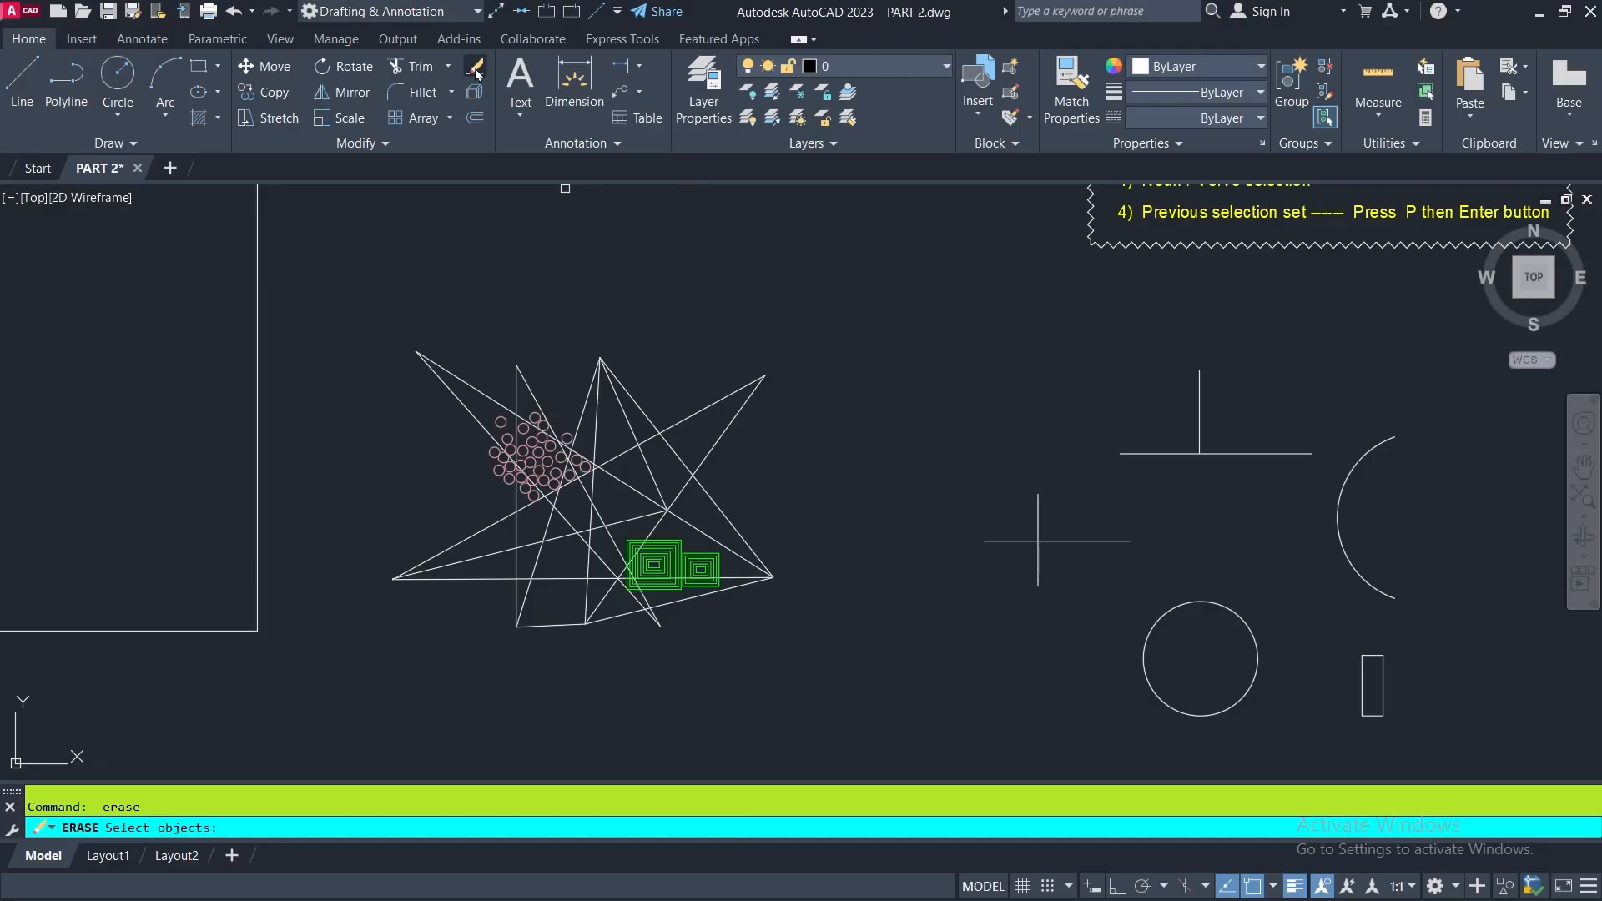
click(320, 285)
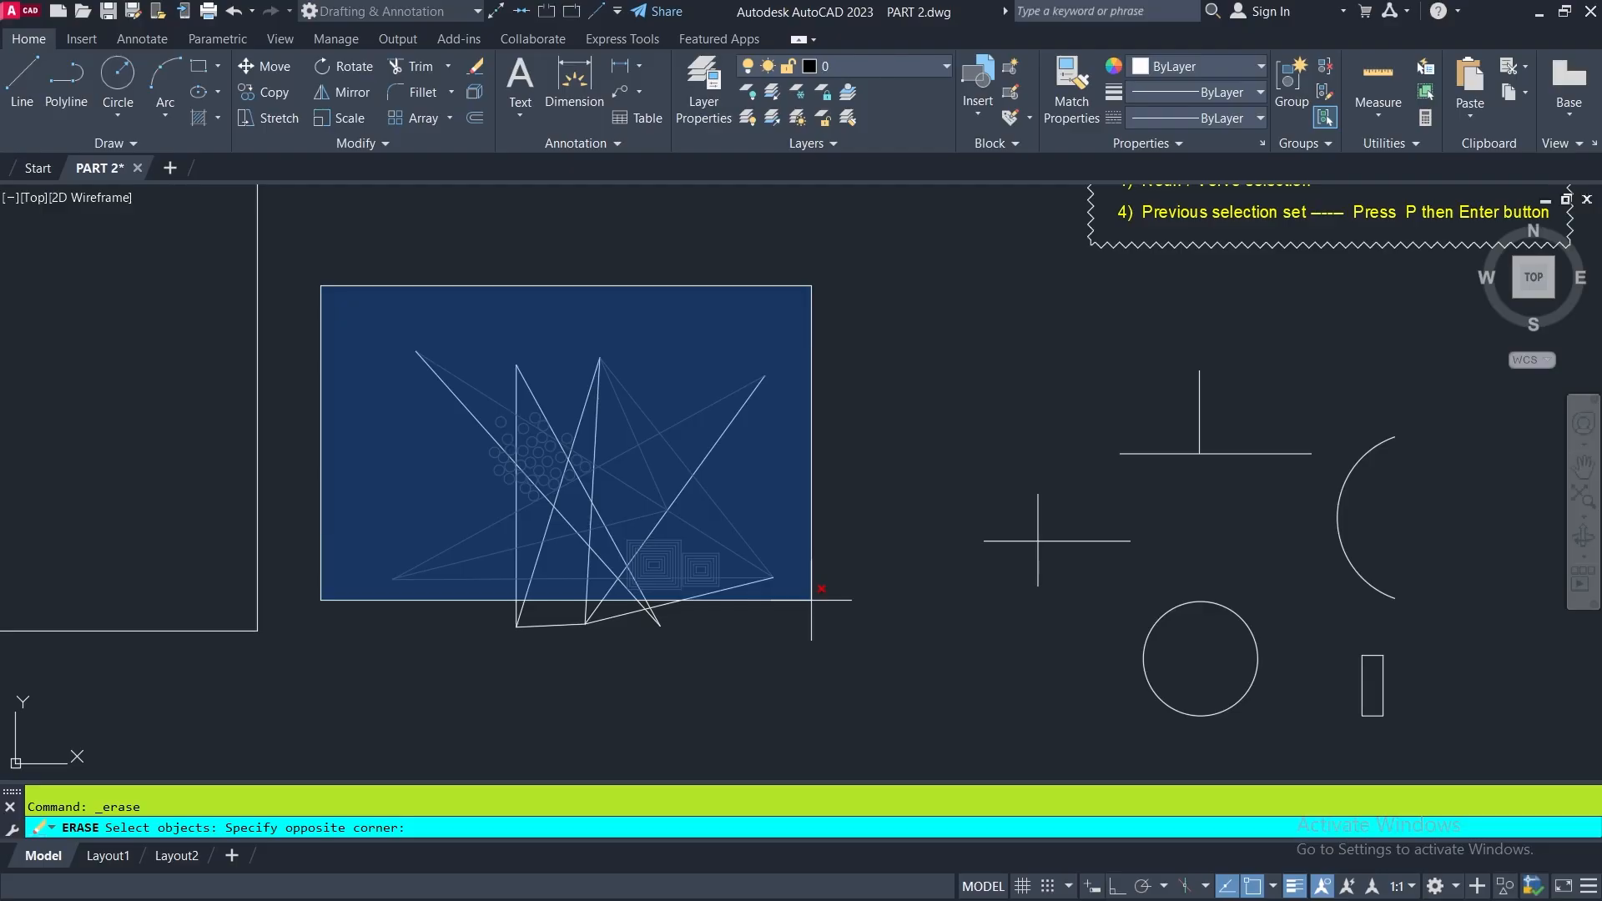
click(811, 599)
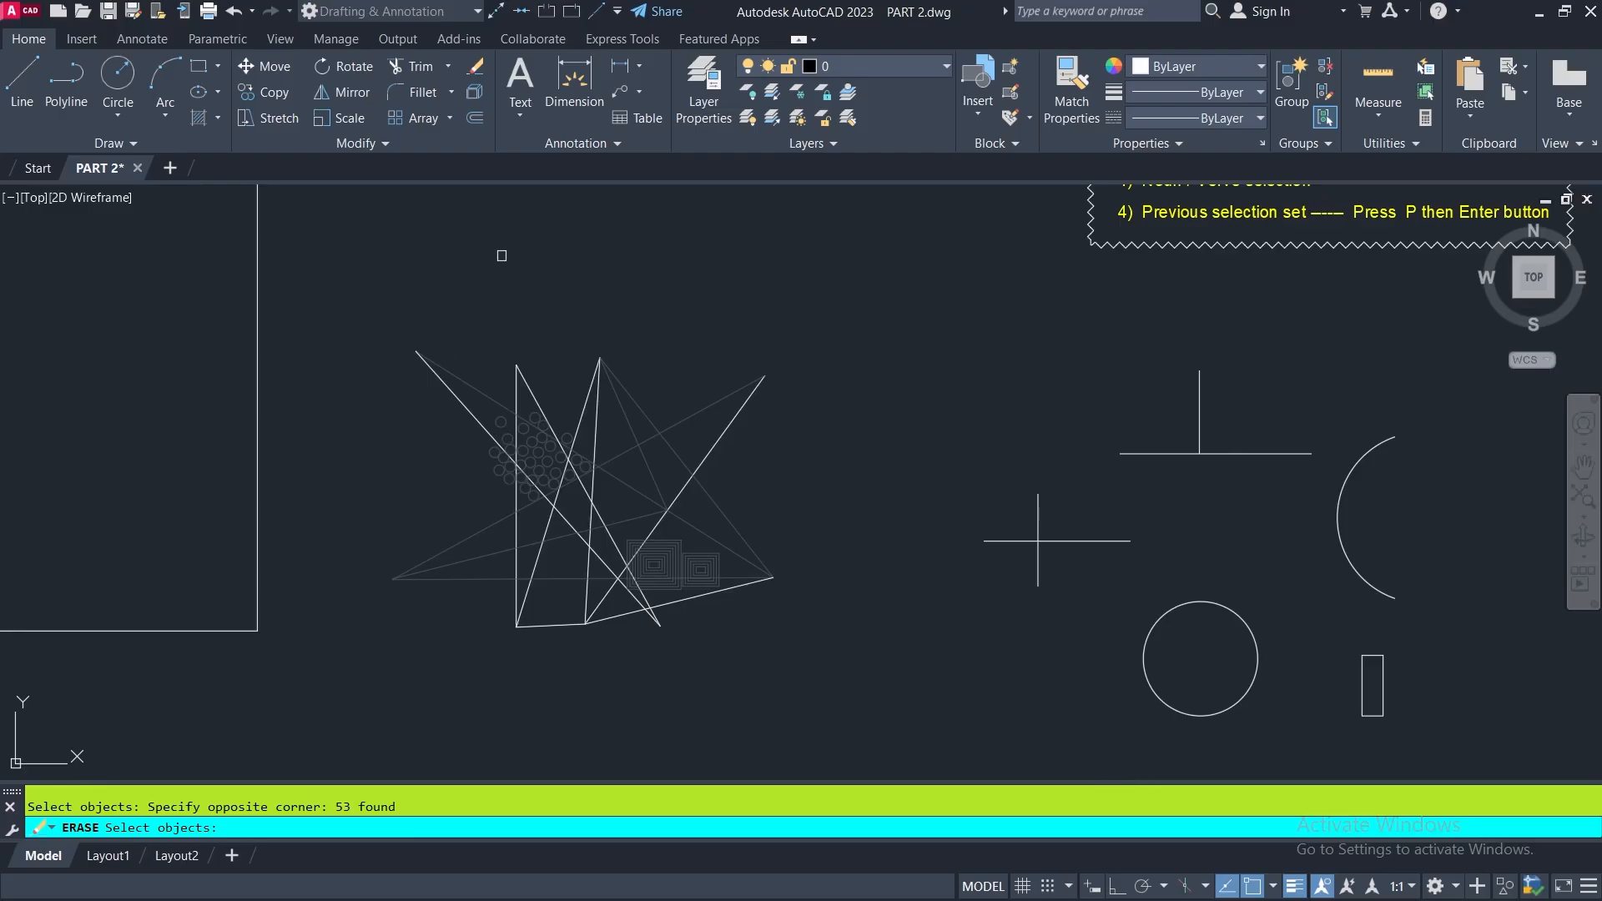
key(Return)
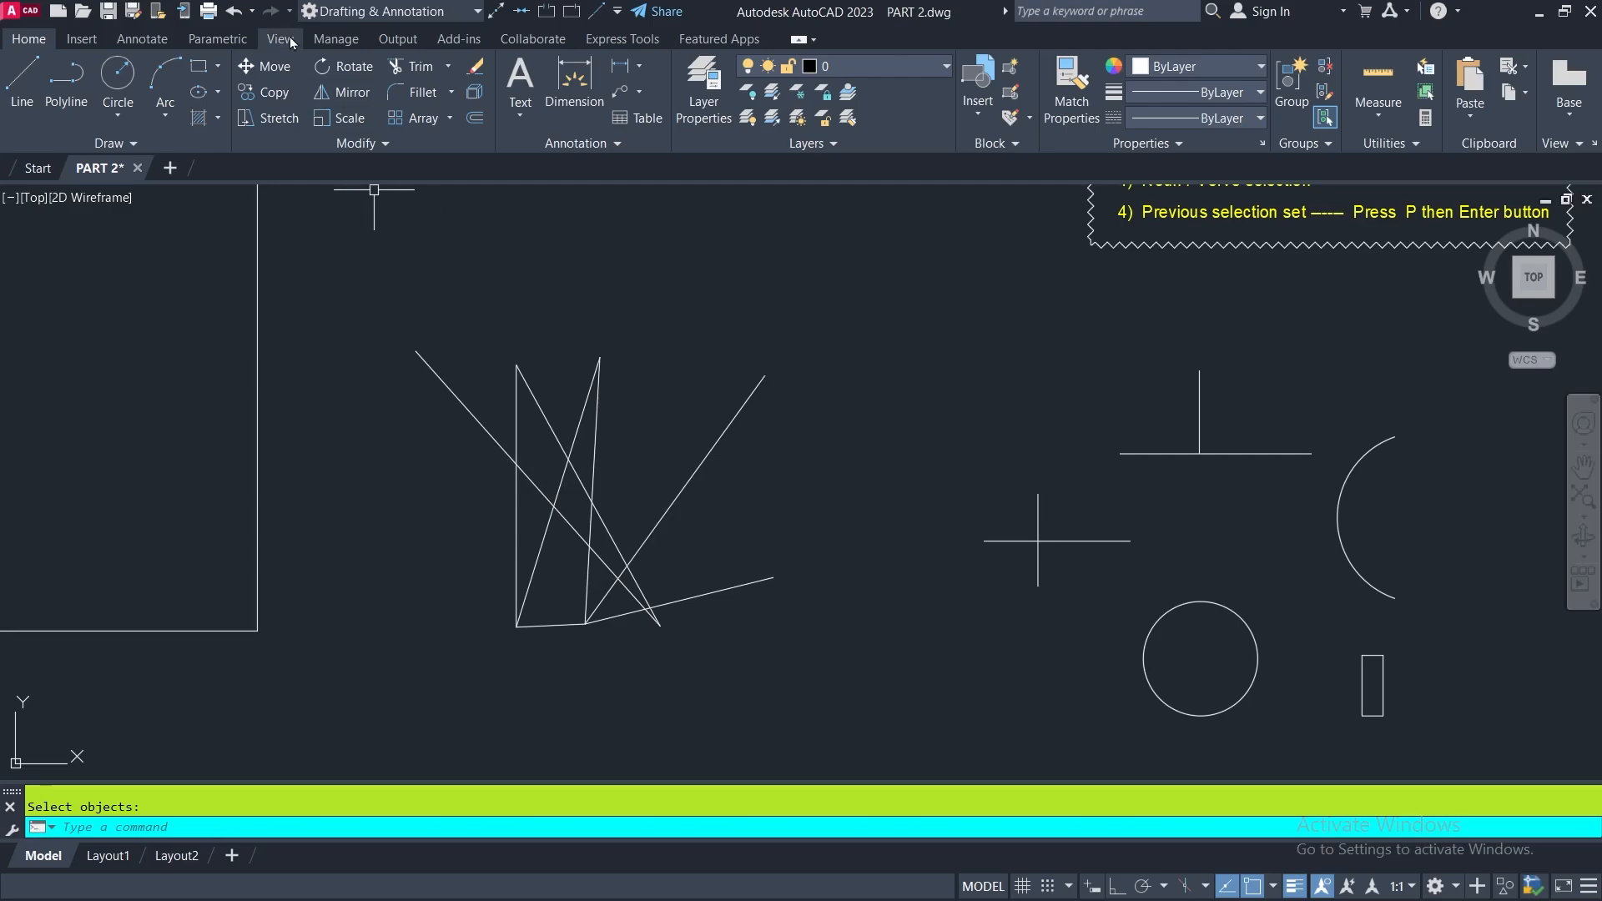
click(235, 13)
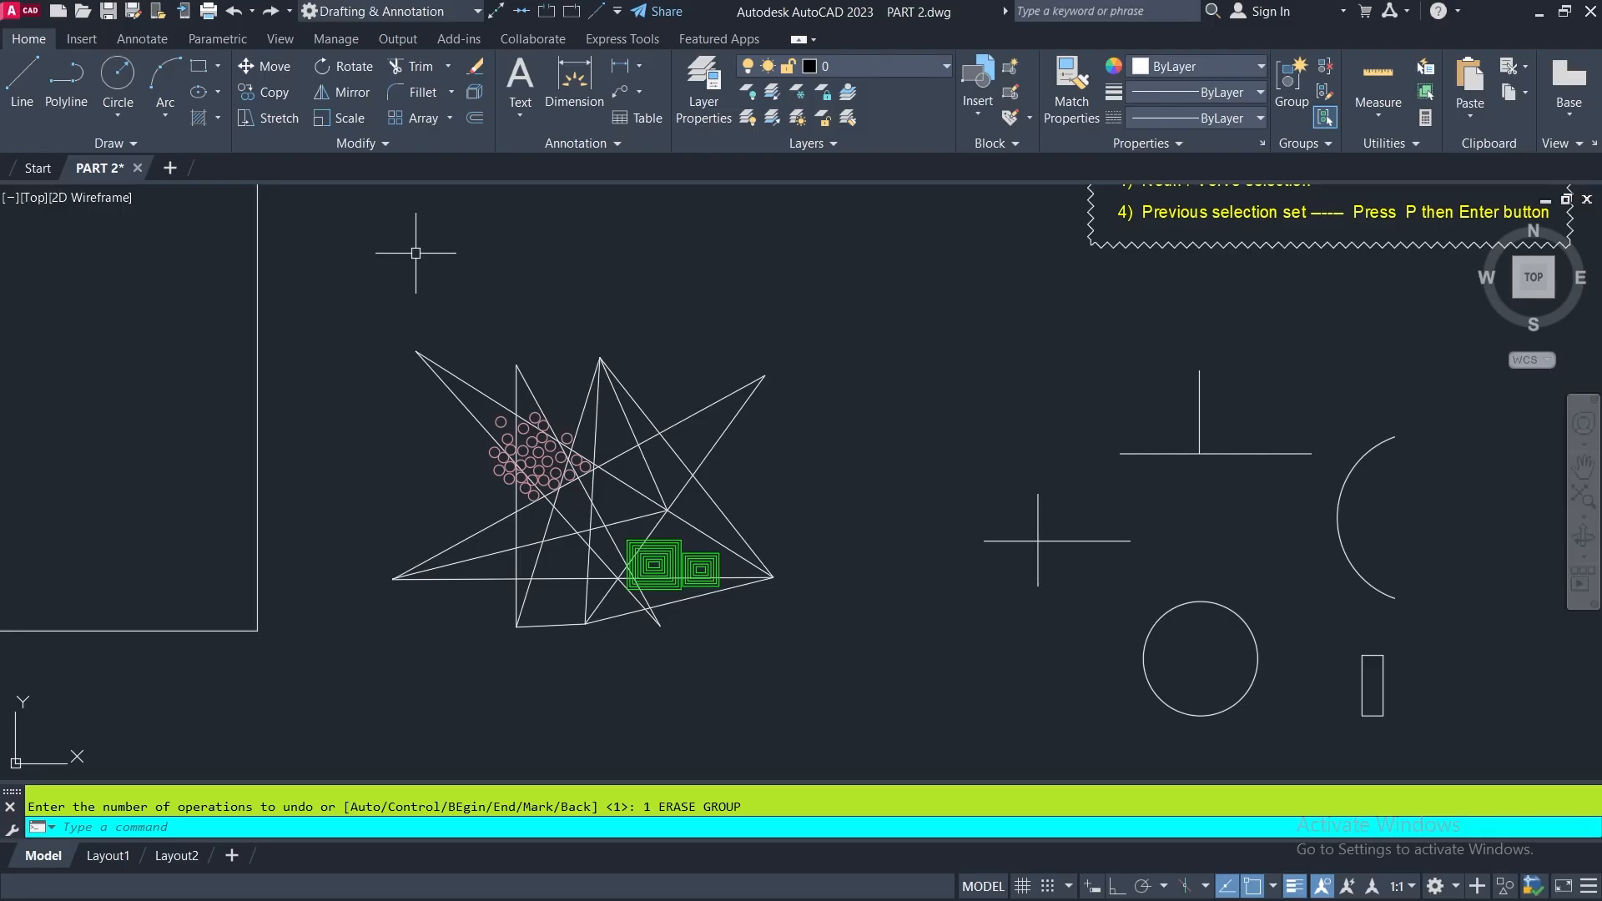
- Preselect the whole star-shaped figure with an enclosing window before starting any command, erase it, and undo the erase
click(331, 292)
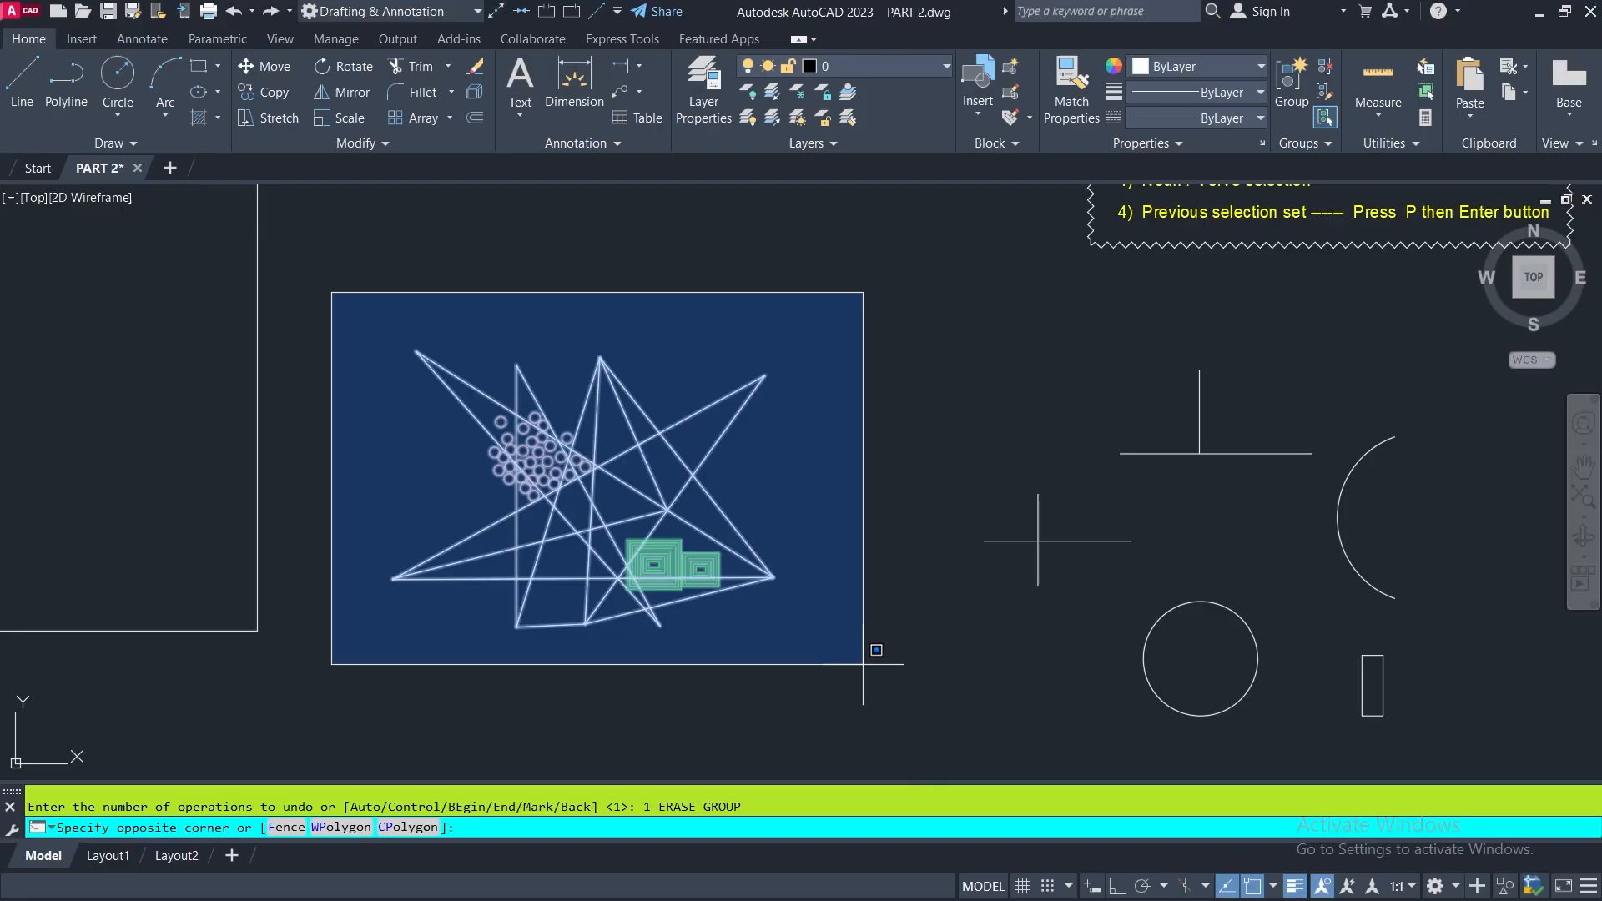
click(350, 288)
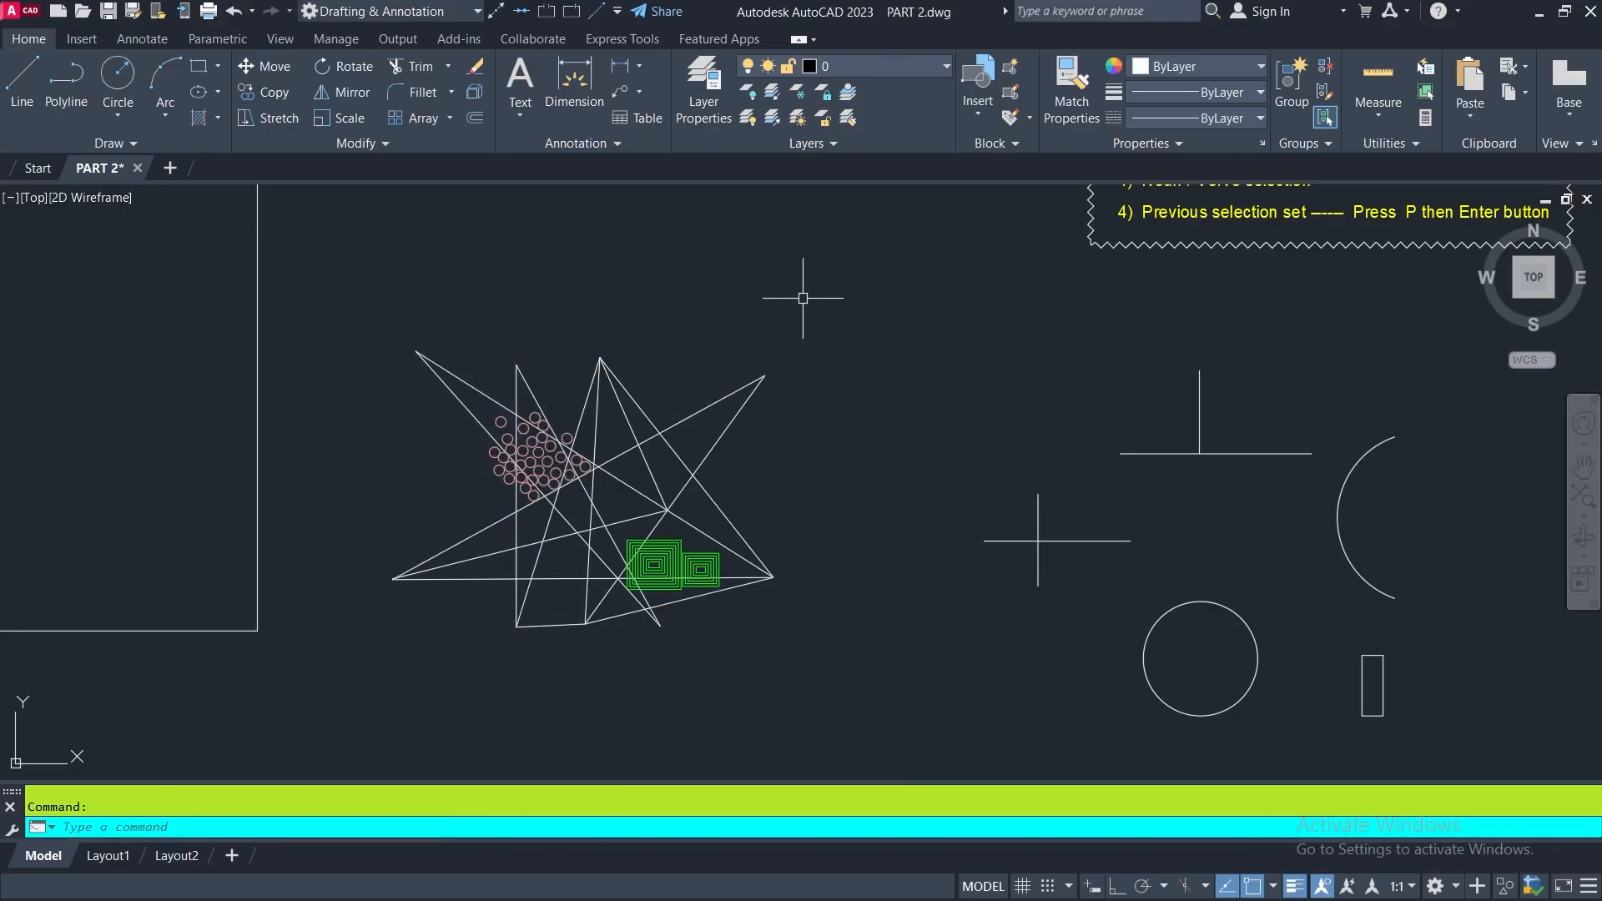
click(347, 302)
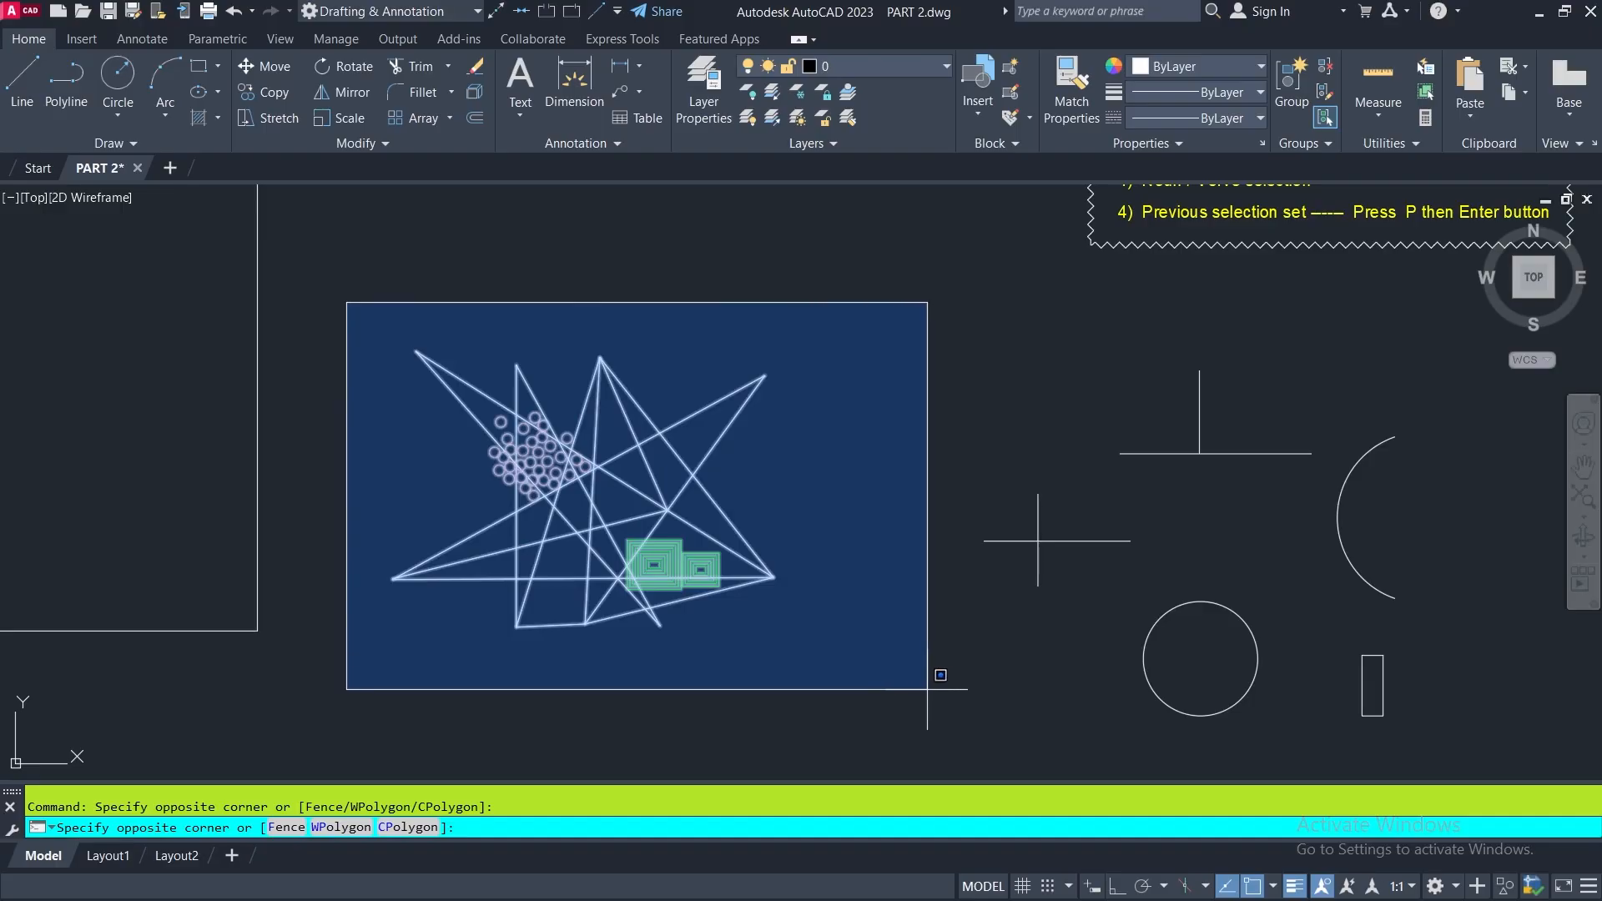
click(879, 683)
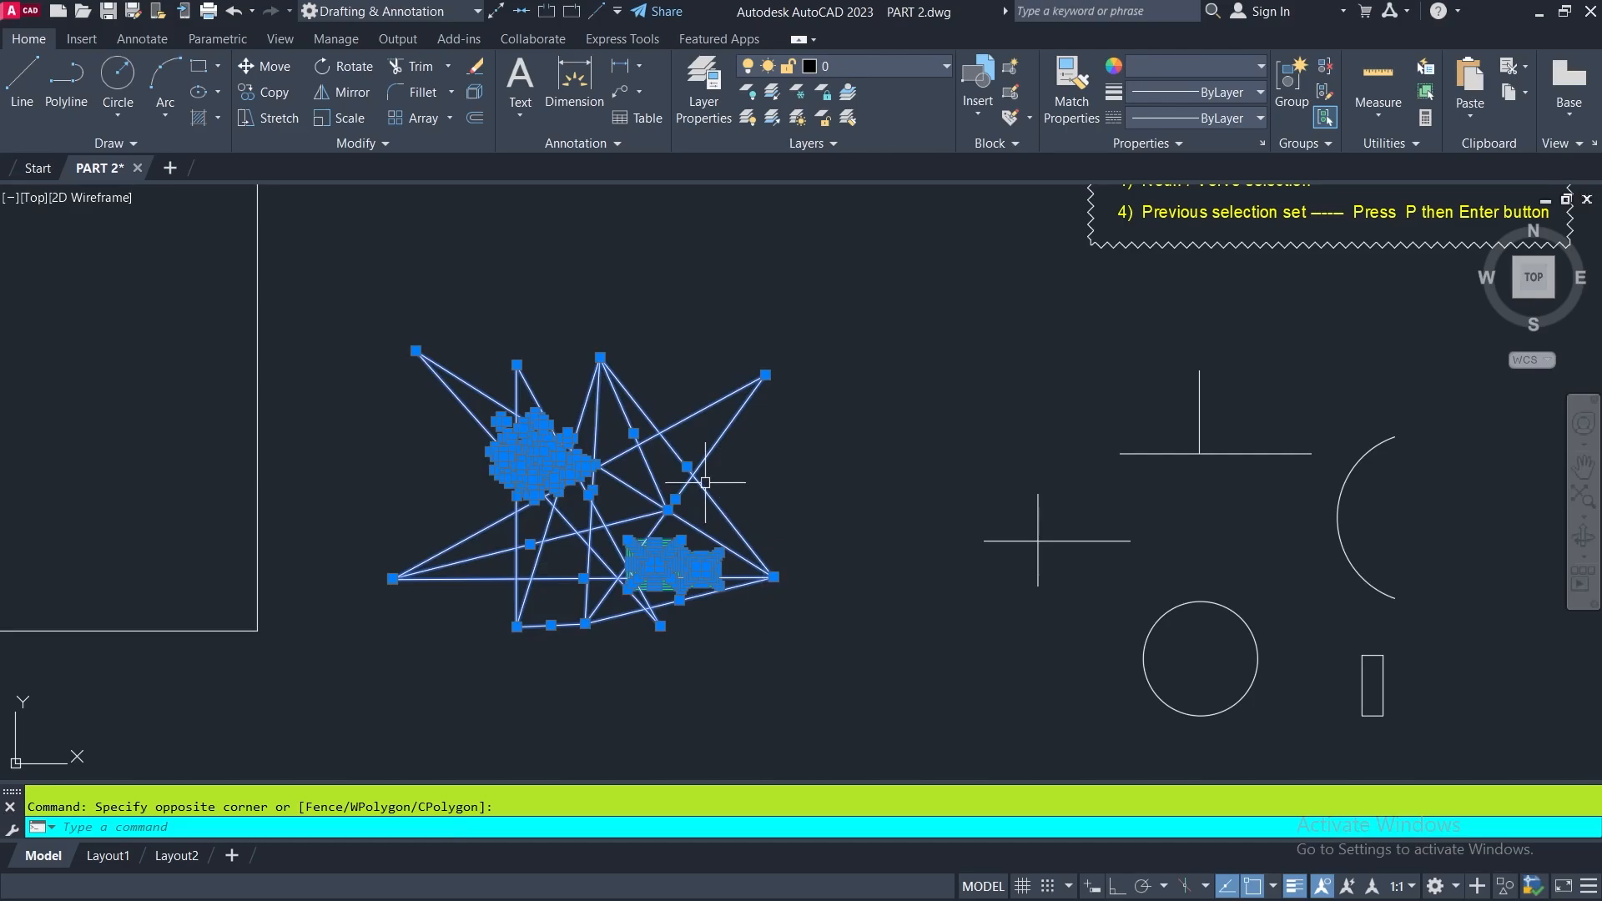
scroll(702, 475, up, 4)
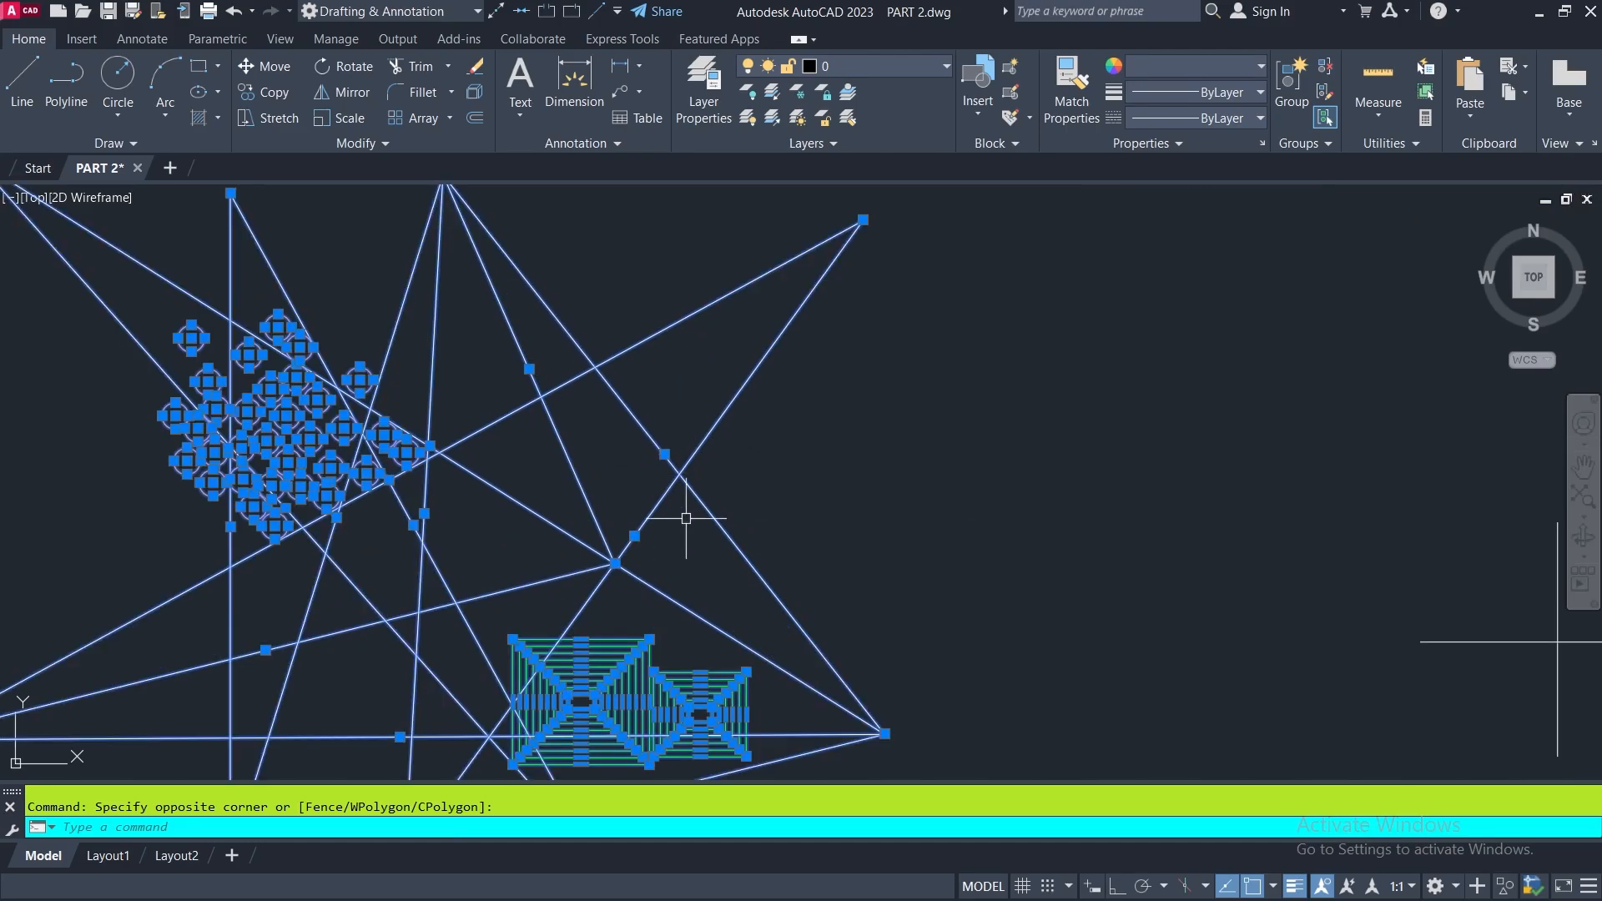
scroll(745, 598, down, 2)
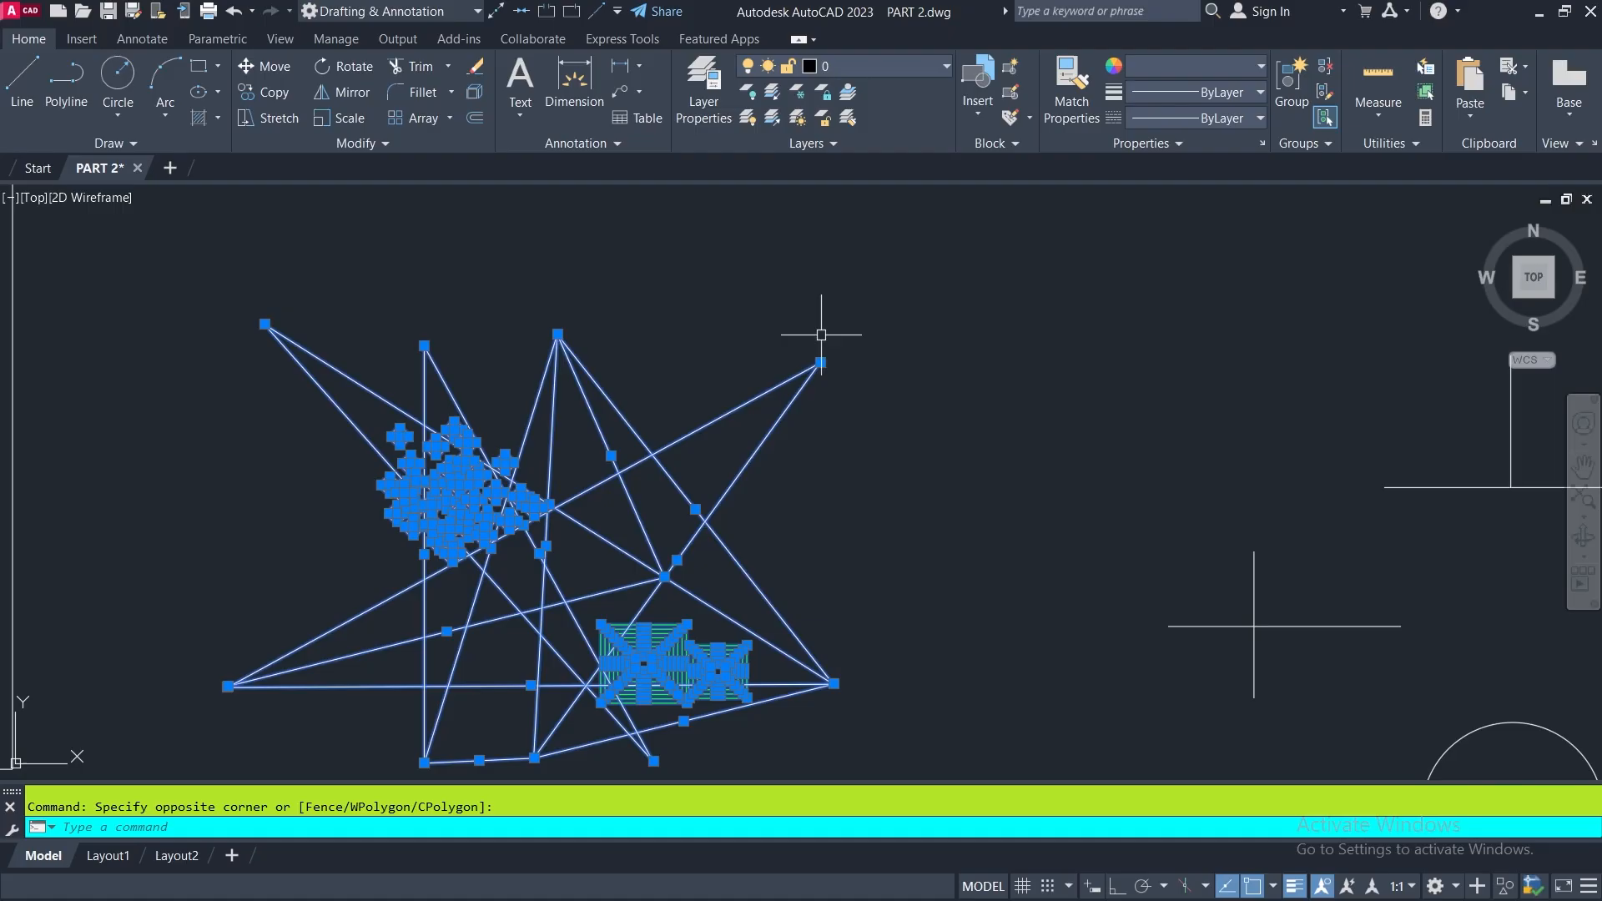
scroll(819, 347, up, 4)
scroll(786, 397, down, 4)
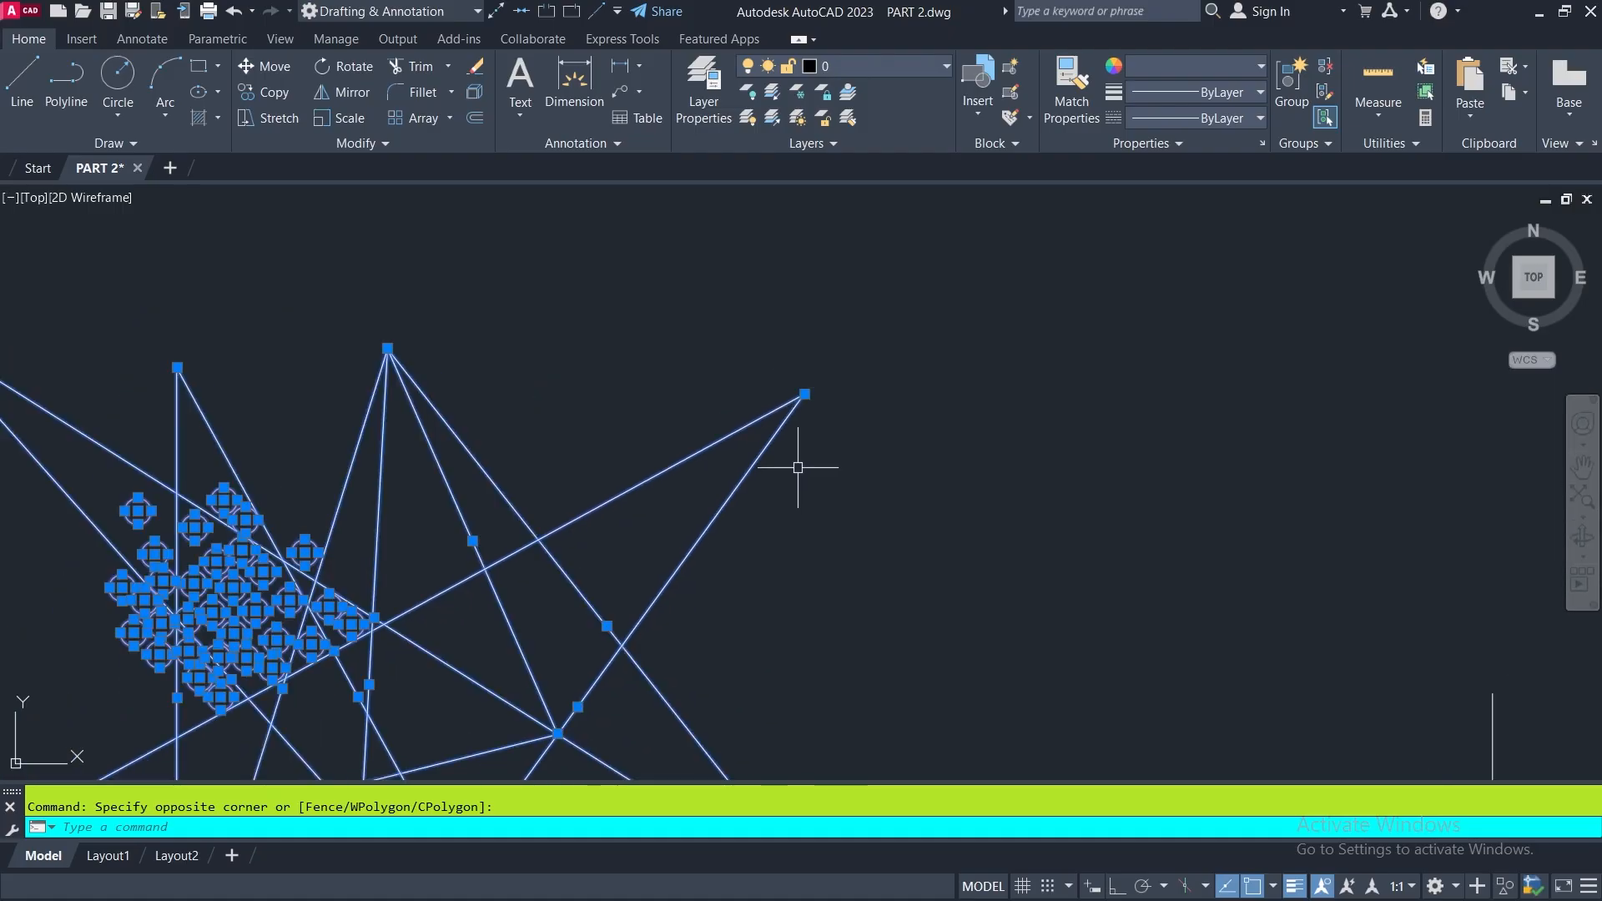
middle_drag(768, 573, 897, 462)
scroll(793, 423, down, 2)
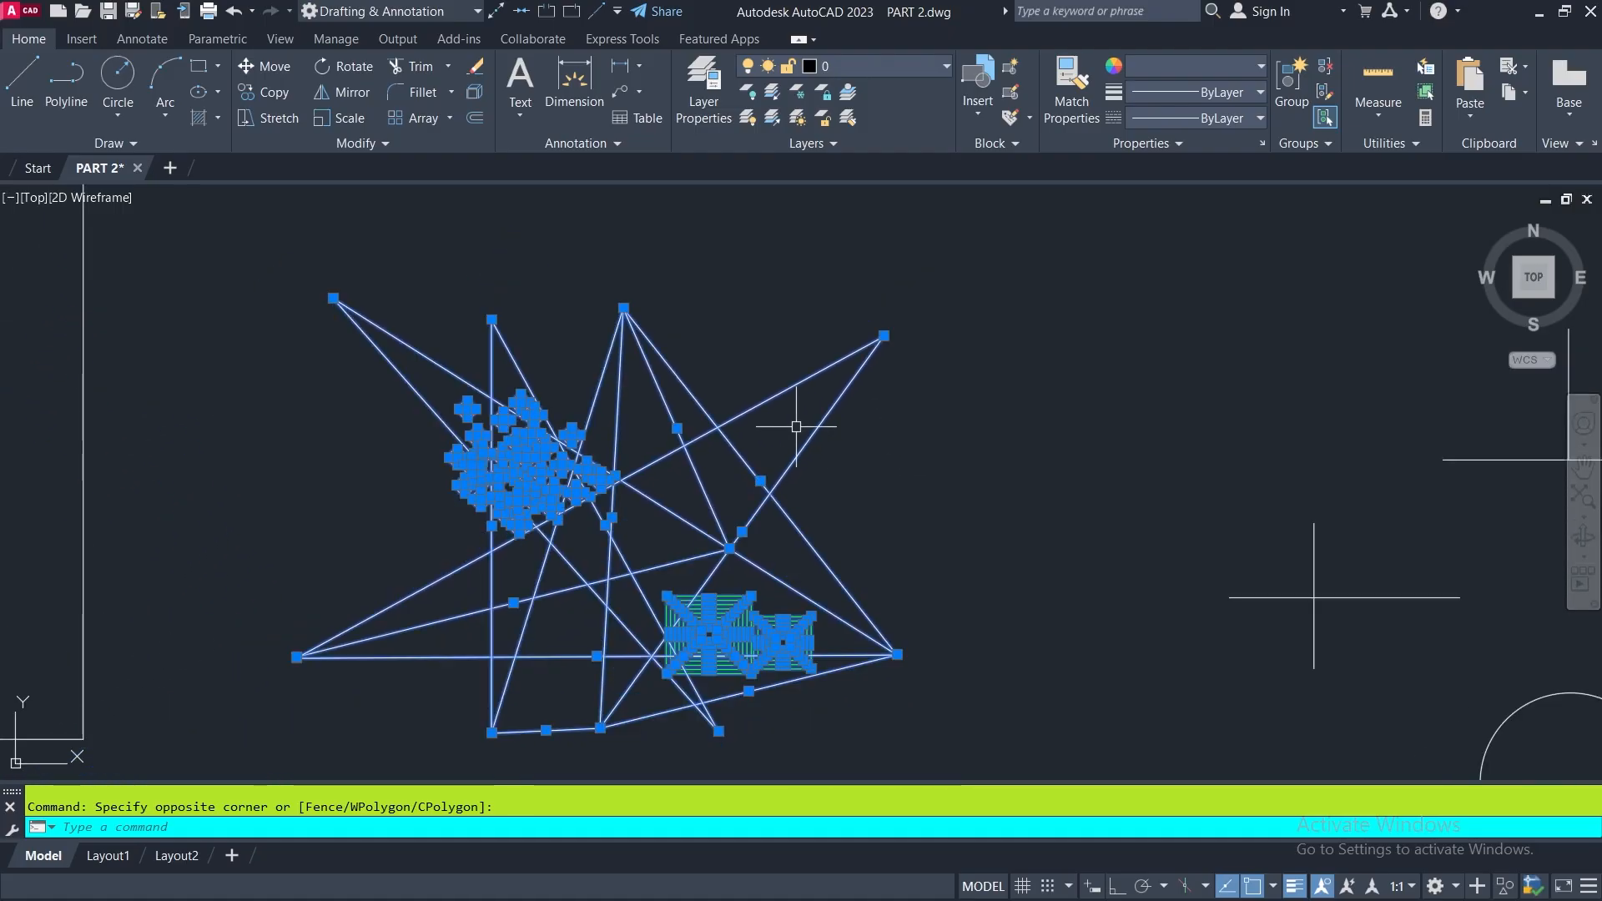
click(474, 67)
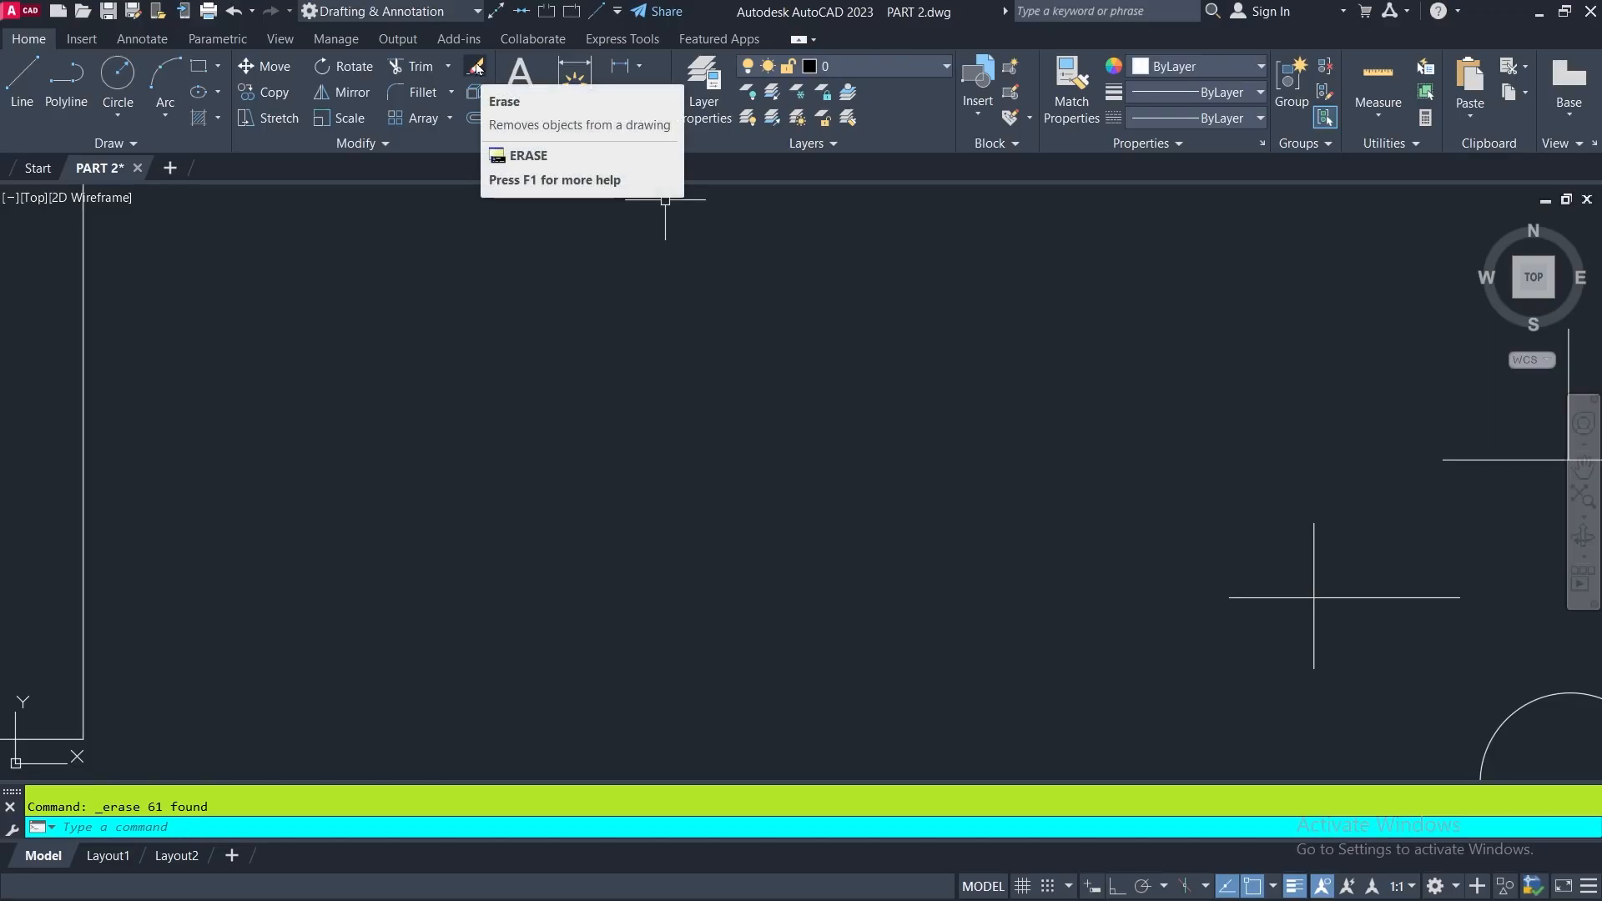
click(237, 13)
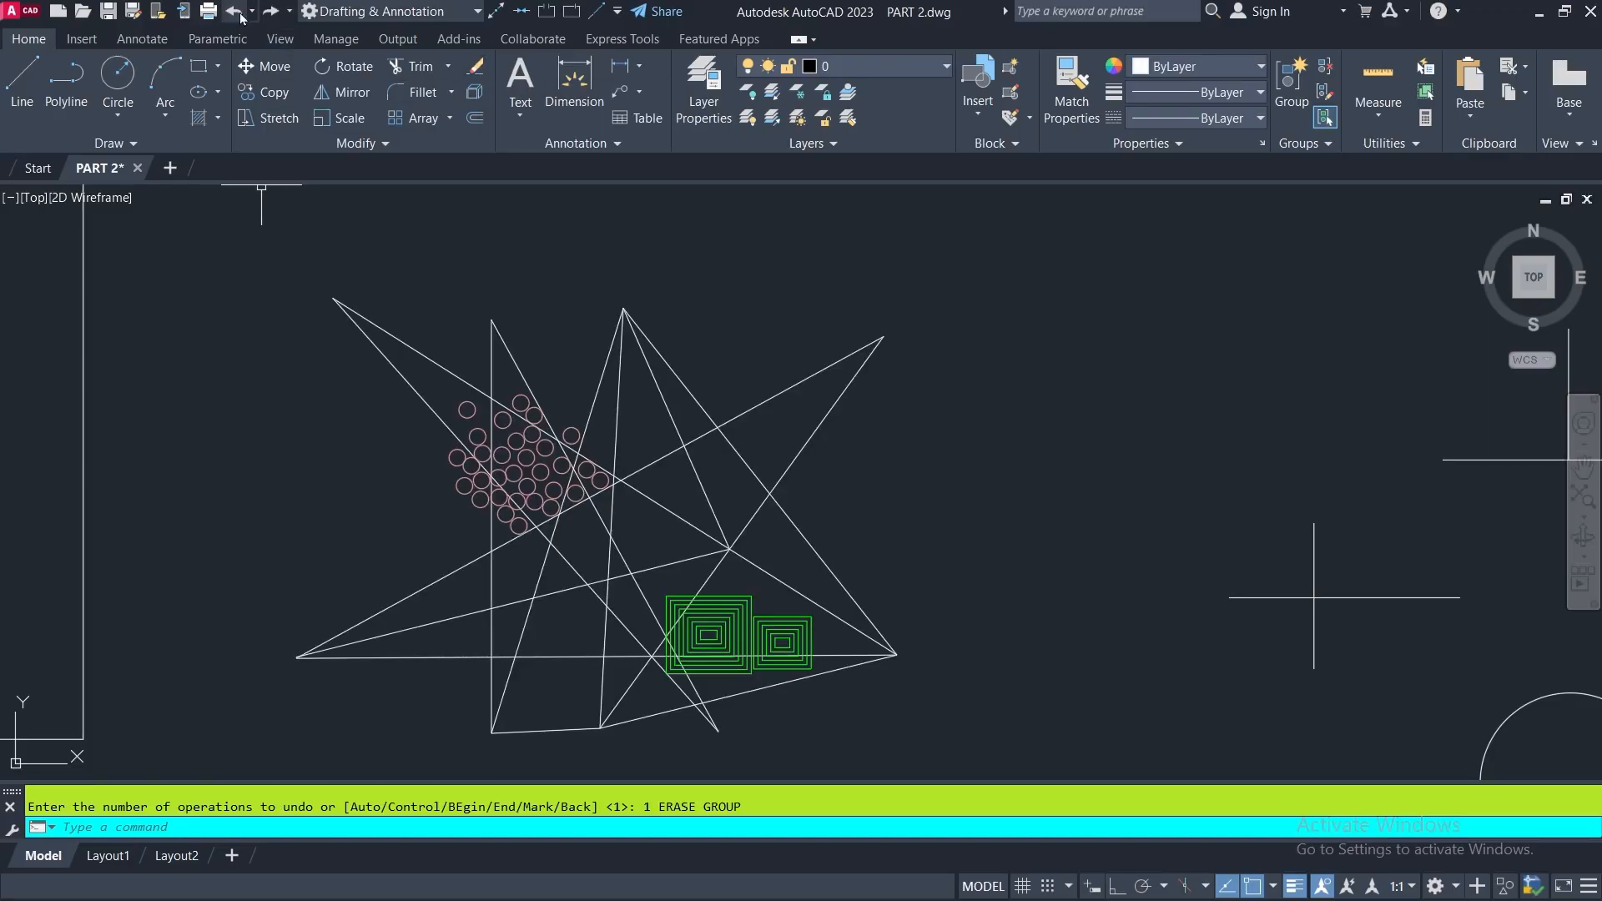
- Review the Cross window selection item in the Object Selection Procedures notes and return to the star-shaped figure
scroll(701, 300, down, 3)
middle_drag(876, 413, 659, 476)
middle_drag(875, 334, 674, 621)
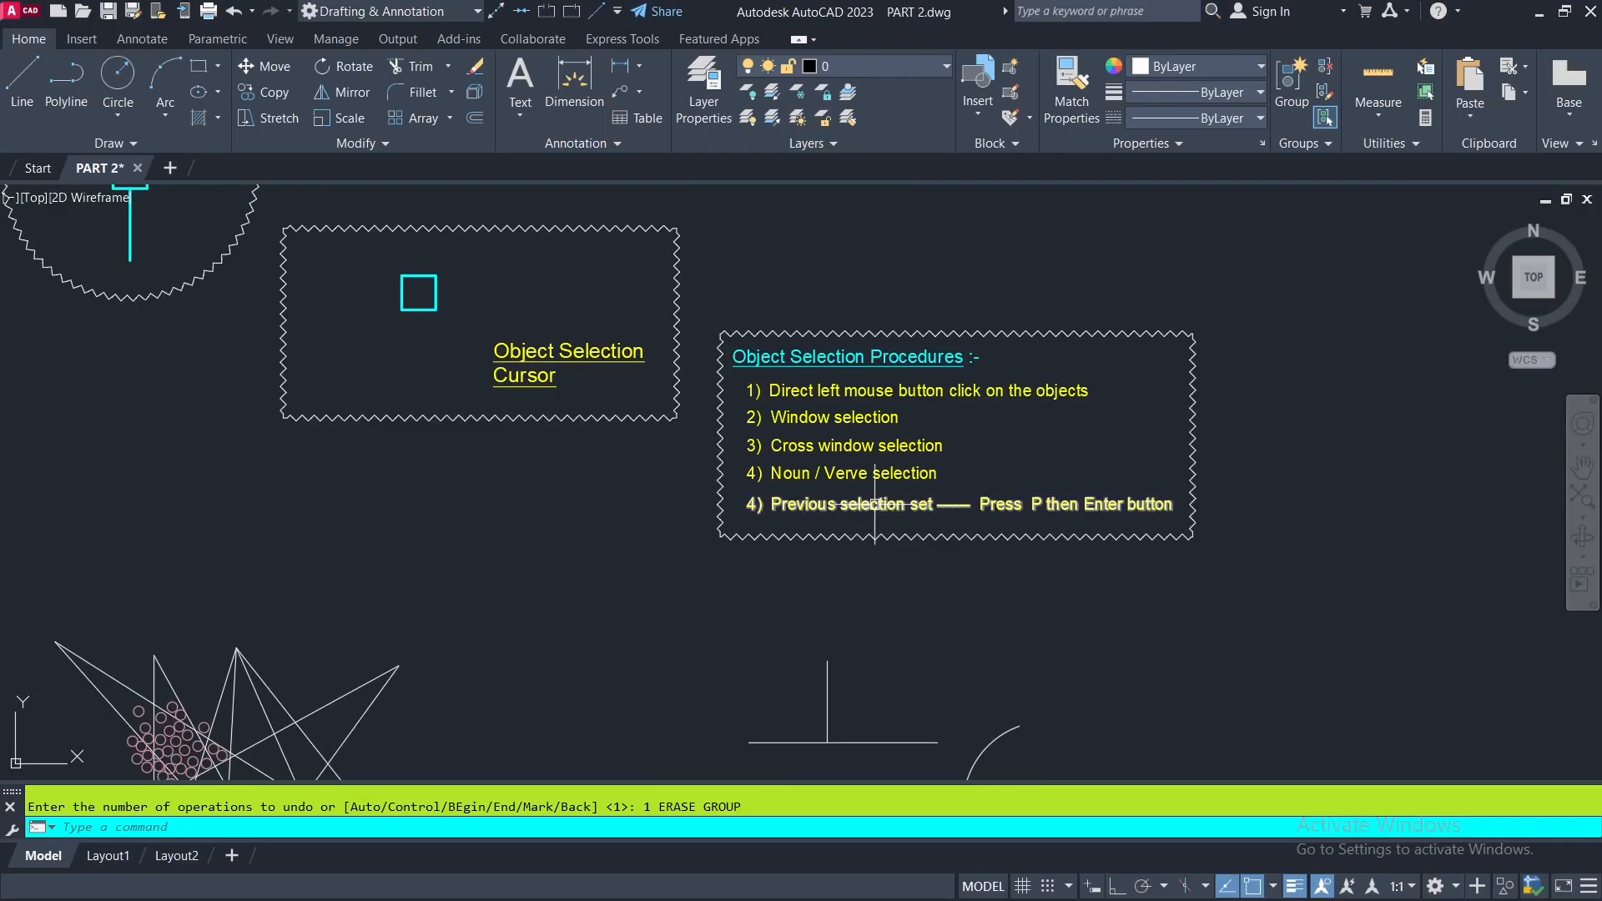
scroll(795, 445, up, 2)
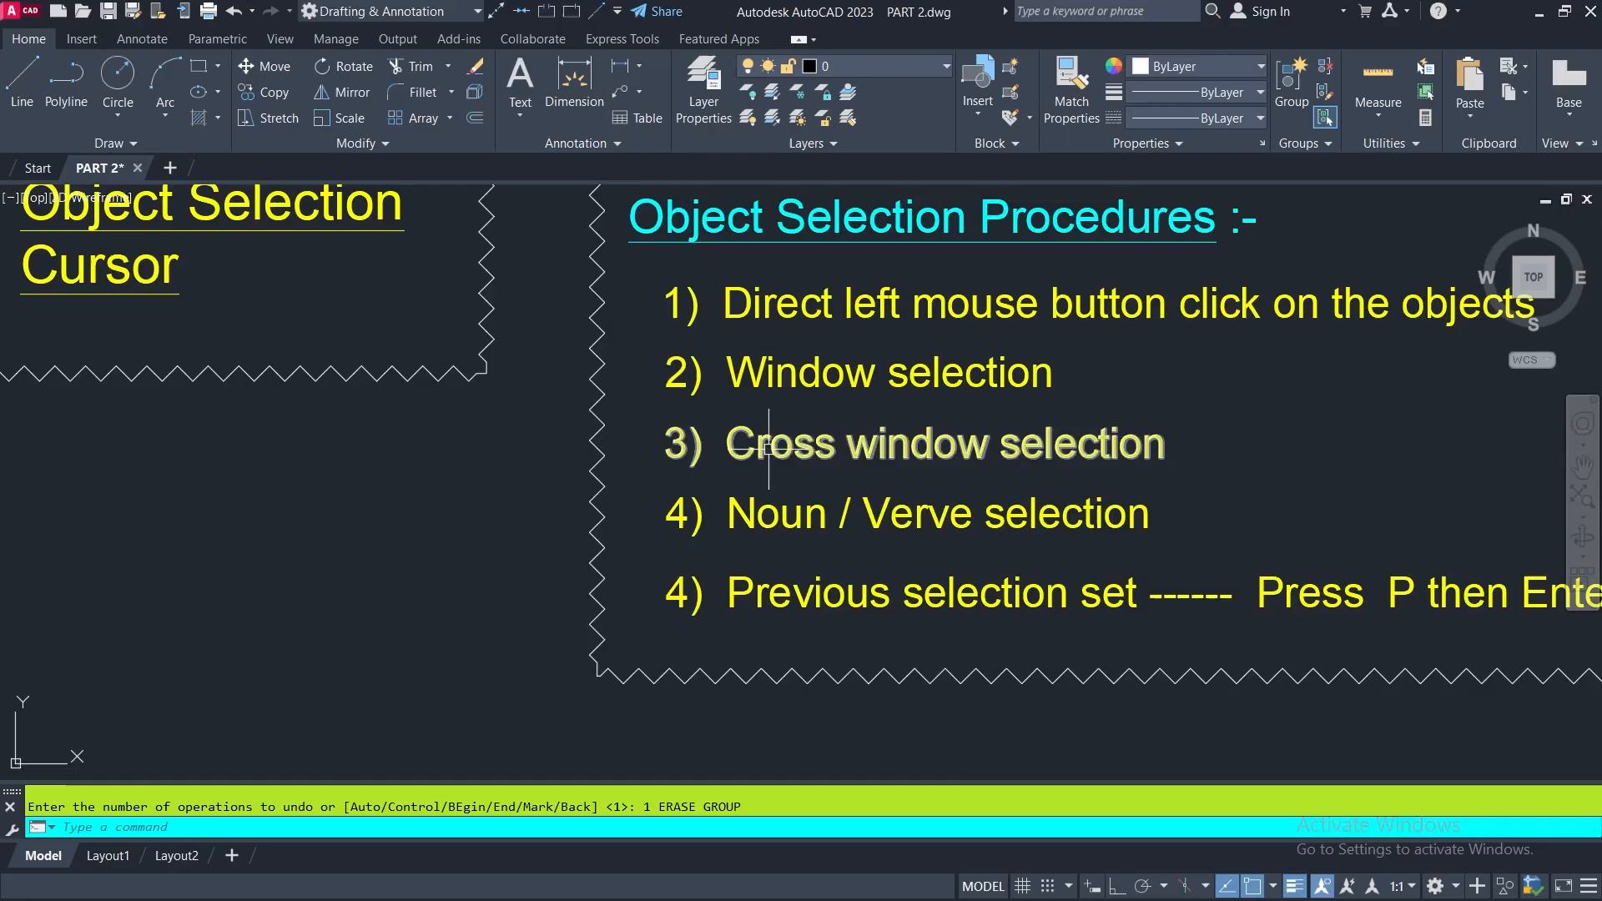
scroll(1160, 415, down, 5)
middle_drag(1160, 415, 1304, 98)
- Erase the lines touched by a narrow crossing window across the star-shaped figure's upper tips, and undo the erase
click(475, 70)
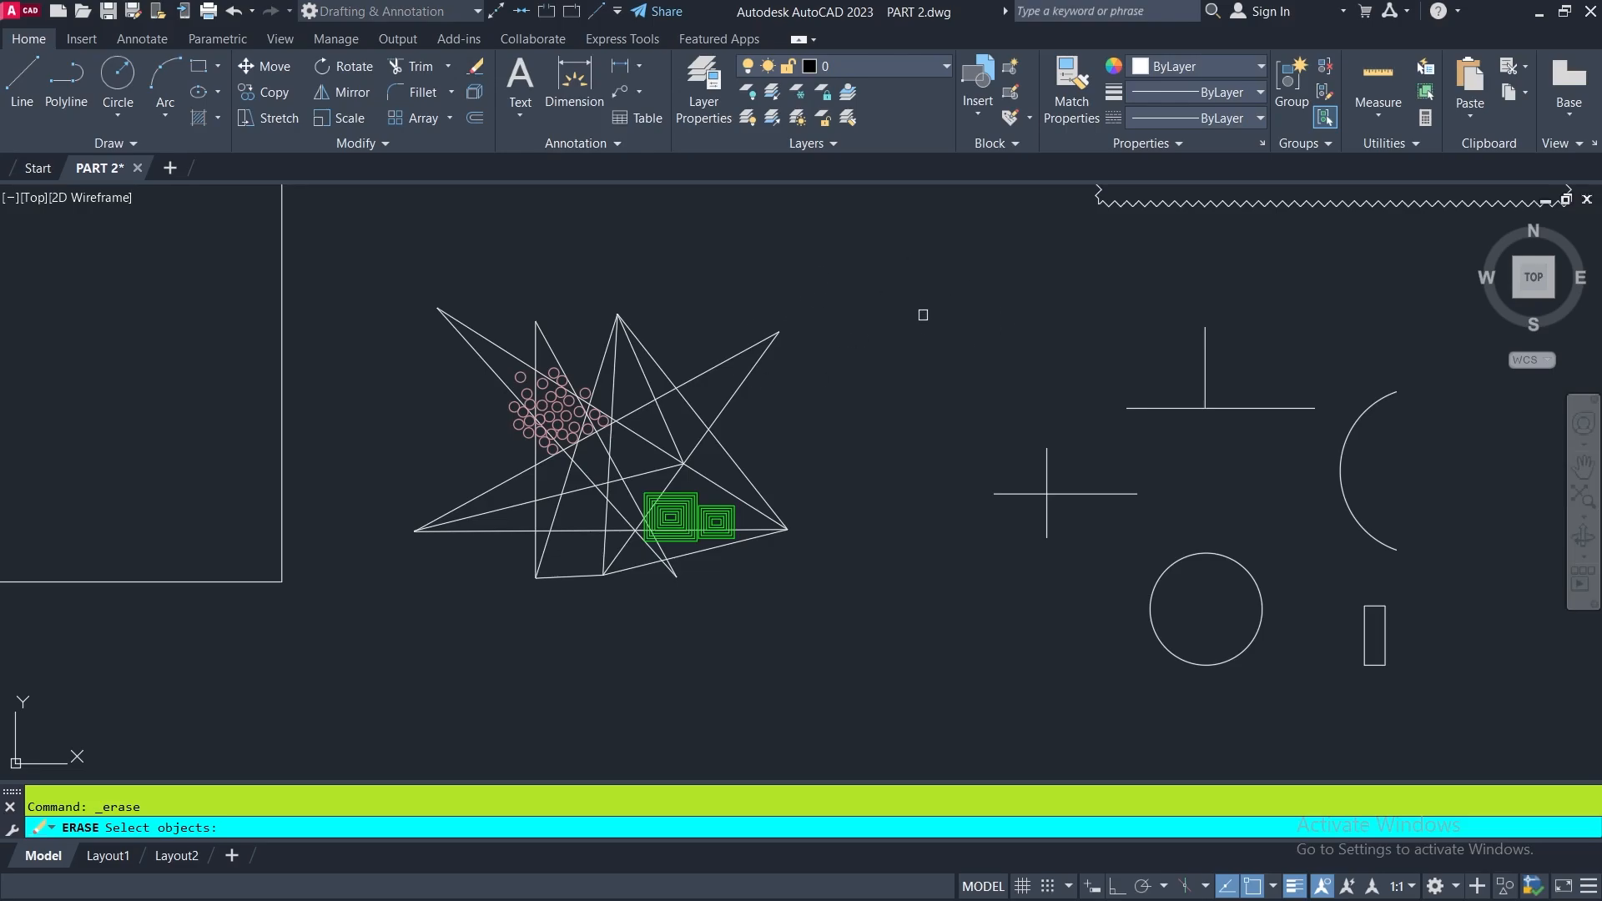
click(923, 314)
click(944, 306)
click(937, 314)
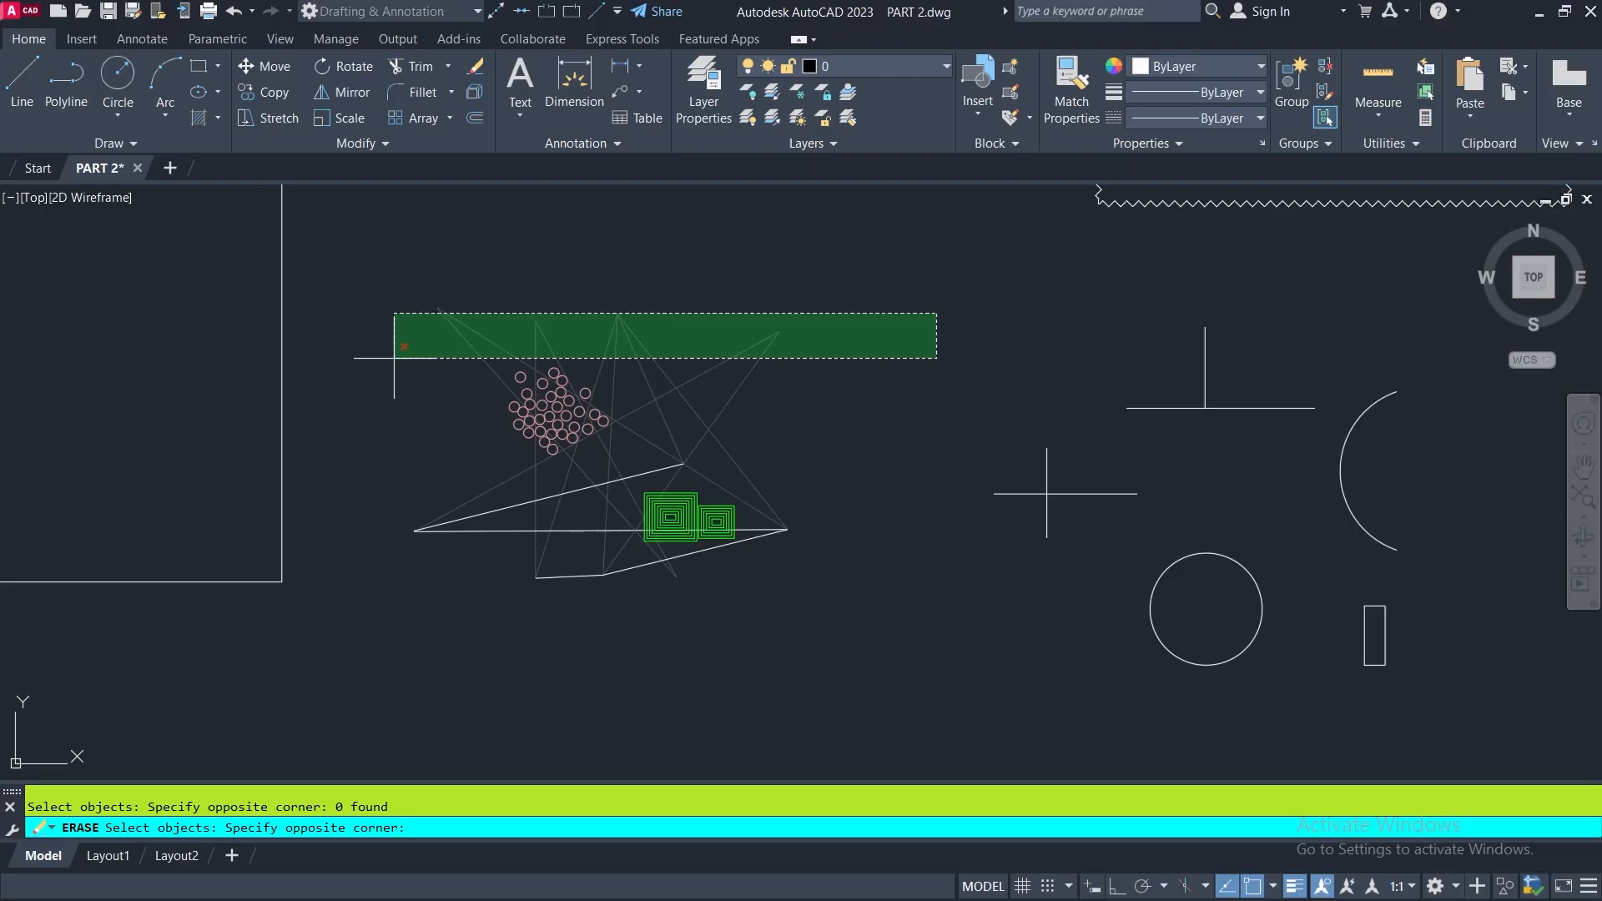
click(394, 358)
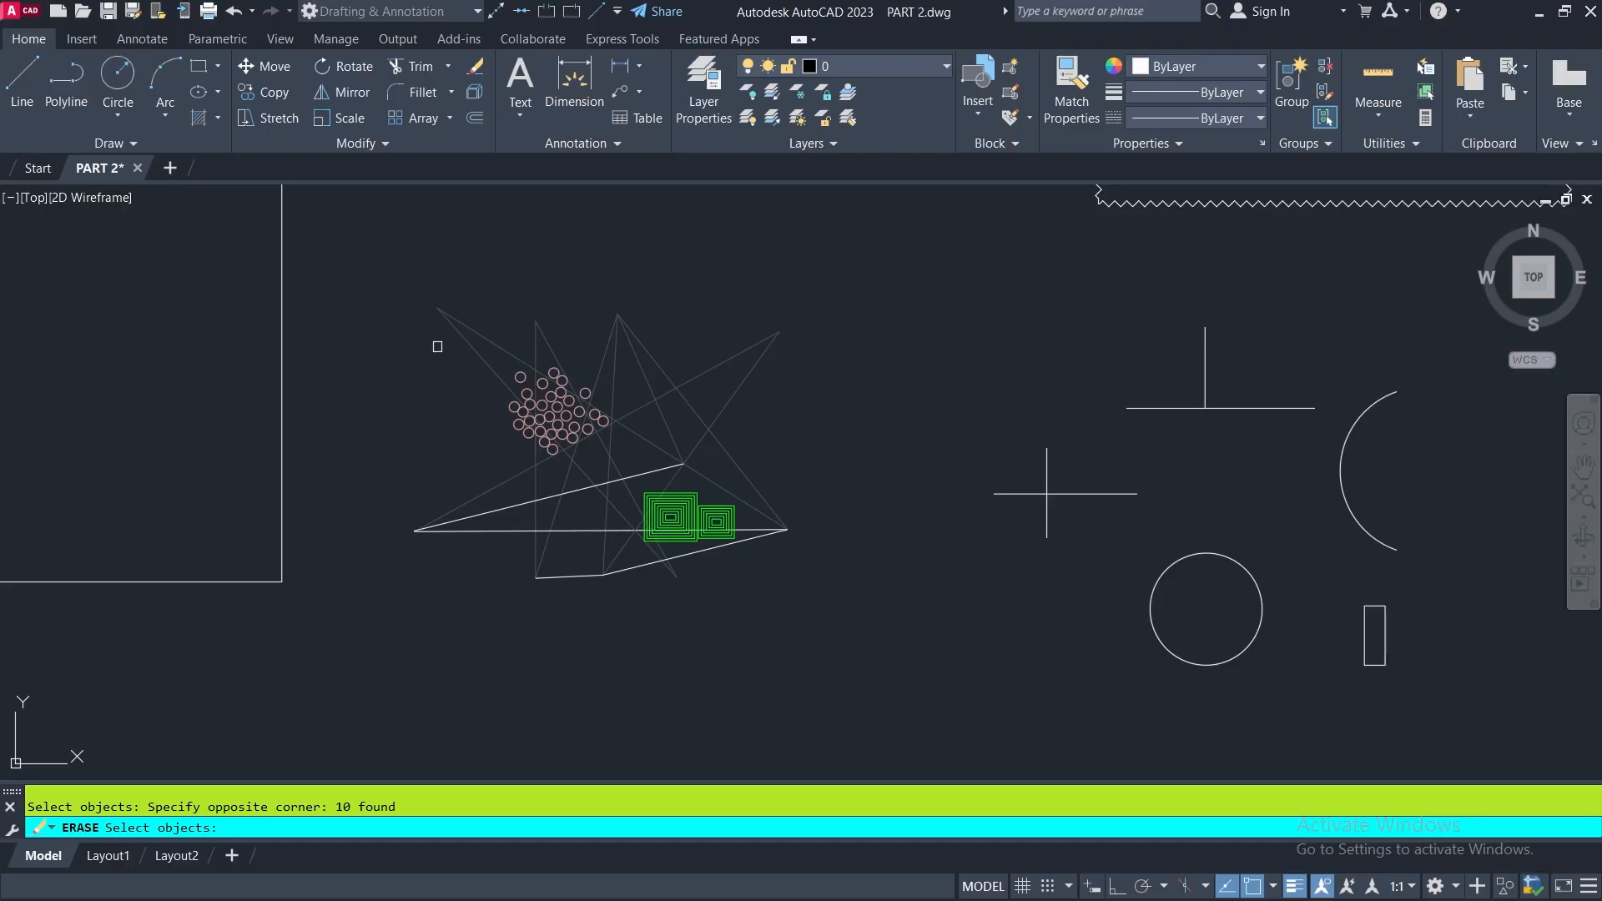
key(Return)
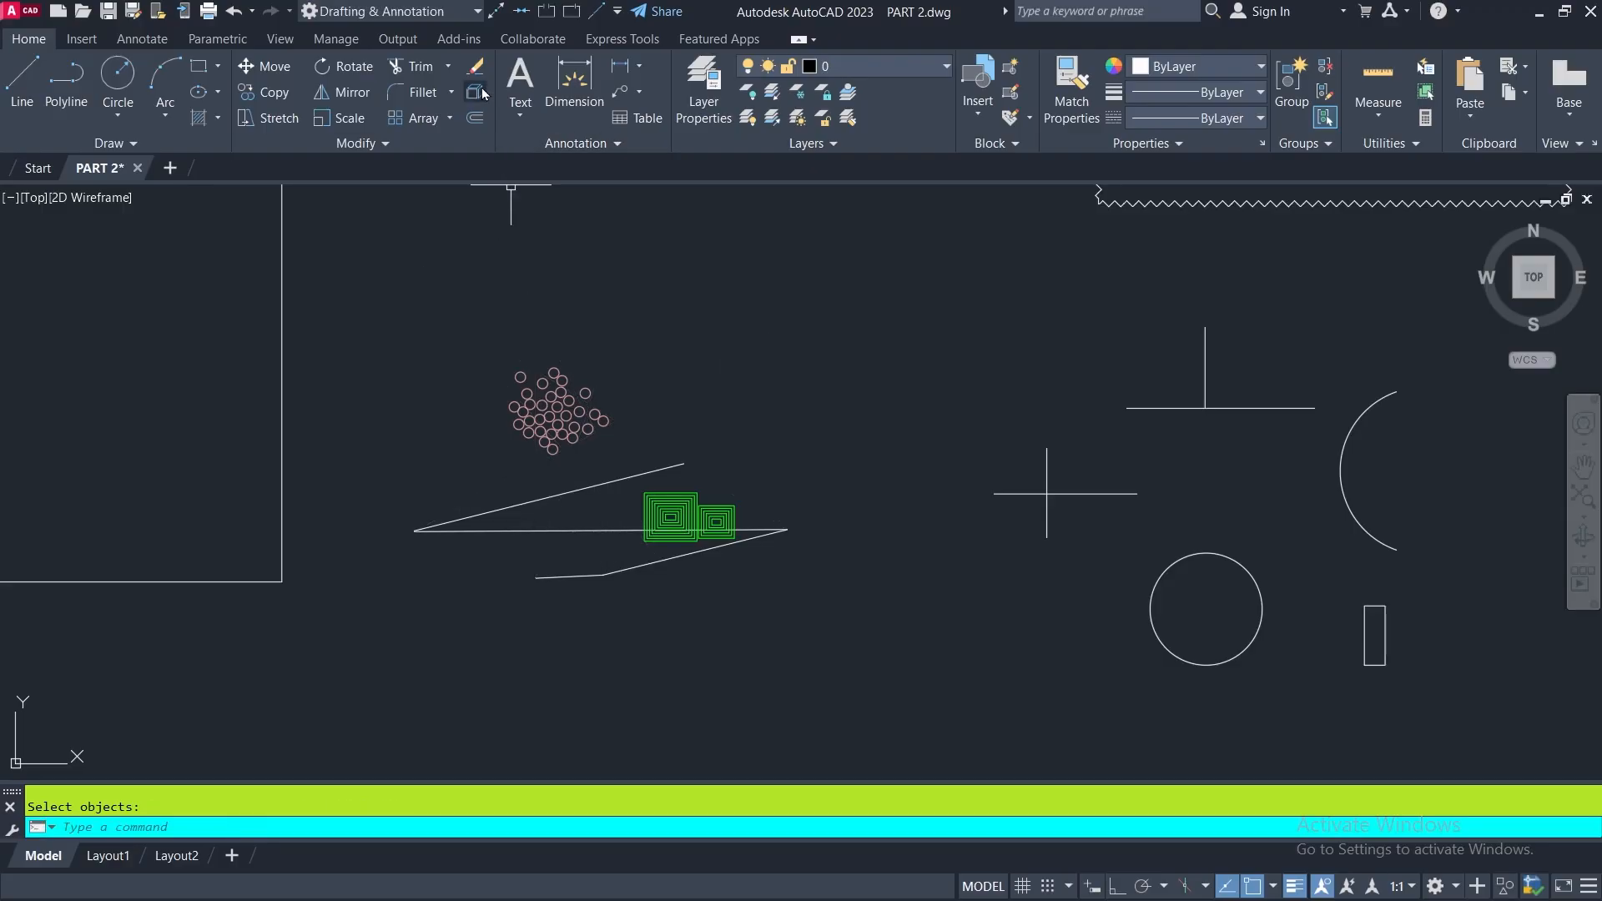
click(233, 10)
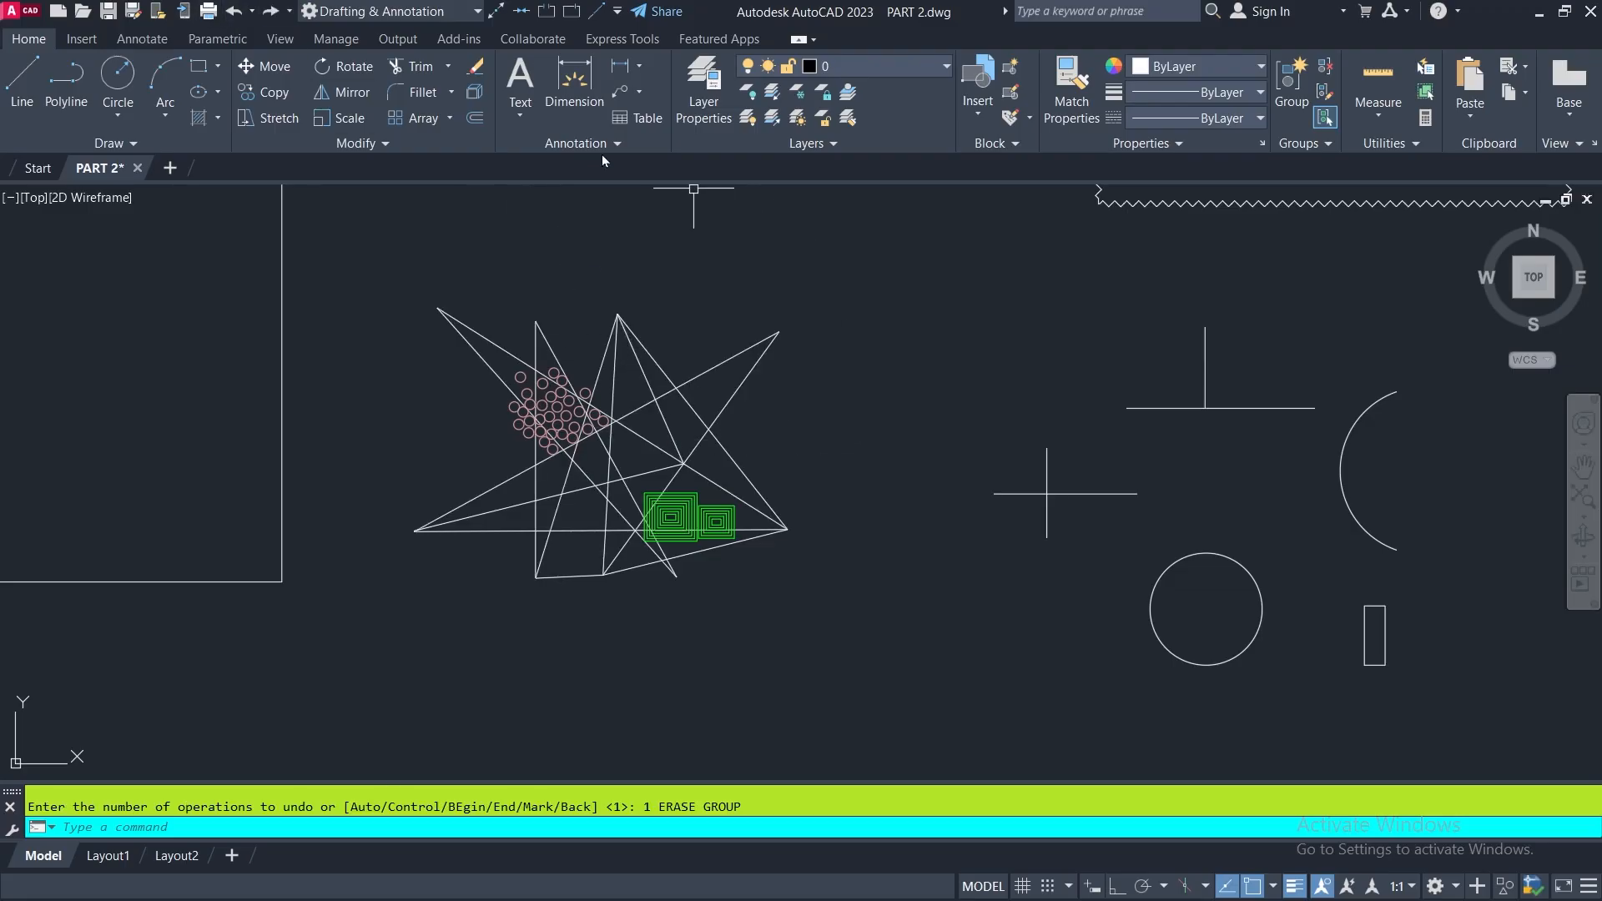
- Erase the lines and green rectangles caught by a crossing window over the figure's lower-right portion, and undo the erase
click(475, 66)
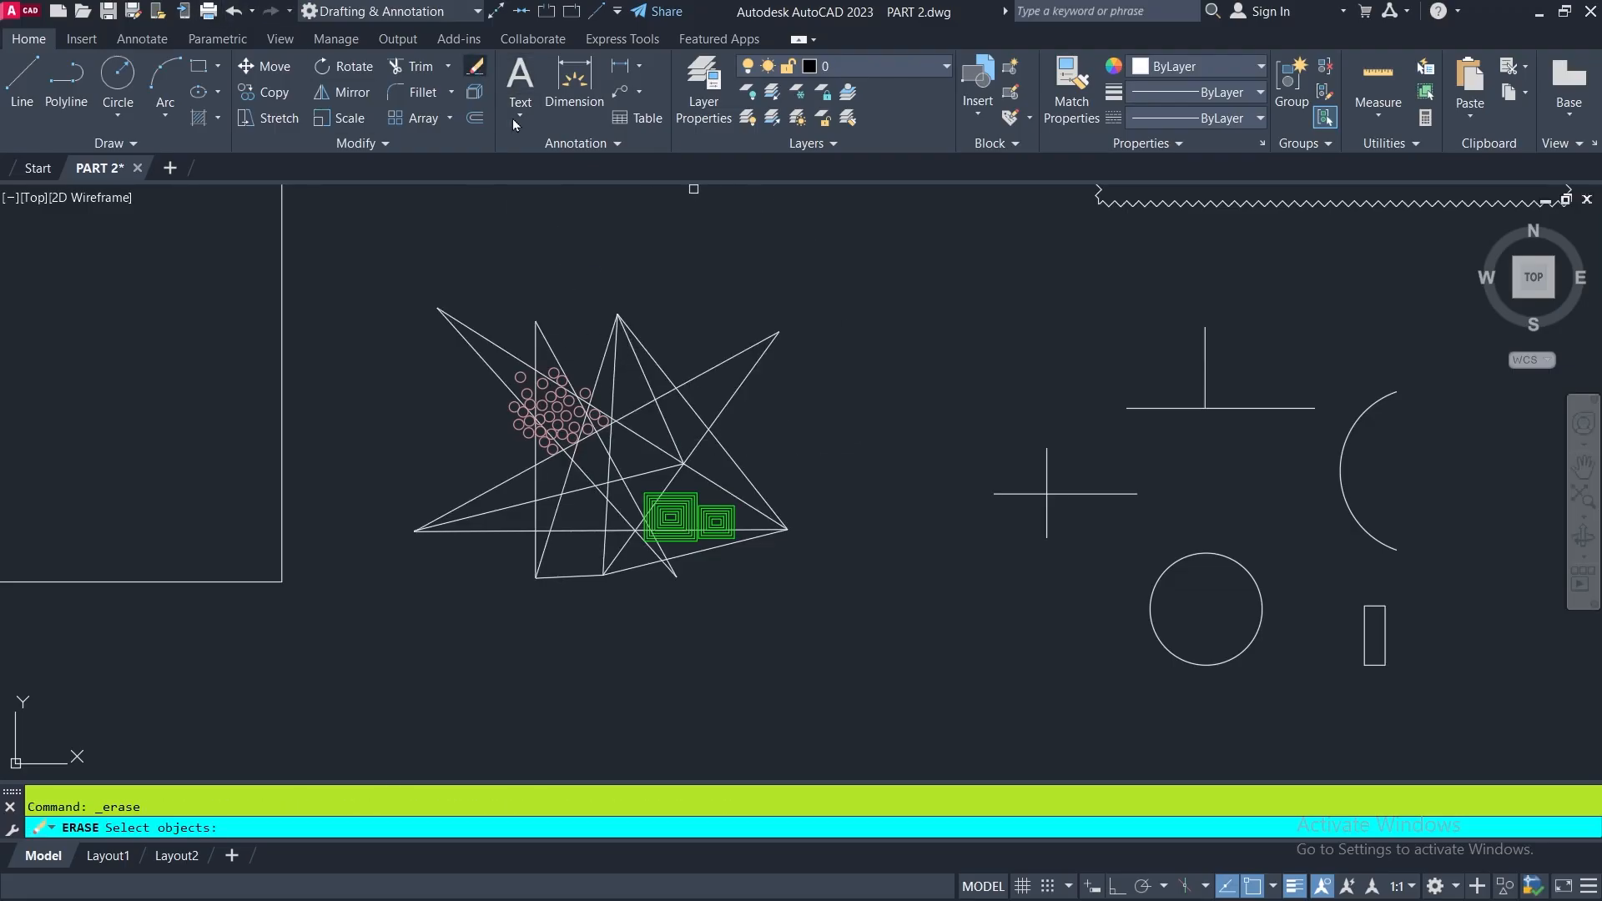
click(838, 428)
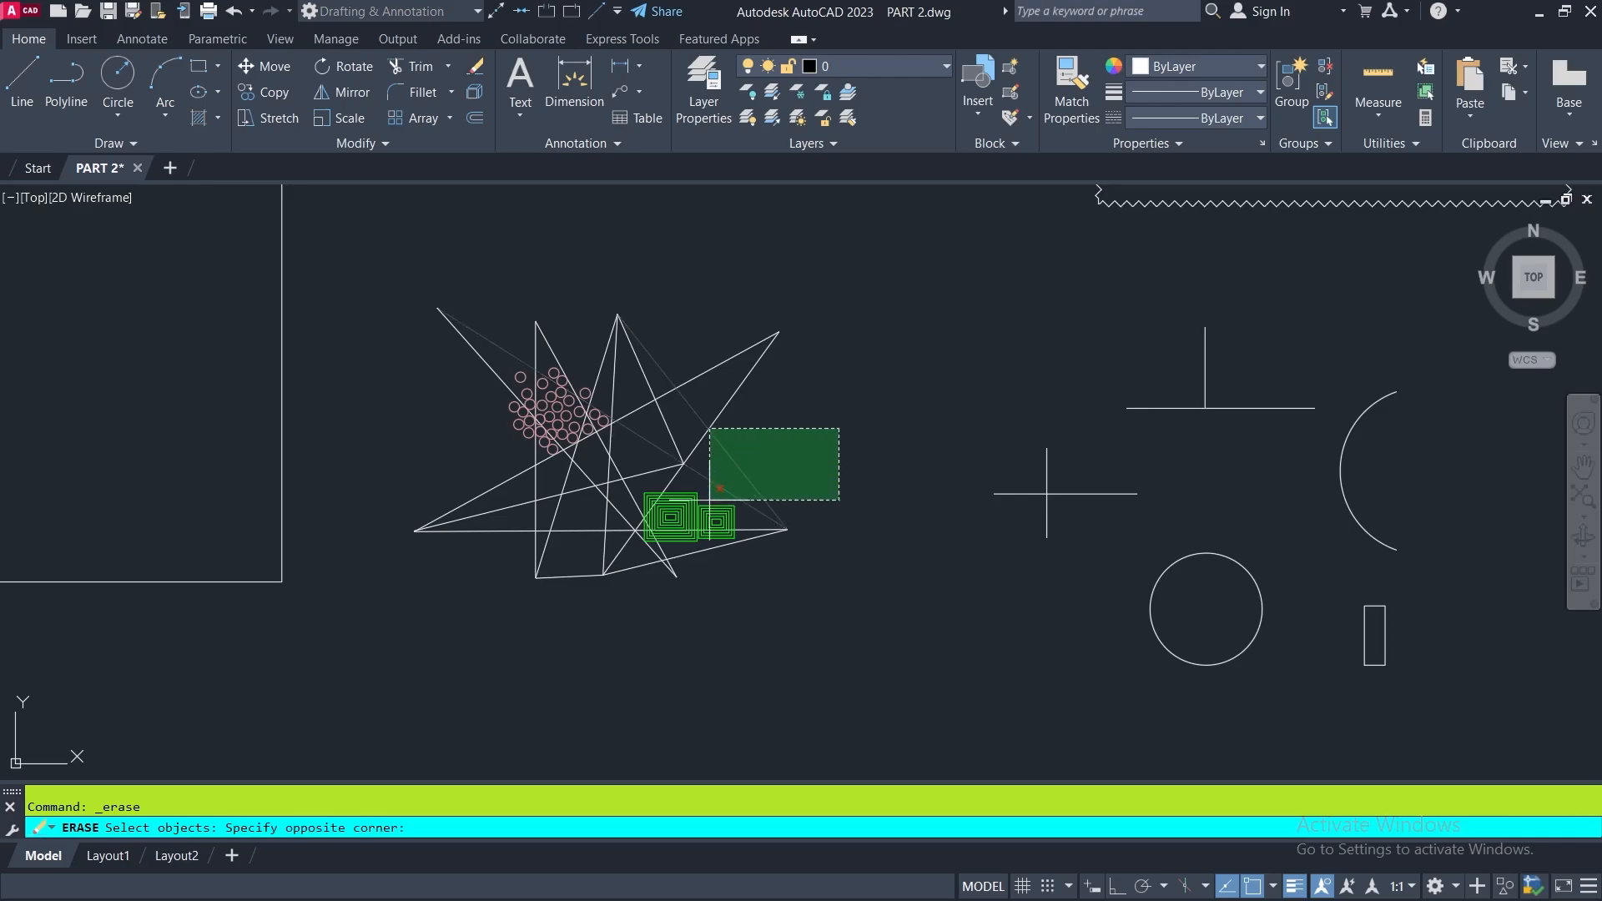
click(609, 587)
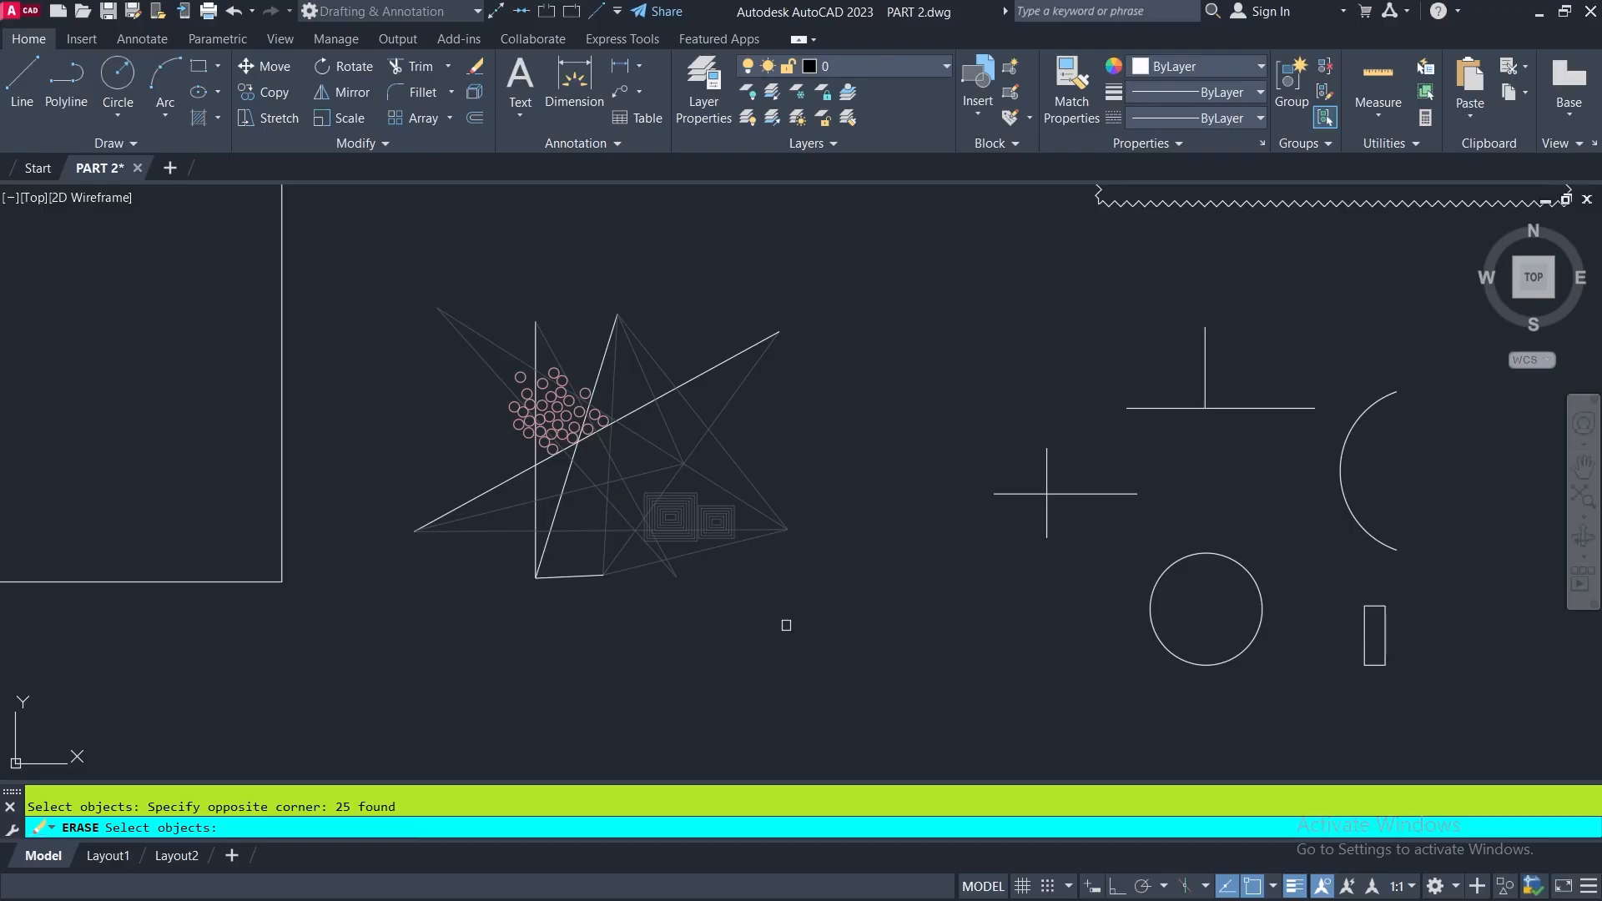
key(Return)
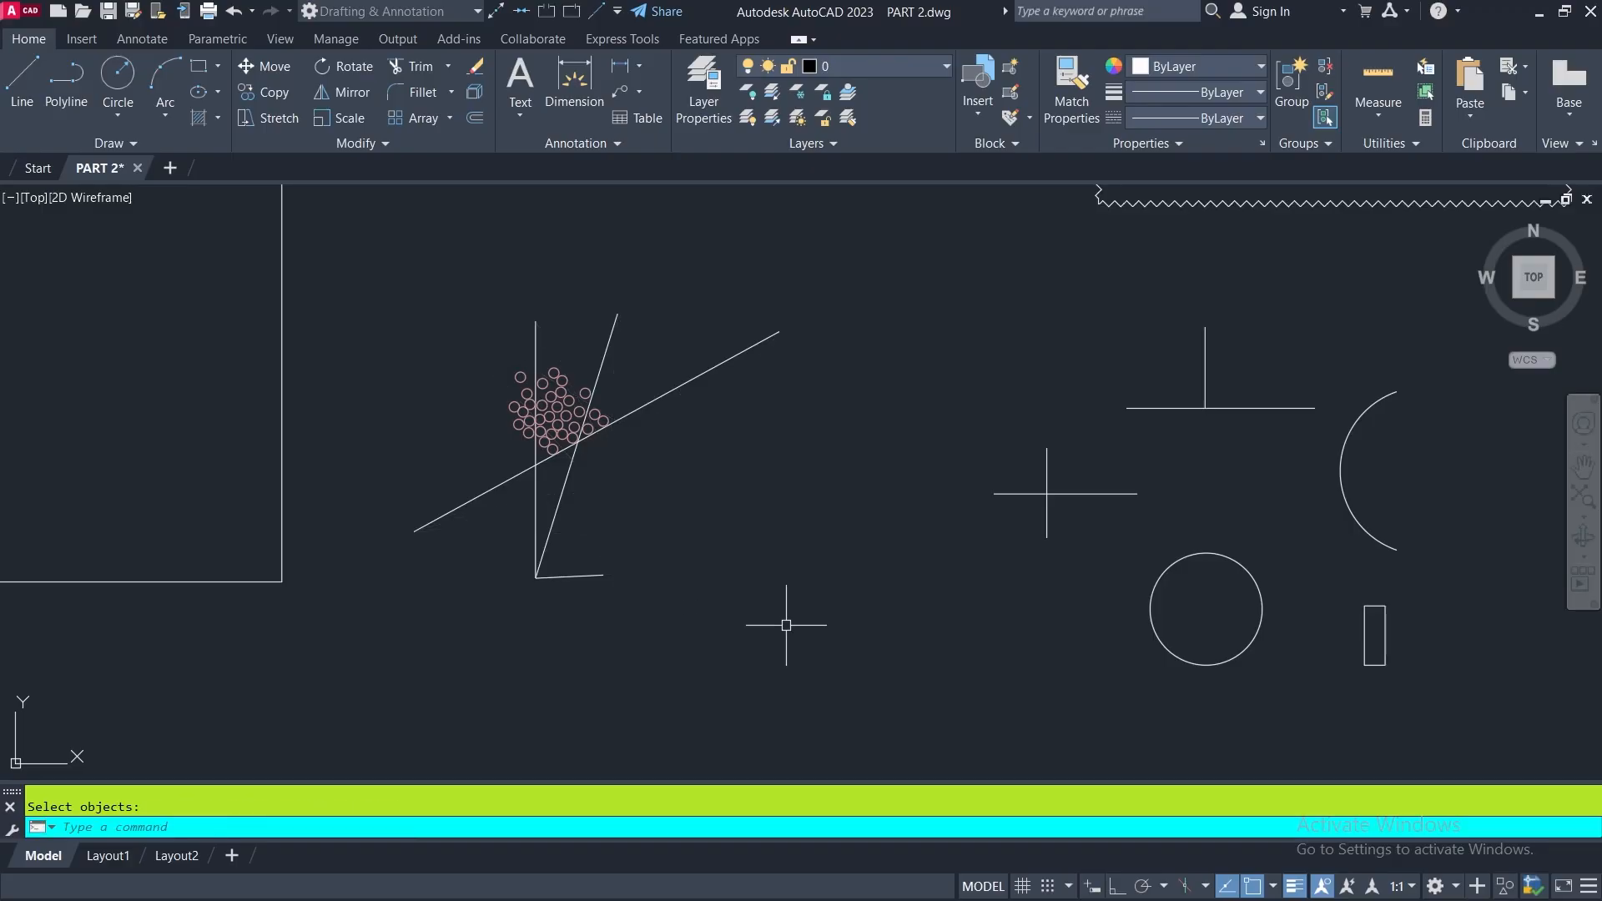
click(237, 13)
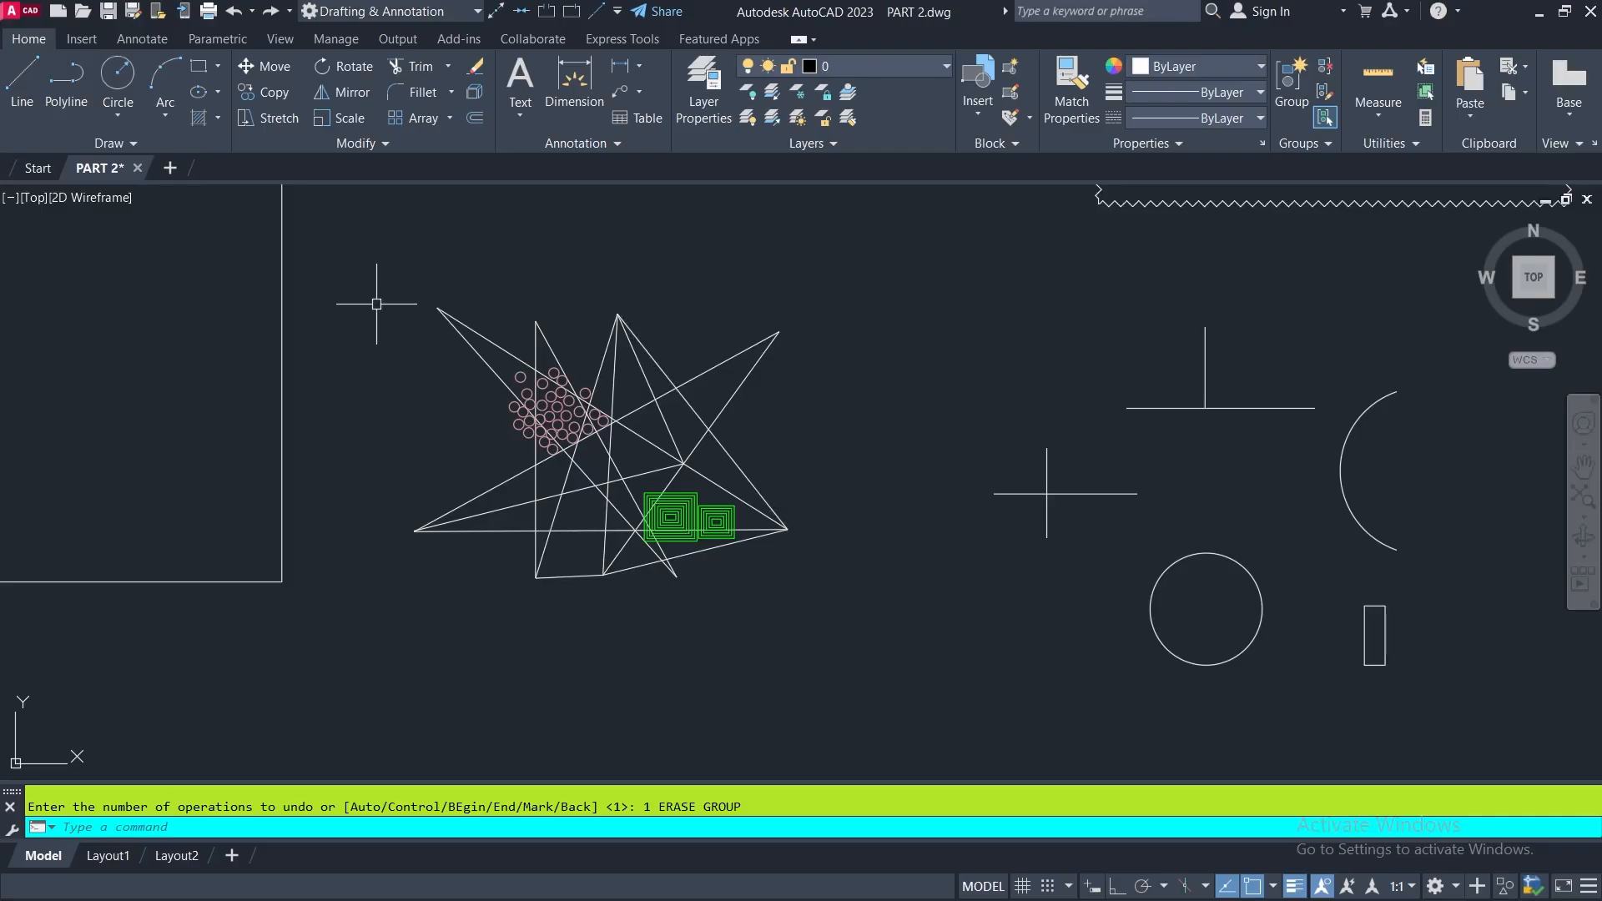
- With no command active, try window selections and a crossing selection over the star-shaped figure, and clear the selection
click(342, 270)
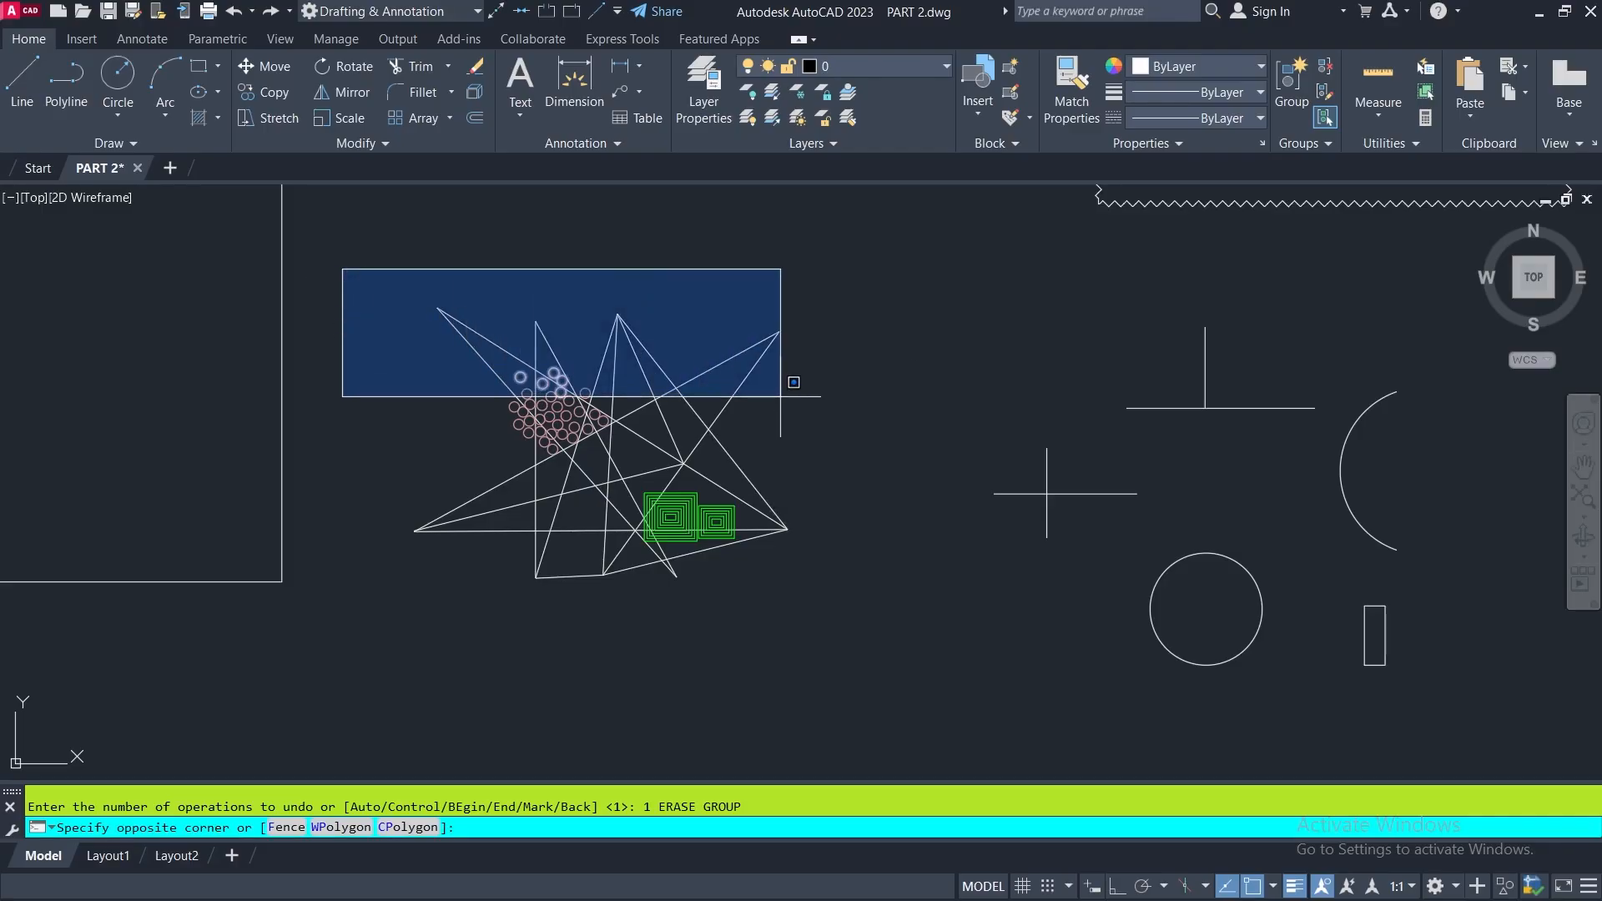
click(788, 386)
click(911, 279)
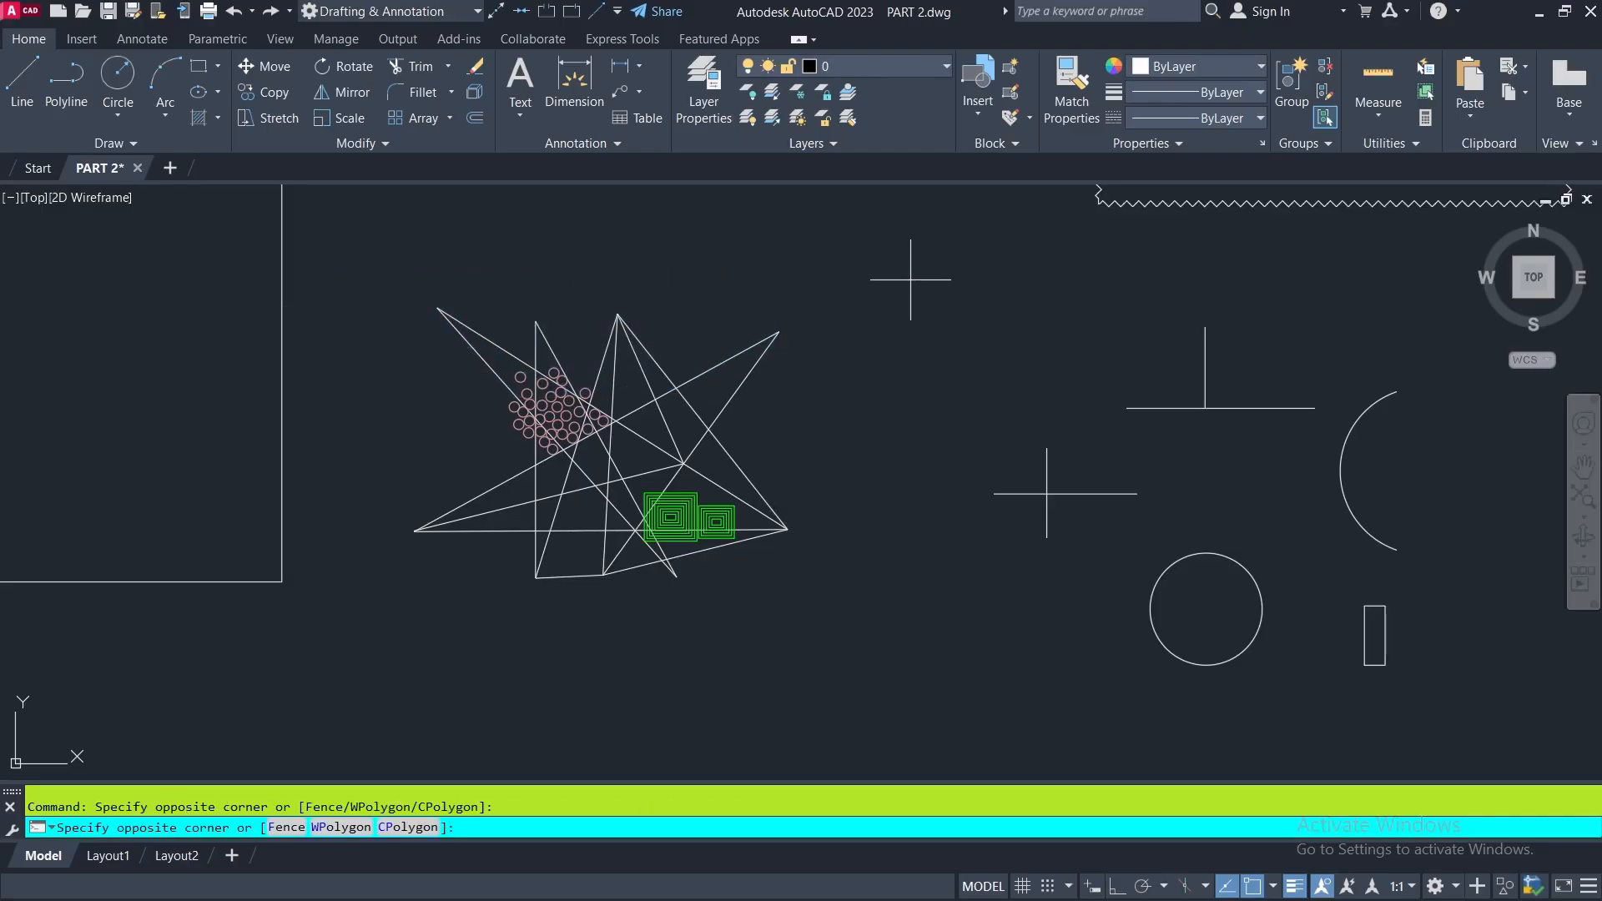
click(995, 358)
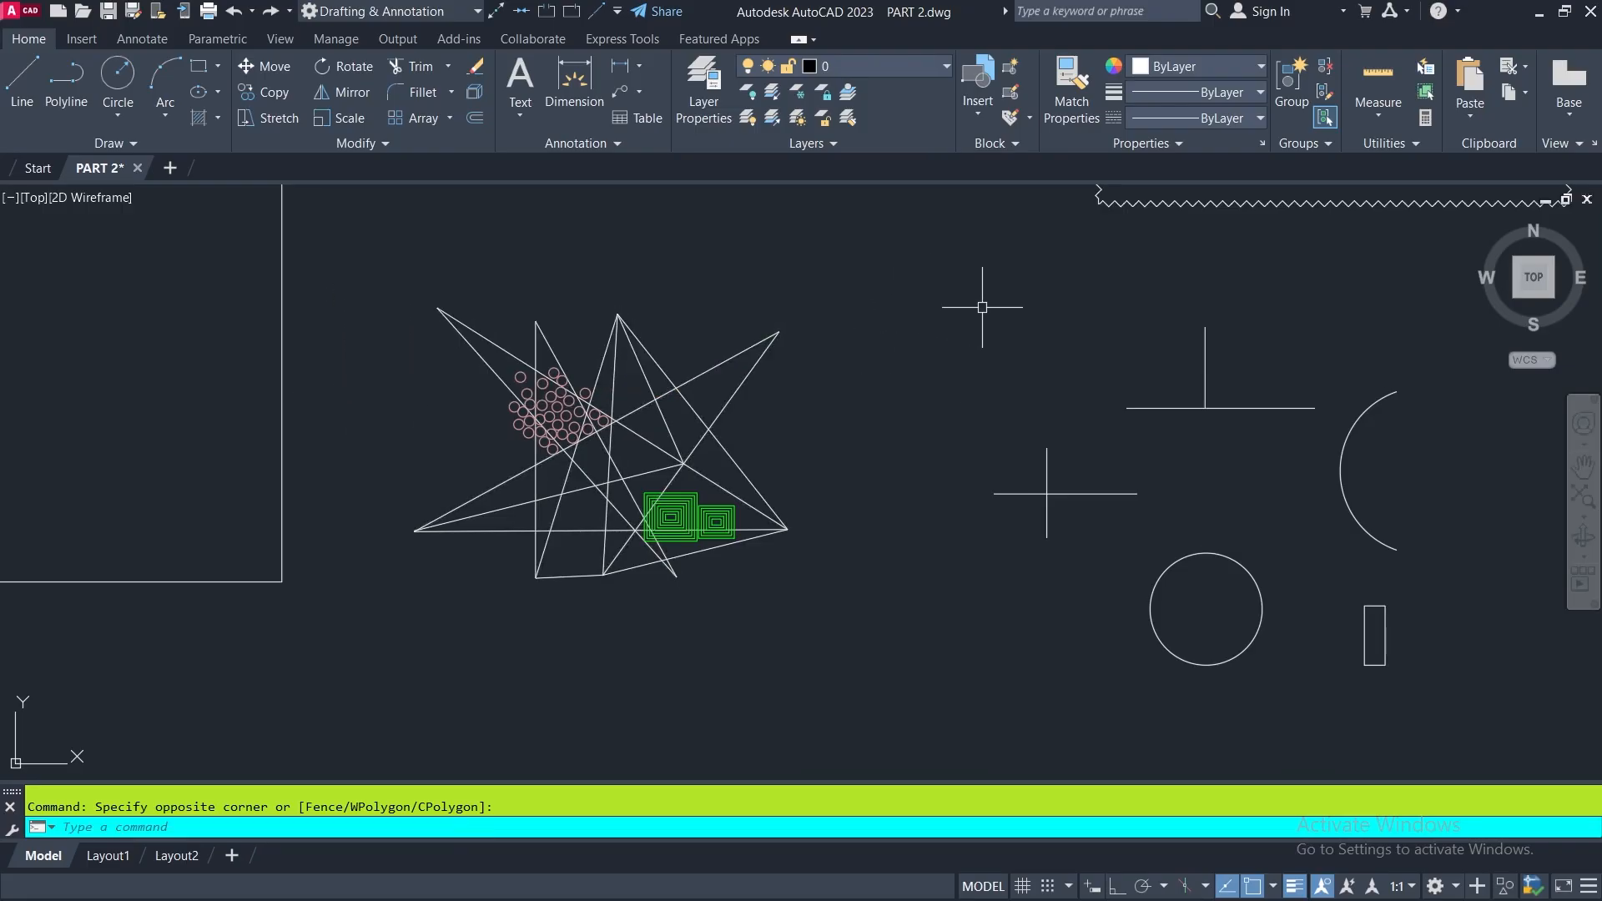
click(921, 350)
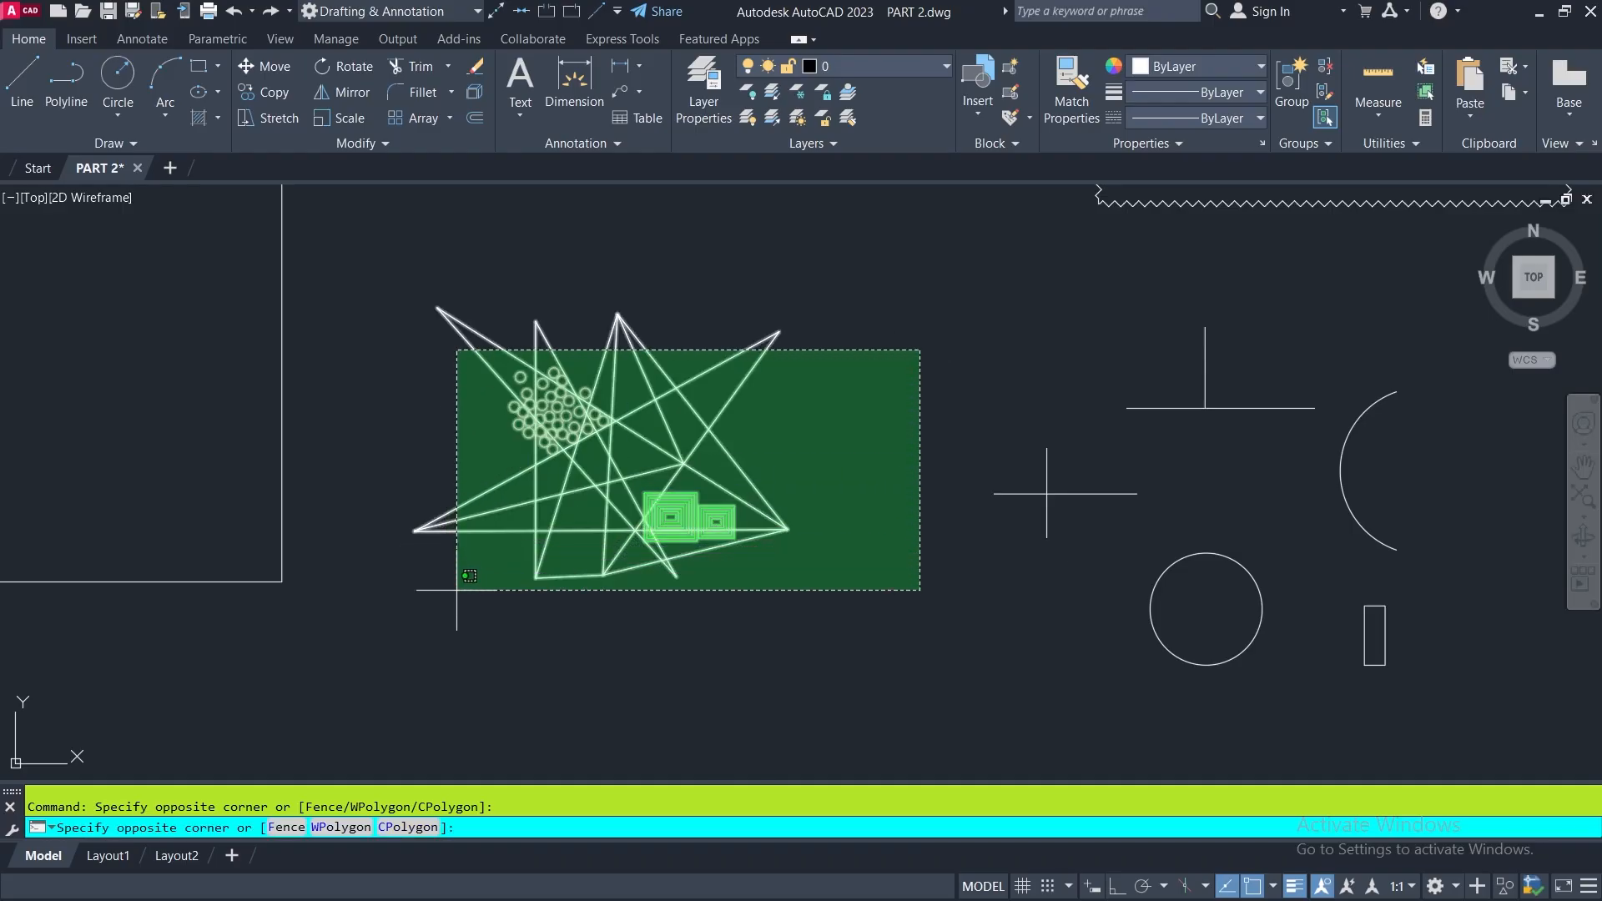
click(447, 559)
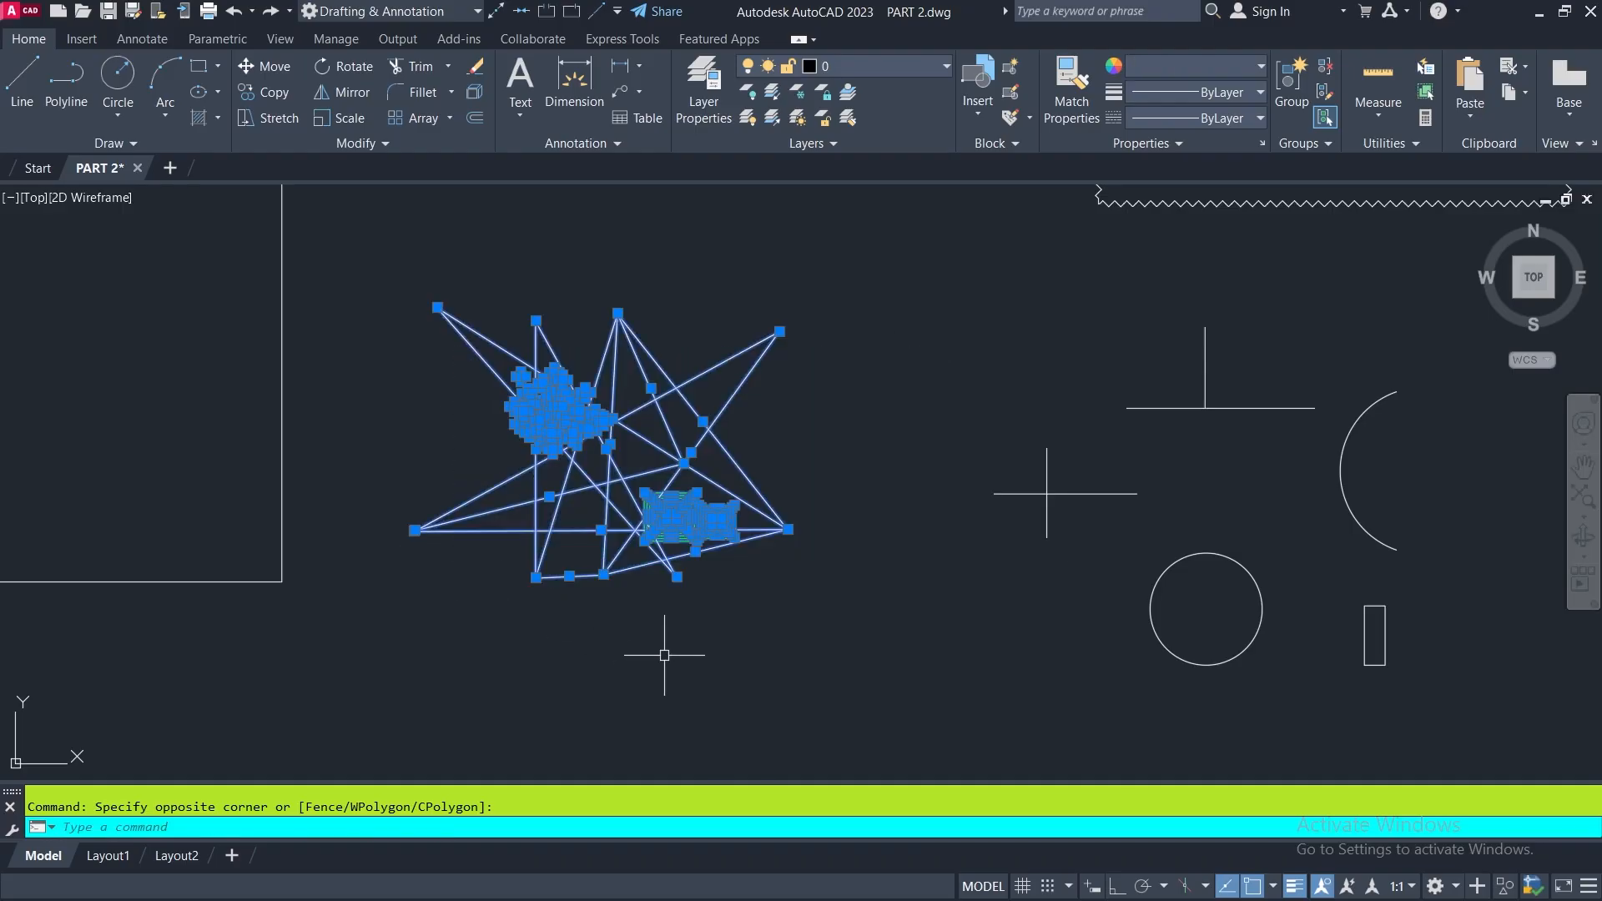
key(Escape)
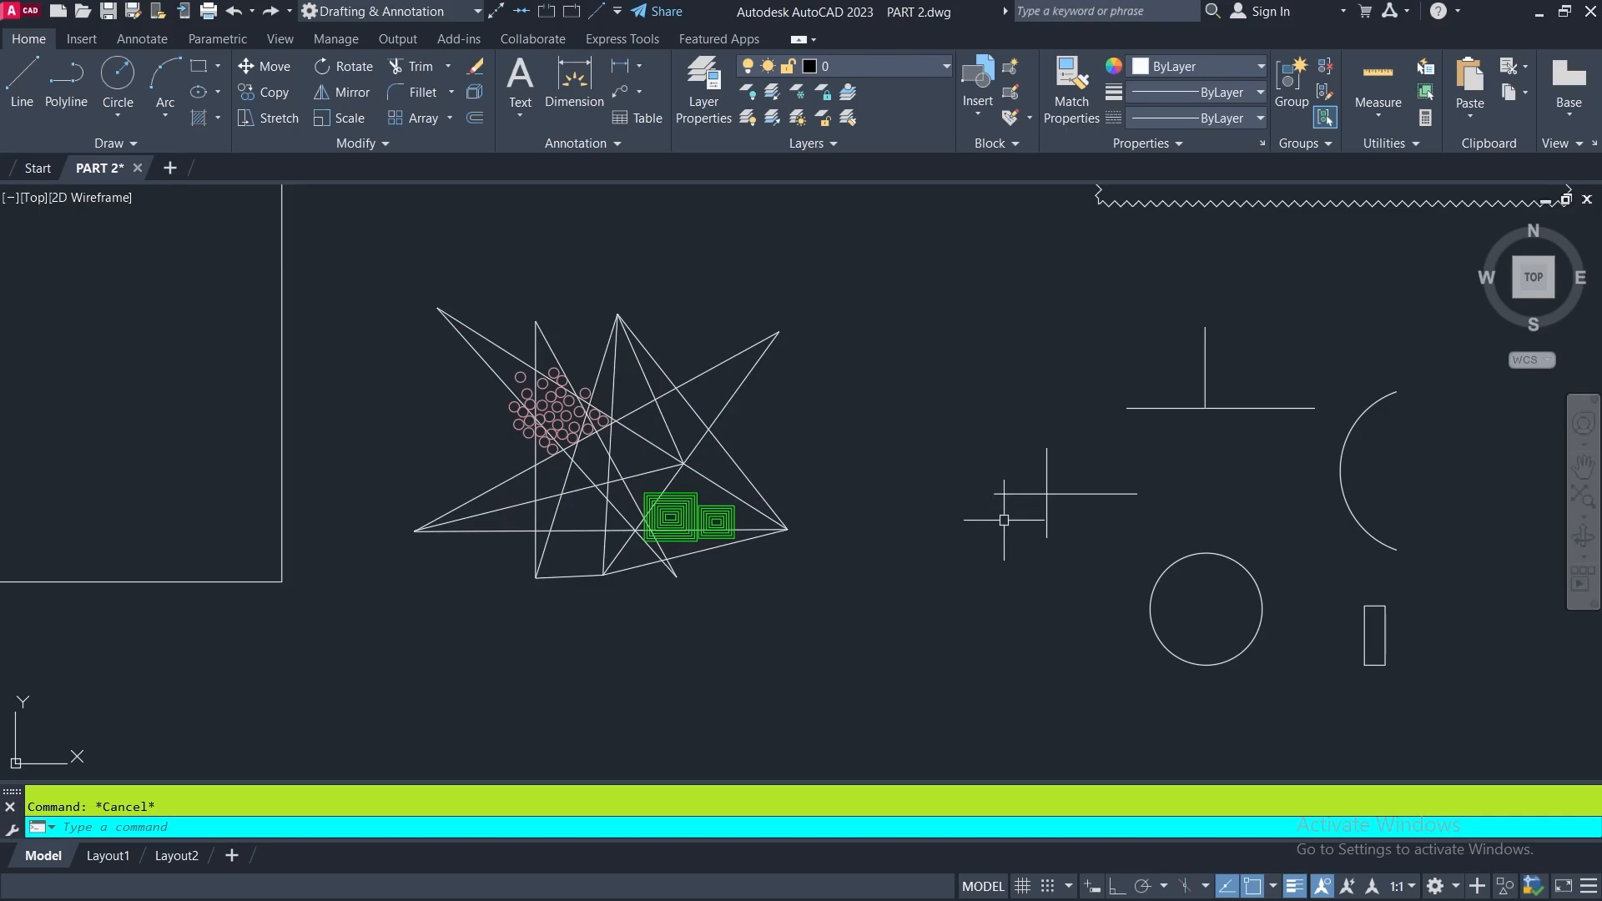
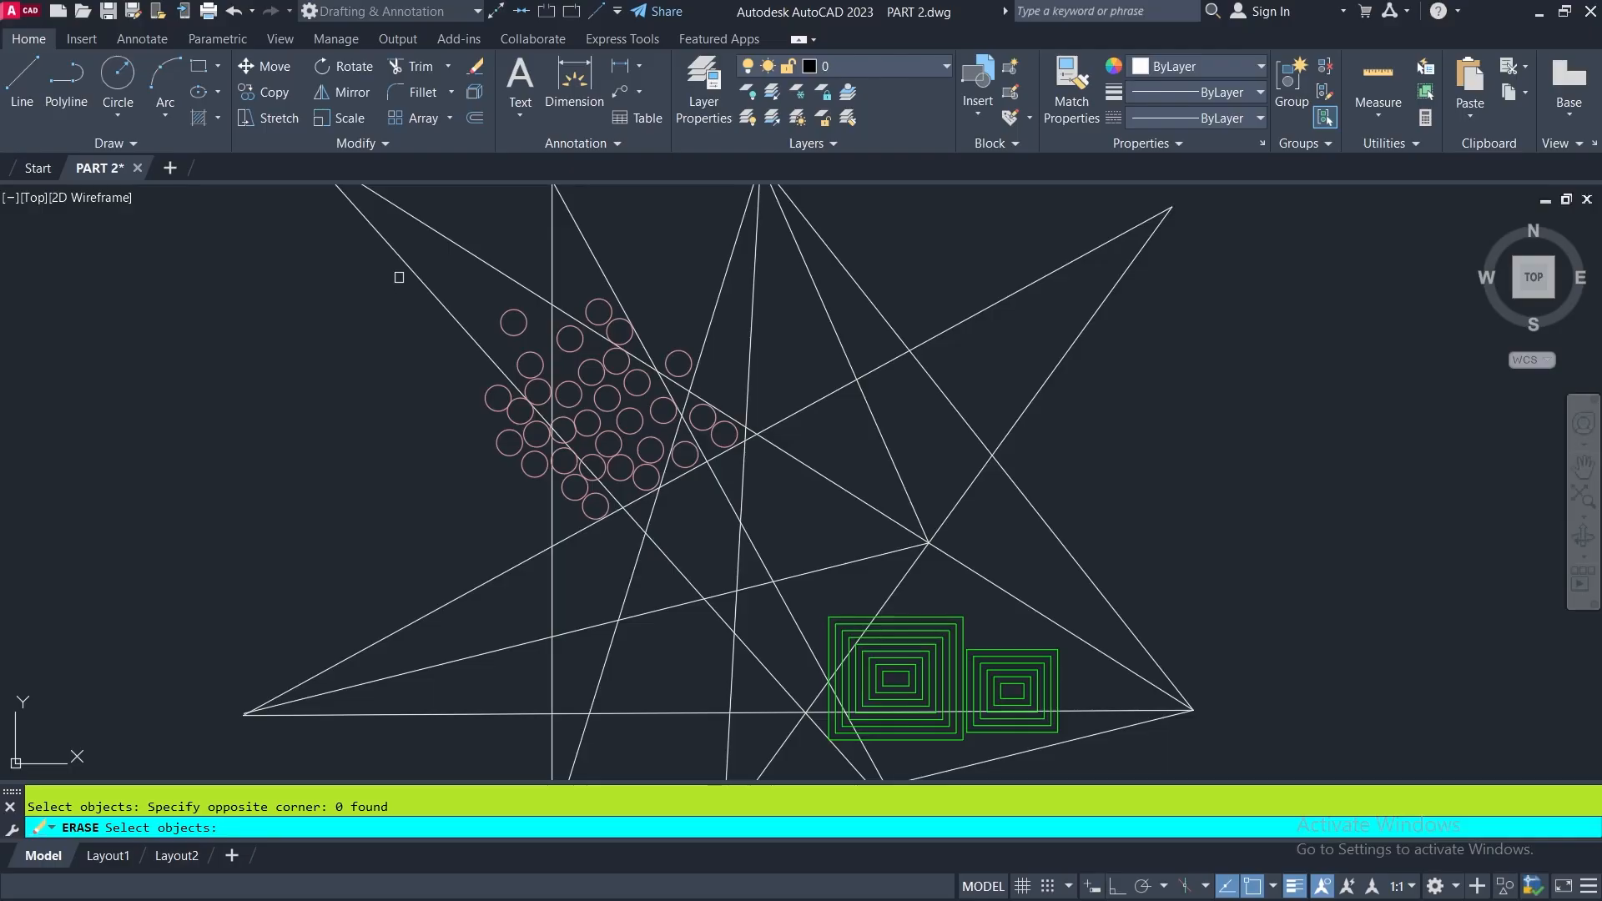
- Erase the pink circles enclosed by a selection window drawn around the cluster, and undo the erase
click(390, 274)
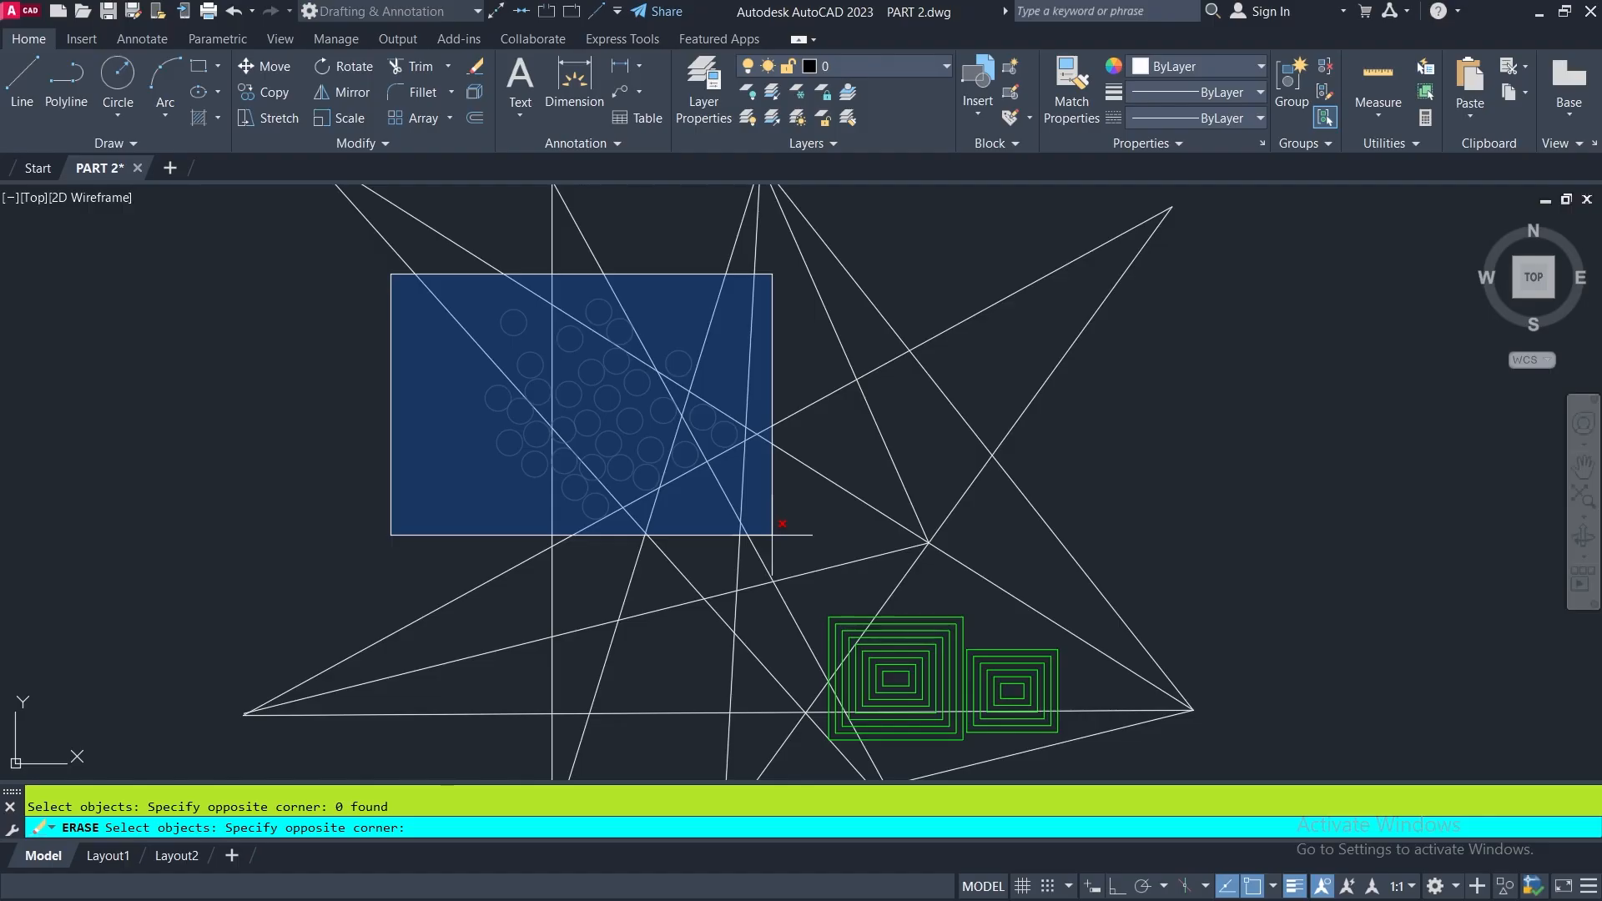
click(772, 534)
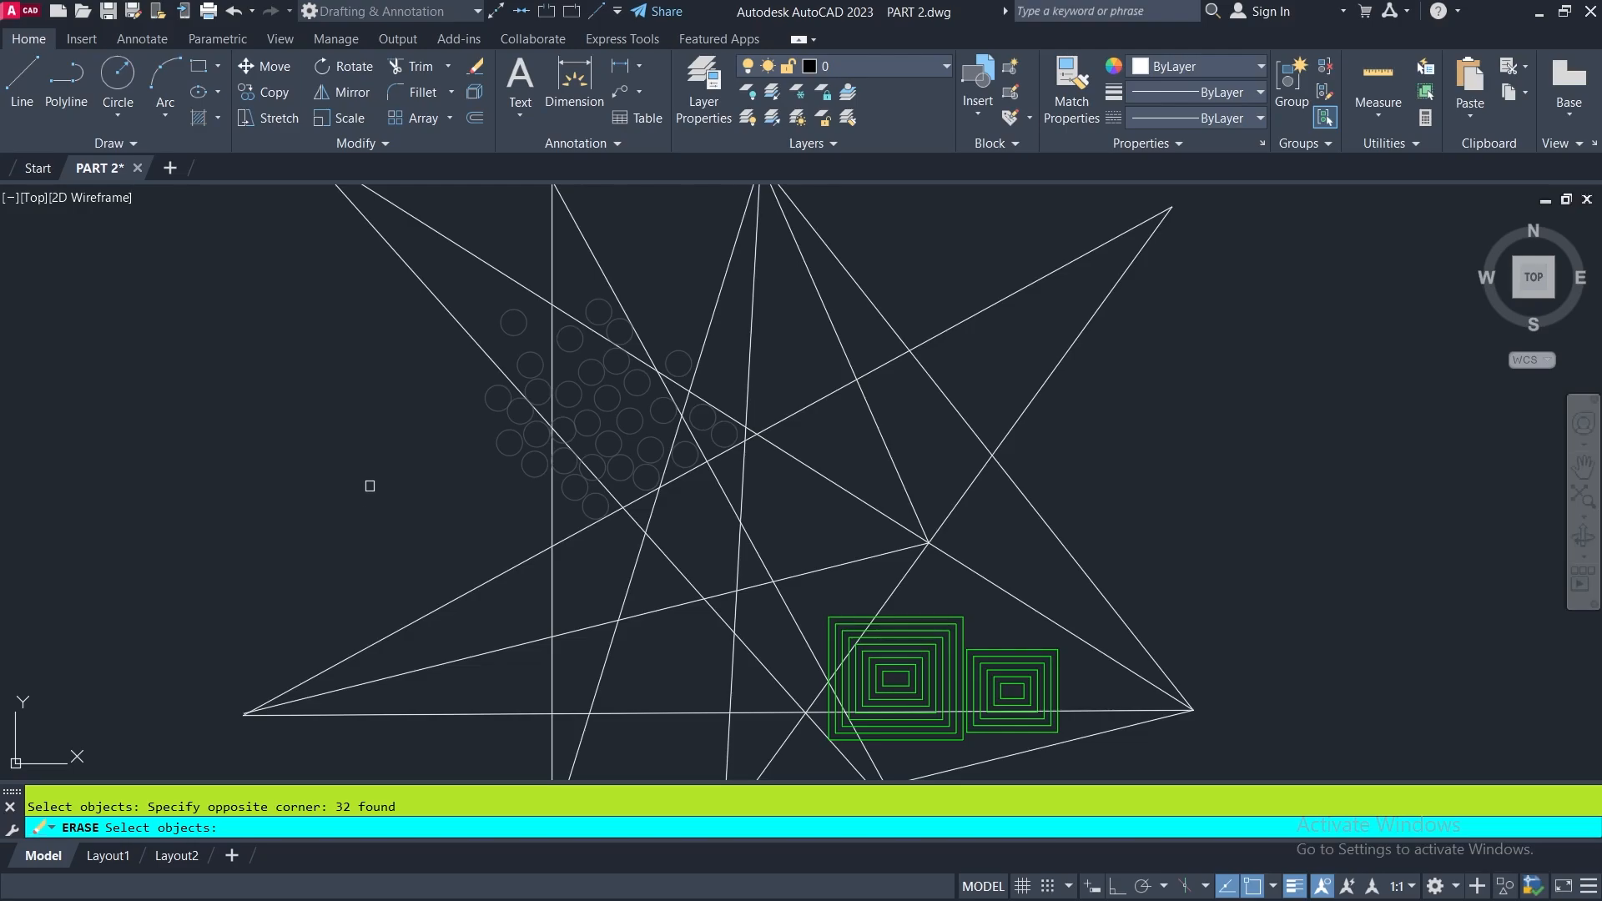
key(Return)
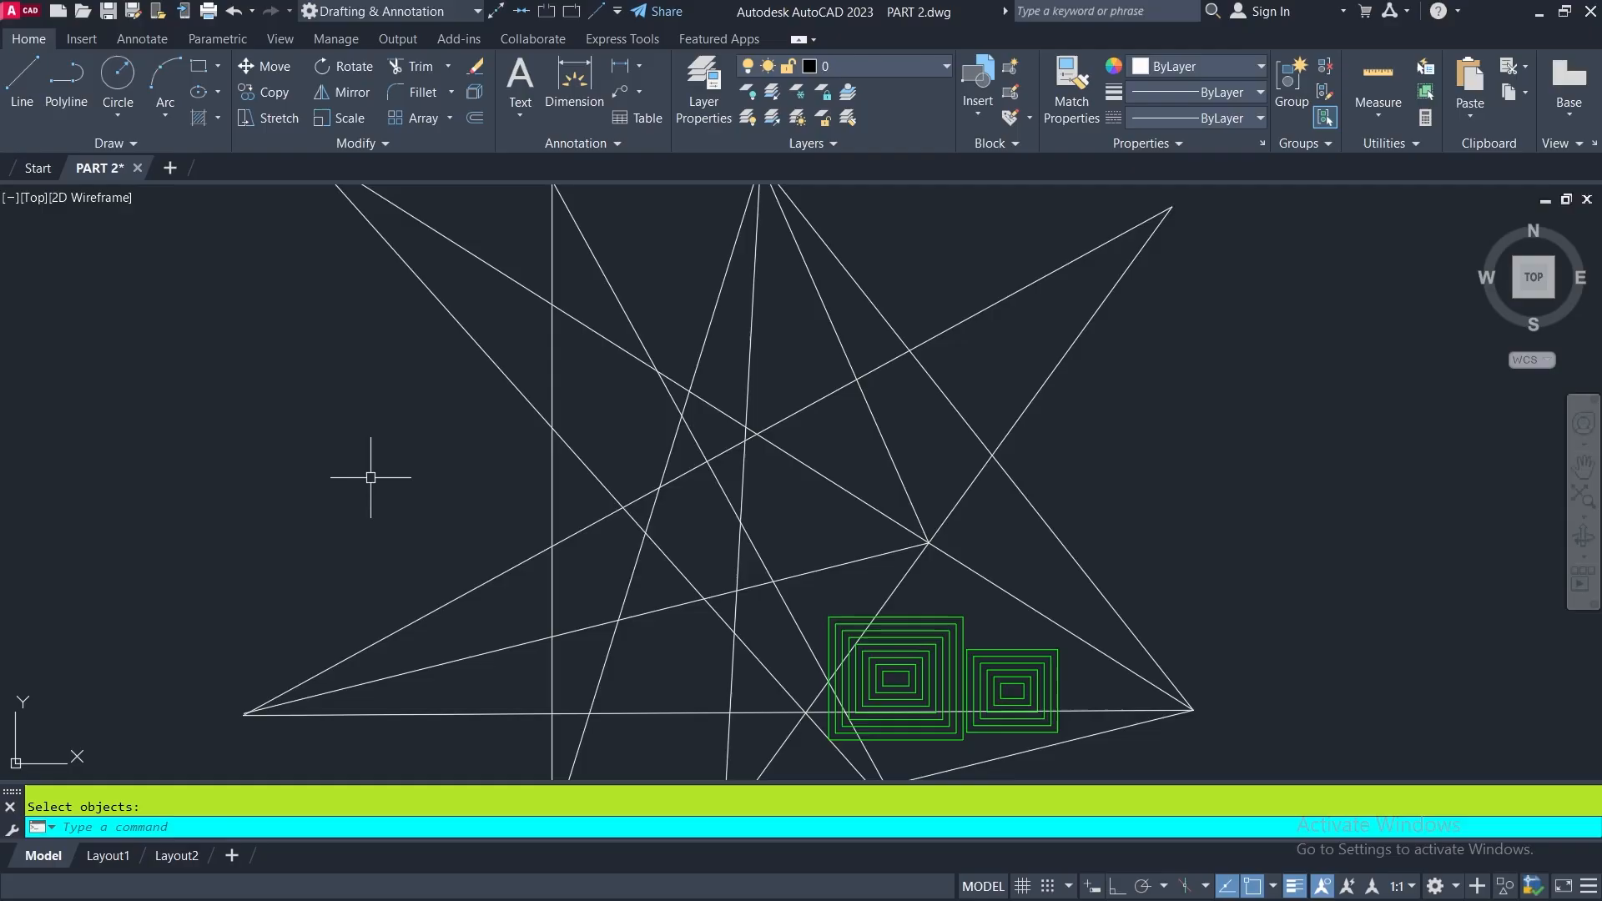
click(234, 11)
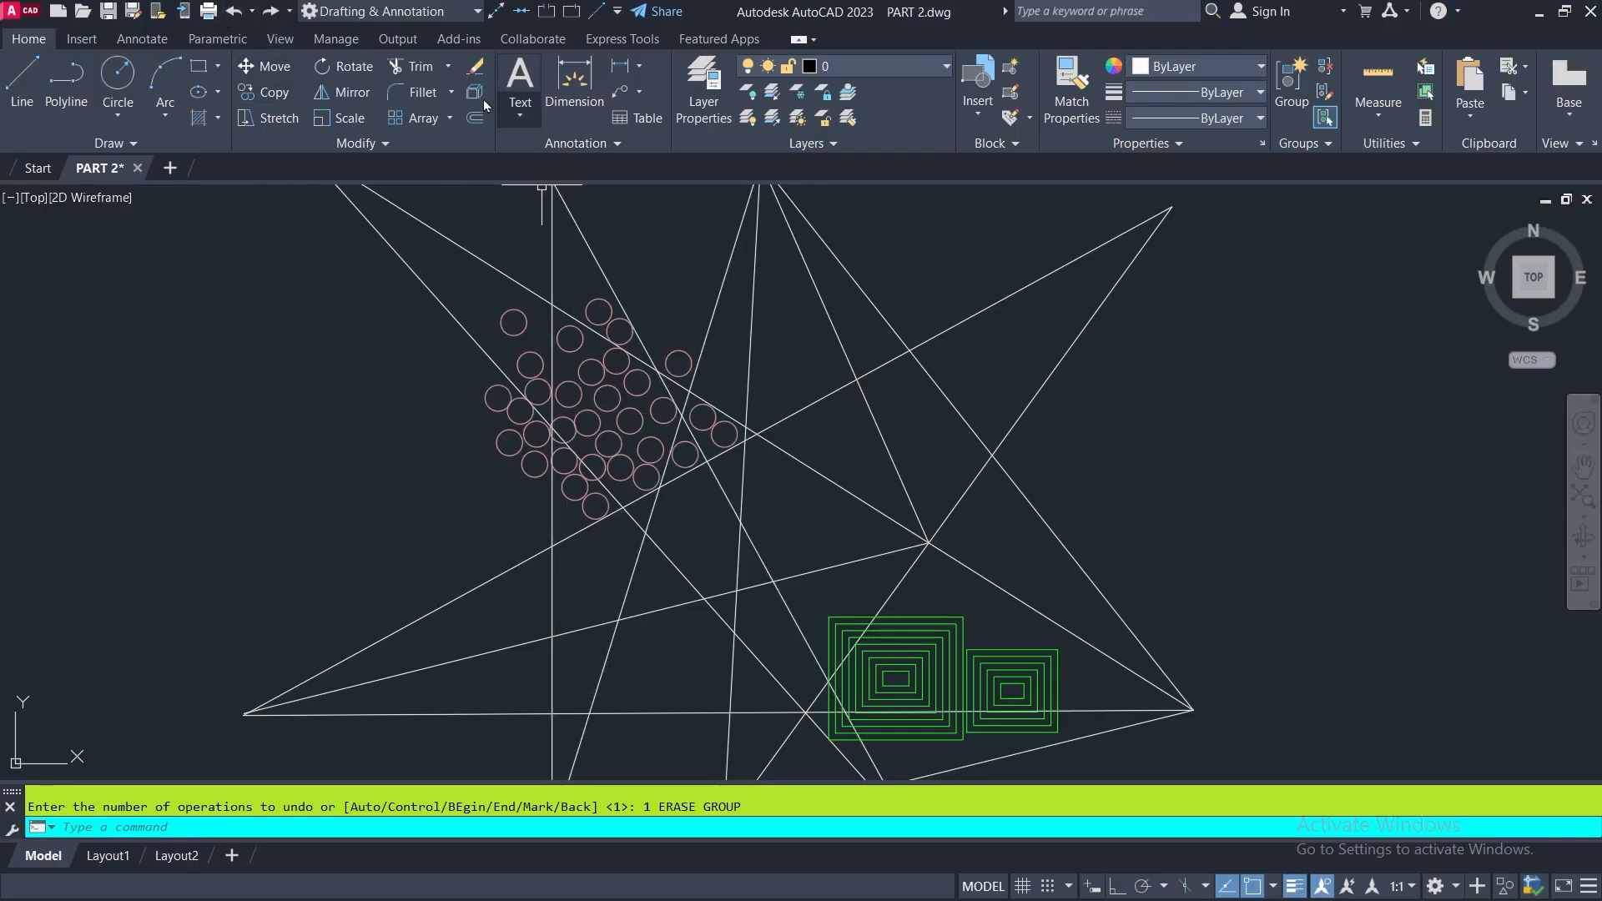
- Erase the pink circles and the lines caught by a crossing window over the circle cluster, and undo the erase
click(473, 70)
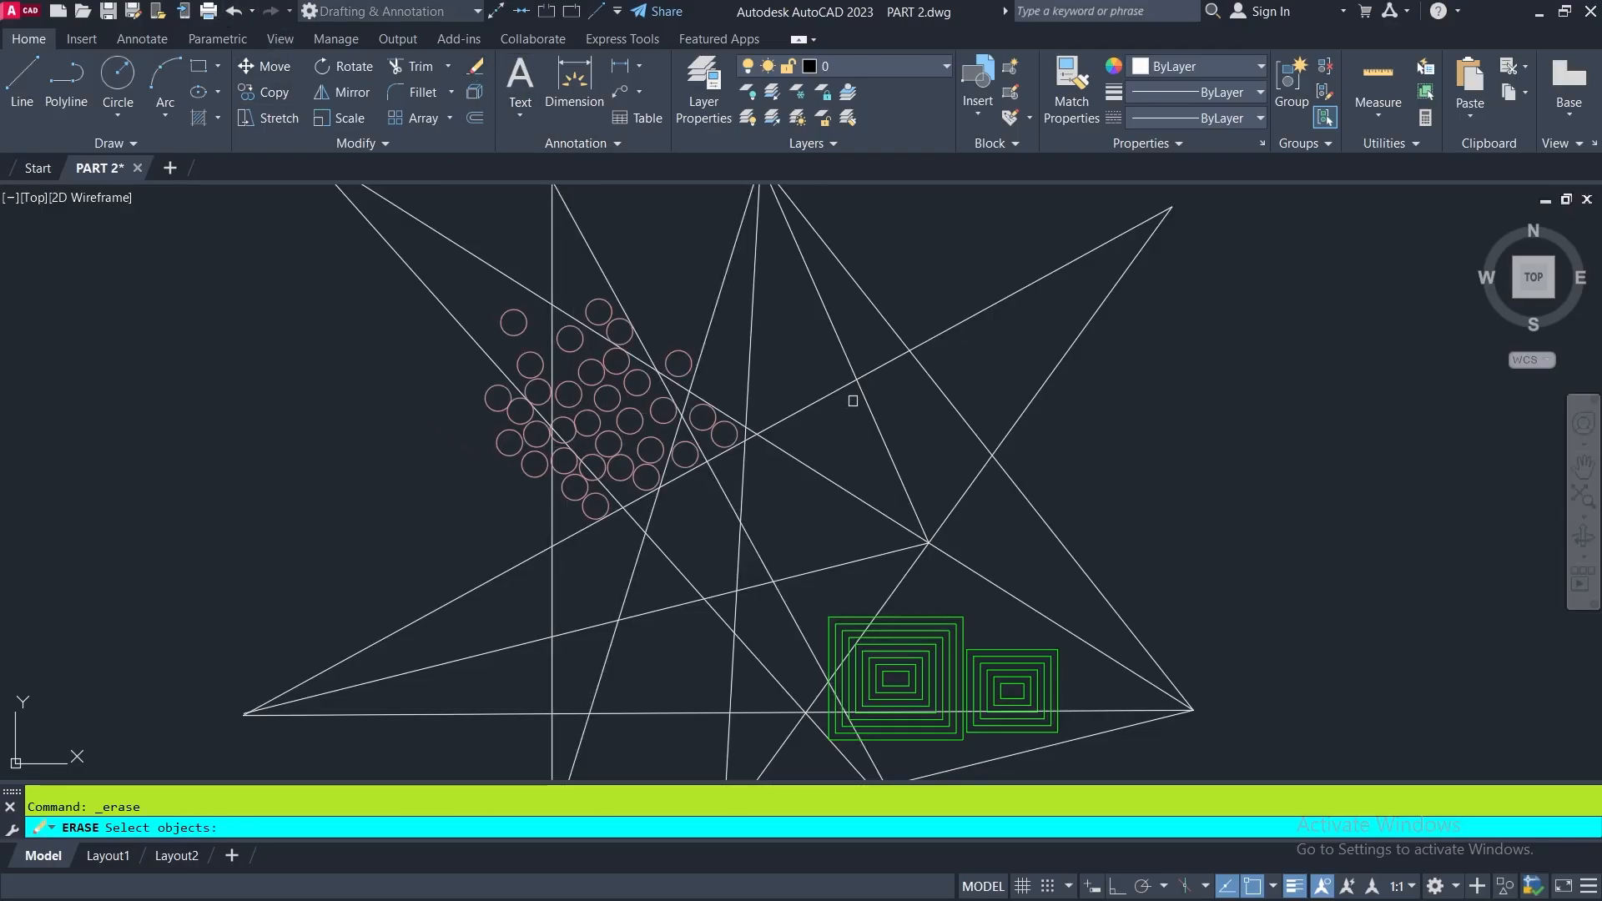
click(794, 296)
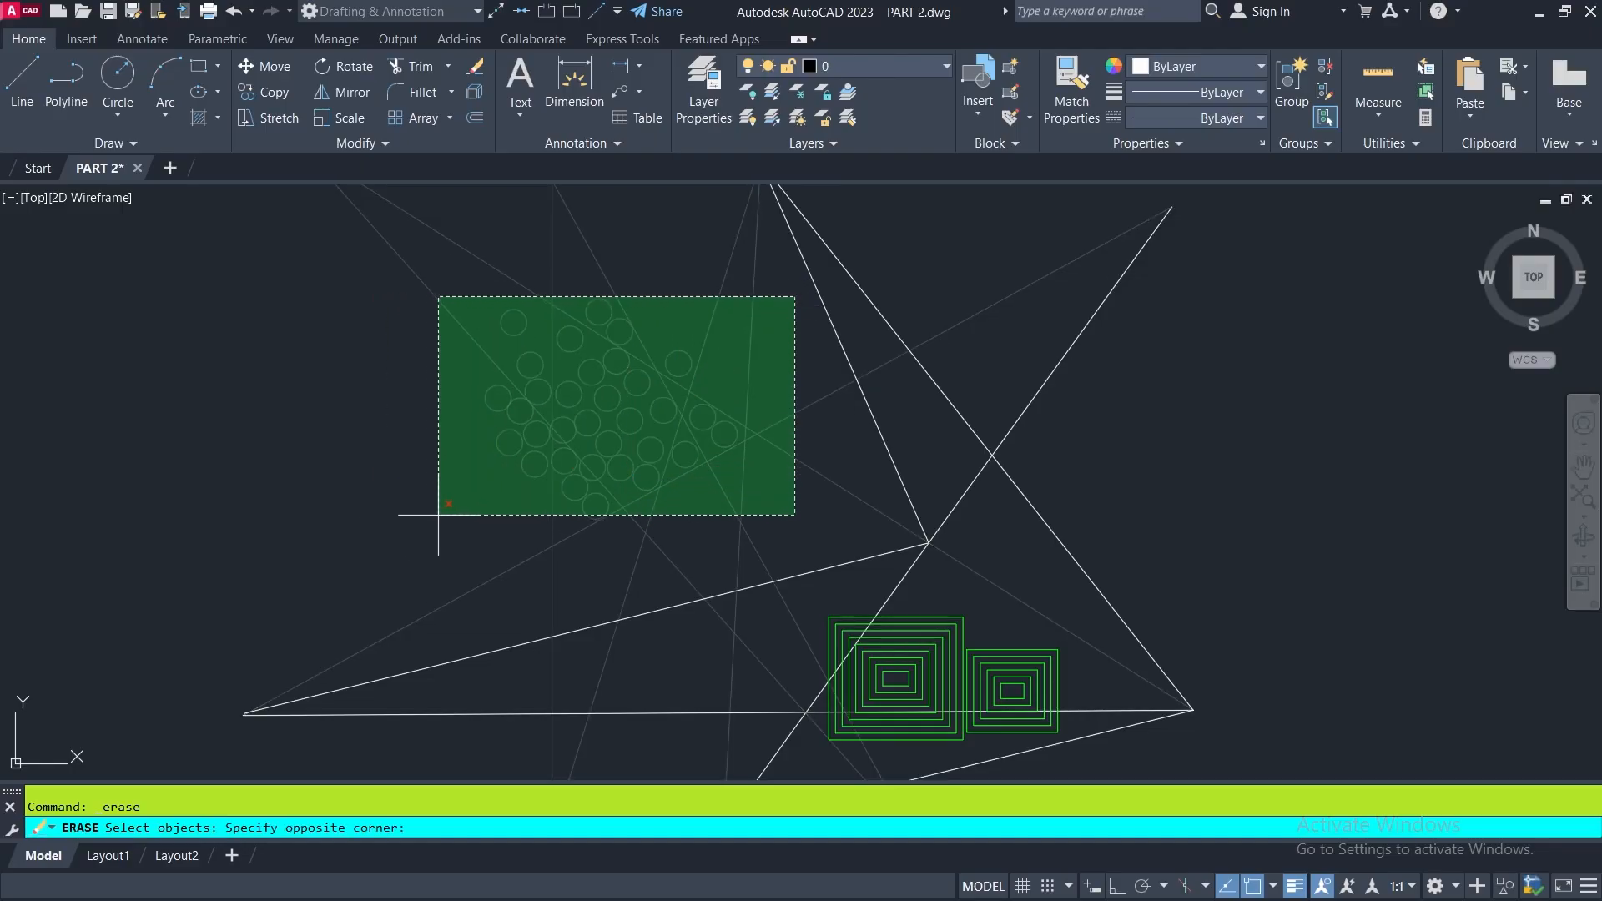
click(468, 527)
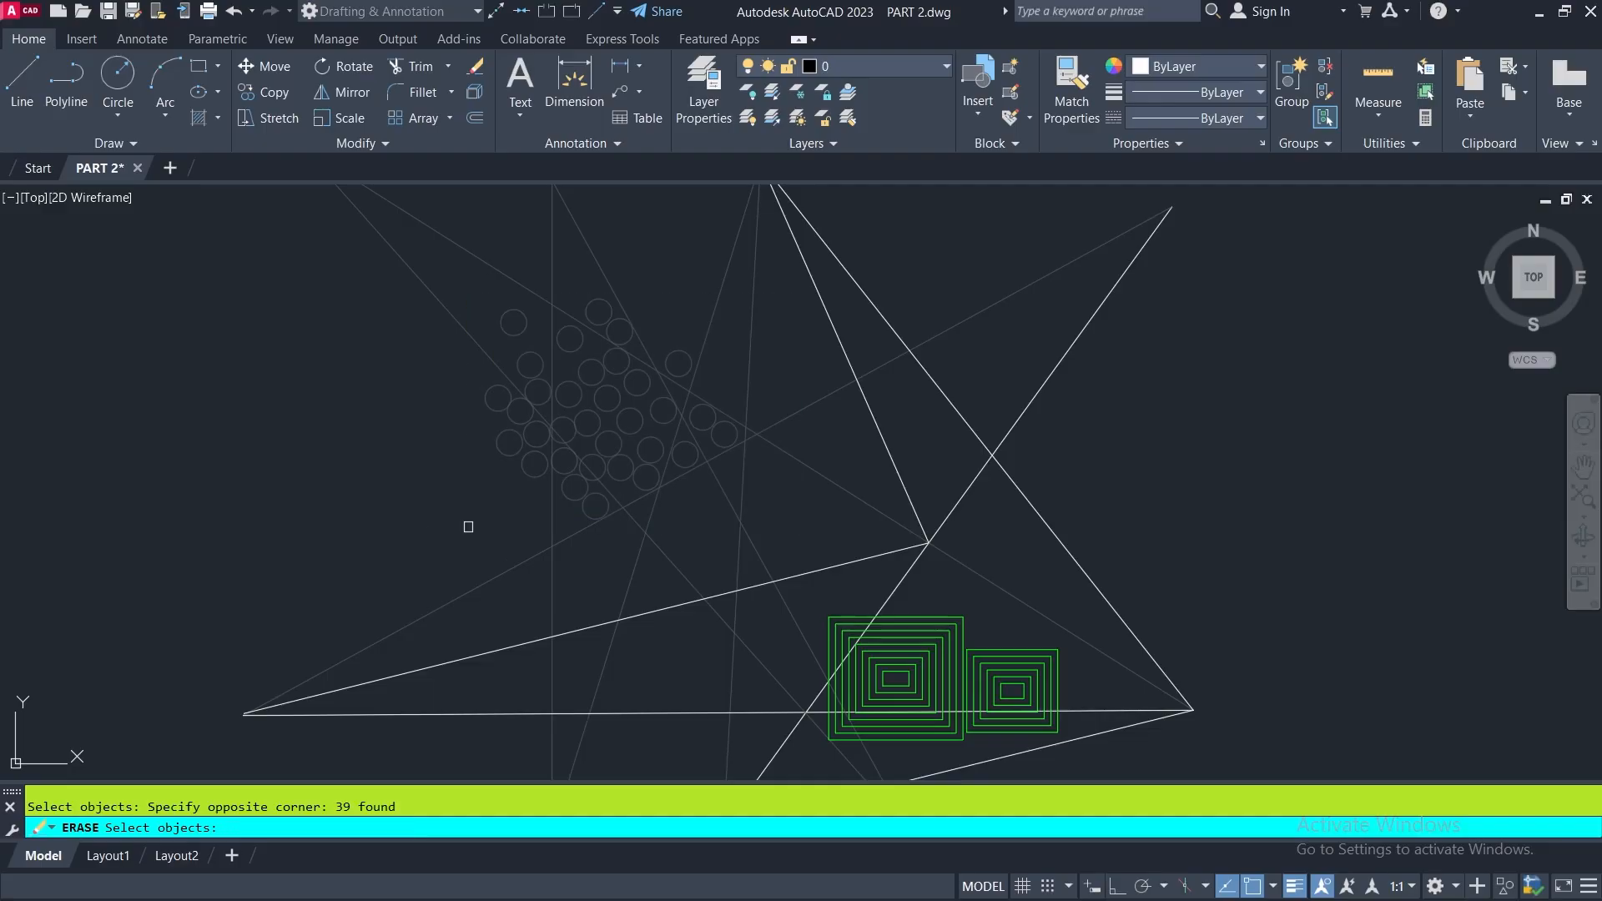
key(Return)
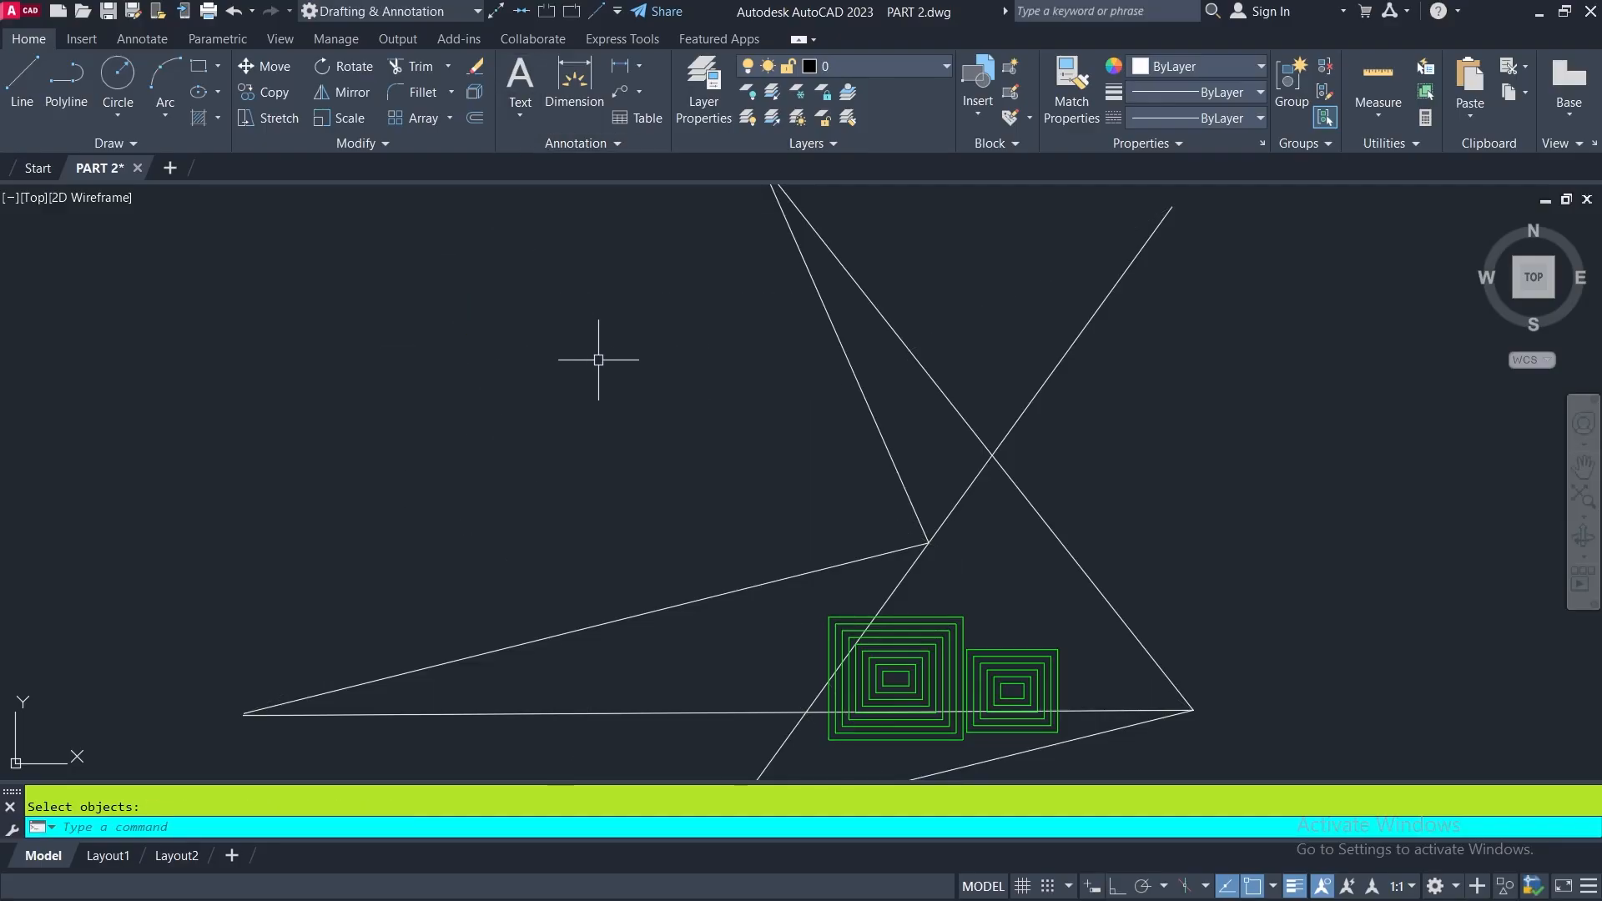
click(233, 10)
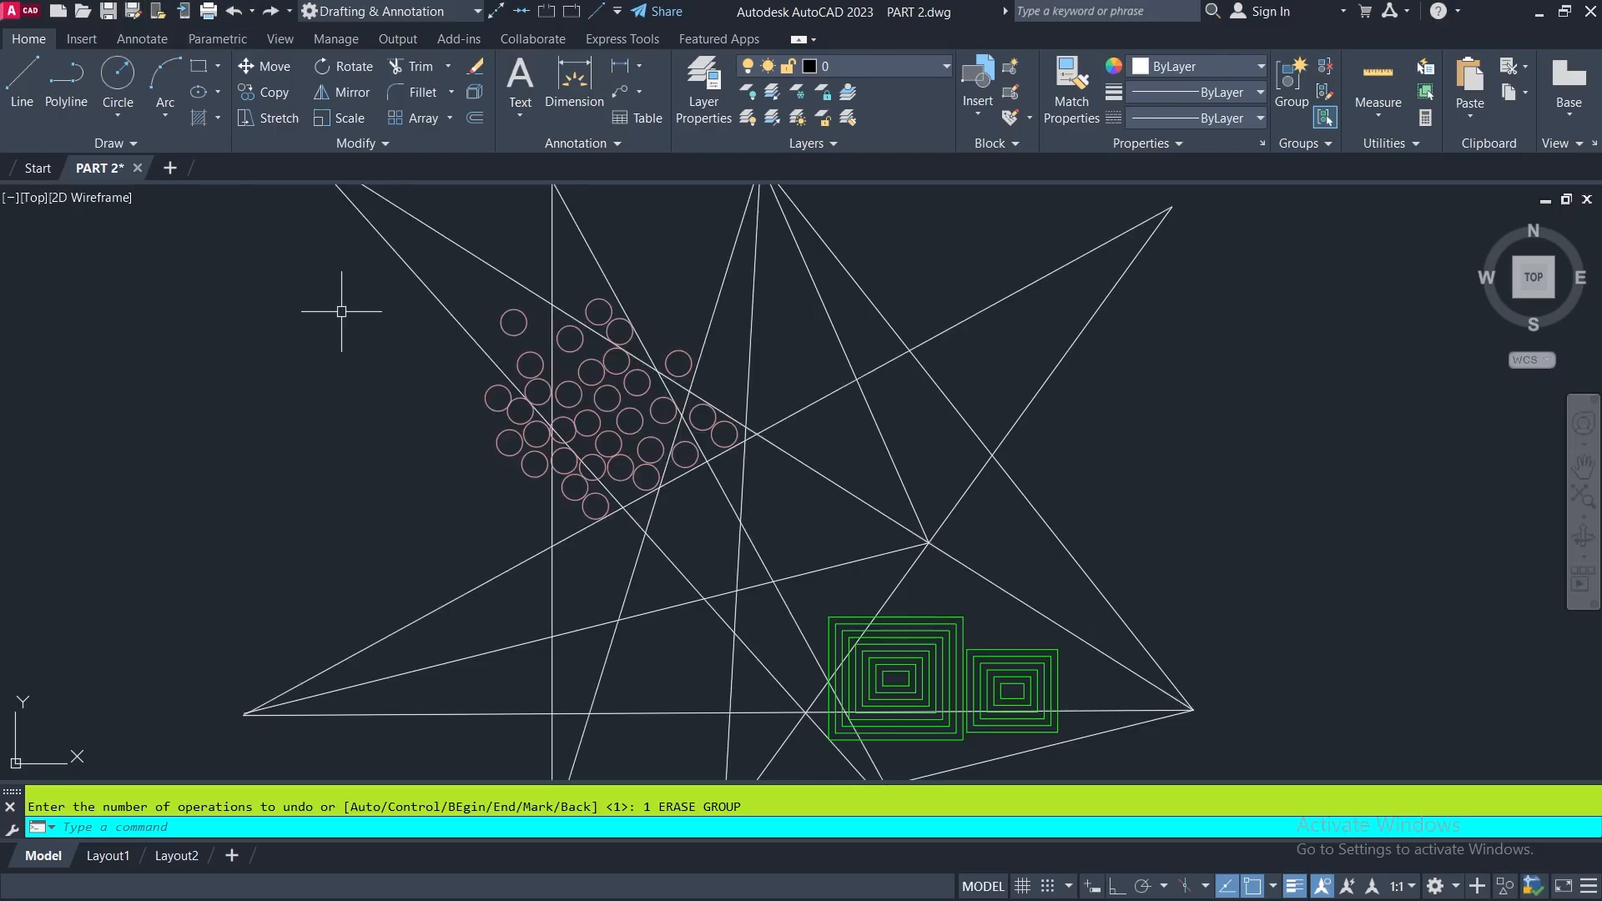
- With no command active, select most of the star-shaped figure with a large crossing window, and clear the selection
middle_drag(1134, 629, 982, 498)
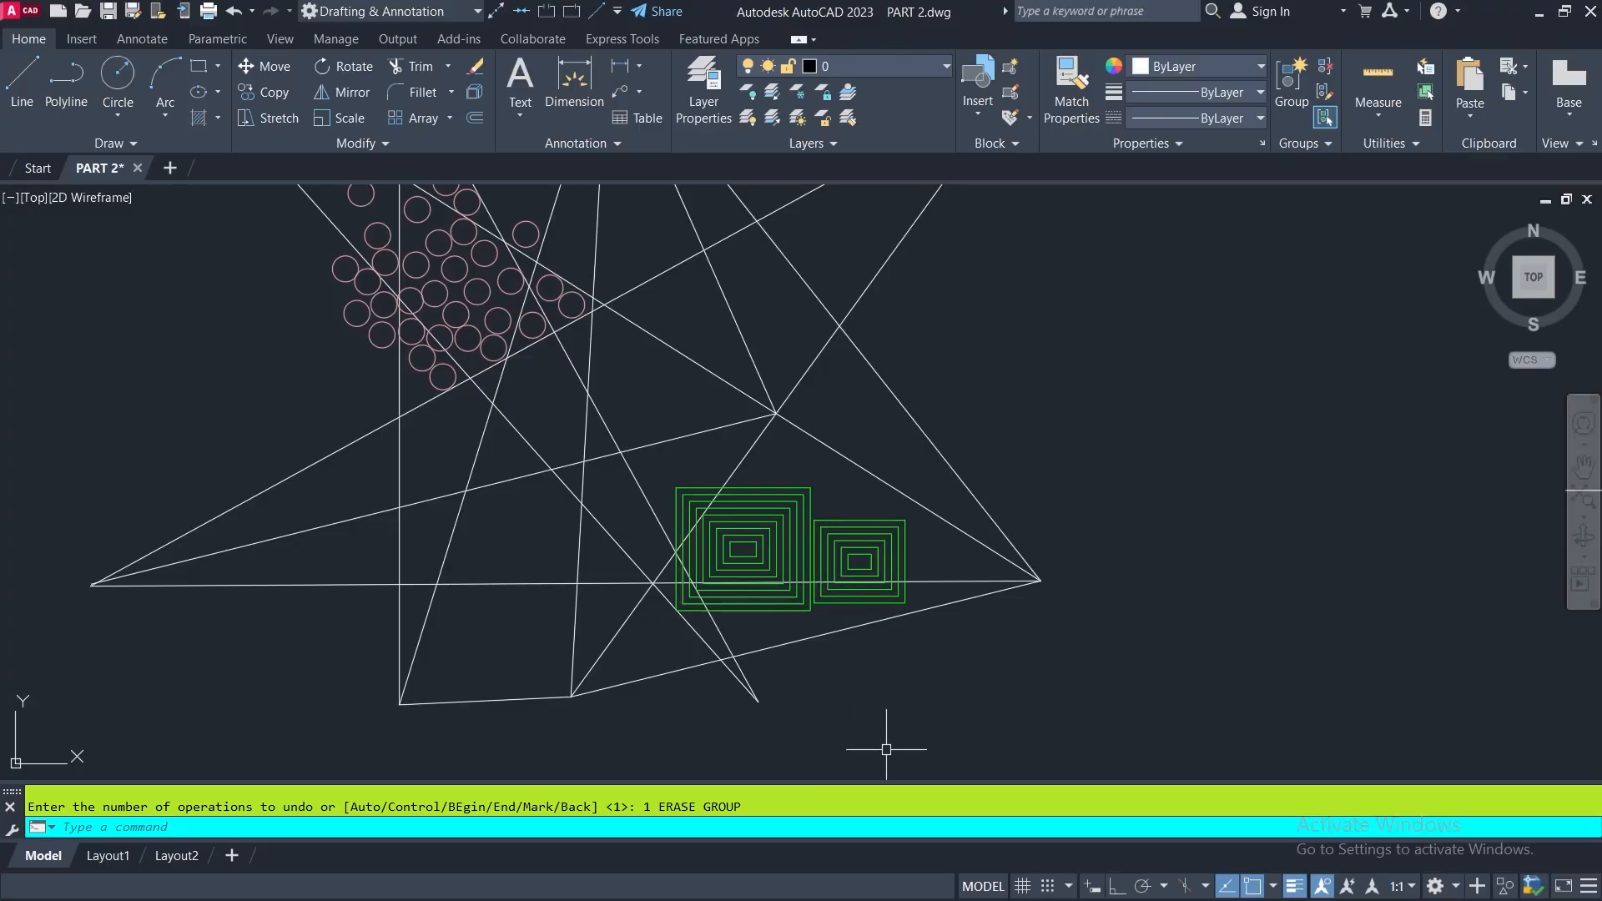
middle_drag(984, 422, 1000, 488)
scroll(993, 467, down, 2)
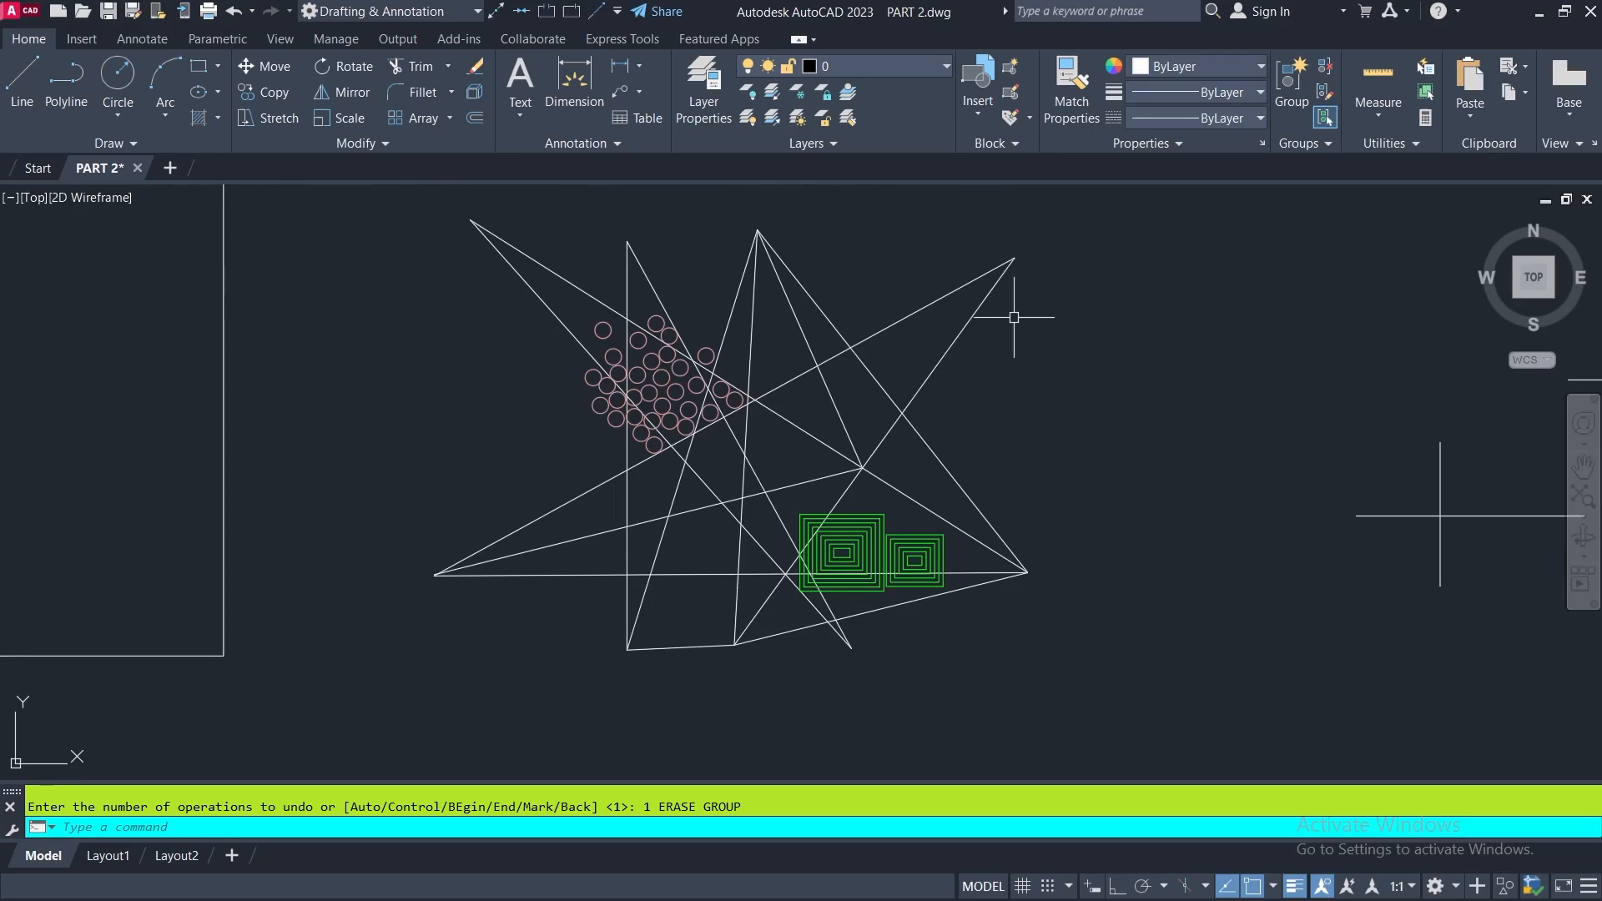
click(1058, 330)
click(516, 620)
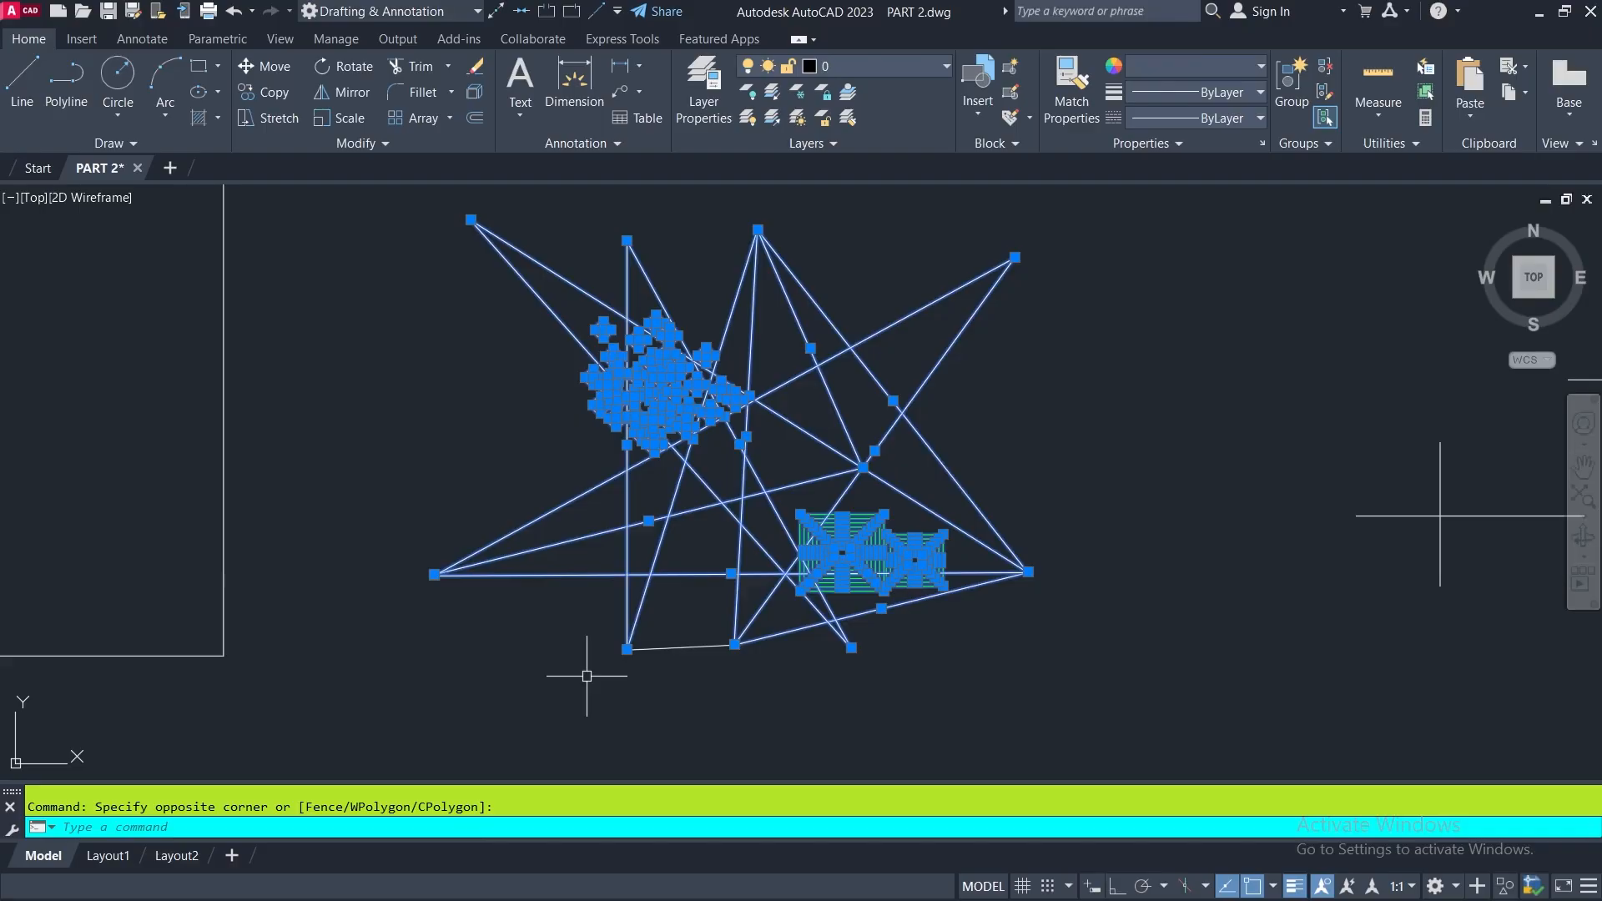
key(Escape)
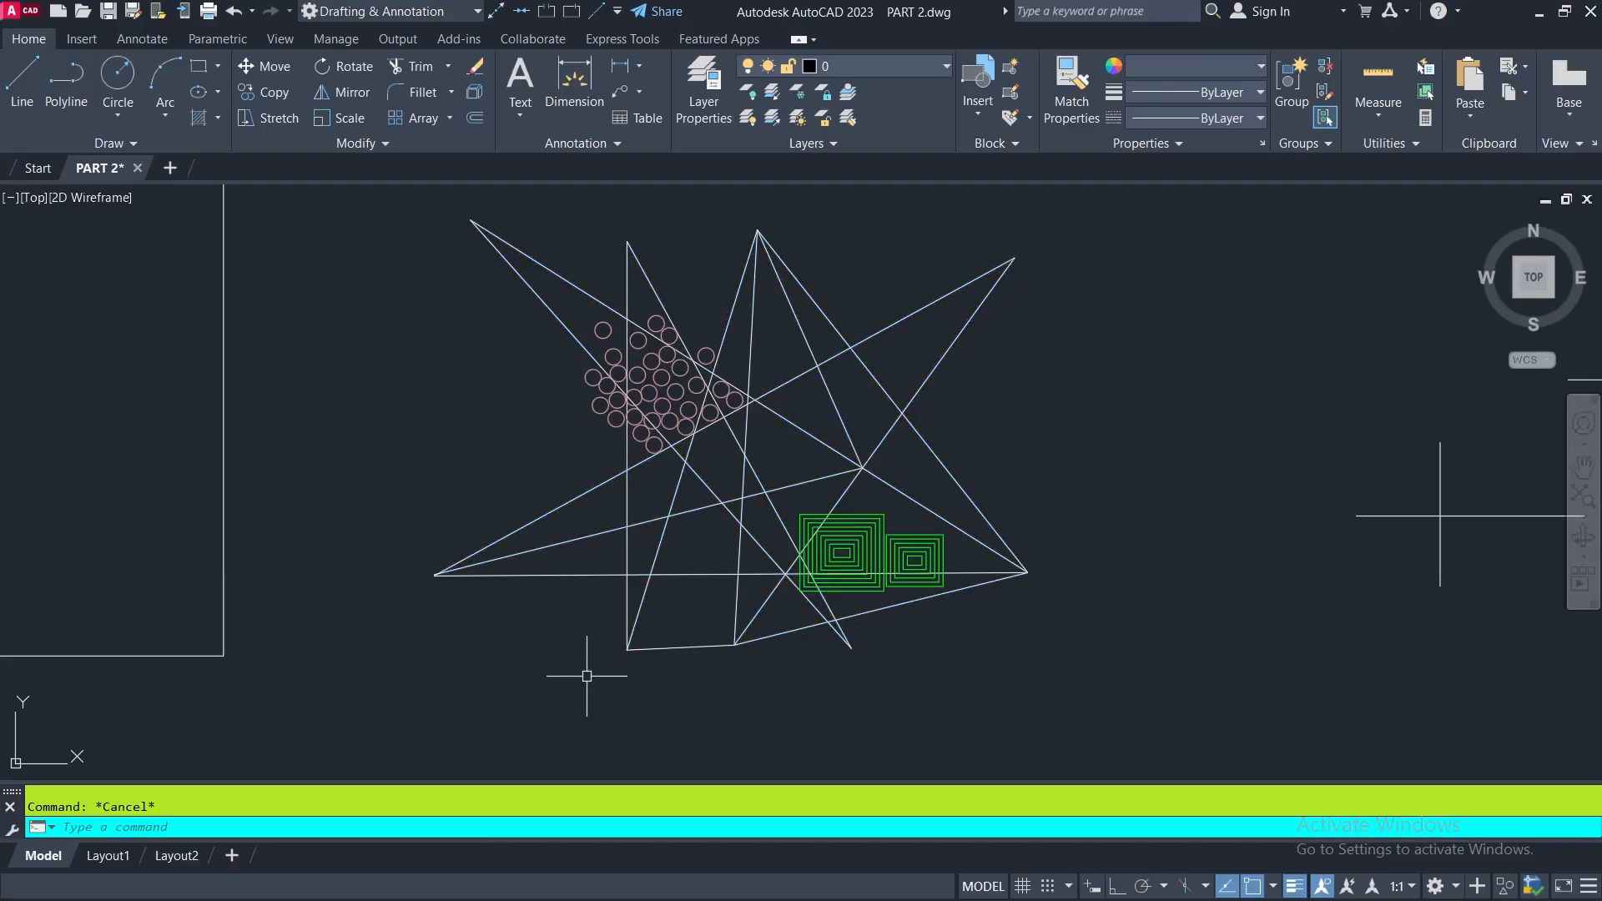
- Erase both sets of nested green rectangles with a selection window that fully encloses them
middle_drag(985, 664, 483, 519)
scroll(483, 519, up, 4)
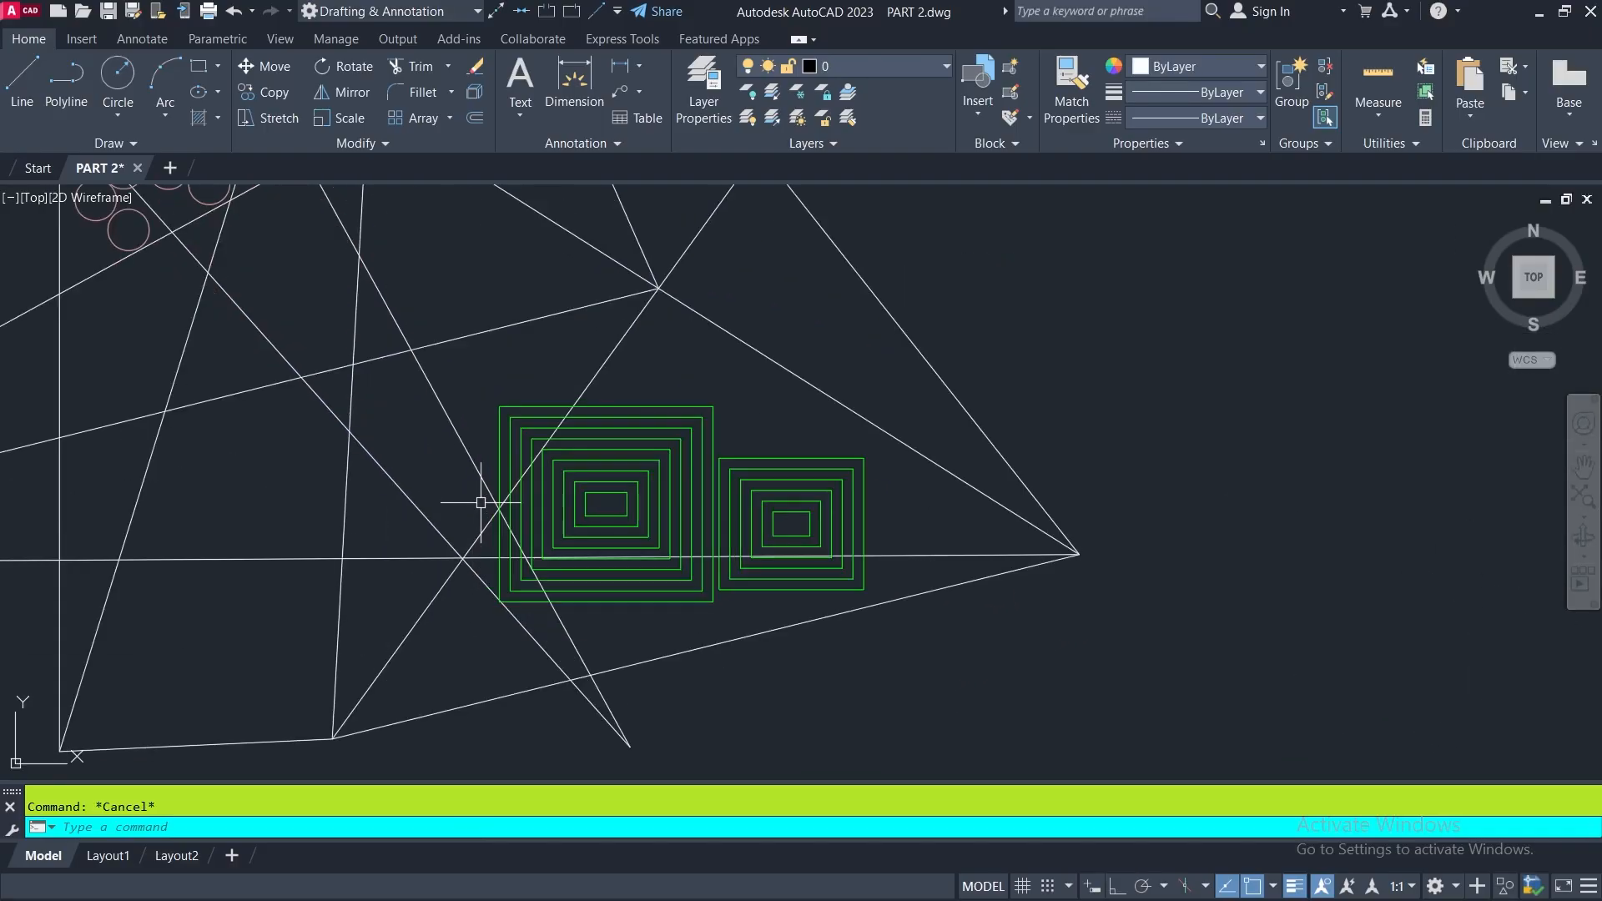
click(476, 71)
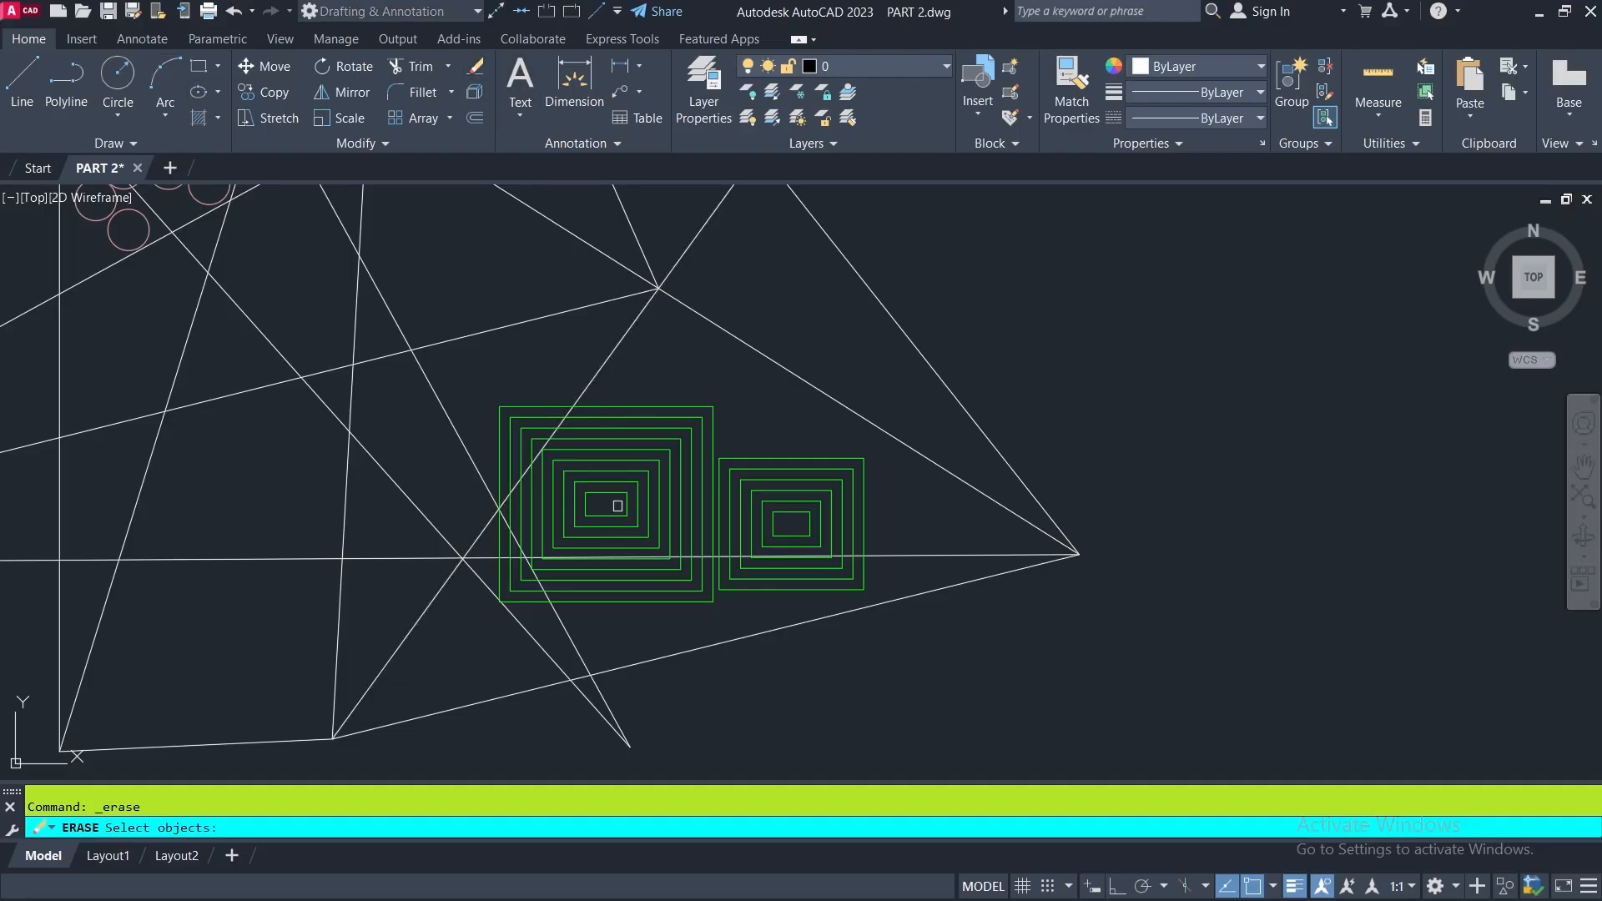
click(459, 372)
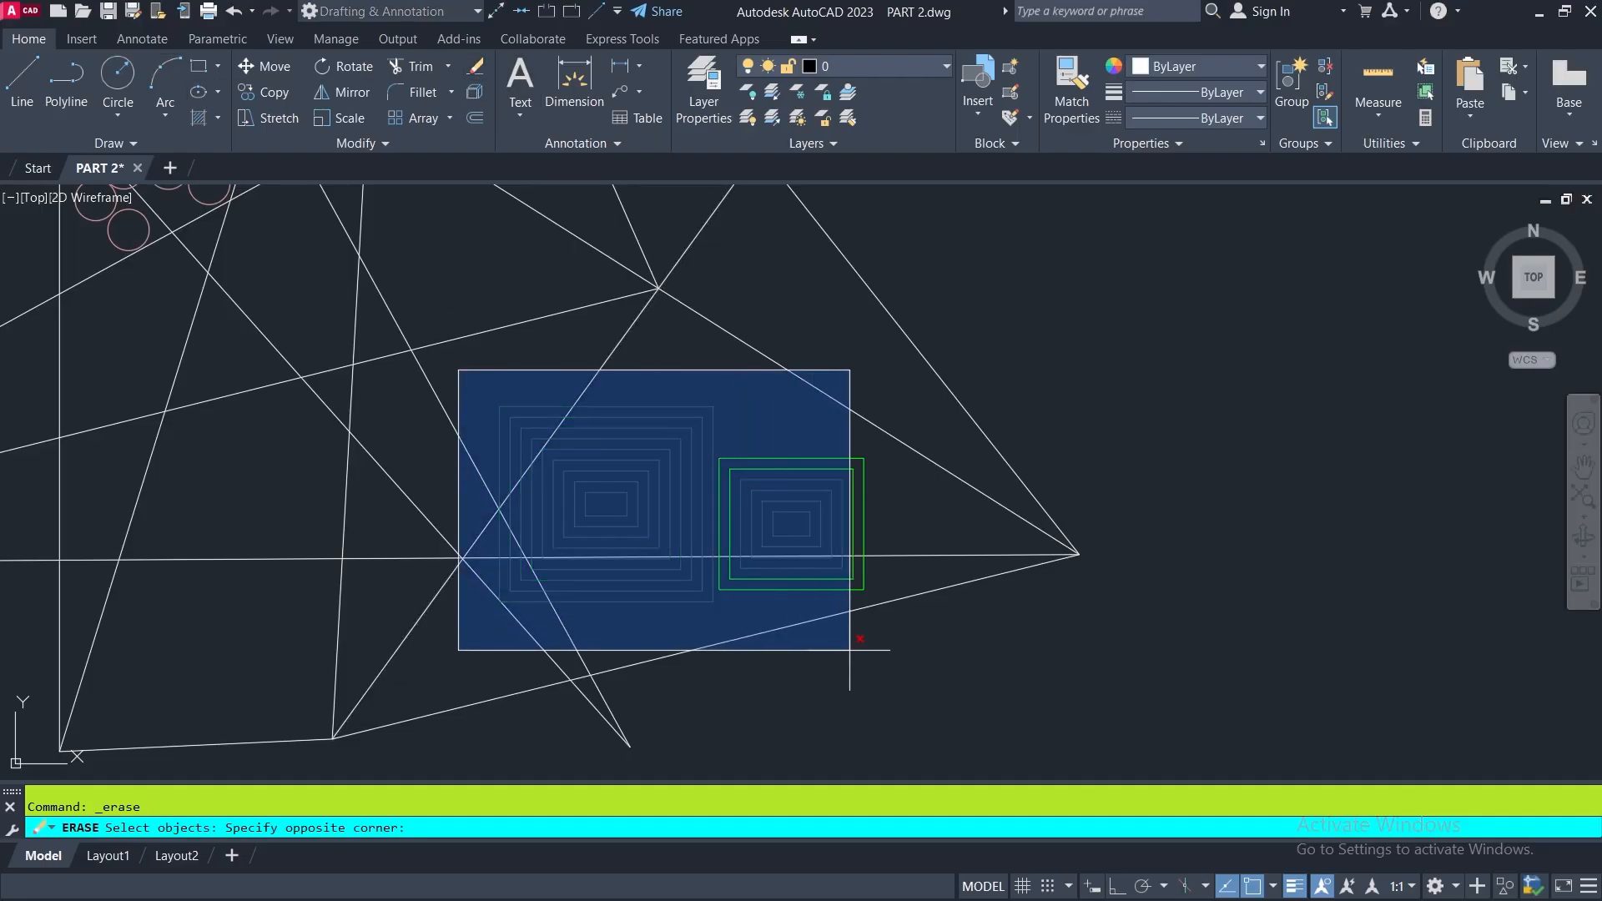
click(901, 624)
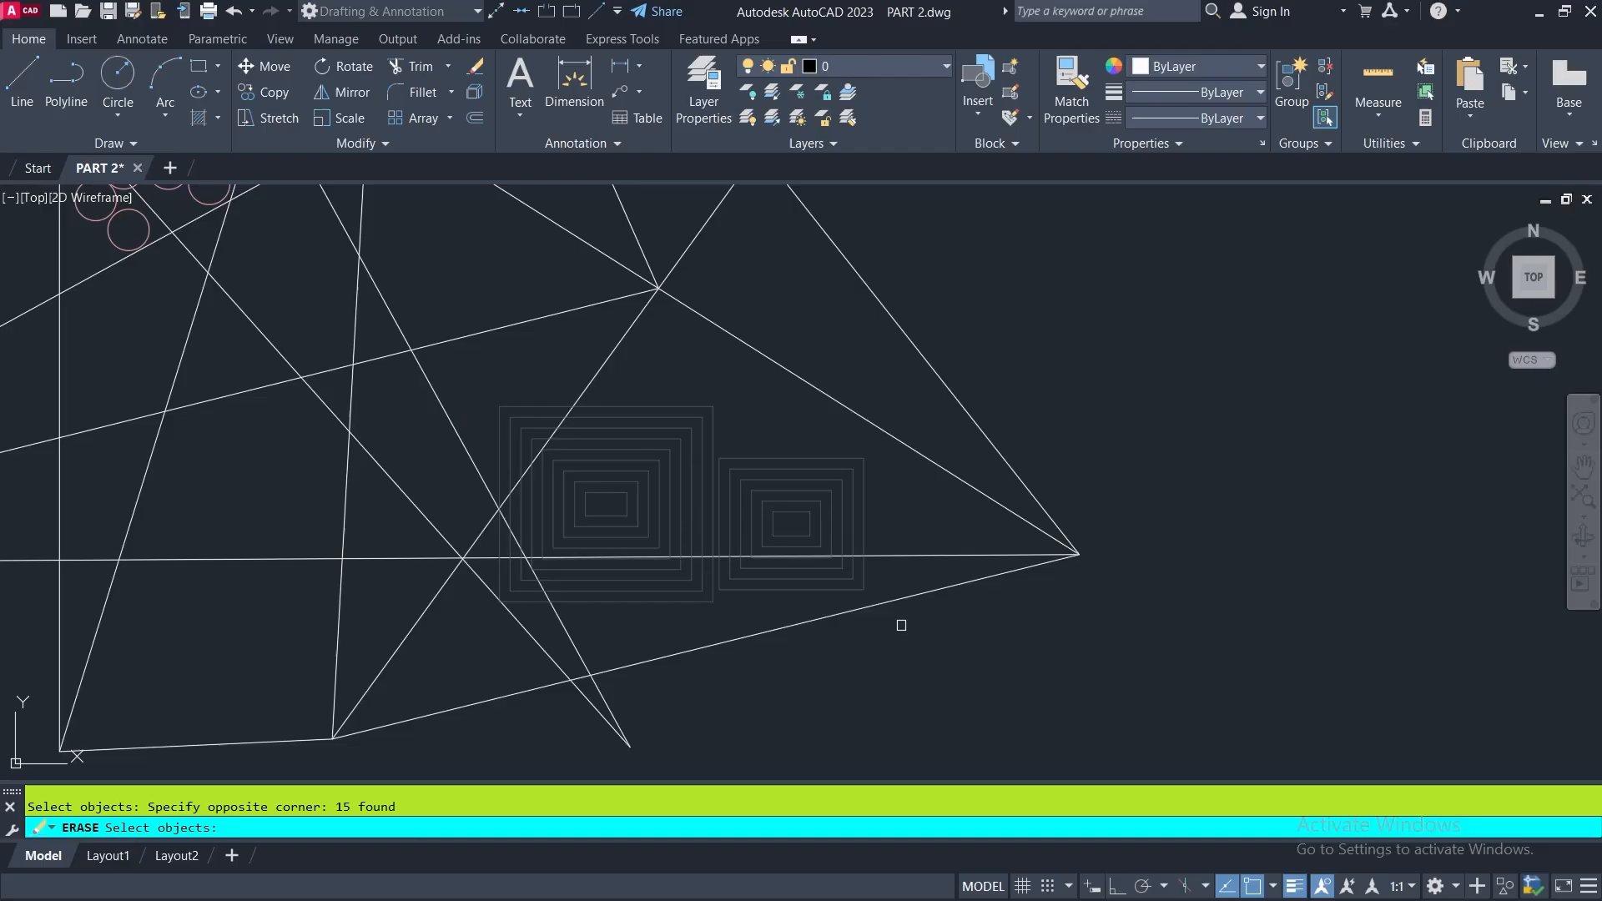
key(Return)
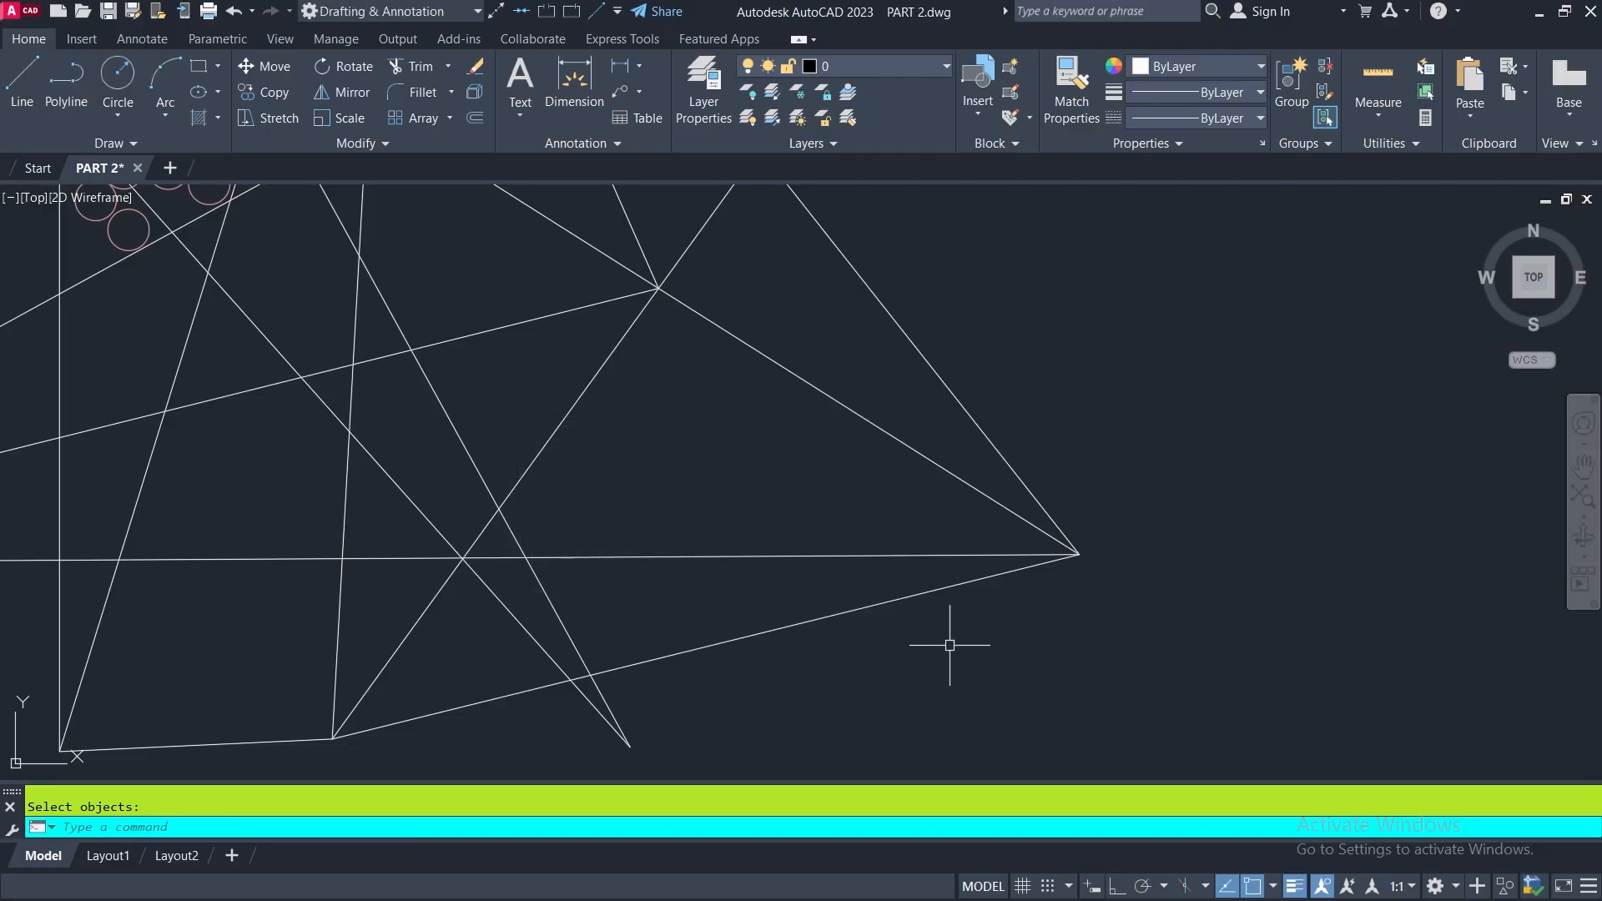
- Review the Noun / Verb selection item in the Object Selection Procedures notes and return to the star-shaped figure
scroll(926, 658, down, 4)
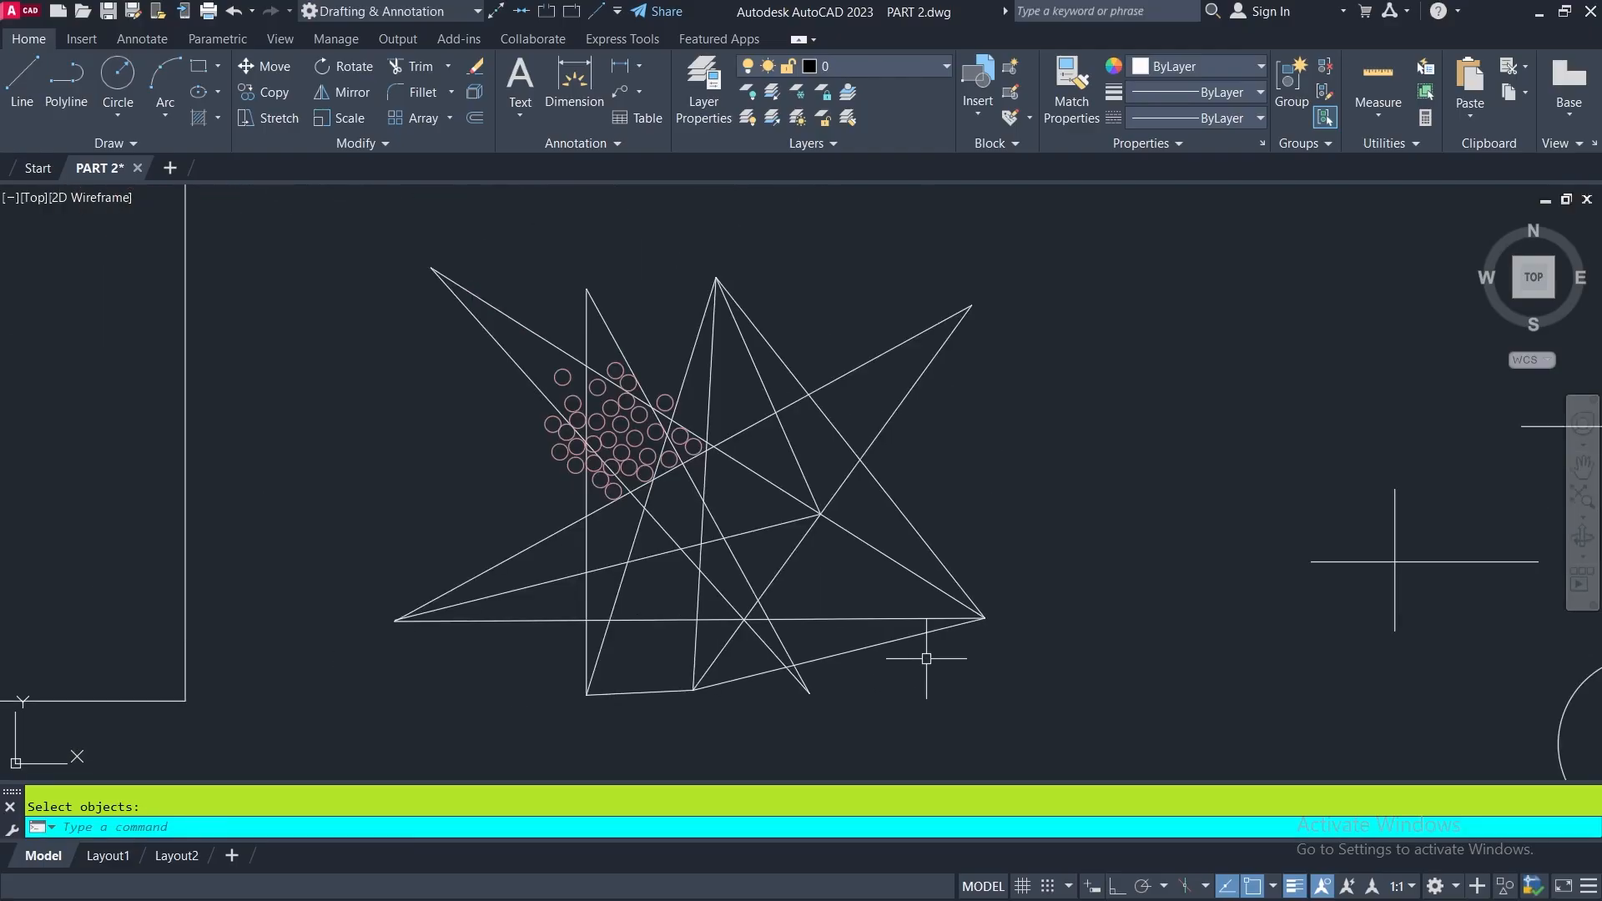
scroll(926, 659, down, 3)
middle_drag(1110, 401, 799, 415)
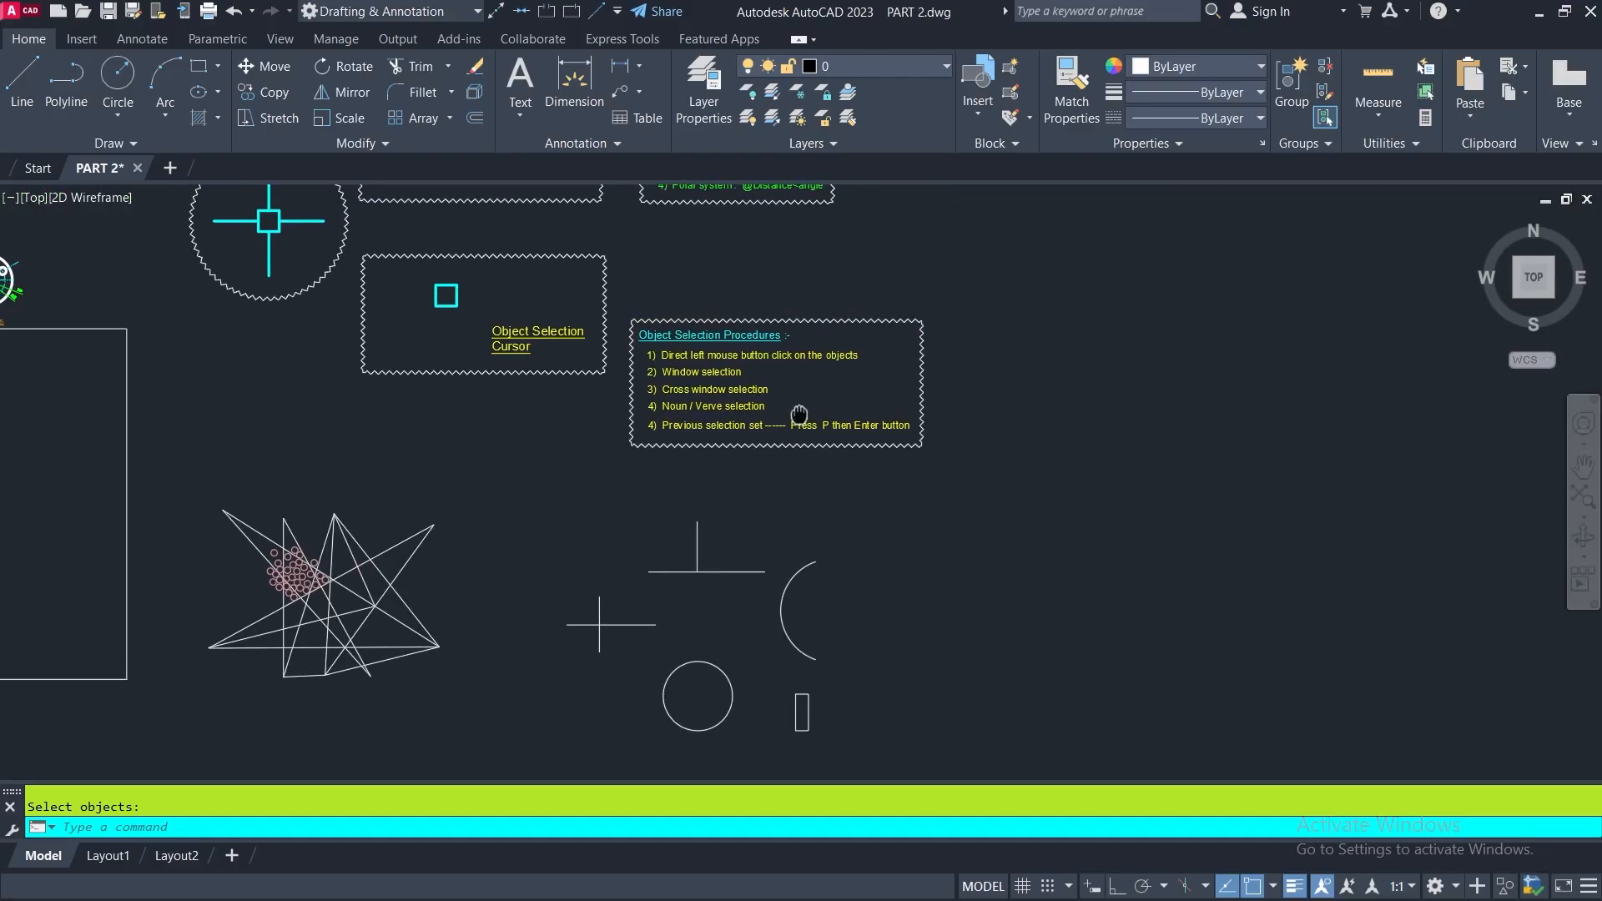
scroll(717, 383, up, 4)
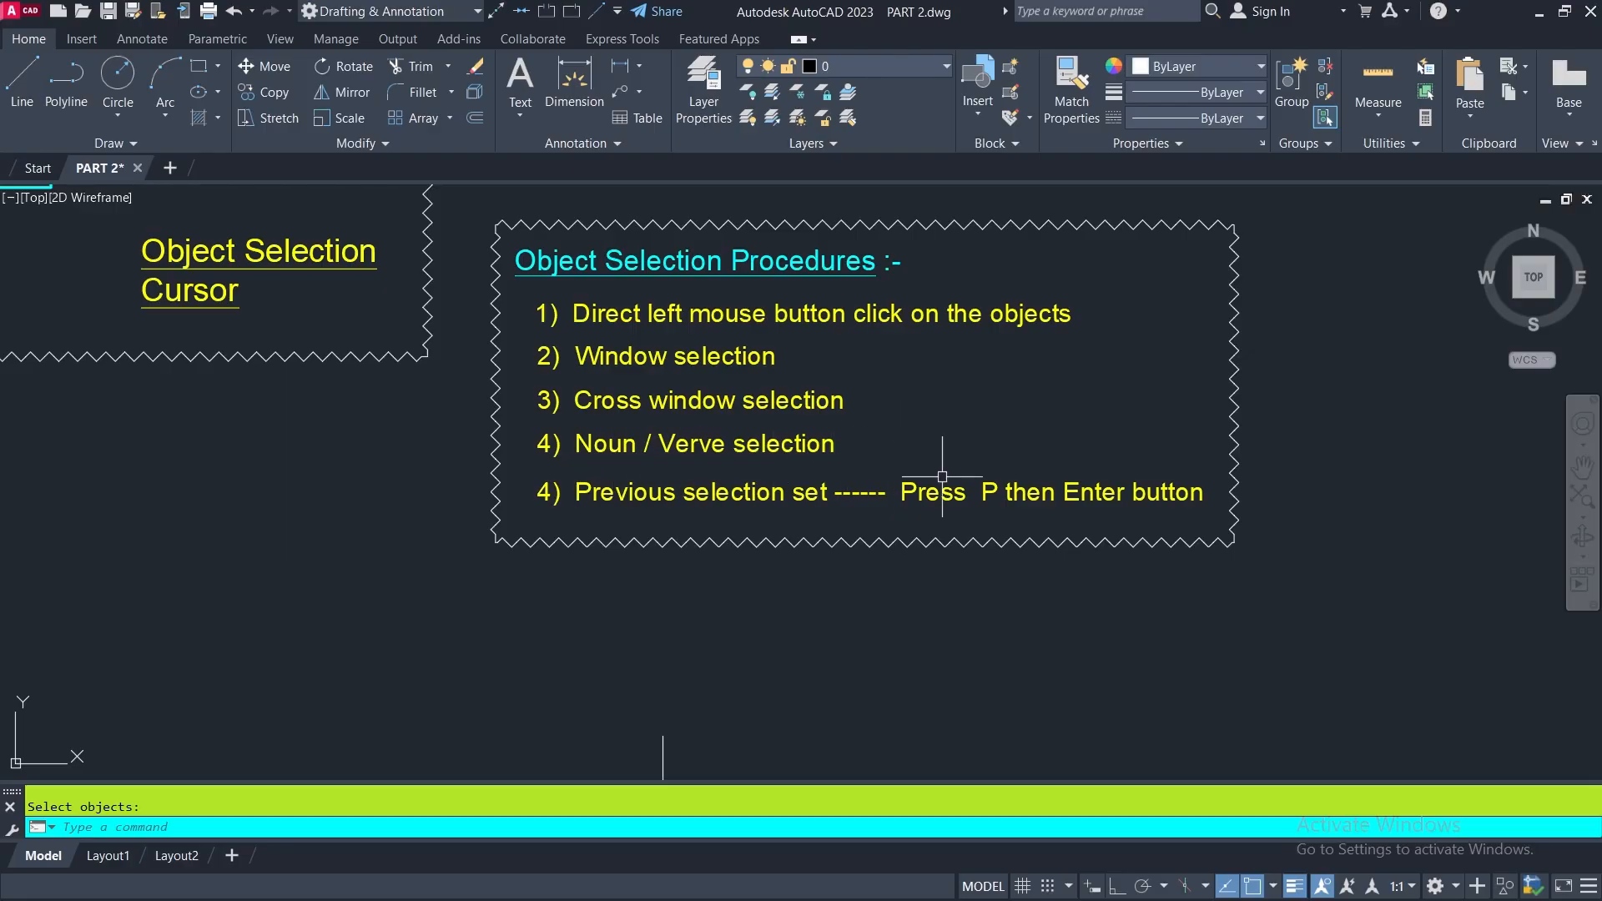
scroll(932, 466, down, 4)
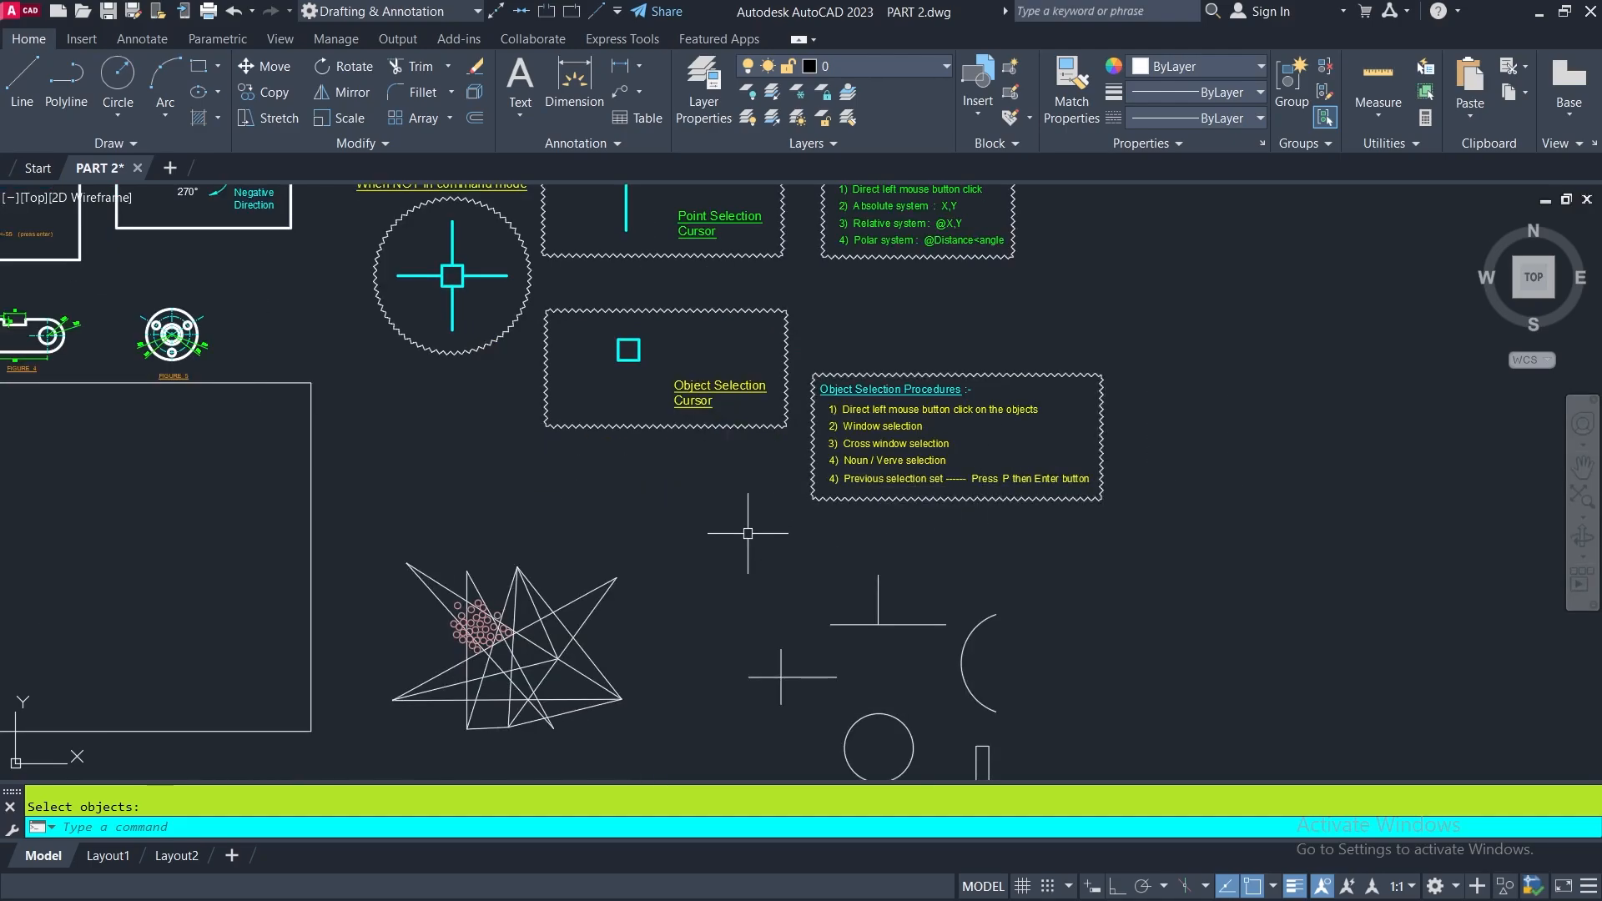
mouse_move(920, 533)
middle_down()
mouse_move(776, 458)
mouse_move(824, 368)
middle_up()
scroll(620, 448, up, 4)
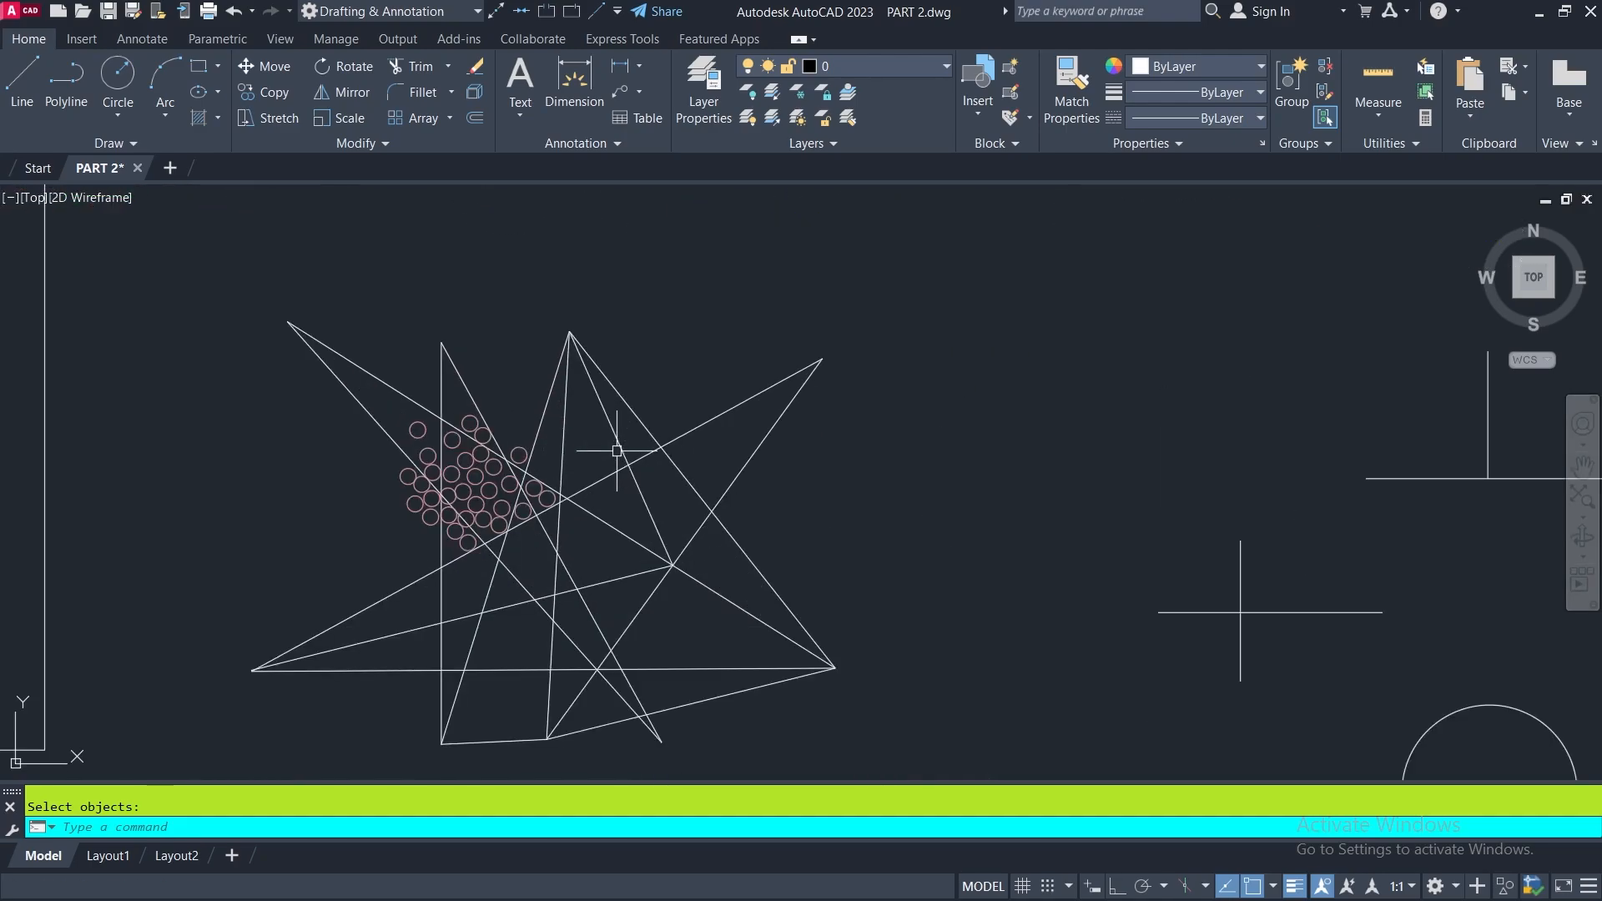
- Preselect the circles and lines with a crossing window over the star-shaped figure, erase them, and undo the erase
click(723, 367)
click(373, 563)
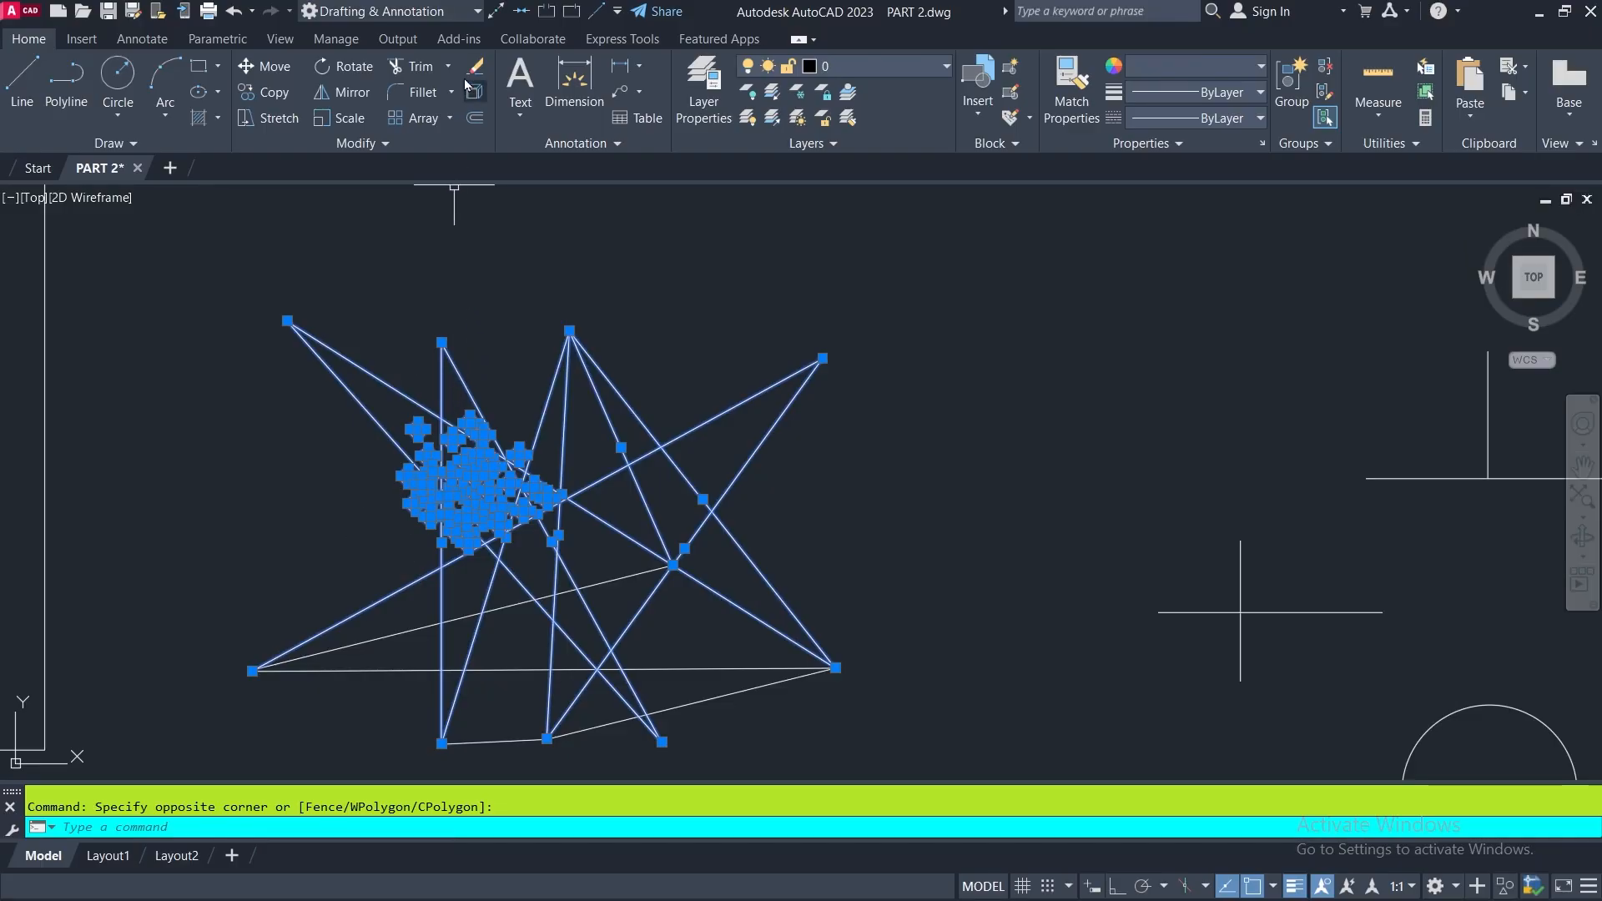
key(Delete)
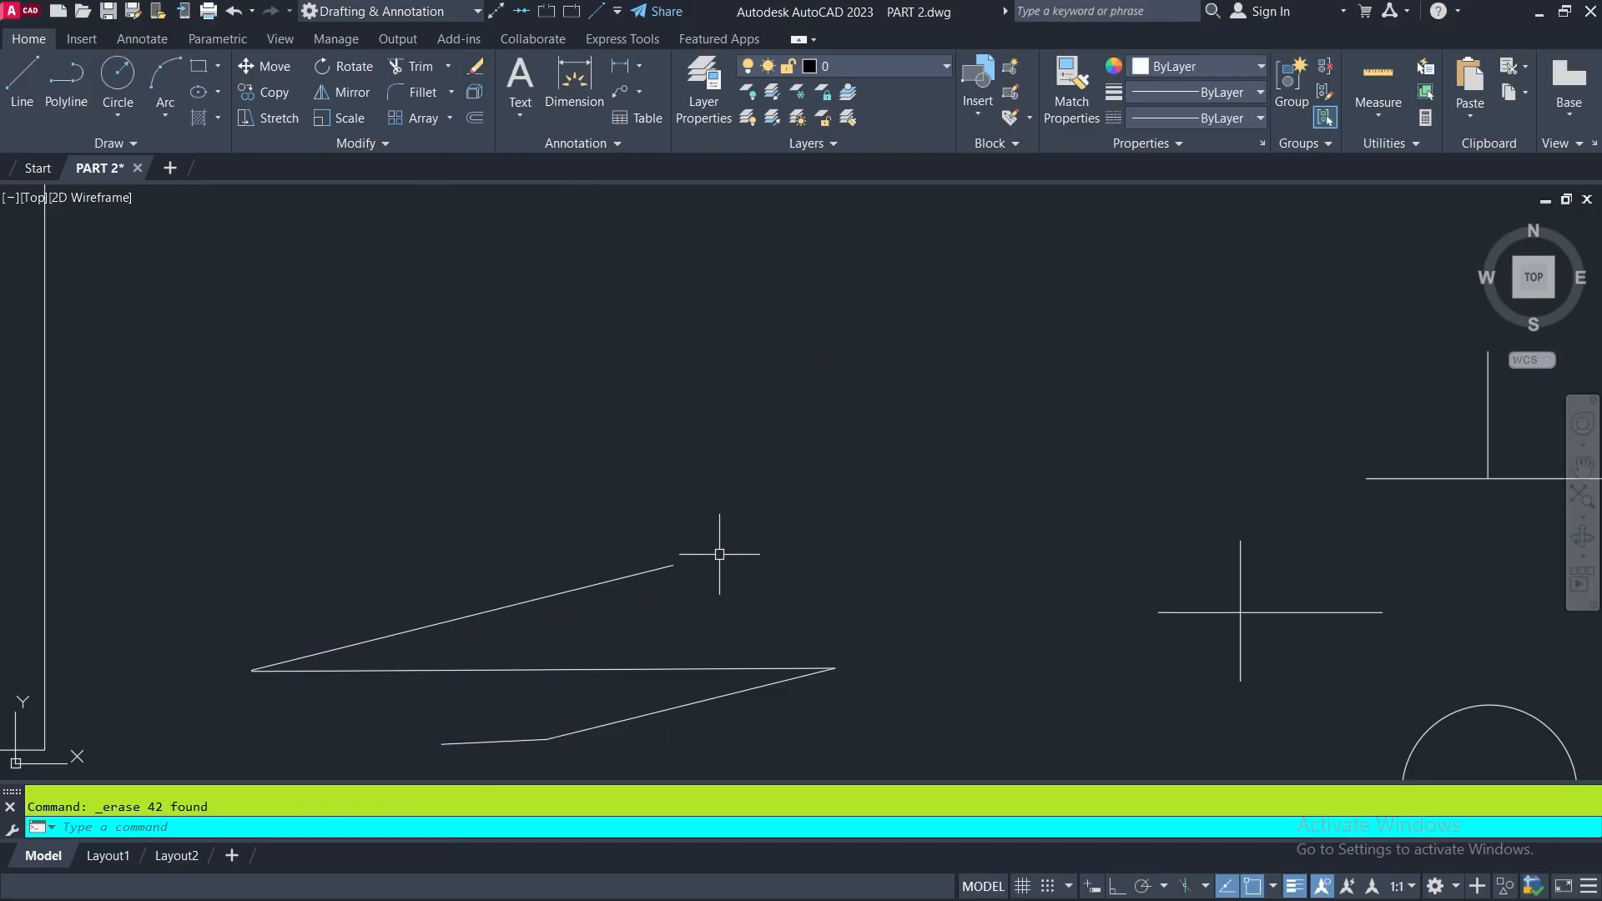
key(ctrl+z)
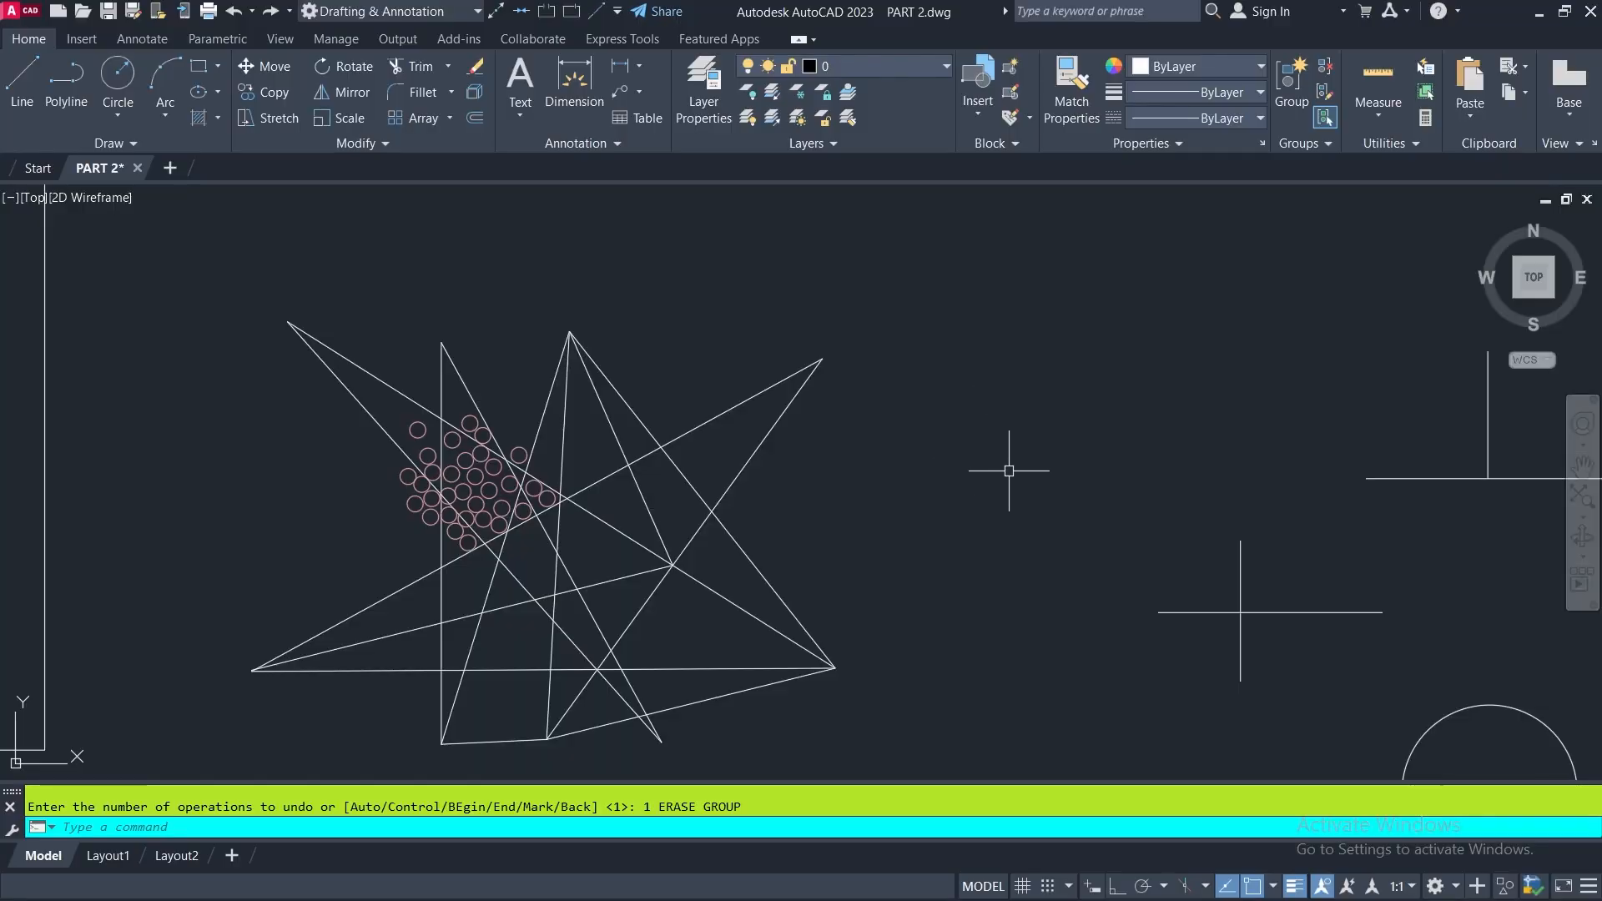
- Draw a short line from above the figure perpendicular to the long diagonal that ends at the upper-right tip
click(21, 82)
click(661, 345)
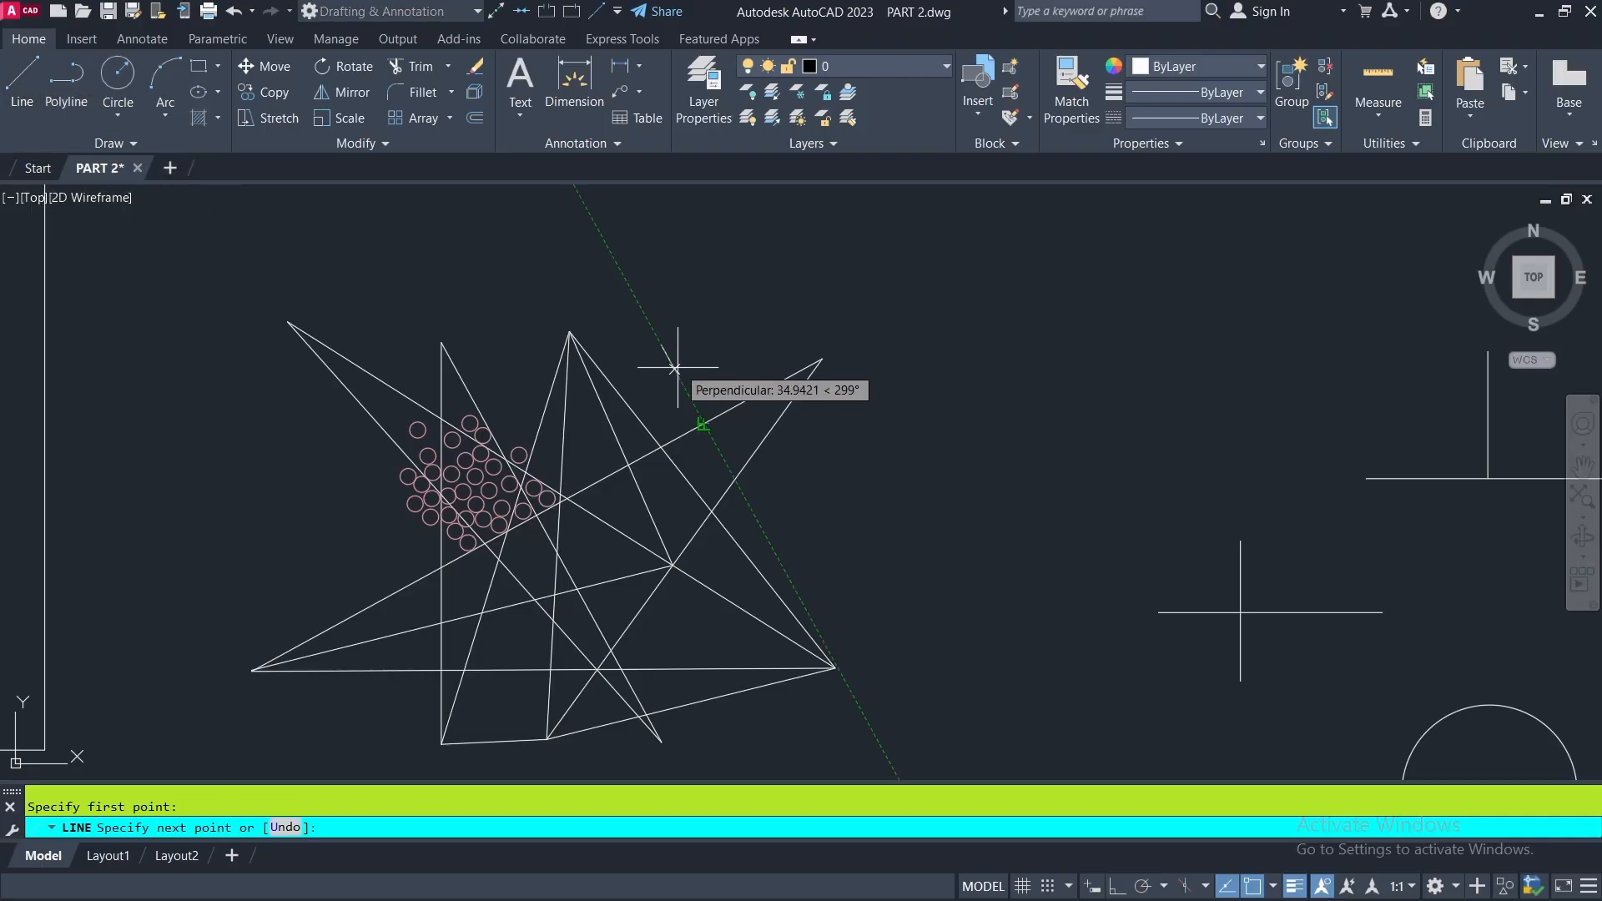
click(703, 424)
key(Return)
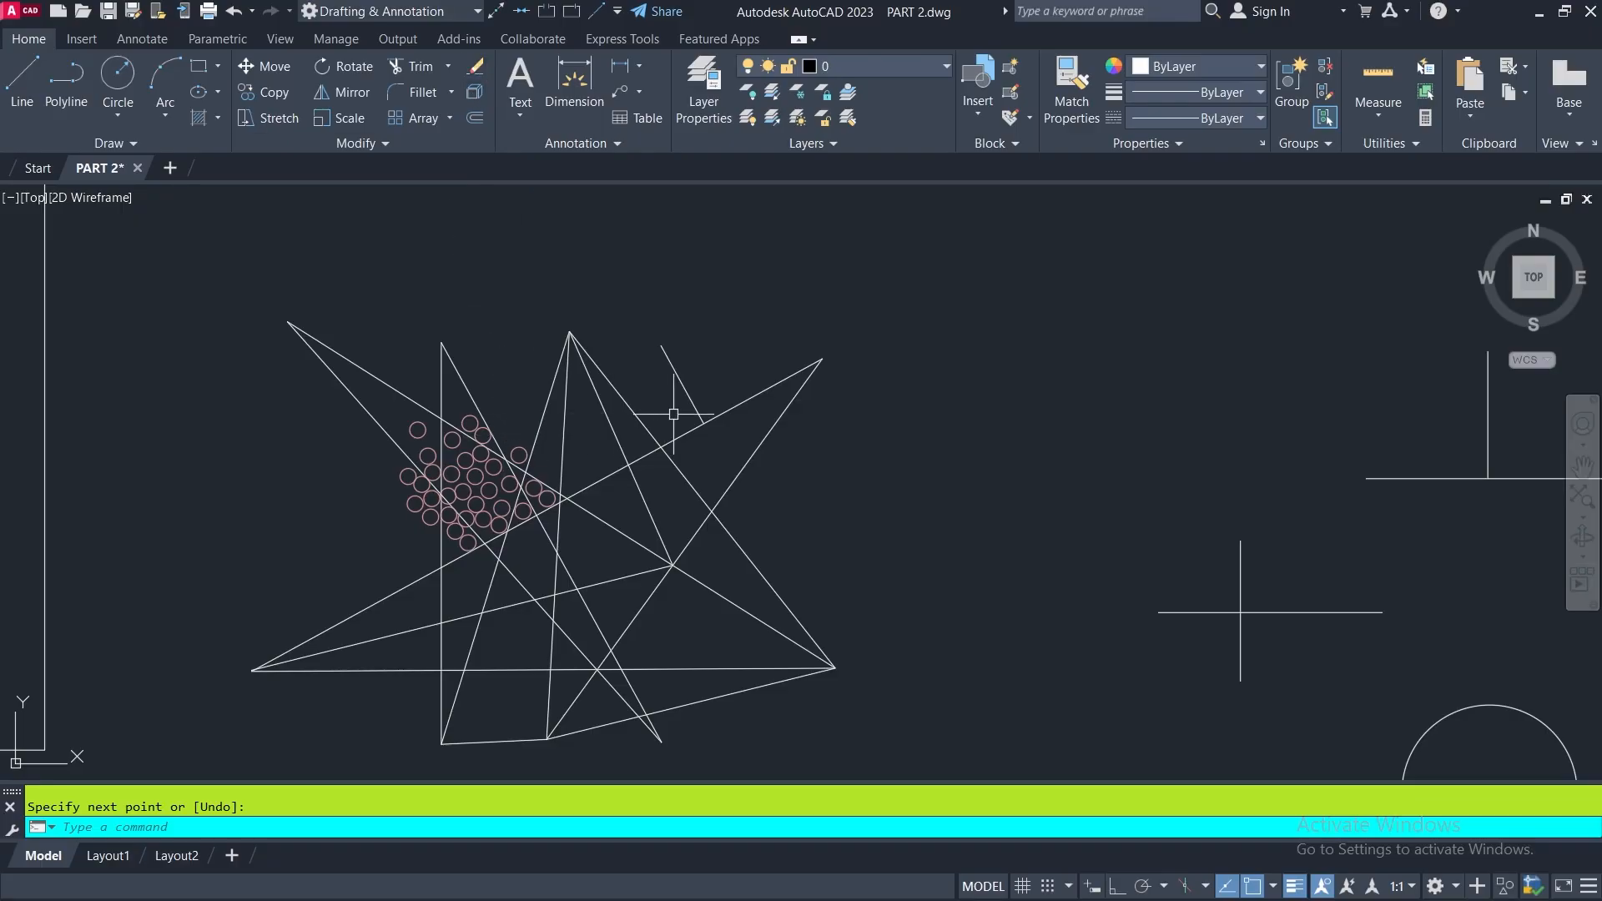
- Preselect all the pink circles with a selection window around the cluster and erase them
click(582, 422)
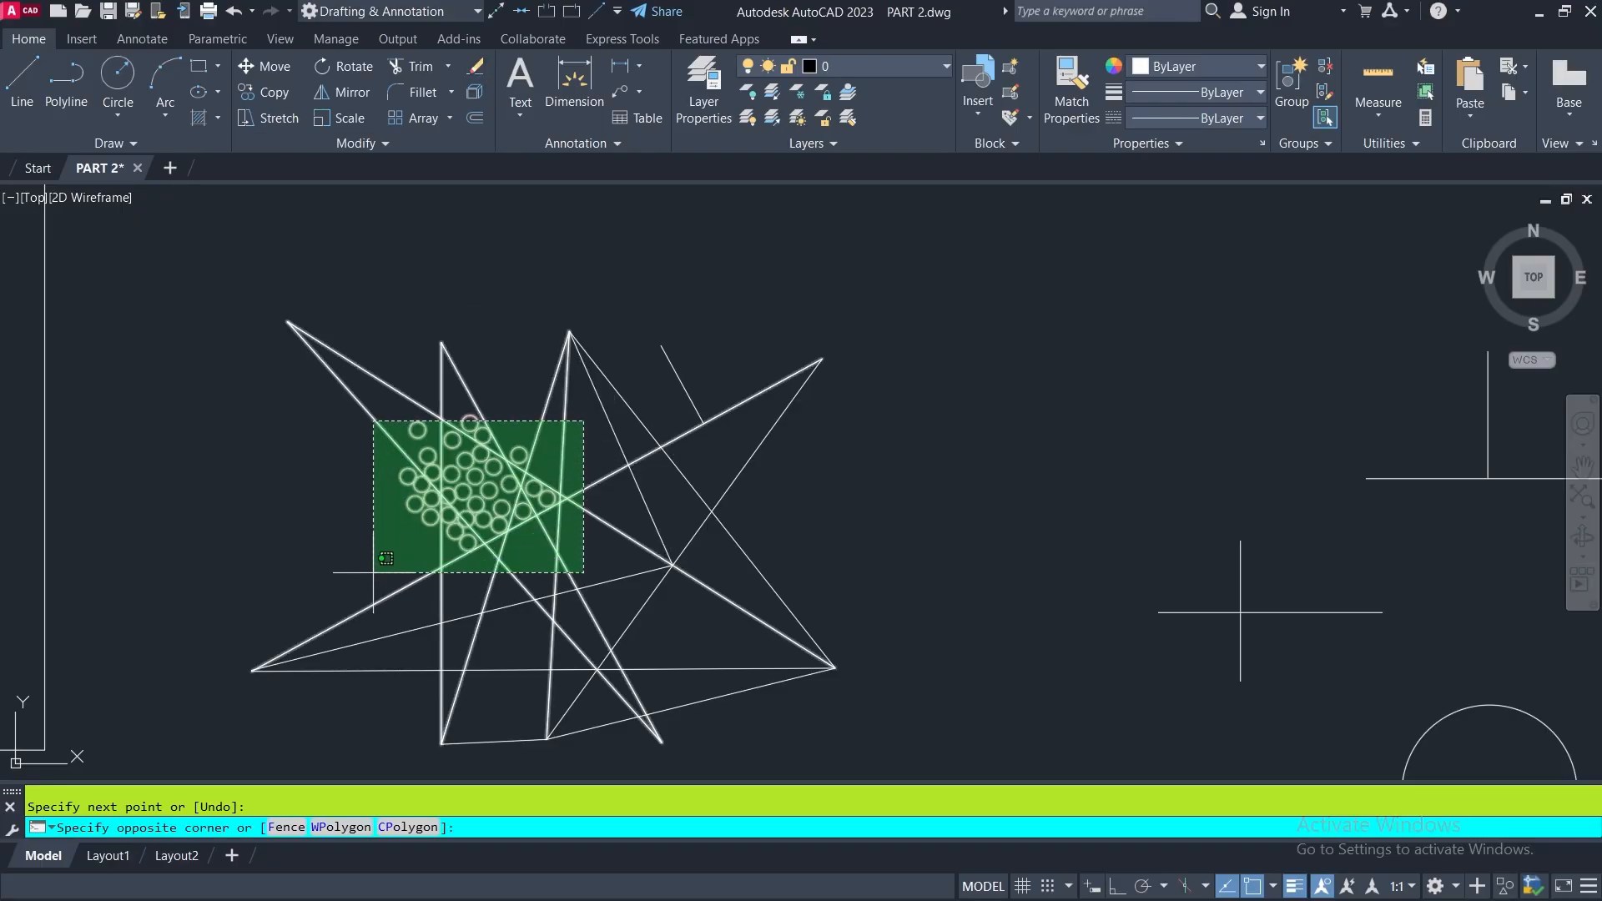
click(616, 420)
click(382, 397)
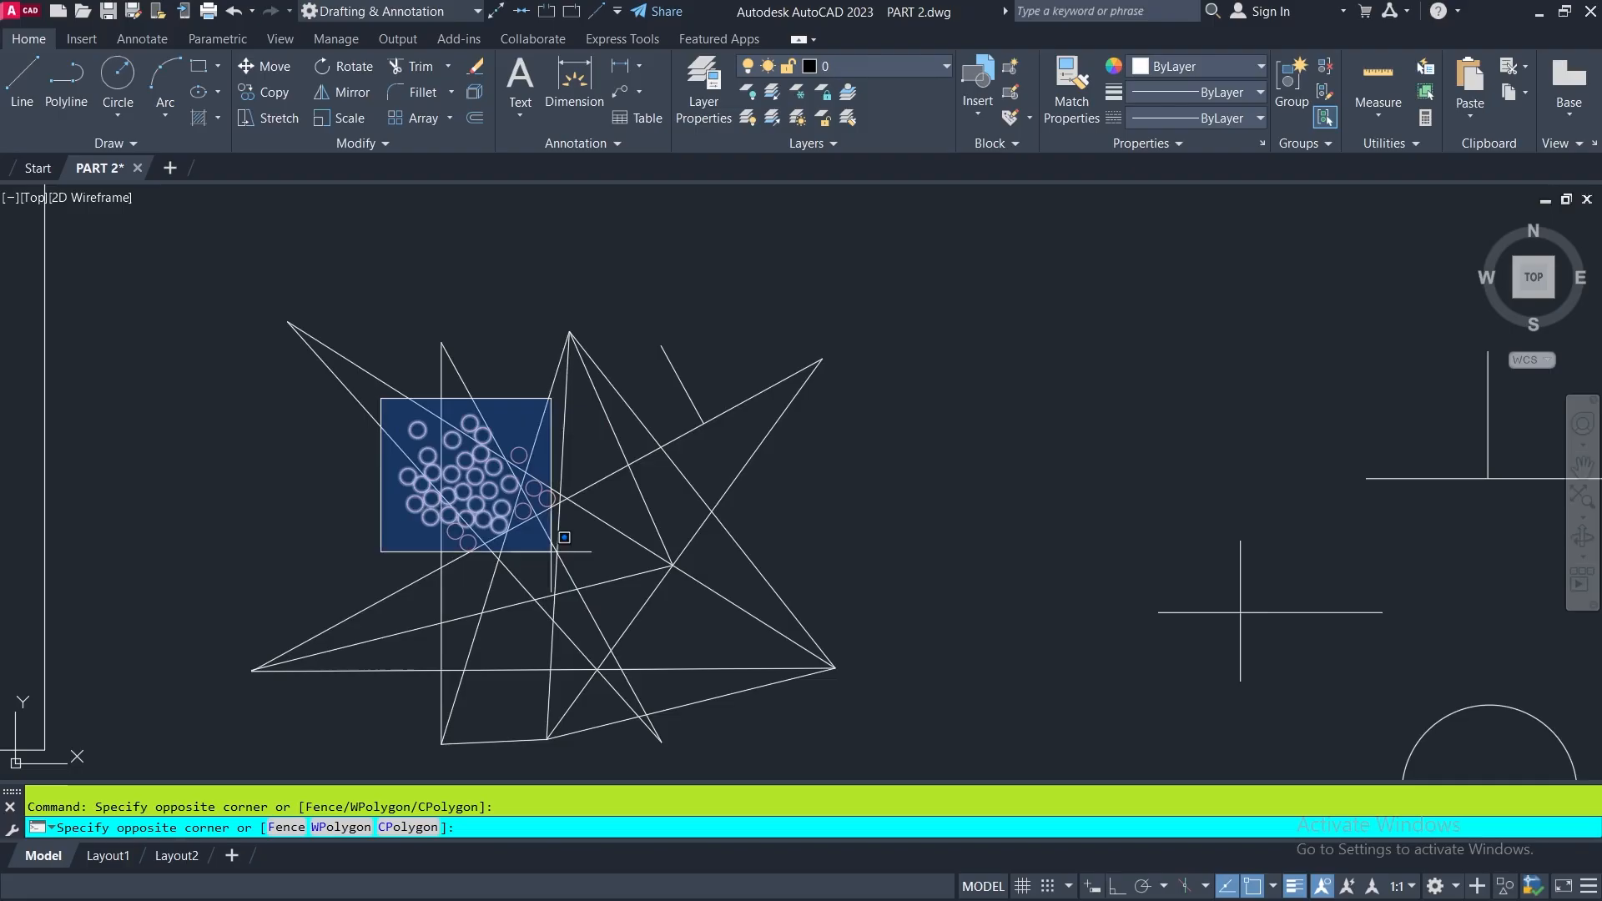
click(587, 566)
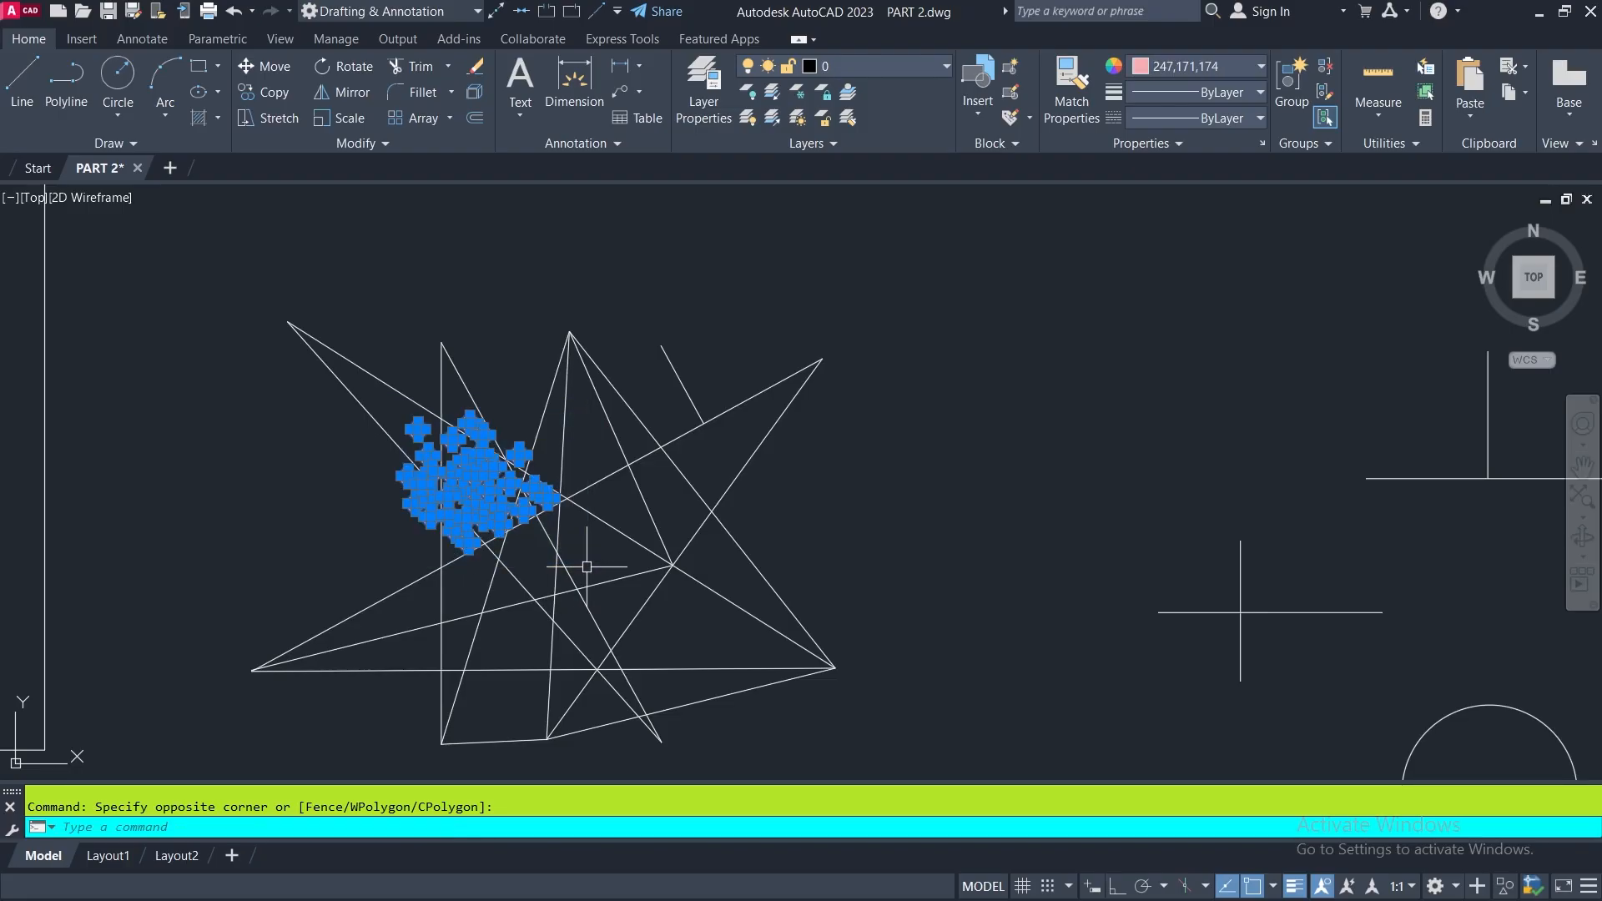
click(475, 66)
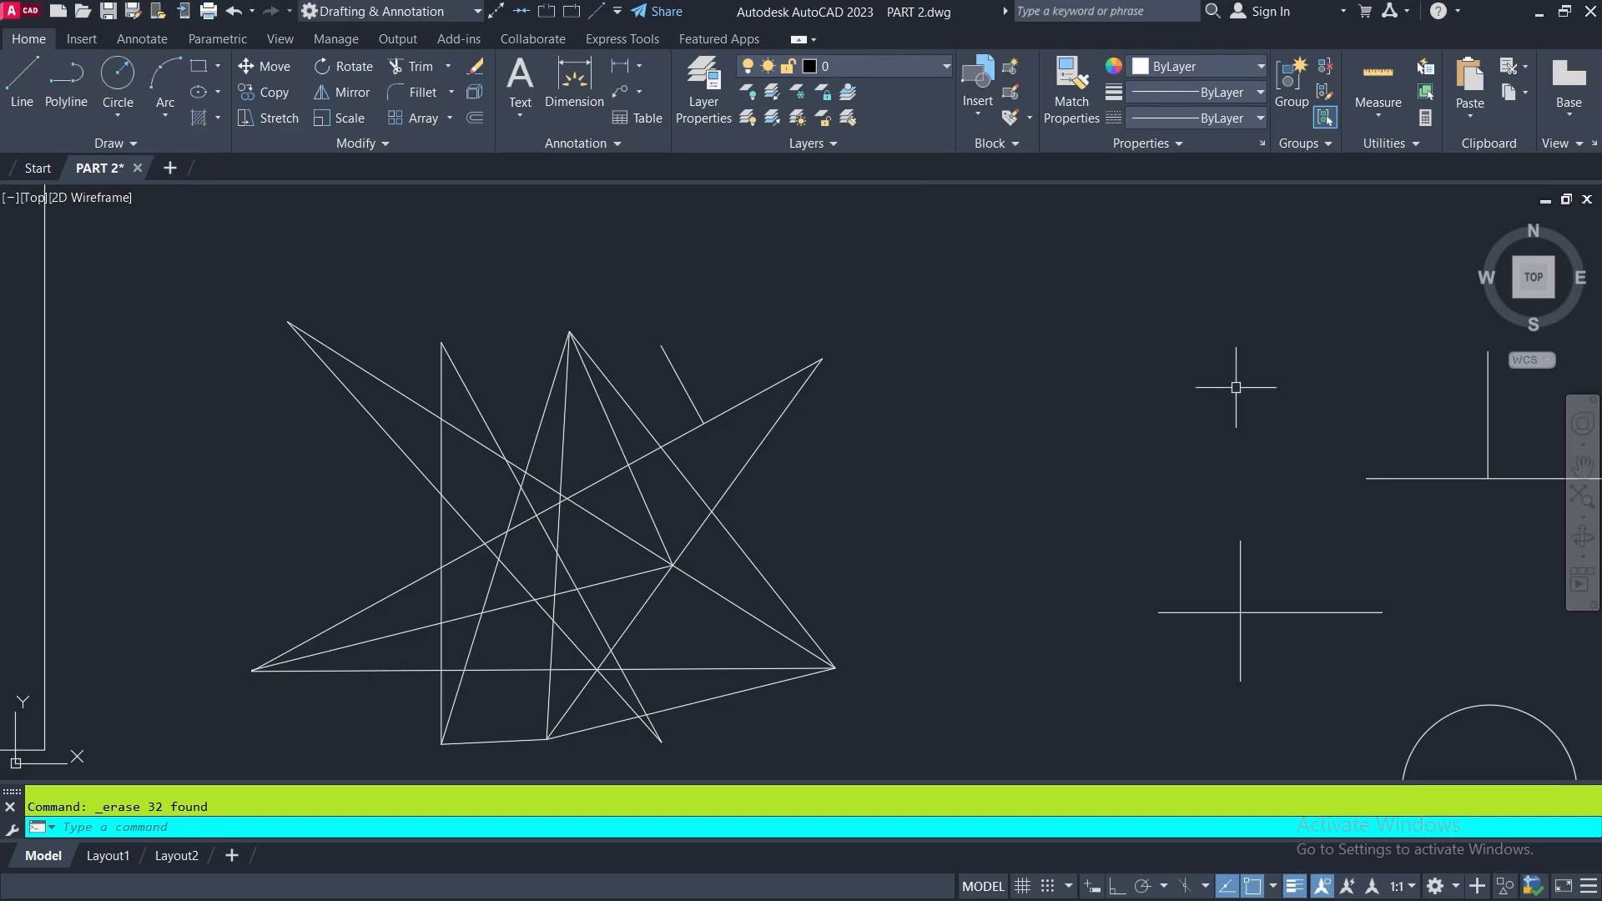
- Turn off the Noun/verb selection mode in the Options selection settings and apply the change
right_click(894, 279)
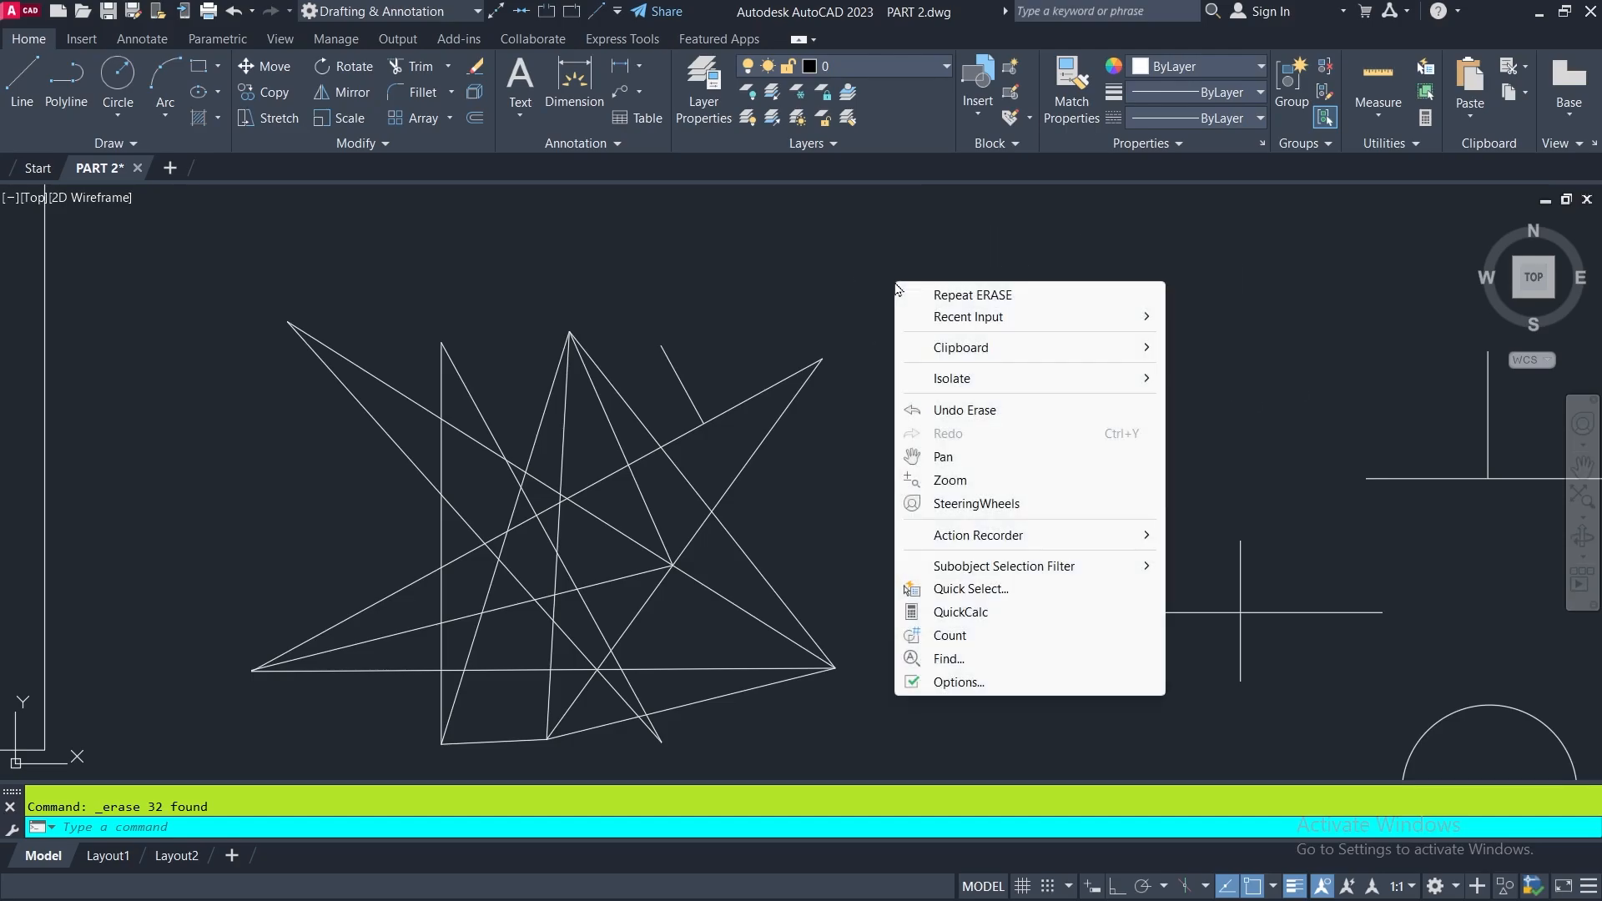
click(951, 683)
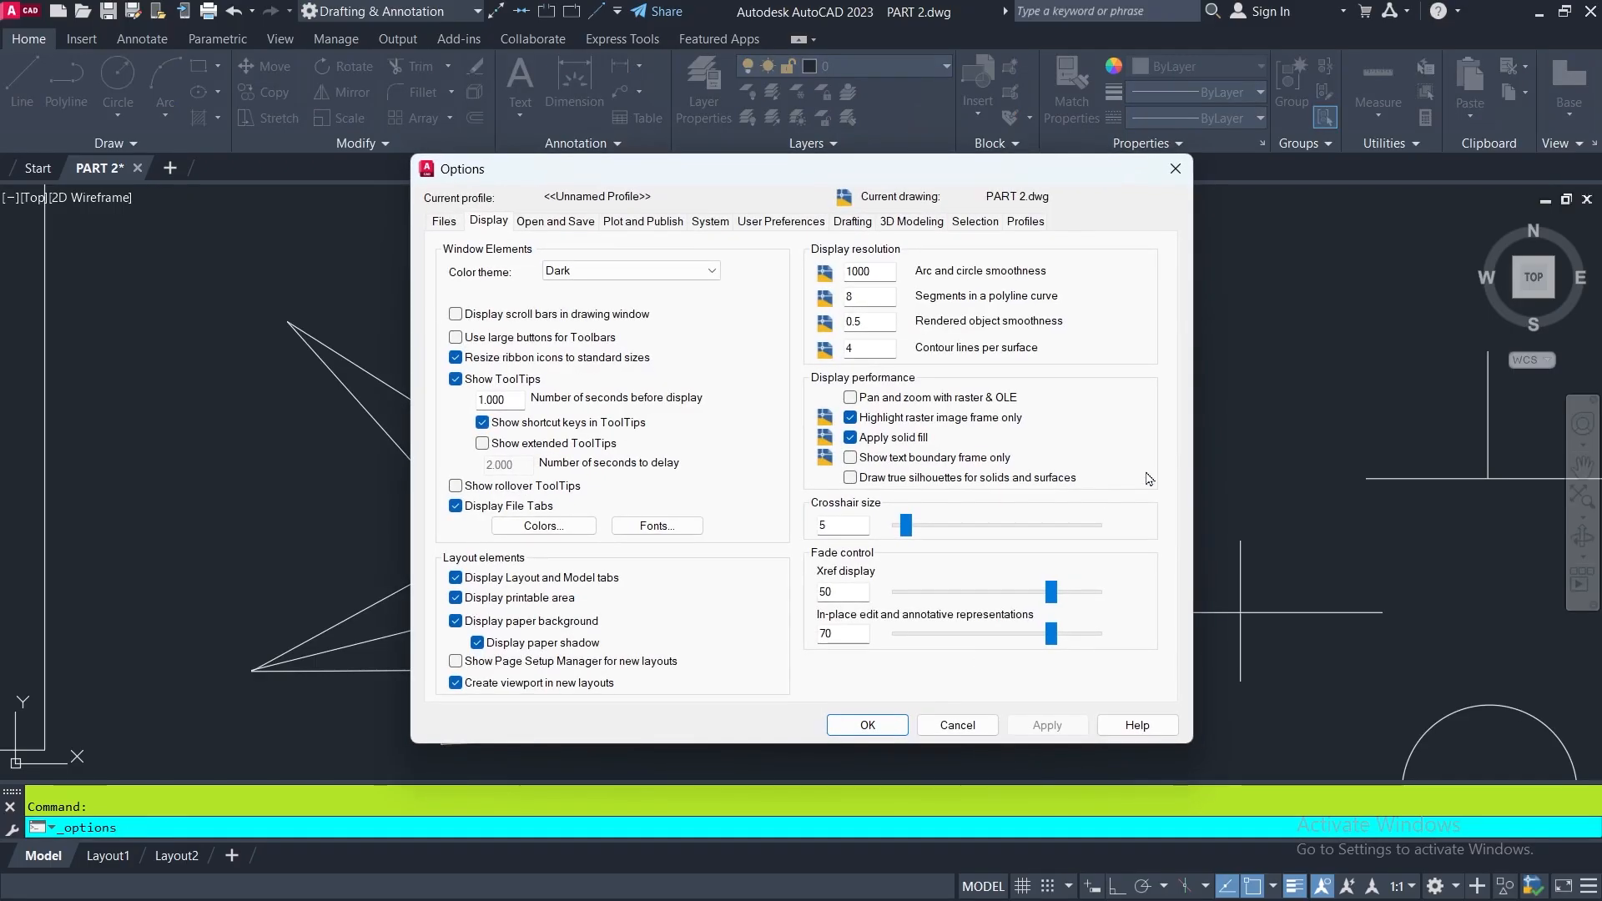
click(978, 223)
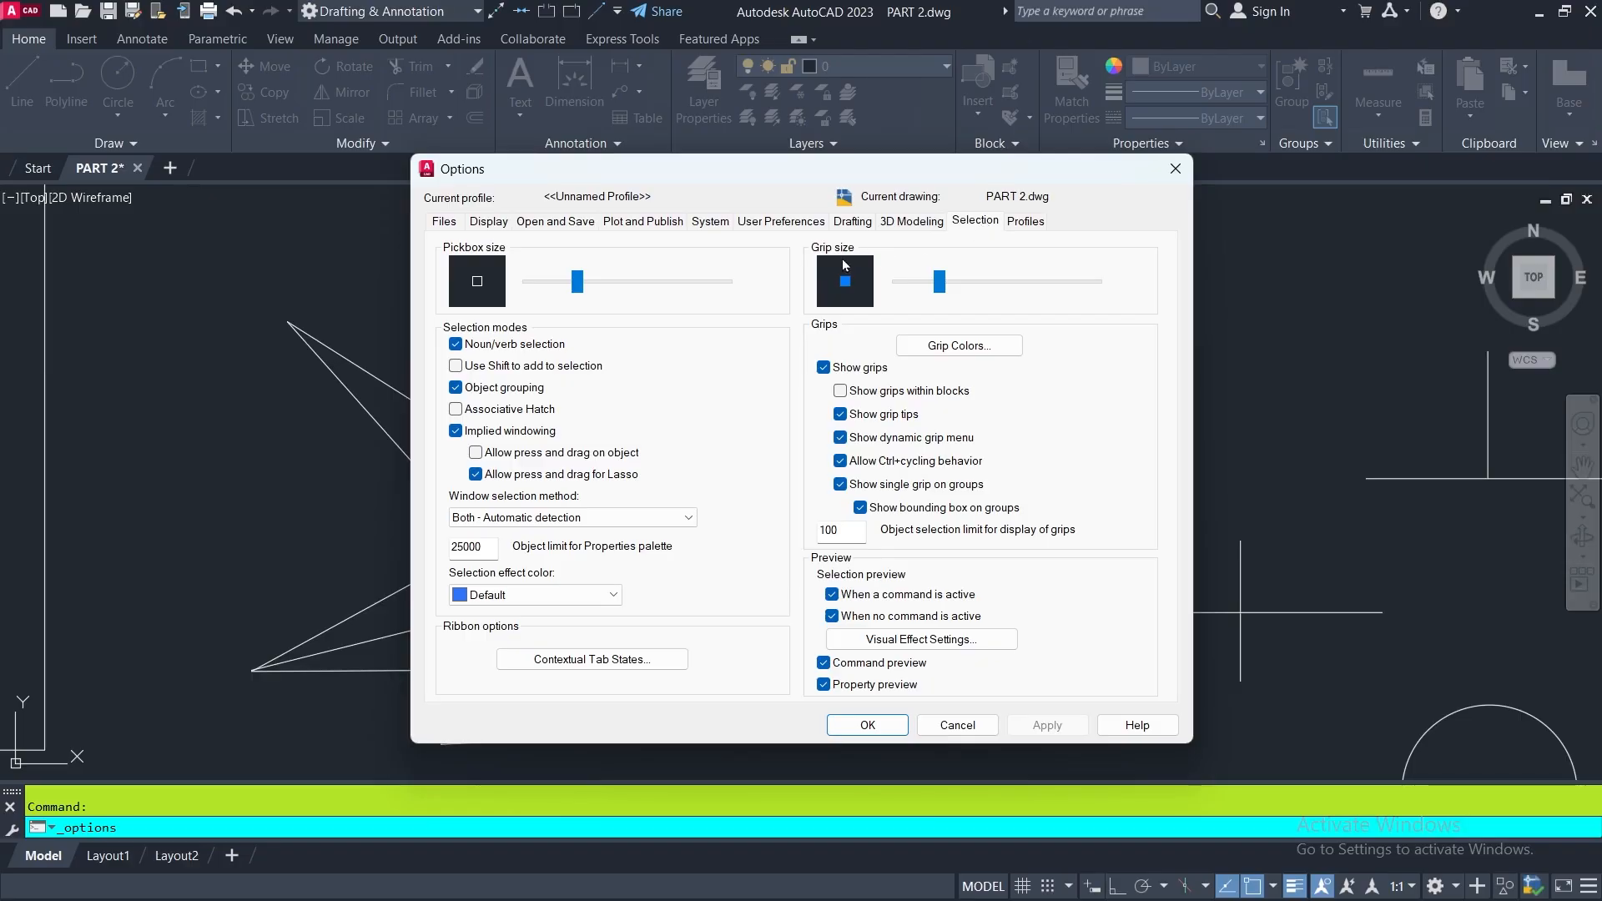
click(455, 344)
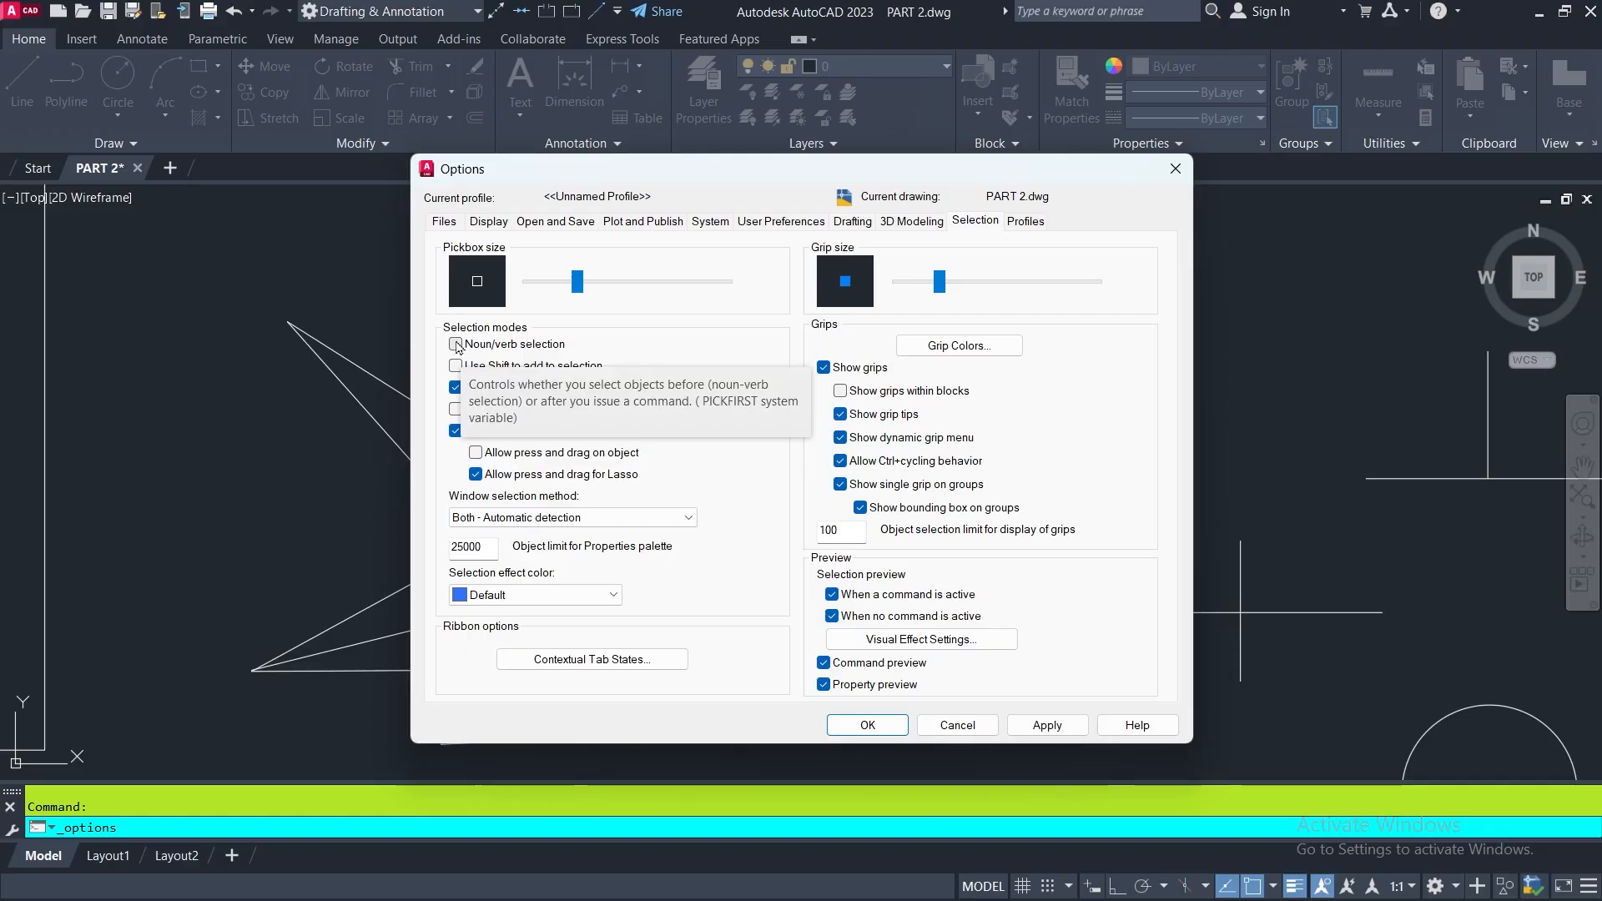
click(1047, 725)
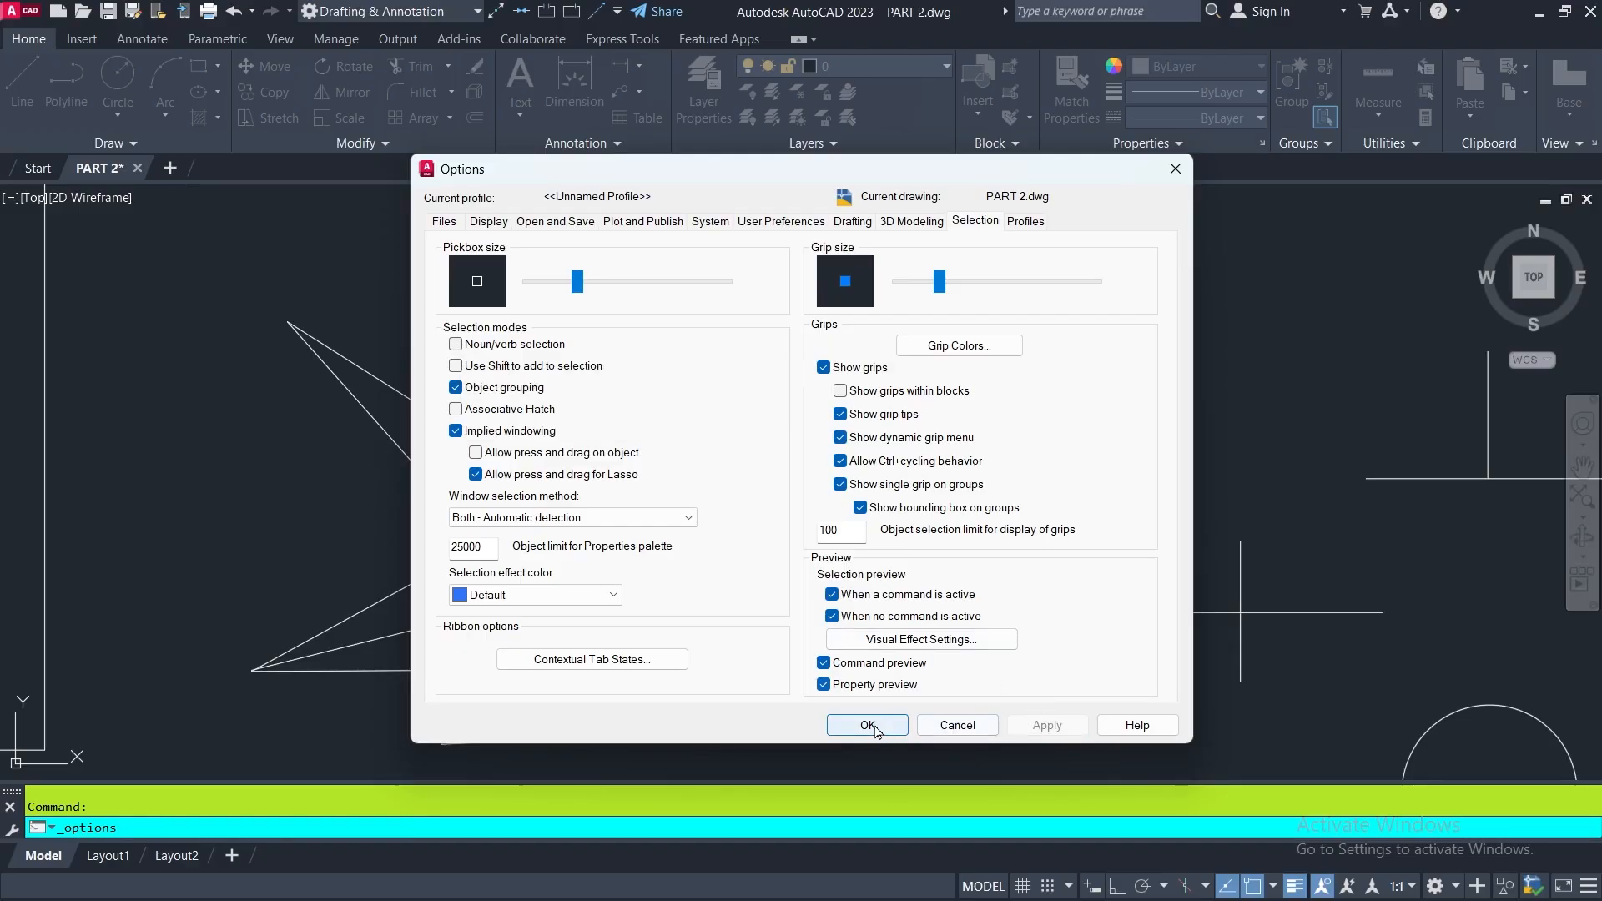
click(867, 726)
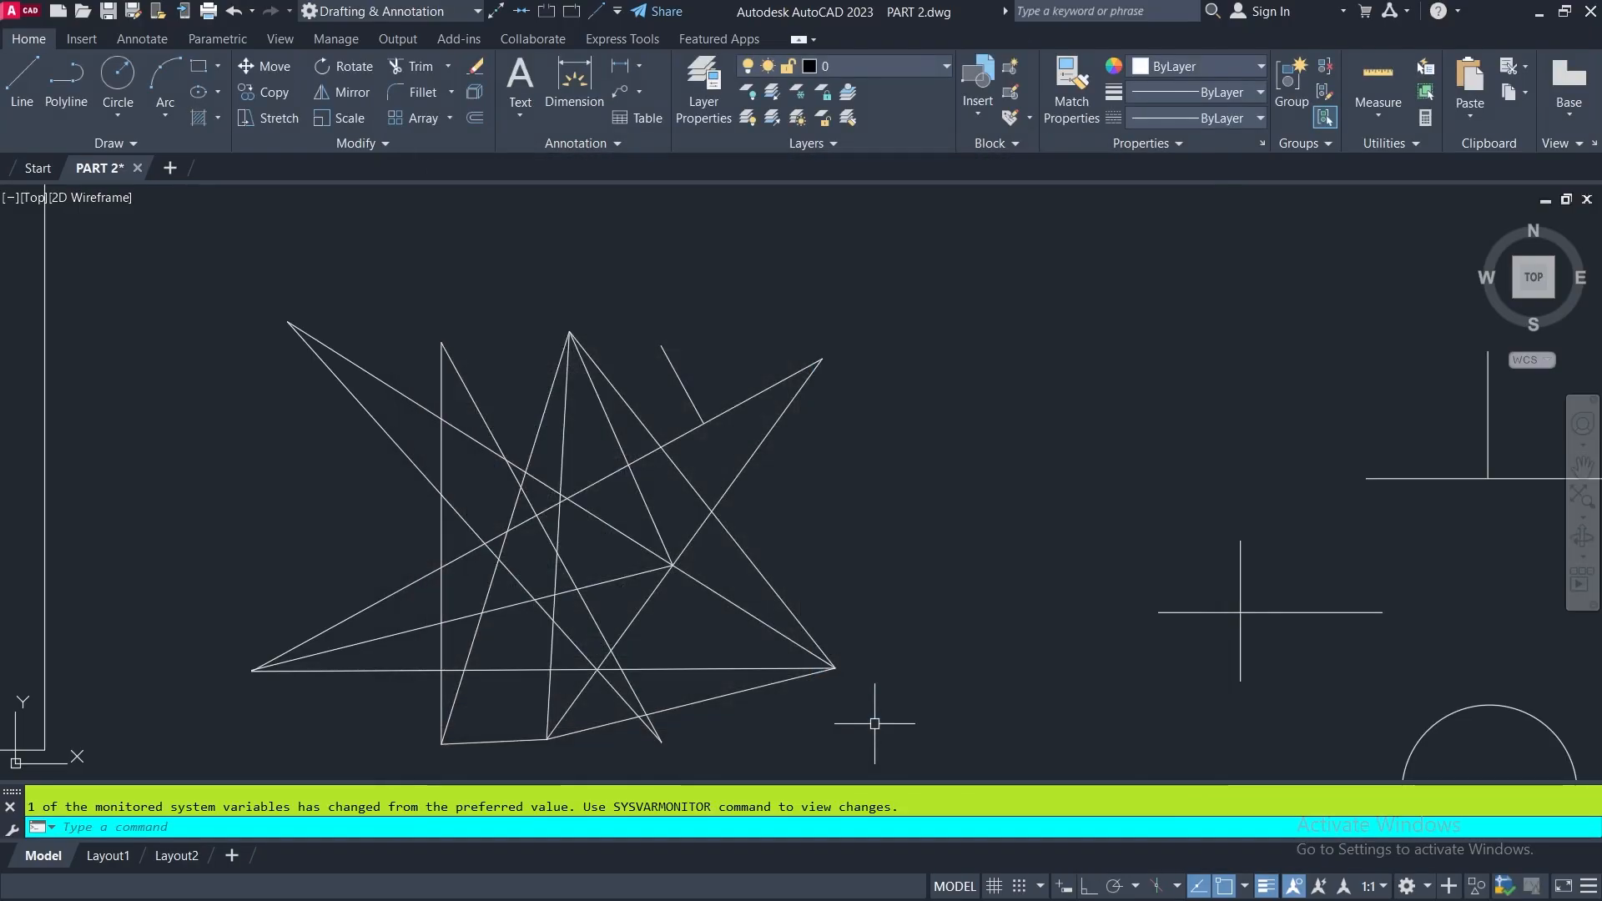
- Try to erase star-figure lines preselected with a crossing window while Noun/verb selection is off, and cancel the command
click(927, 380)
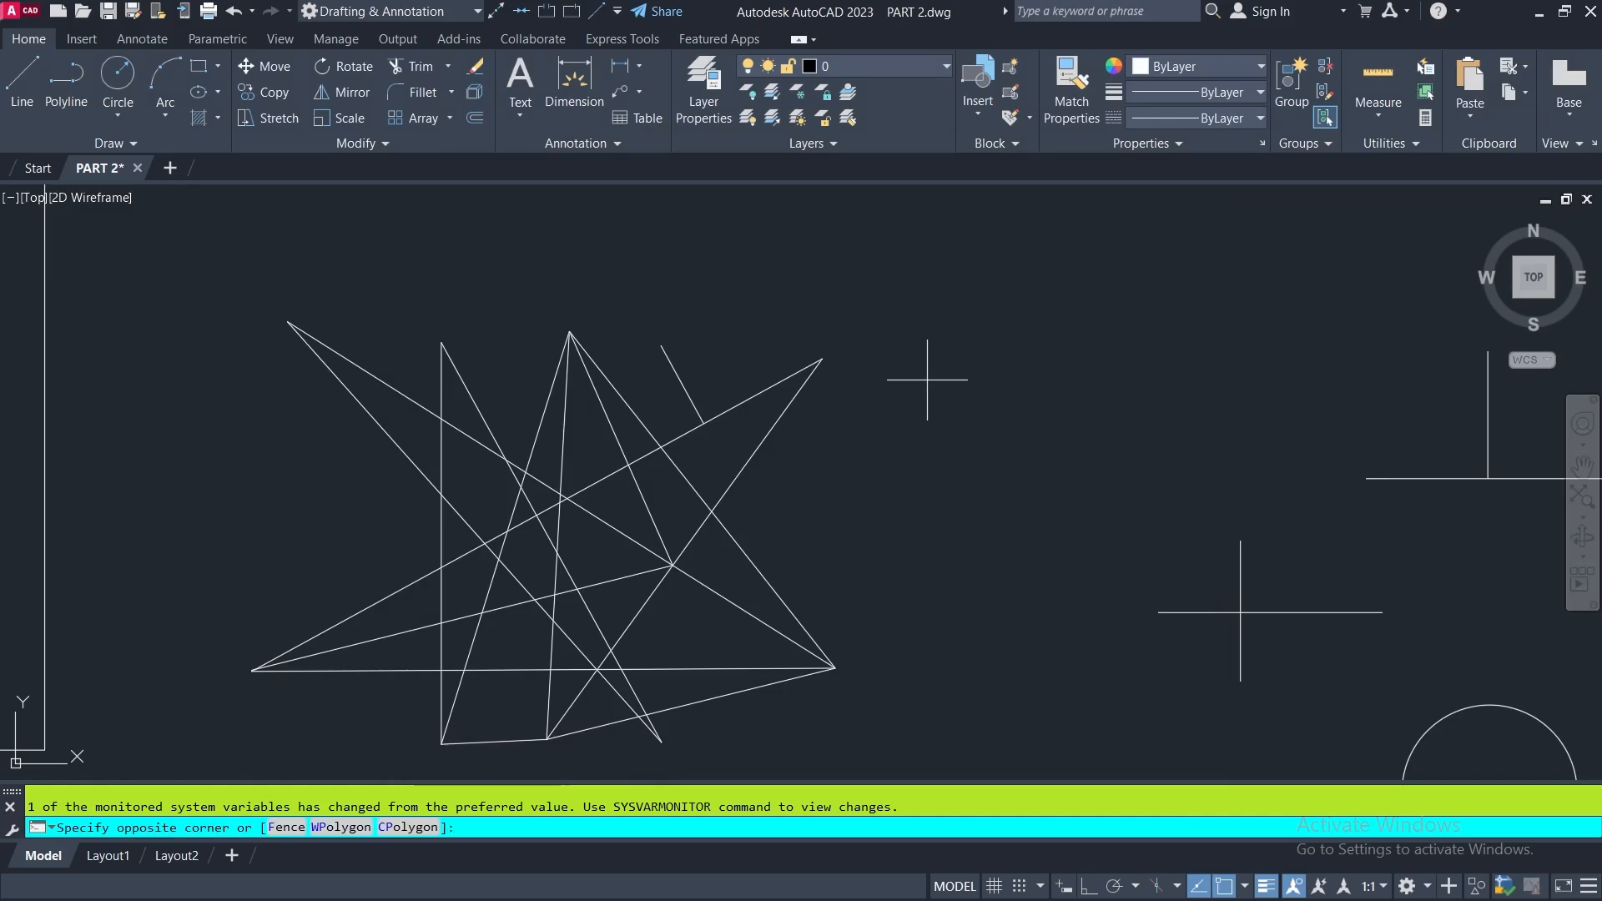
click(400, 565)
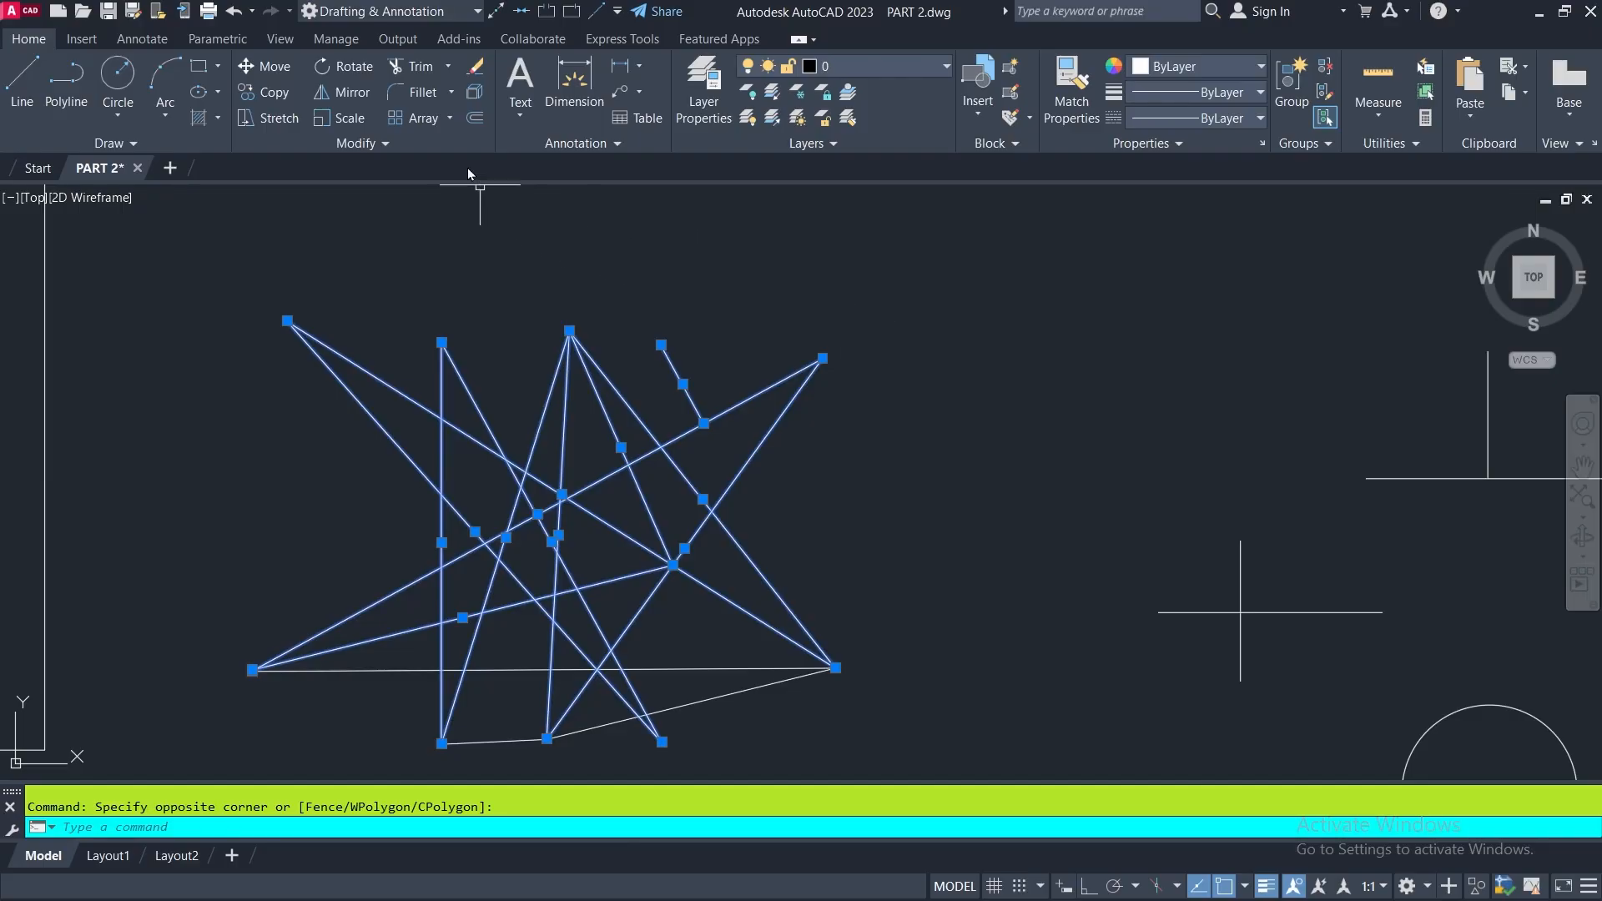
click(476, 68)
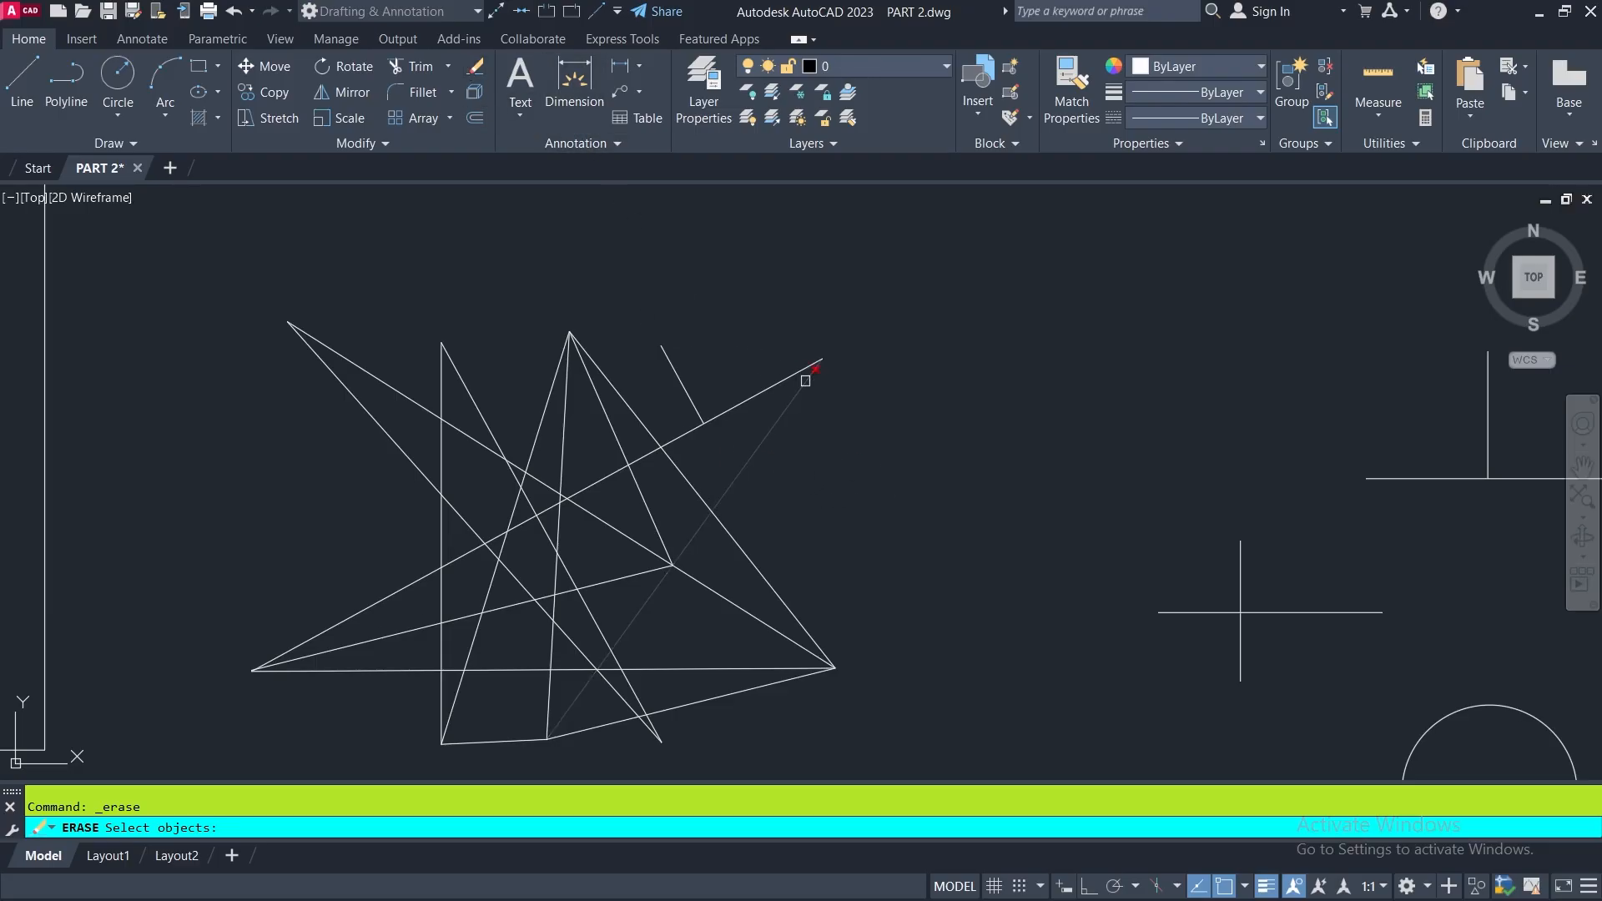
key(Escape)
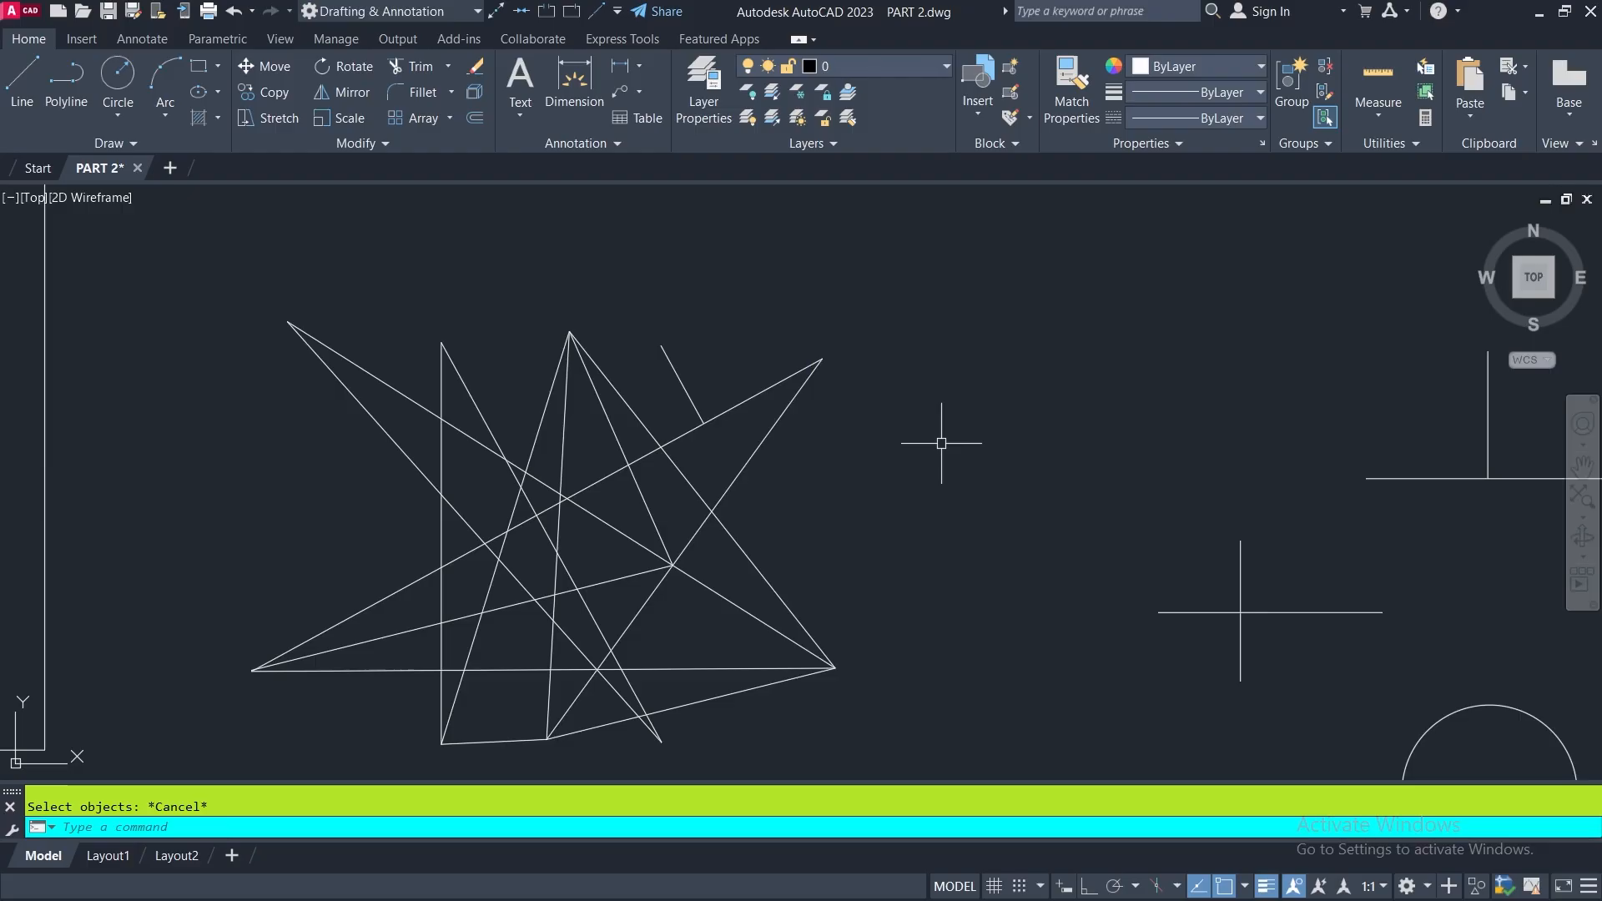
- Turn the Noun/verb selection mode back on in the Options selection settings and apply it
right_click(868, 265)
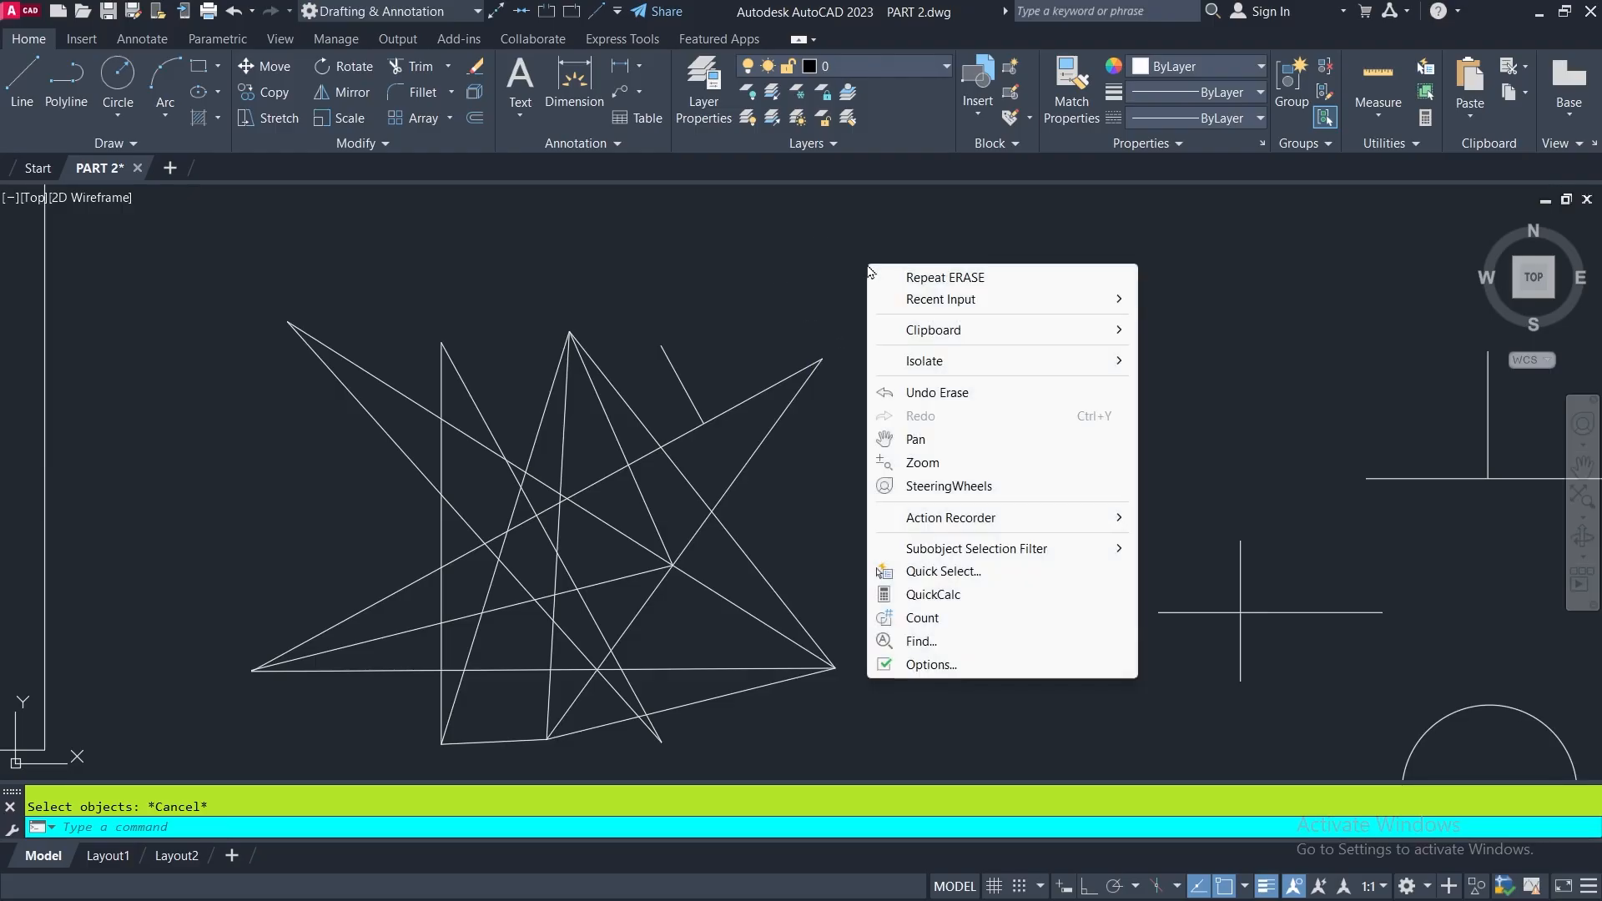
click(926, 665)
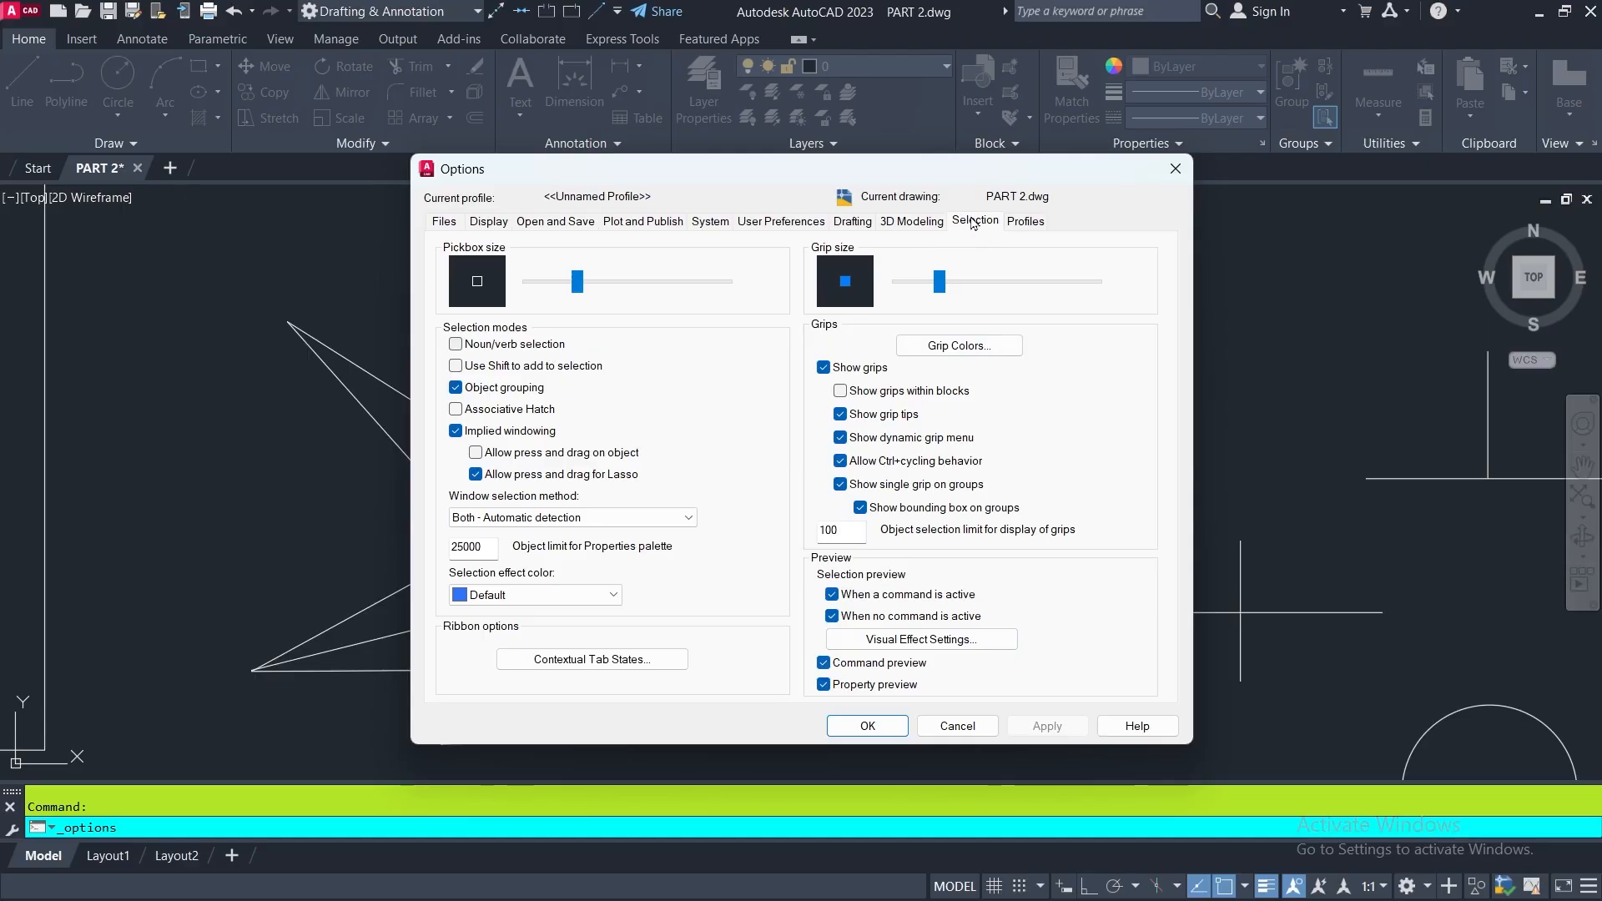
click(455, 345)
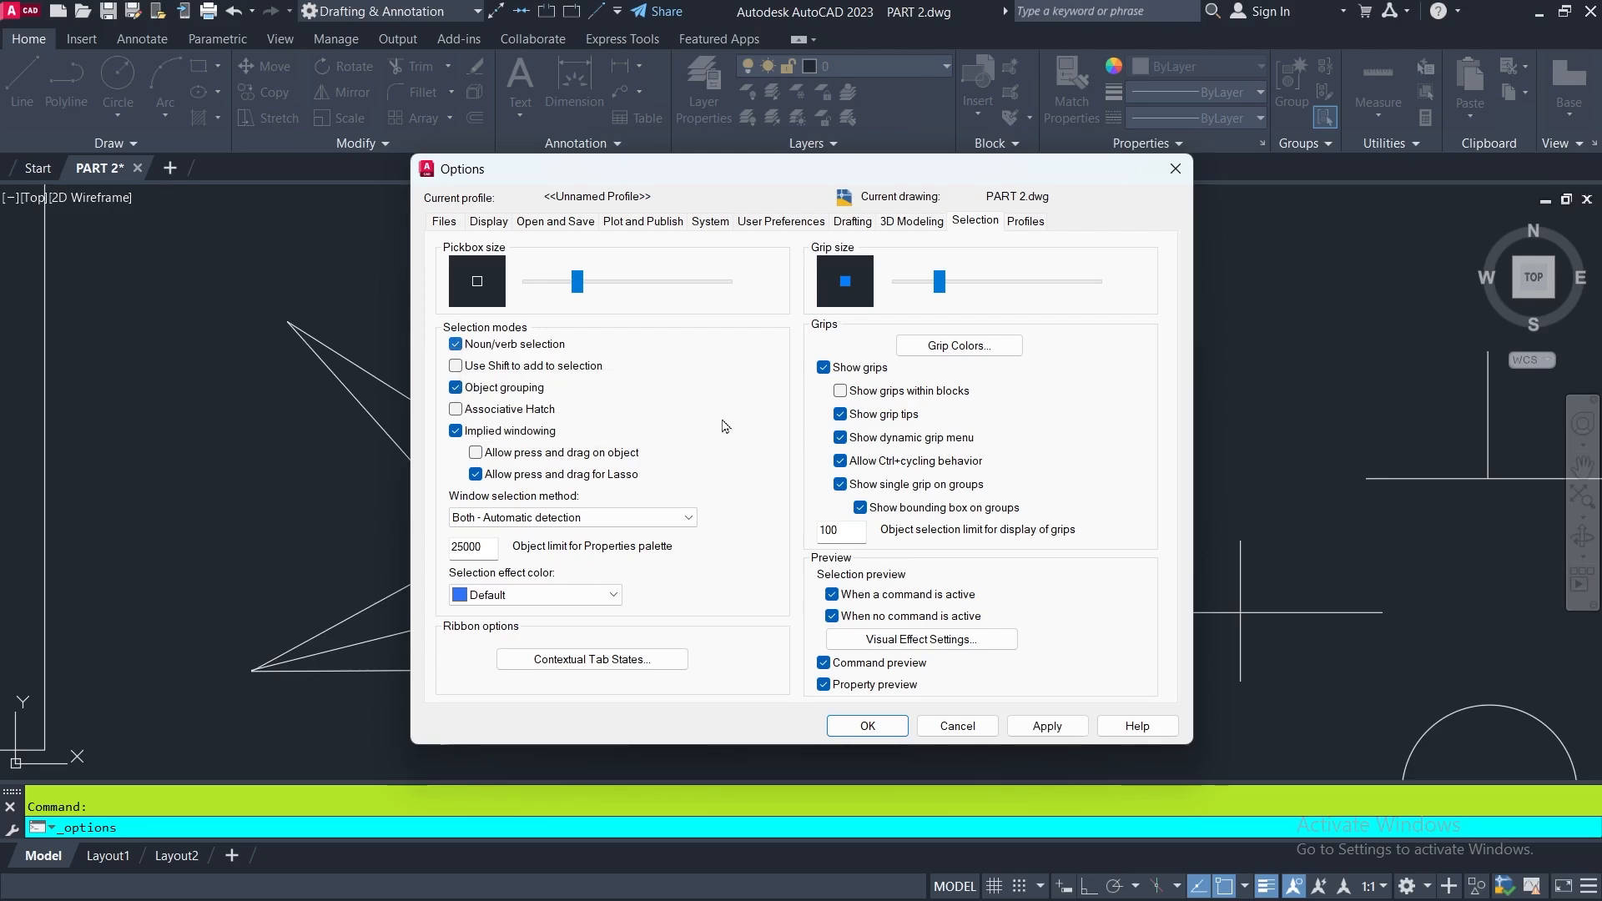
click(1041, 728)
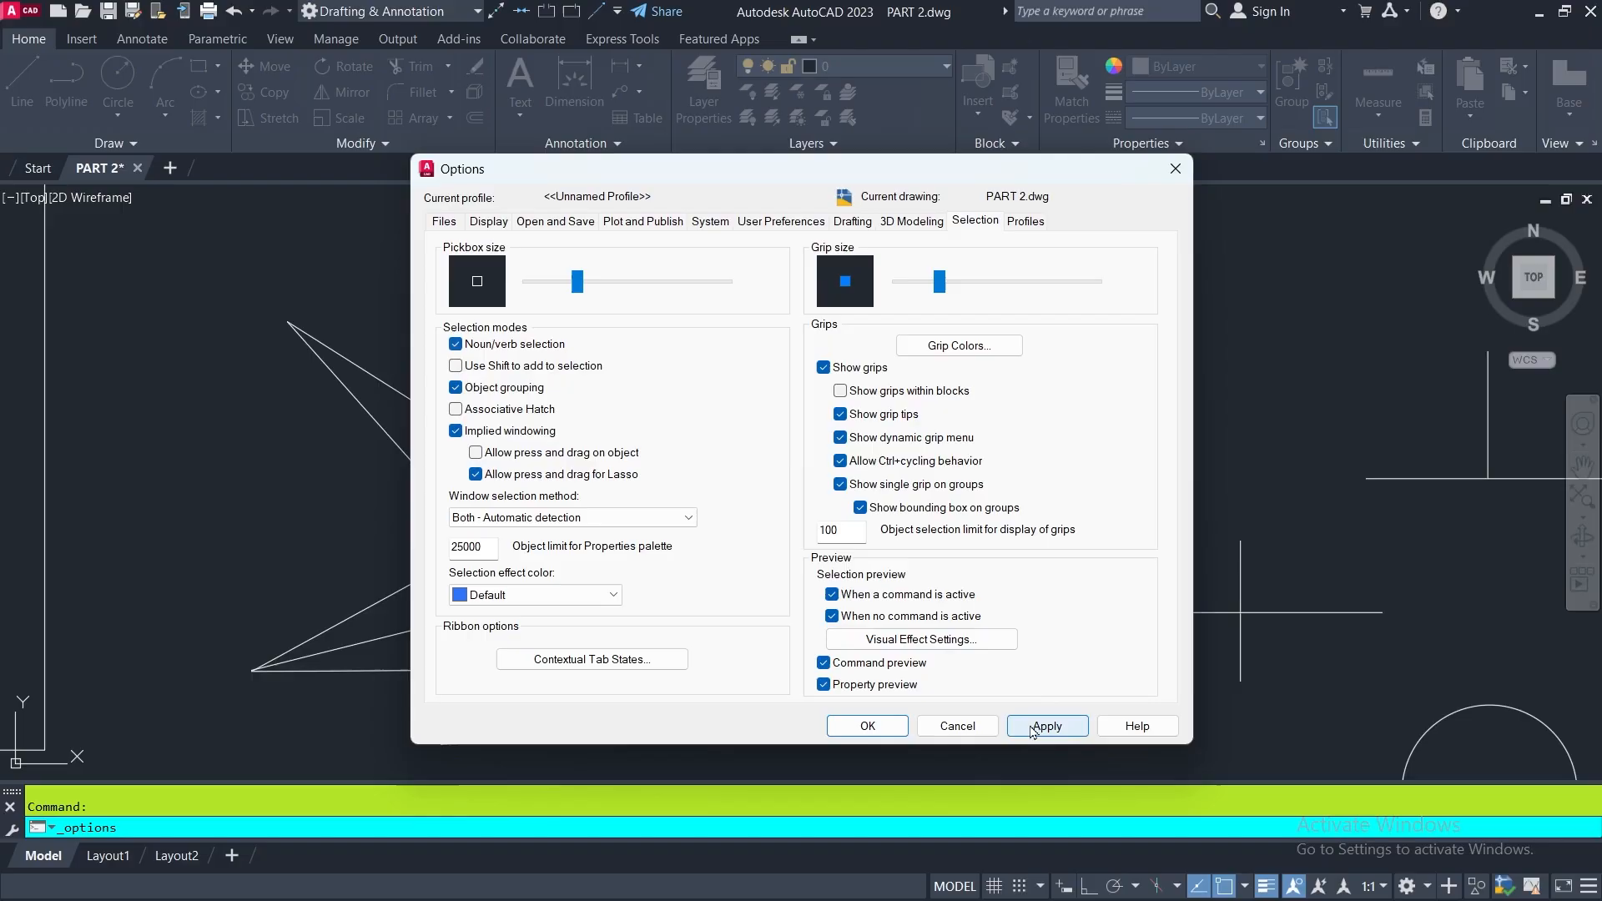
click(868, 726)
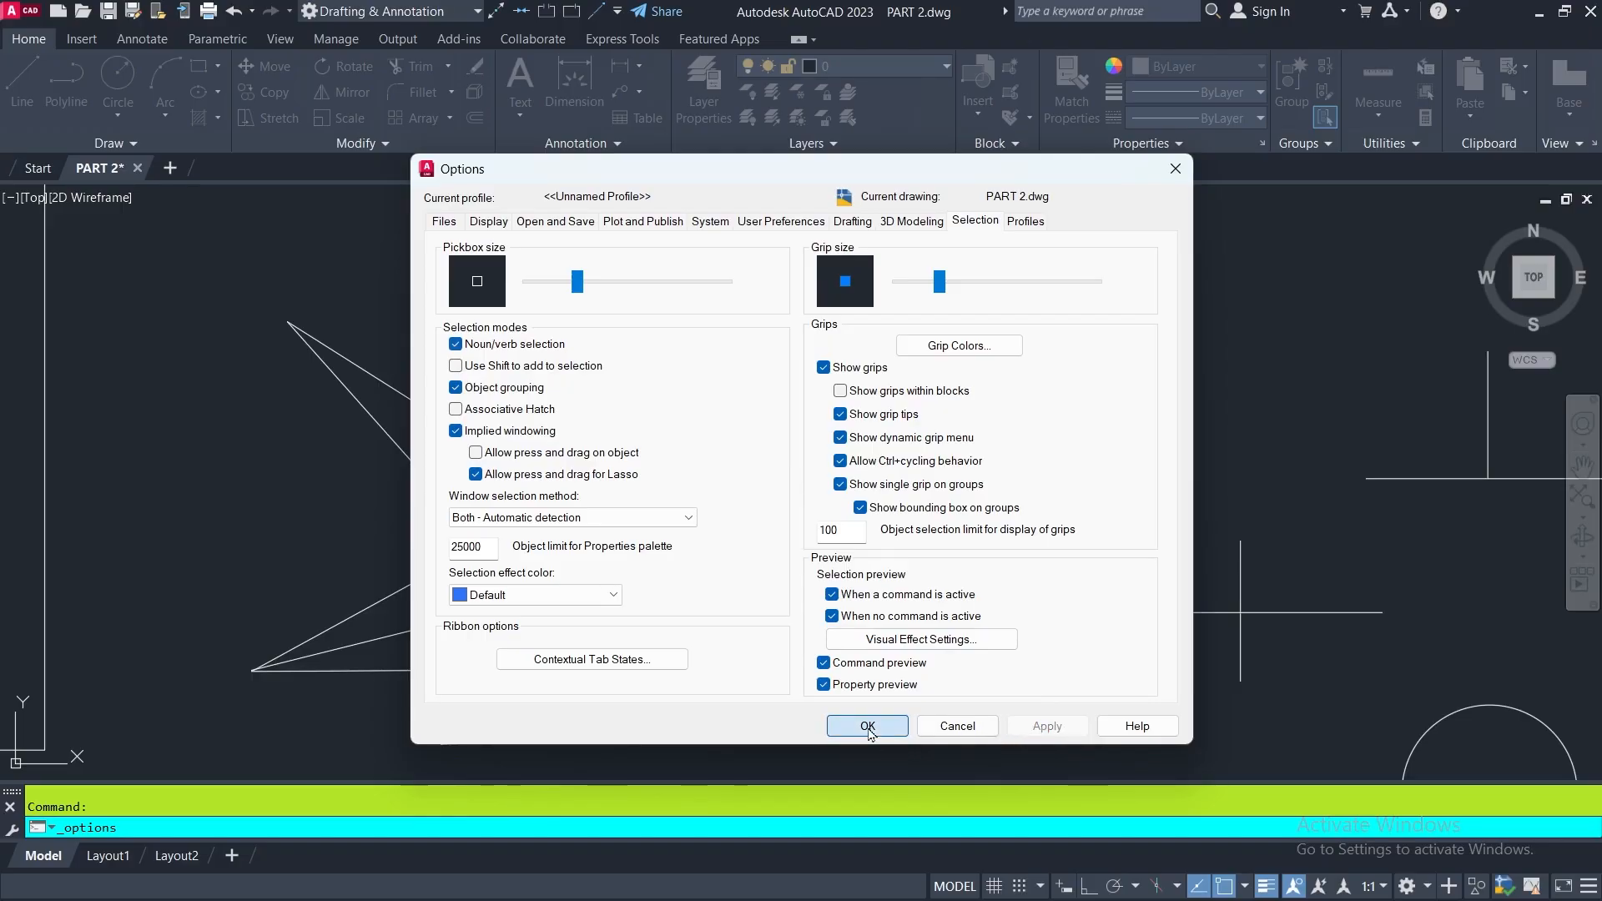
- Preselect all lines of the star-shaped figure with a crossing window and erase them
click(894, 405)
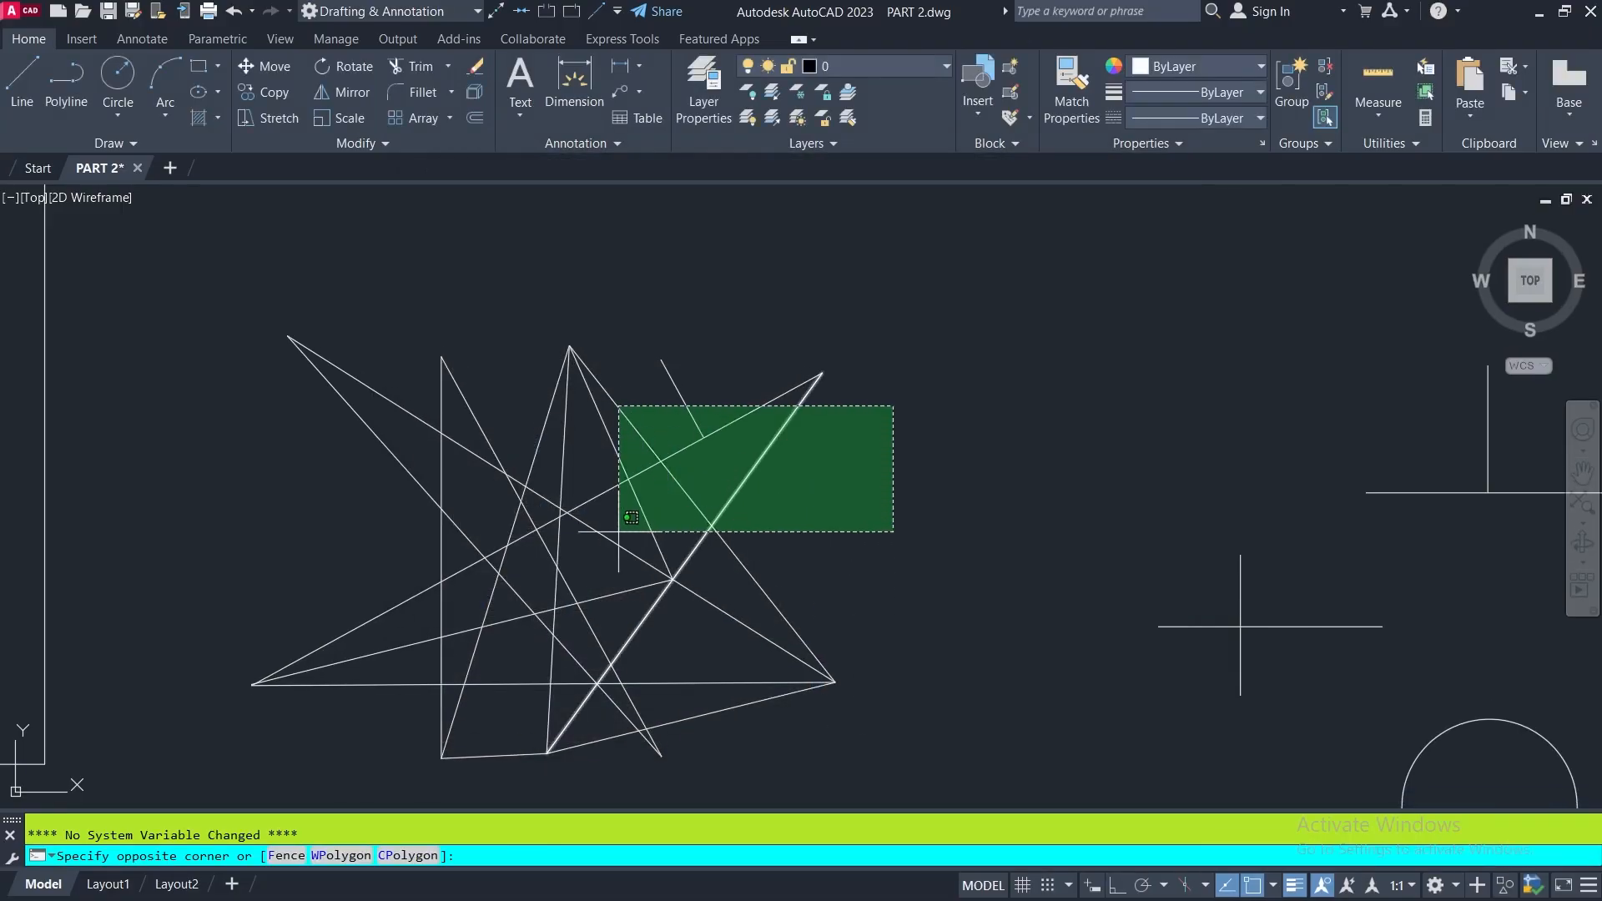
click(345, 750)
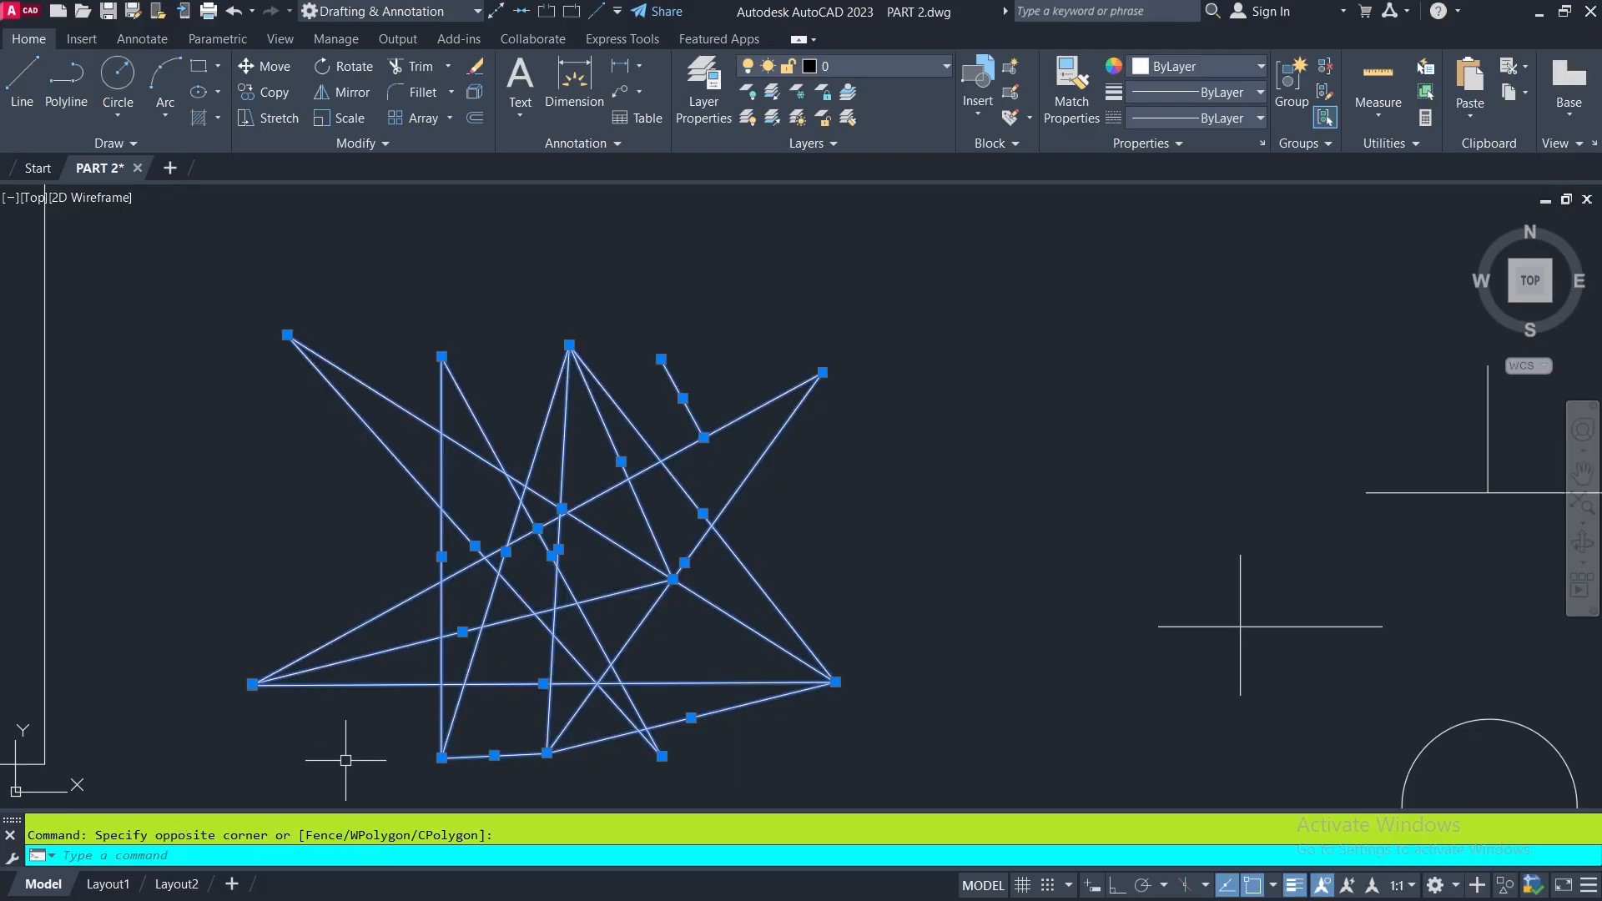
click(475, 66)
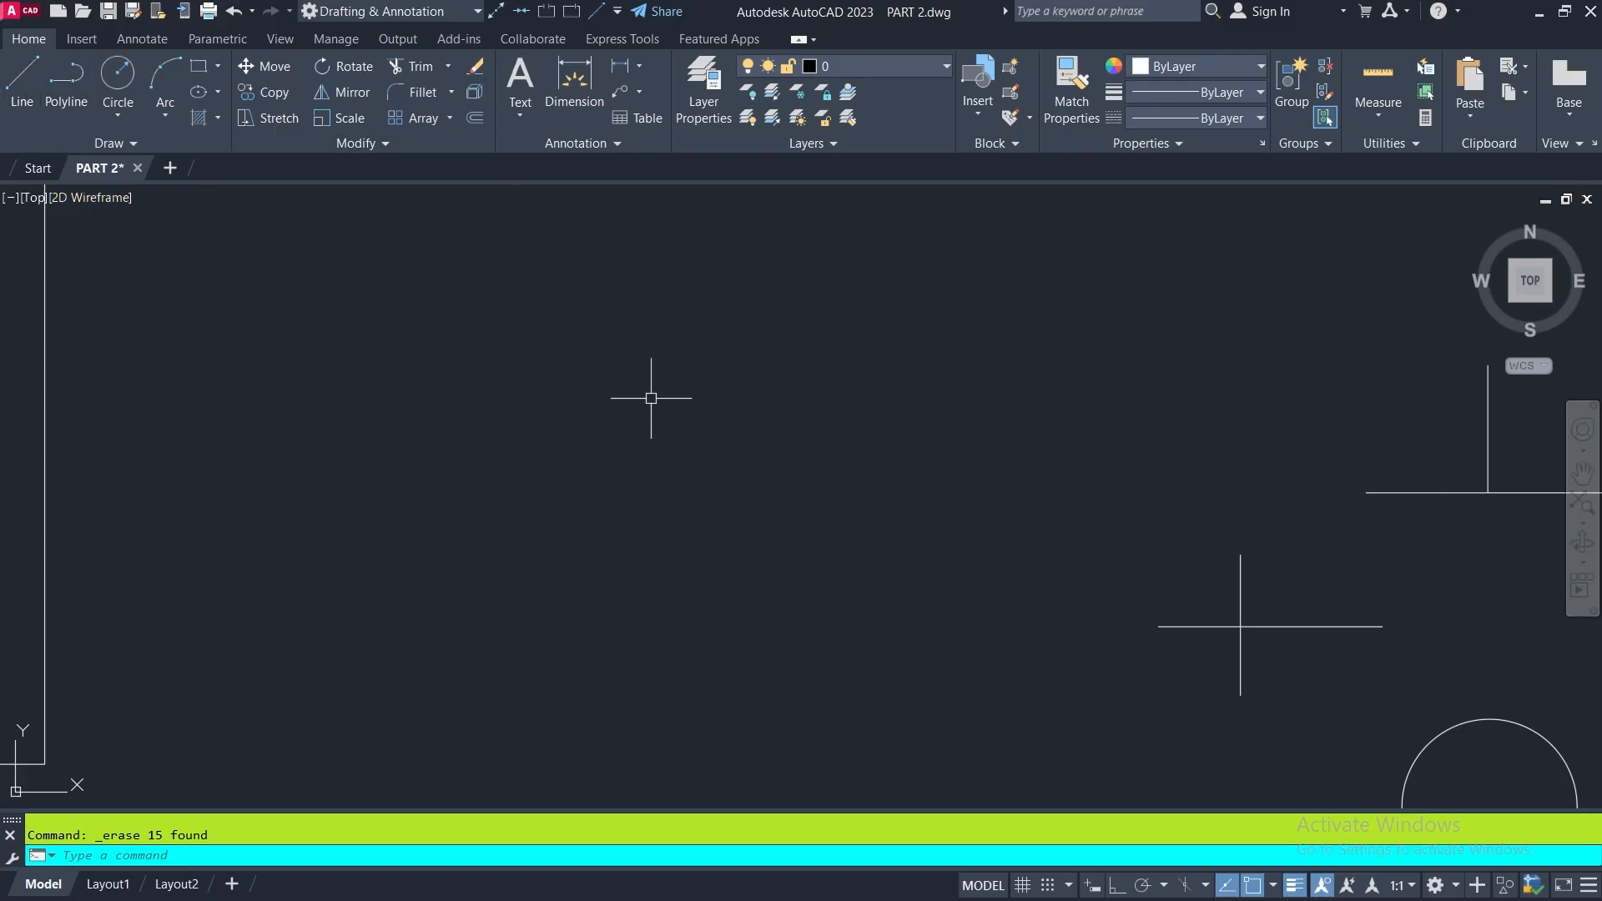
- Draw a slanted line from the empty area above the circle to the right endpoint of the horizontal line, using endpoint snap
scroll(715, 422, down, 2)
scroll(716, 421, down, 2)
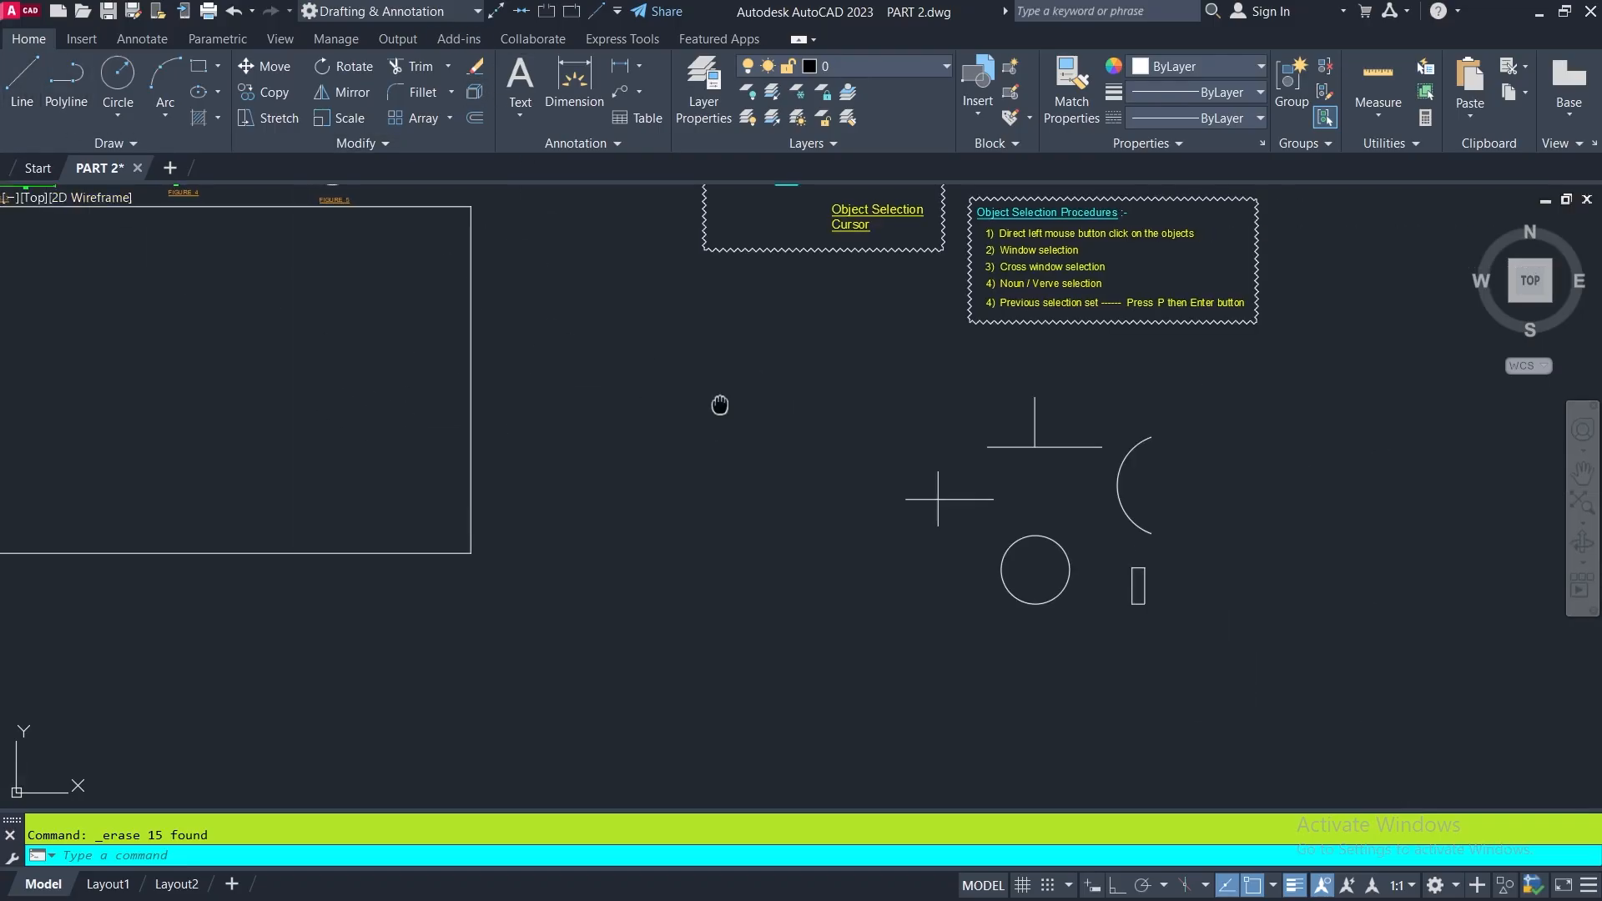
mouse_move(723, 400)
middle_down()
mouse_move(685, 483)
mouse_move(712, 543)
middle_up()
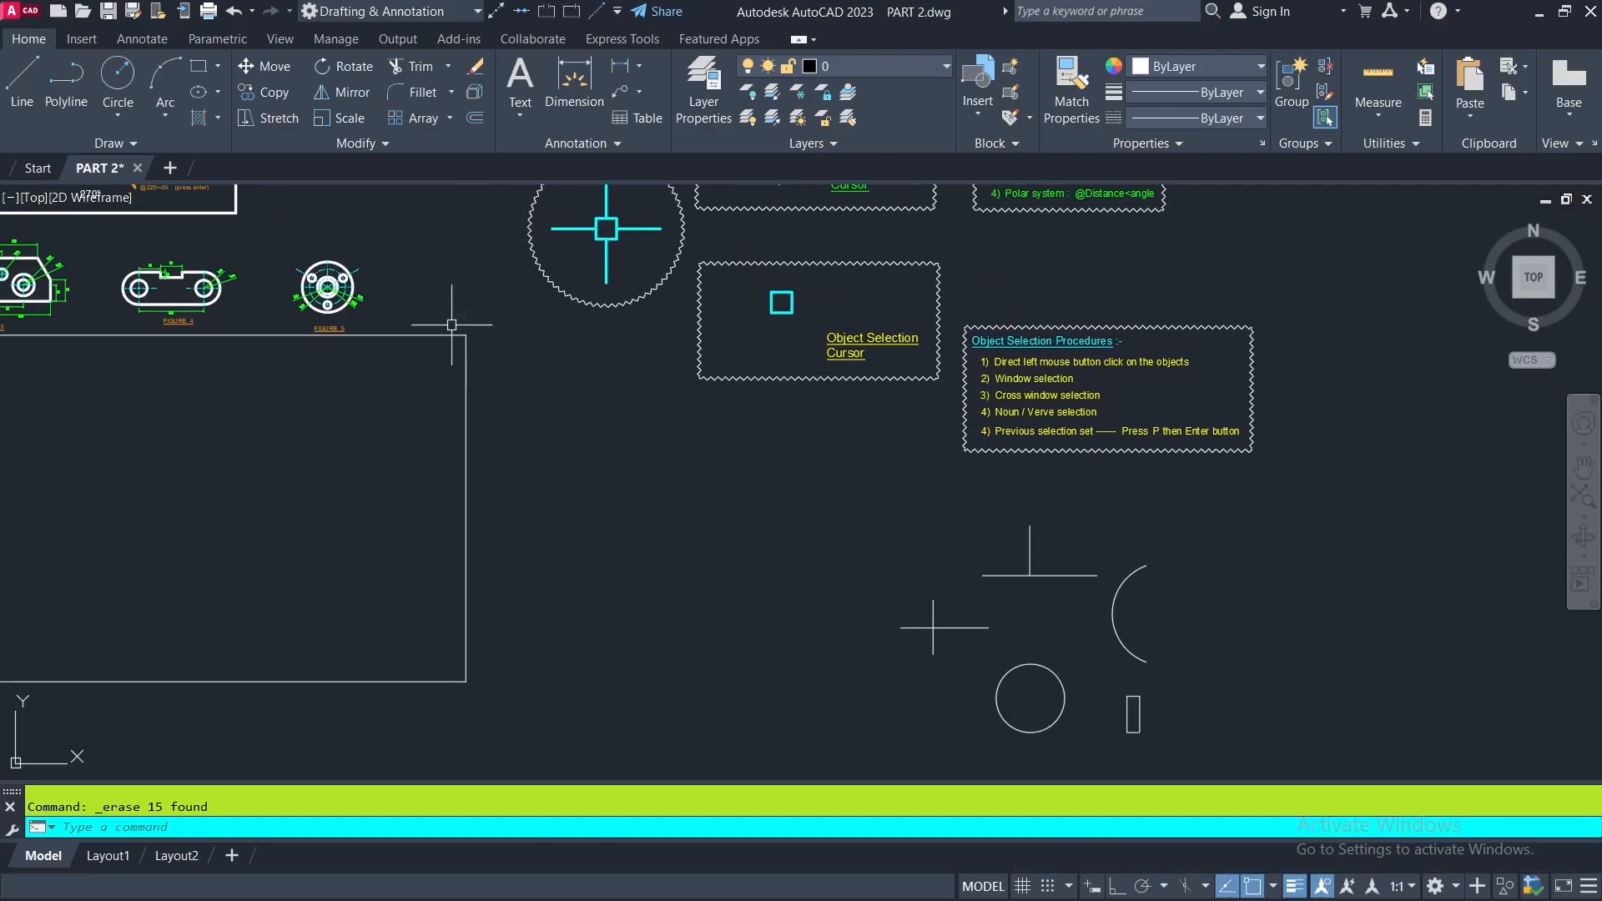
mouse_move(1224, 515)
middle_down()
mouse_move(862, 498)
mouse_move(907, 390)
middle_up()
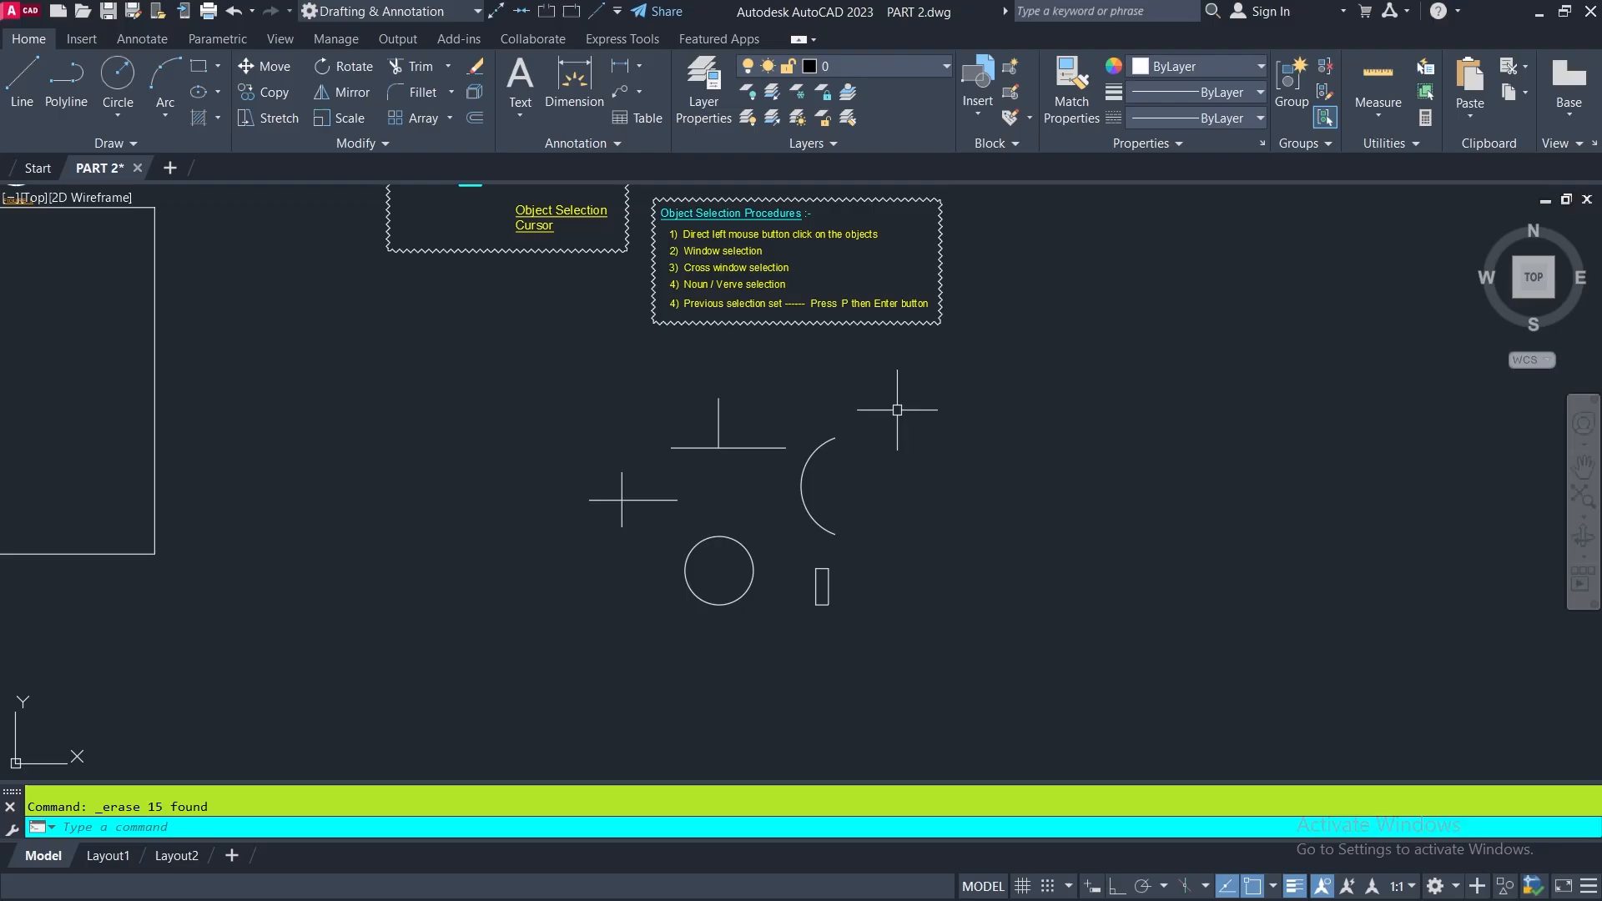
scroll(720, 415, up, 4)
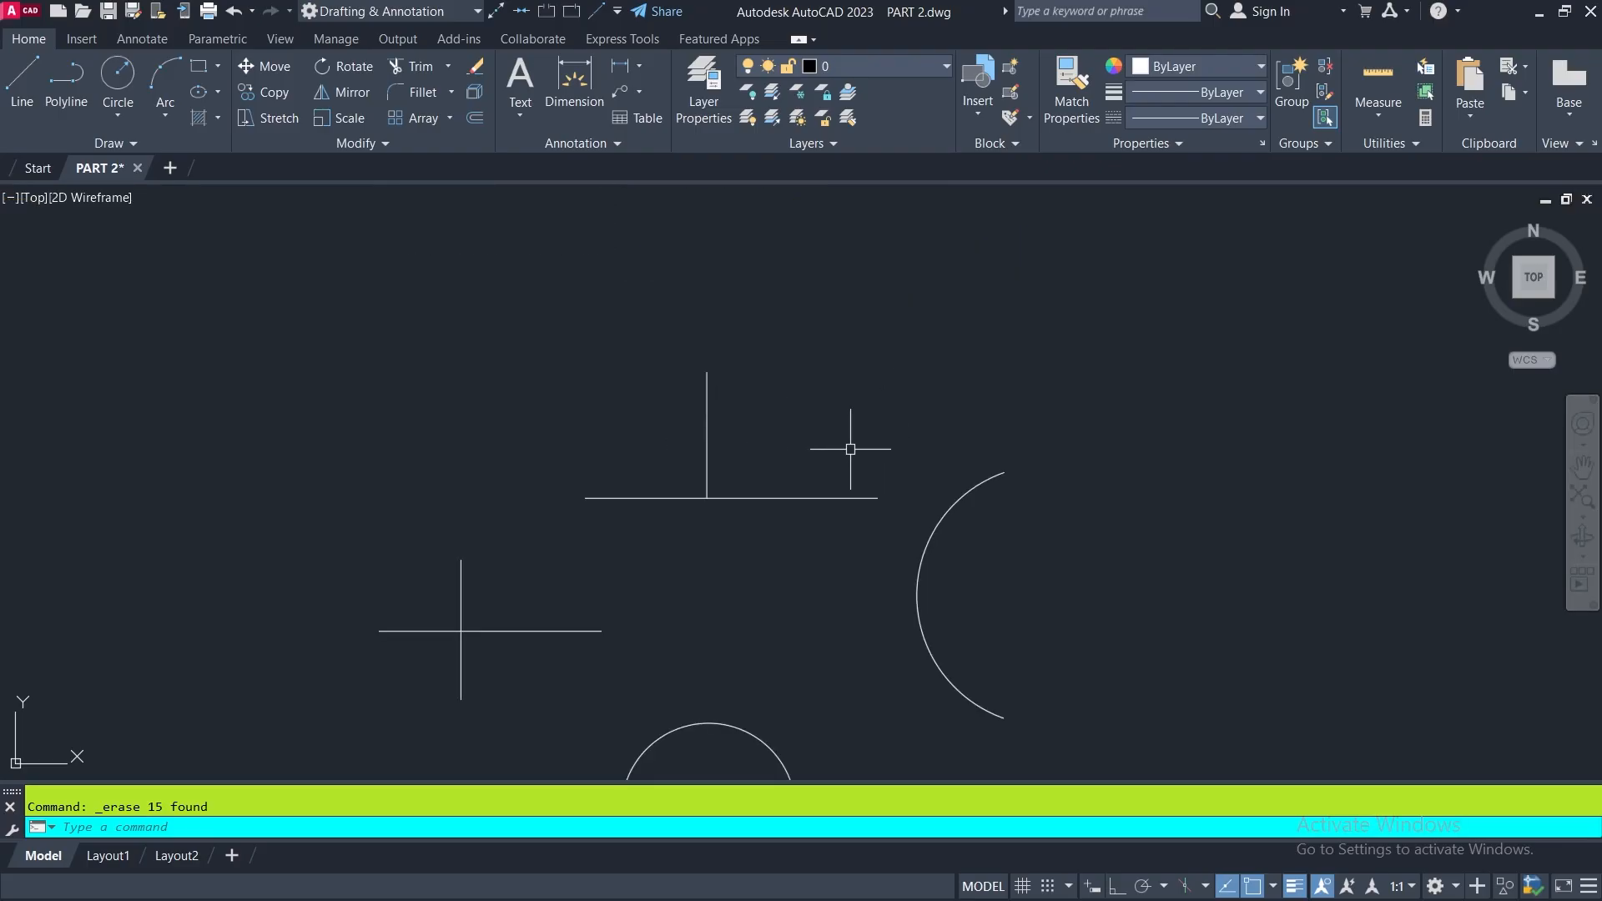
middle_drag(847, 447, 878, 365)
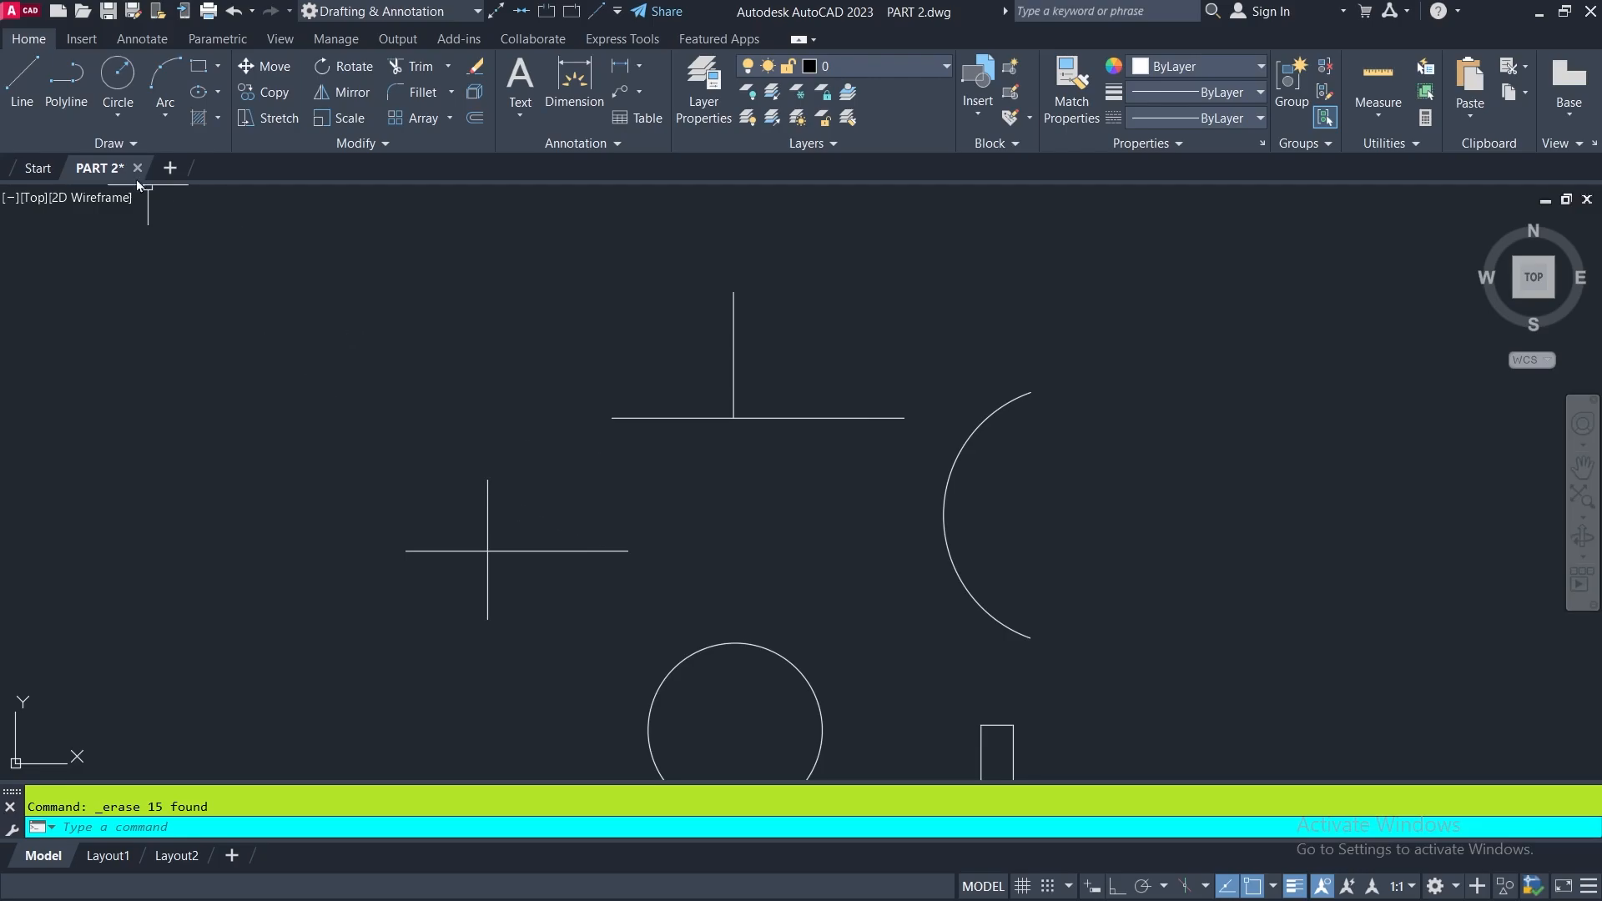
click(21, 79)
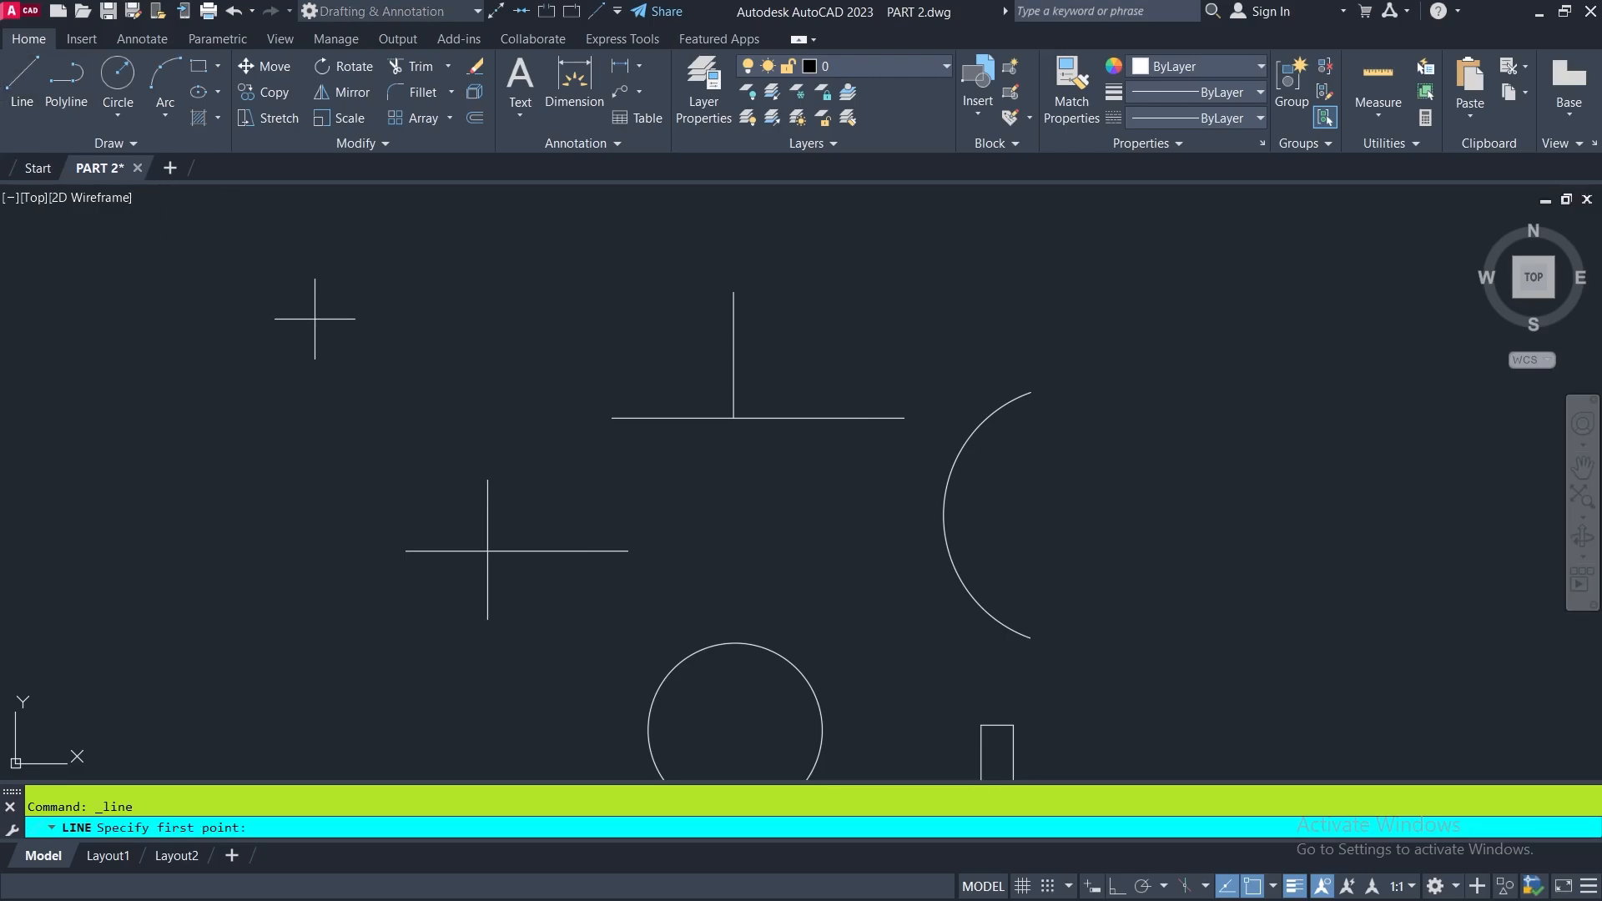
click(833, 579)
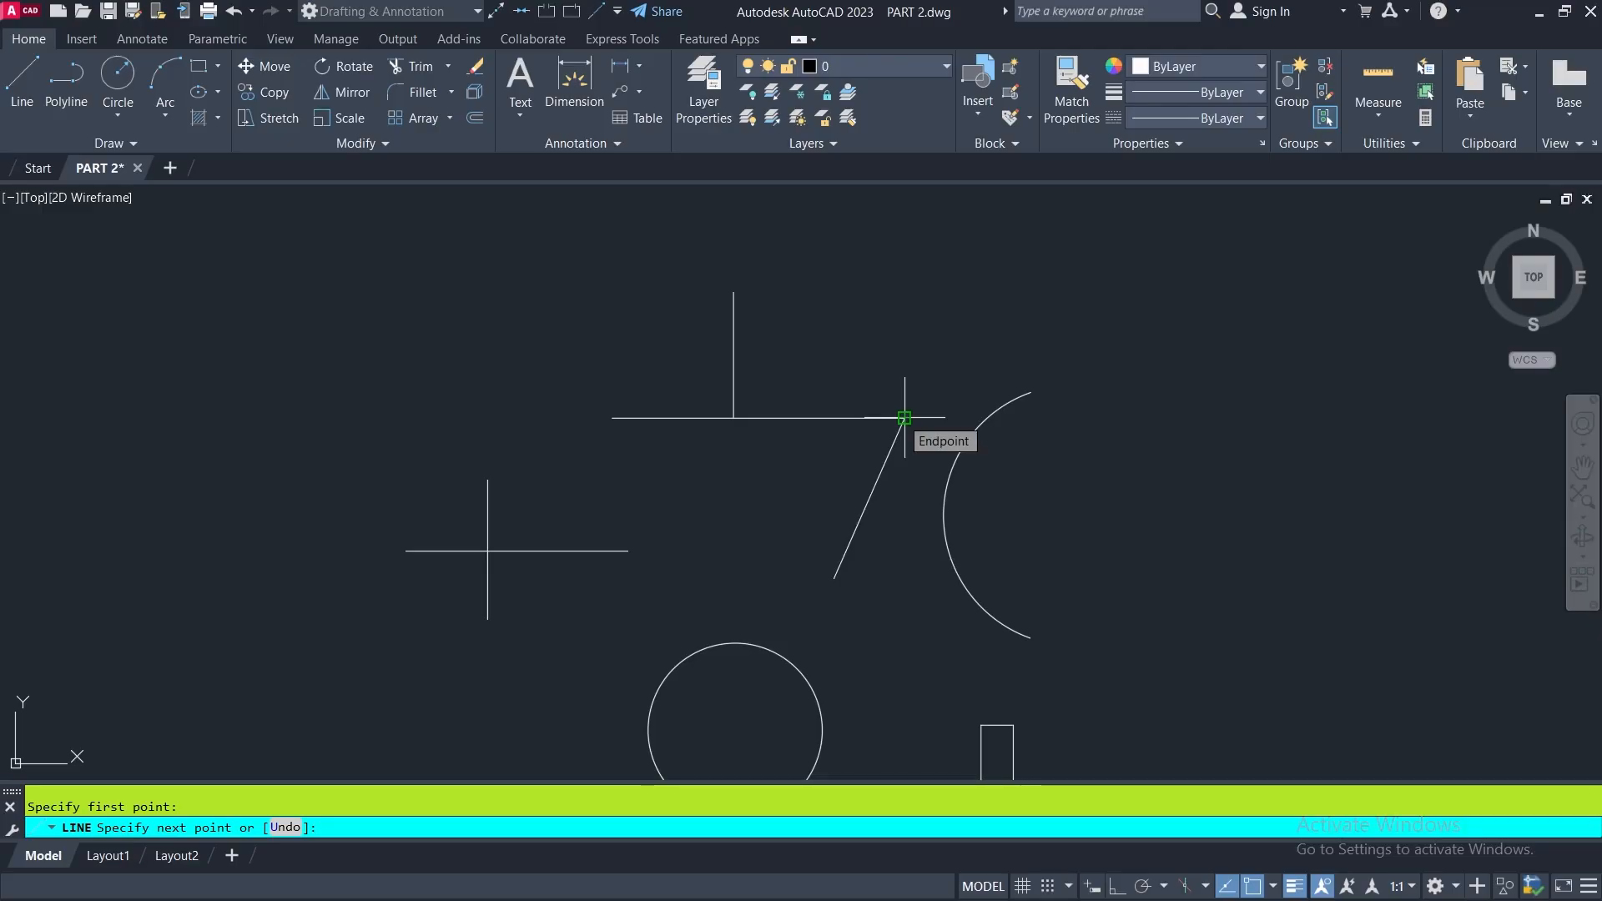
click(904, 418)
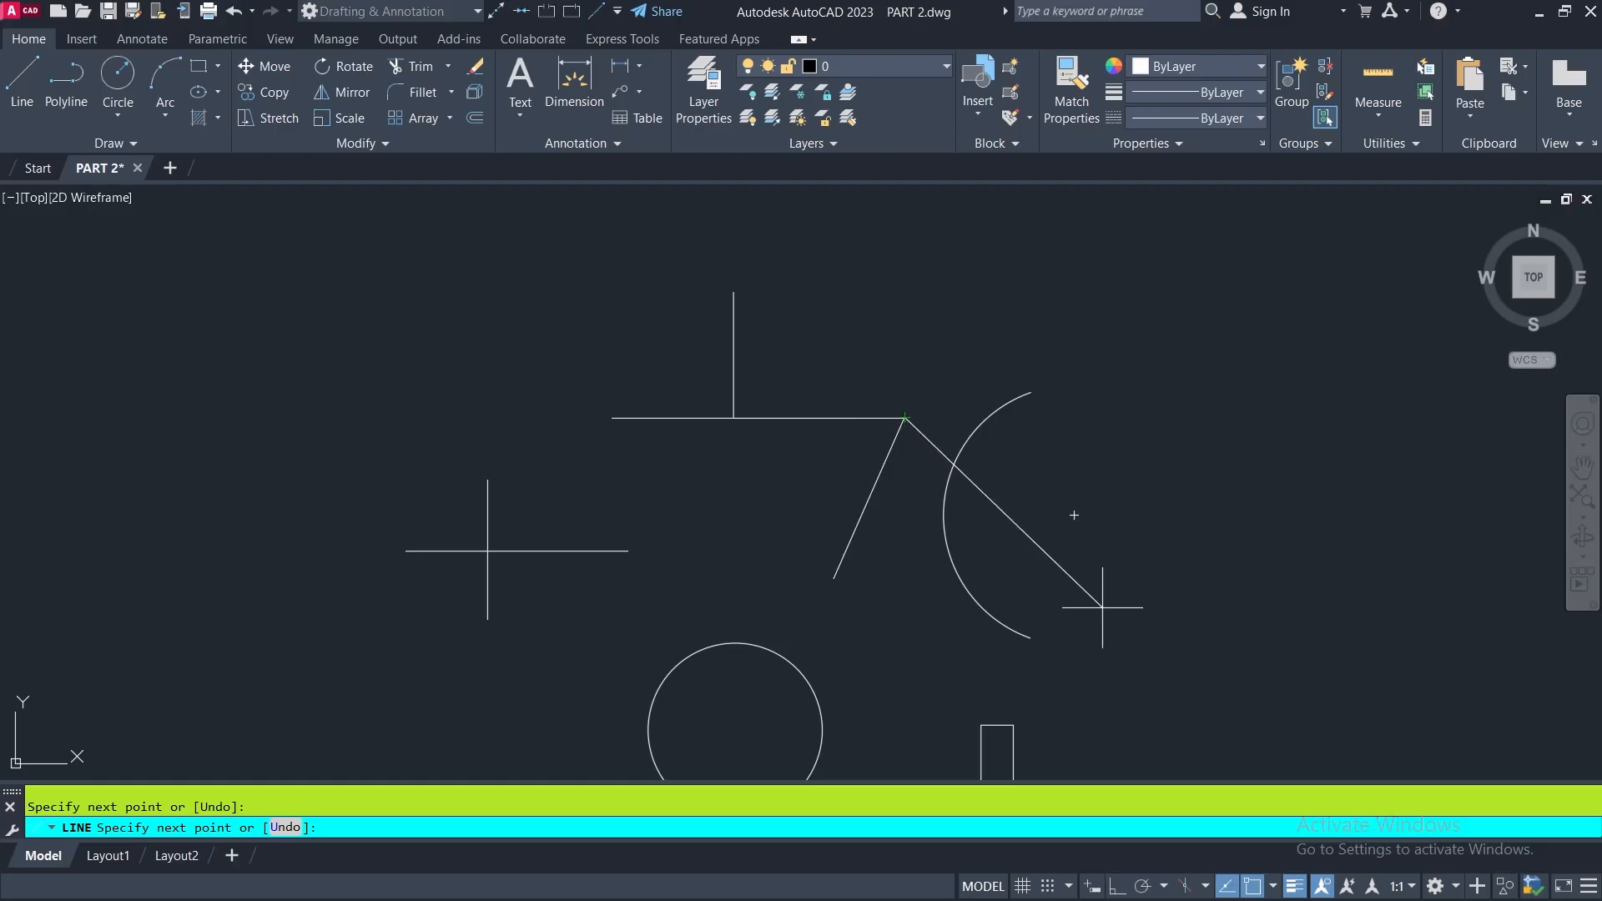
key(Return)
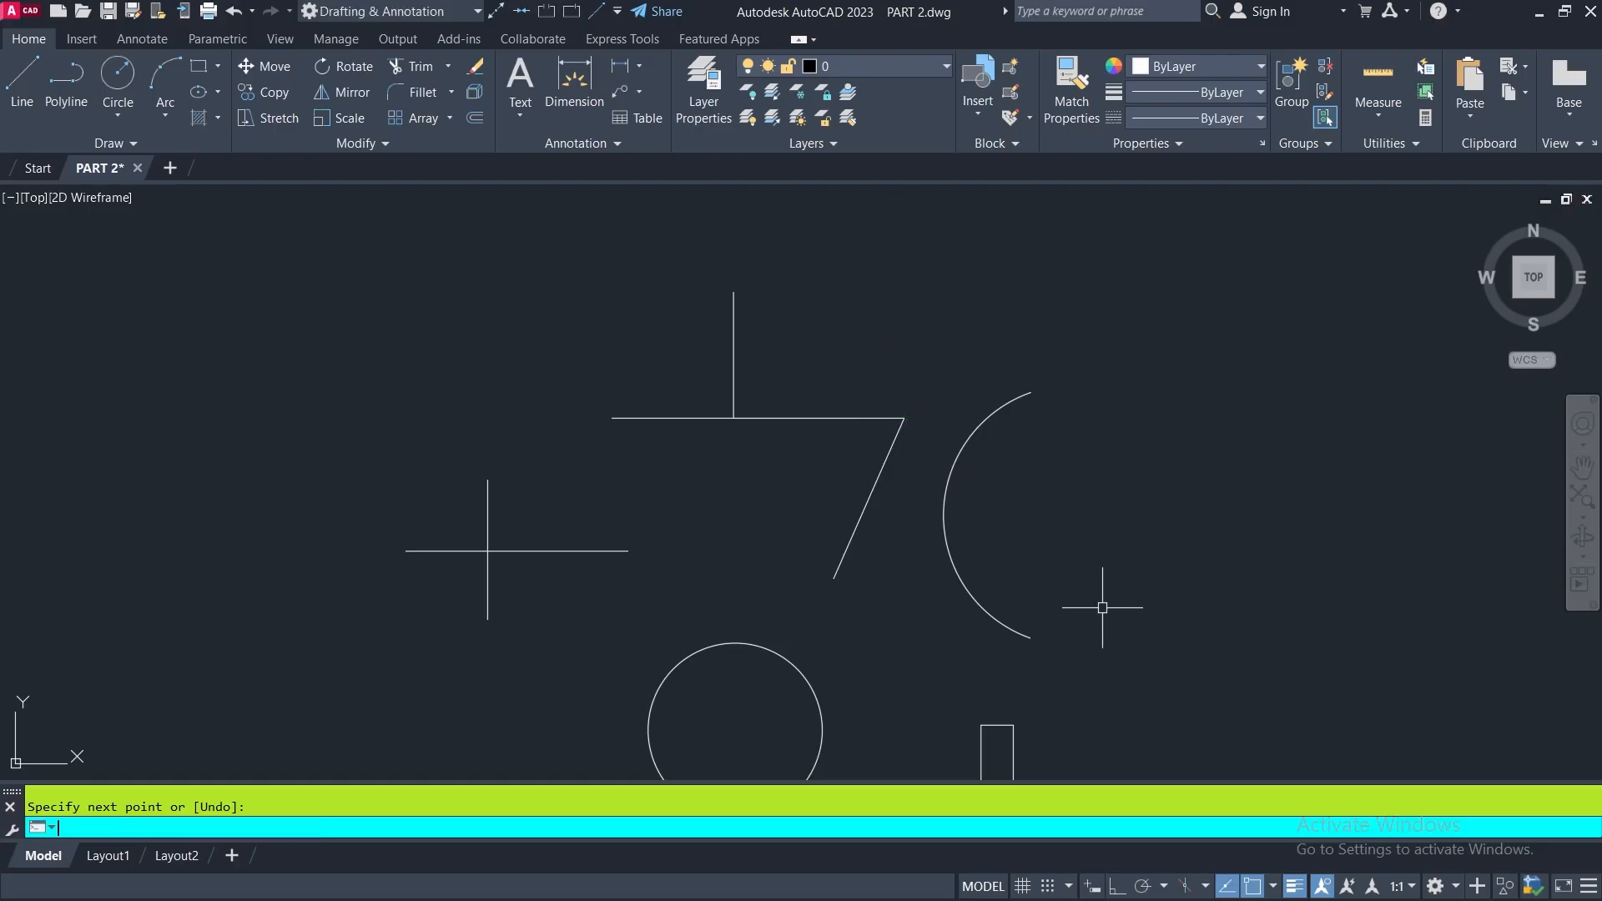
- Check the snapped corner where the slanted line meets the horizontal line, and turn off object snap
scroll(901, 422, up, 4)
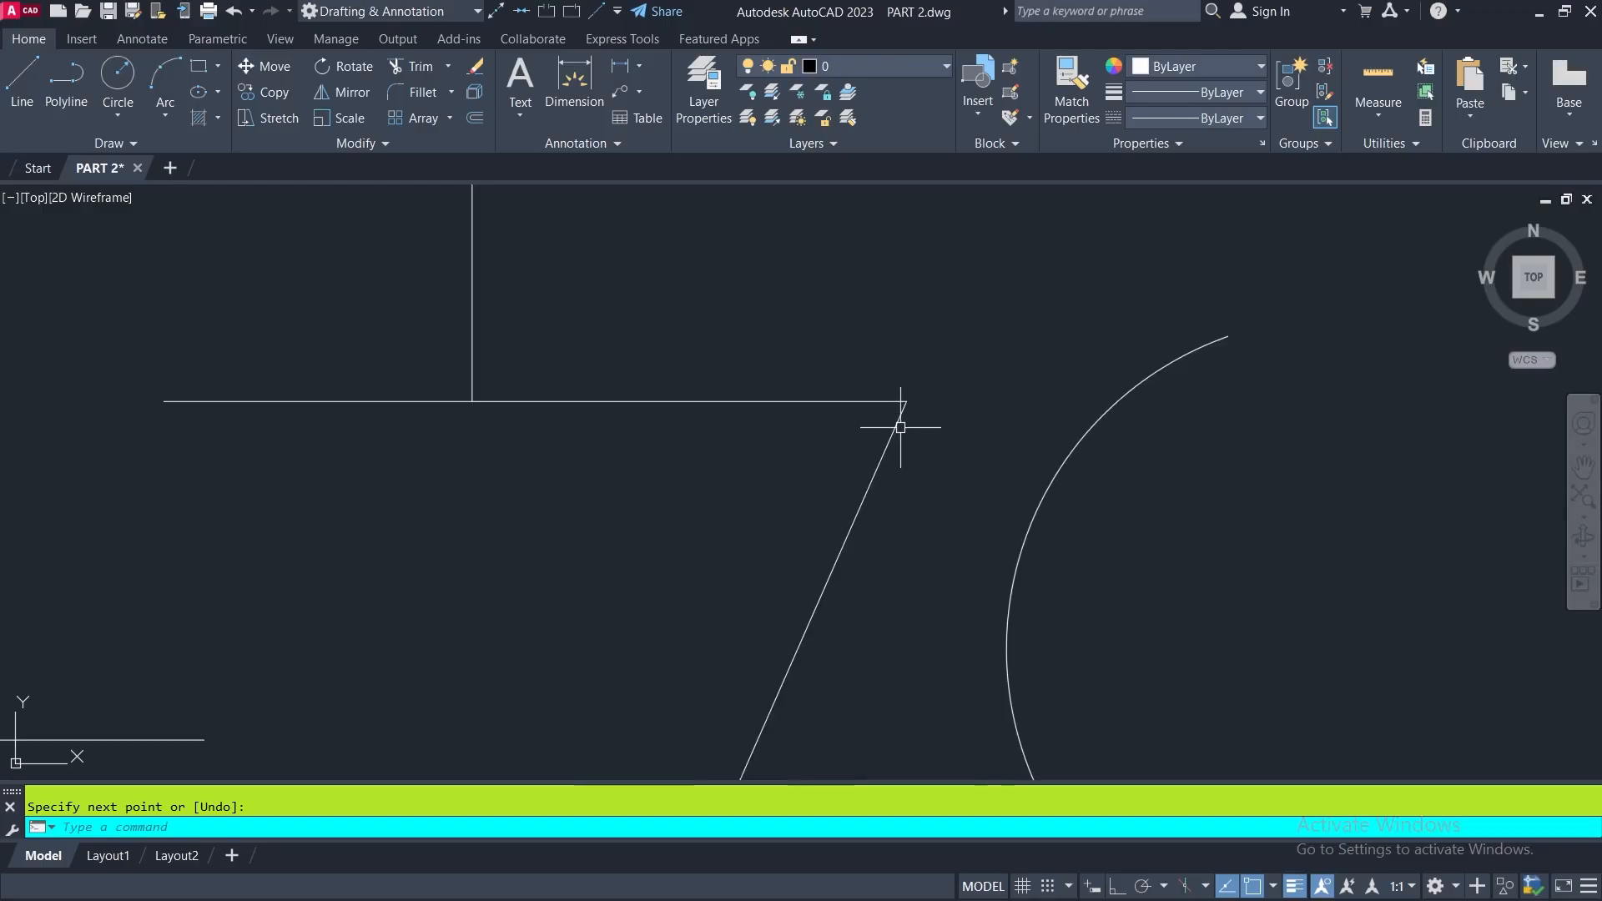
mouse_move(890, 392)
middle_down()
mouse_move(862, 379)
mouse_move(844, 529)
mouse_move(798, 454)
mouse_move(806, 409)
middle_up()
scroll(760, 399, down, 7)
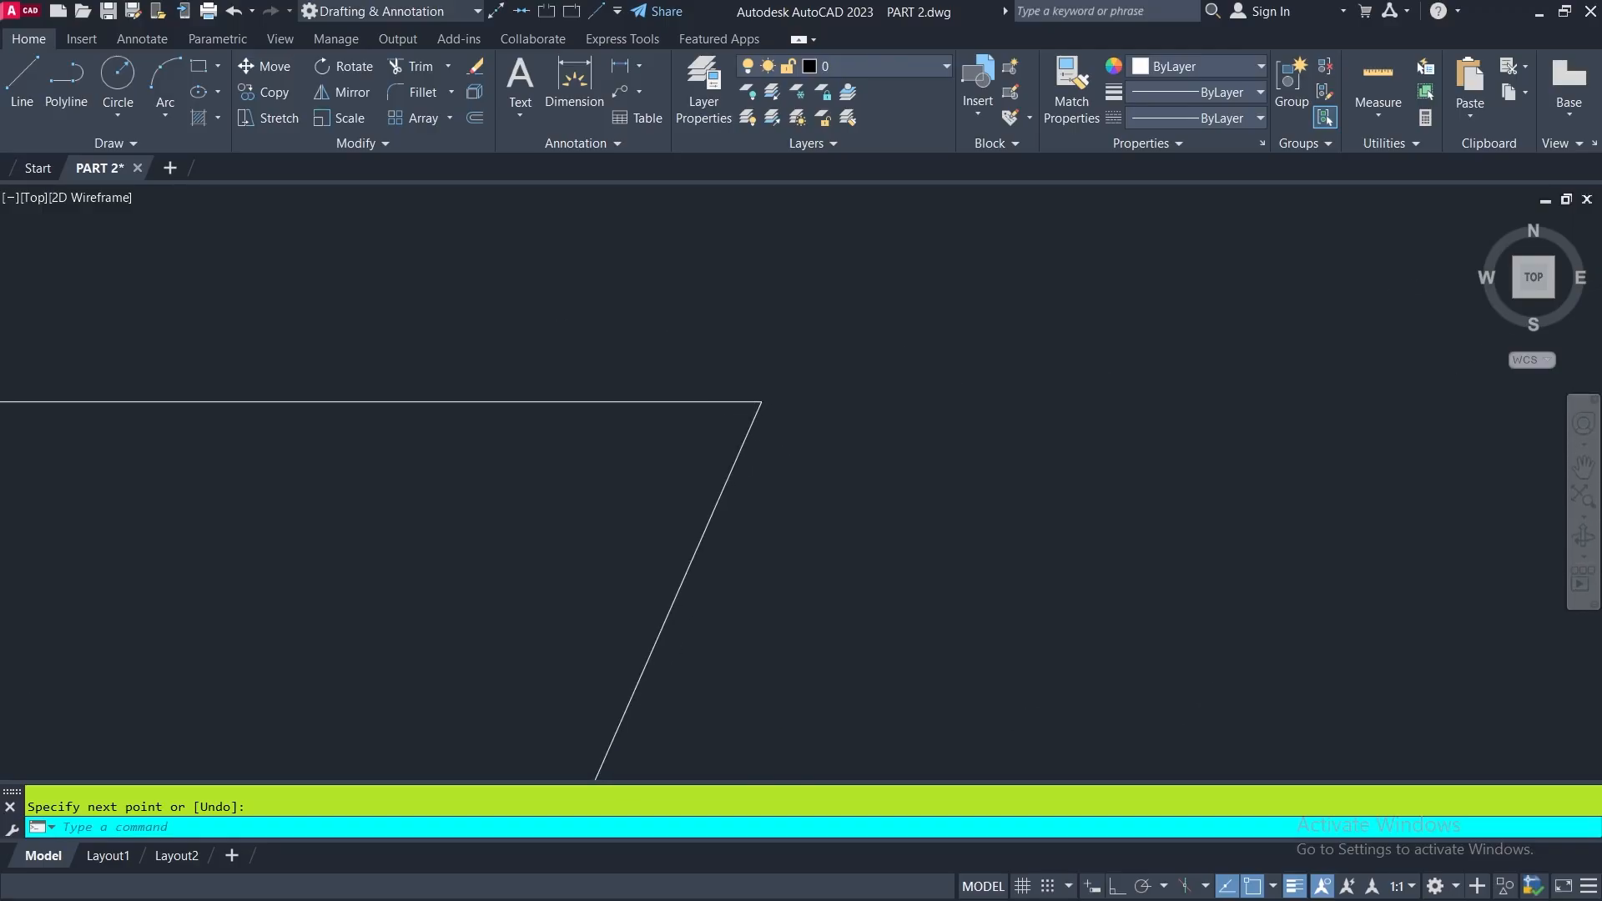
scroll(787, 401, up, 8)
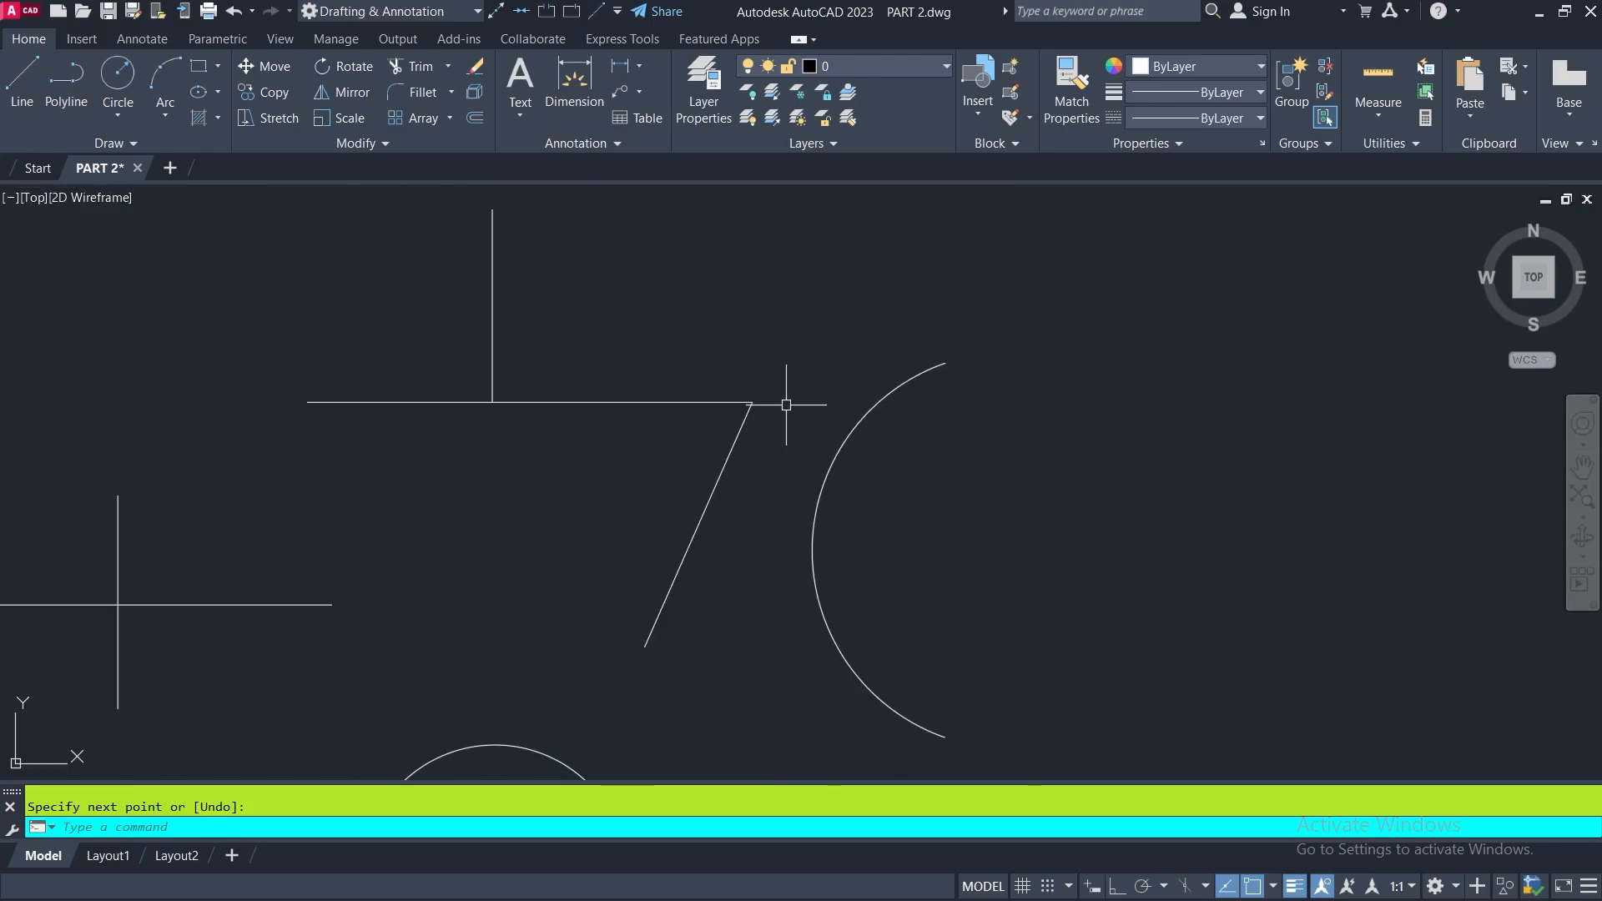
mouse_move(786, 400)
middle_down()
mouse_move(801, 418)
mouse_move(926, 415)
mouse_move(876, 422)
middle_up()
scroll(898, 422, down, 2)
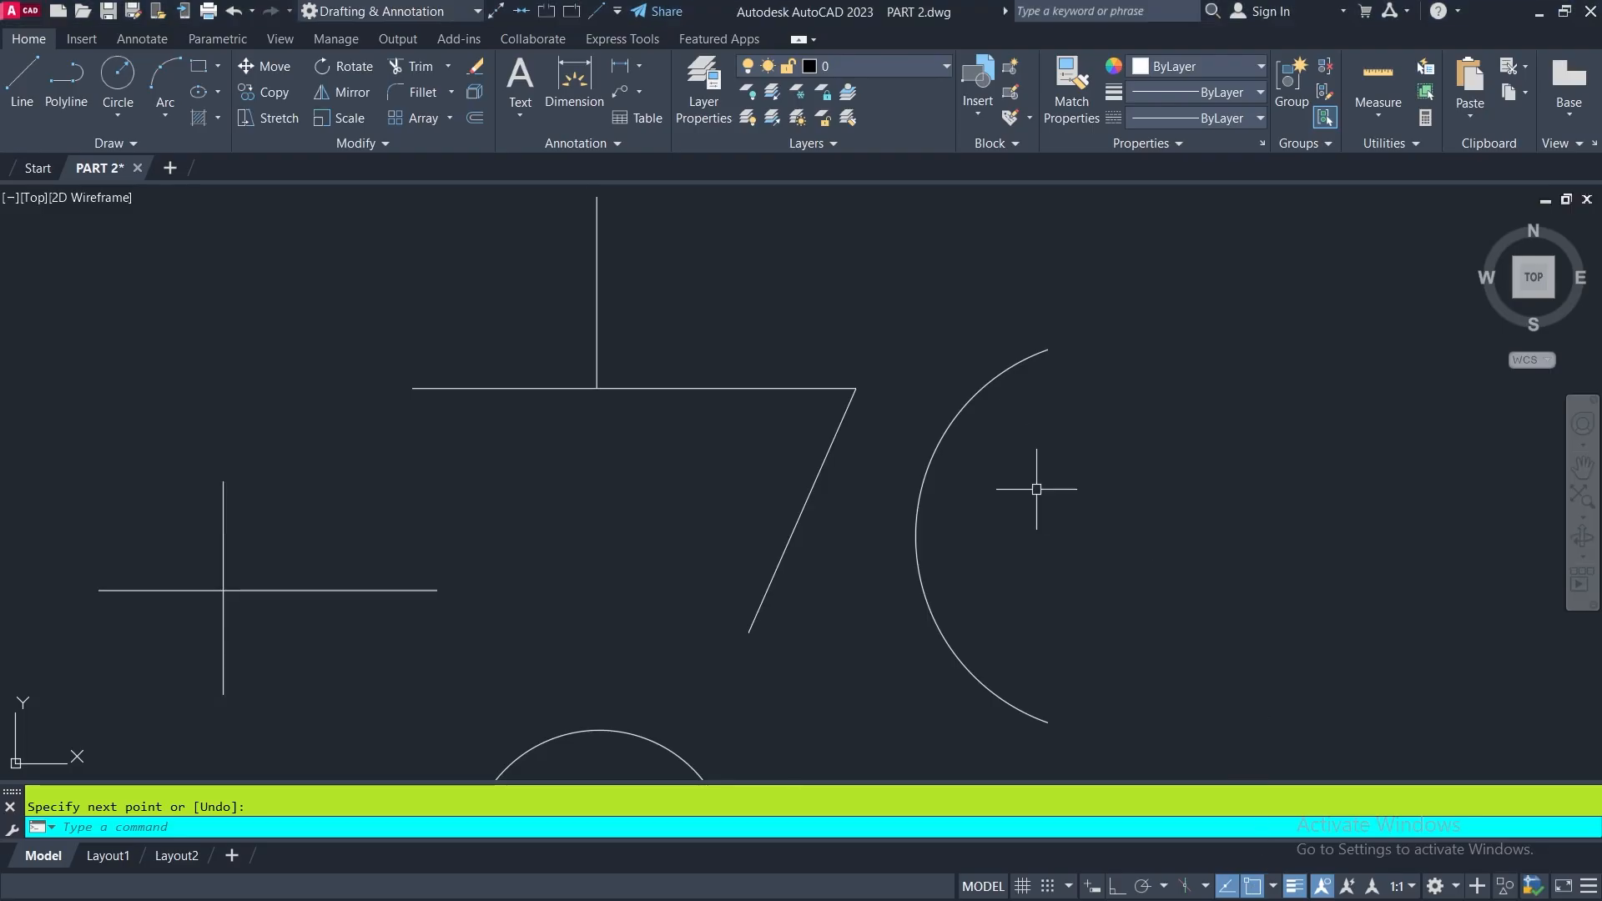
click(1252, 886)
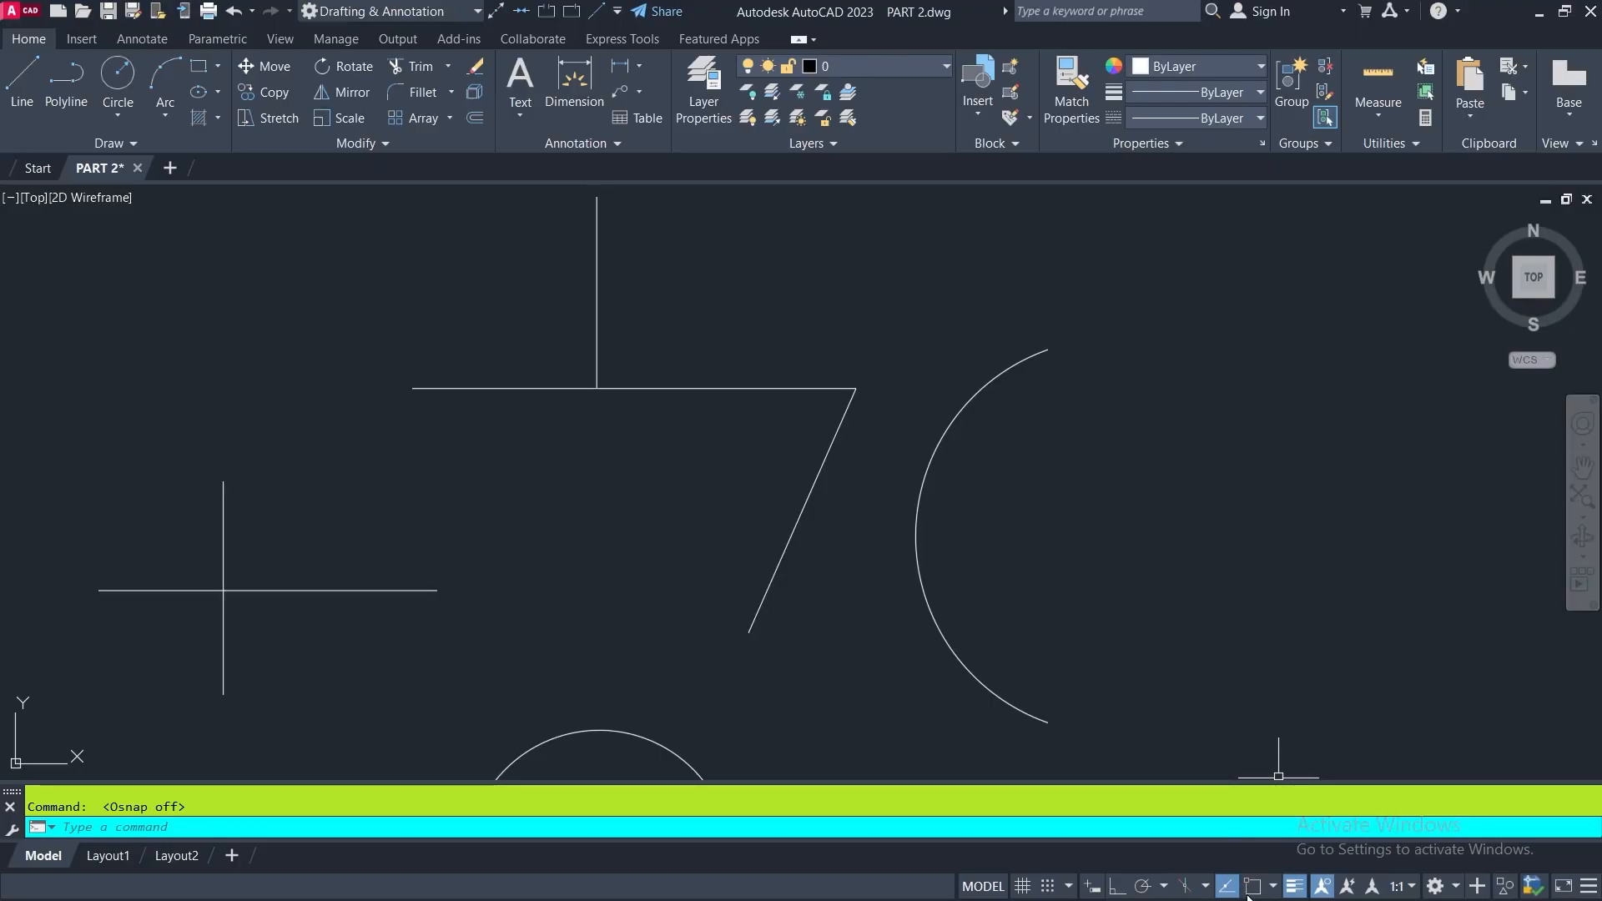
- Try to start a line at the slanted line's lower end with object snap off, and inspect the gap
click(10, 110)
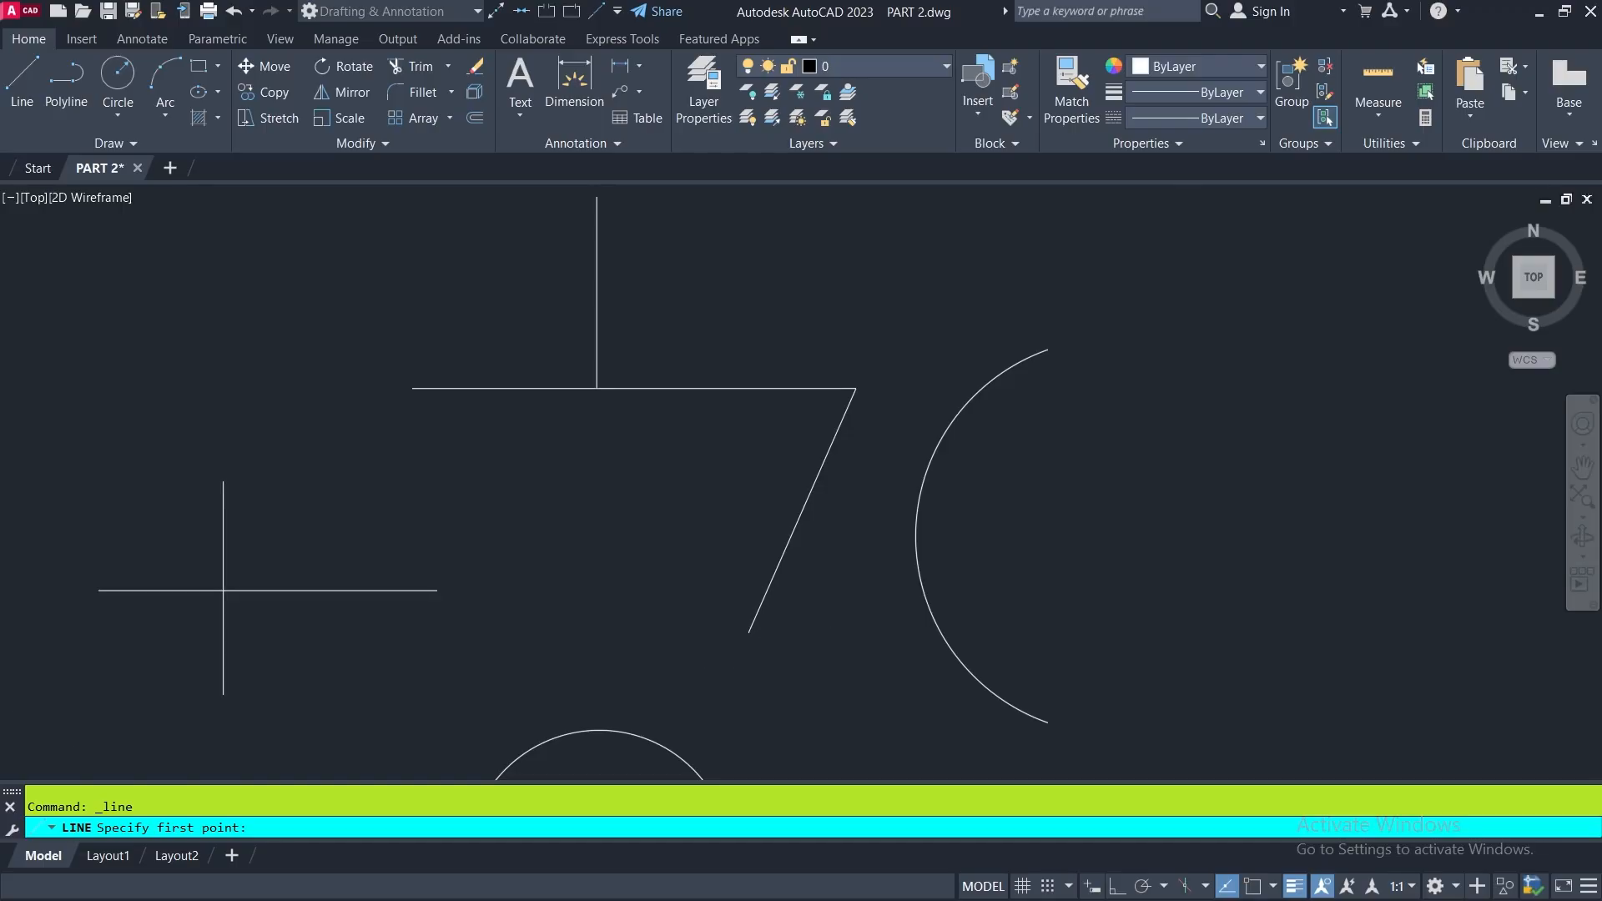
scroll(748, 627, up, 2)
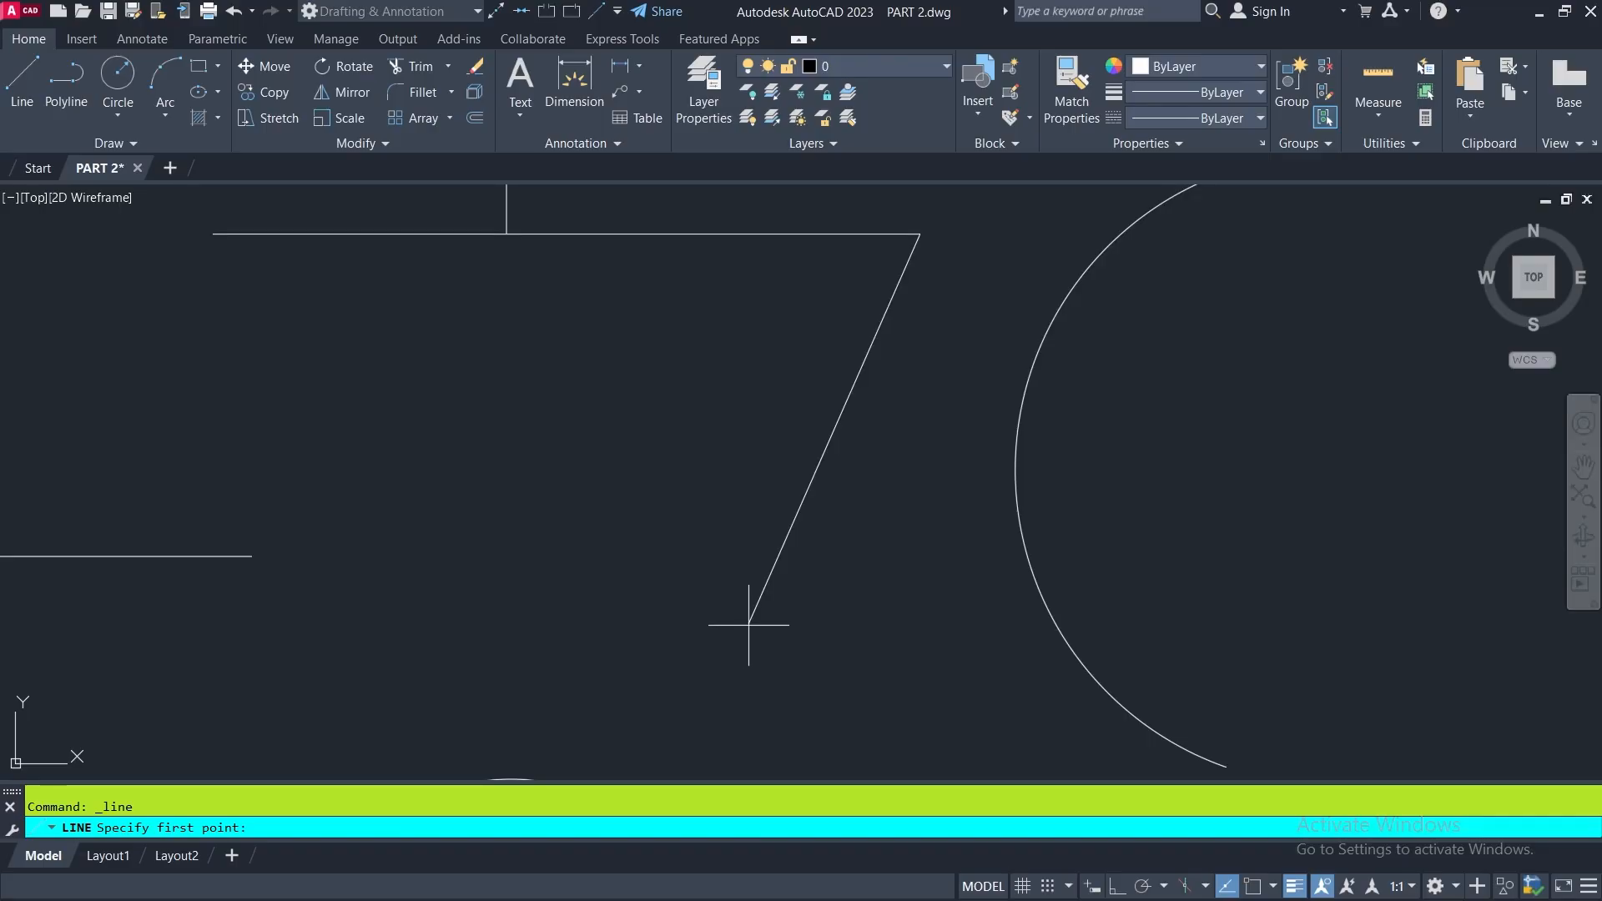
click(749, 624)
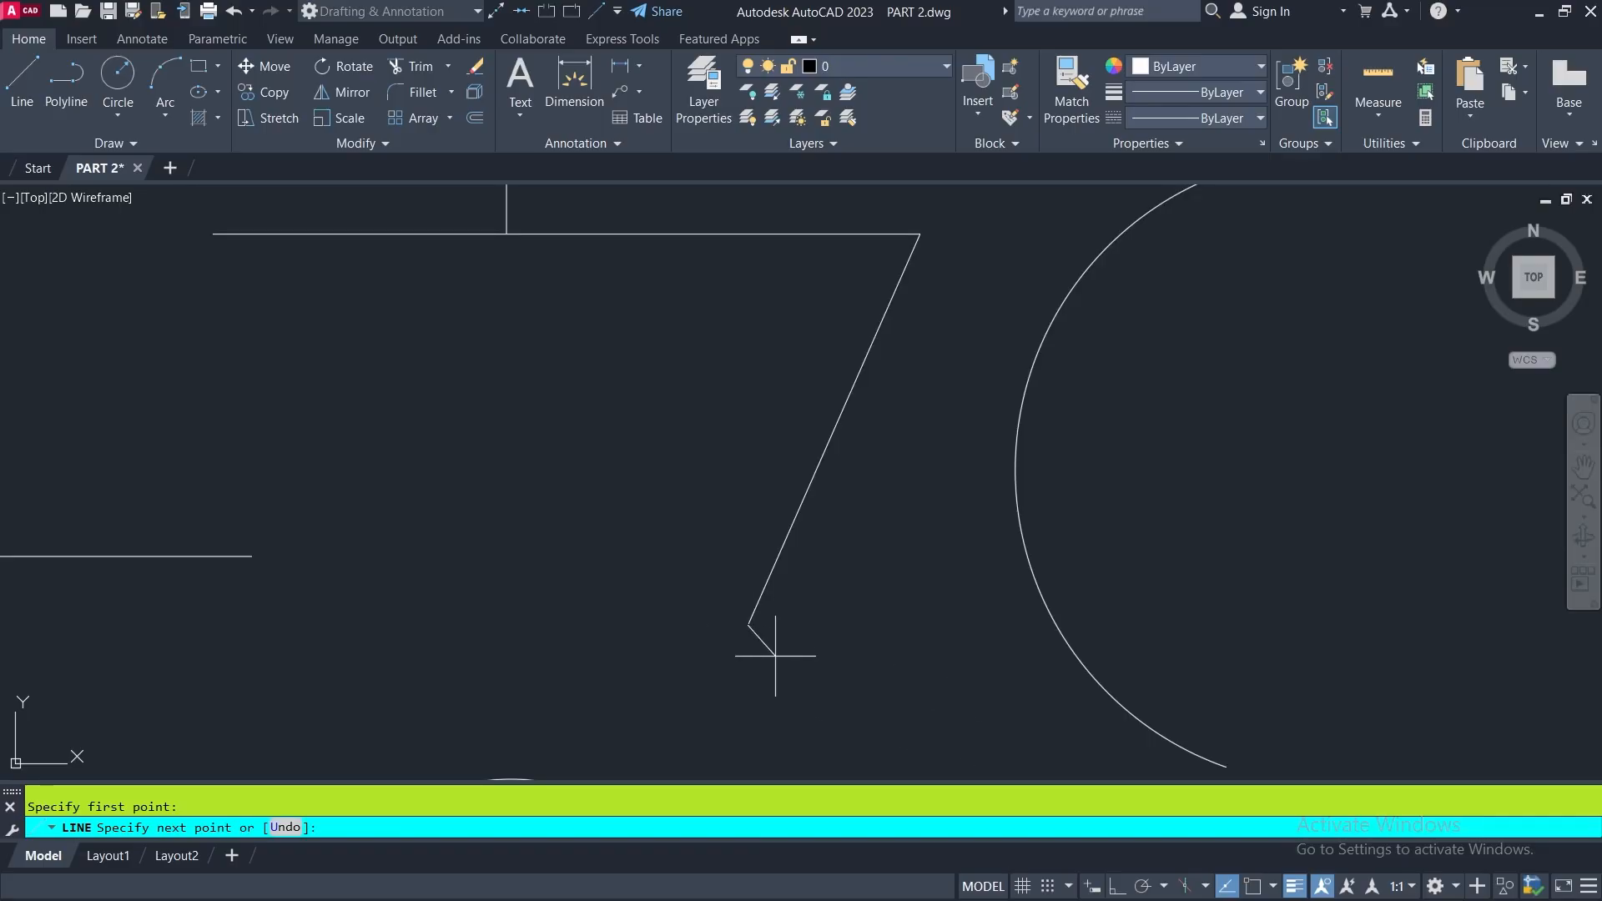
scroll(770, 655, up, 3)
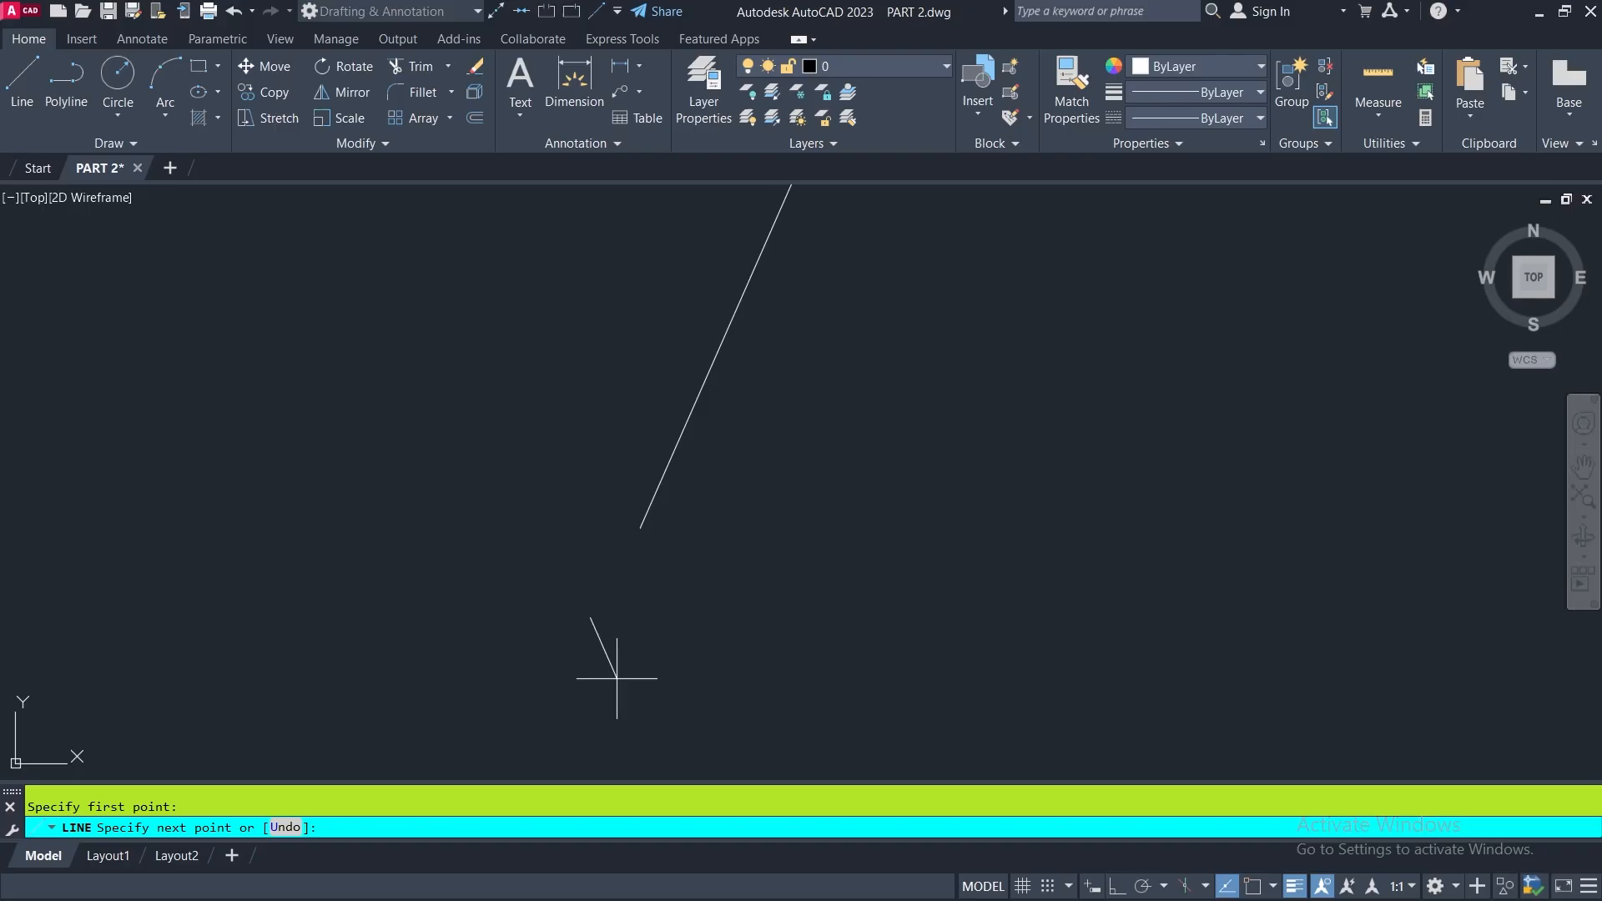
key(Escape)
scroll(727, 591, down, 5)
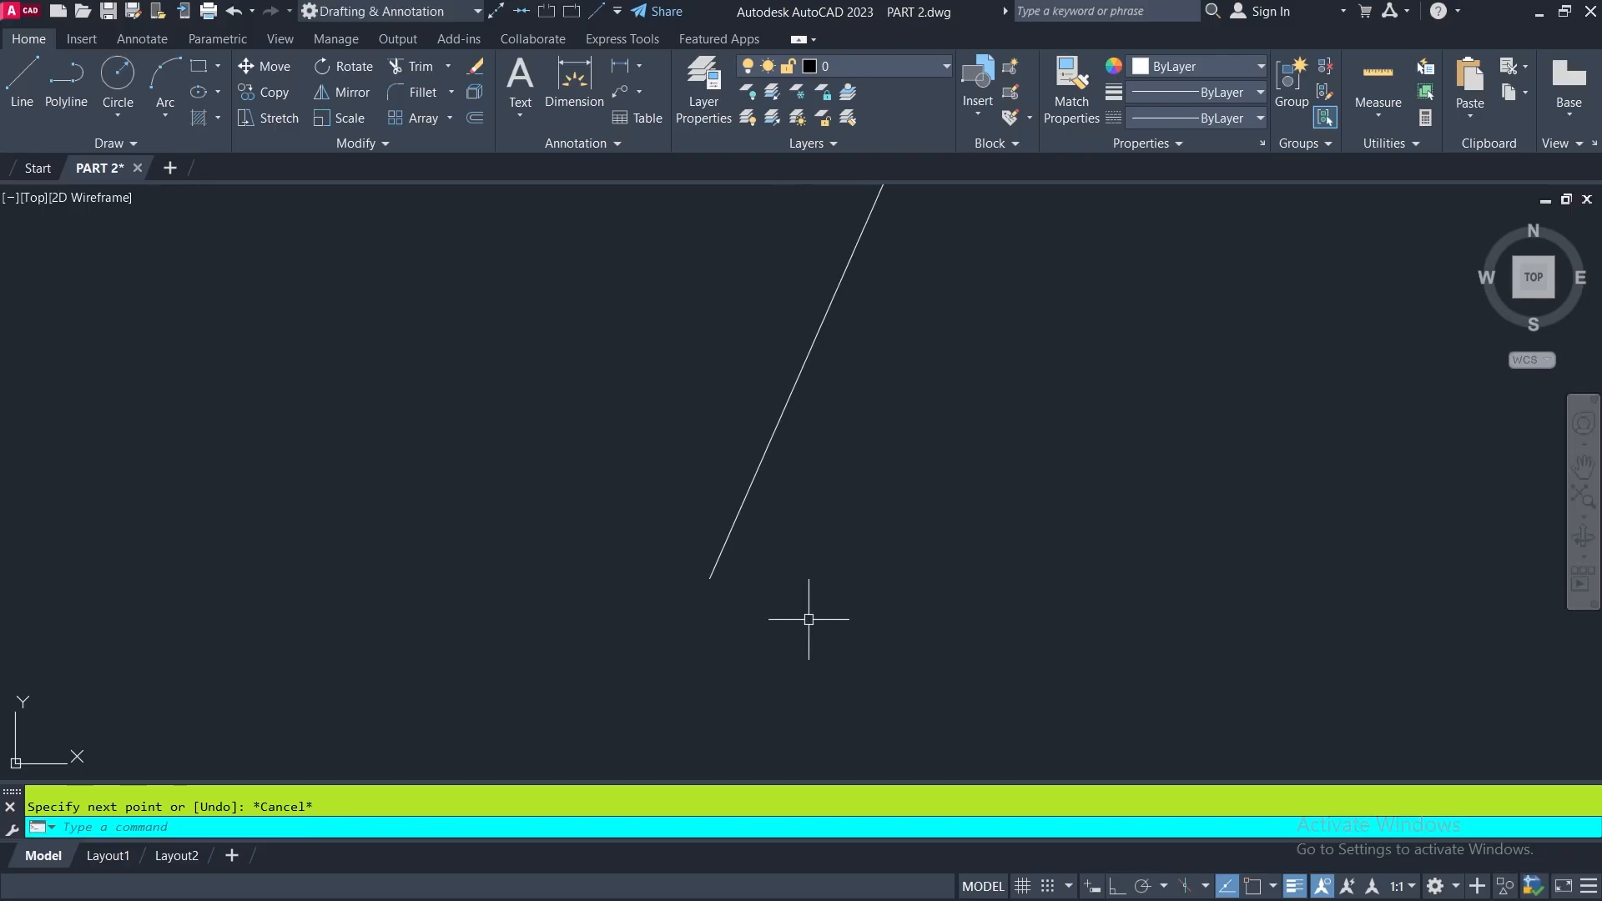
- Turn object snap on and draw a short, slightly descending line rightward from the slanted line's lower endpoint
click(18, 80)
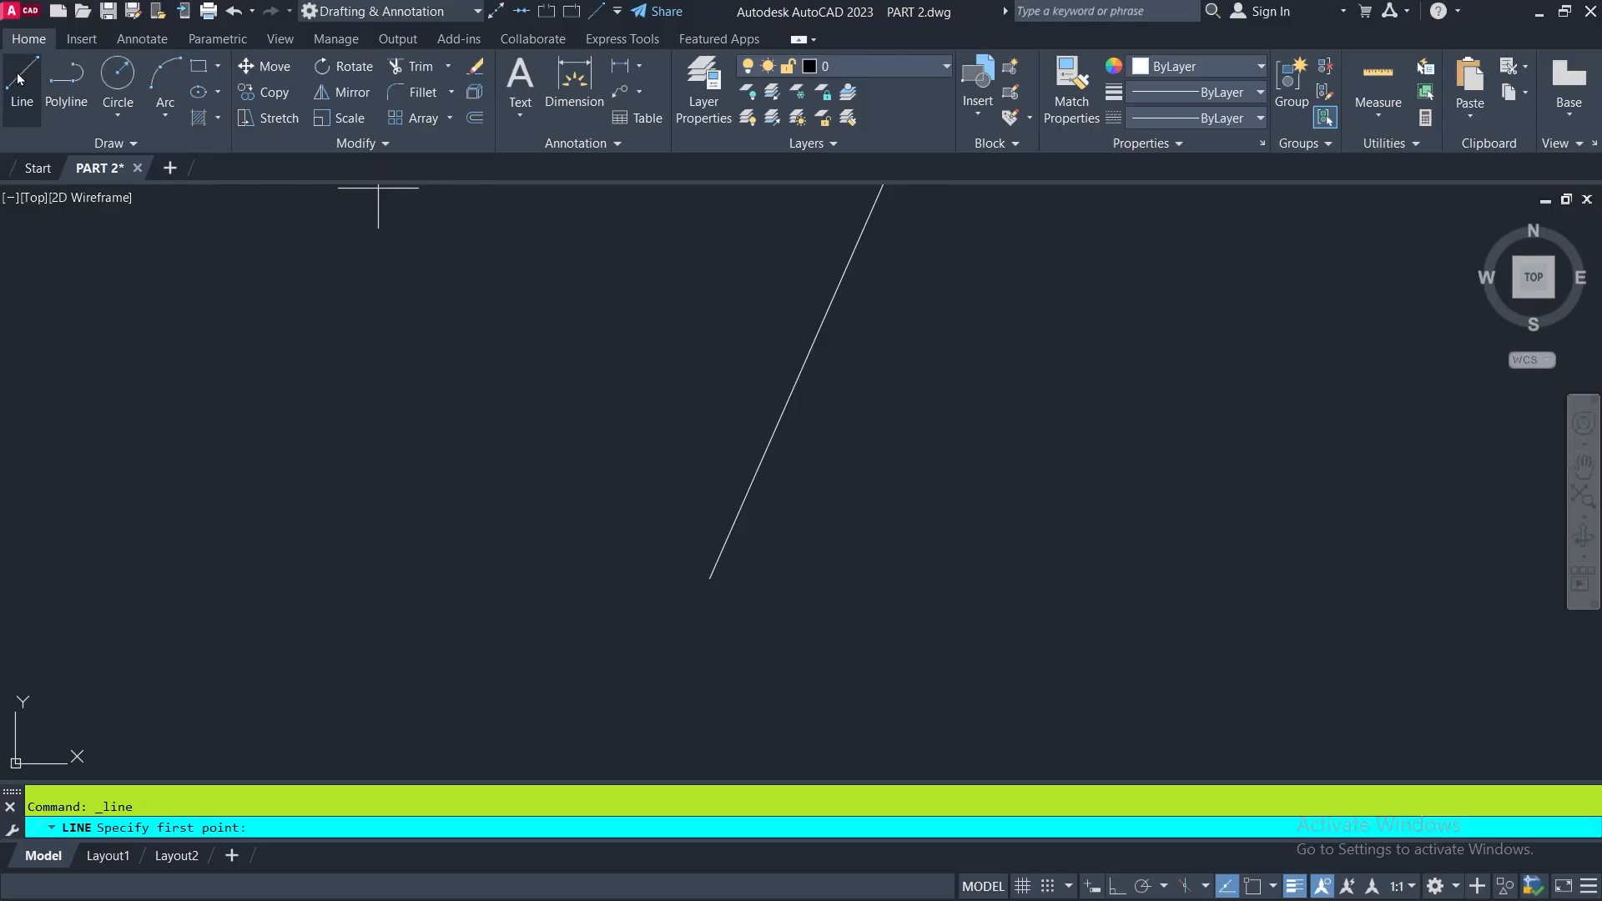
click(1252, 887)
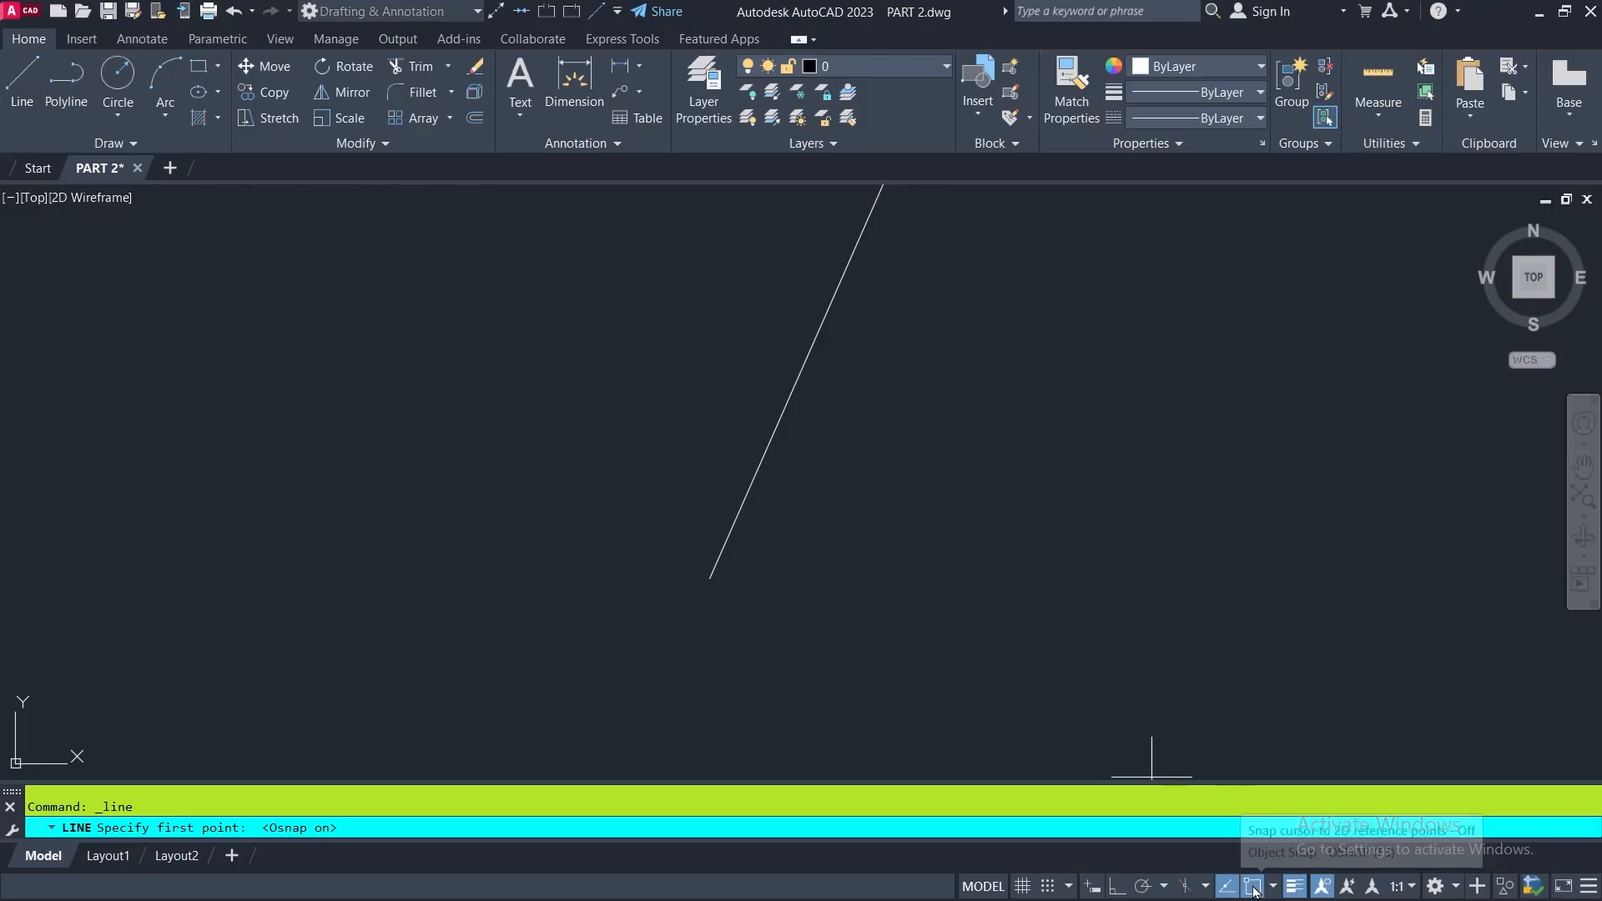
click(710, 577)
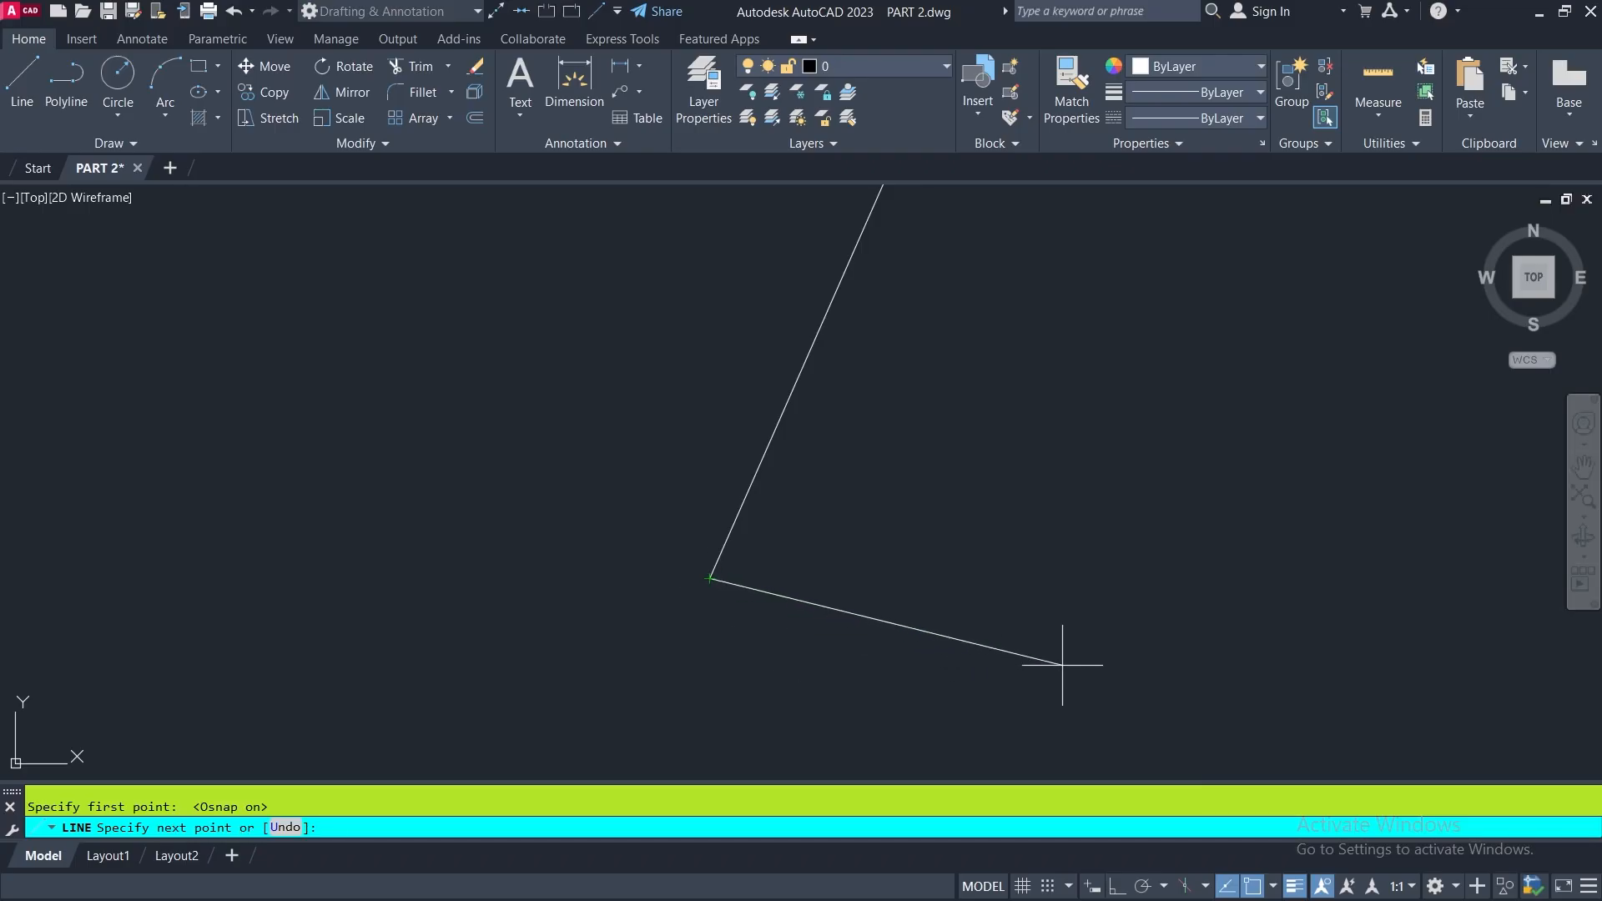
click(1084, 628)
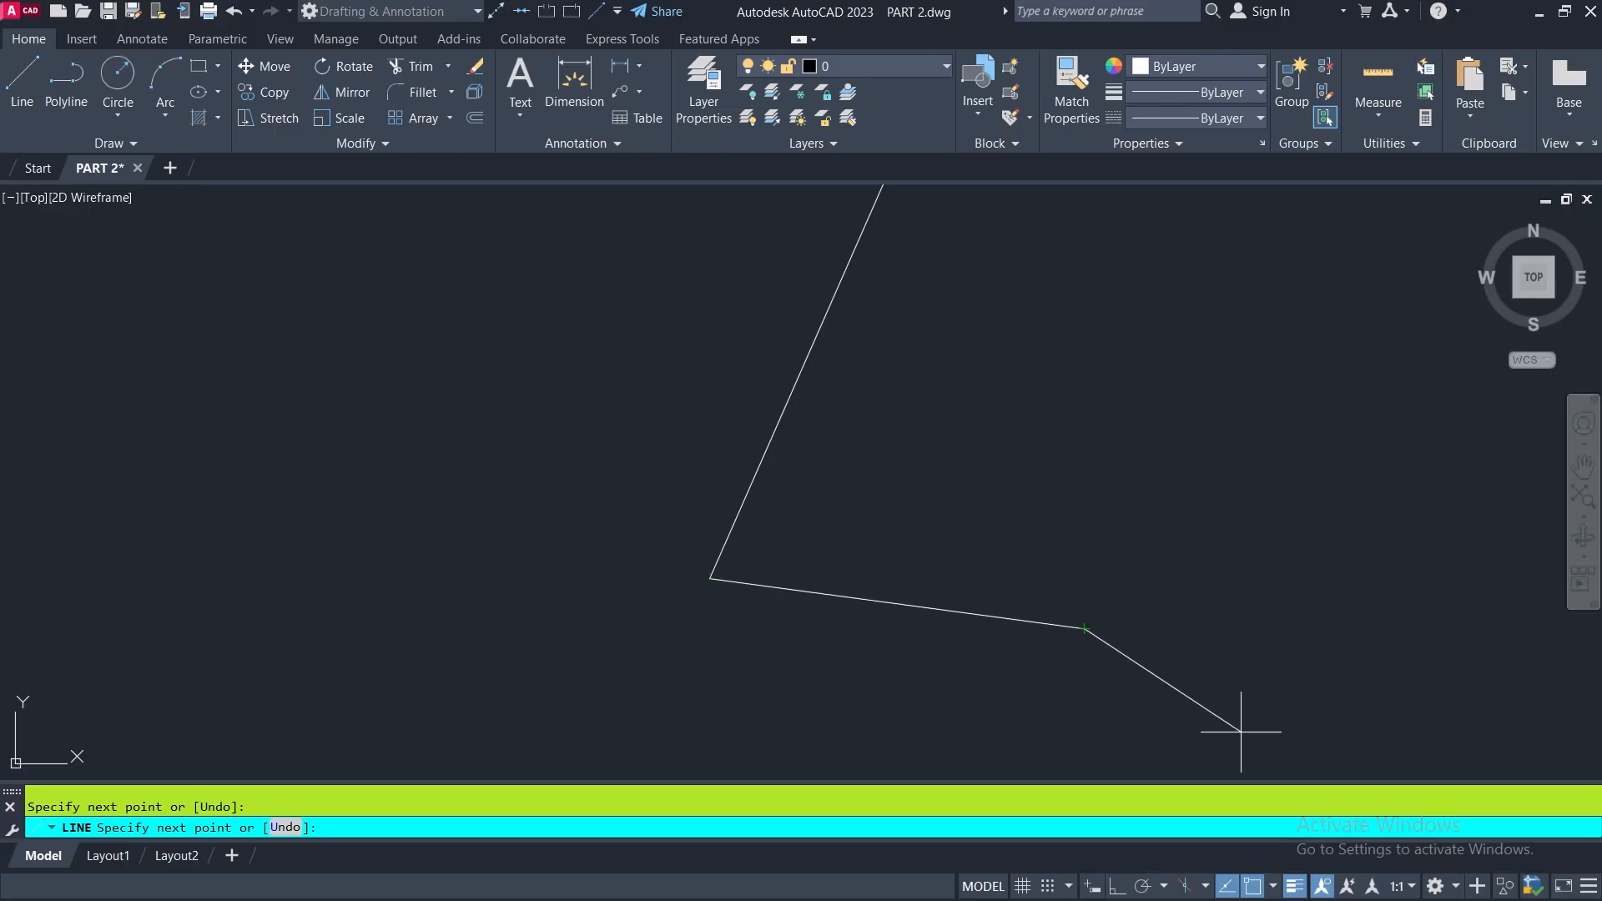
key(Escape)
scroll(717, 568, down, 8)
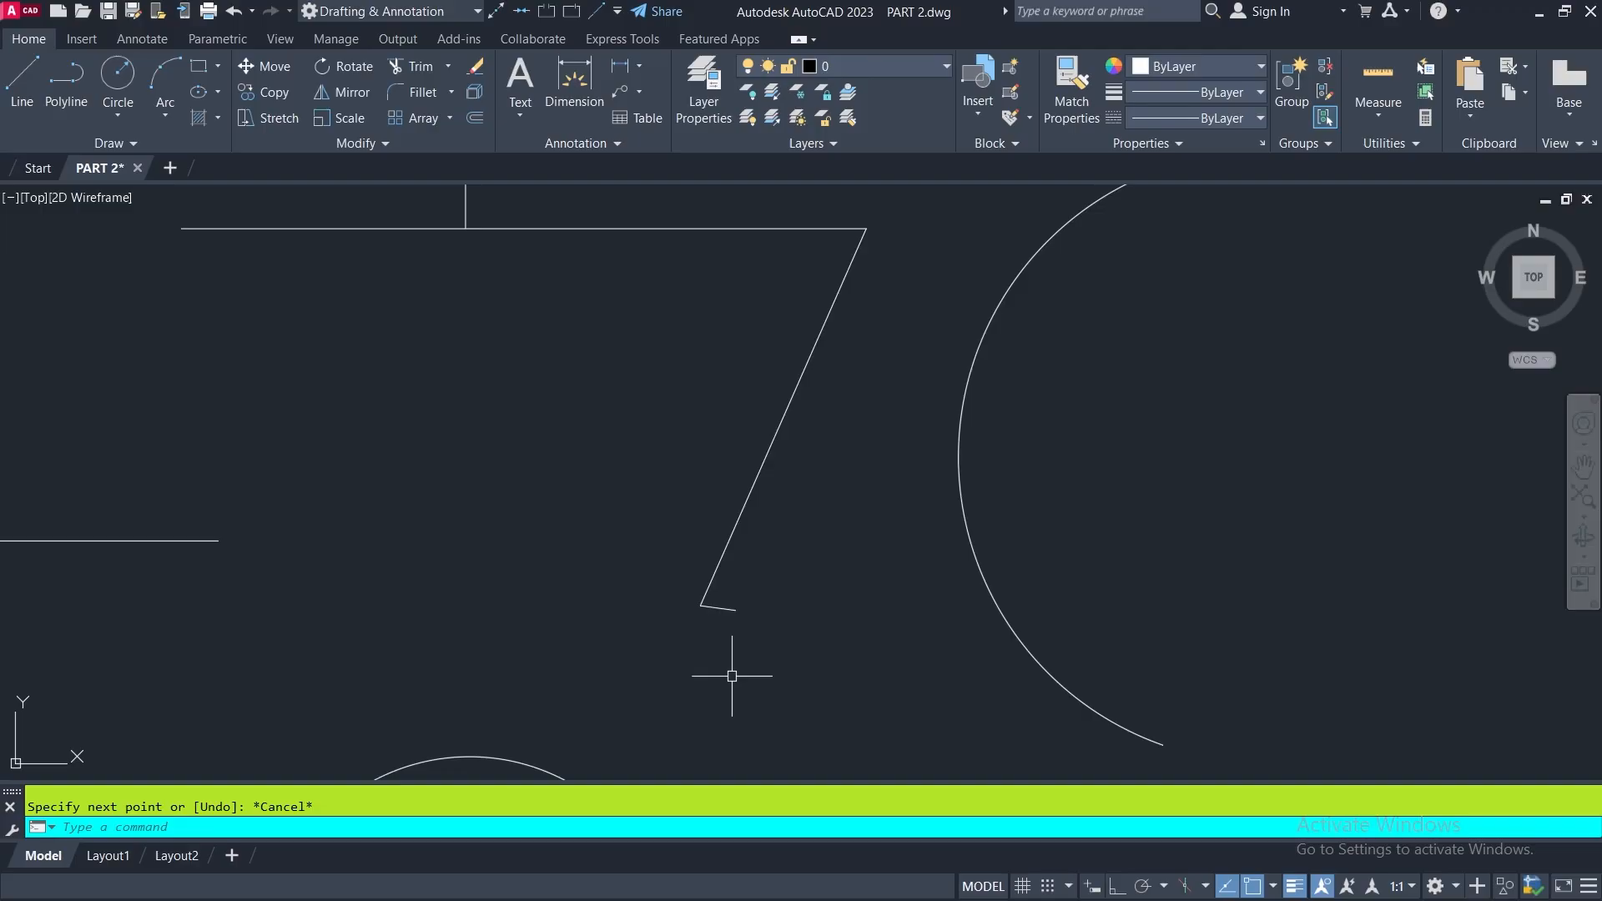
- Draw a line from the short line's free endpoint up to the horizontal line, using perpendicular snap
scroll(703, 622, up, 2)
scroll(703, 621, up, 2)
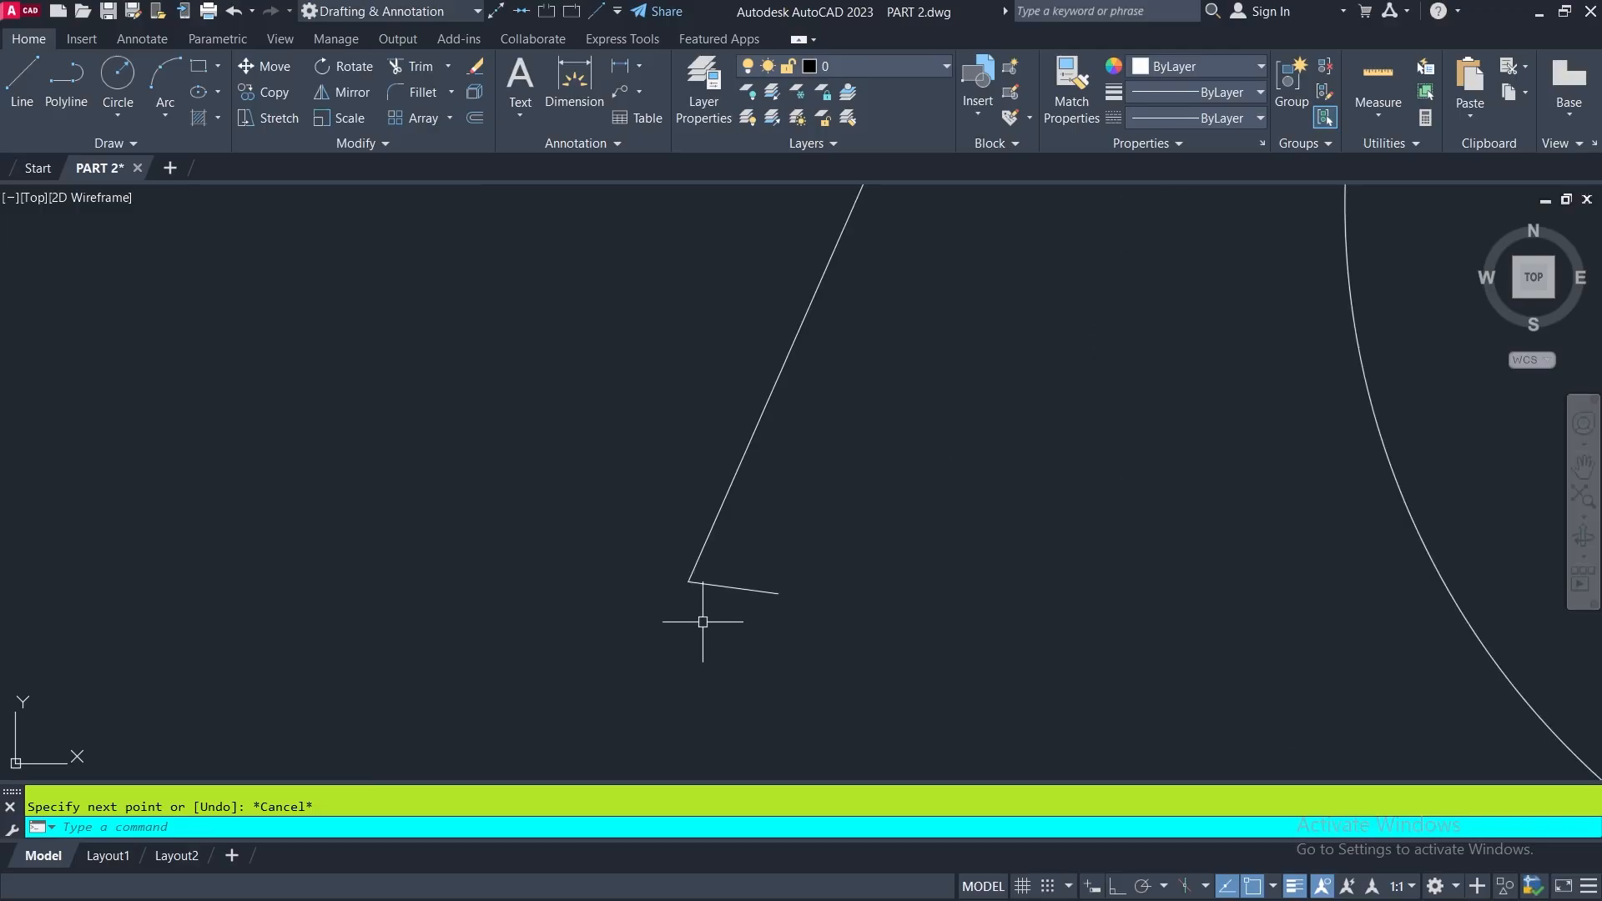
click(18, 76)
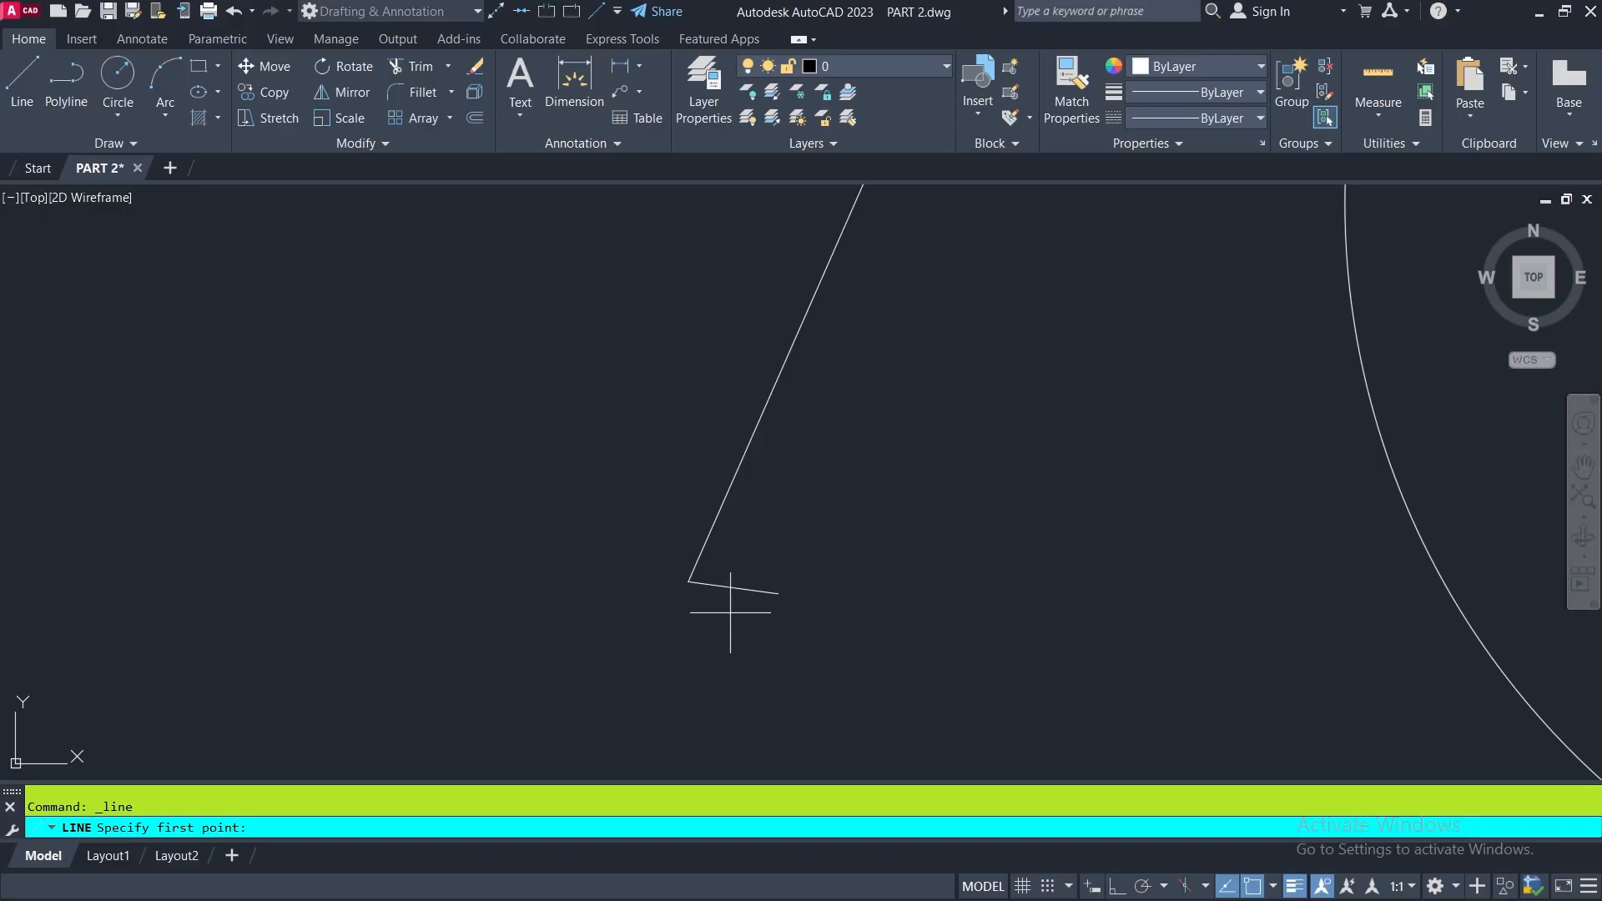
click(774, 603)
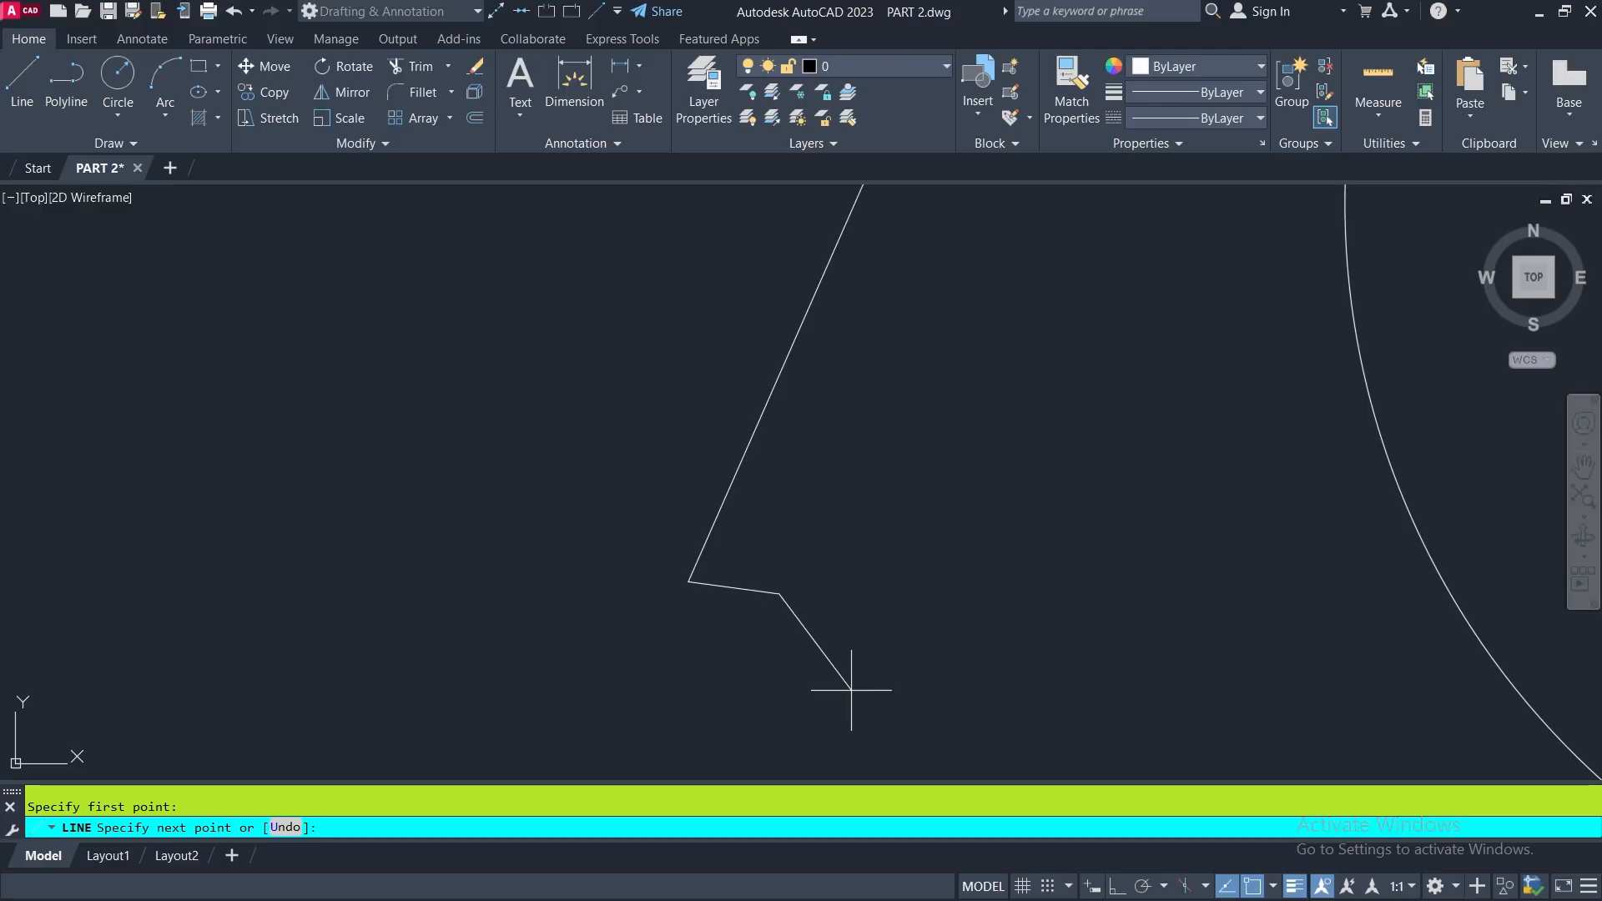
scroll(725, 655, down, 5)
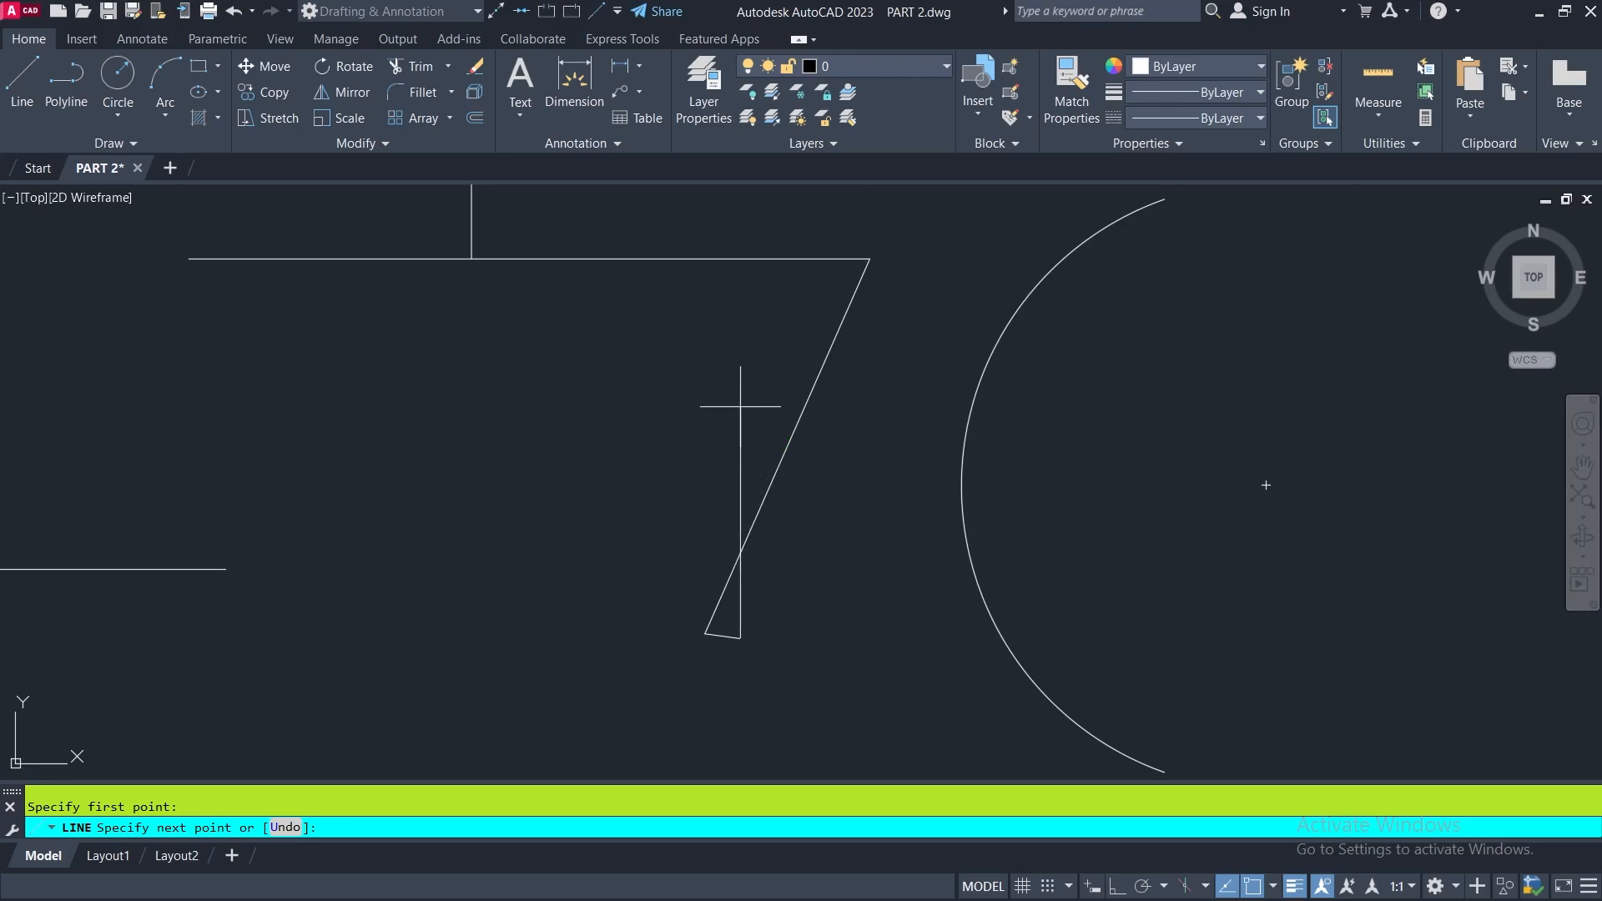
middle_drag(748, 403, 871, 465)
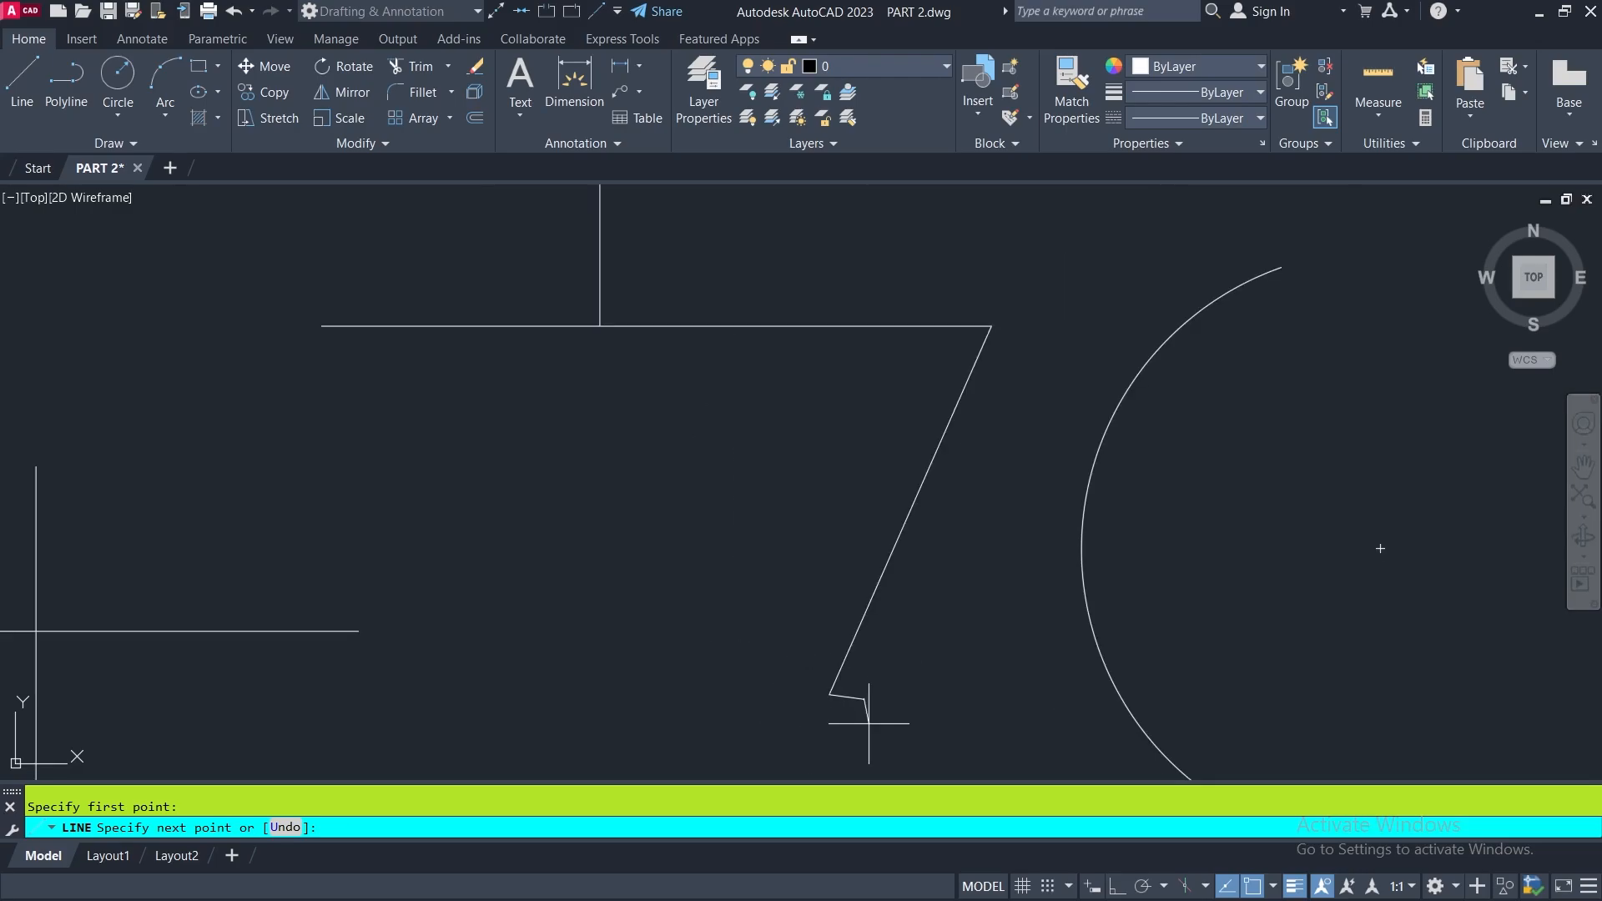
click(863, 326)
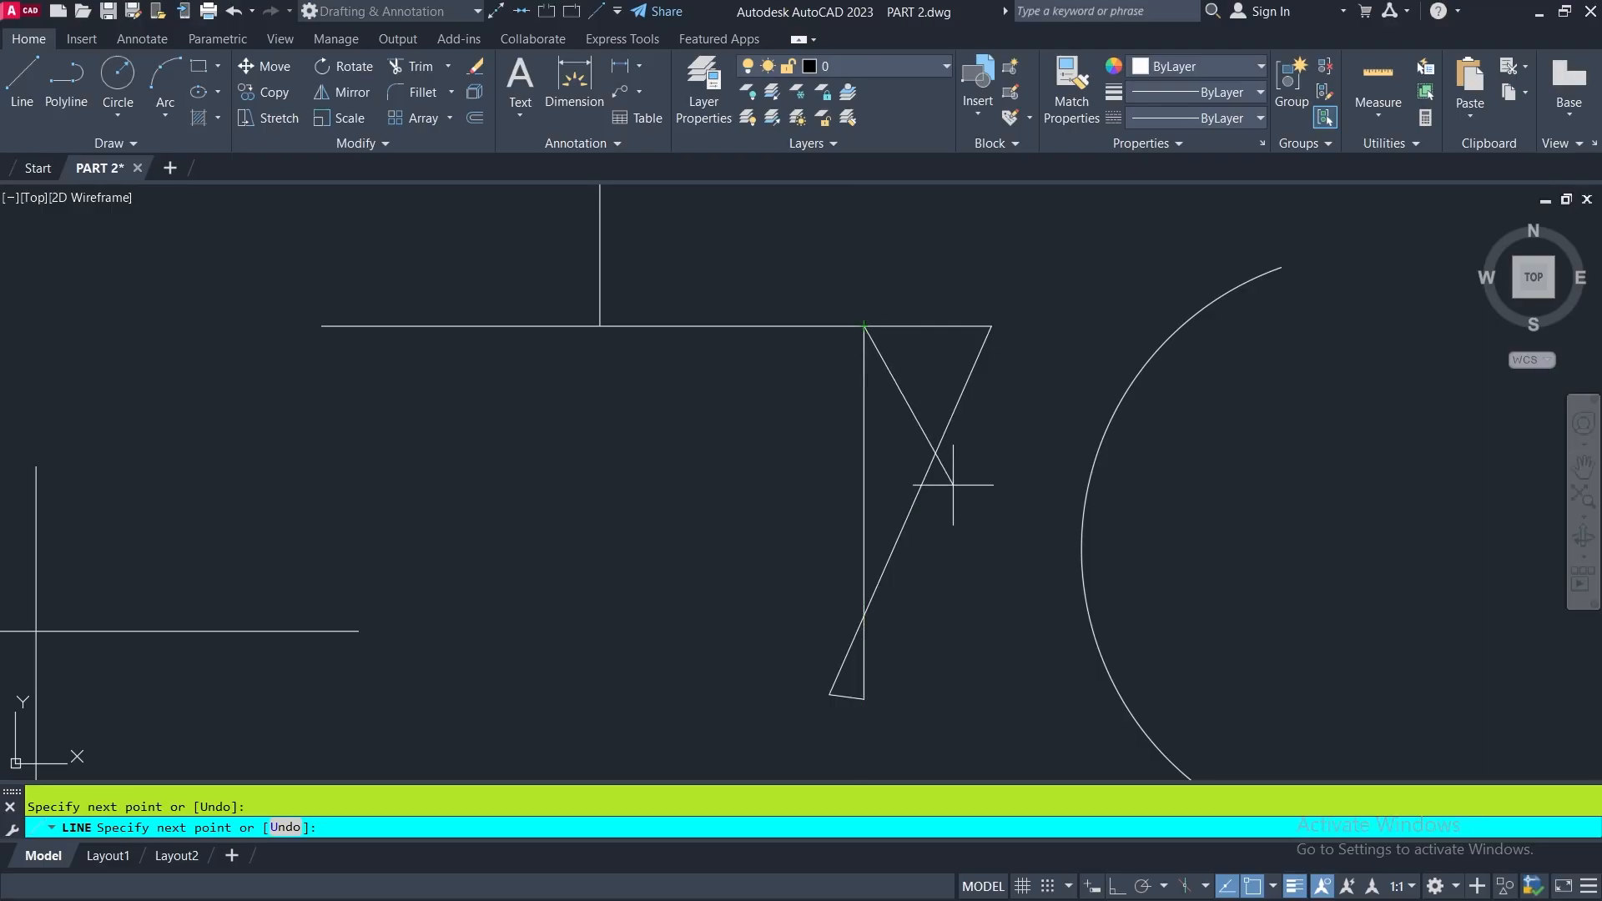
- Continue the line to the midpoint of the upper vertical line and on to the arc's center
mouse_move(1014, 601)
middle_down()
mouse_move(962, 673)
mouse_move(964, 838)
middle_up()
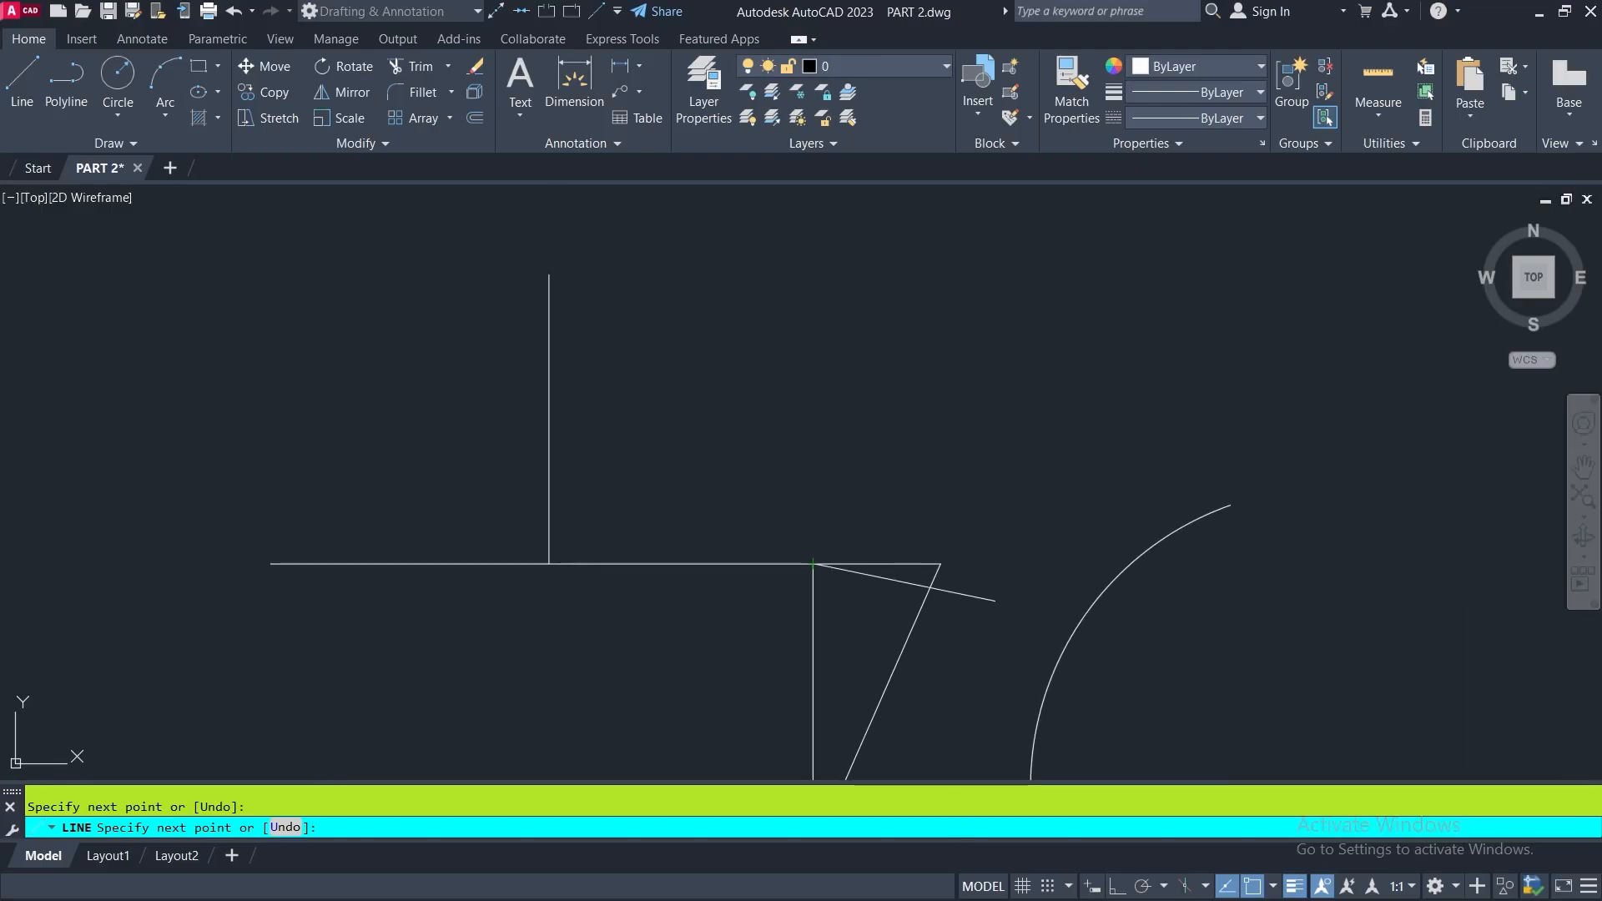
click(550, 418)
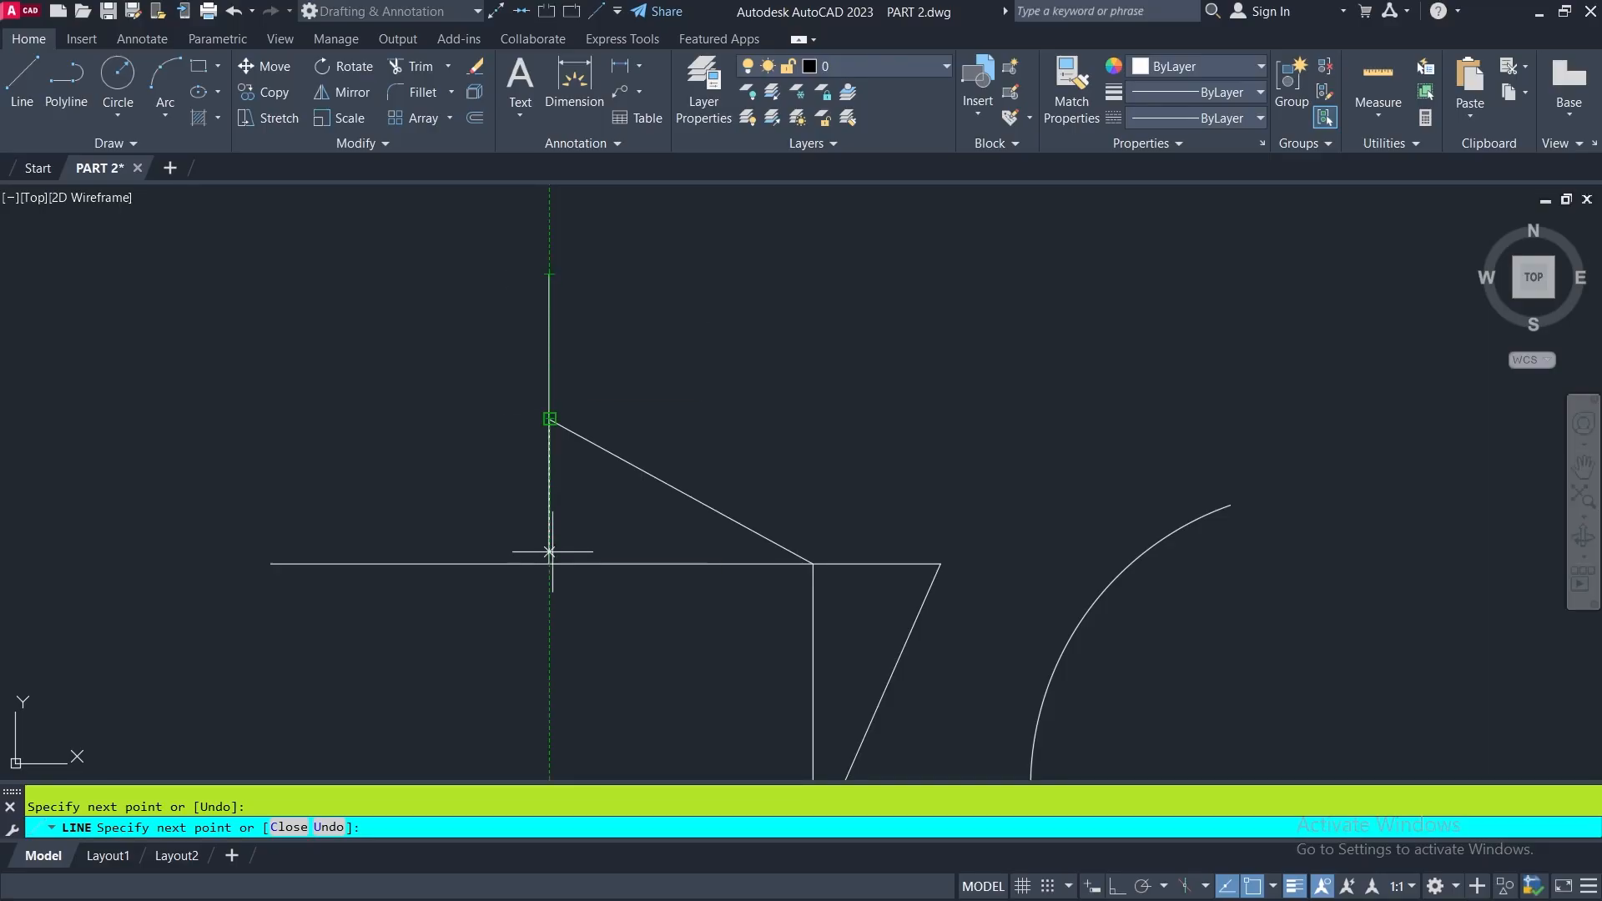
mouse_move(958, 626)
middle_down()
mouse_move(862, 329)
mouse_move(613, 319)
middle_up()
scroll(613, 320, down, 2)
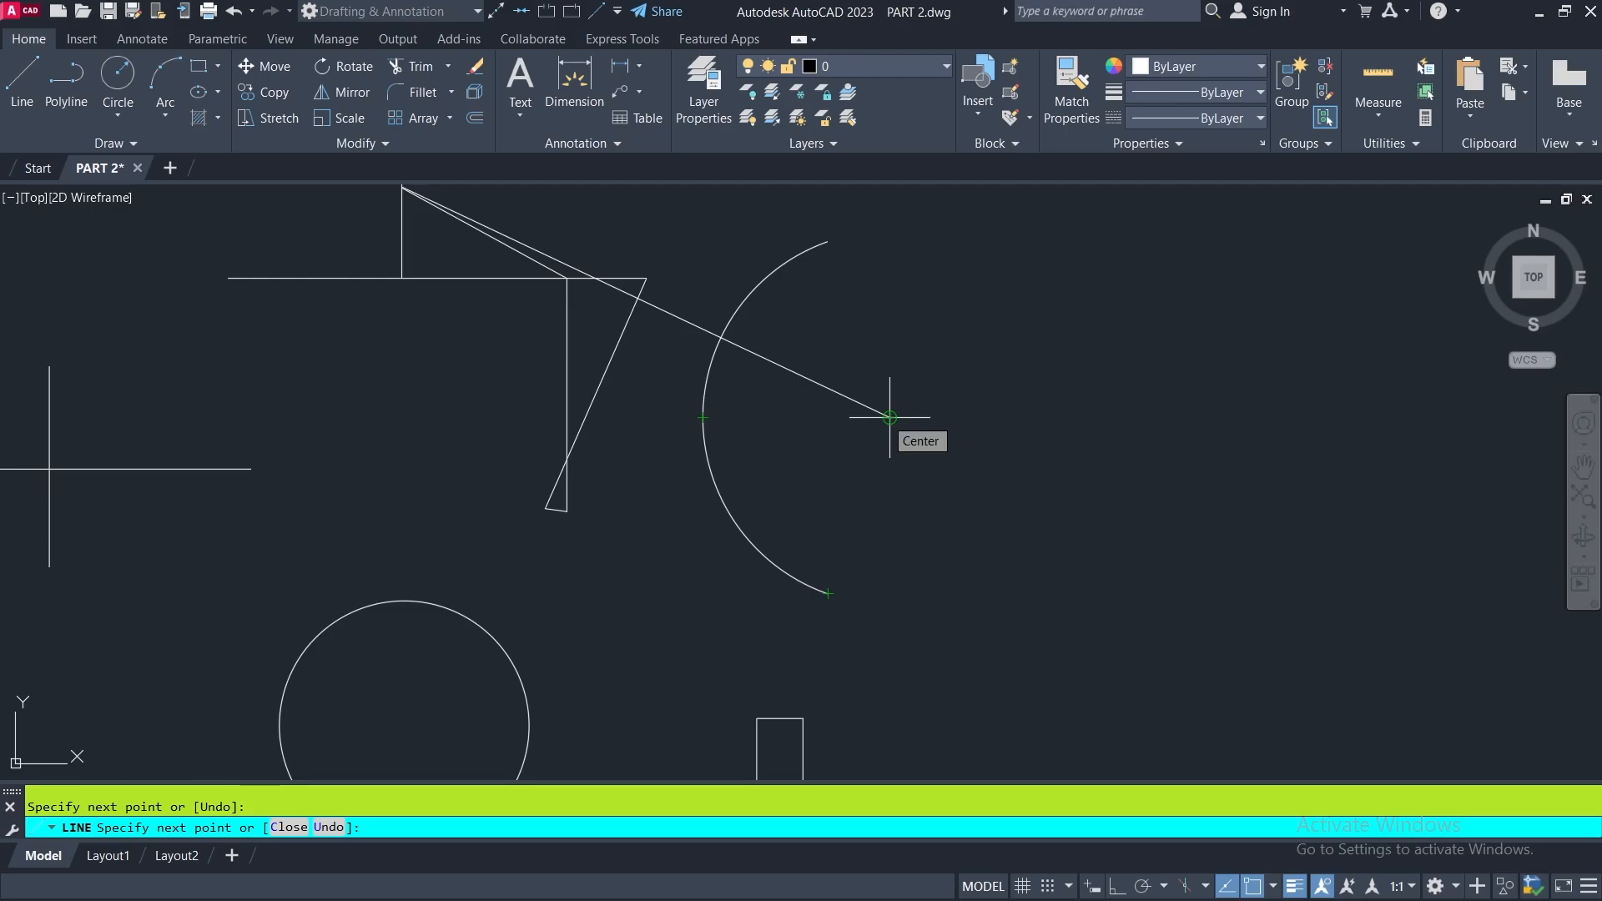
click(890, 417)
- Continue the line from the arc's center to the circle's center and out to its right quadrant
mouse_move(926, 568)
middle_down()
mouse_move(975, 402)
mouse_move(1018, 396)
middle_up()
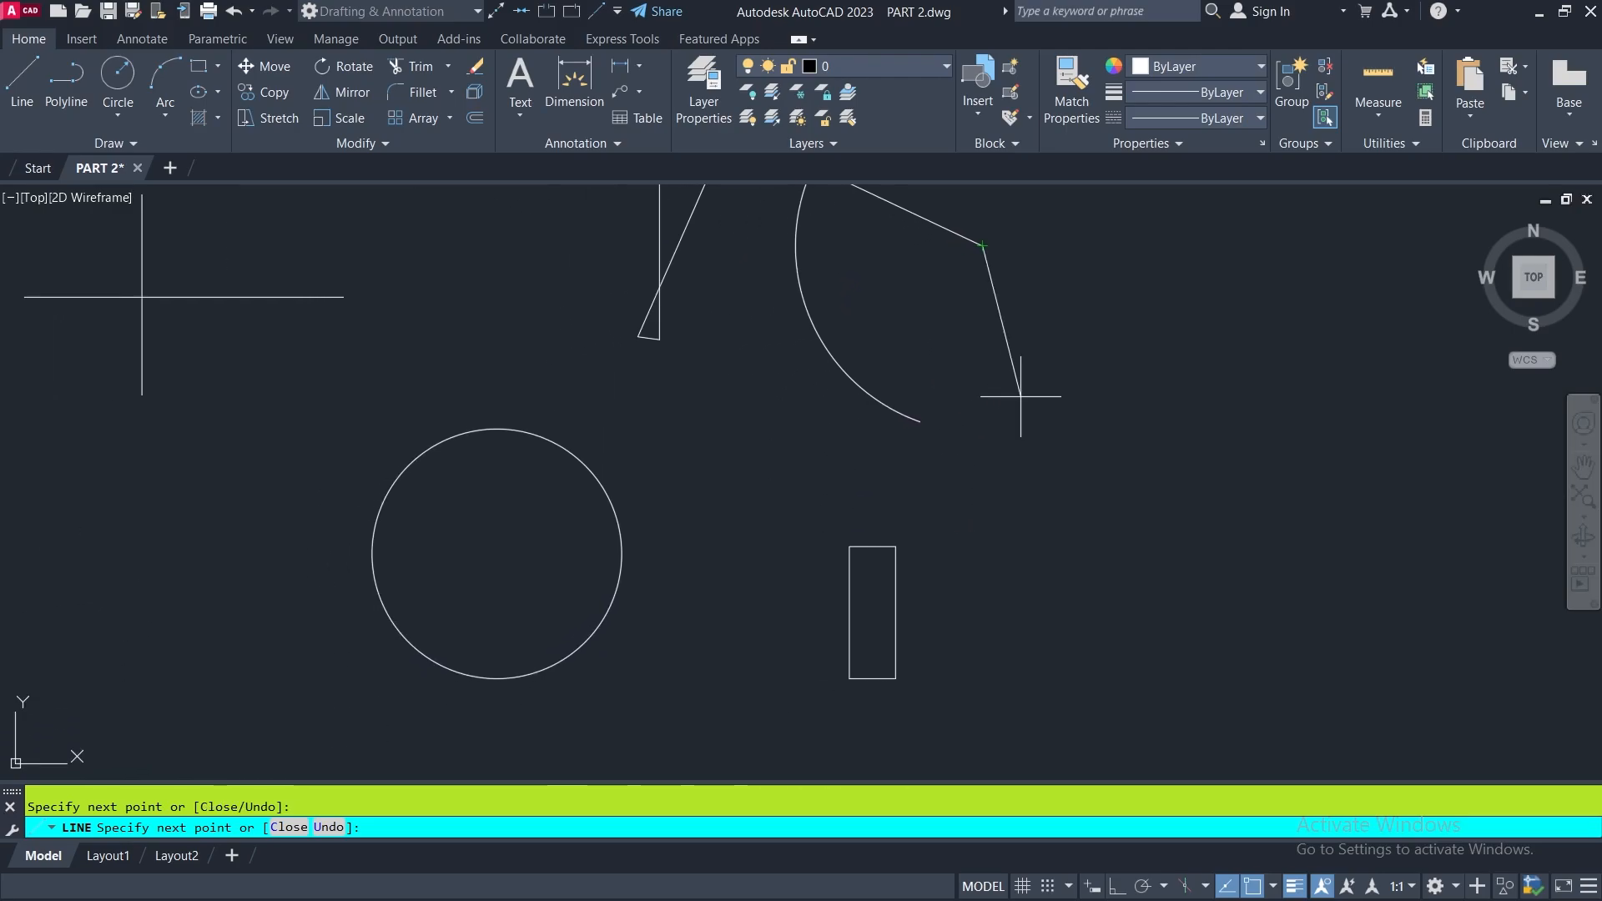
click(496, 554)
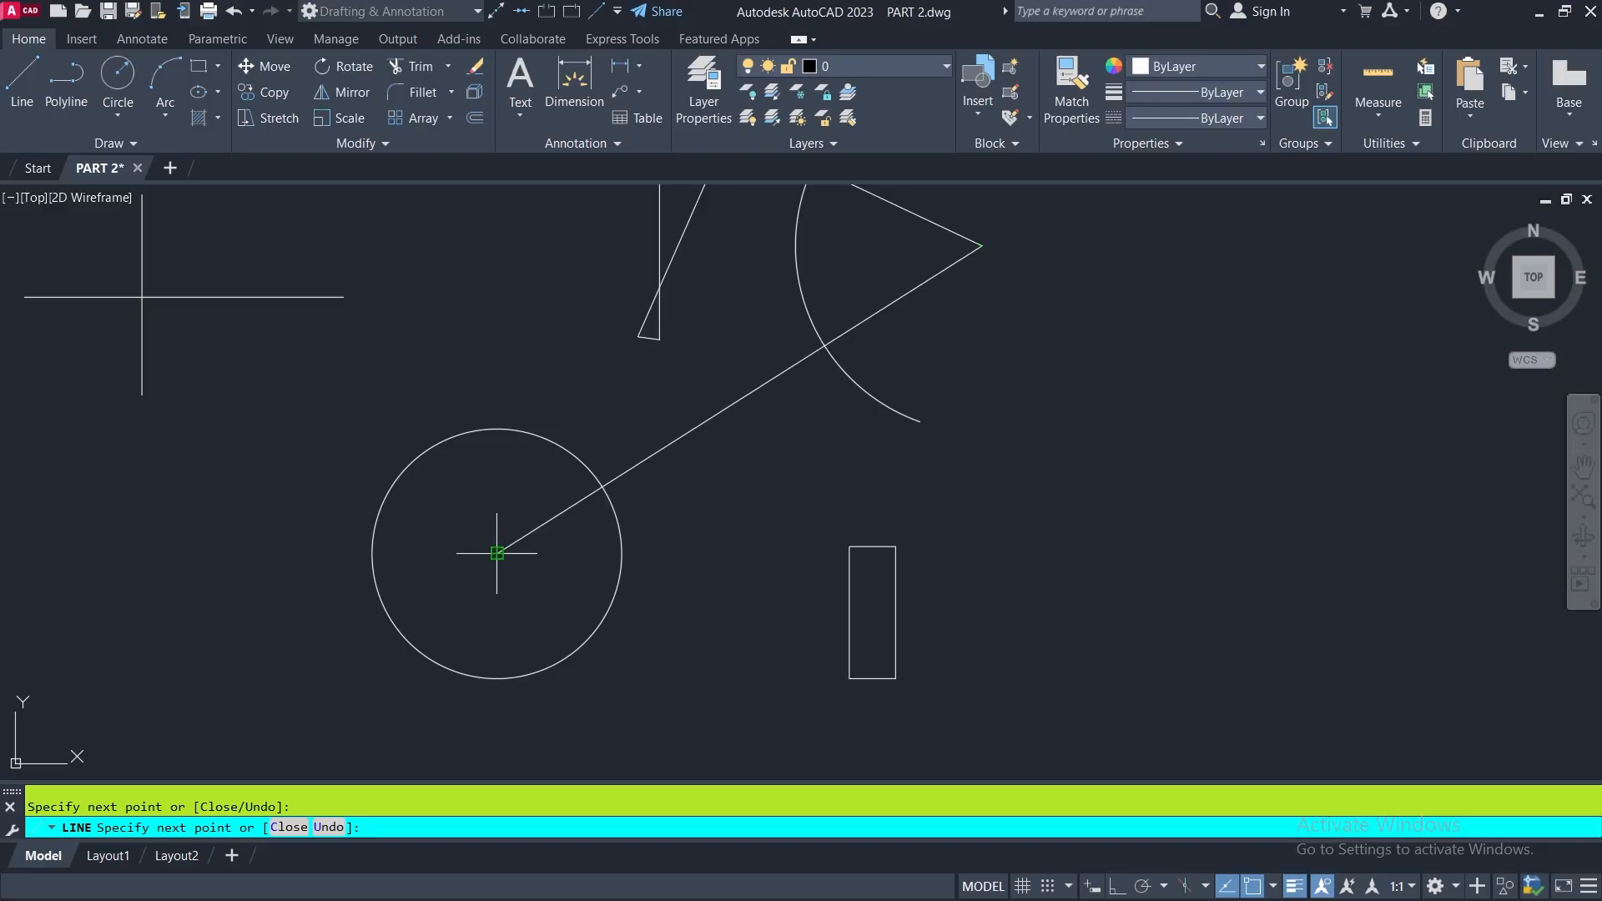
click(621, 554)
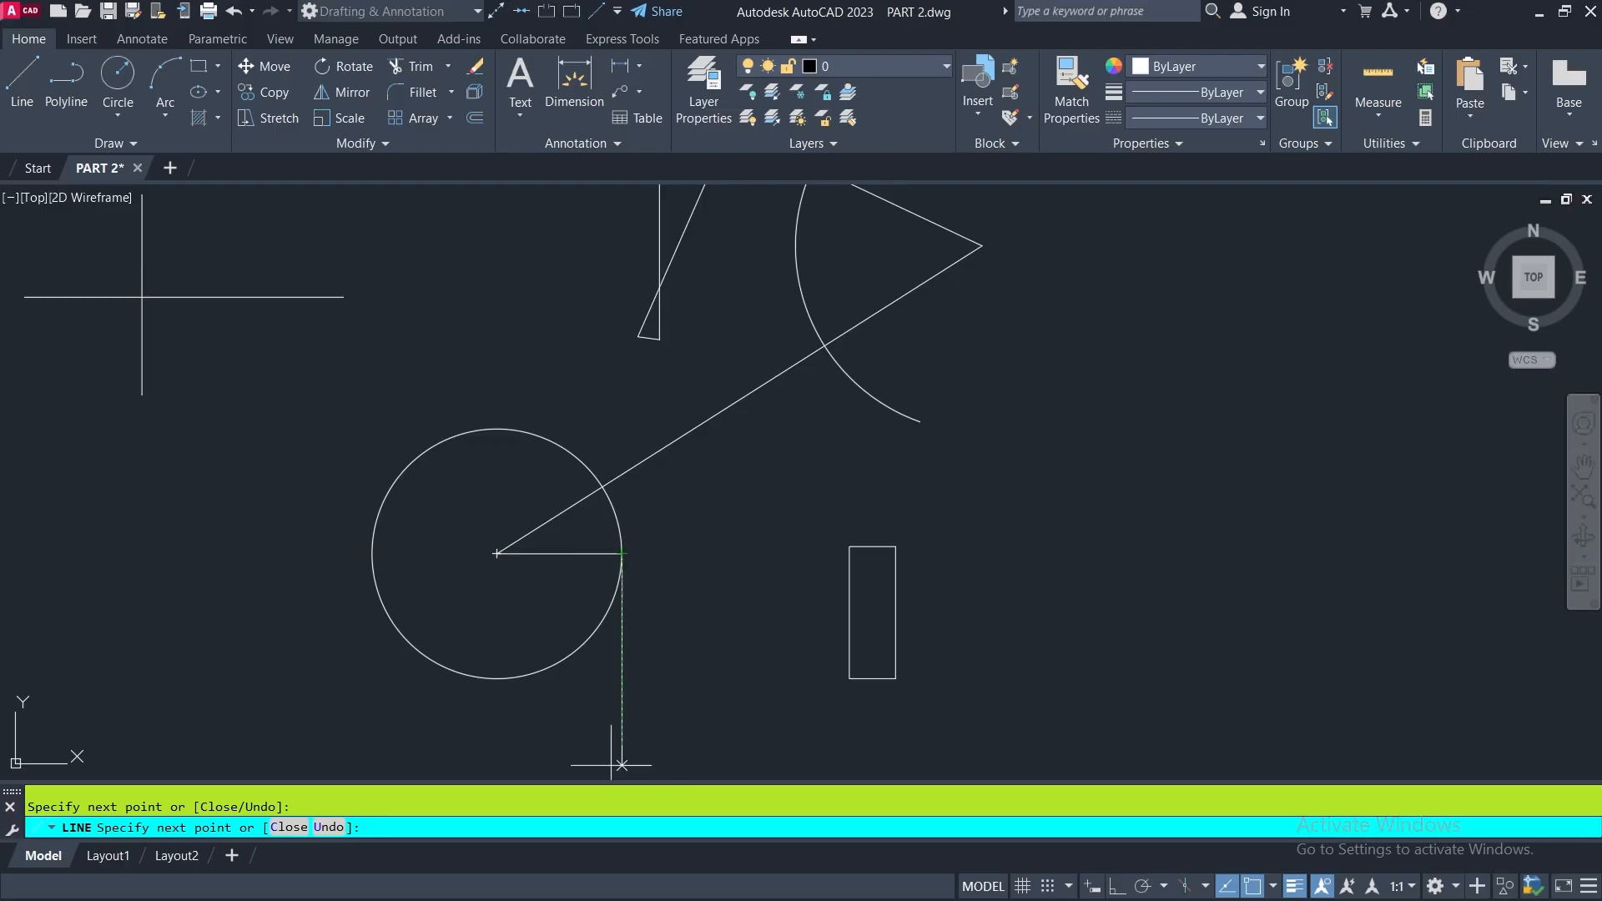
- Continue the line through the circle's bottom, left and top quadrants back to the right one, forming an inscribed diamond
click(496, 678)
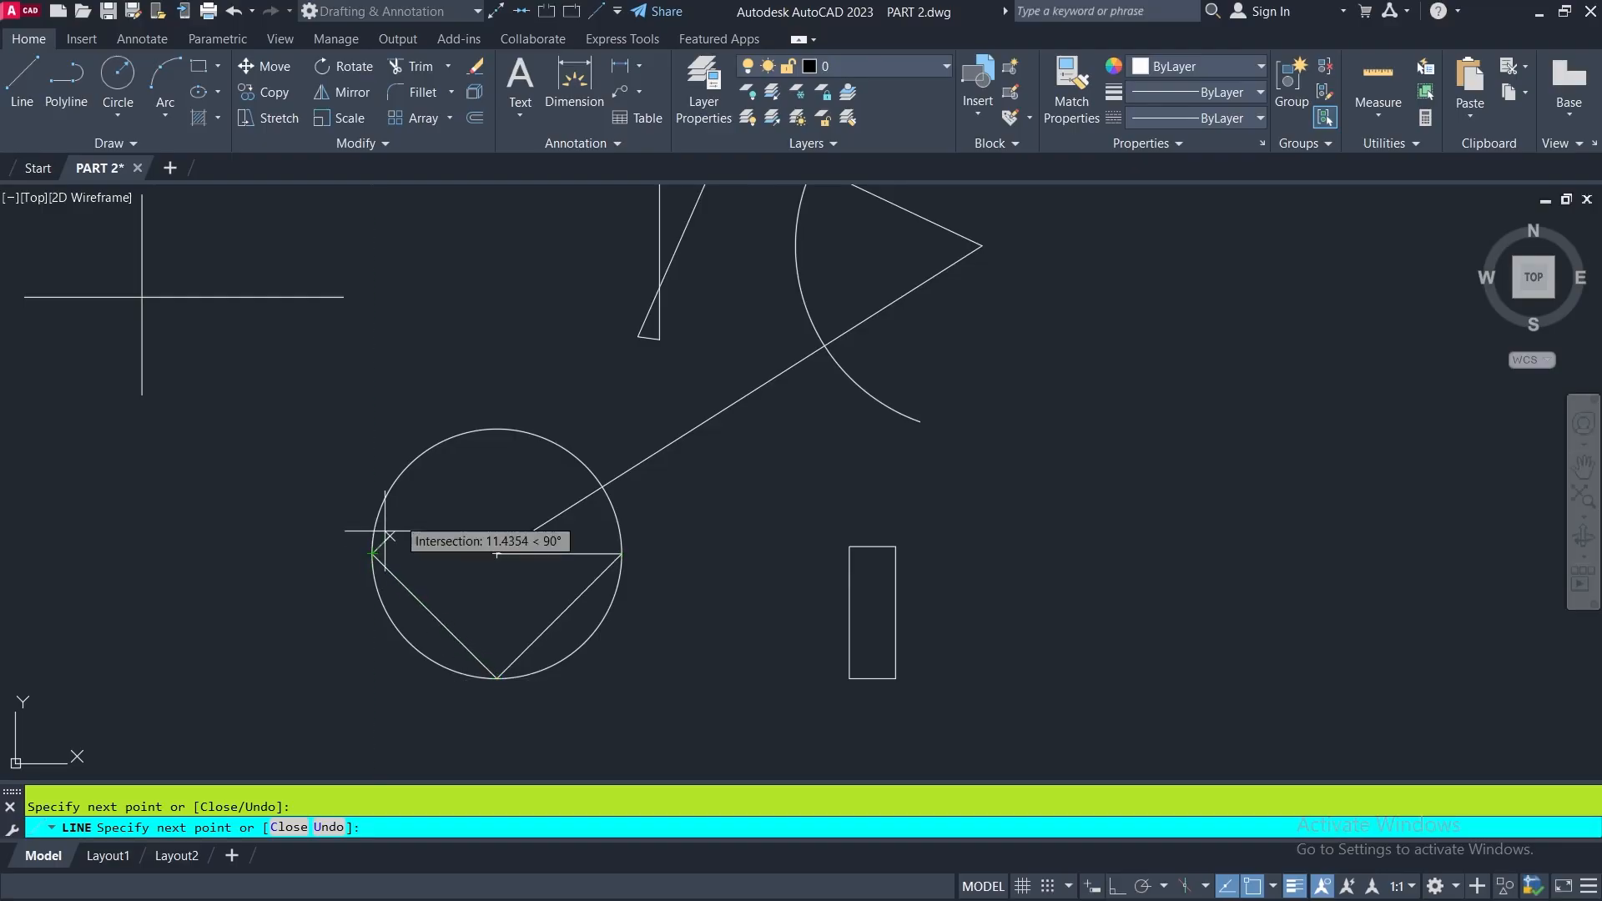
click(373, 553)
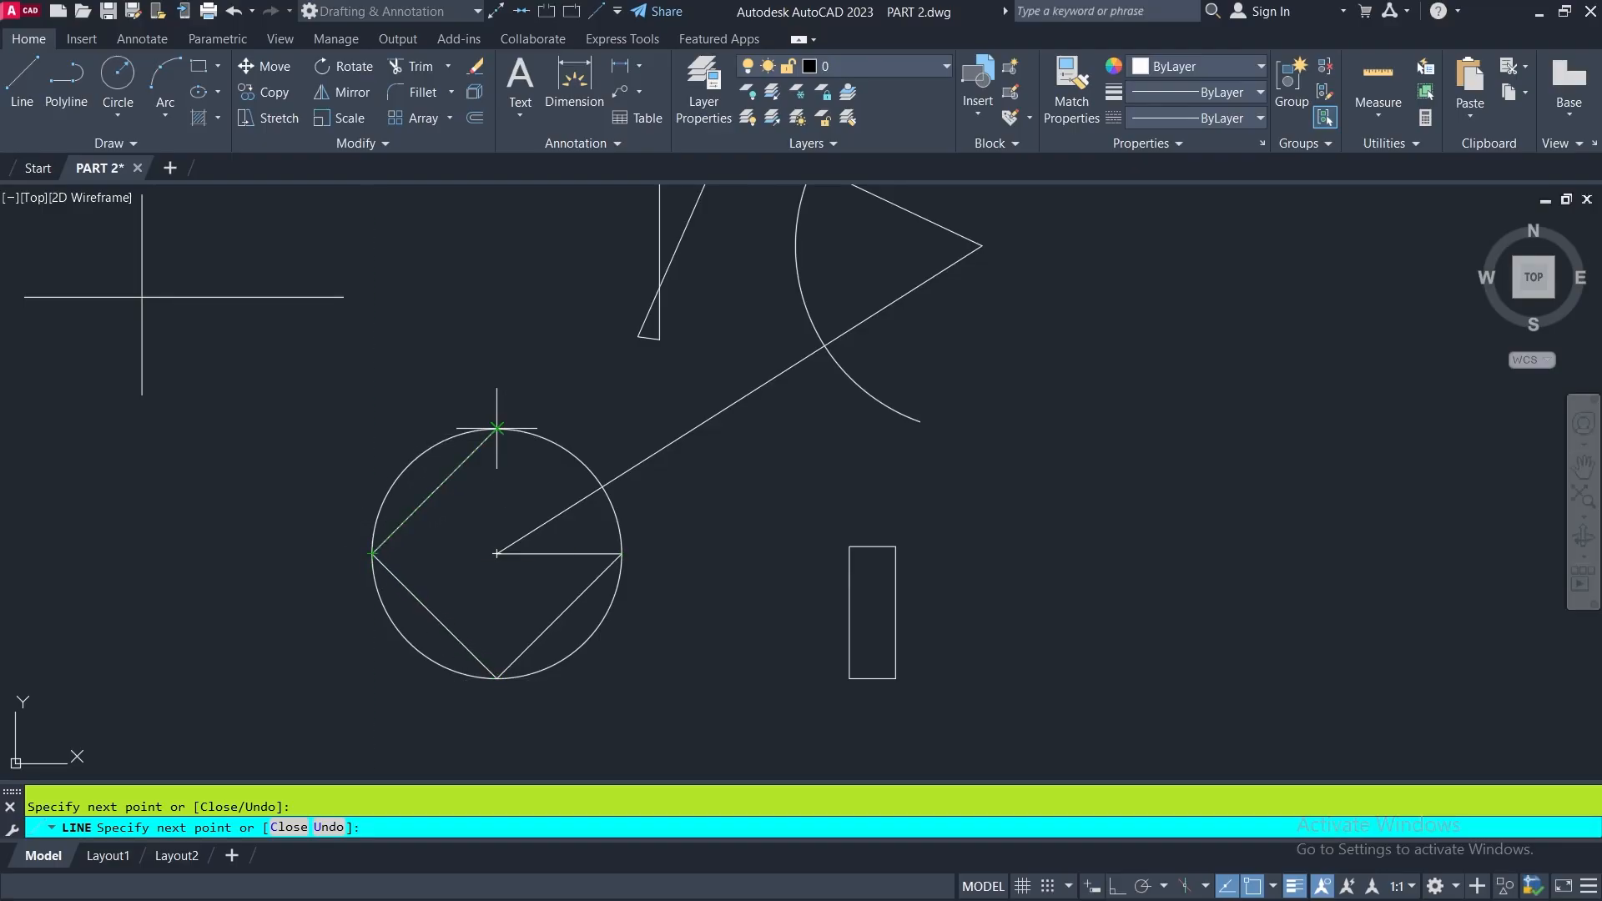
scroll(497, 428, up, 2)
click(496, 428)
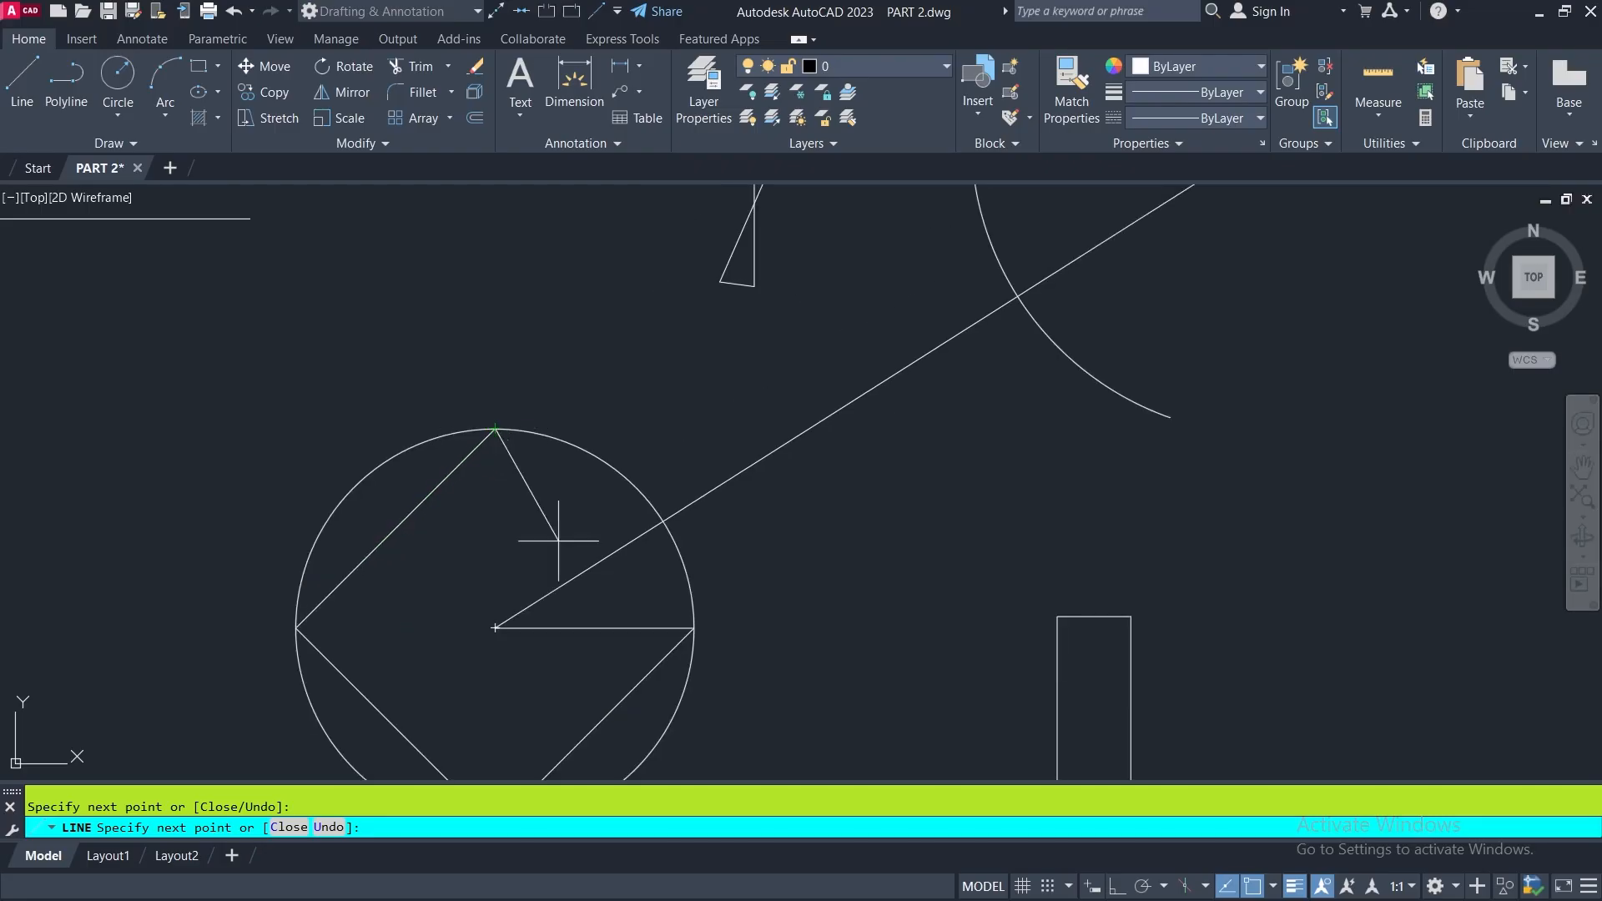
click(721, 655)
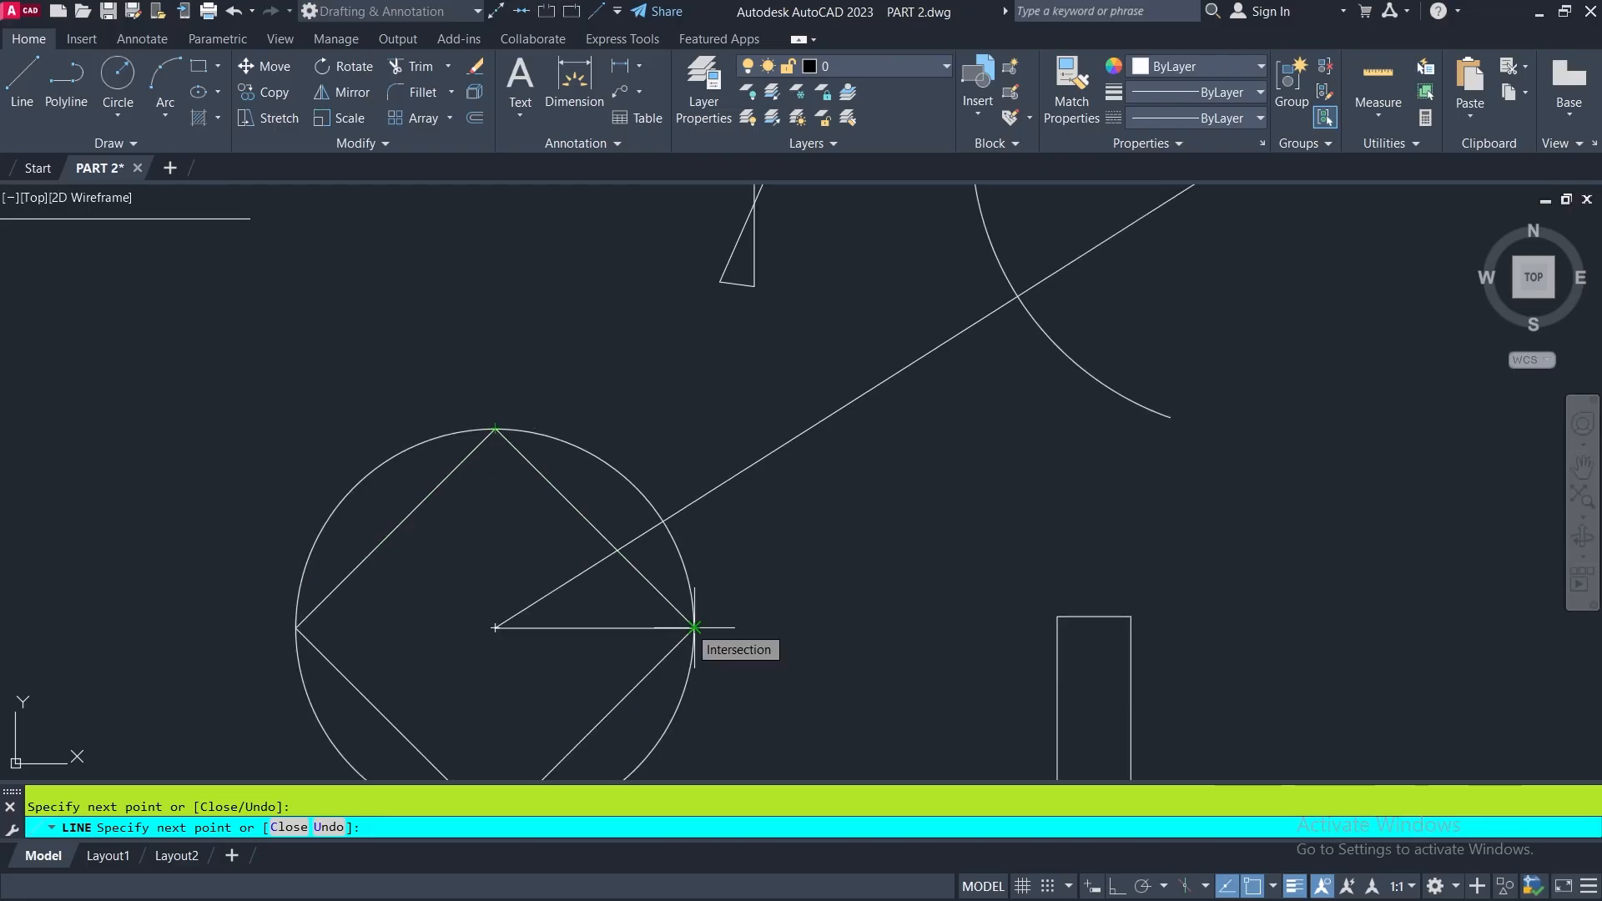
scroll(695, 632, up, 2)
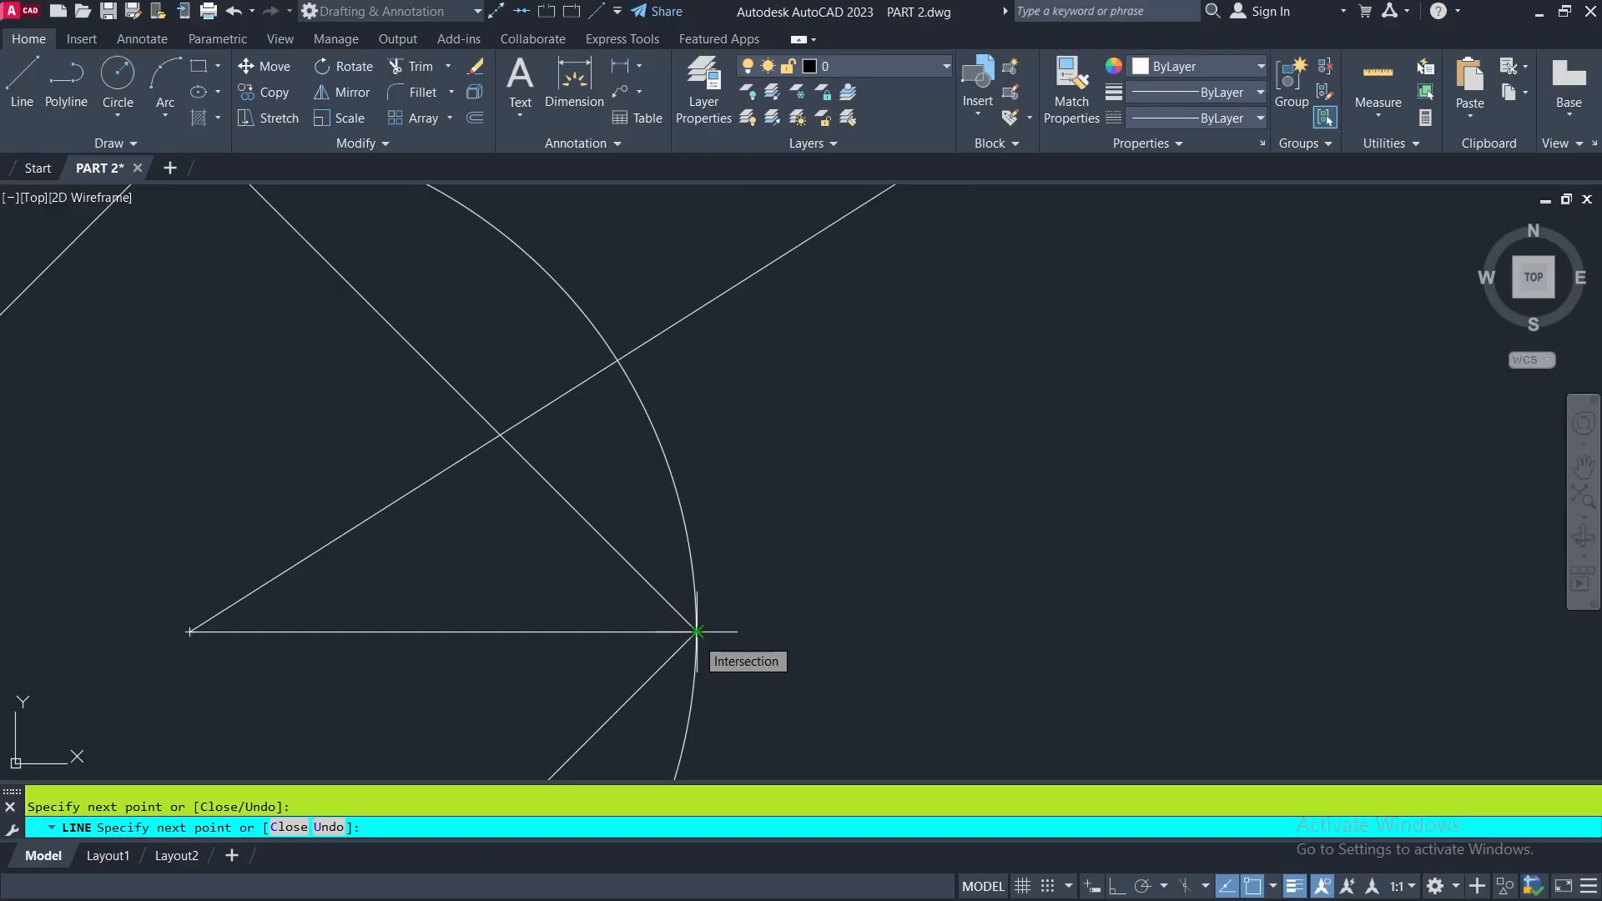
click(697, 631)
- Add a segment to the intersection of the circle and the long slanted line, and end the Line command
scroll(696, 631, down, 2)
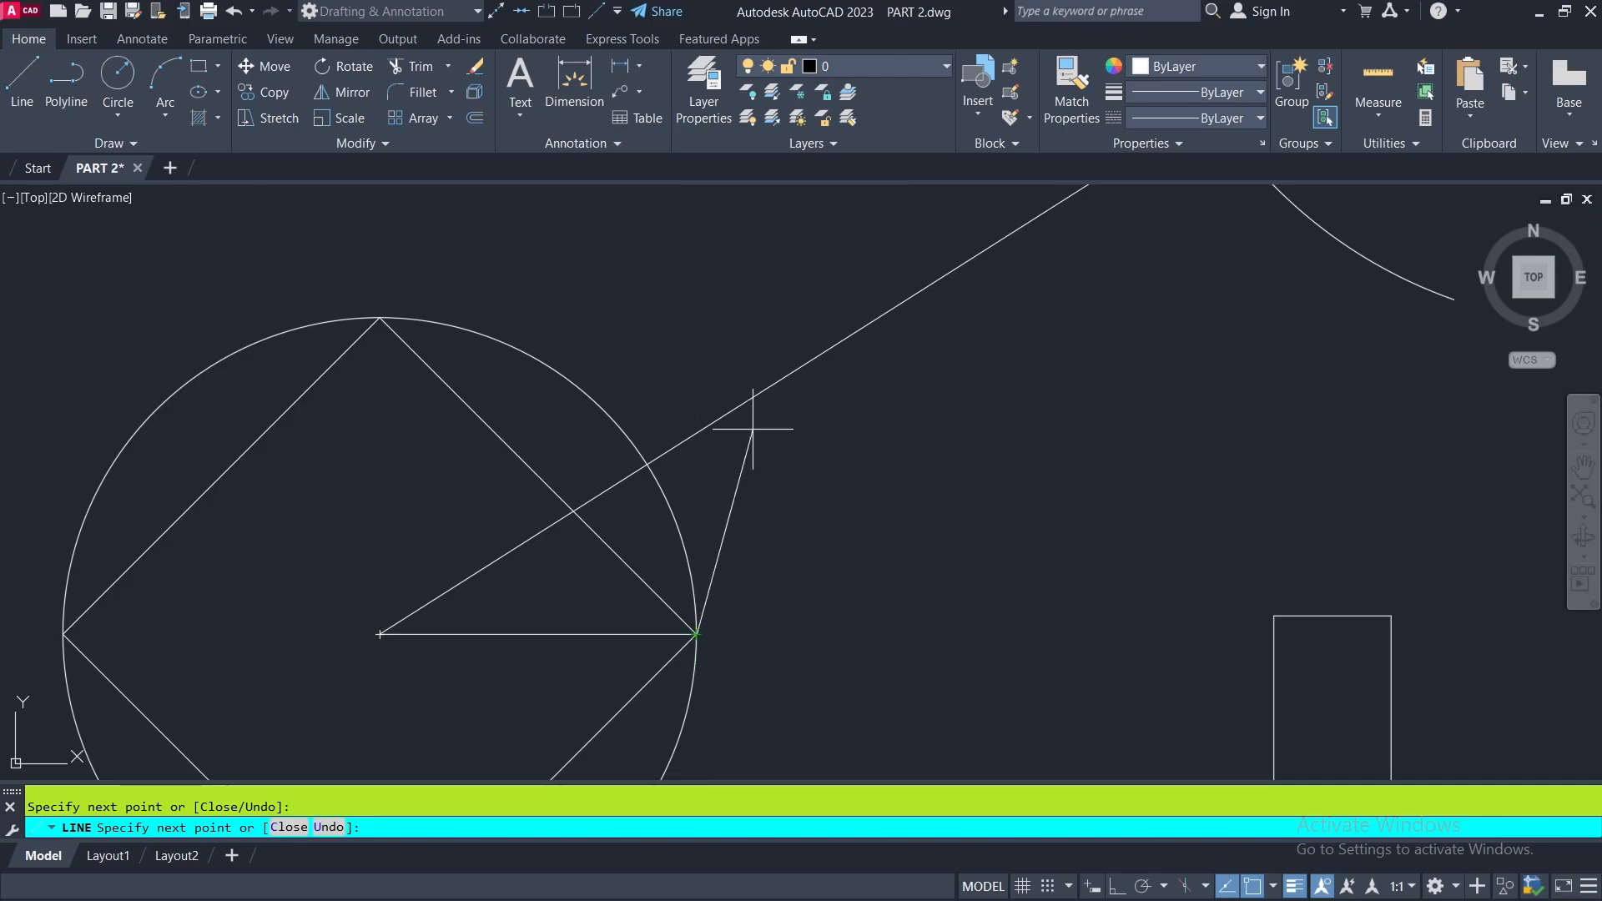
click(647, 463)
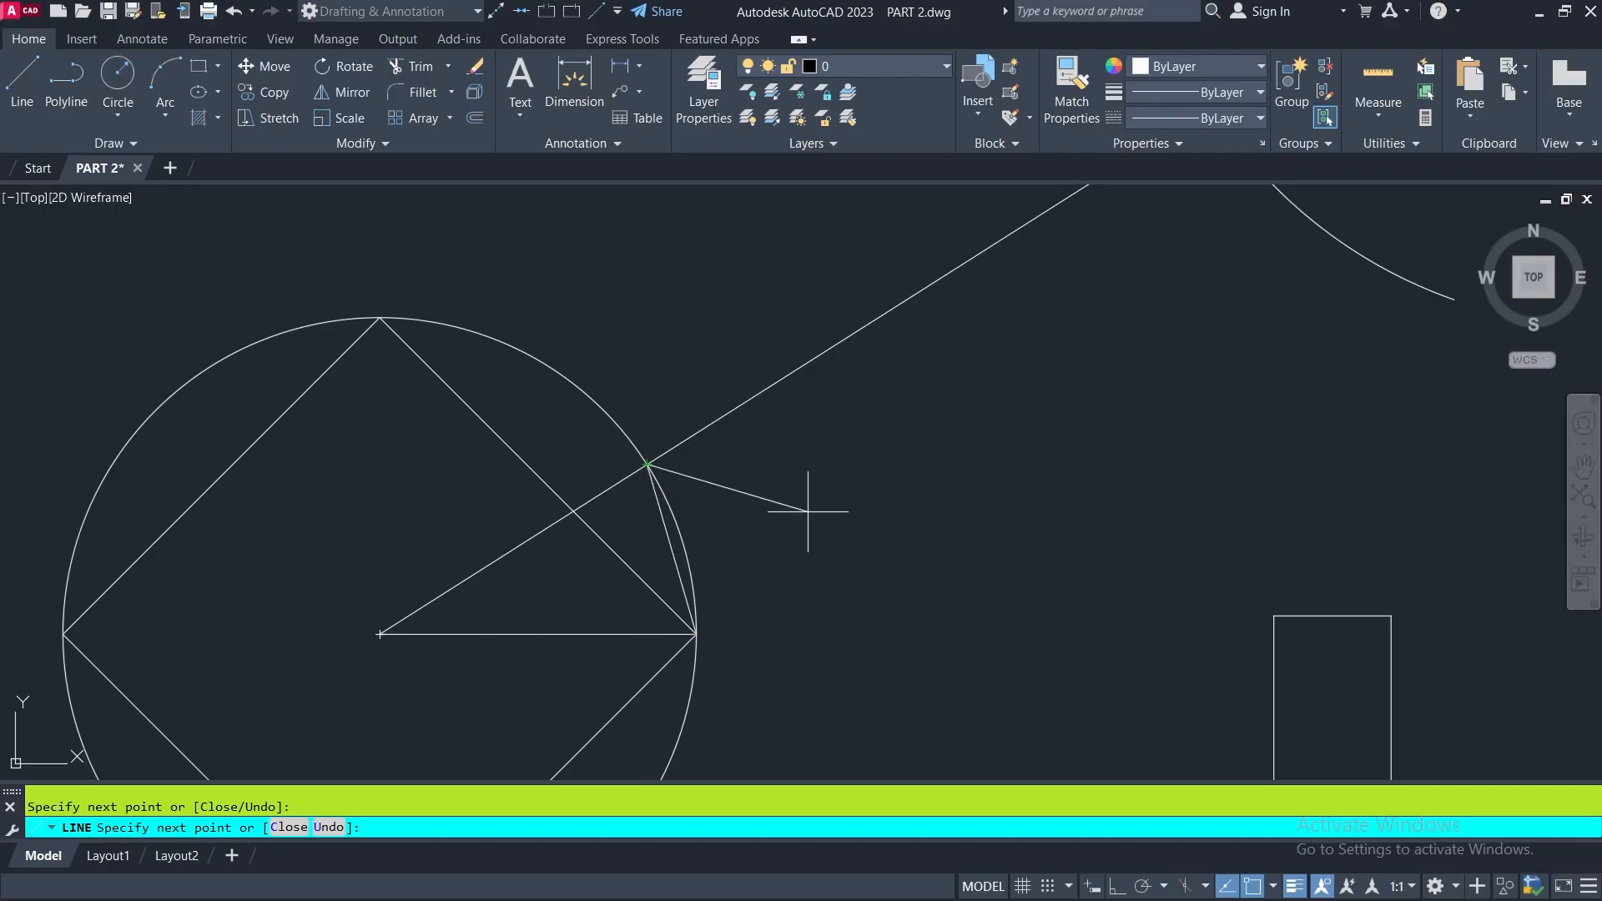
scroll(808, 511, down, 4)
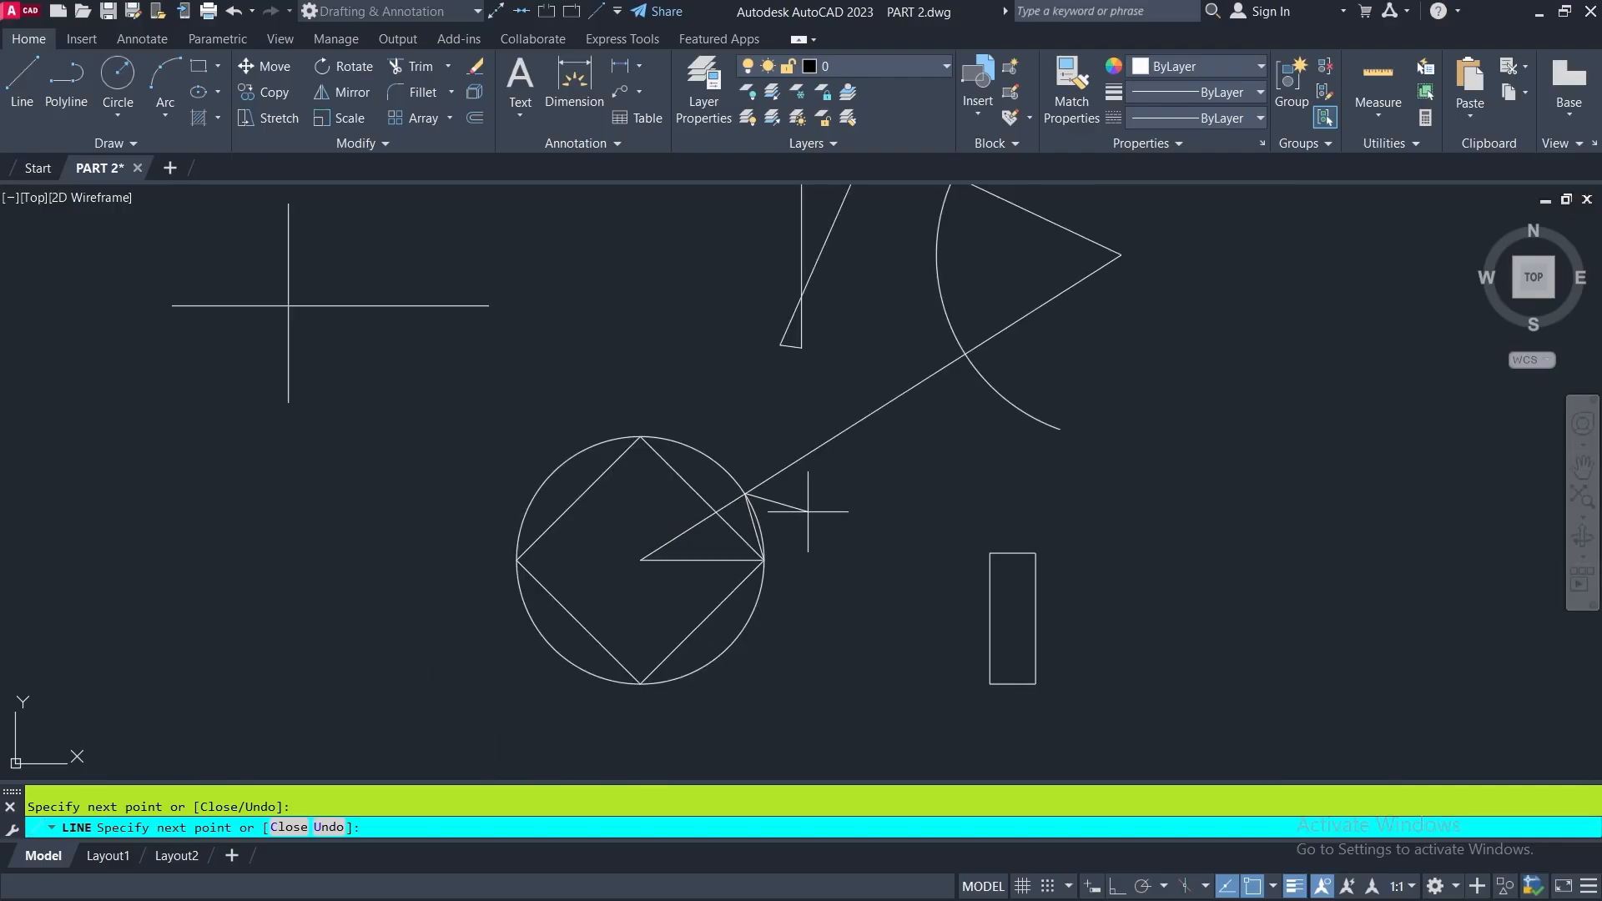
key(Escape)
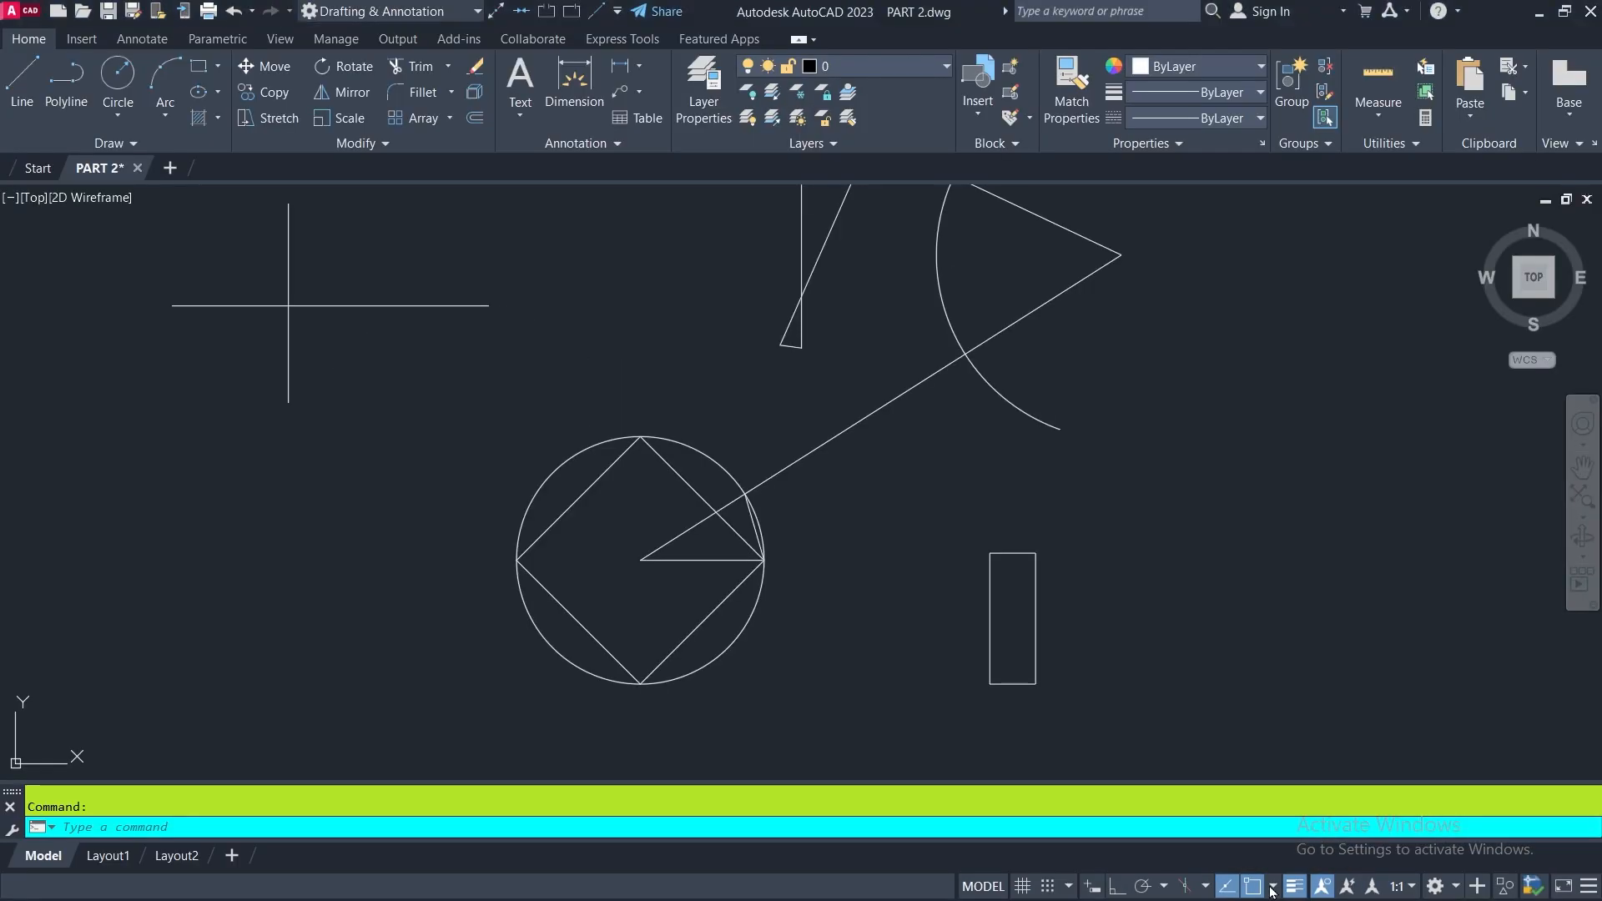
- Enable the Node, Geometric Center, Extension, Insertion, Tangent, Nearest, Apparent Intersection and Parallel object snaps
click(1273, 888)
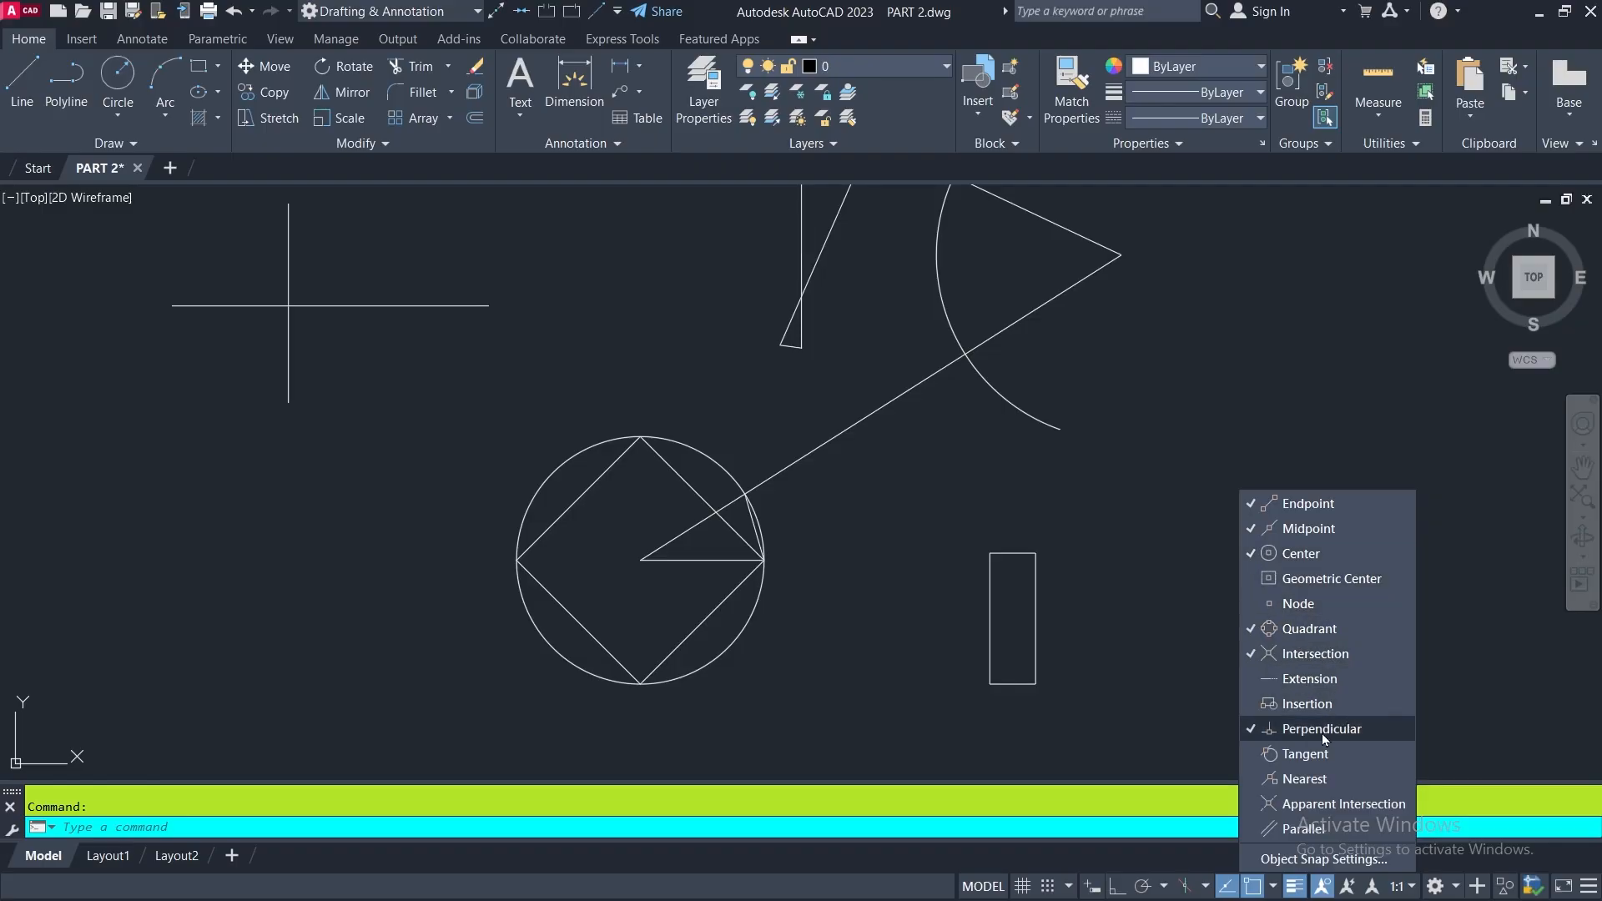
click(1296, 603)
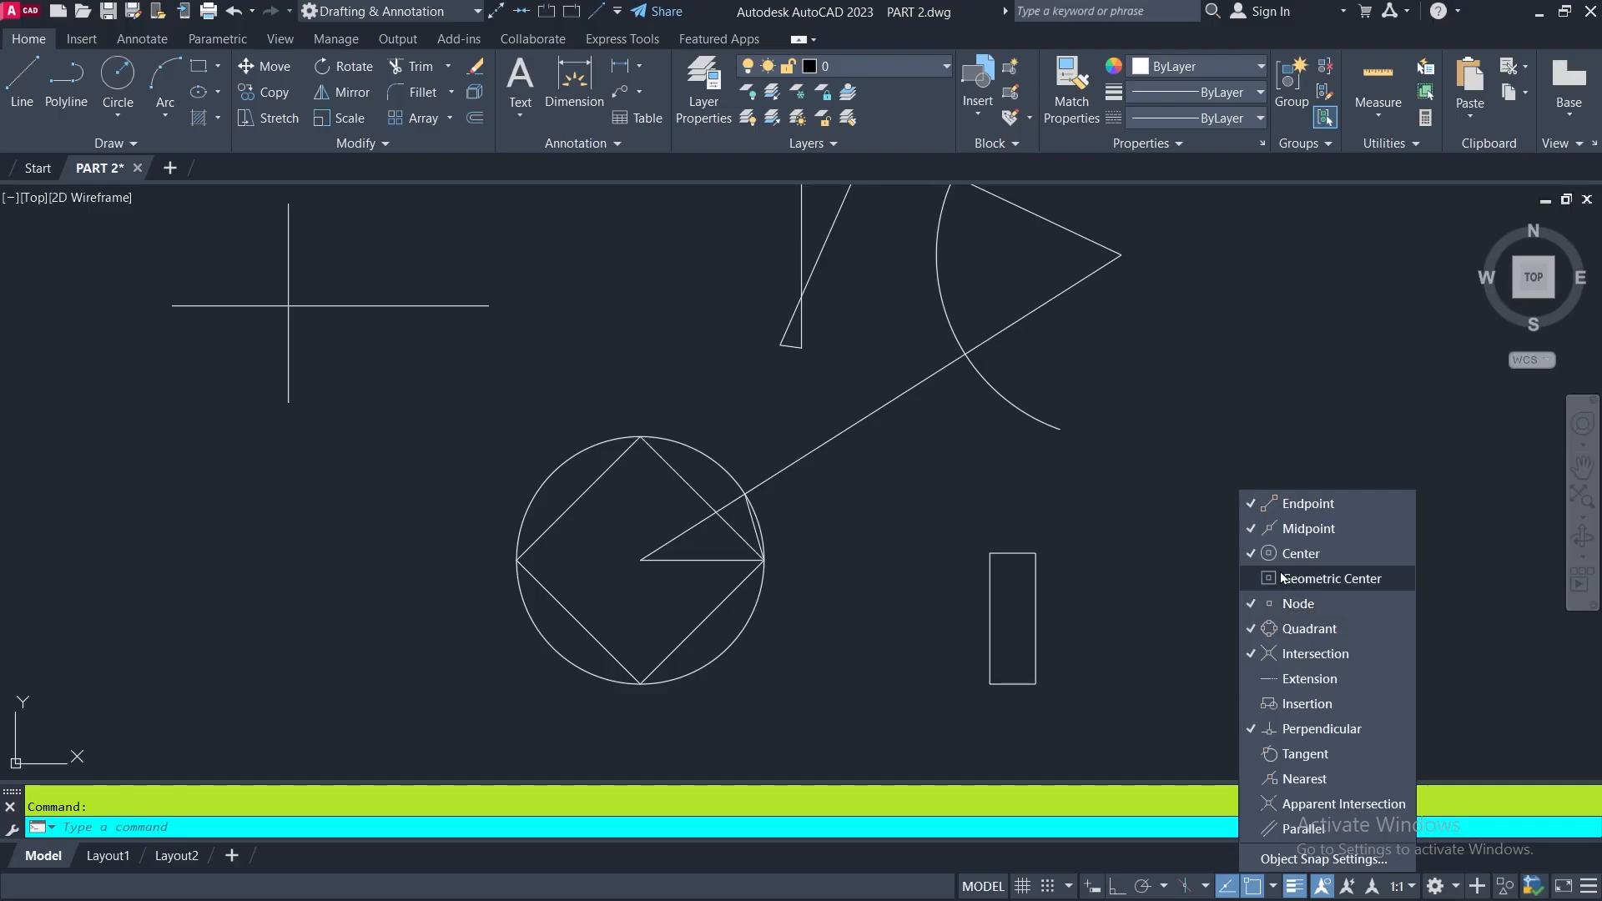
click(1282, 576)
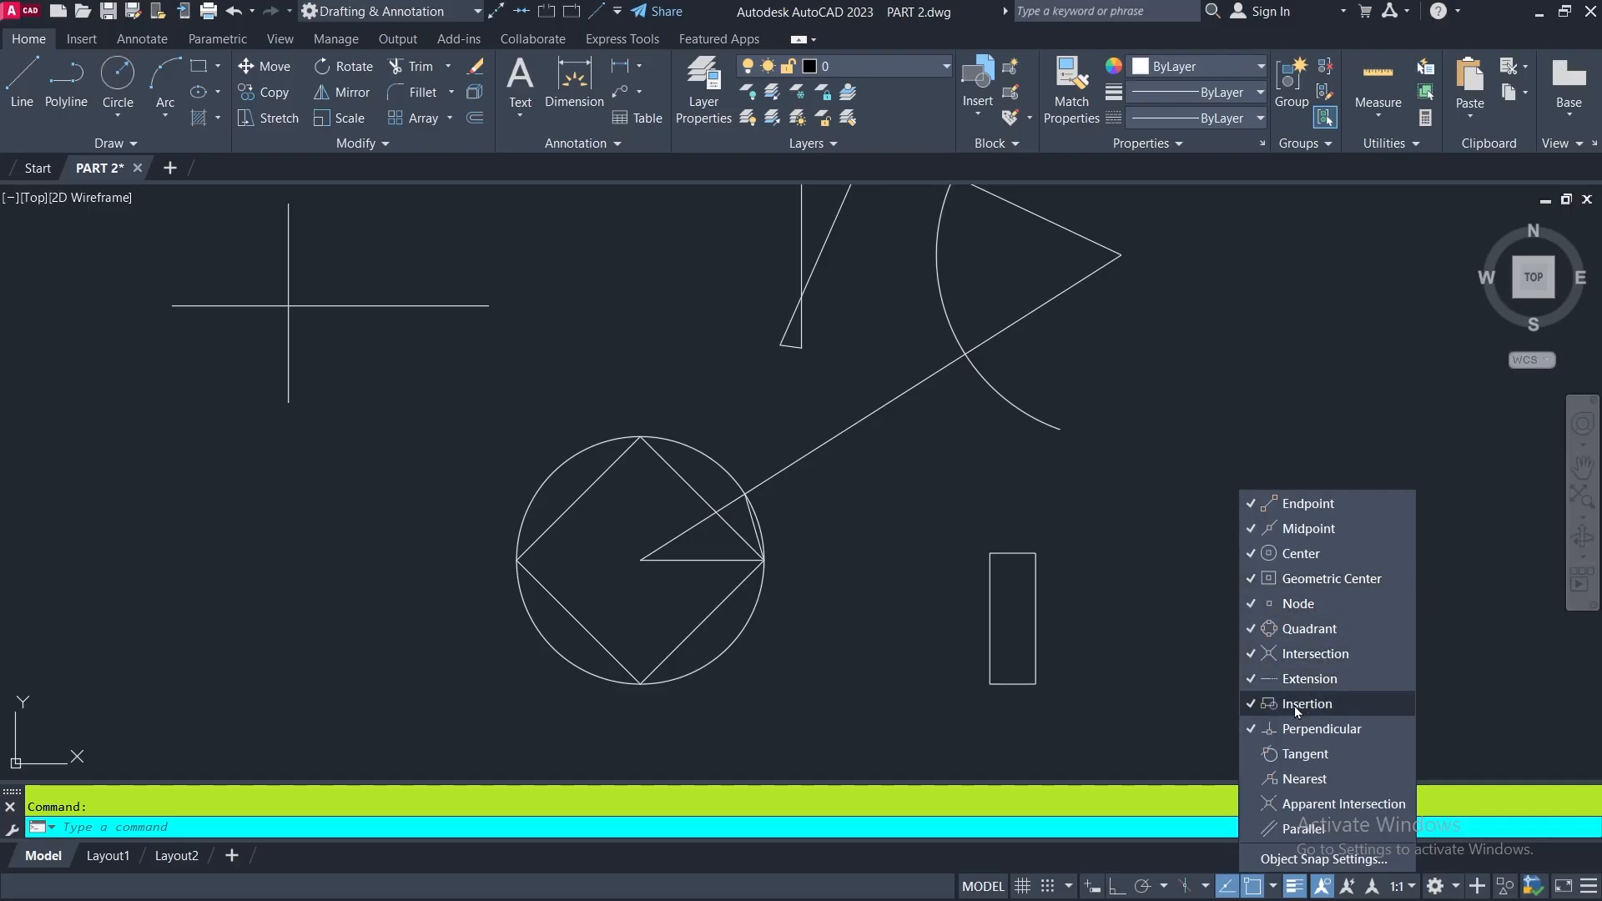
click(1335, 754)
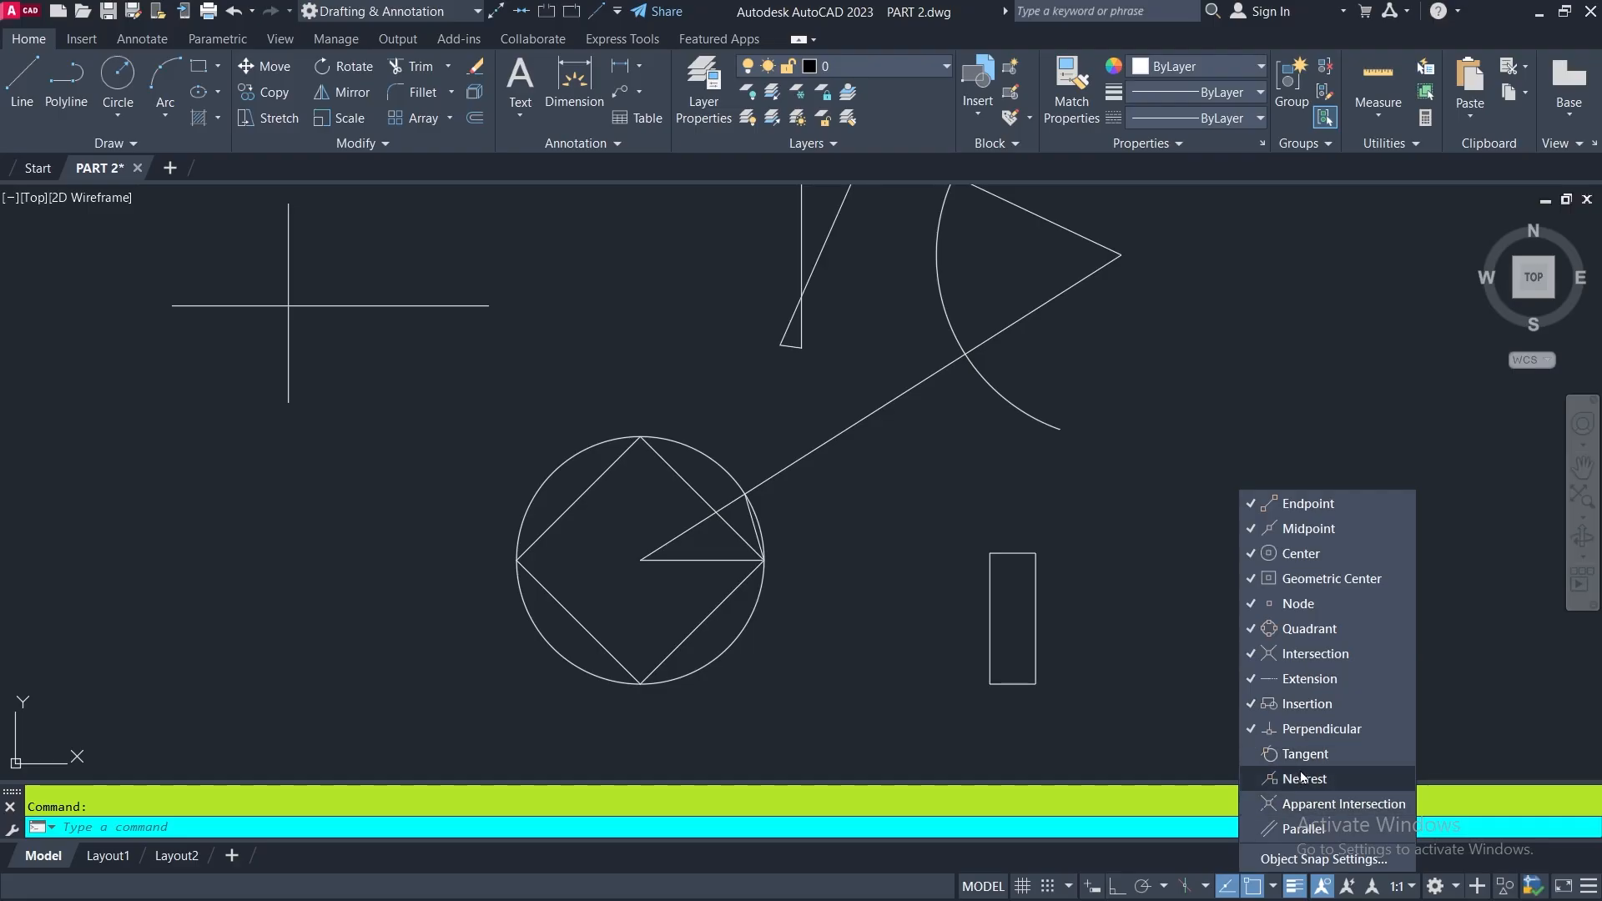
click(1341, 804)
- Start the Line command and turn off the Nearest object snap while it is running
click(21, 77)
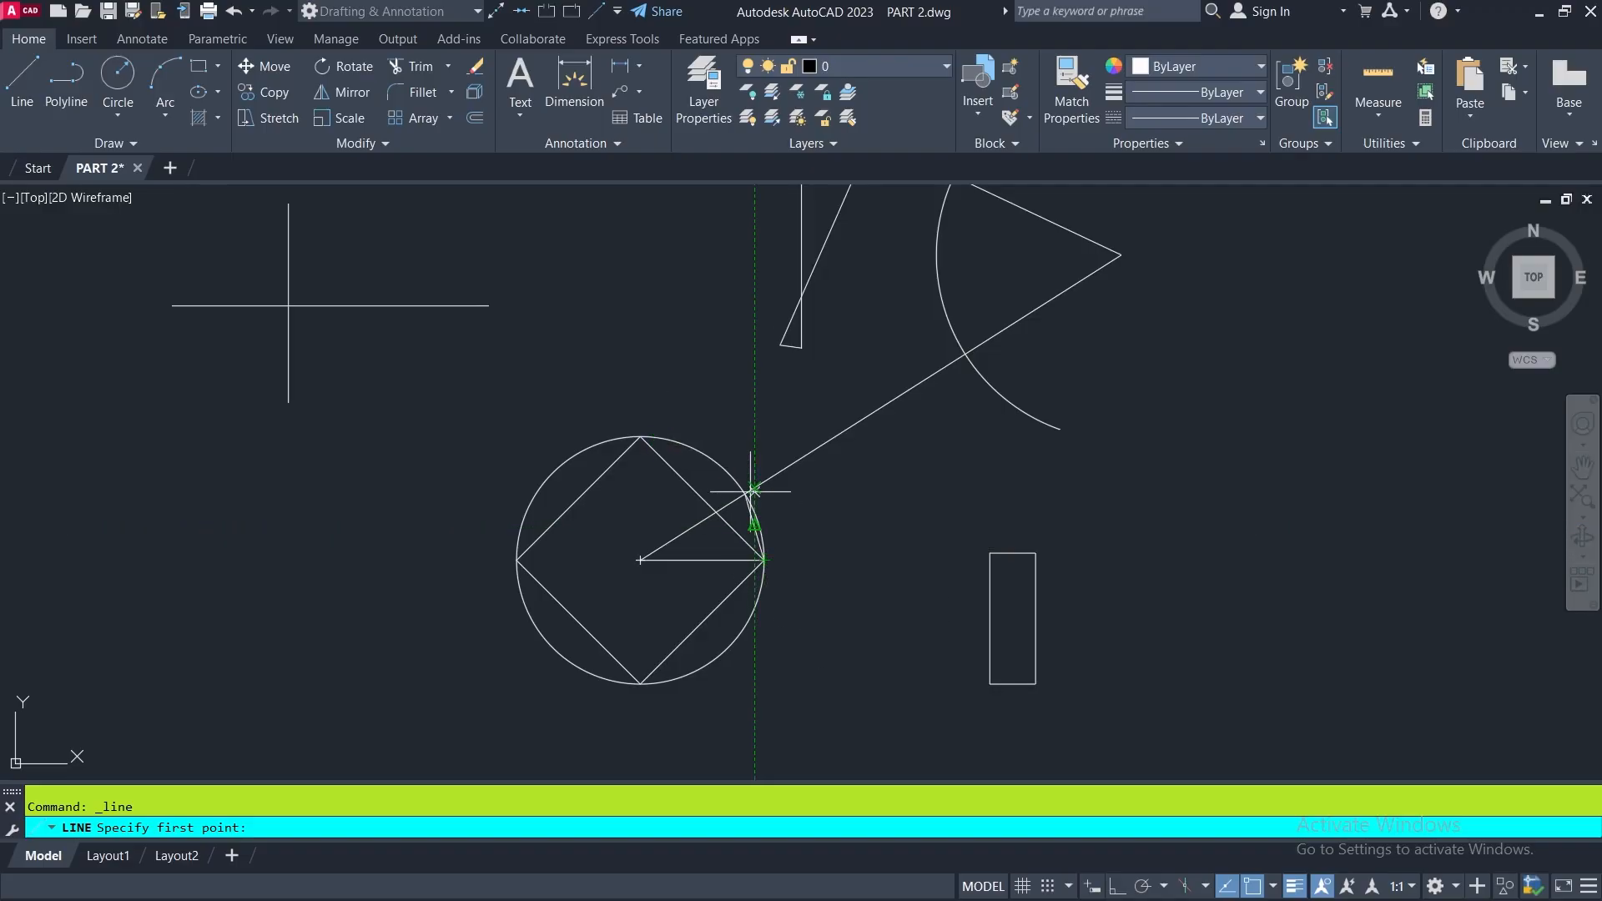
scroll(746, 493, up, 2)
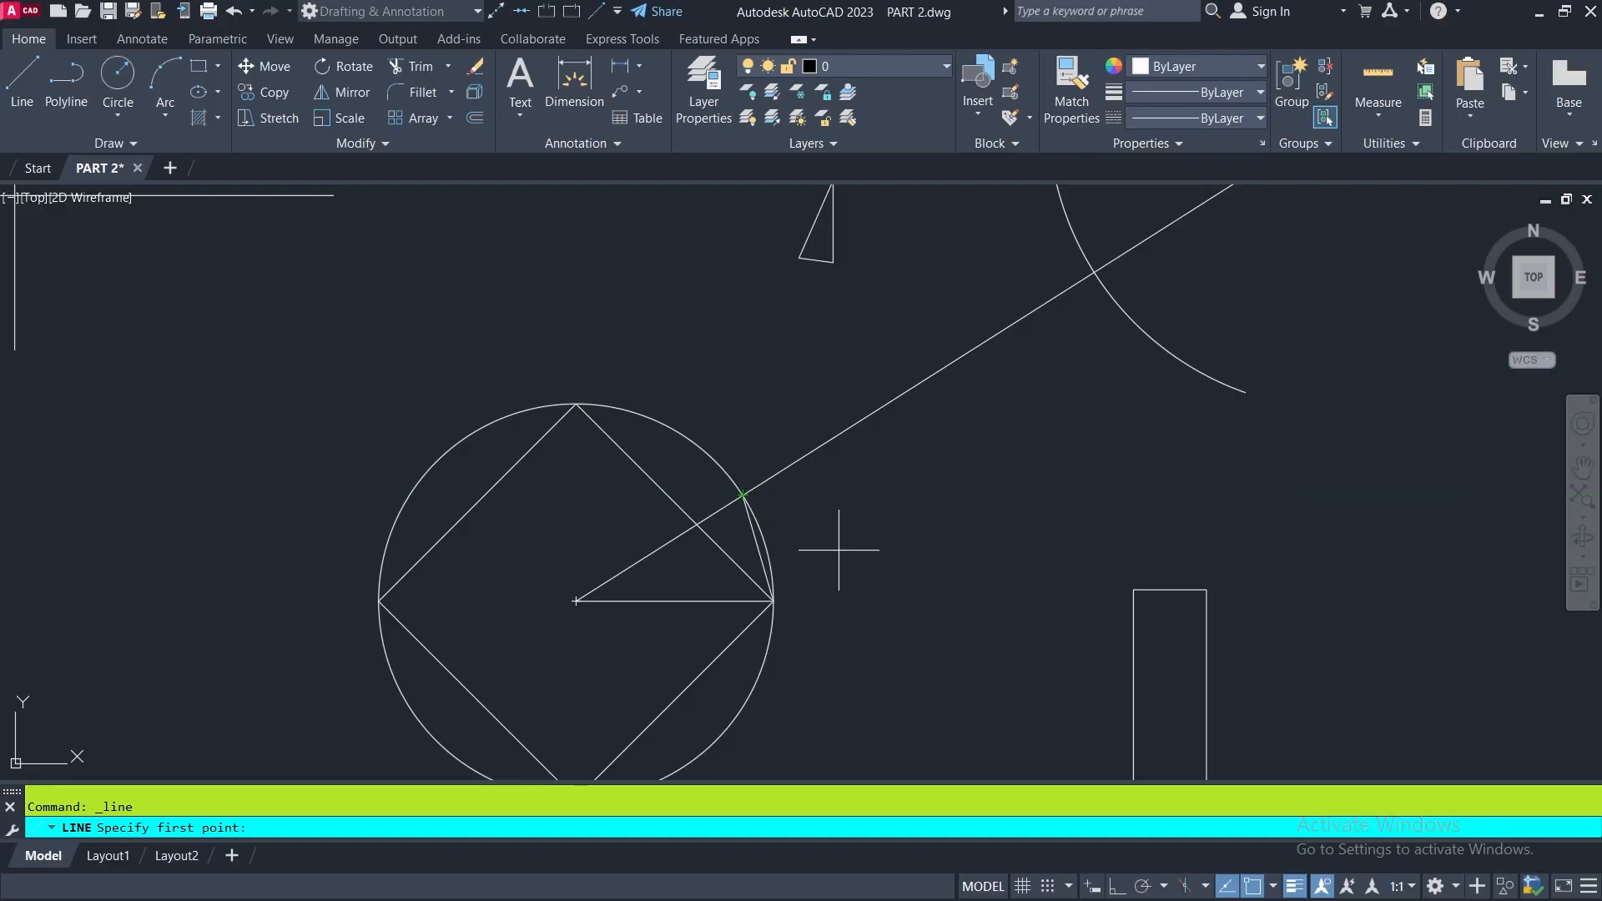
click(1274, 884)
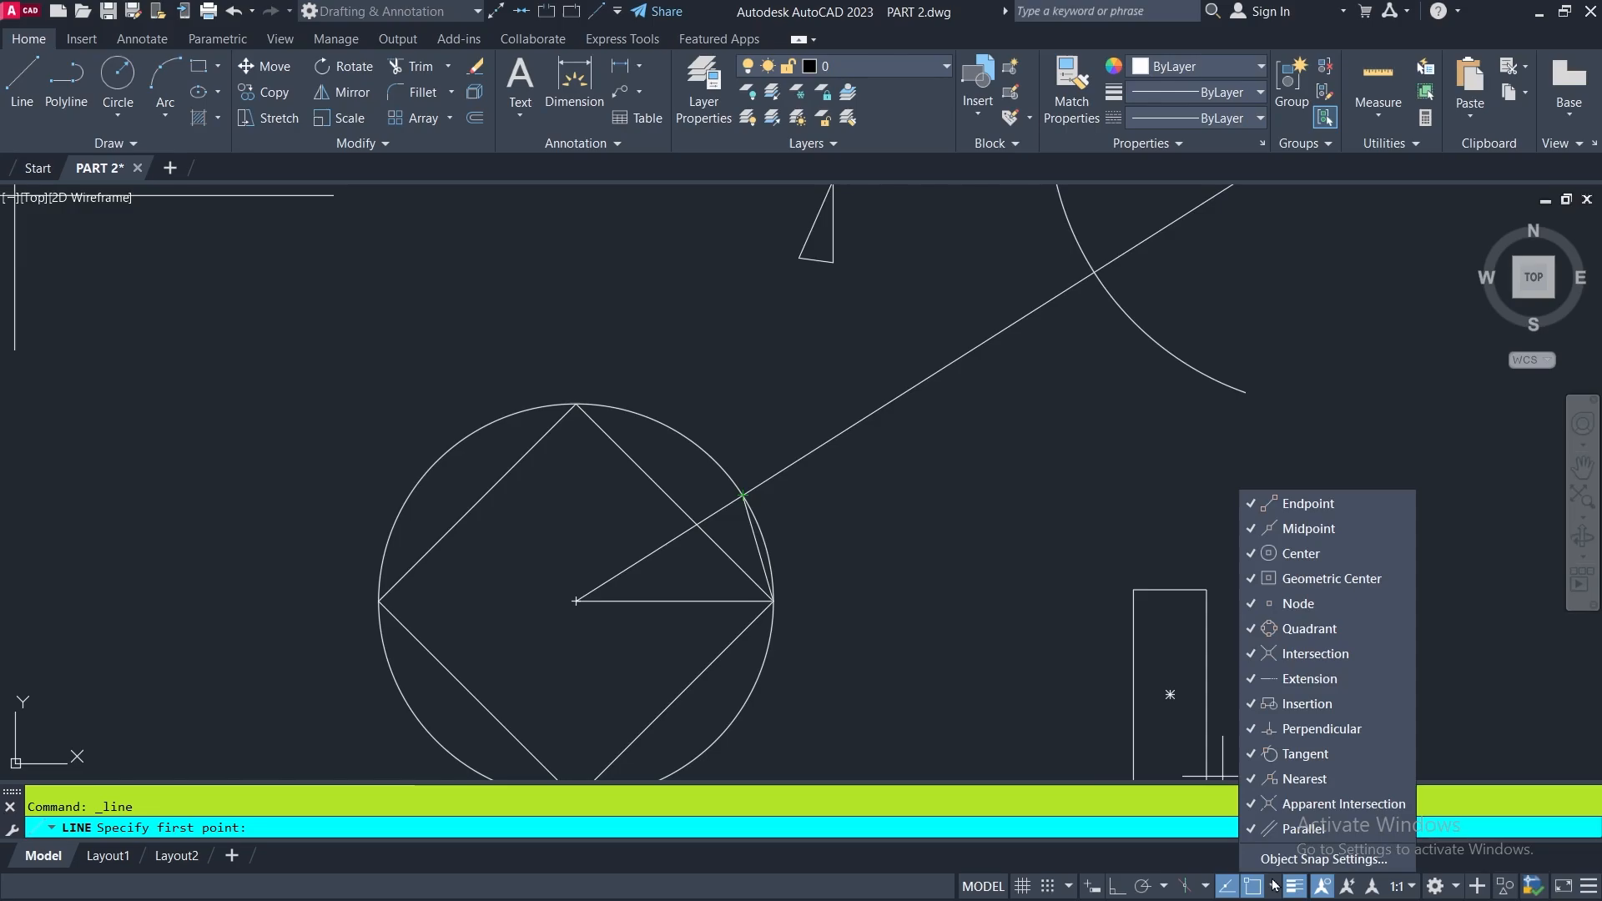
click(1306, 779)
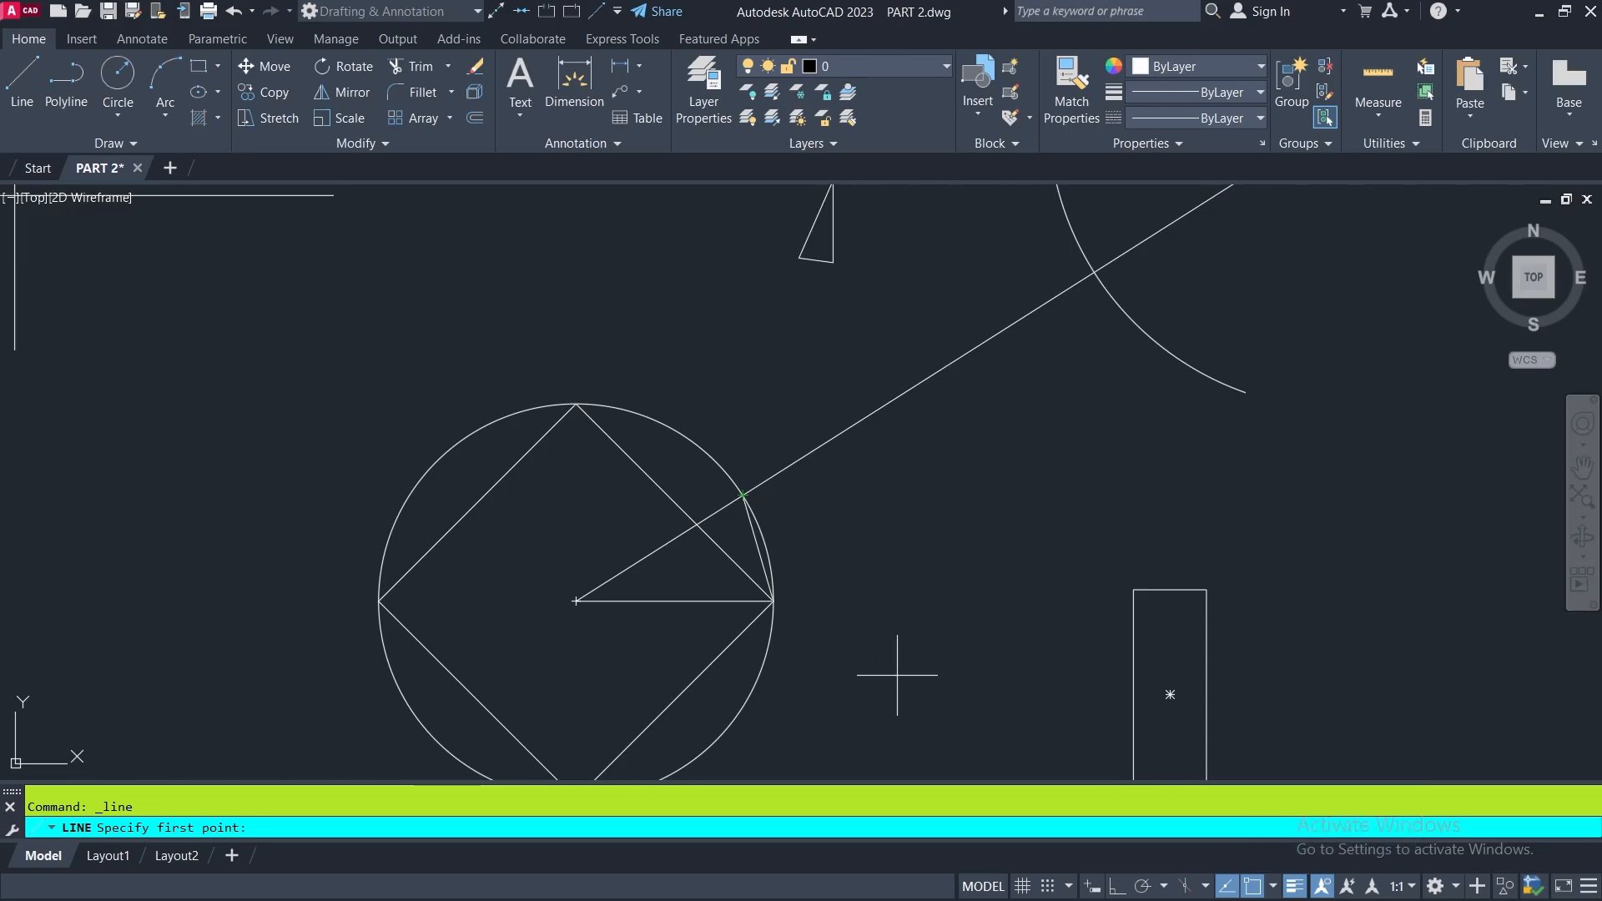
- Draw a line from the small rectangle's top-left corner to the tangent point on the circle's upper side, and end the command
scroll(628, 403, up, 4)
scroll(743, 424, down, 4)
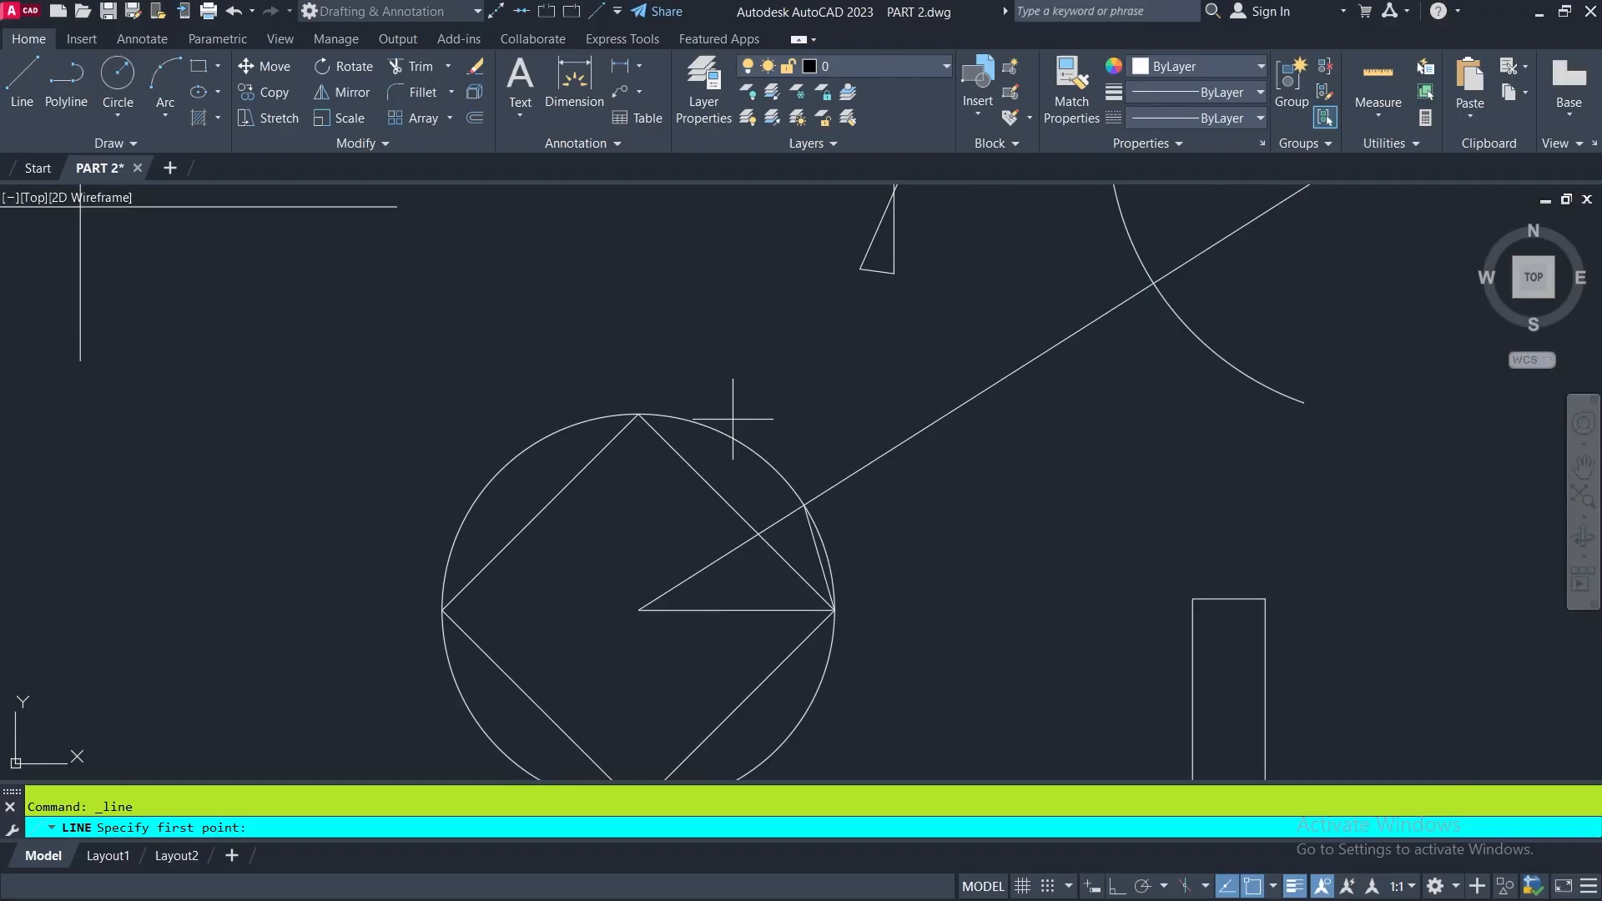
mouse_move(935, 562)
middle_down()
mouse_move(956, 571)
mouse_move(808, 477)
middle_up()
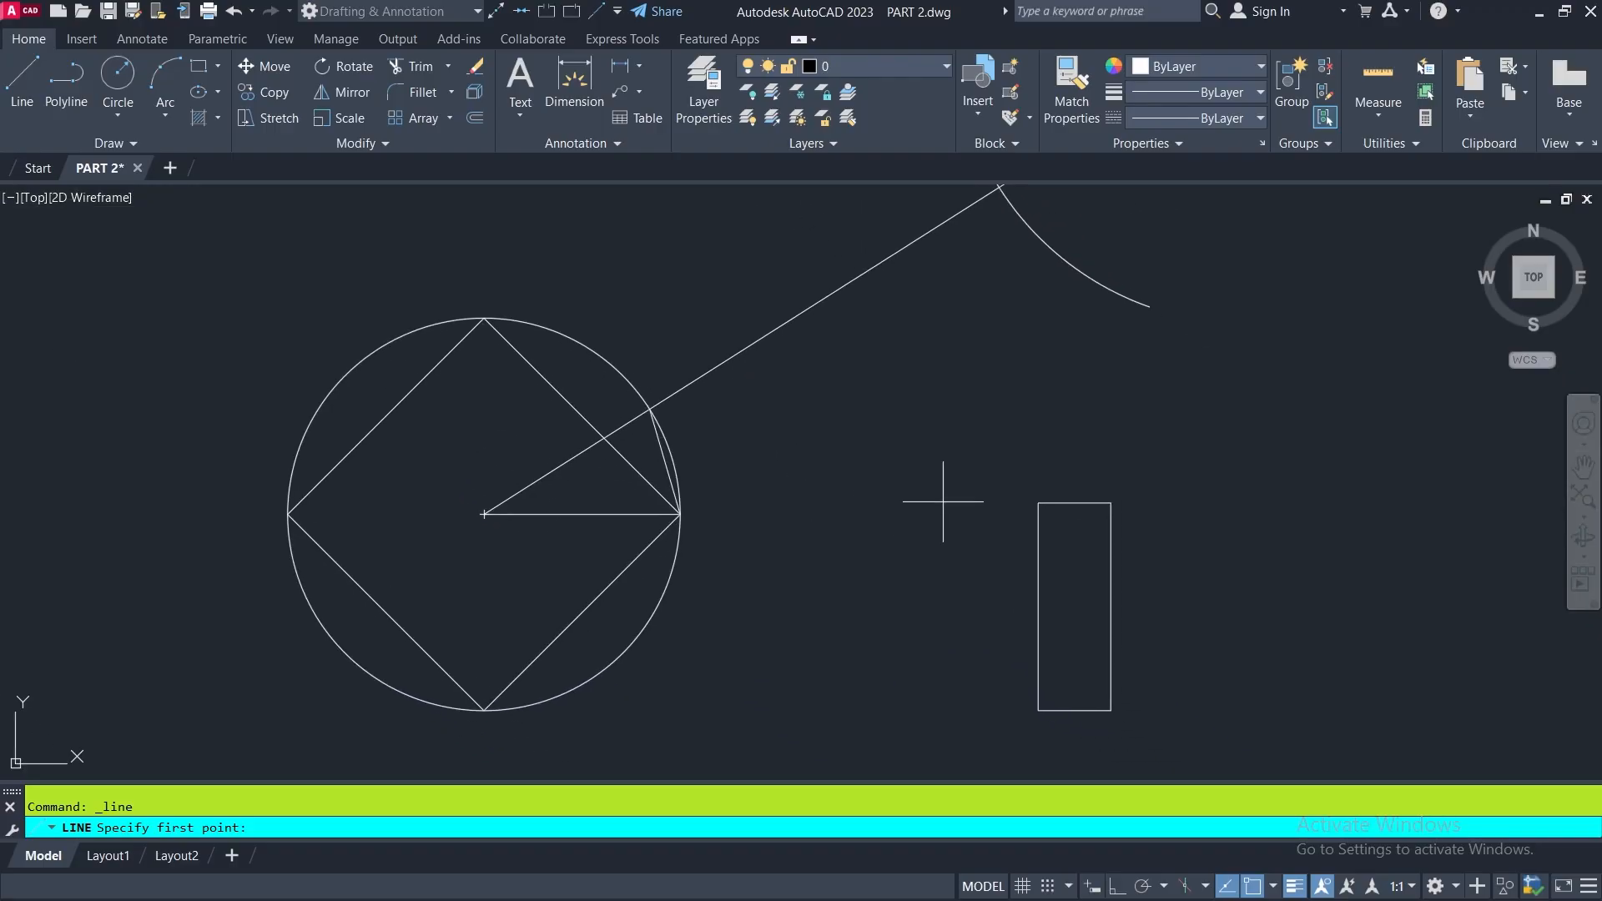
click(1038, 502)
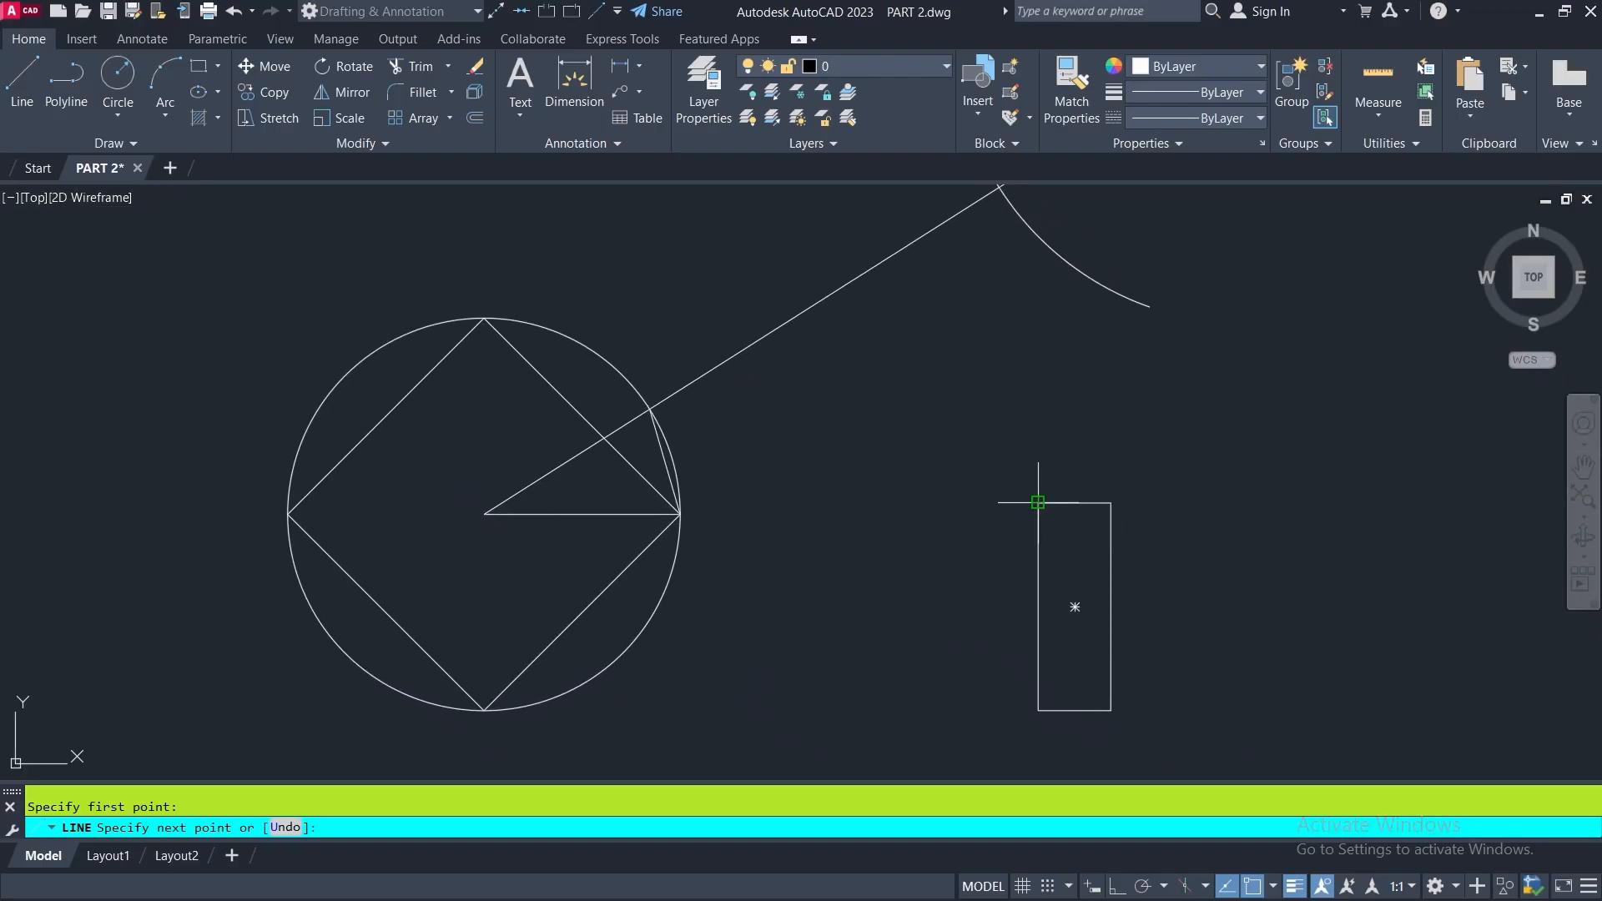
click(564, 326)
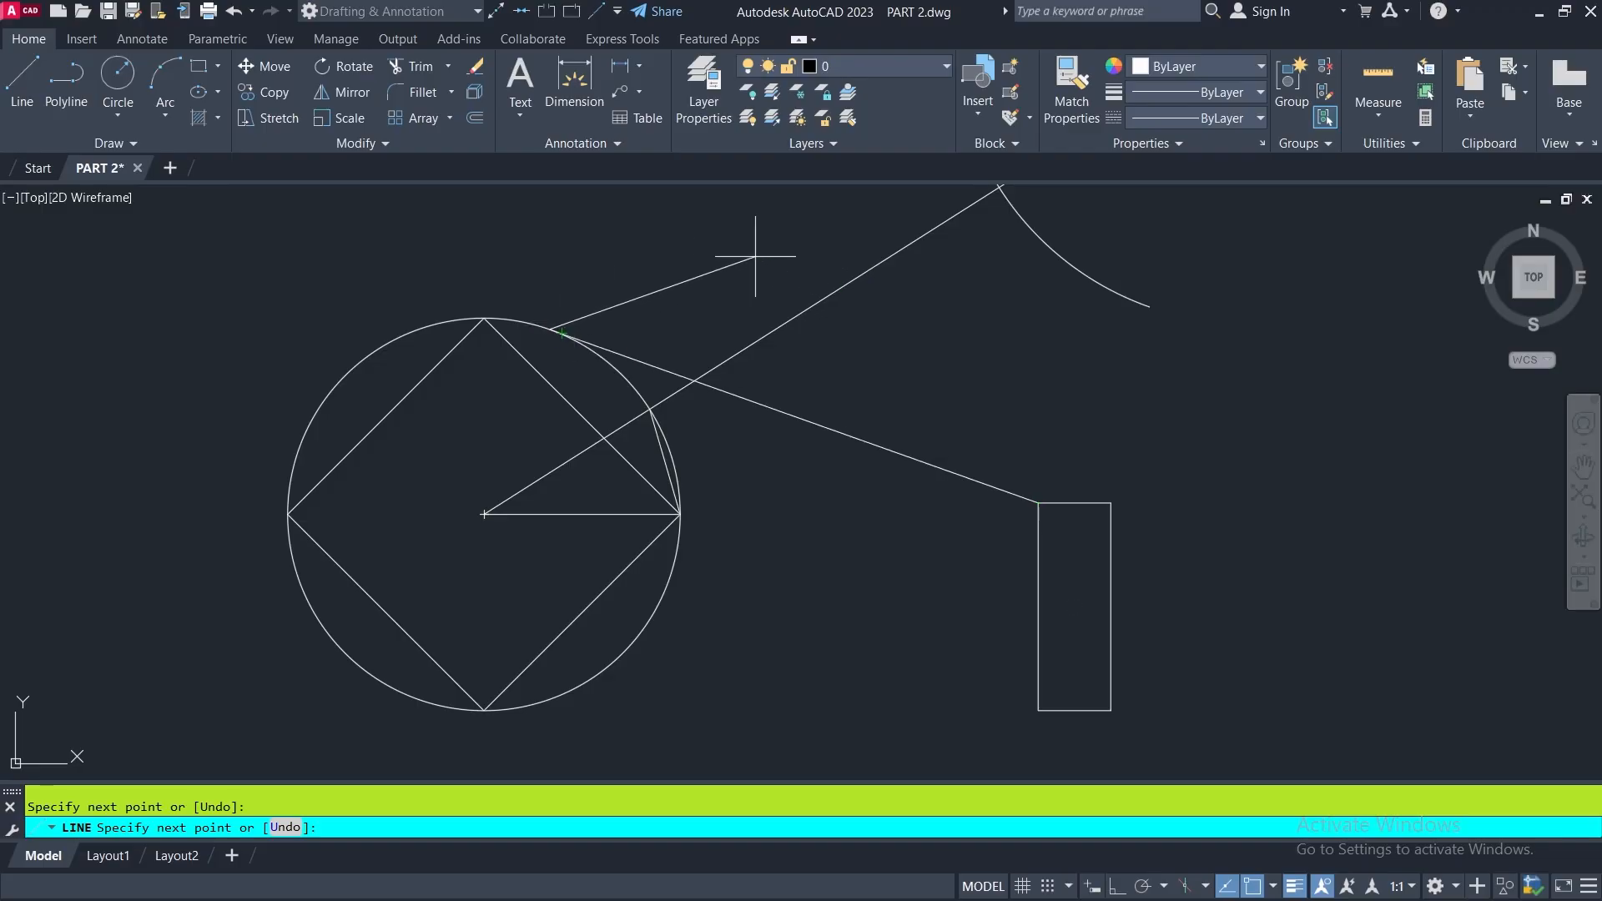
scroll(660, 394, down, 2)
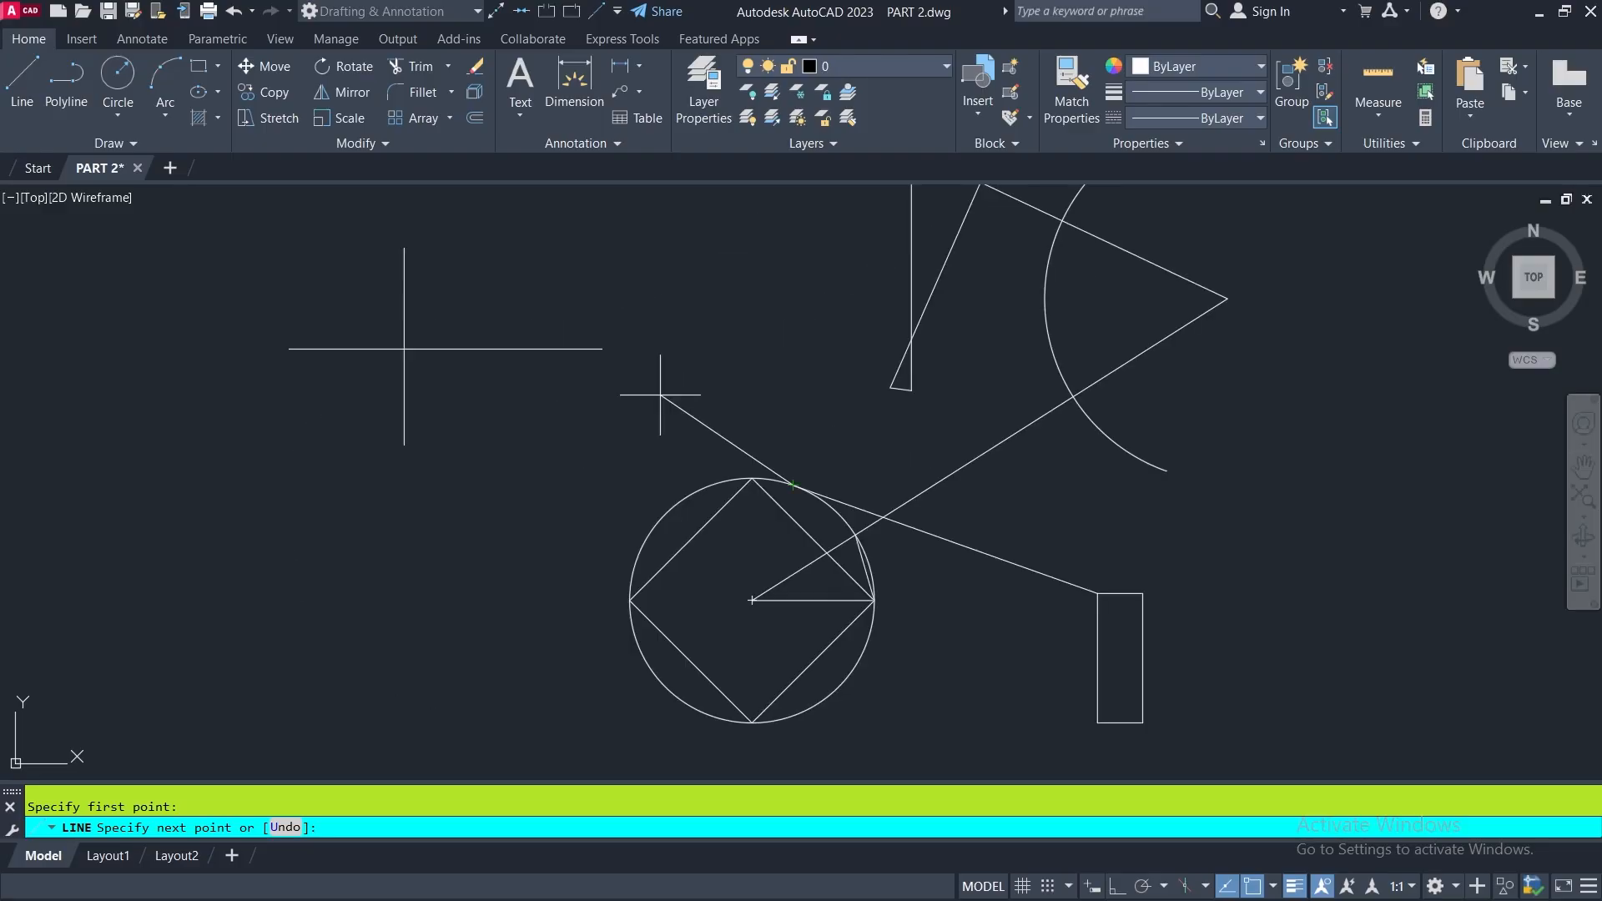
key(Return)
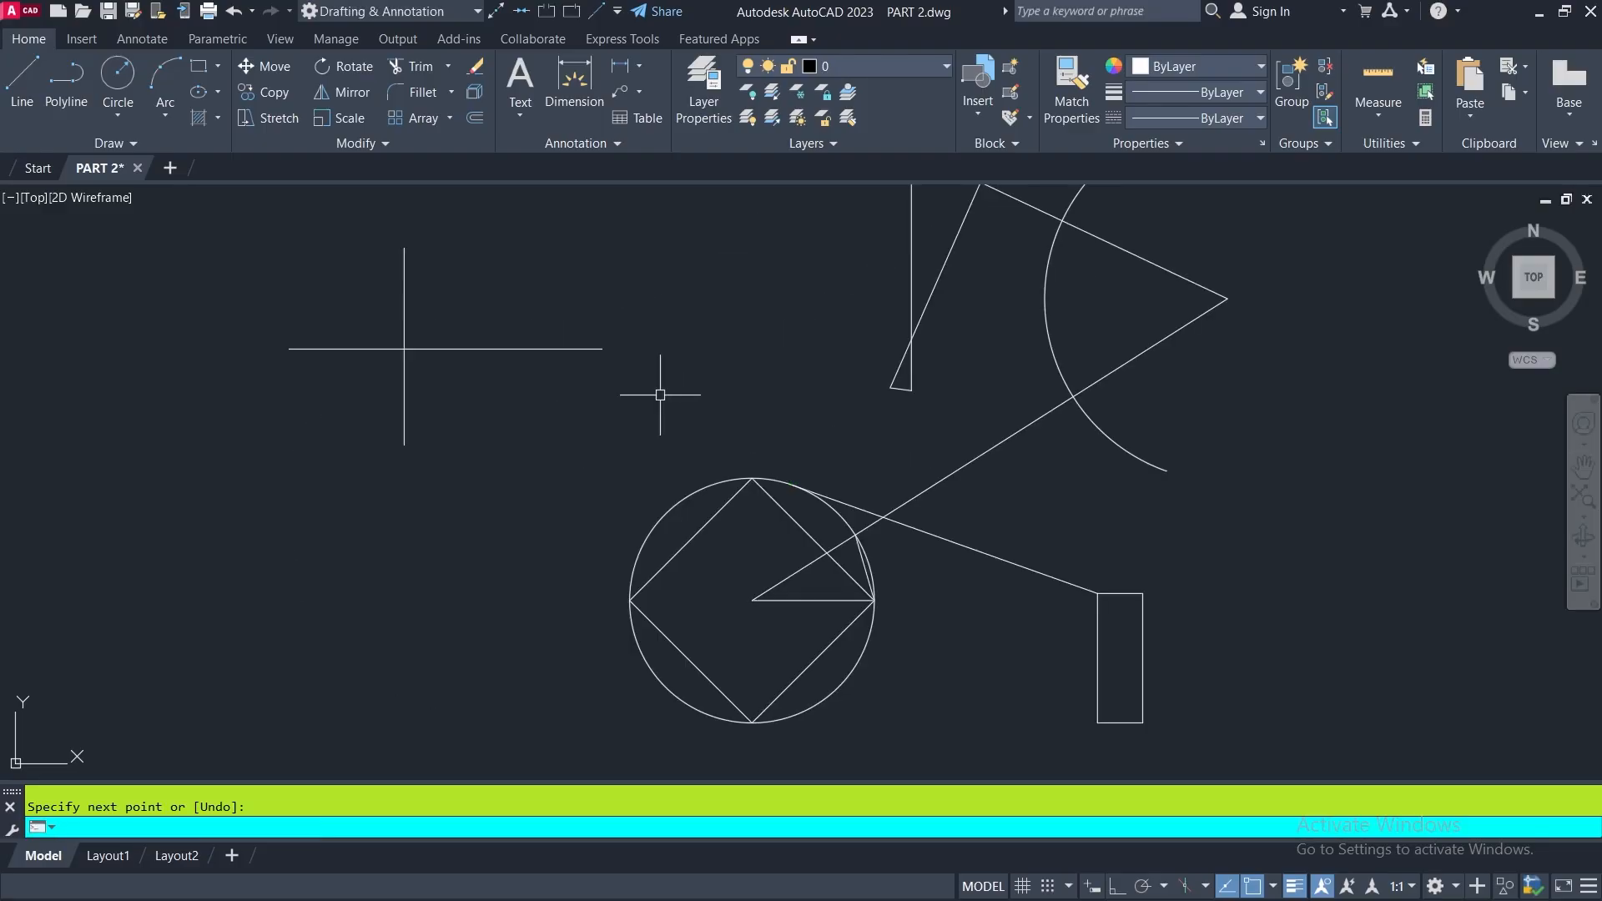
- Go to FIGURE 2 beside the large drawing frame and examine its lengths and angles
scroll(660, 395, down, 6)
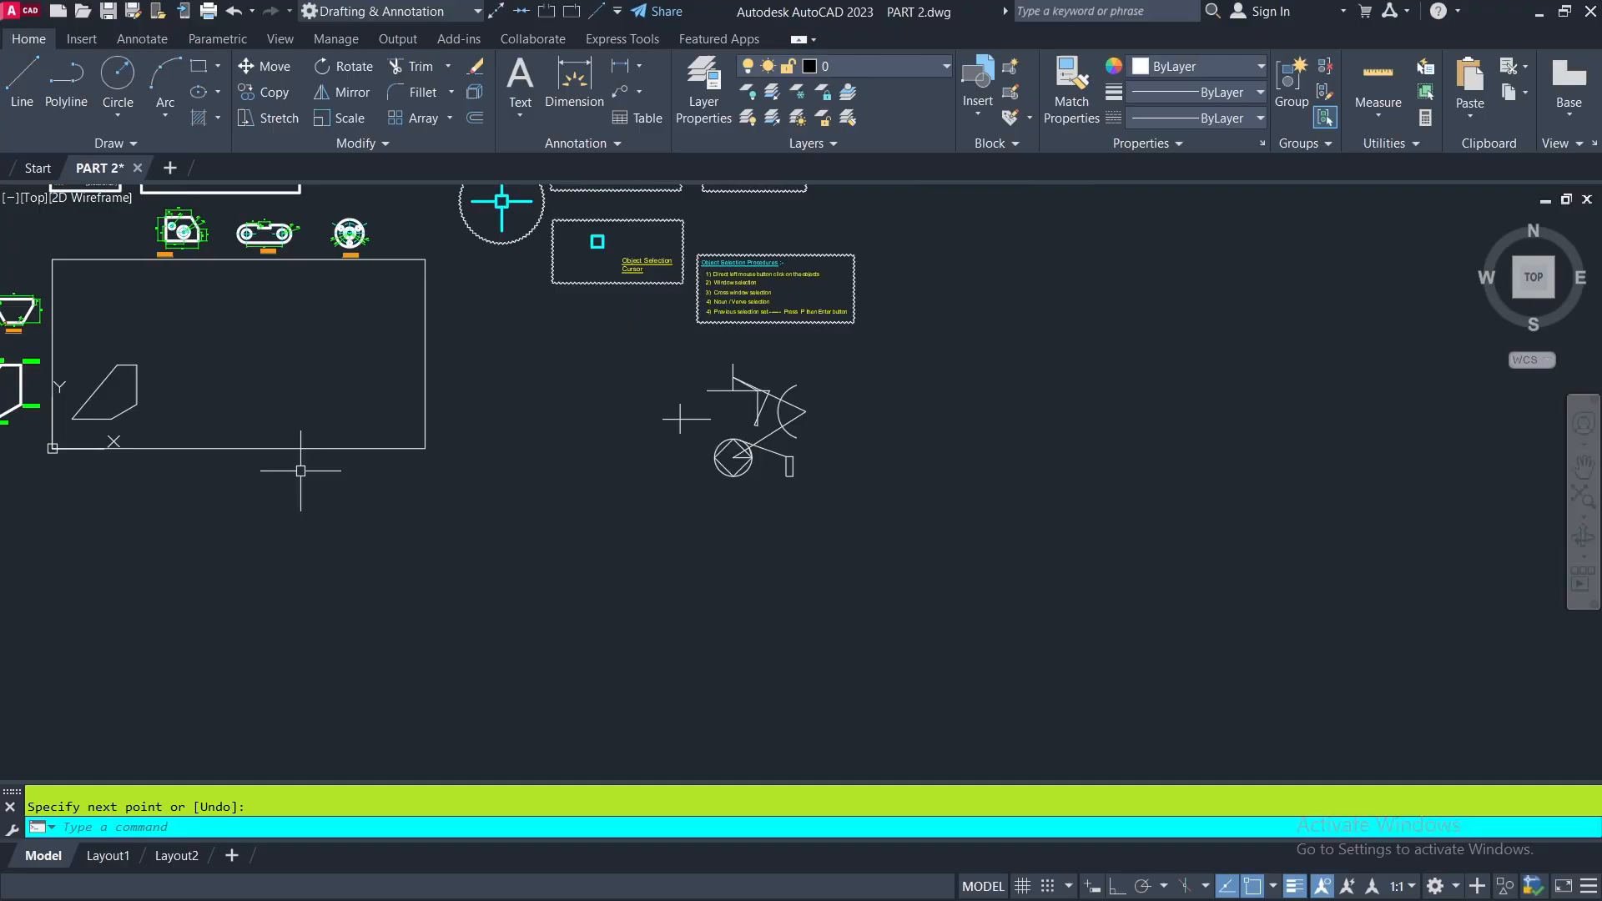
middle_drag(305, 465, 787, 568)
scroll(618, 410, up, 2)
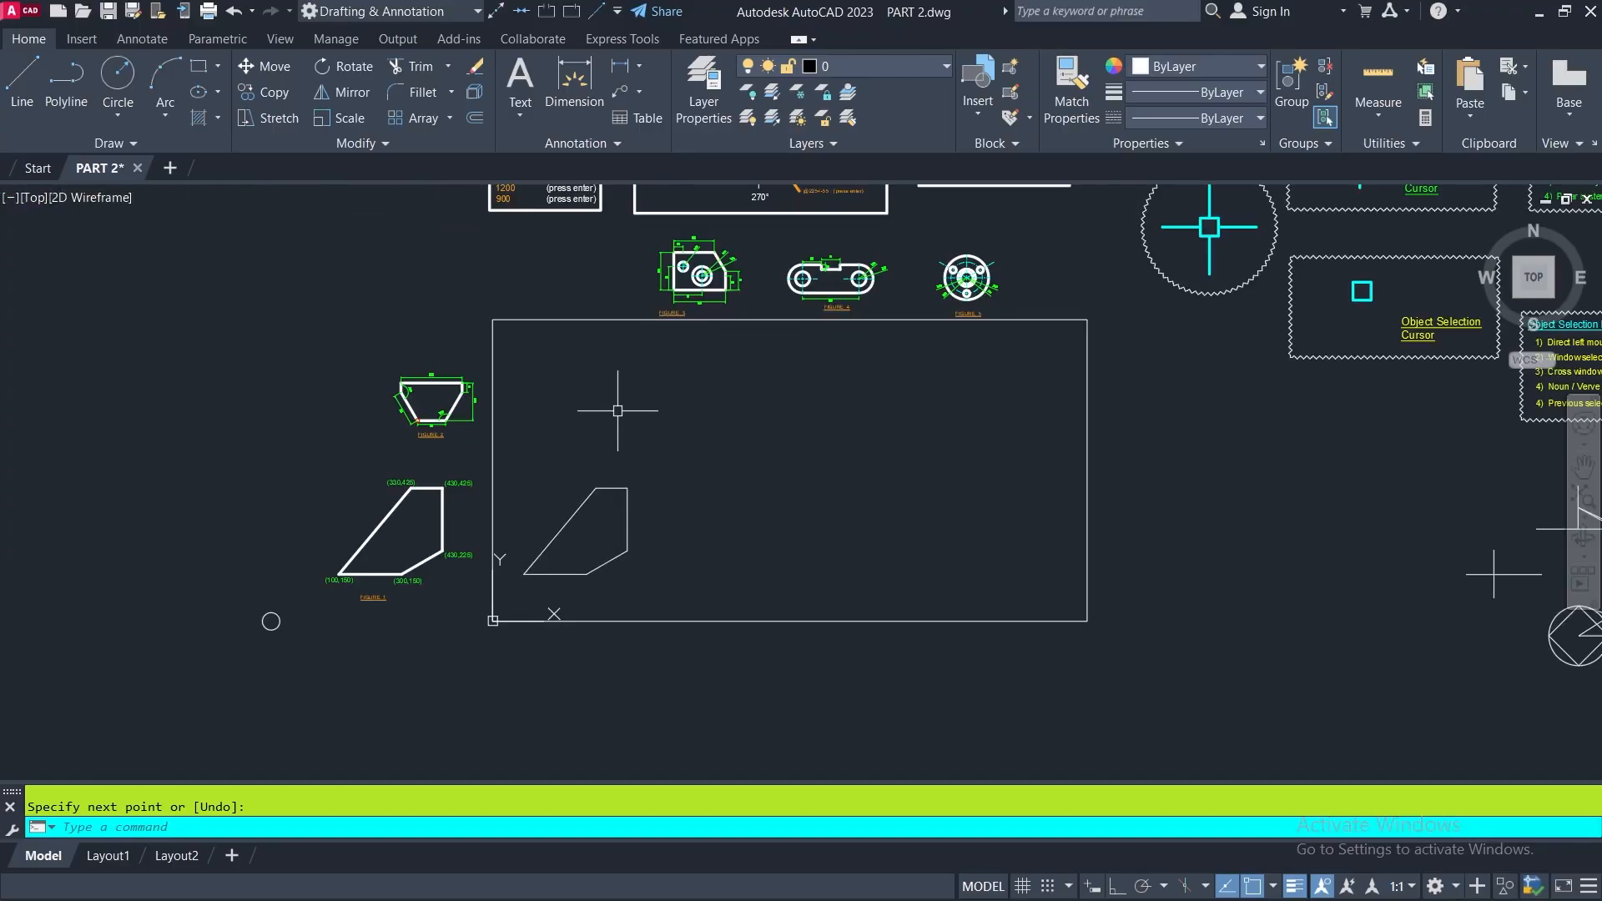
middle_drag(617, 411, 478, 496)
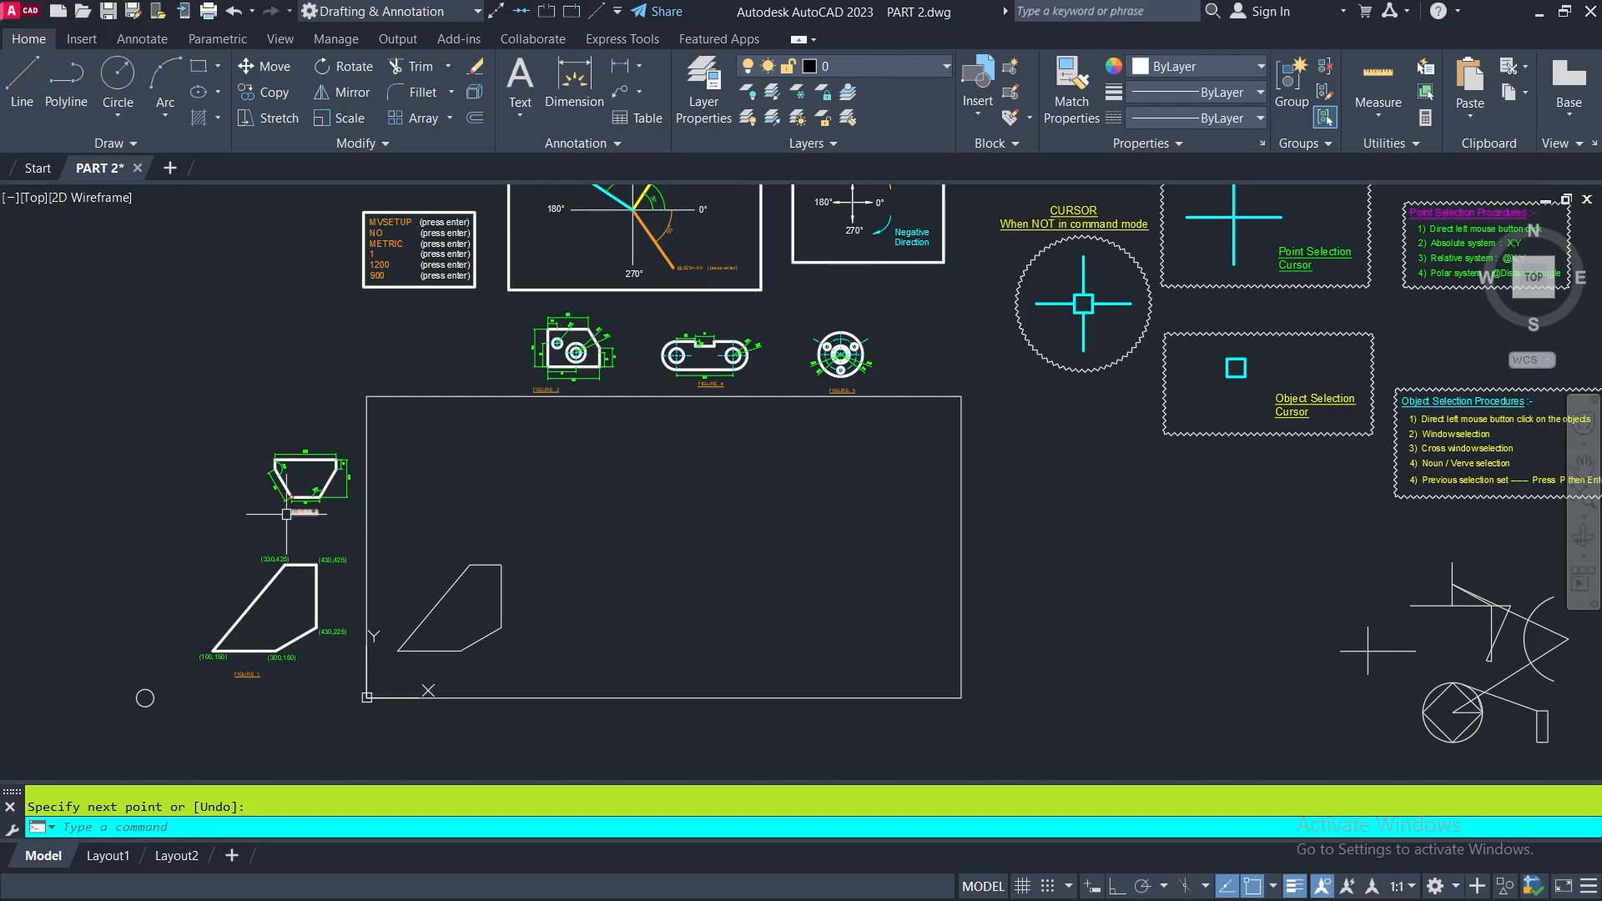
scroll(230, 489, up, 2)
scroll(294, 419, up, 2)
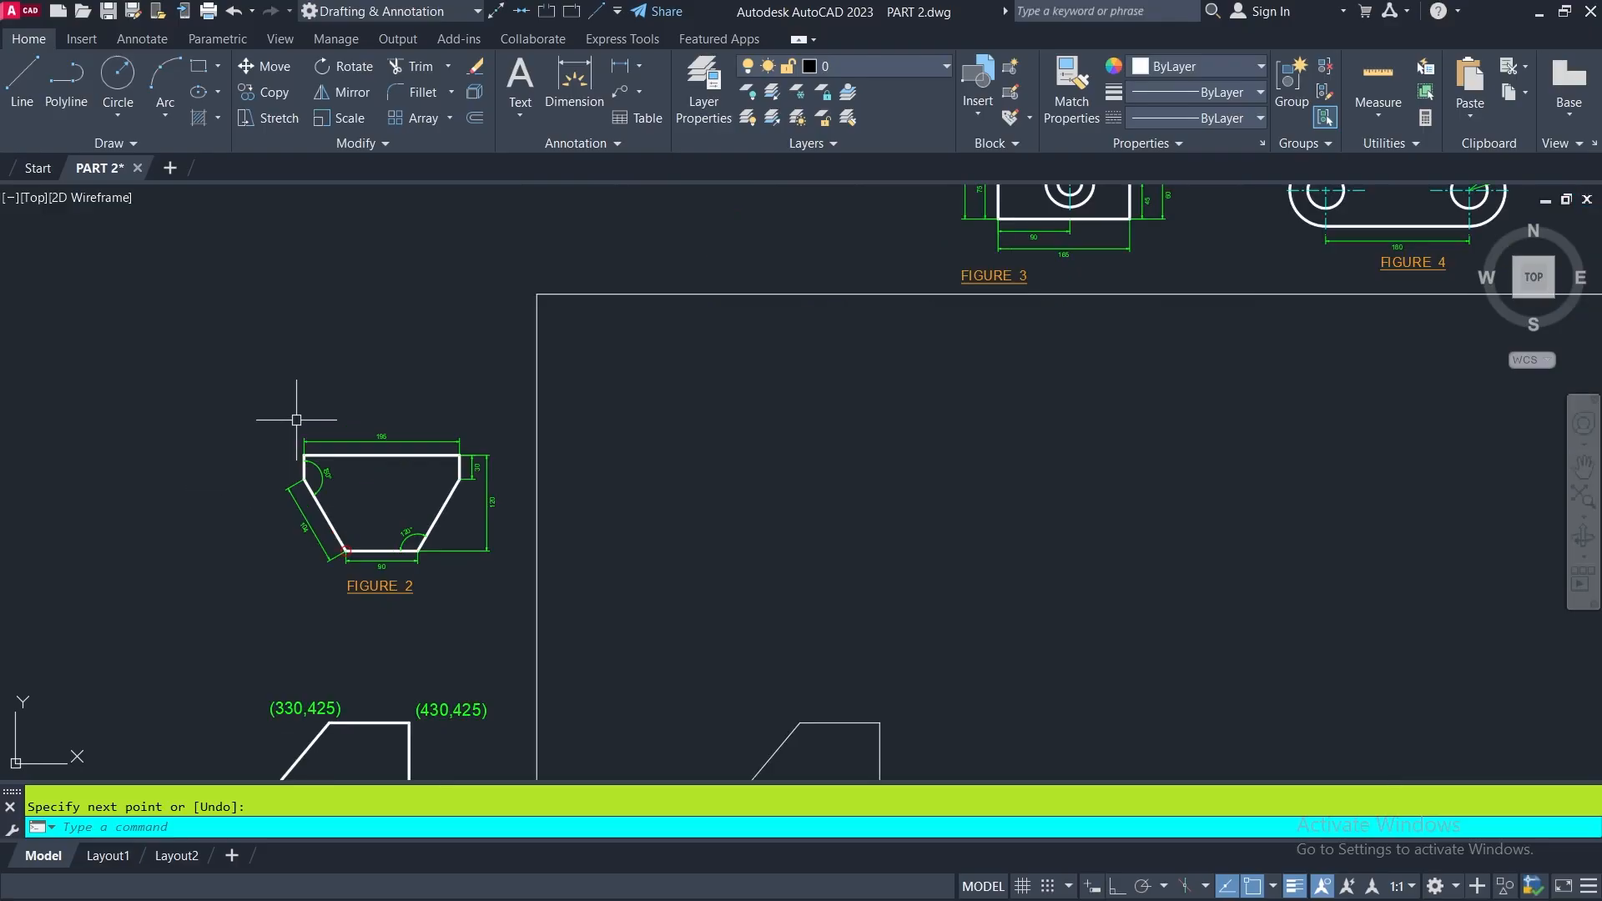
scroll(378, 505, up, 2)
scroll(375, 514, up, 2)
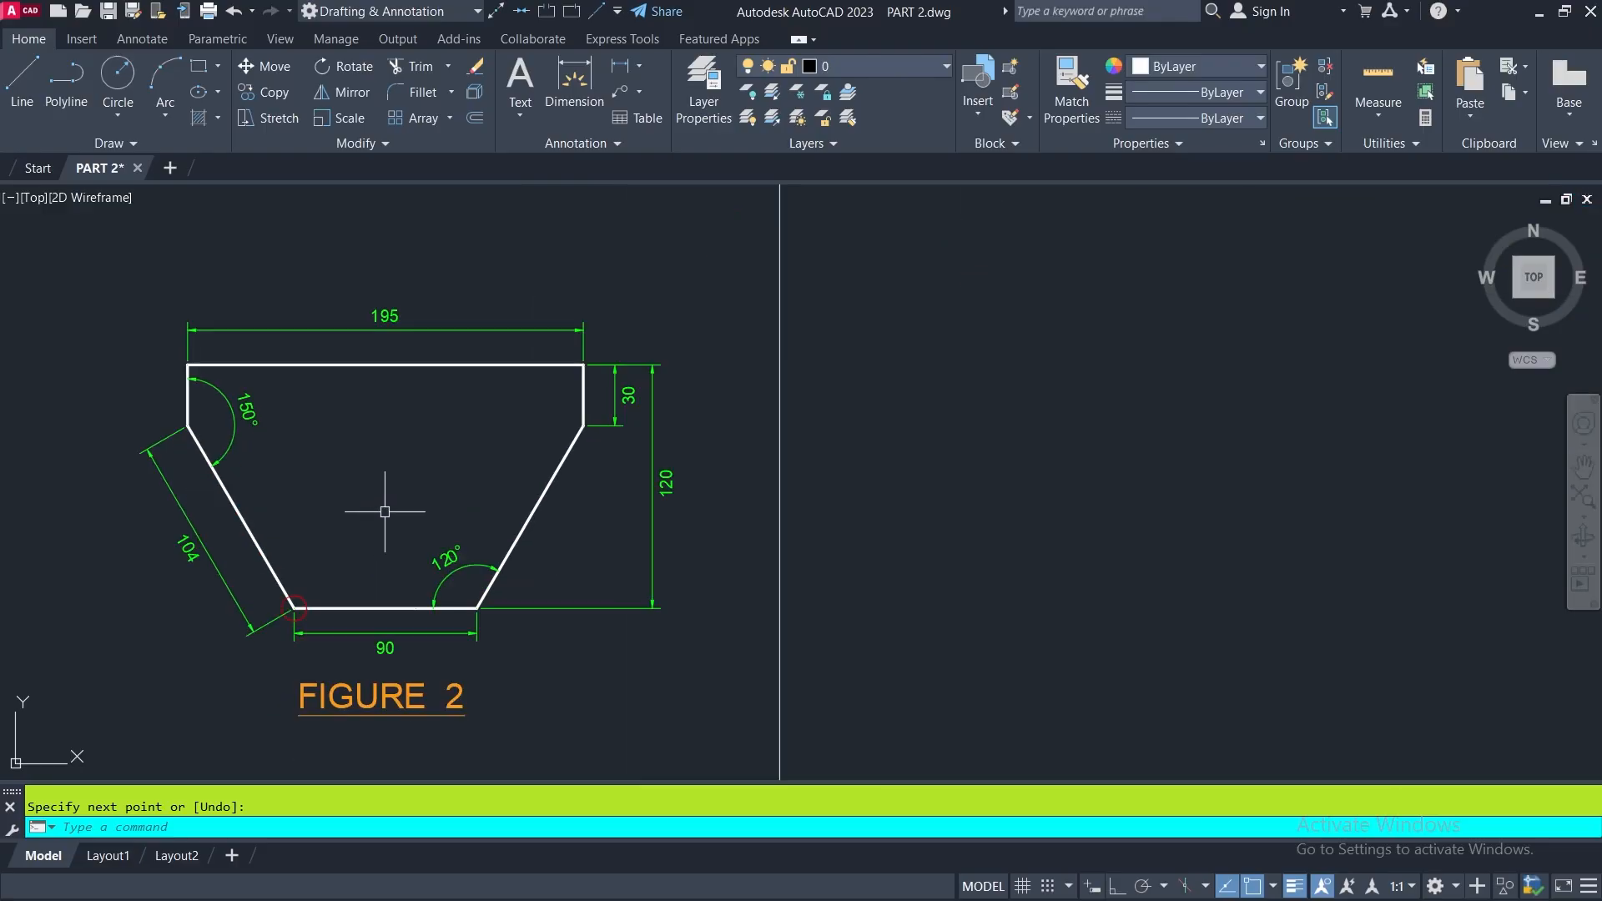
middle_drag(387, 512, 441, 519)
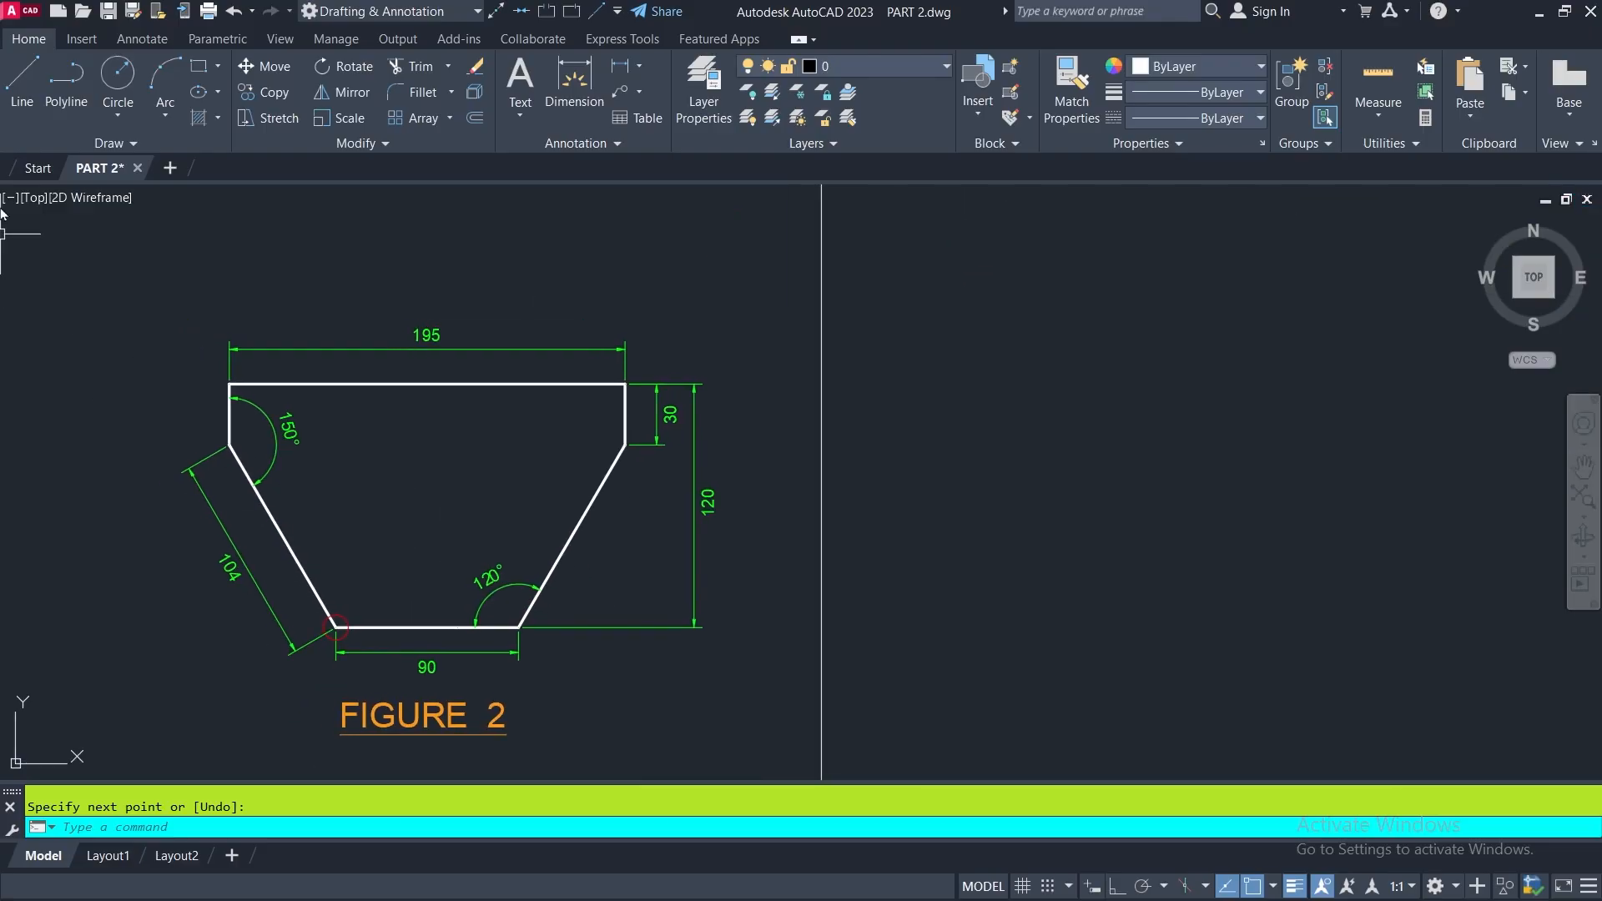
- Start a line inside the frame beside FIGURE 2 with Ortho on and object snap tracking off, drawing 90 units horizontally to the right
click(17, 80)
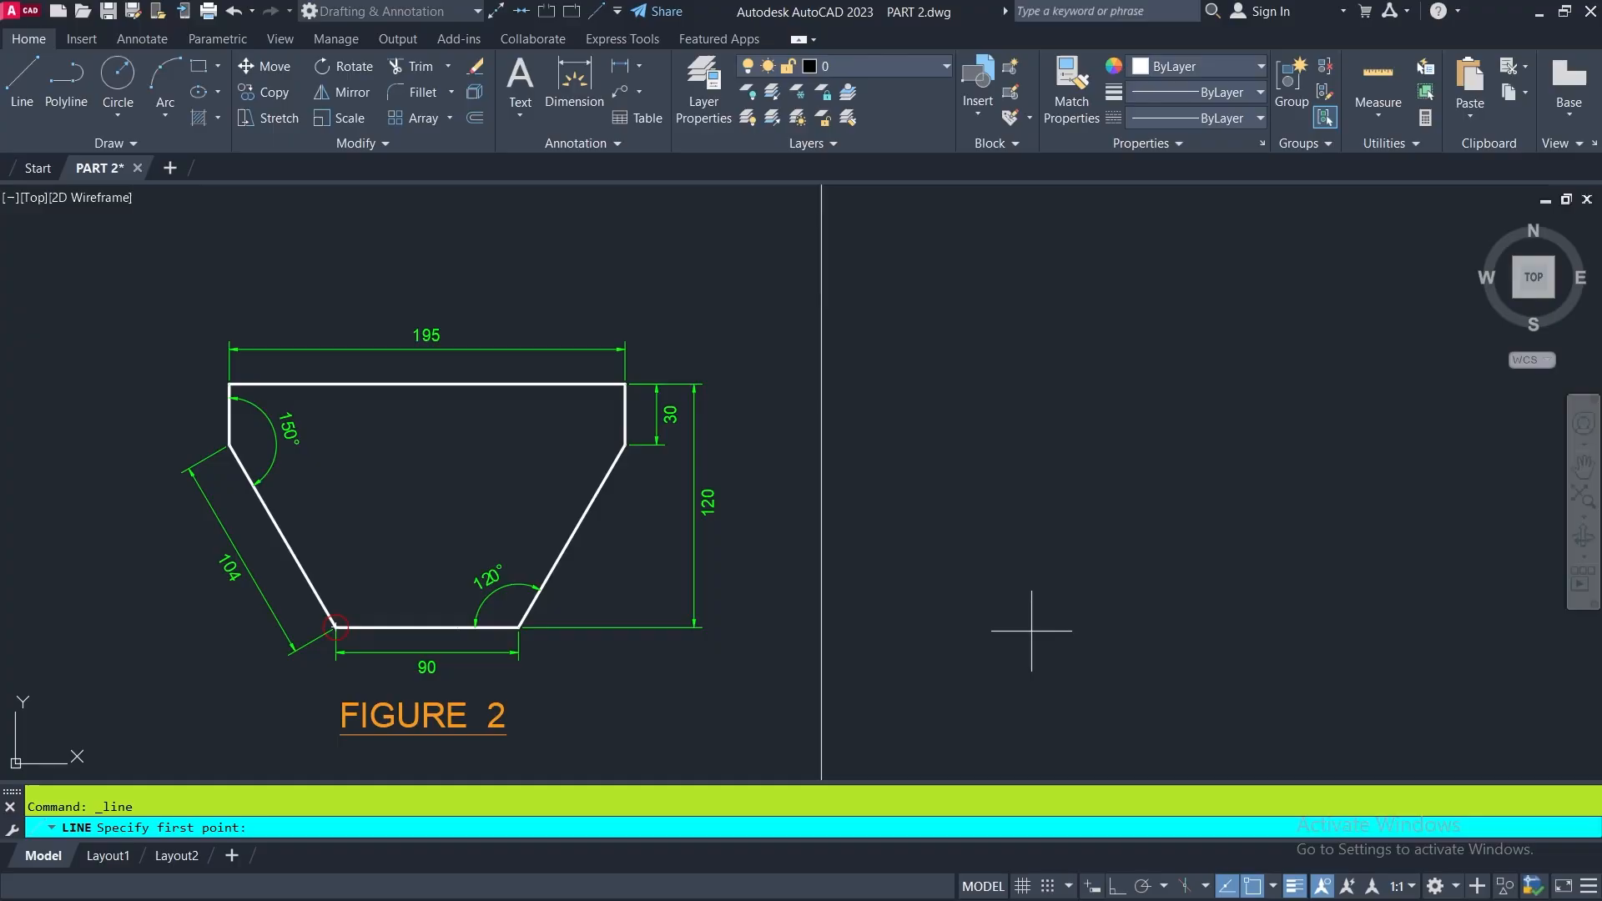
mouse_move(952, 595)
middle_down()
mouse_move(783, 594)
mouse_move(779, 579)
middle_up()
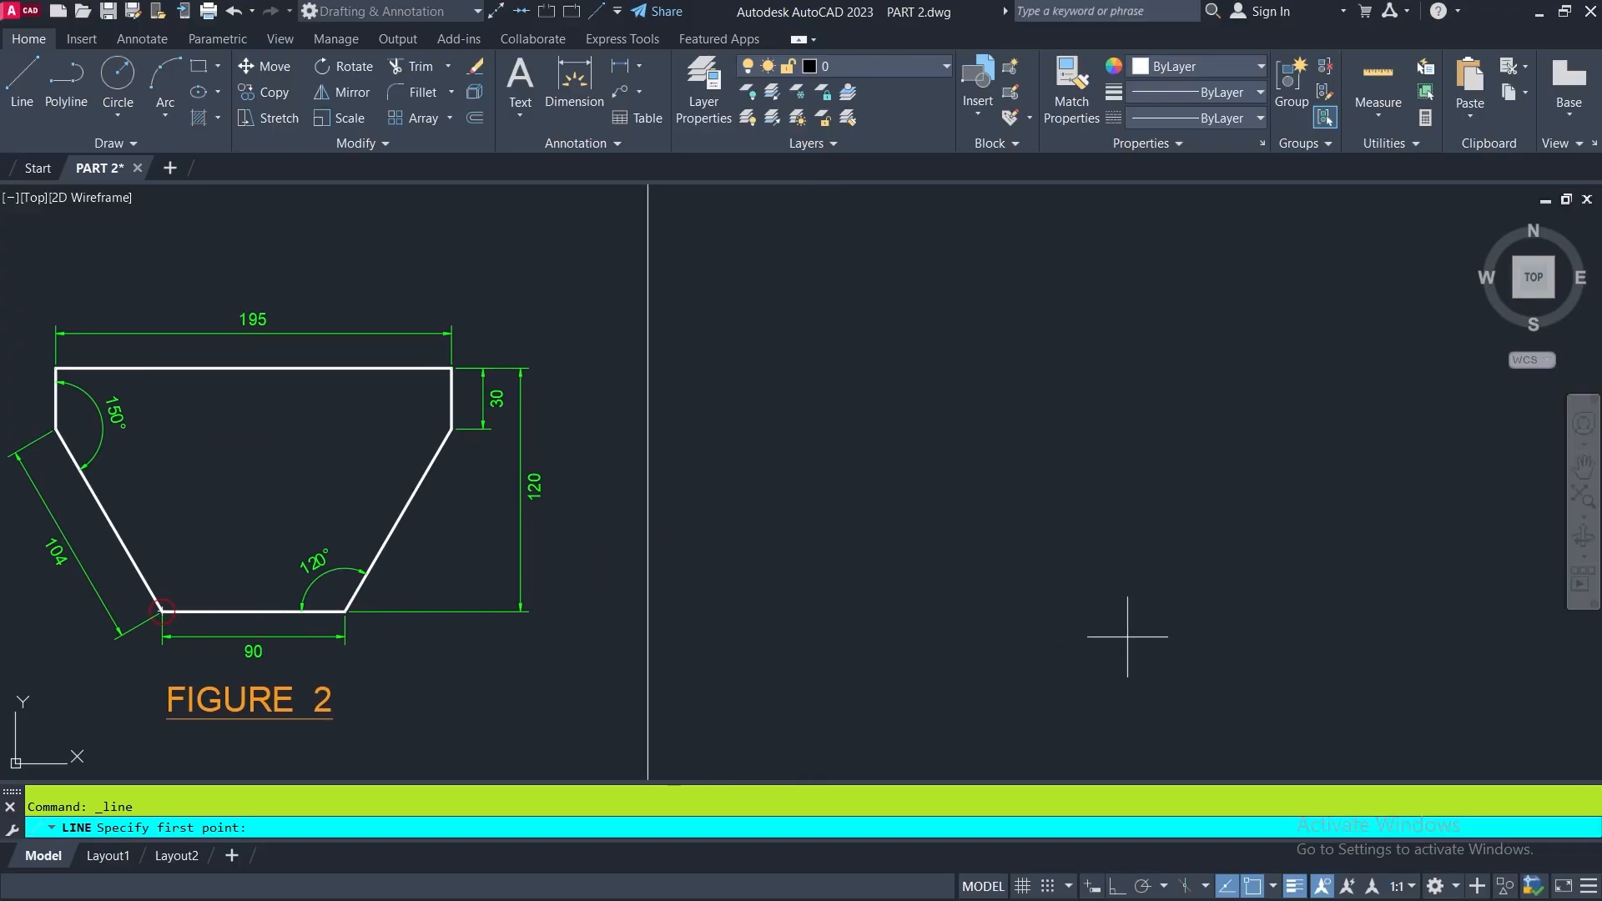
click(999, 602)
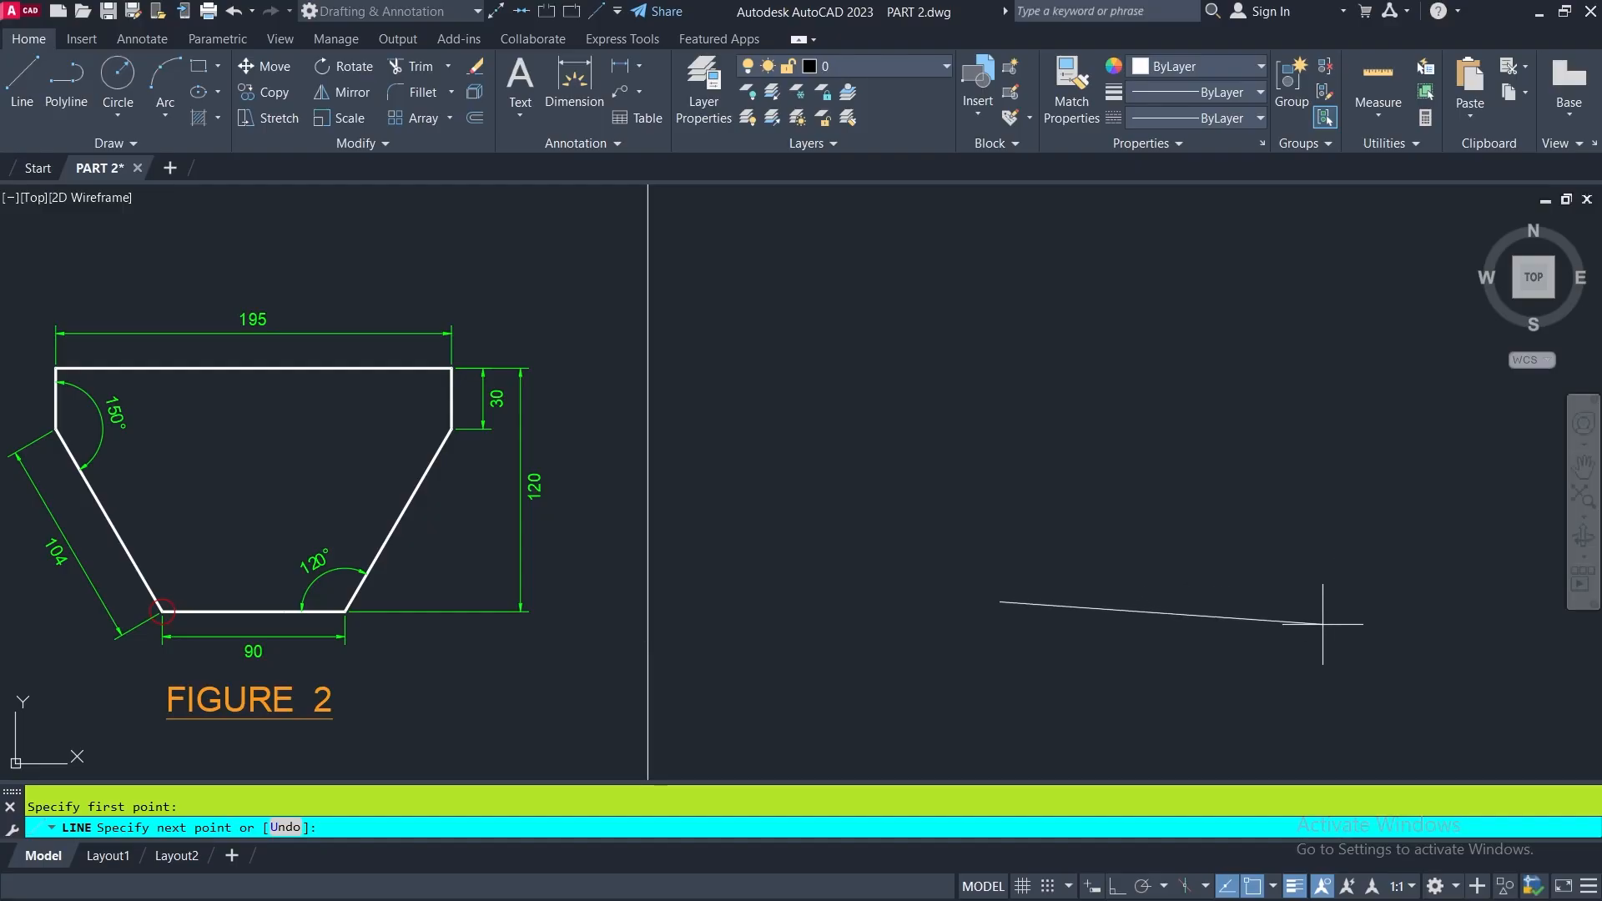
click(1118, 887)
click(1227, 886)
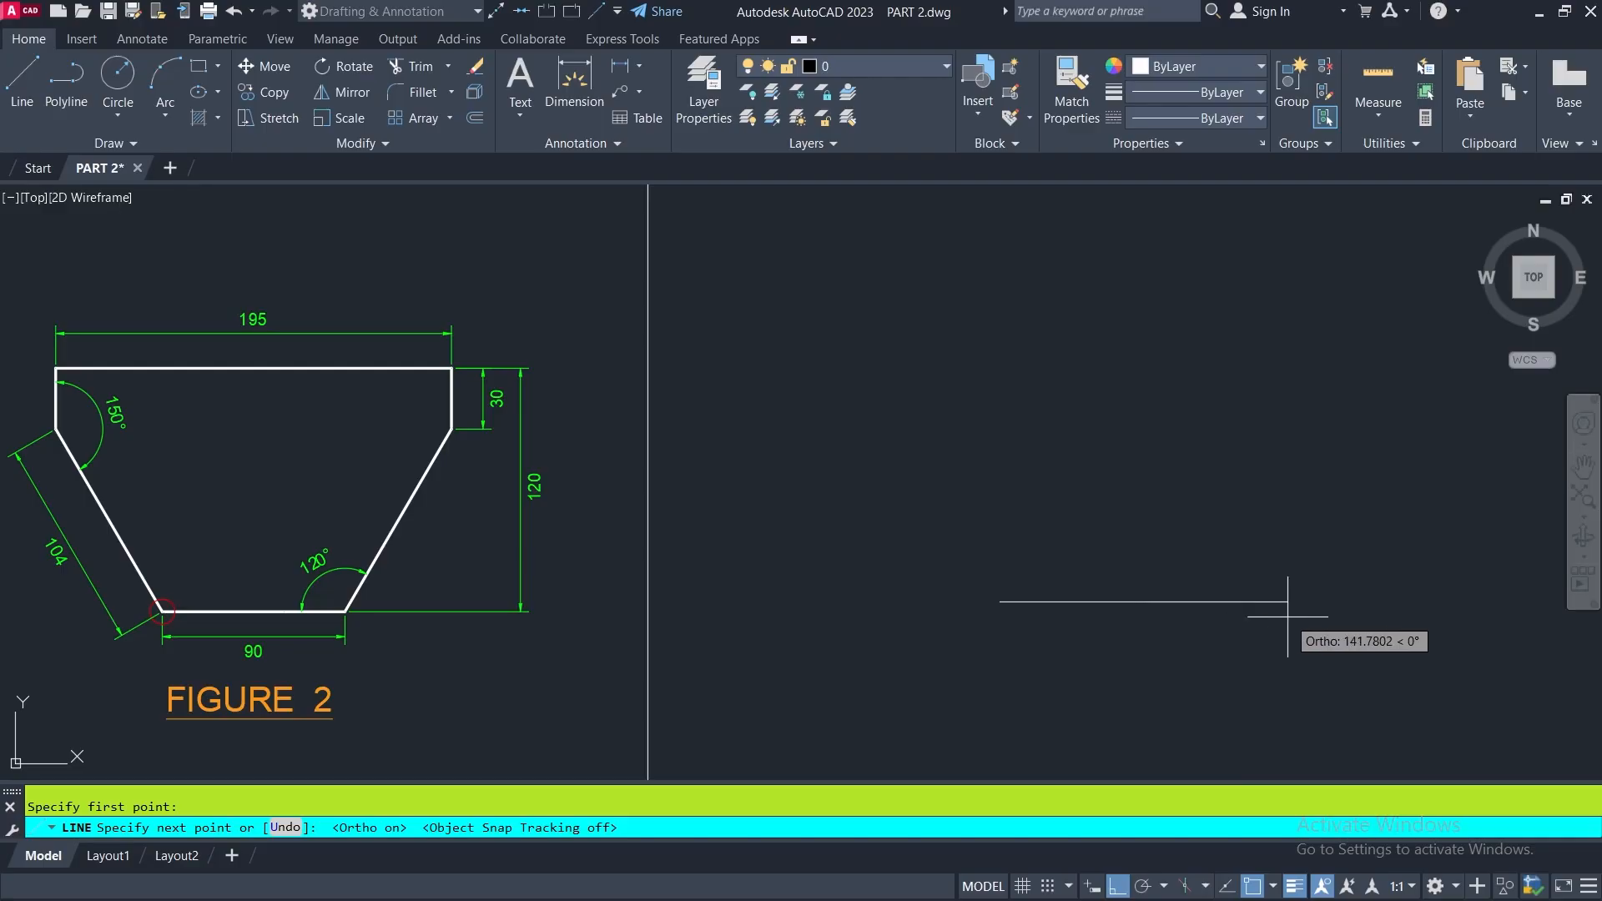
key(Return)
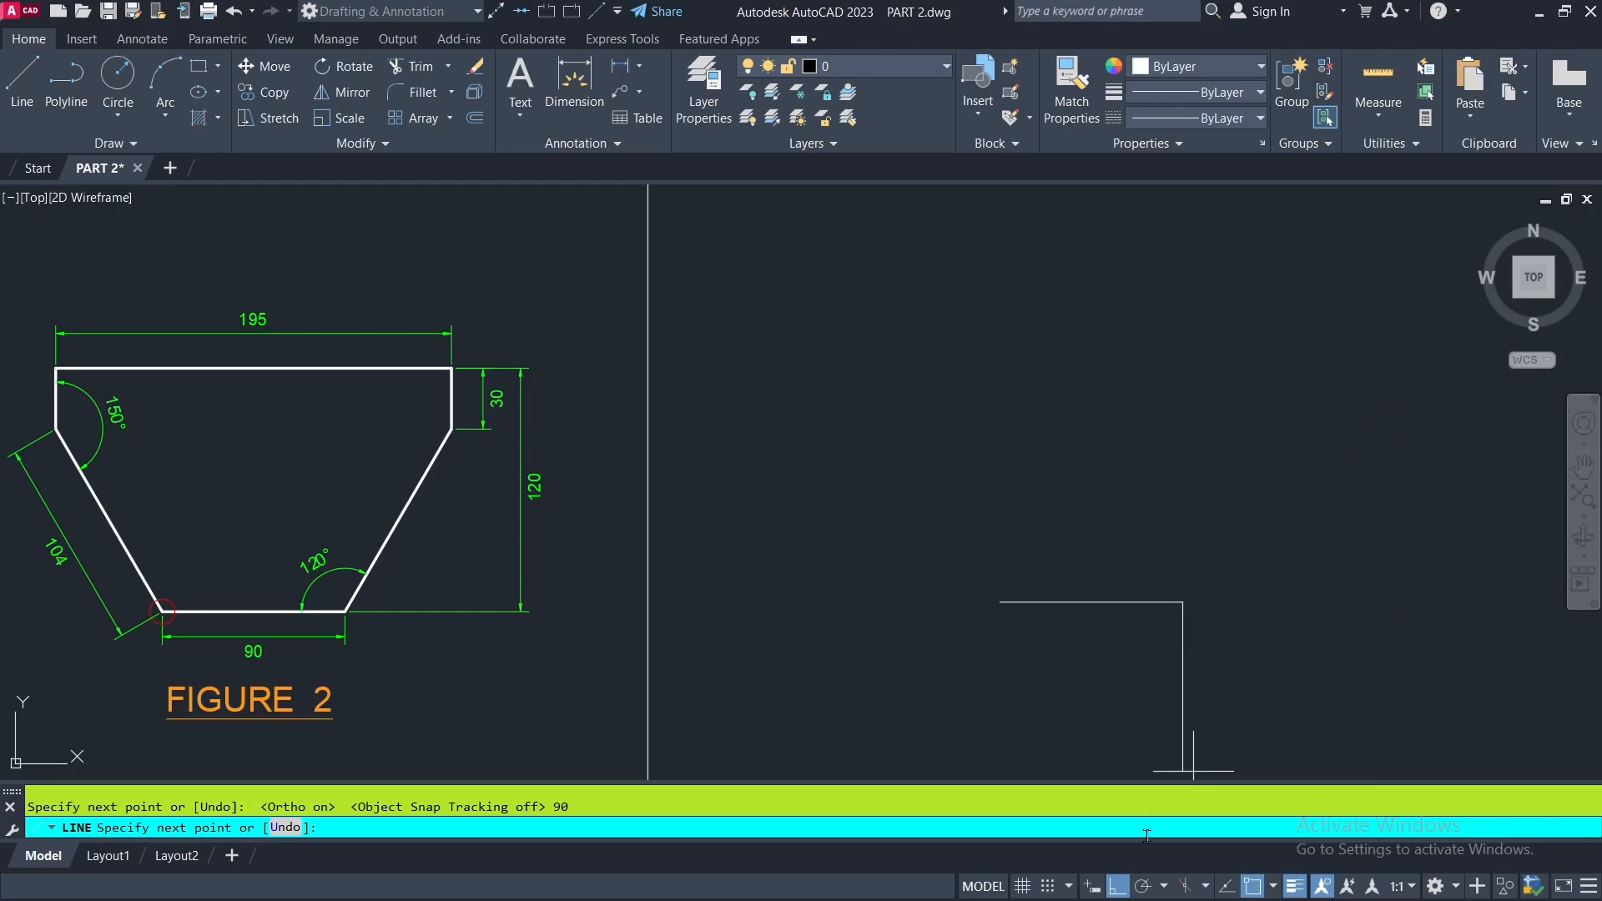
click(1116, 886)
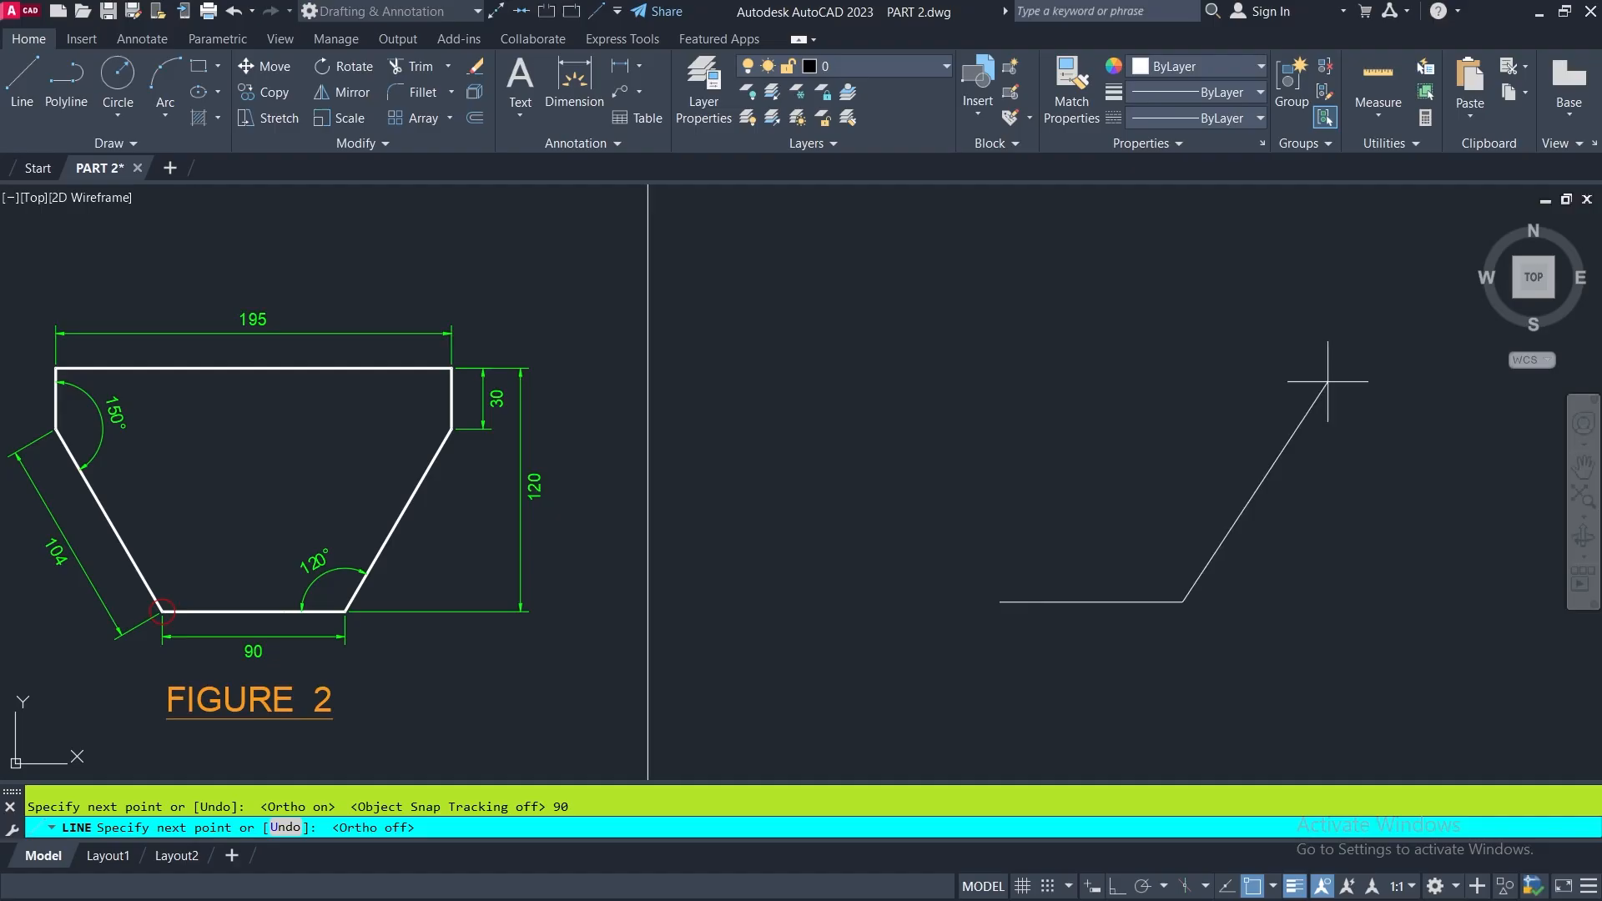
scroll(280, 584, up, 3)
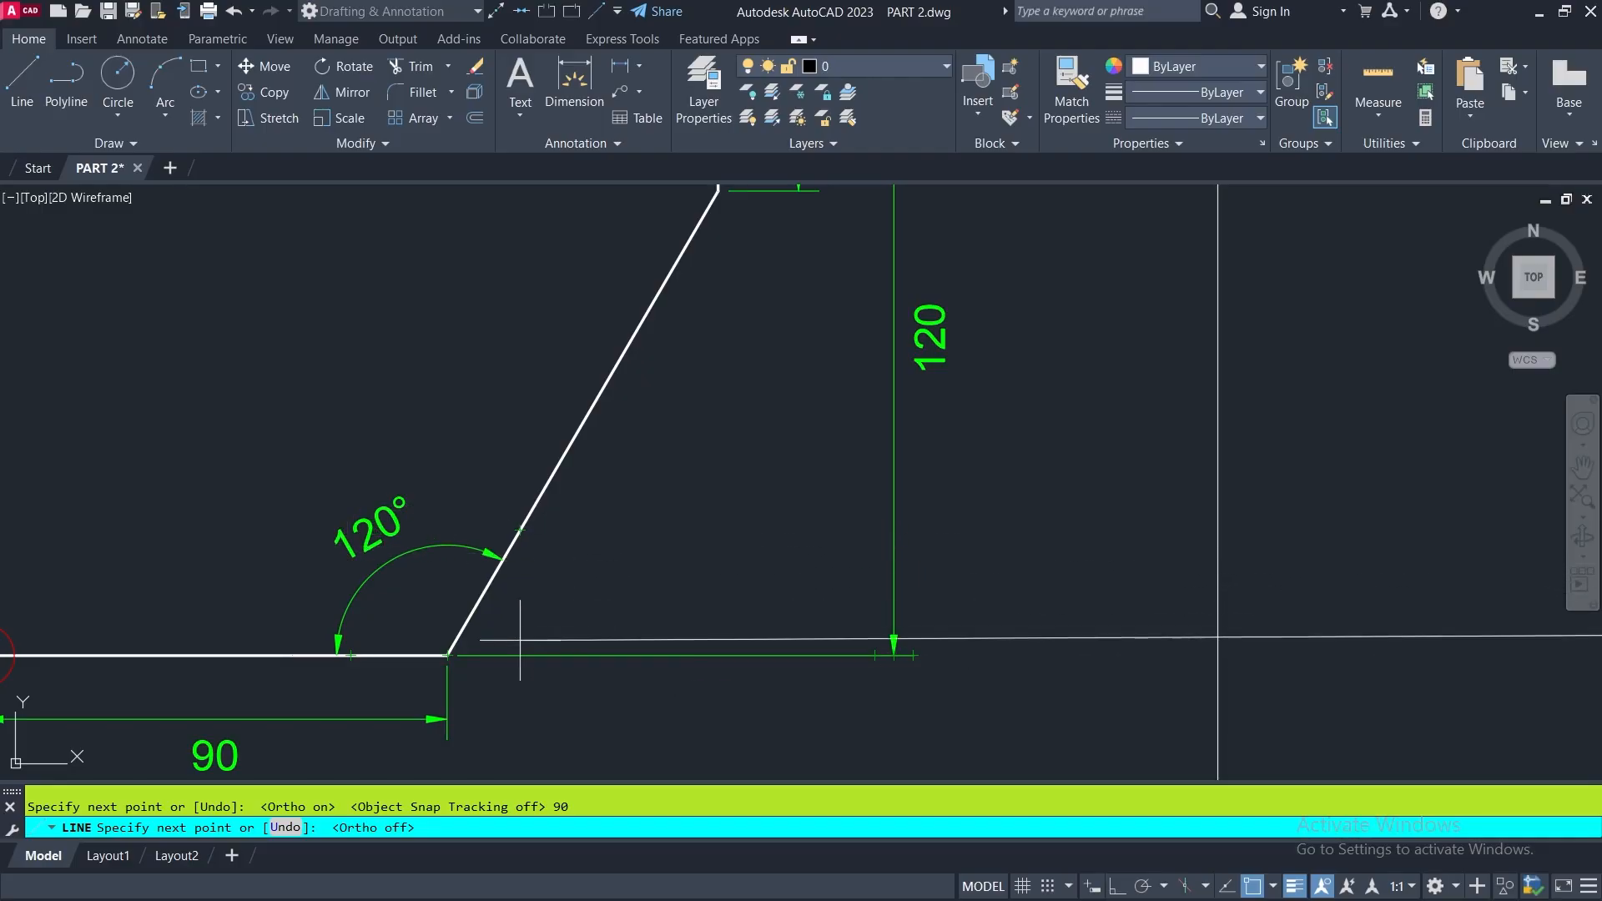
scroll(523, 606, down, 5)
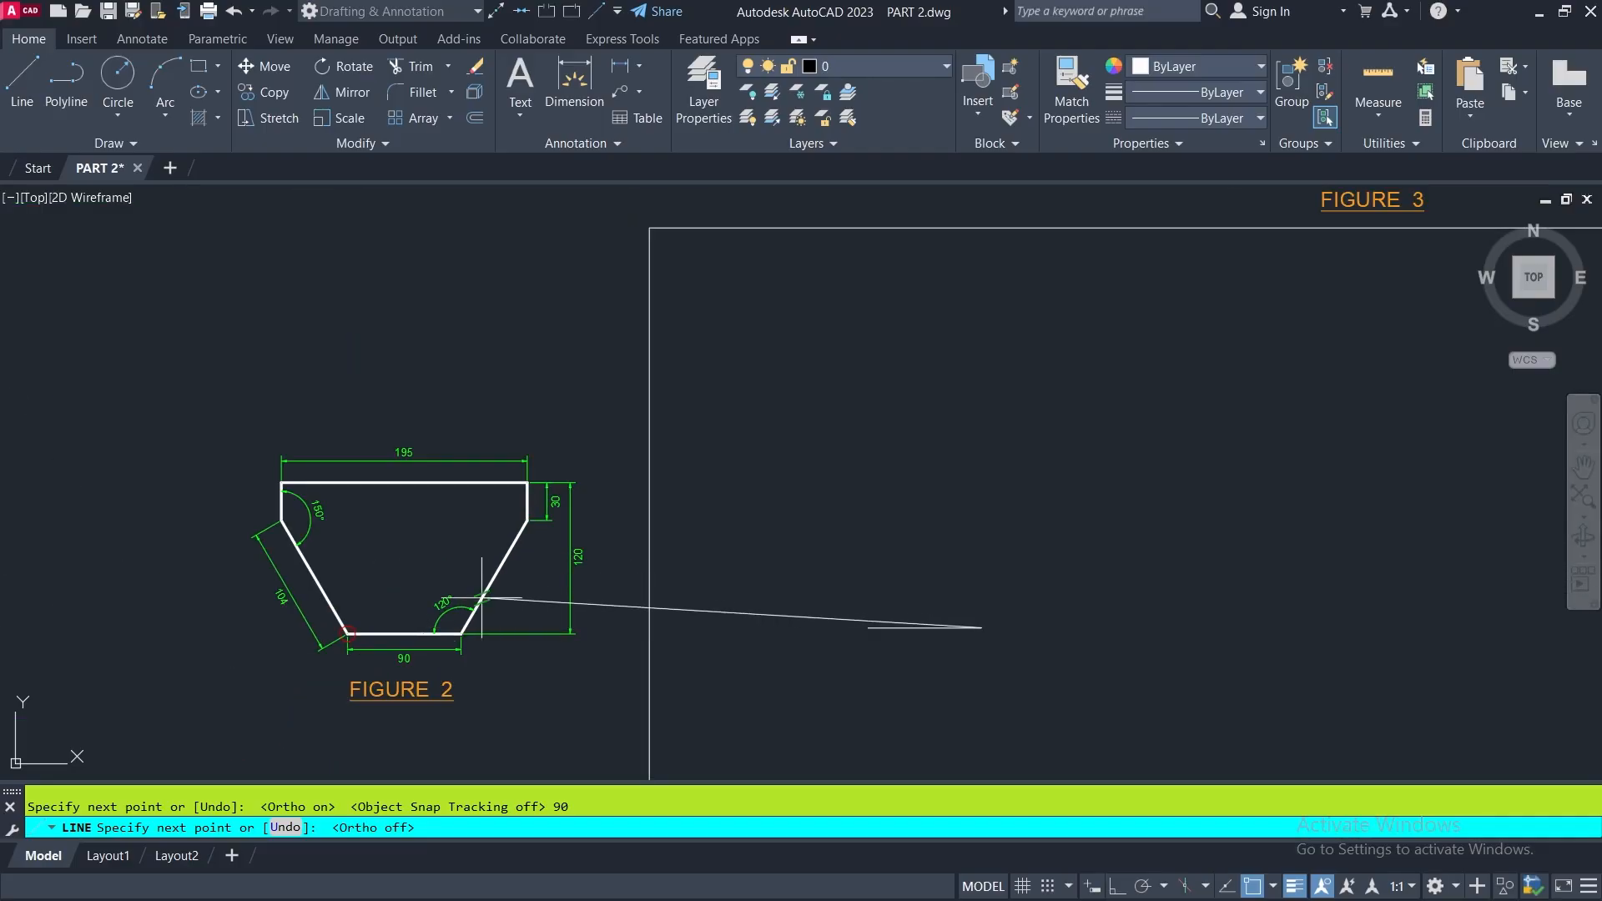
scroll(279, 618, up, 5)
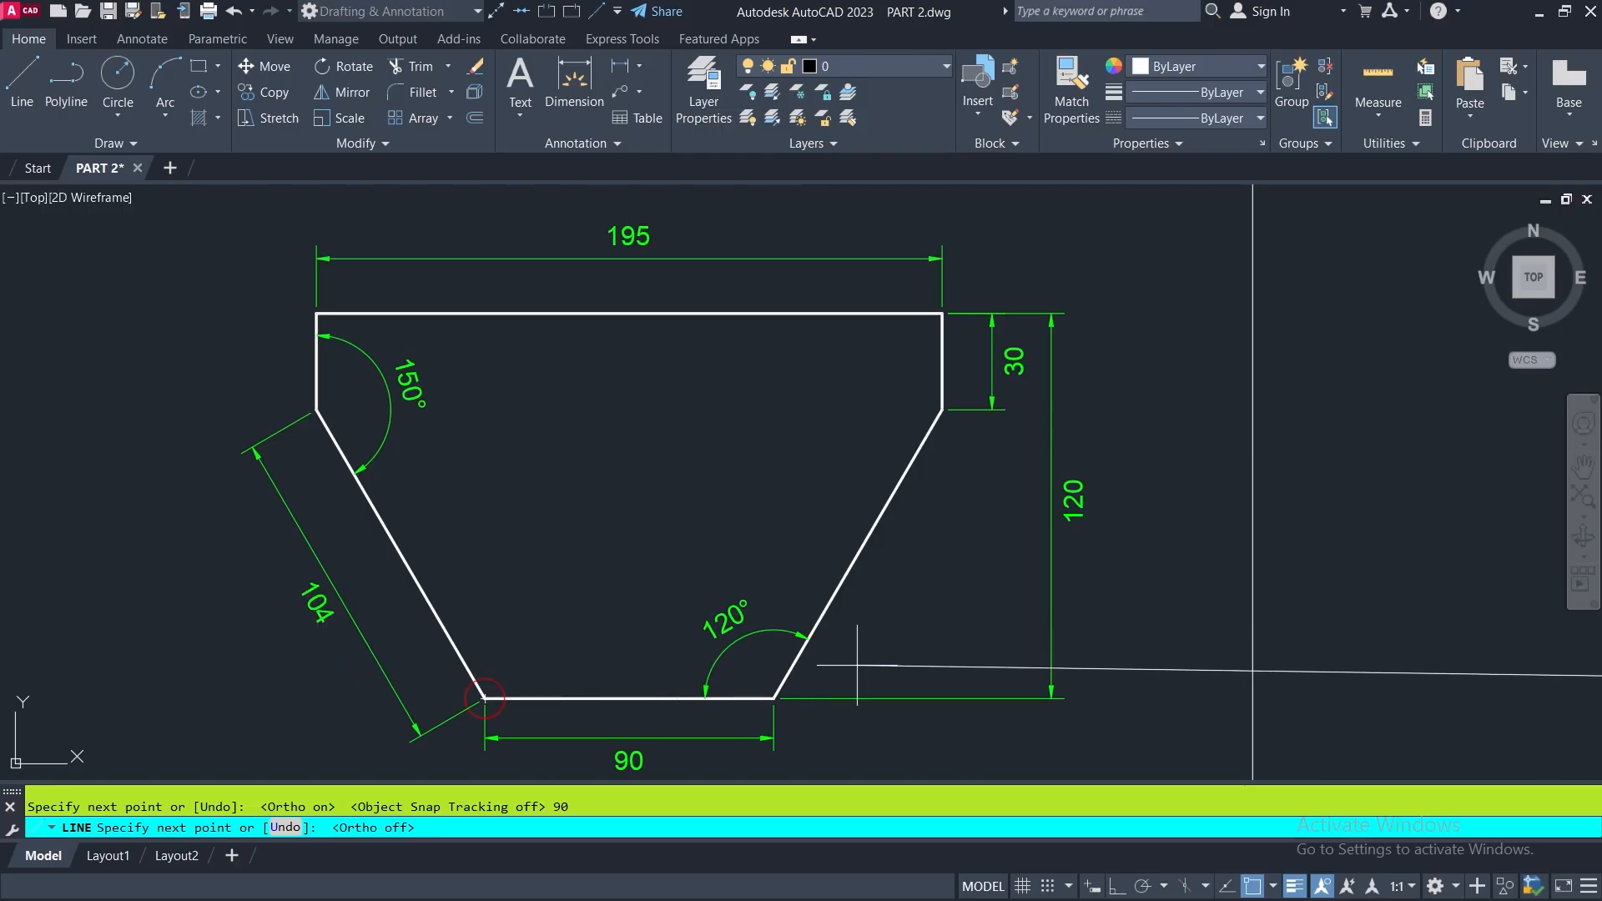
mouse_move(977, 473)
middle_down()
mouse_move(954, 458)
mouse_move(572, 469)
middle_up()
scroll(572, 469, down, 2)
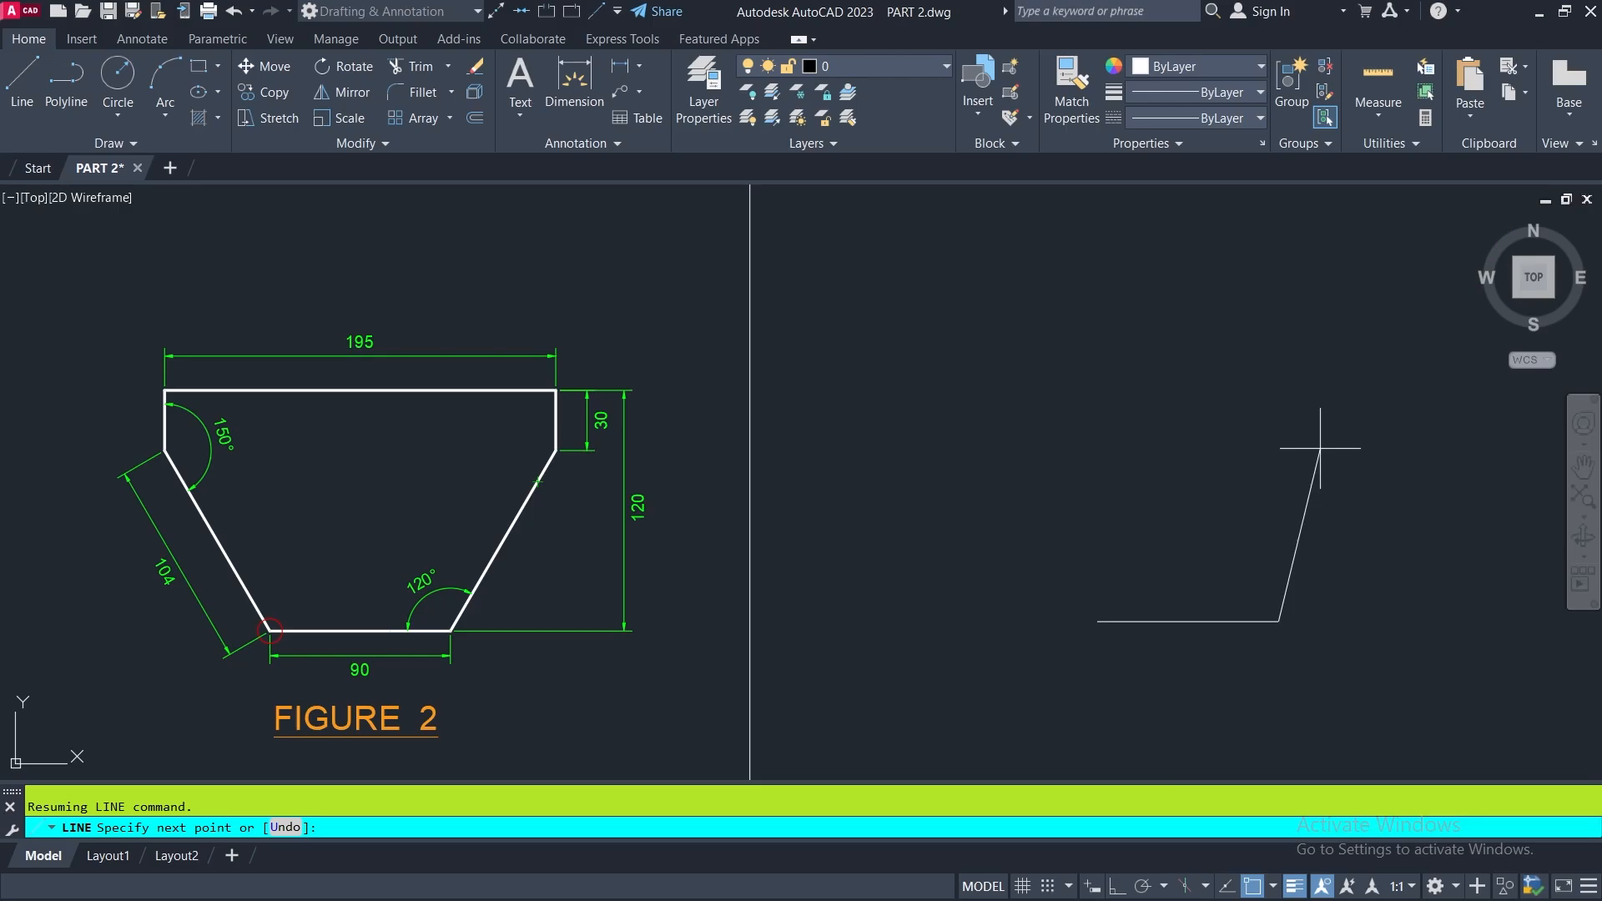
key(F8)
text(@104<60)
key(Return)
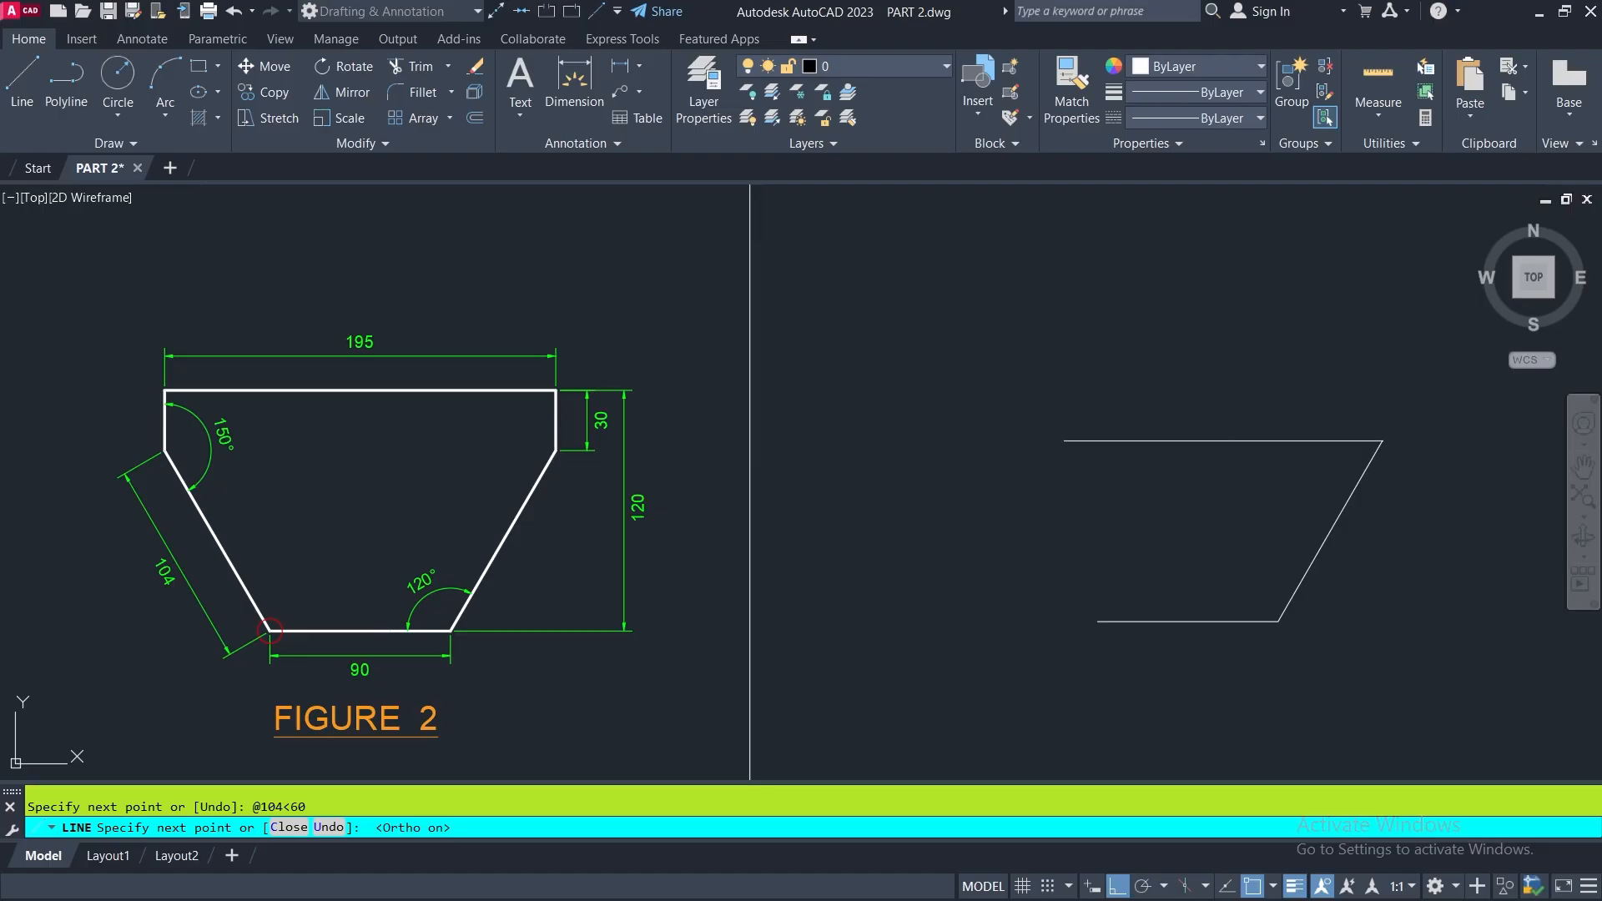
- With Ortho on, continue the line vertically upward by 30 units
key(F8)
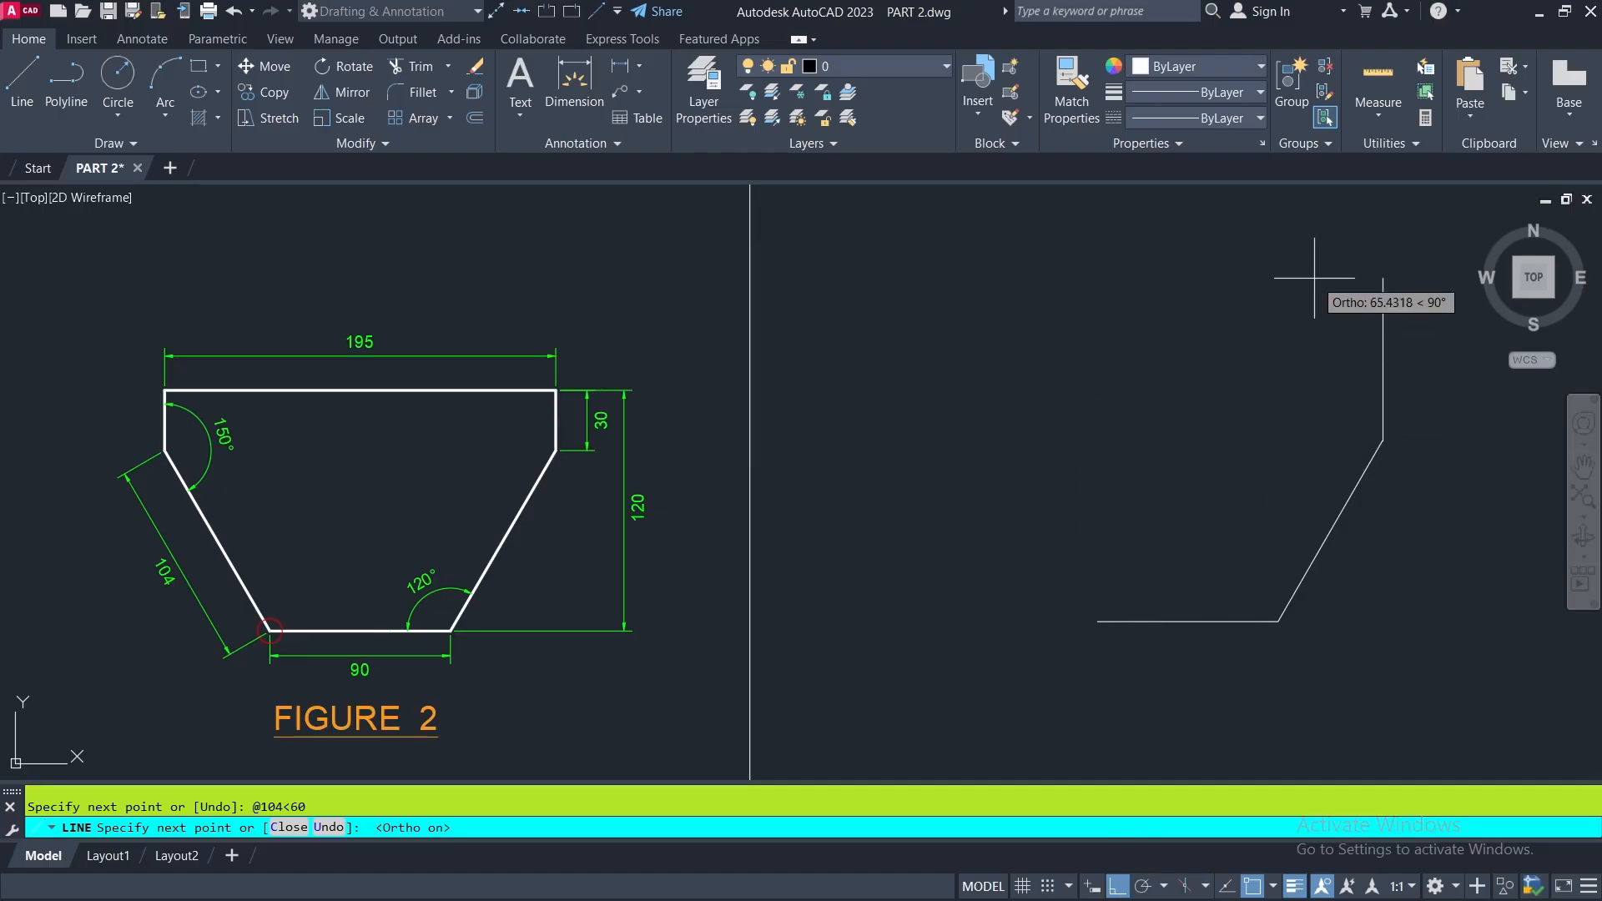
text(3)
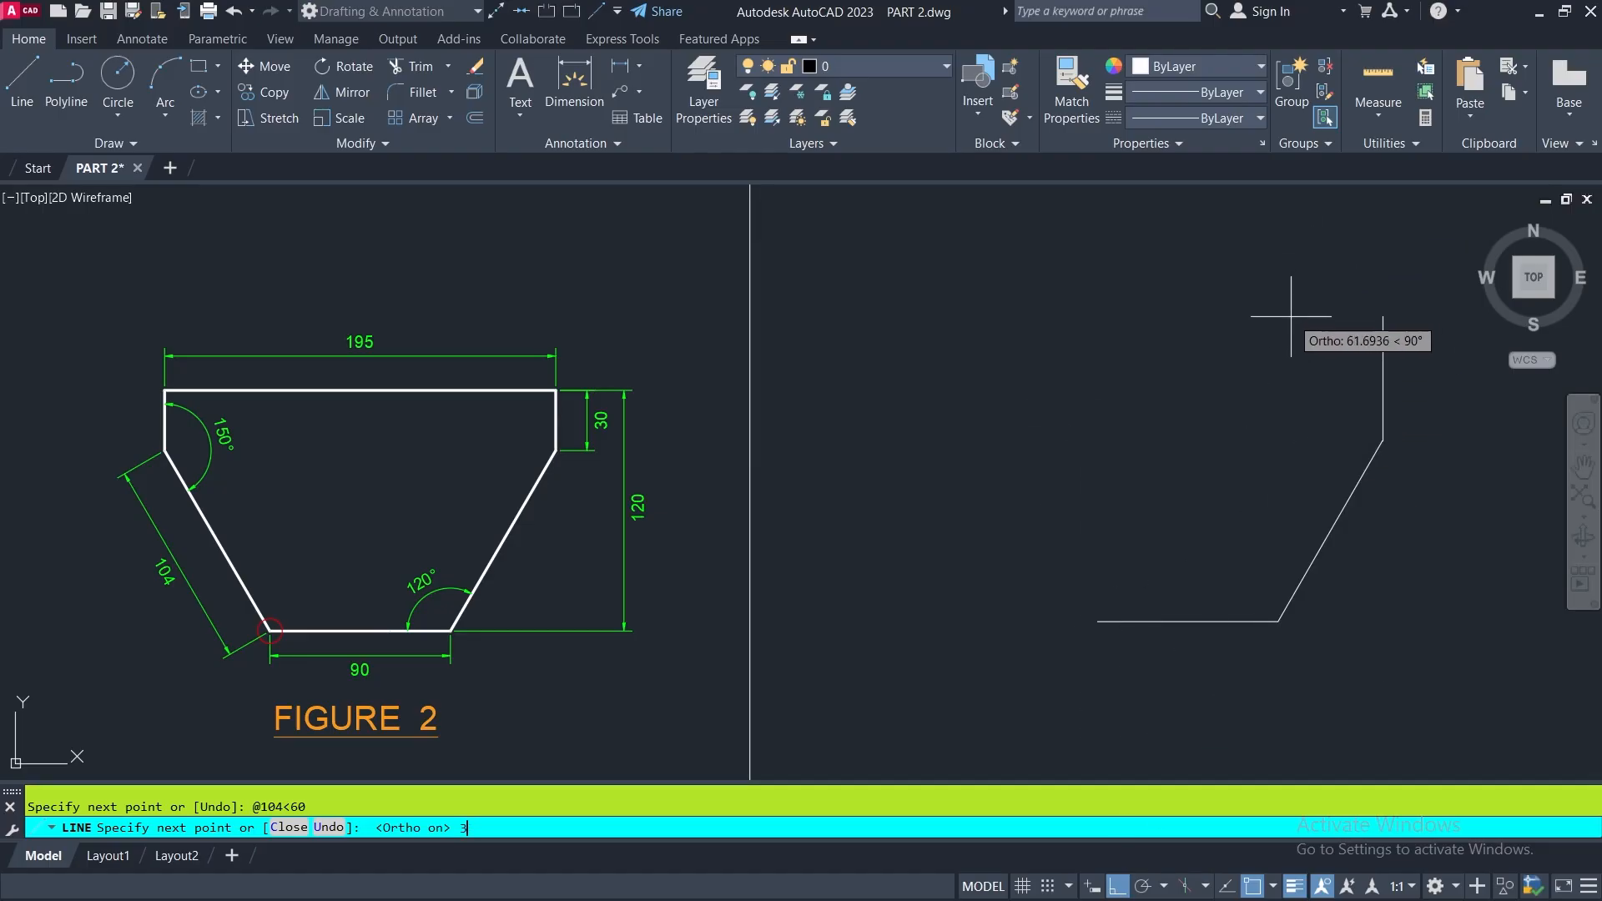
text(0)
key(Return)
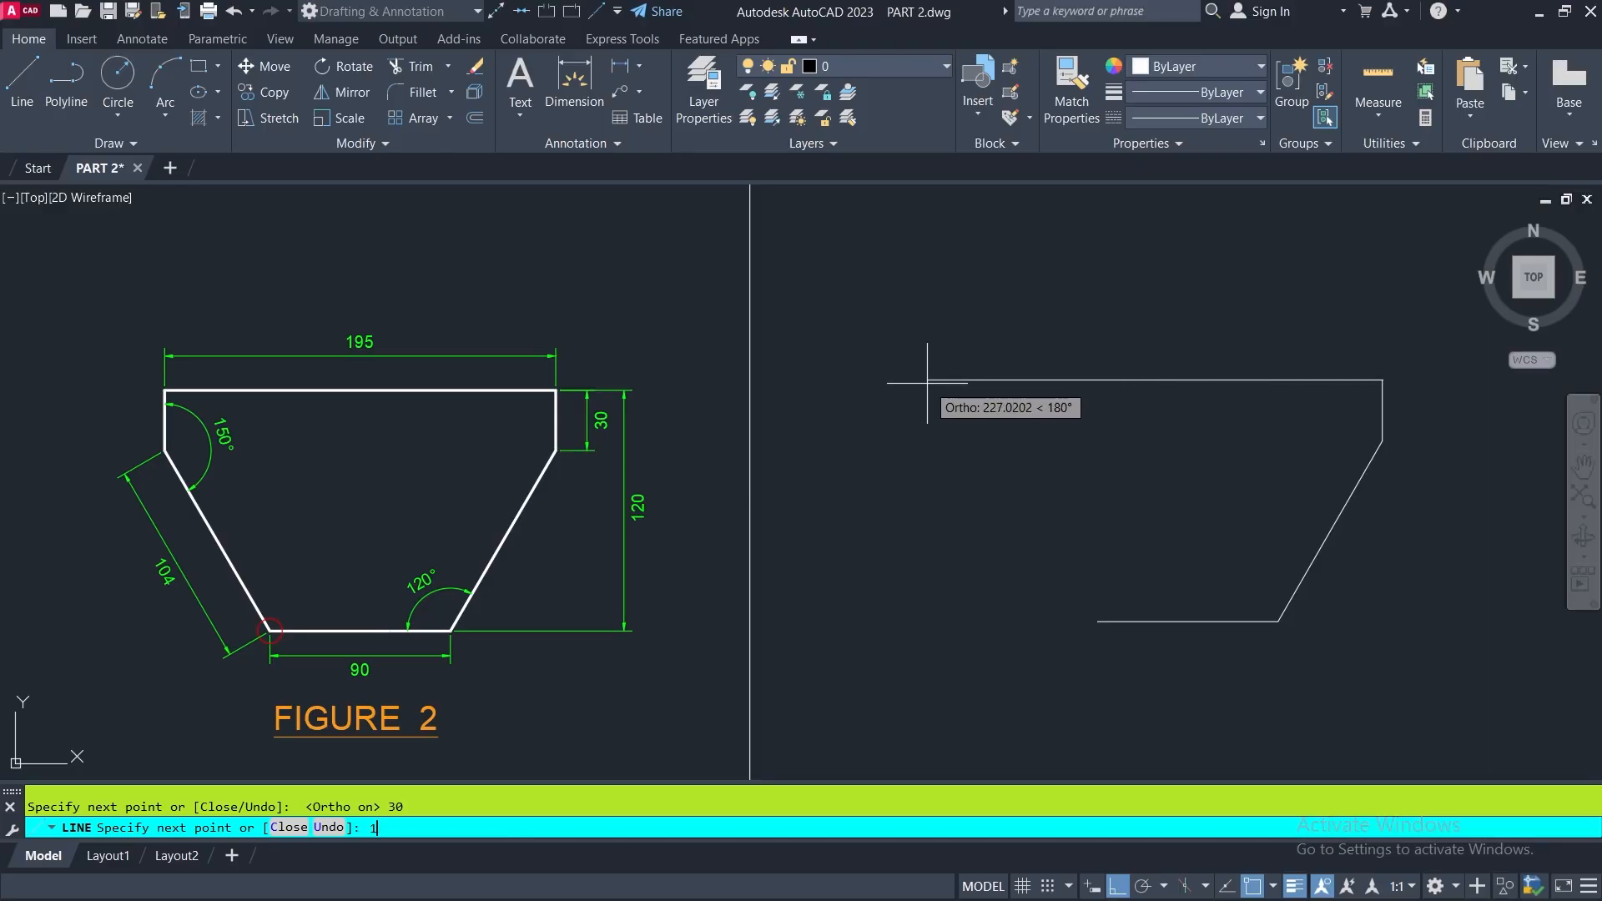
- With Ortho on, continue the line 195 units horizontally to the left and 30 units vertically downward
text(195)
key(Return)
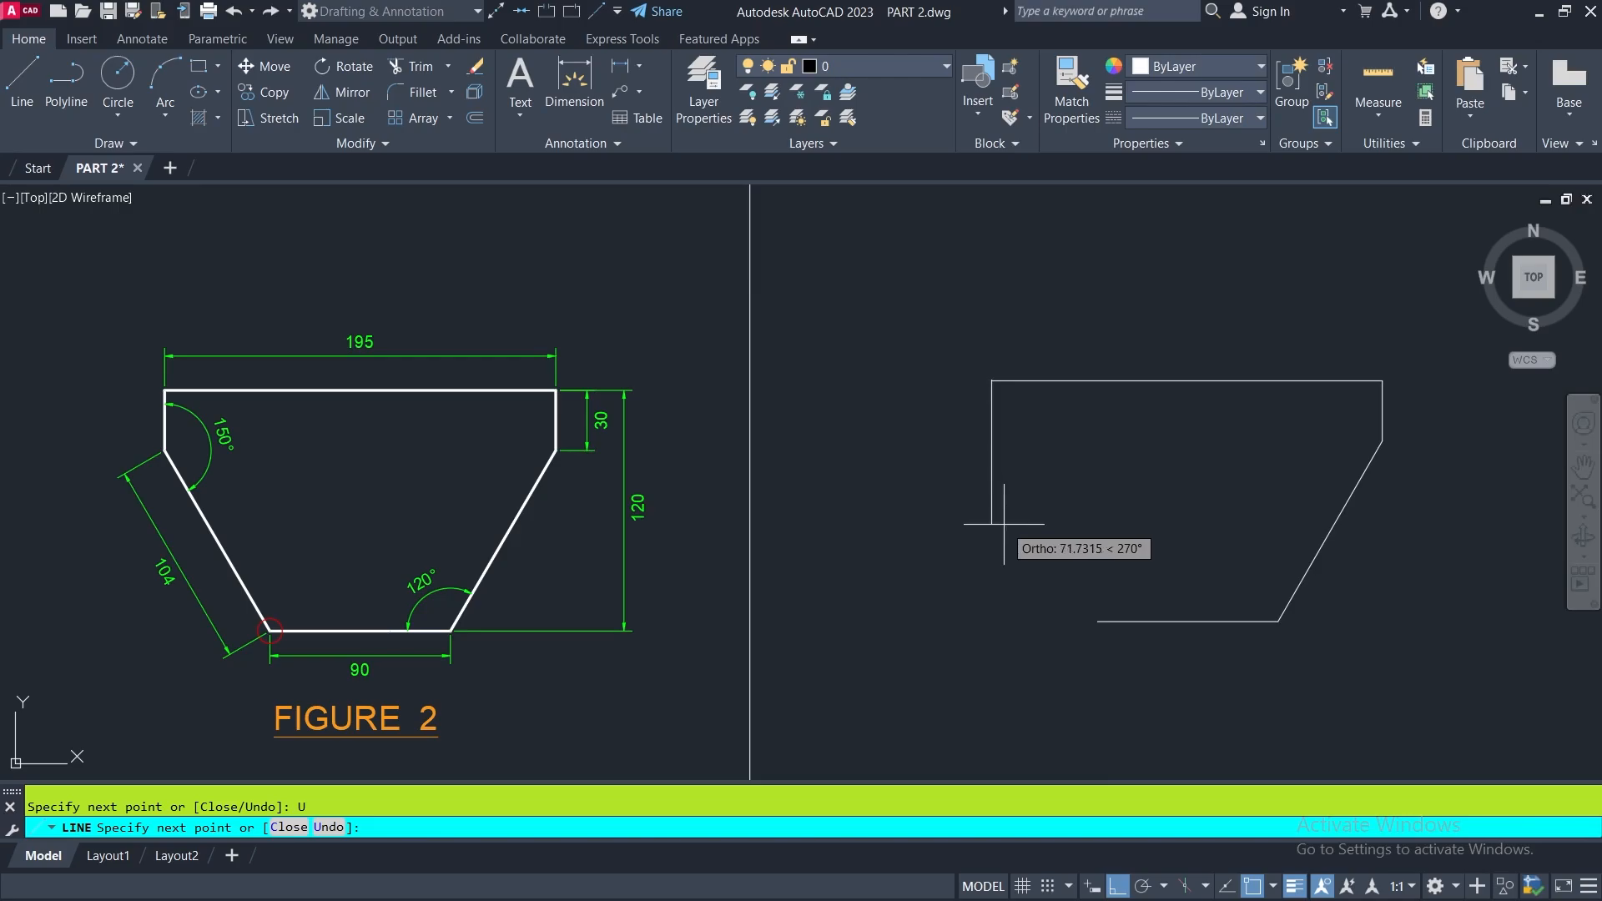
key(Return)
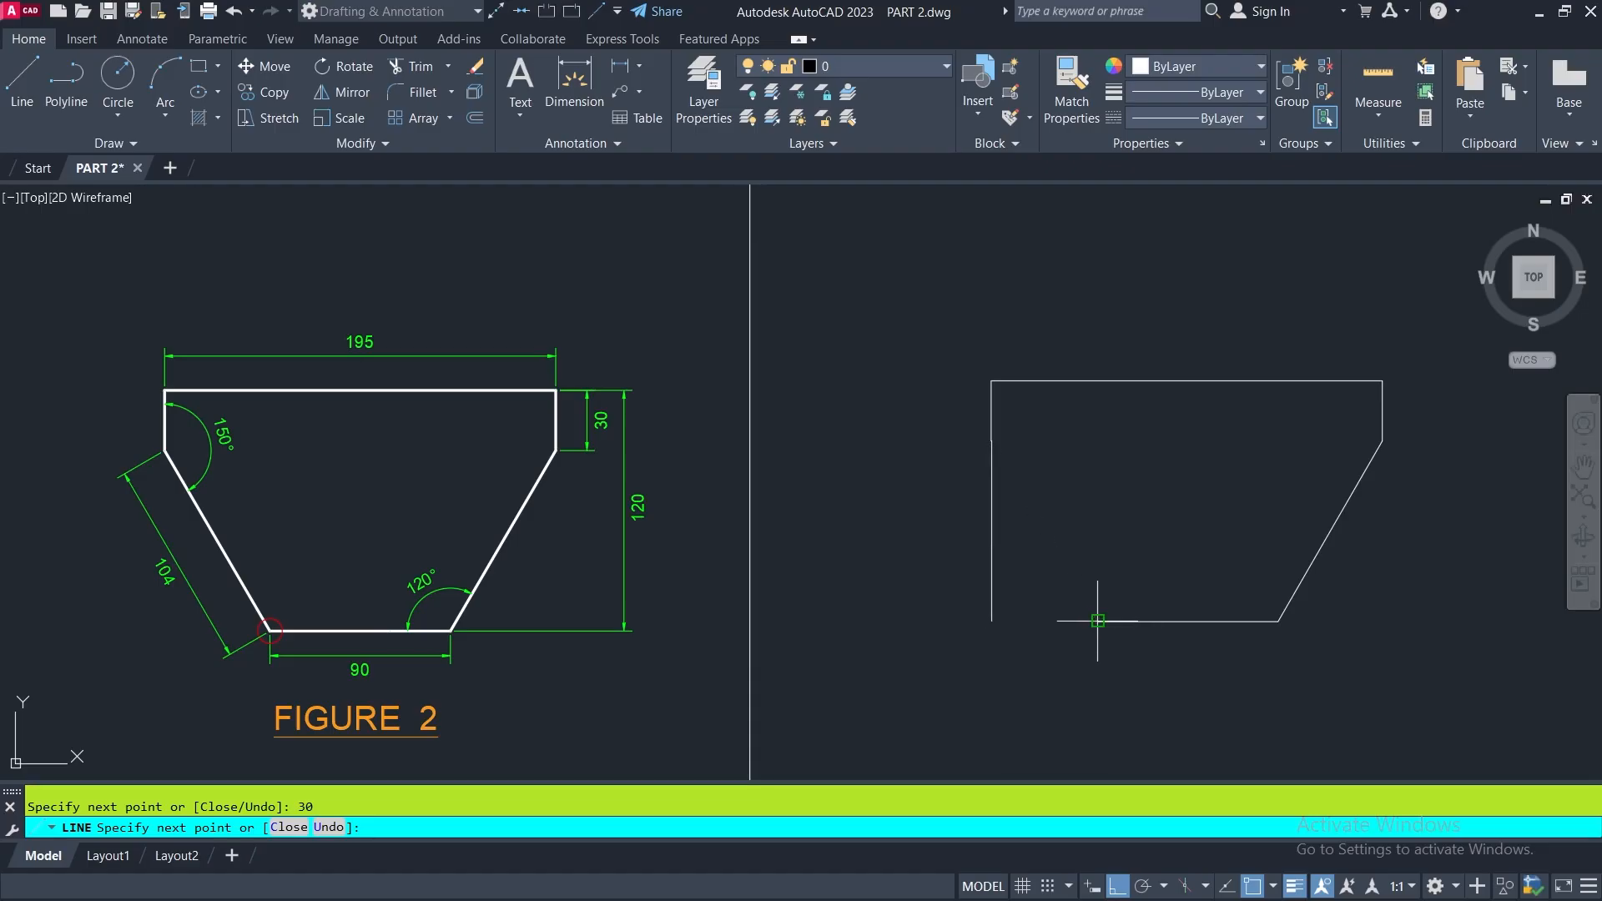
right_click(1078, 492)
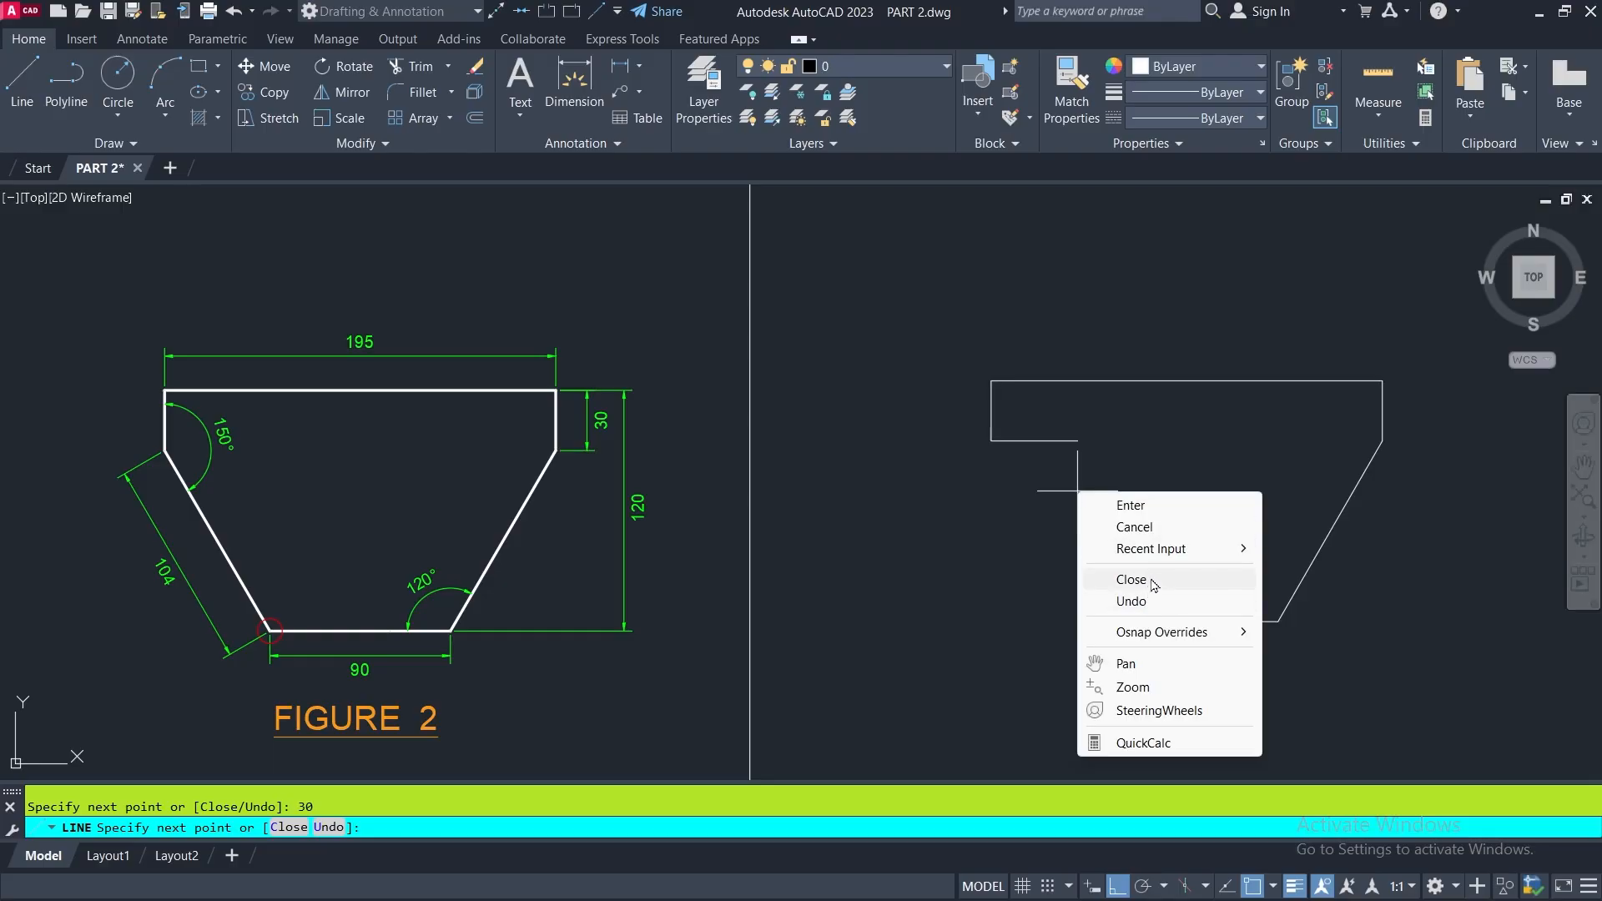
key(Escape)
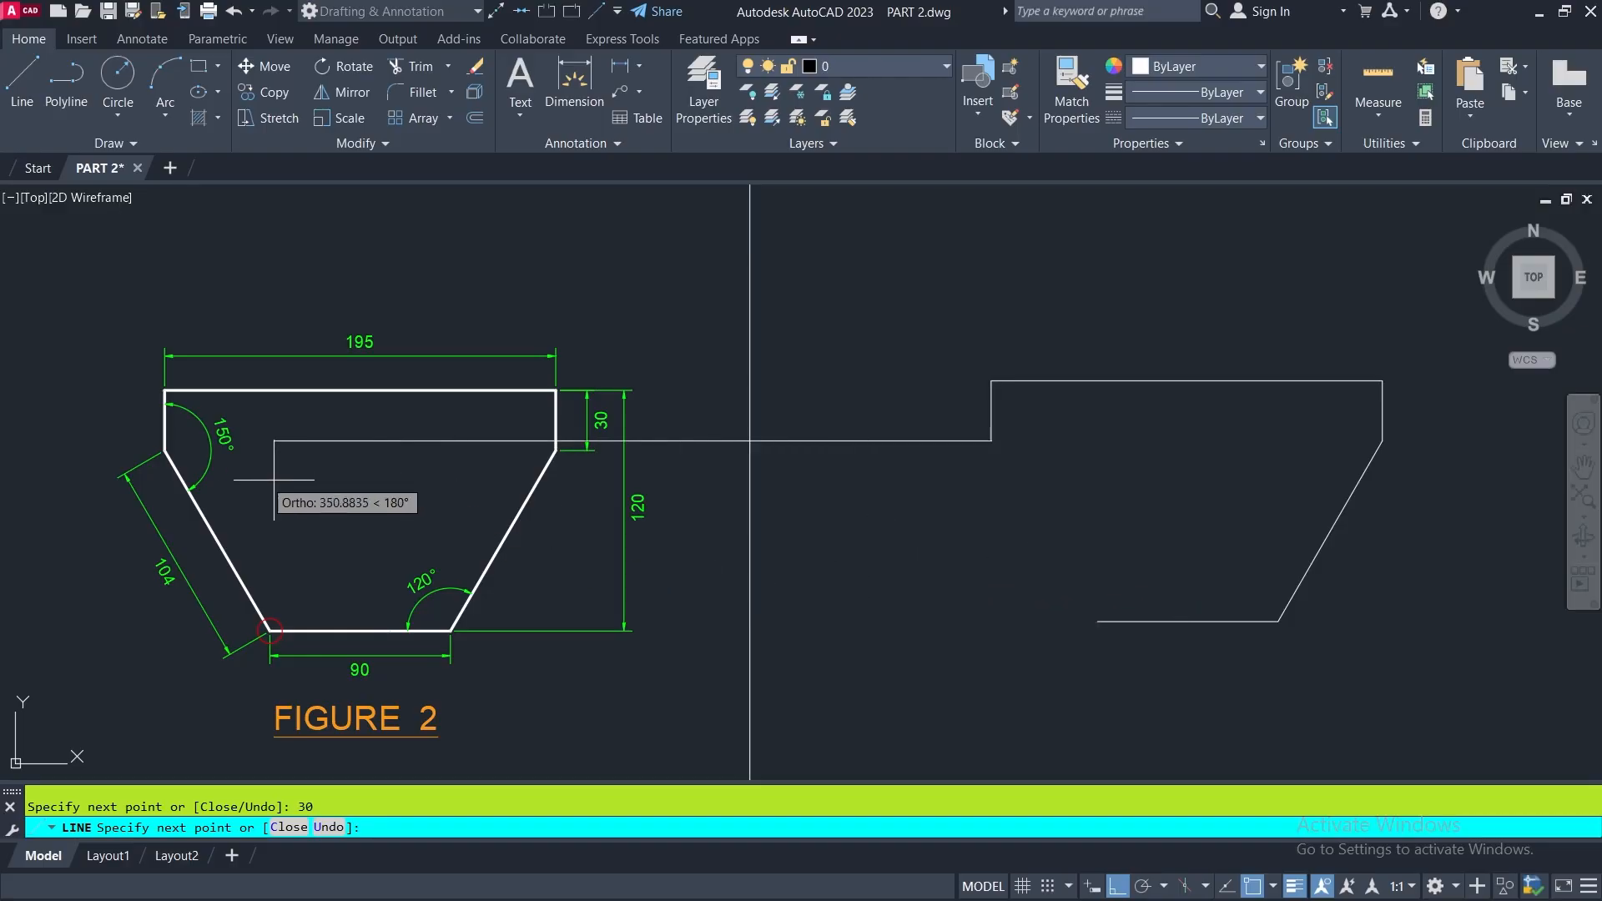
scroll(155, 452, up, 4)
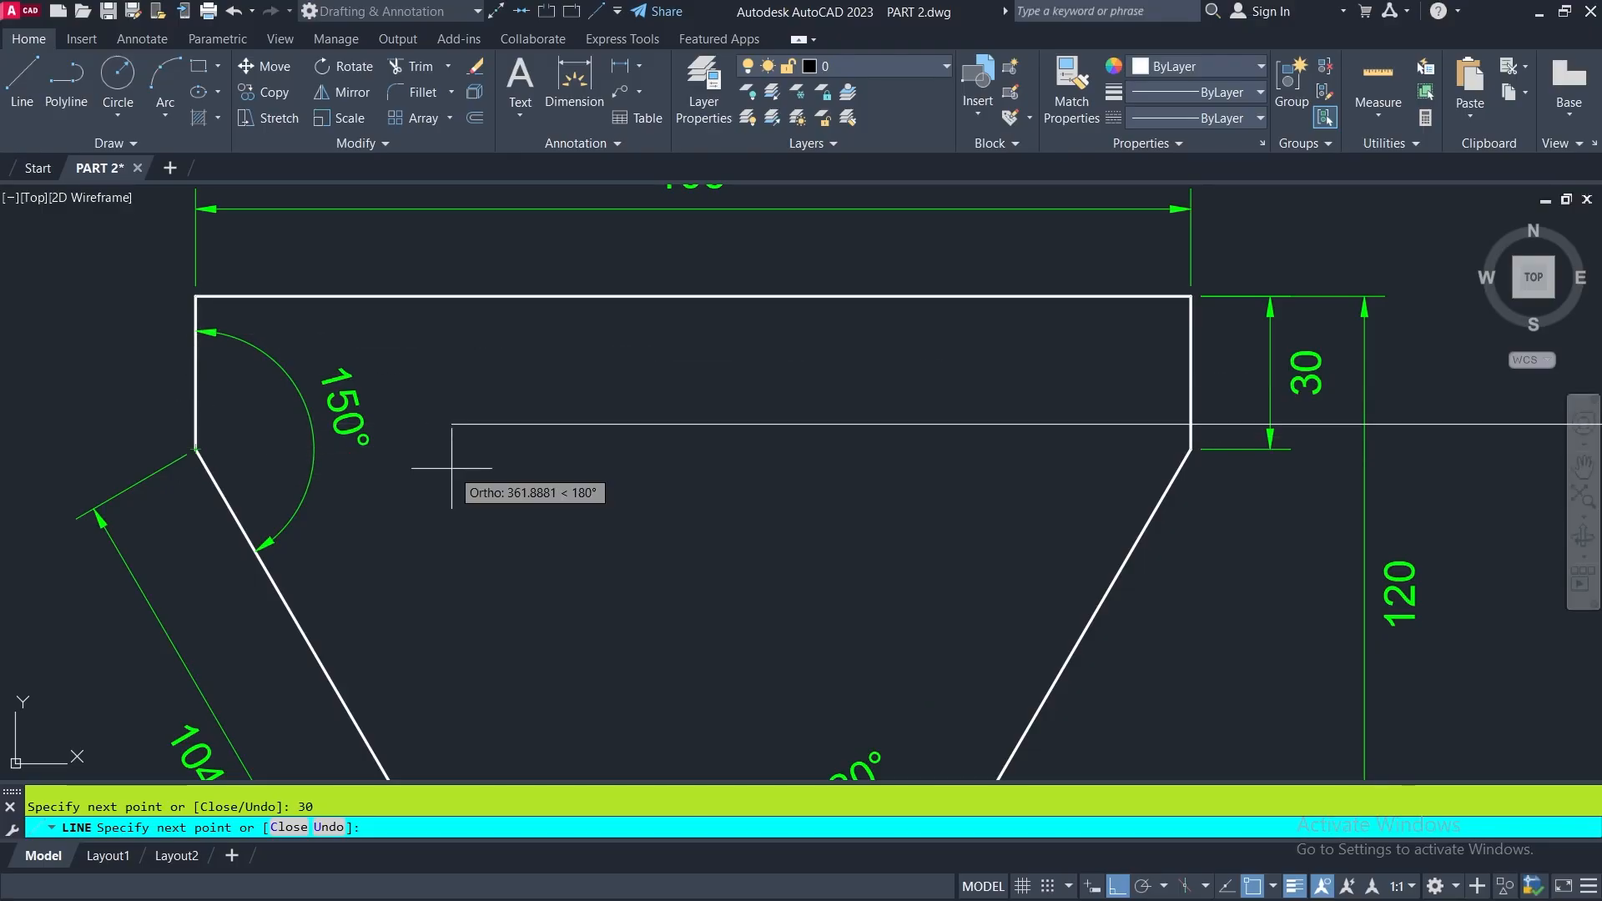
middle_drag(458, 540, 489, 225)
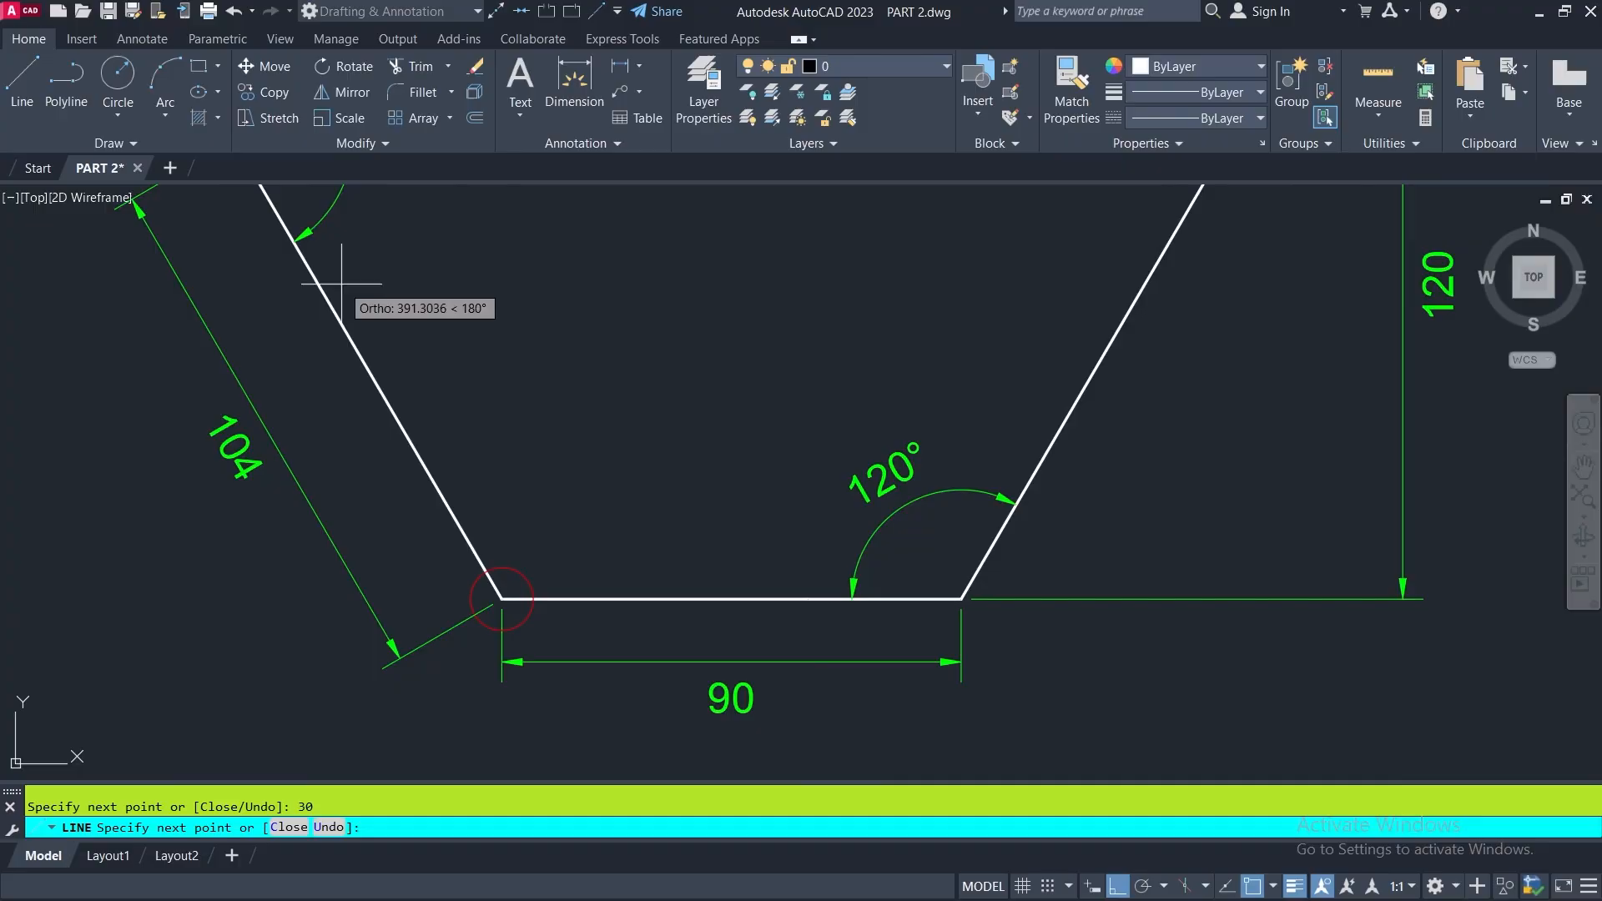
scroll(507, 474, down, 2)
middle_drag(510, 367, 507, 495)
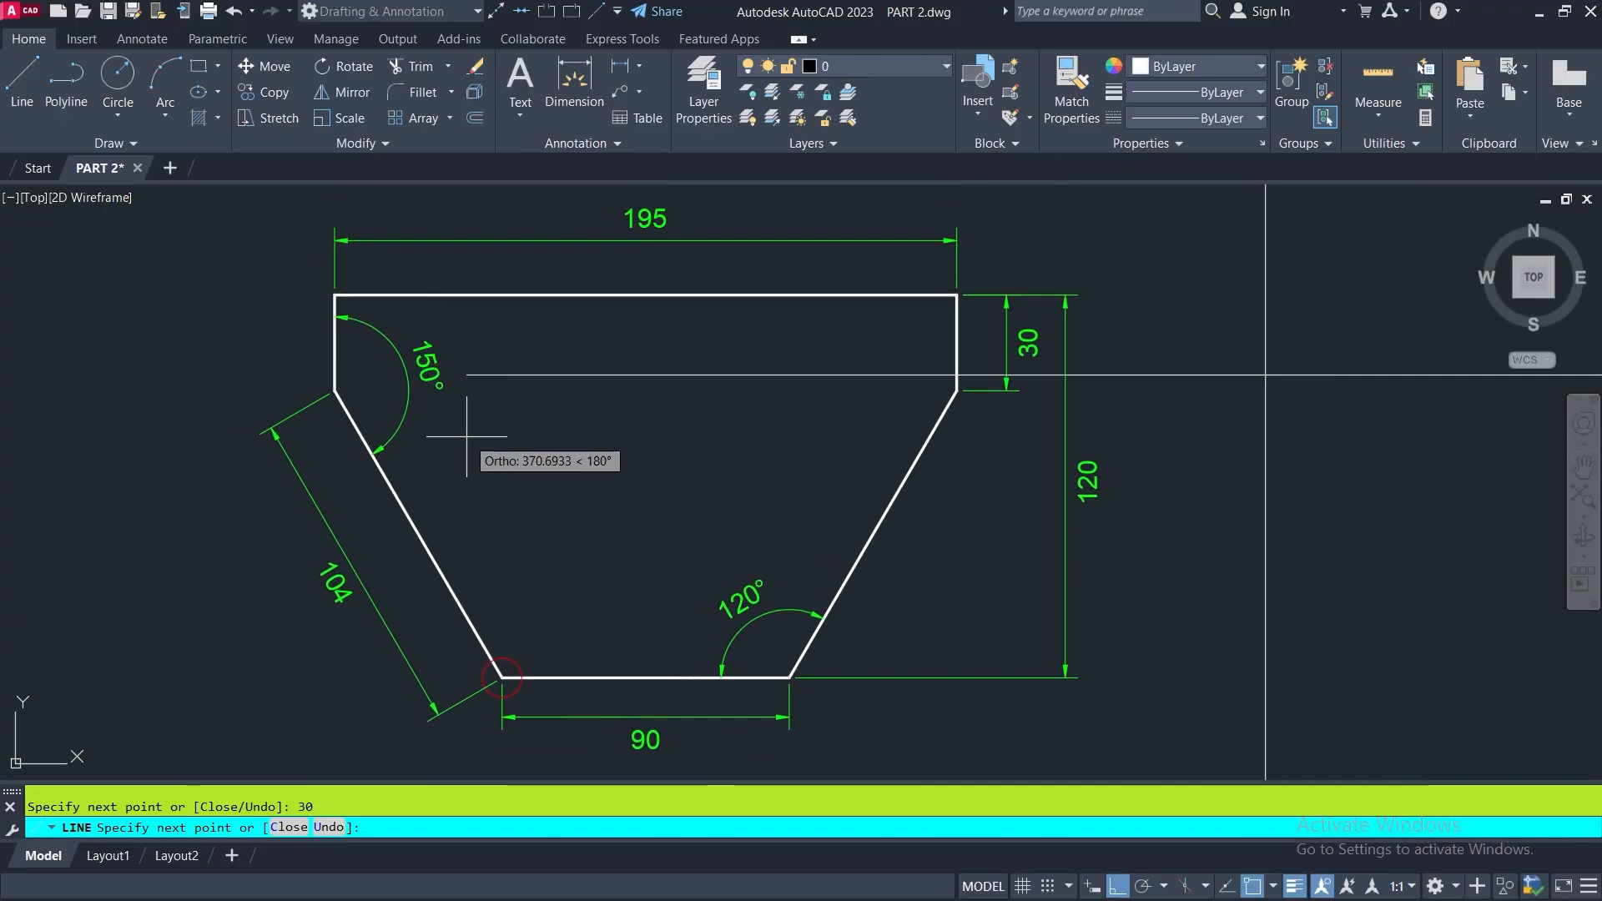
scroll(409, 521, down, 4)
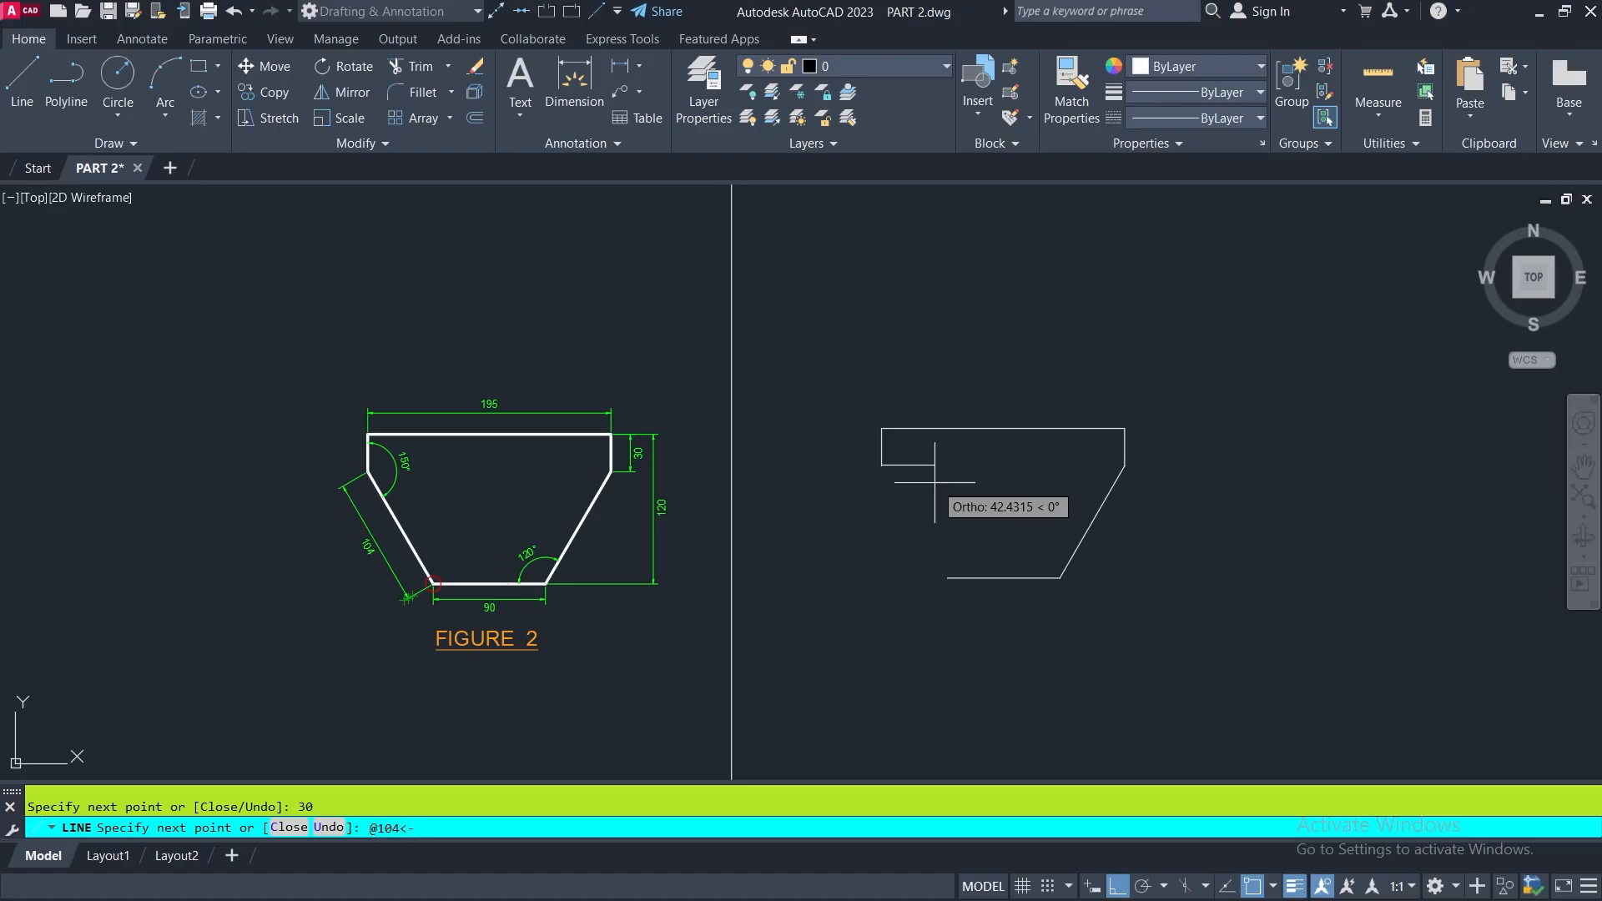
text(60)
key(Return)
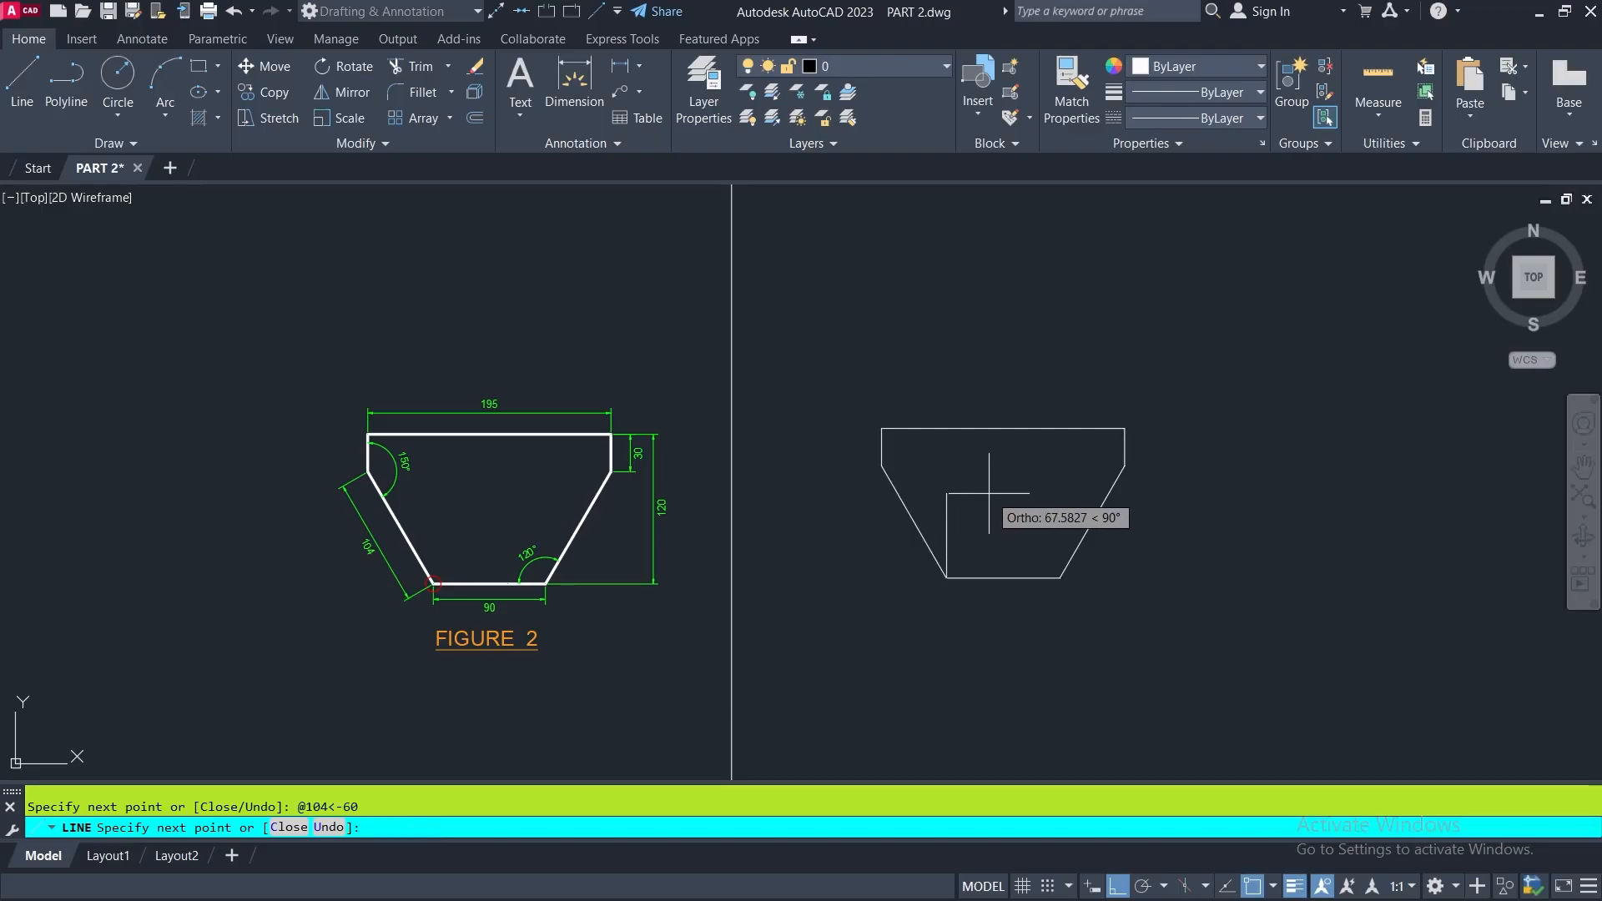
key(Return)
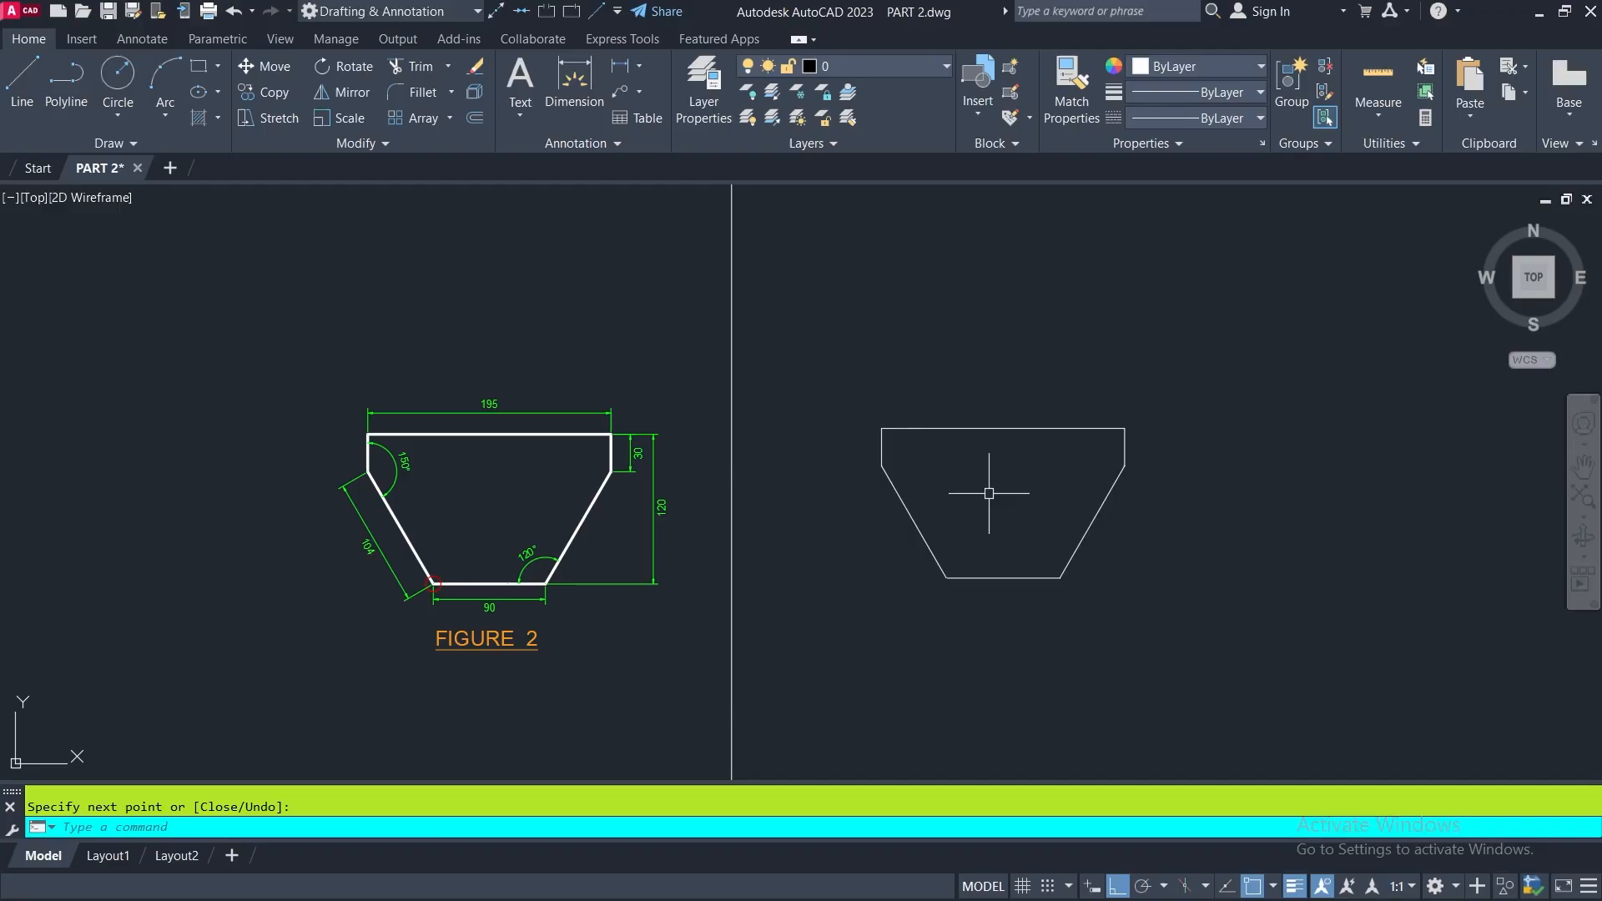
- Compare the finished outline with FIGURE 2 and examine the lengths and radii of FIGURE 3 above the frame
scroll(901, 526, up, 5)
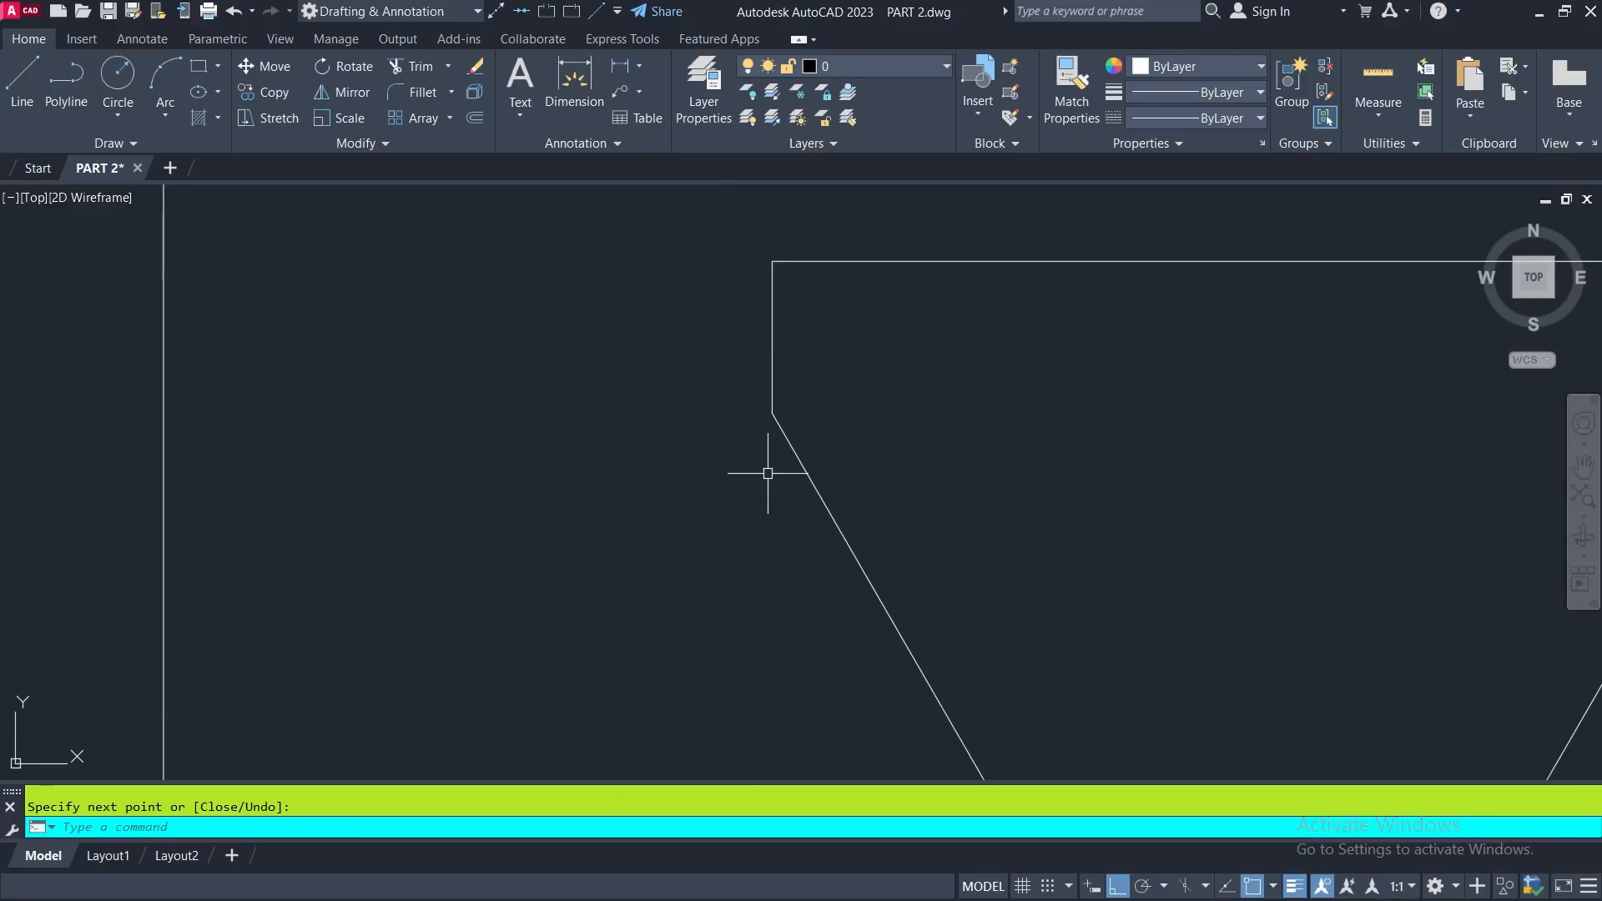
scroll(751, 465, down, 8)
middle_drag(851, 476, 571, 592)
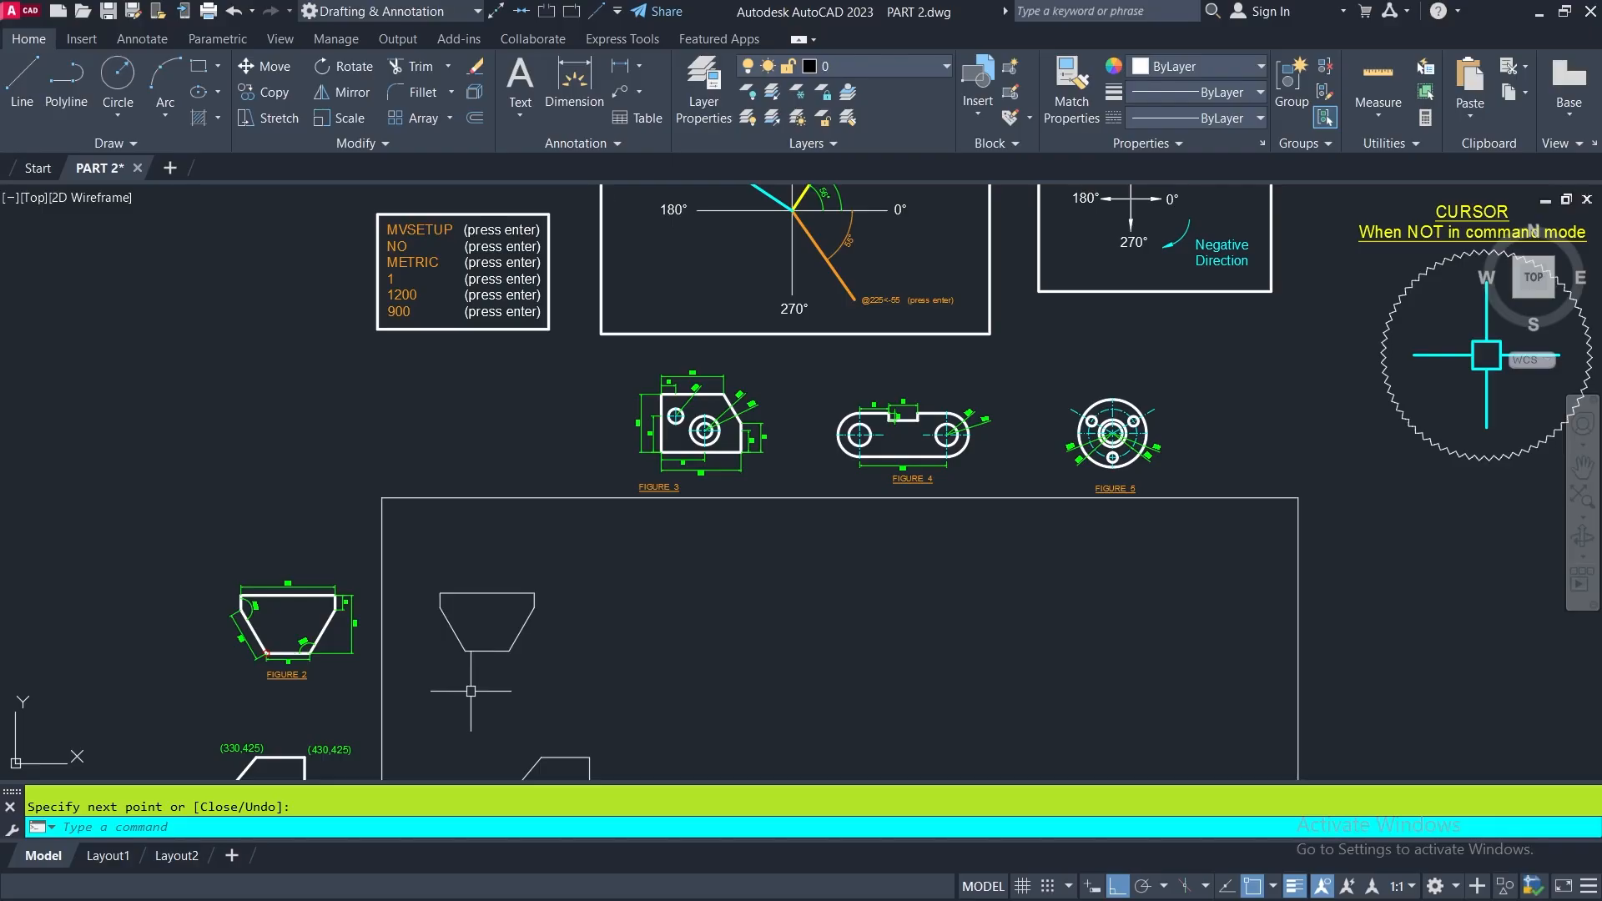
scroll(248, 647, up, 4)
scroll(248, 646, up, 2)
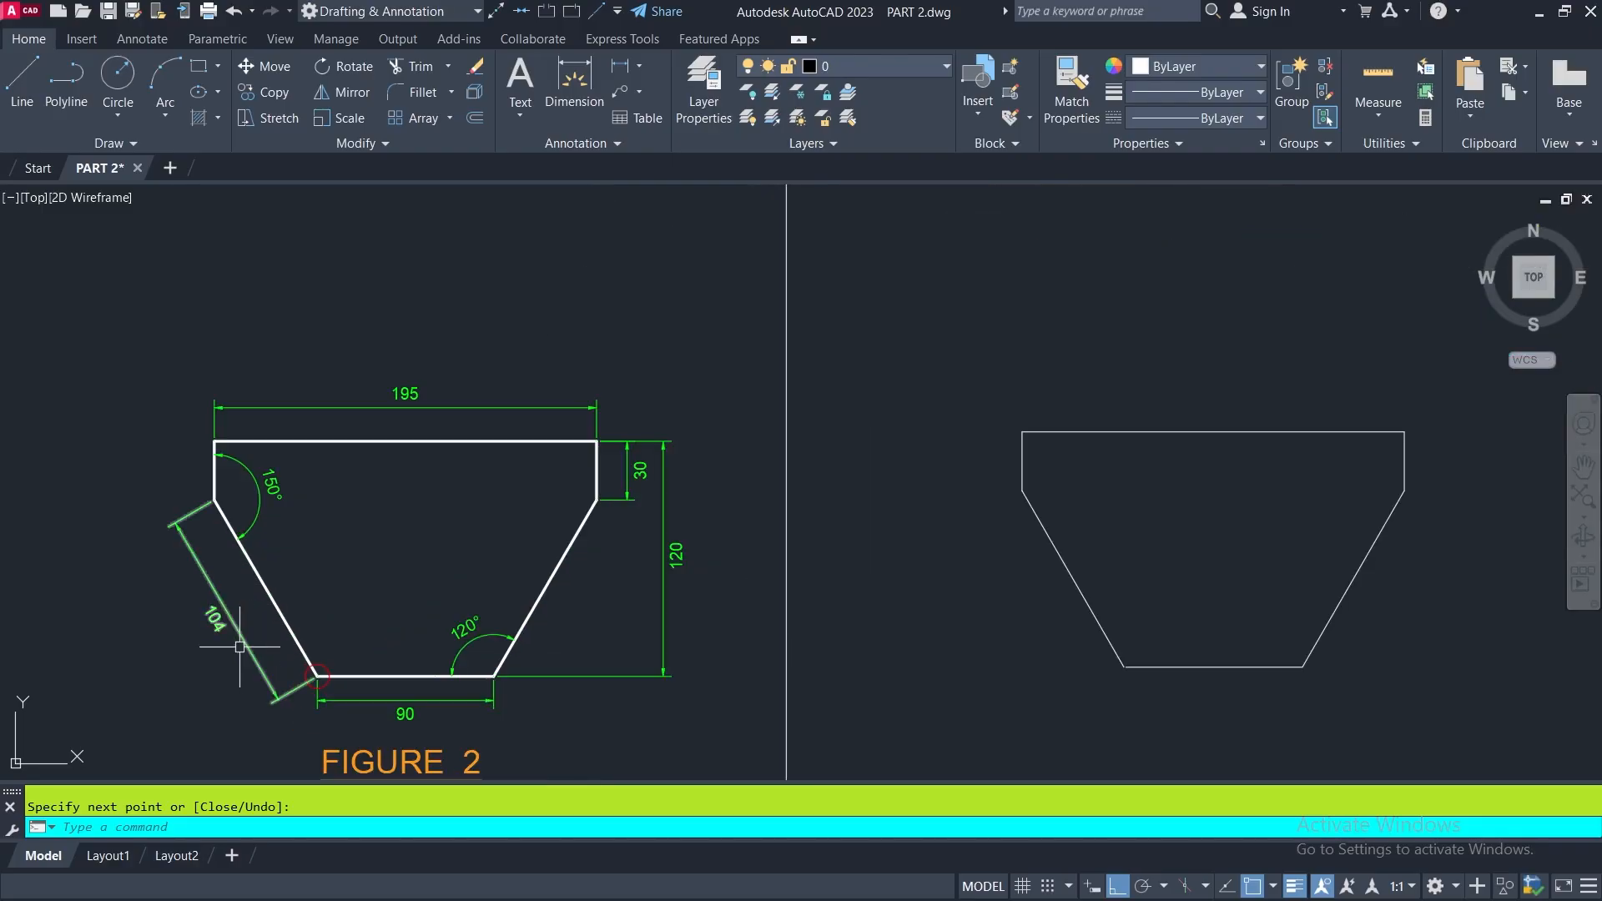
scroll(191, 651, down, 5)
mouse_move(980, 325)
middle_down()
mouse_move(802, 467)
mouse_move(785, 517)
middle_up()
scroll(723, 509, up, 2)
scroll(723, 509, up, 2)
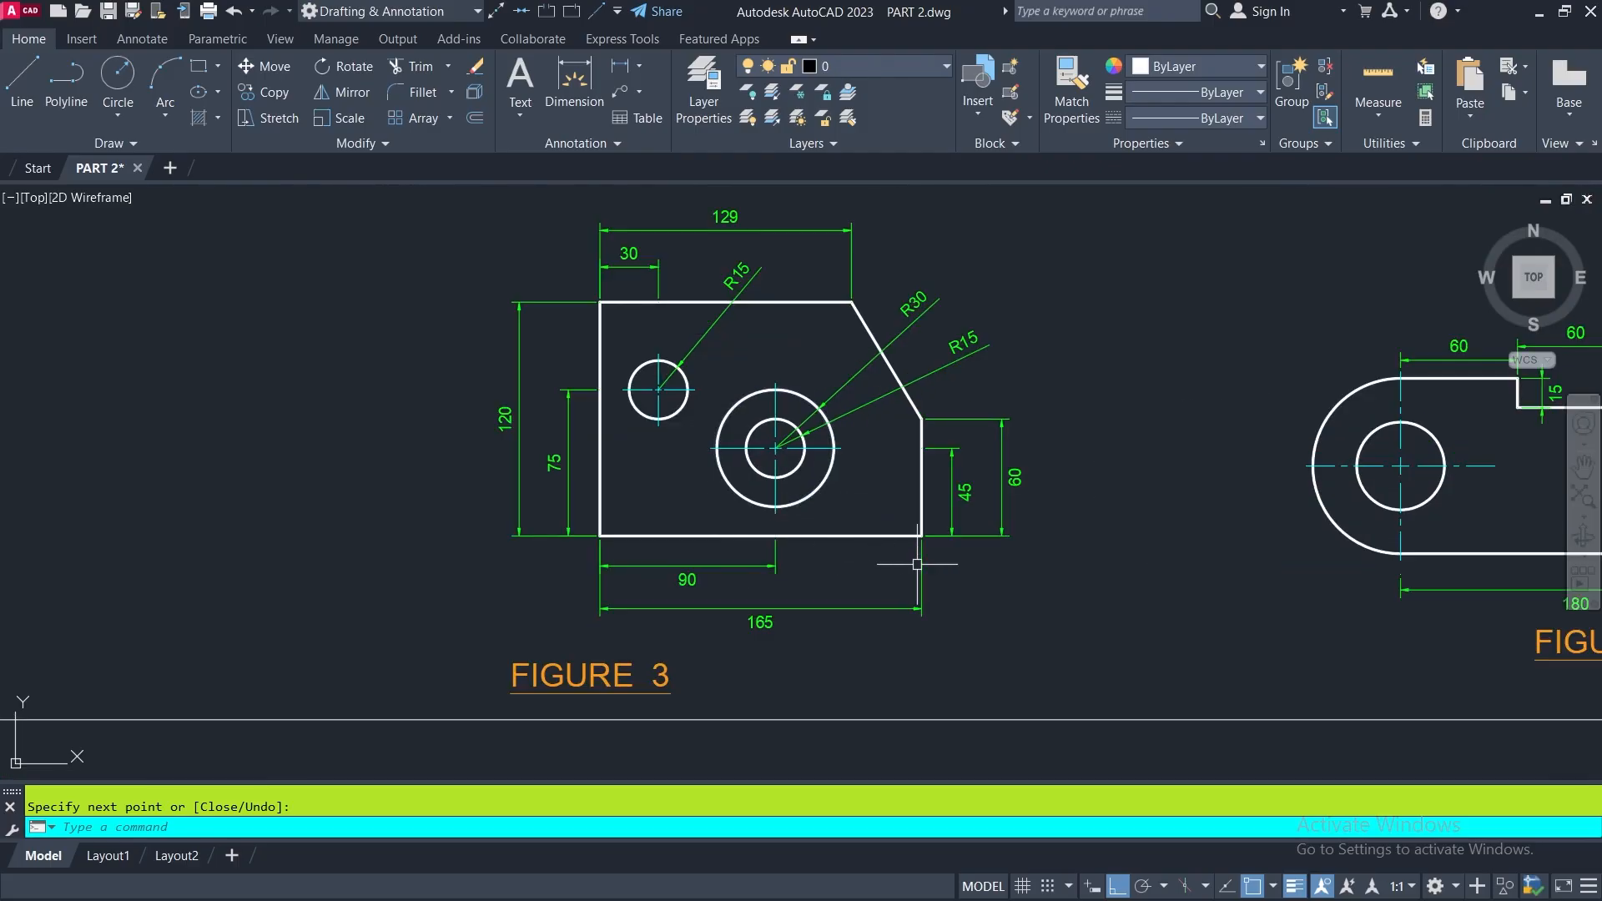
mouse_move(1101, 573)
middle_down()
mouse_move(1098, 525)
mouse_move(1079, 578)
middle_up()
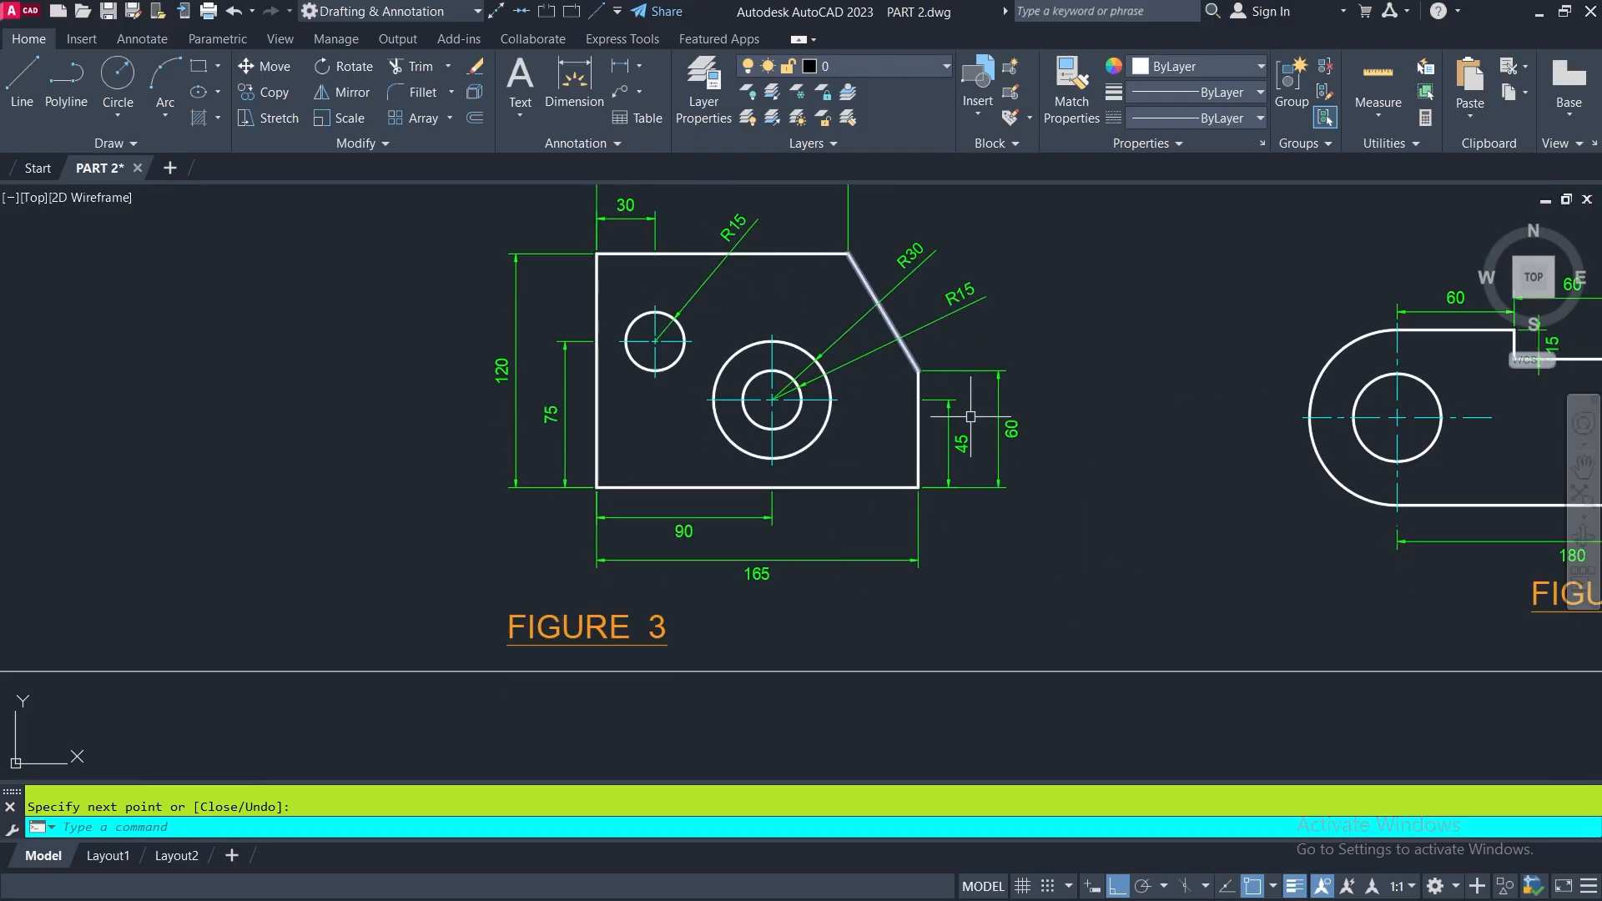
middle_drag(860, 450, 871, 487)
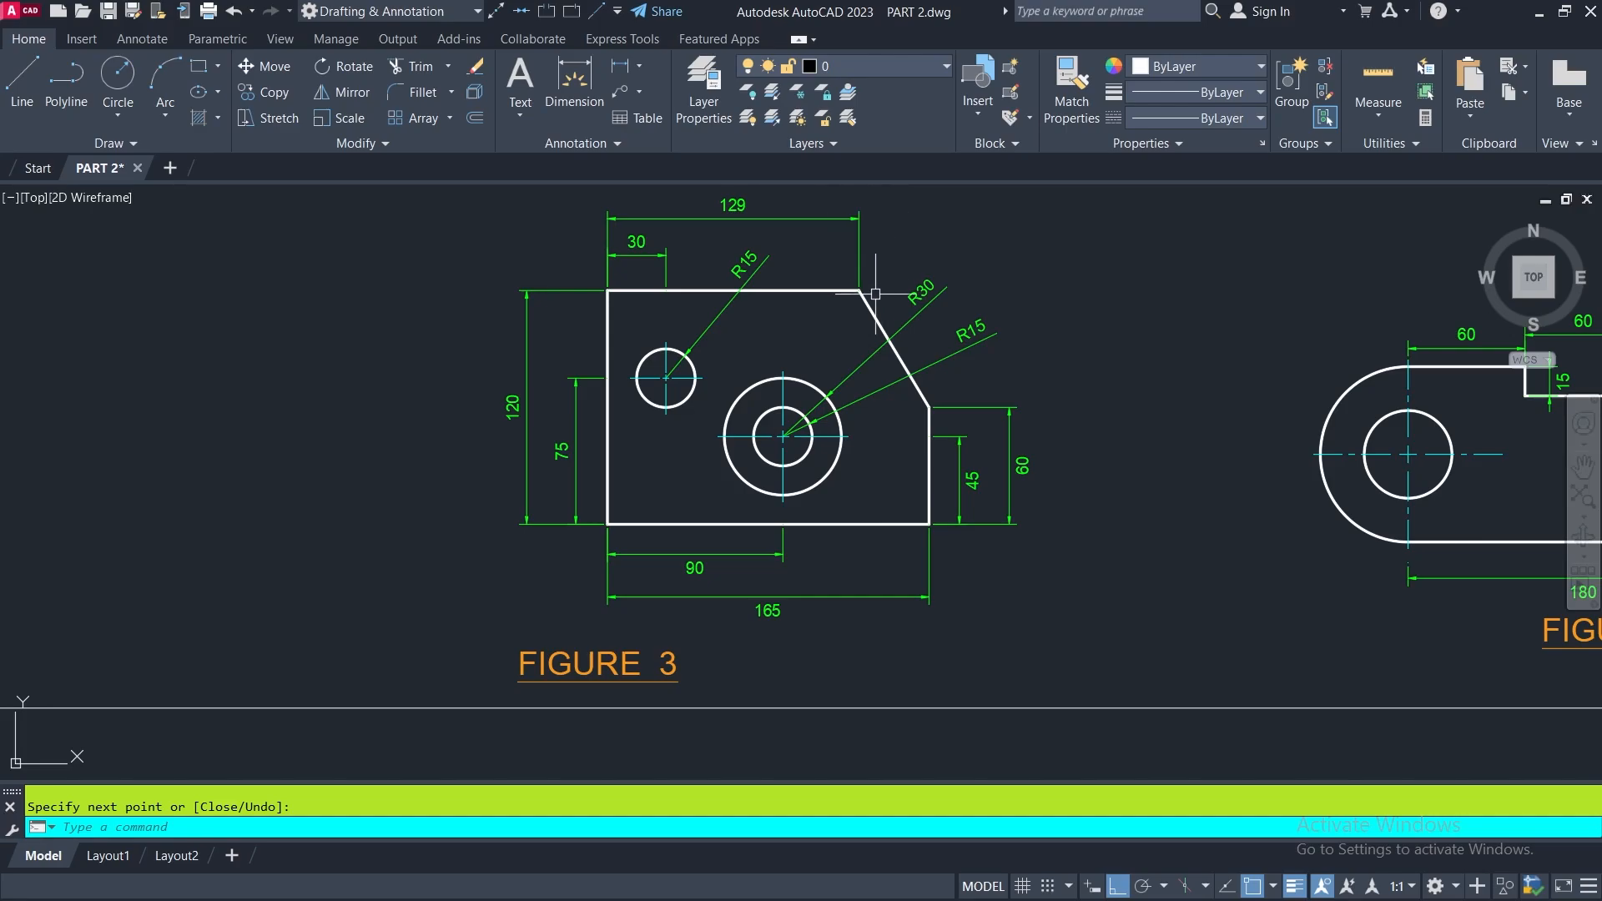
scroll(856, 307, up, 4)
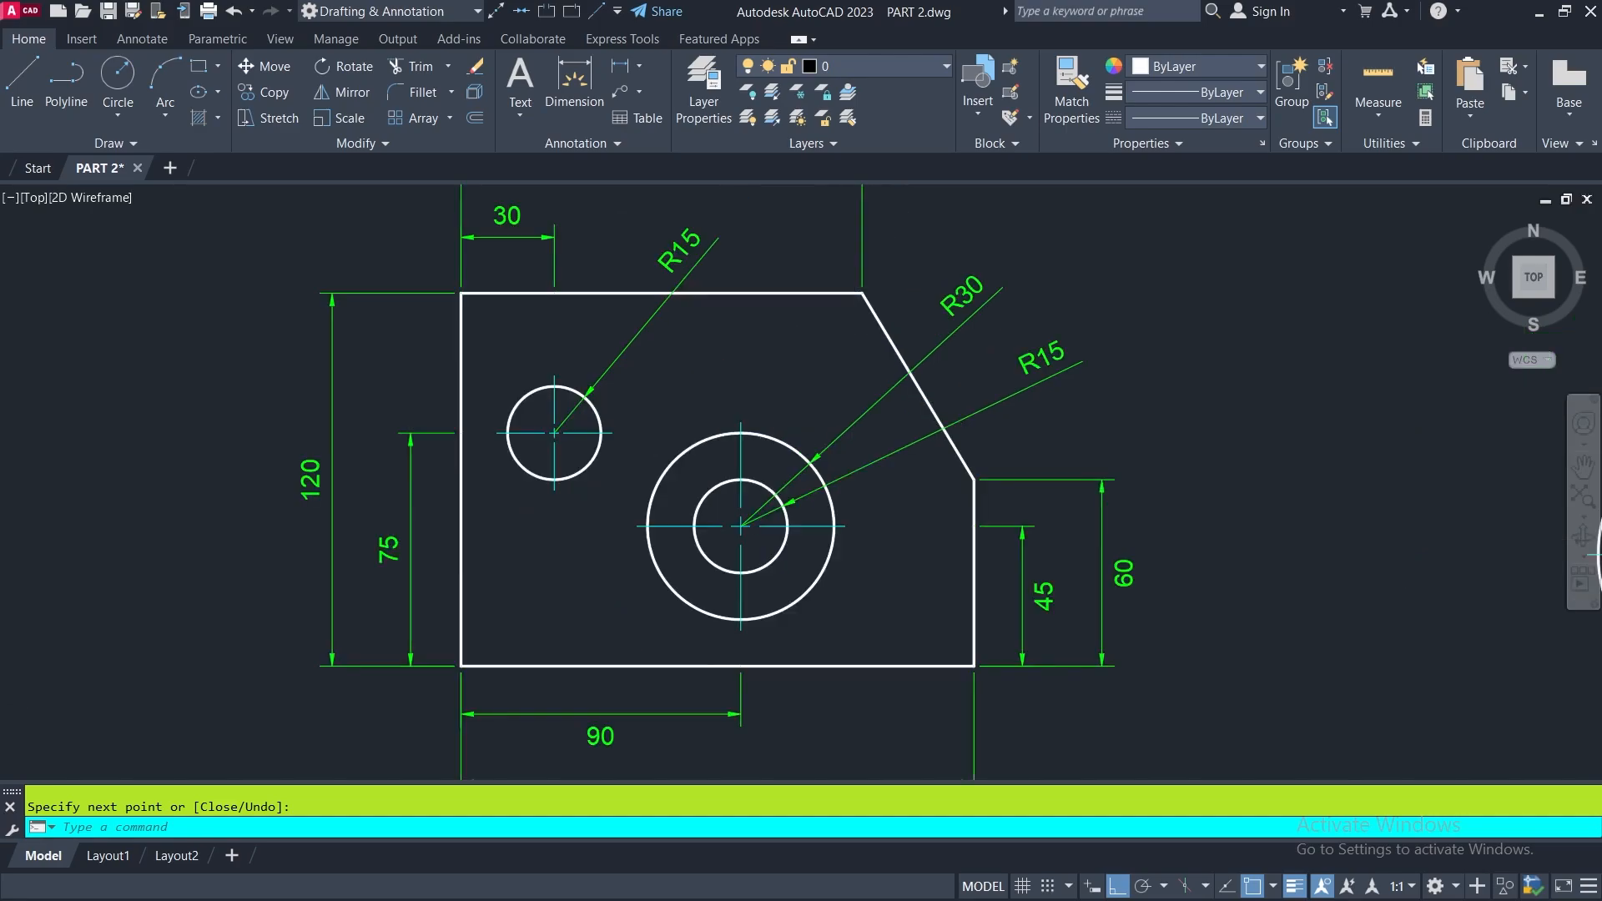
scroll(864, 296, down, 2)
scroll(868, 295, down, 2)
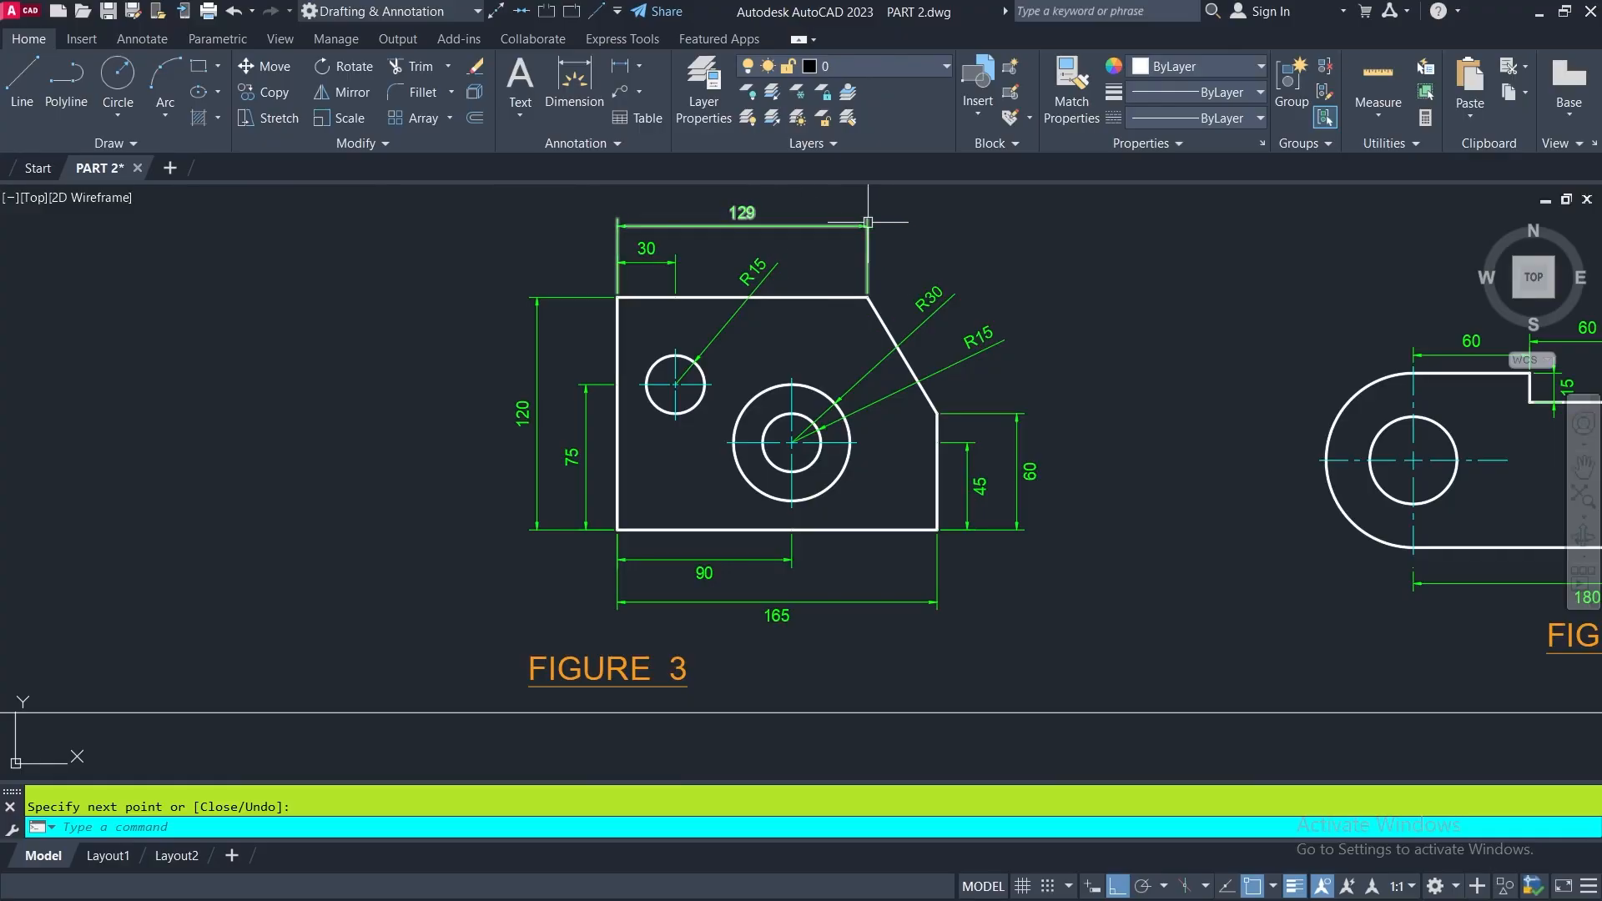
- Start a line in the empty area beside FIGURE 3, drawing 129 units horizontally to the left and 120 units vertically downward
scroll(687, 242, down, 2)
middle_drag(686, 281, 1122, 368)
click(16, 72)
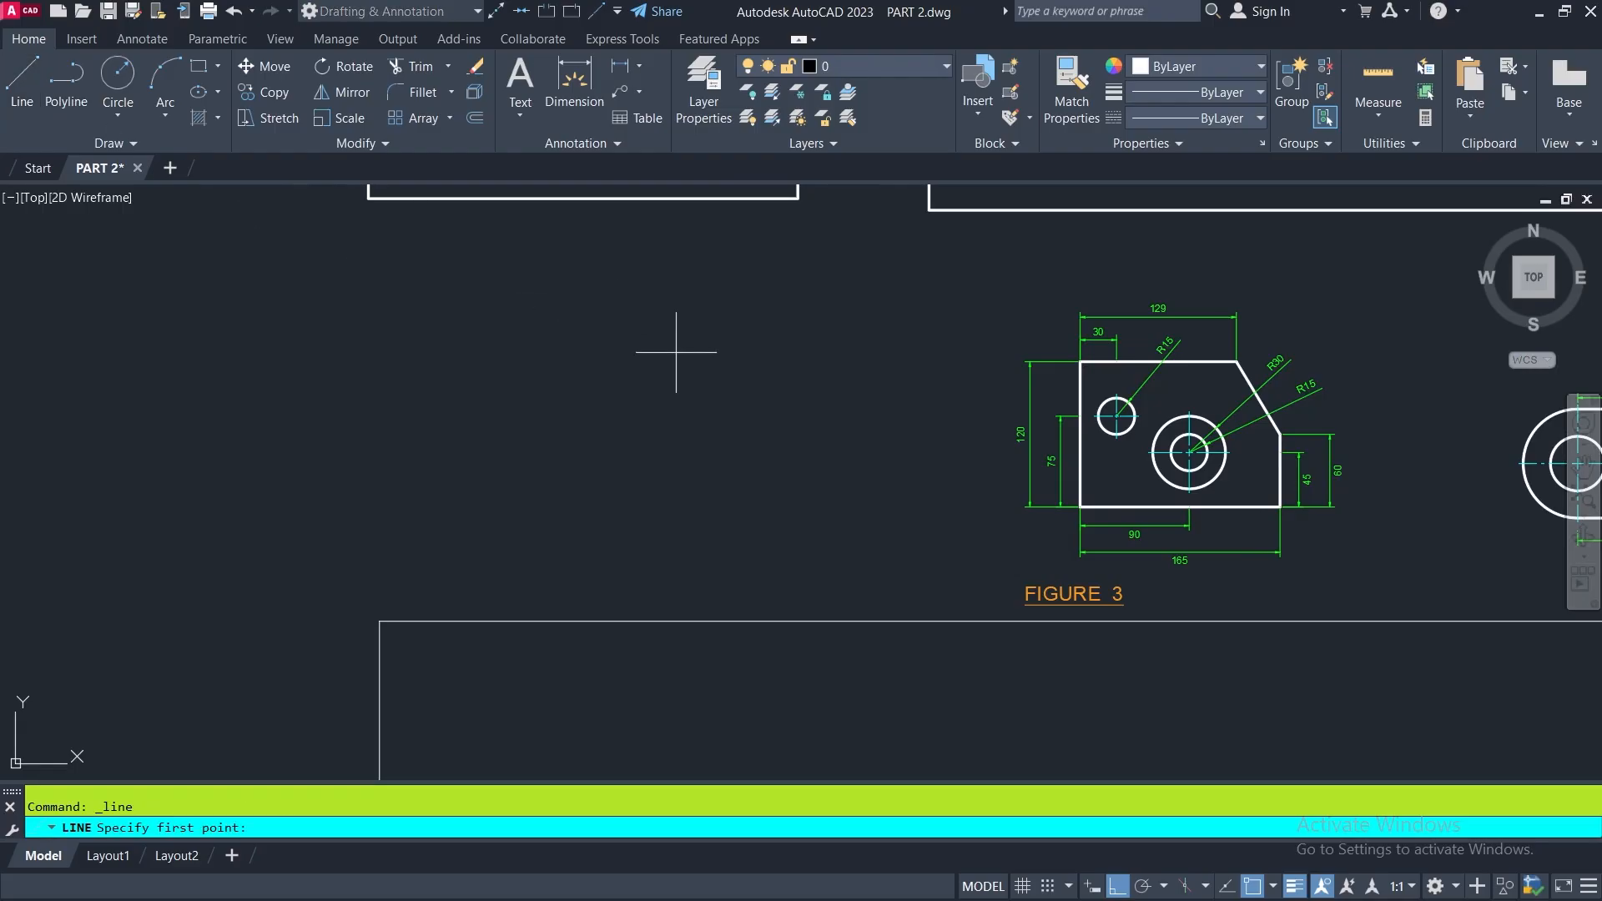
click(687, 327)
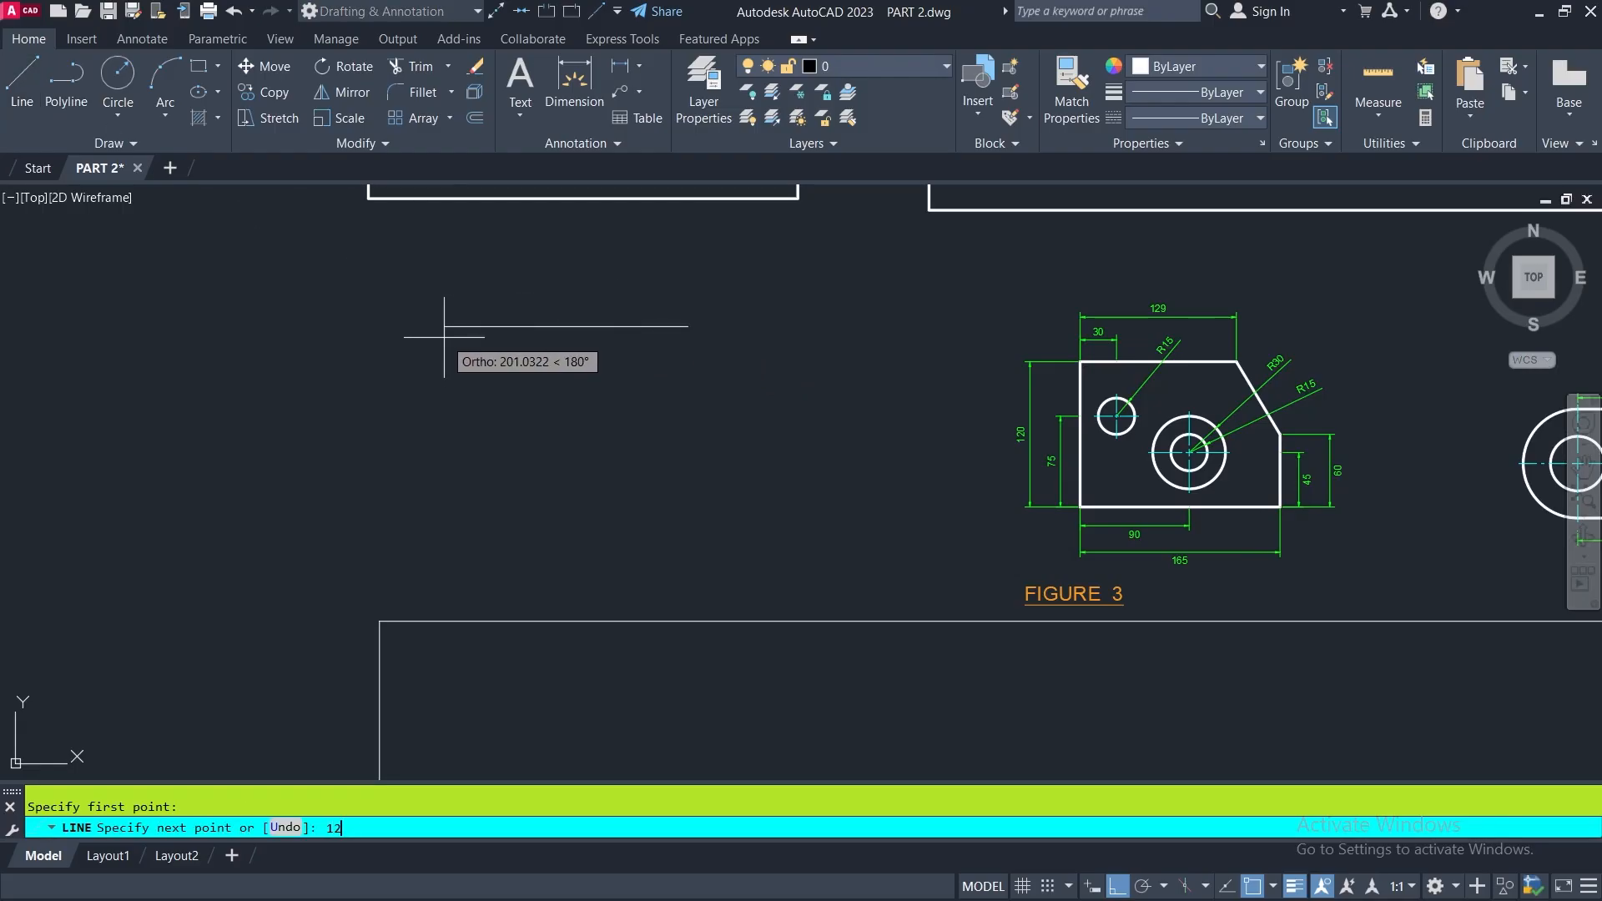
text(129)
key(Return)
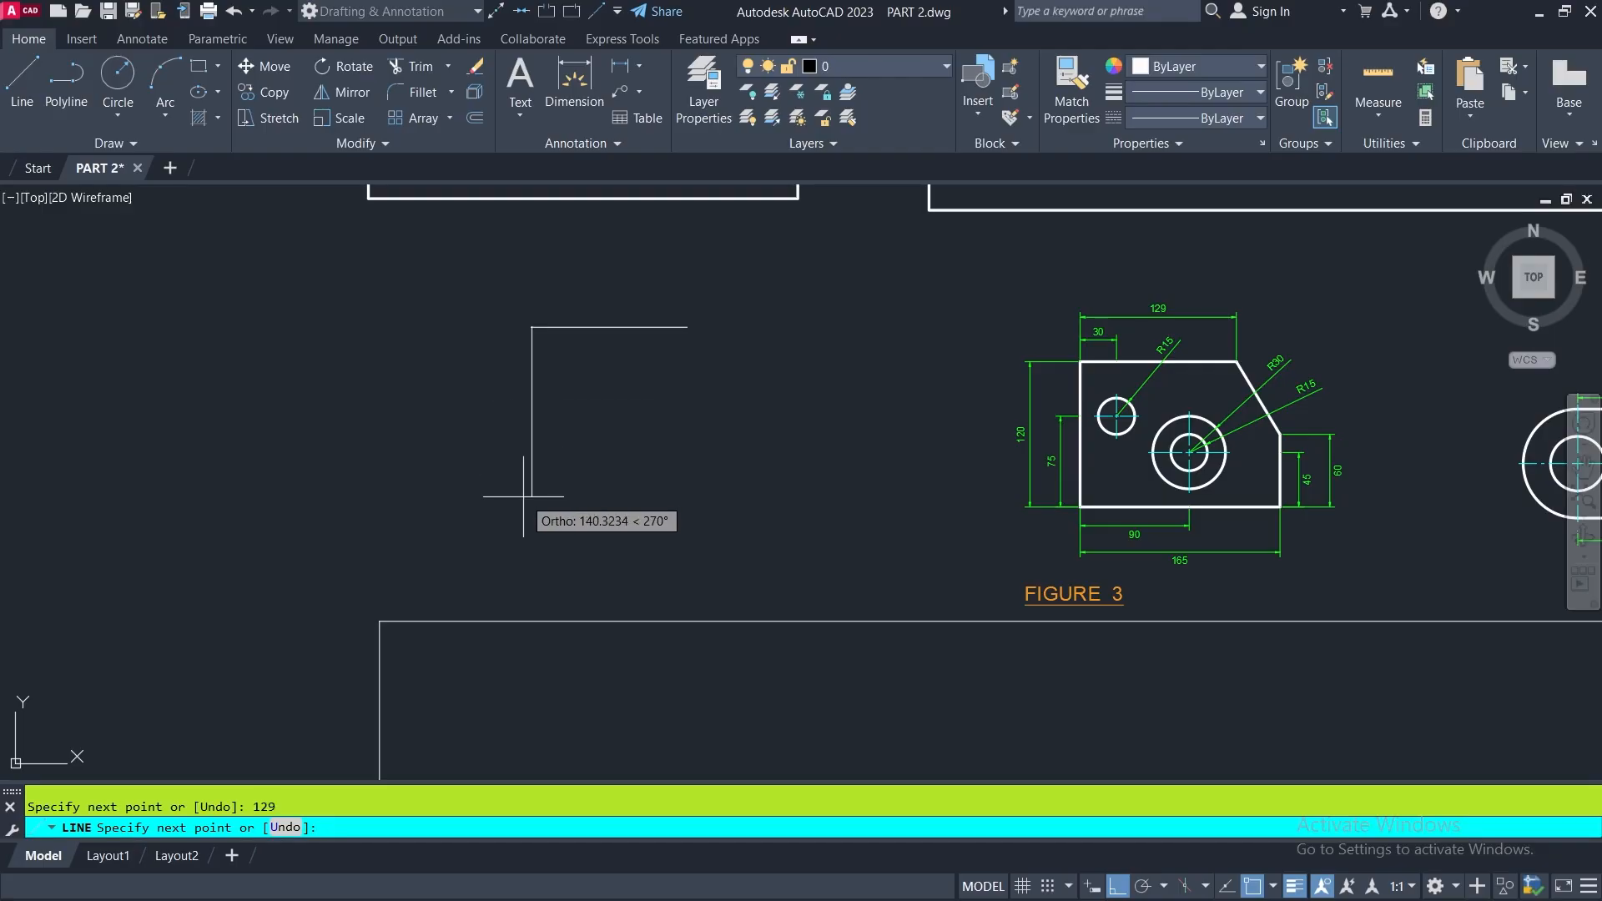
text(120)
key(Return)
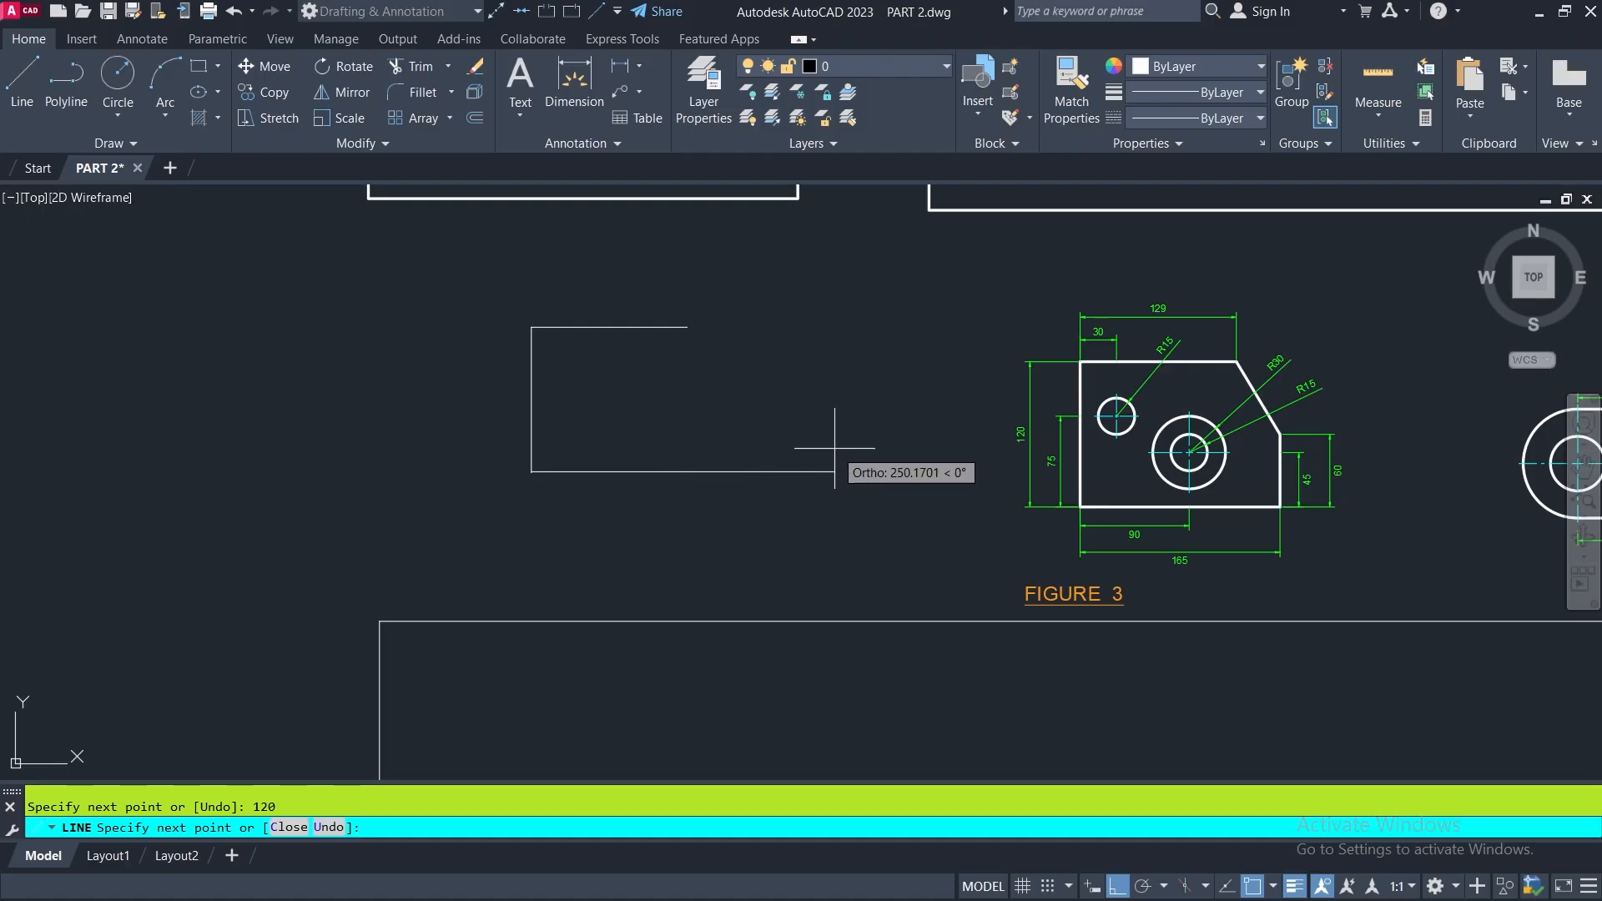
- Continue the FIGURE 3 outline with a 165-unit horizontal base to the right
scroll(1285, 605, up, 3)
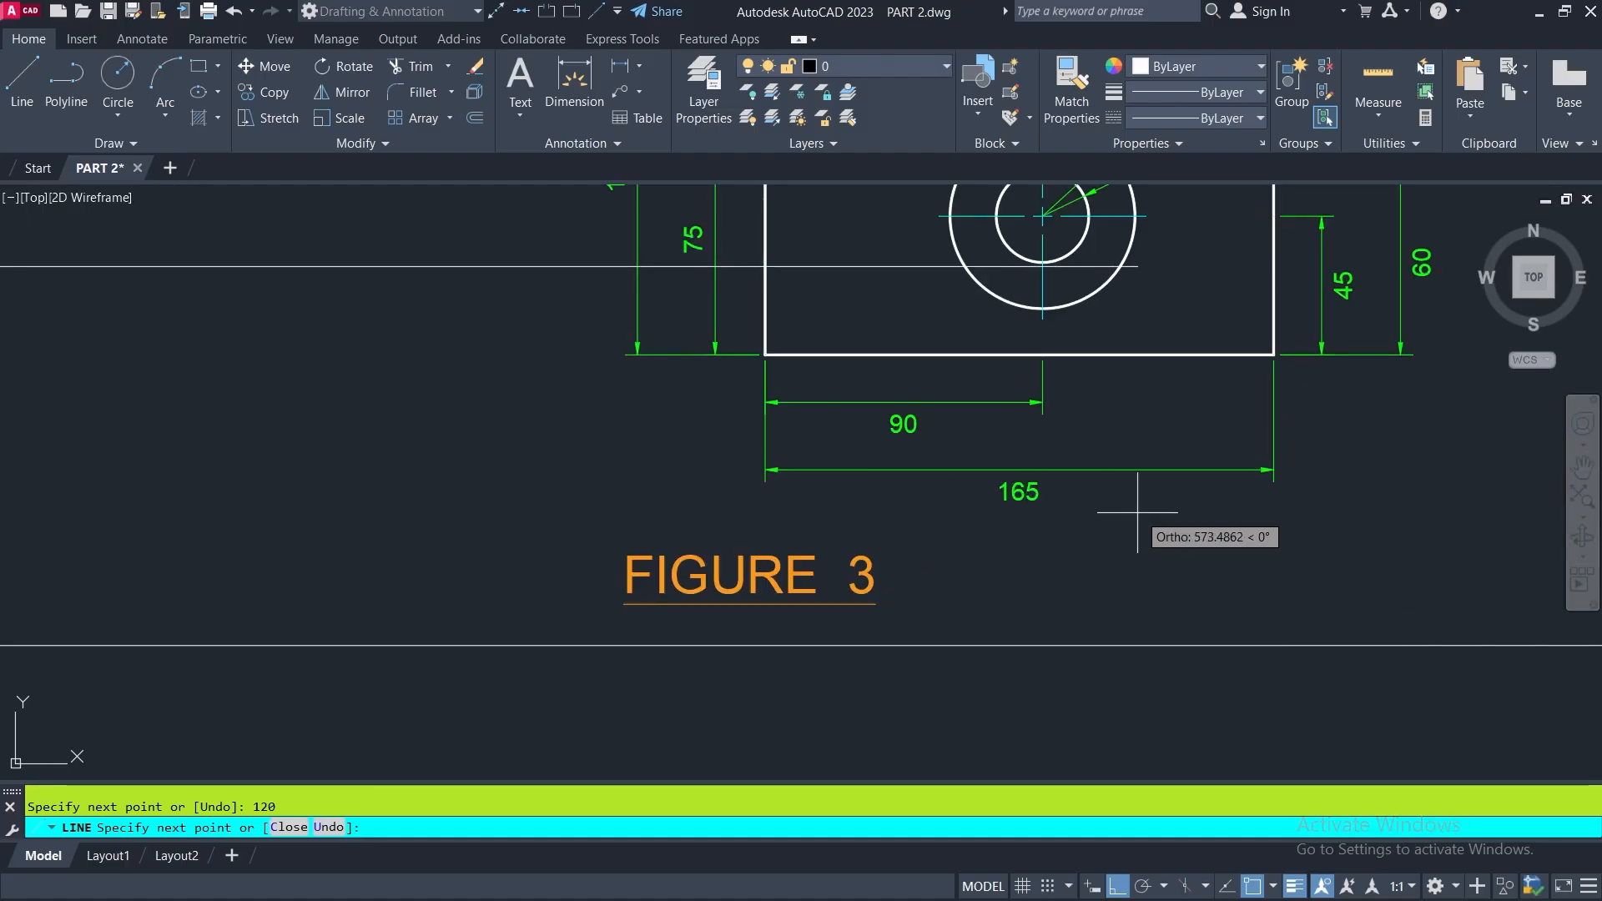
scroll(1136, 512, down, 4)
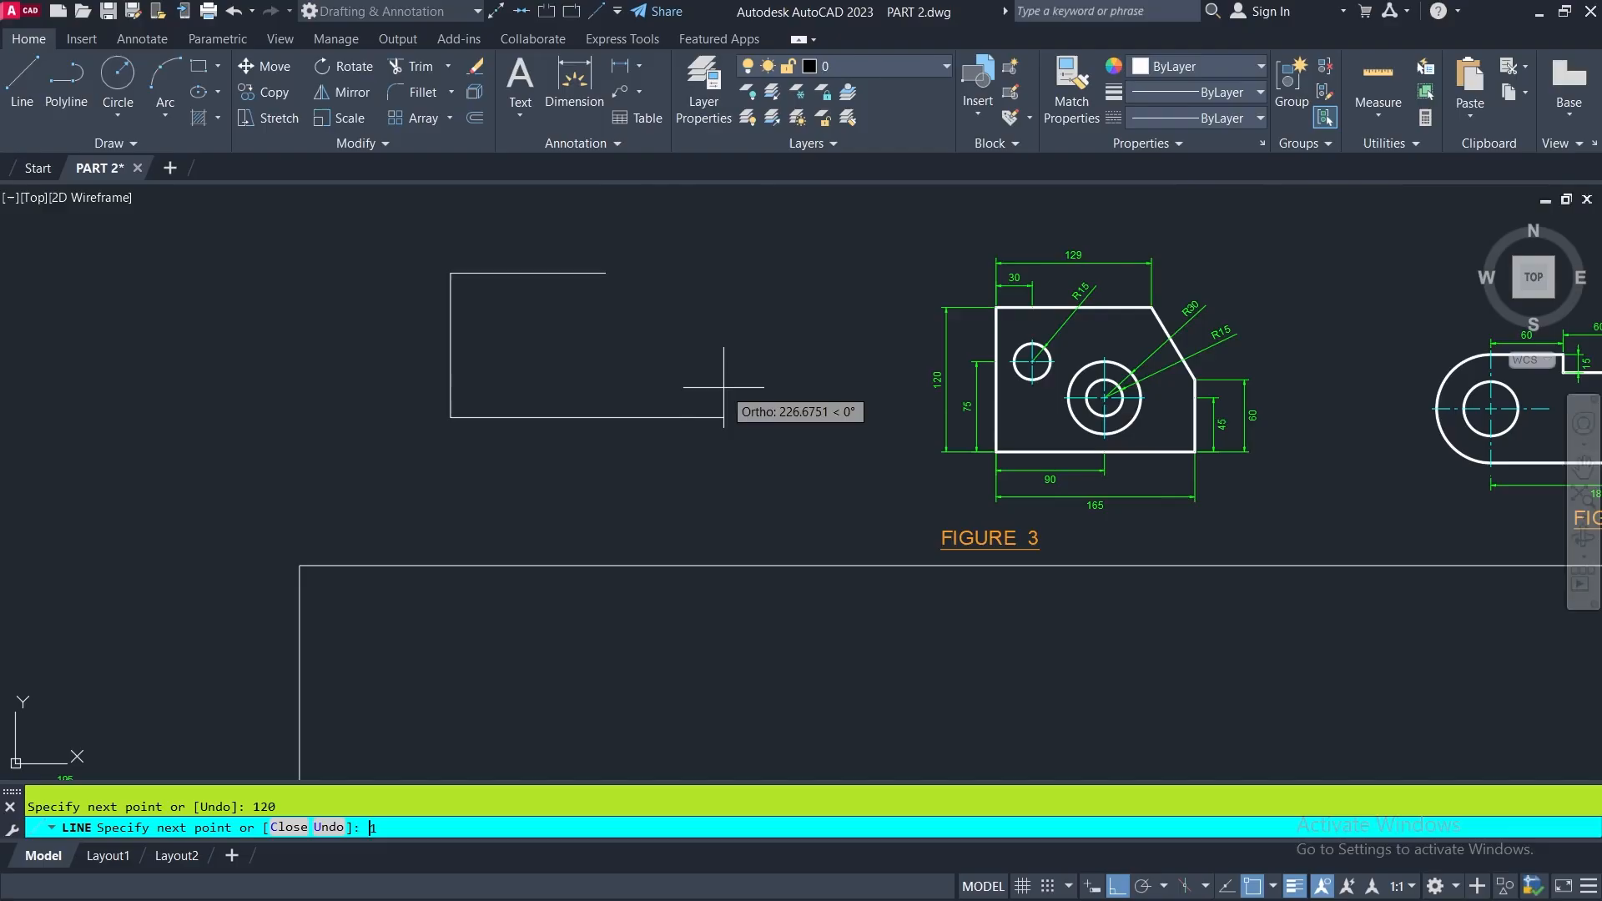
text(165)
key(Return)
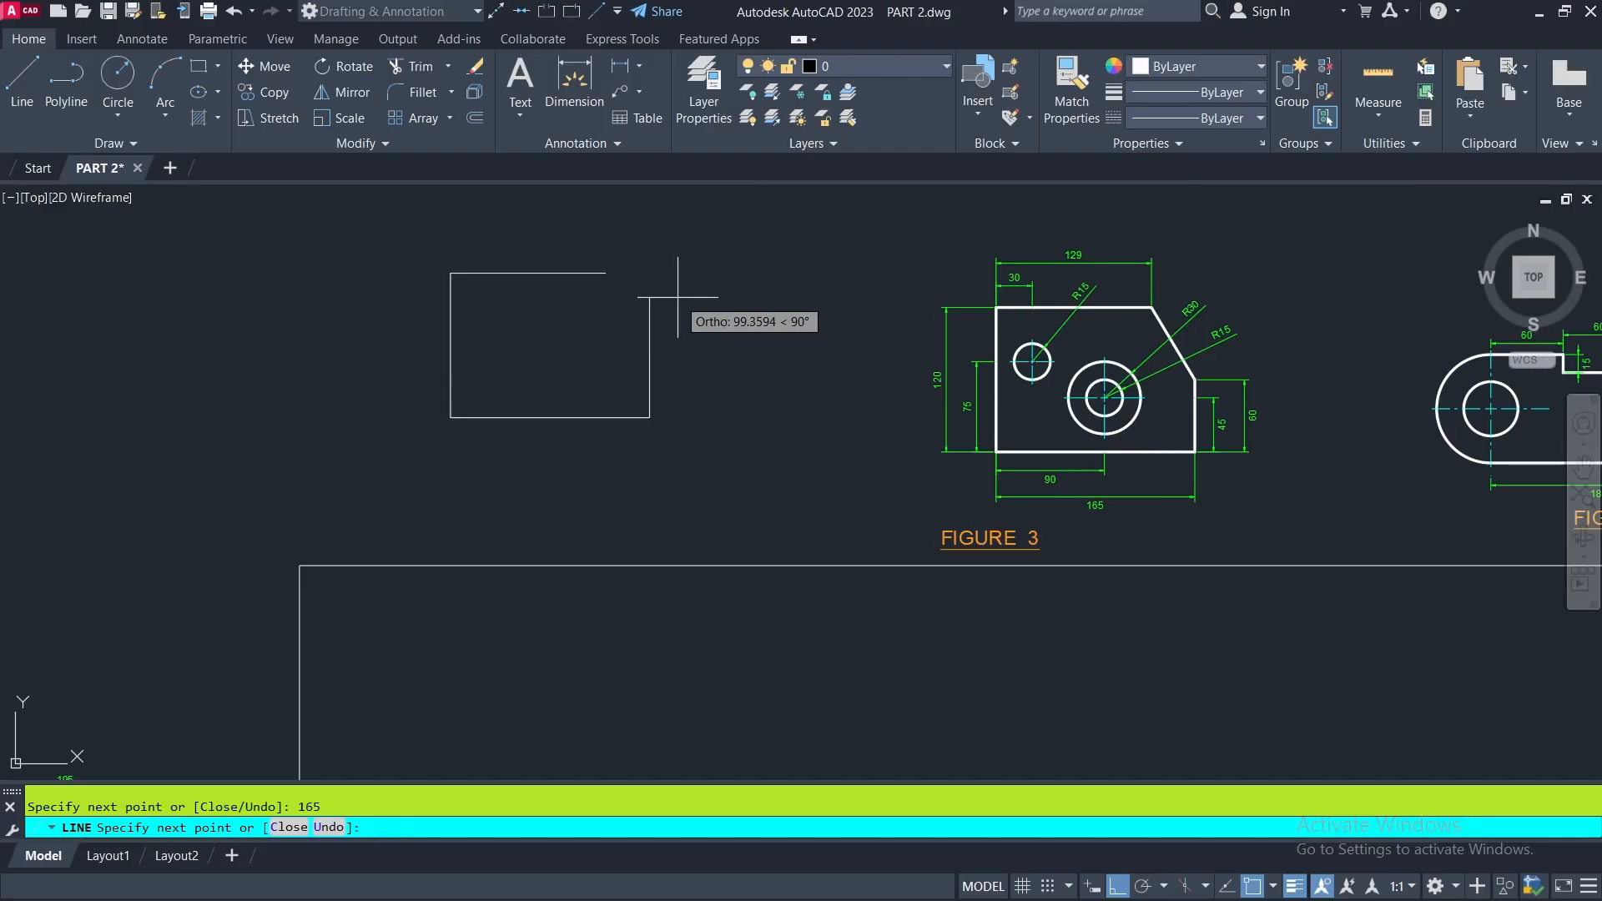
- Continue the outline 60 units vertically upward and close it with a slanted side to the start point of the 129-unit edge
scroll(1185, 463, up, 6)
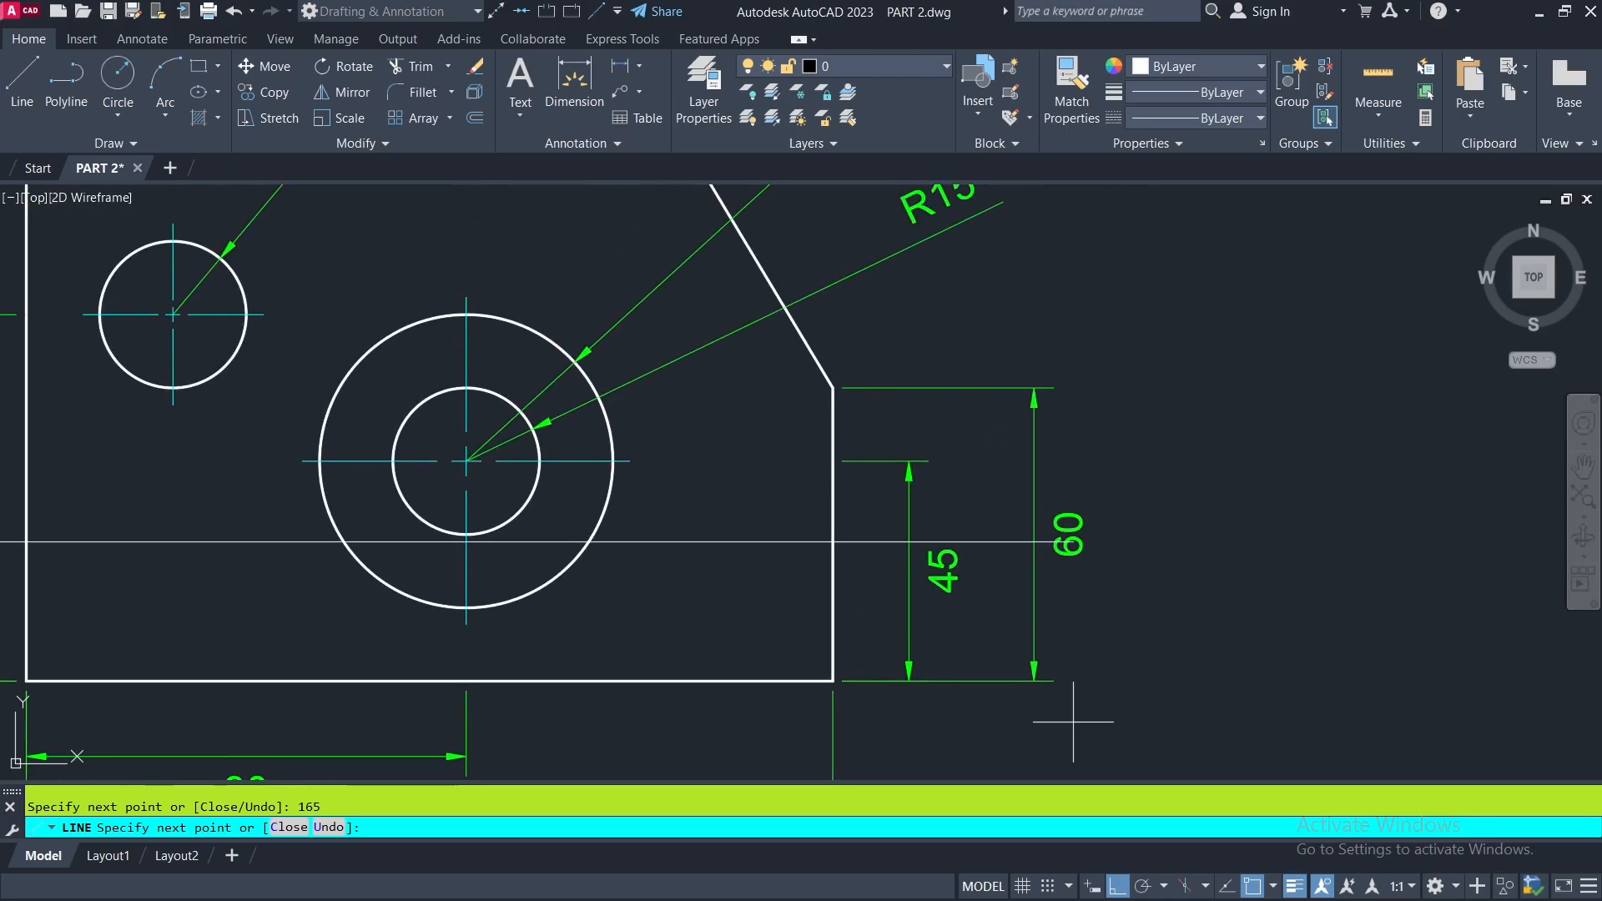
scroll(1043, 634, down, 3)
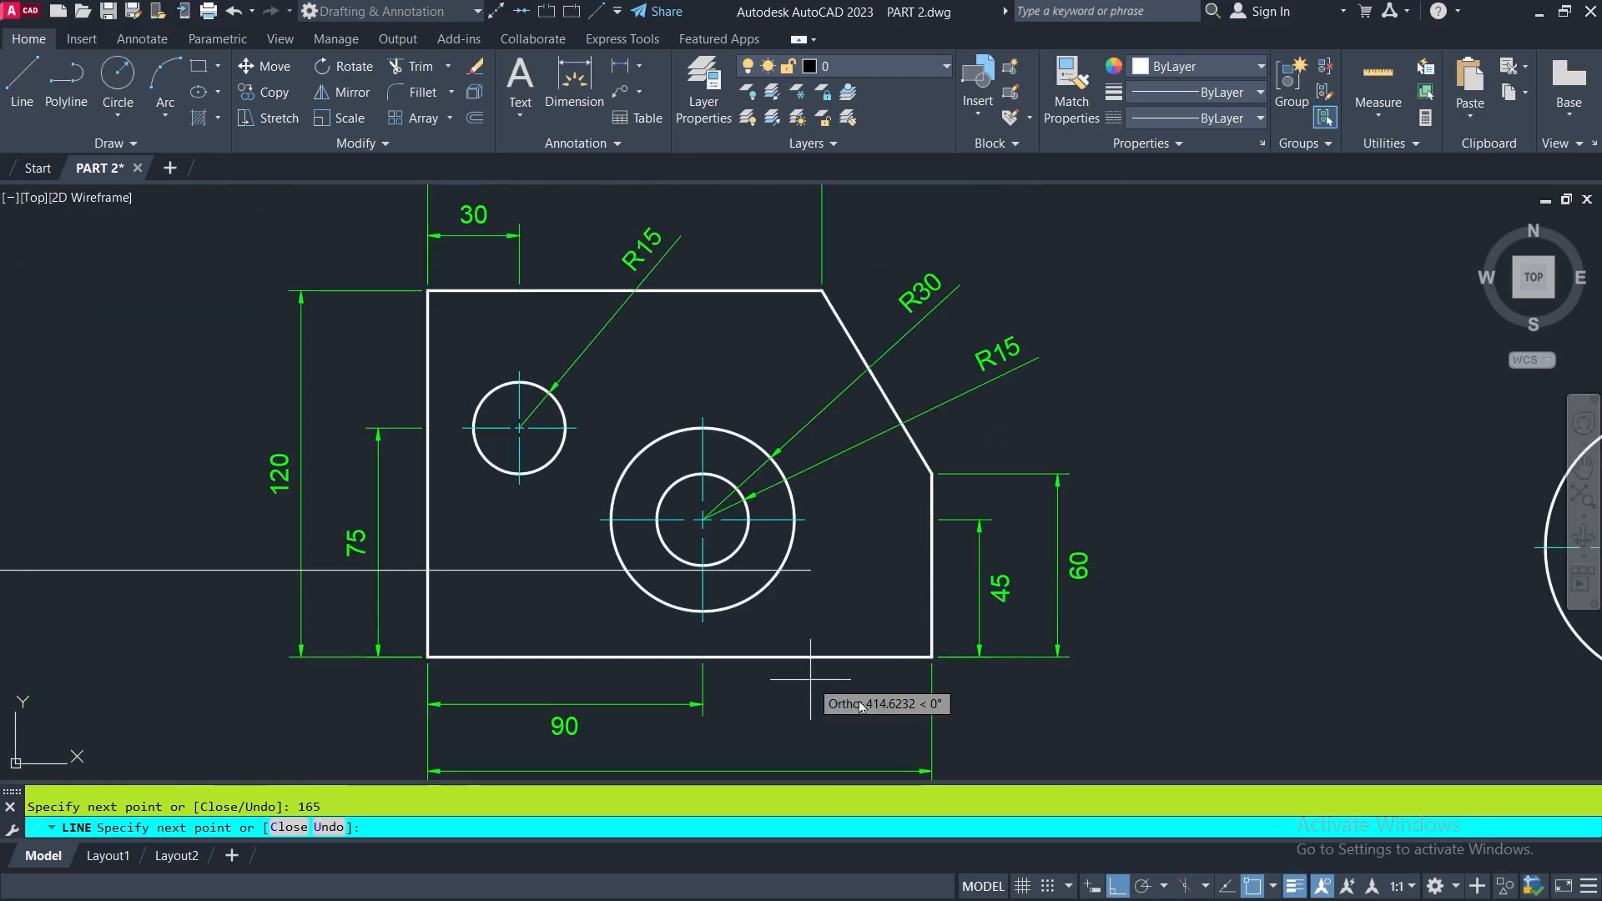
mouse_move(946, 634)
middle_down()
mouse_move(1065, 637)
mouse_move(1163, 572)
middle_up()
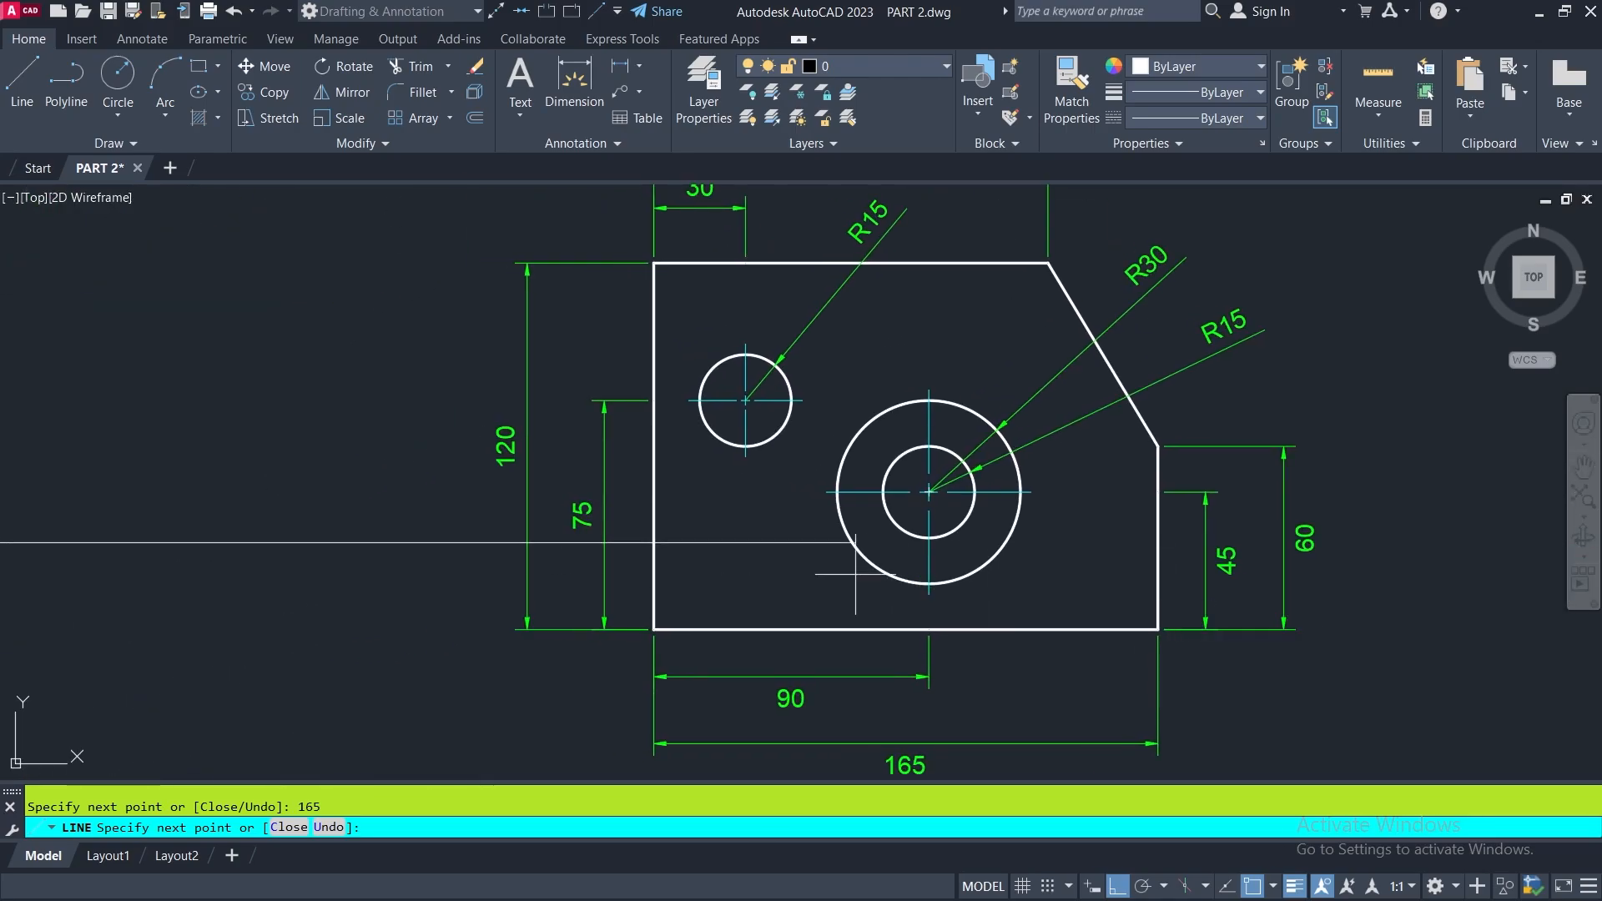
scroll(847, 573, down, 3)
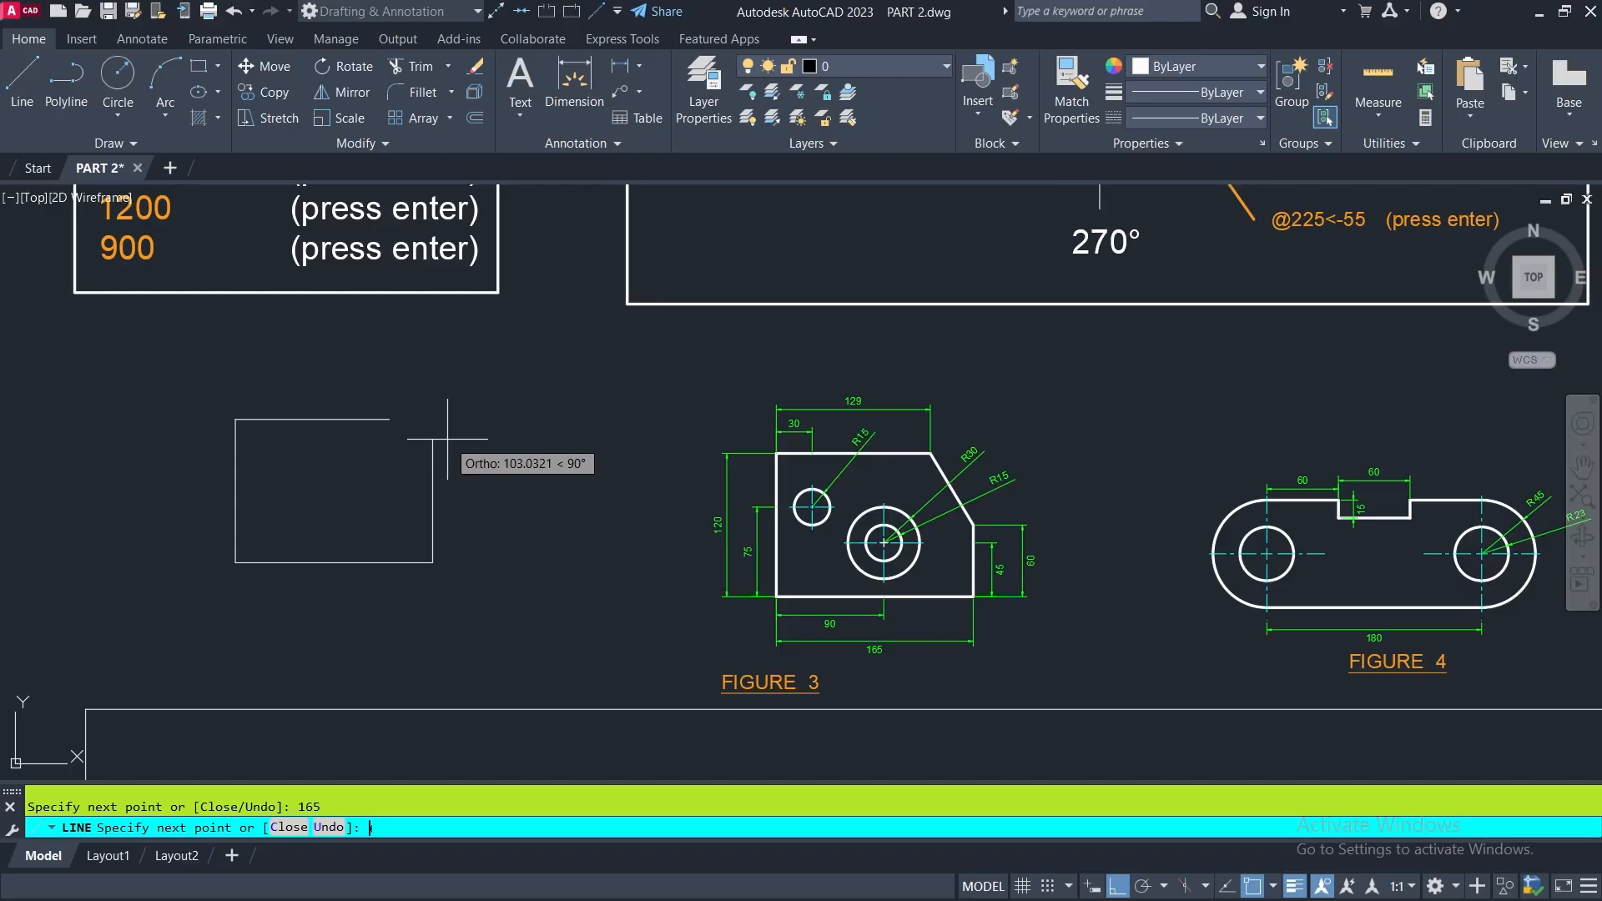
text(0)
key(Return)
click(390, 419)
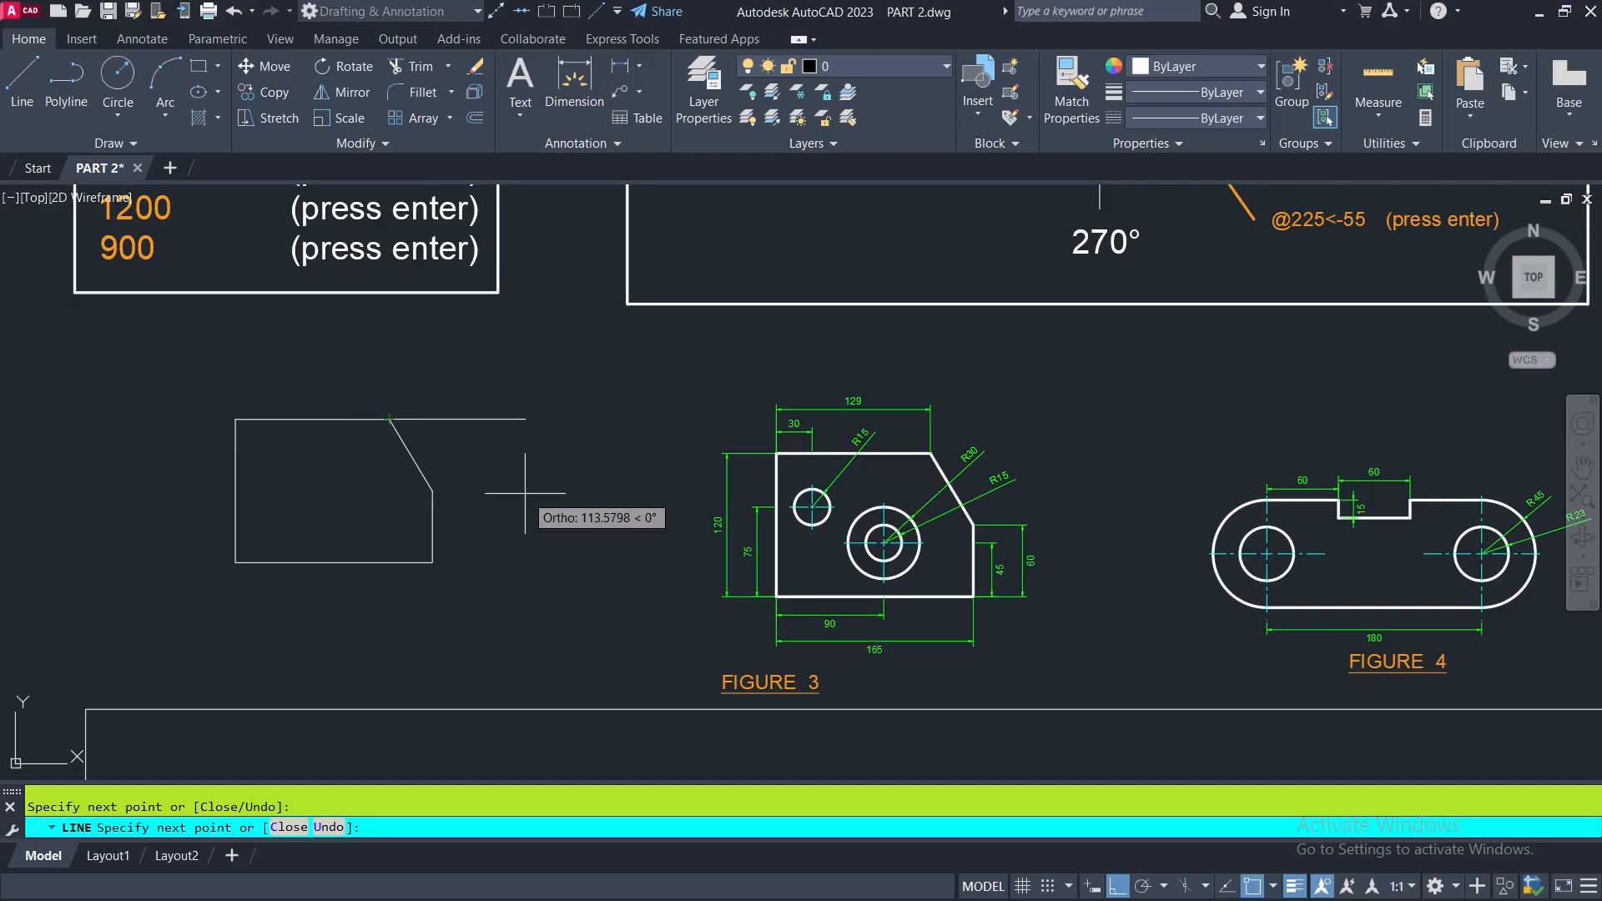
key(Return)
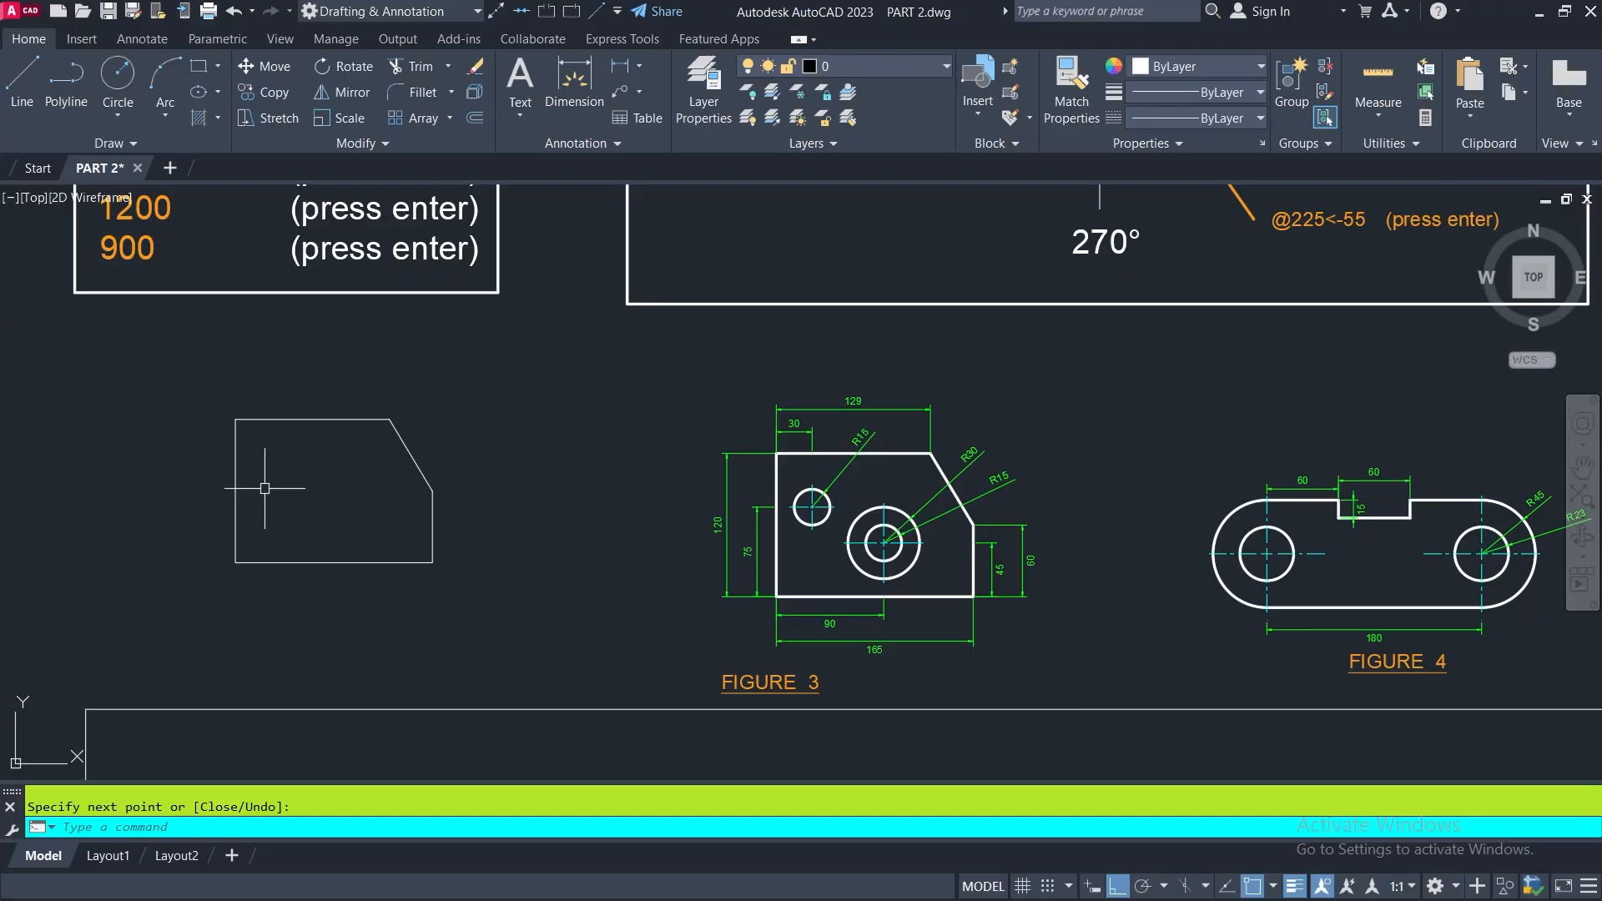
- Turn on object snap tracking, keeping the new outline and the dimensioned FIGURE 3 in view
scroll(258, 475, up, 2)
middle_drag(322, 501, 414, 516)
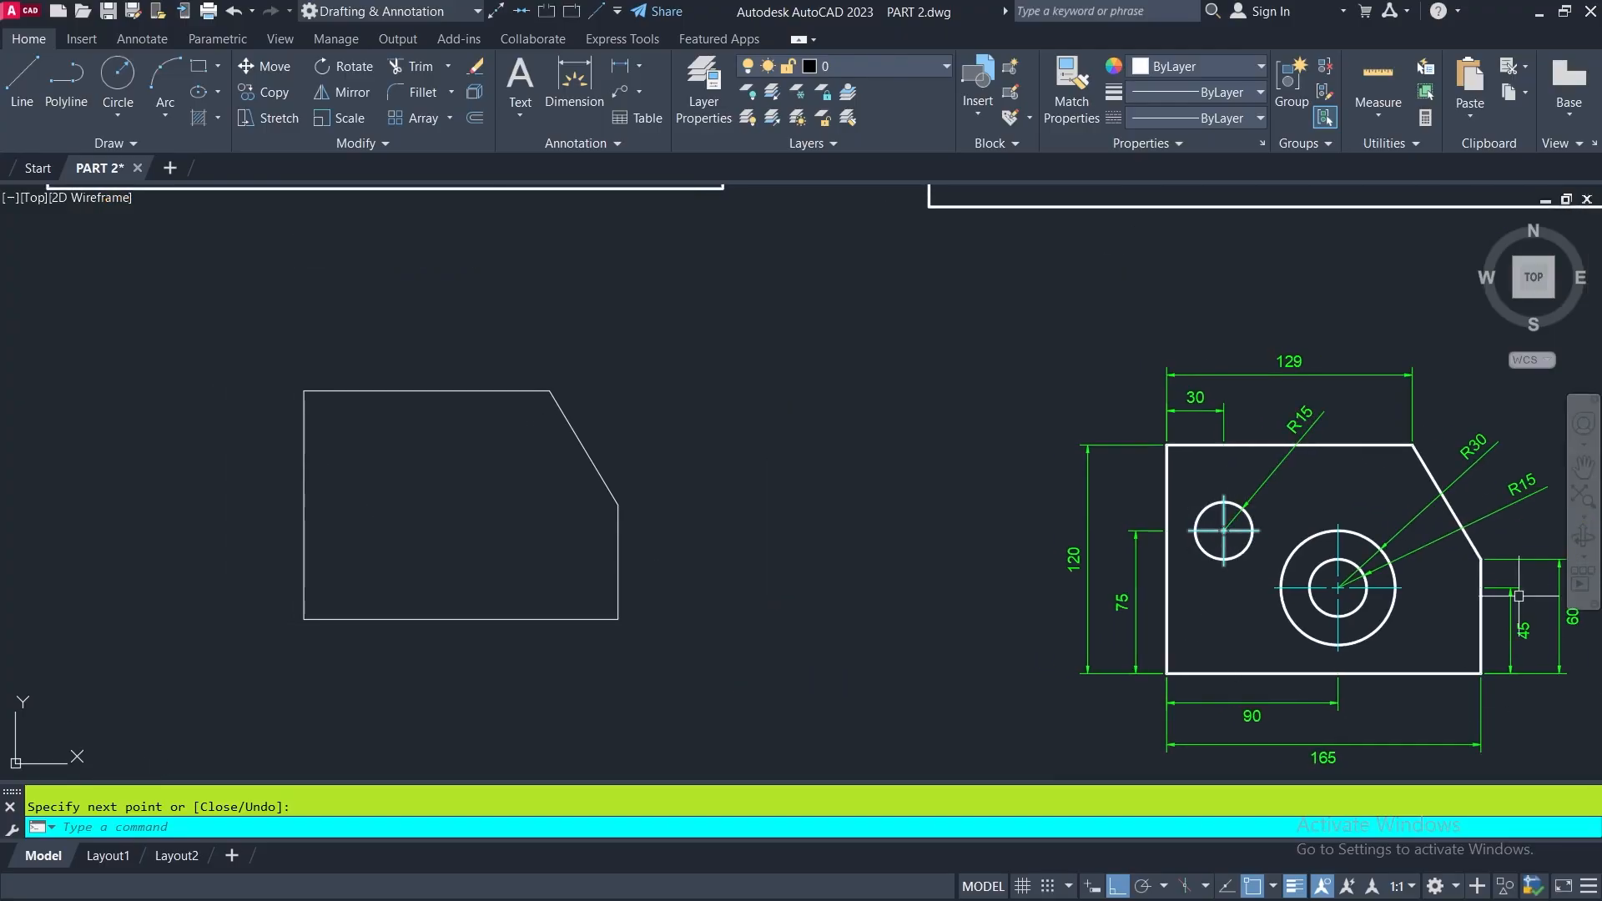
middle_drag(1343, 589, 1430, 587)
key(Escape)
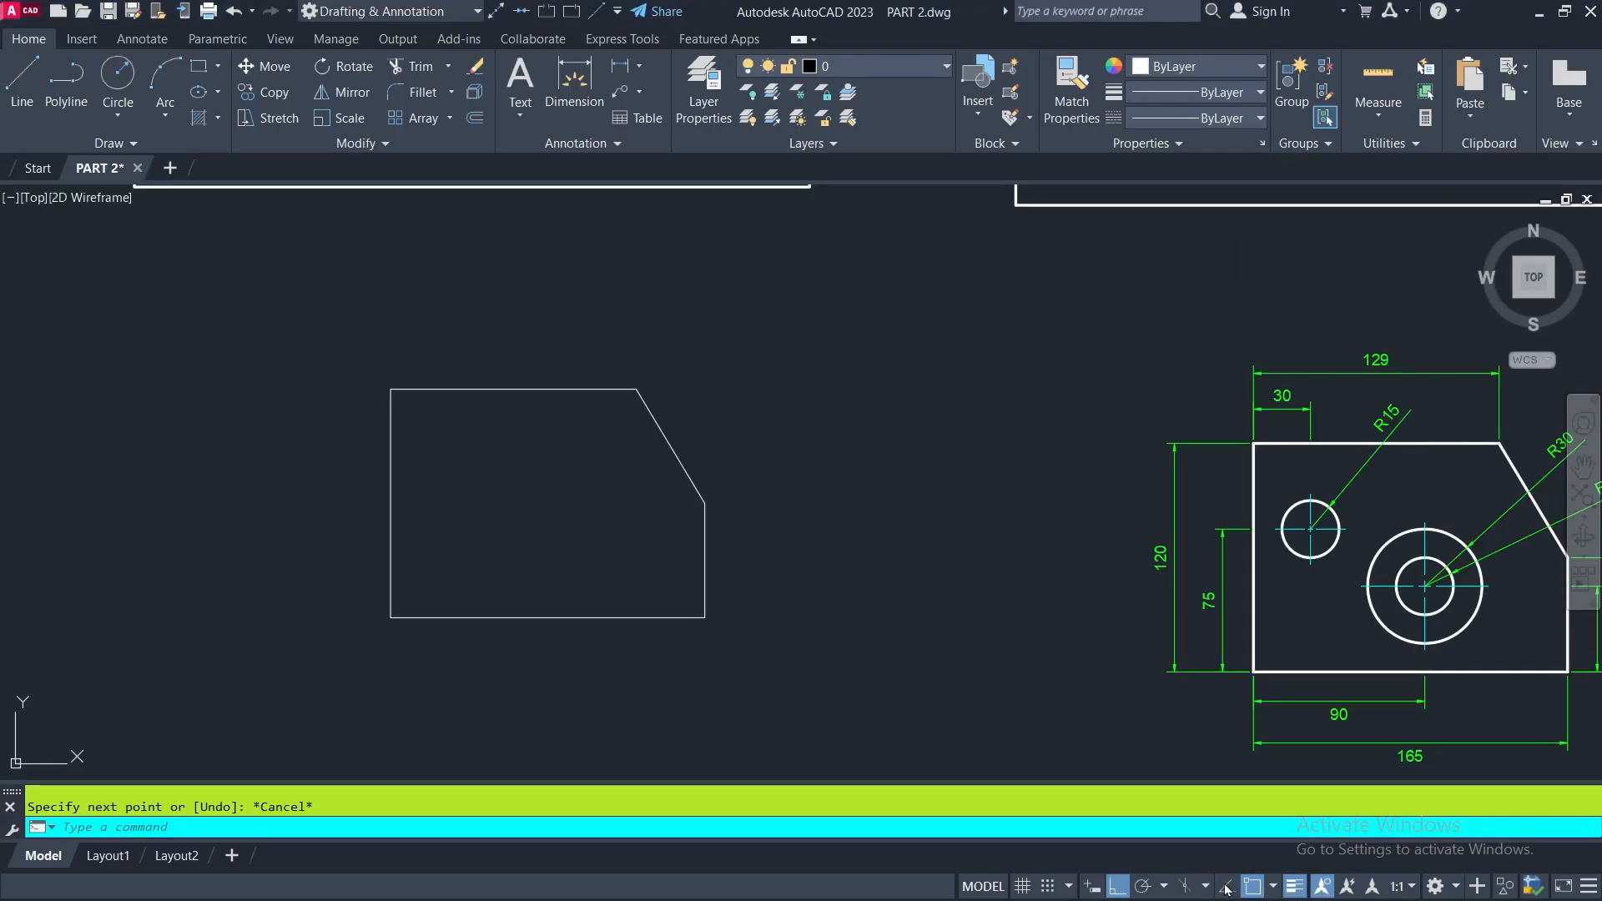
click(1189, 871)
scroll(922, 564, down, 2)
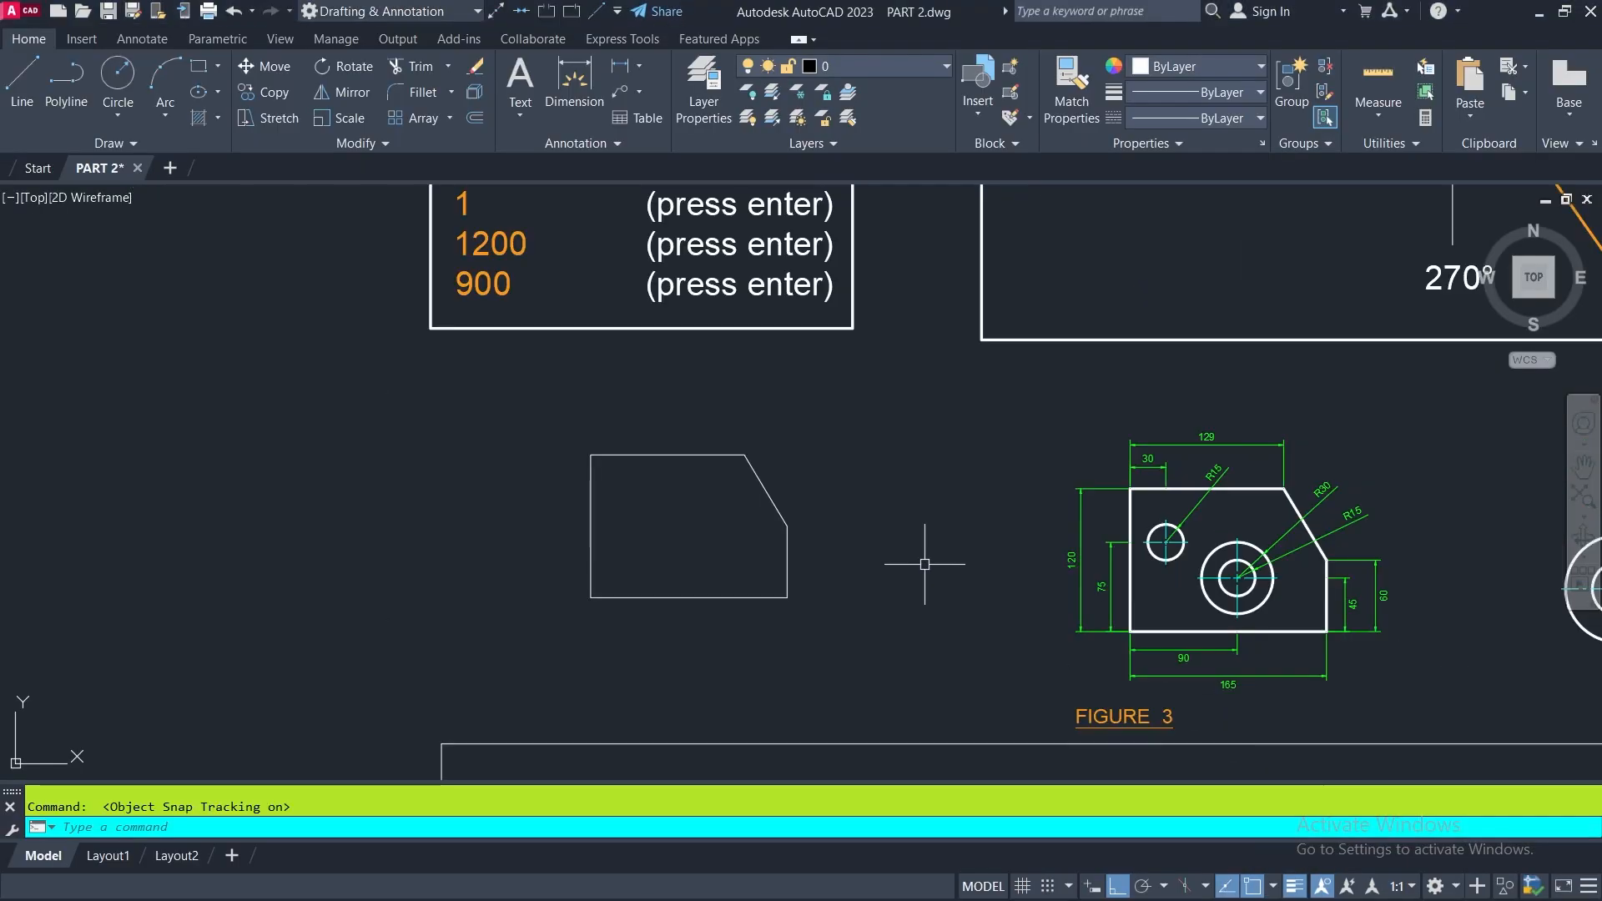
- Start a line on the left edge of the new outline, 75 units above its lower-left corner
click(22, 79)
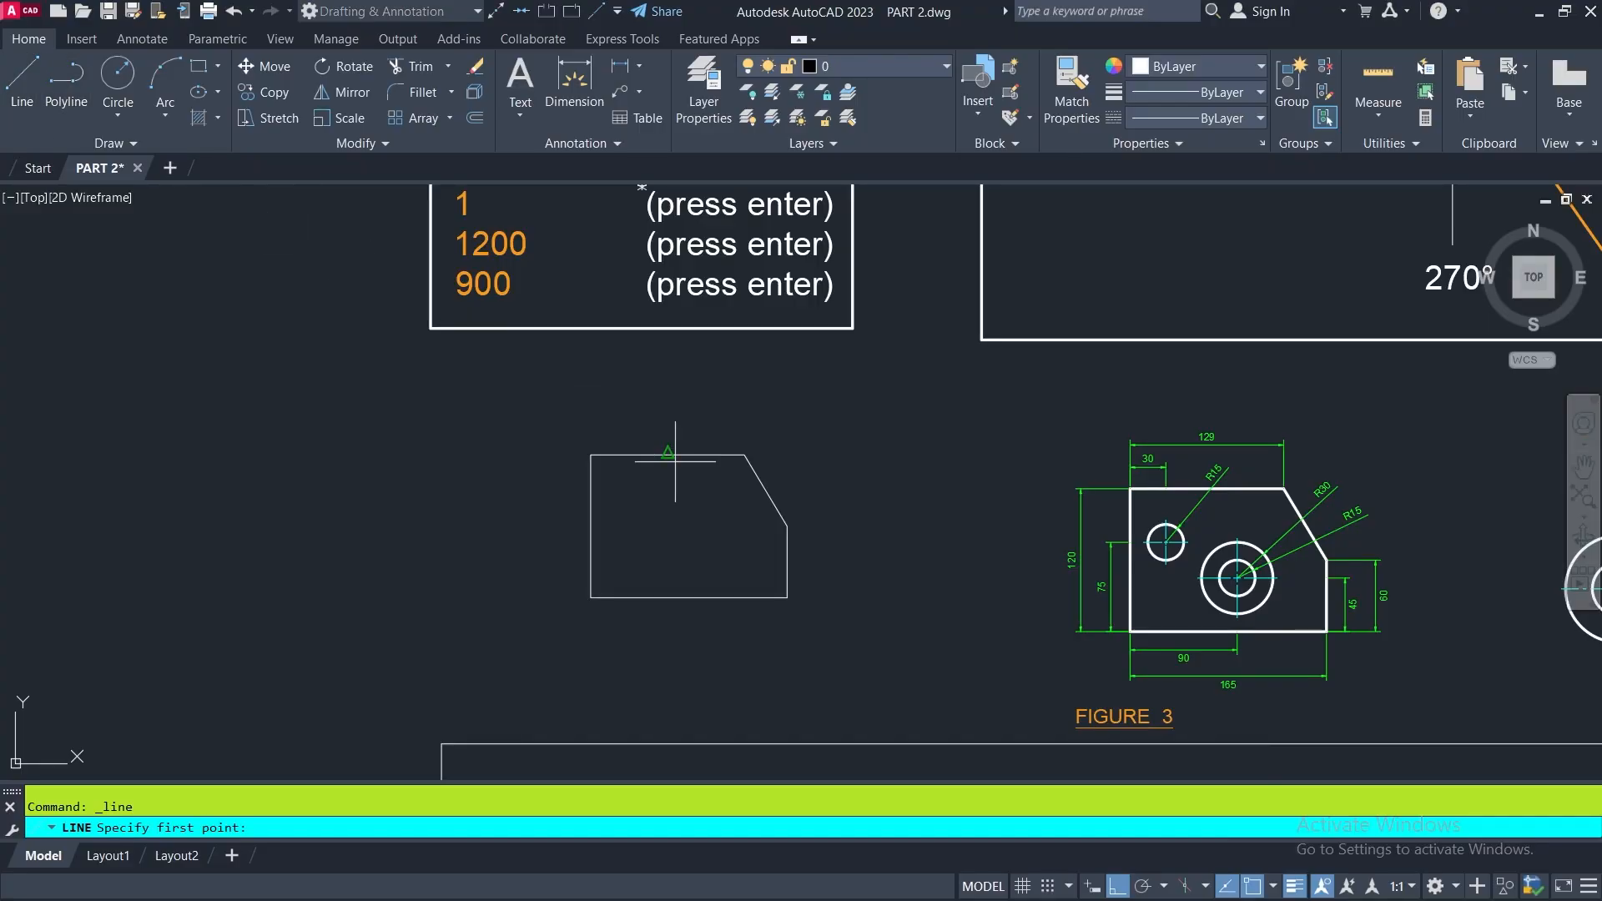
scroll(609, 586, up, 2)
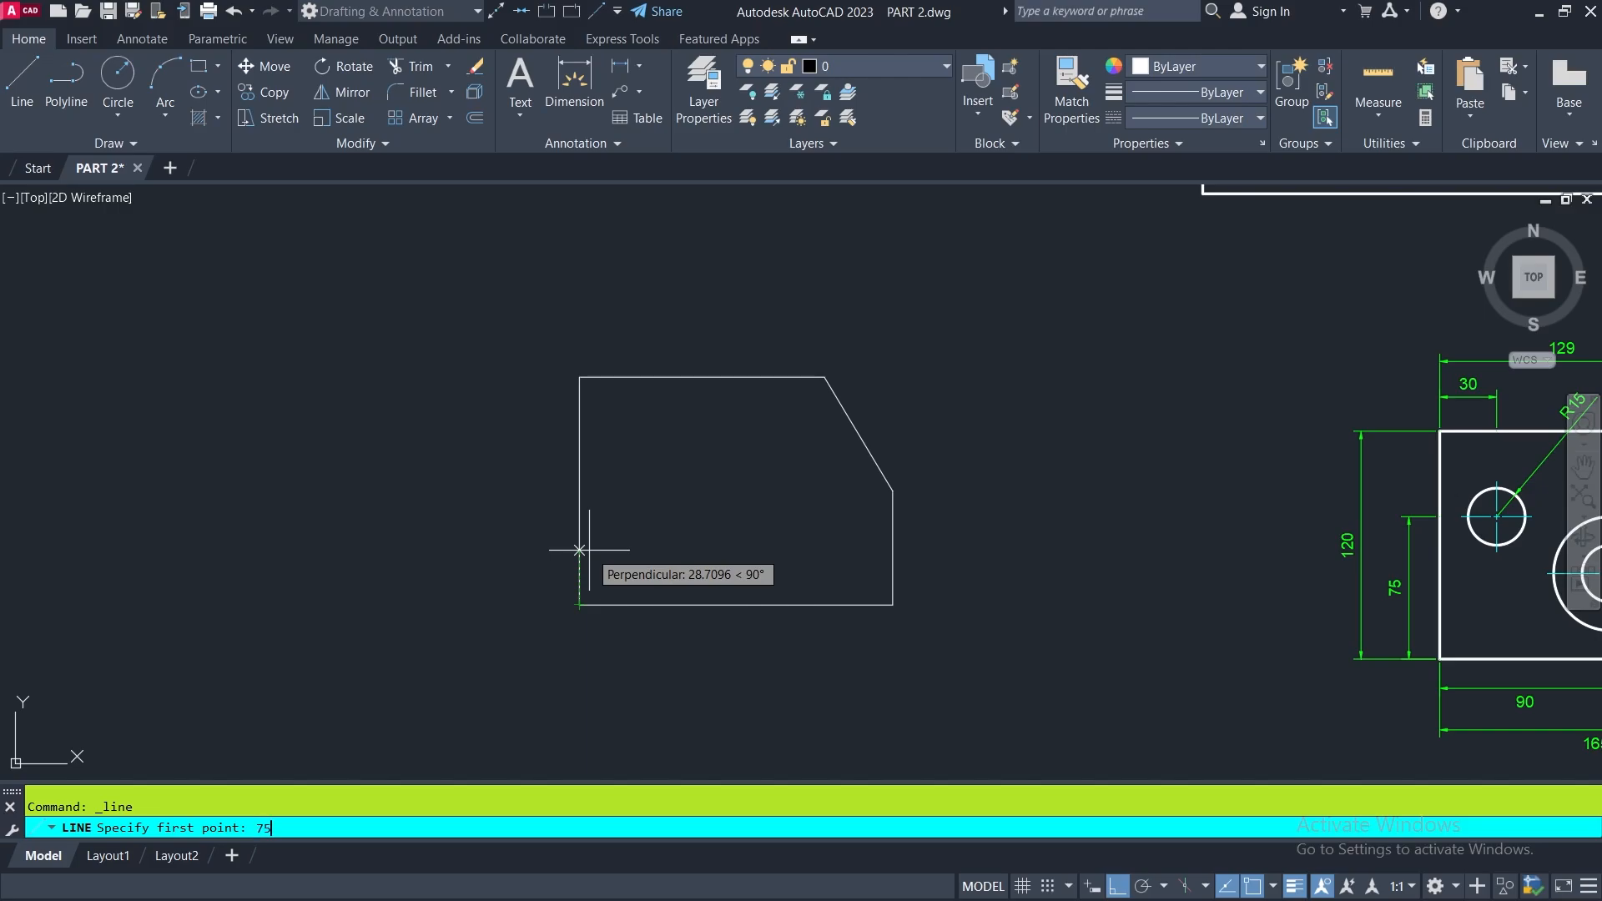
key(Return)
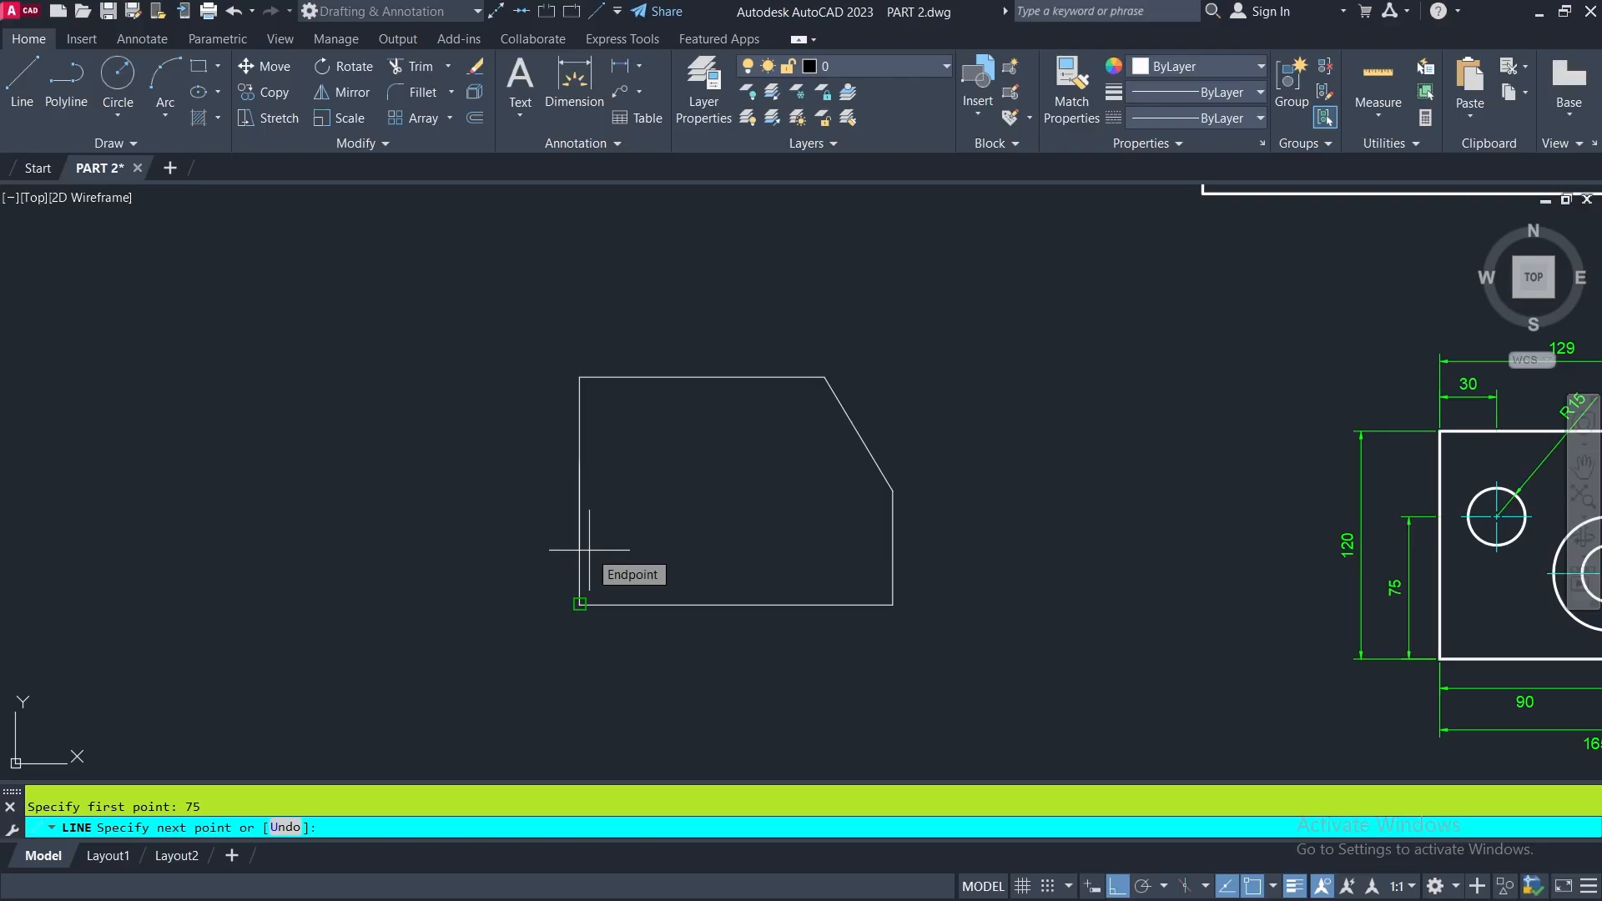
scroll(546, 420, up, 2)
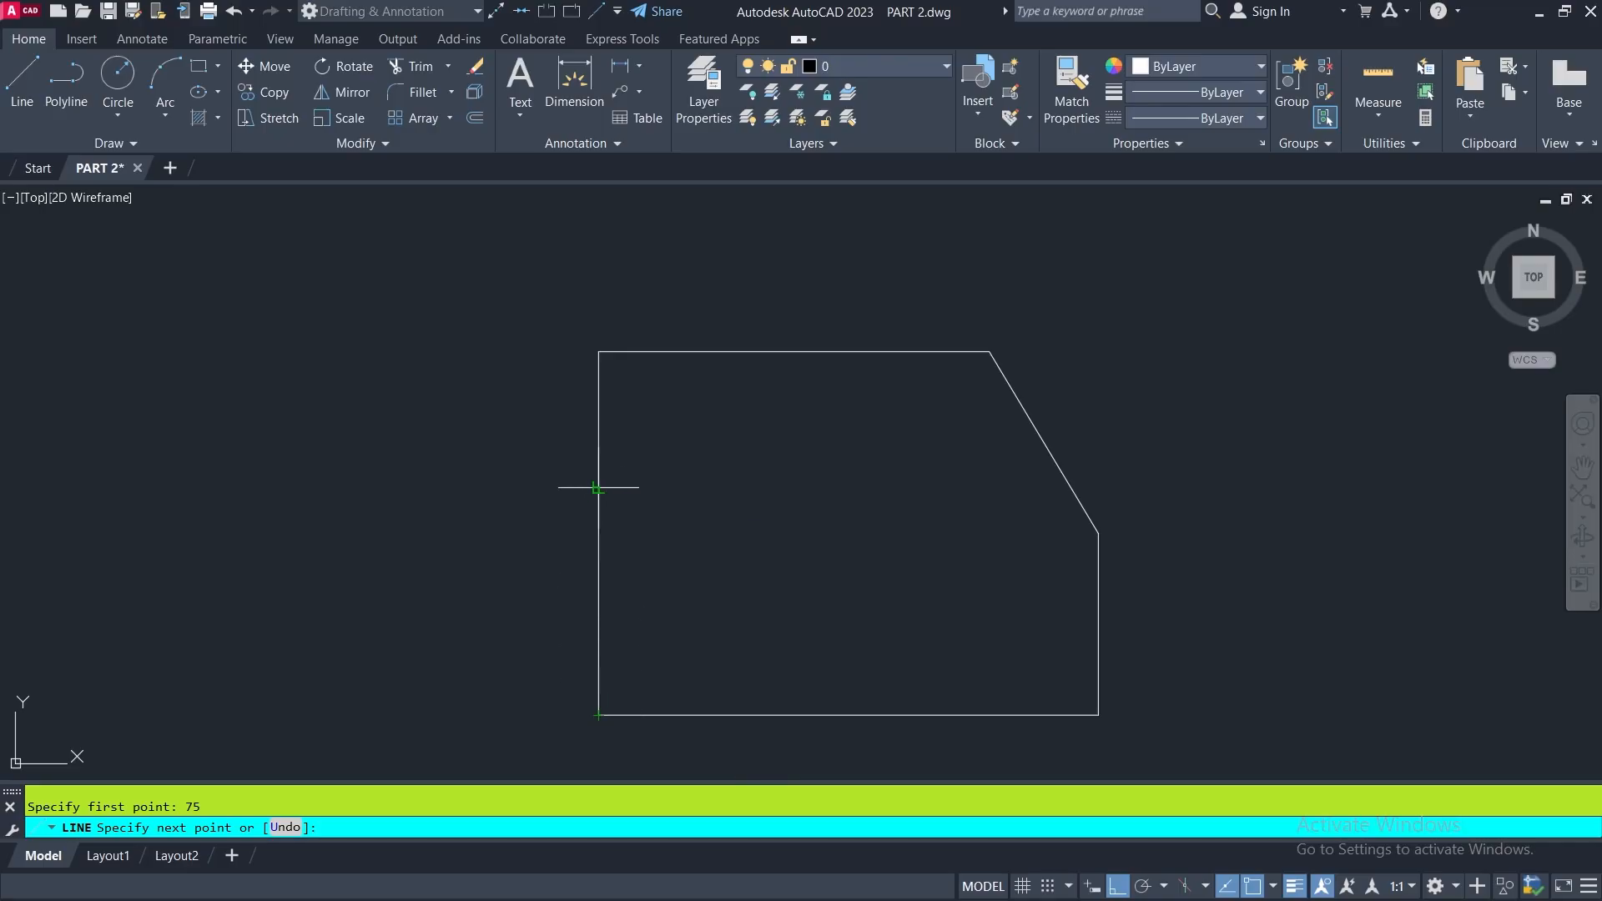
scroll(597, 488, down, 2)
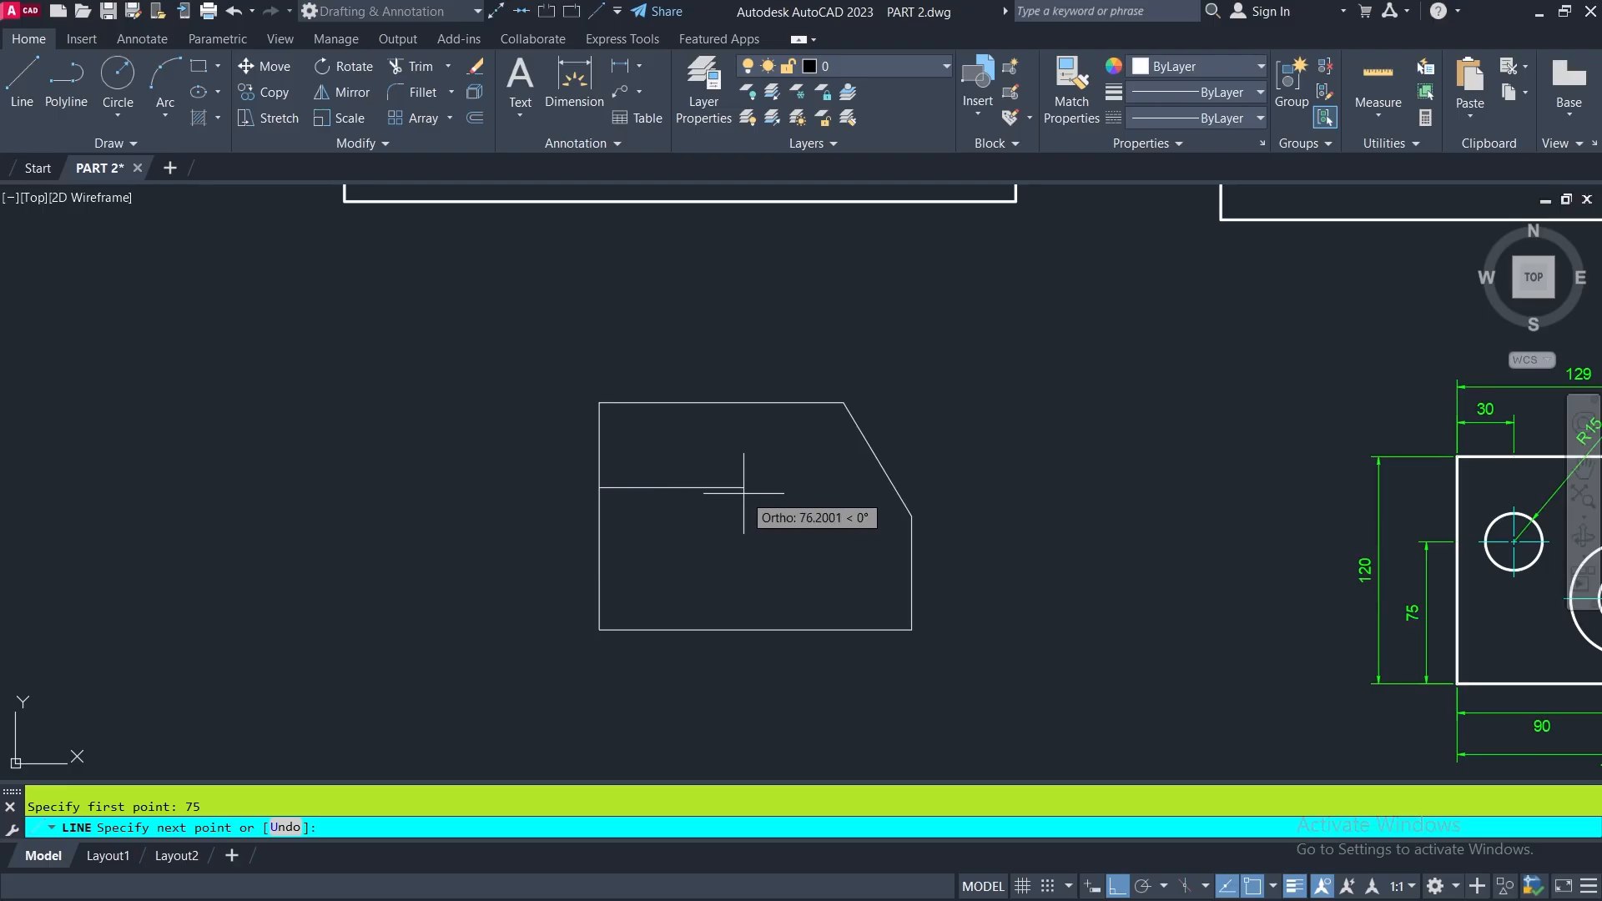
- With Ortho on, draw the helper line 30 units horizontally to the right from the start point on the left edge
middle_drag(744, 493, 516, 435)
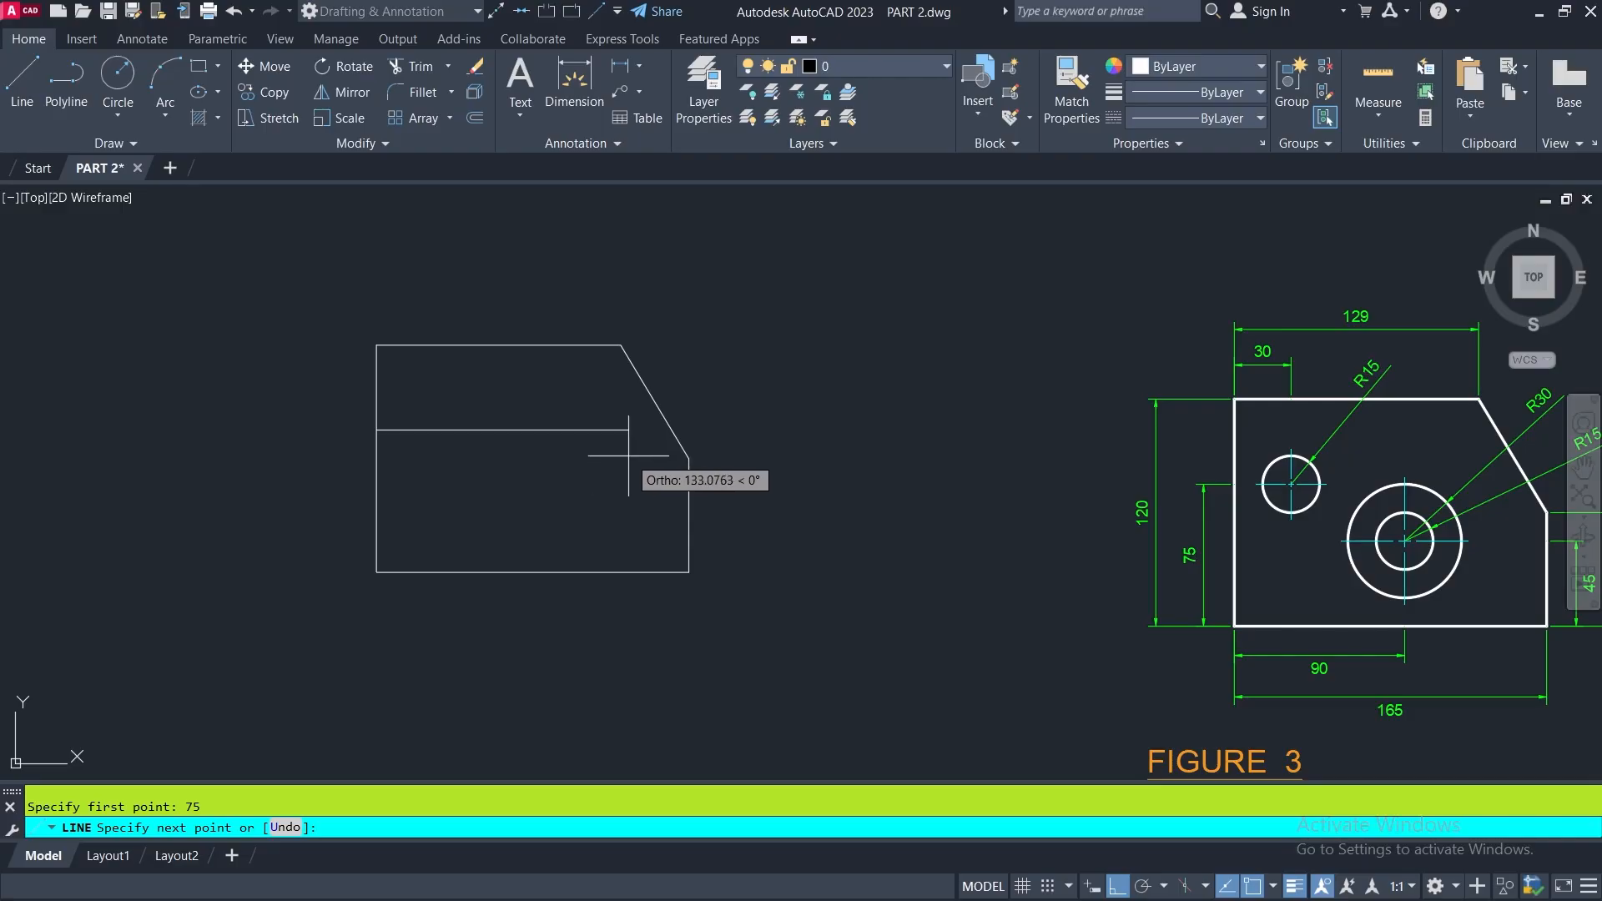
scroll(1338, 372, up, 6)
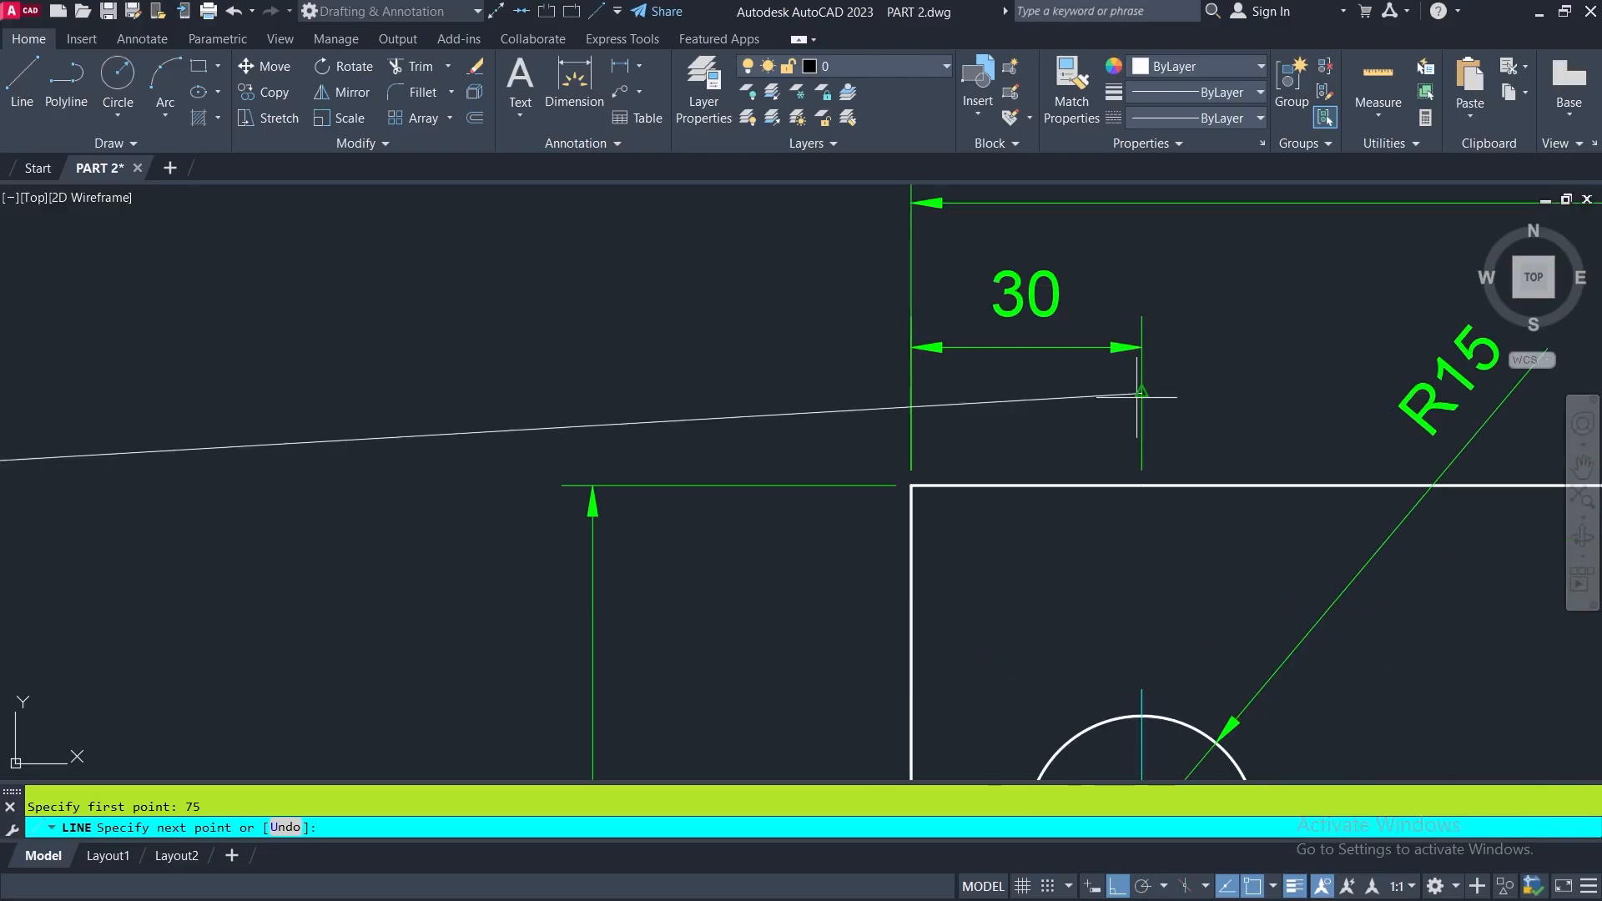
scroll(927, 326, down, 4)
key(F8)
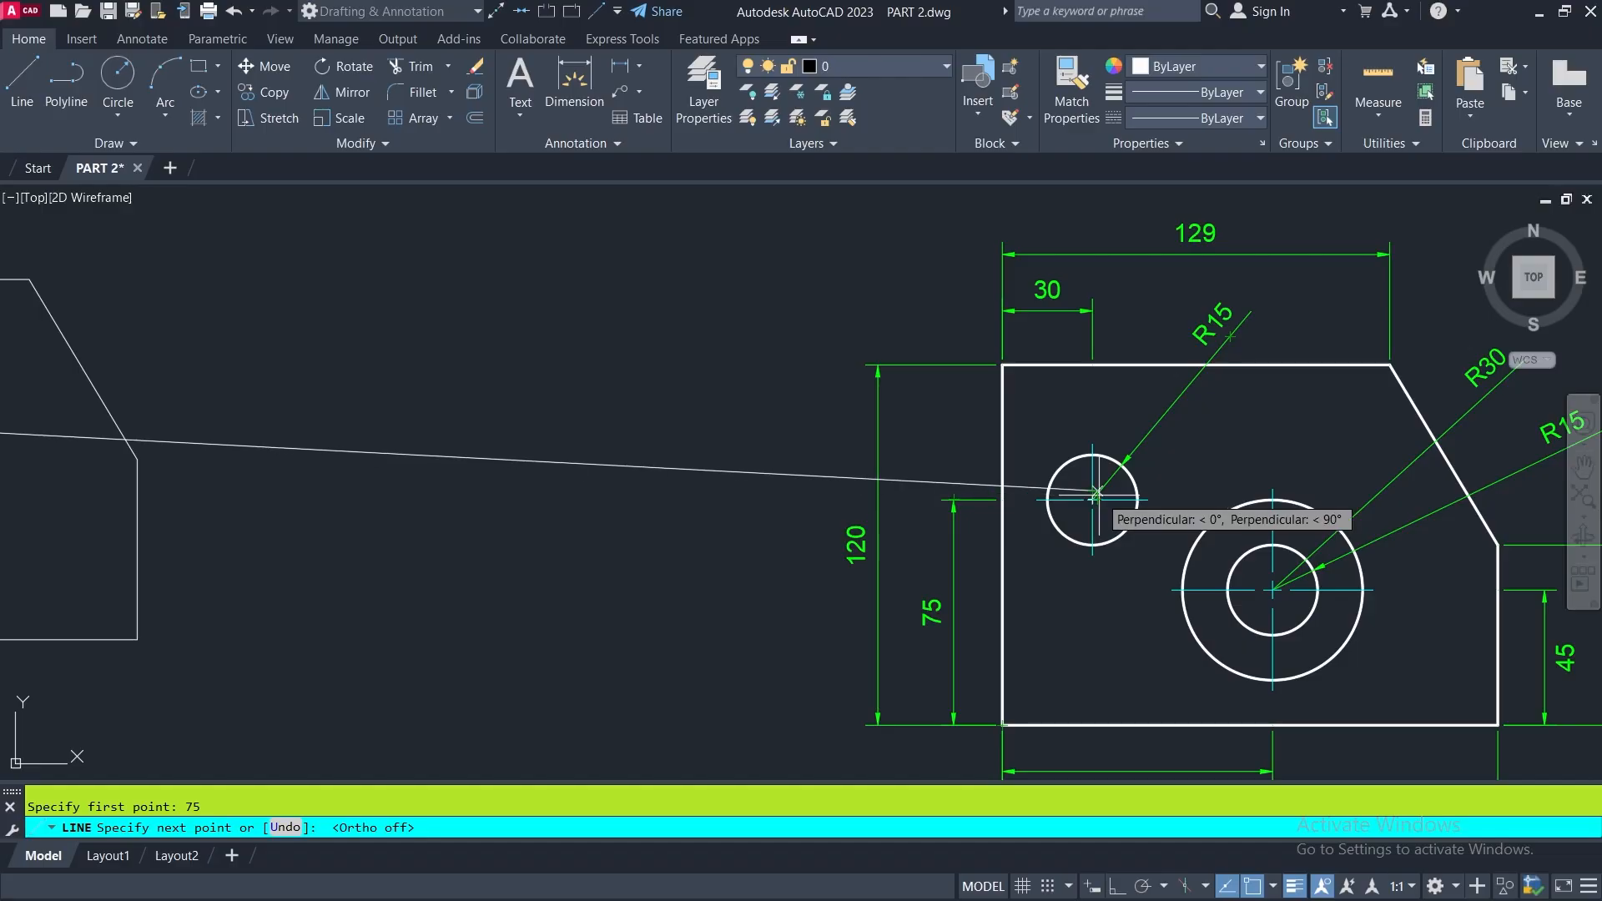
scroll(1095, 494, down, 3)
scroll(1093, 497, down, 3)
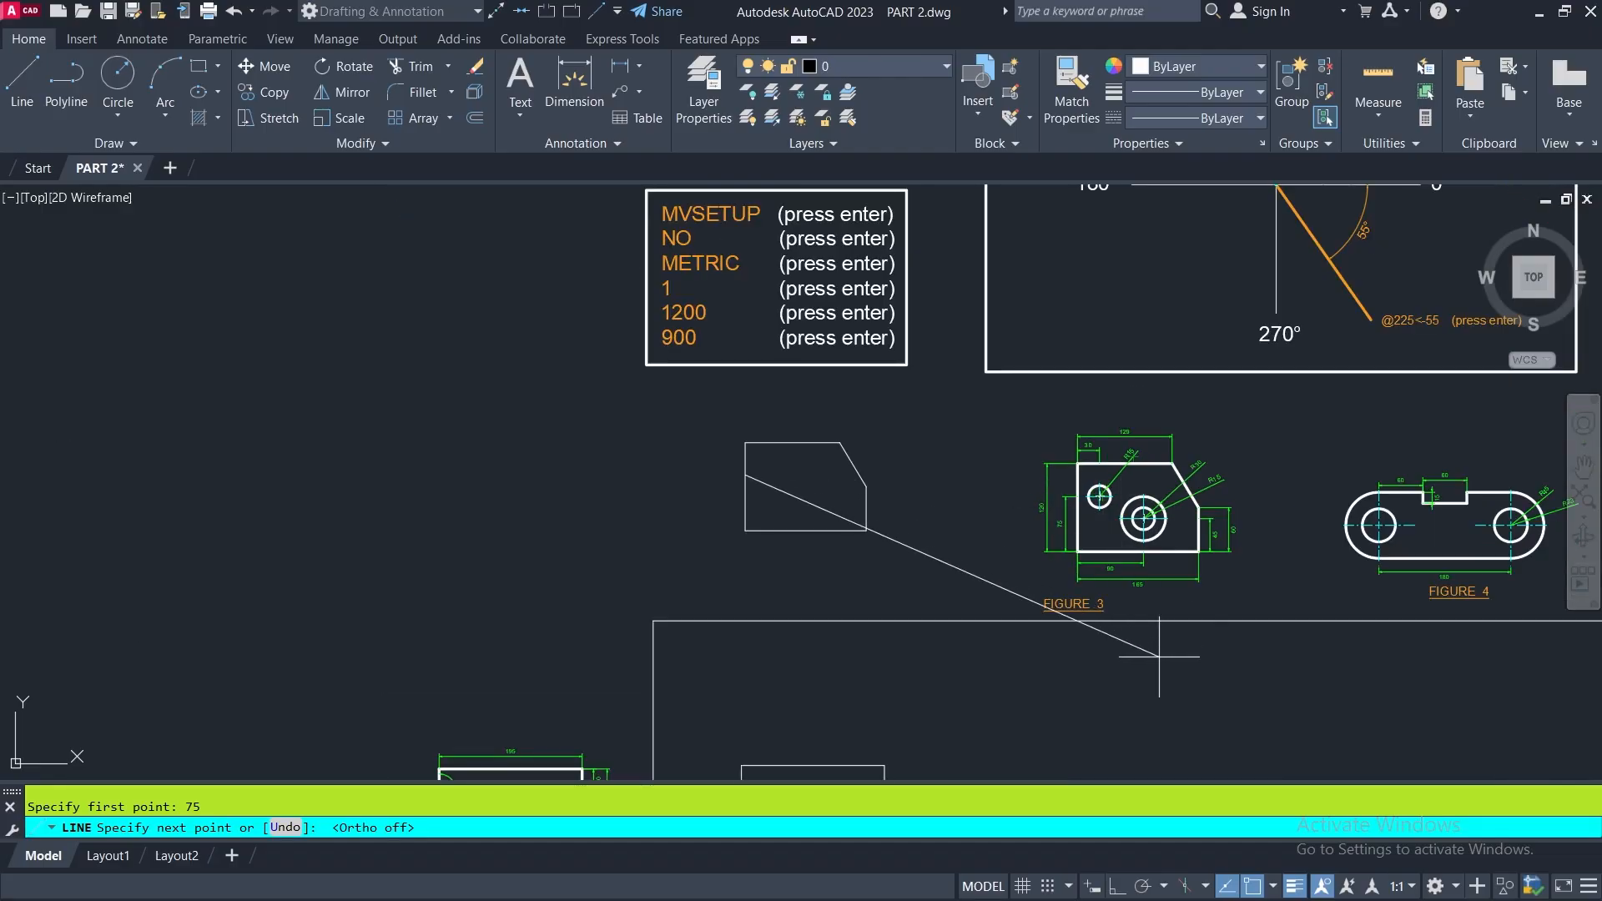
click(1118, 884)
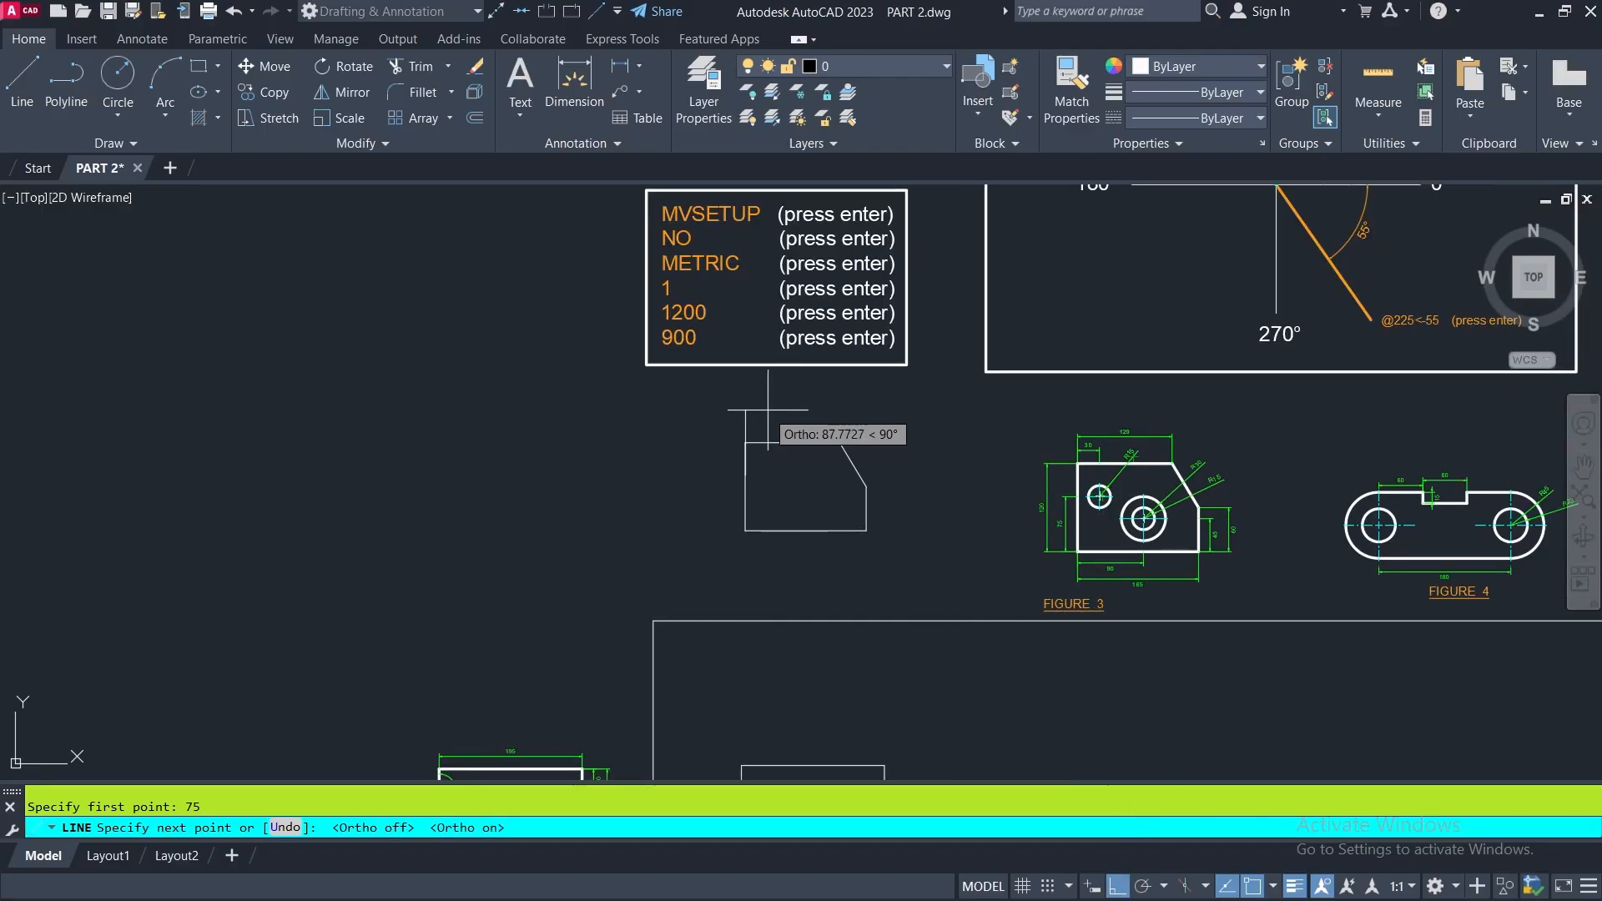
scroll(743, 459, up, 4)
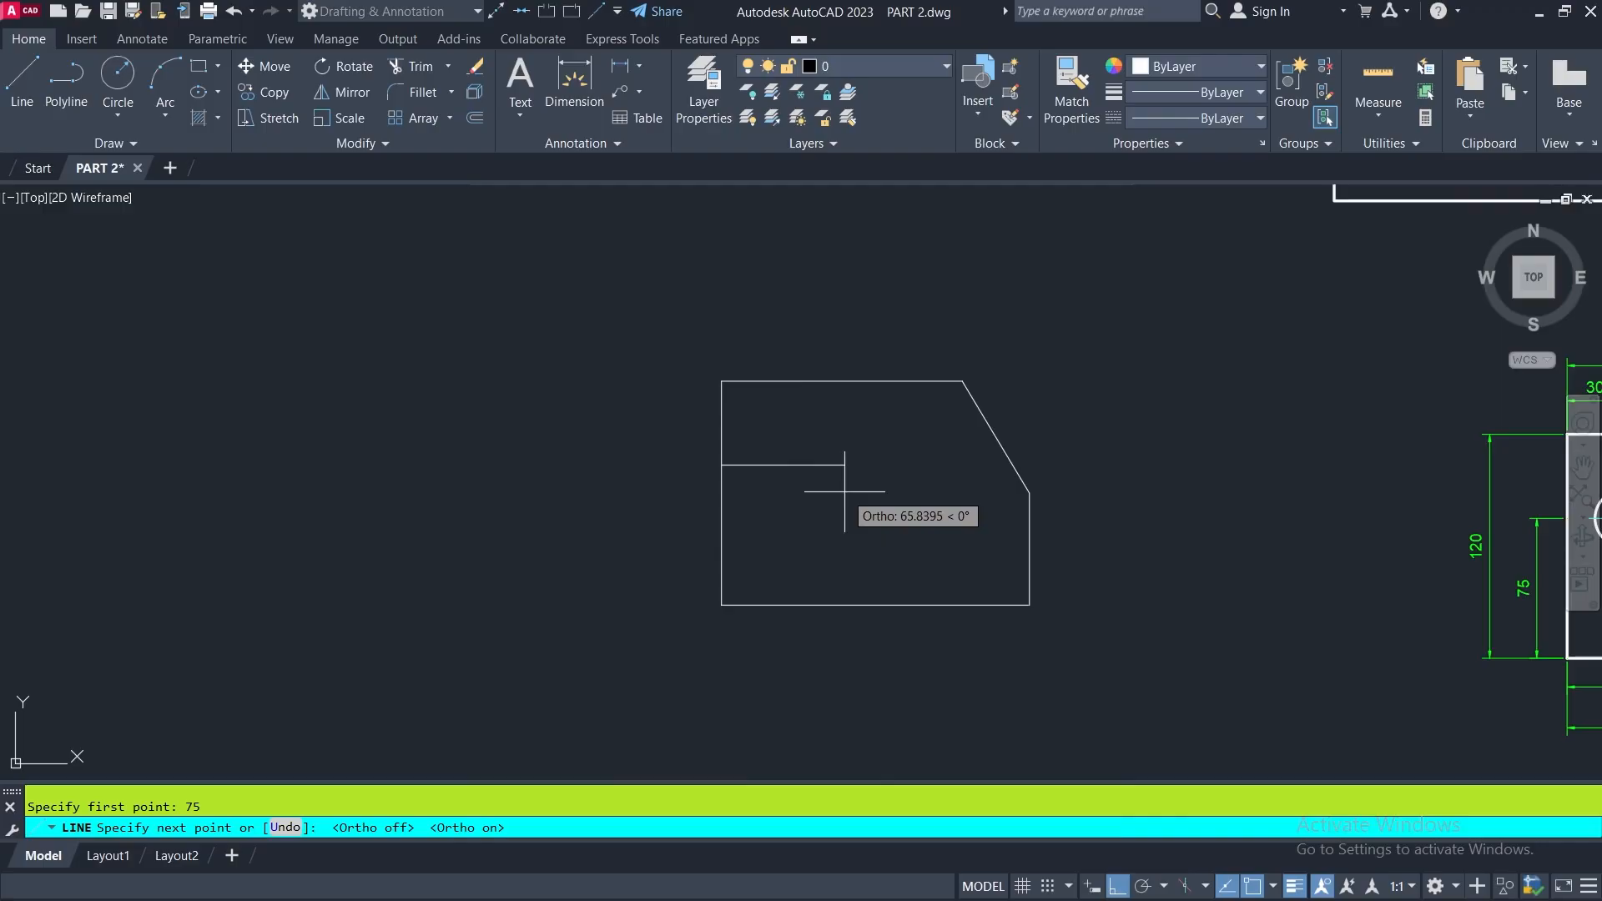
text(0)
key(Return)
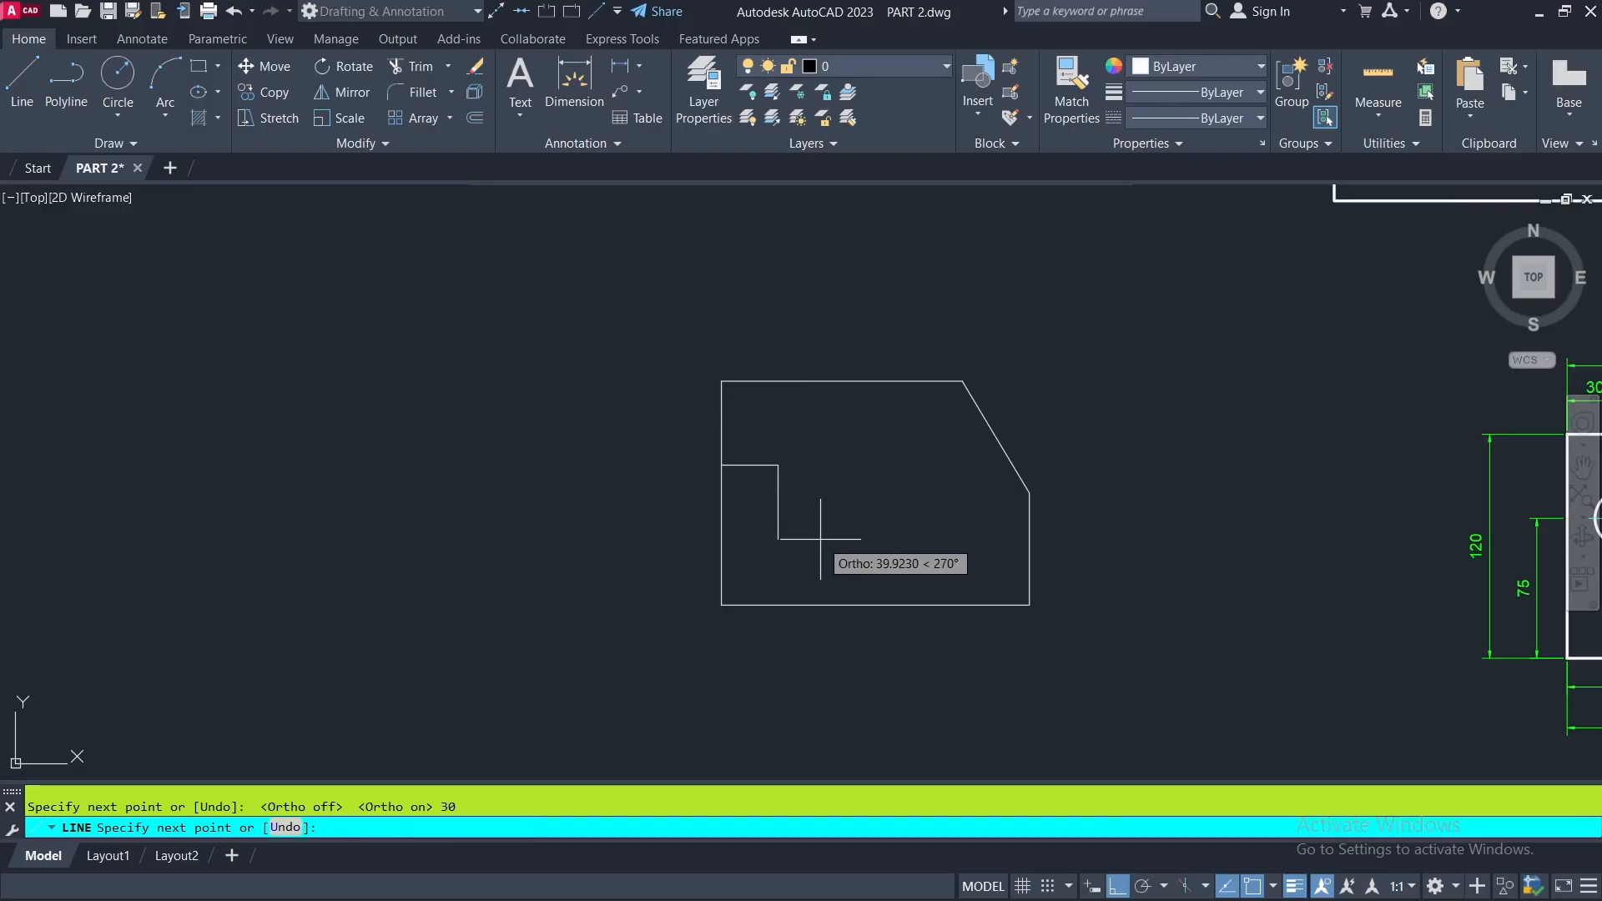
key(Return)
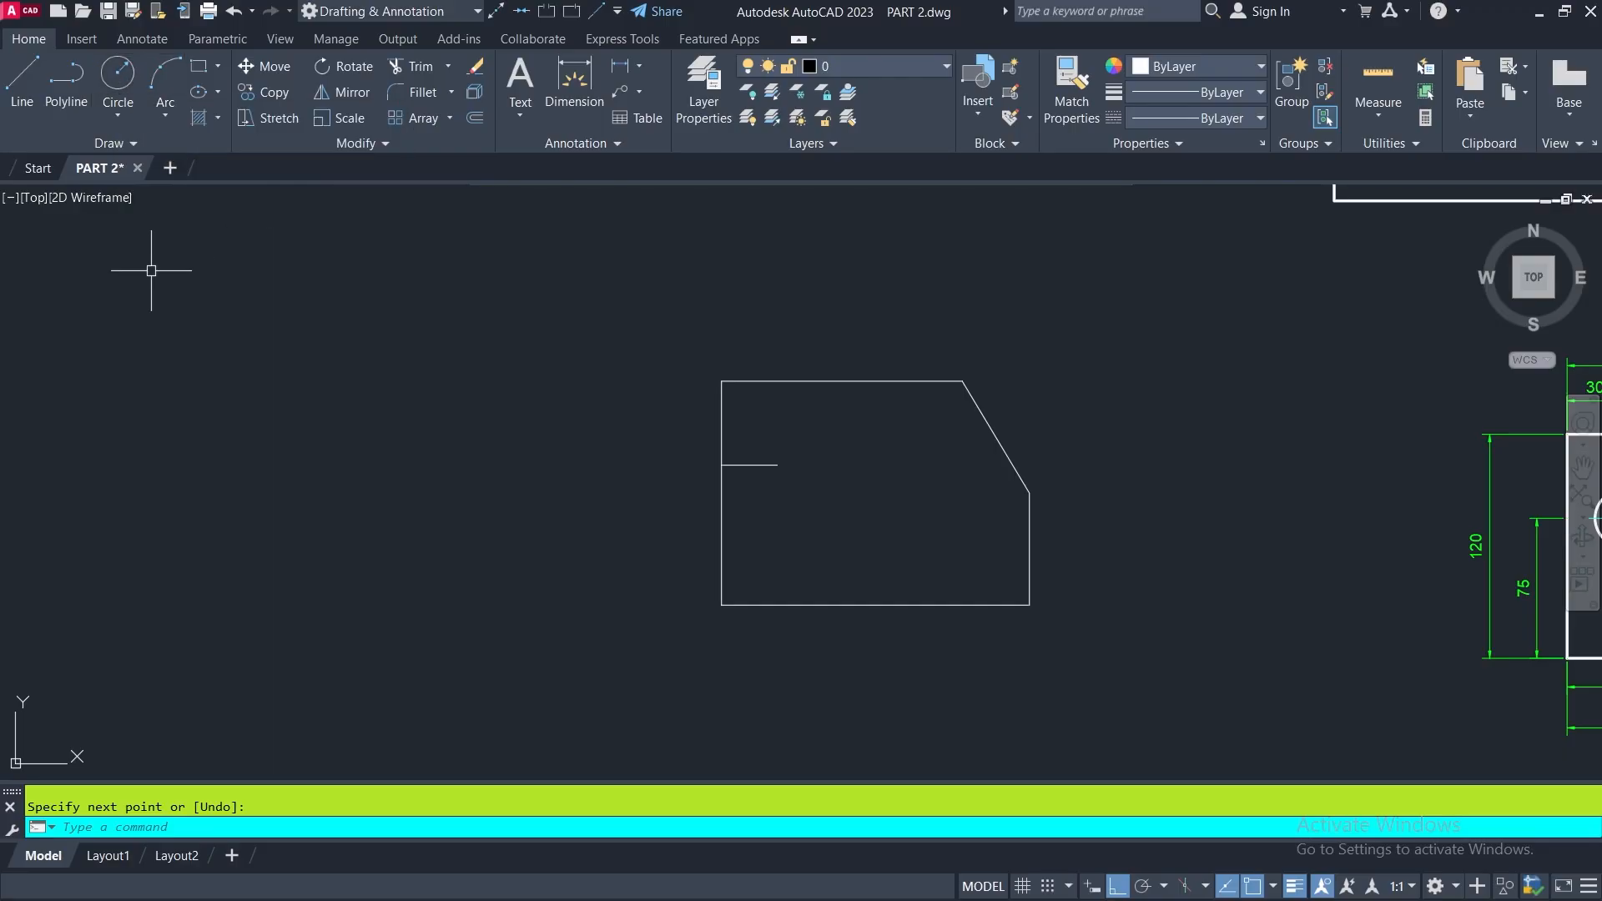
- Draw a center-radius circle of radius 15 at the free end of the 30-unit helper line
click(117, 116)
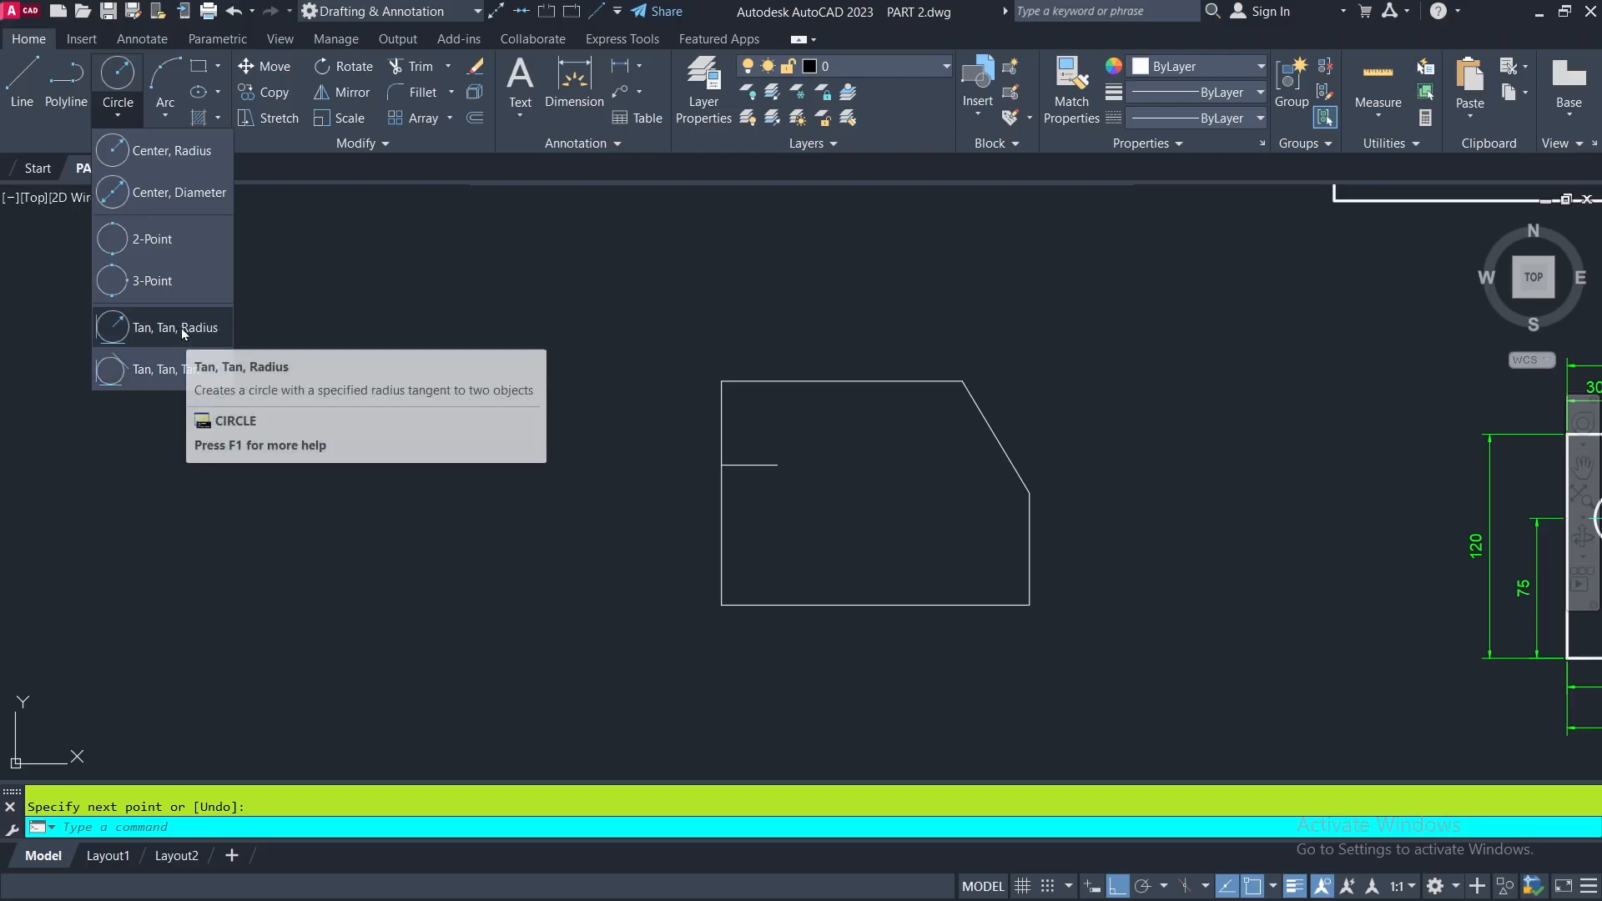
click(114, 154)
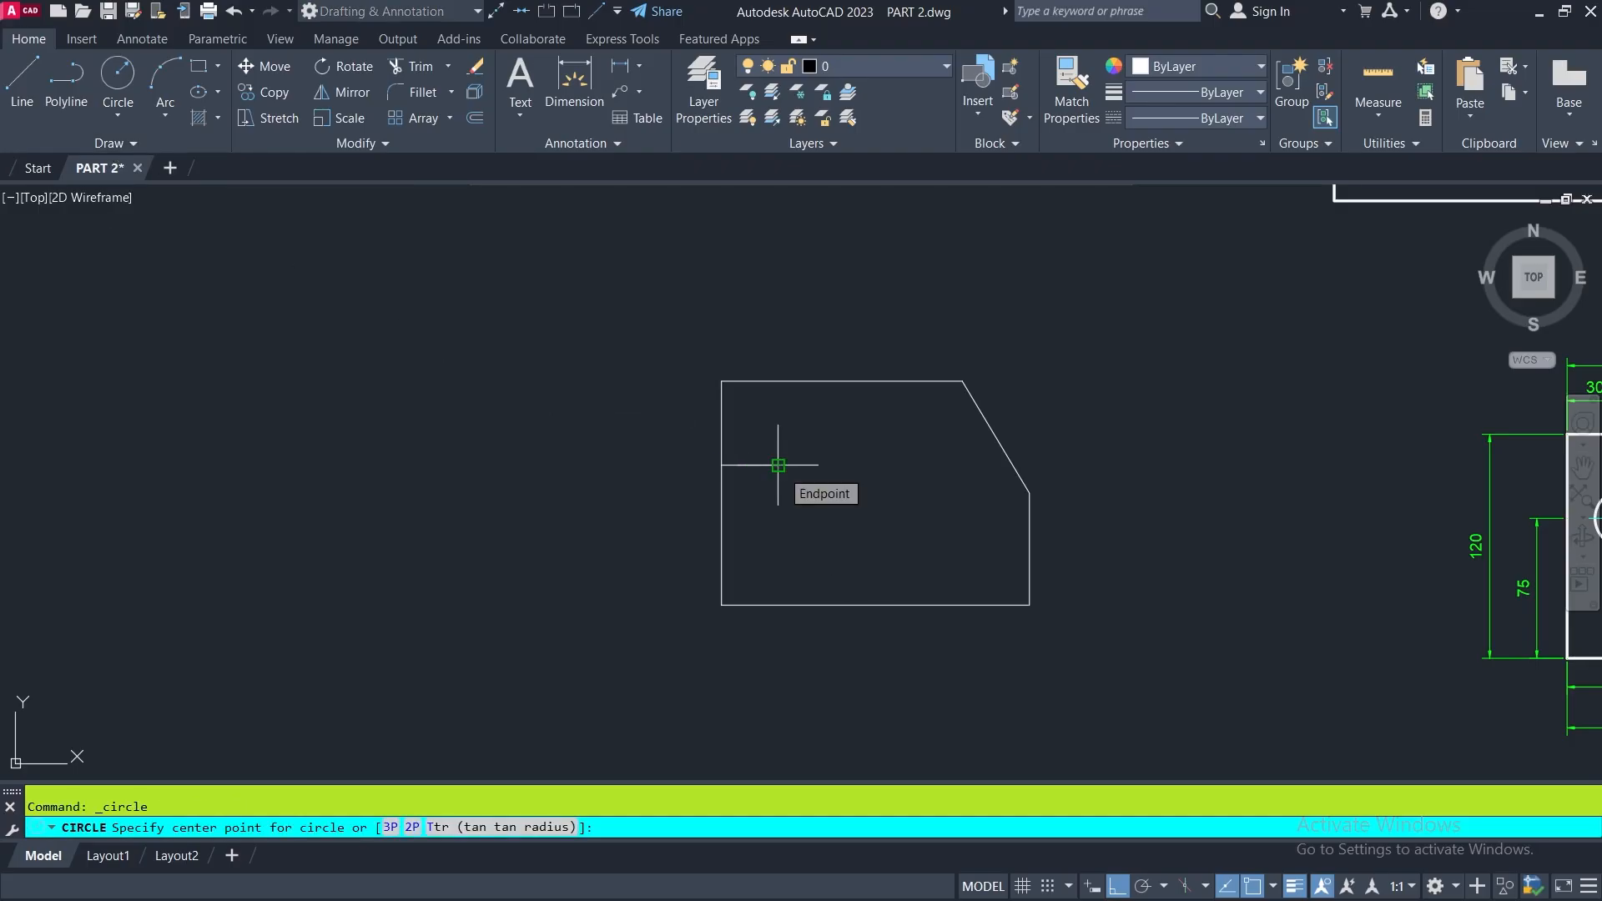
click(778, 464)
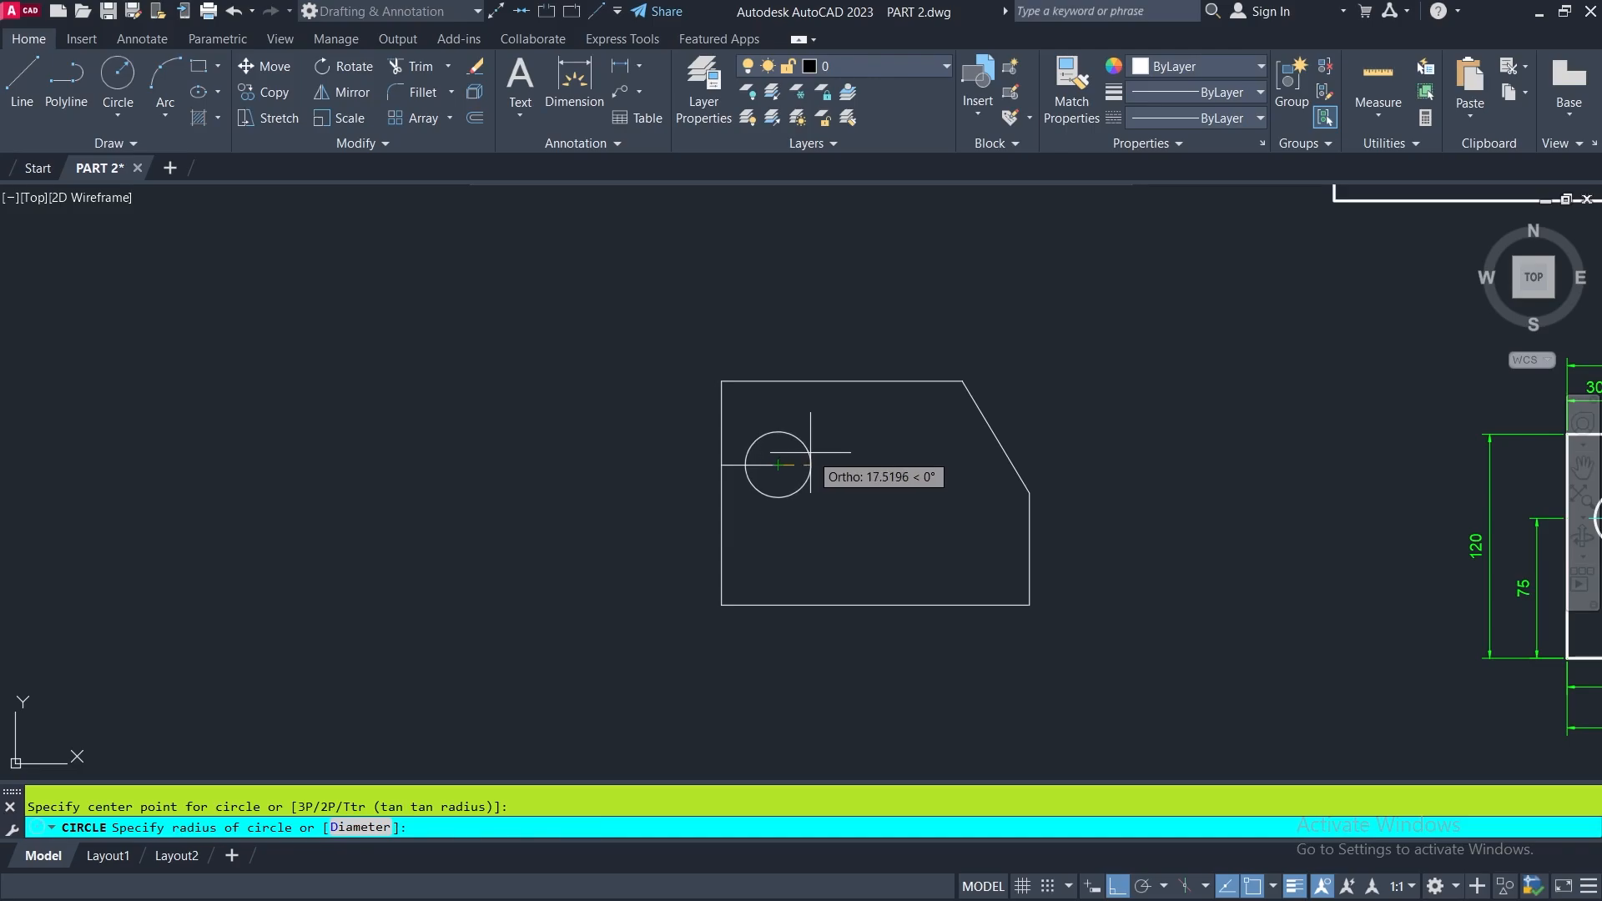
scroll(810, 453, down, 4)
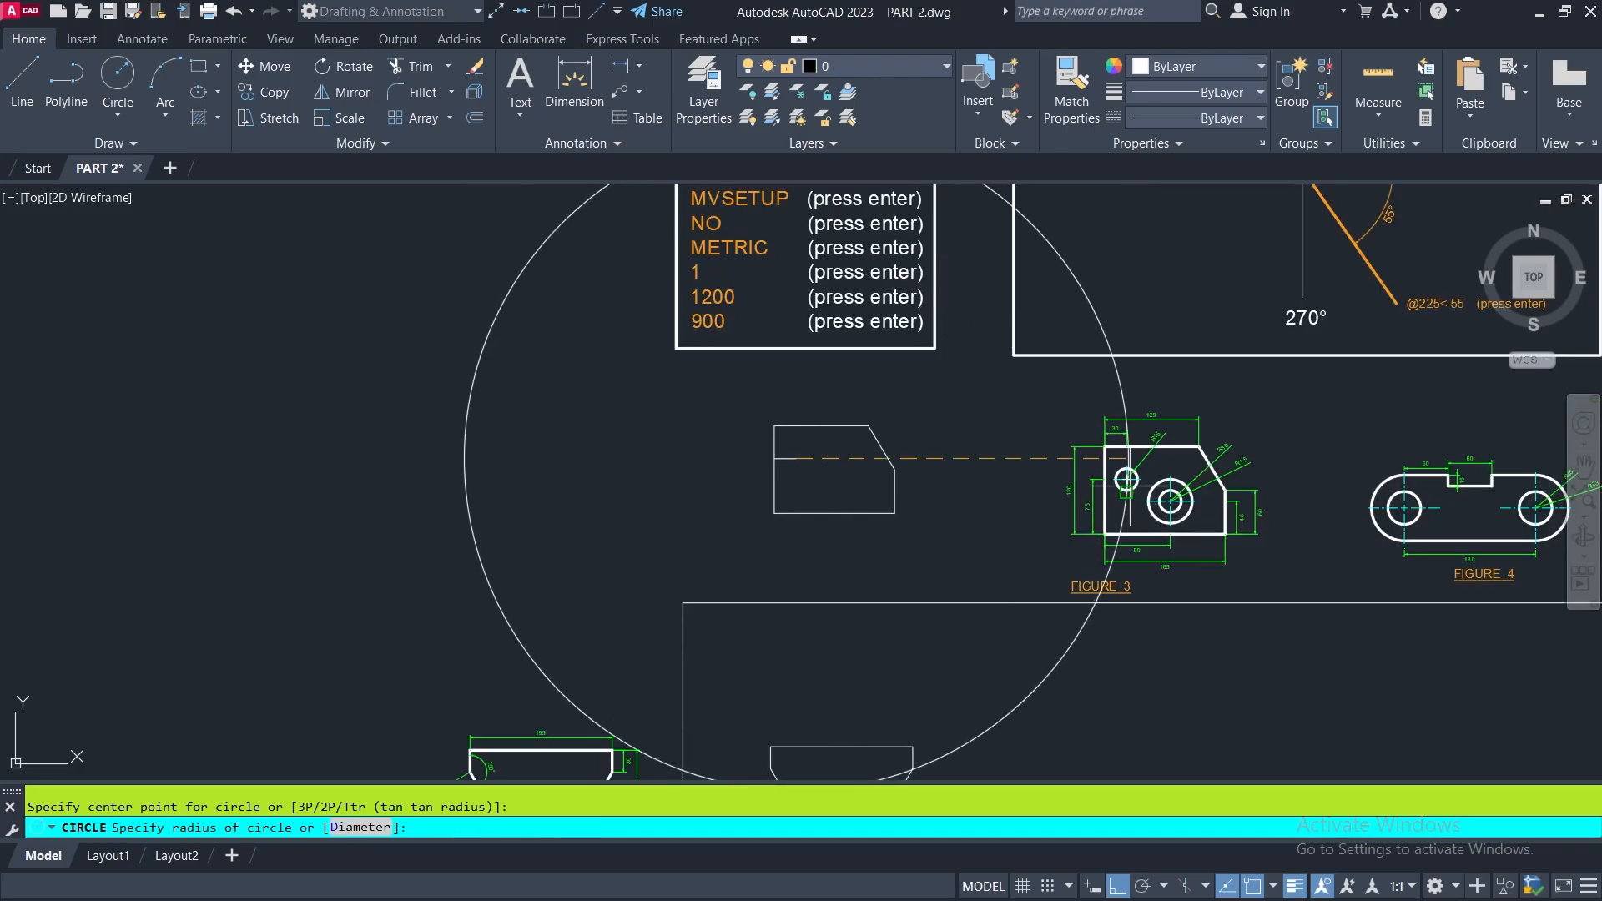
scroll(1151, 458, up, 4)
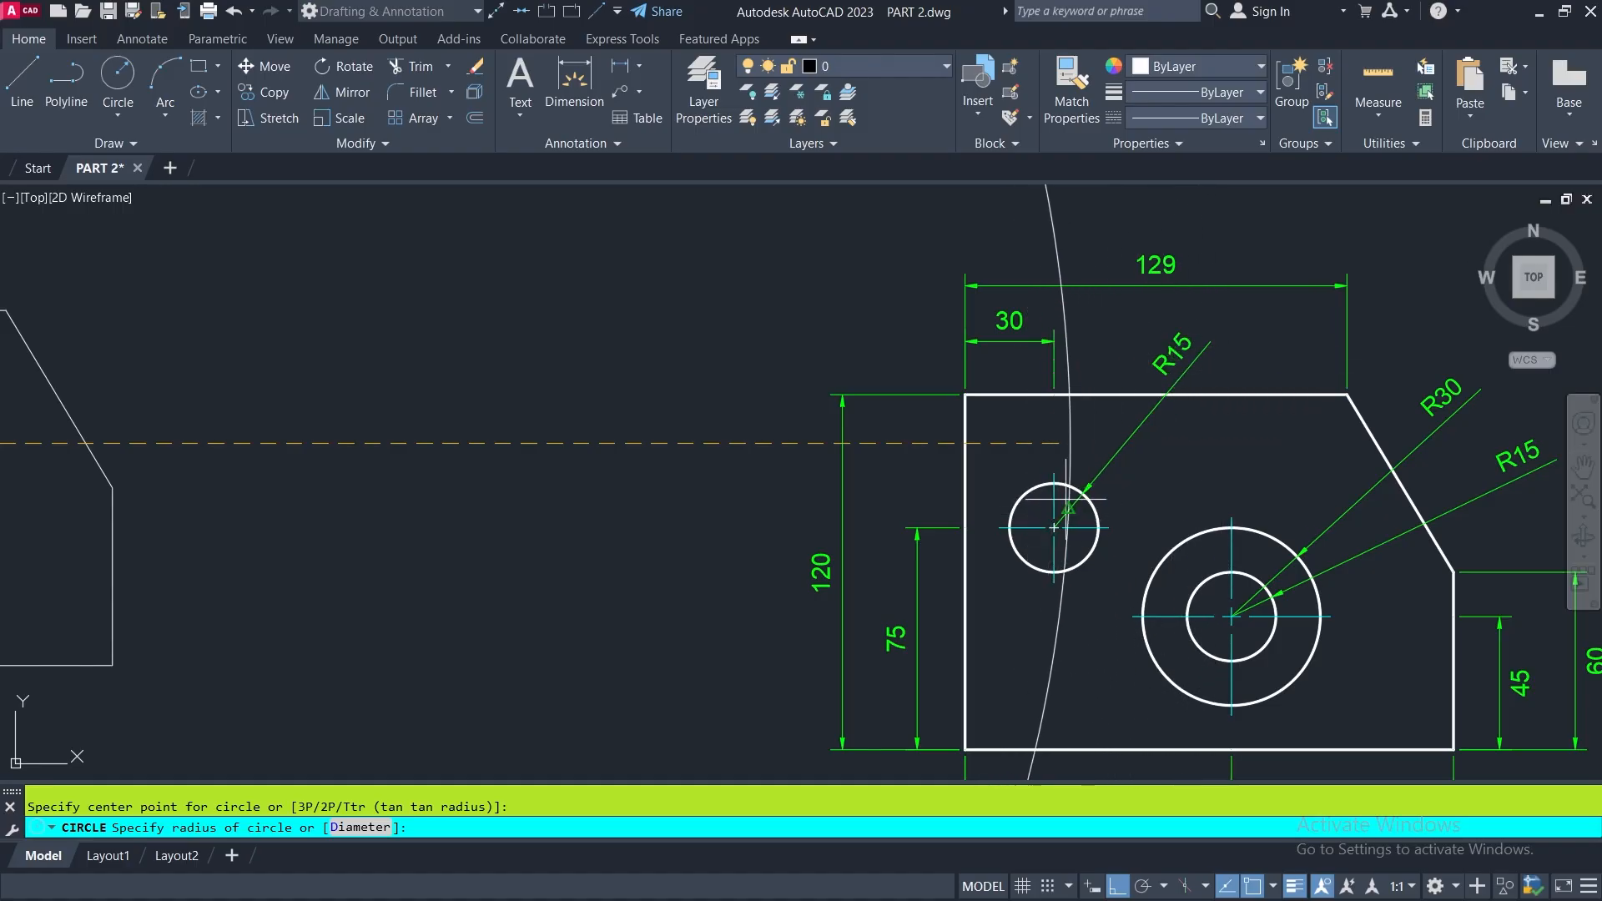
scroll(1059, 528, down, 2)
scroll(1063, 529, down, 4)
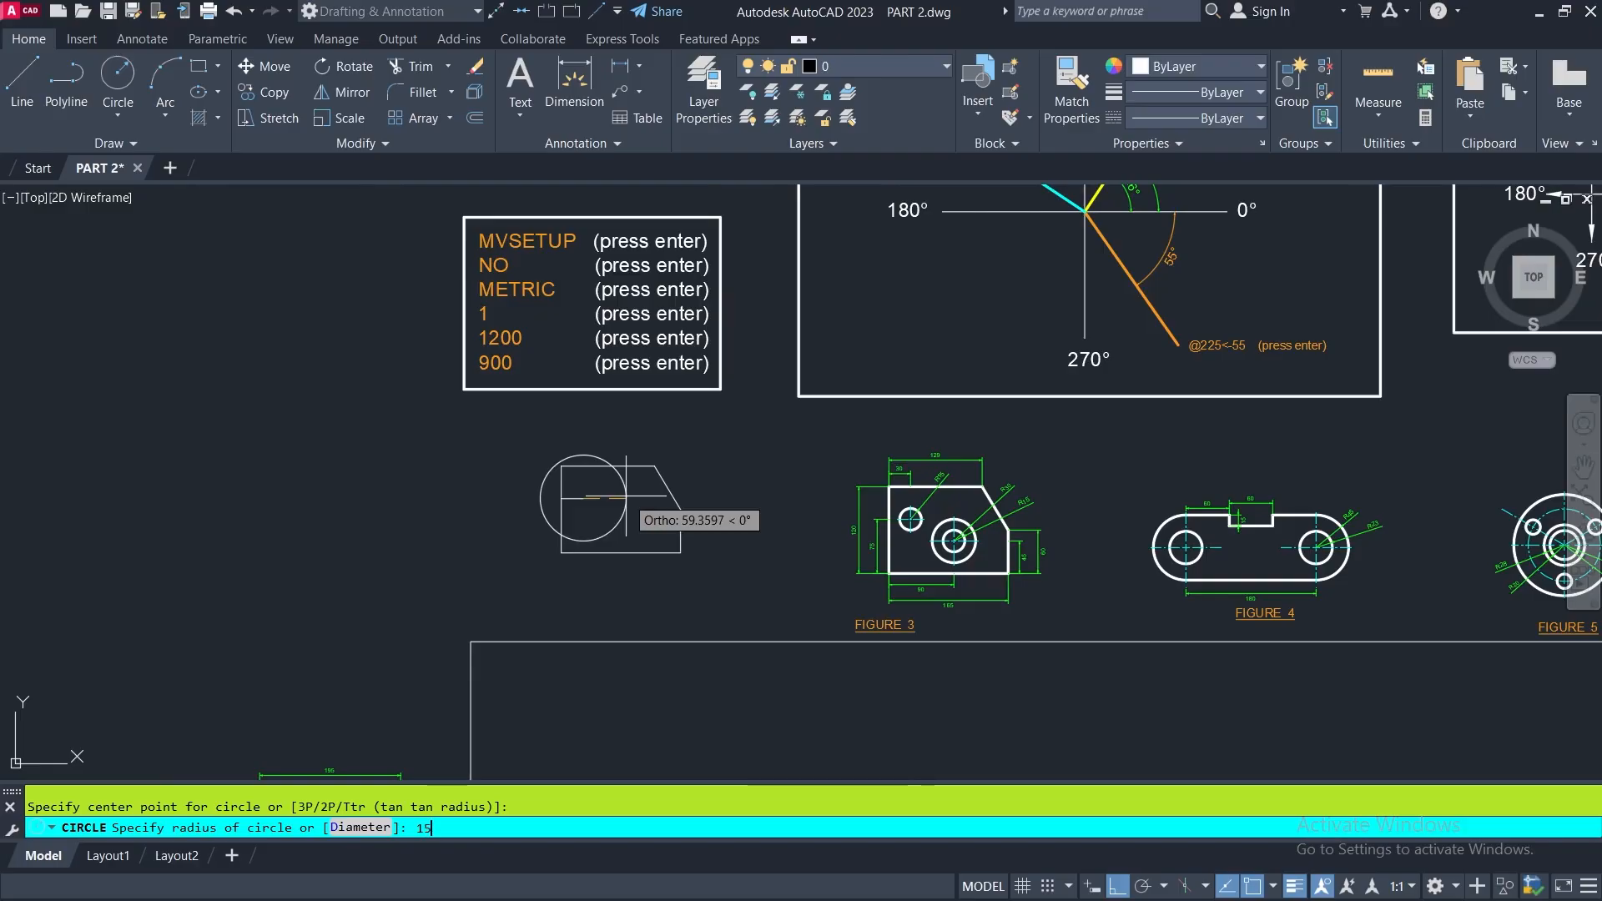
key(Return)
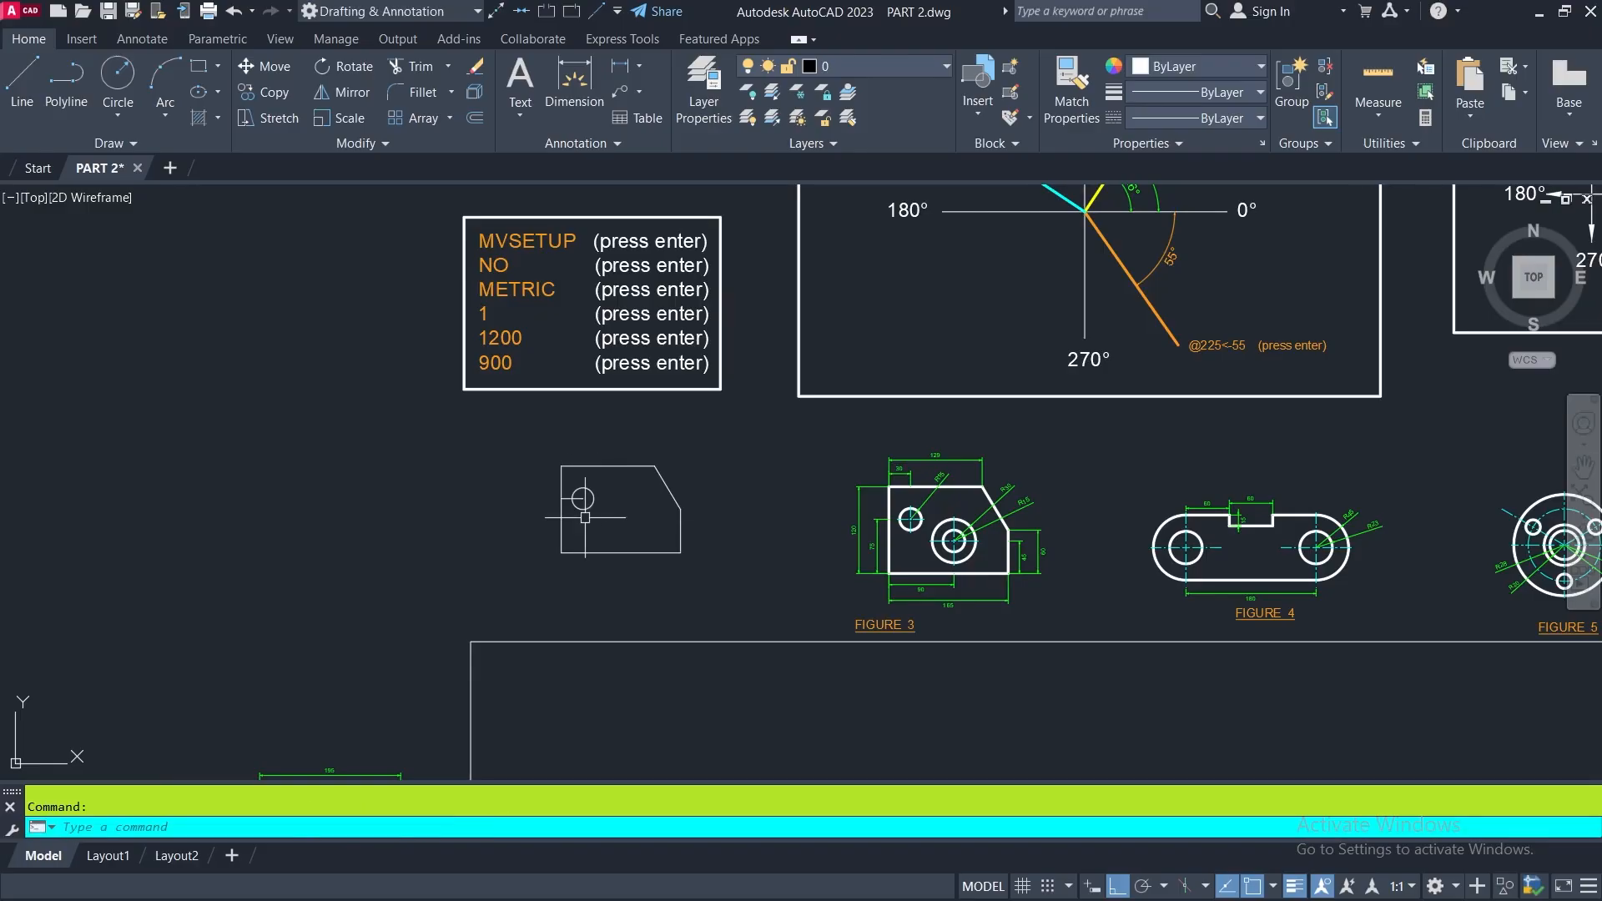
- Erase the short horizontal helper line that runs from the left edge to the circle's center
scroll(598, 499, up, 5)
middle_drag(700, 535, 640, 487)
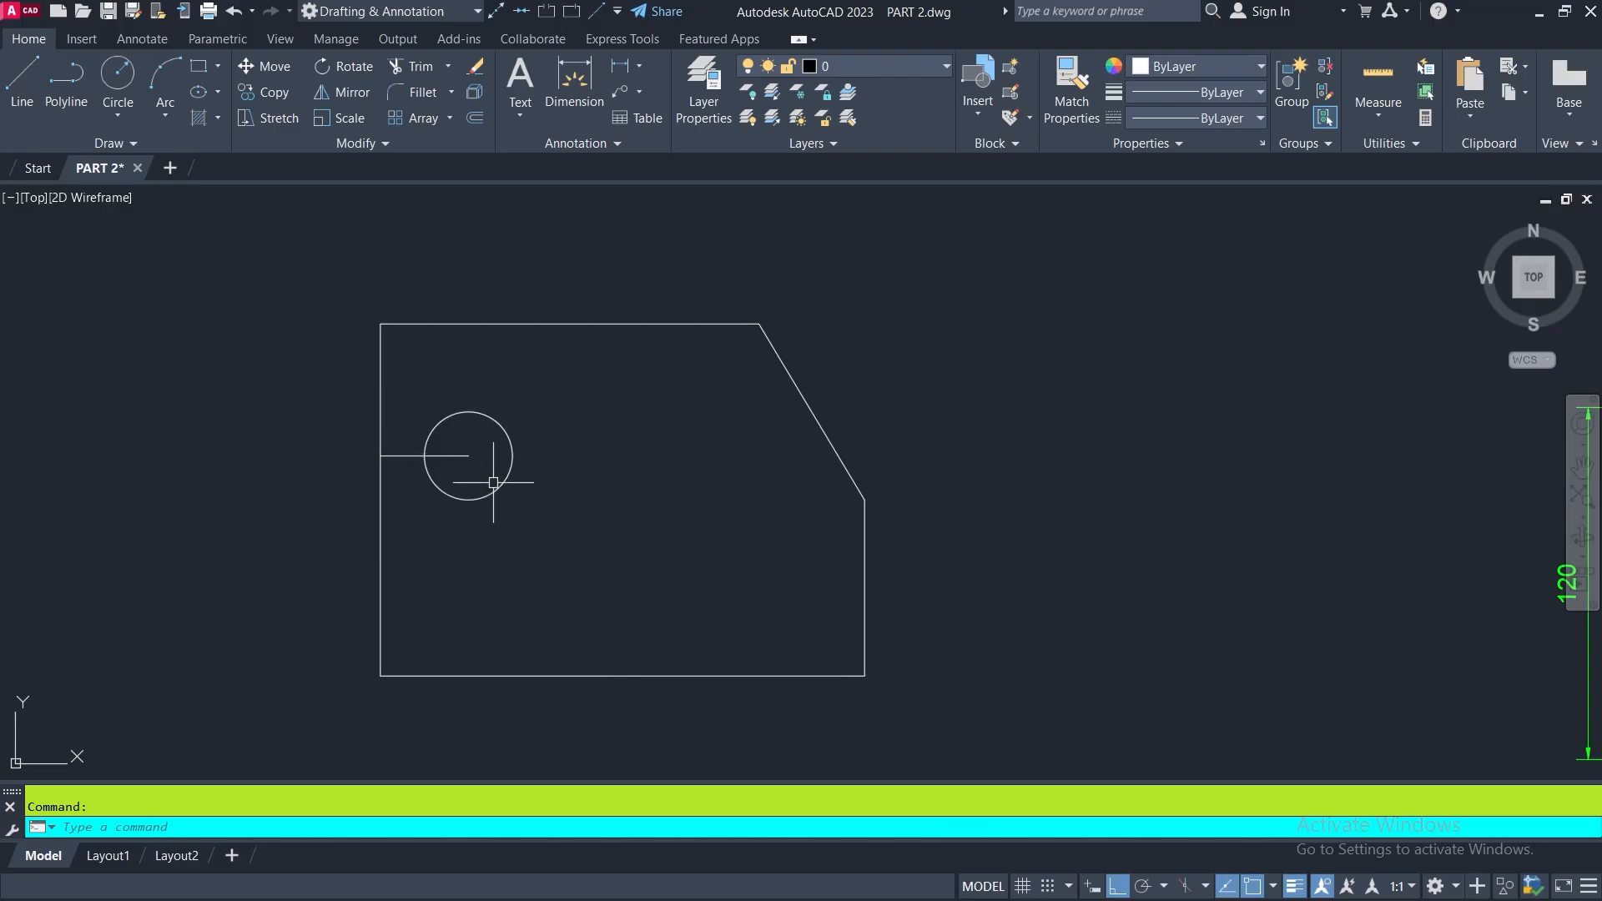
click(474, 70)
click(465, 455)
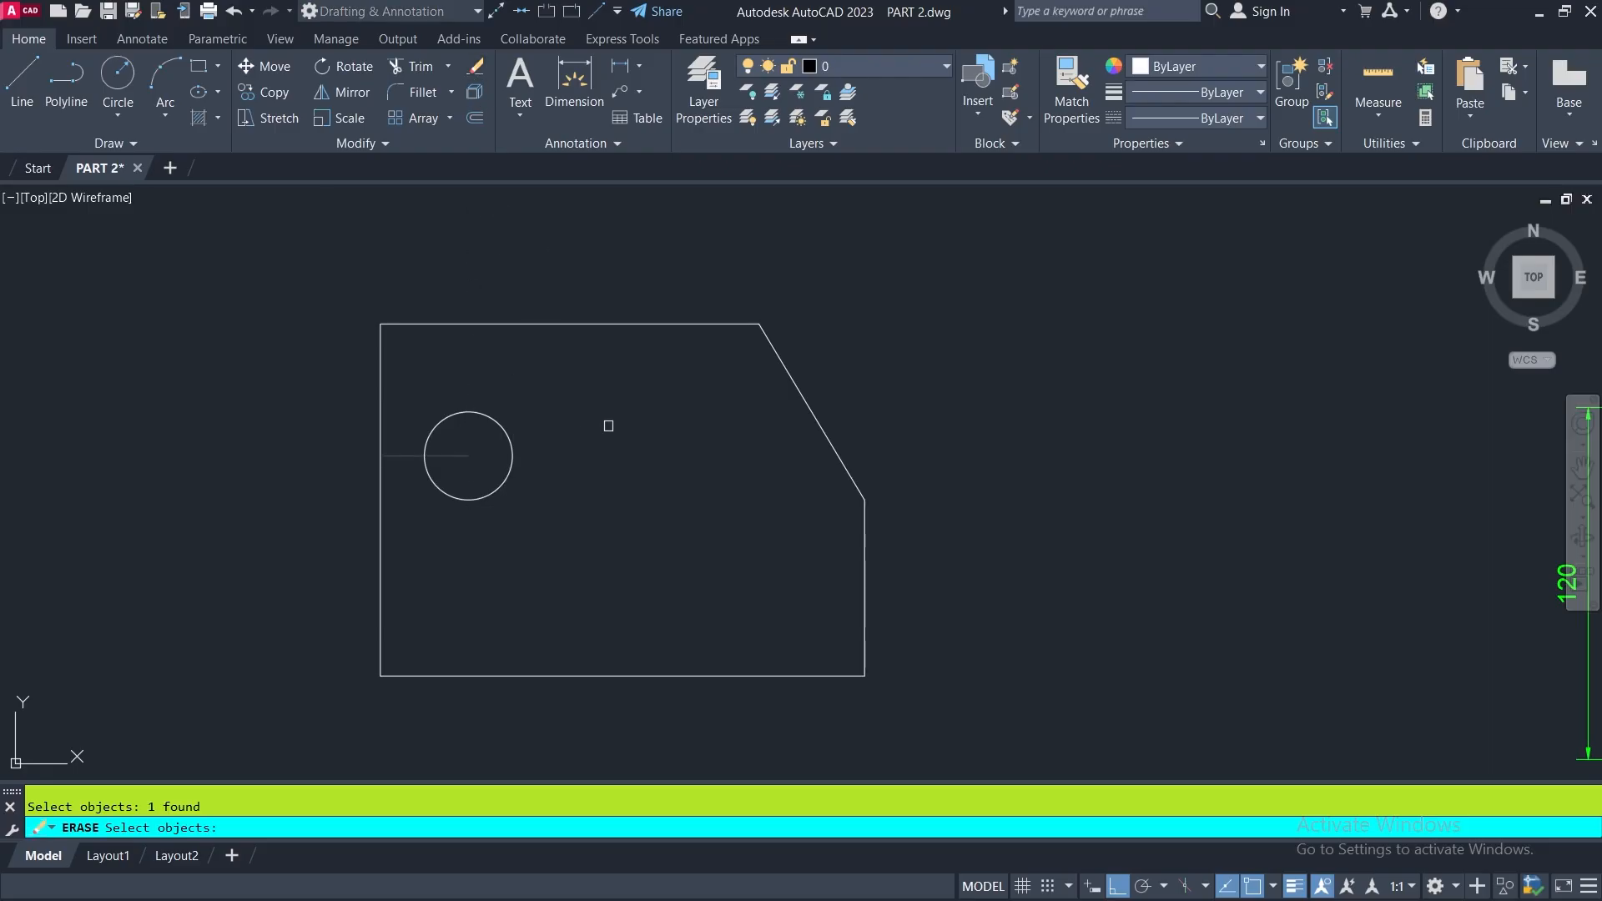
key(Return)
scroll(562, 432, down, 5)
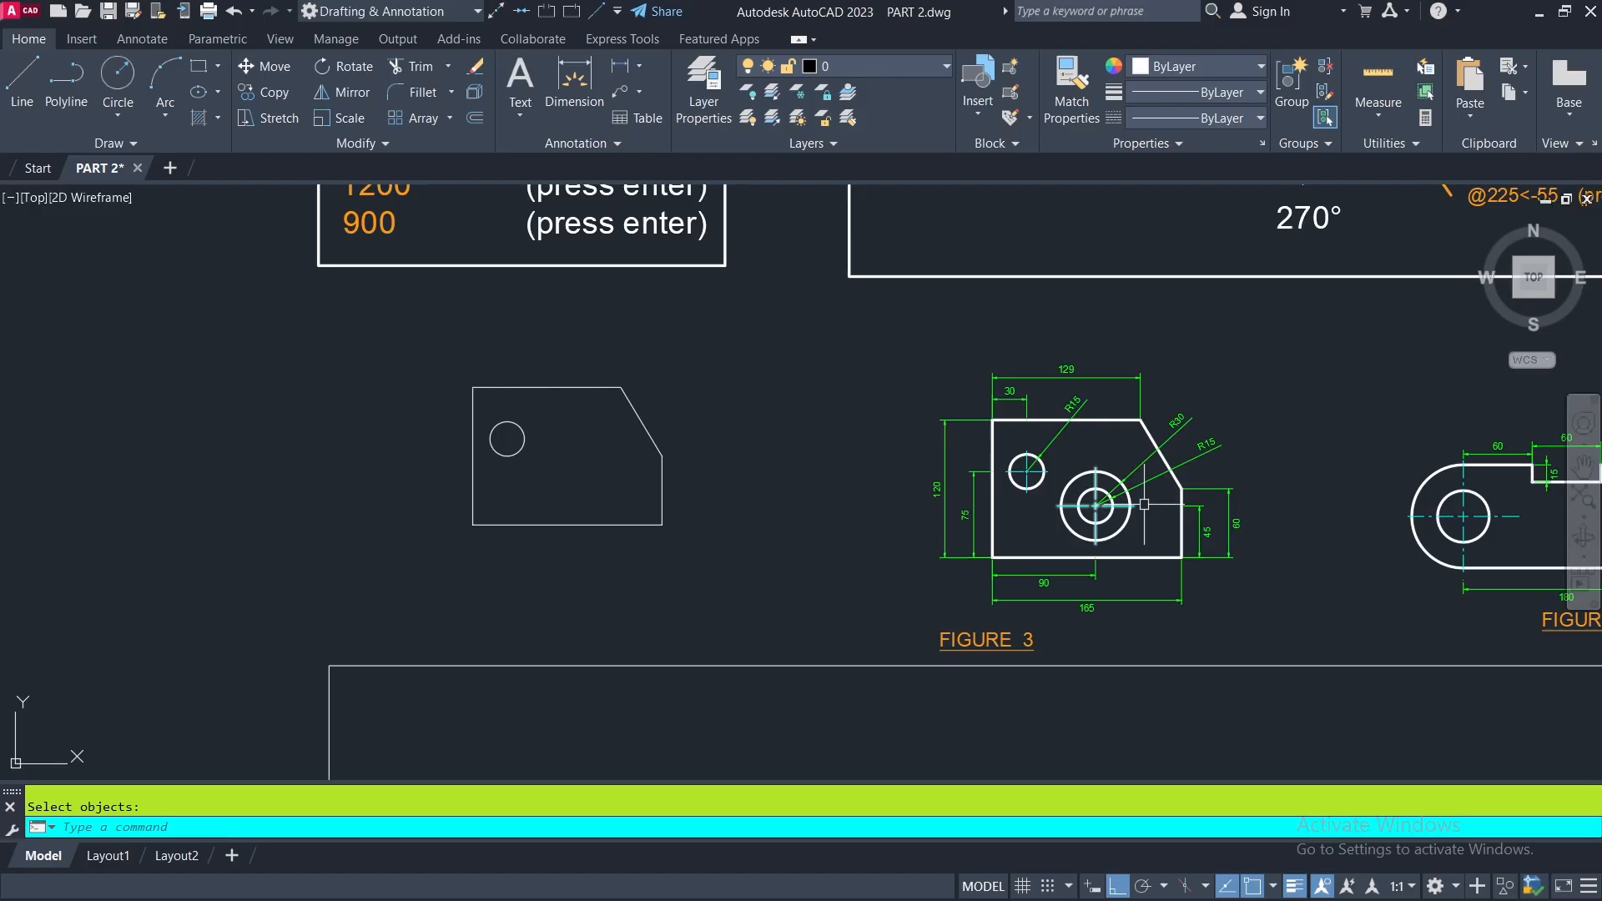
middle_drag(1082, 510, 894, 487)
scroll(895, 487, up, 4)
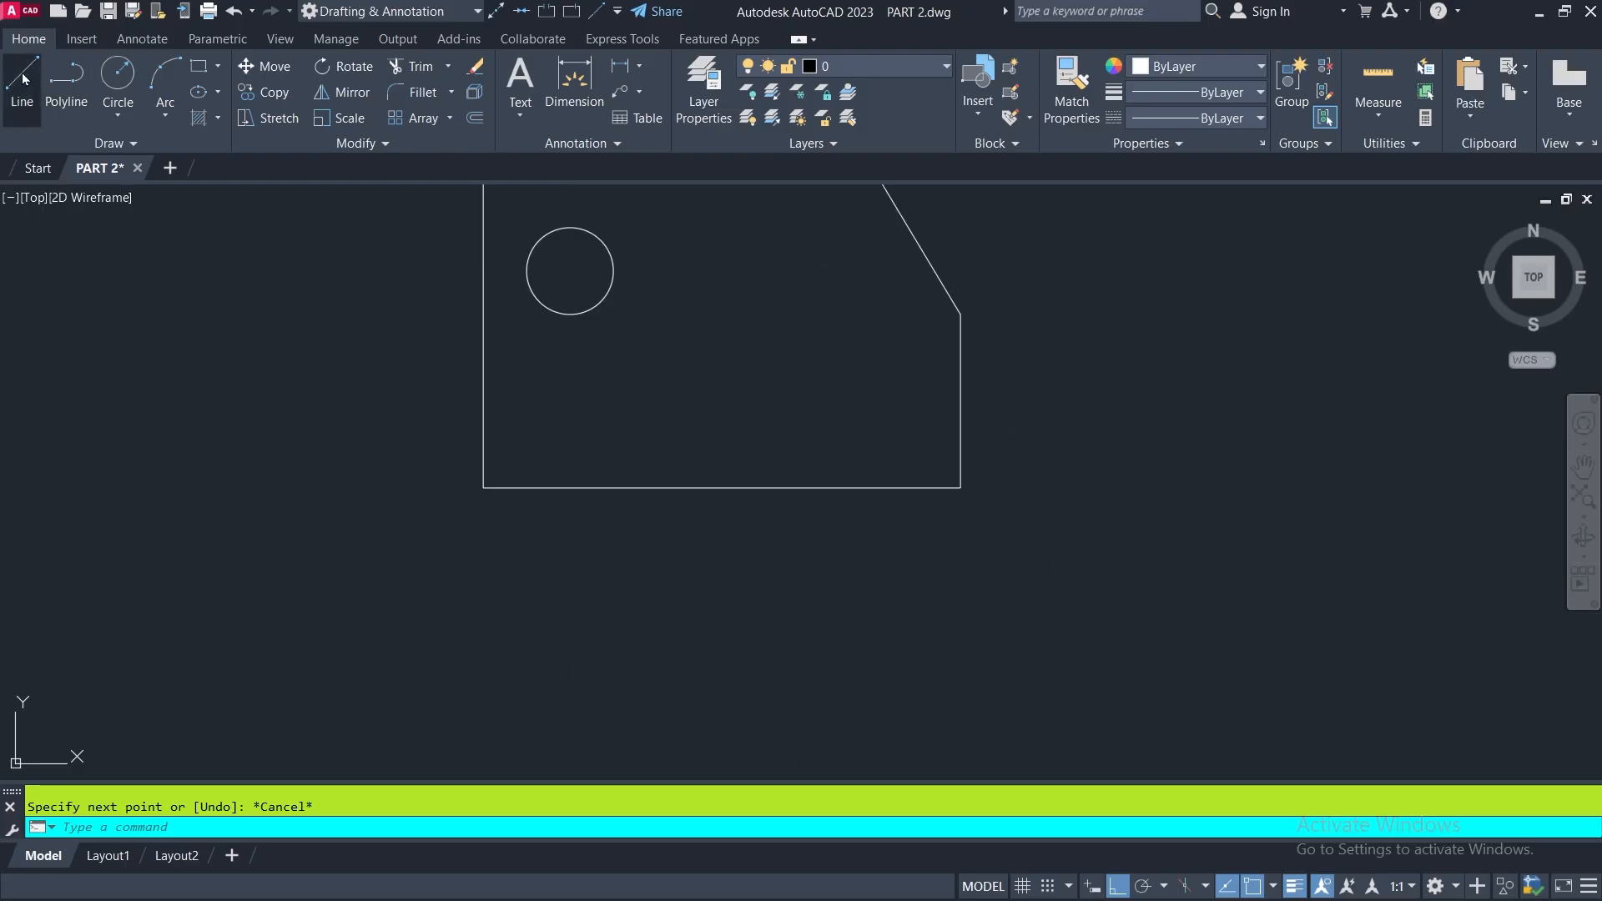
click(23, 80)
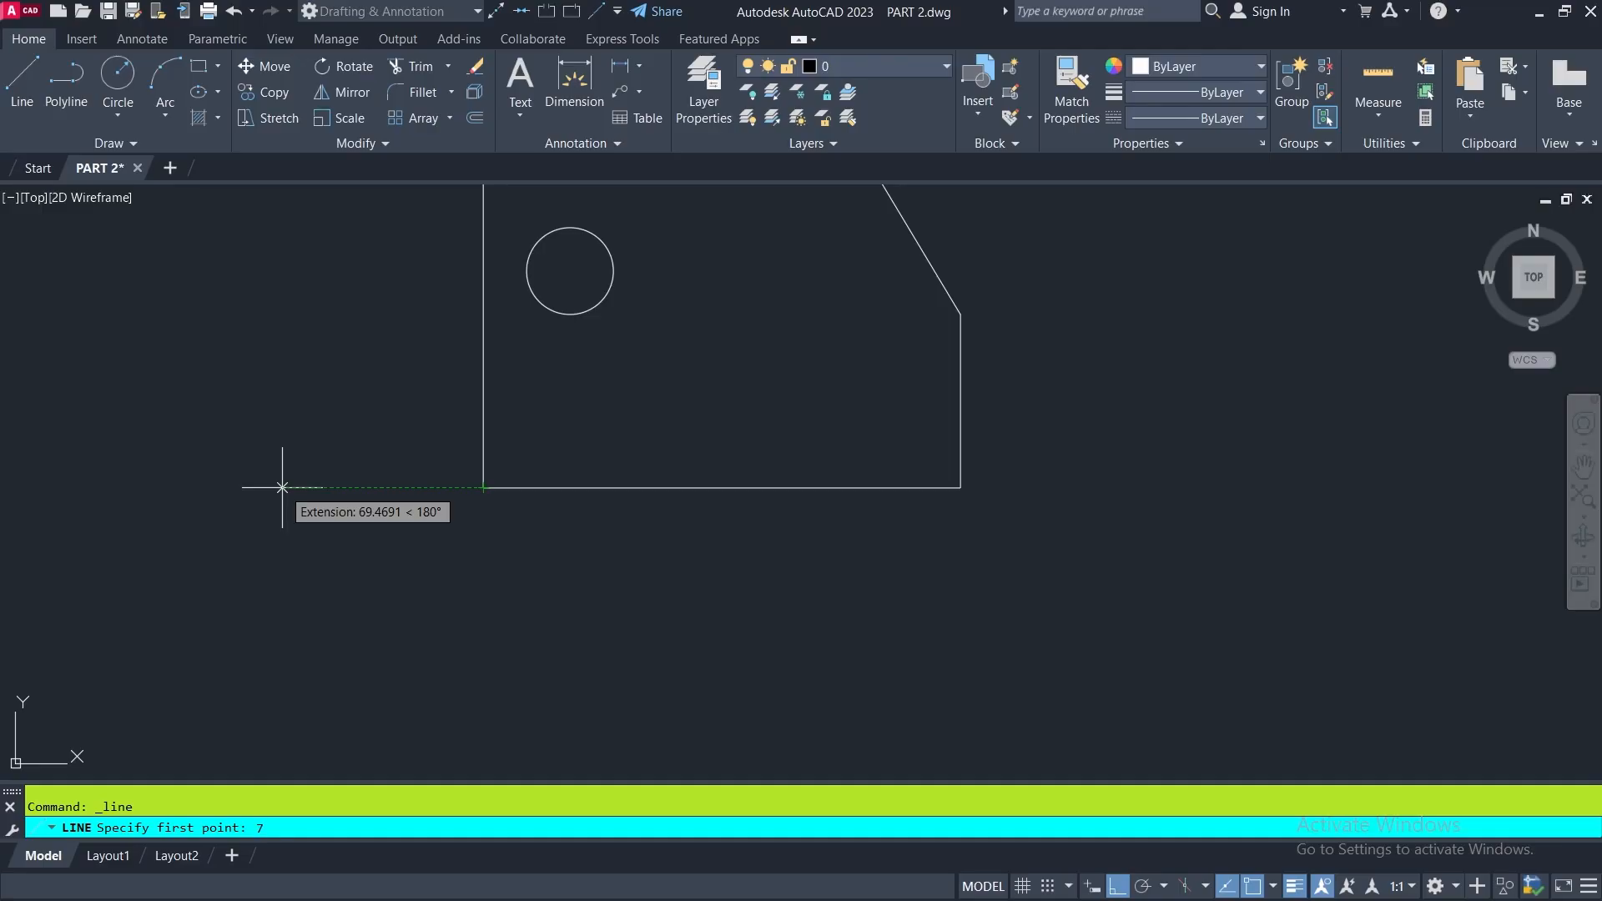
key(Return)
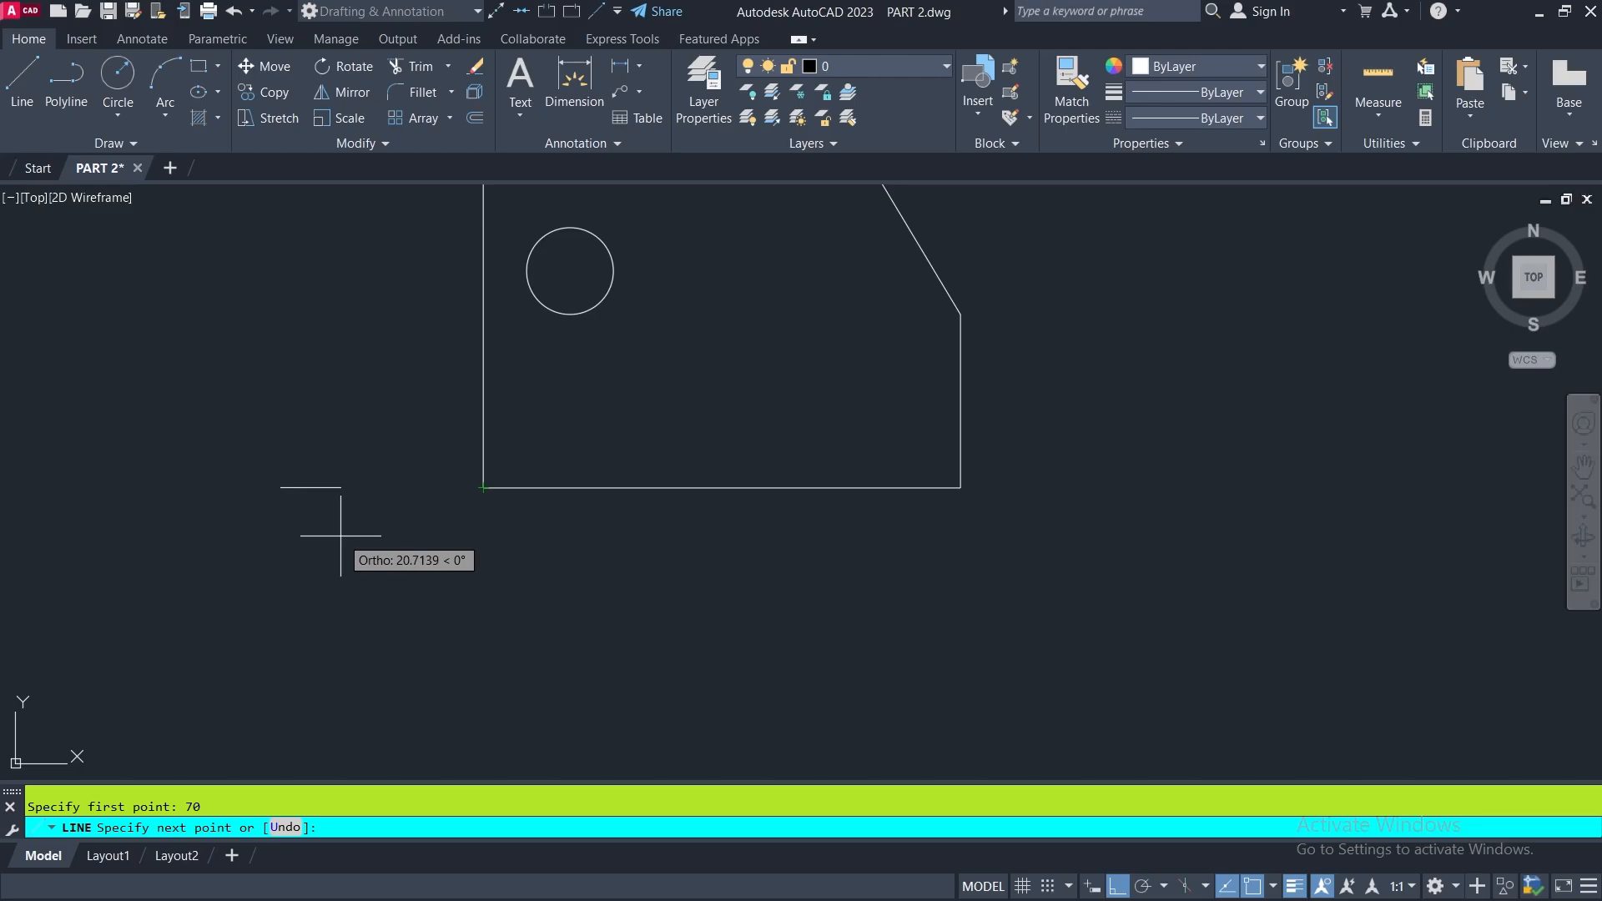
key(Escape)
- Draw a 45-unit vertical helper line upward from the base, starting 90 units to the right of the lower-left corner
click(18, 75)
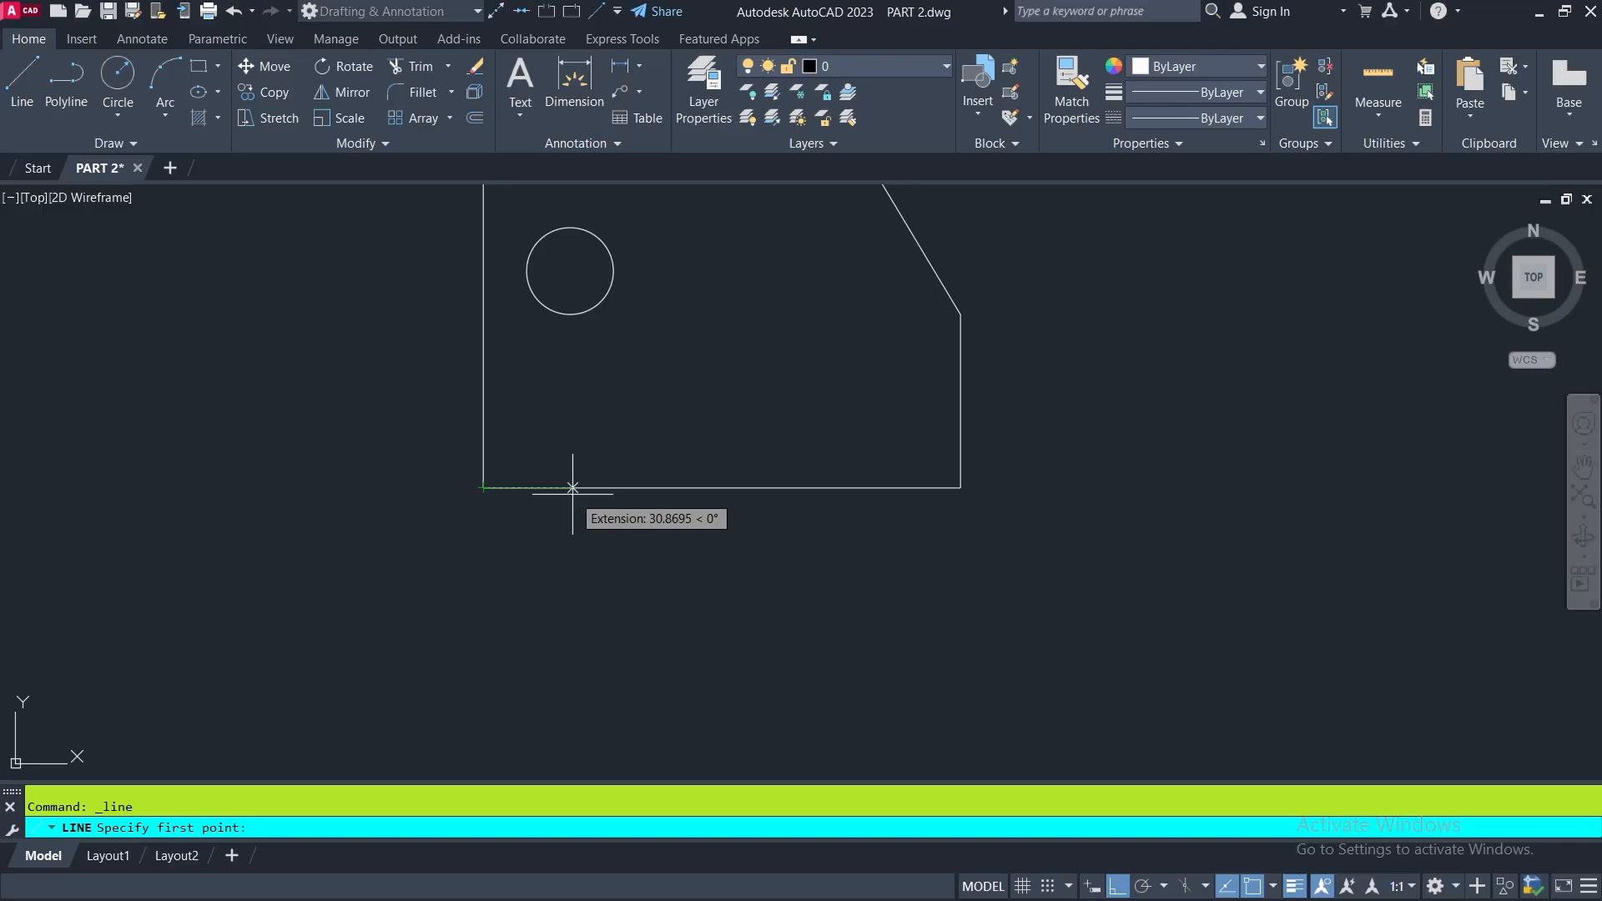
scroll(573, 488, down, 3)
scroll(1089, 548, up, 2)
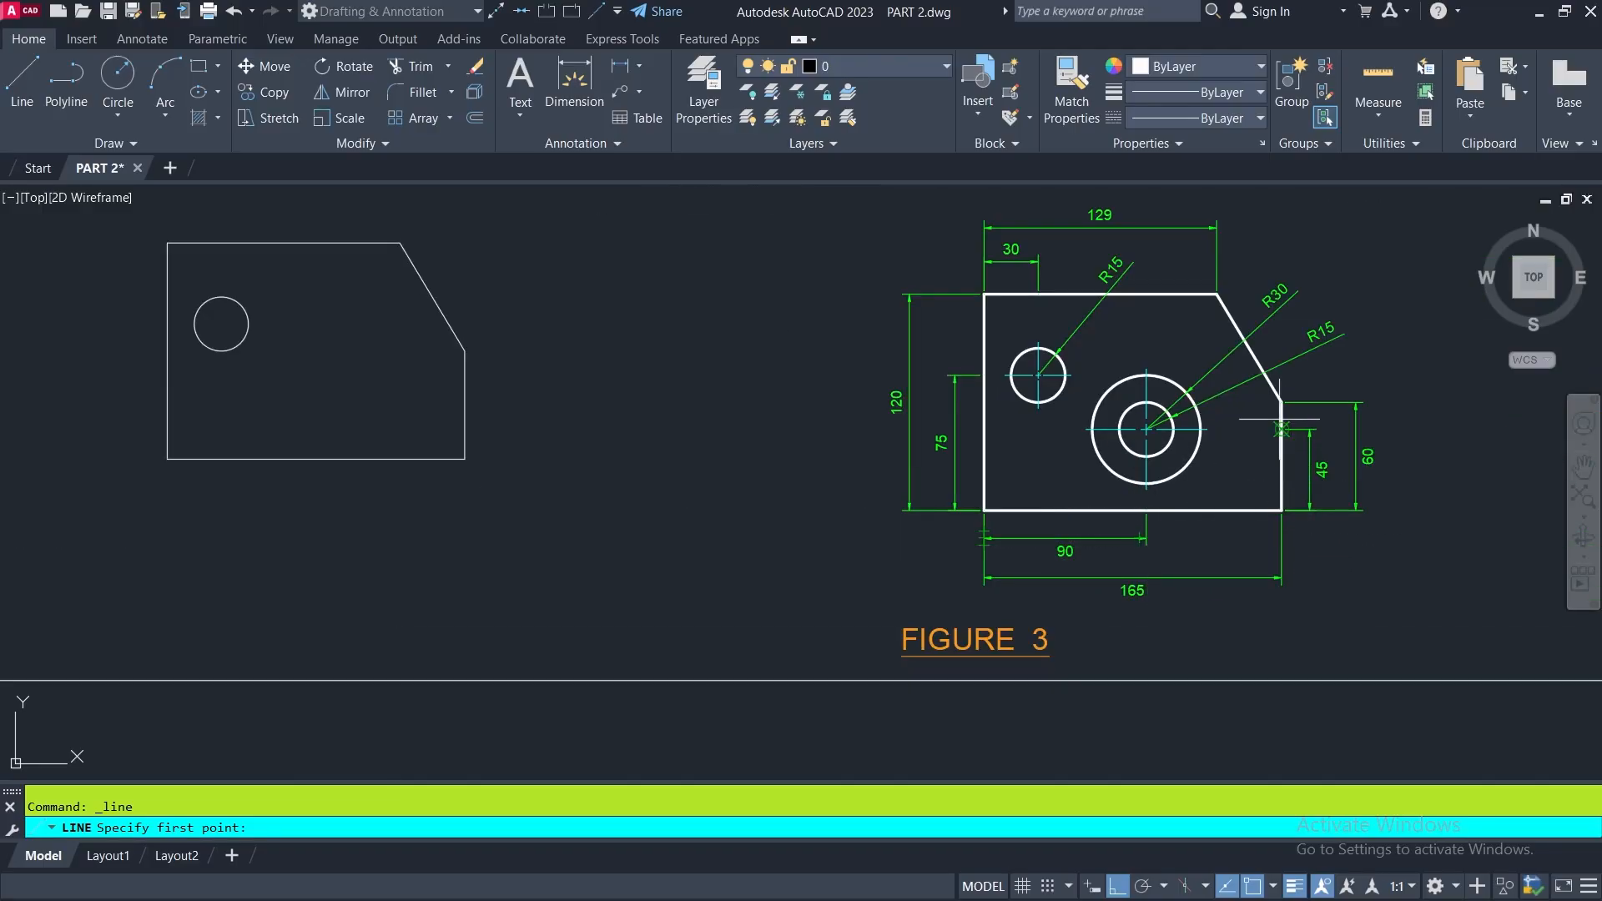
scroll(1277, 430, down, 2)
scroll(747, 449, up, 3)
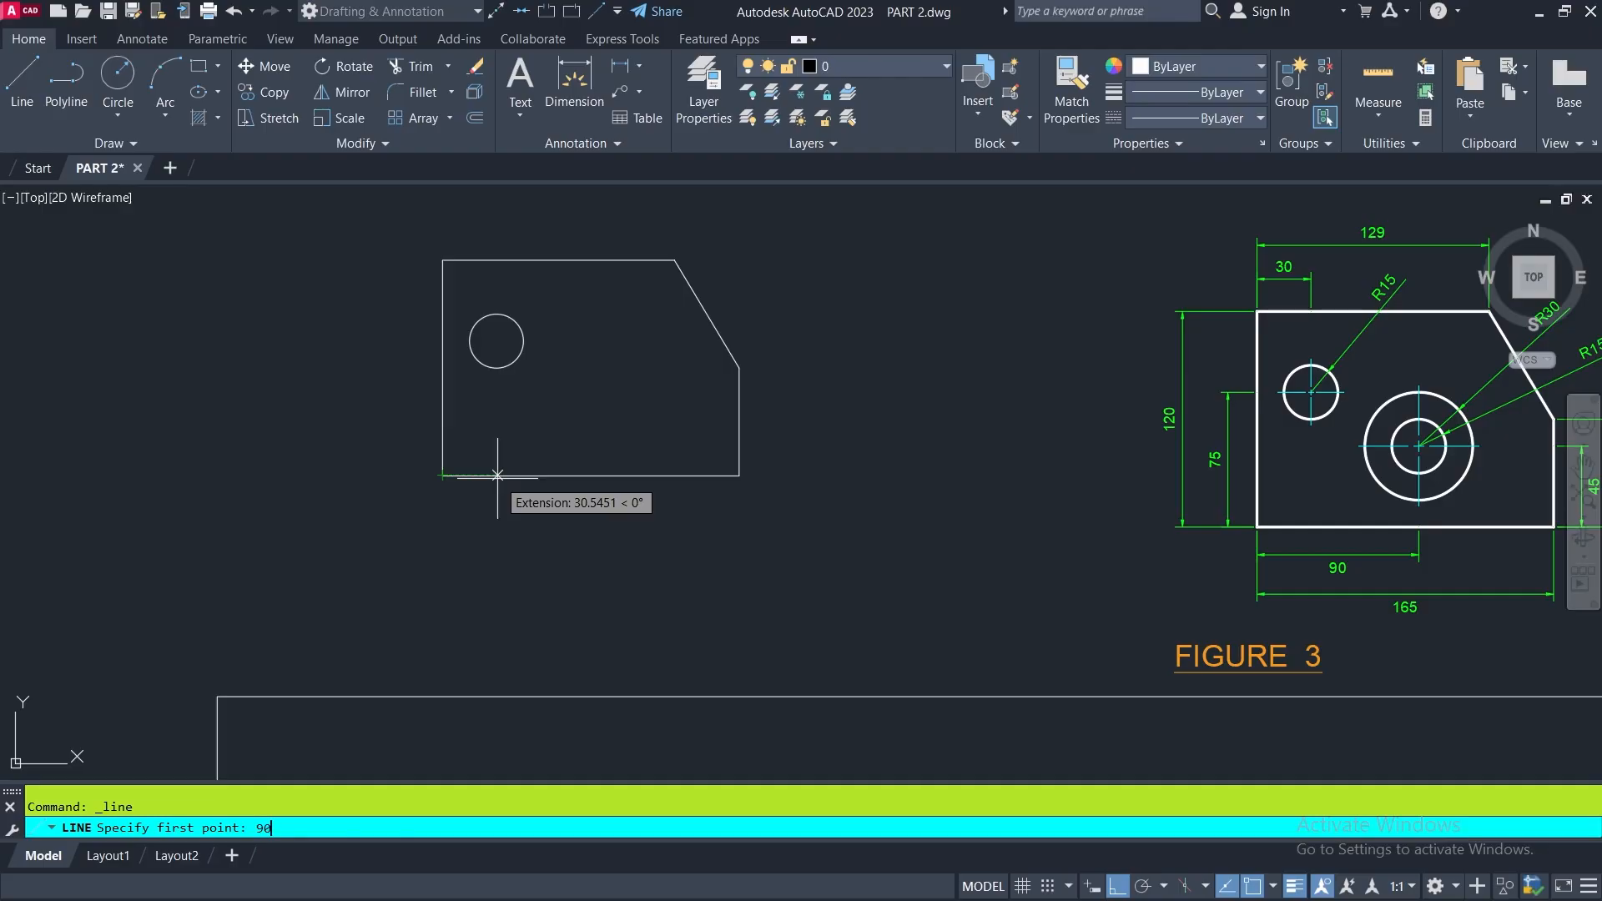
key(Return)
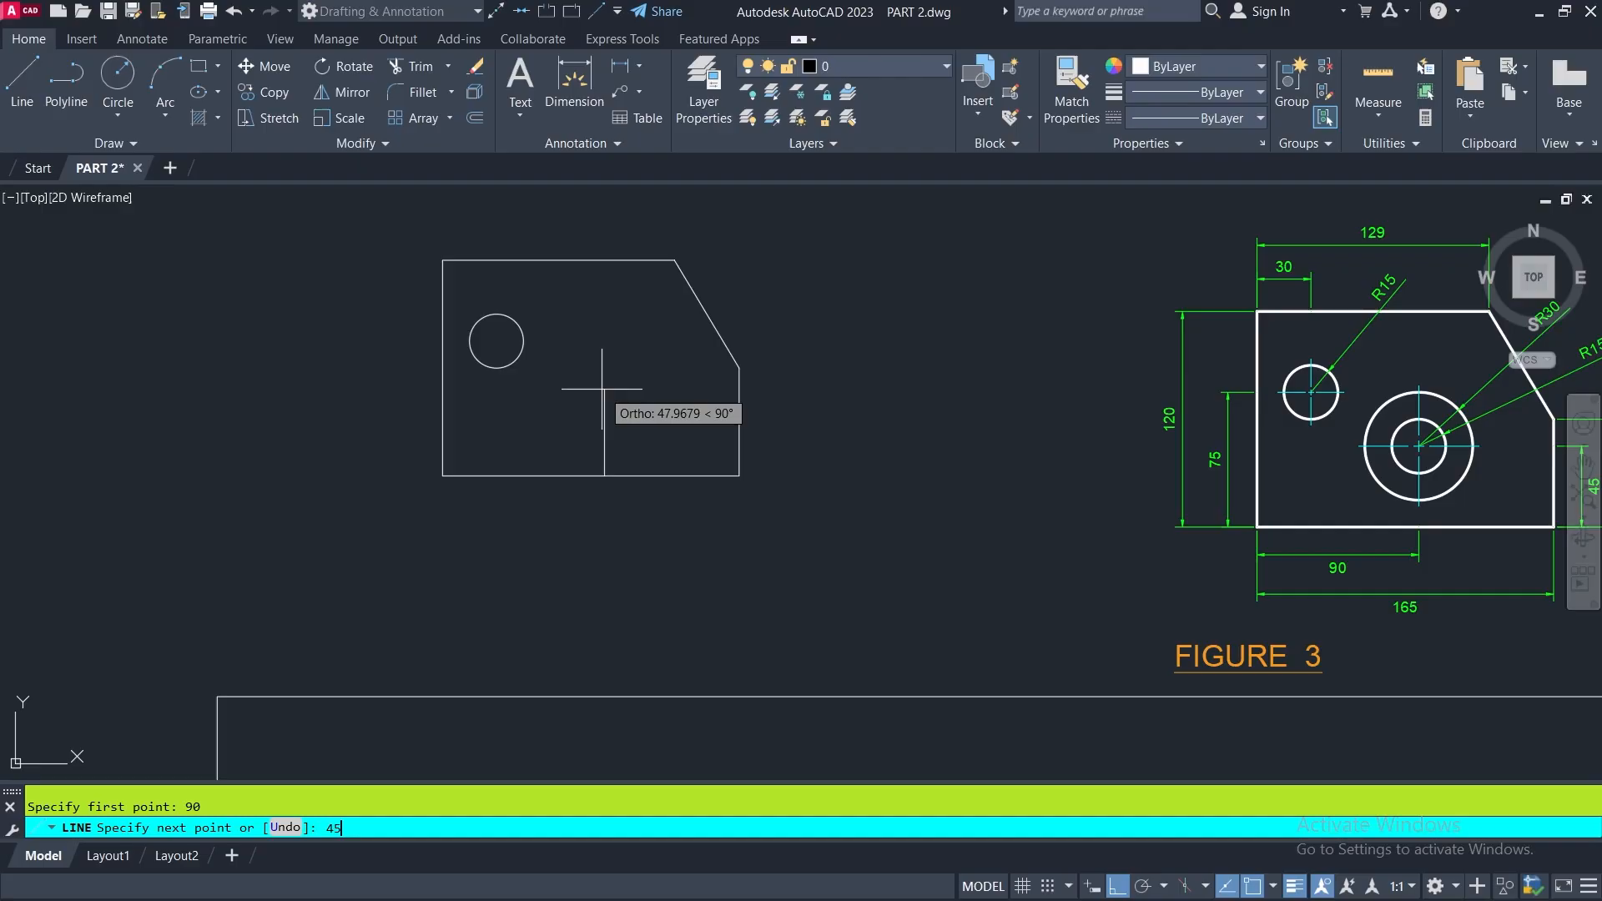
key(Return)
key(Return)
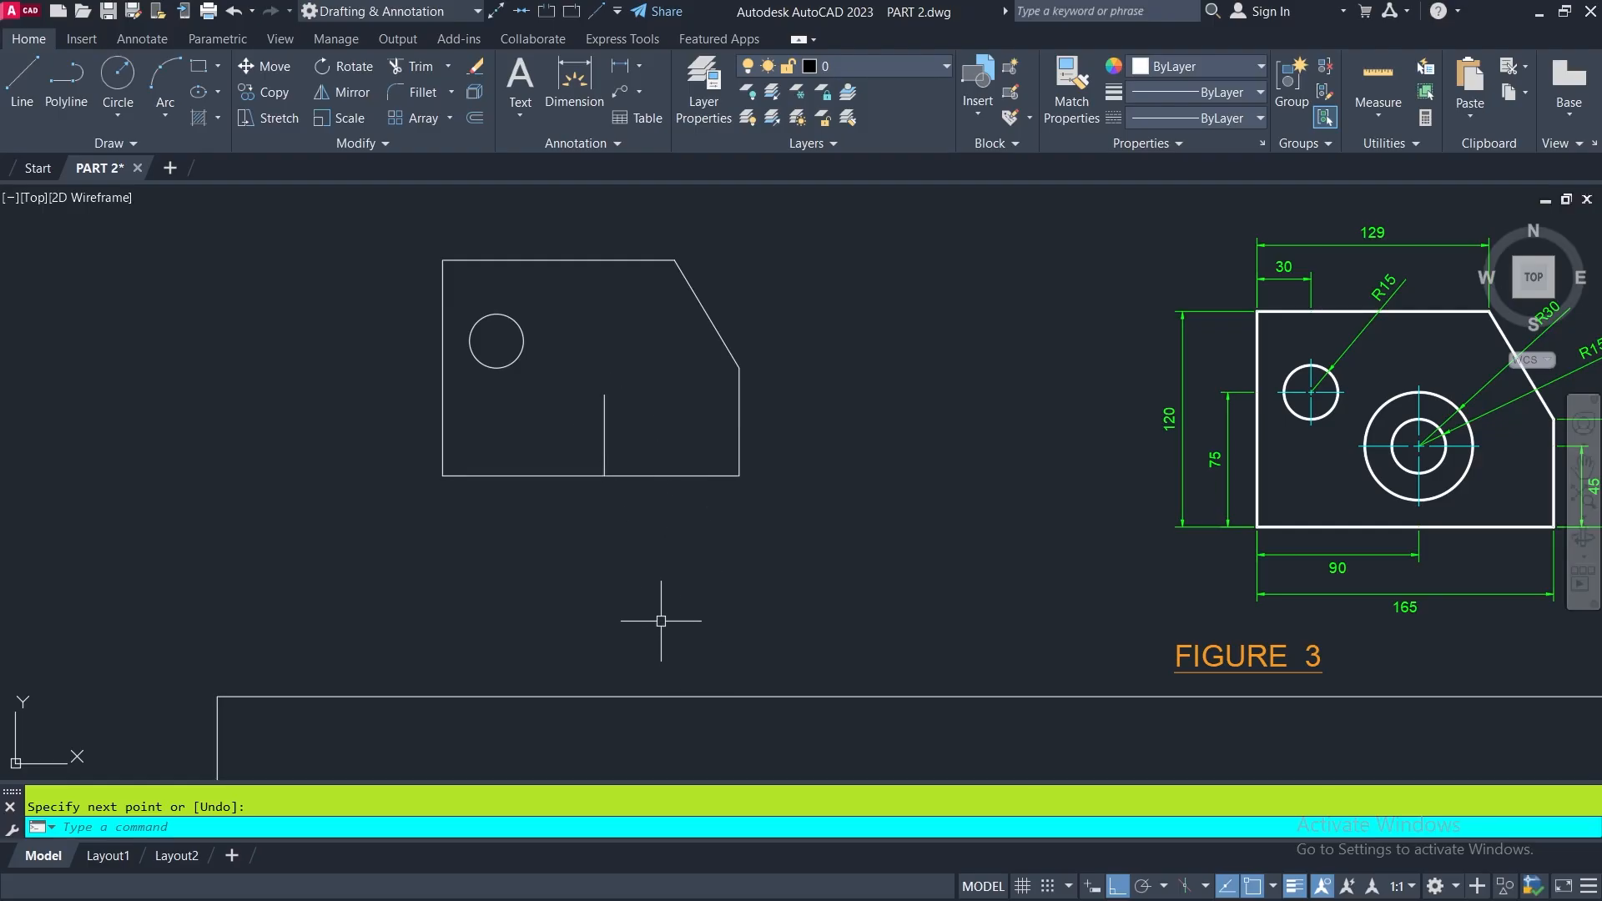
middle_drag(644, 626, 508, 633)
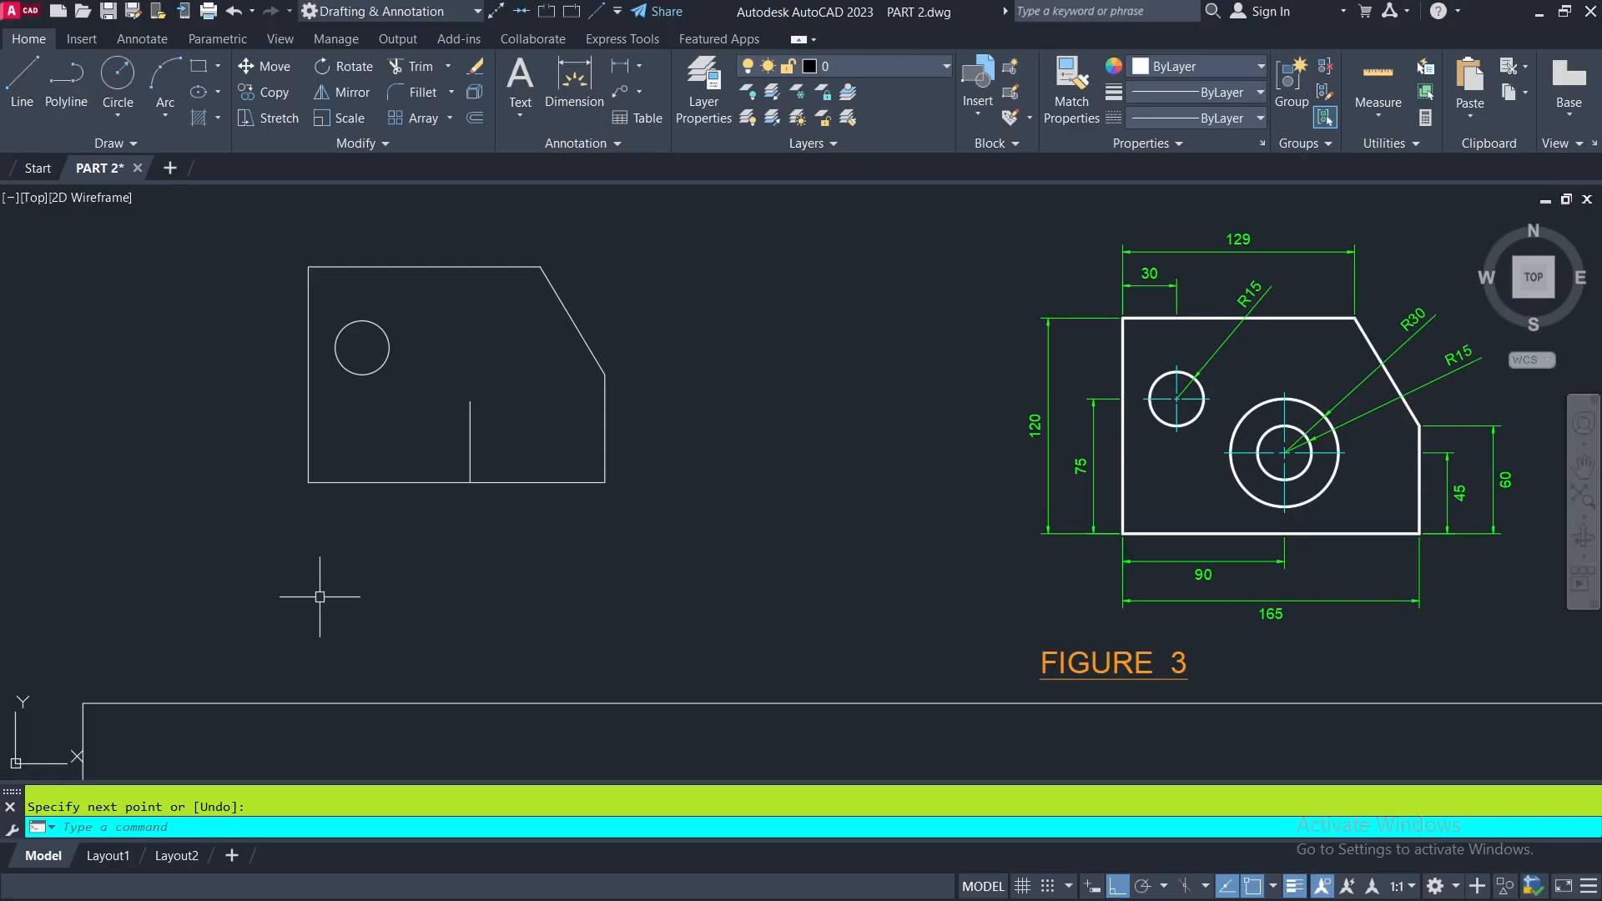
click(20, 79)
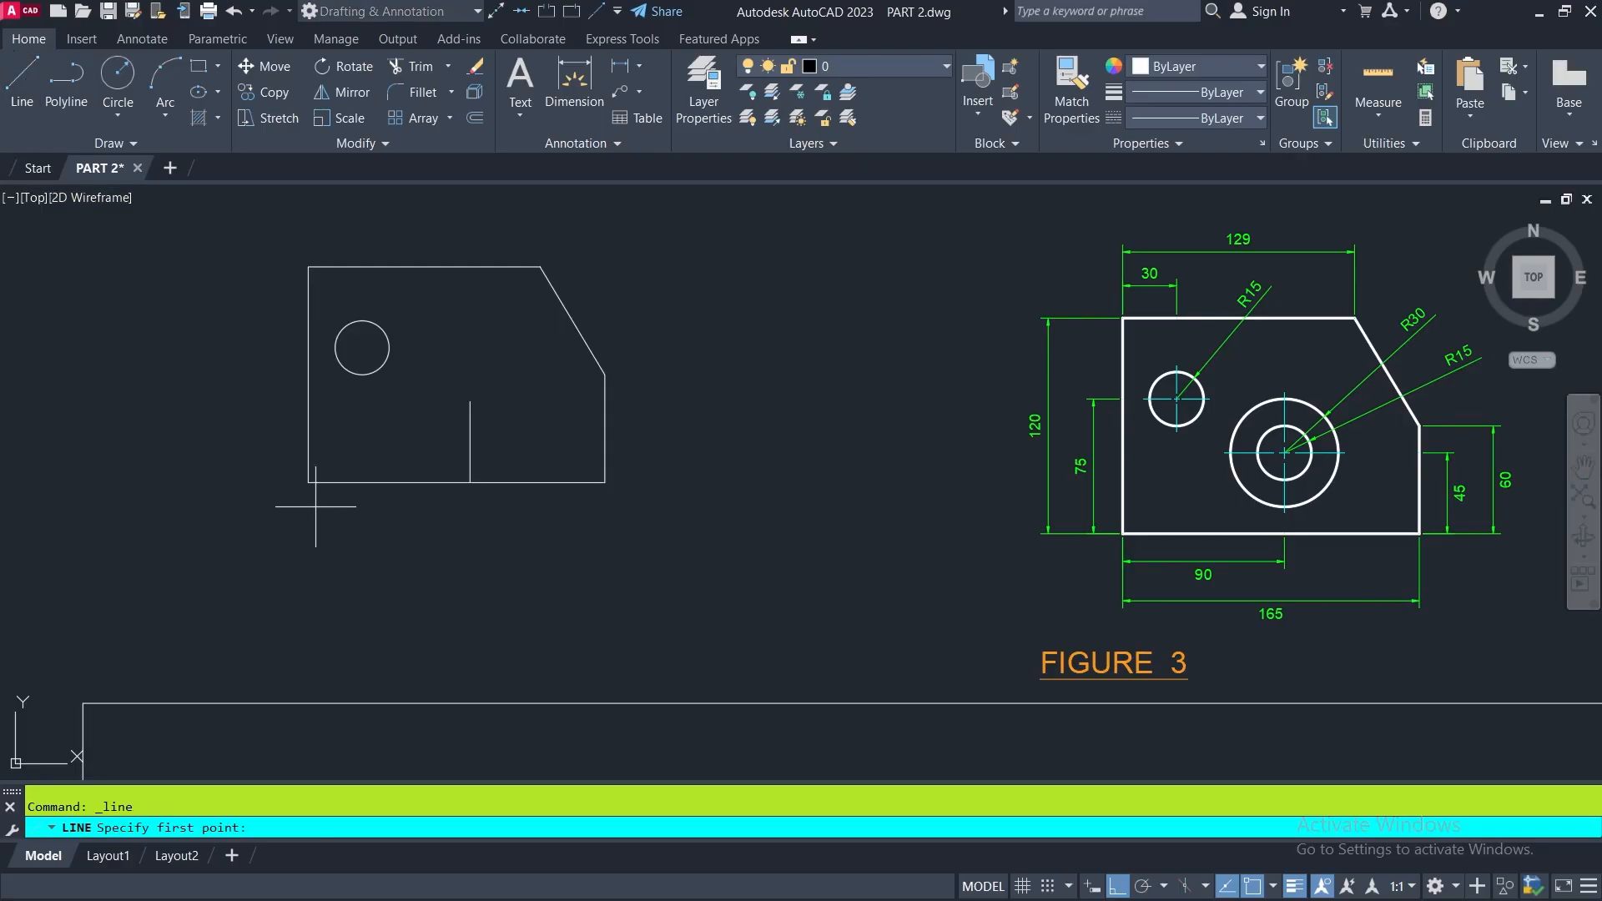
click(309, 482)
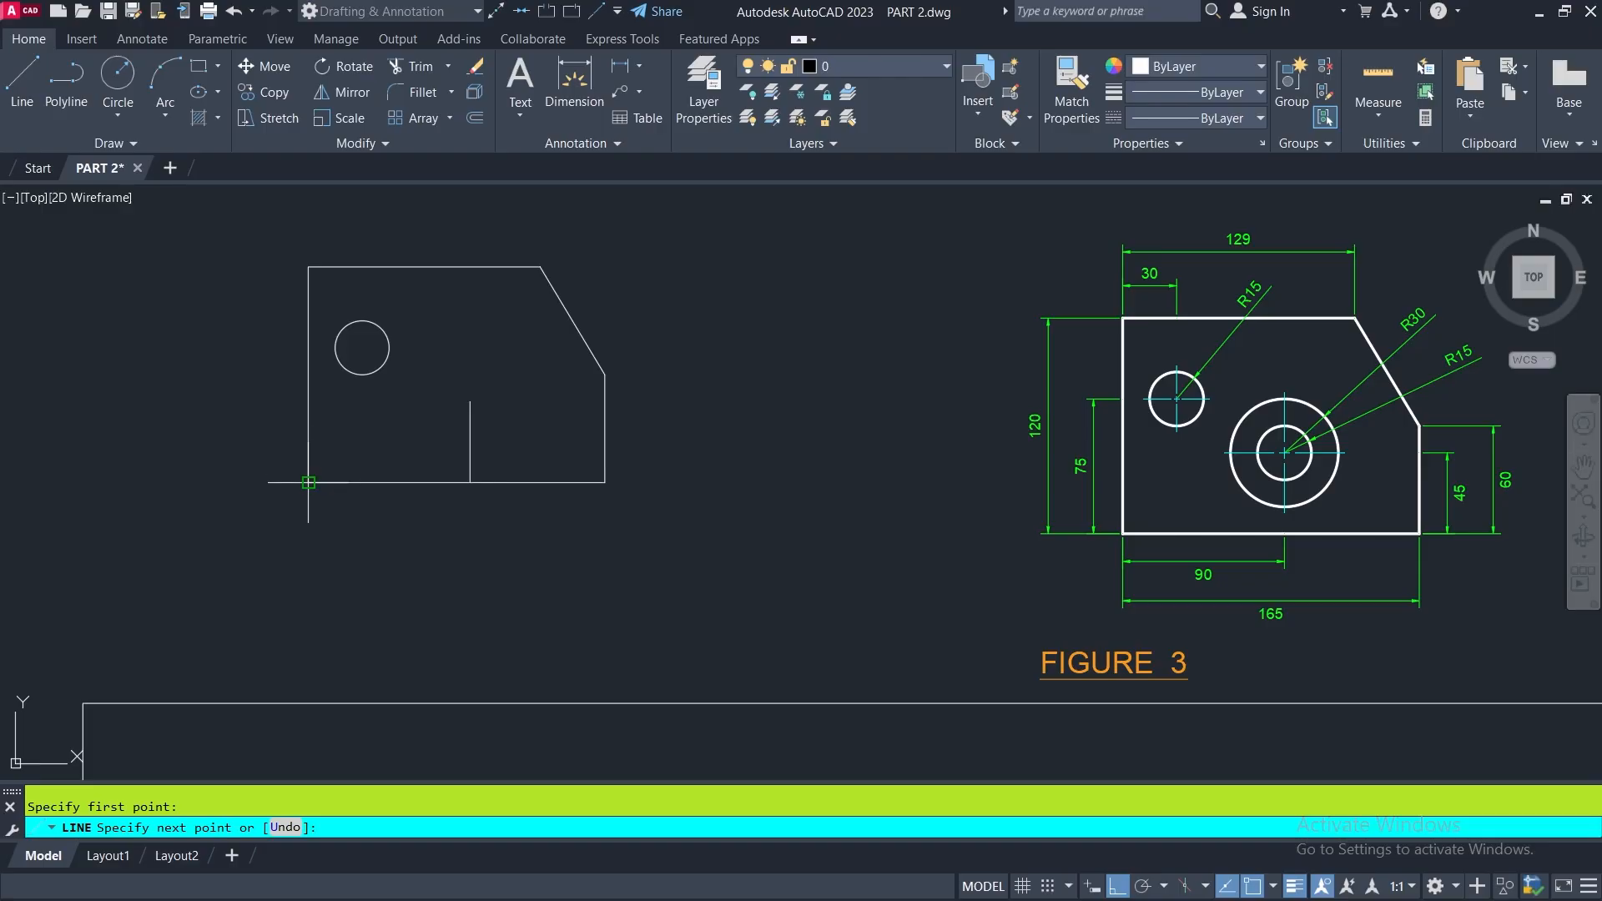
click(470, 401)
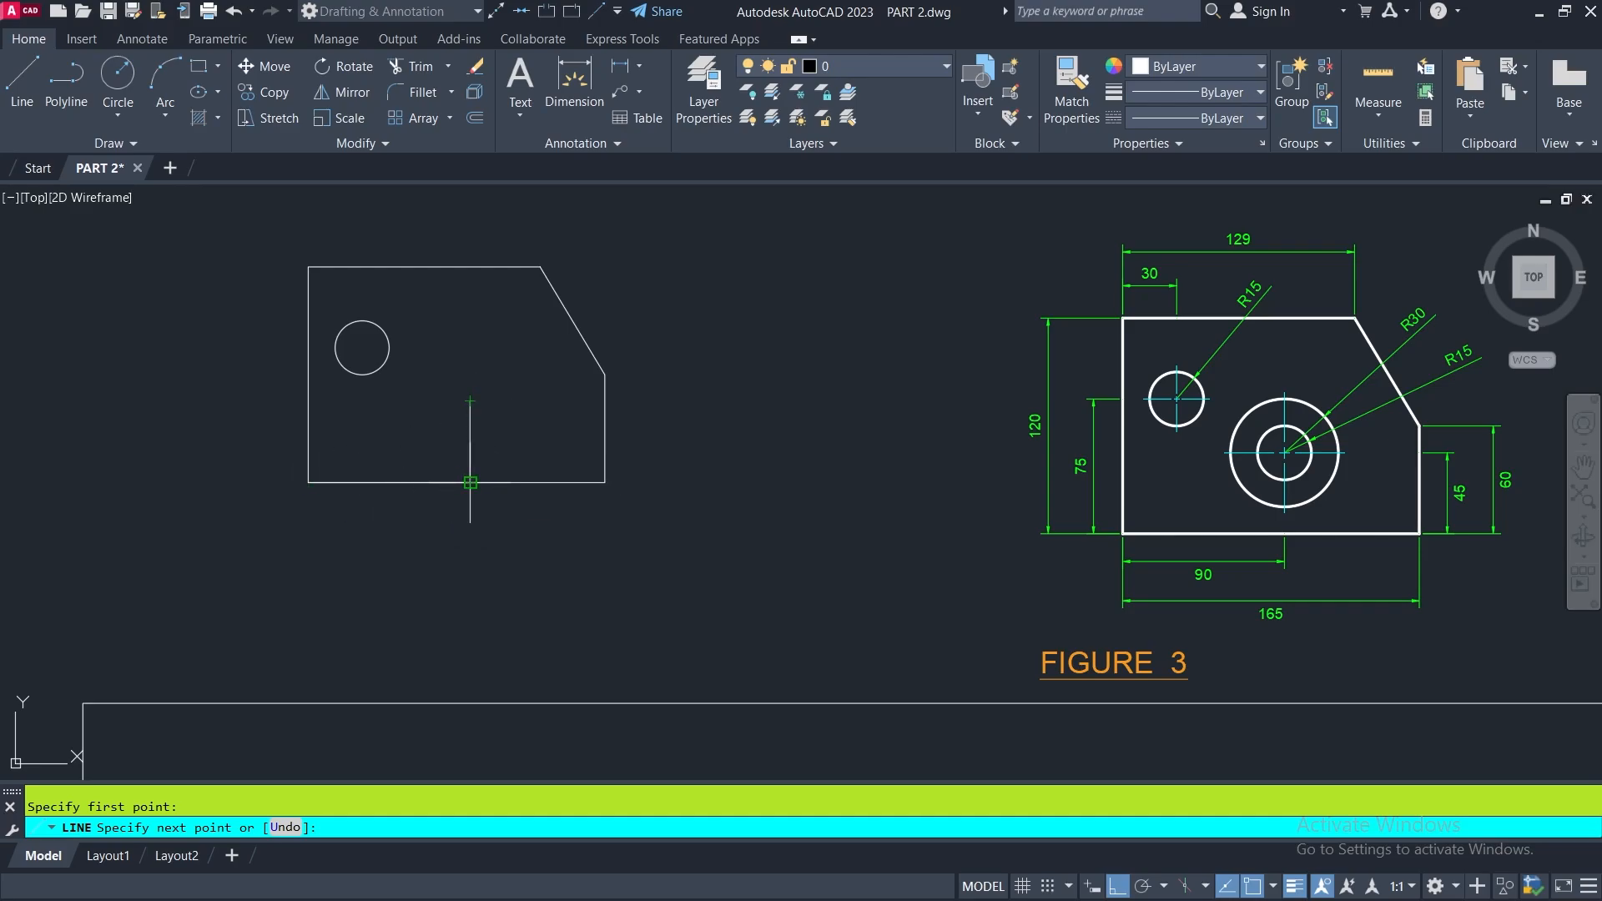
click(470, 401)
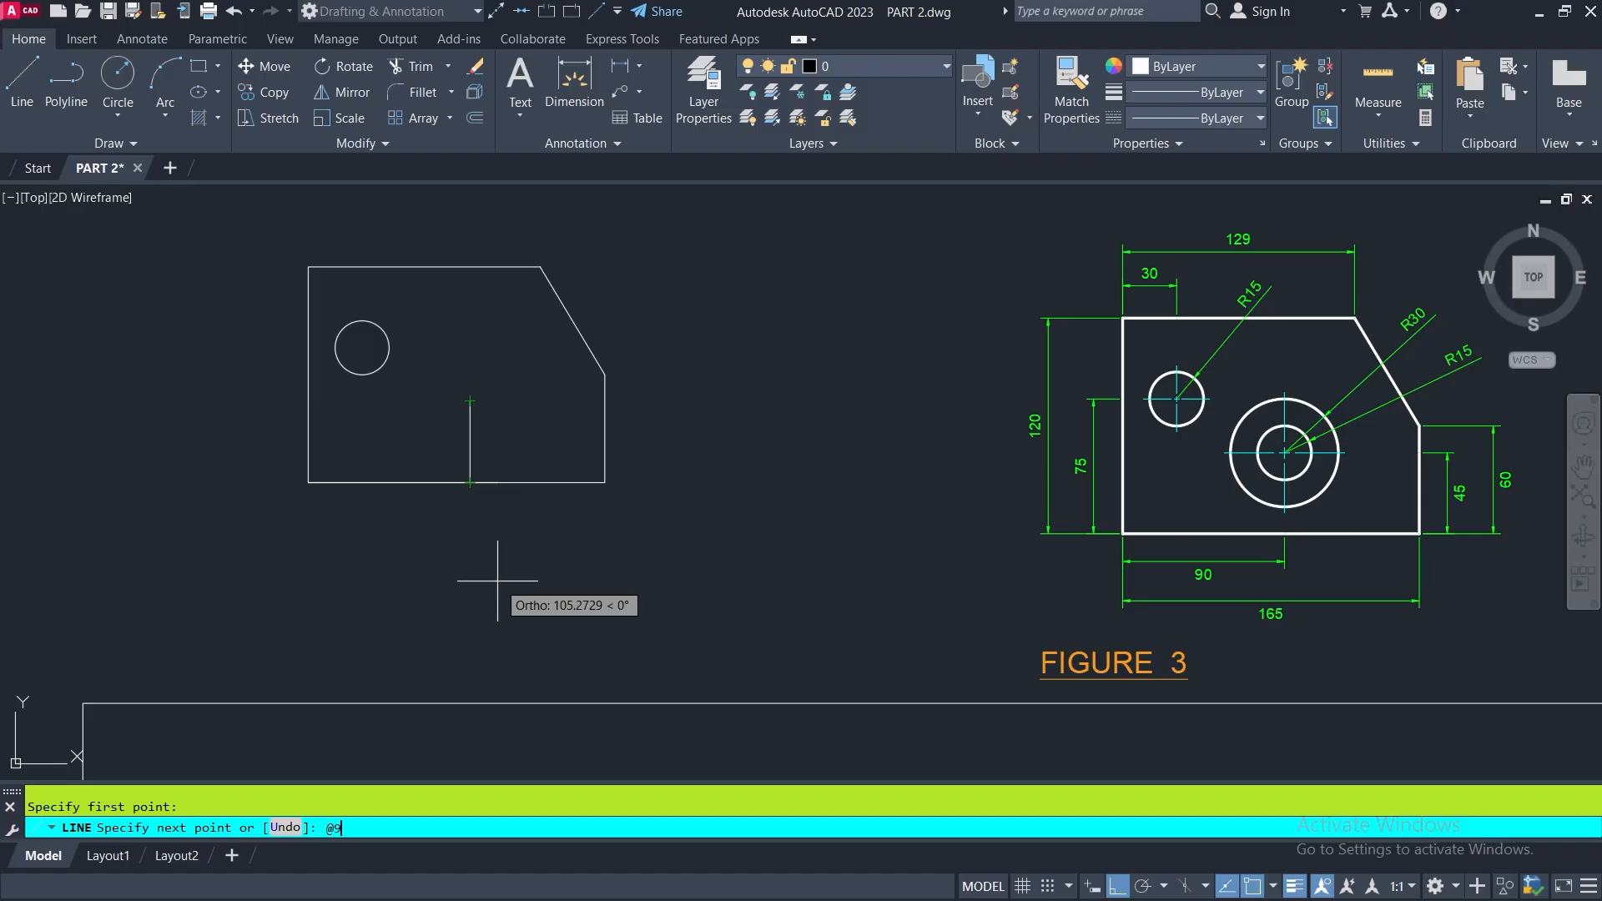
text(@90,45)
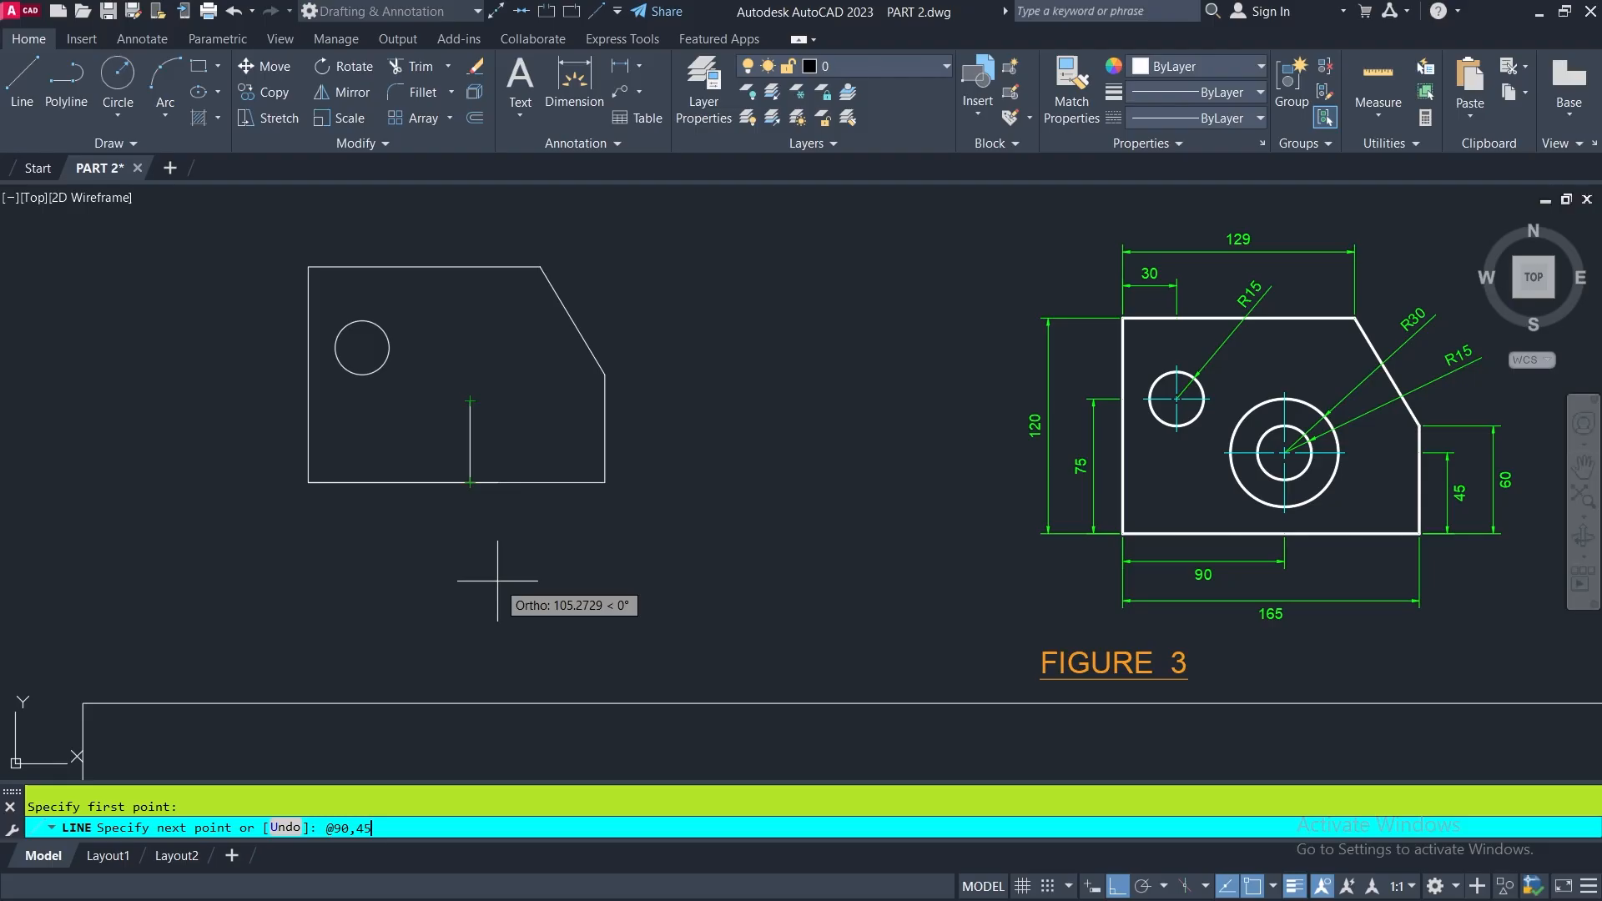
key(Return)
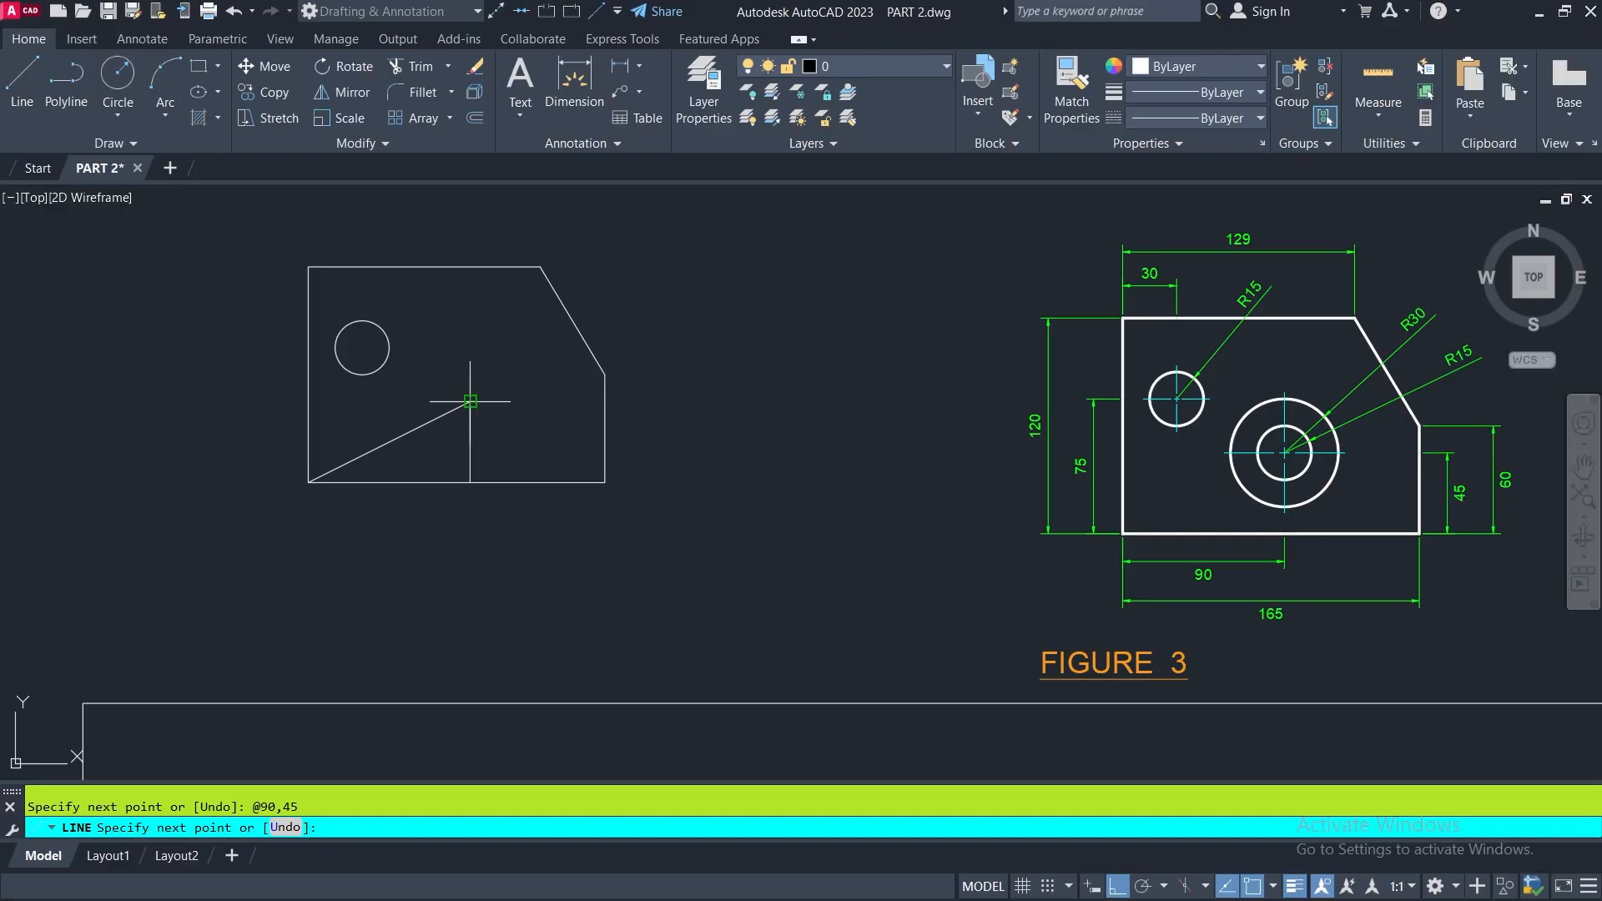
key(Escape)
key(ctrl+z)
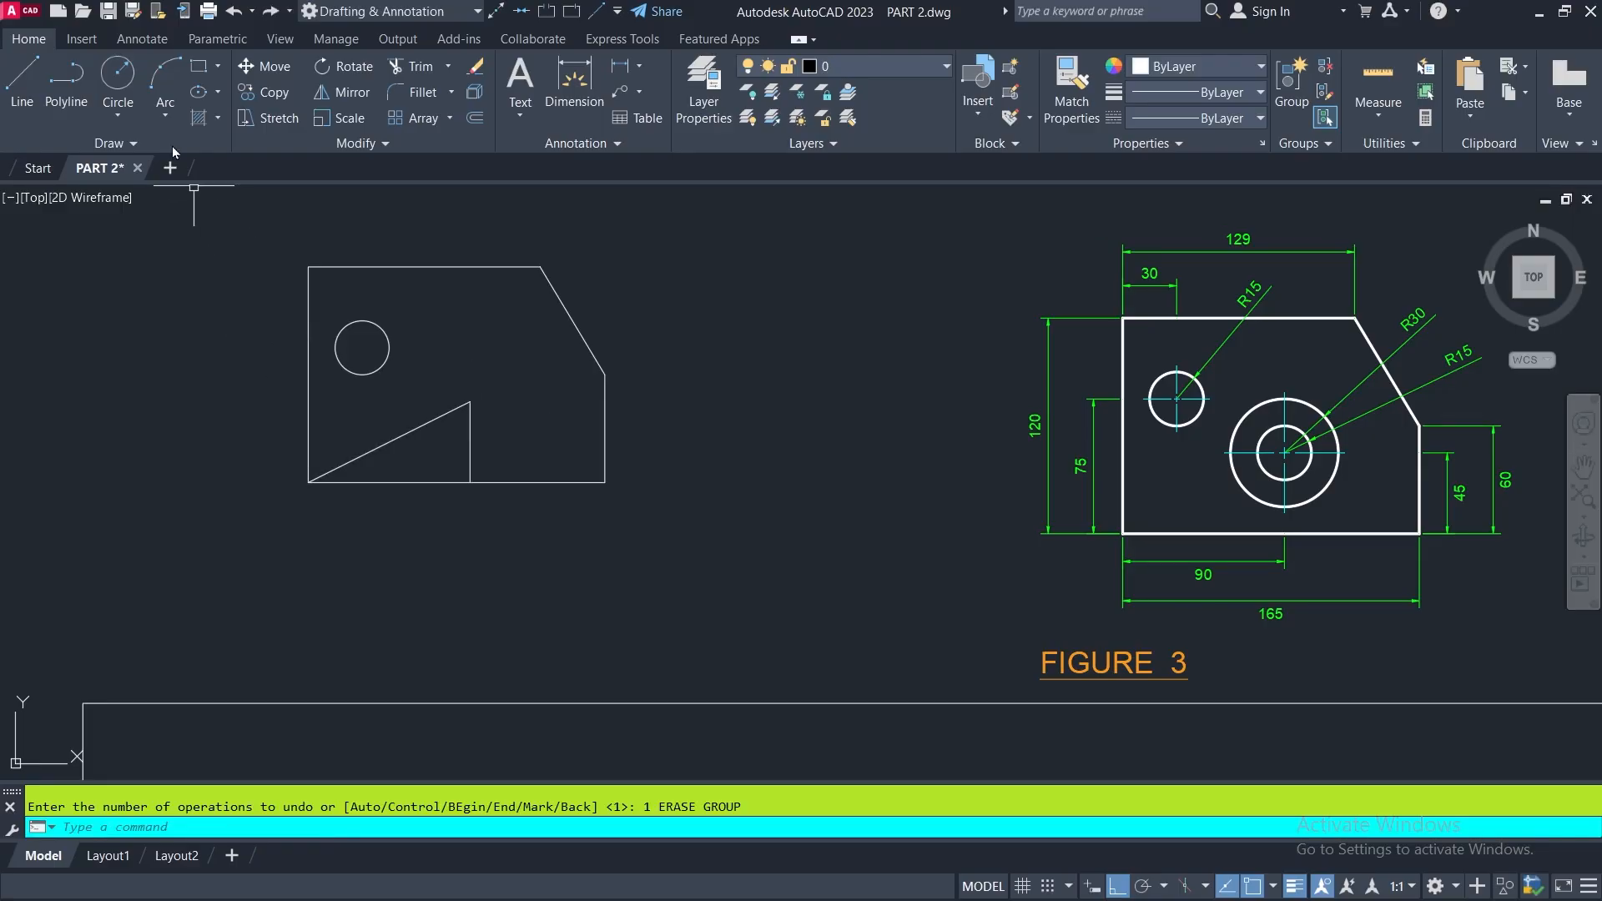
- Draw a center-radius circle of radius 15 at the upper end where the diagonal and vertical helper lines meet
click(118, 77)
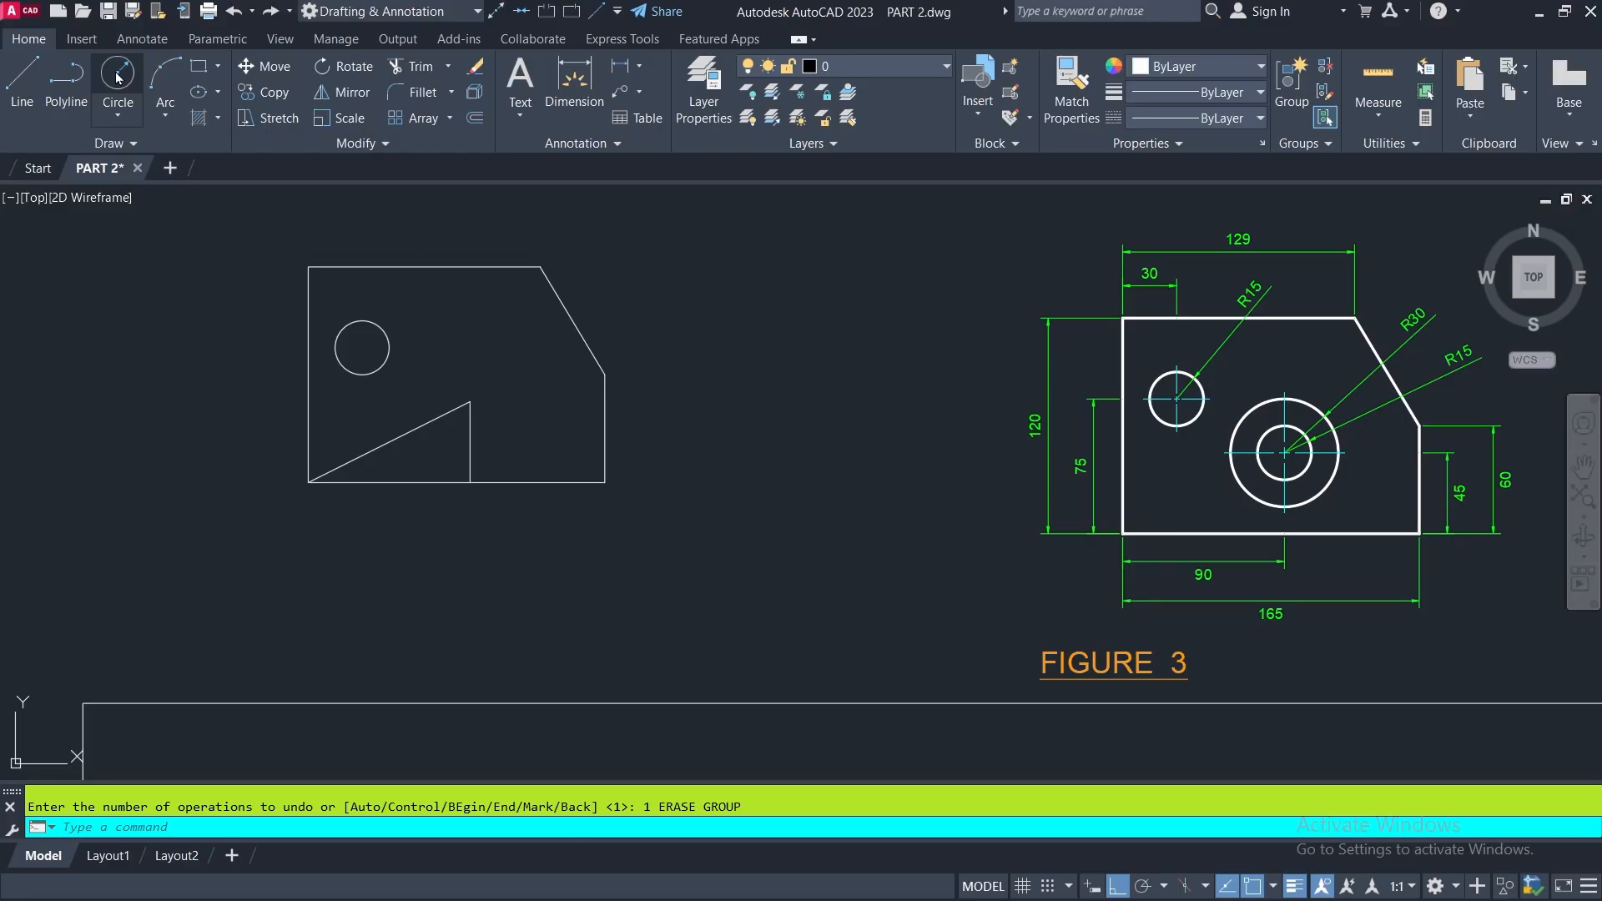
click(471, 402)
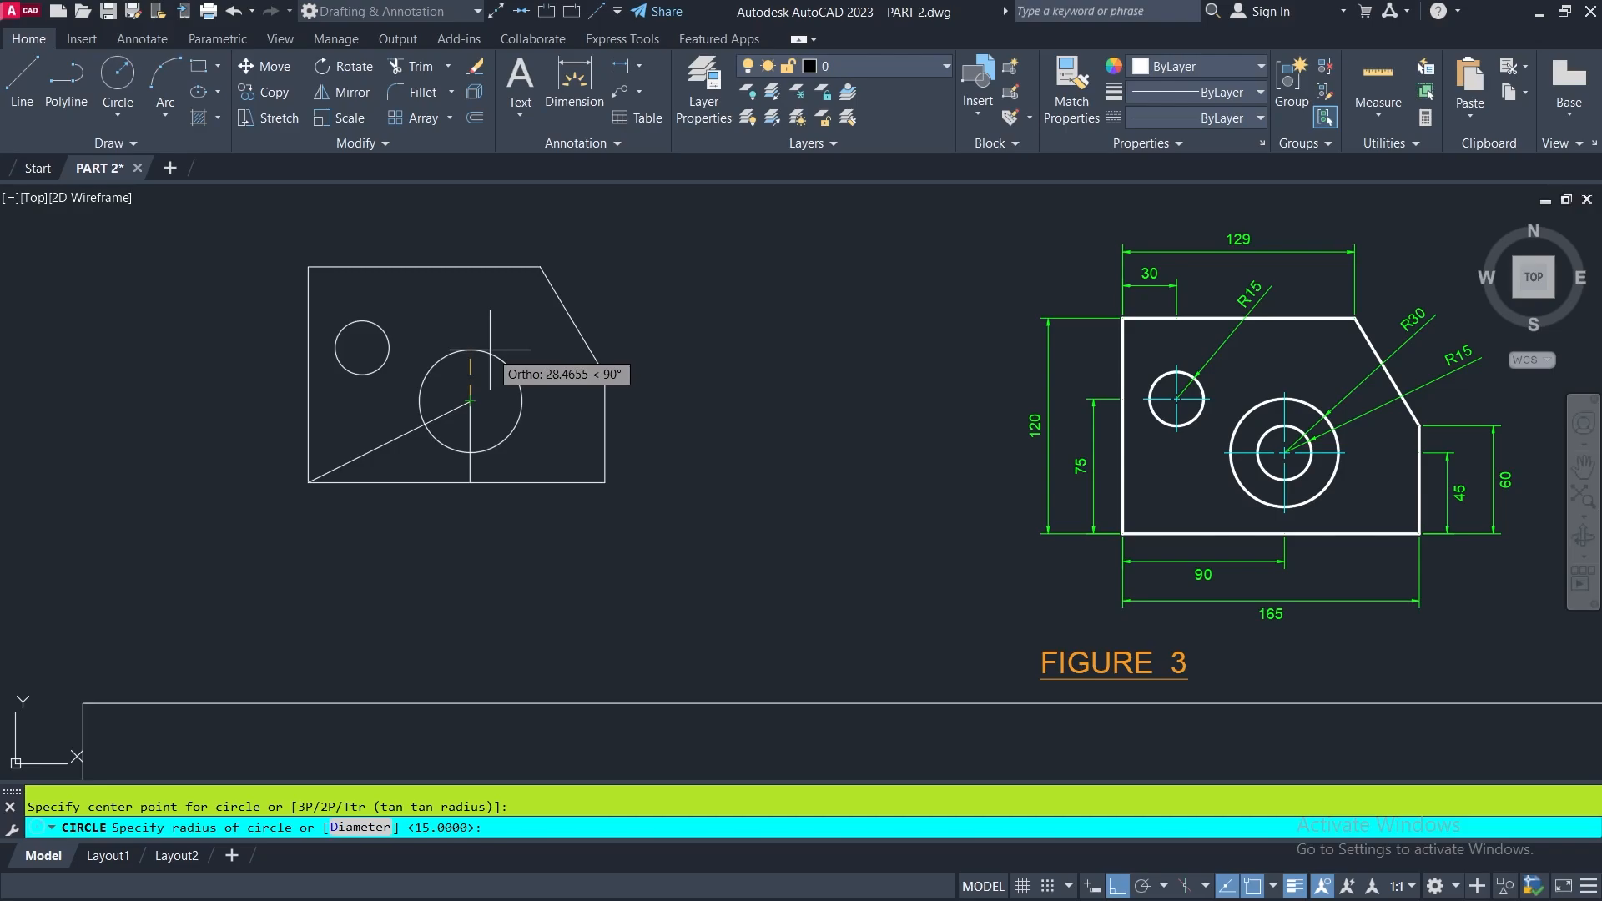
text(15)
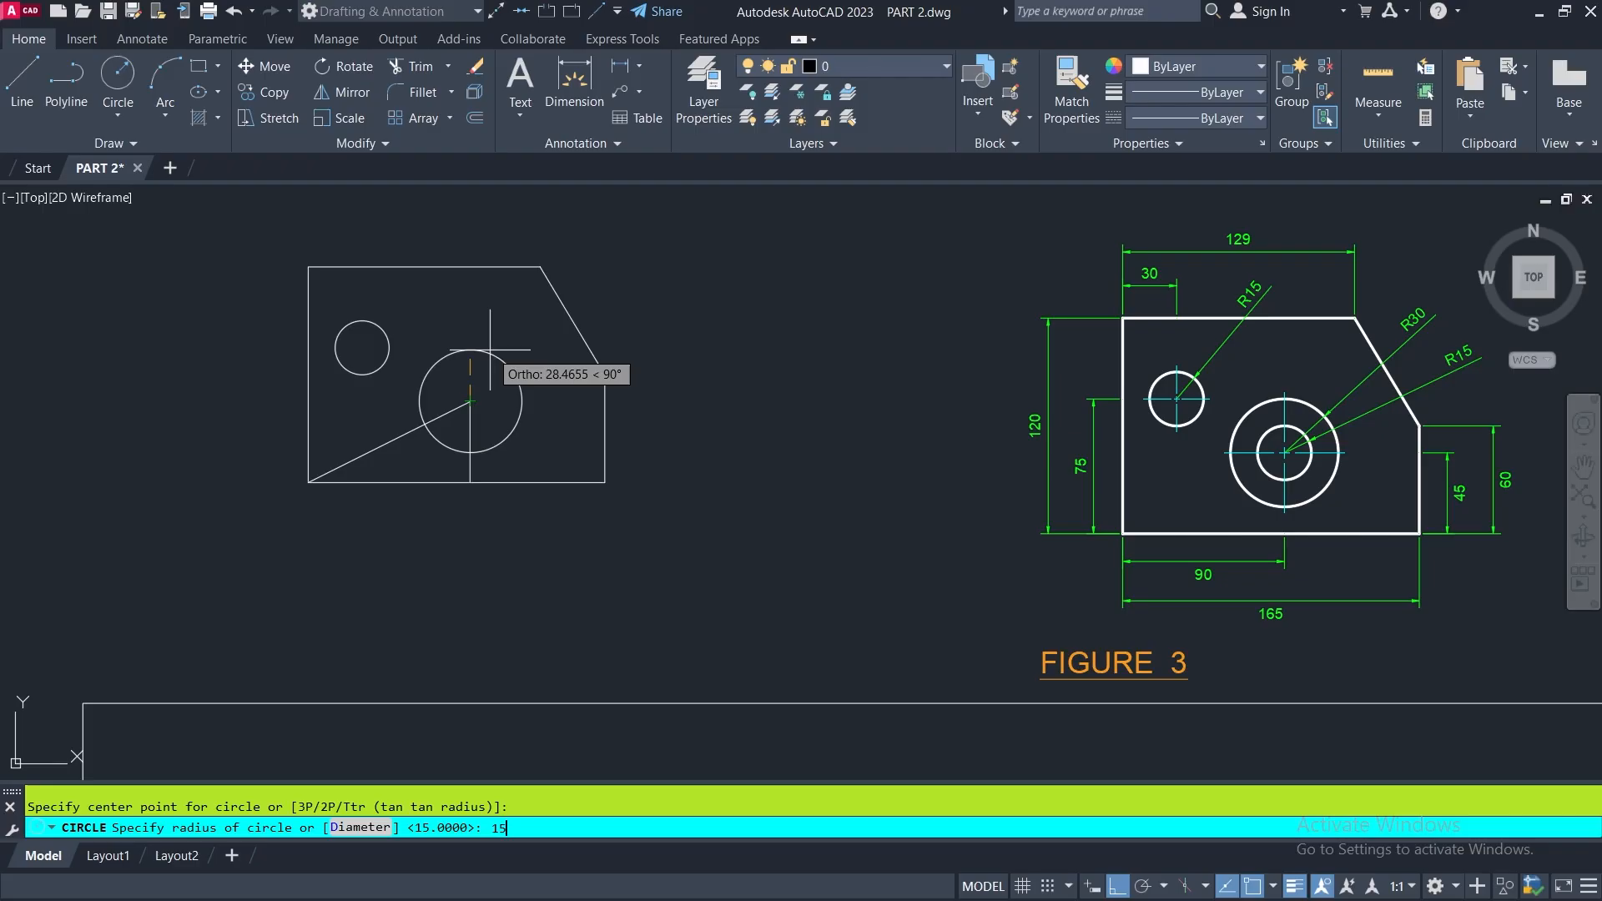
key(Return)
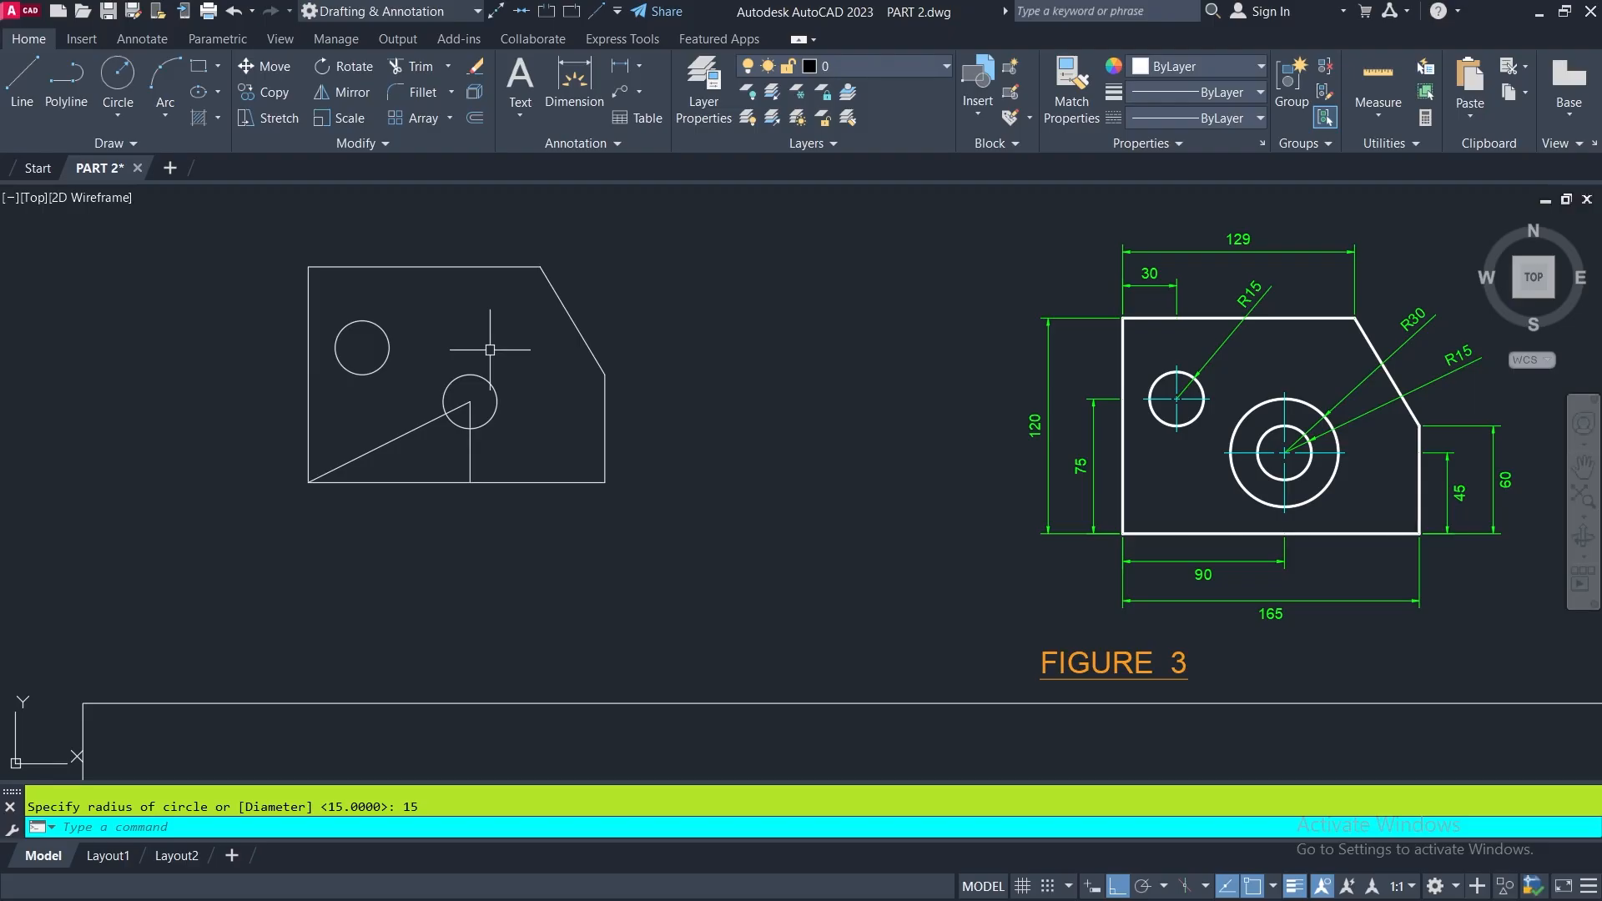
- Draw a concentric circle of radius 30 around the radius 15 circle at the meeting point of the helper lines
key(Return)
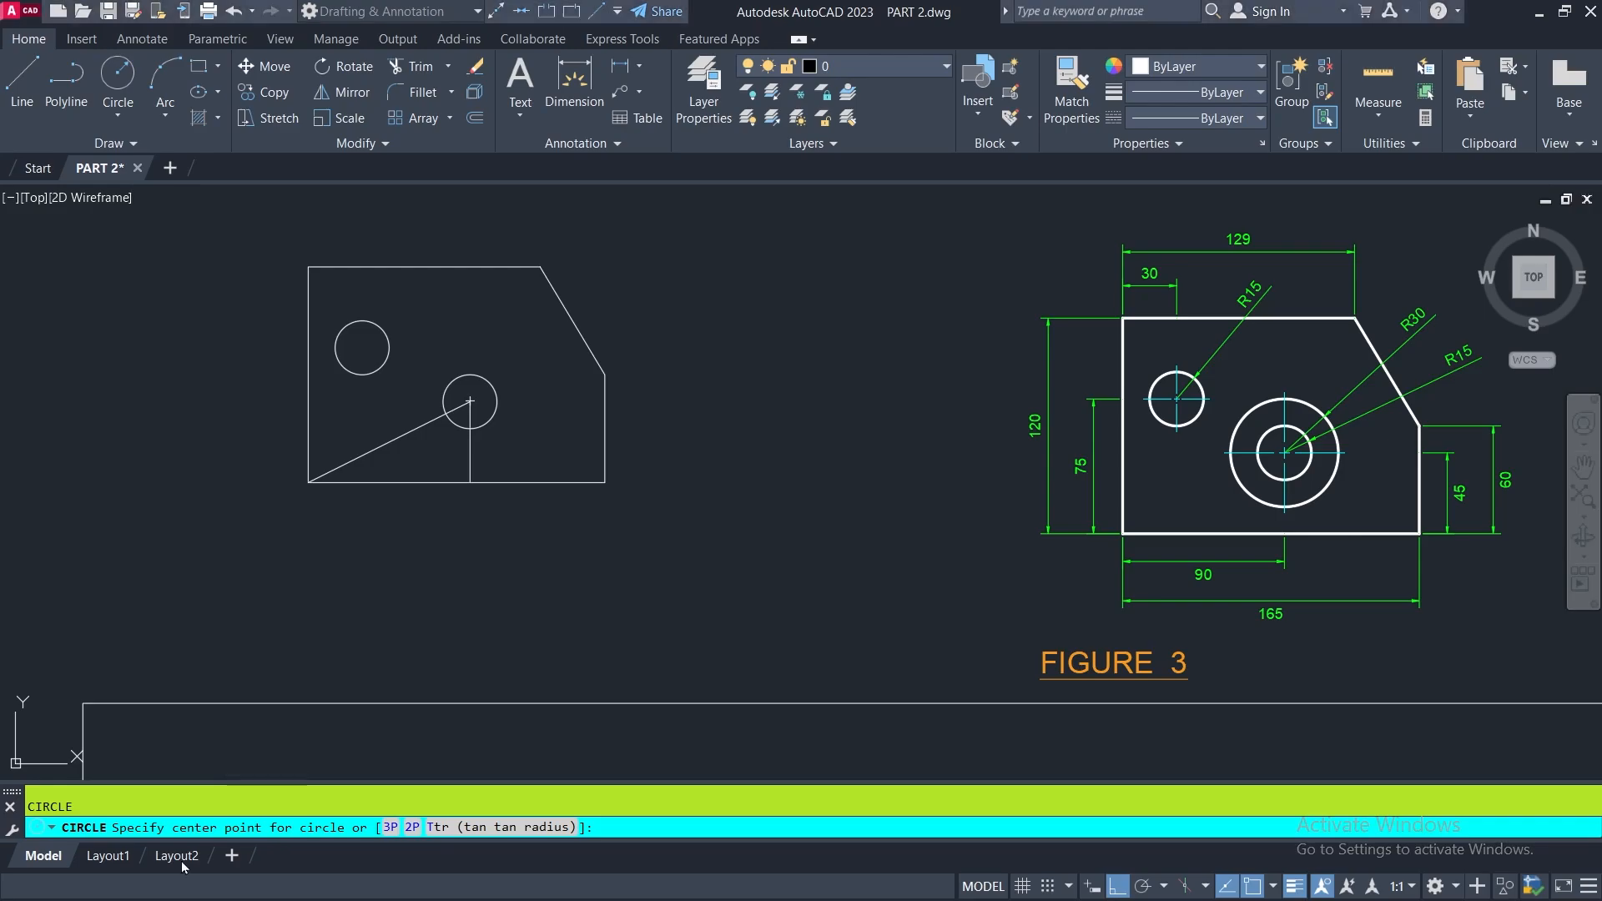
scroll(421, 383, up, 4)
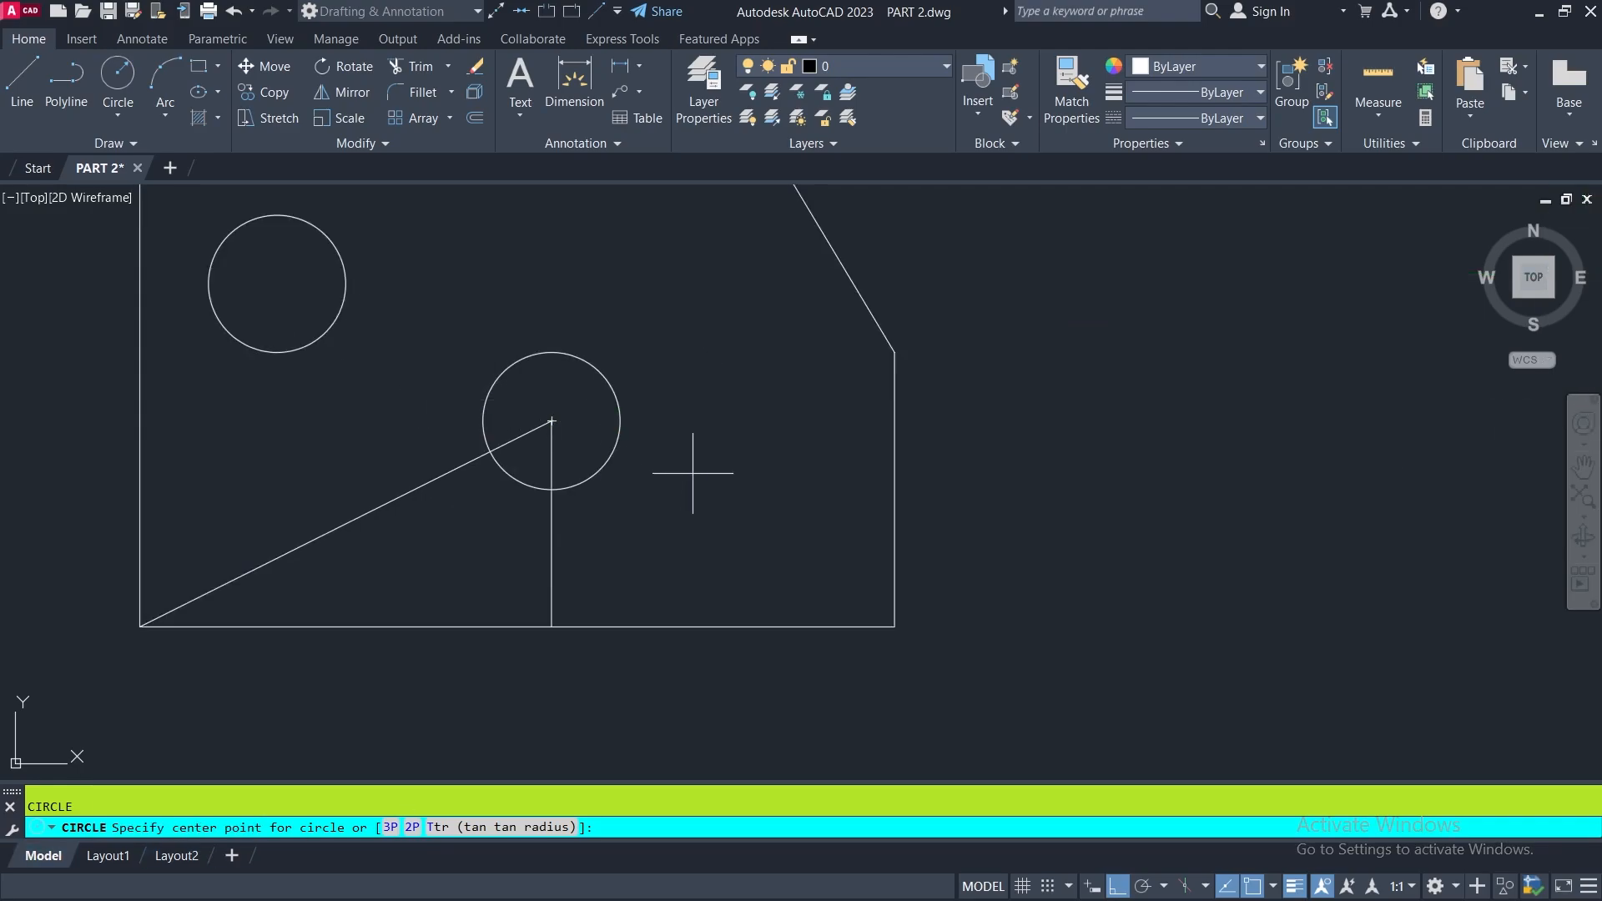
click(552, 420)
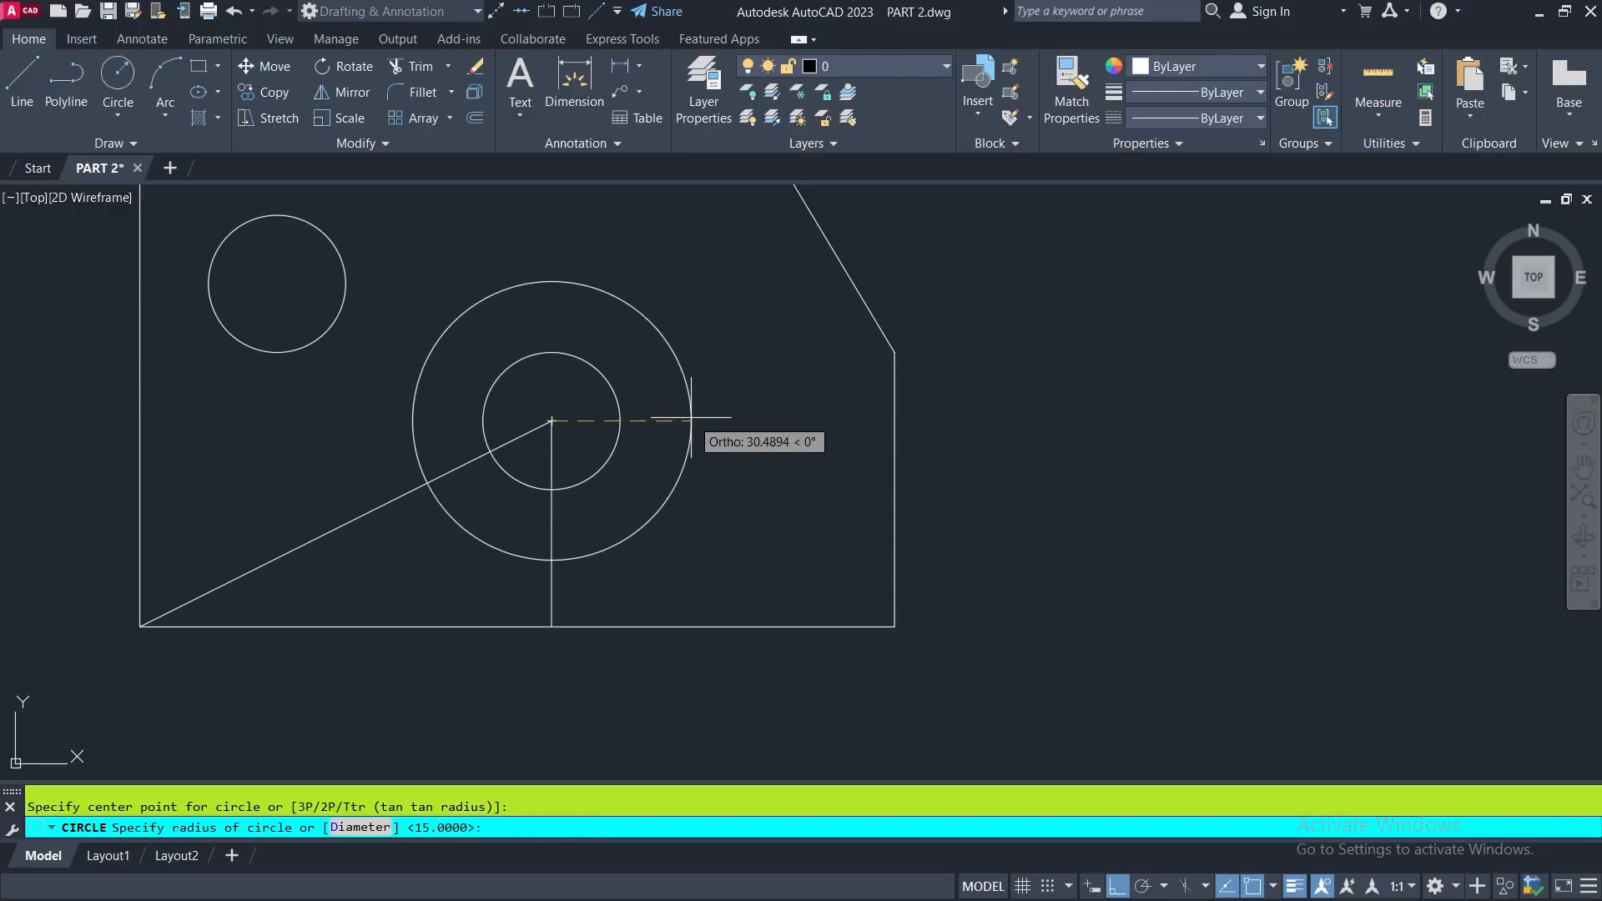
scroll(667, 427, down, 5)
middle_drag(667, 427, 375, 410)
scroll(1365, 321, up, 4)
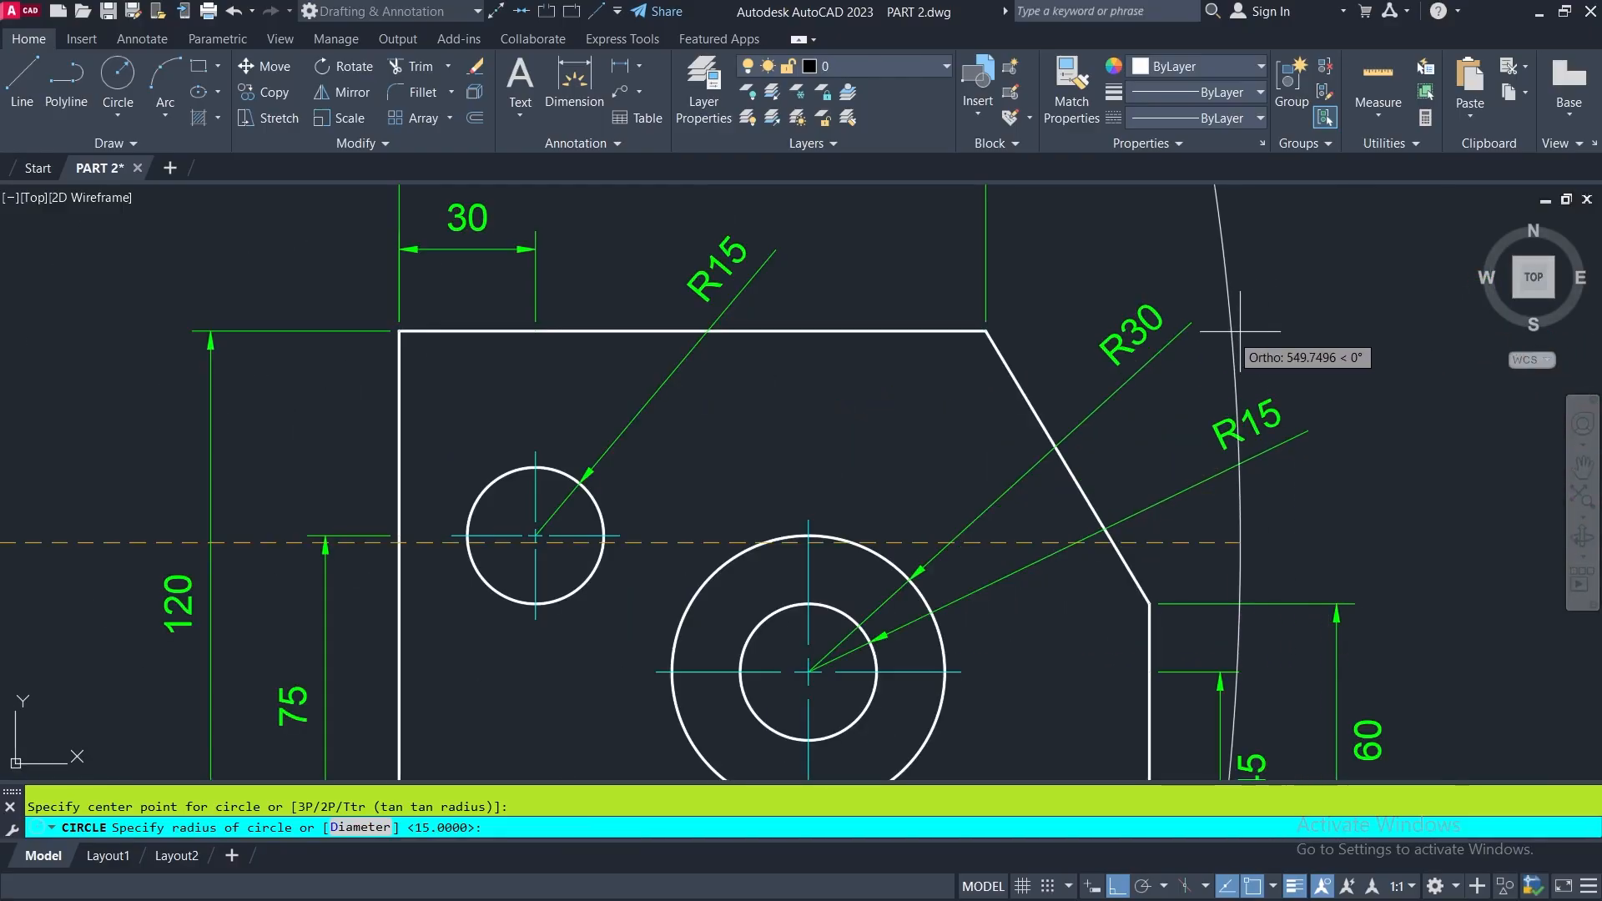
scroll(1201, 375, down, 6)
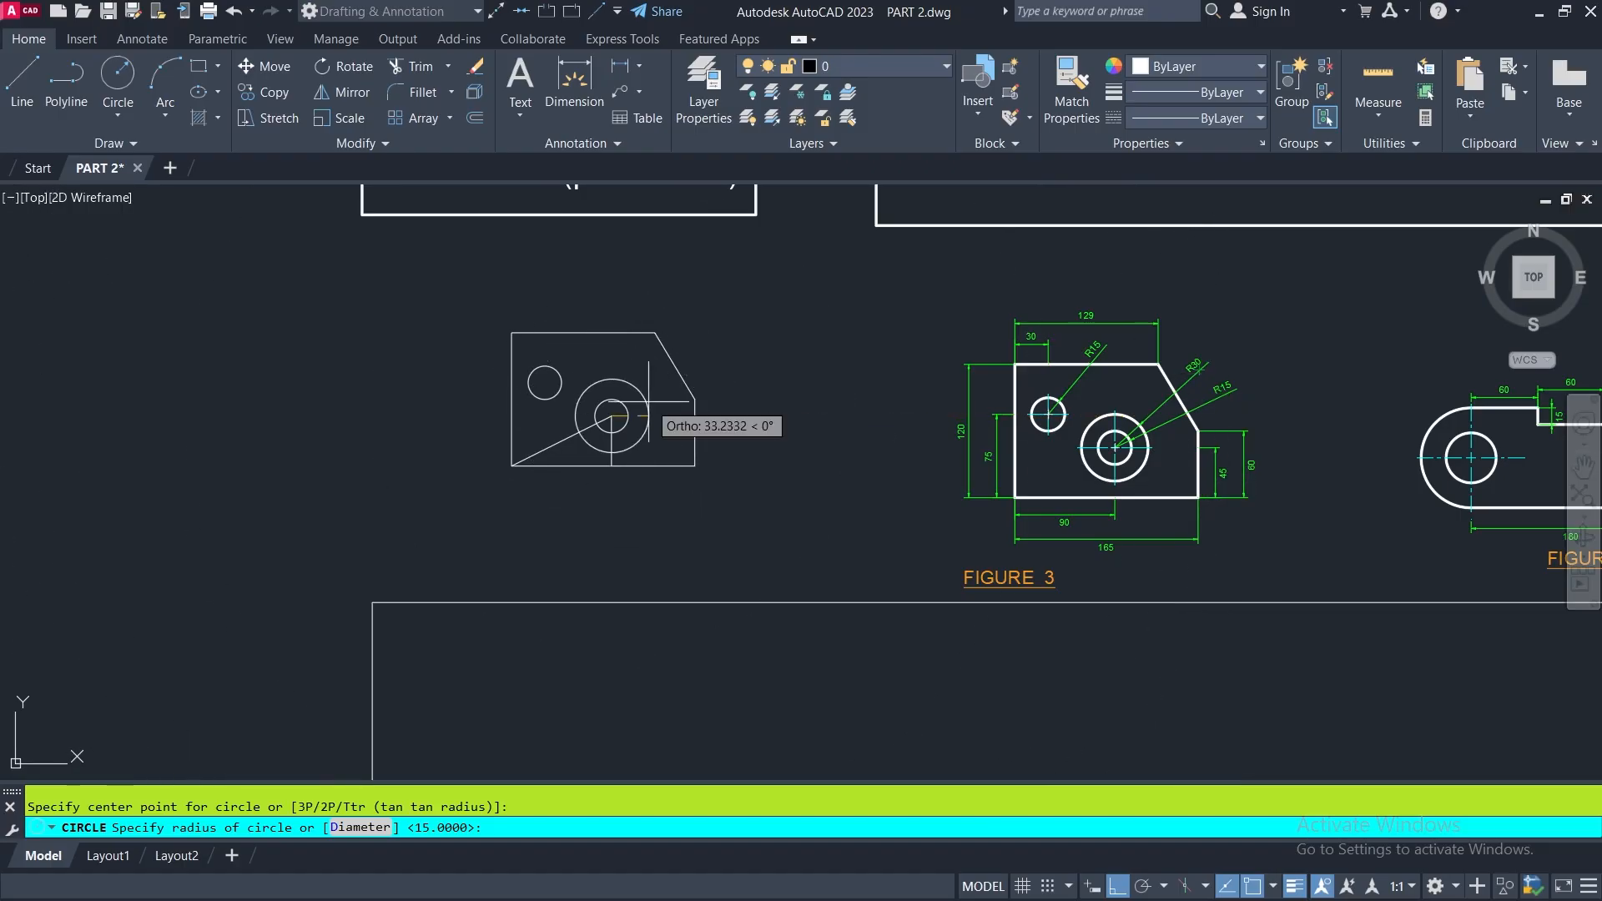
key(Return)
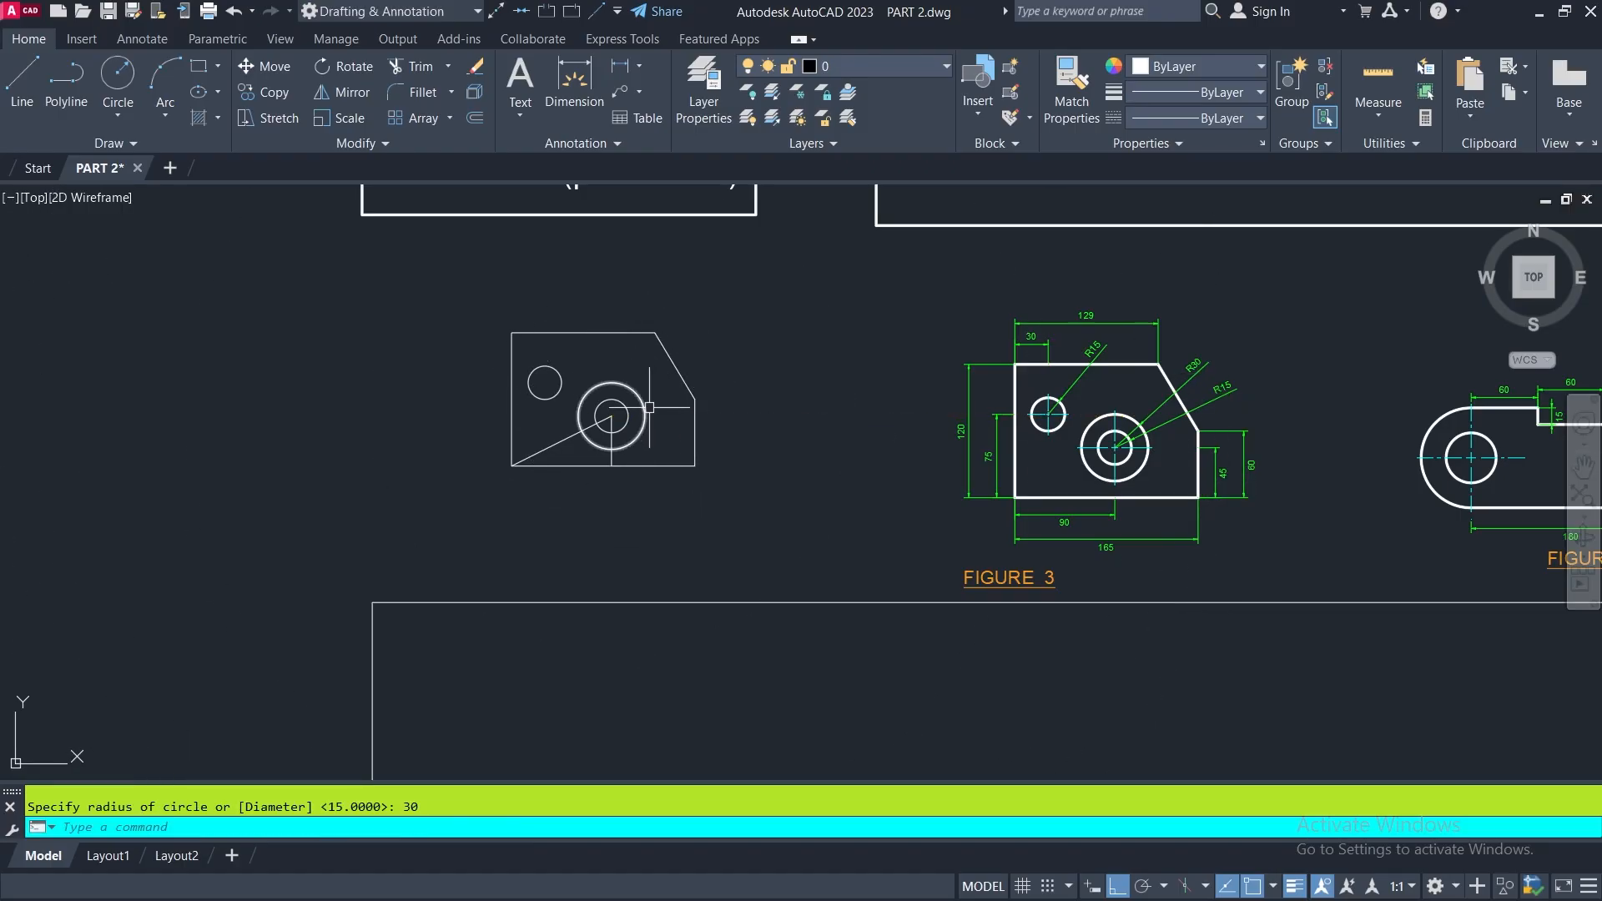
- Erase the vertical and diagonal helper lines that run to the center of the concentric circles
scroll(649, 408, up, 2)
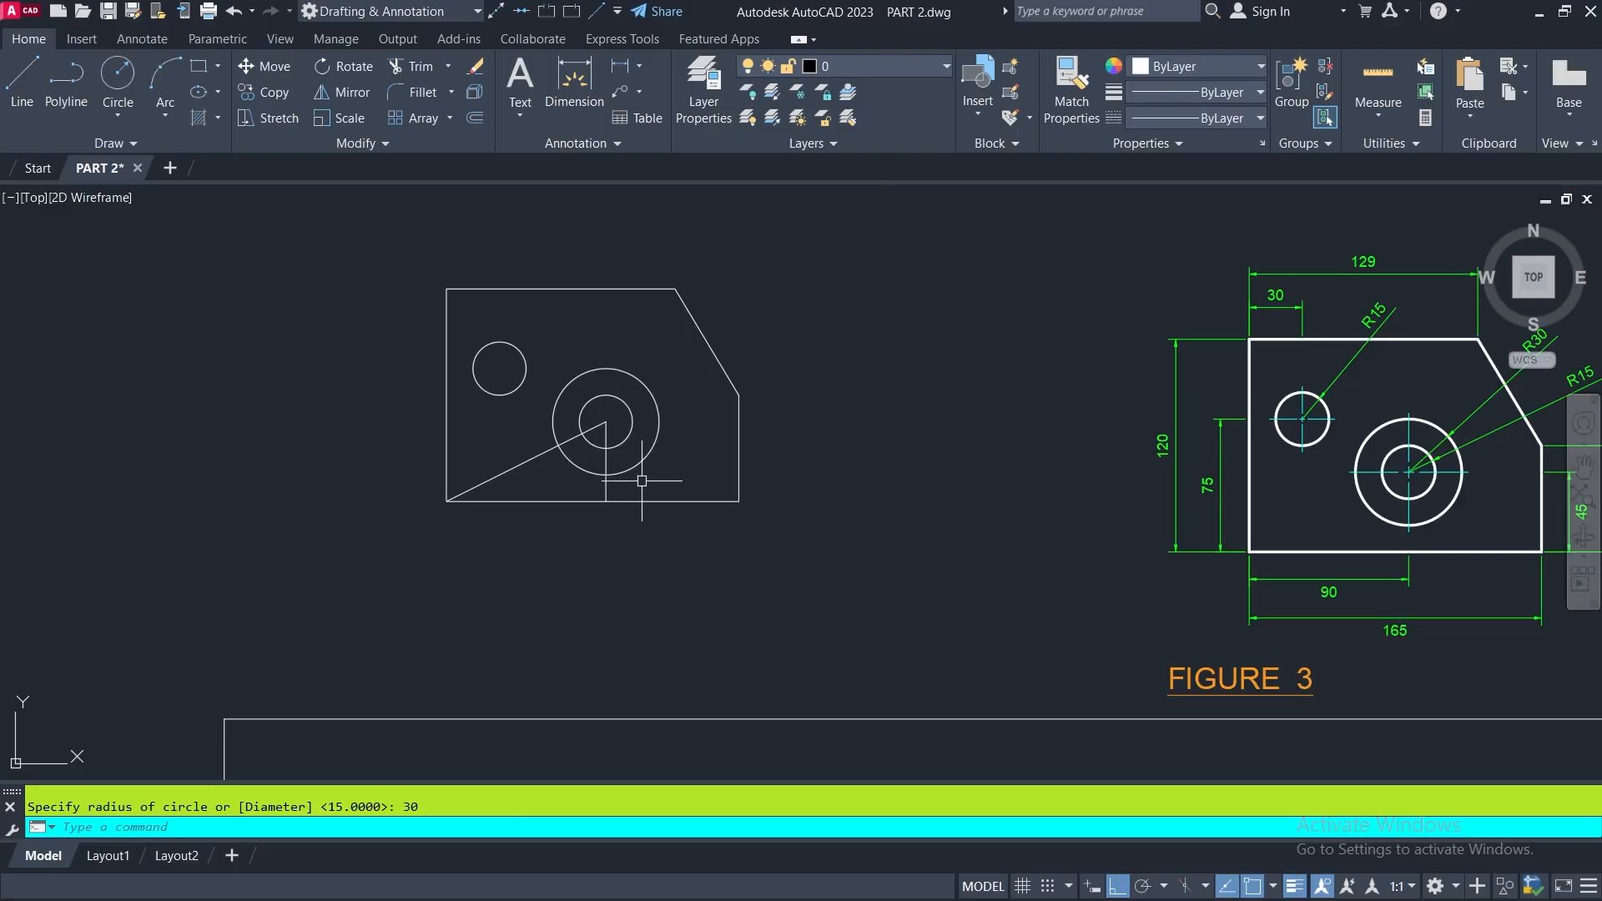
click(606, 467)
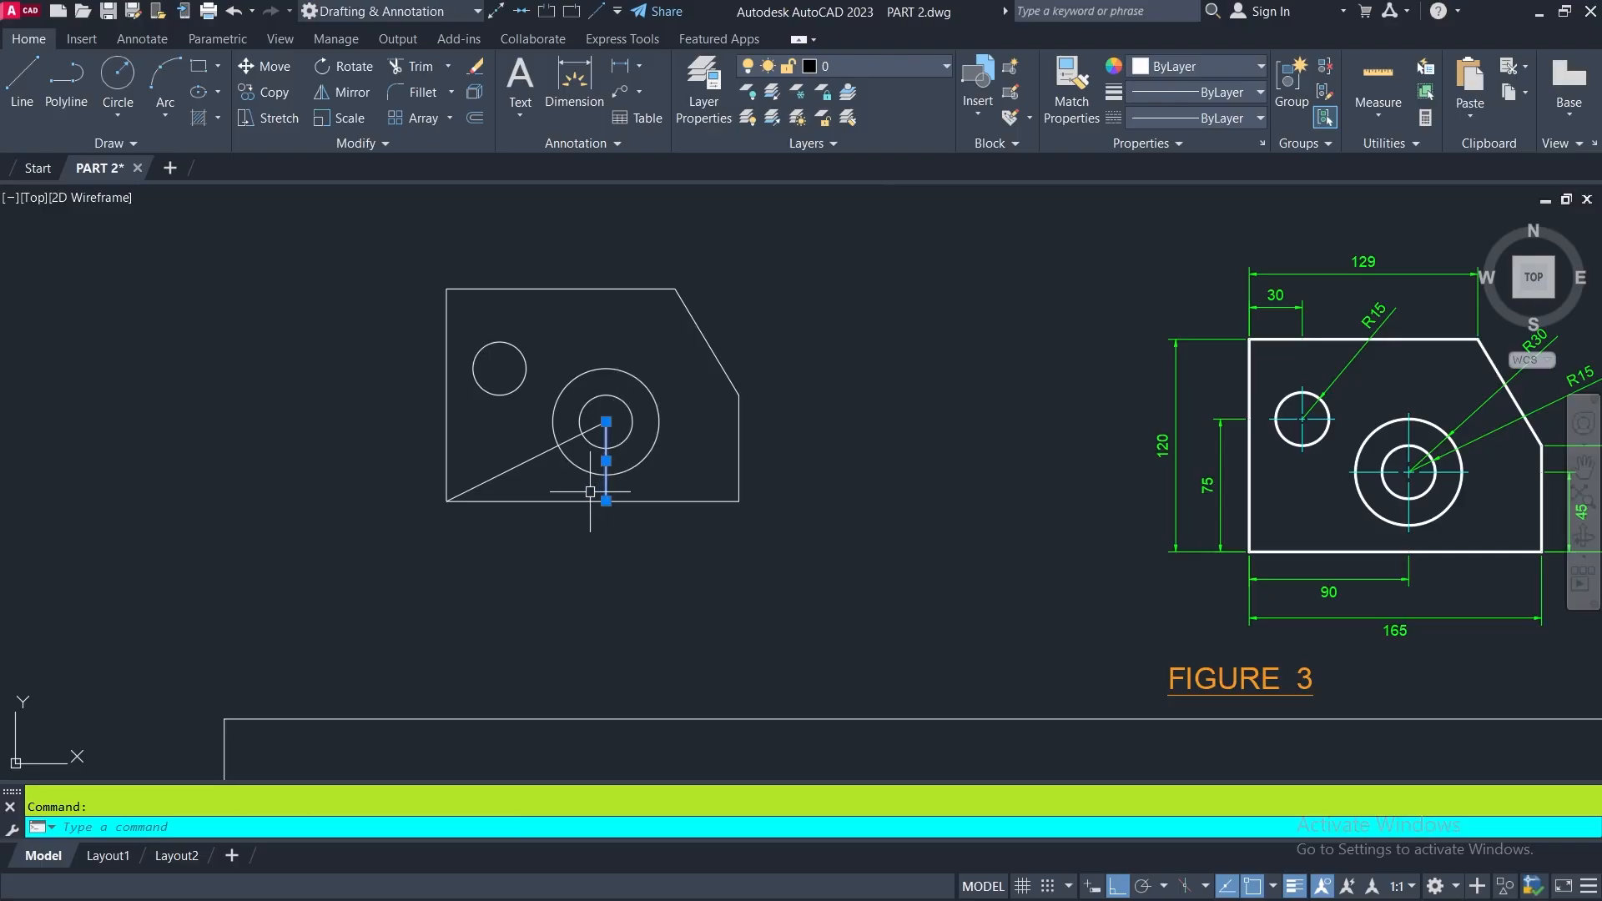
click(523, 467)
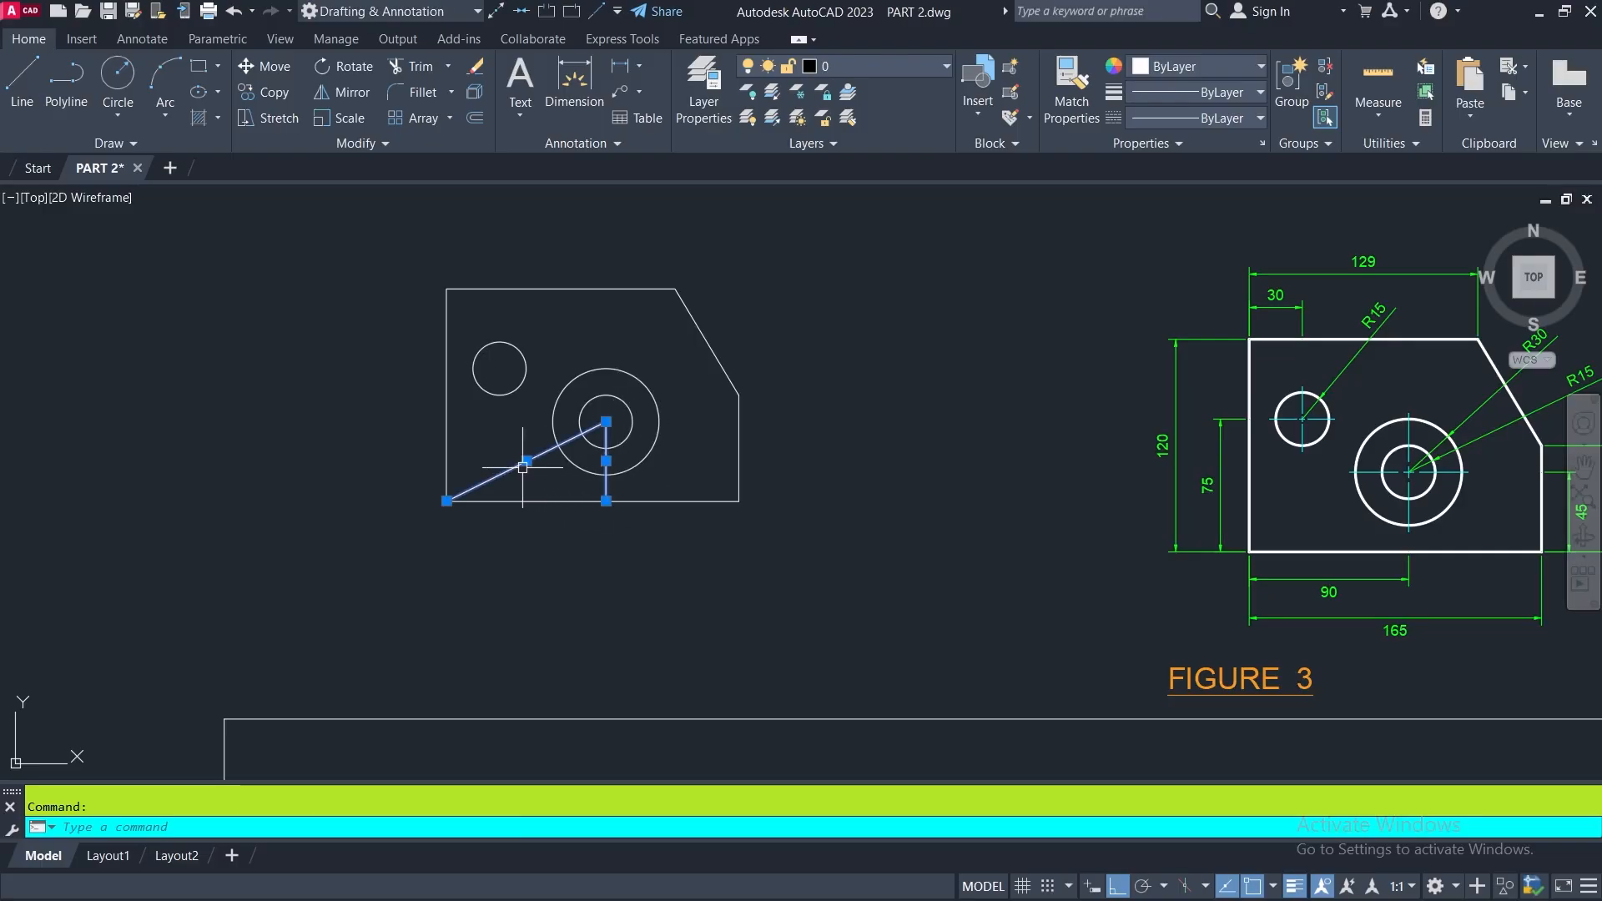
click(475, 66)
- Start redrawing FIGURE 4 in the empty area below it with a 180-unit horizontal base line drawn to the right
scroll(679, 436, down, 4)
middle_drag(1224, 524, 583, 468)
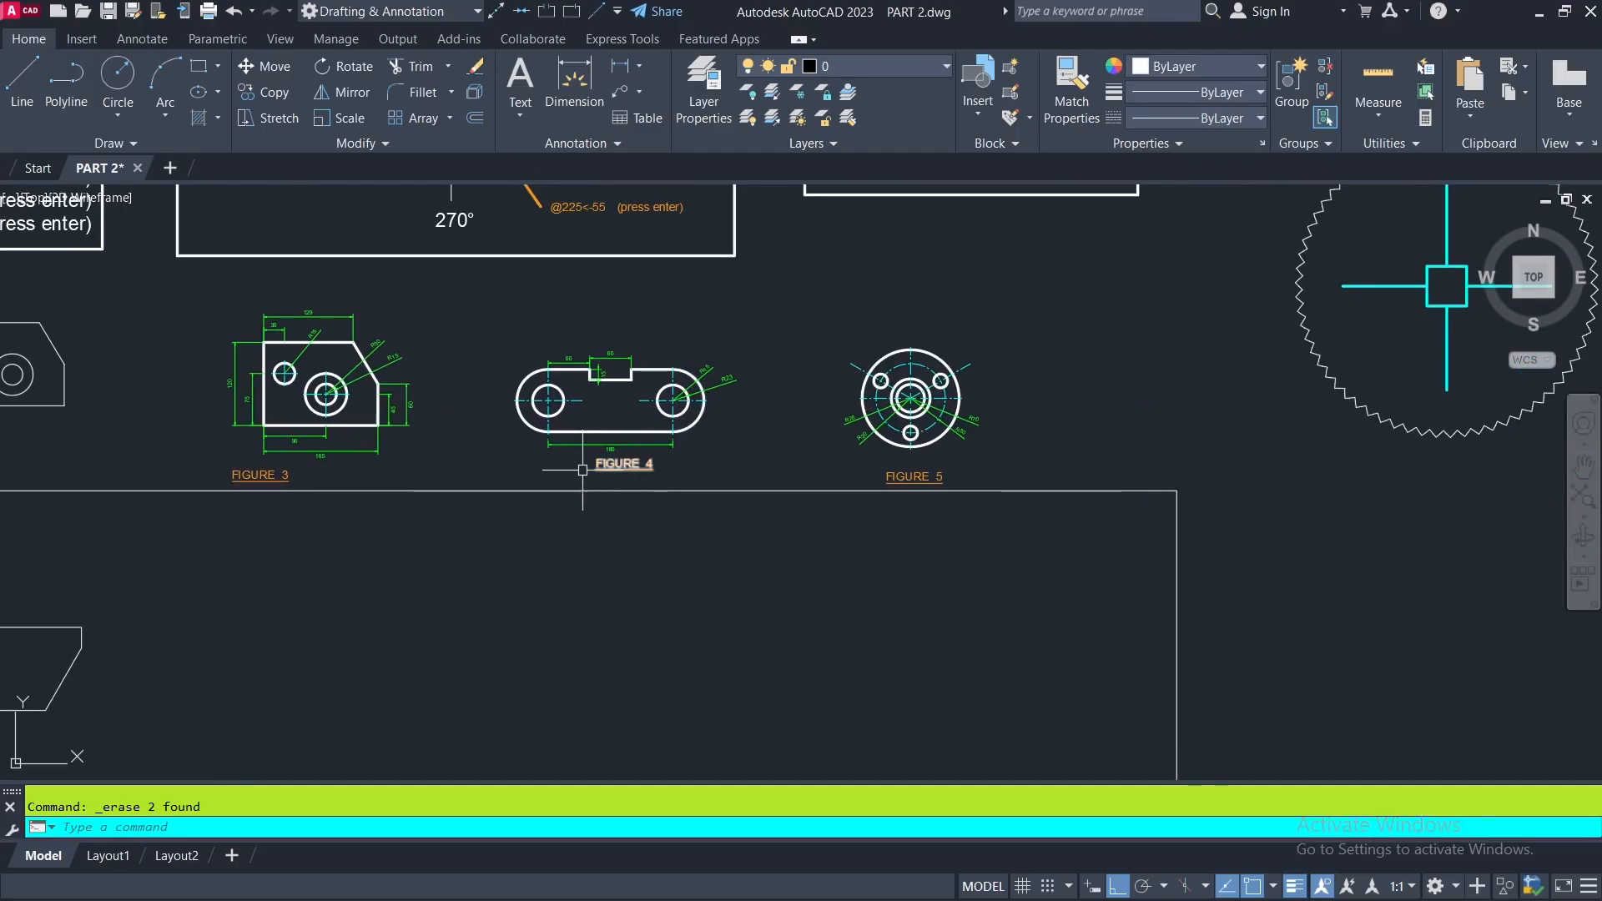
scroll(511, 373, up, 2)
scroll(543, 352, up, 2)
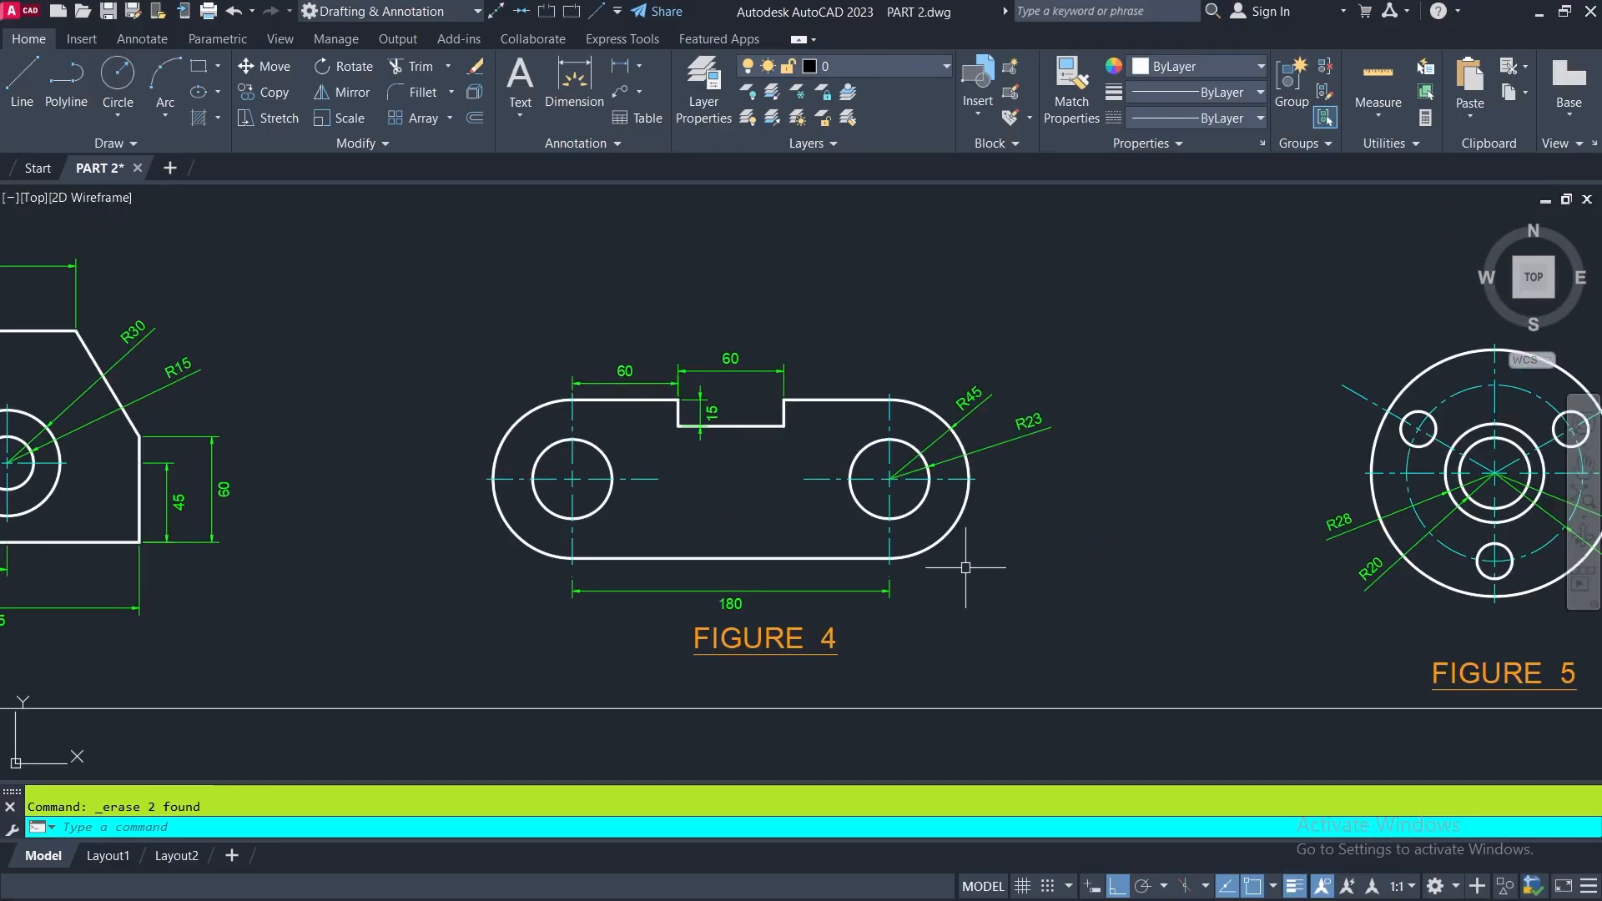
middle_drag(965, 562, 967, 456)
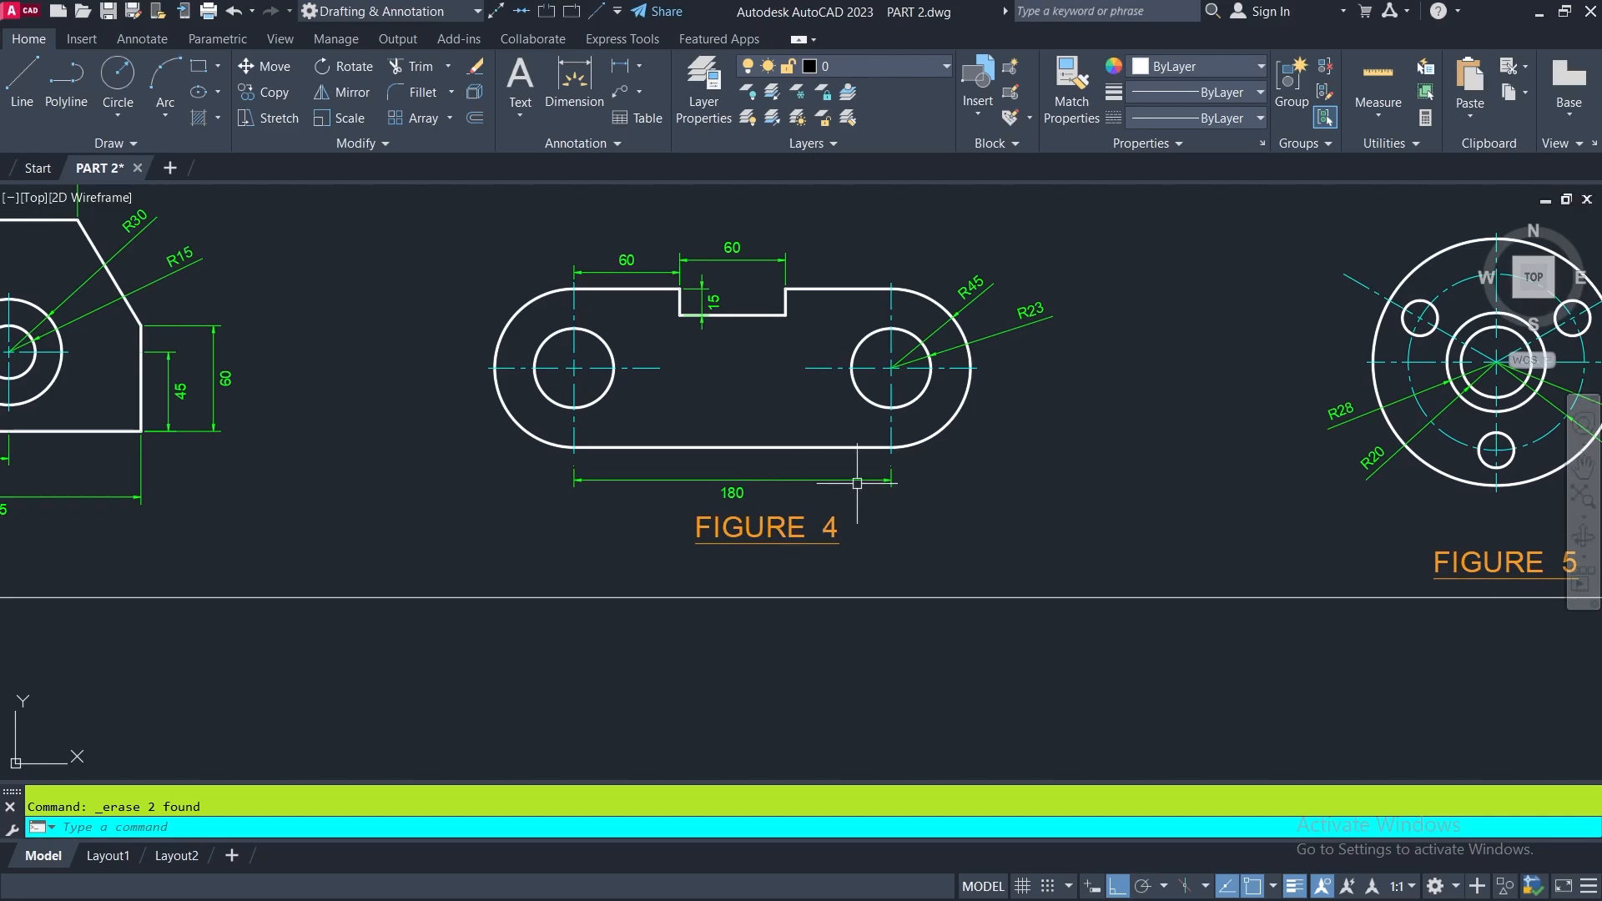
scroll(826, 467, down, 3)
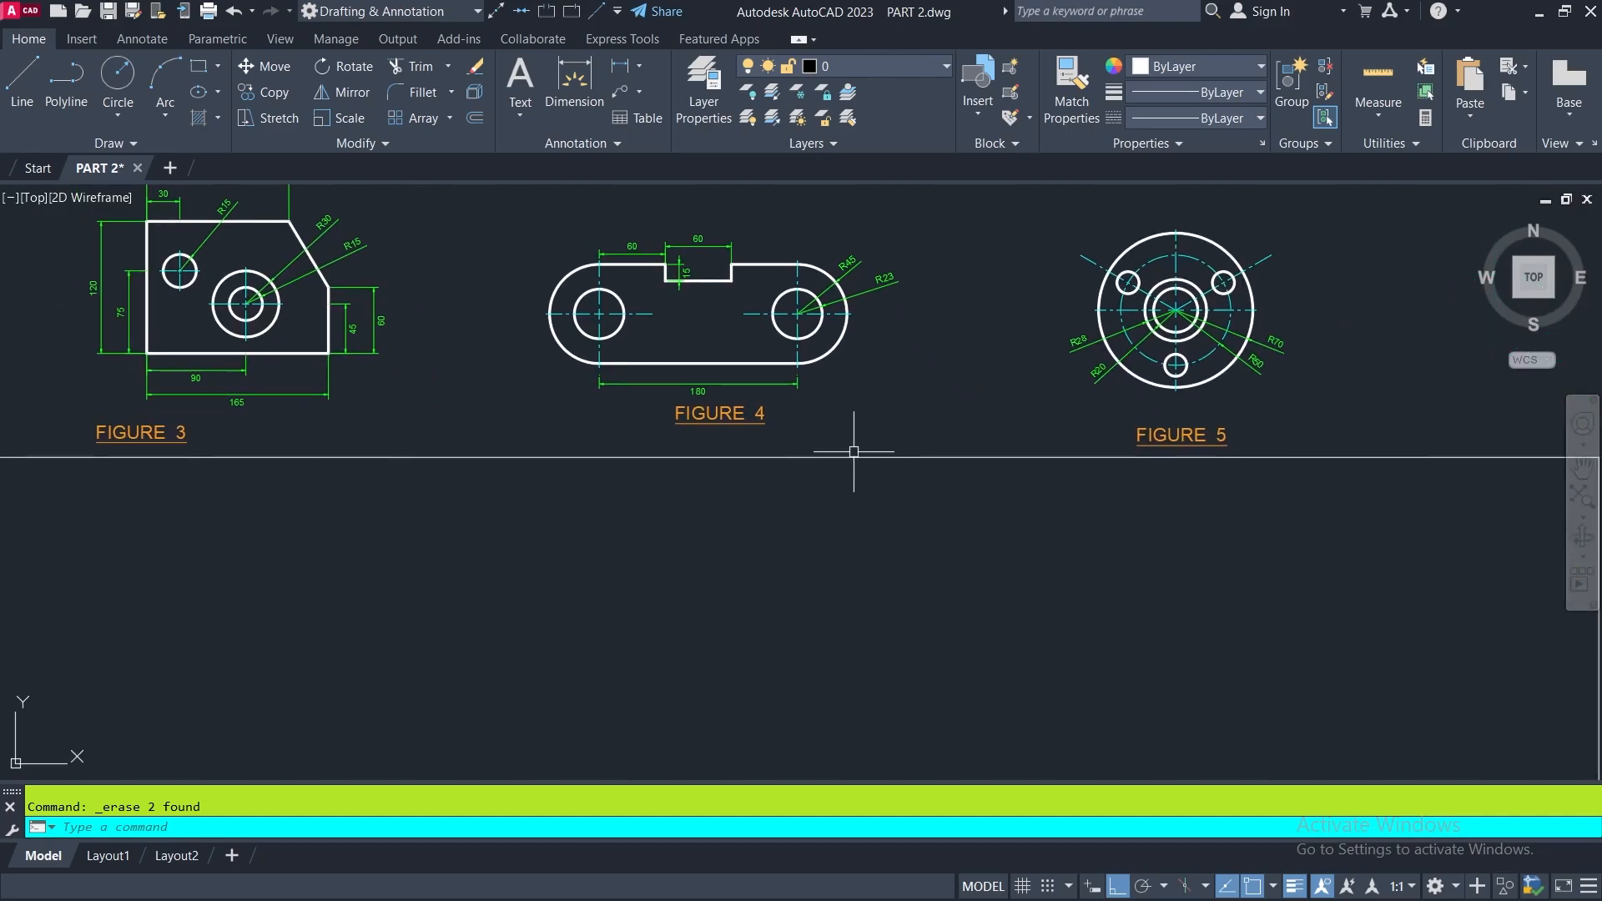
click(23, 75)
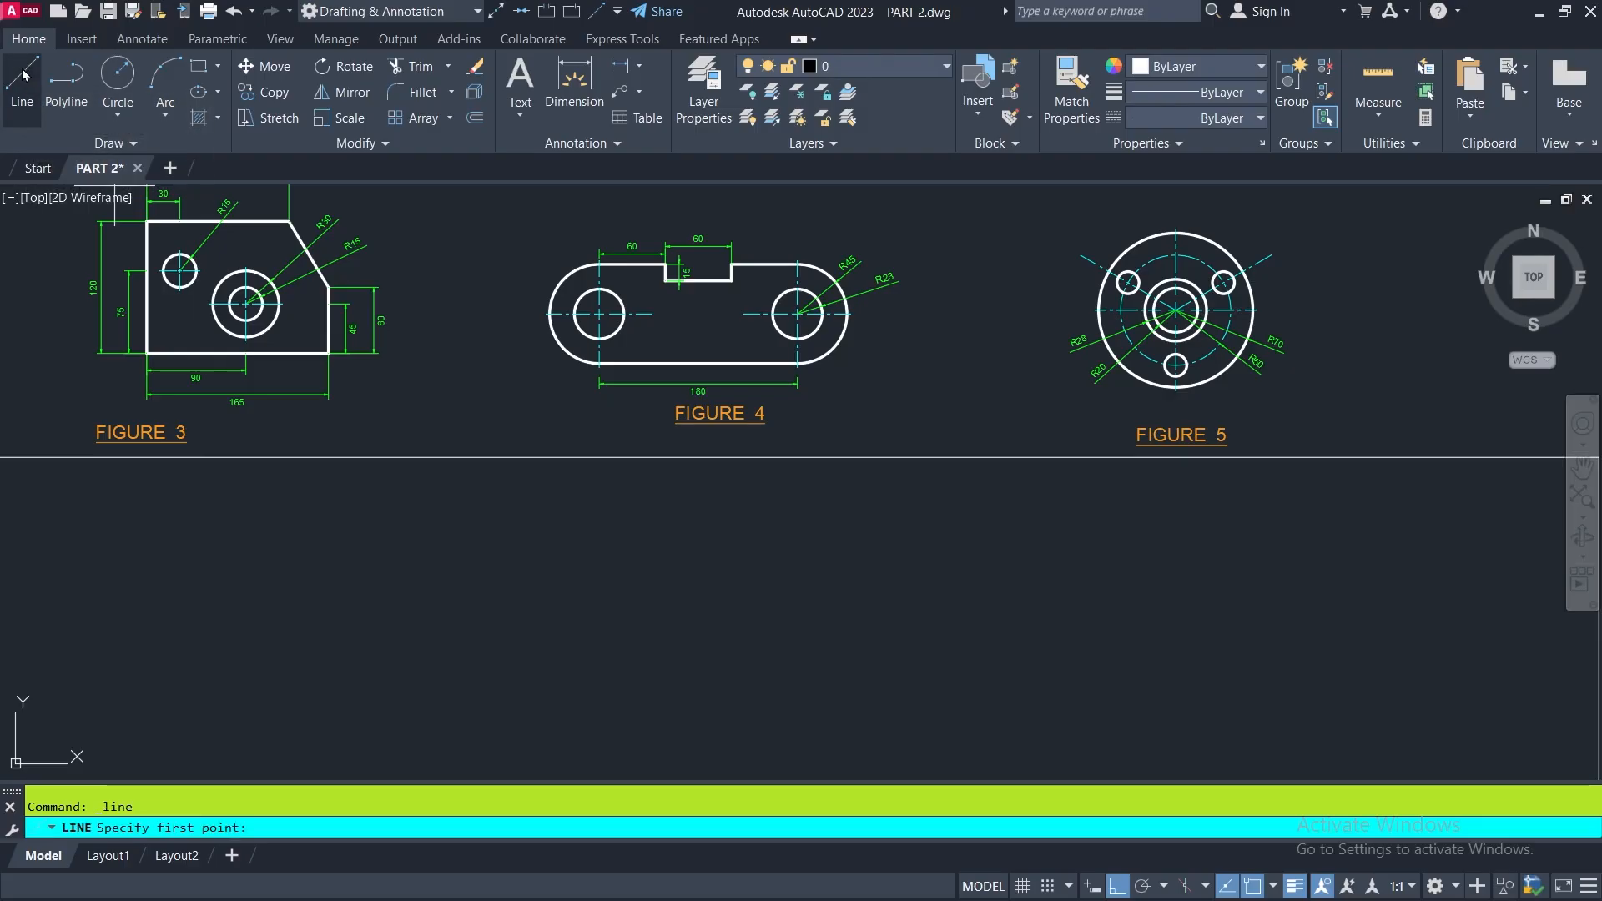
click(595, 664)
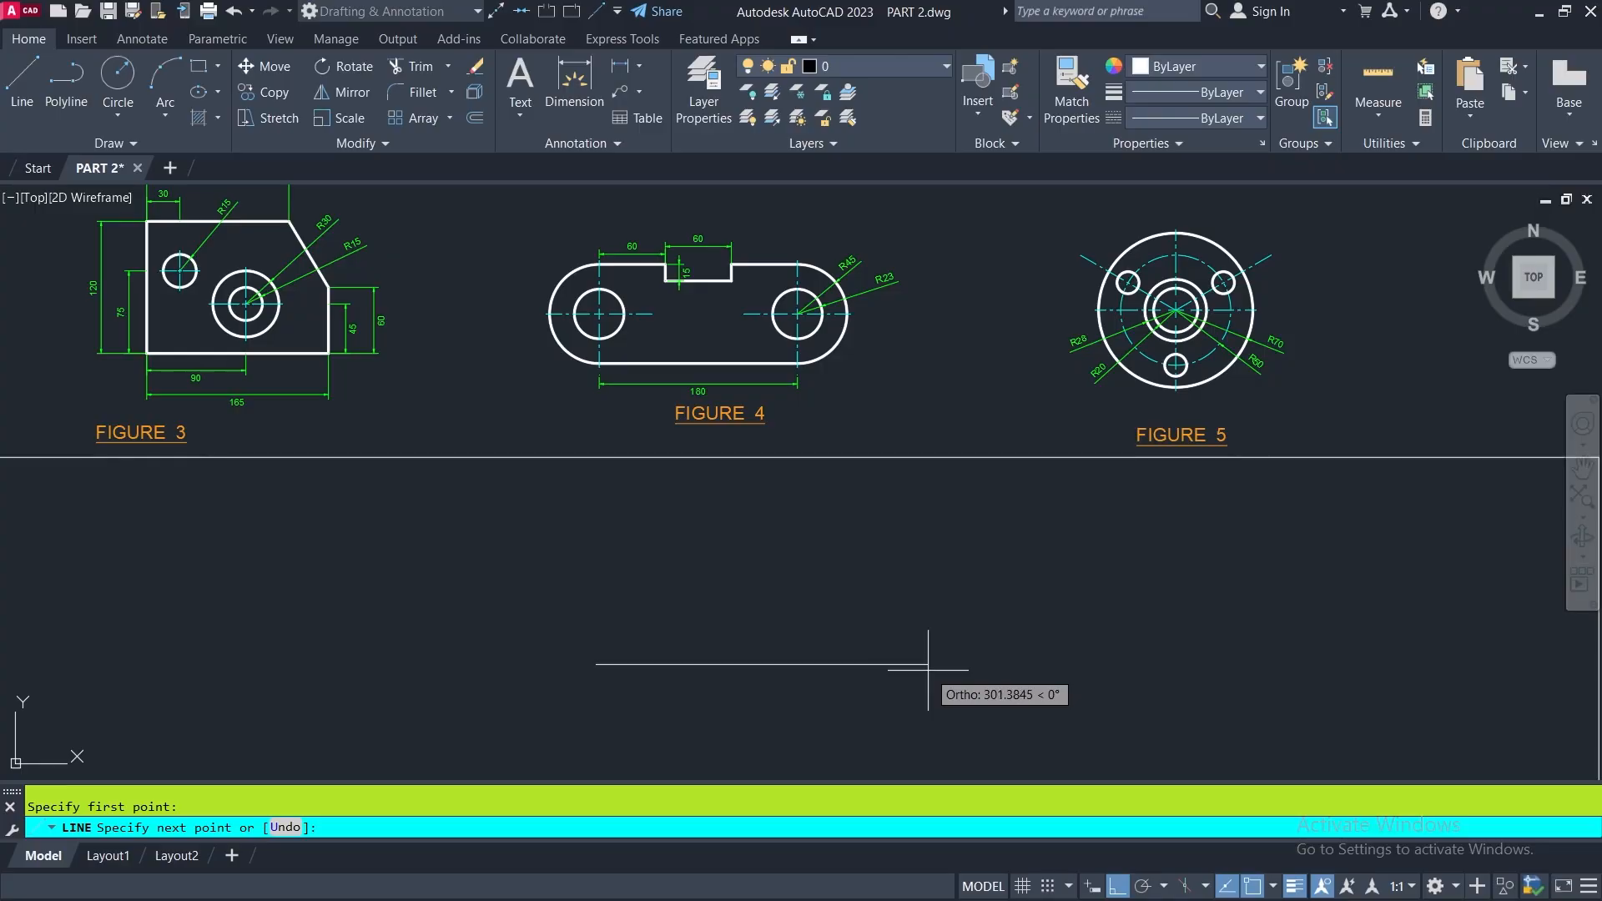
scroll(698, 391, up, 6)
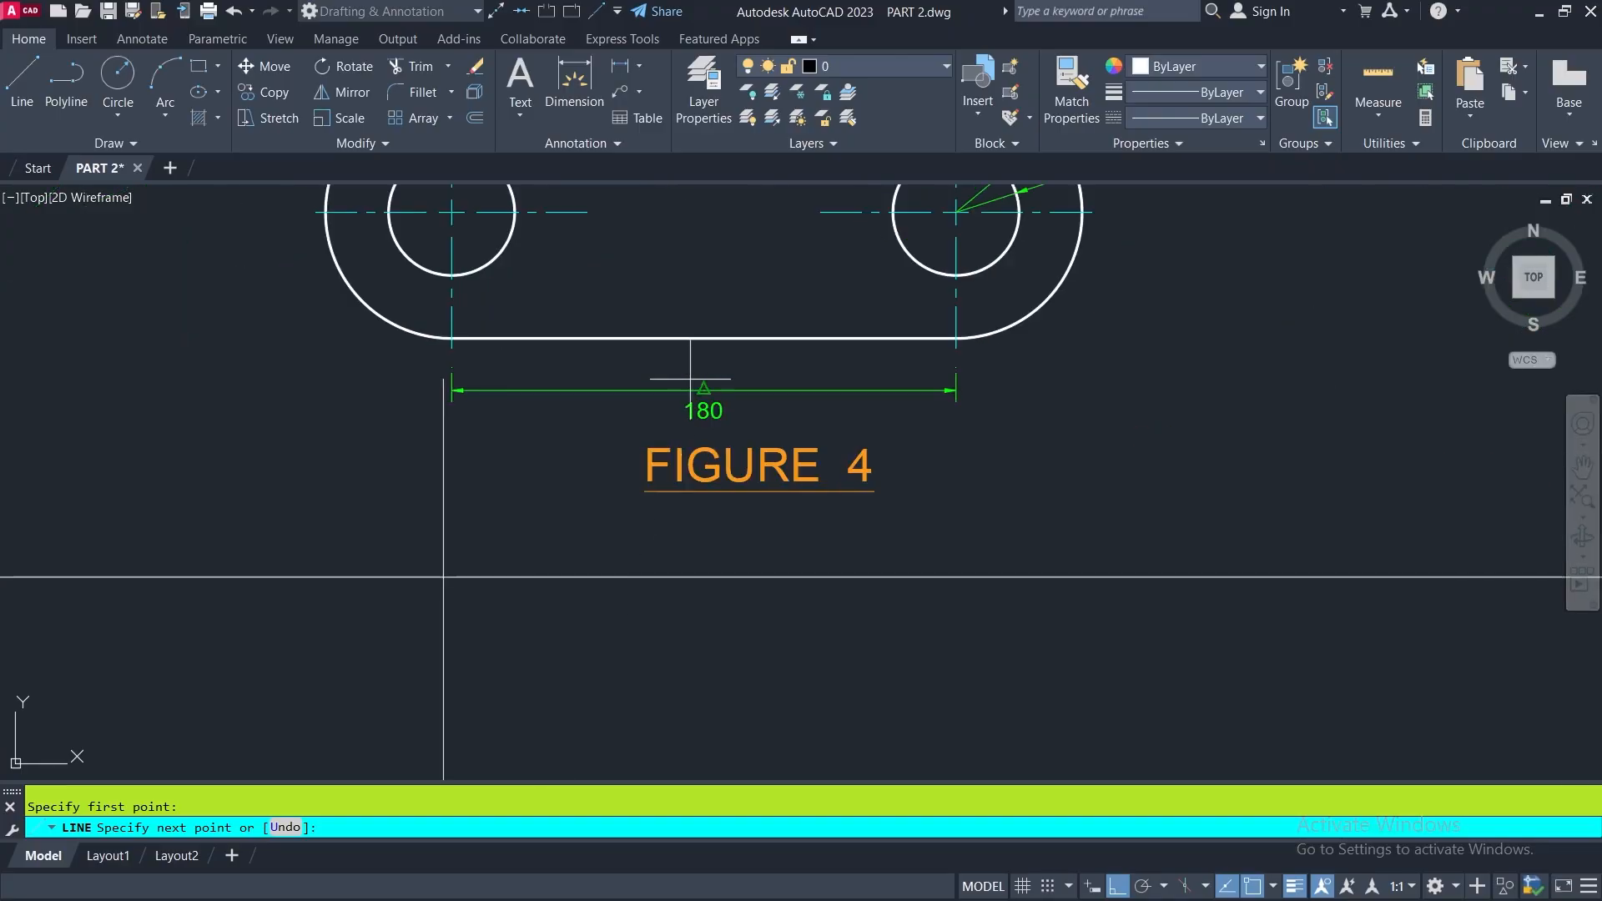
scroll(741, 444, down, 4)
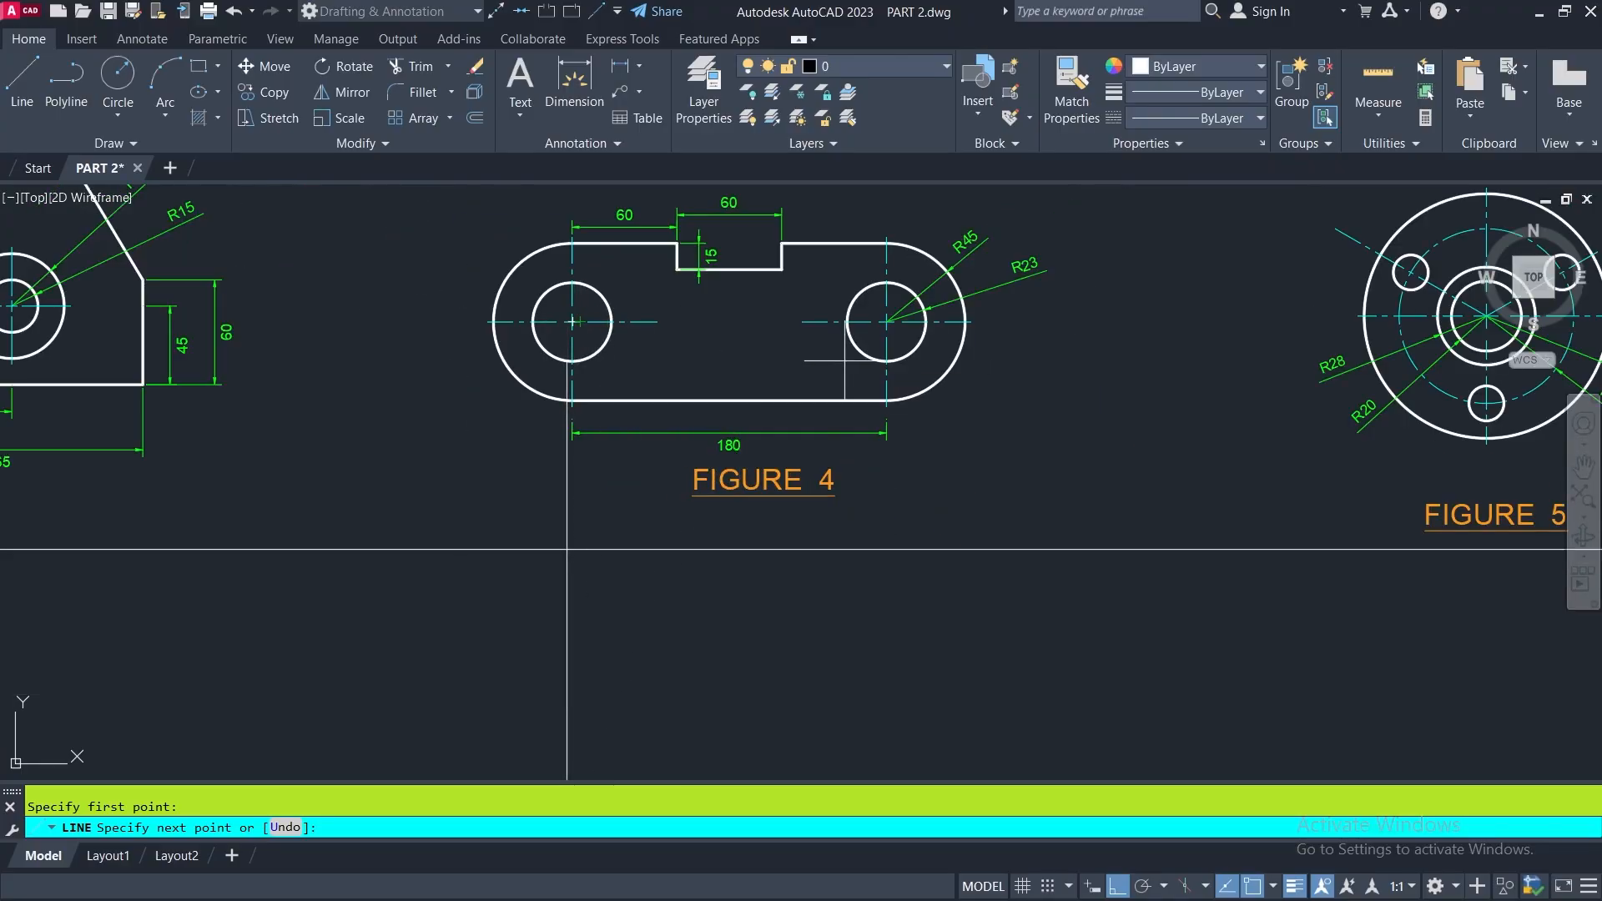
scroll(843, 500, down, 5)
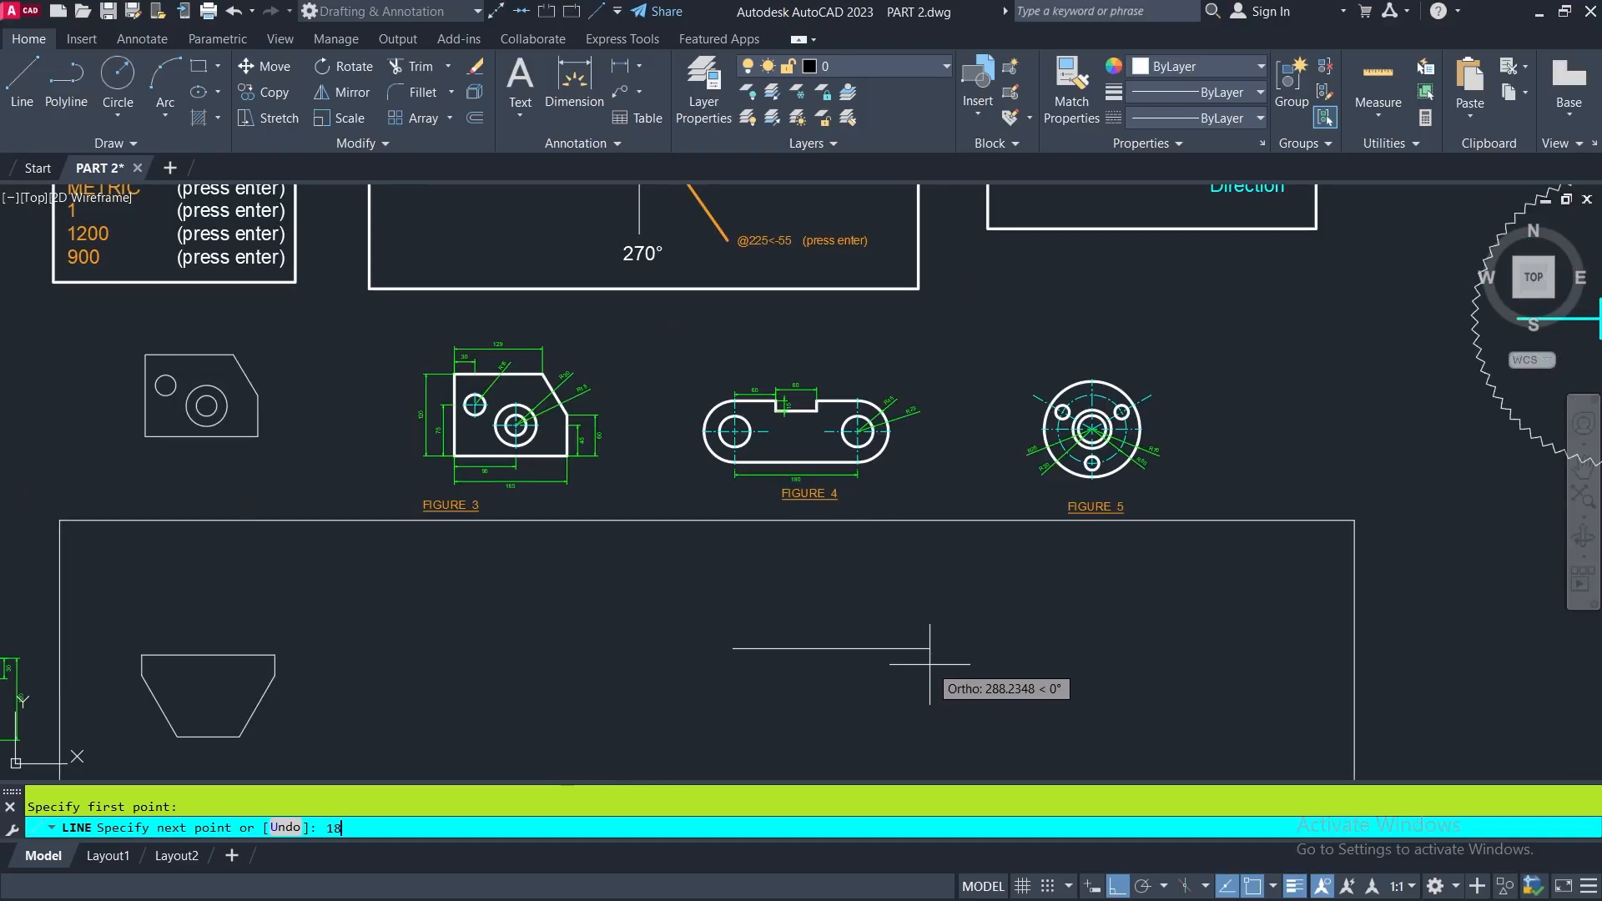
text(0)
key(Return)
- Draw a 90-unit vertical line upward from the right end of the 180-unit base line
scroll(901, 601, up, 2)
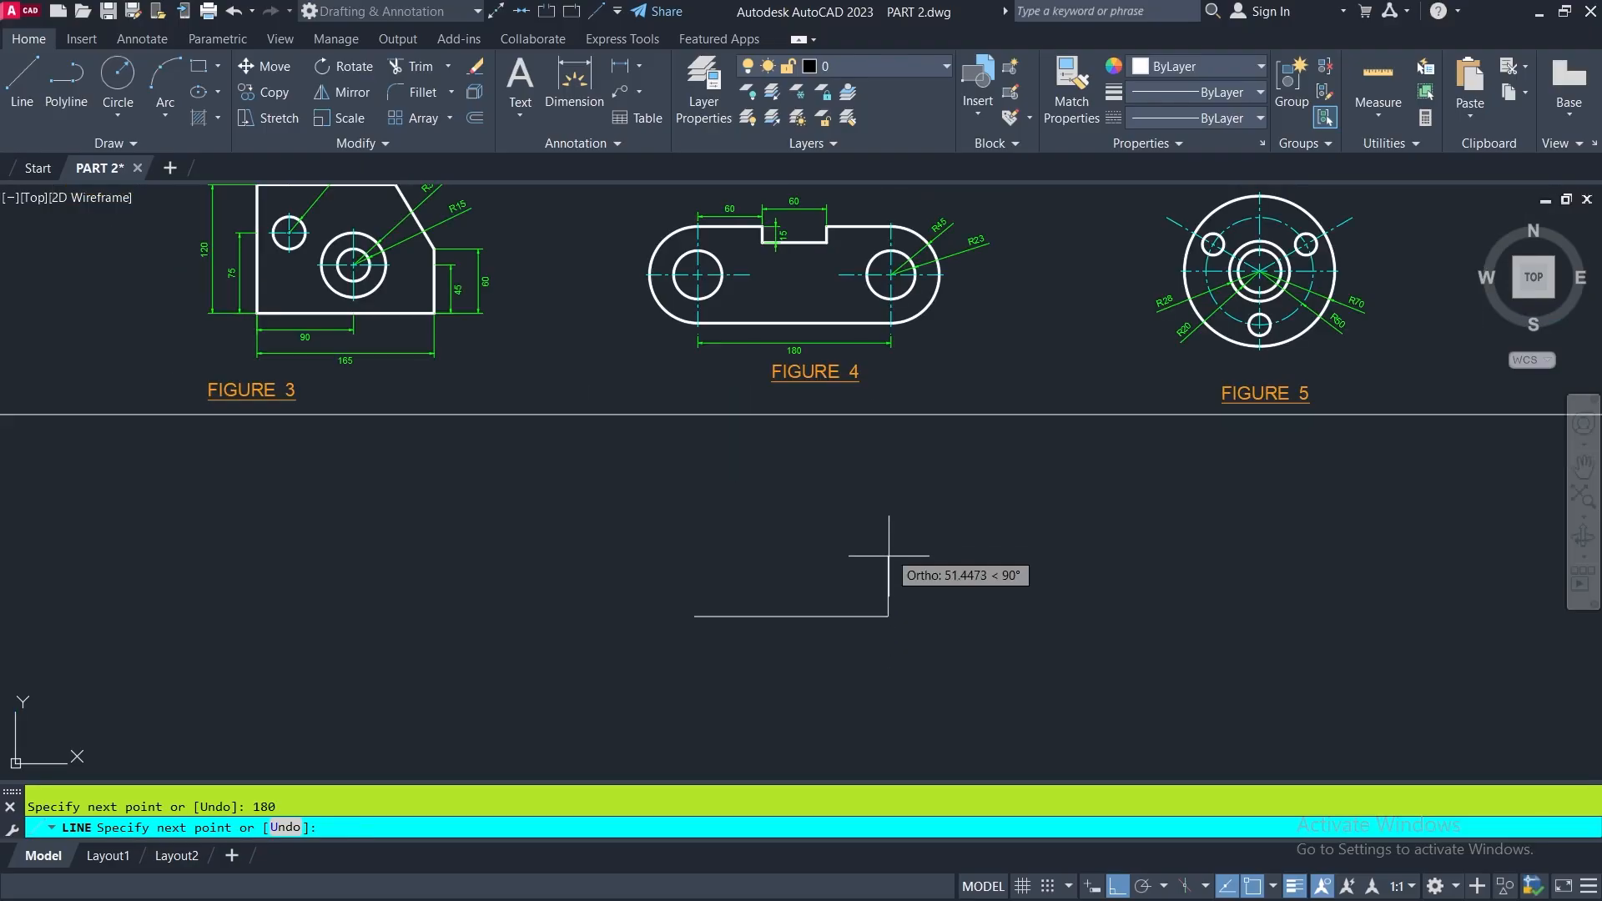
middle_drag(893, 498, 861, 586)
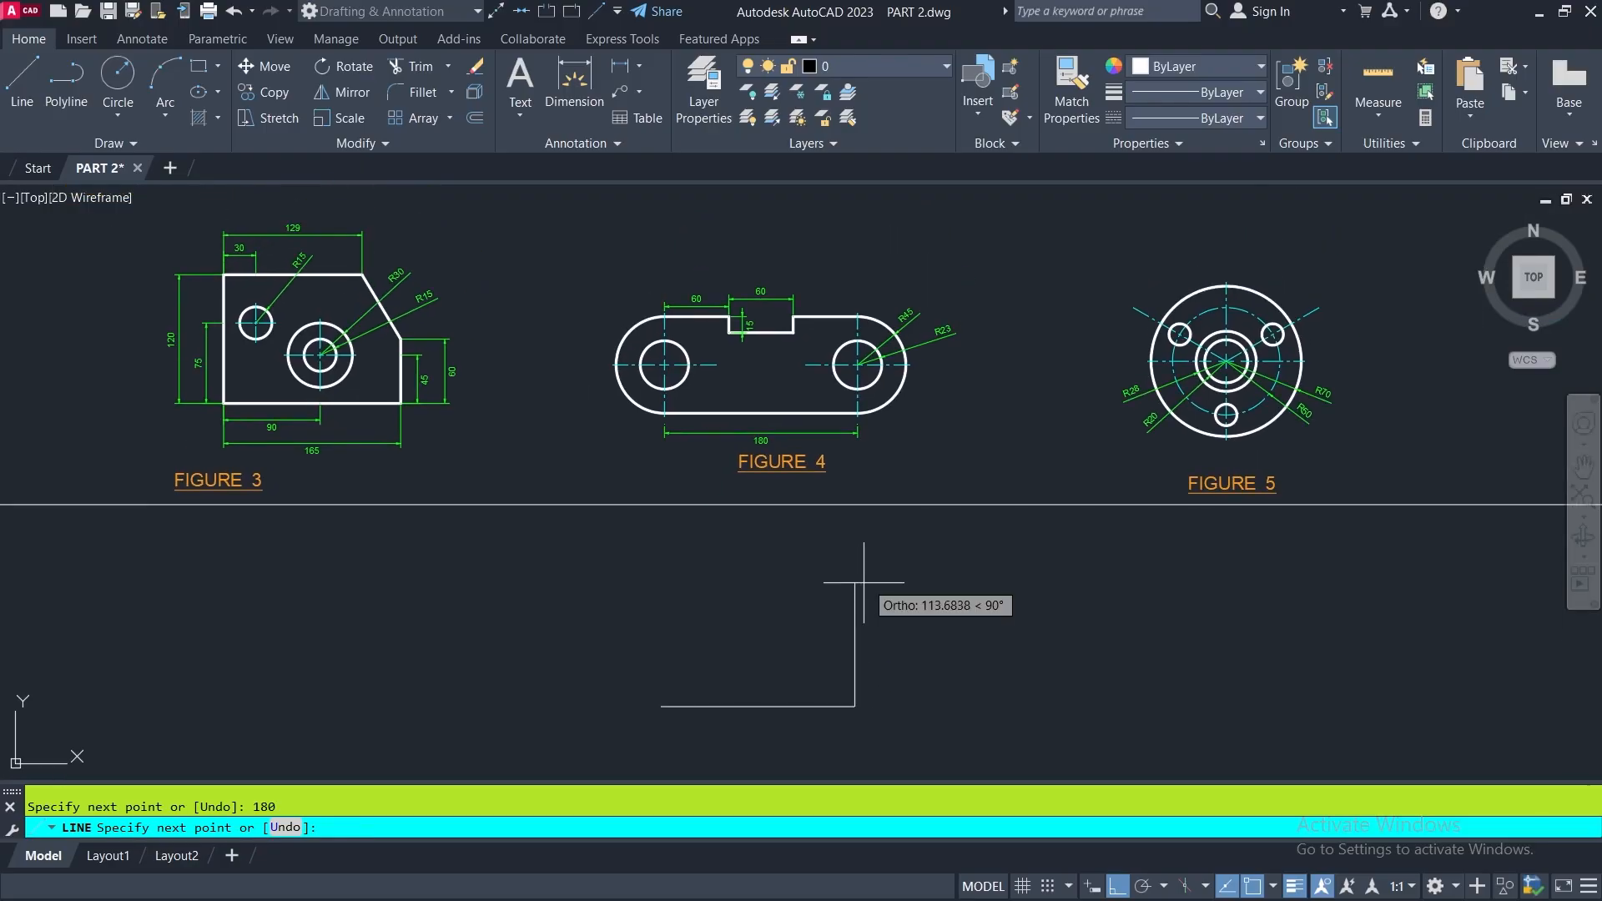
scroll(915, 402, up, 2)
scroll(886, 240, up, 2)
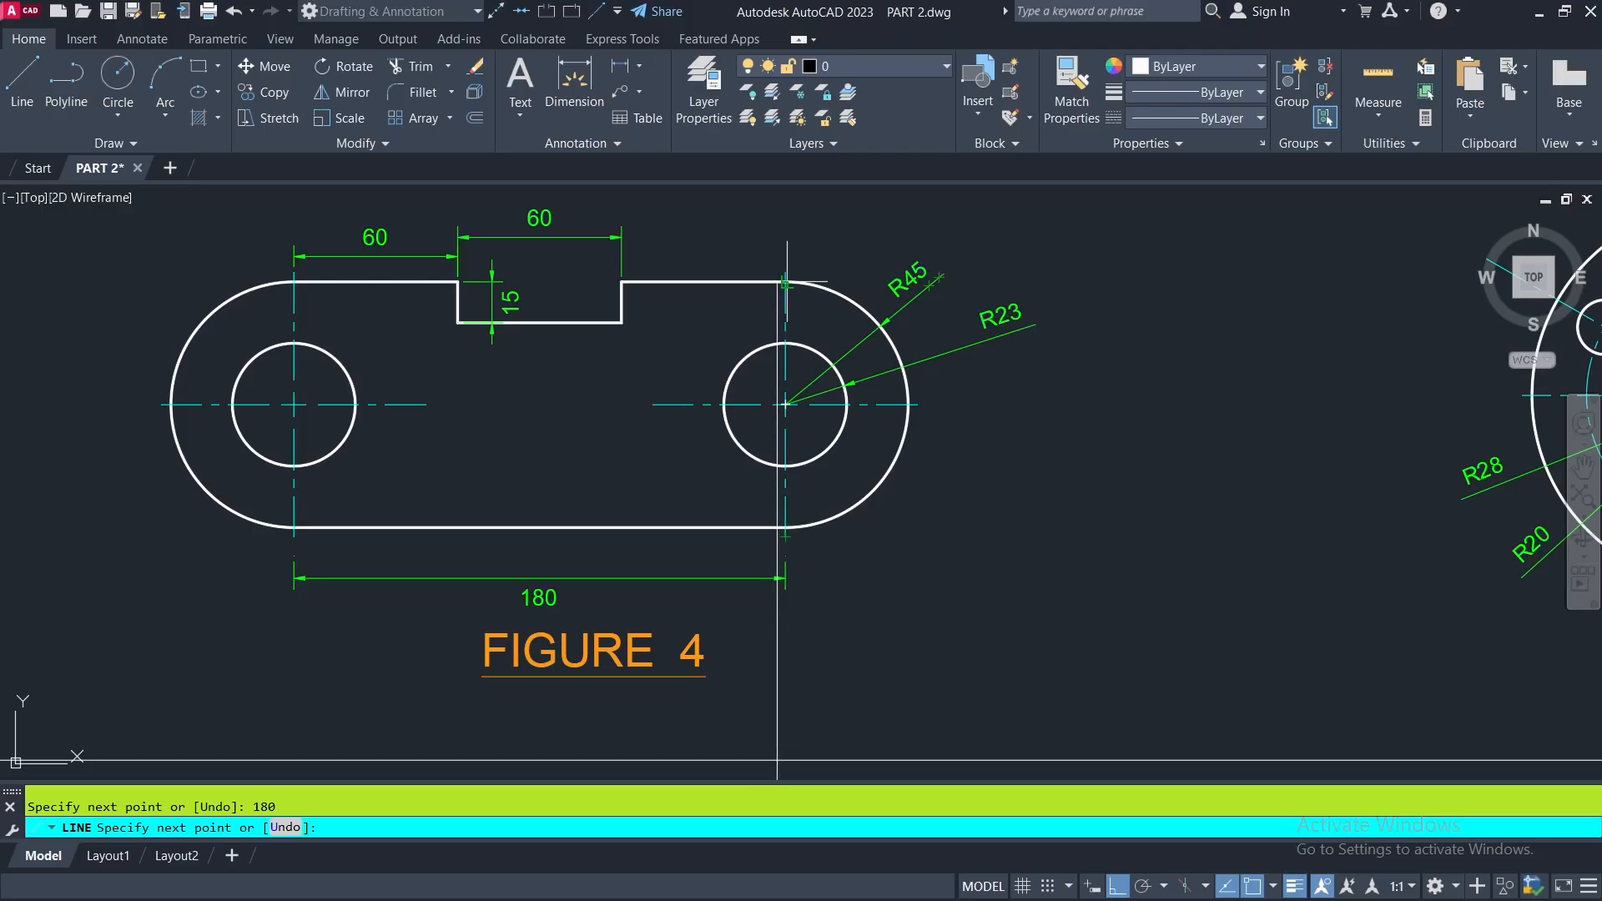
scroll(785, 284, down, 10)
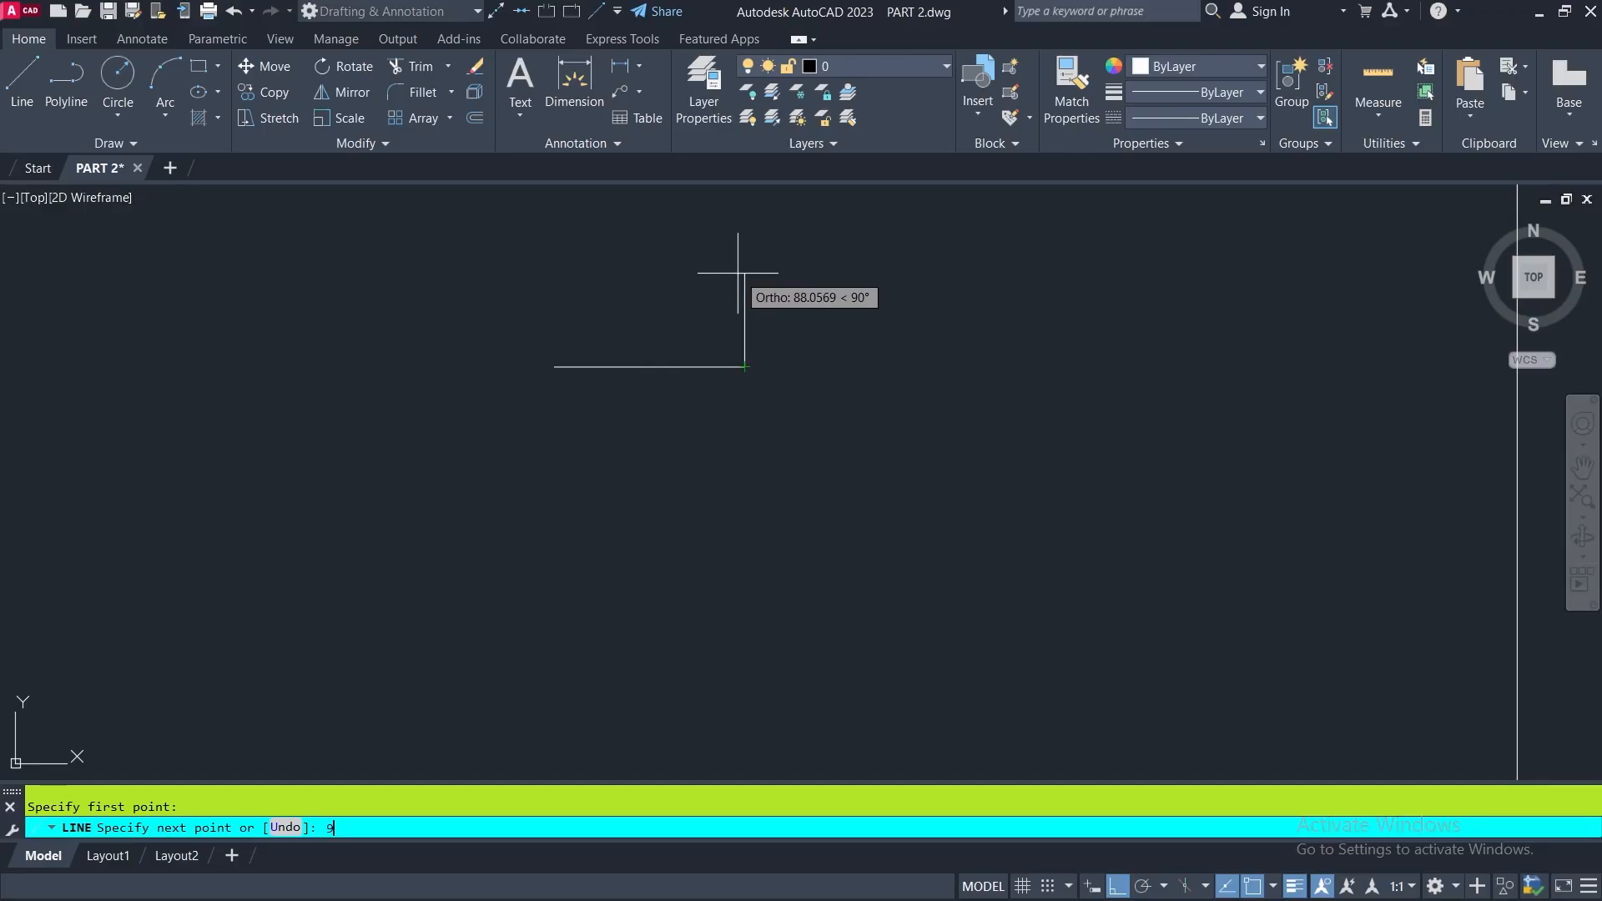
key(Return)
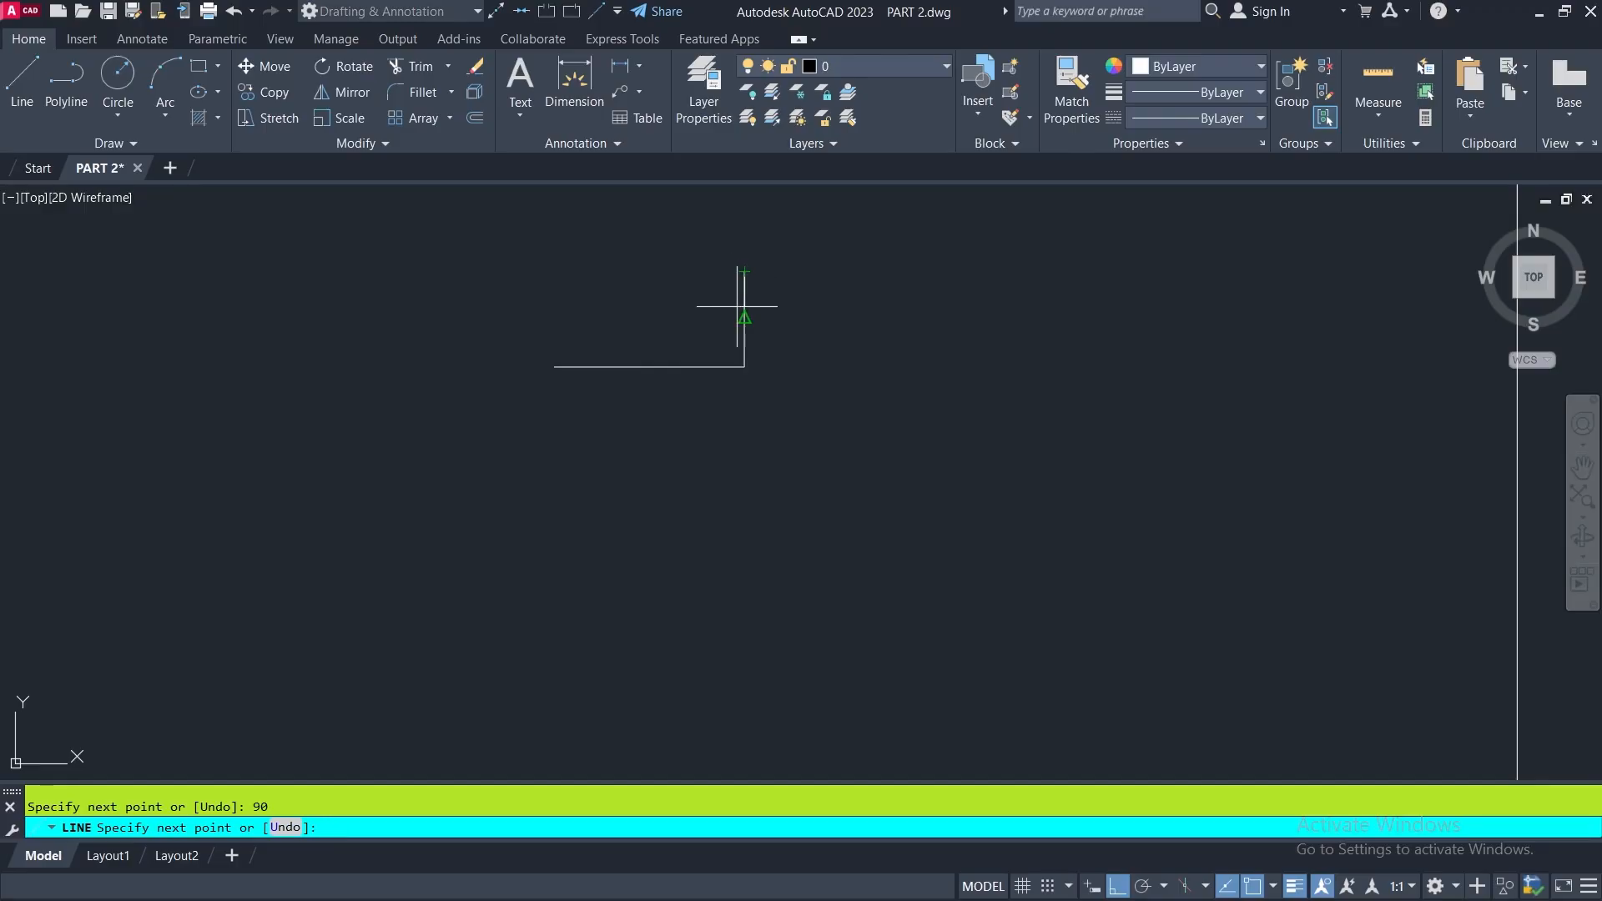
- Complete the rectangle with a 180-unit top line drawn to the left and a vertical line down to the base line's start point
middle_drag(537, 284, 547, 526)
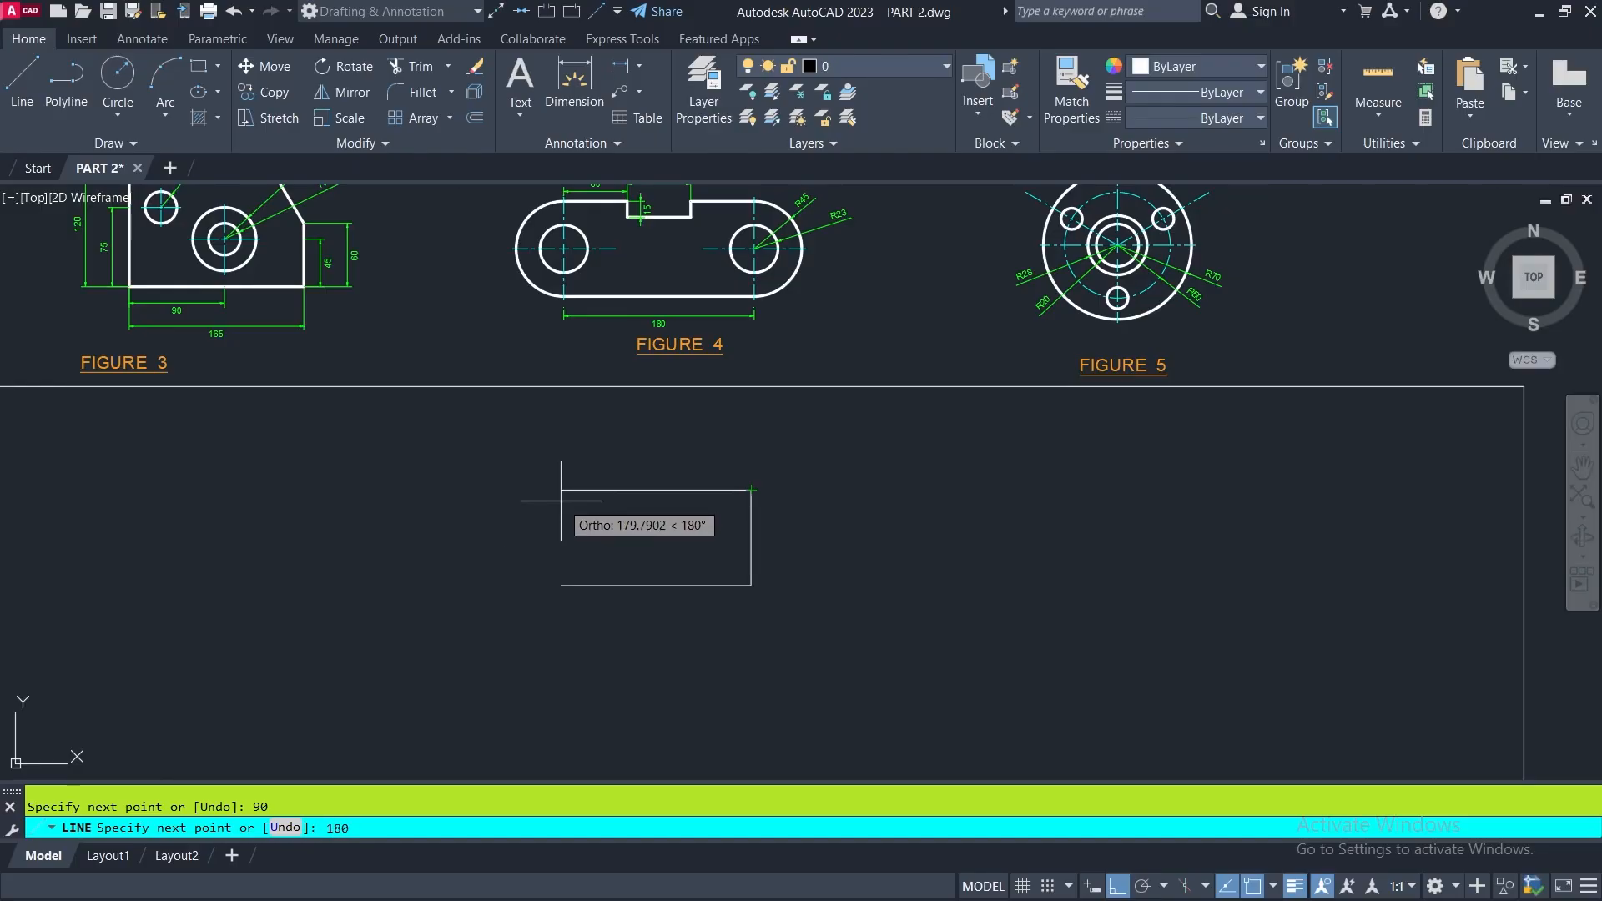
key(Return)
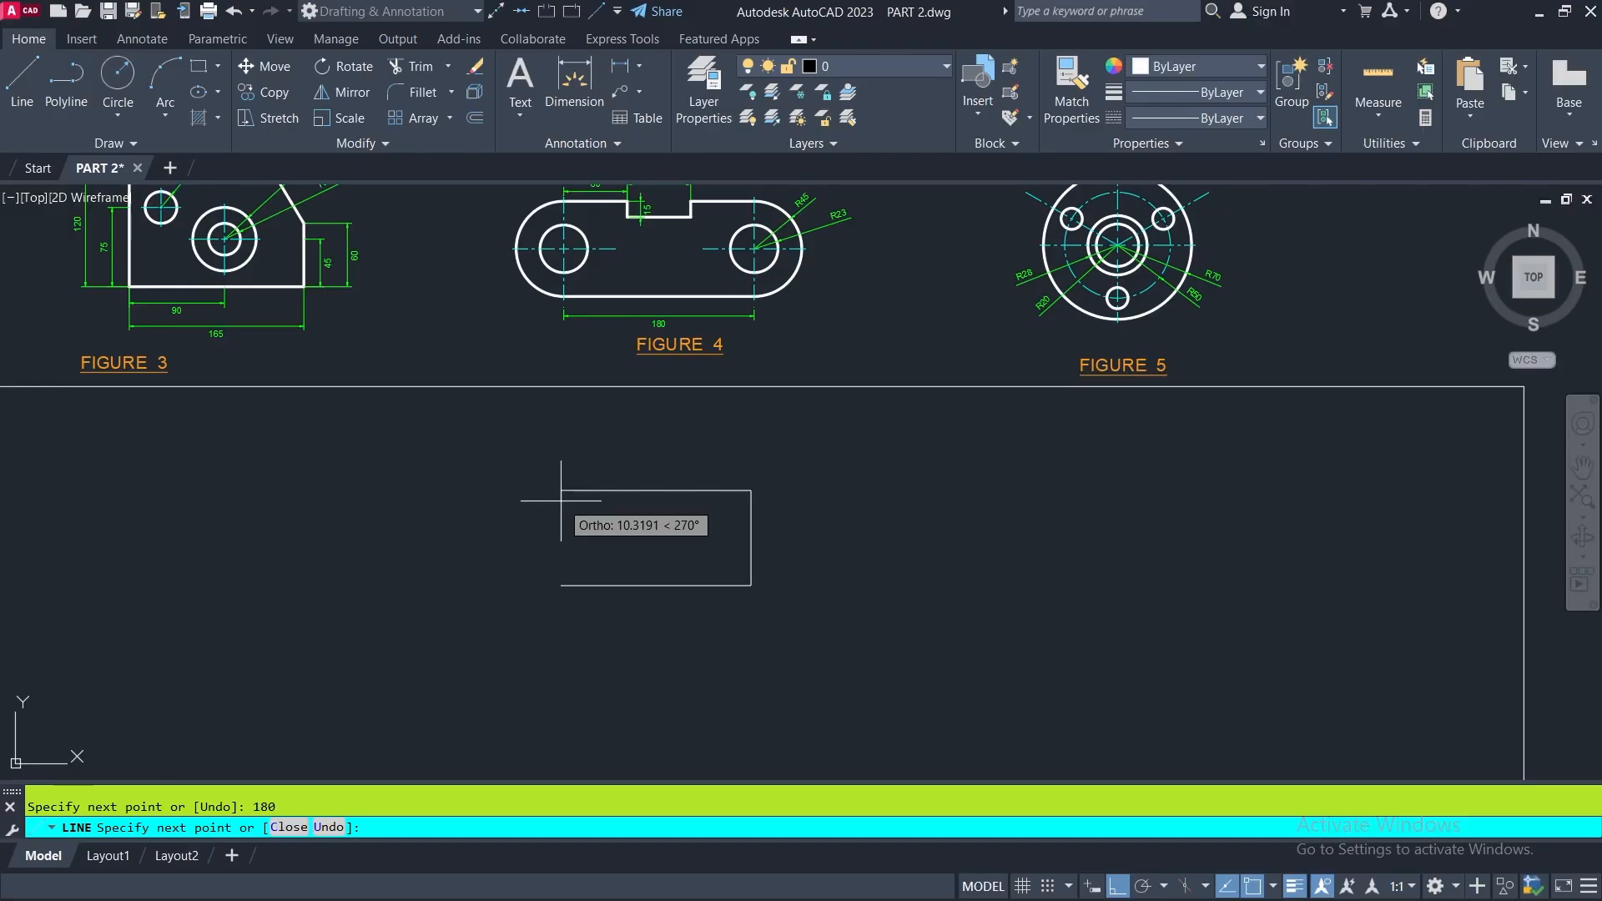
click(561, 585)
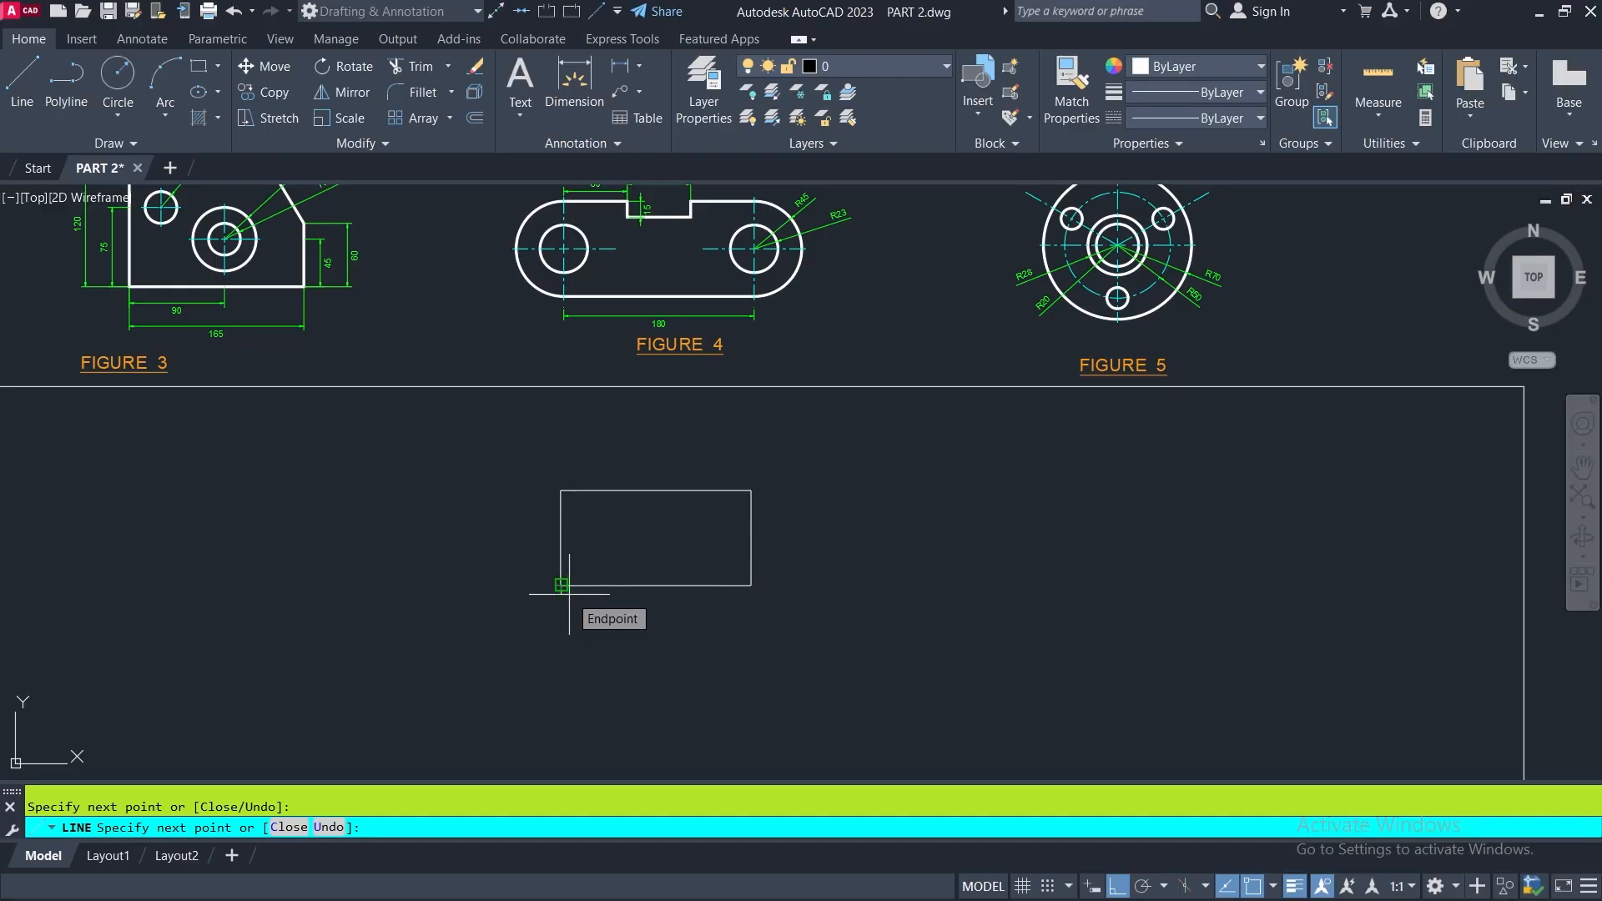
key(Return)
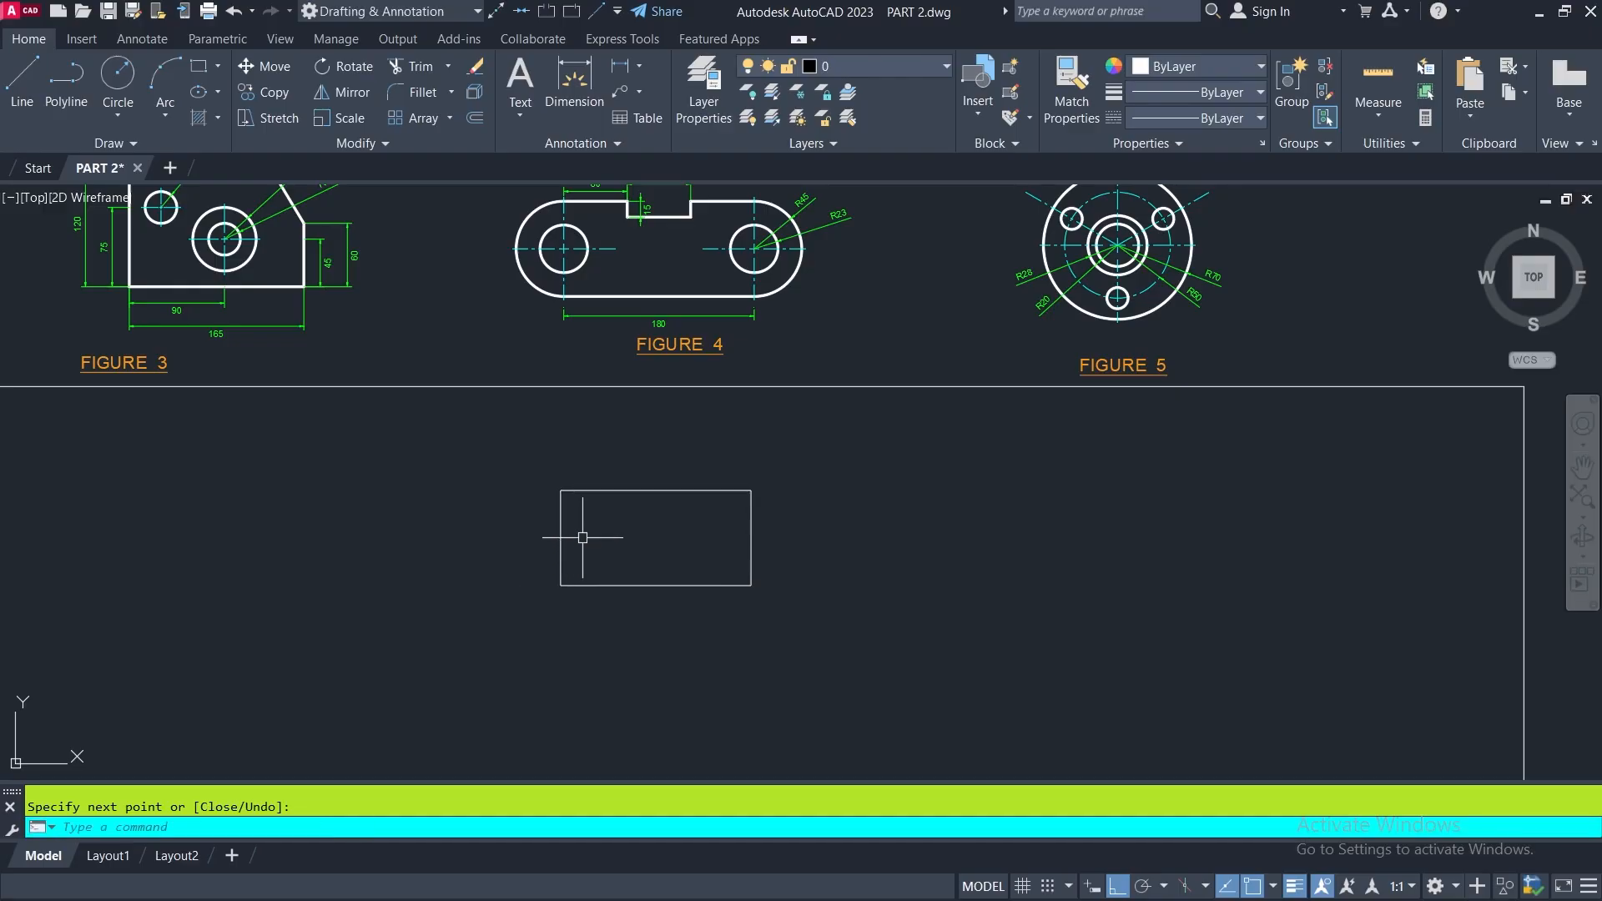
- Draw a circle of radius 23 centered on the midpoint of the rectangle's left side
middle_drag(568, 527, 597, 594)
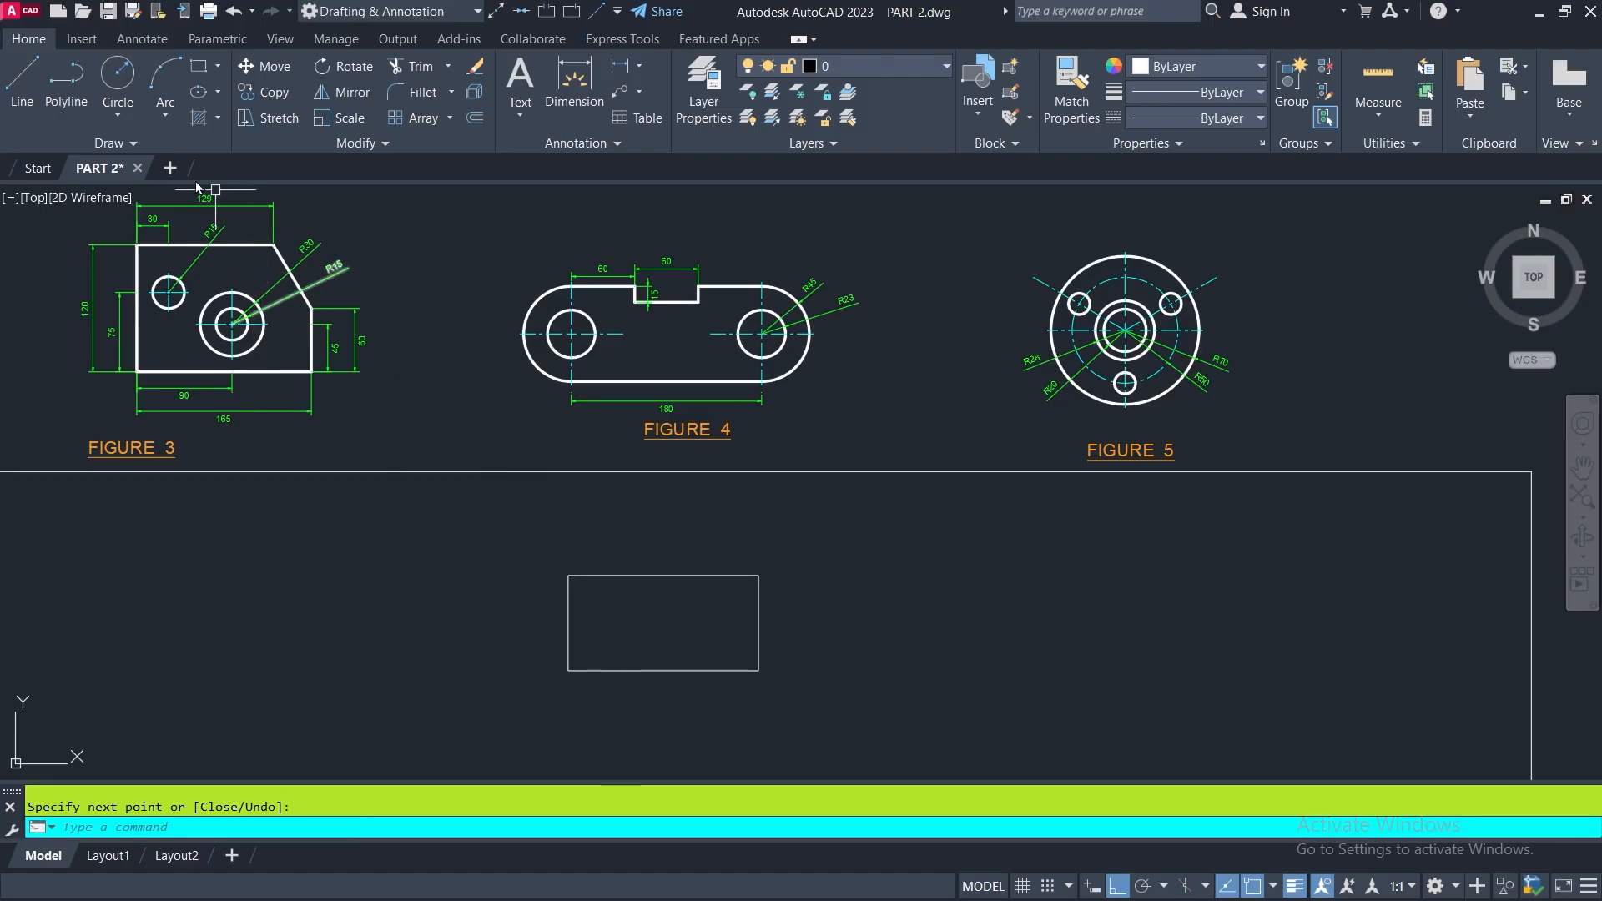
click(118, 79)
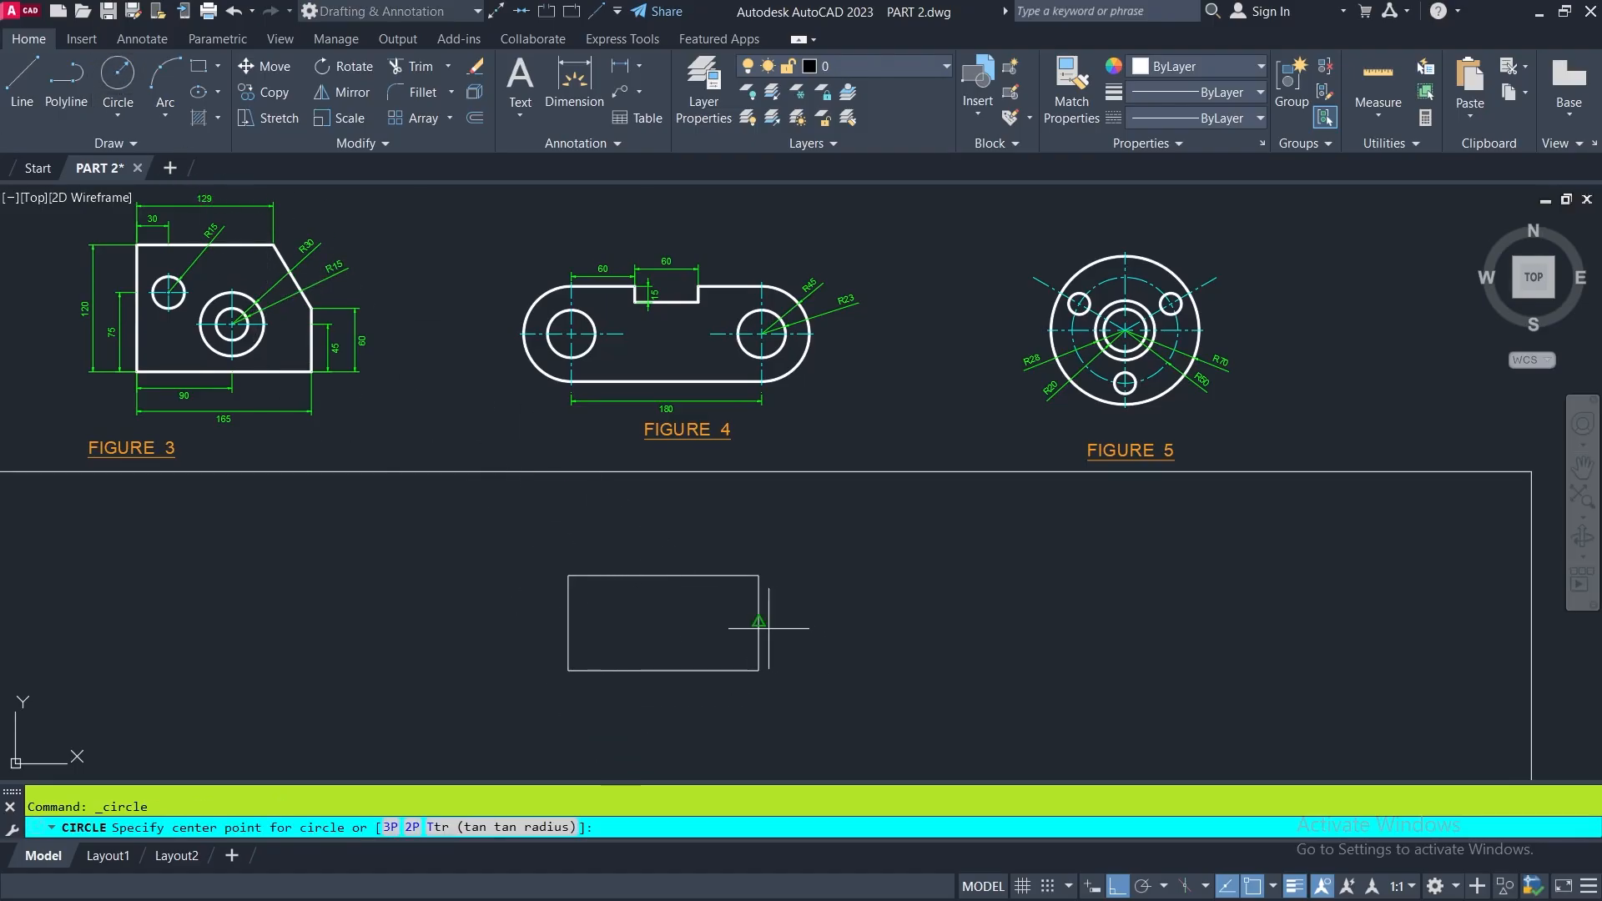
mouse_move(669, 659)
middle_down()
mouse_move(665, 561)
mouse_move(592, 540)
middle_up()
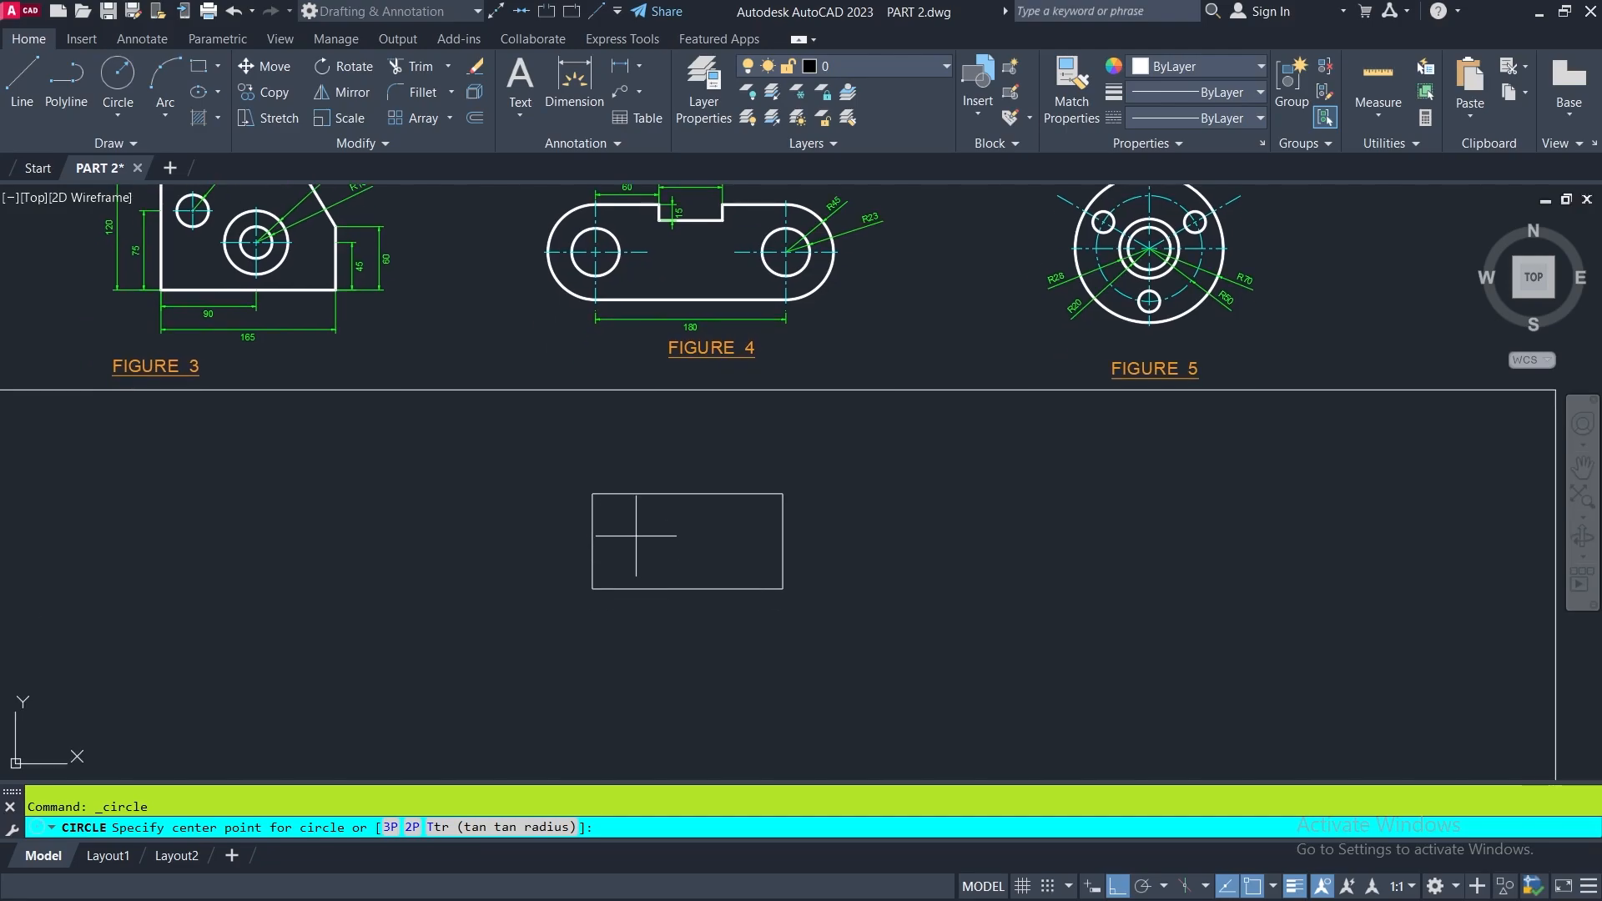
scroll(636, 536, up, 2)
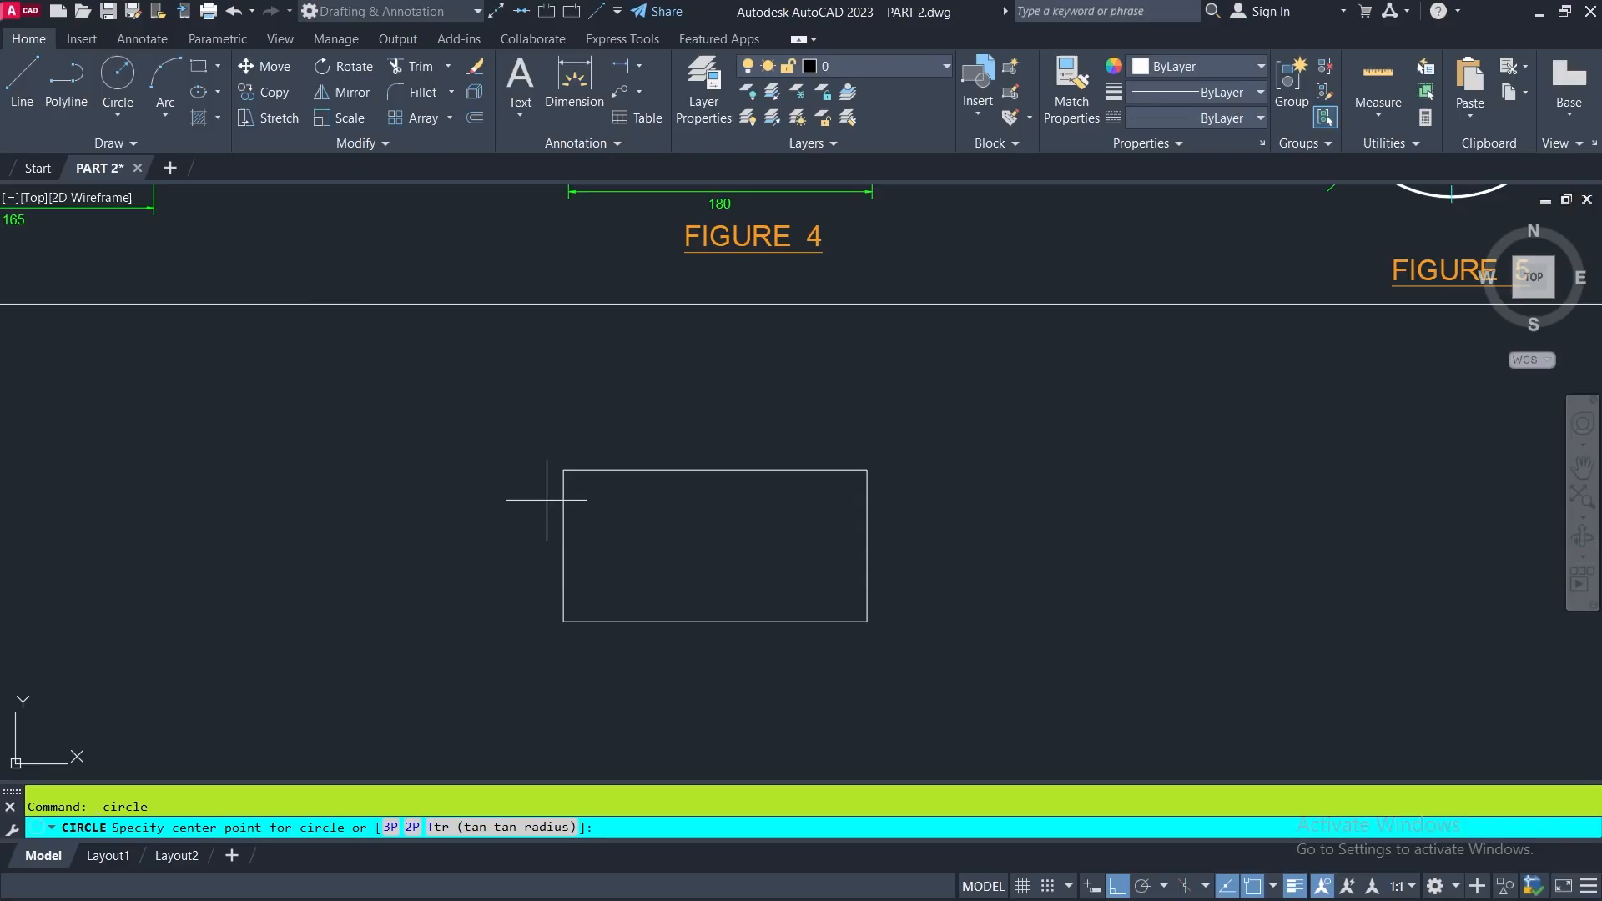
click(564, 544)
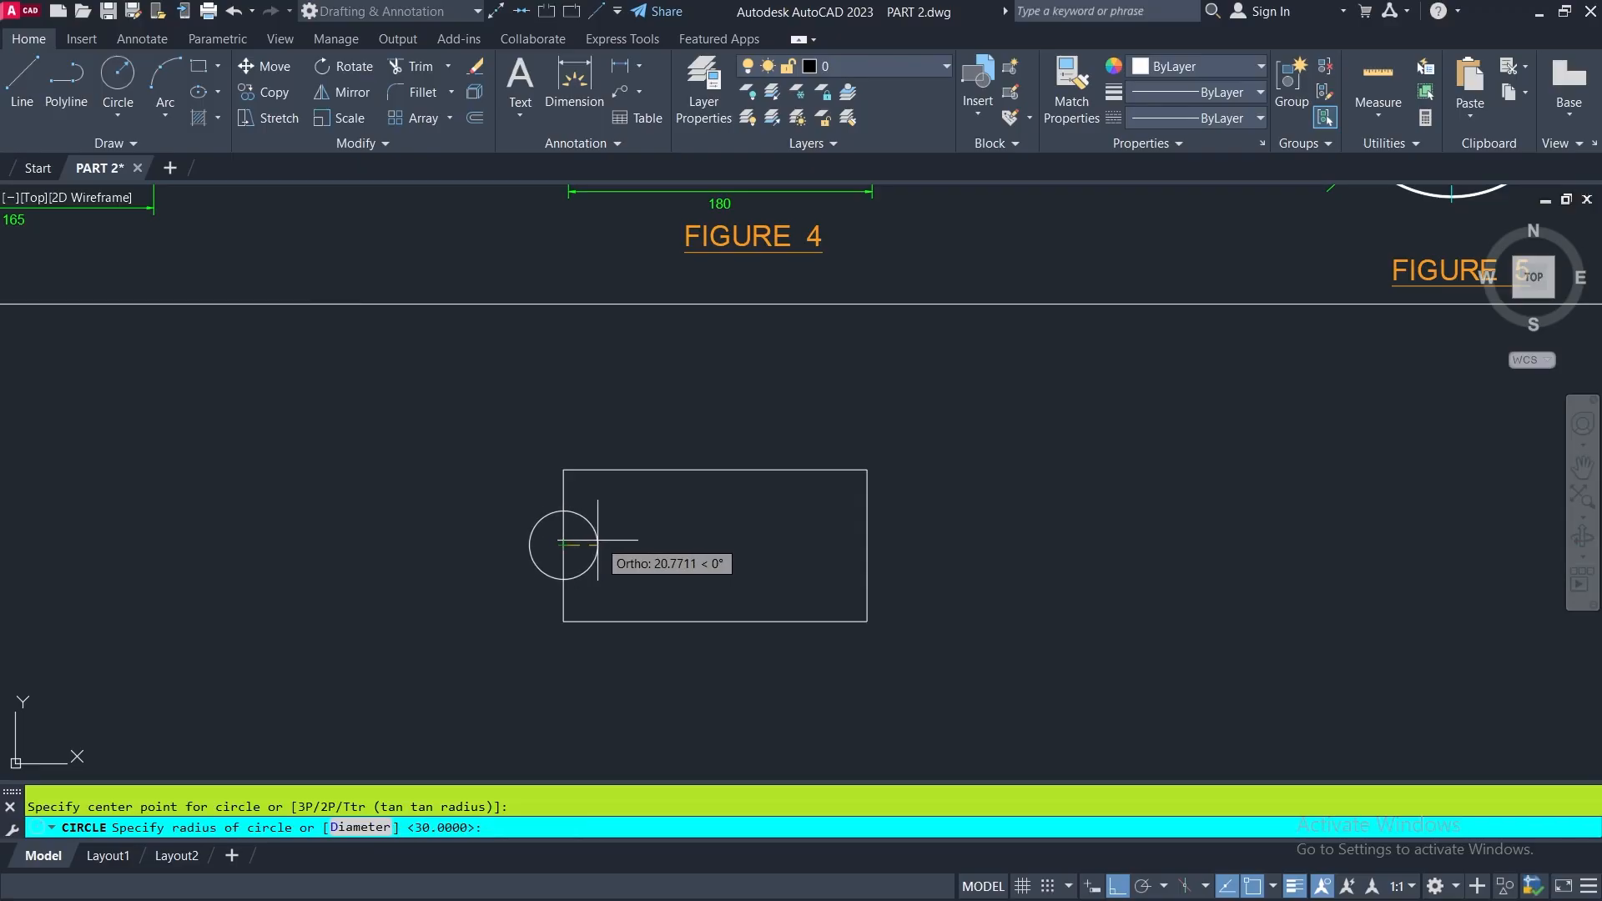
scroll(596, 540, down, 2)
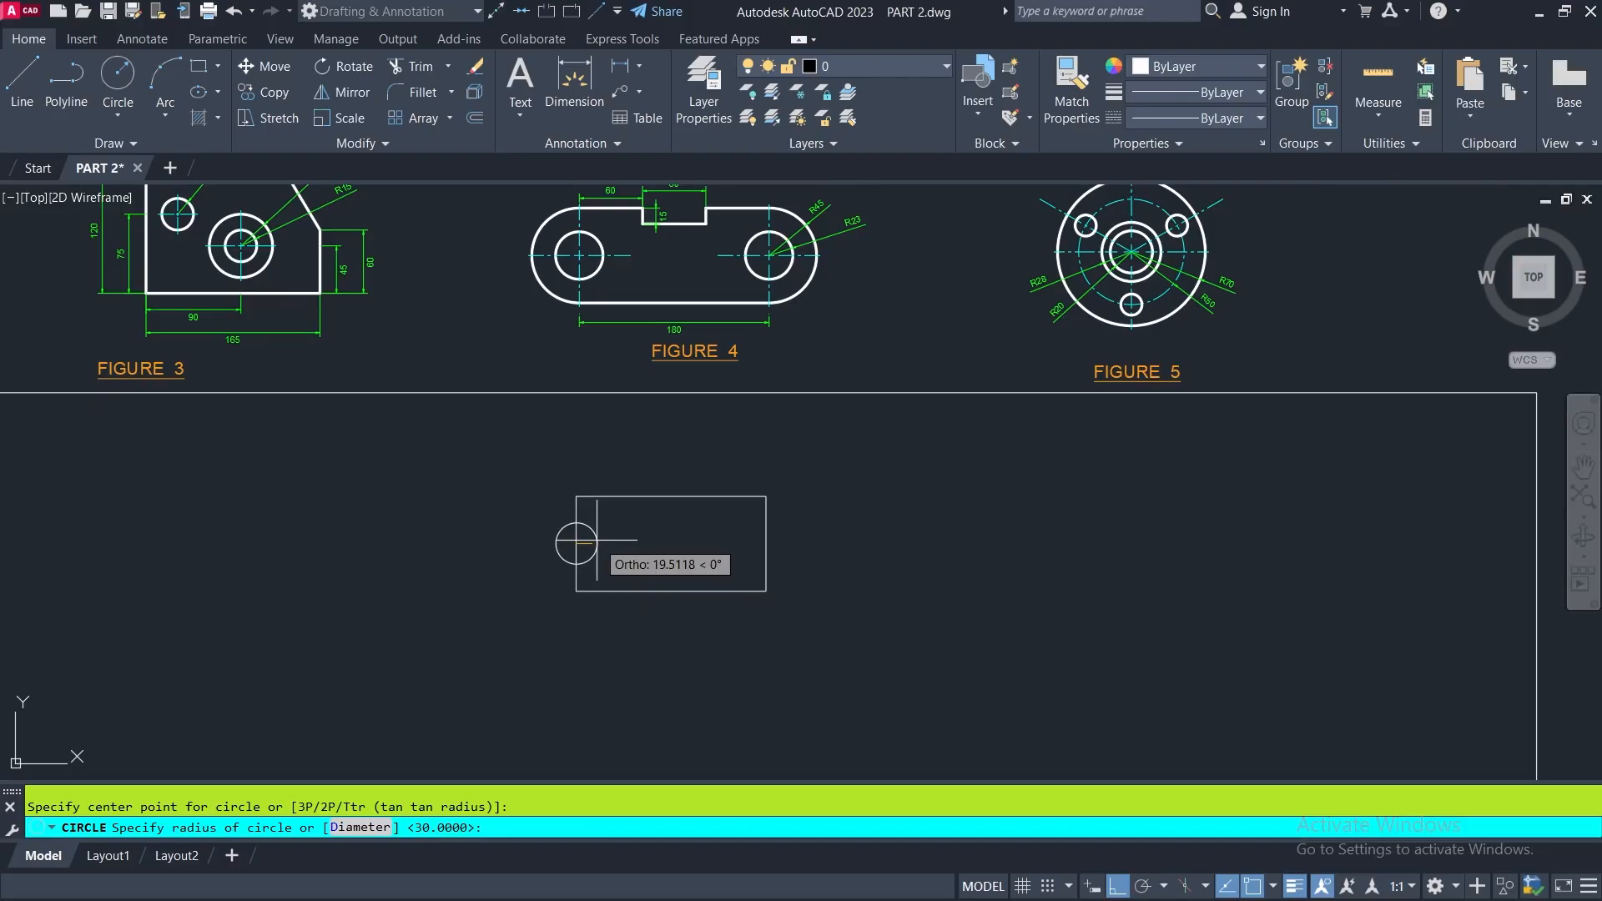
scroll(872, 221, up, 5)
middle_drag(875, 208, 852, 349)
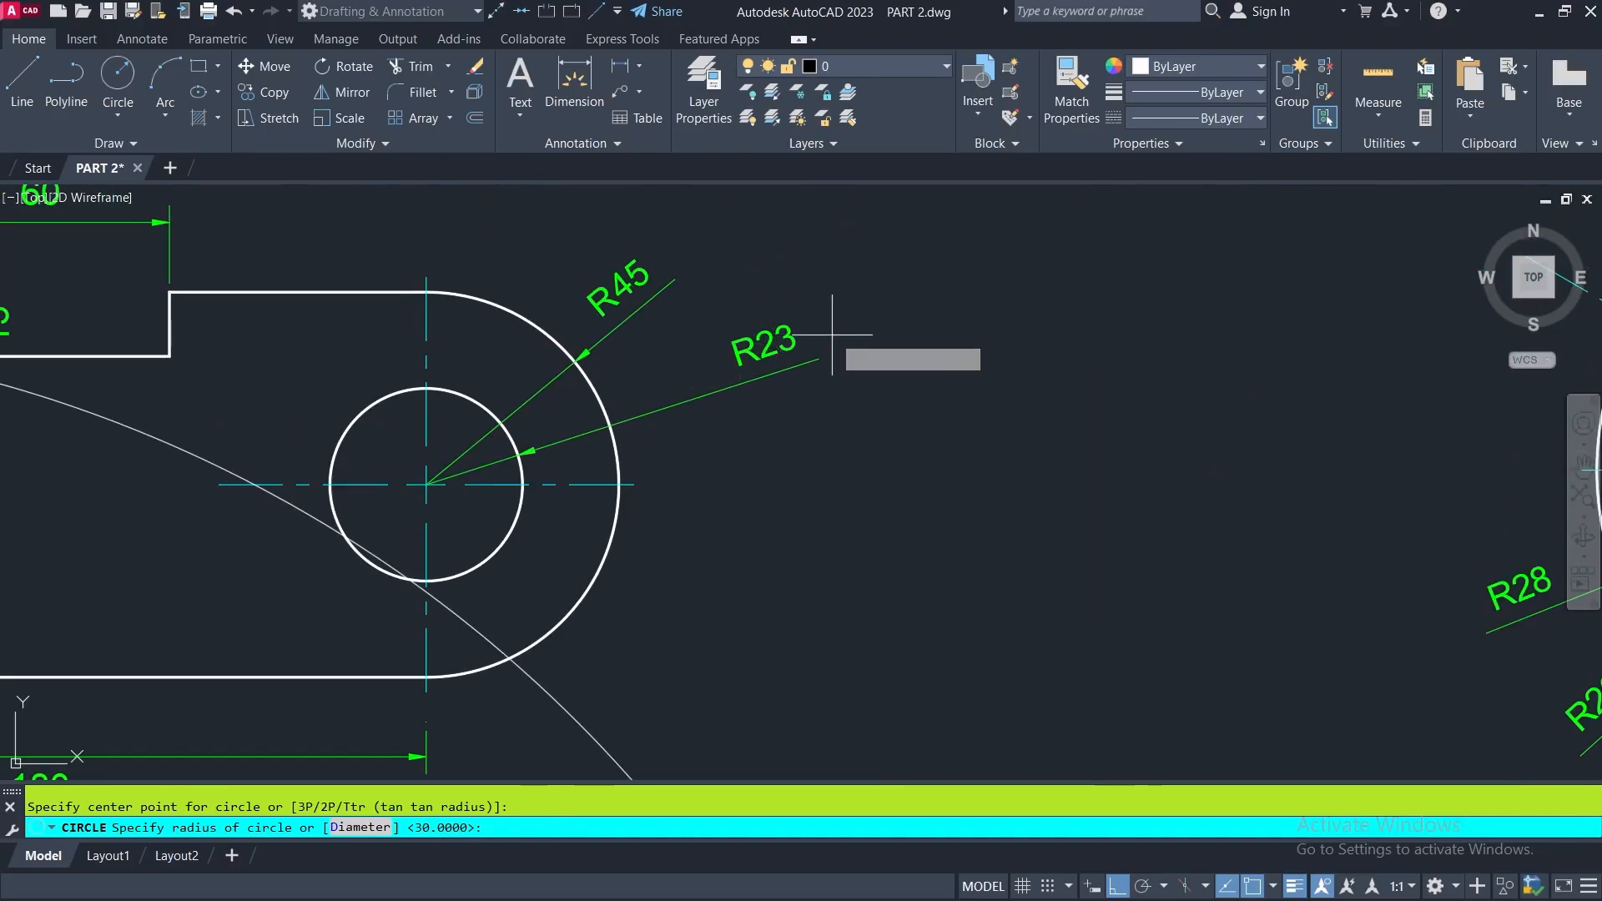
scroll(832, 334, down, 6)
scroll(717, 484, up, 4)
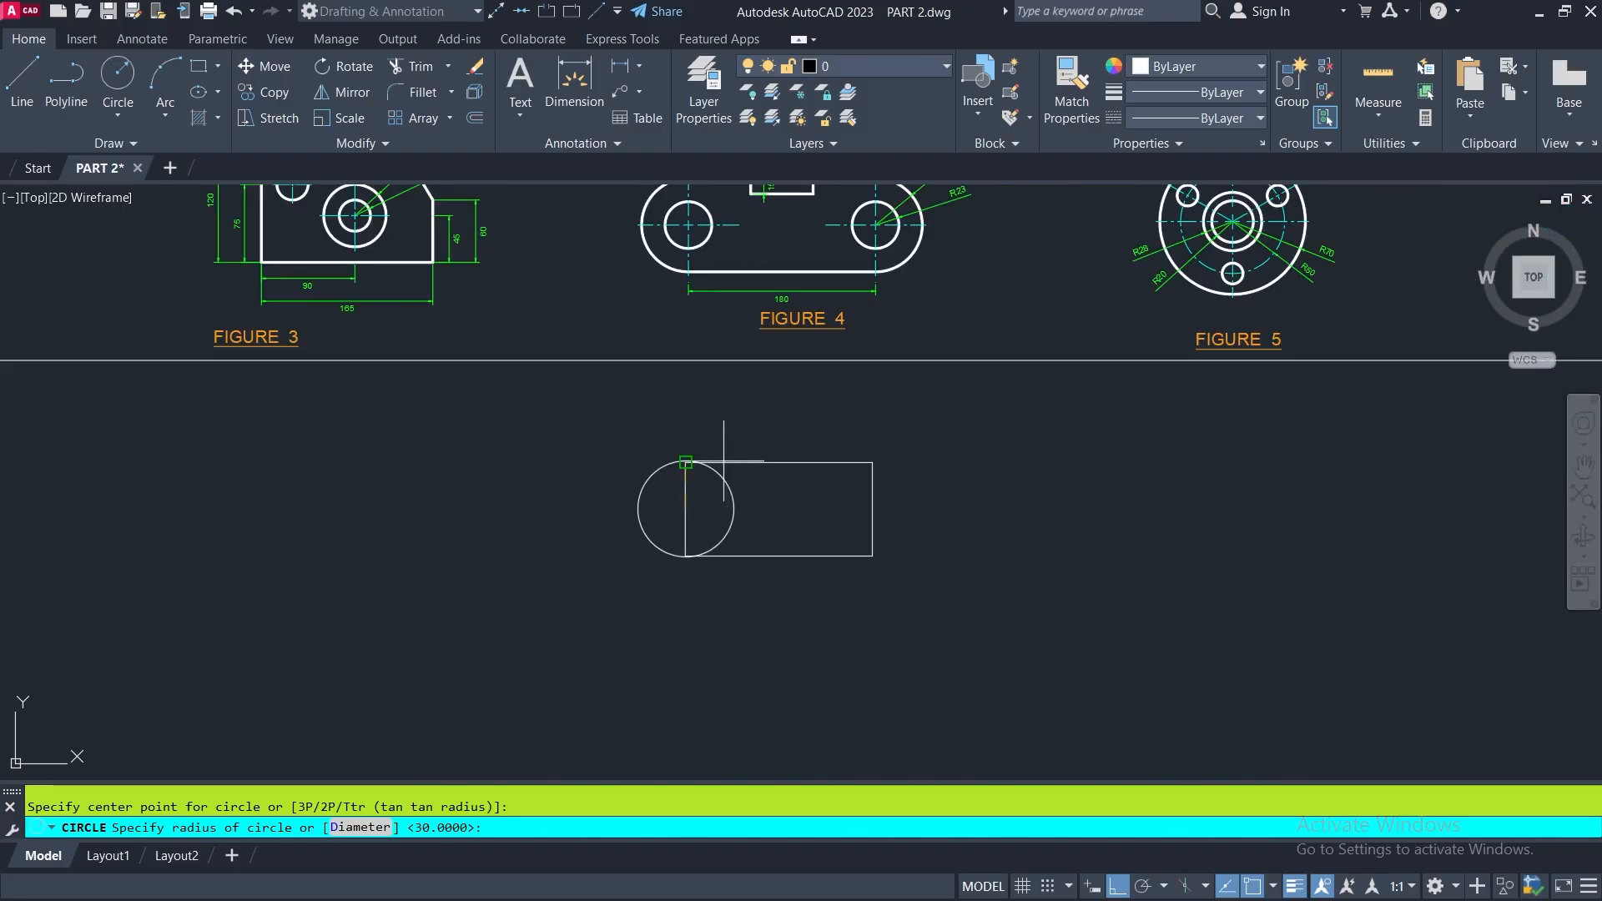
key(Return)
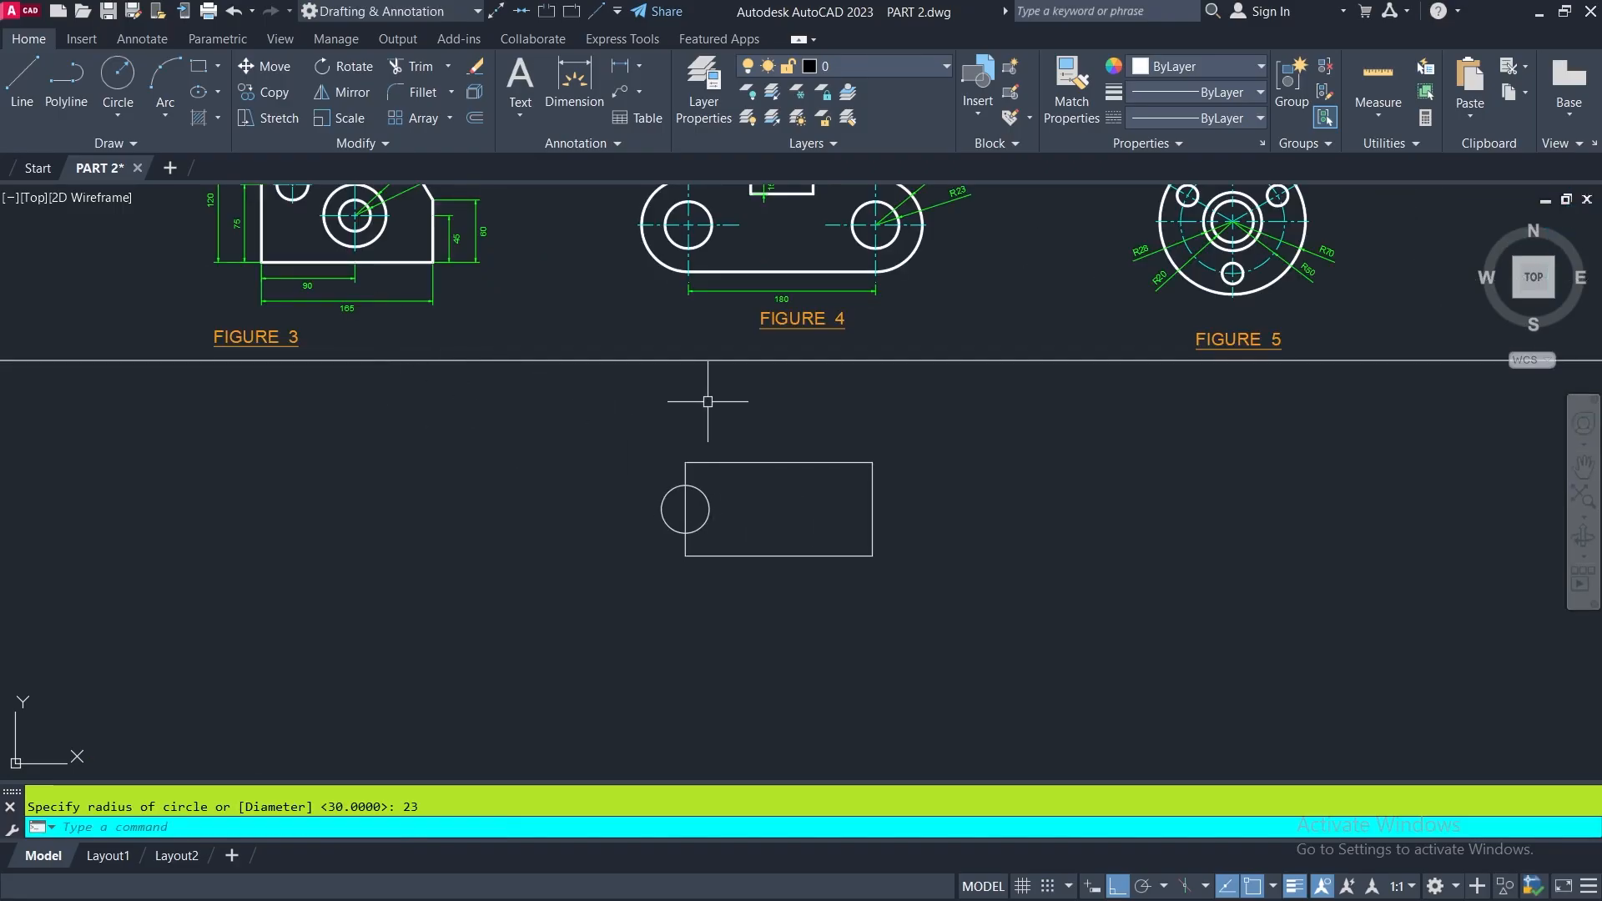
- Draw a second circle of radius 23 centered on the midpoint of the rectangle's right side
key(Return)
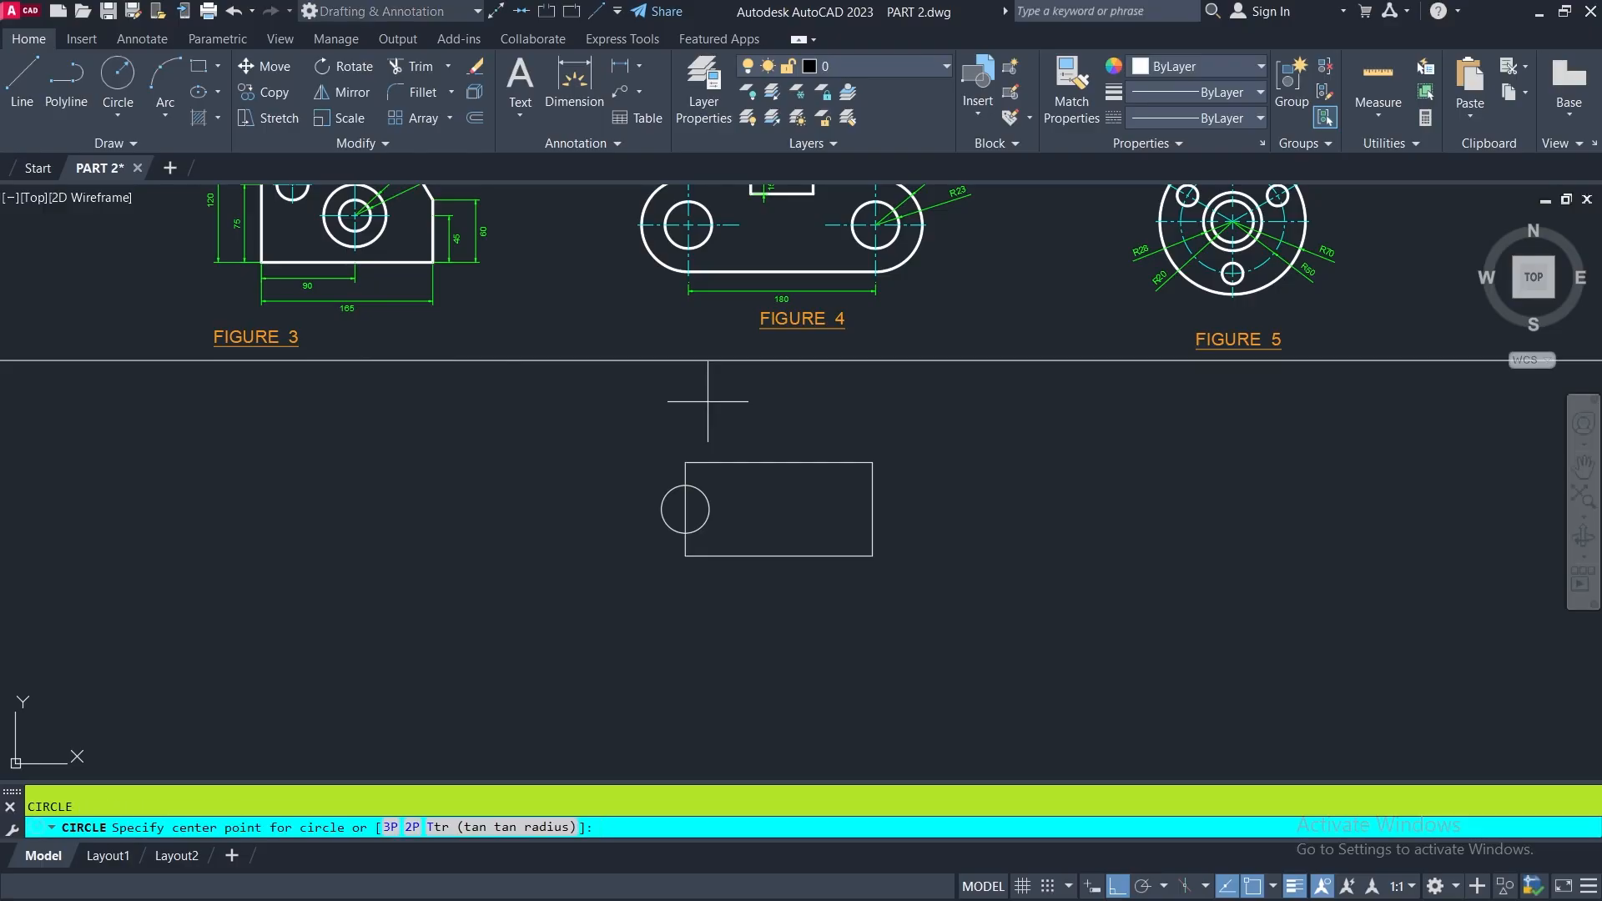
click(873, 508)
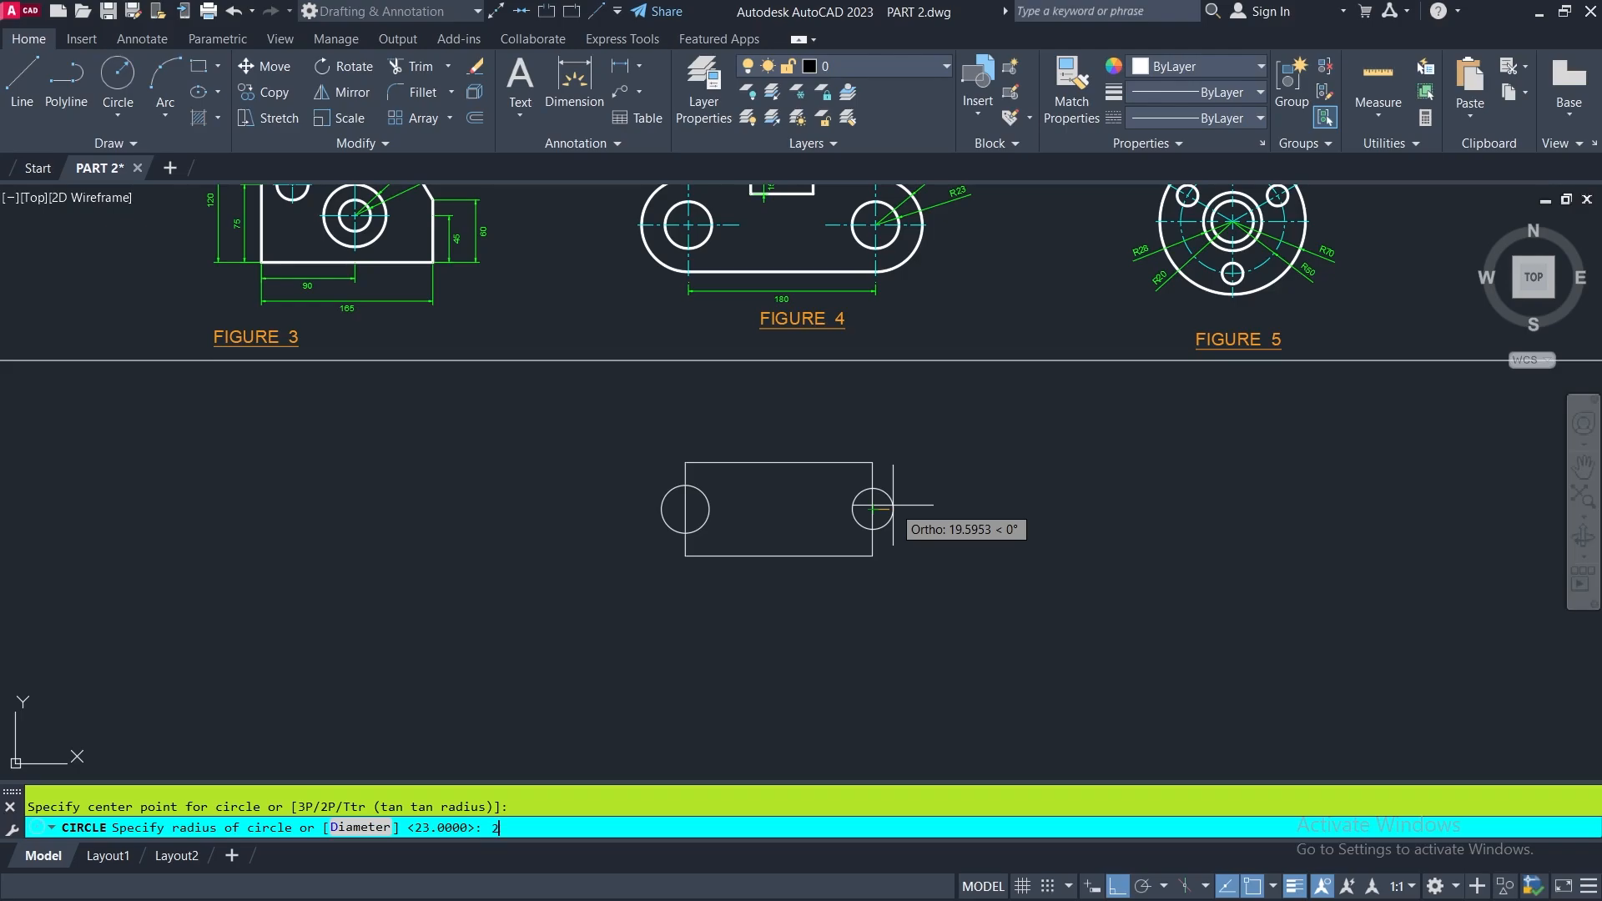
key(Return)
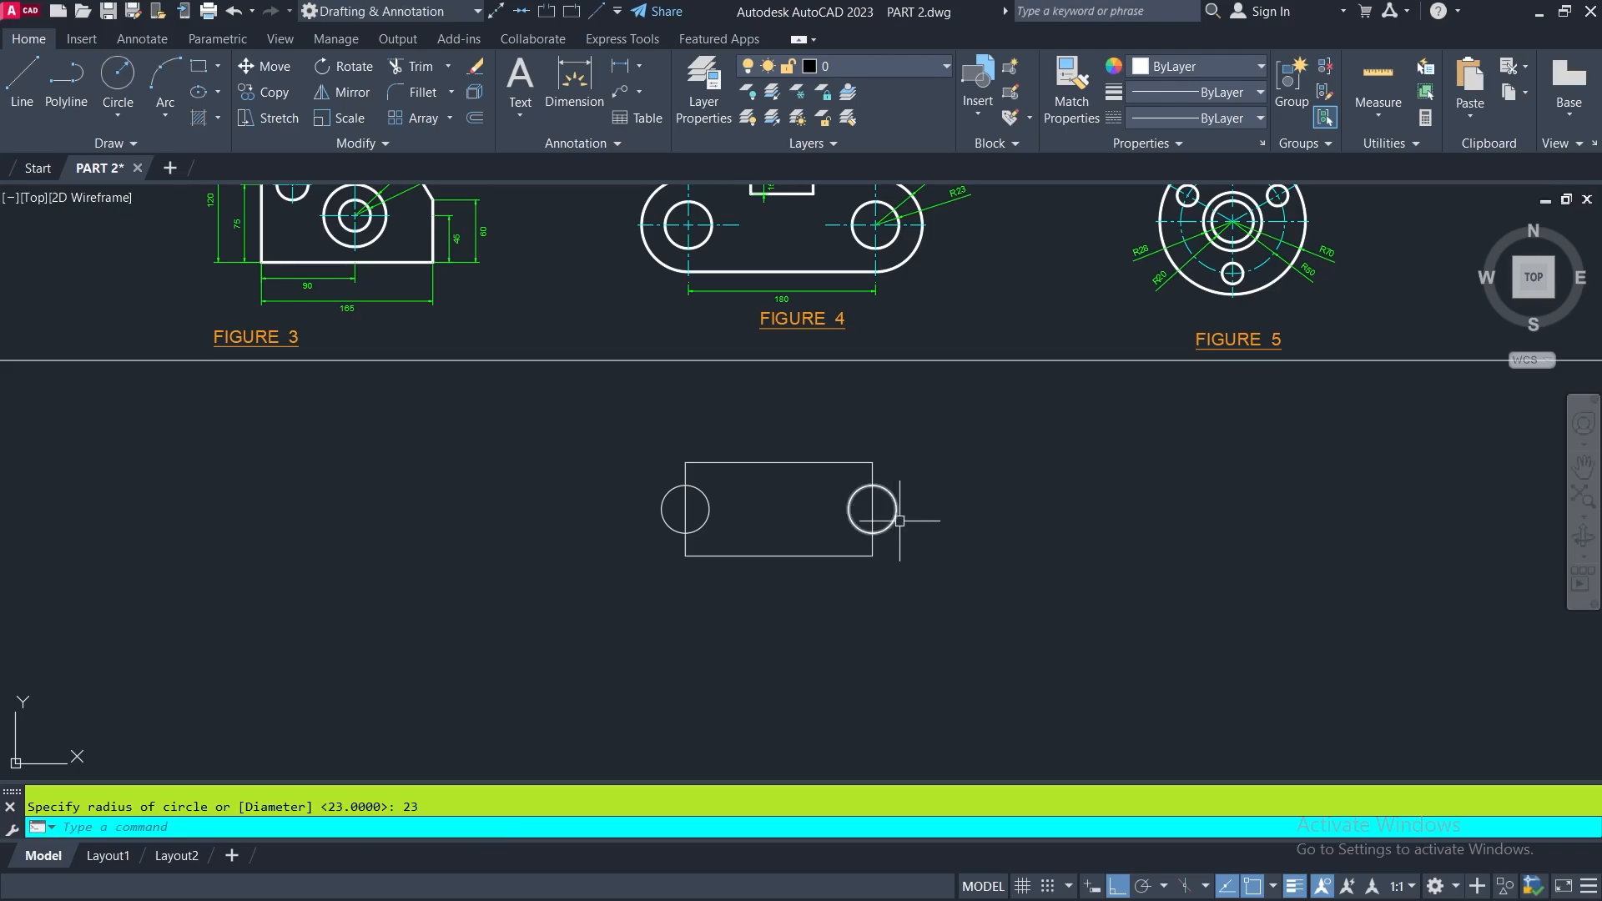
middle_drag(923, 529, 915, 615)
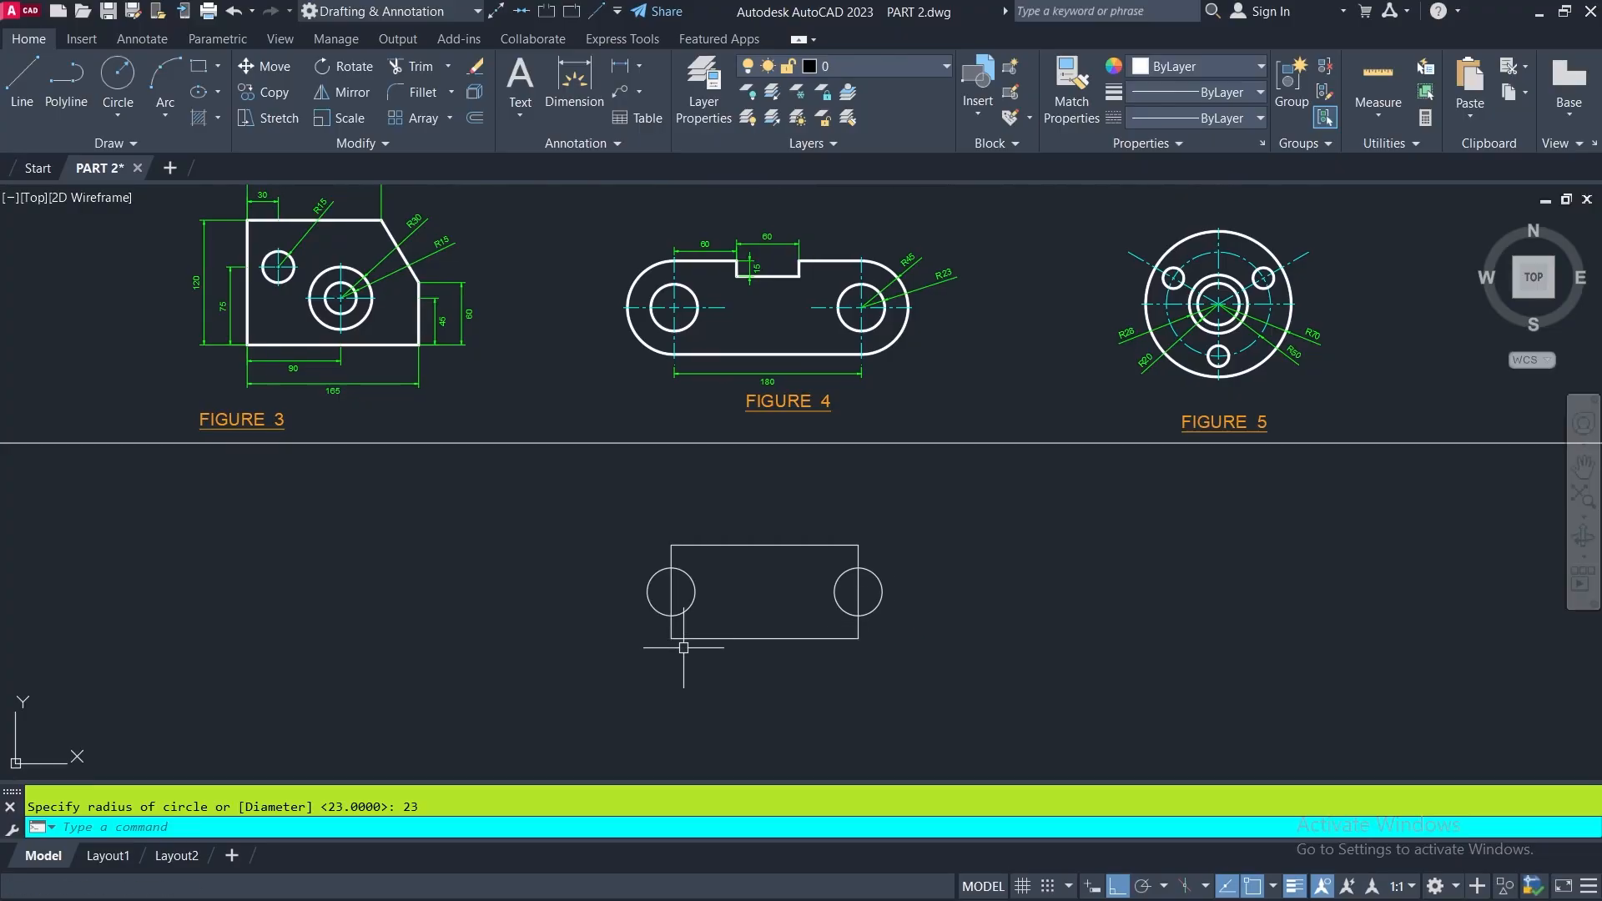
scroll(663, 596, up, 2)
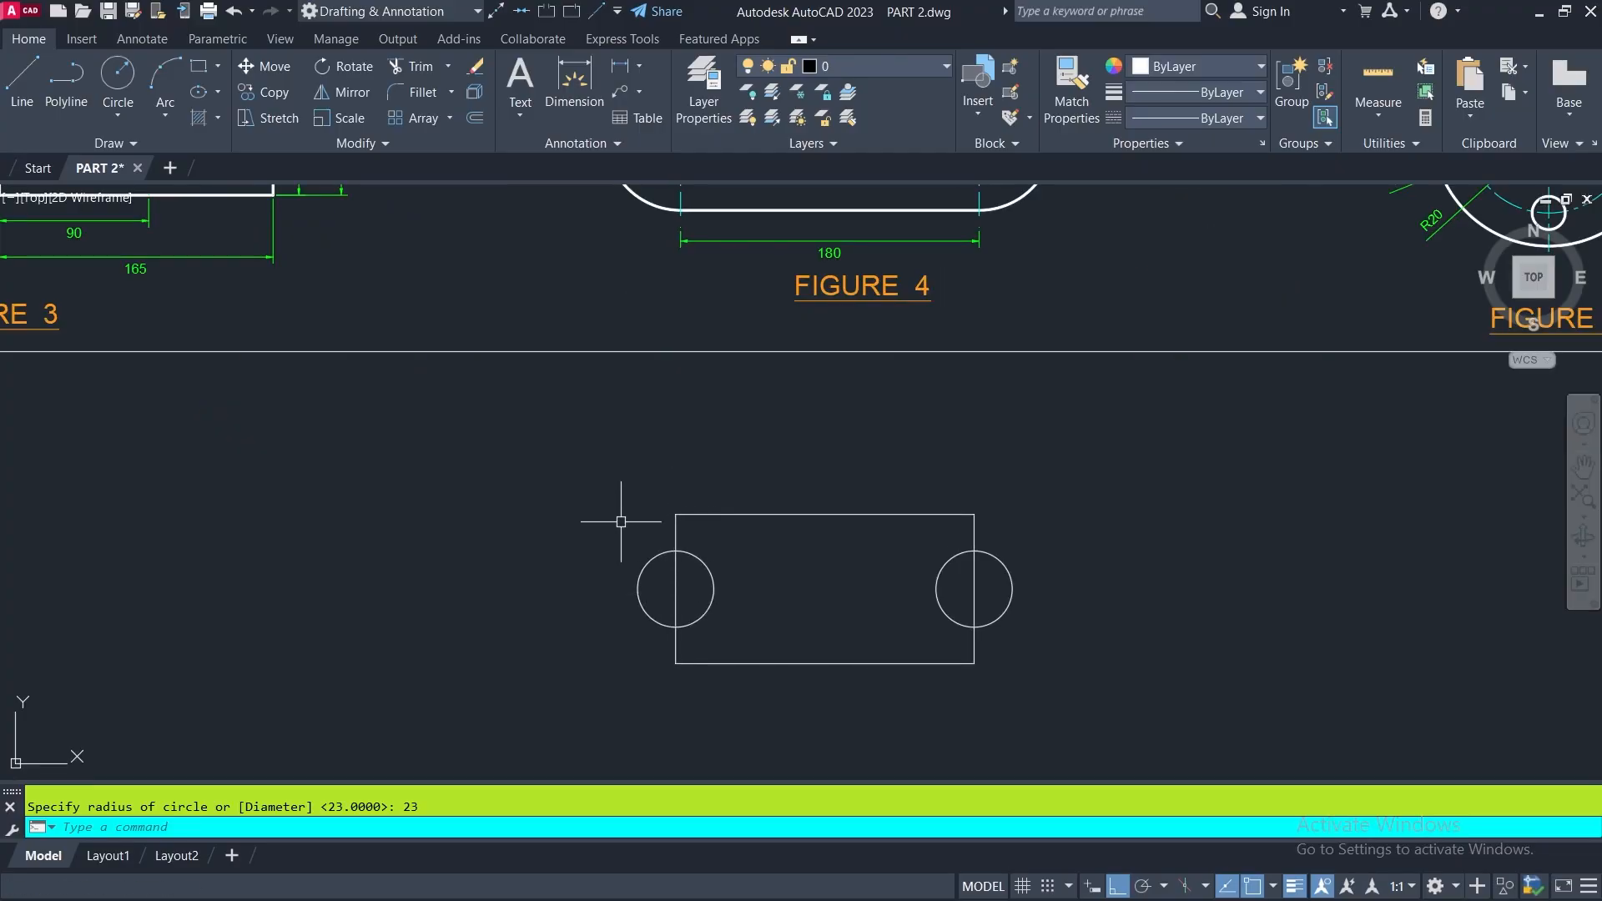
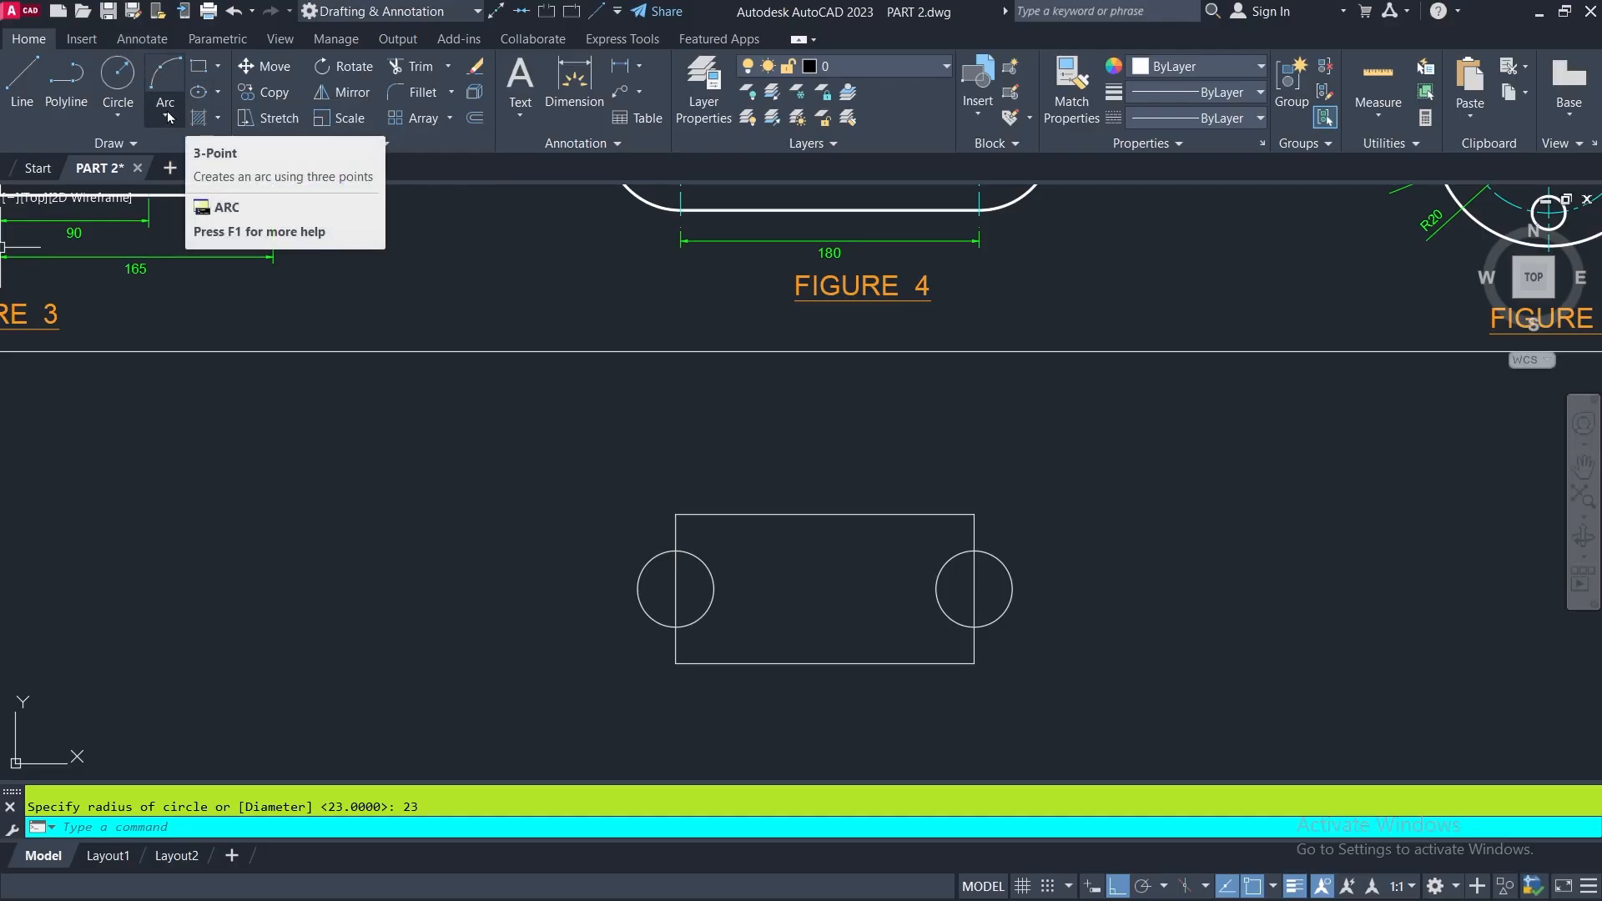
- Draw a Start, Center, End arc from the rectangle's upper-left corner, centered on the left circle's center, to its lower-left corner
click(166, 119)
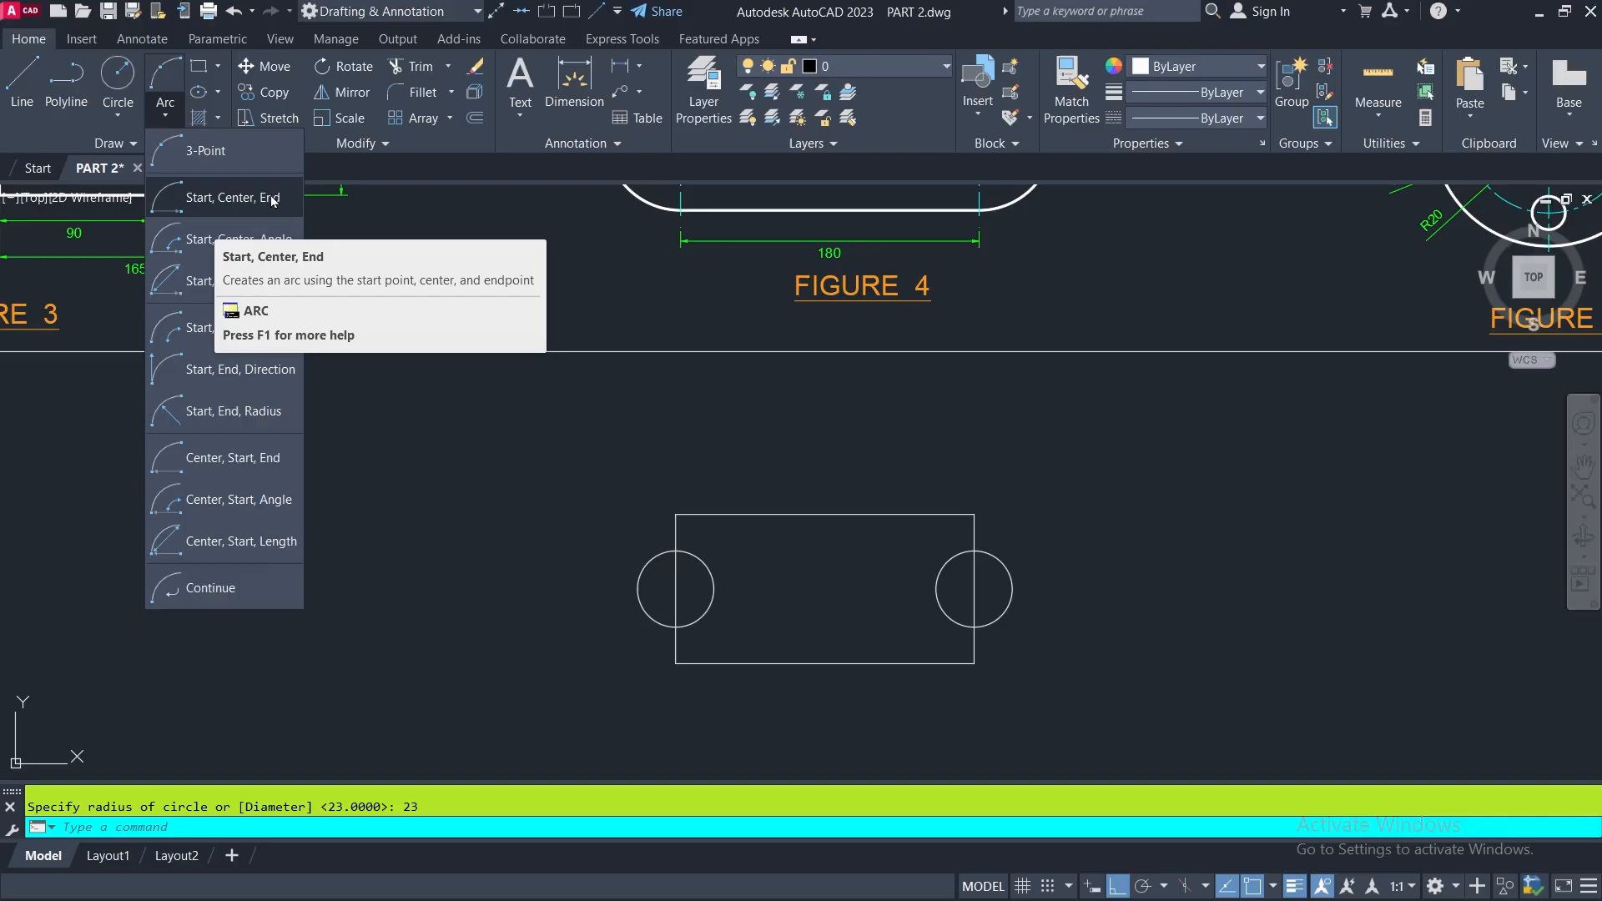
click(206, 199)
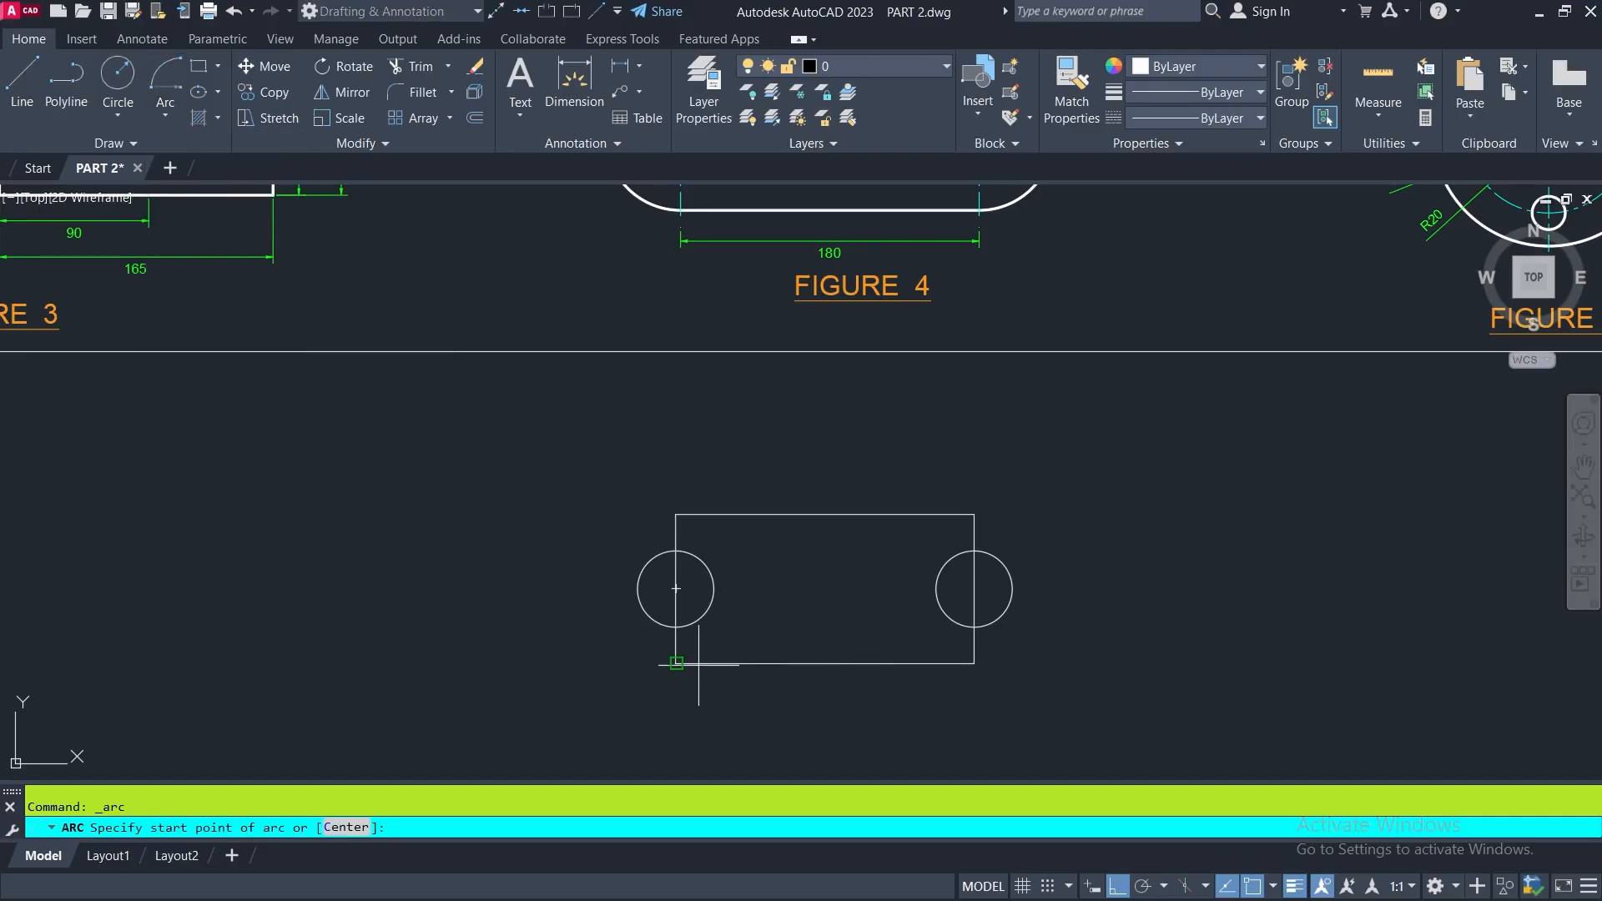
scroll(699, 665, up, 4)
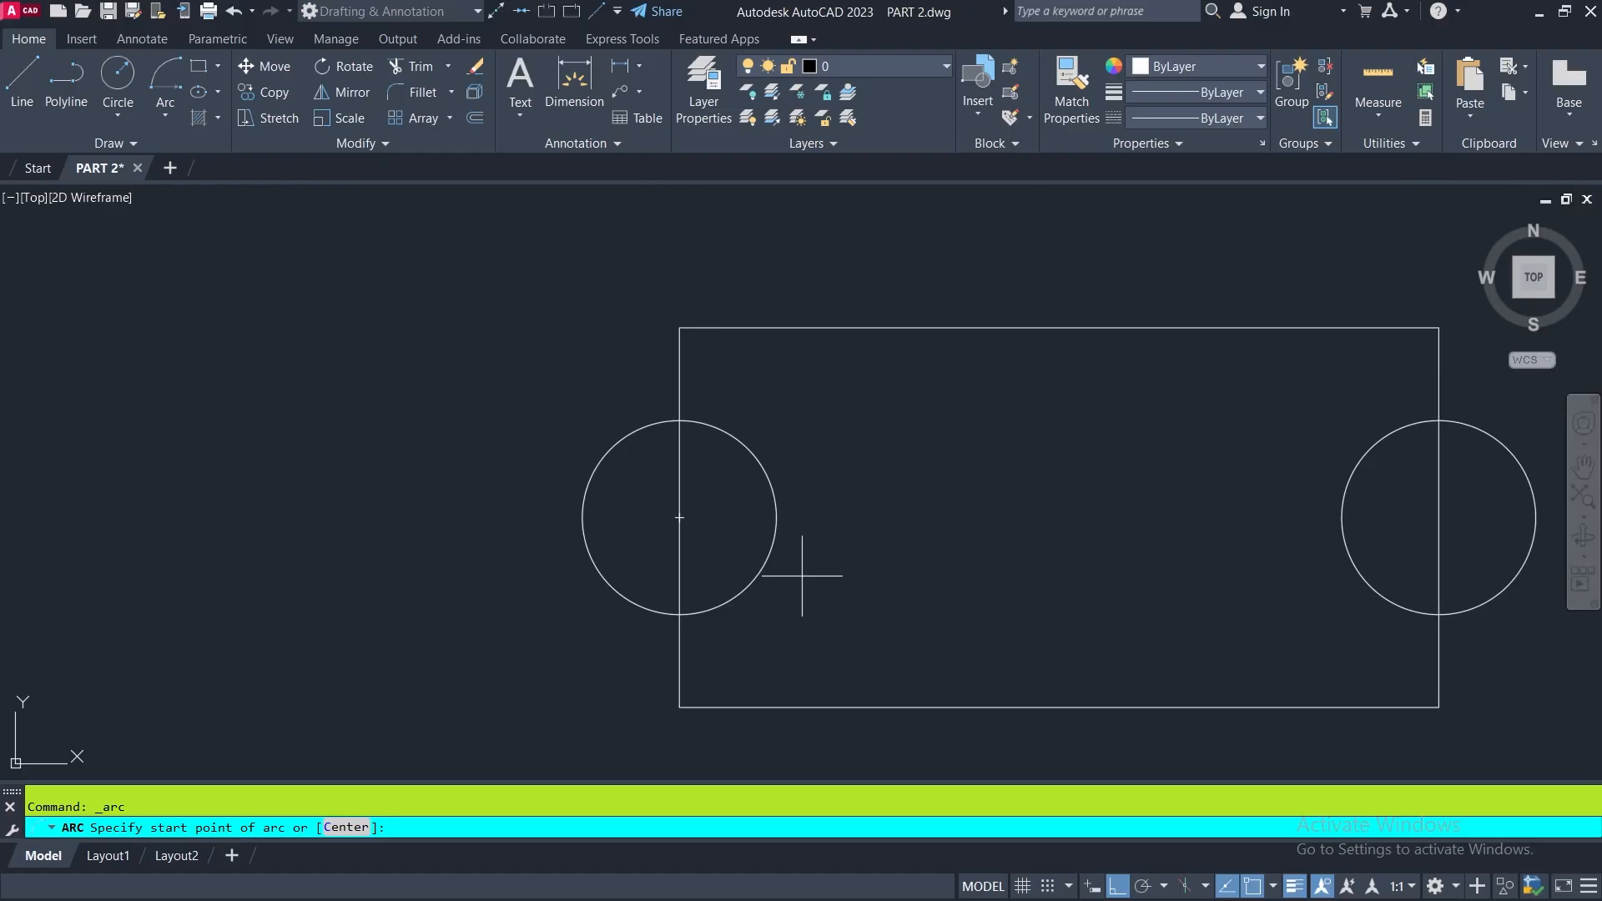
middle_drag(815, 572, 816, 504)
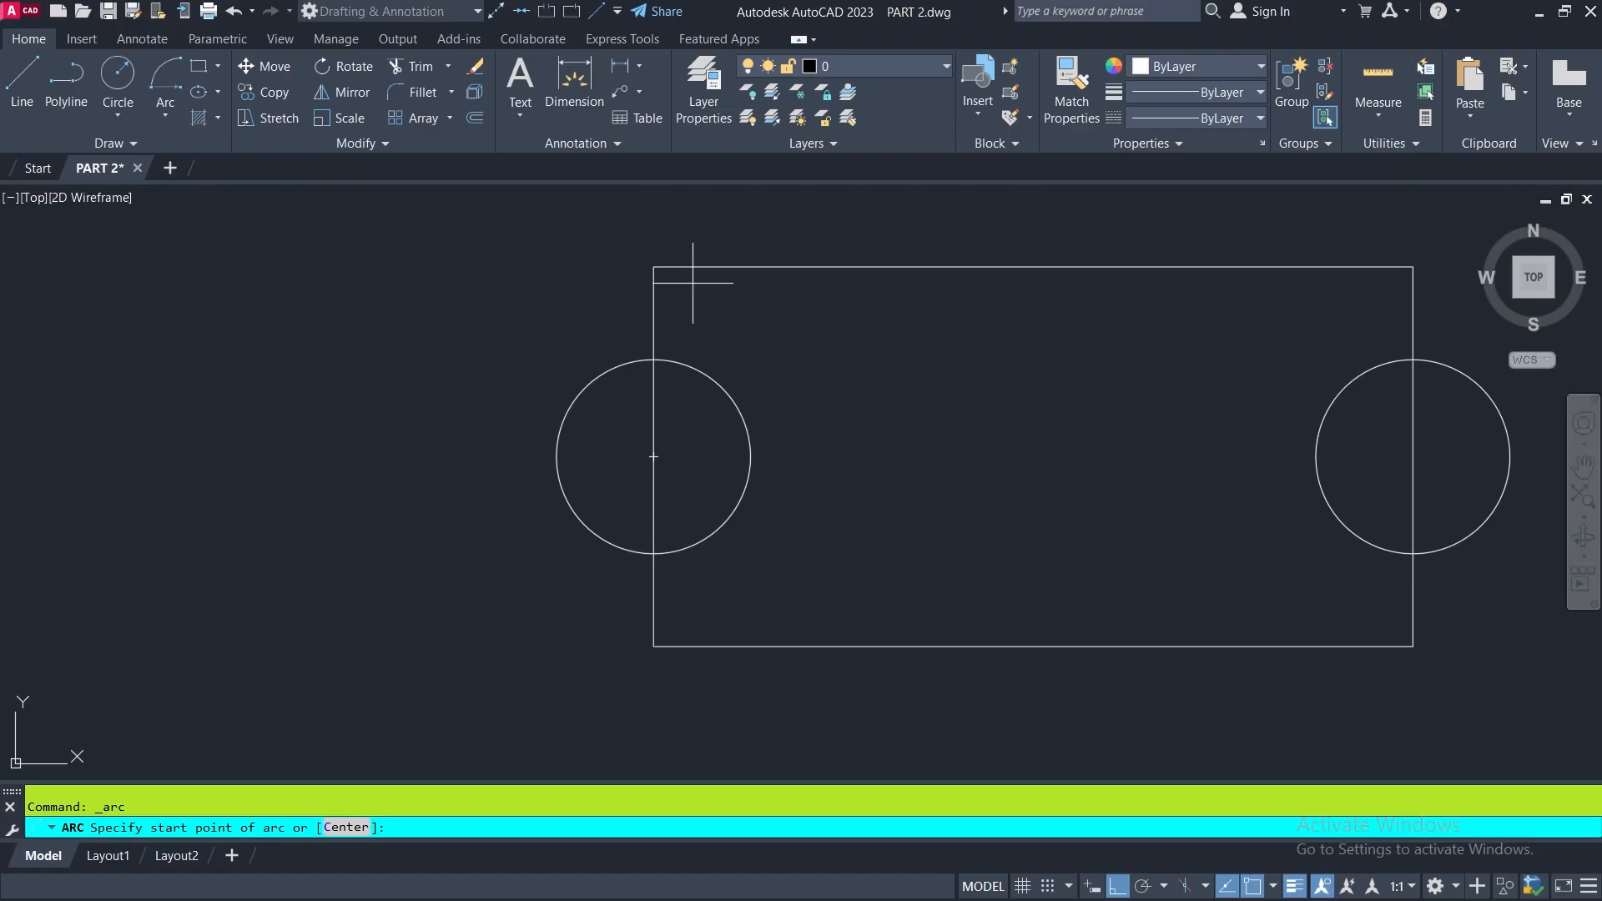
click(654, 267)
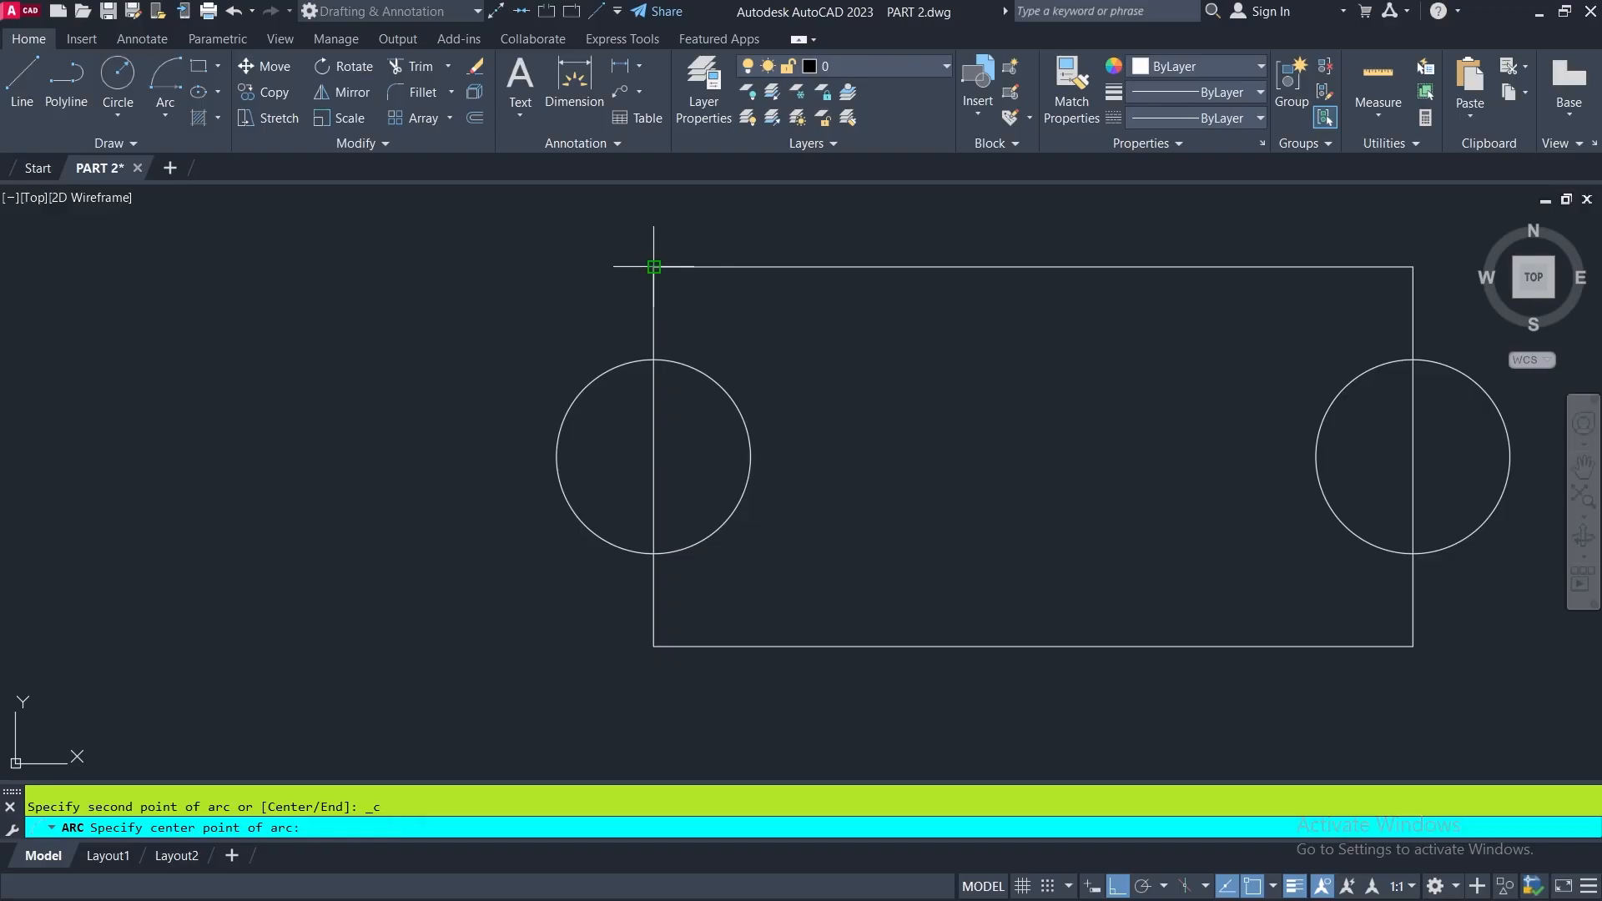
click(653, 456)
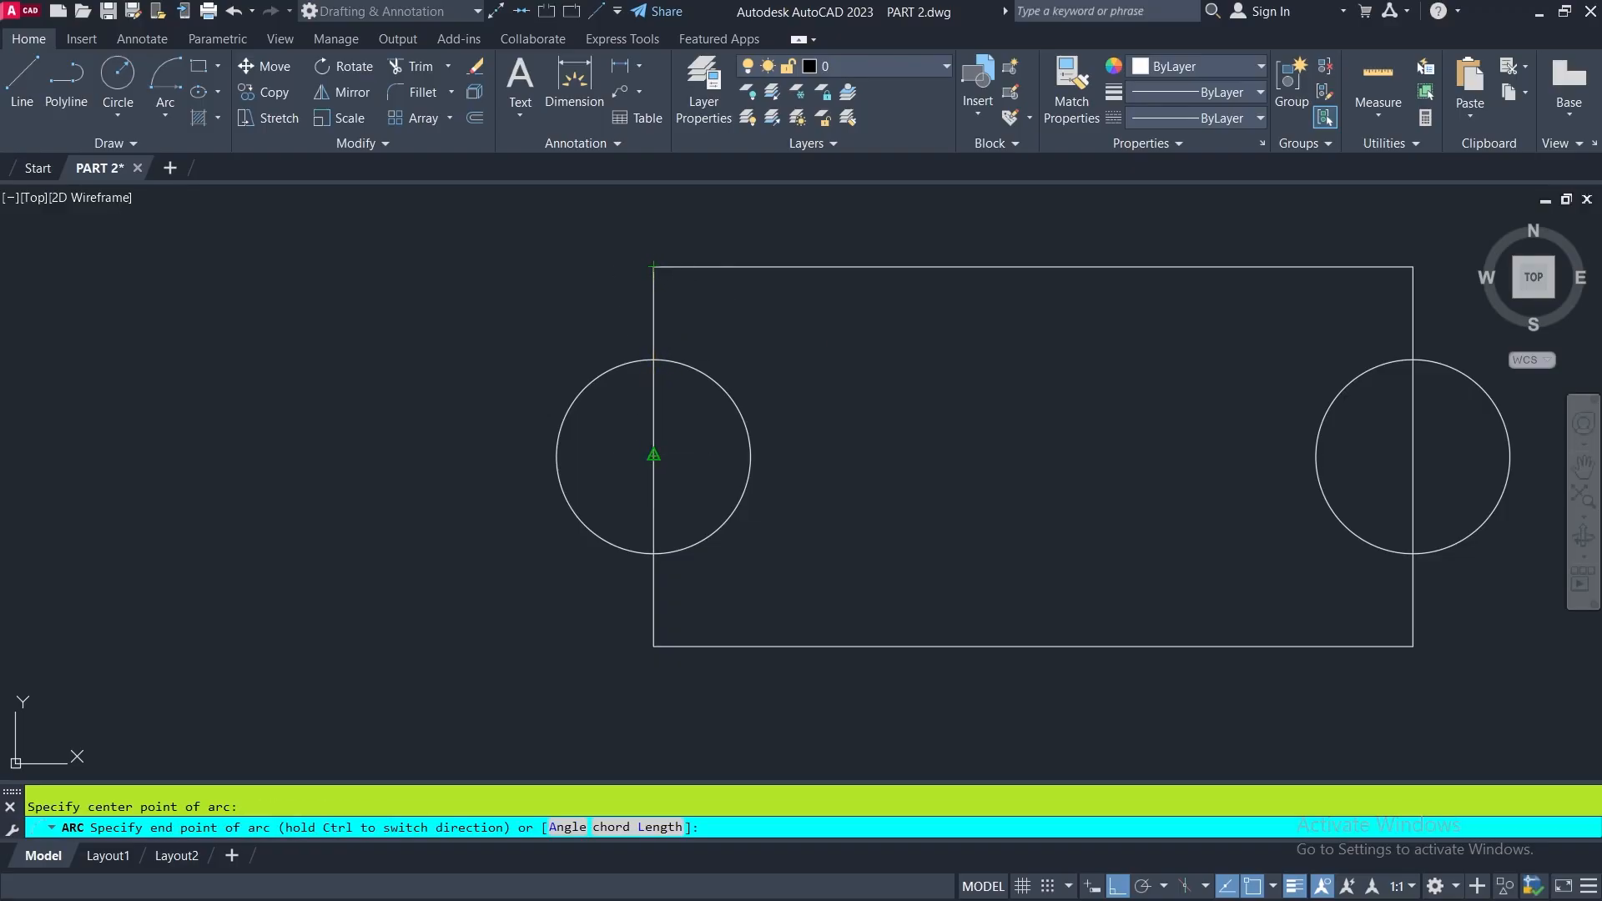
click(653, 646)
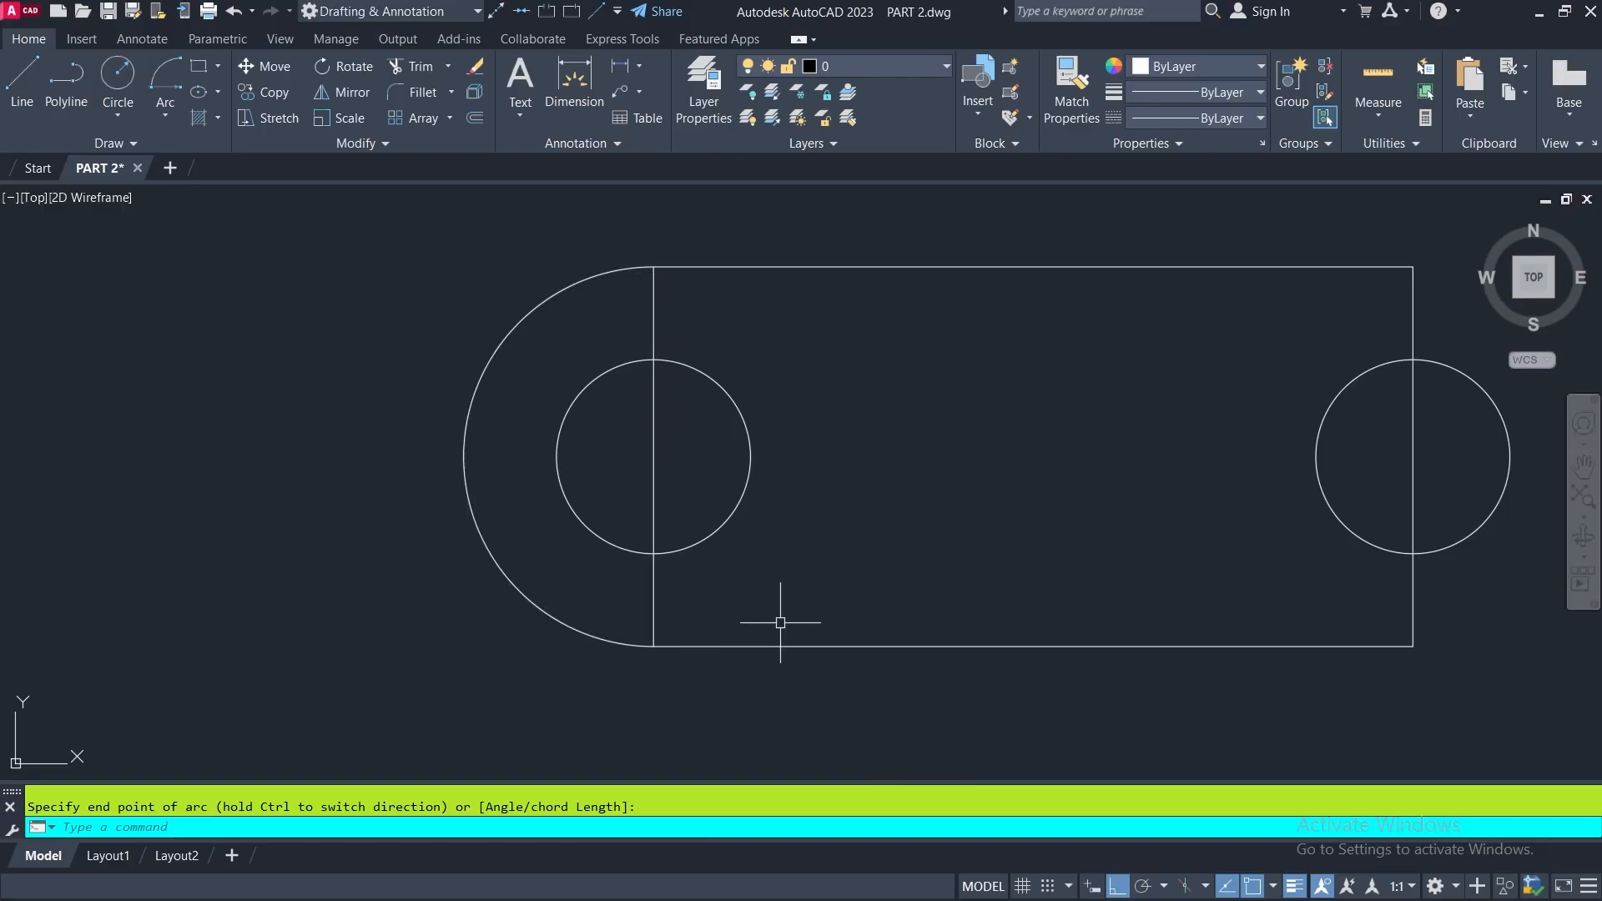
- Erase the vertical line through the left circle
click(653, 441)
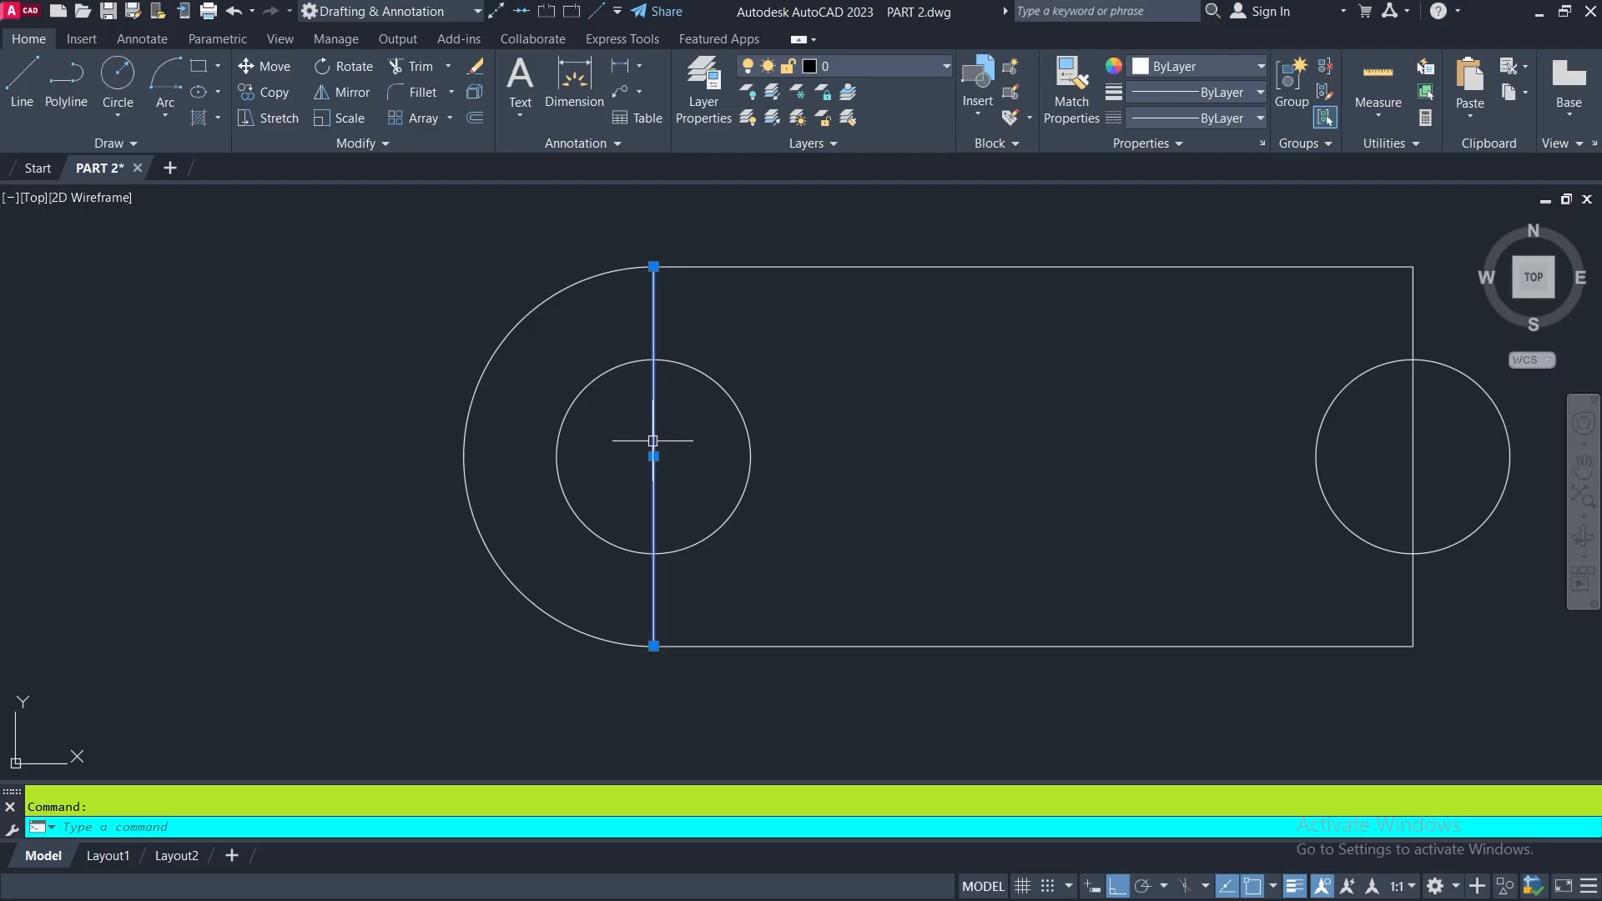
click(475, 66)
middle_drag(766, 526, 622, 541)
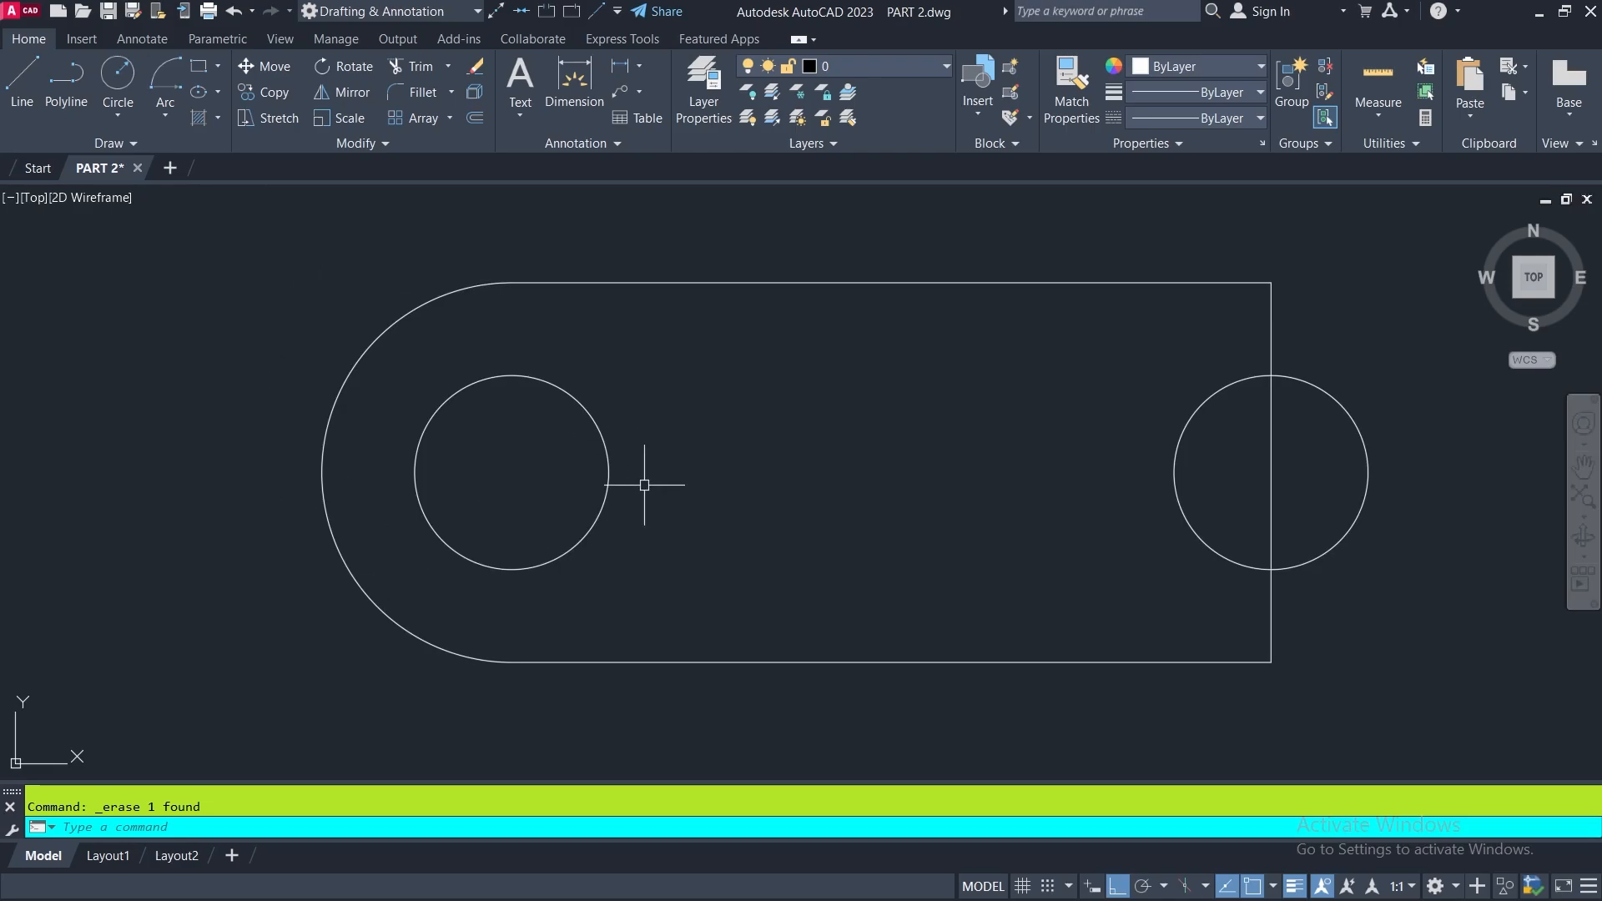
- Draw a trial arc from the bottom line's left end around the left circle's center to the top line's left end, and delete it
click(167, 83)
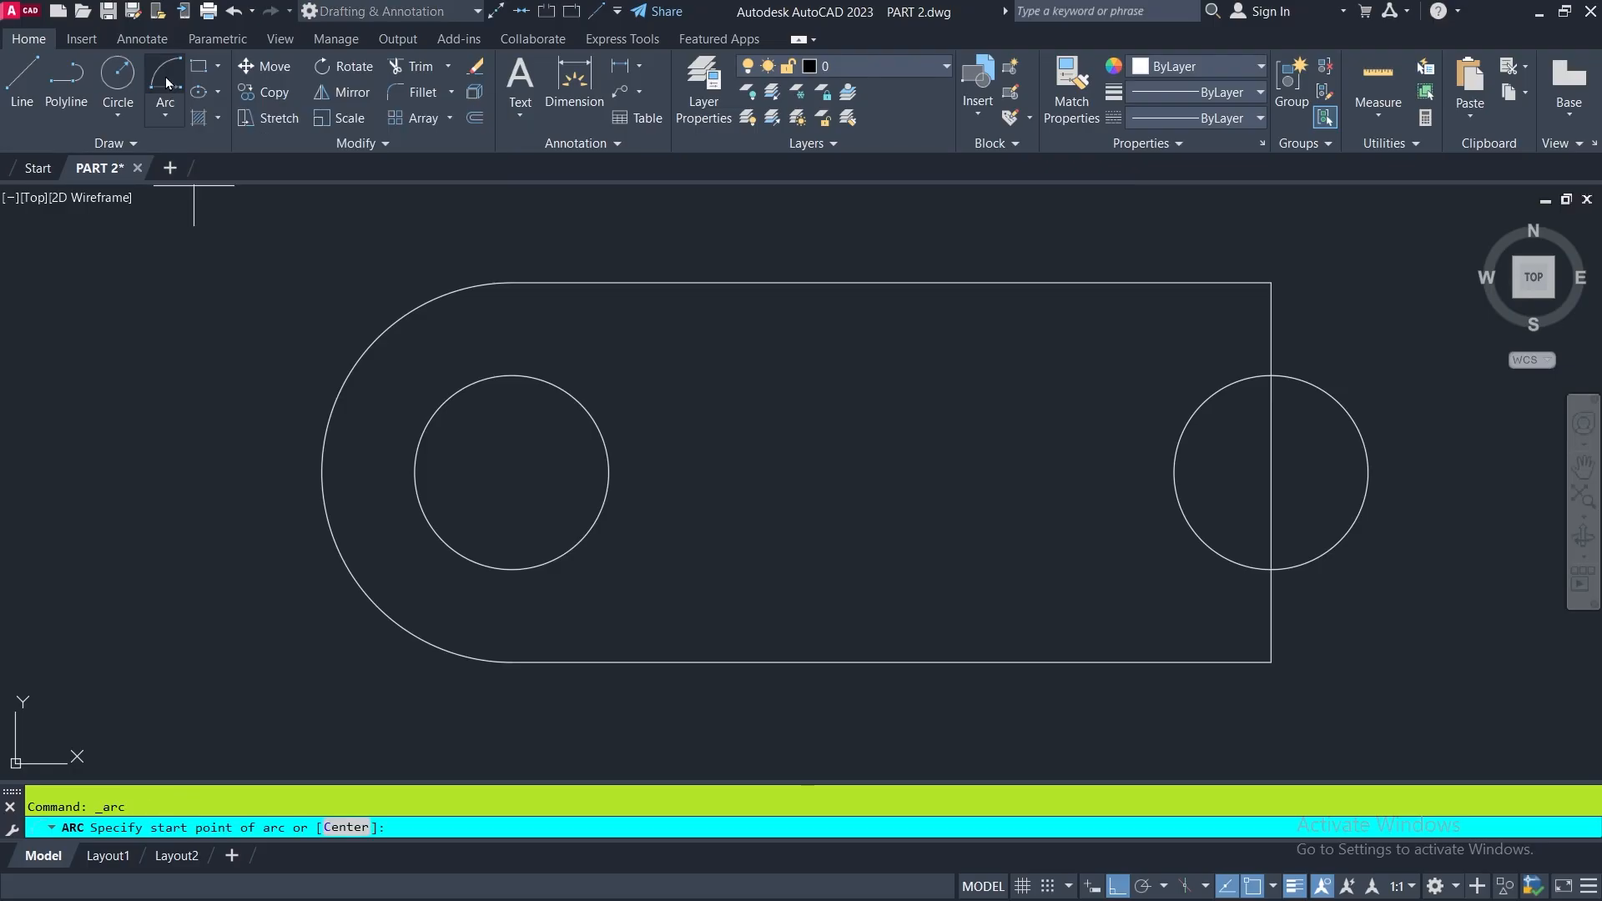
click(512, 661)
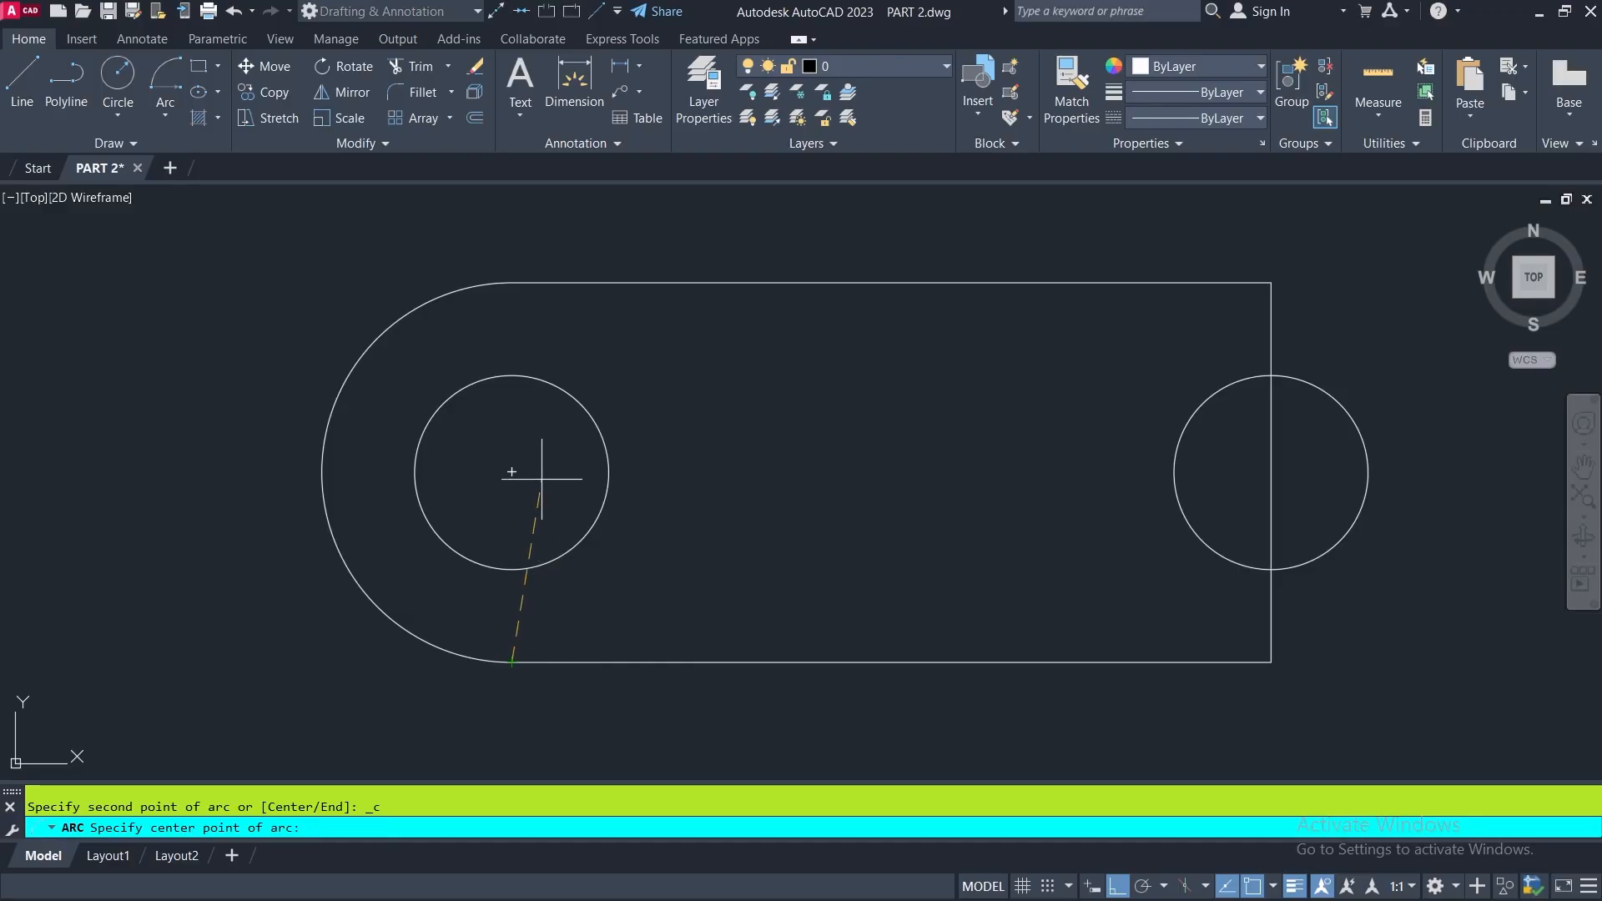
click(512, 472)
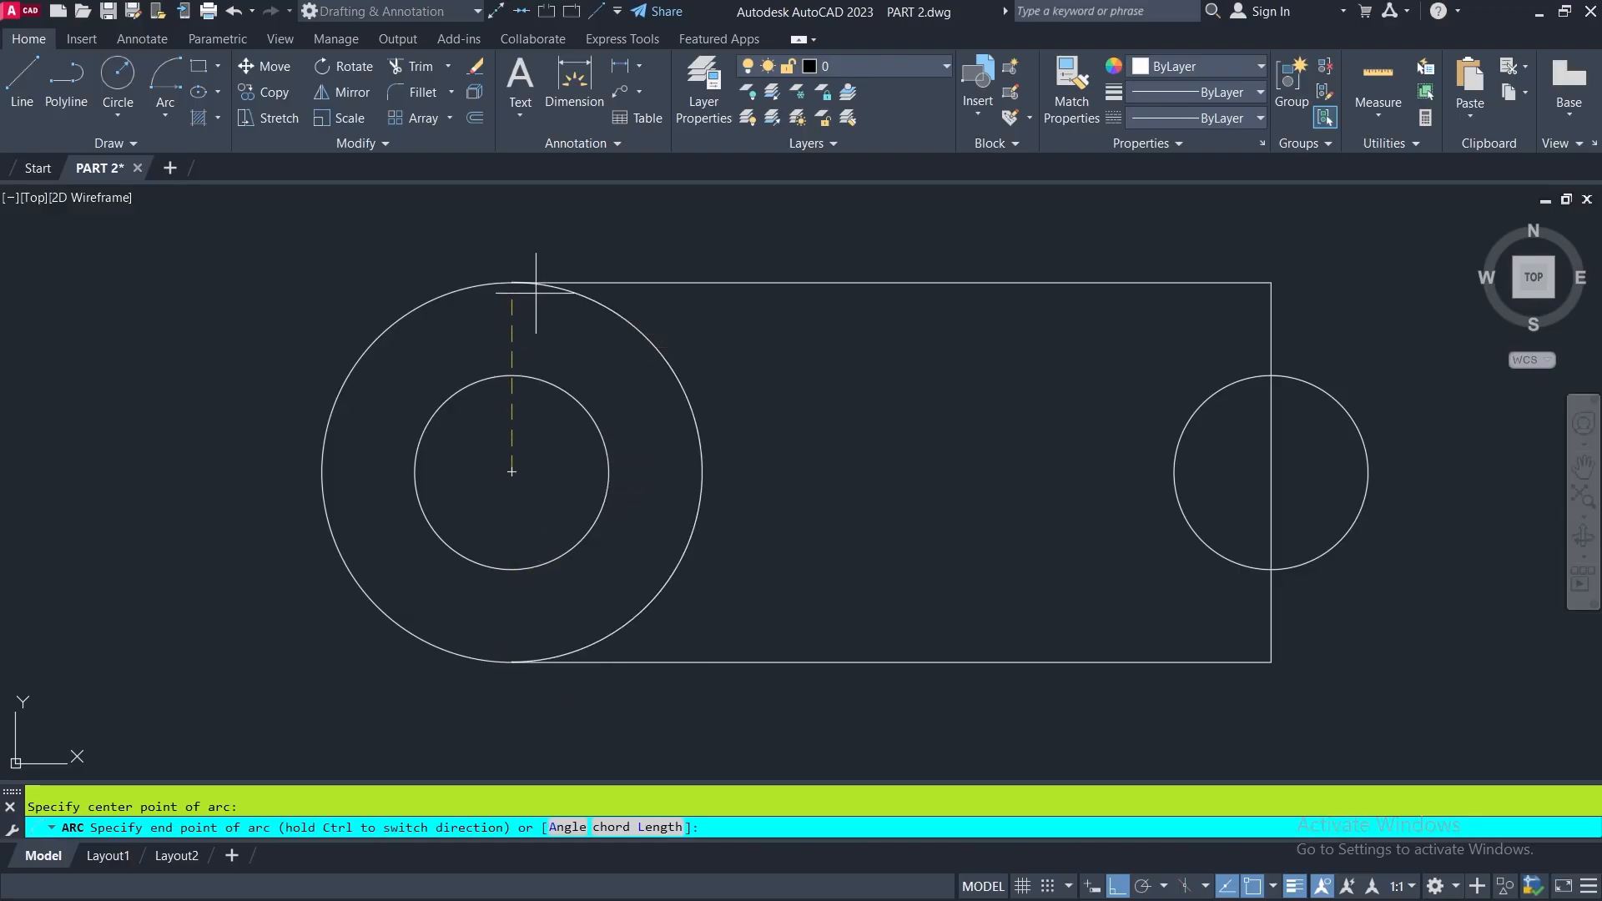
click(512, 283)
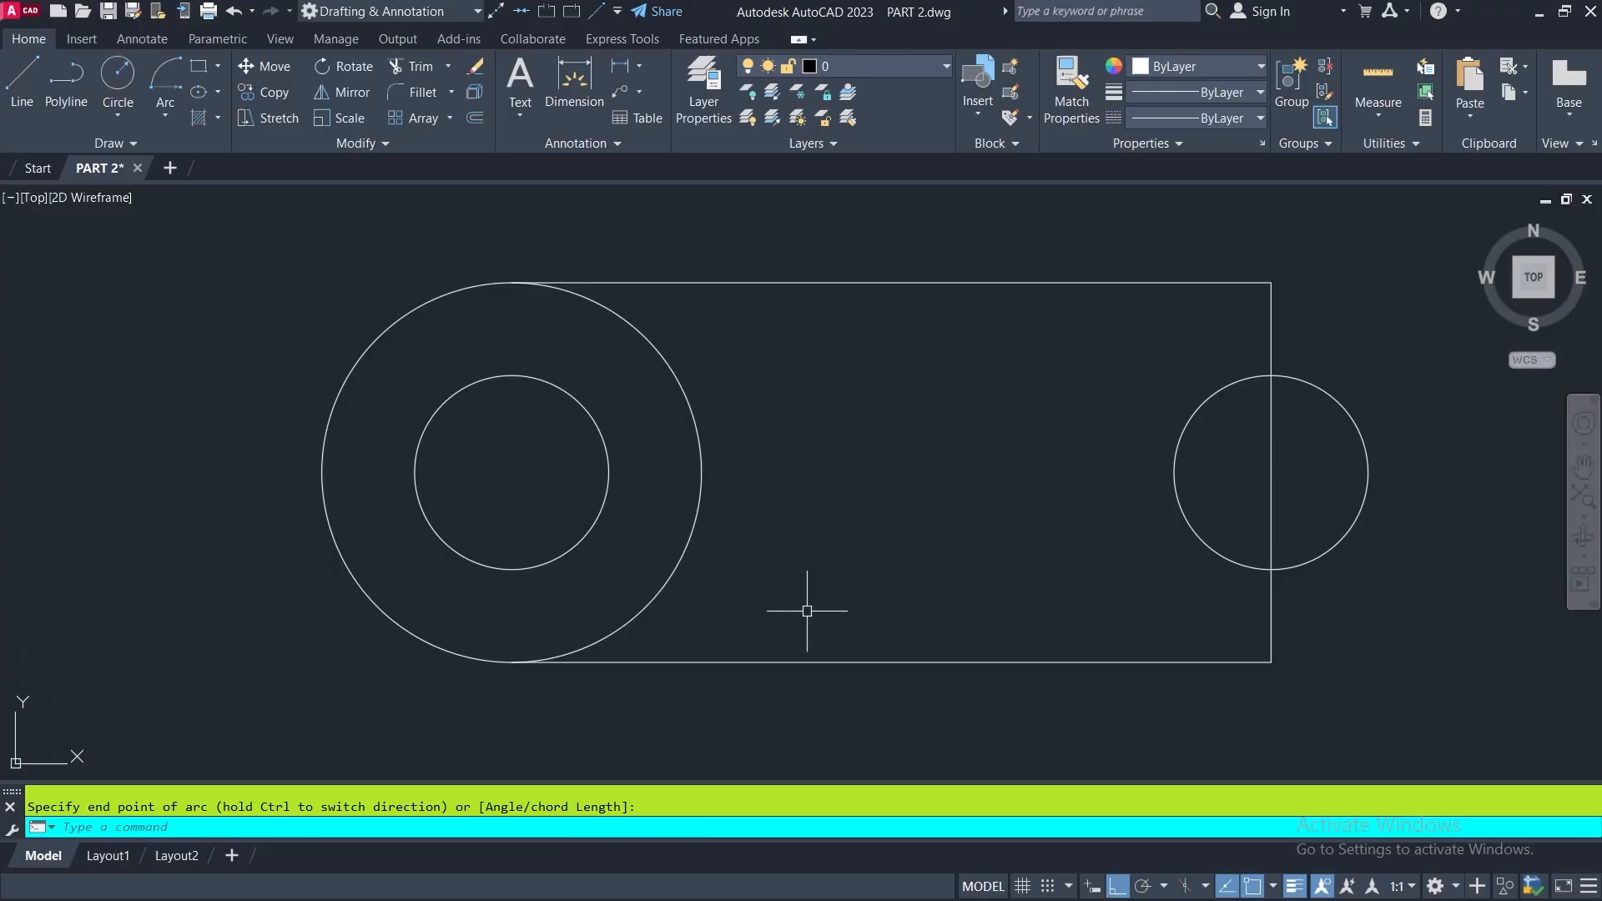
click(658, 592)
key(Delete)
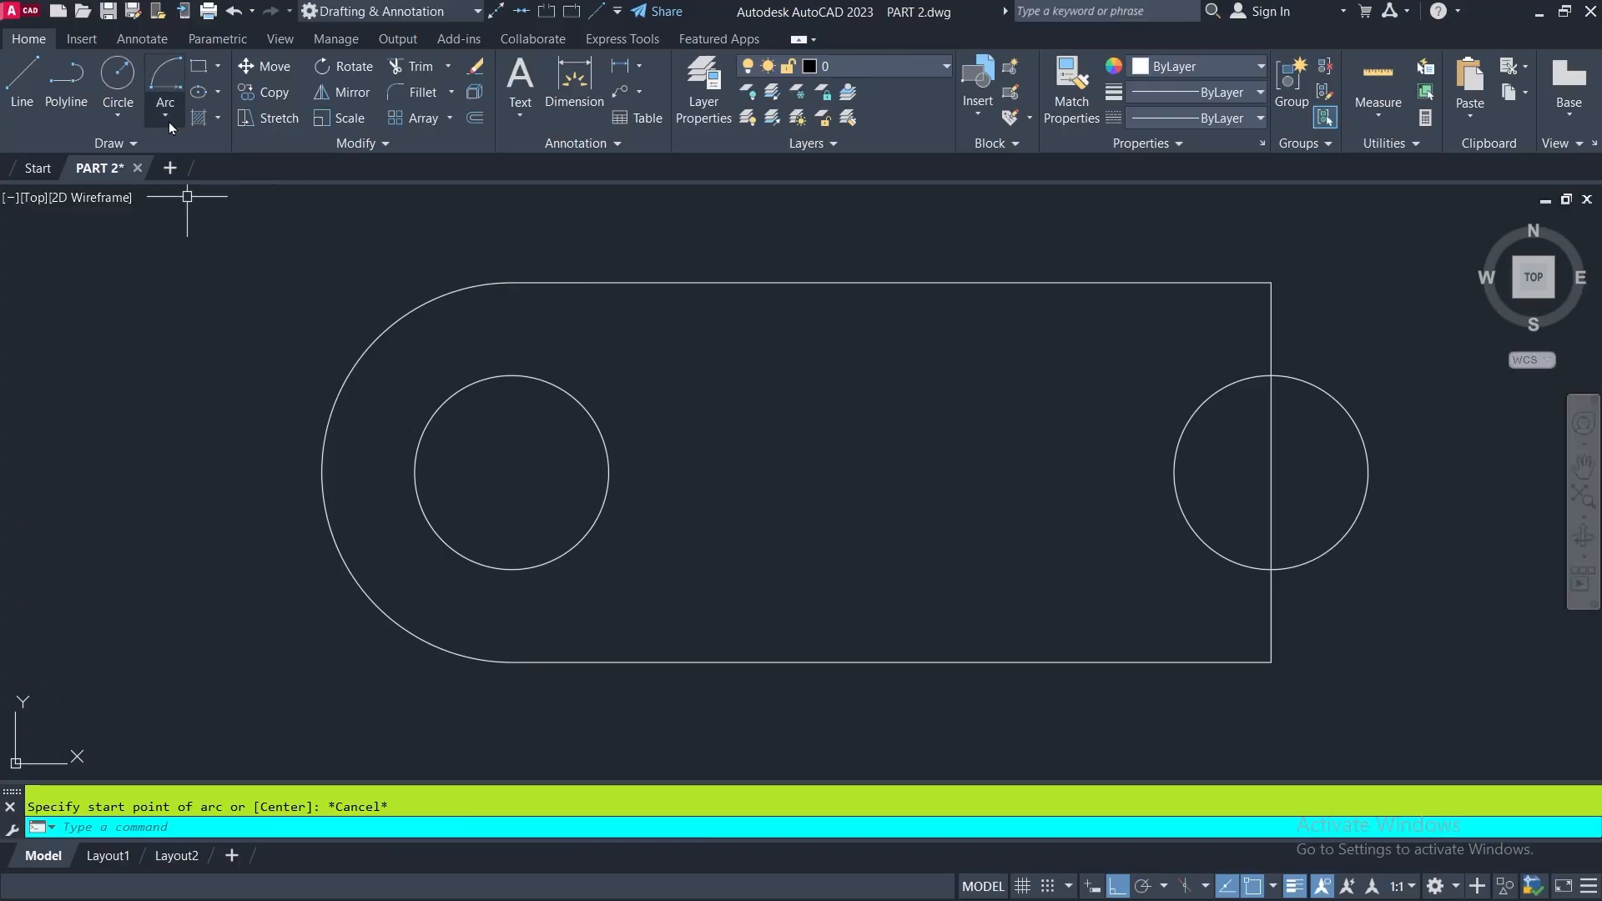
- Draw a Start, Center, End arc from the rectangle's lower-right corner, centered on the right circle's center, to its upper-right corner
click(161, 79)
scroll(50, 300, down, 4)
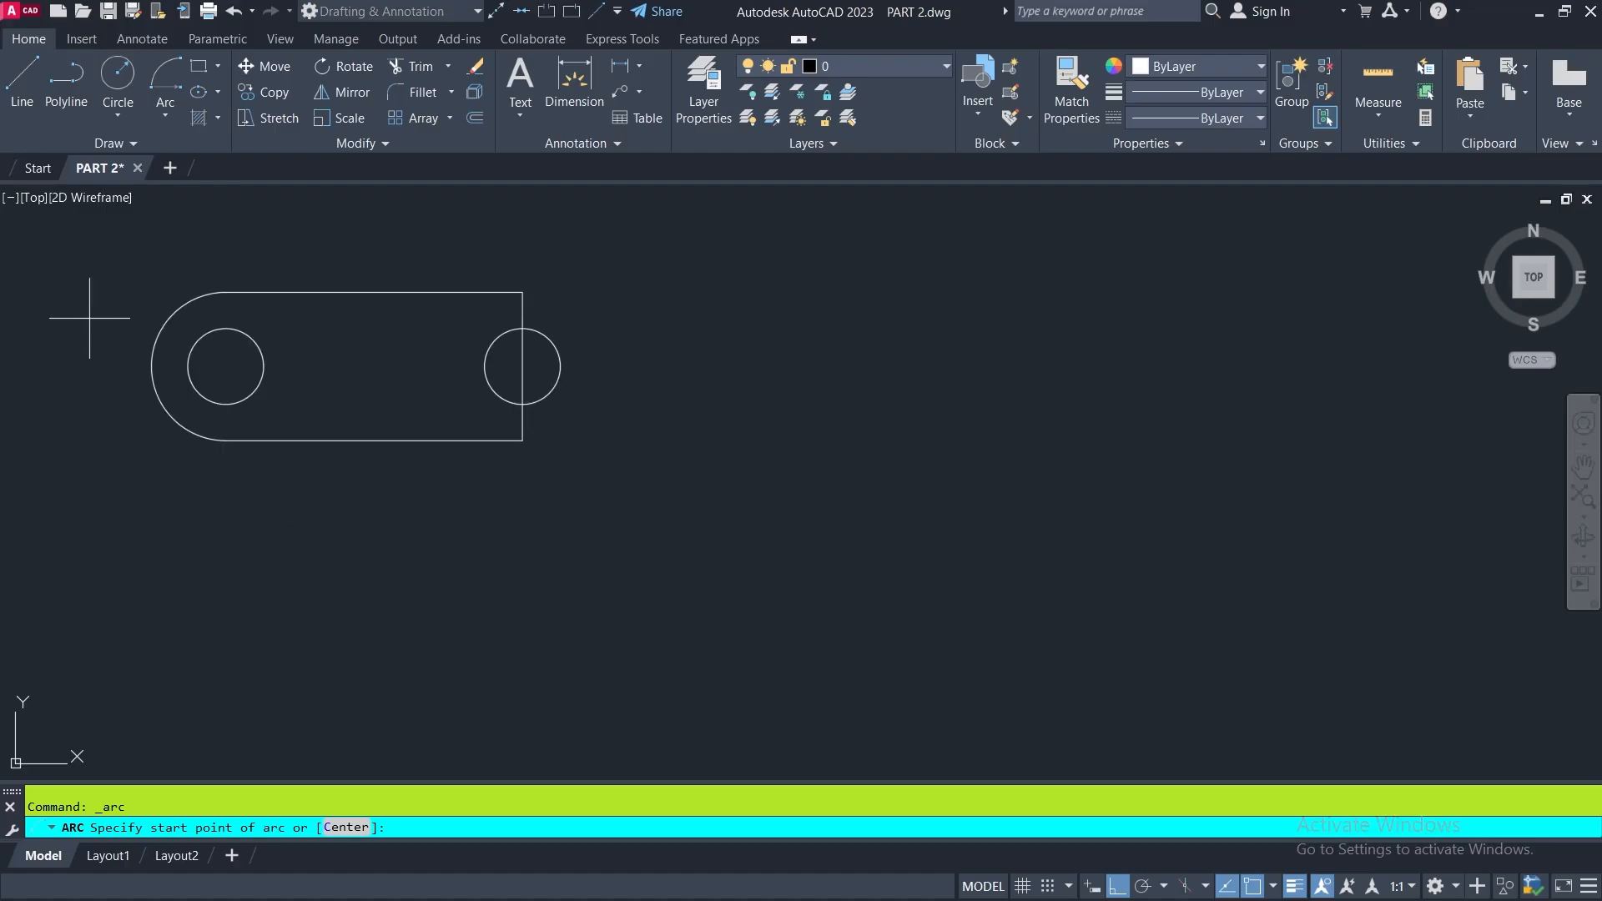
middle_drag(602, 391, 672, 472)
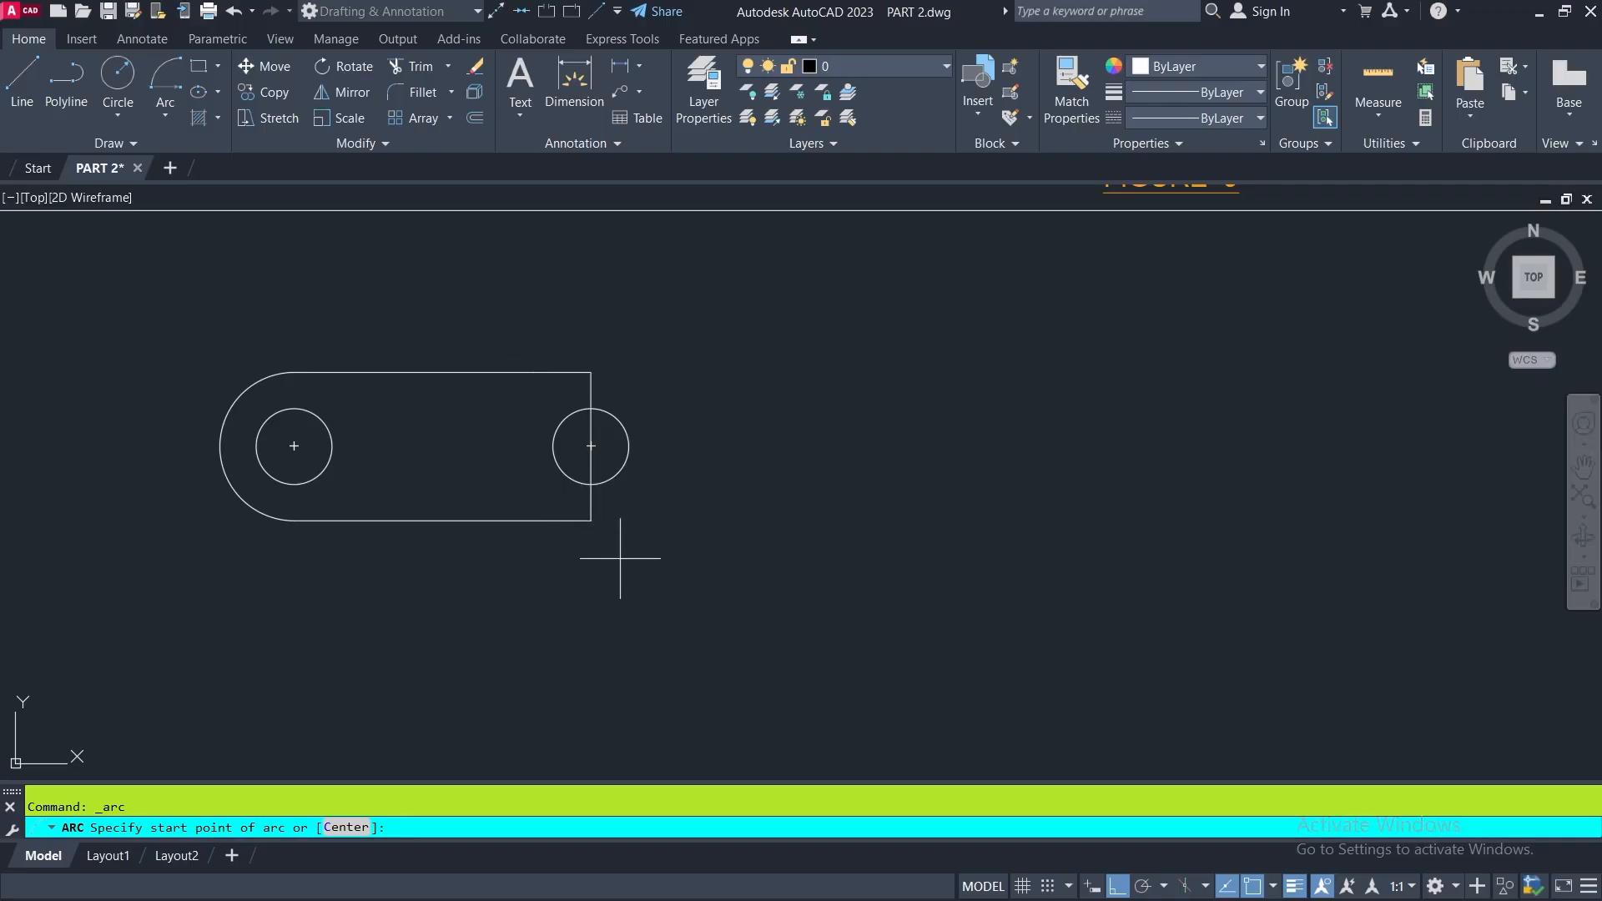
click(591, 520)
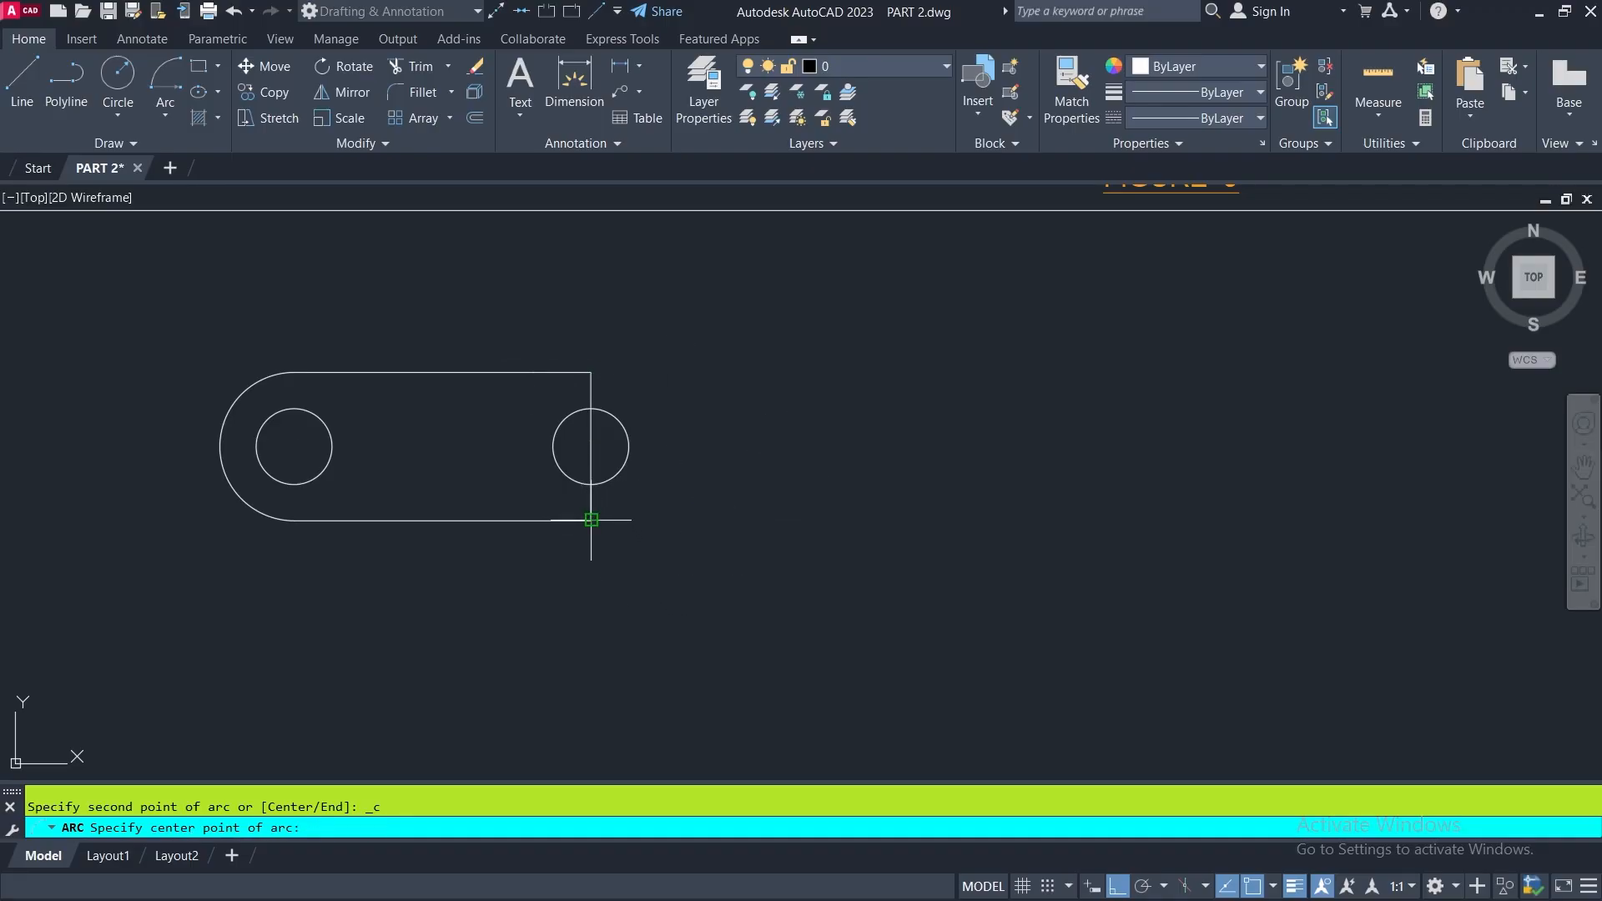
click(591, 444)
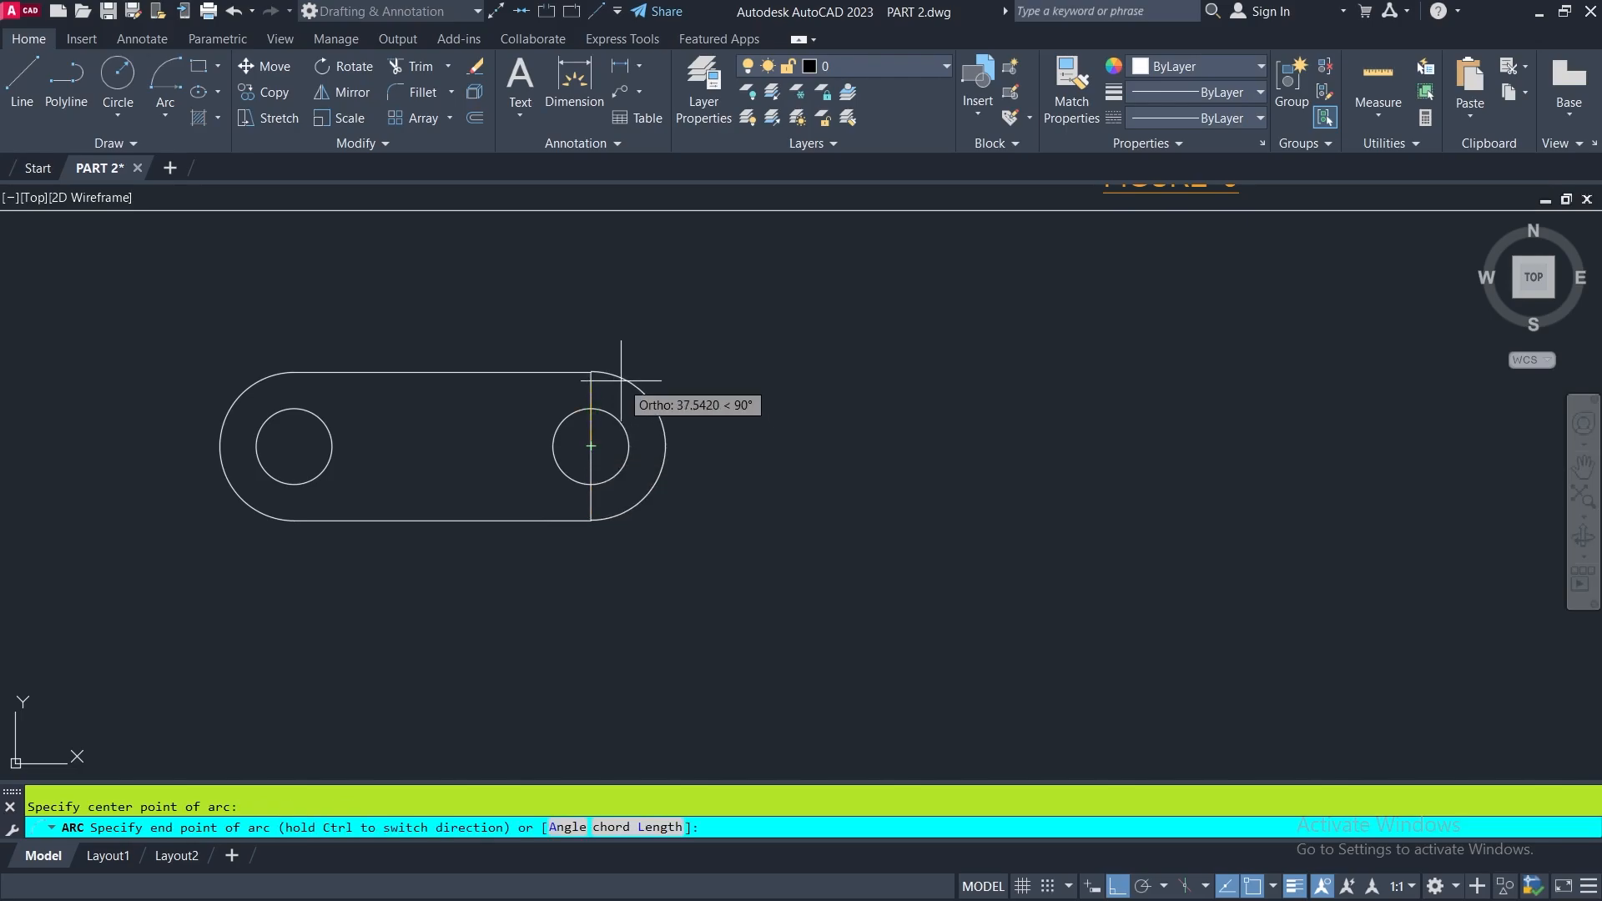
click(591, 373)
- Erase the vertical line through the right circle
middle_drag(702, 544, 843, 536)
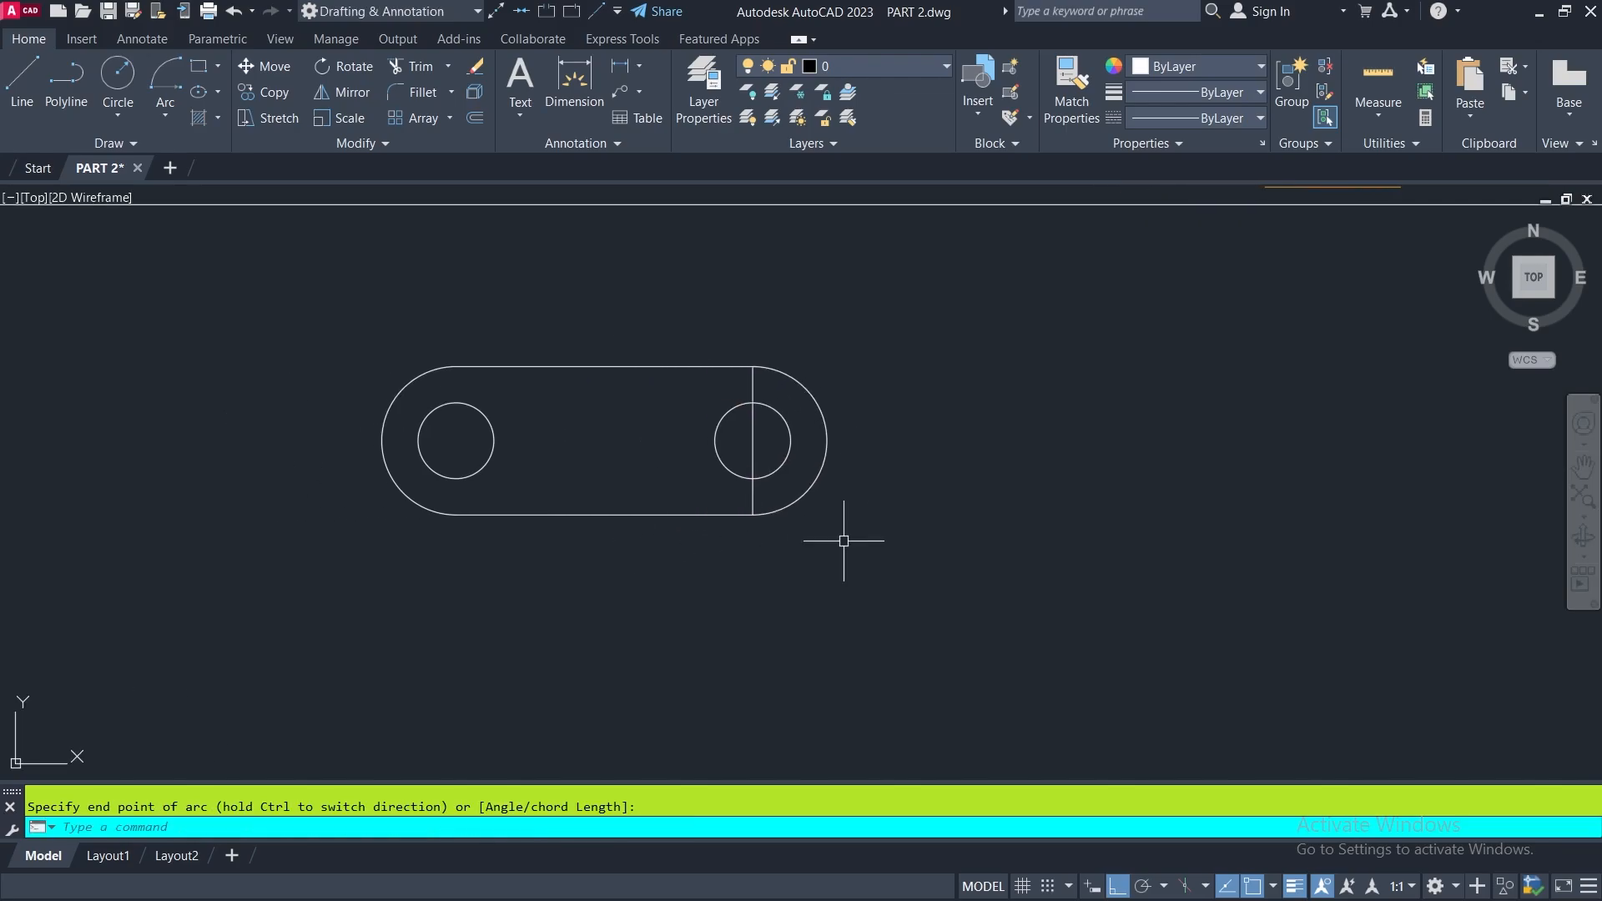
click(754, 441)
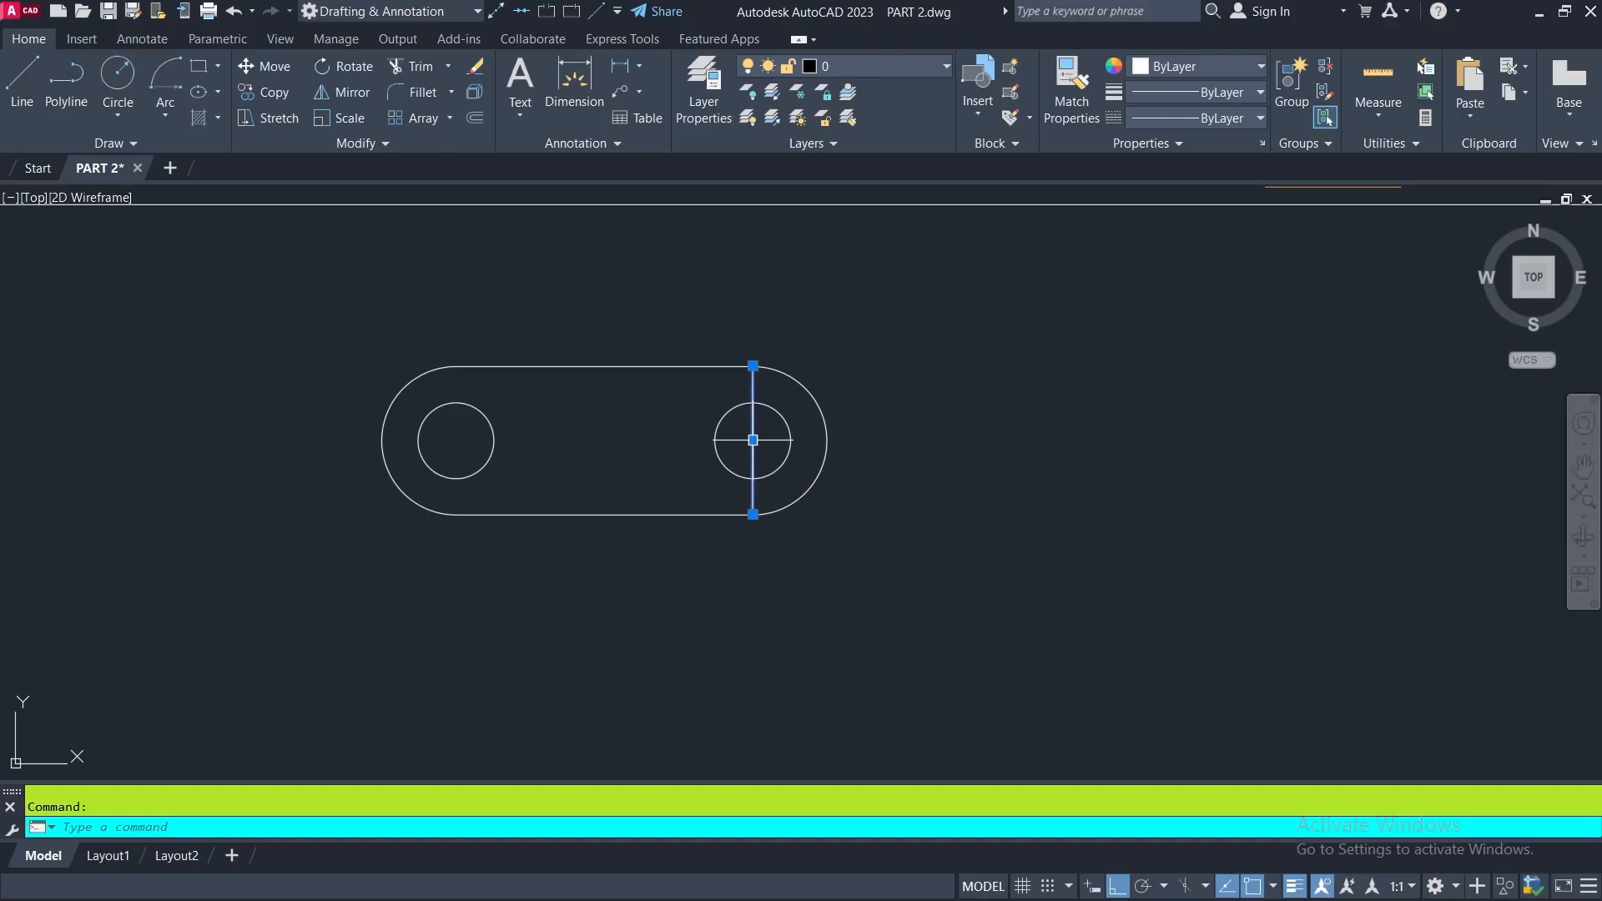
click(475, 68)
- Check the notch dimensions in reference FIGURE 4 and erase the top horizontal line of the redrawn slot shape
middle_drag(669, 451, 704, 554)
scroll(704, 554, down, 3)
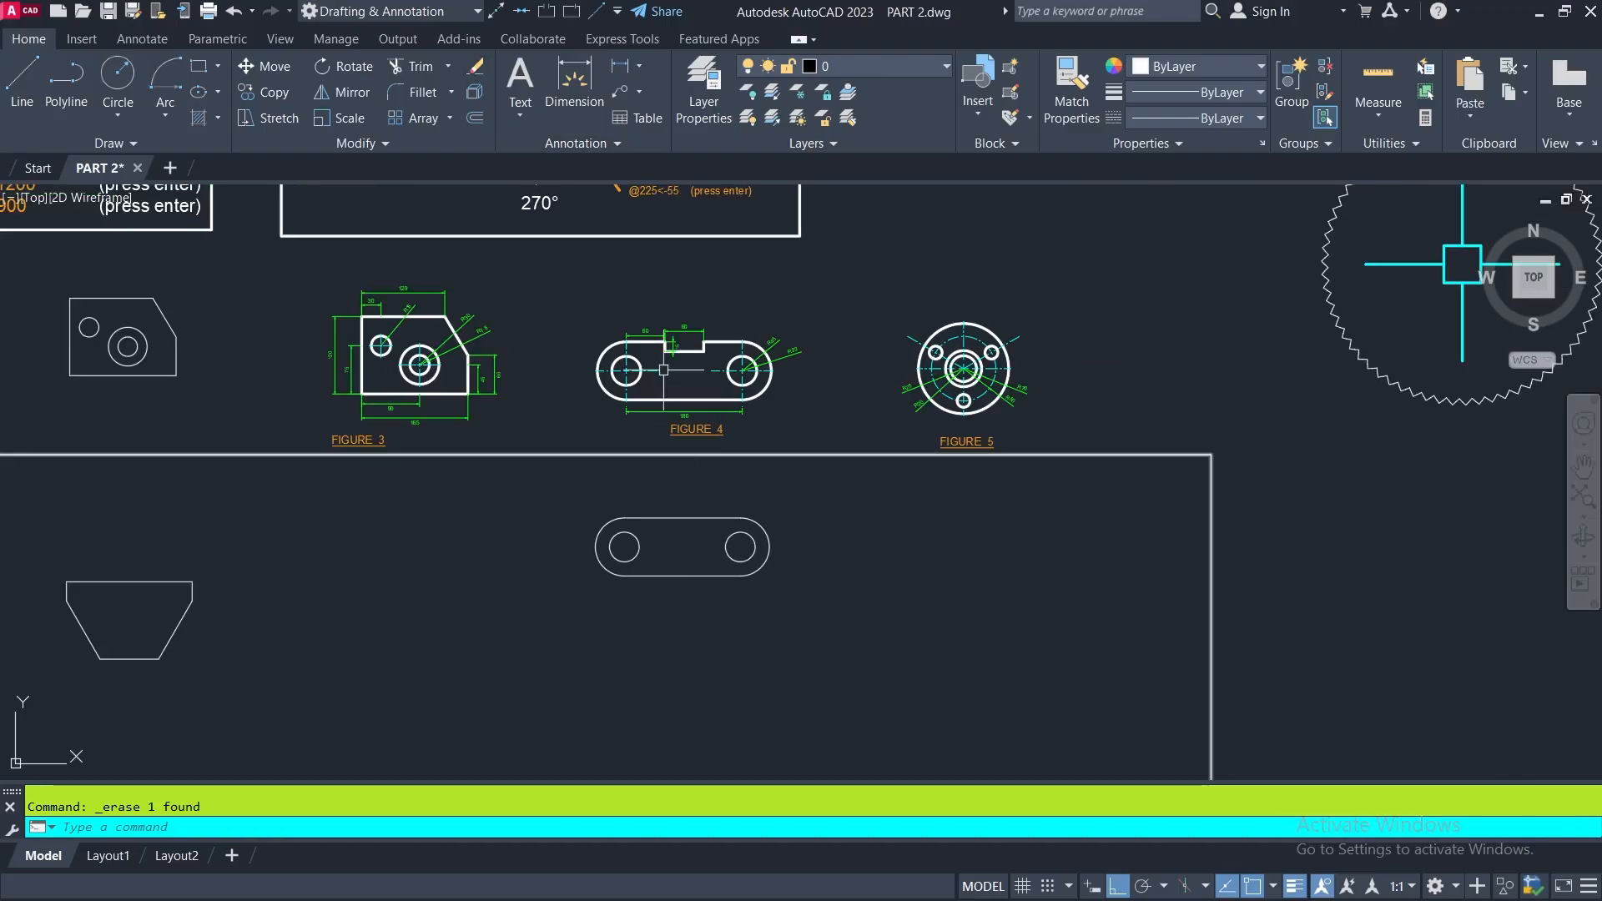
scroll(663, 370, up, 6)
middle_drag(859, 393, 792, 330)
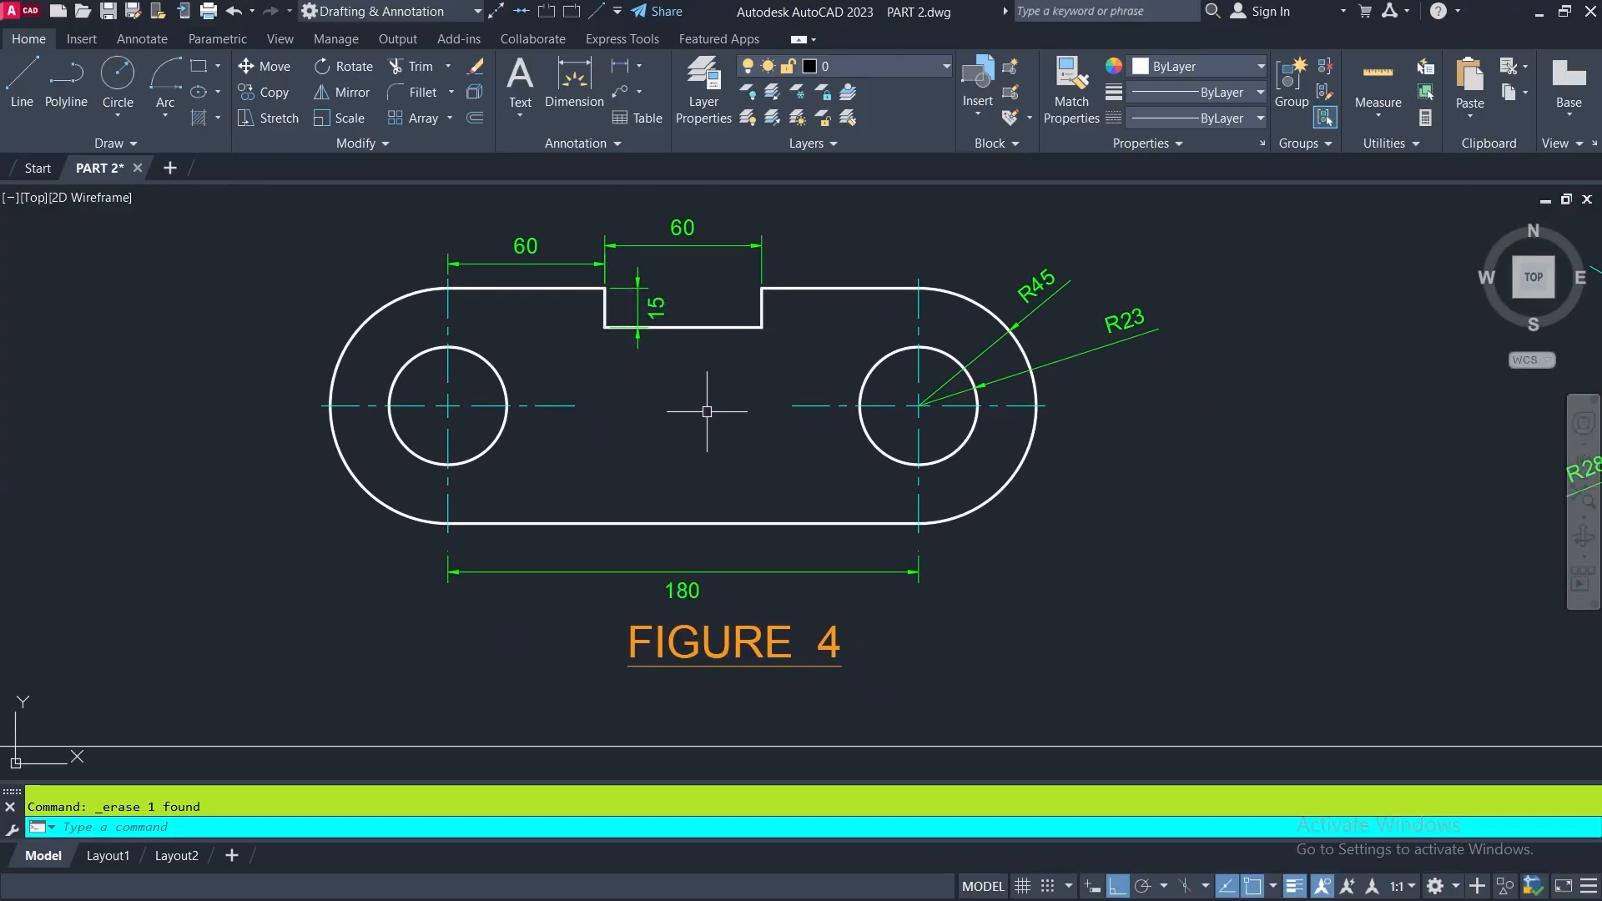
scroll(707, 411, down, 2)
middle_drag(727, 415, 700, 277)
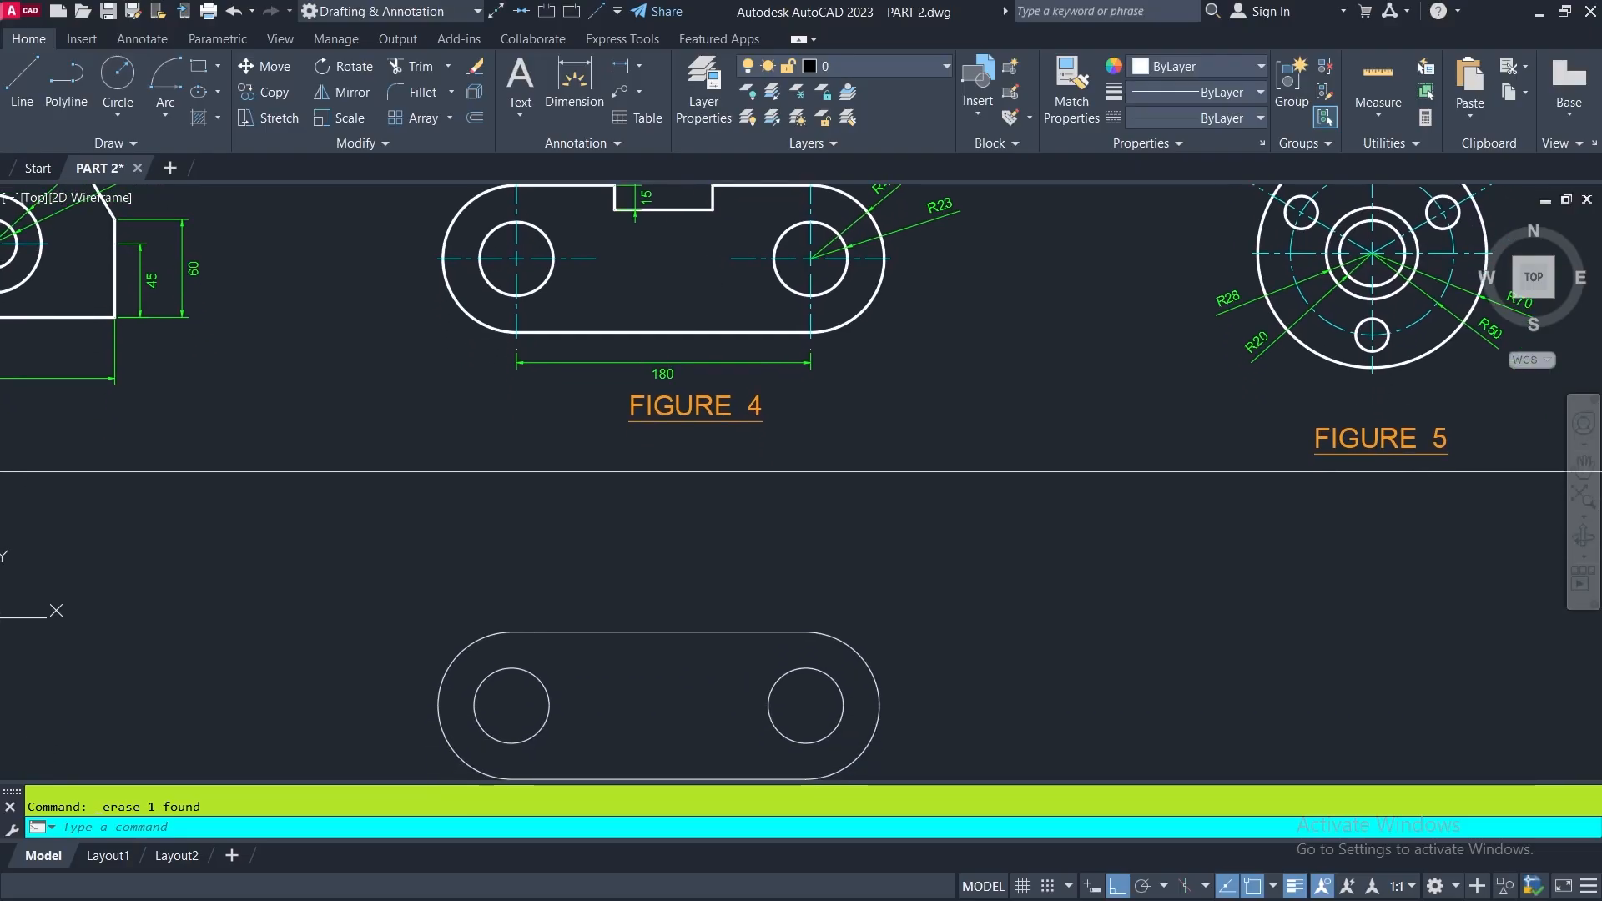
click(660, 631)
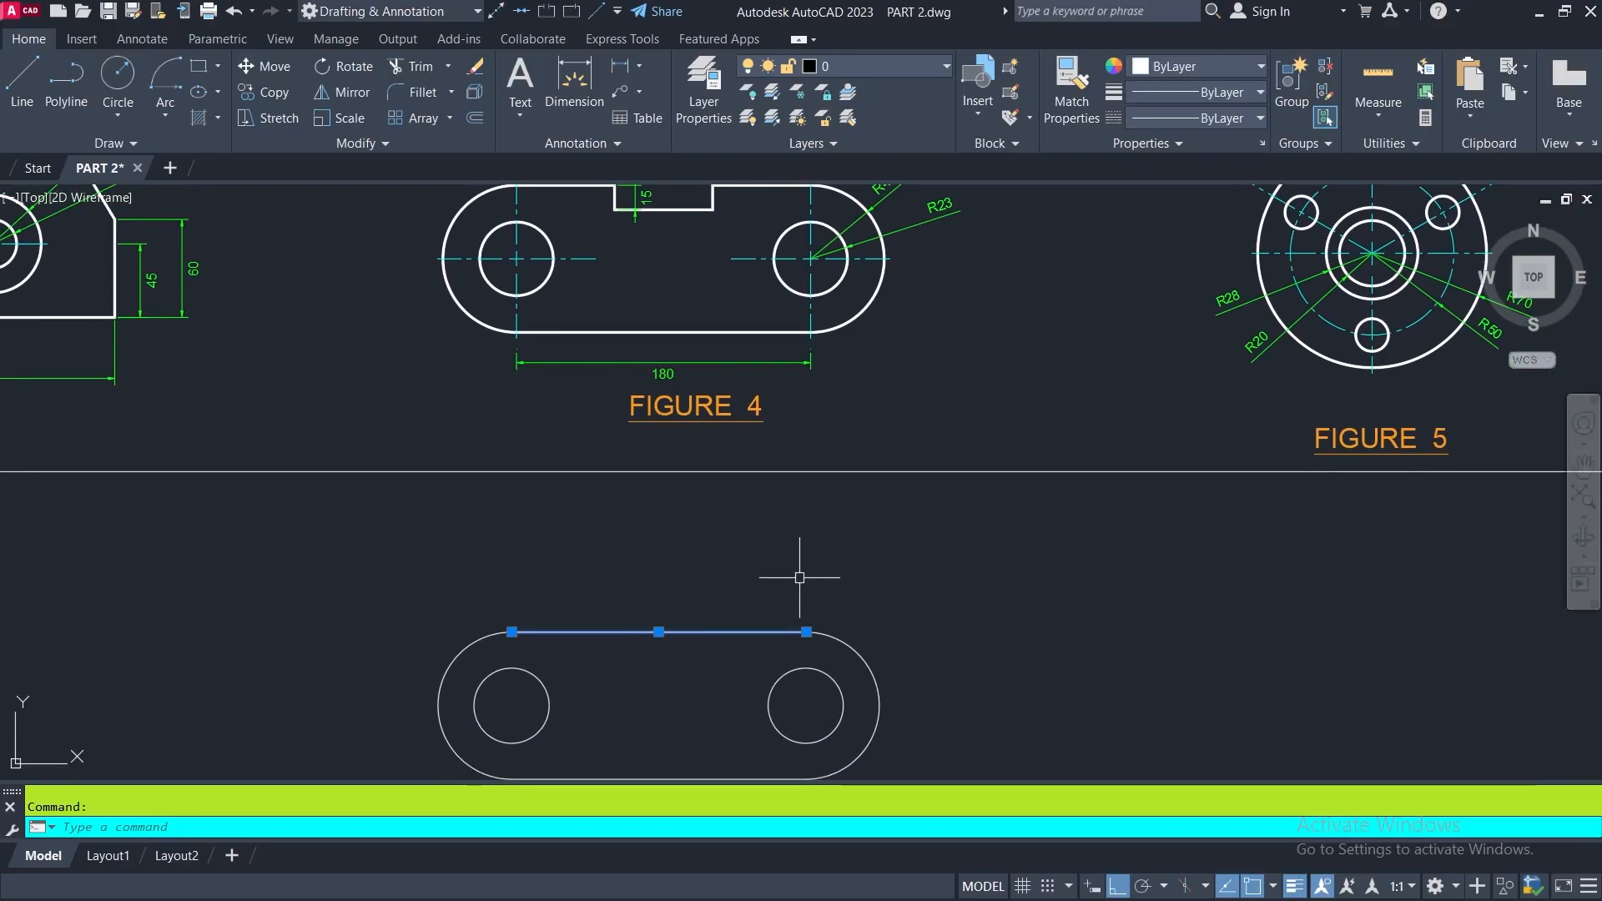
click(475, 66)
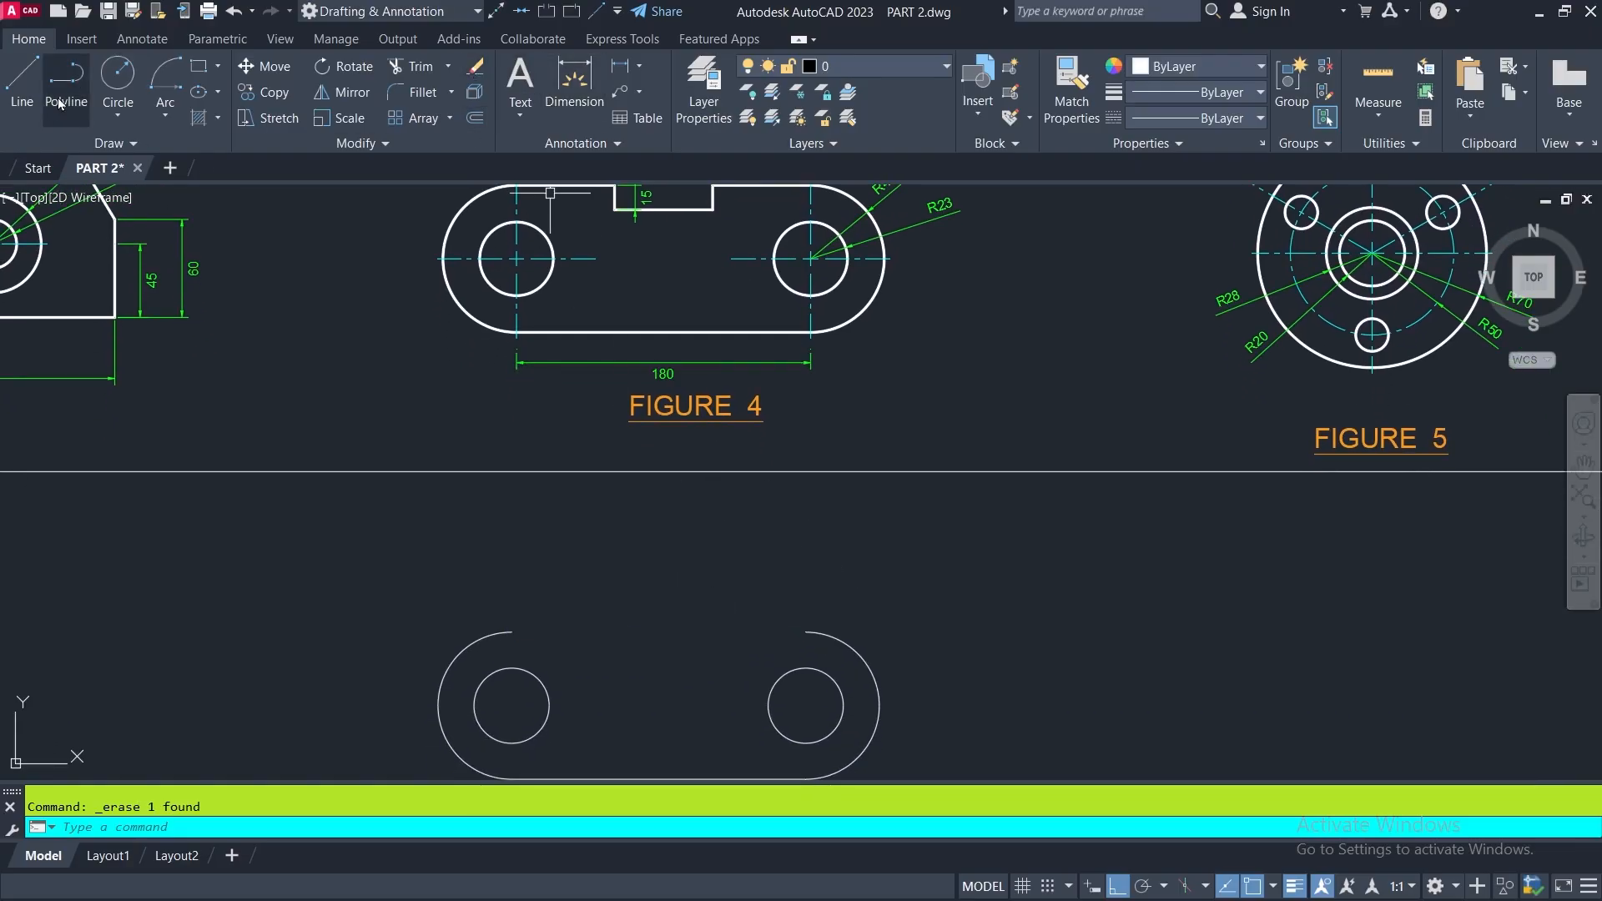
- Draw a 60-unit line to the right from the left arc's upper end, followed by a 15-unit line downward for the notch
click(16, 75)
click(511, 632)
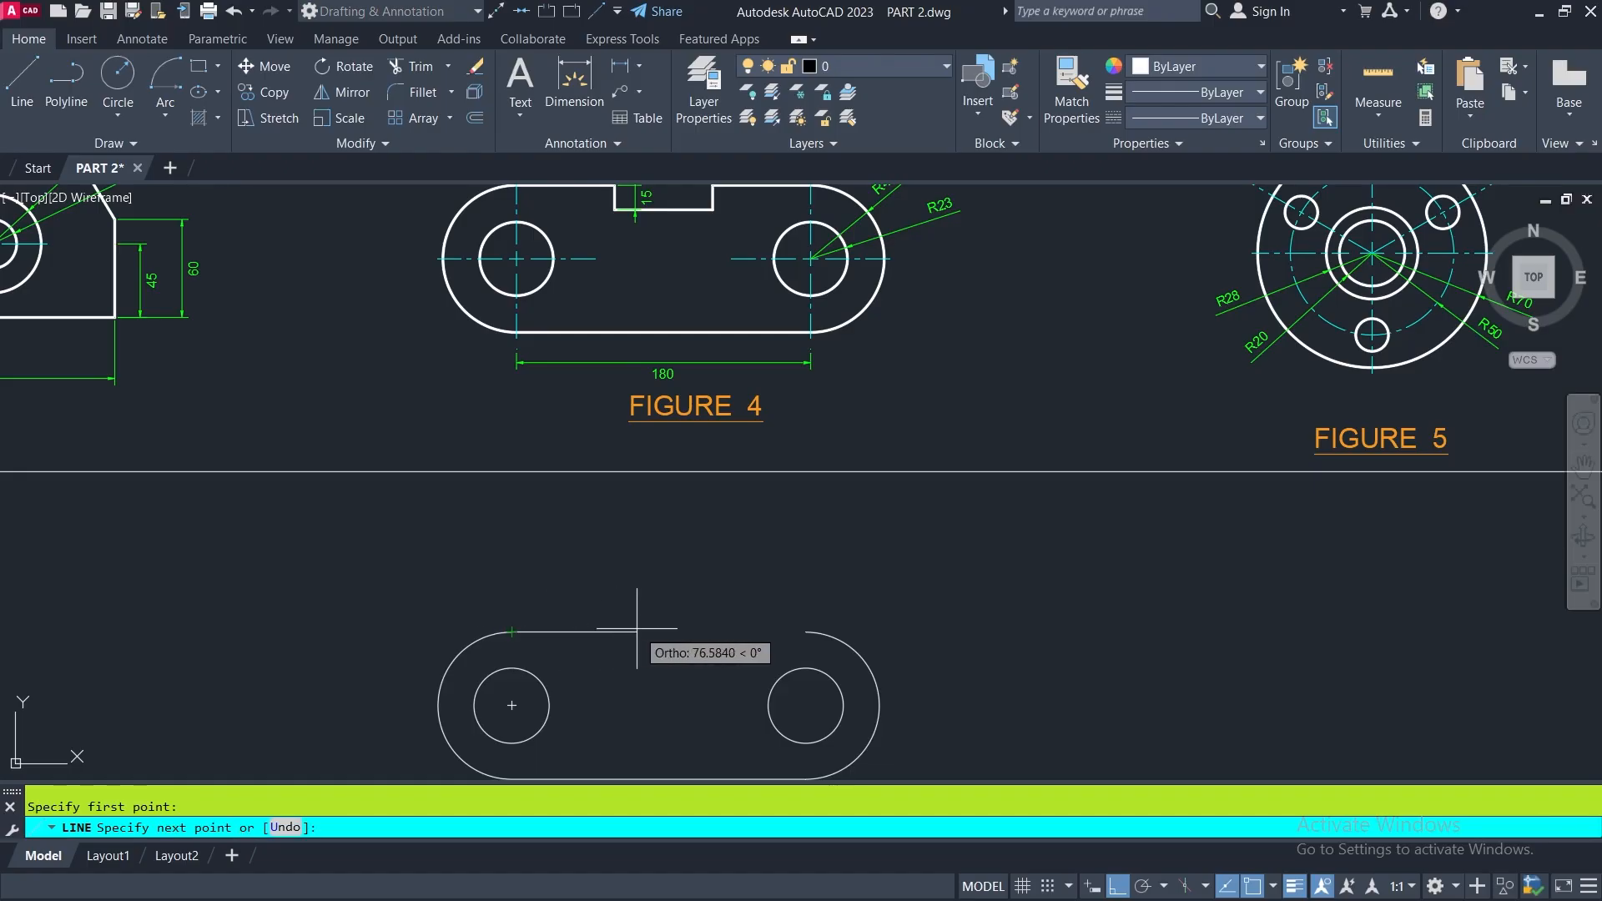
text(60)
key(Return)
middle_drag(639, 681, 635, 720)
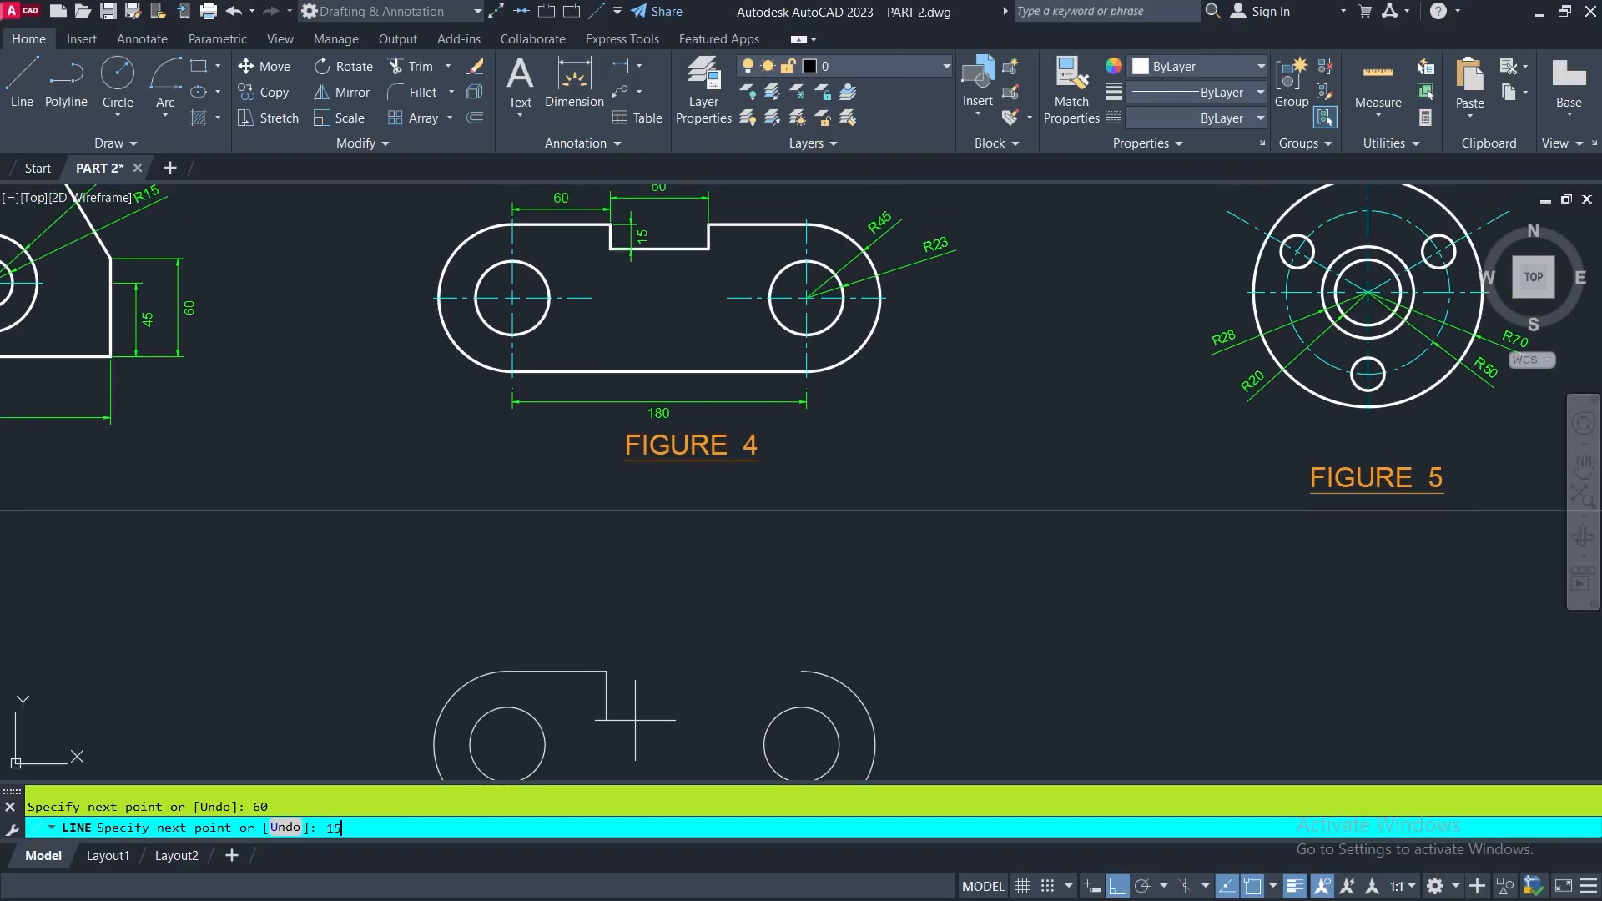
key(Return)
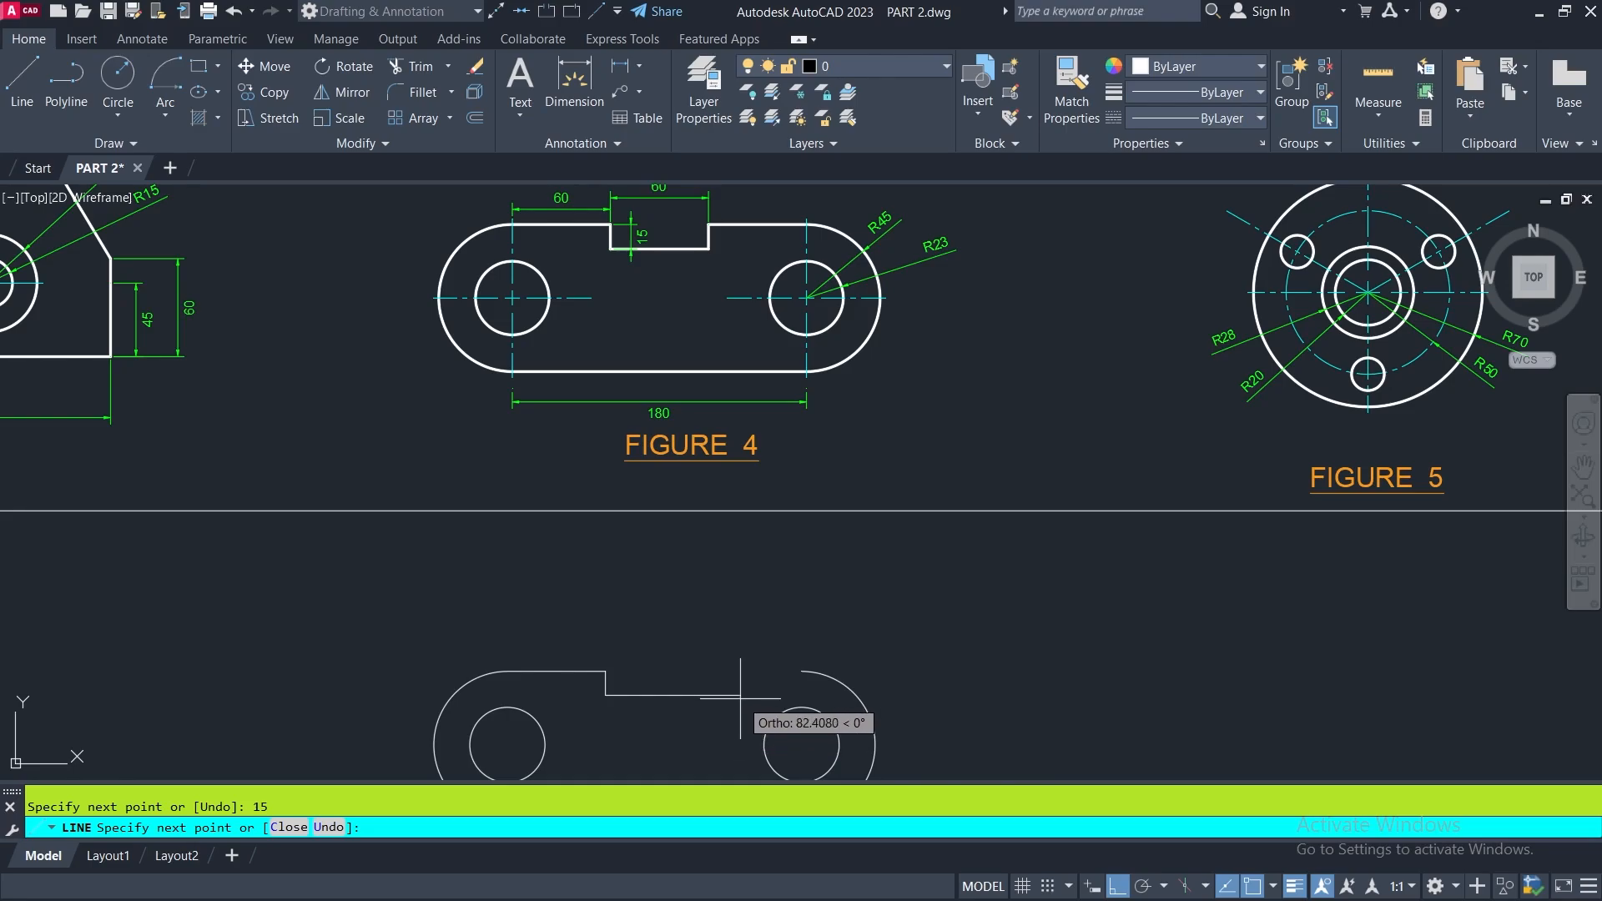
- Continue the notch with a 60-unit line right and a 15-unit line up, ending with a line to the right arc's upper endpoint
key(Return)
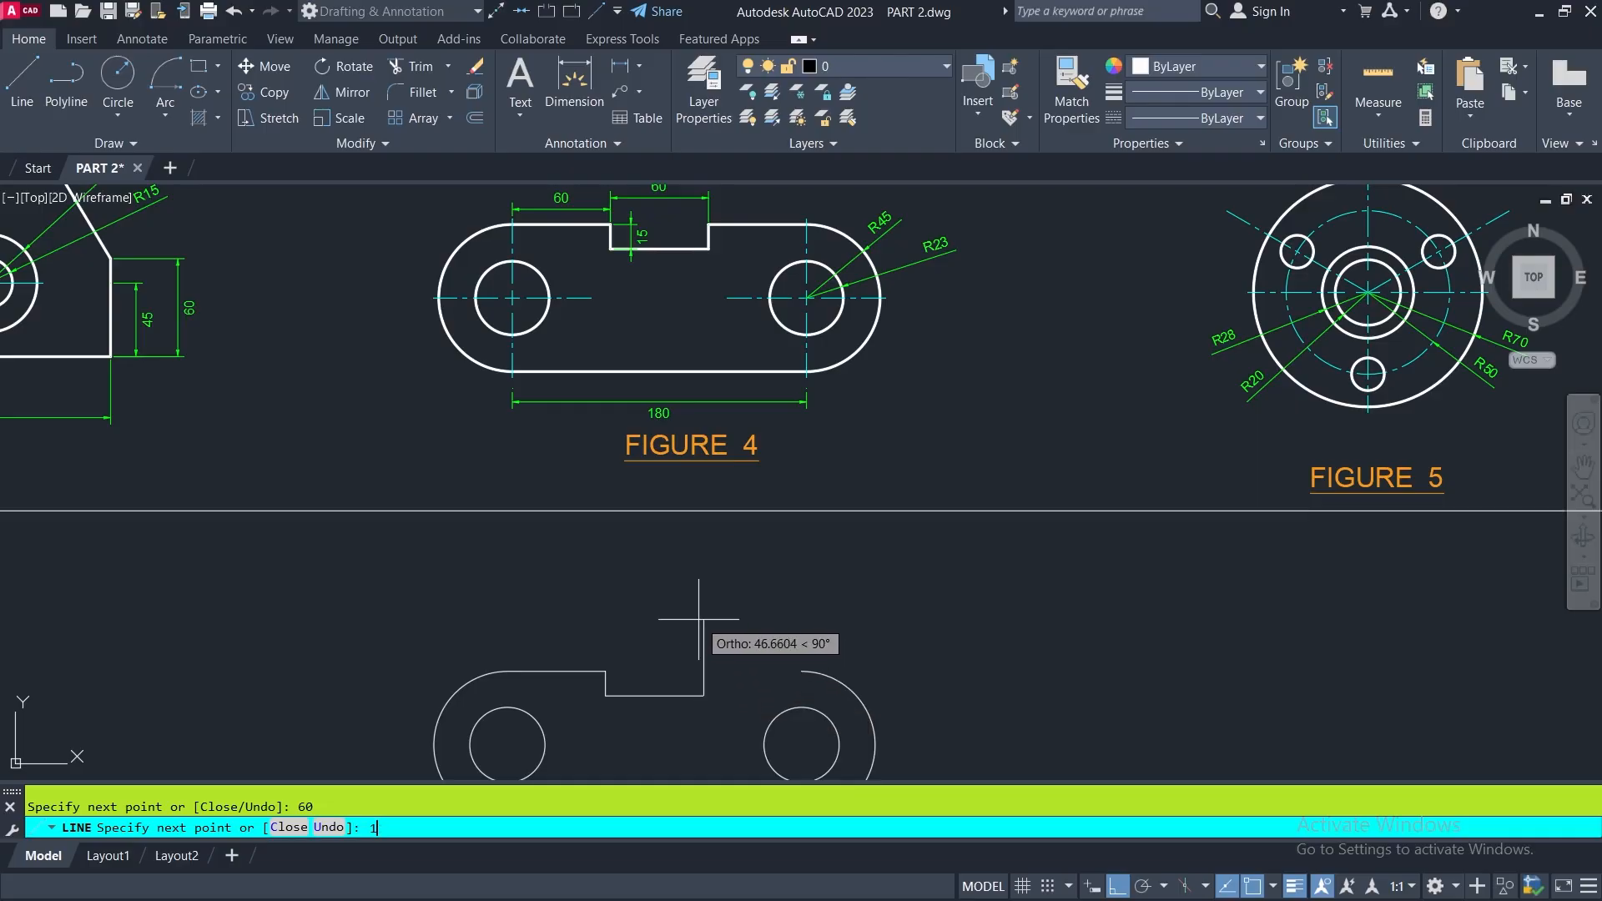
text(5)
key(Return)
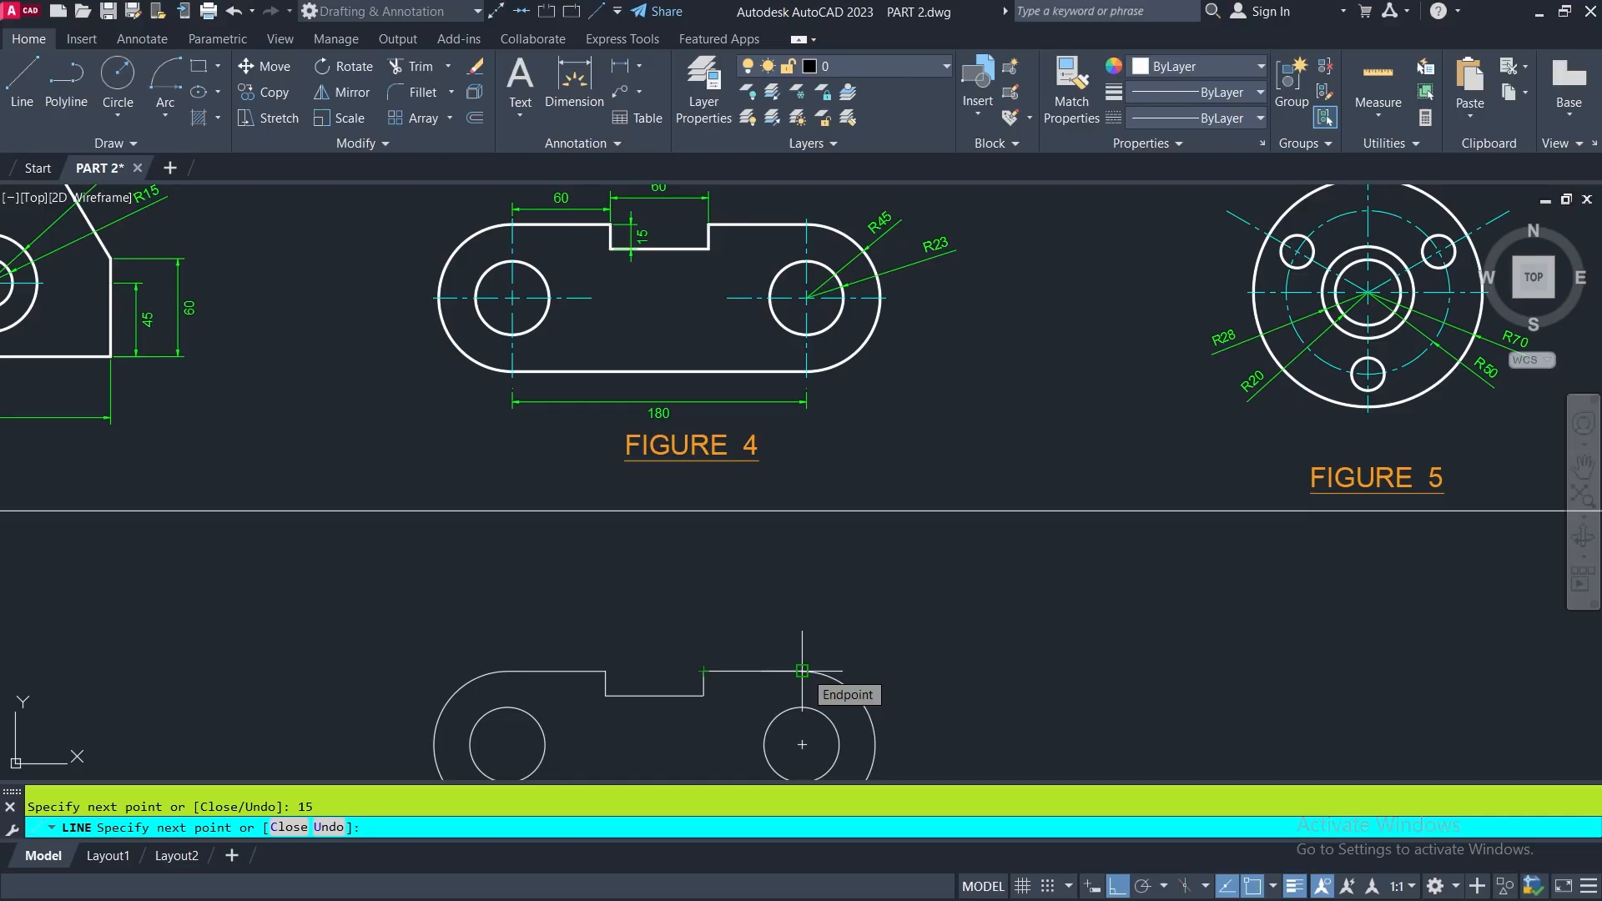
click(802, 670)
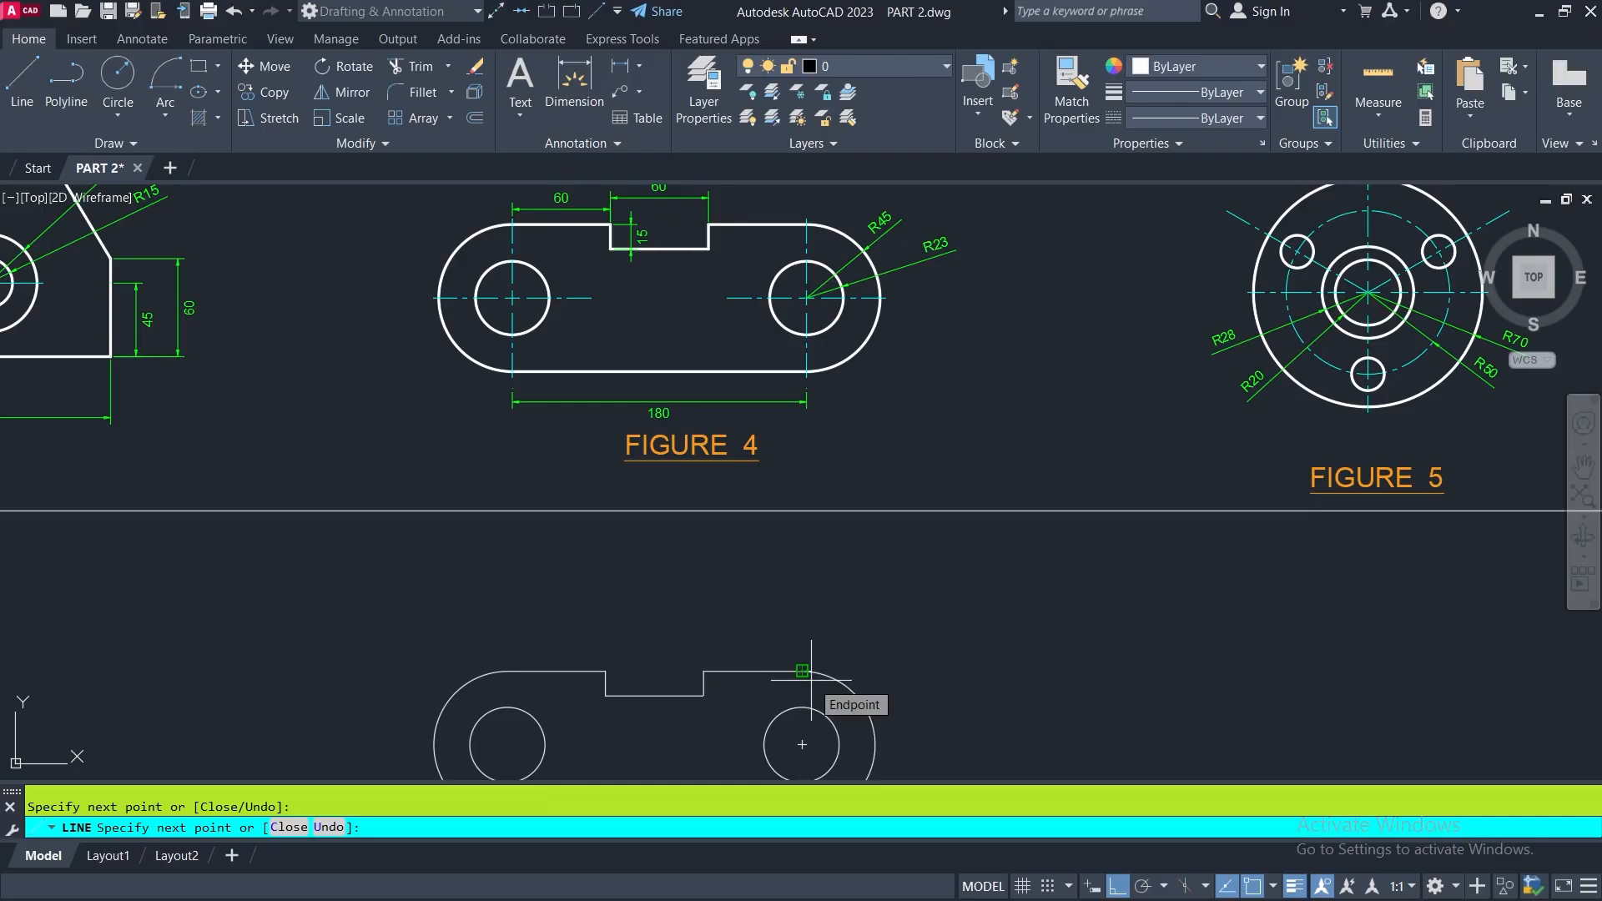
key(Return)
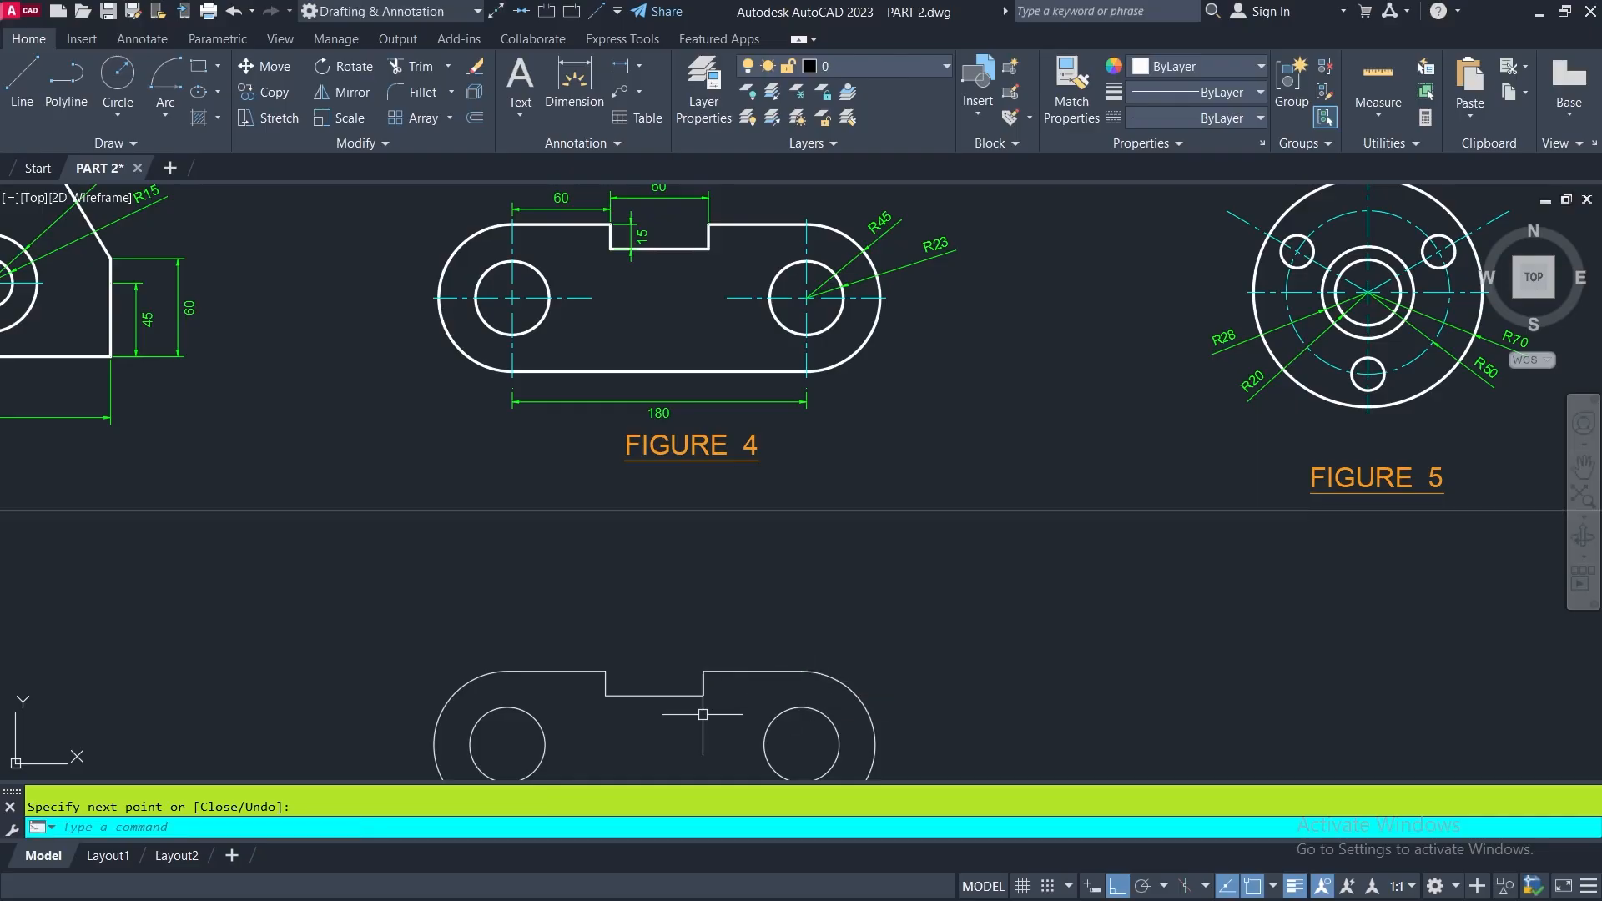
middle_drag(709, 712, 719, 628)
scroll(719, 651, down, 2)
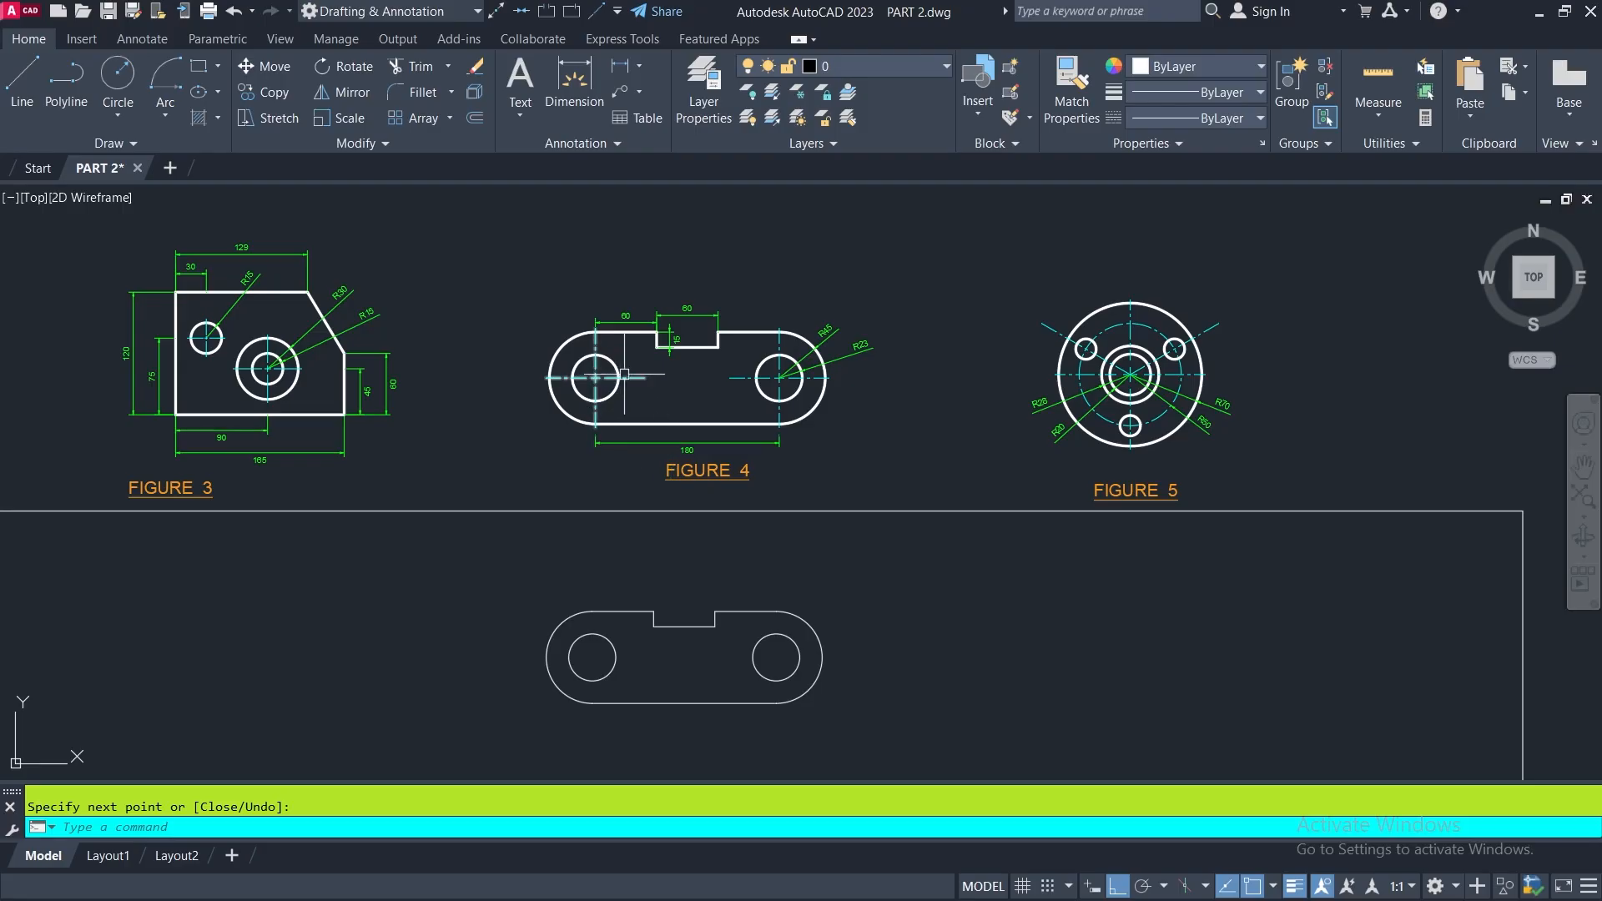
scroll(701, 338, up, 4)
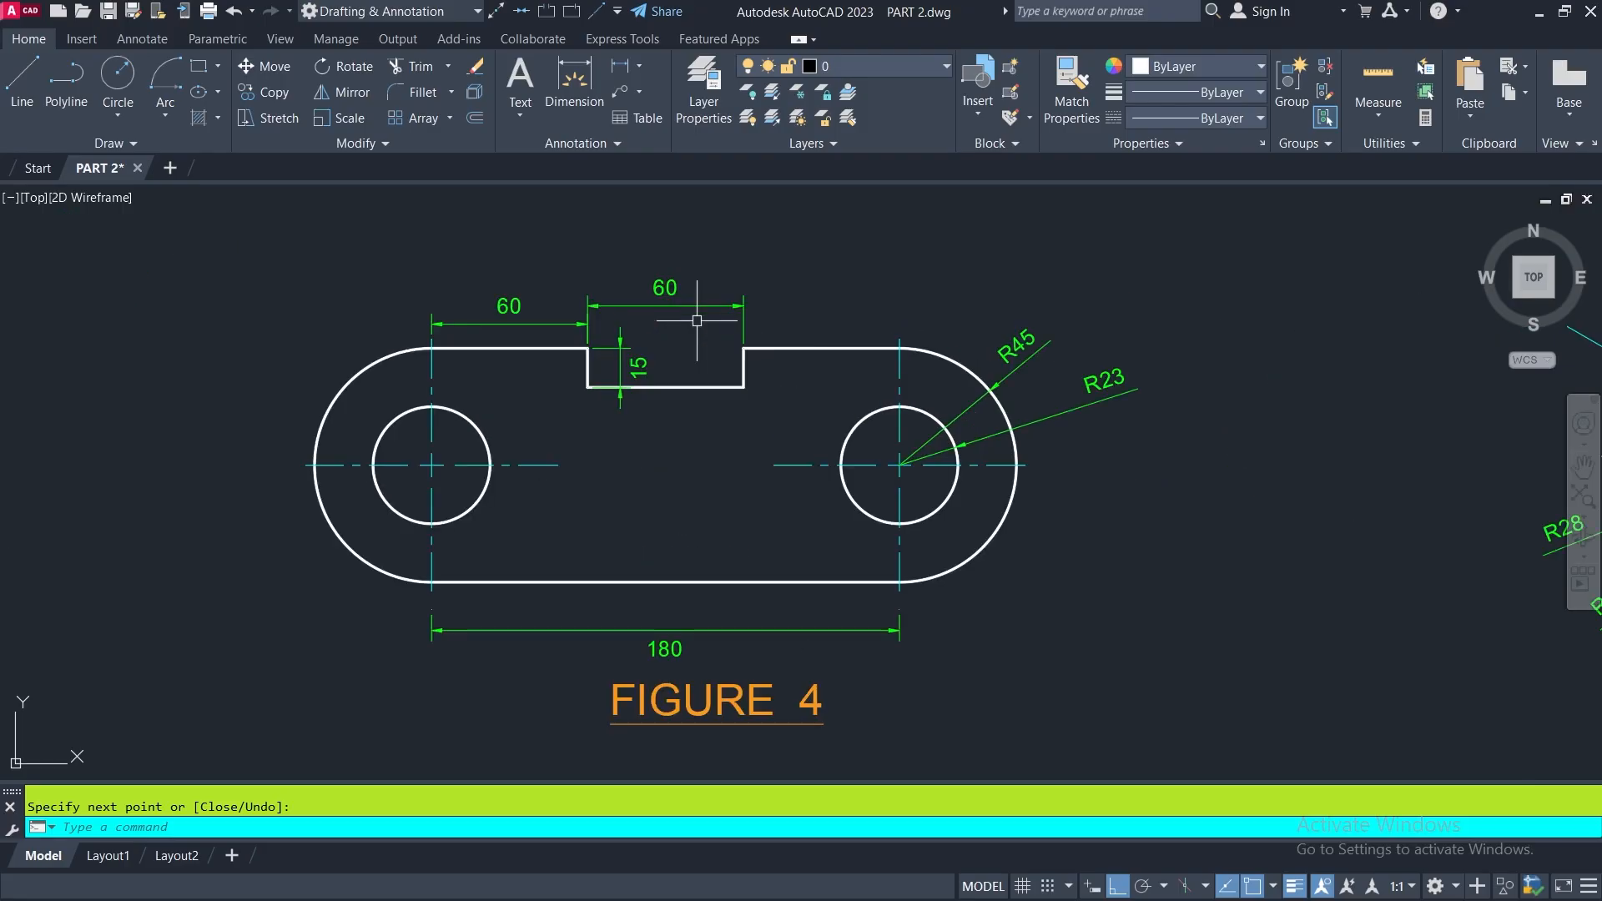
scroll(592, 334, down, 5)
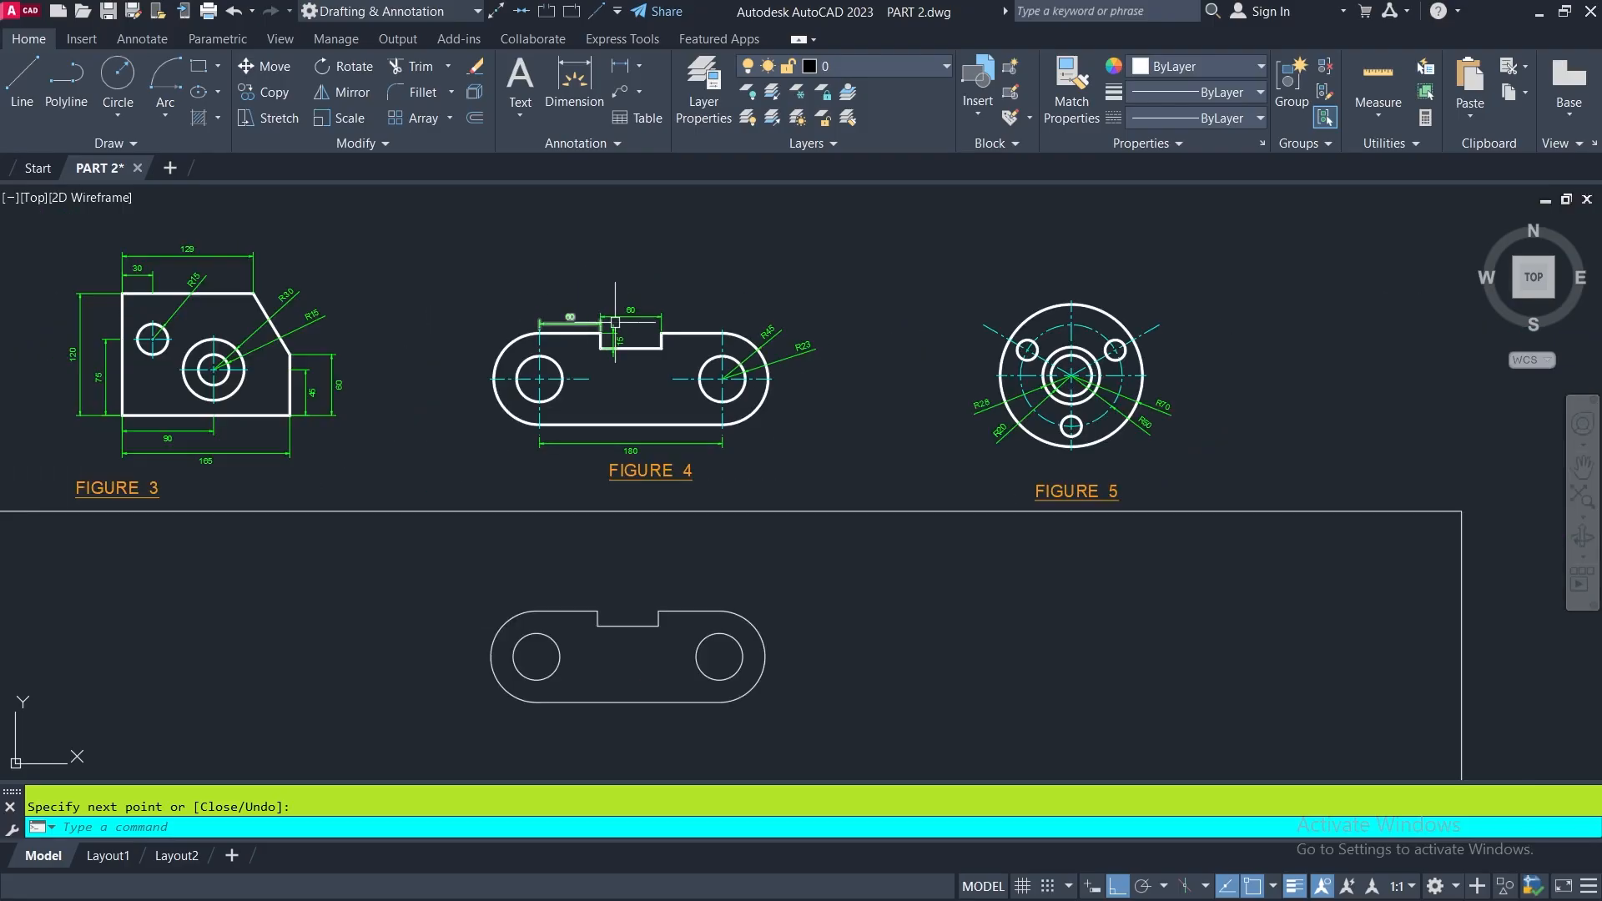
- Draw a circle of radius 70 in the empty space to the right of reference FIGURE 5
middle_drag(1135, 409, 810, 409)
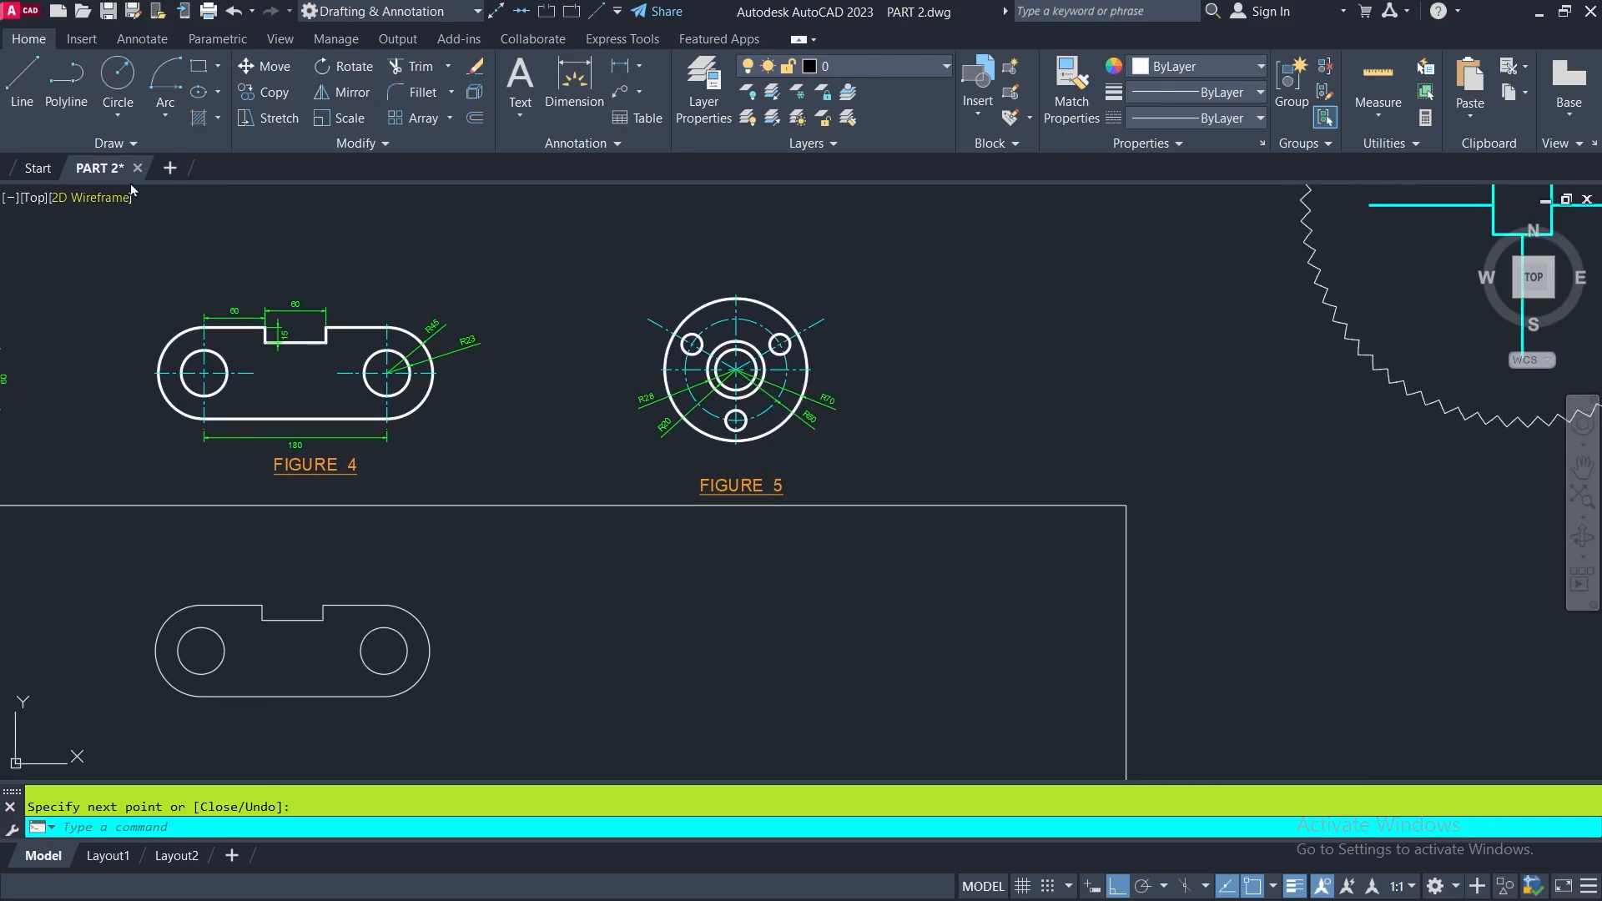
click(118, 74)
scroll(740, 389, up, 4)
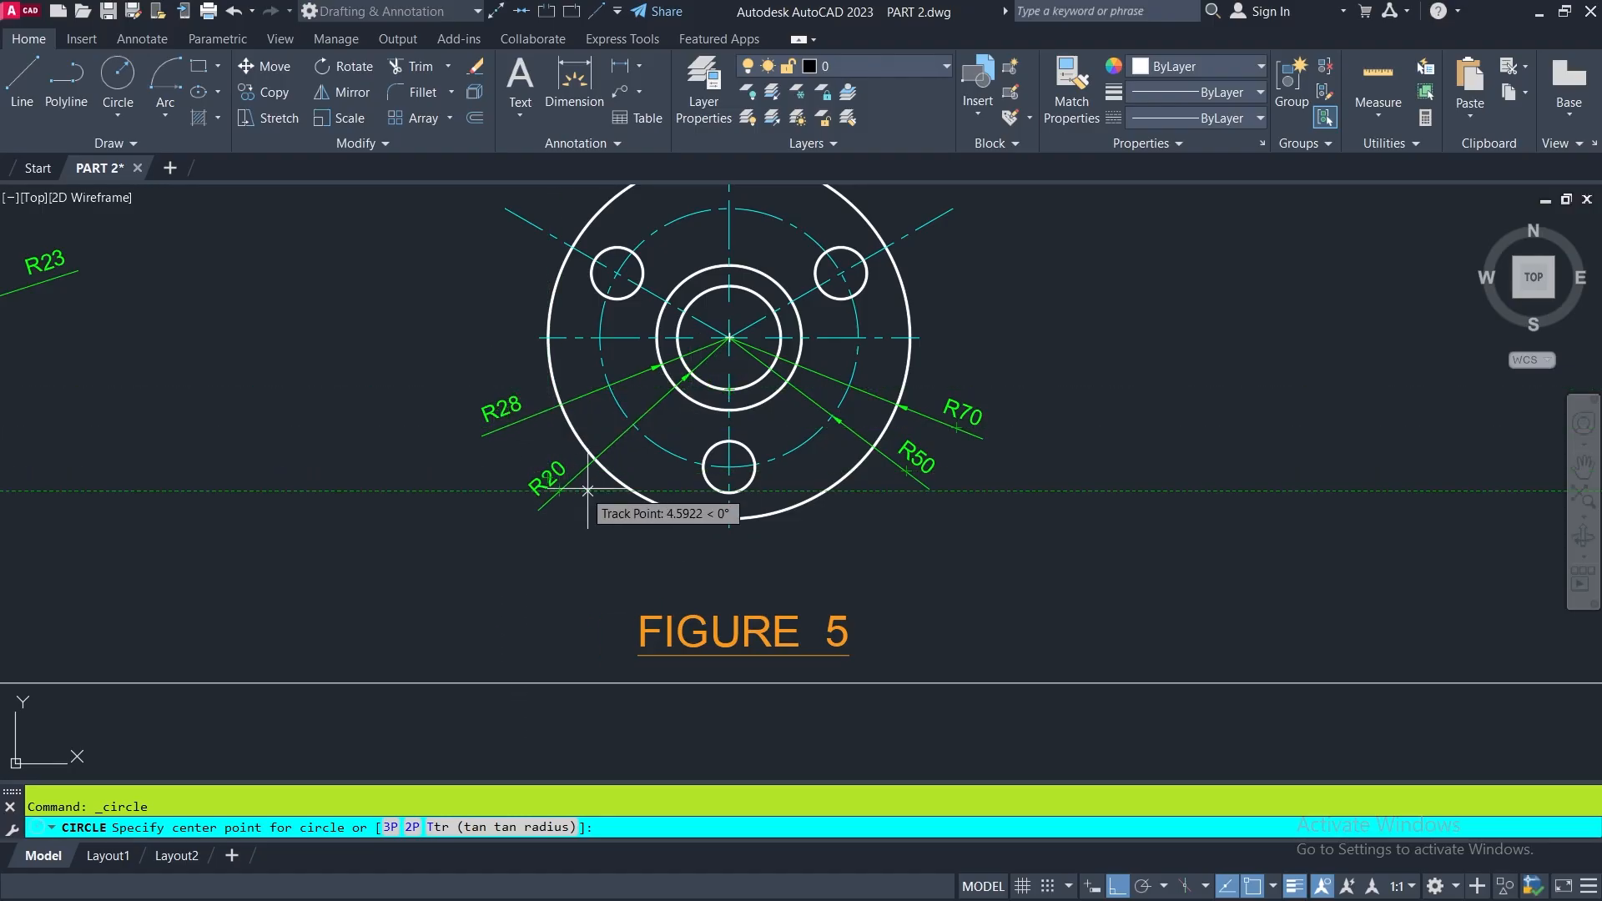
scroll(587, 490, down, 2)
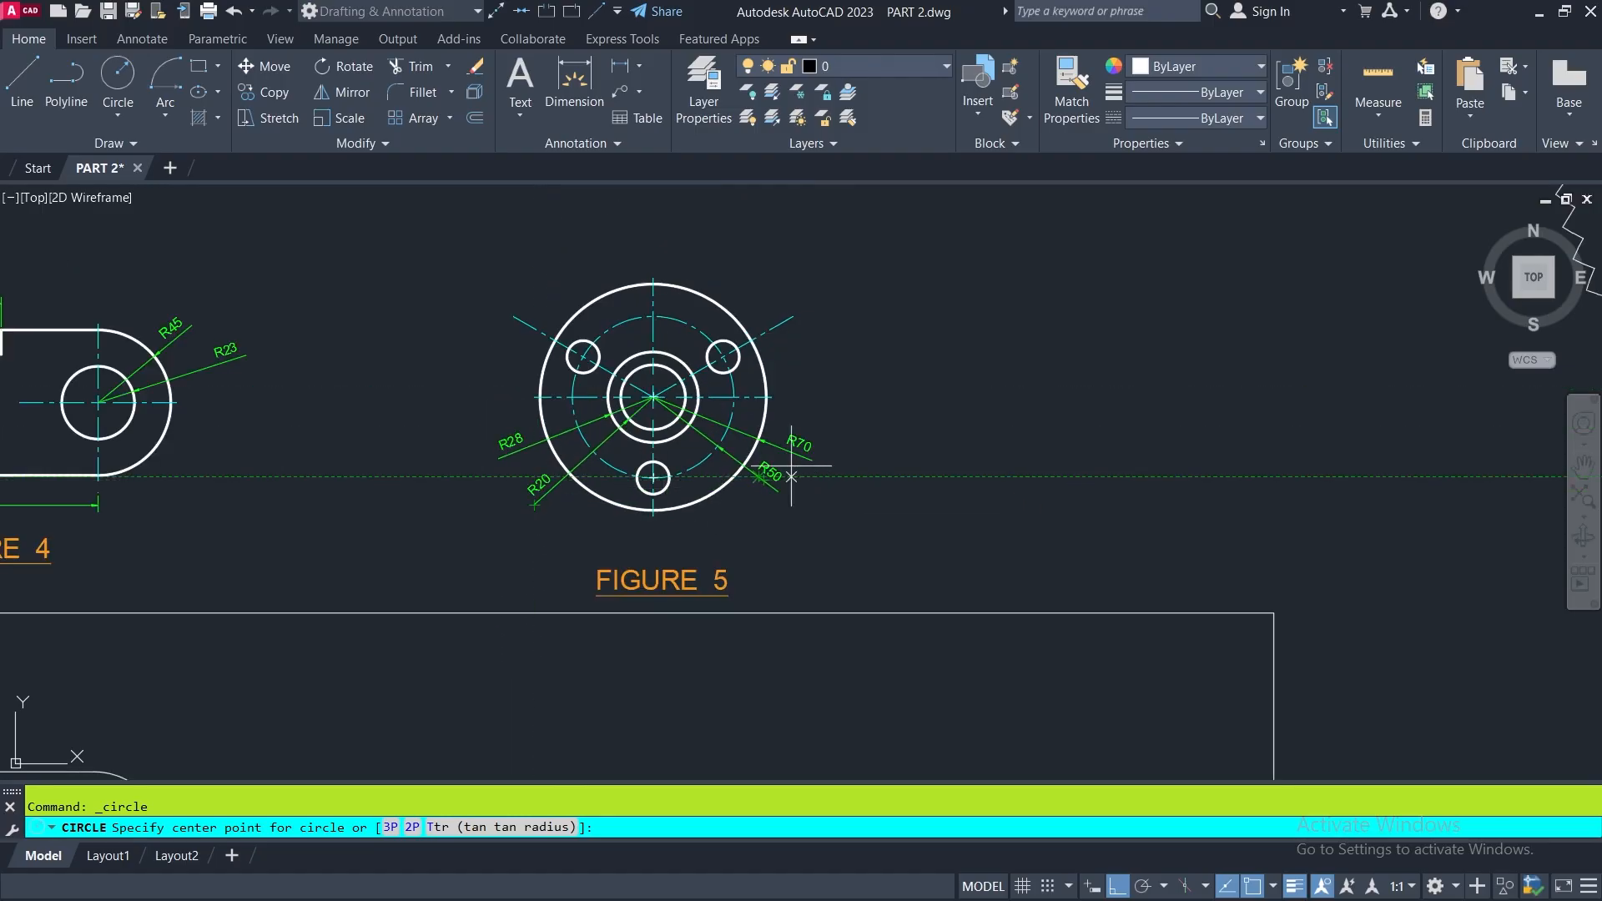
scroll(726, 400, down, 3)
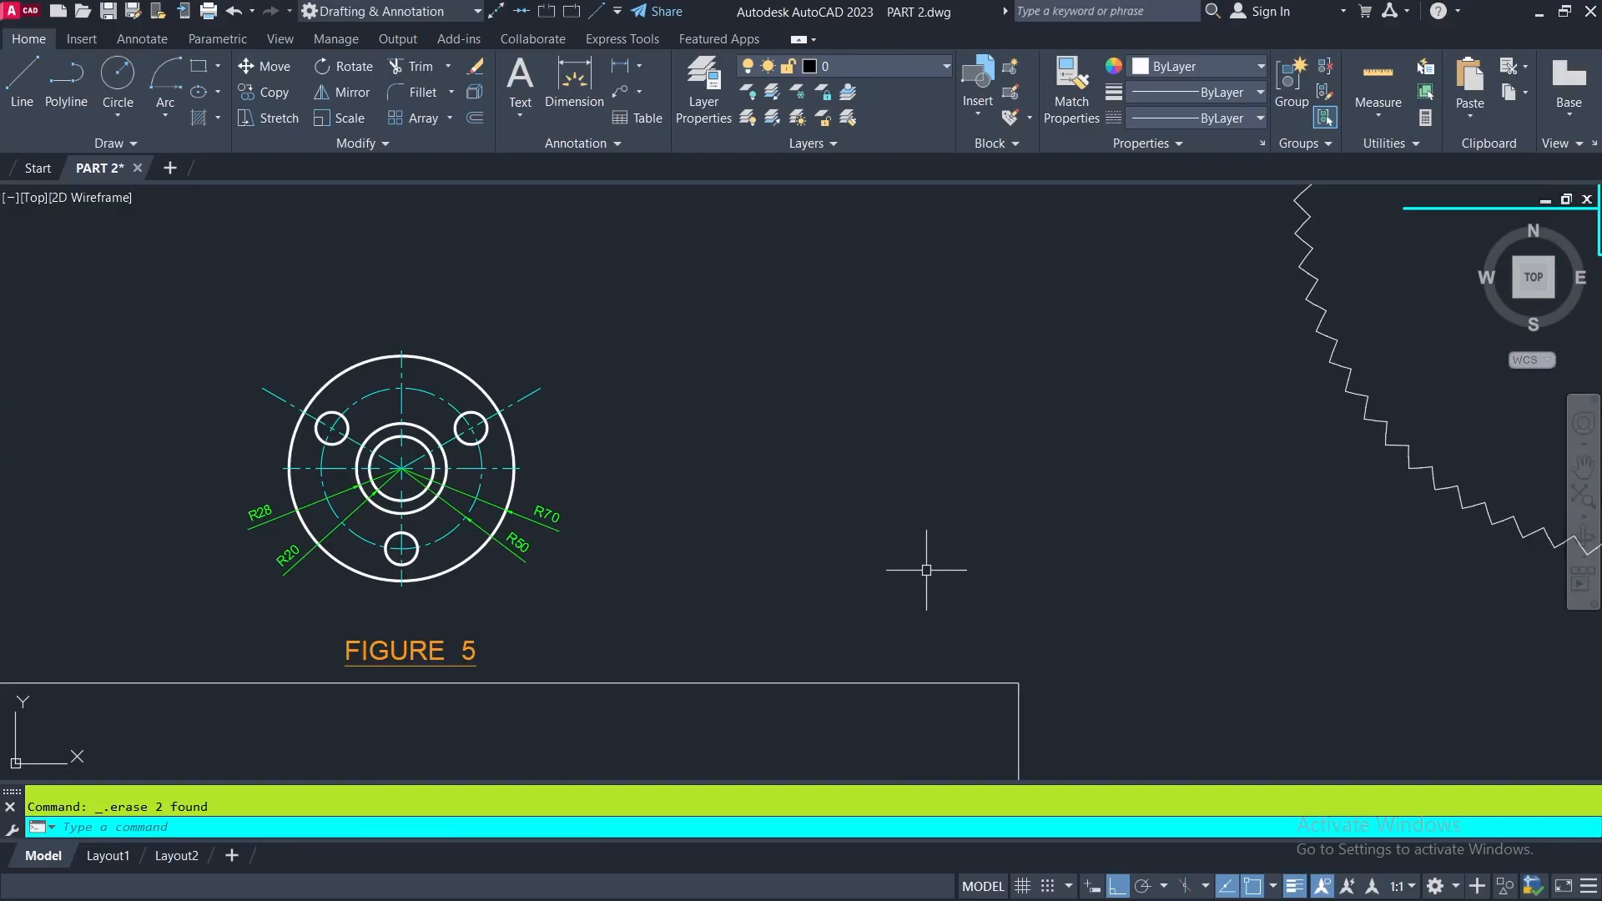
click(127, 77)
click(800, 452)
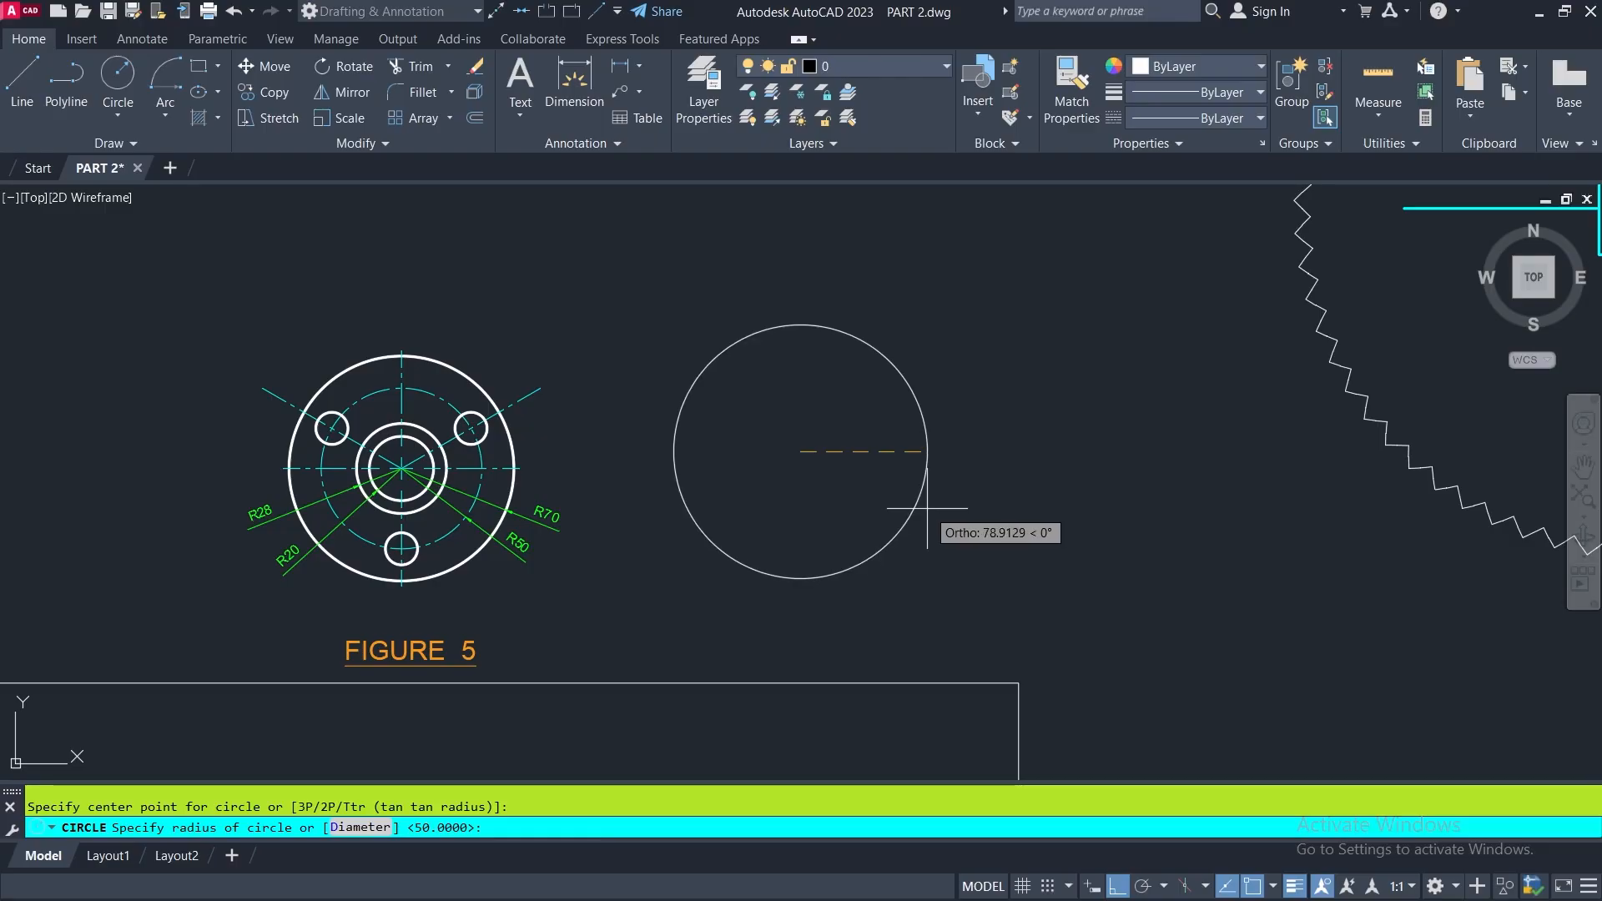
key(Return)
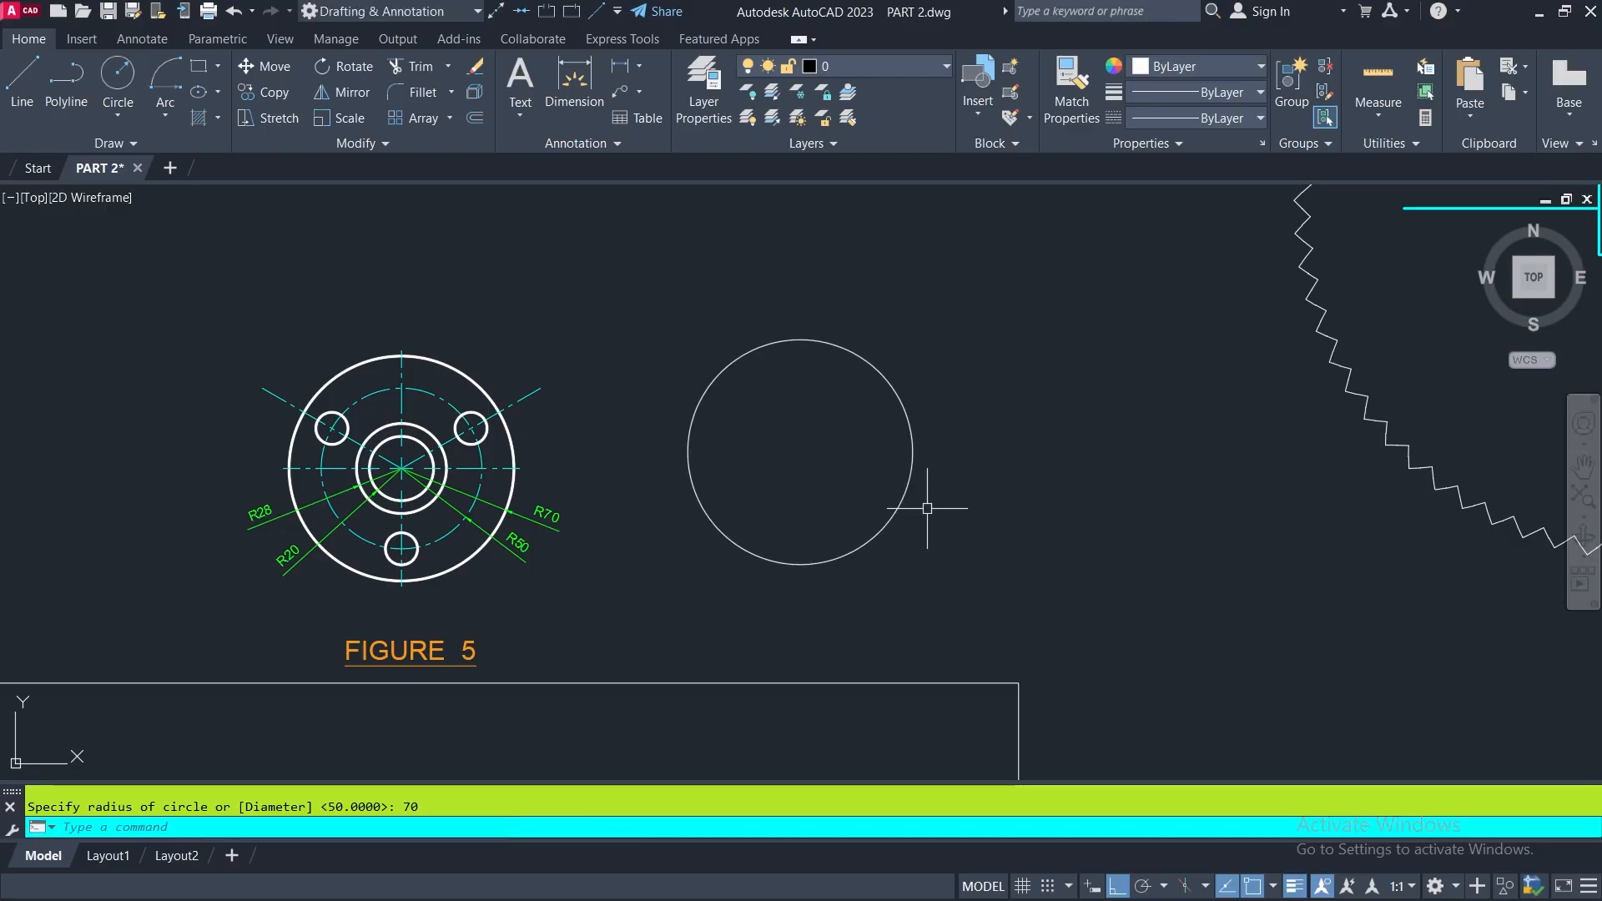
- Add a concentric circle of radius 50 inside the radius 70 circle
key(Return)
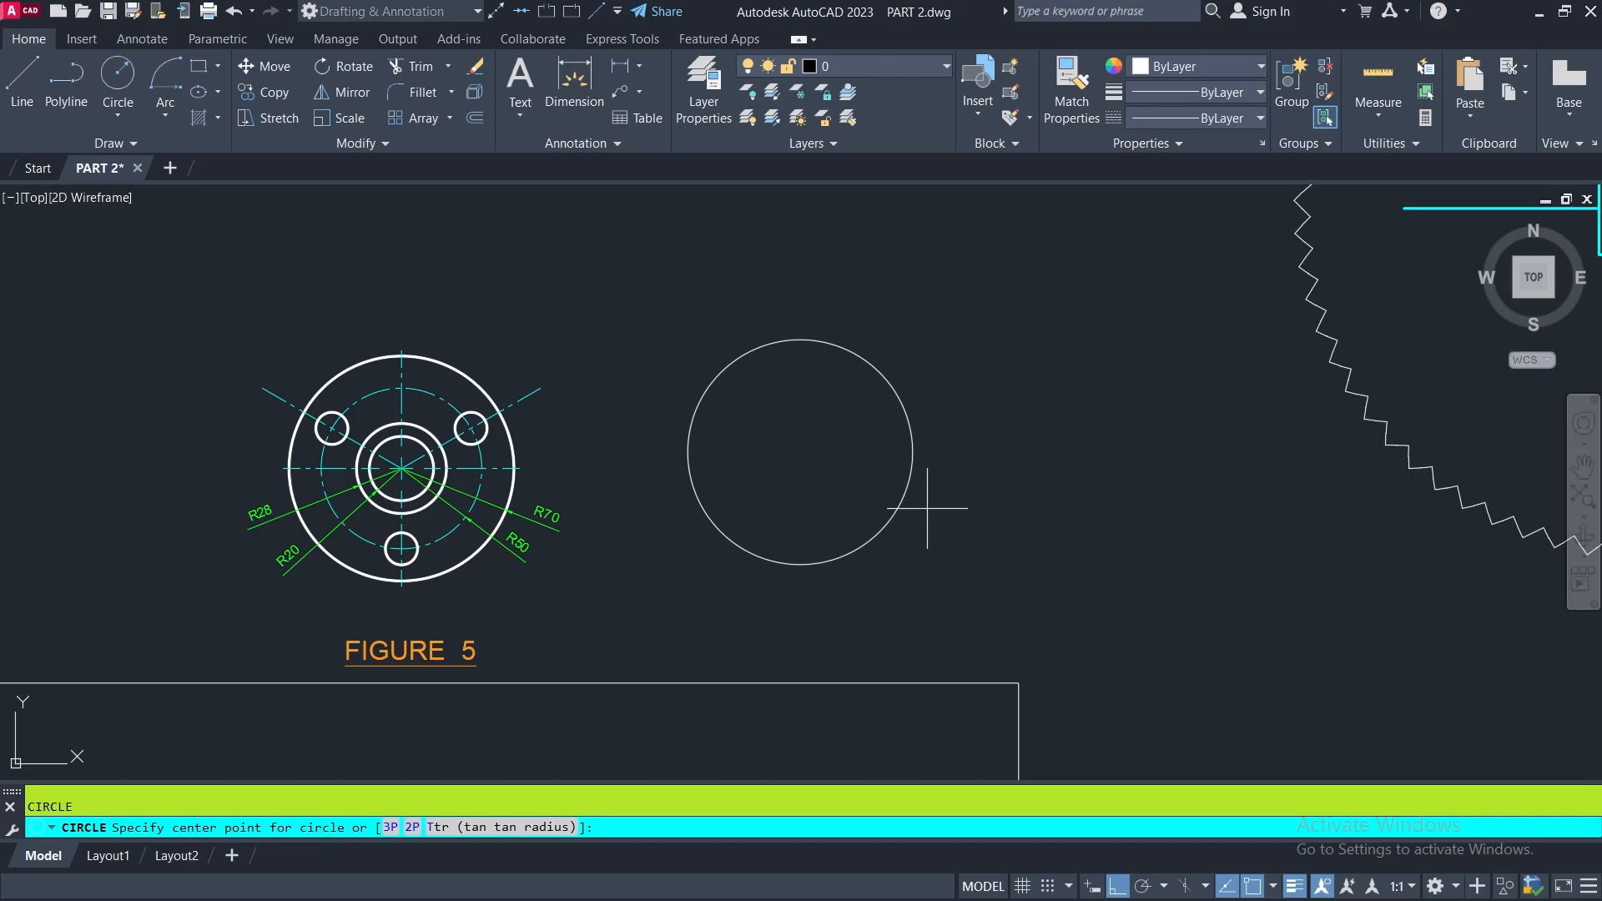
click(800, 451)
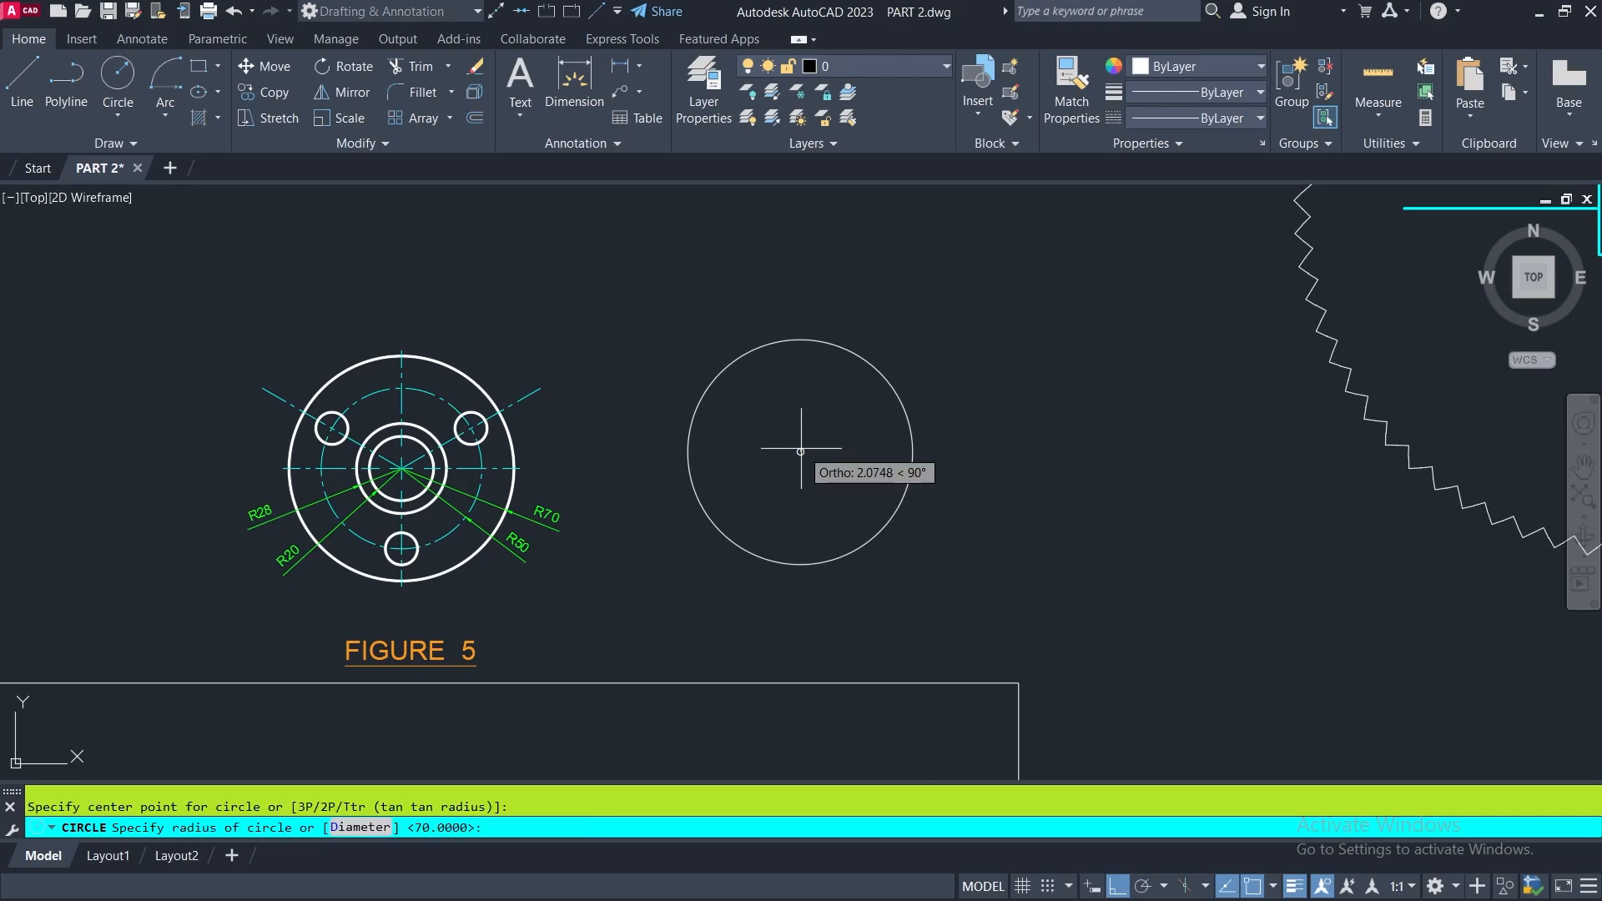
text(50)
key(Return)
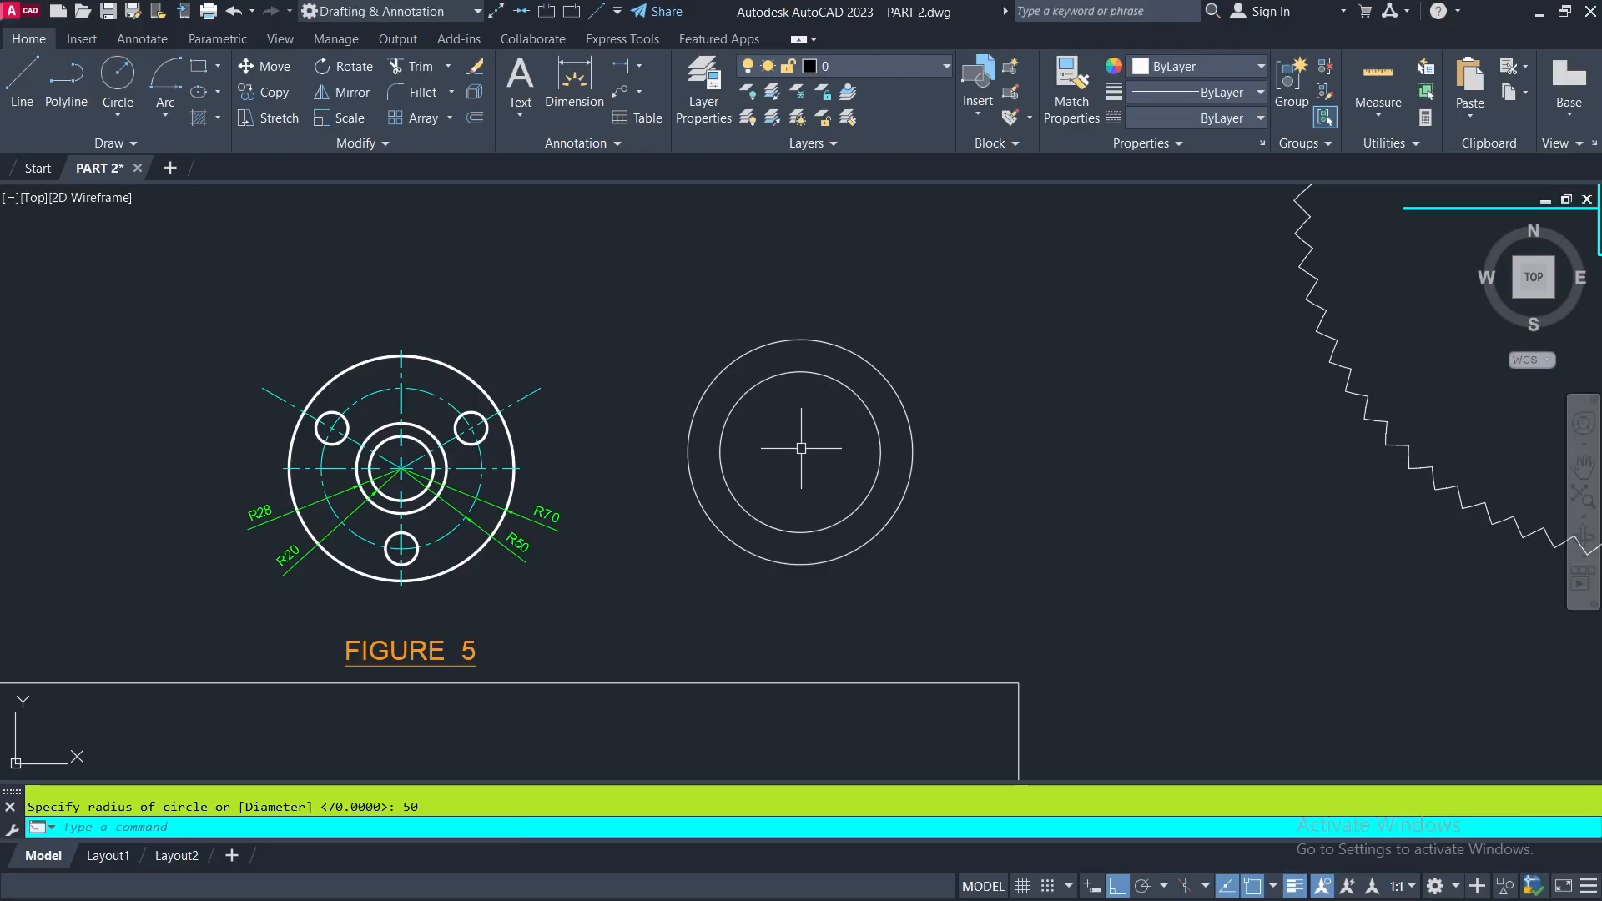
- Add two inner circles of radius 28 and radius 20 on the same center point
key(Return)
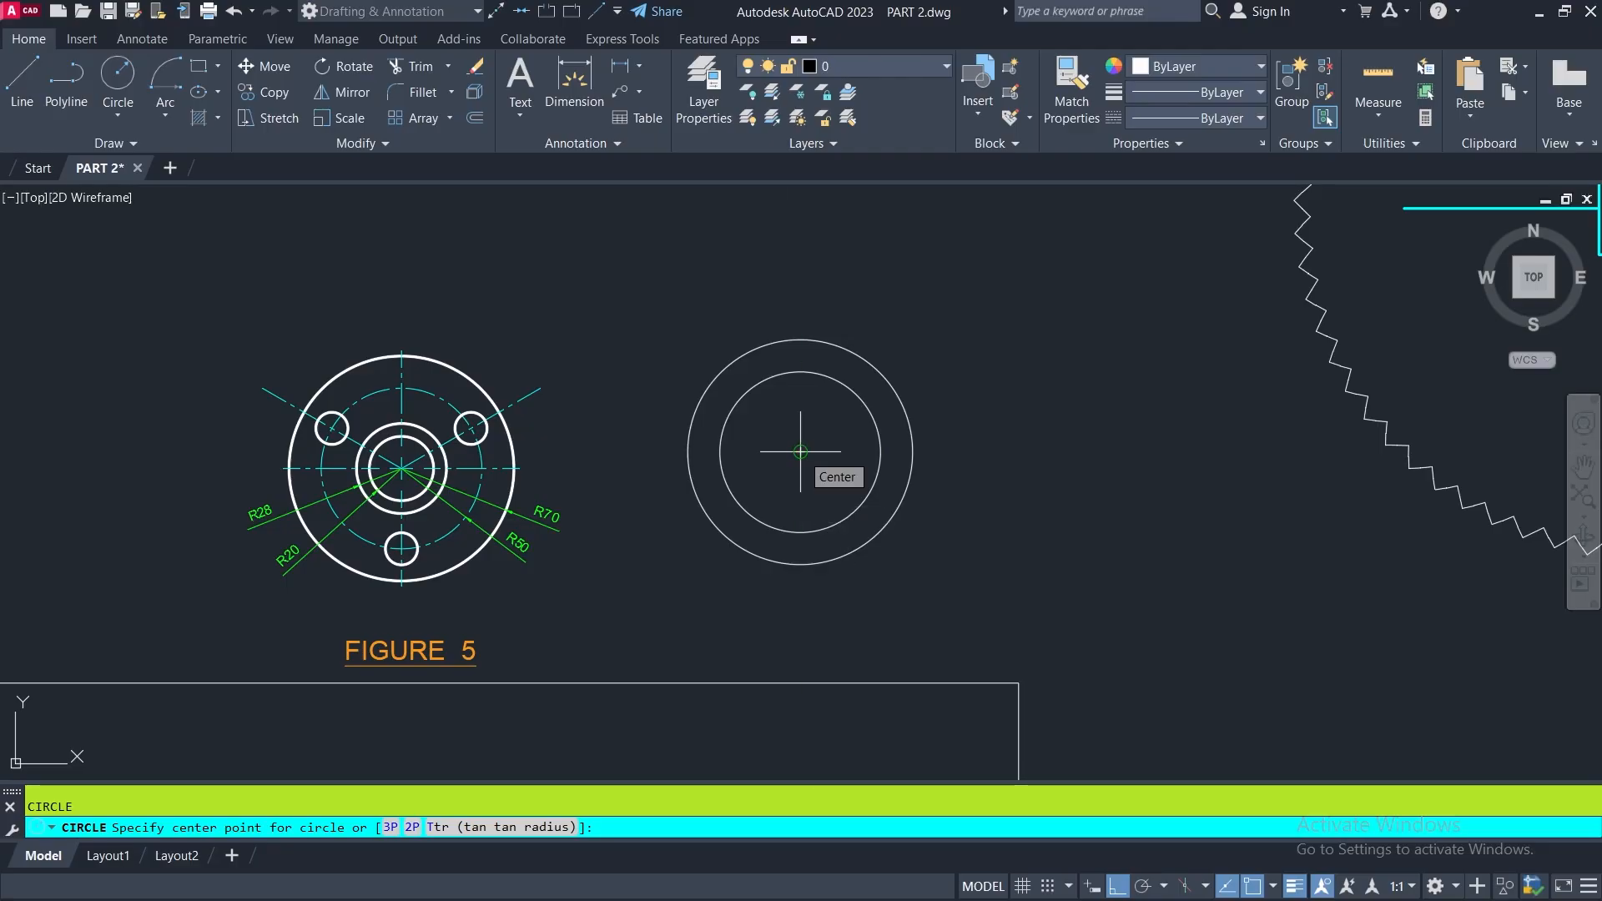
click(800, 451)
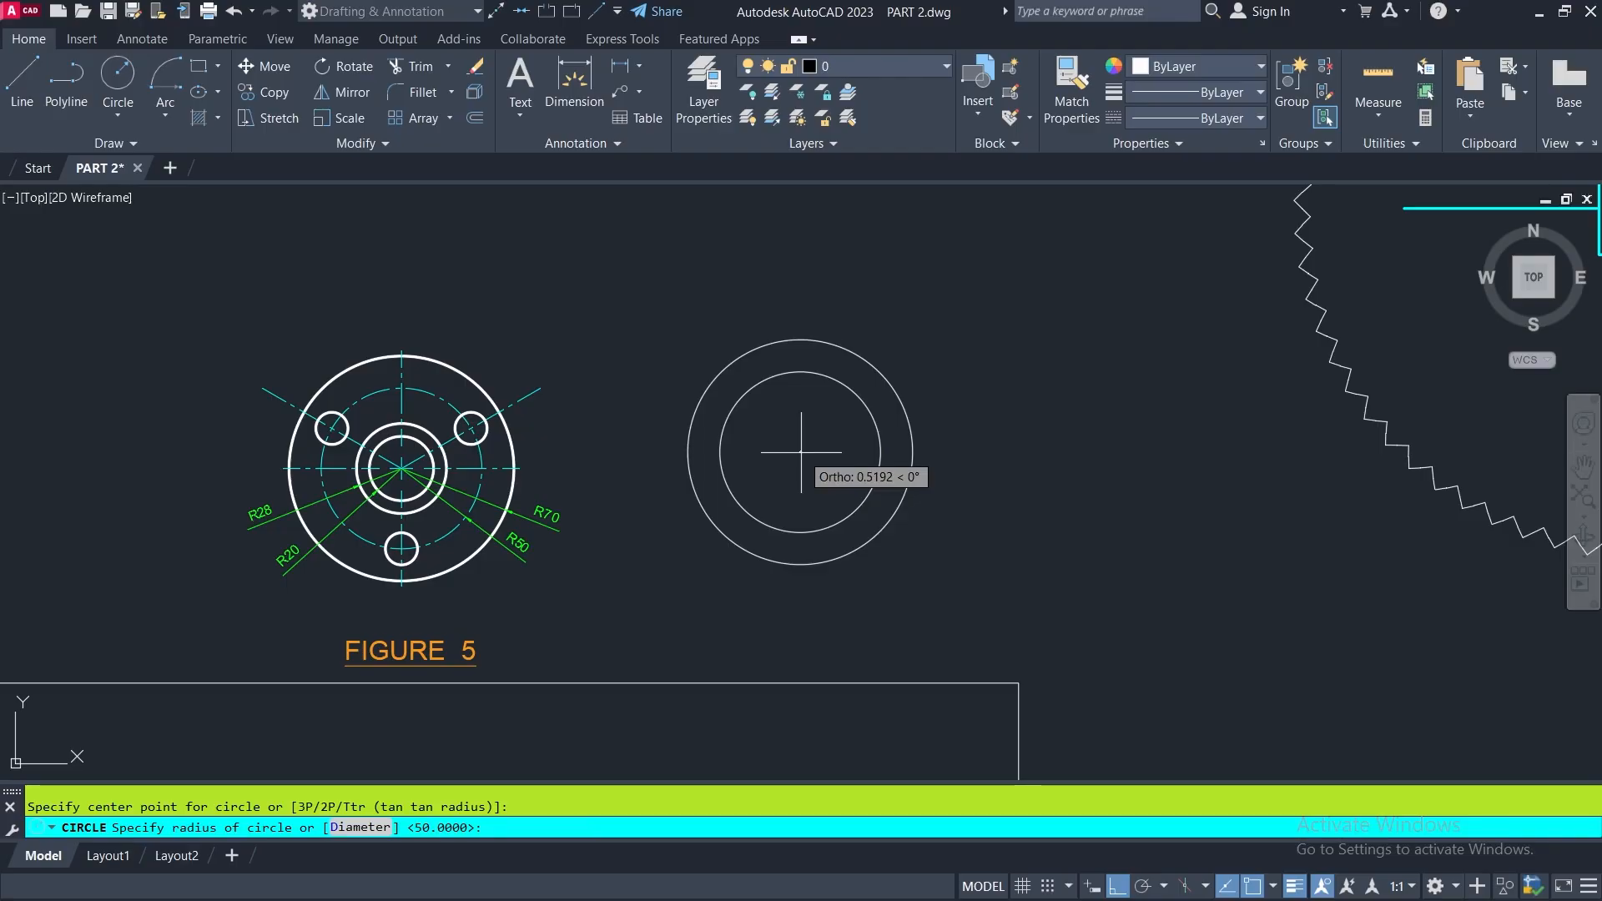
text(28)
key(Return)
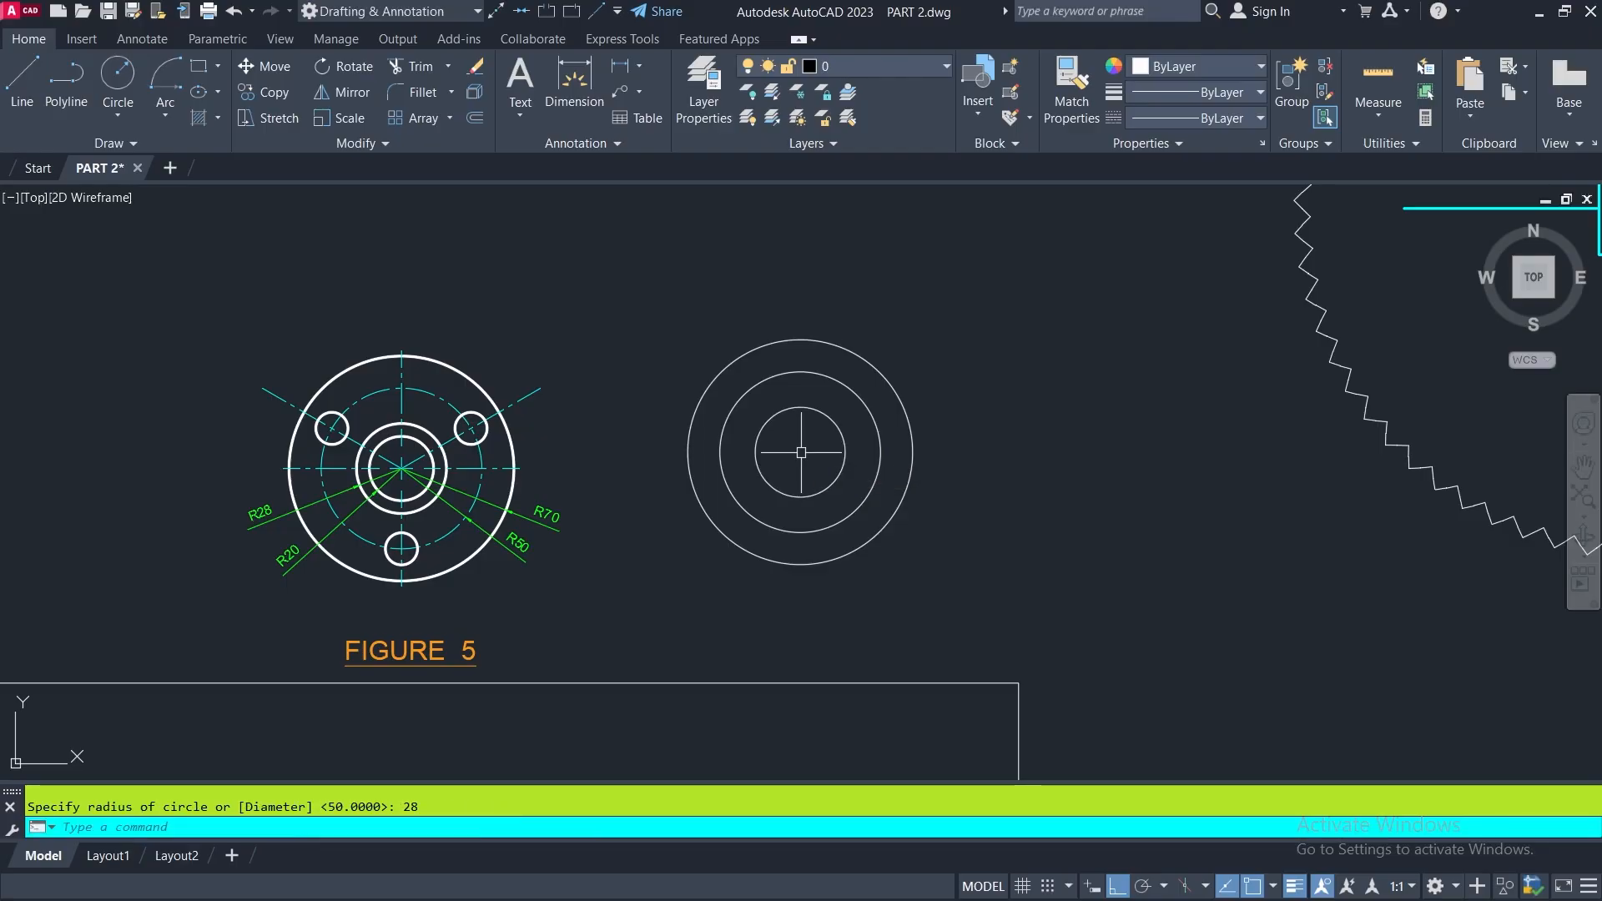
key(Return)
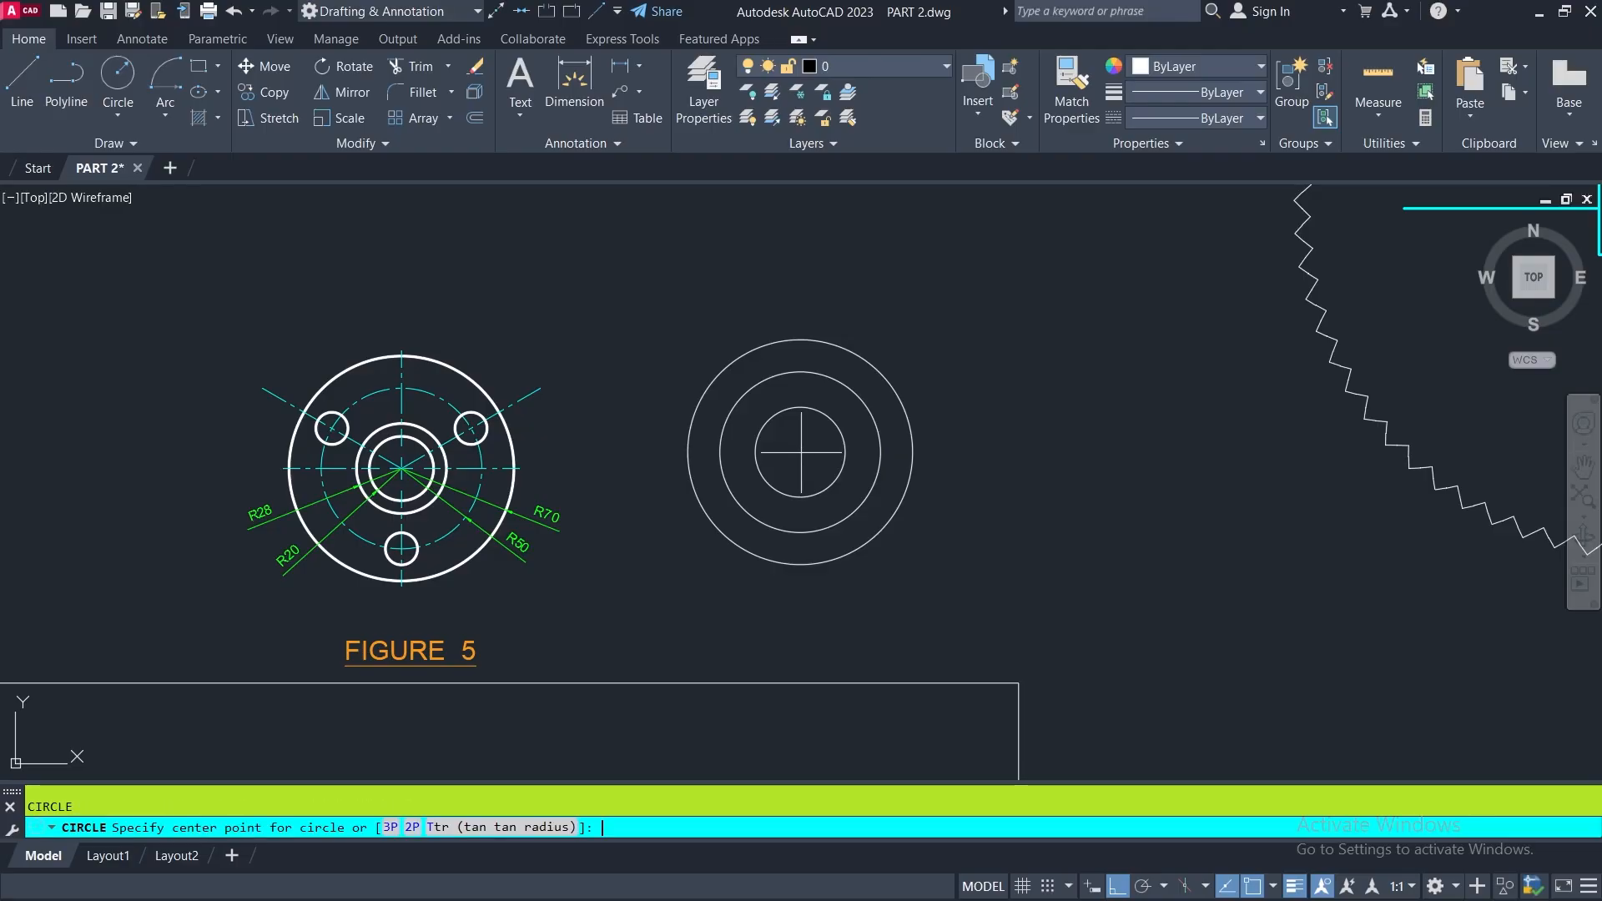
click(800, 452)
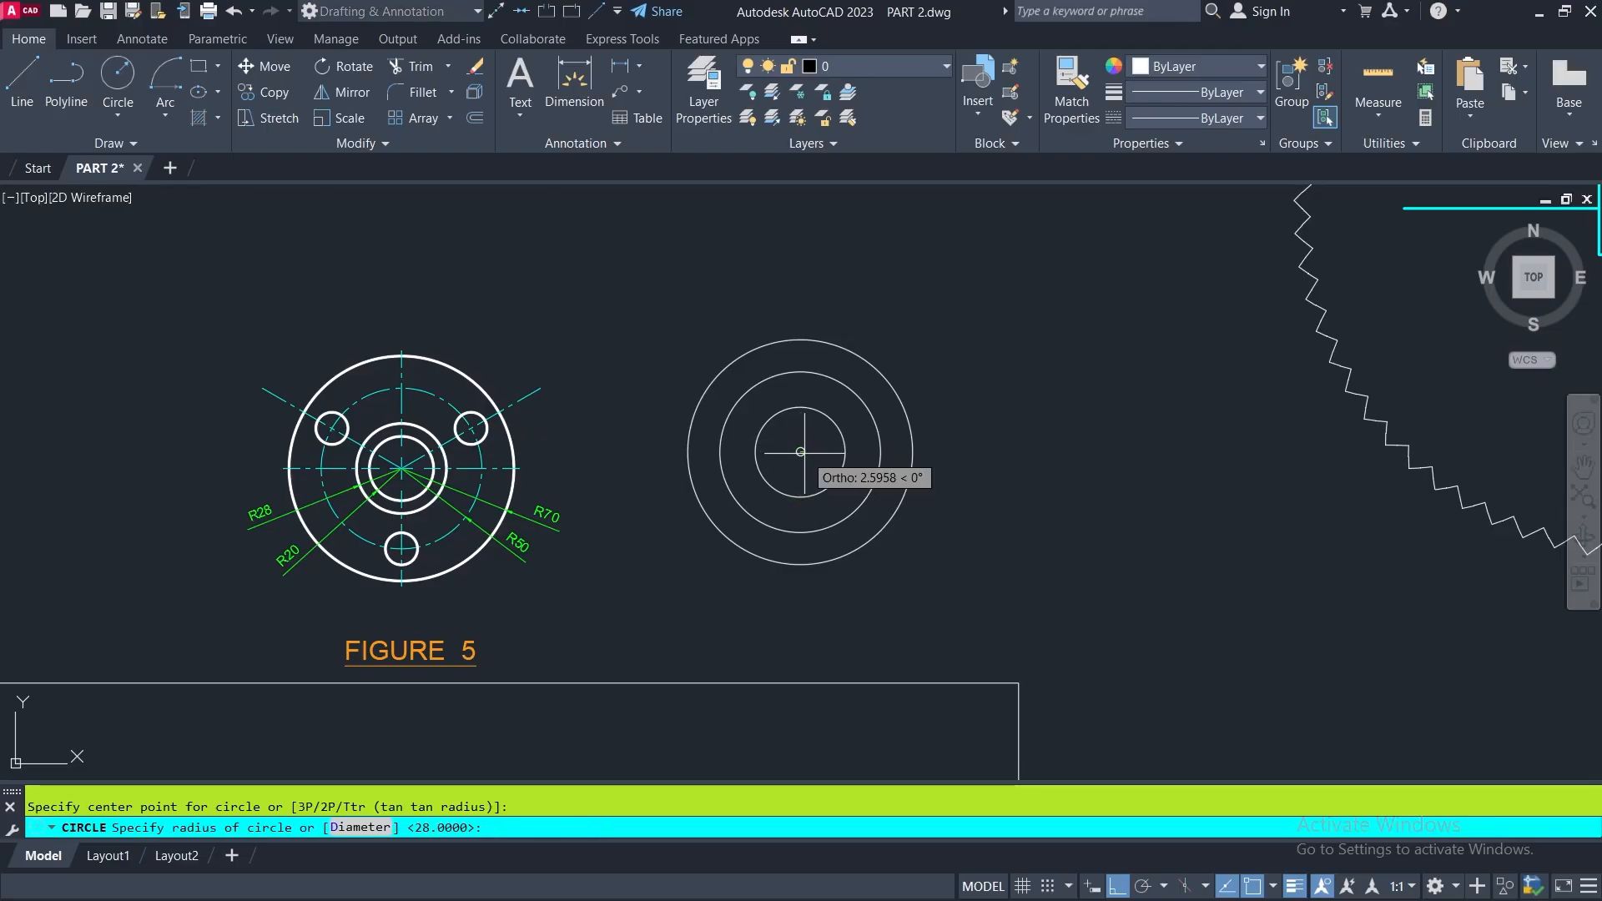
text(20)
key(Return)
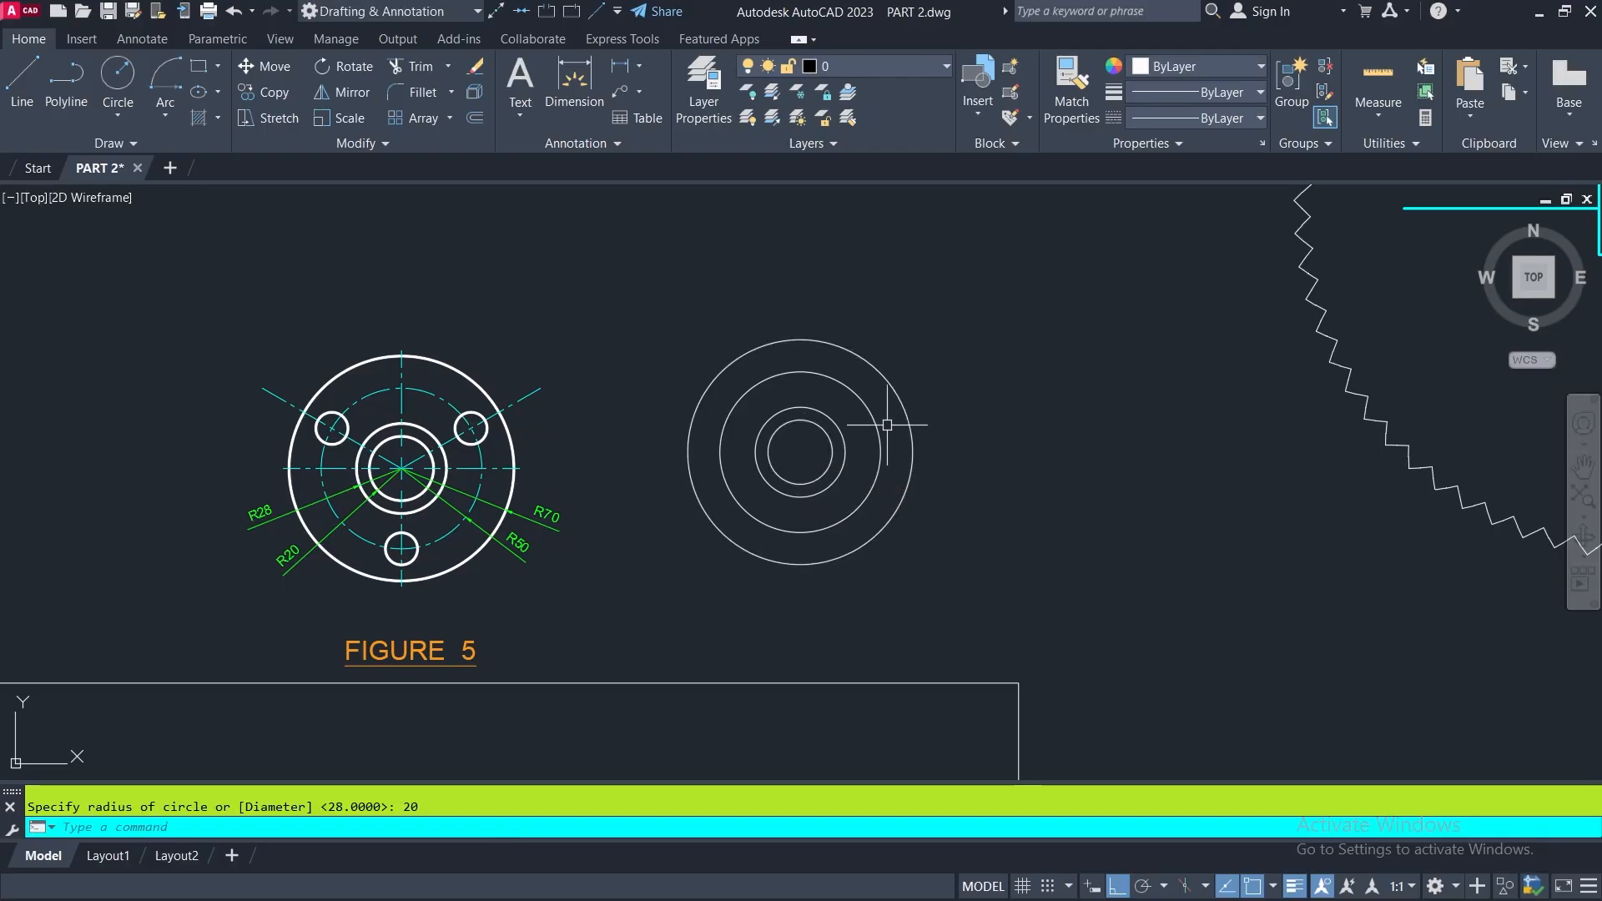
scroll(405, 465, up, 4)
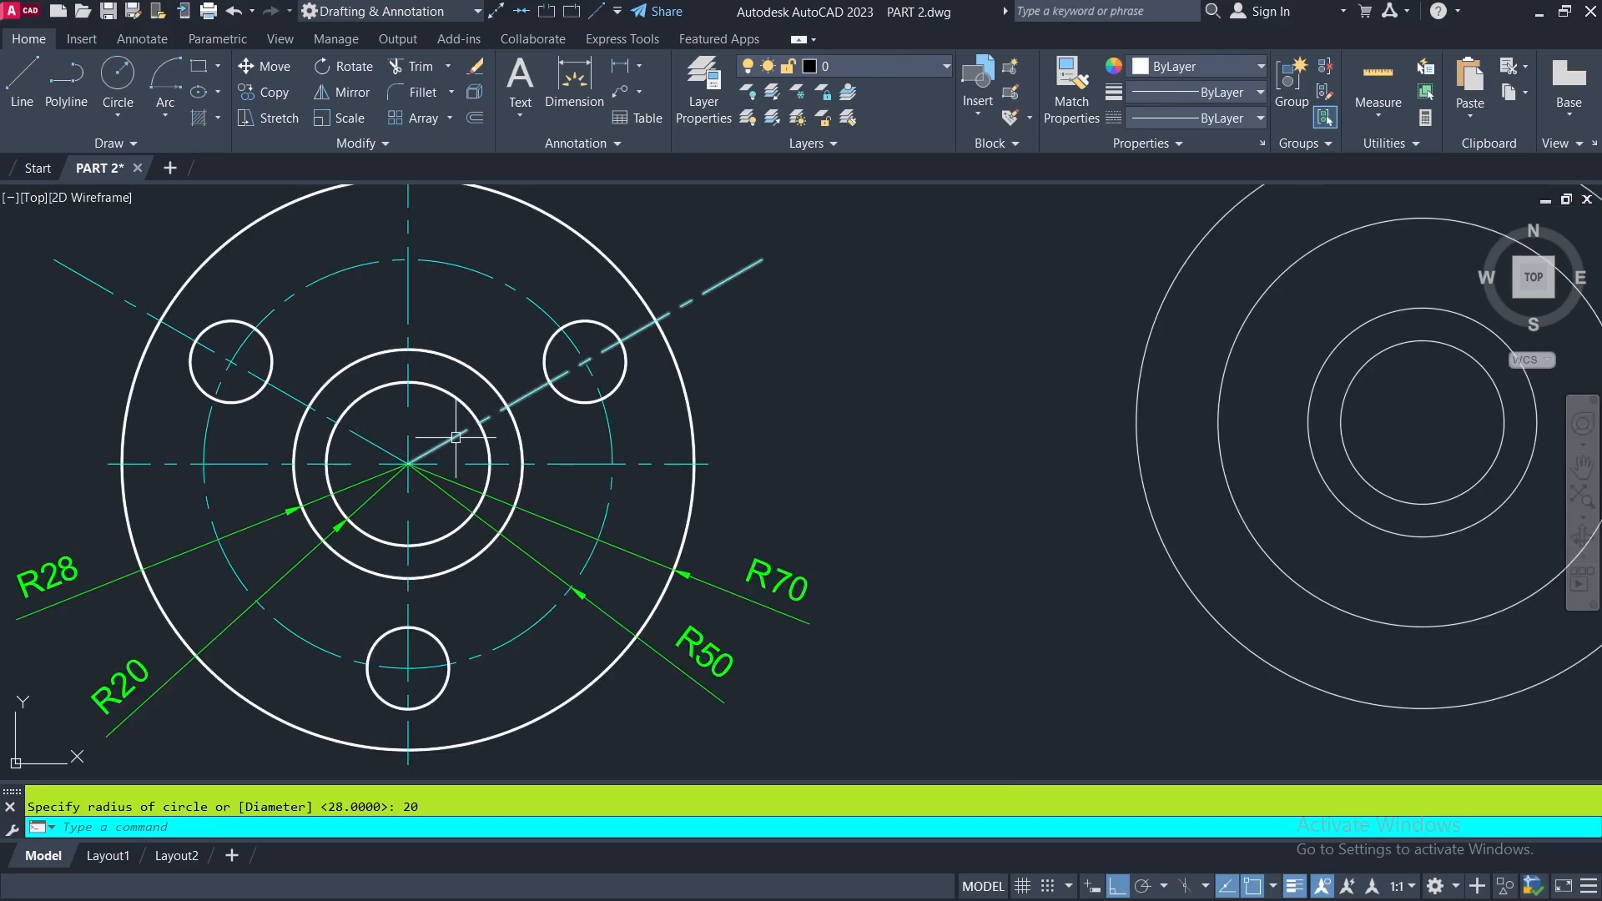
scroll(721, 320, down, 2)
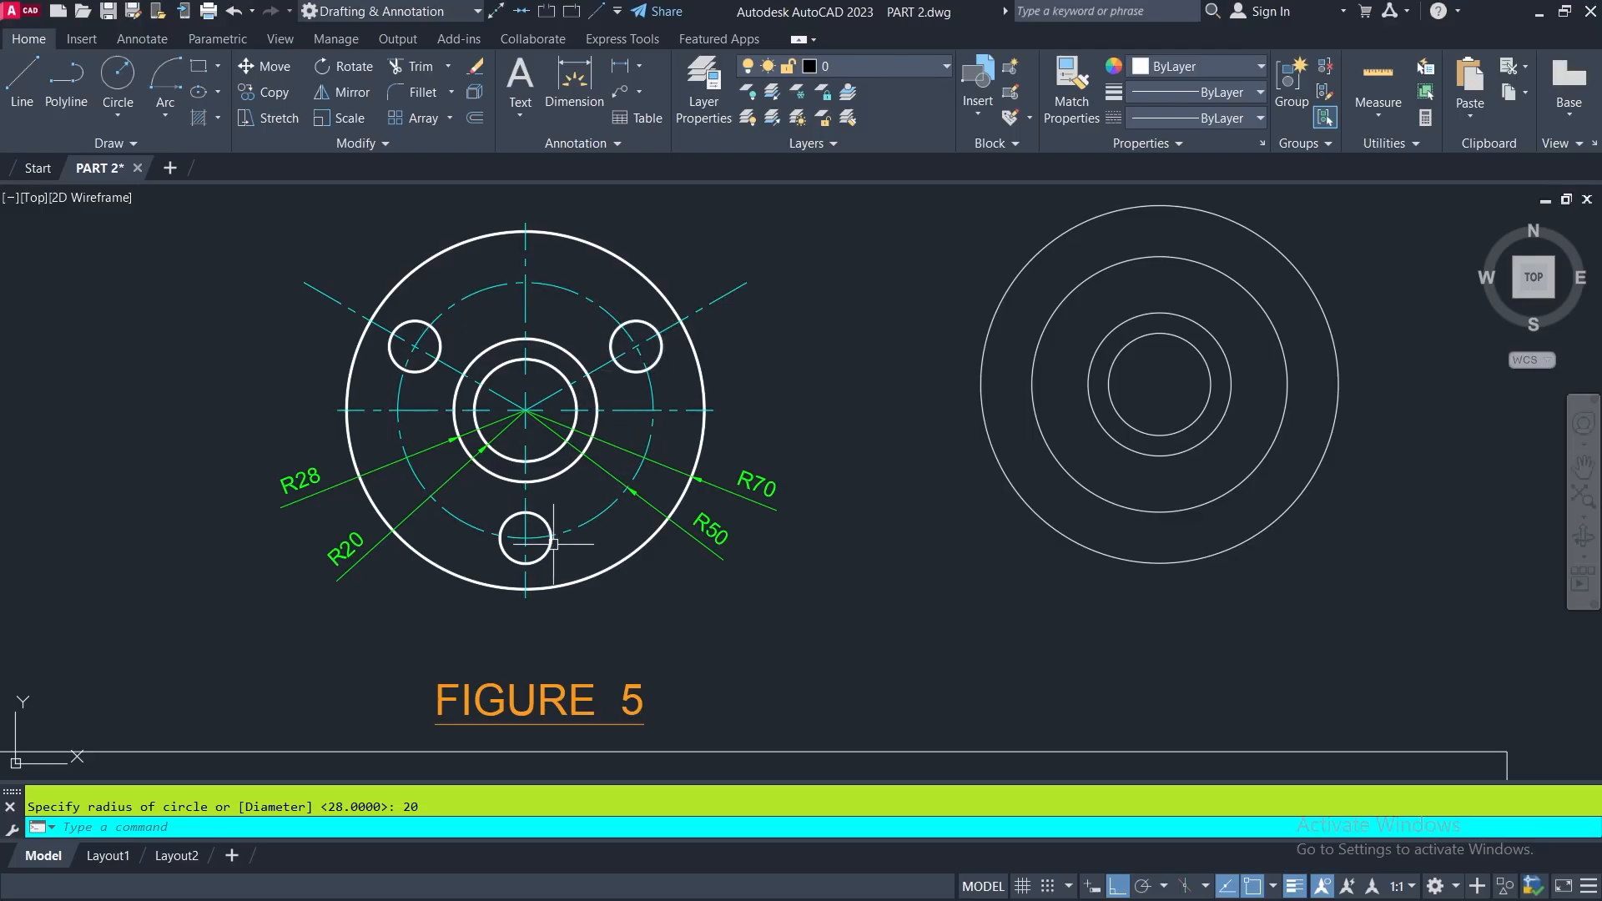
mouse_move(649, 361)
middle_down()
mouse_move(741, 376)
mouse_move(502, 397)
middle_up()
click(23, 75)
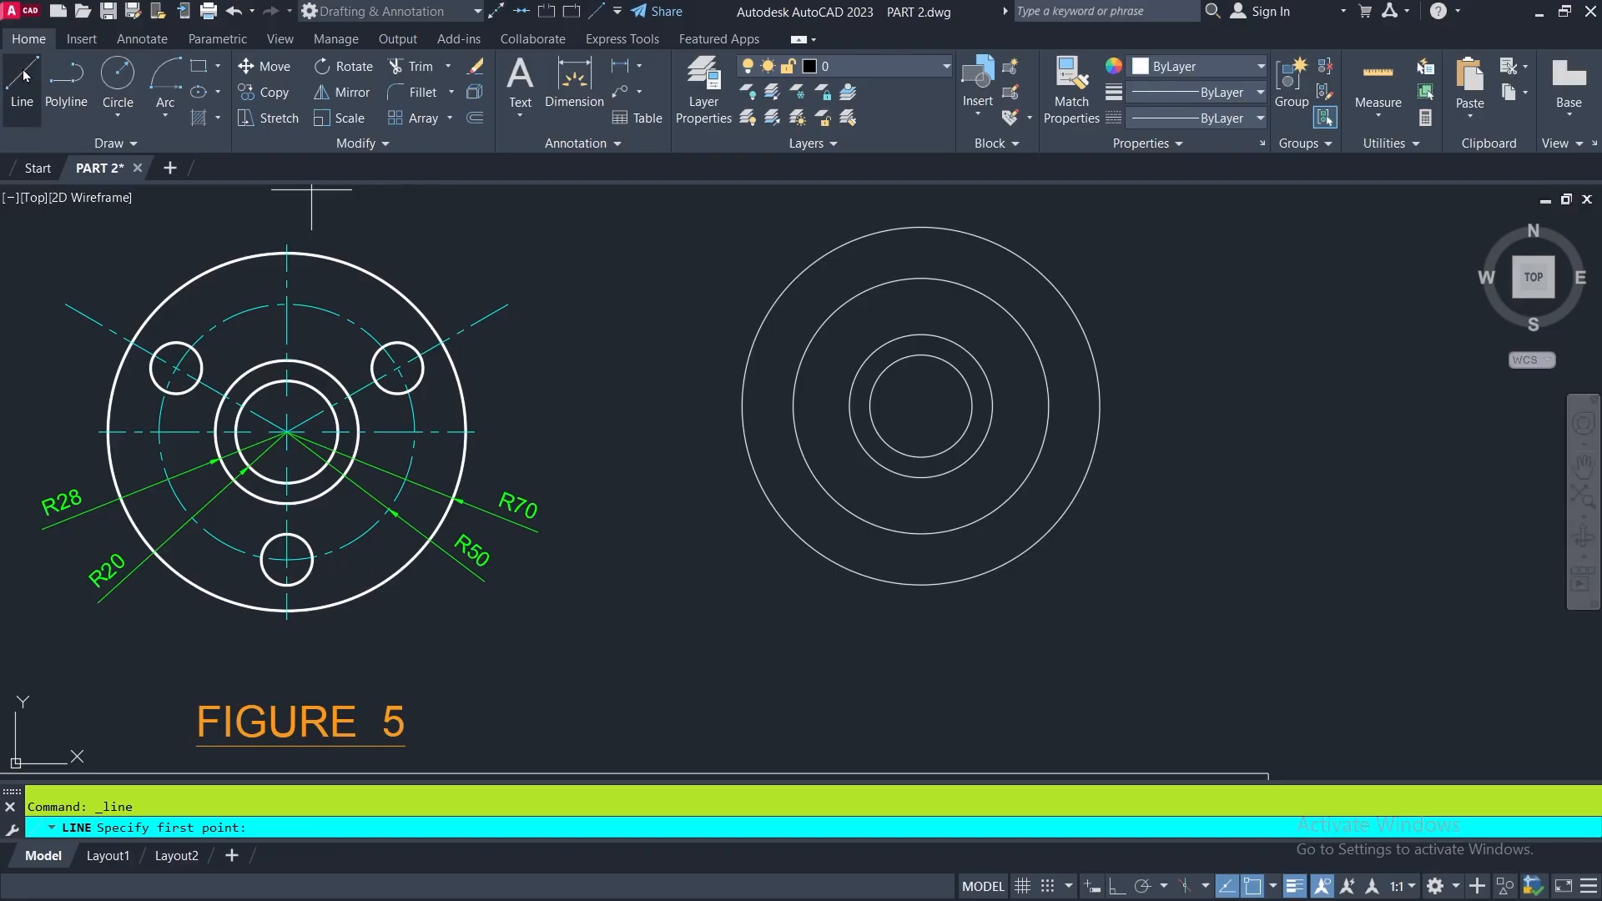
click(921, 406)
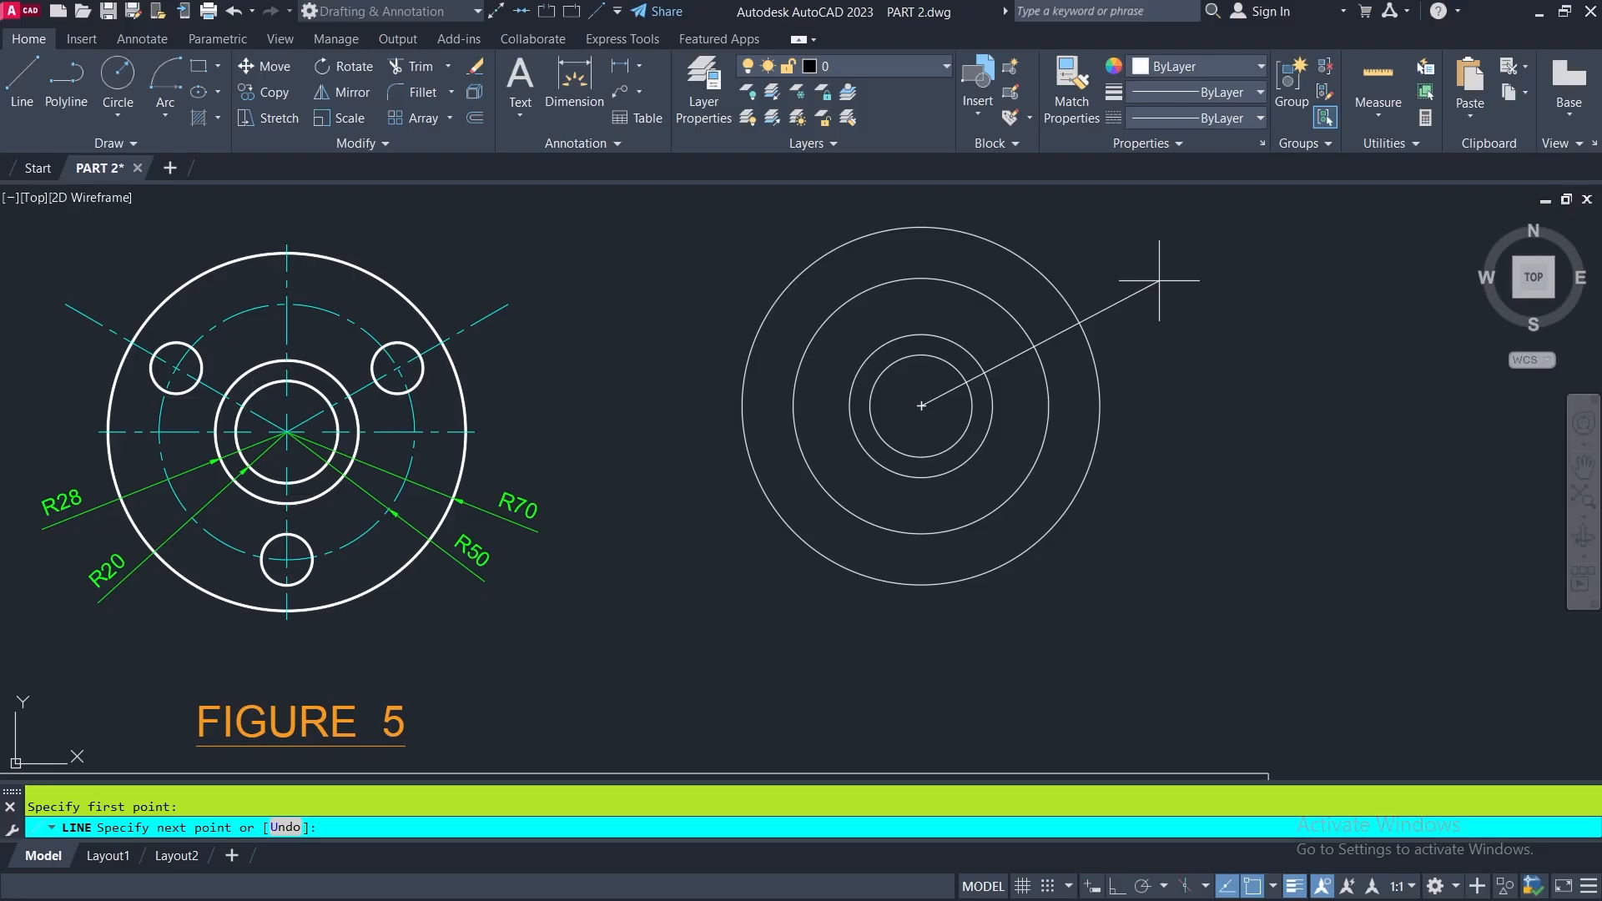
text(@)
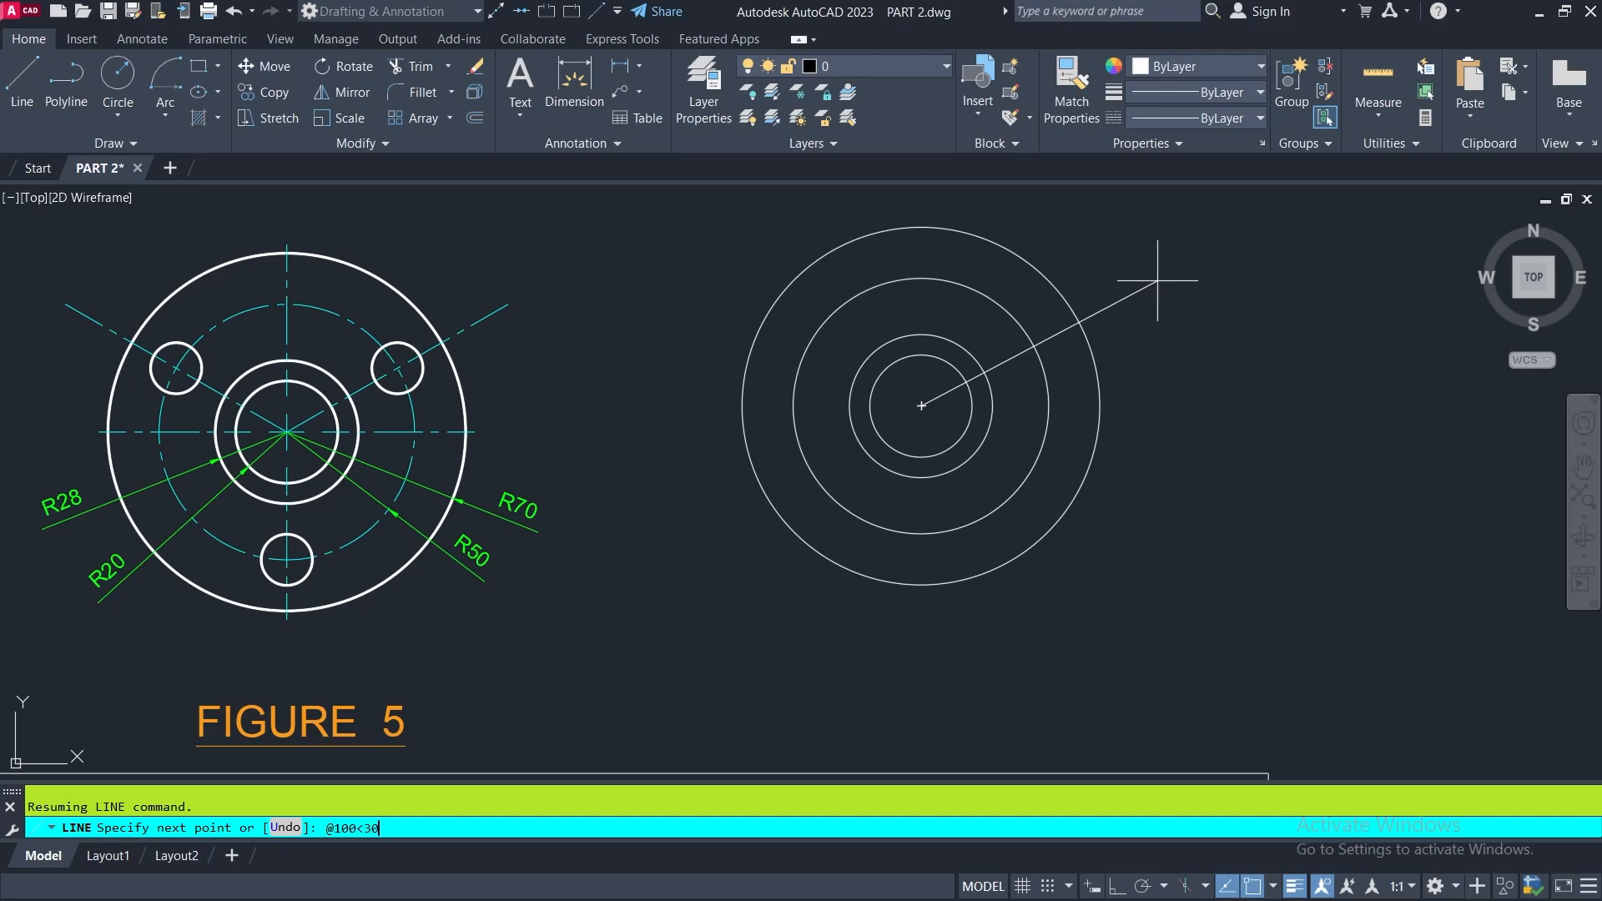
text(100<30)
key(Return)
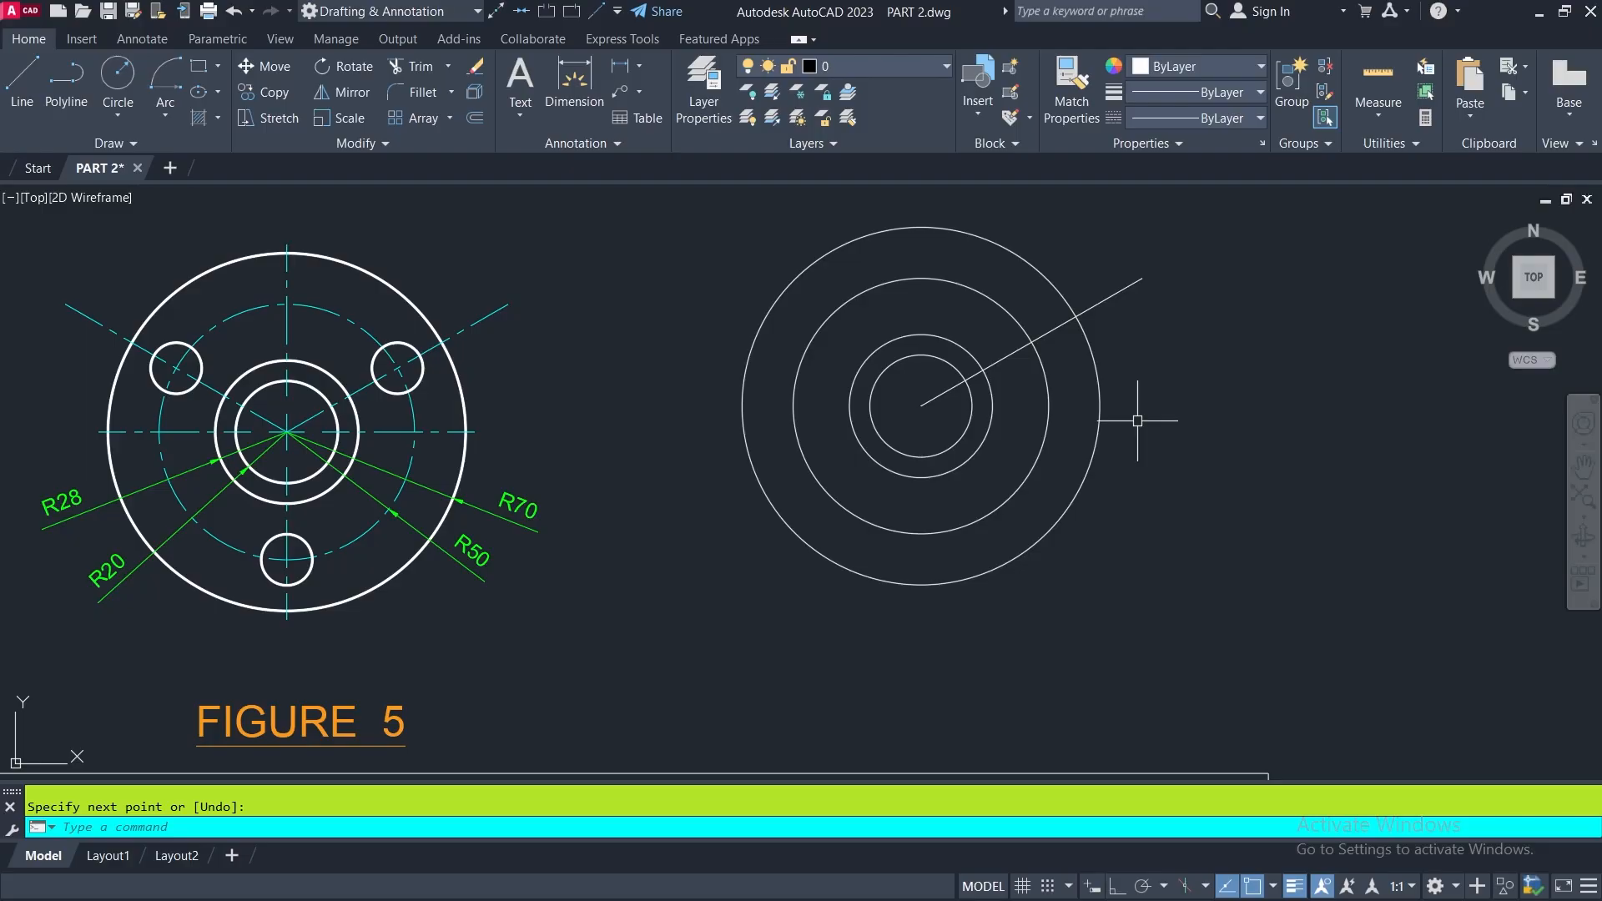
key(Return)
key(Return)
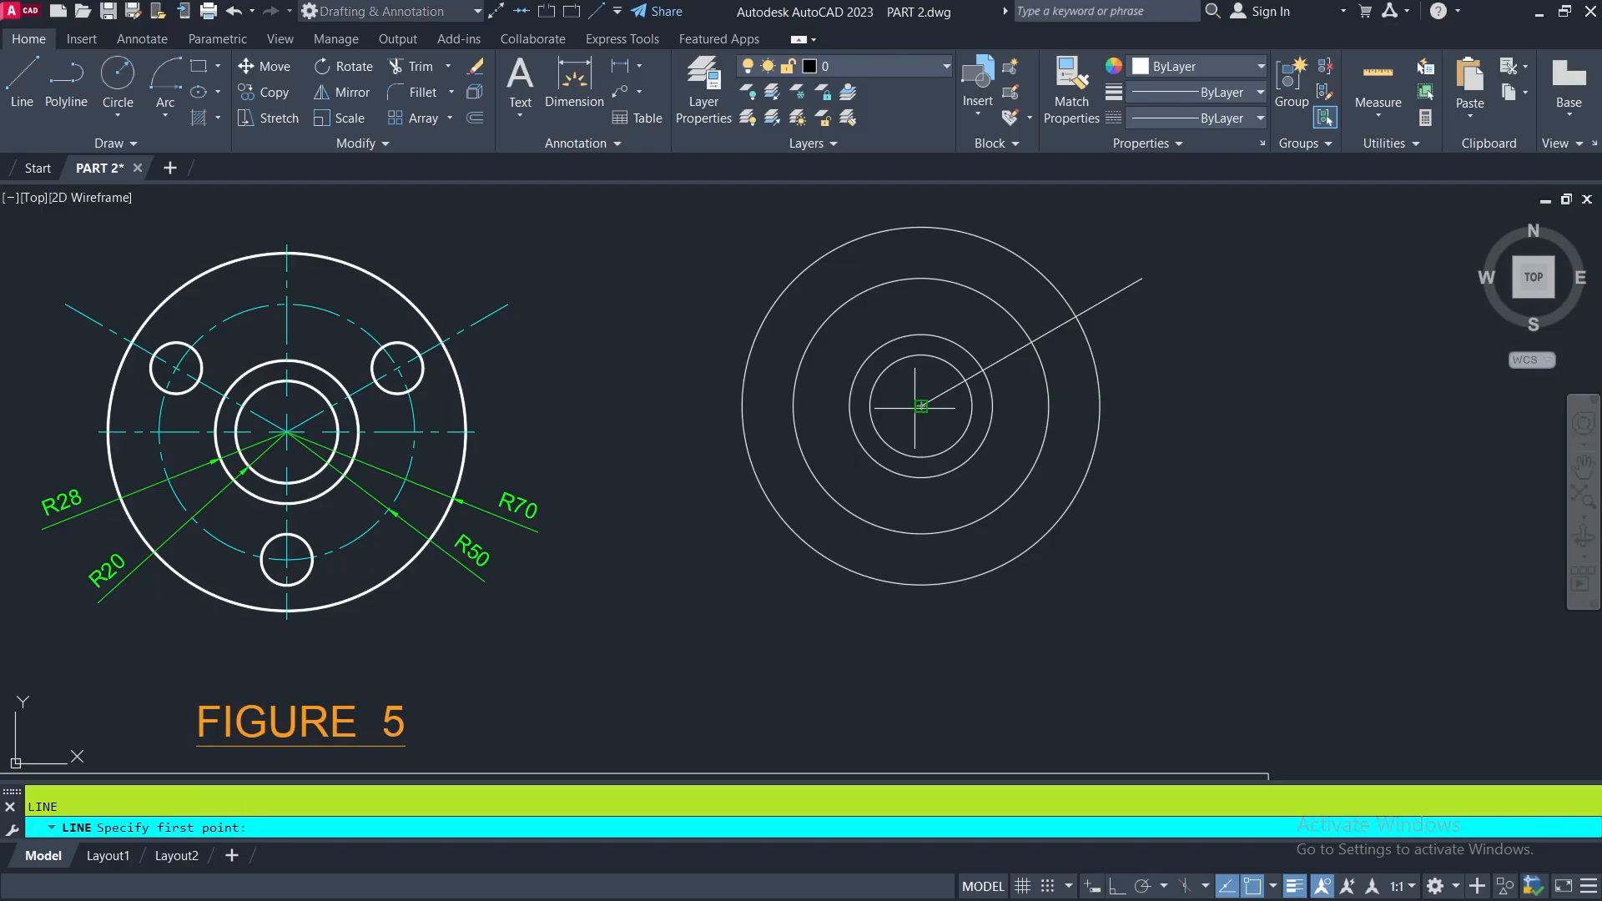
click(921, 407)
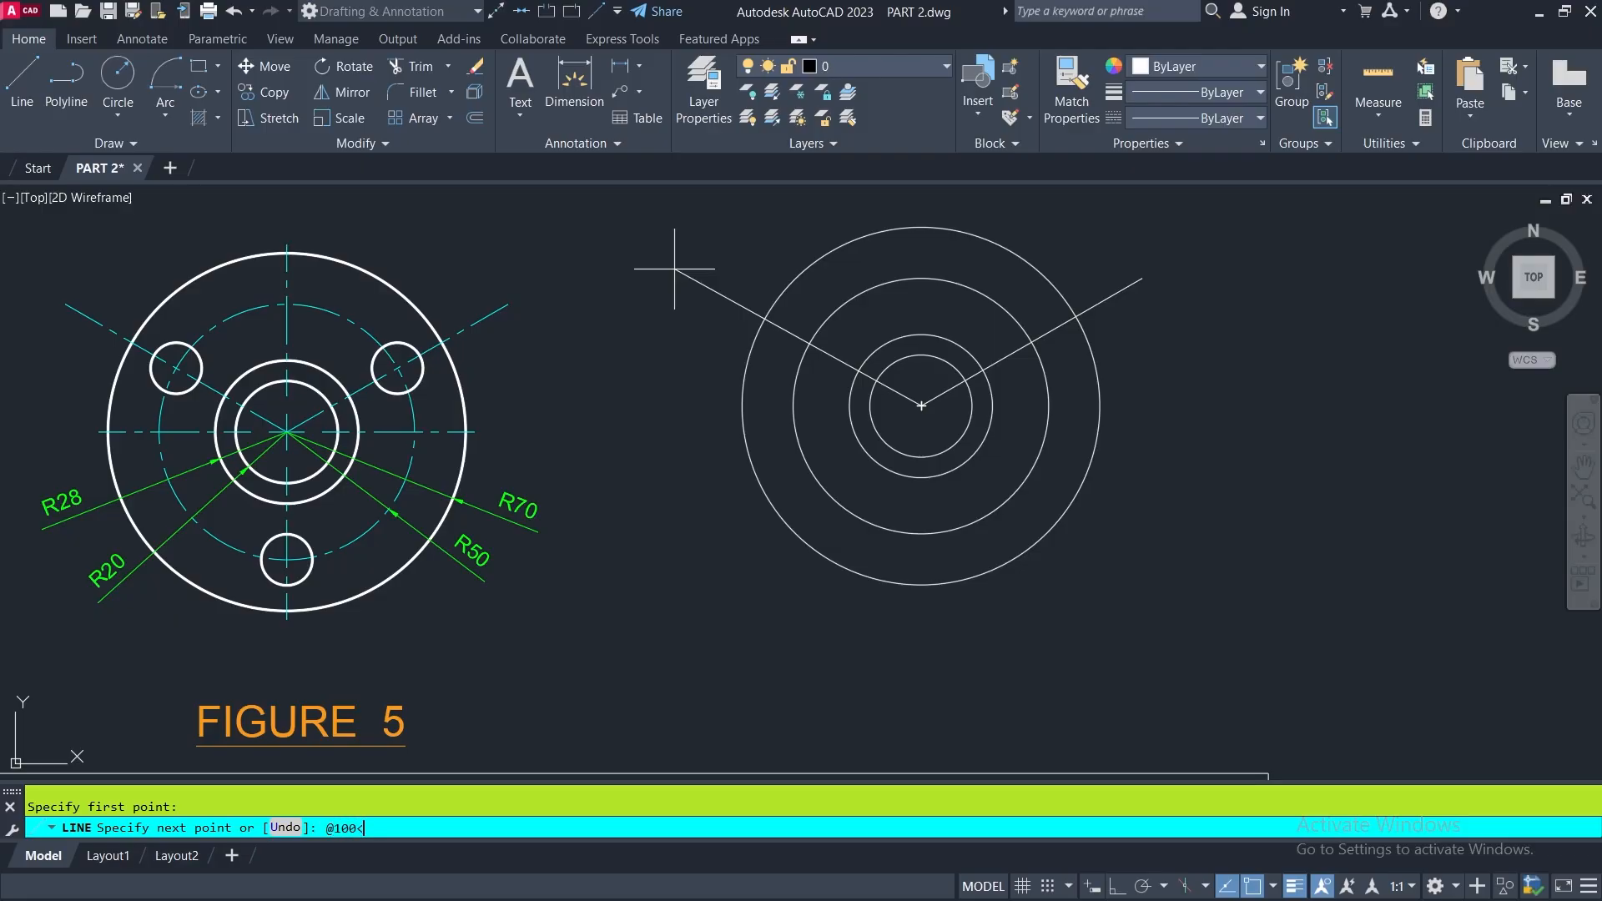
text(150)
key(Return)
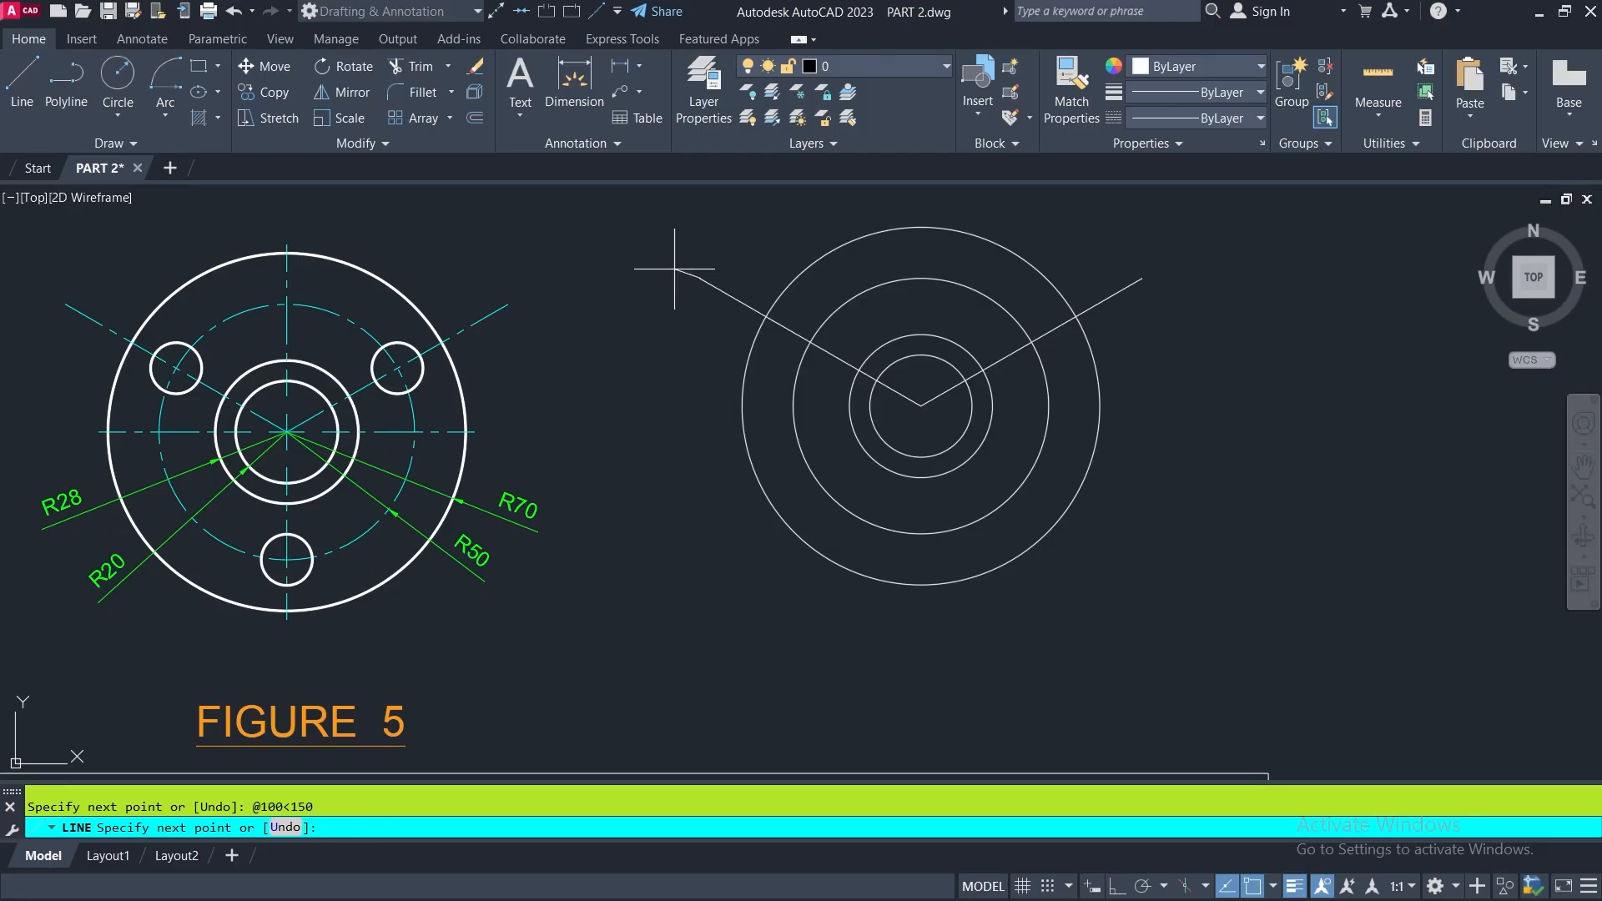
key(Return)
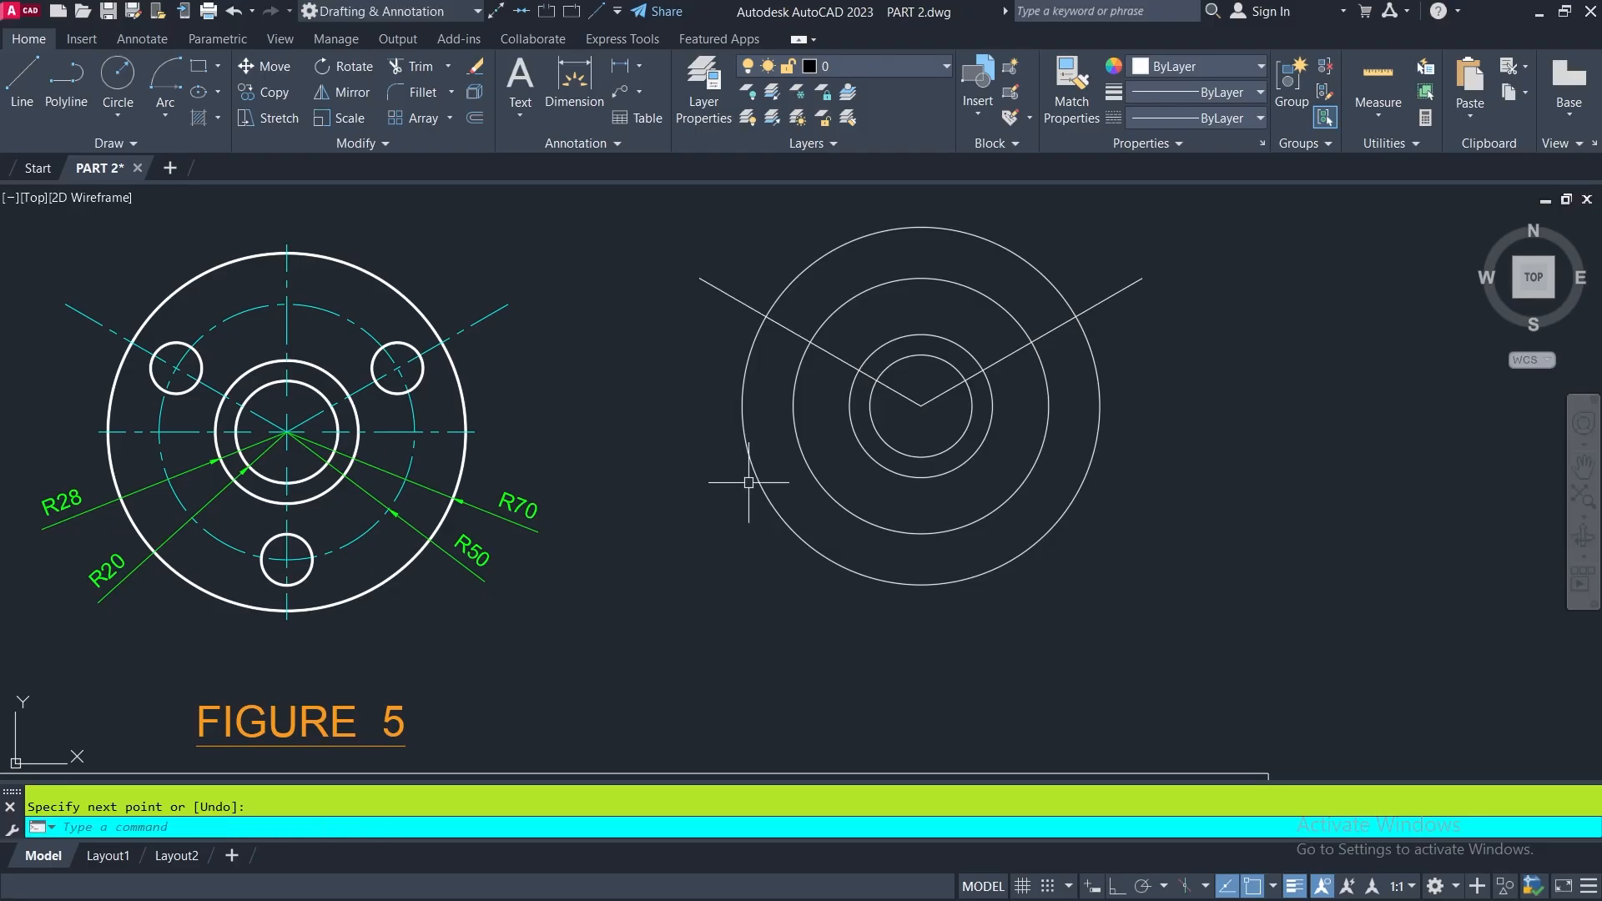
- Draw a third line from the circles' center, 100 units straight down with Ortho on
key(Return)
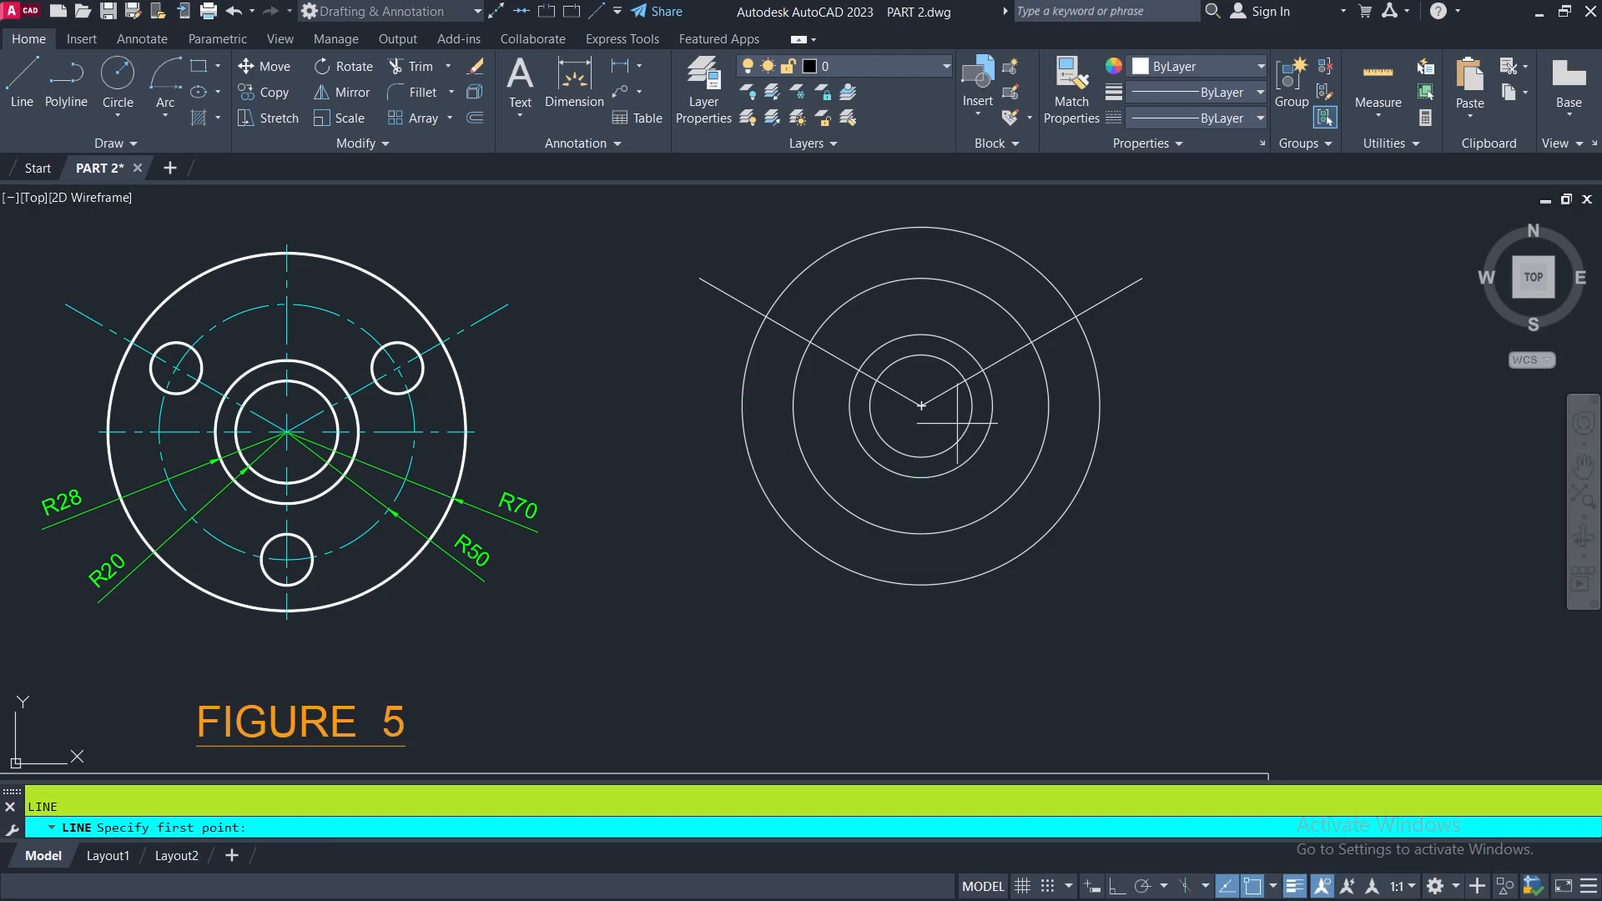
click(921, 406)
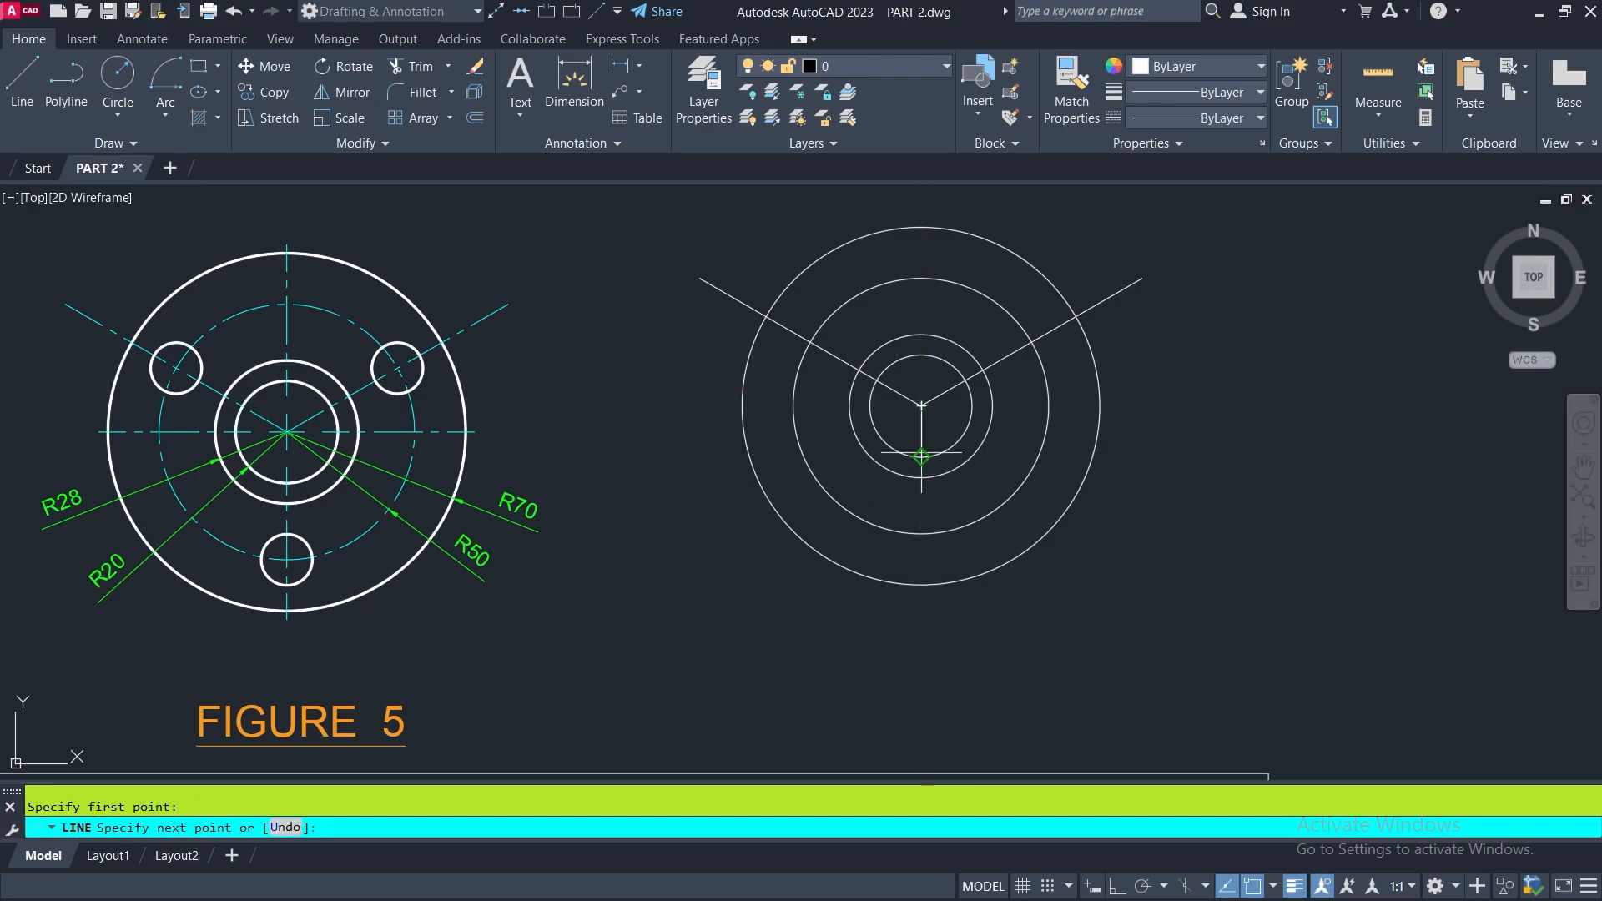
key(F8)
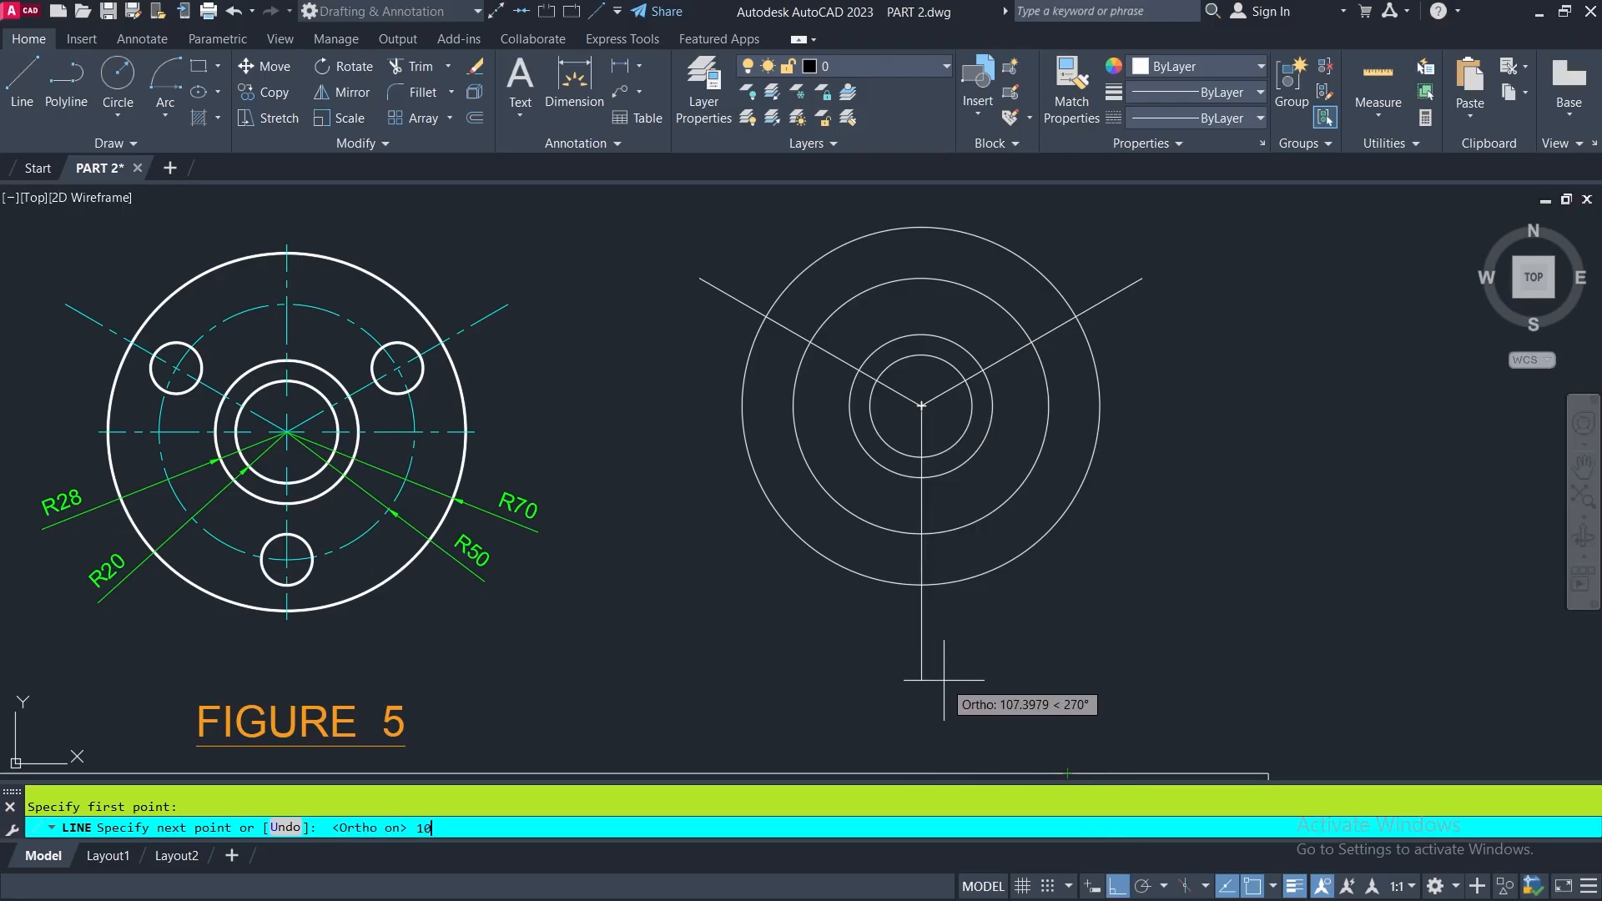
key(Return)
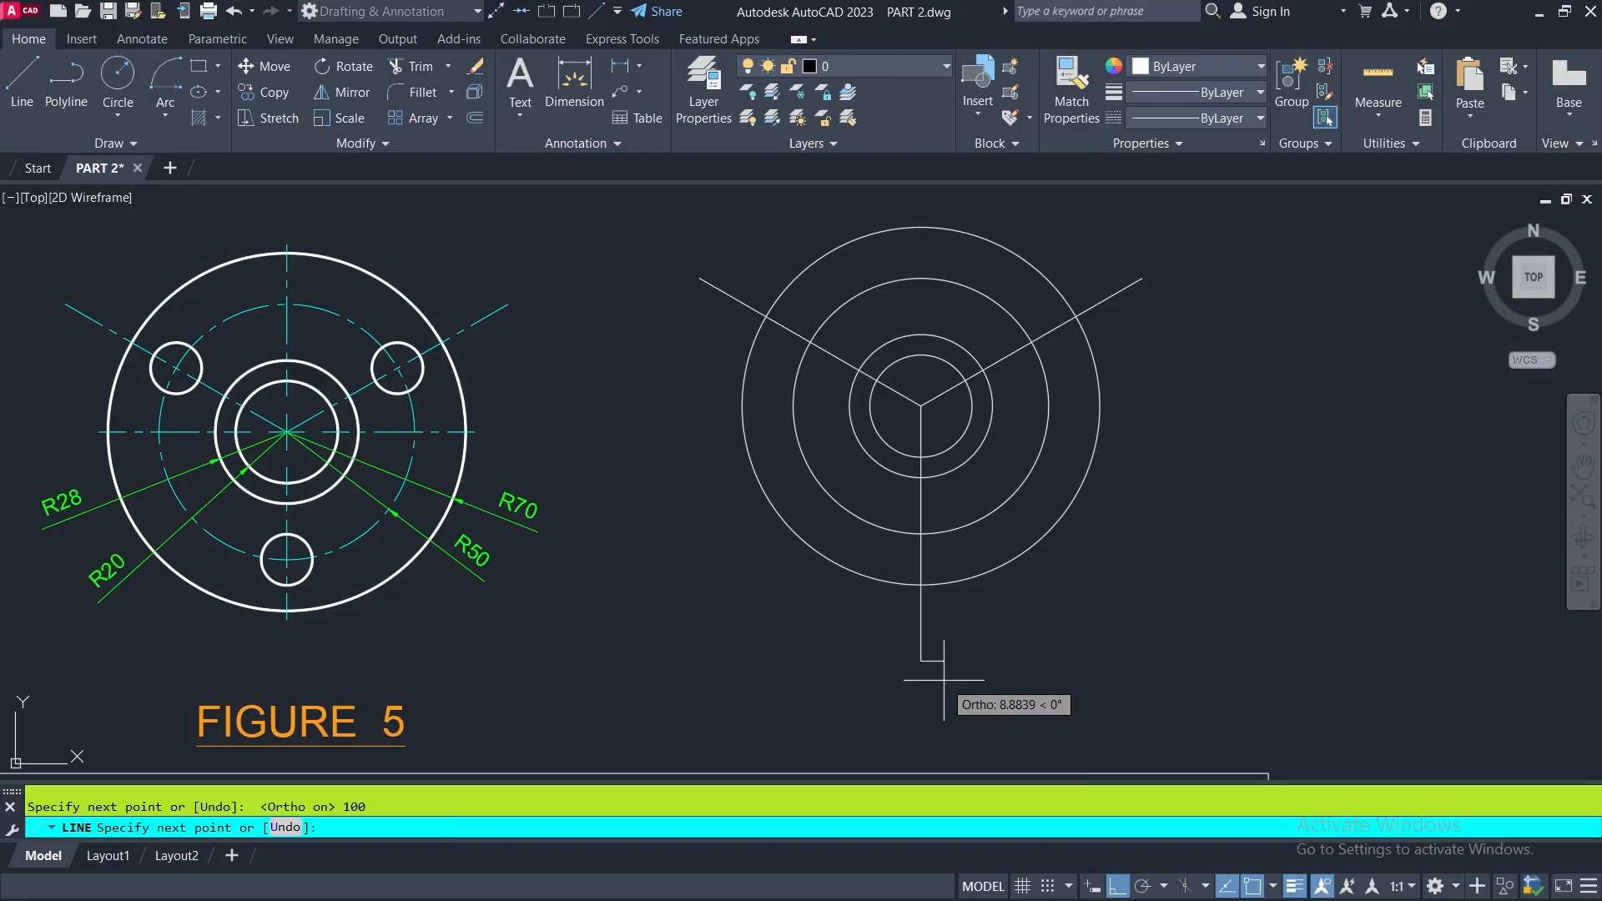
key(Return)
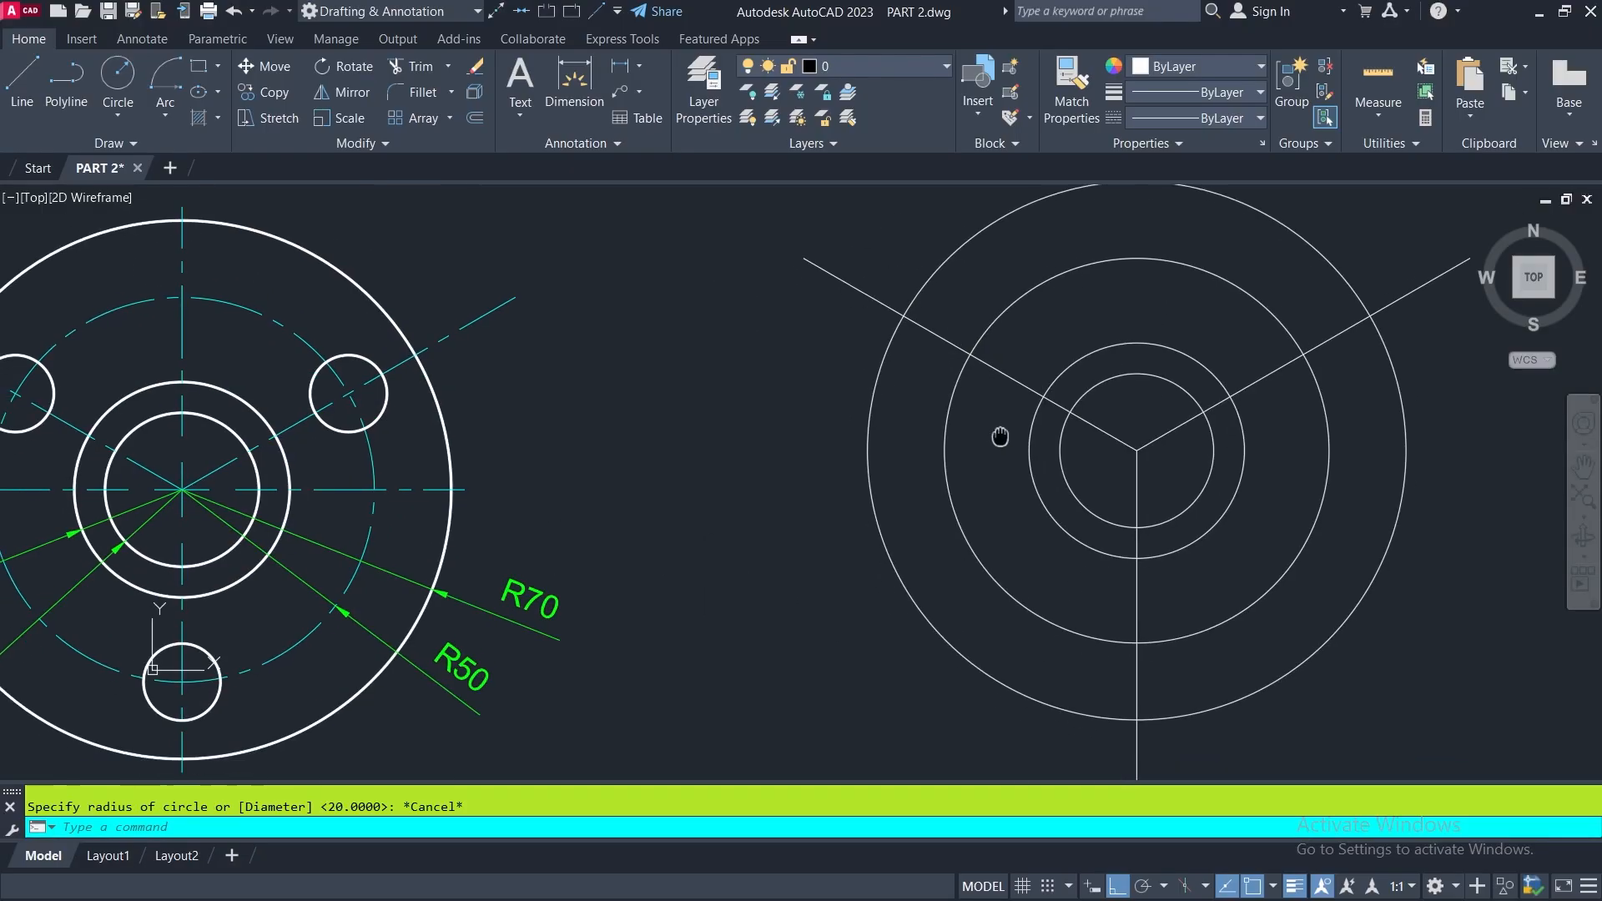
- Add a radius dimension to the small upper-right circle in reference FIGURE 5, placed outside the outer circle
middle_drag(1002, 436, 1006, 432)
middle_drag(822, 495, 884, 490)
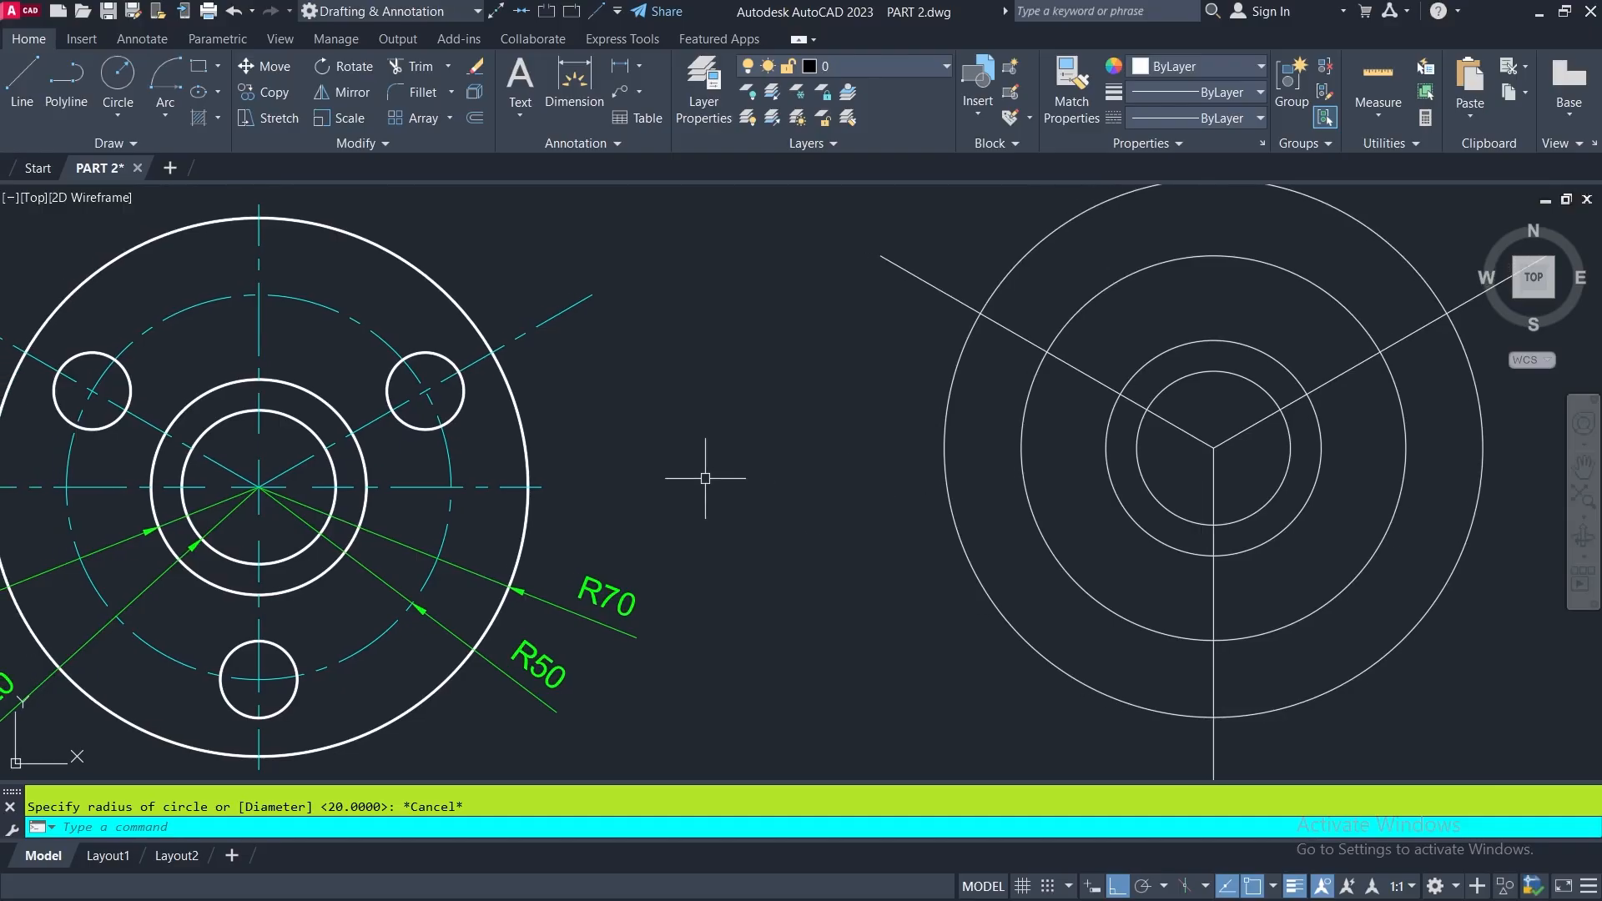
middle_drag(658, 465, 725, 465)
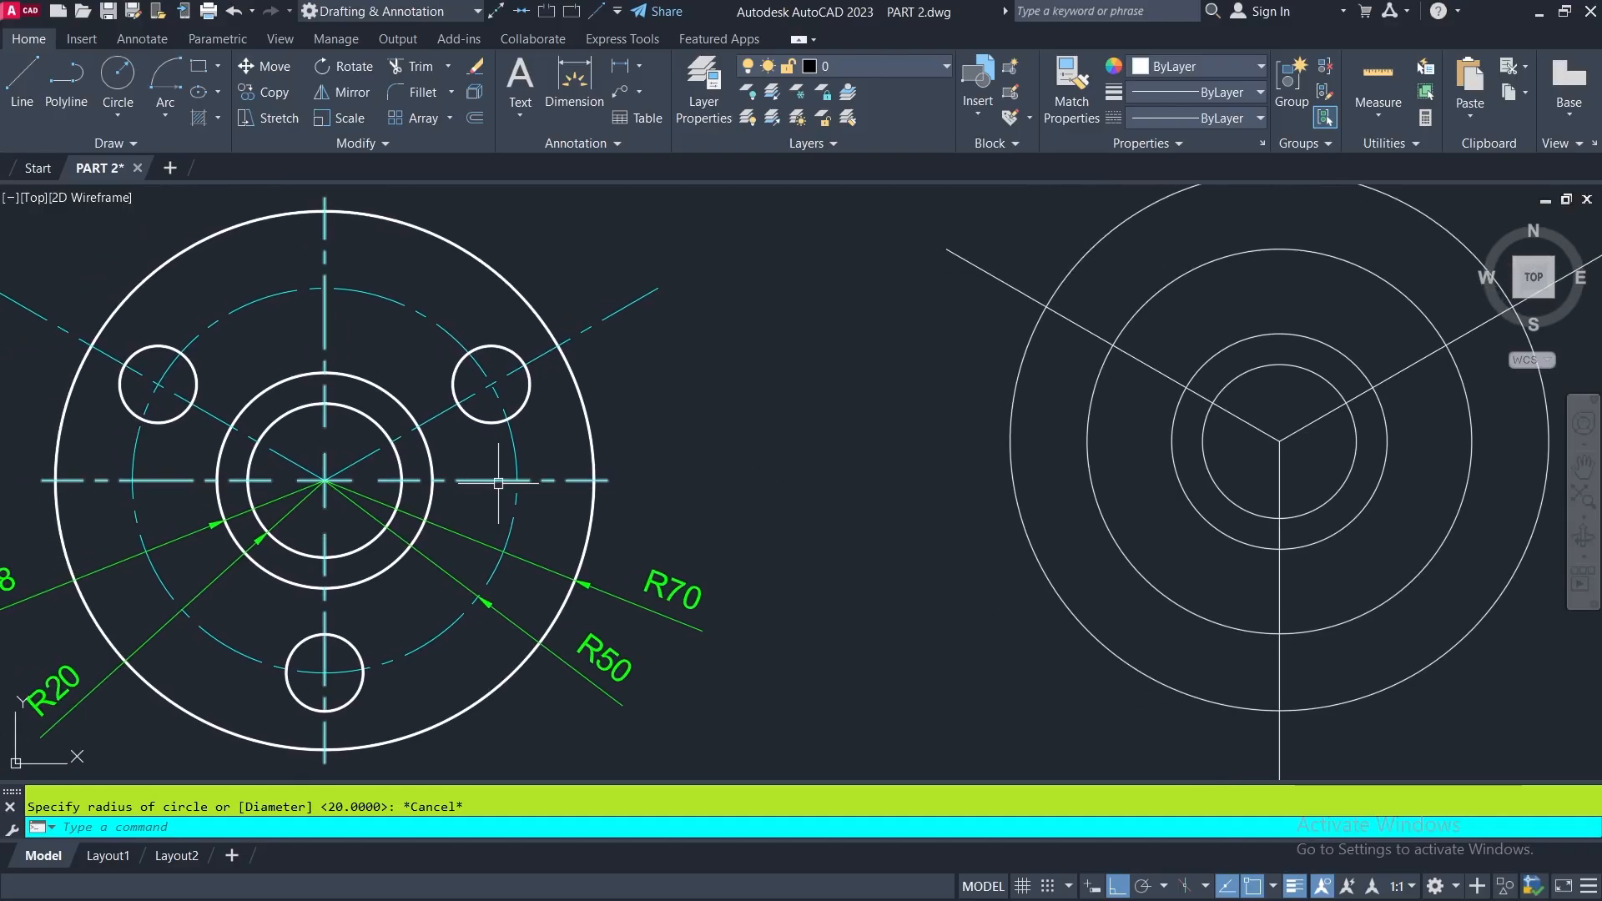
click(639, 66)
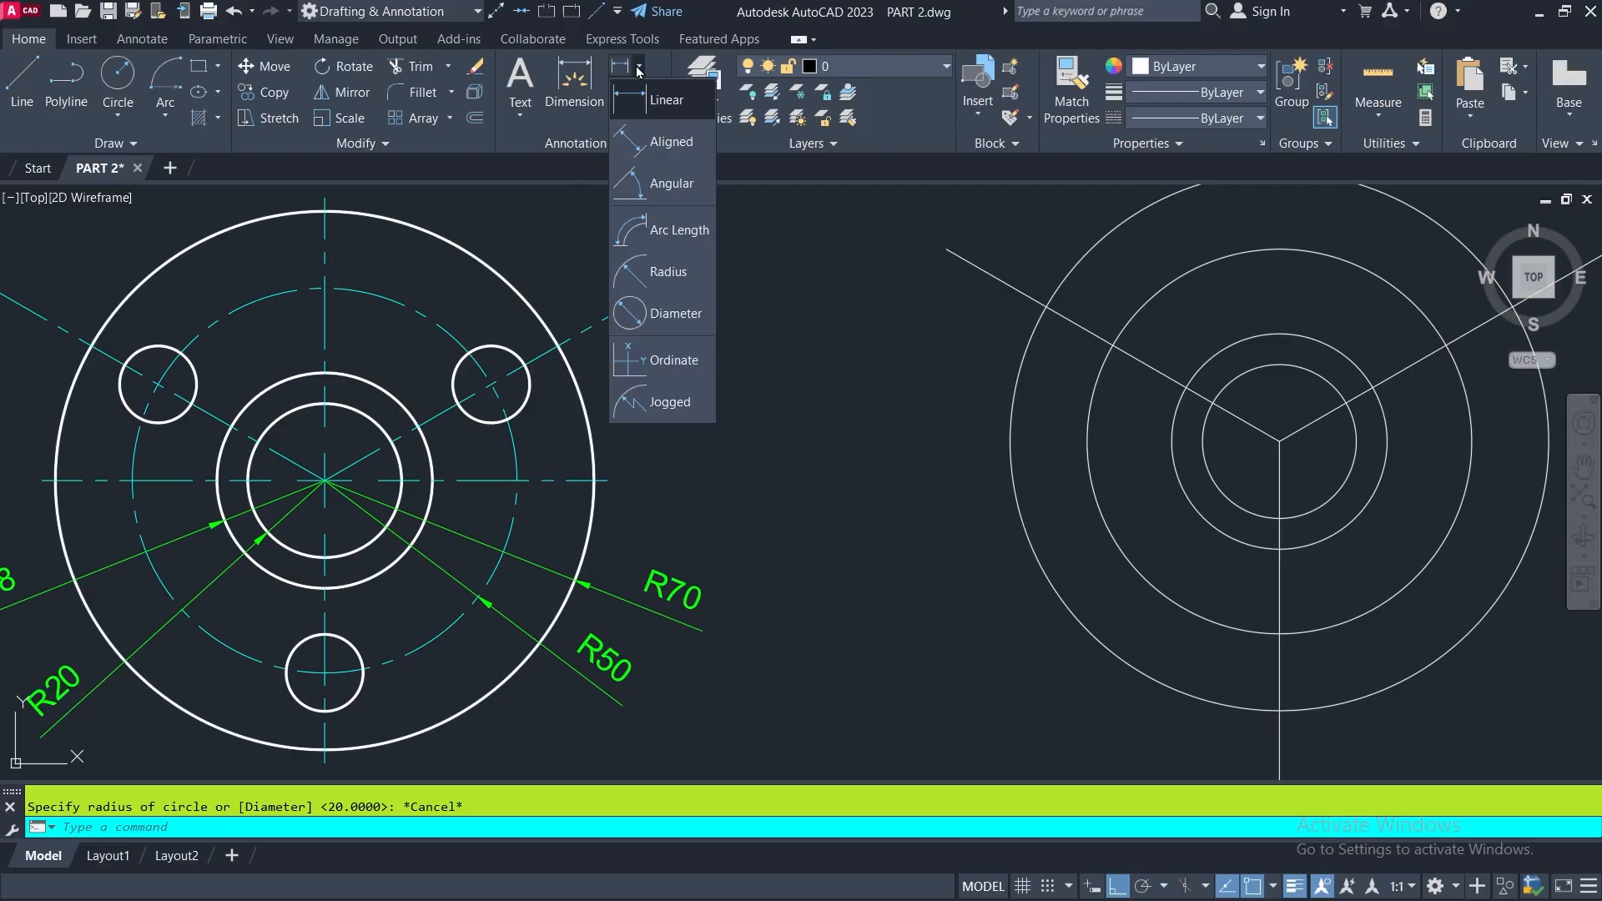
click(634, 272)
click(504, 346)
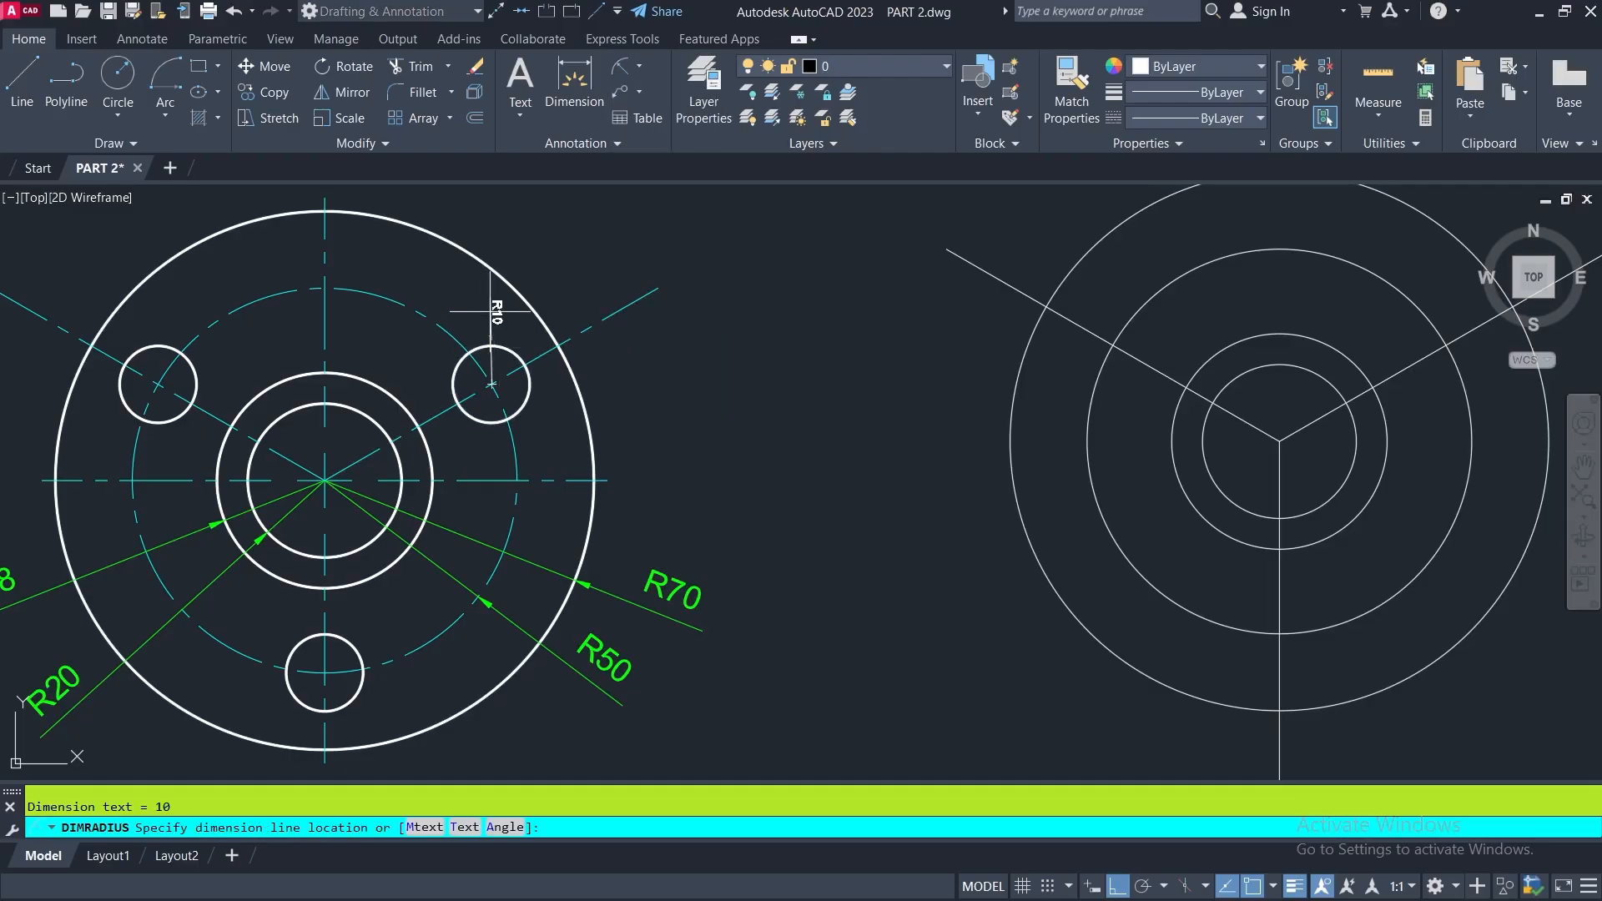
click(544, 238)
scroll(551, 227, up, 4)
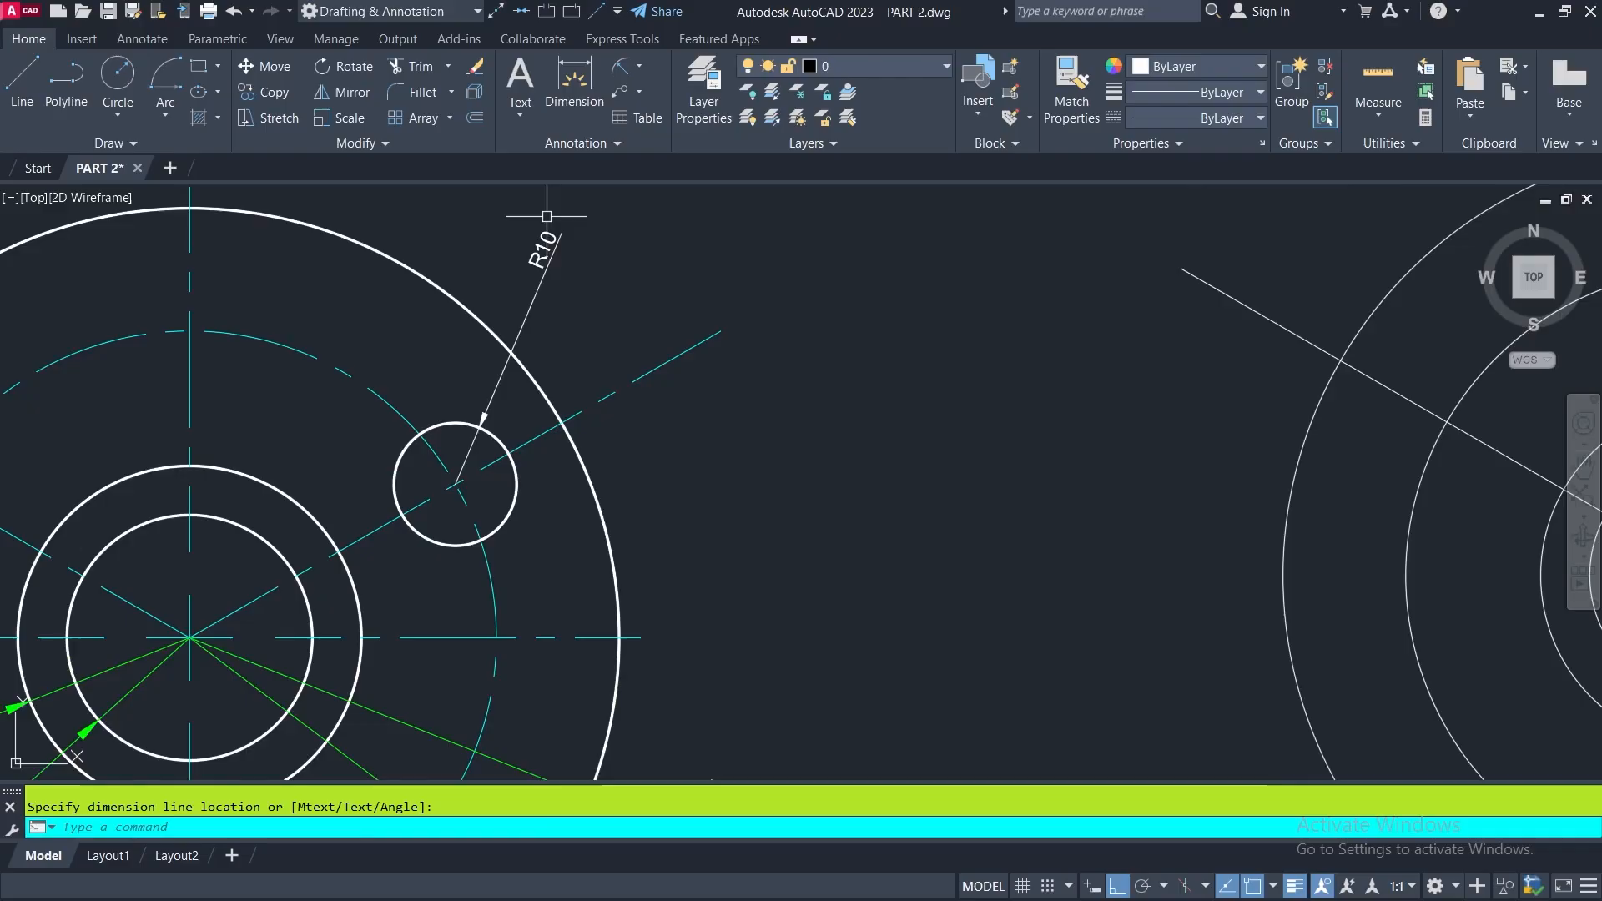
- Draw a circle of radius 10 centered where the 30-degree line crosses the 50-radius circle in the redrawn FIGURE 5
scroll(544, 216, down, 3)
middle_drag(932, 277, 688, 351)
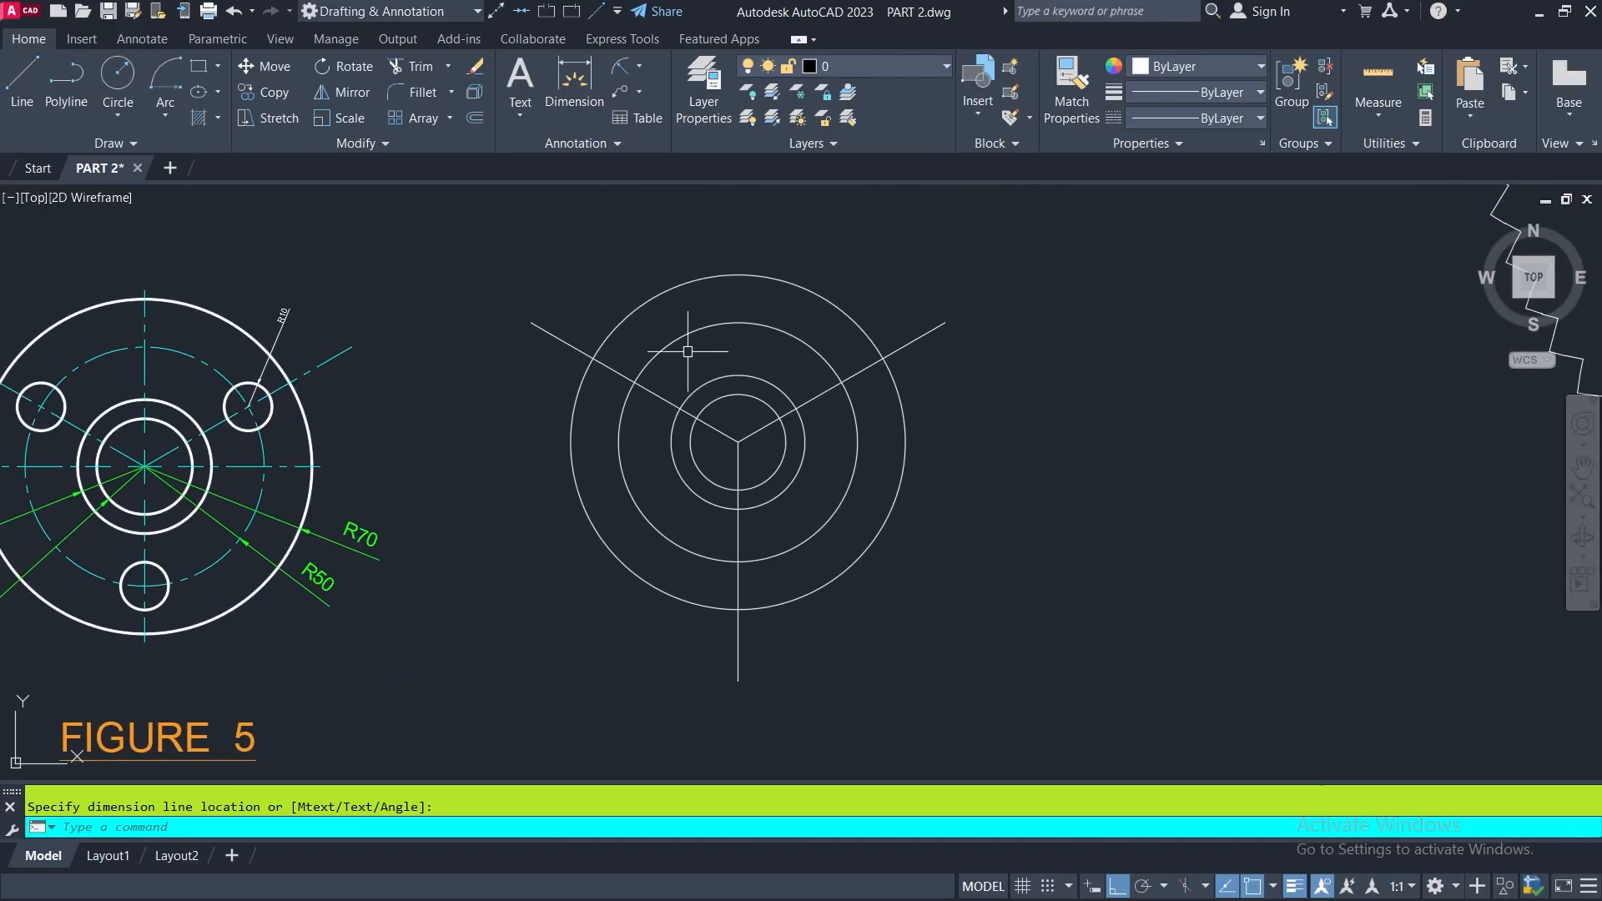
click(116, 77)
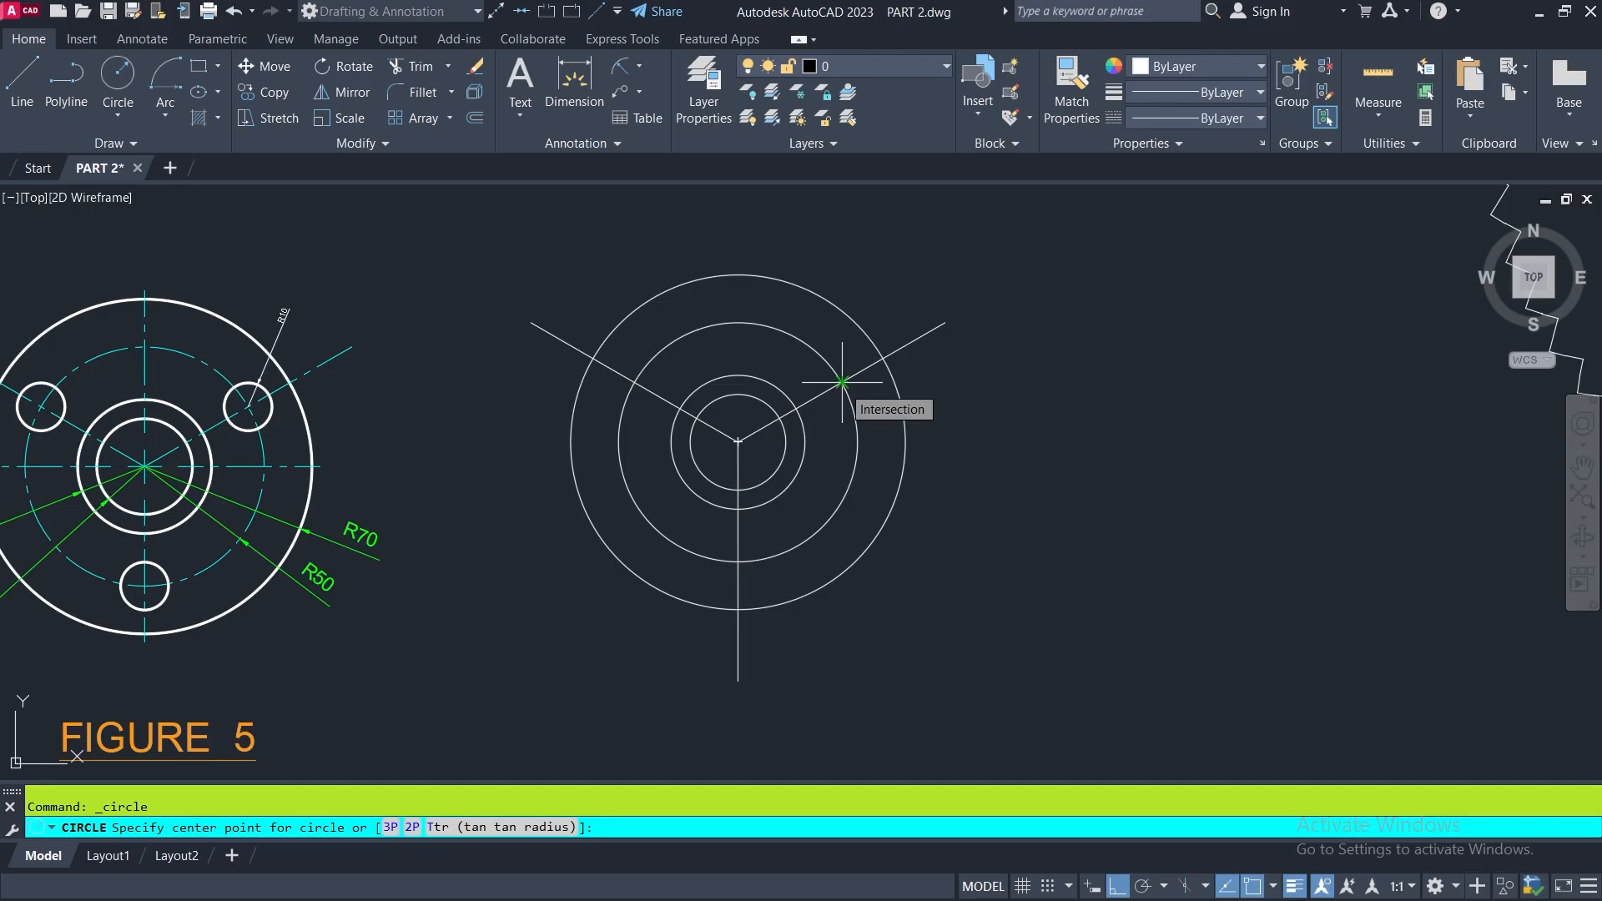
click(842, 382)
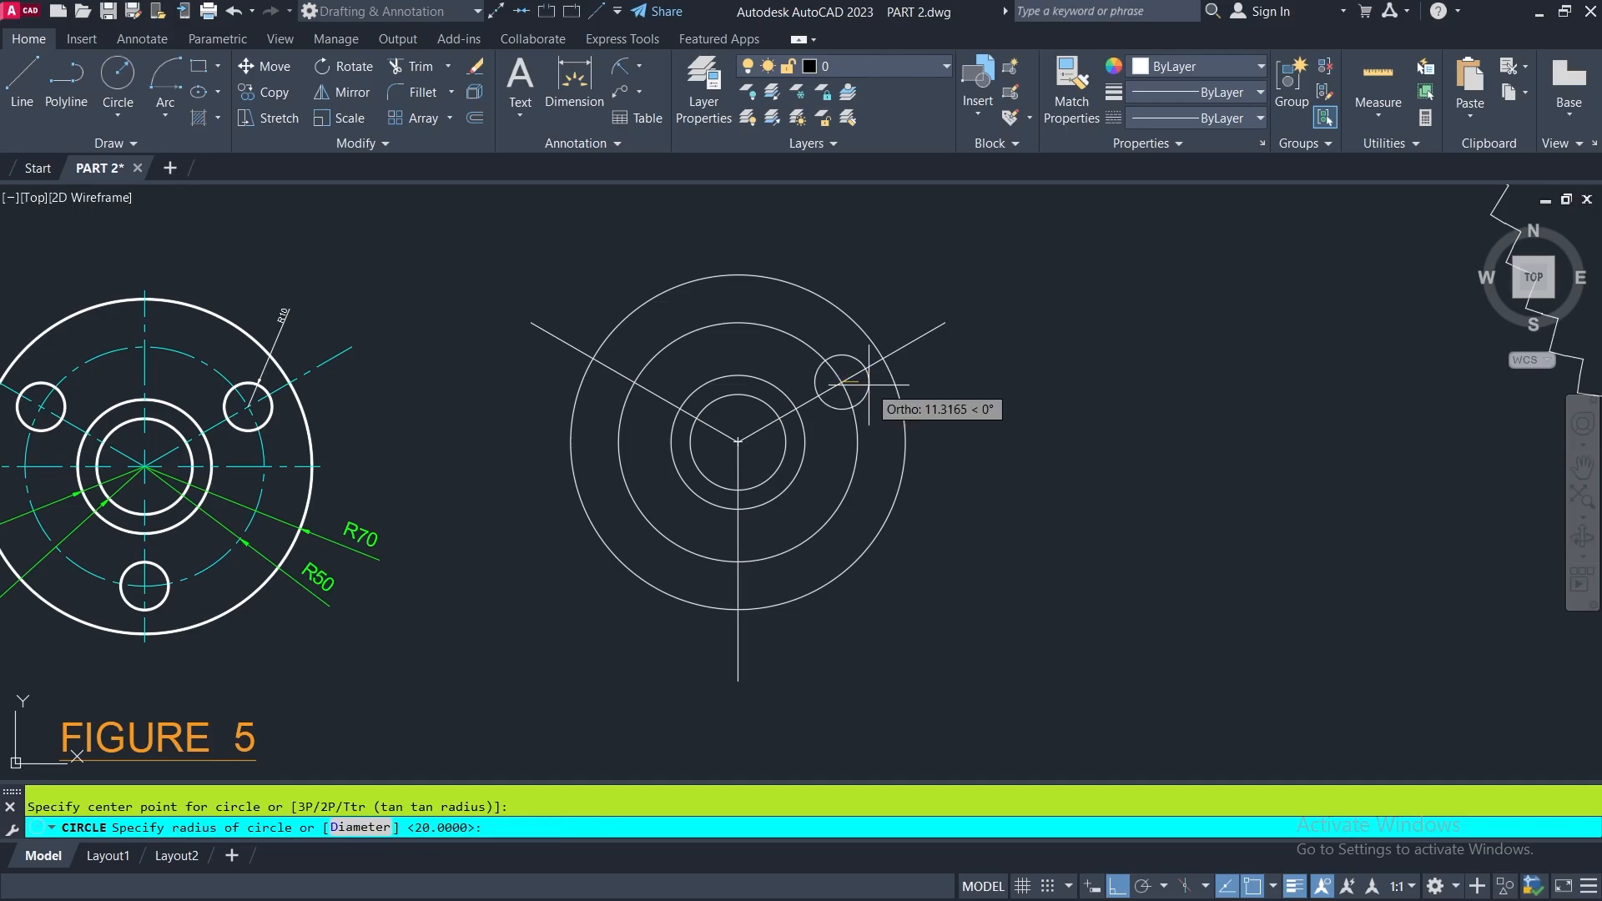
key(Return)
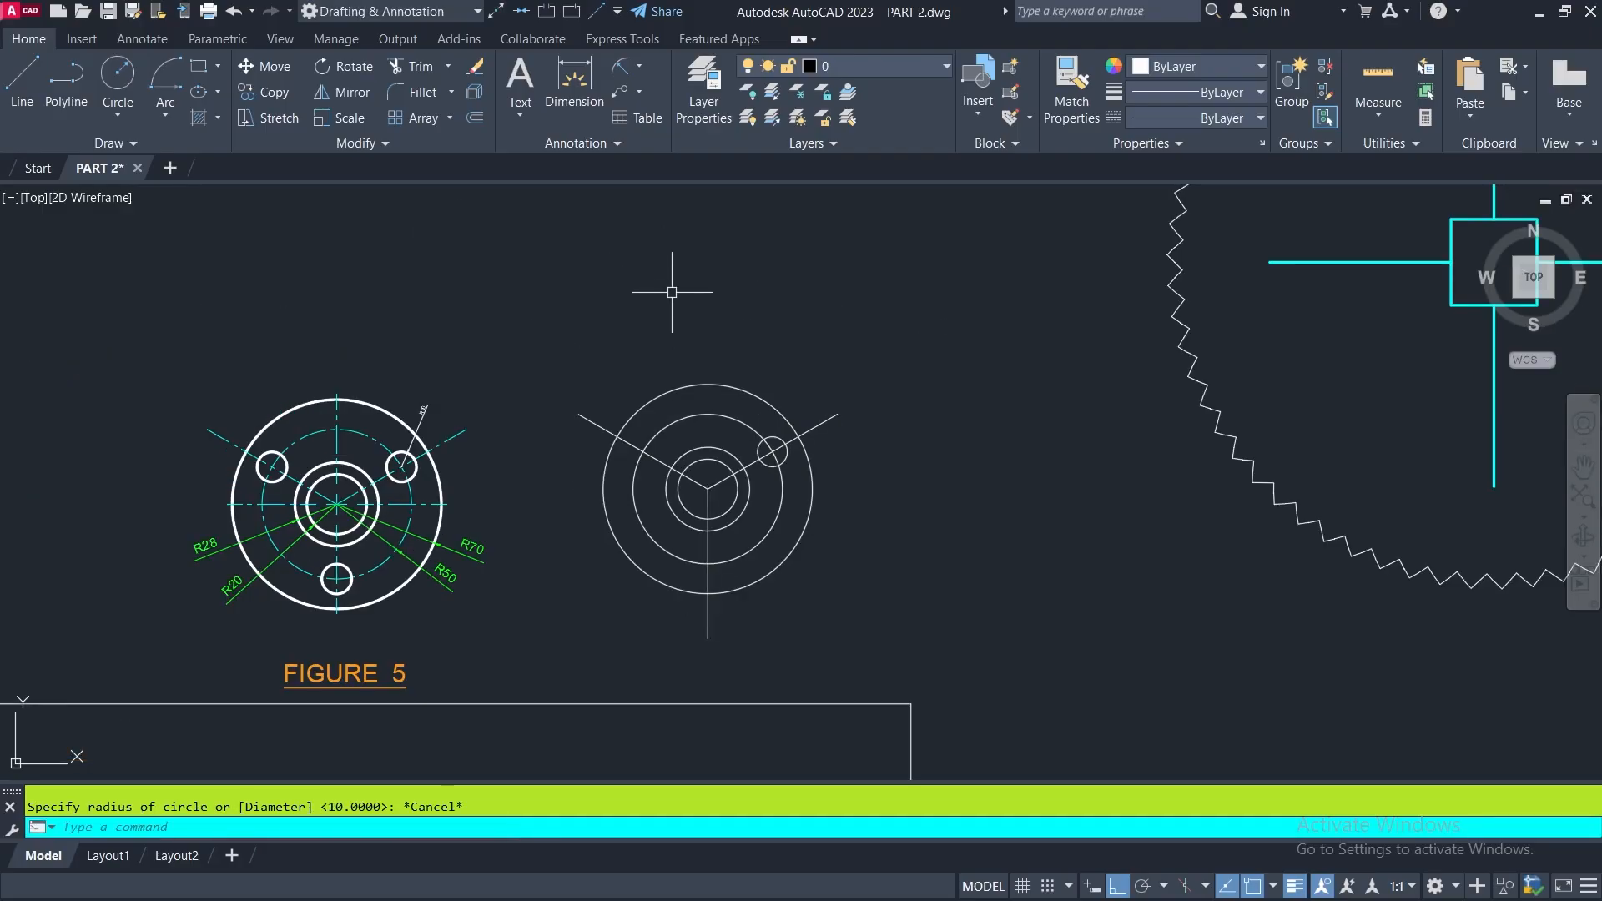
- Draw a second circle of radius 10 at the intersection of the 150-degree line and the 50-radius circle
key(Return)
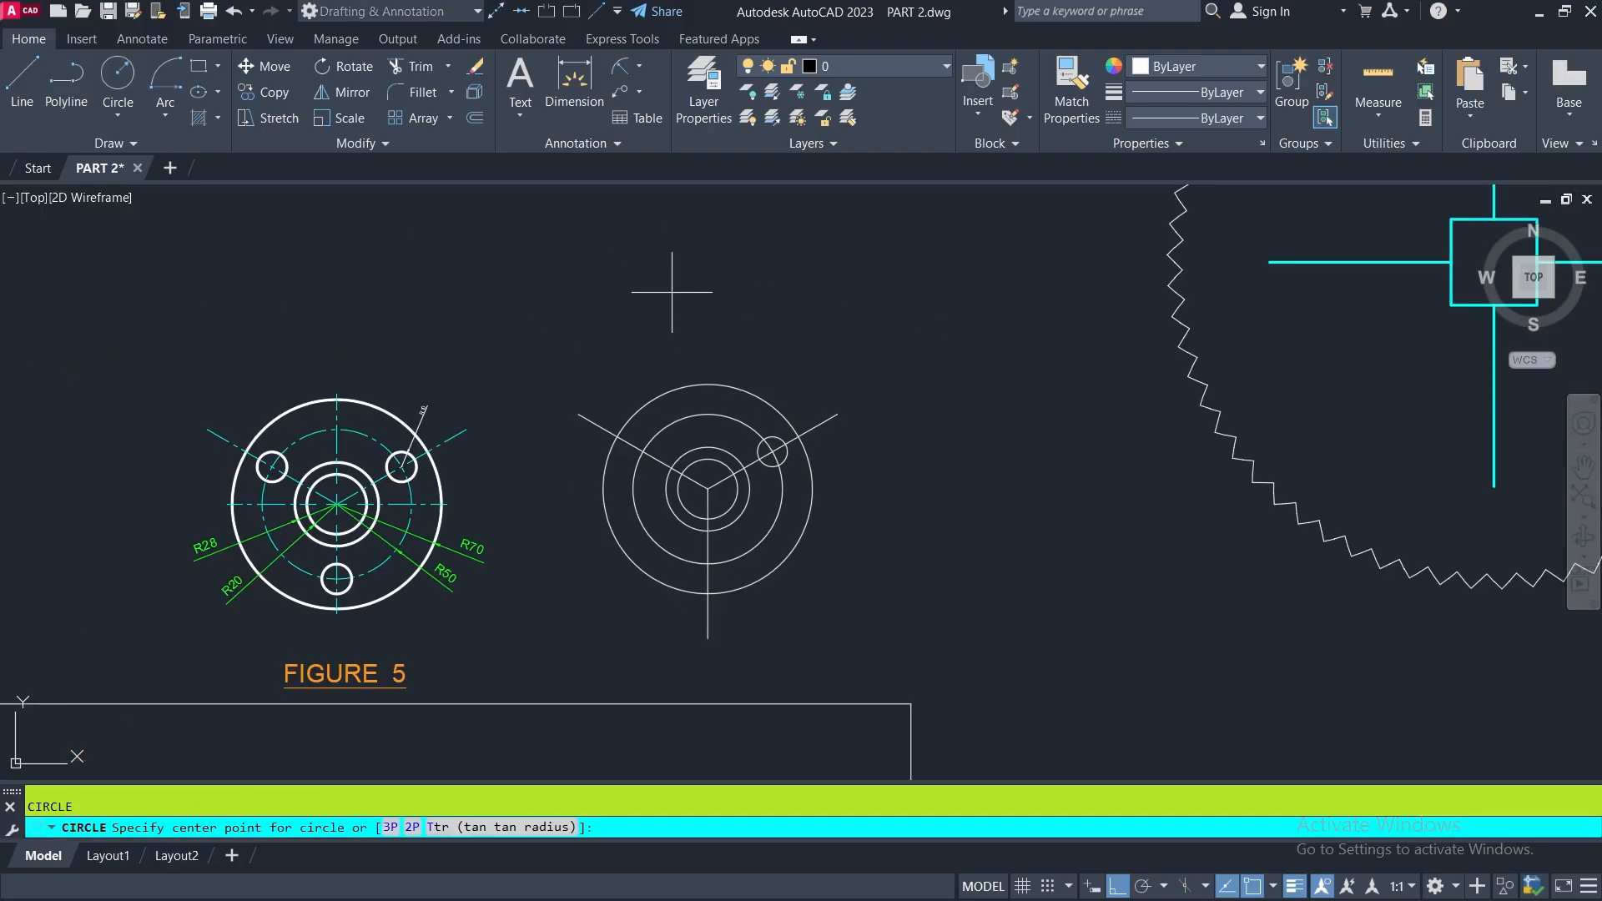
scroll(646, 456, up, 2)
click(644, 452)
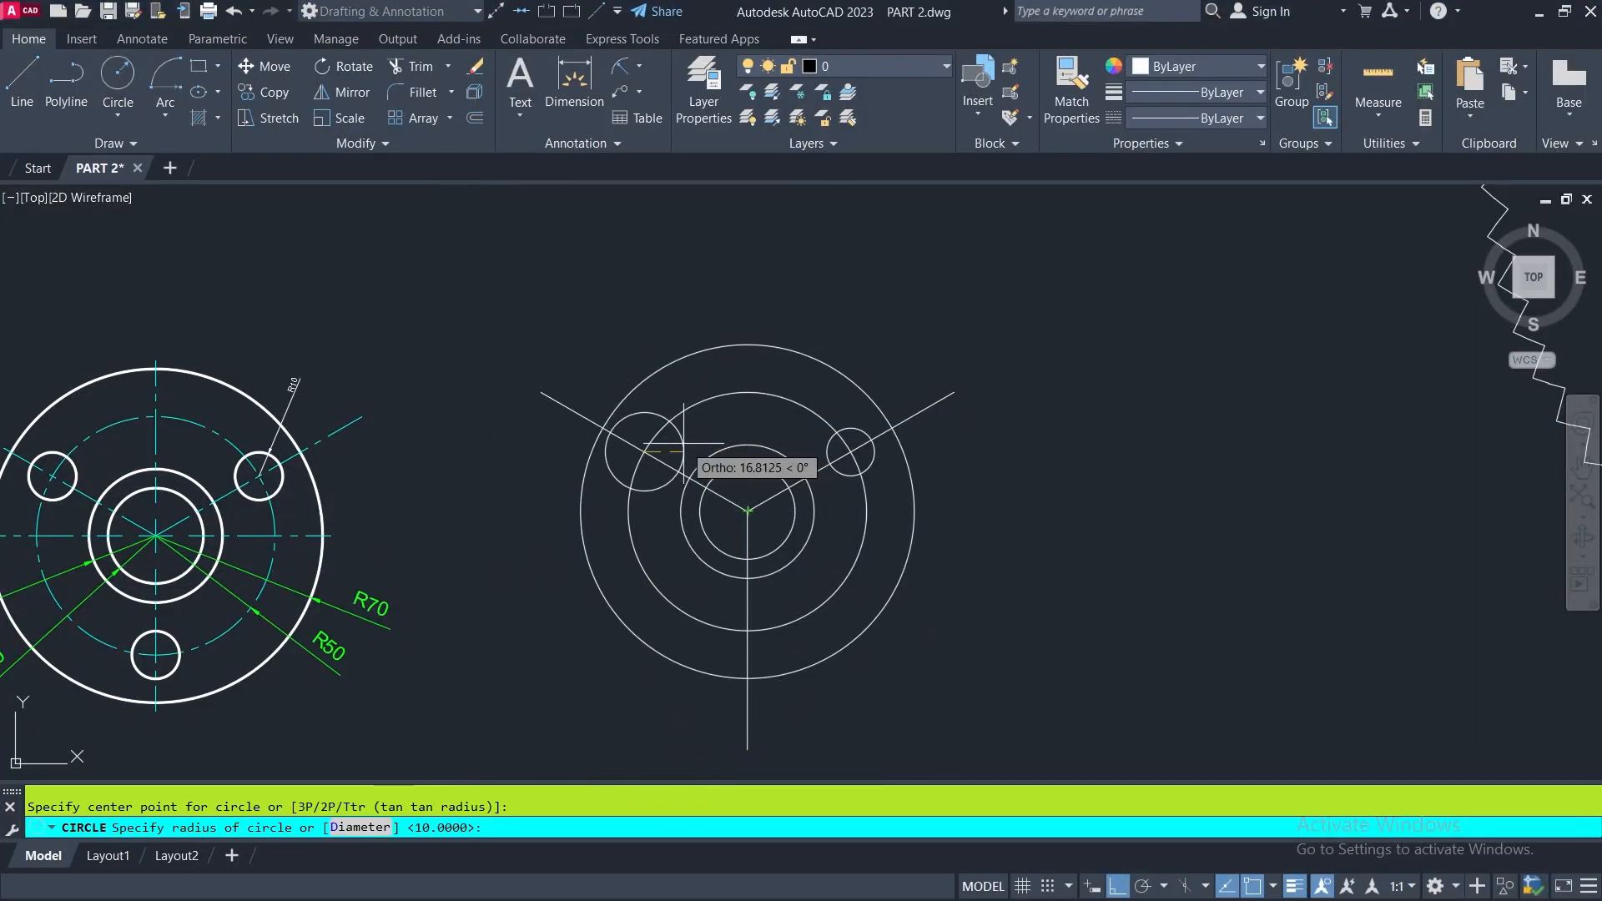
key(Return)
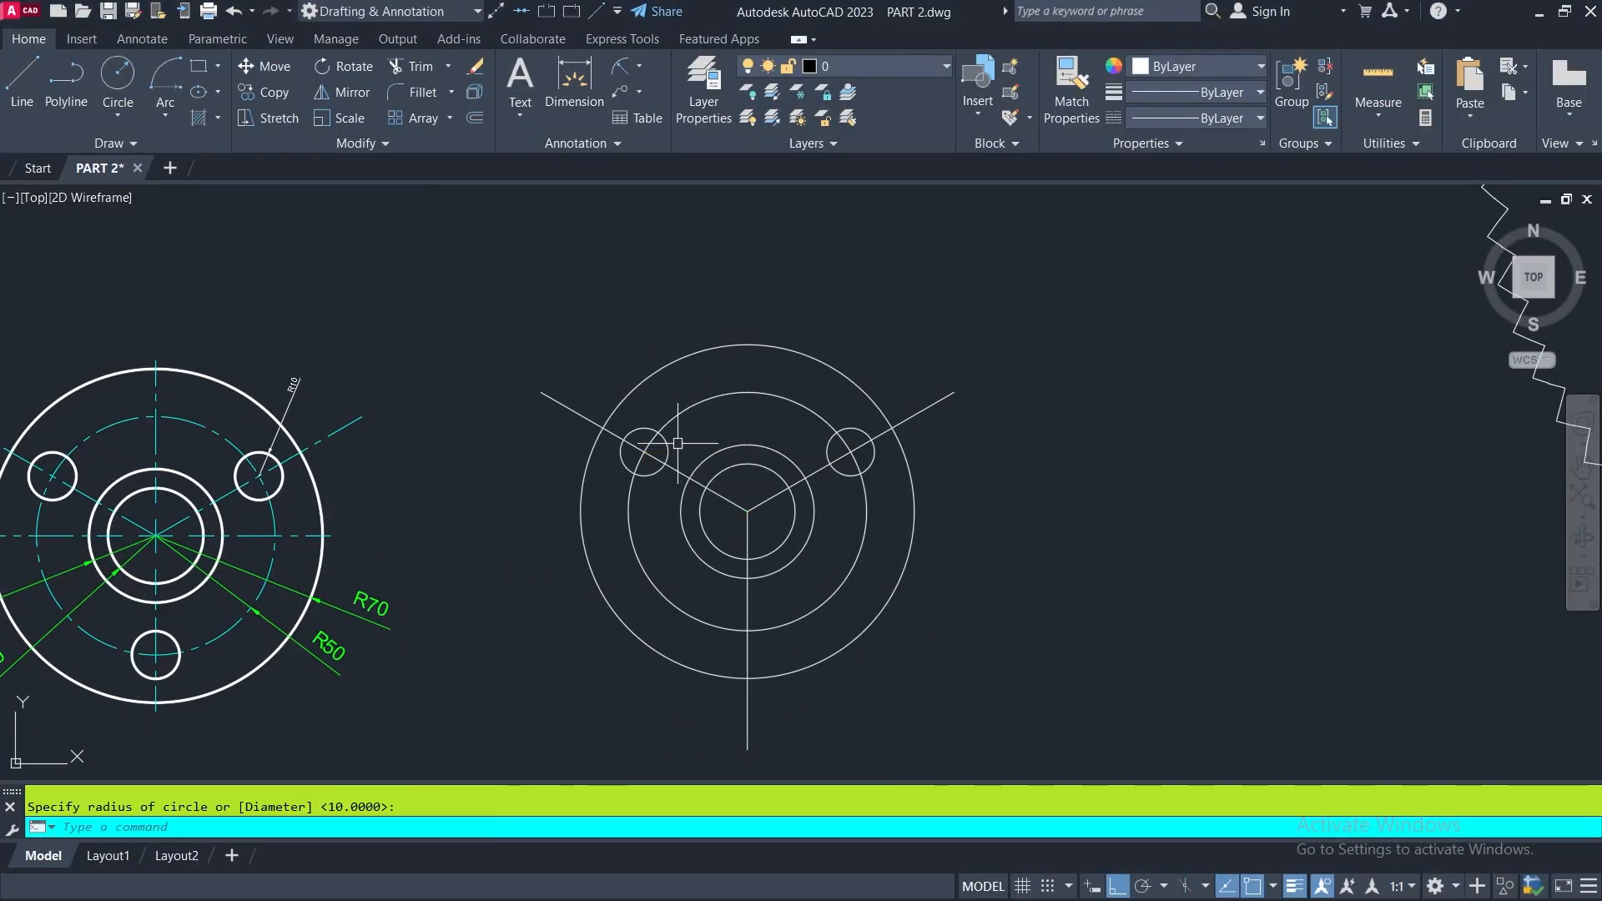
- Draw the third circle of radius 10 where the vertical line meets the lower quadrant of the 50-radius circle
click(706, 393)
key(Return)
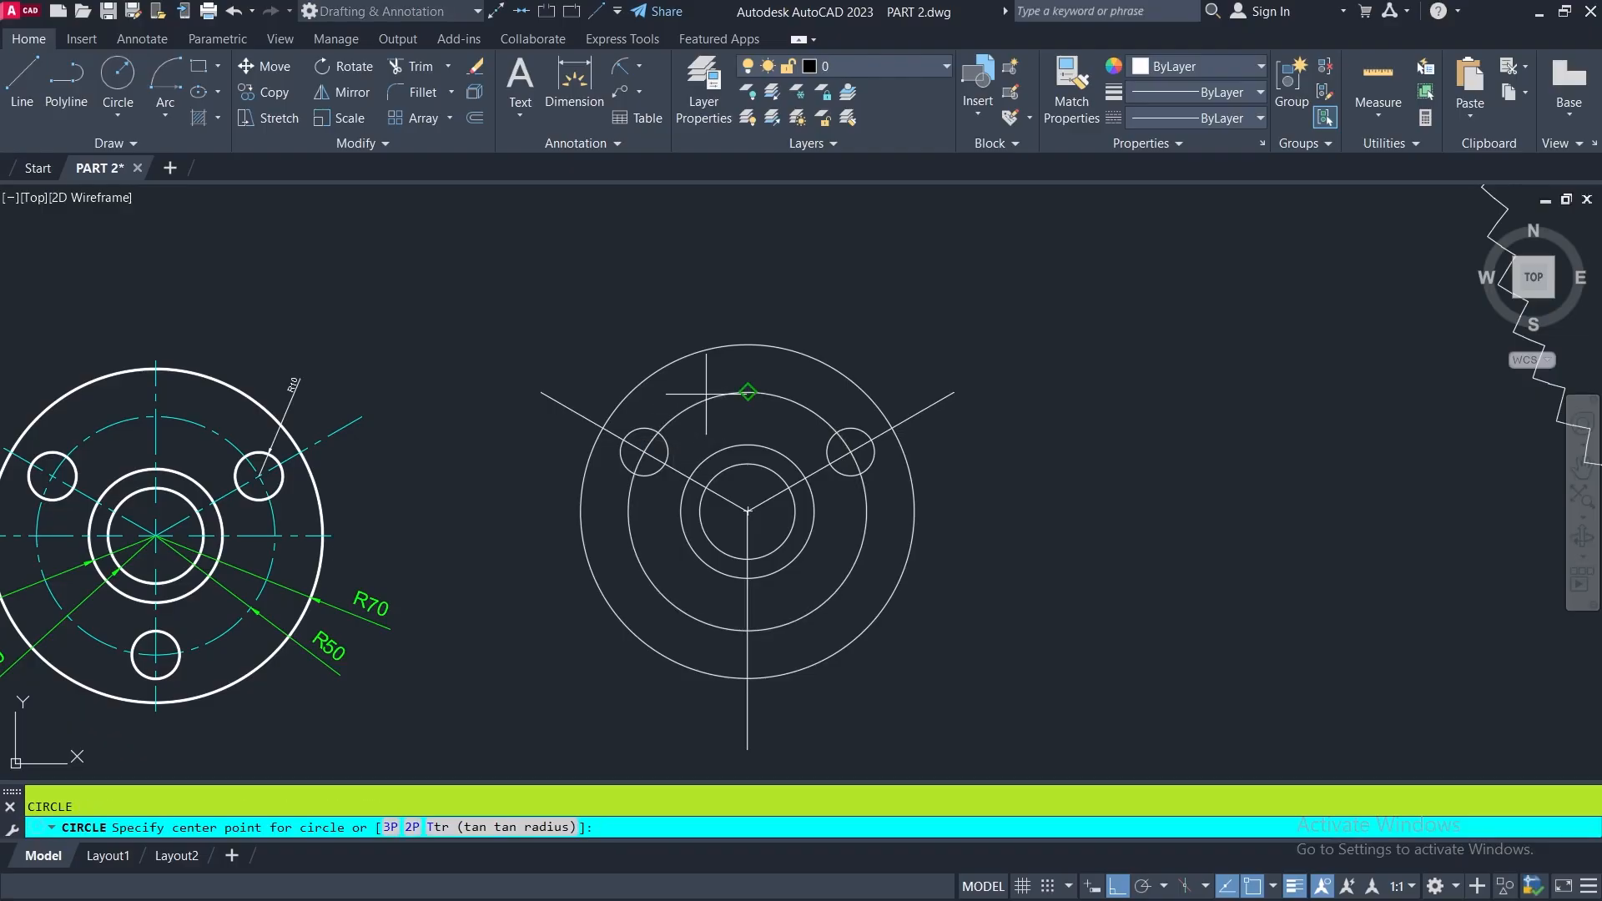
click(747, 630)
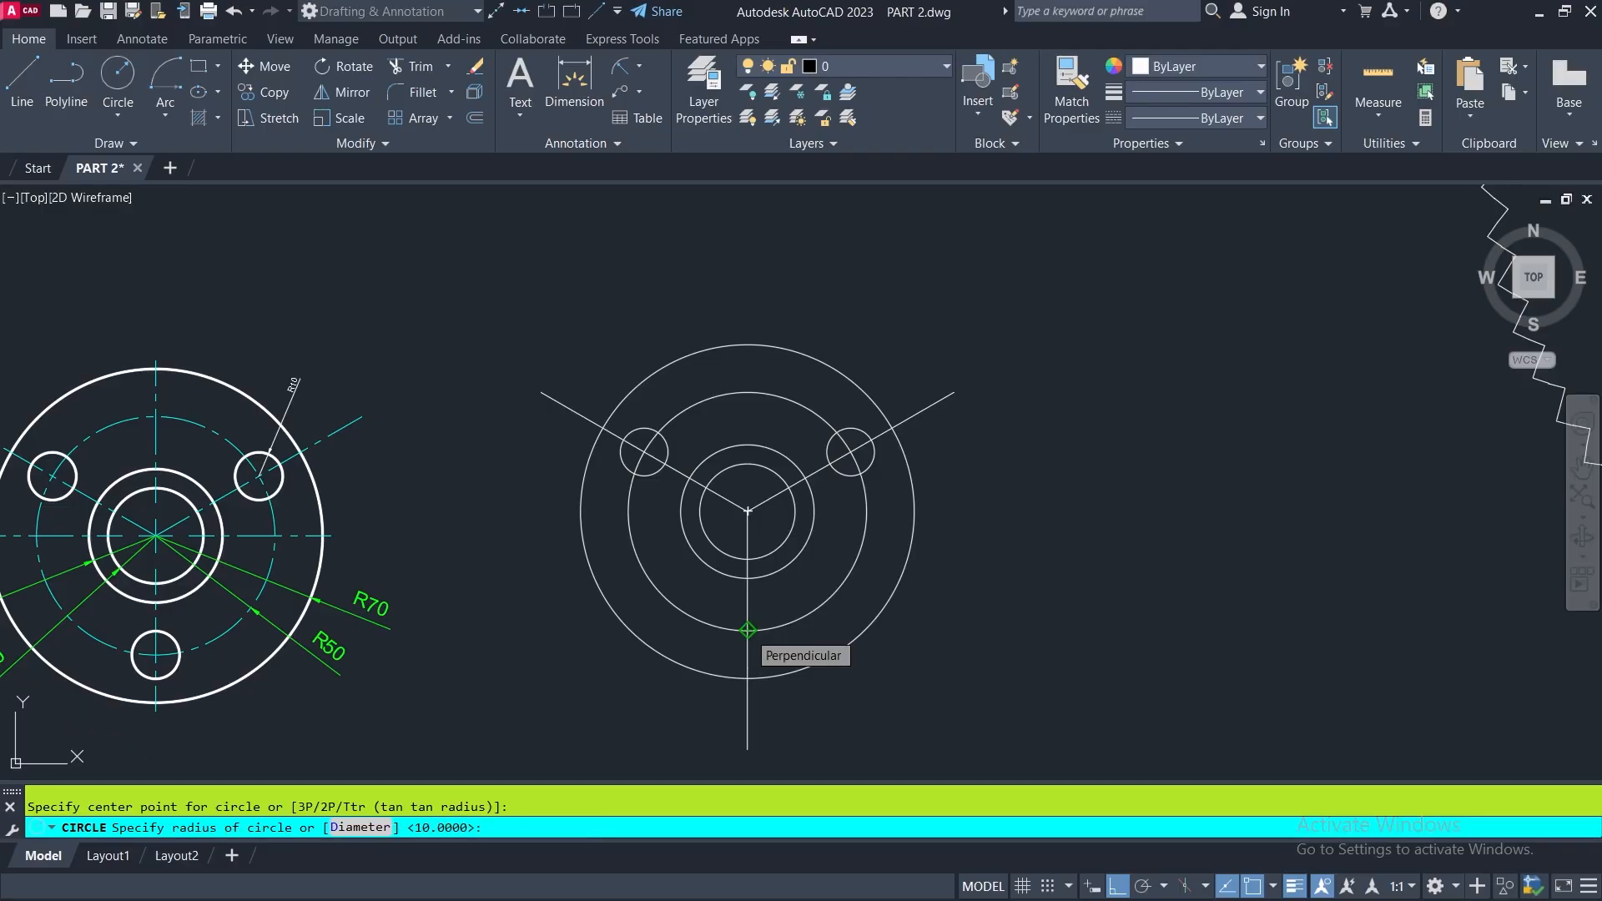
key(Return)
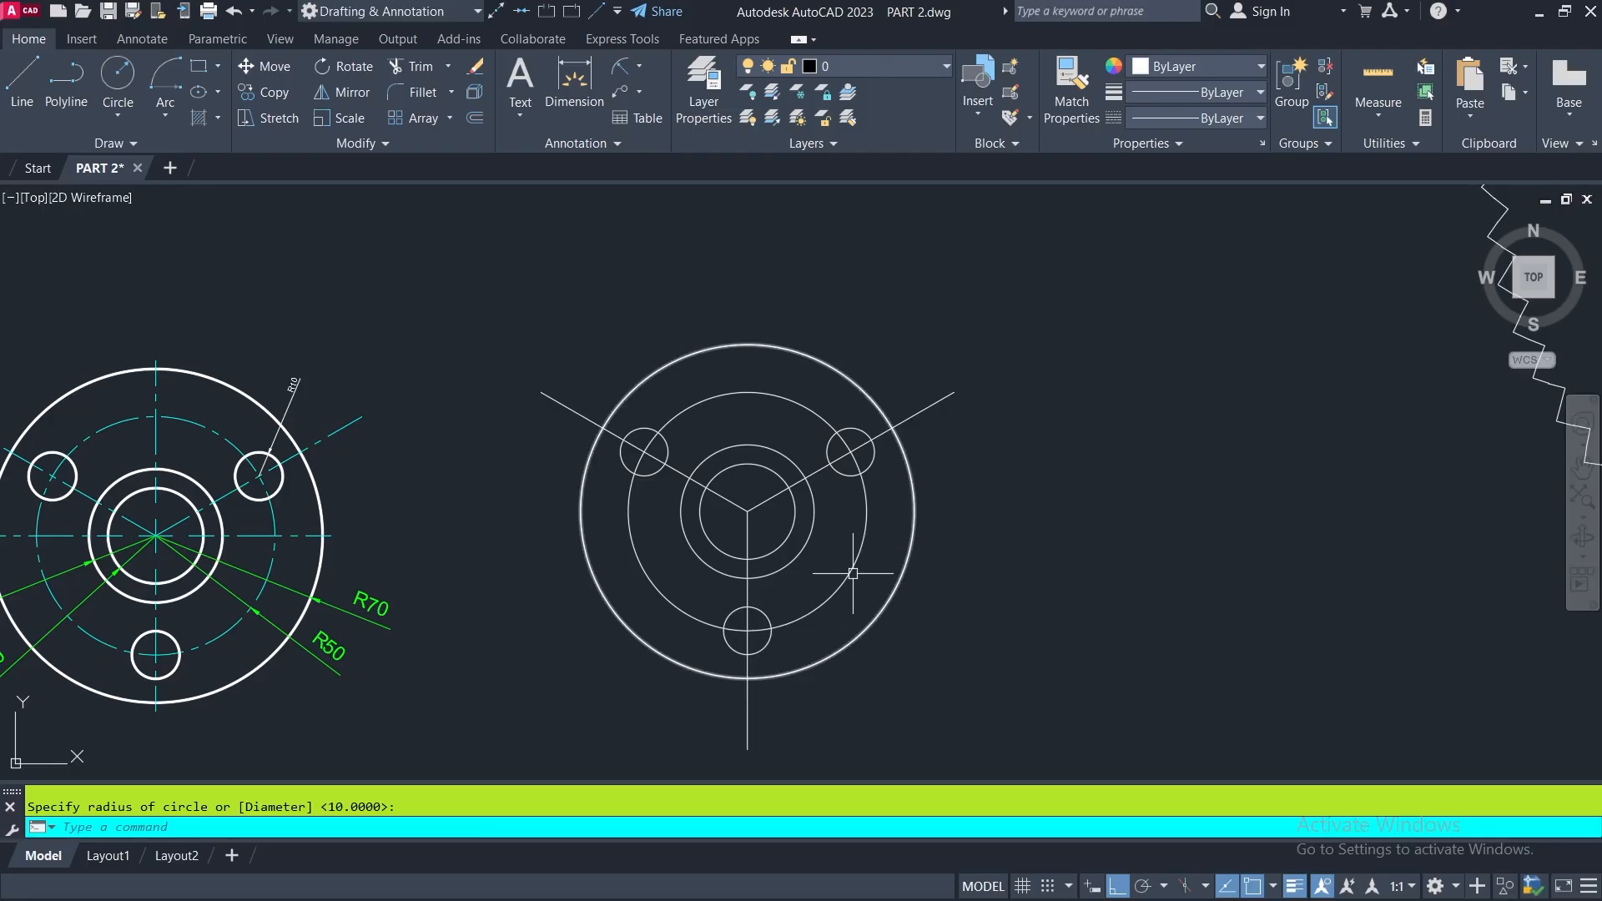
scroll(909, 438, down, 2)
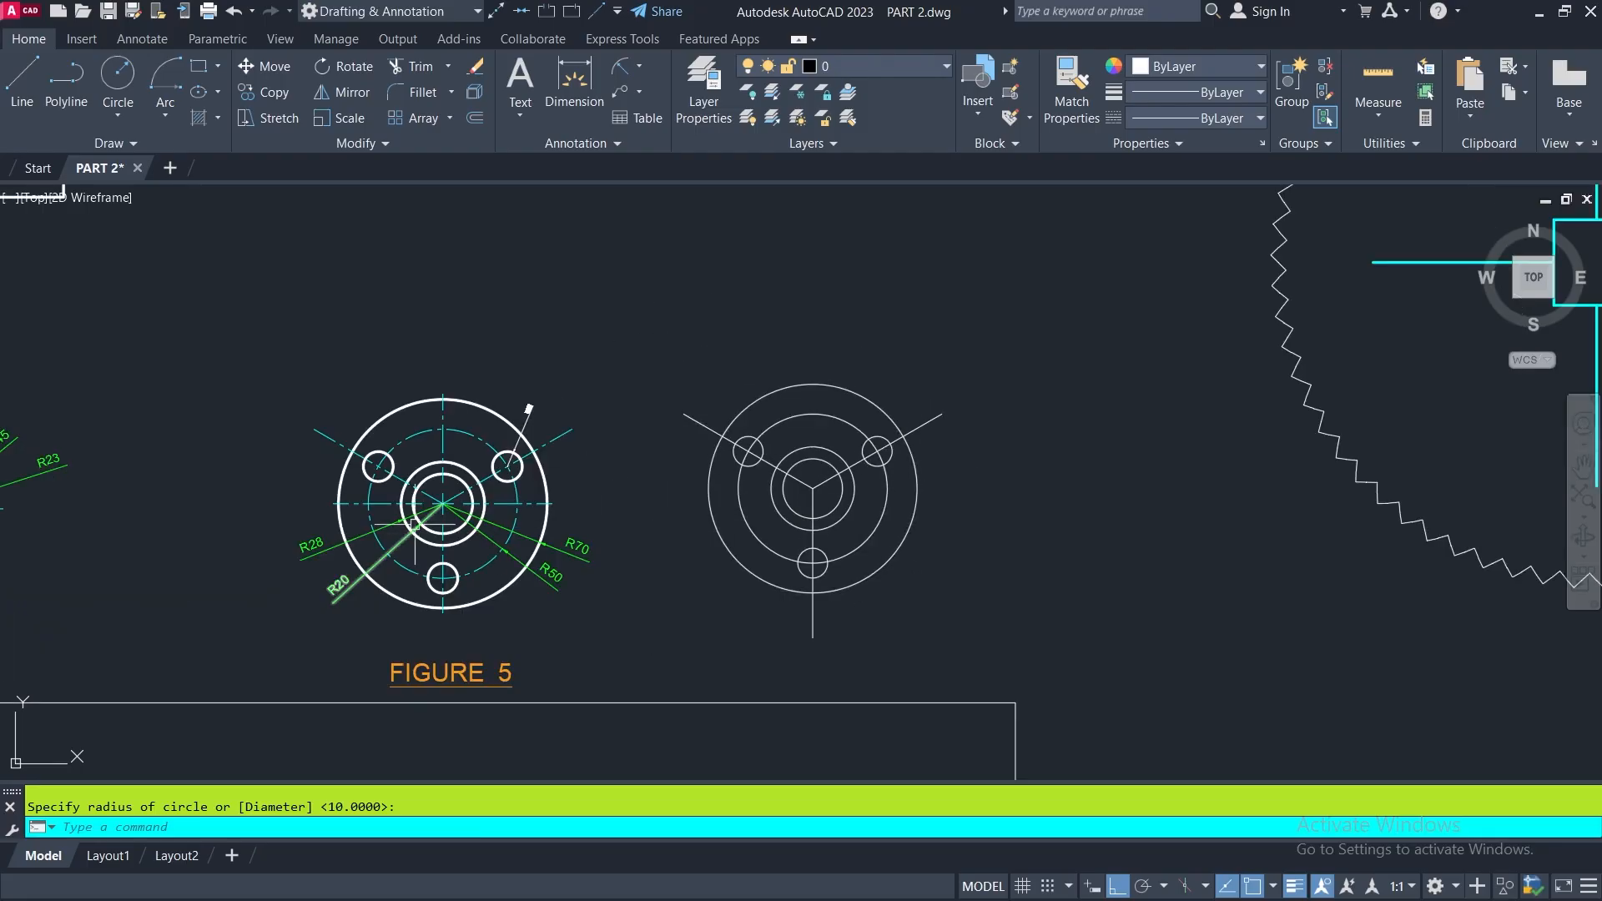
scroll(401, 474, up, 5)
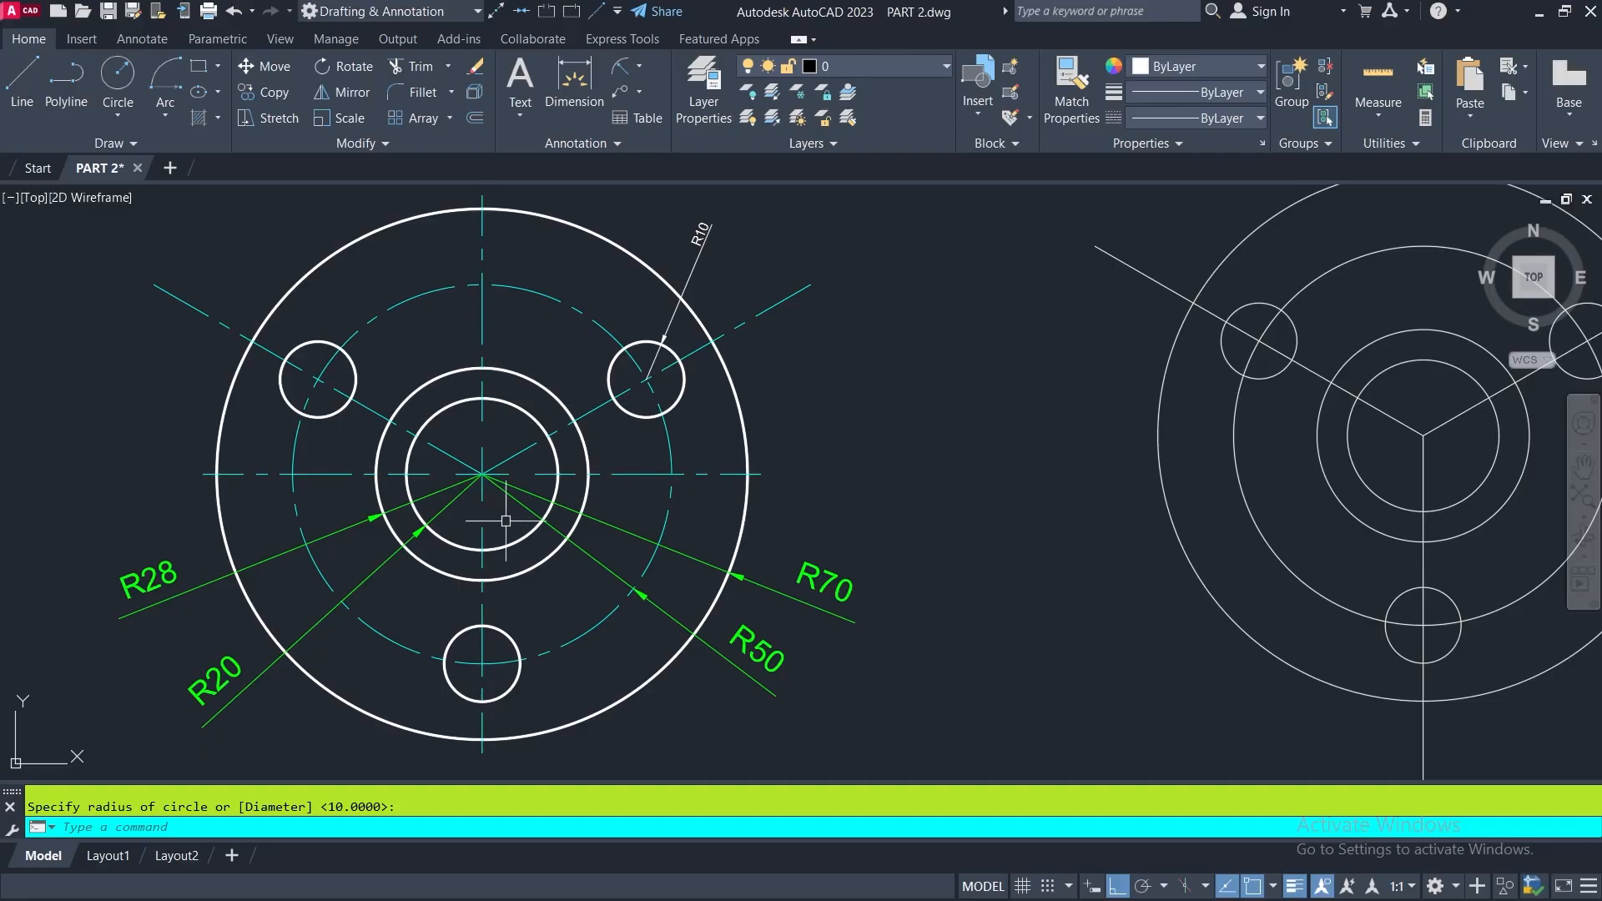
scroll(506, 521, down, 3)
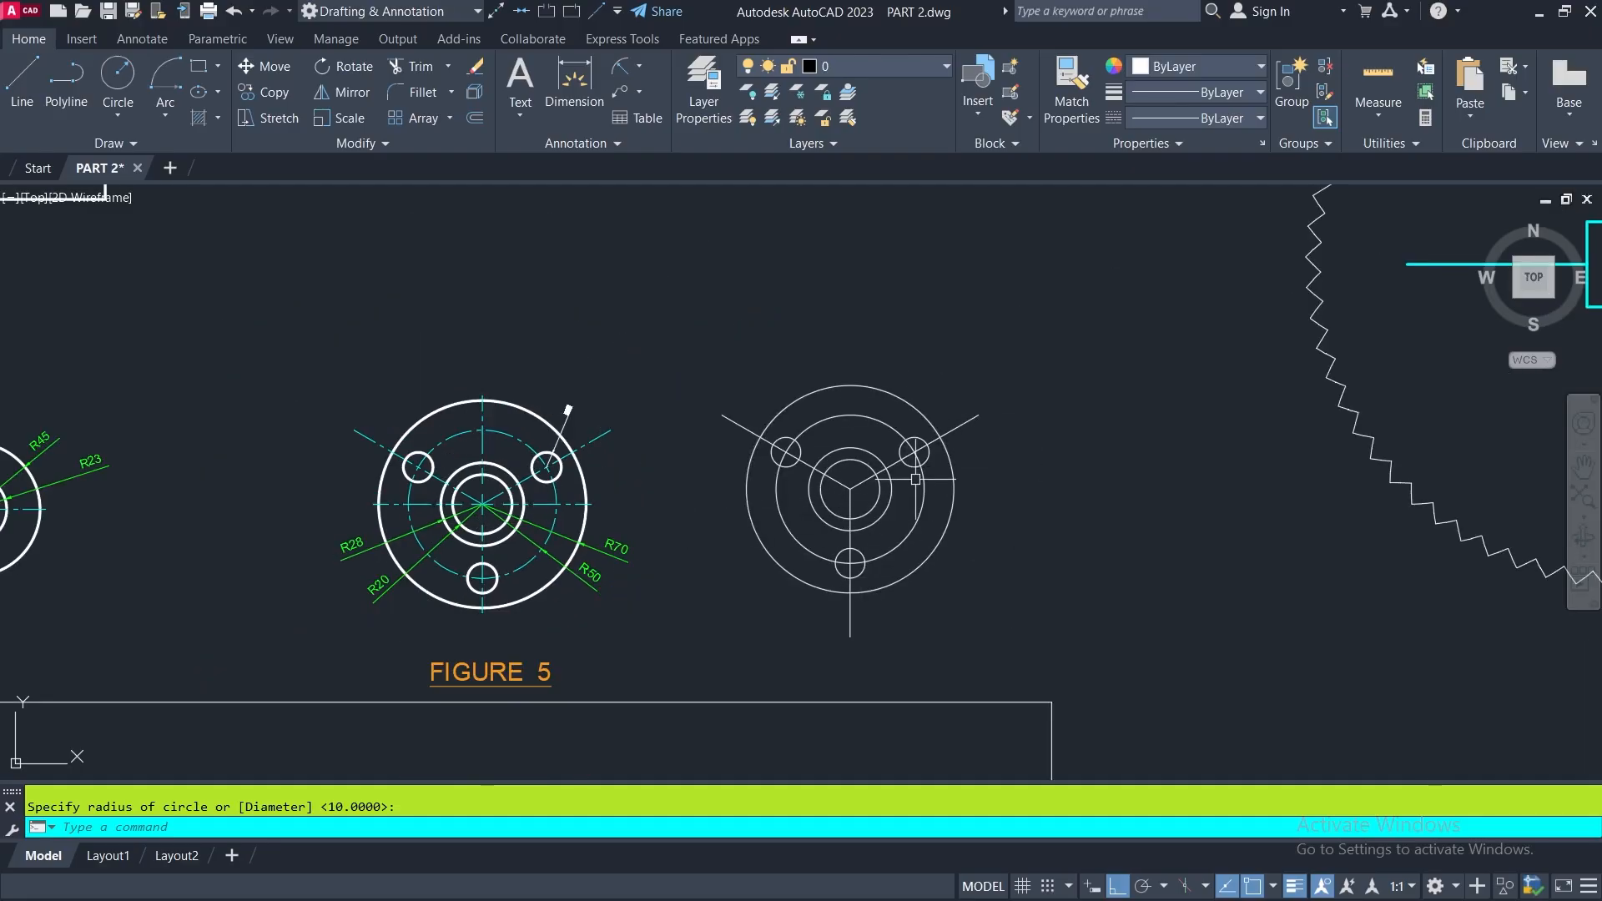
- Draw a Center, Diameter circle of diameter 100 in the empty space between the redrawn trapezoid and the triangle
scroll(916, 480, down, 4)
middle_drag(831, 607, 924, 567)
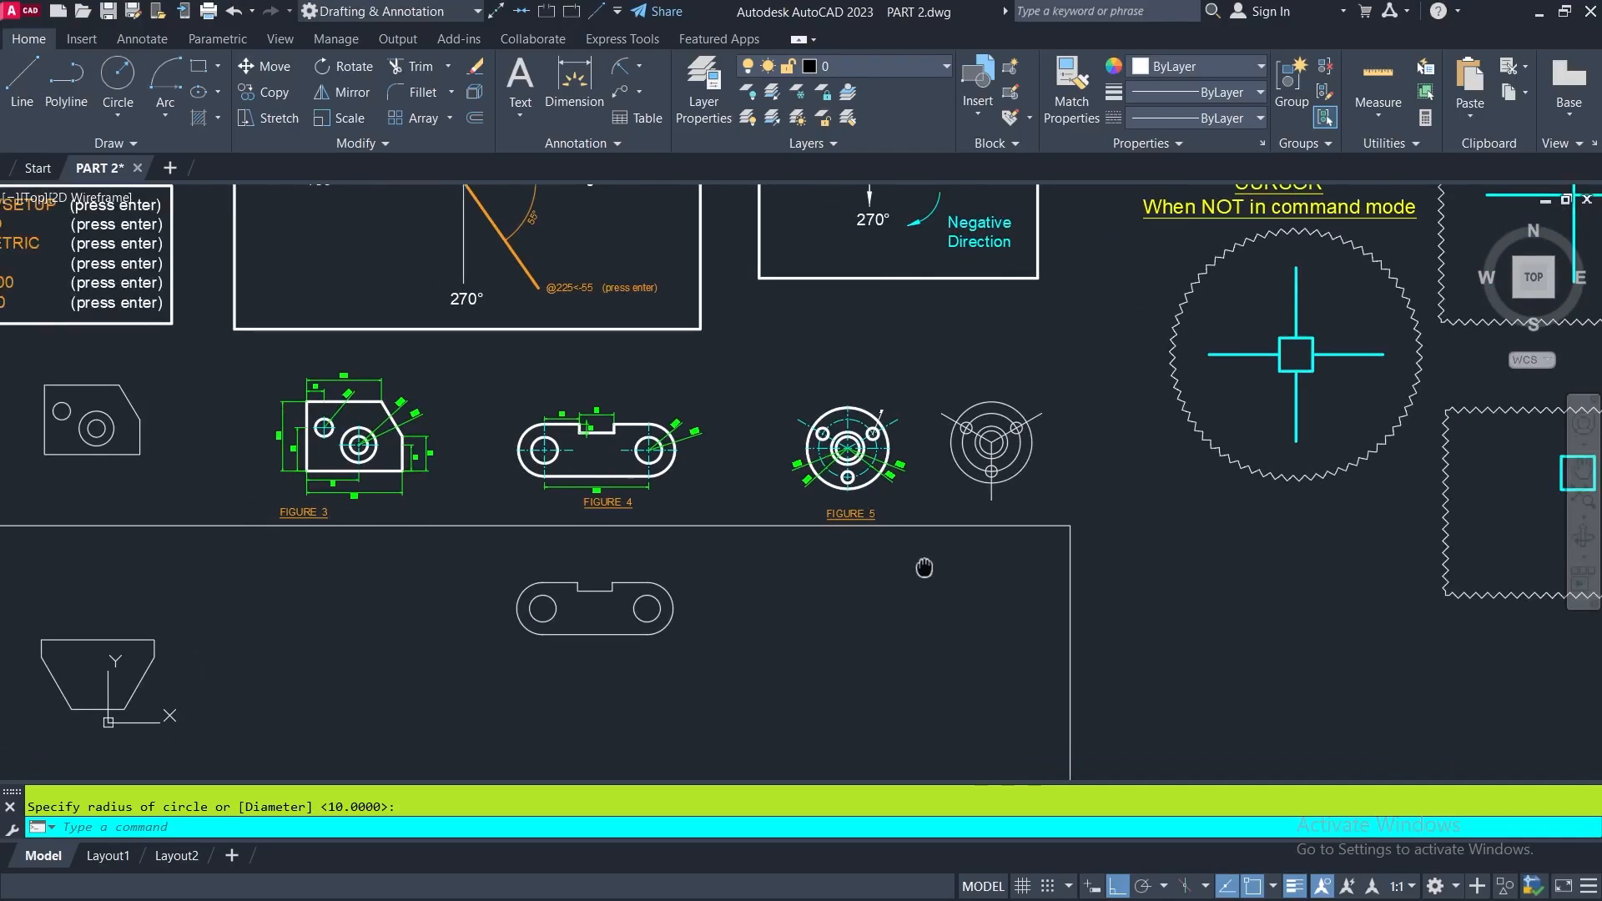
middle_drag(856, 656, 894, 766)
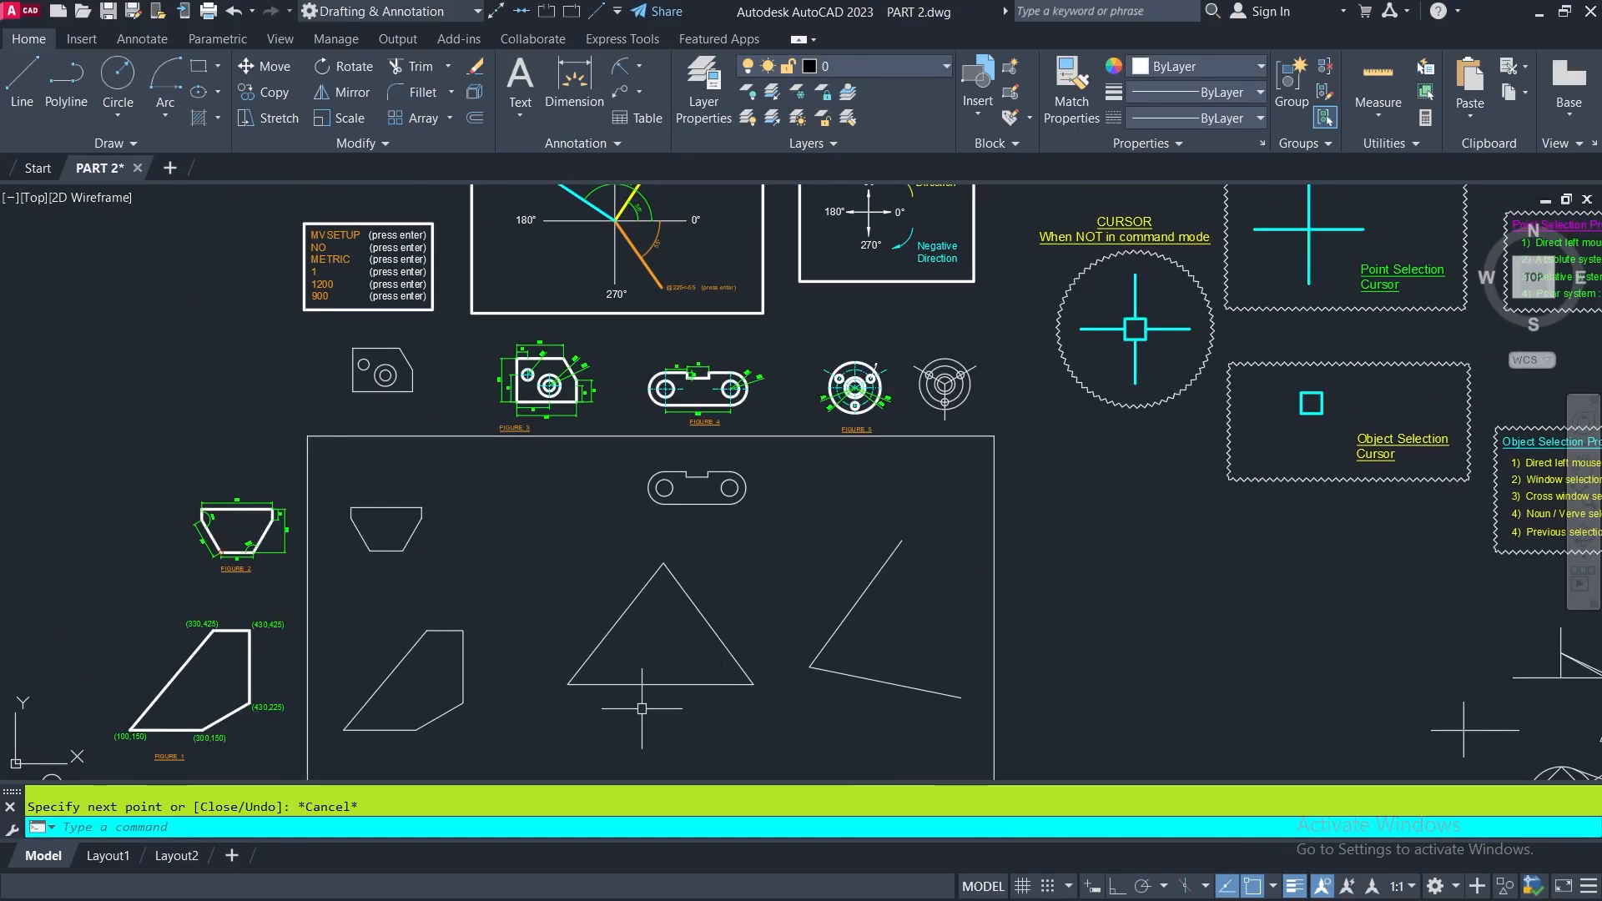
click(122, 115)
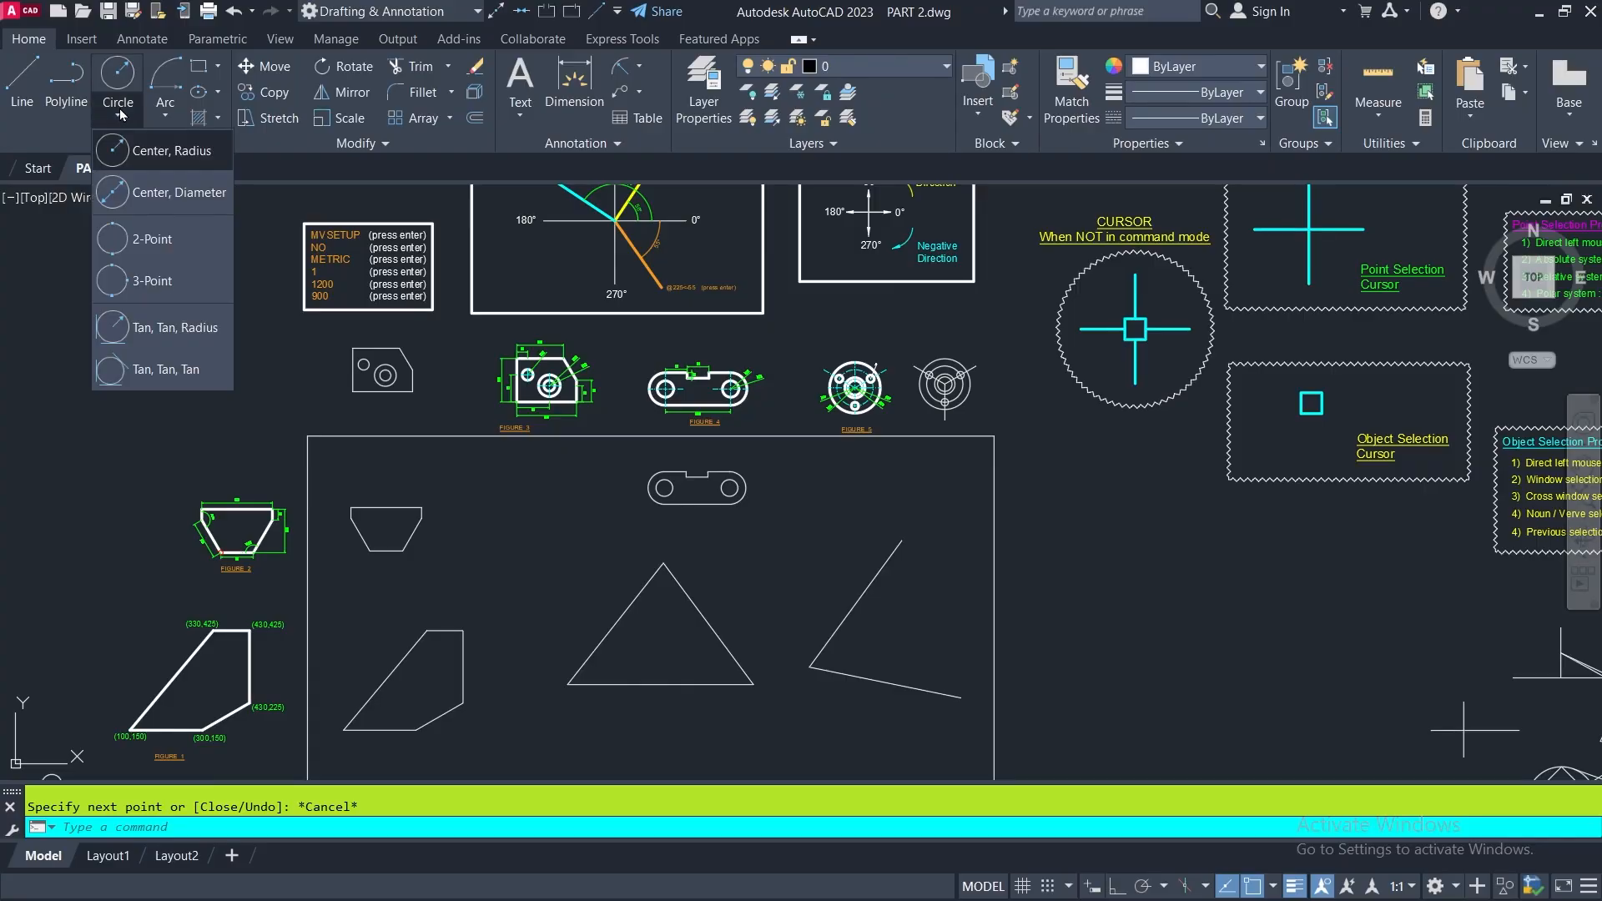
click(111, 197)
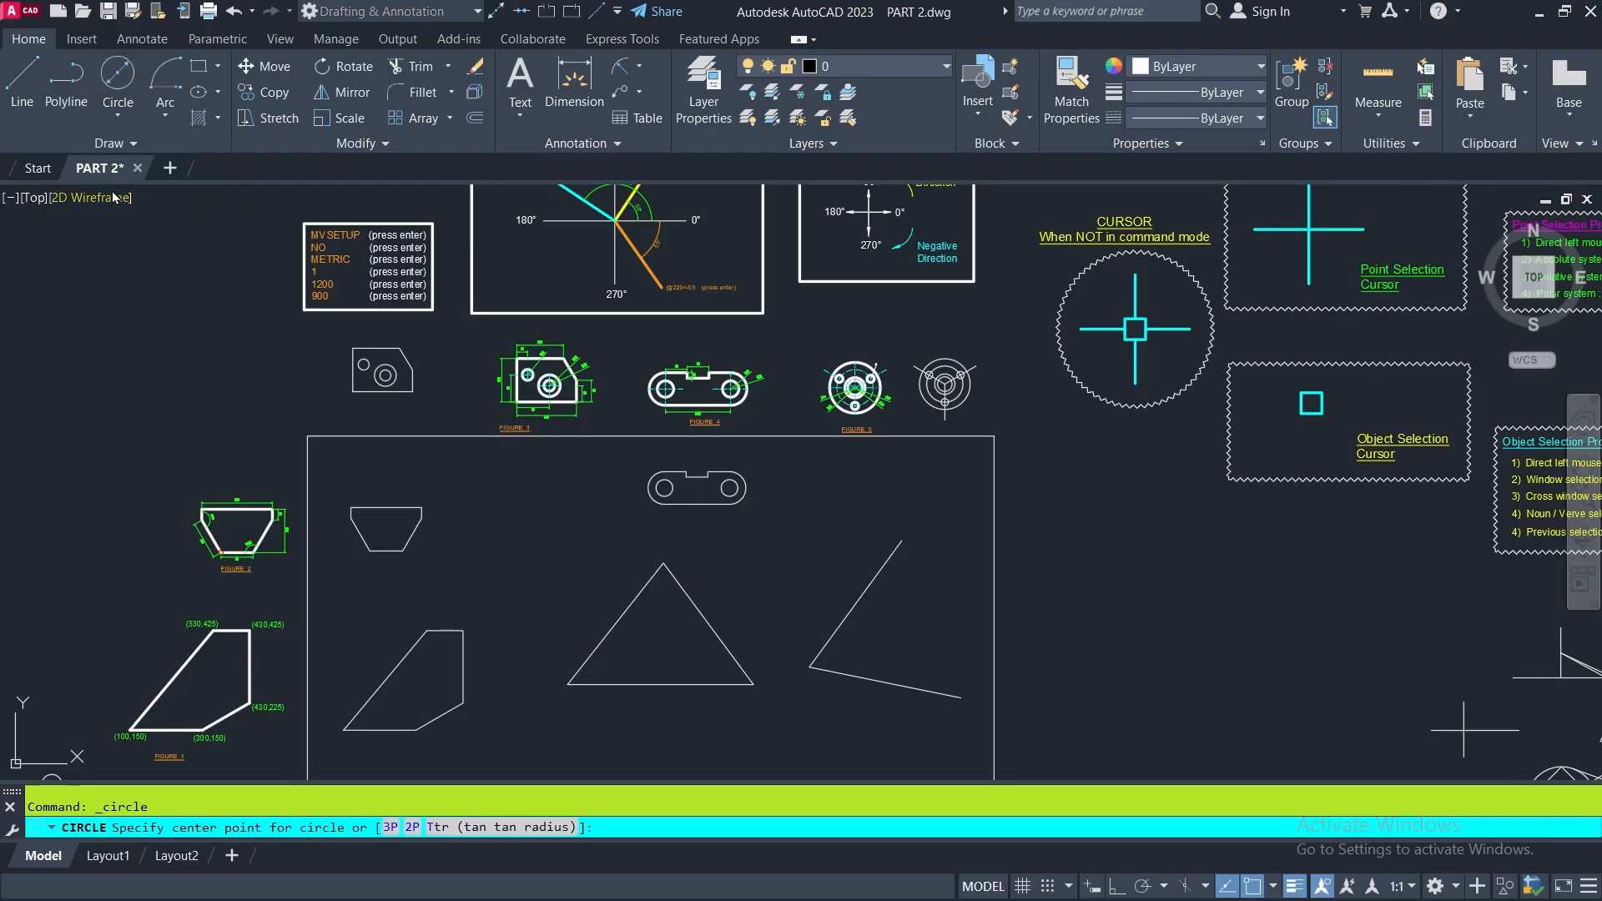
click(520, 529)
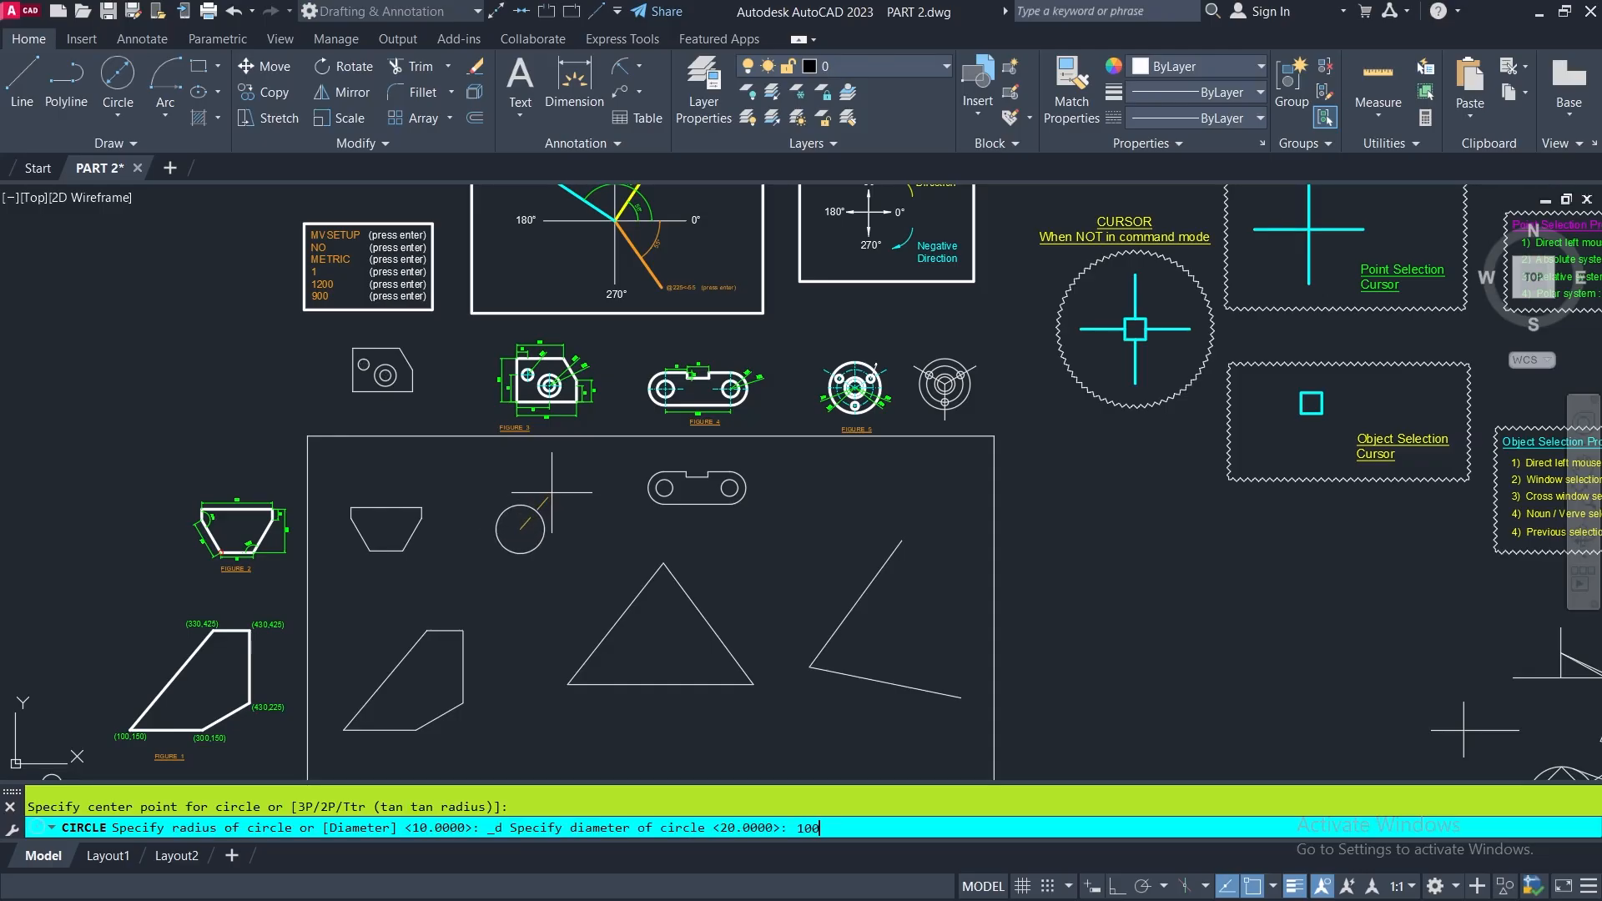
key(Return)
- Add a radius dimension to the new 100-diameter circle, placed outside its upper-right edge
click(622, 67)
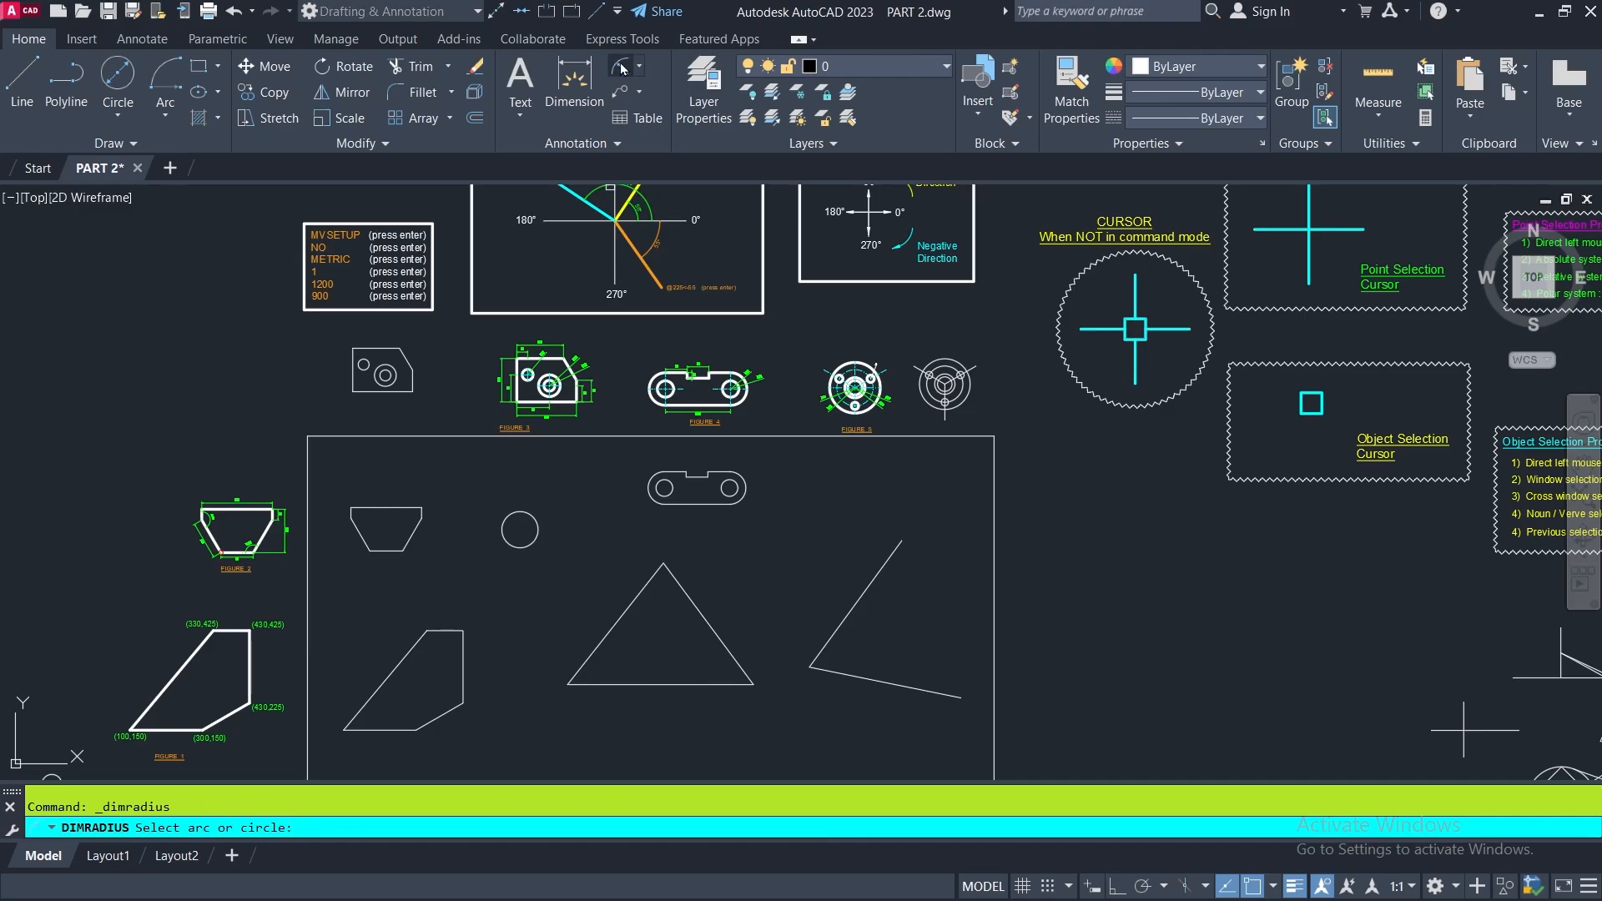
scroll(525, 527, up, 5)
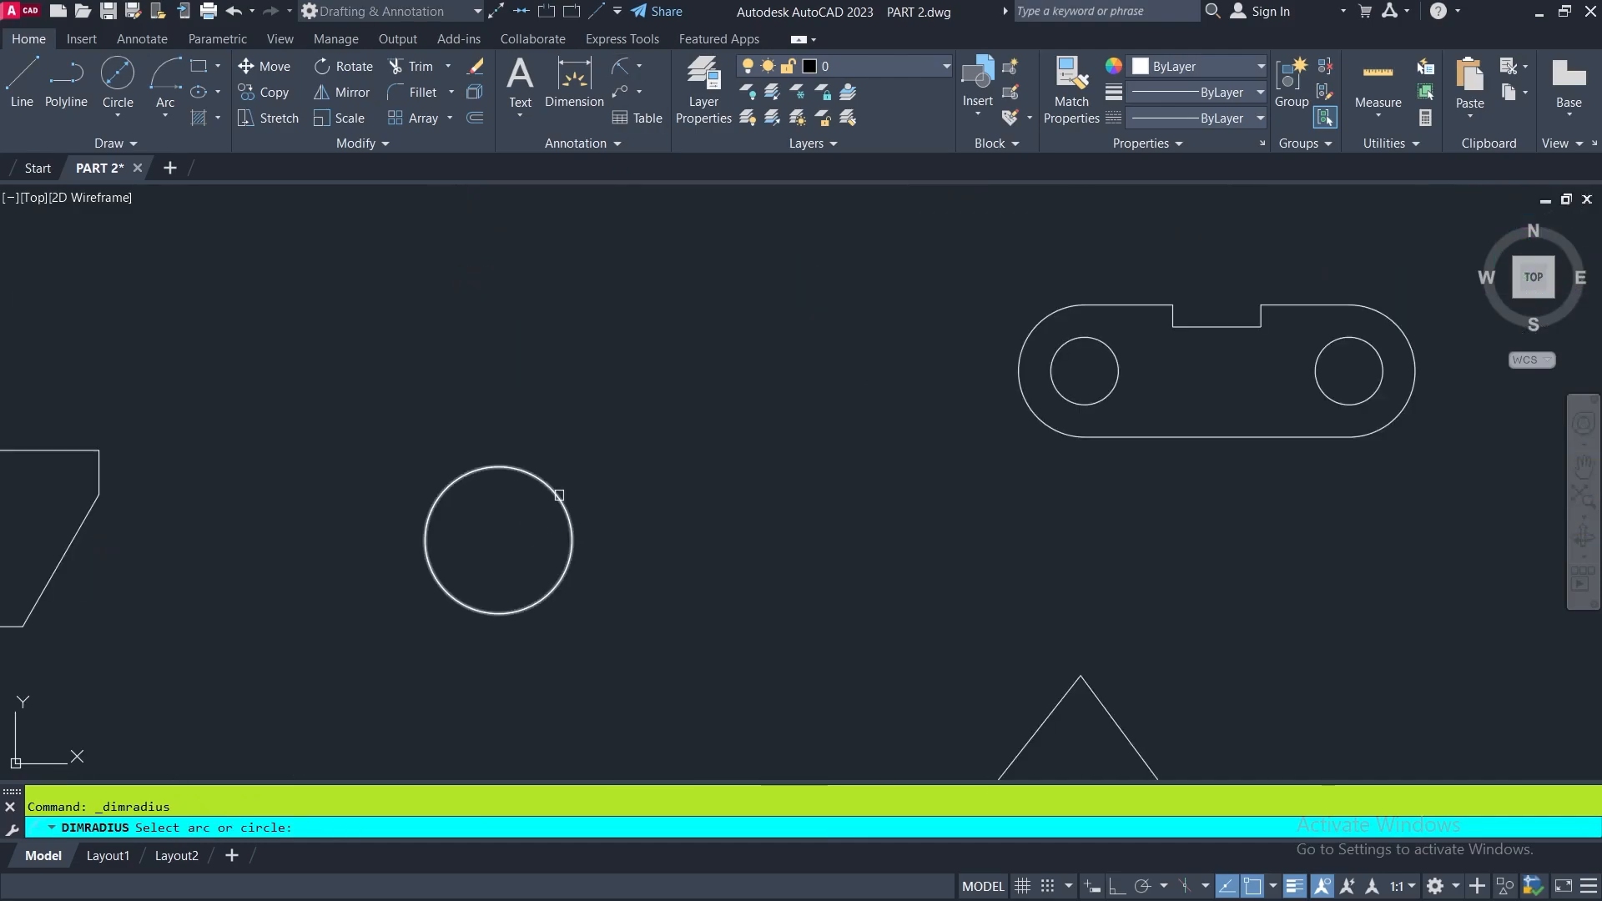
click(556, 495)
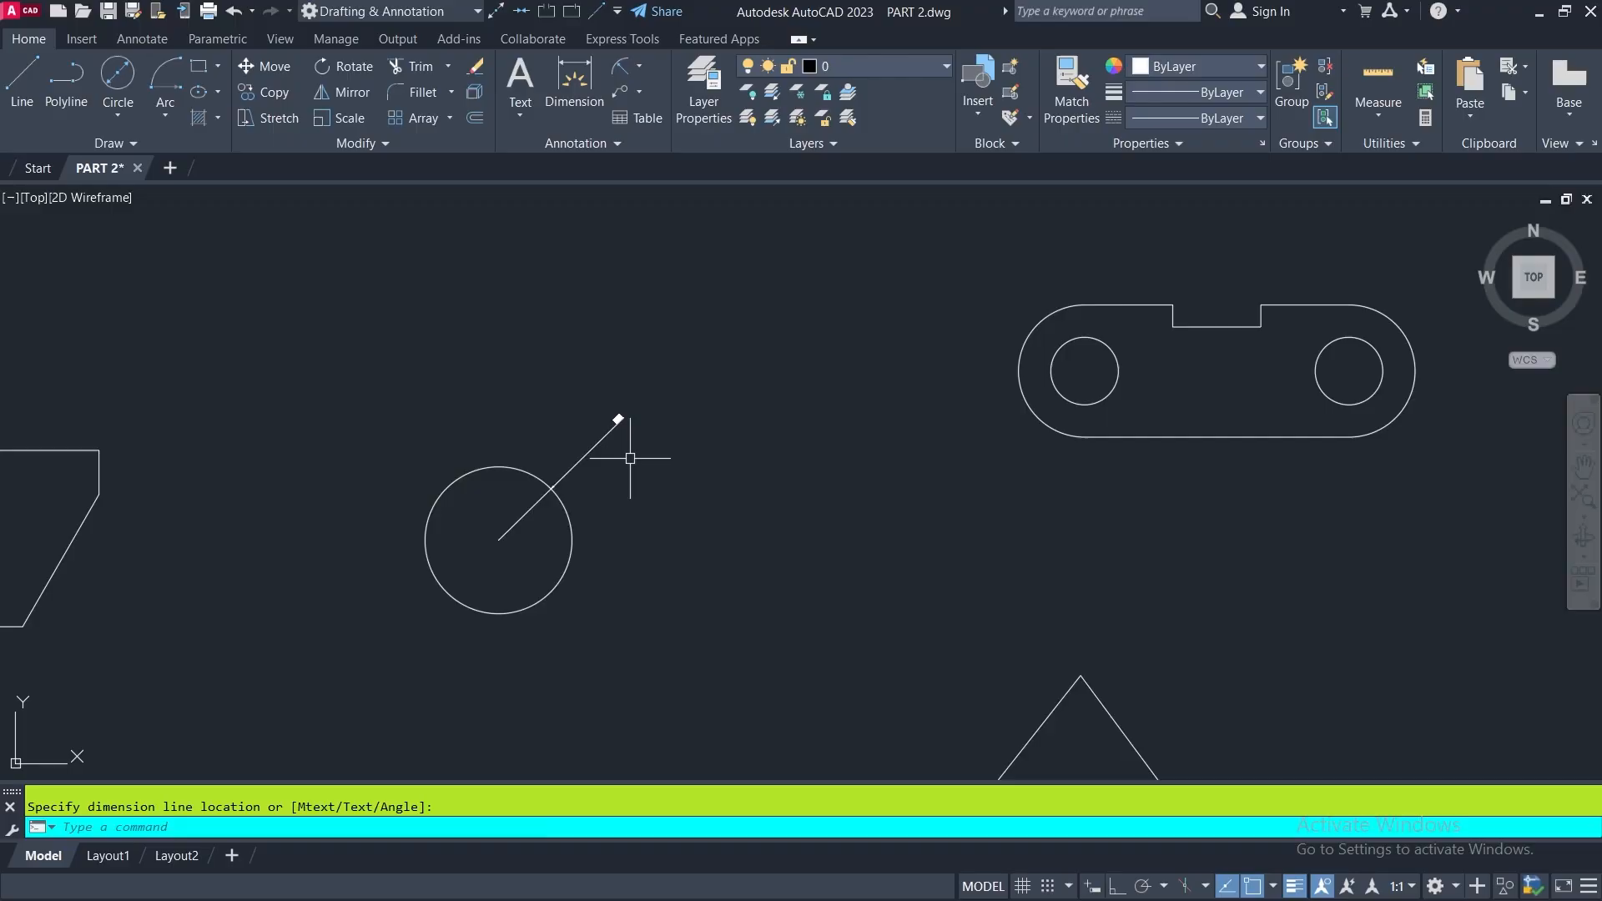
scroll(621, 413, up, 4)
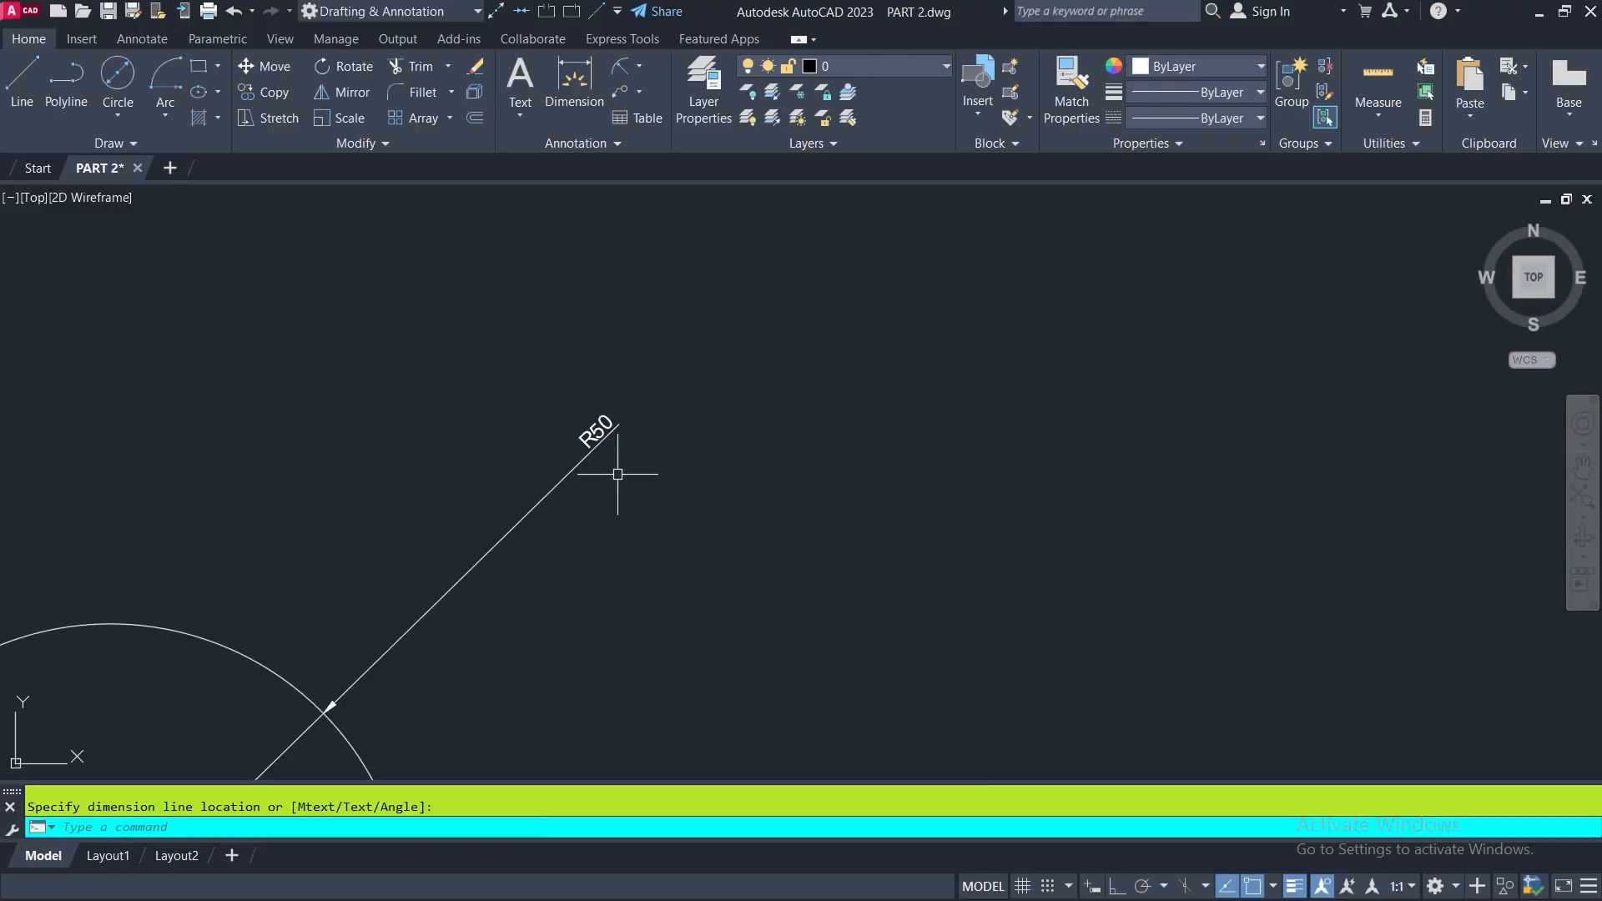
scroll(614, 440, down, 3)
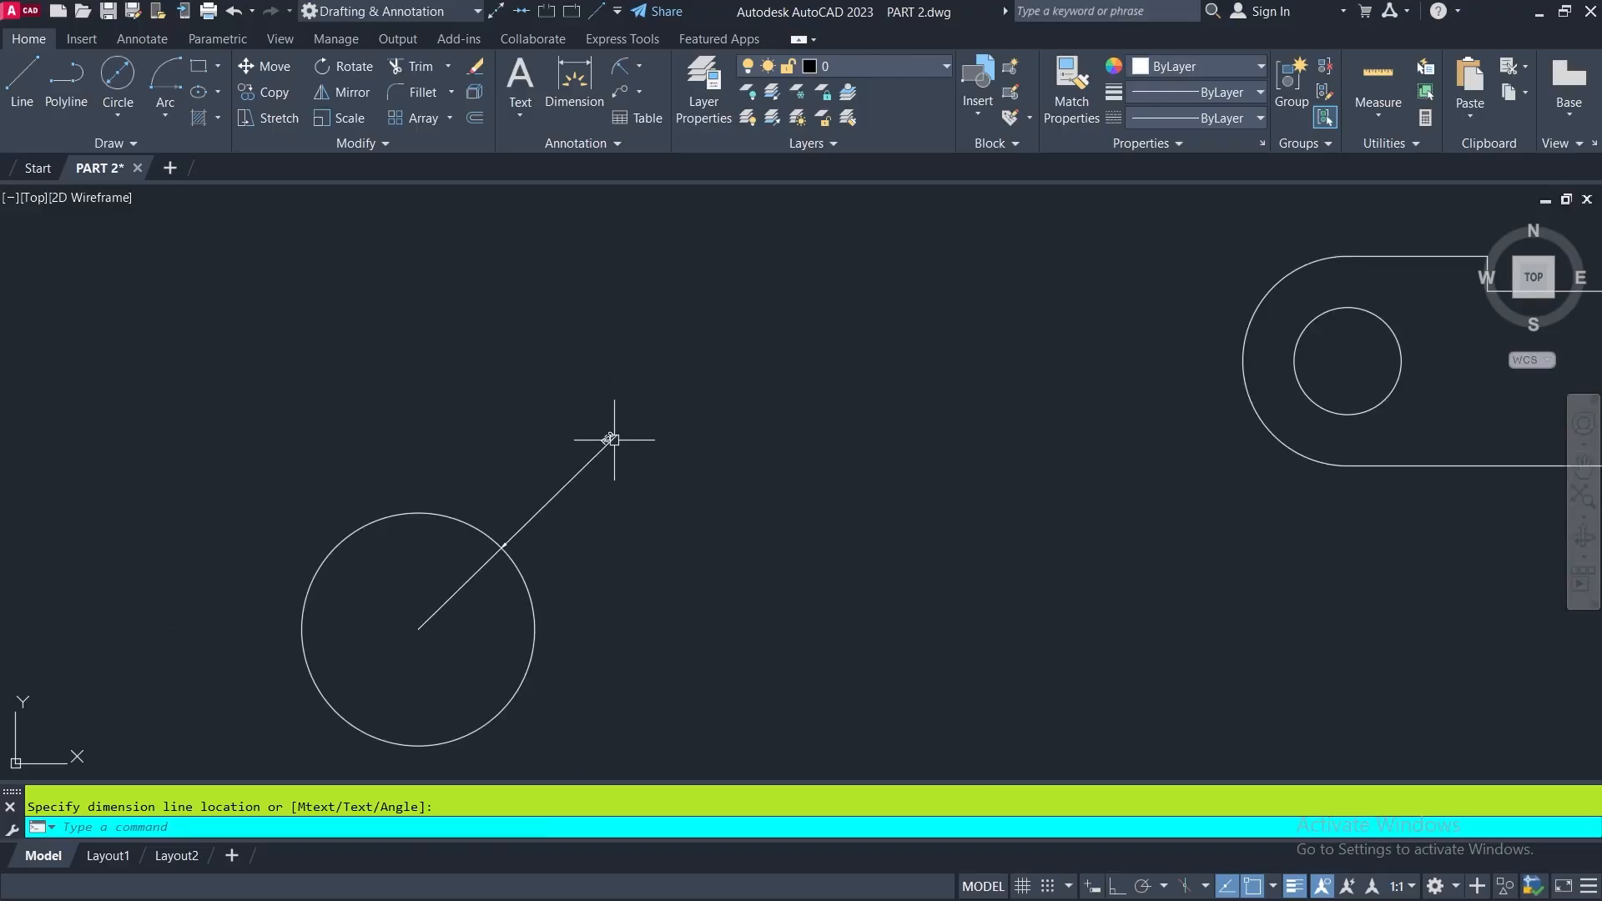
- Add a diameter dimension to the same circle, placed outside it below the radius dimension
click(641, 66)
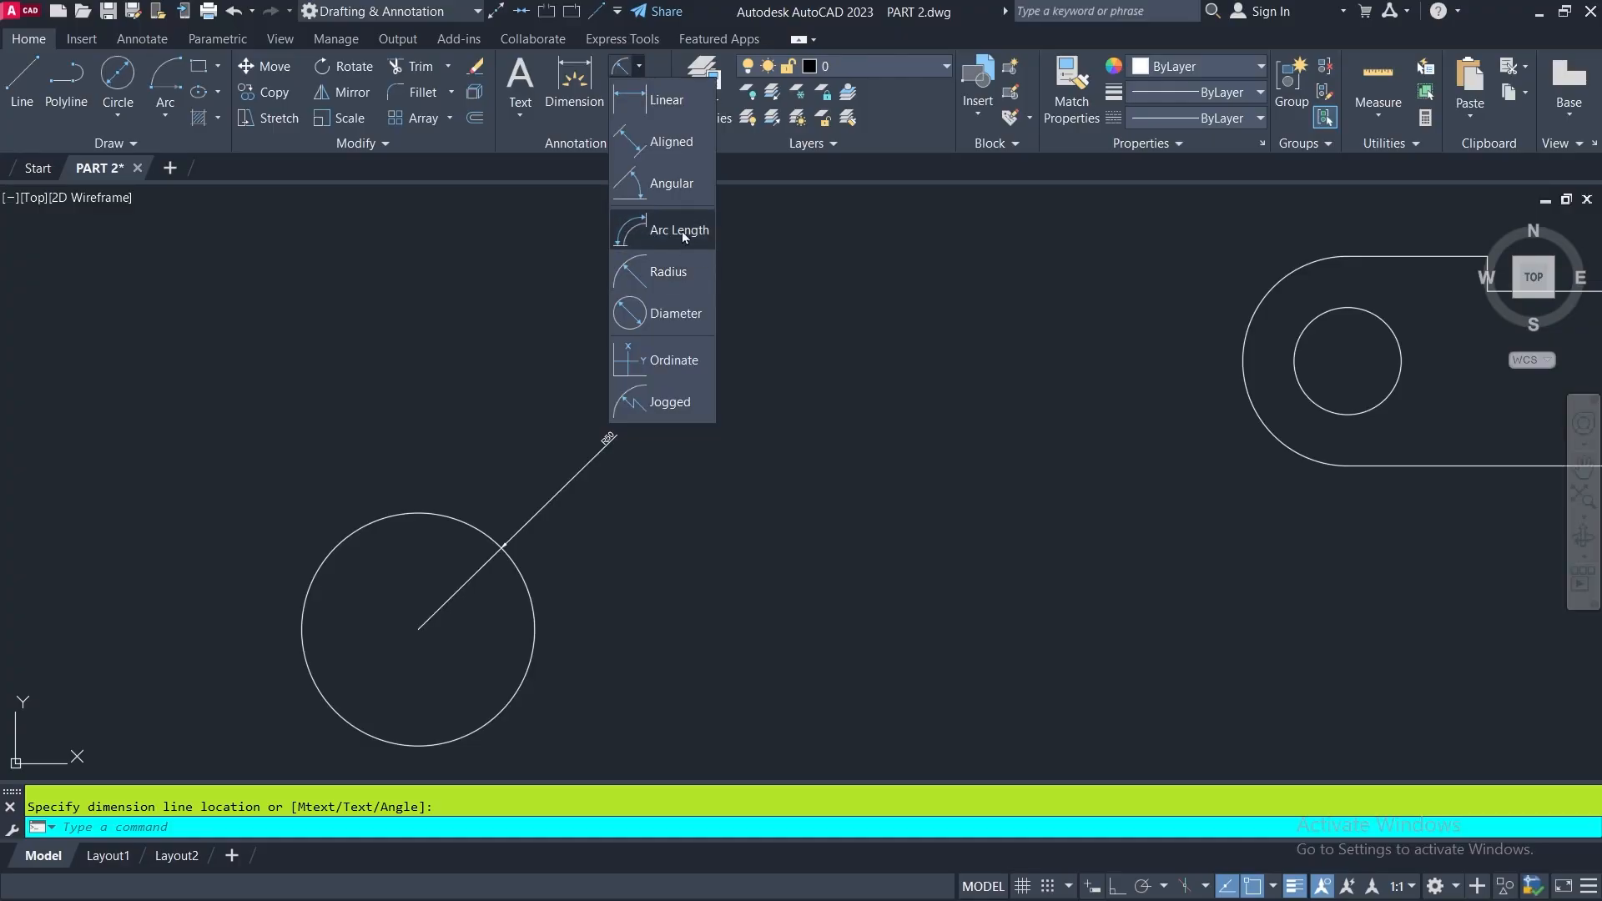
click(649, 317)
click(534, 605)
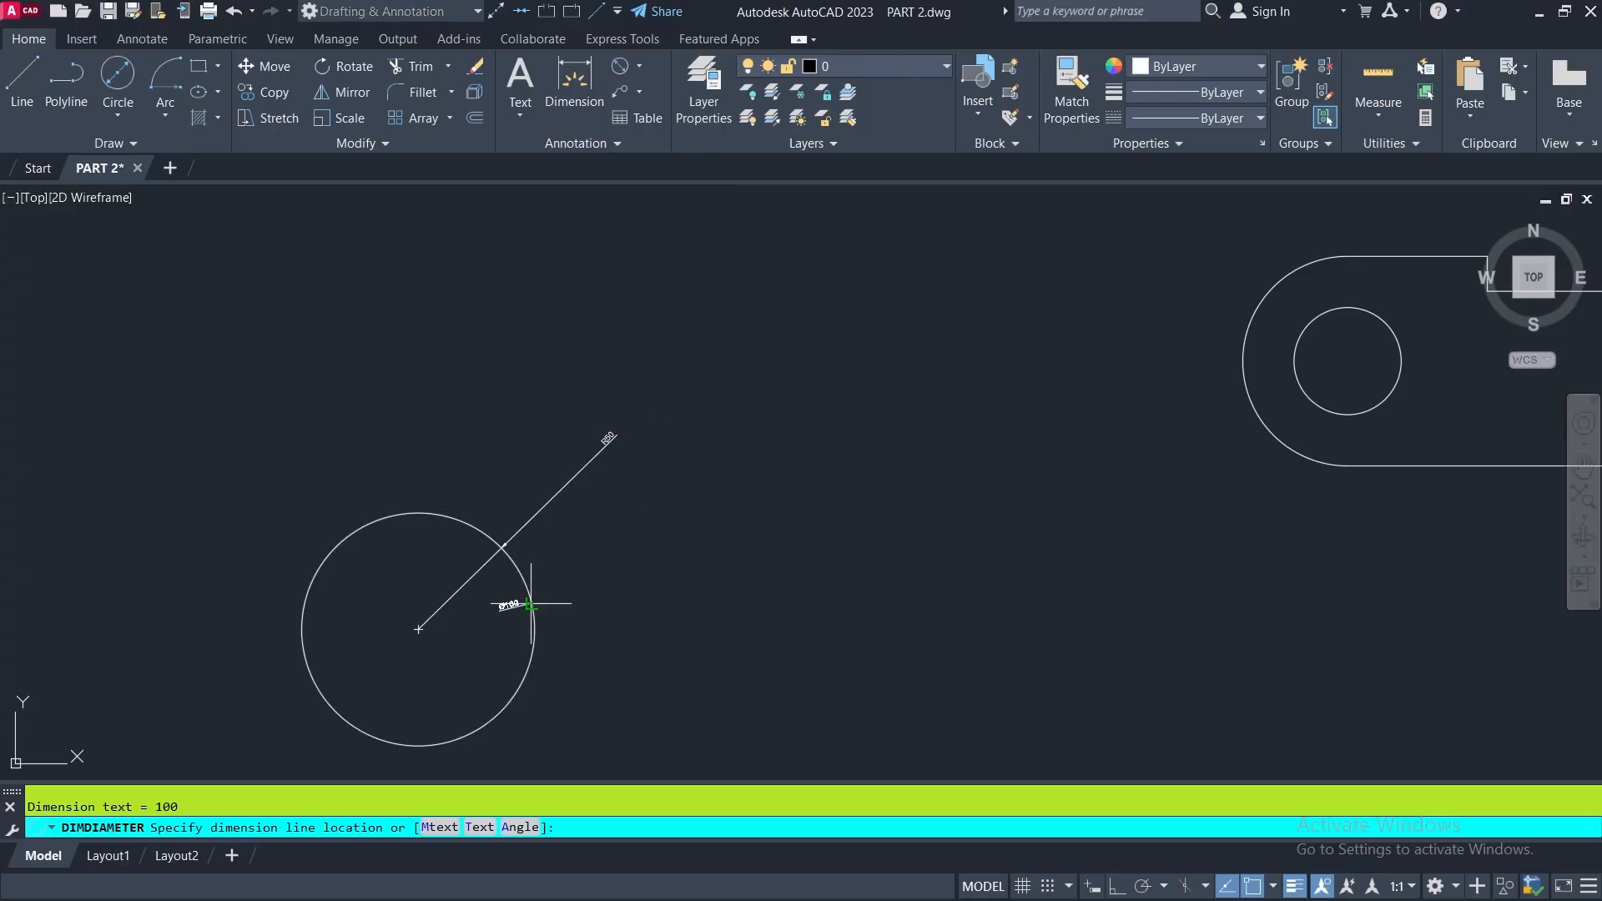
scroll(692, 609, up, 3)
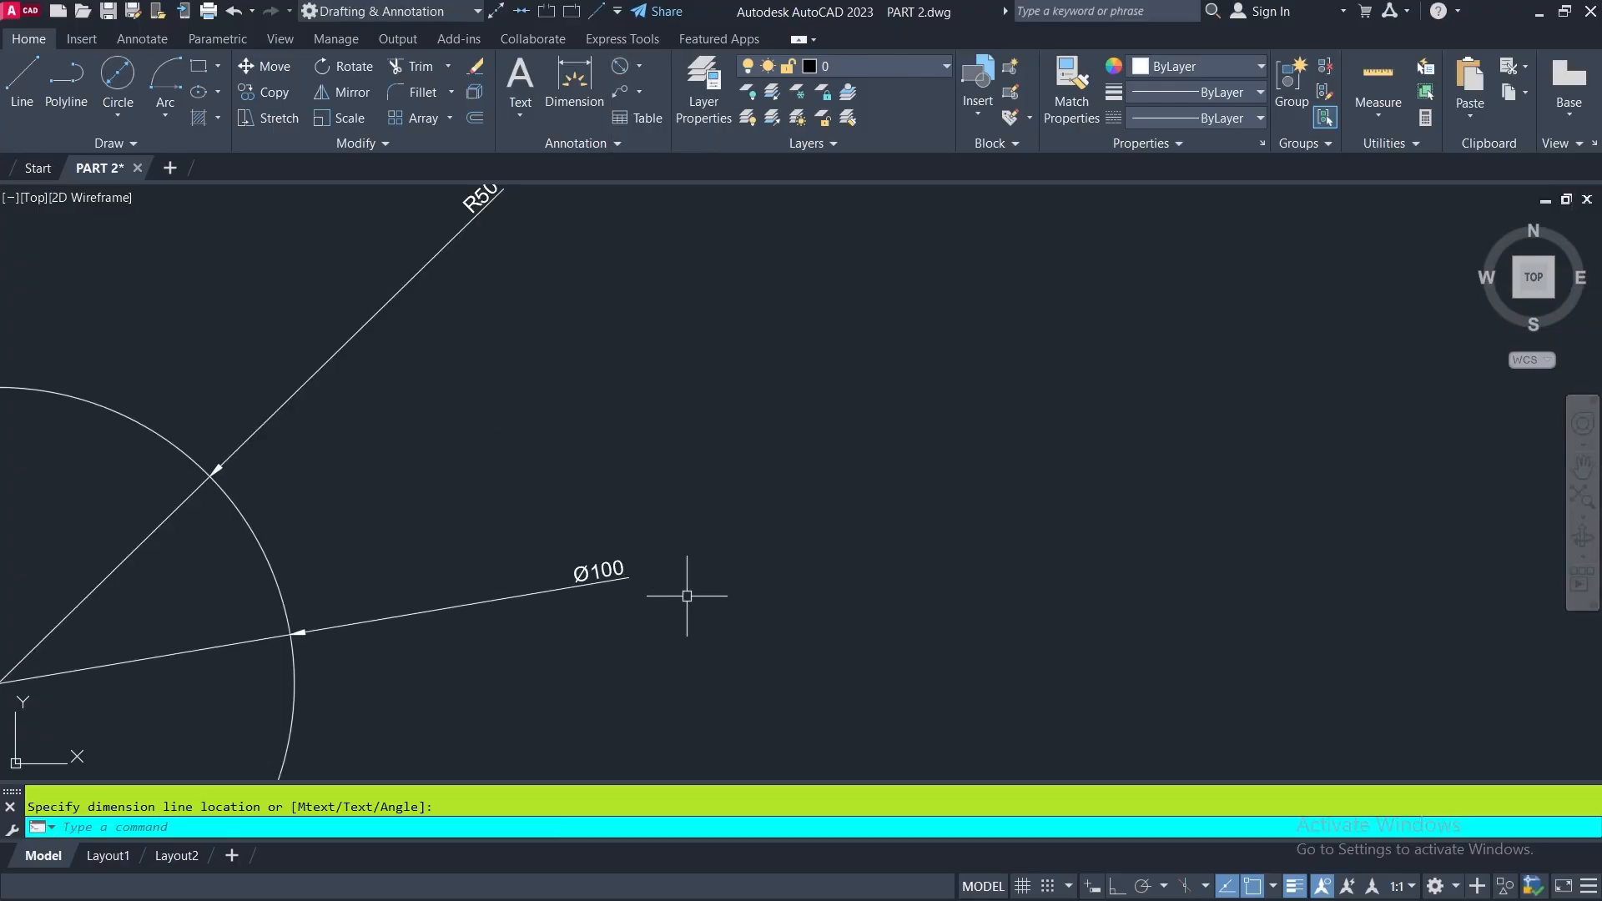
scroll(667, 530, down, 5)
scroll(659, 517, down, 1)
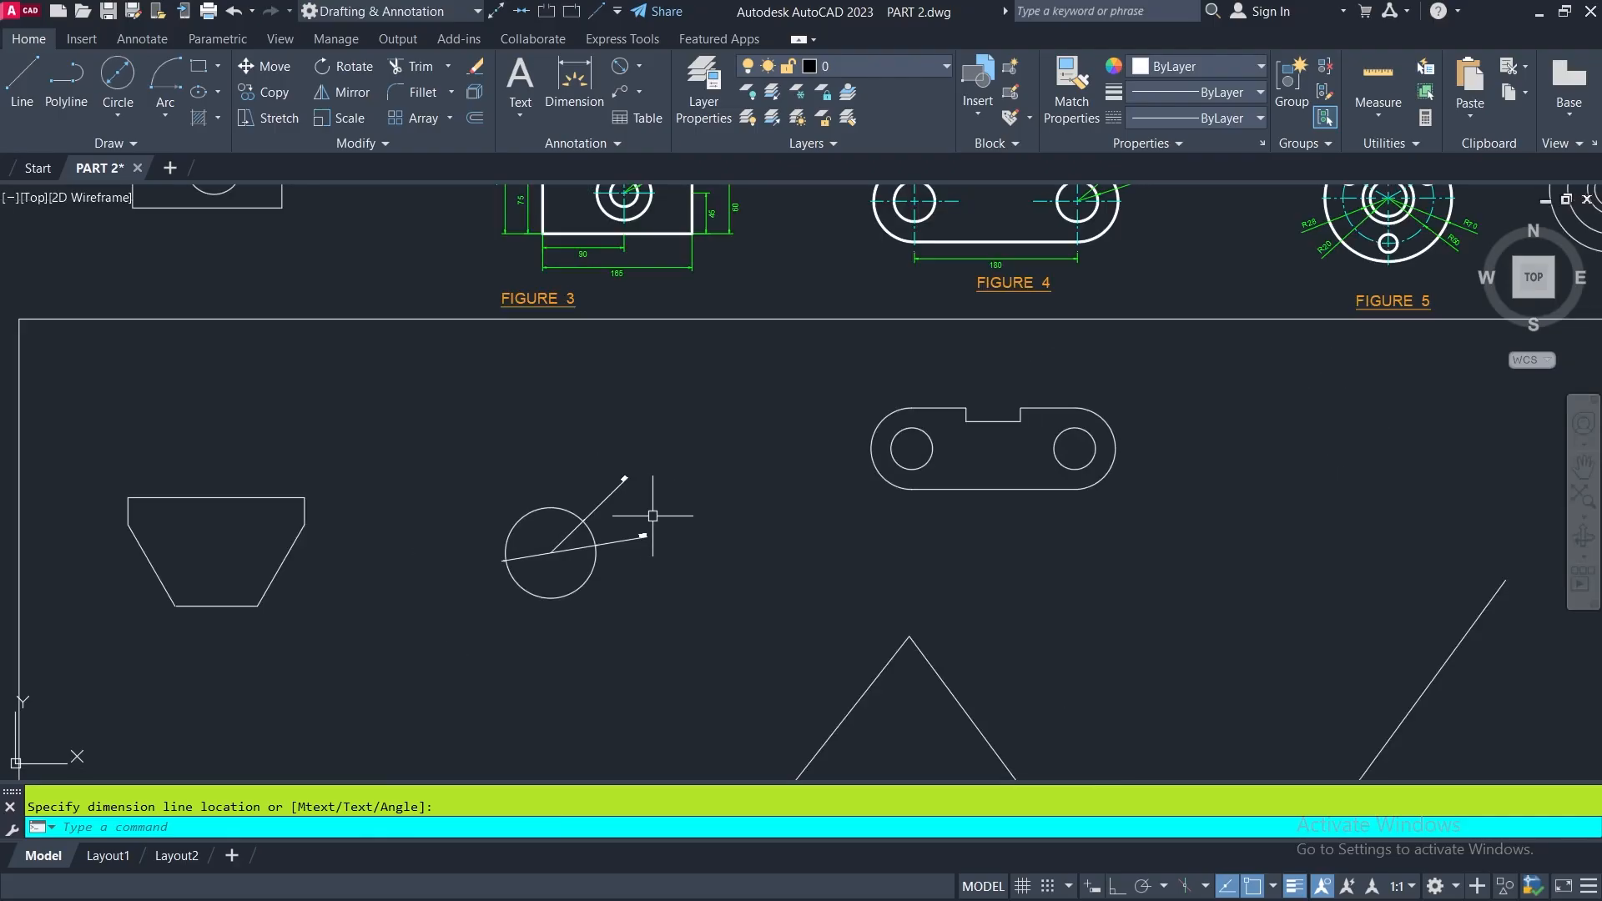
- Try a 2-point circle using the two ends of the triangle's base as its diameter, and undo it
click(117, 115)
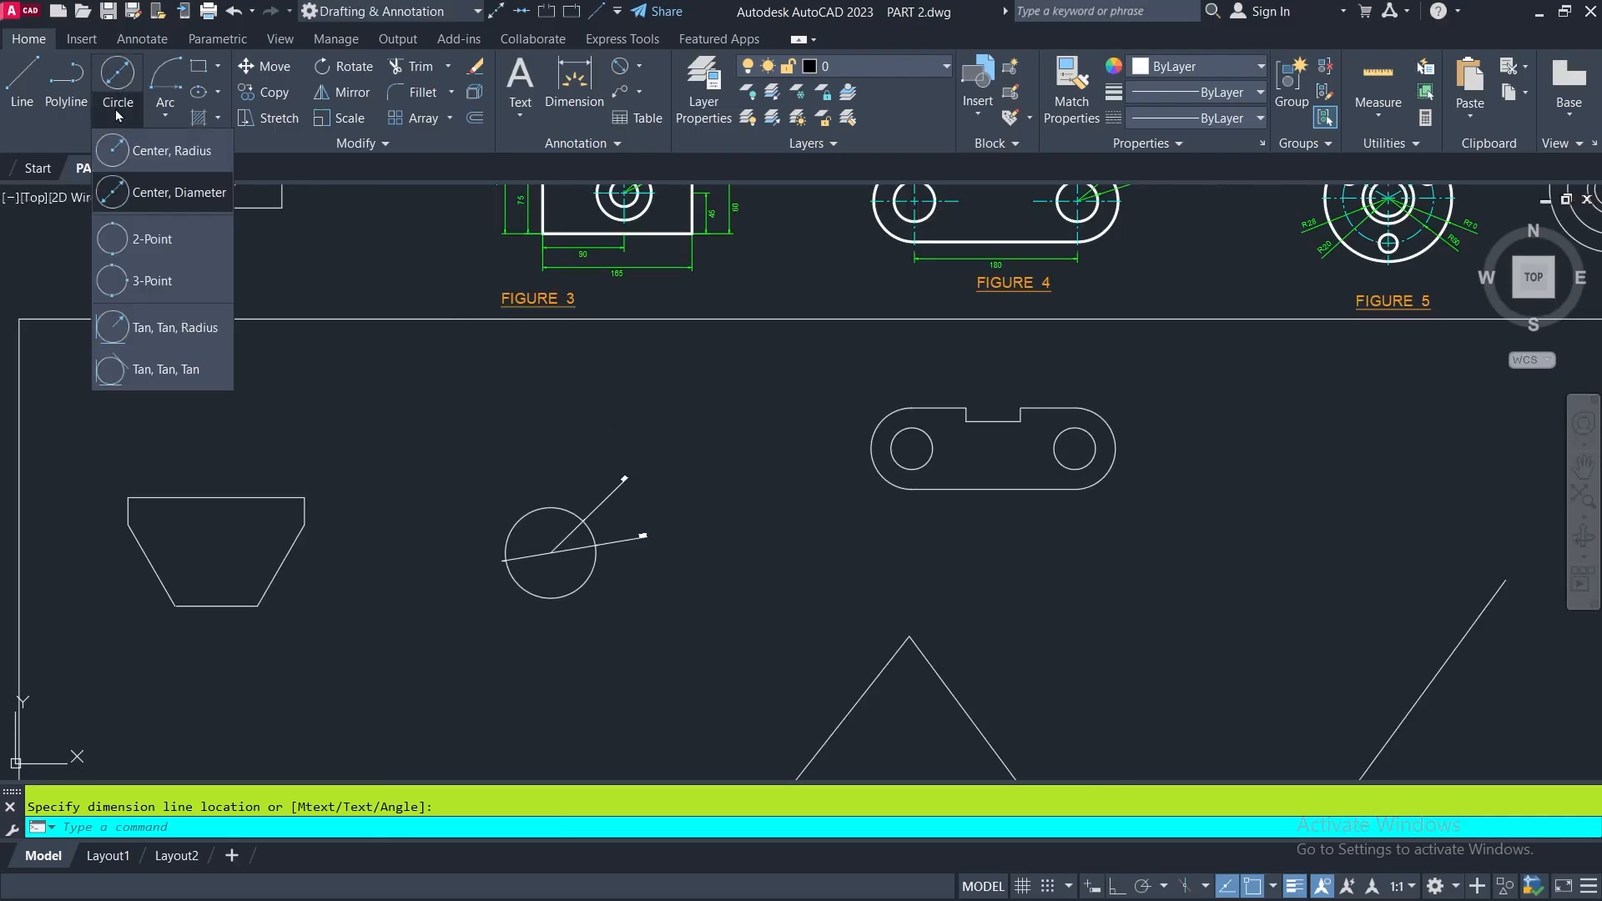
click(115, 239)
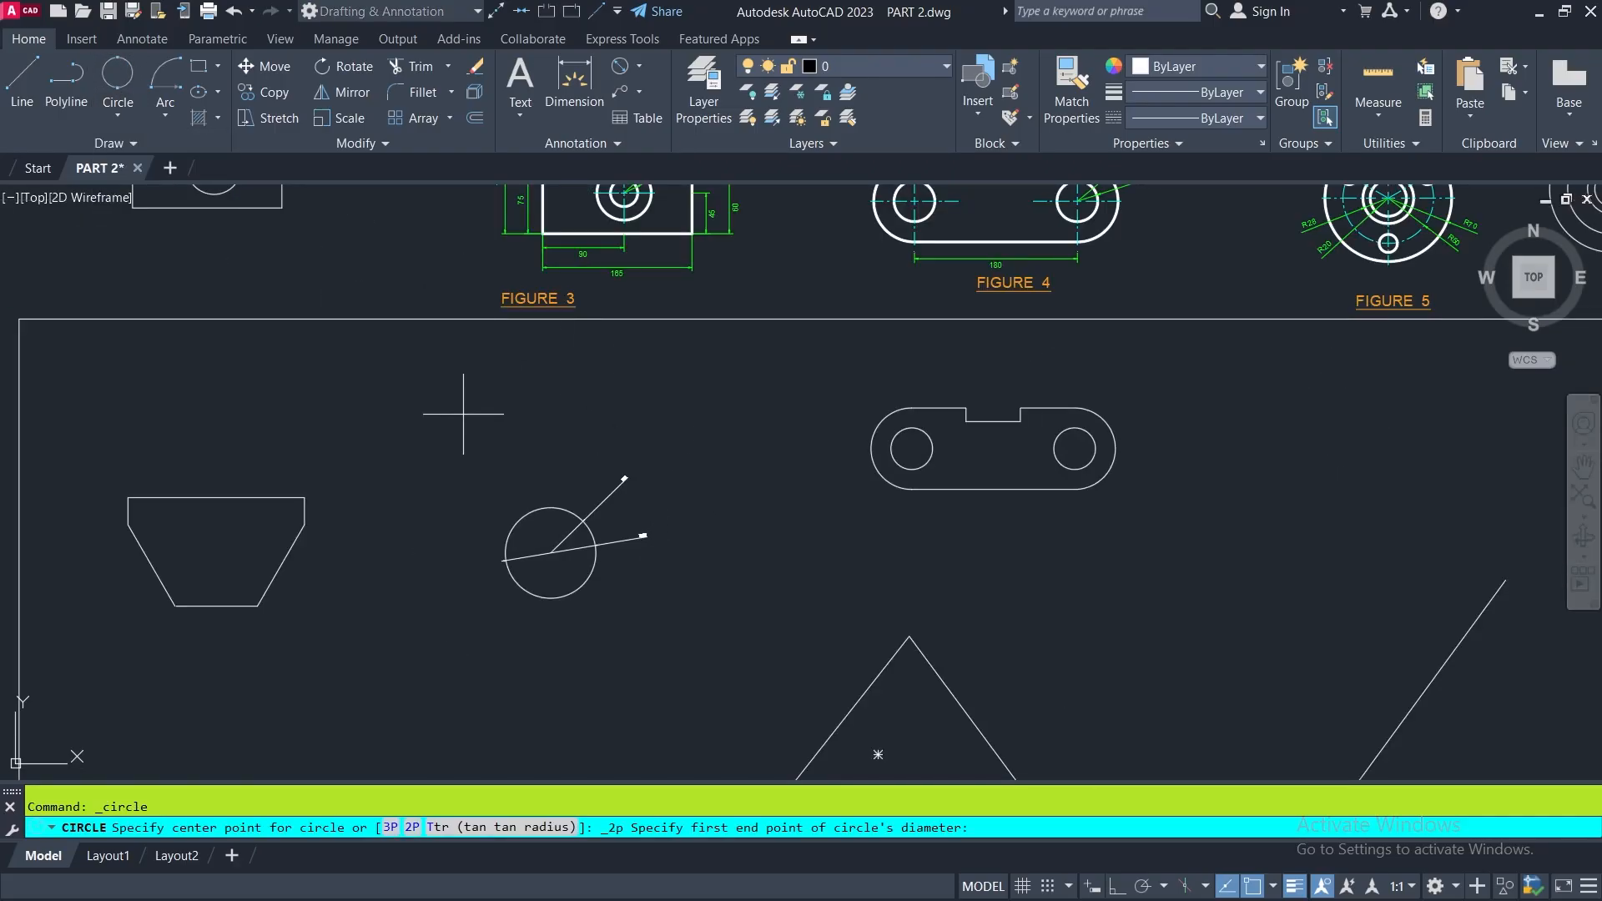
scroll(584, 405, down, 2)
mouse_move(855, 617)
middle_down()
mouse_move(813, 546)
mouse_move(755, 561)
mouse_move(748, 617)
middle_up()
scroll(634, 570, up, 2)
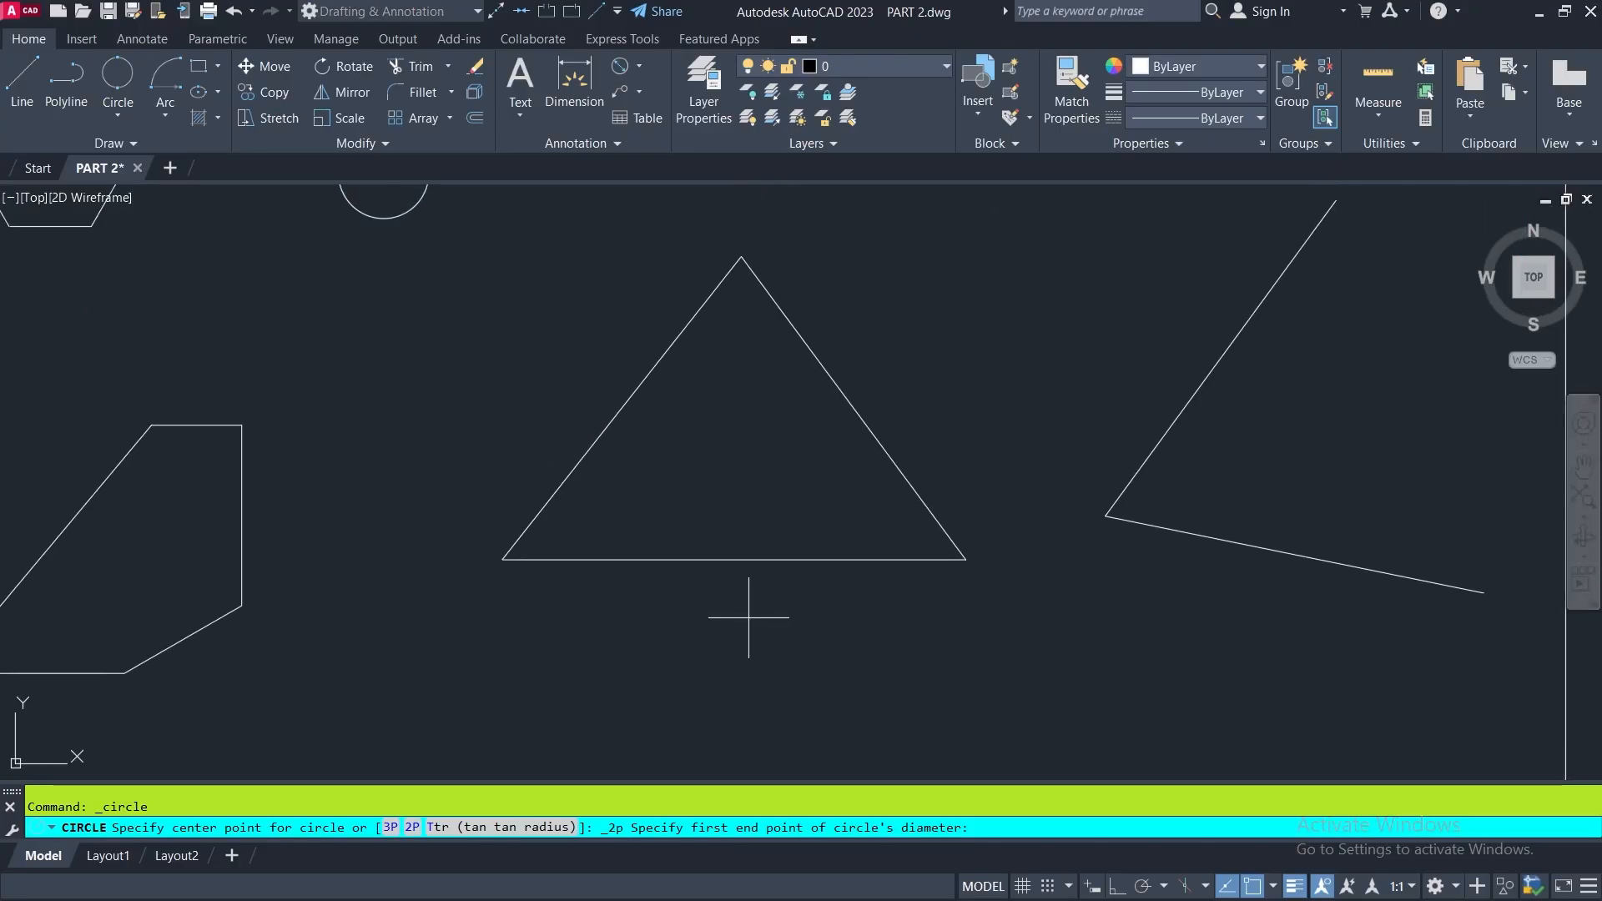
click(503, 558)
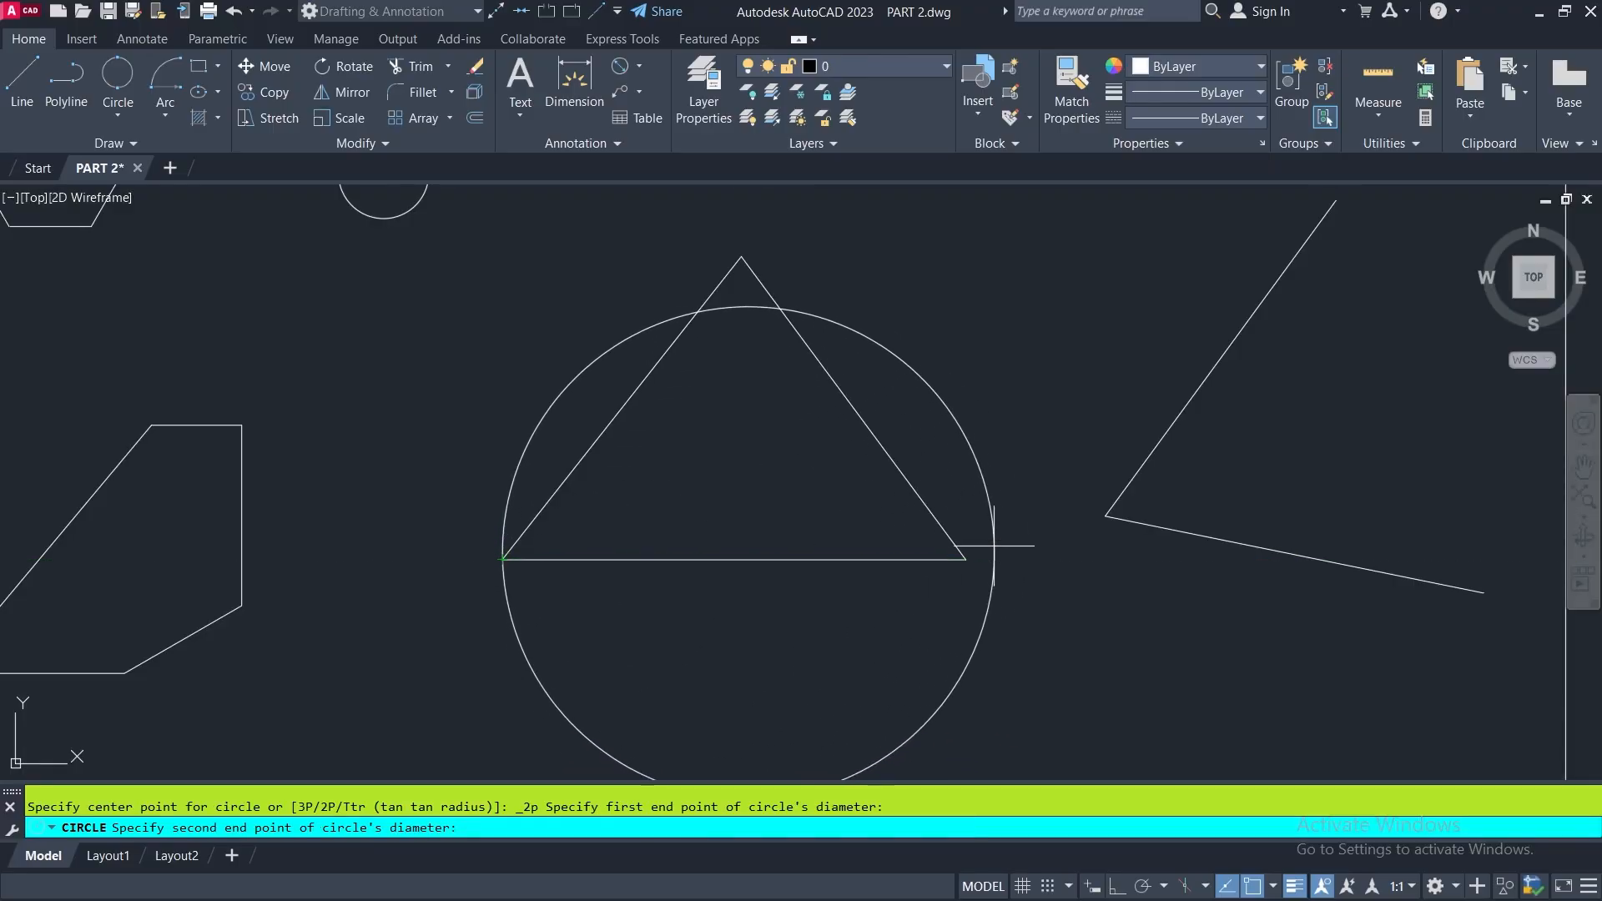
click(966, 559)
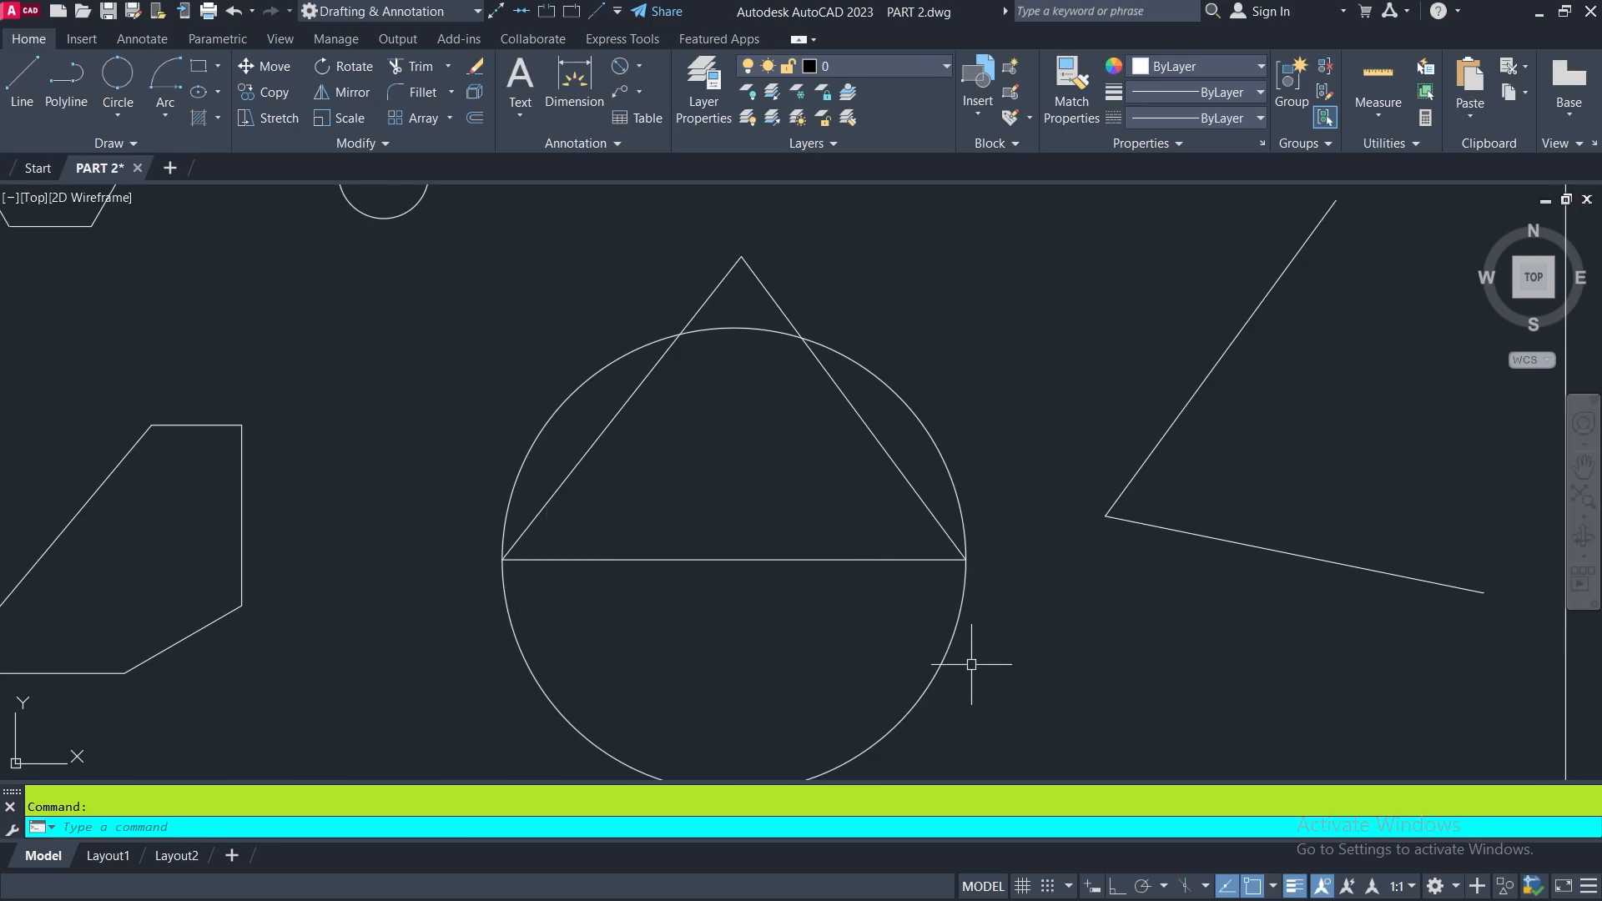
key(ctrl+z)
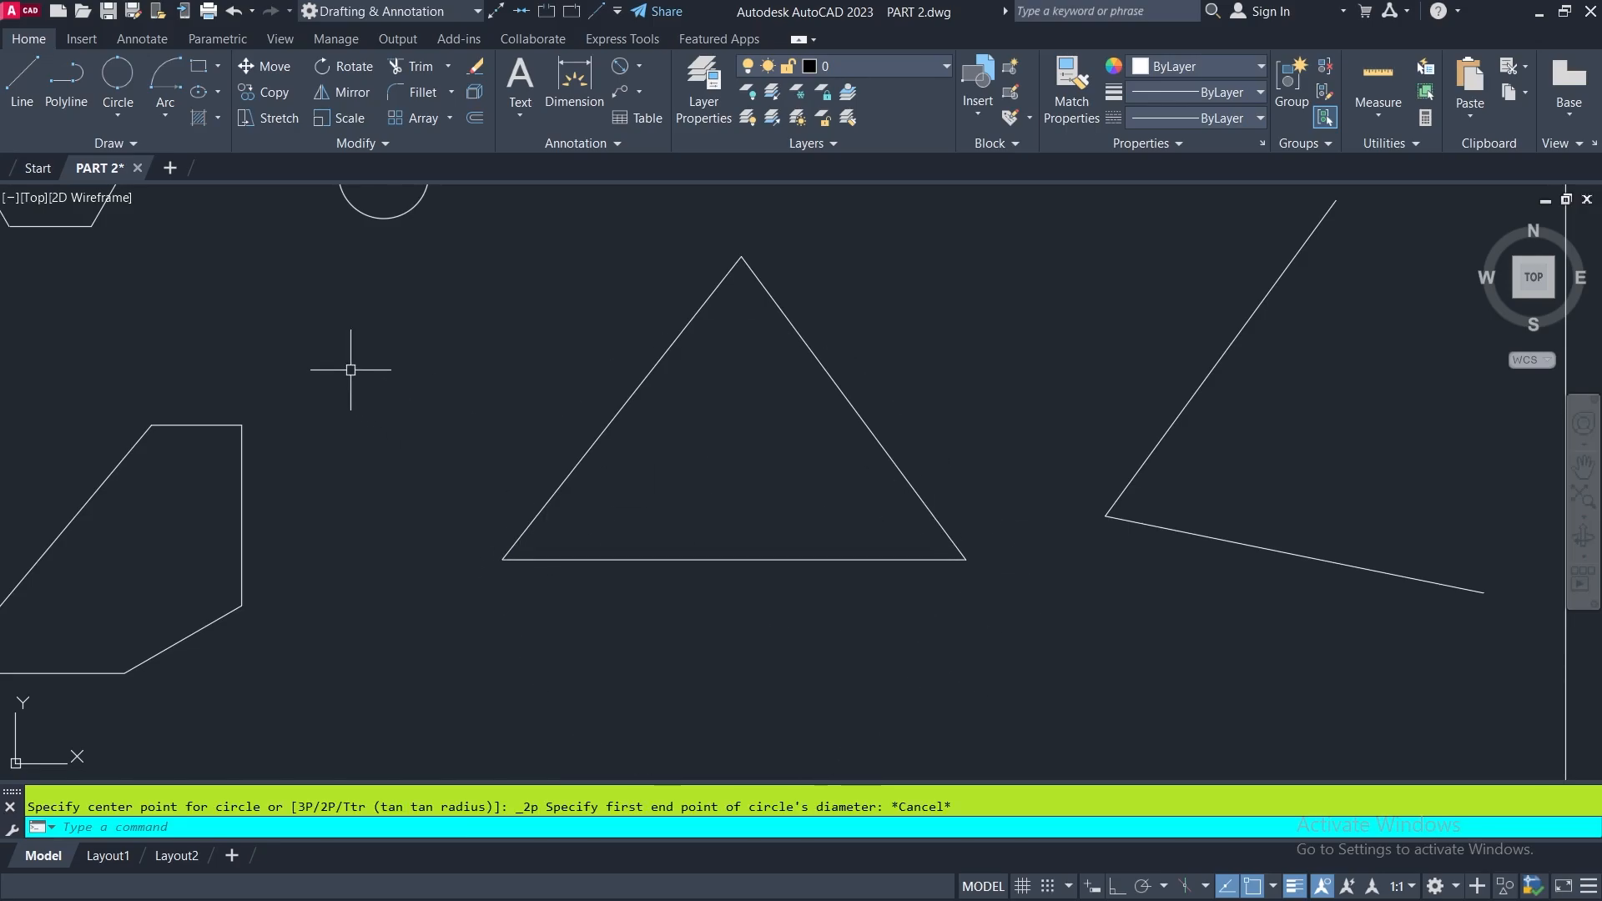
- Draw a 3-Point circle through the triangle's apex, lower-left corner and lower-right corner
click(118, 117)
click(121, 275)
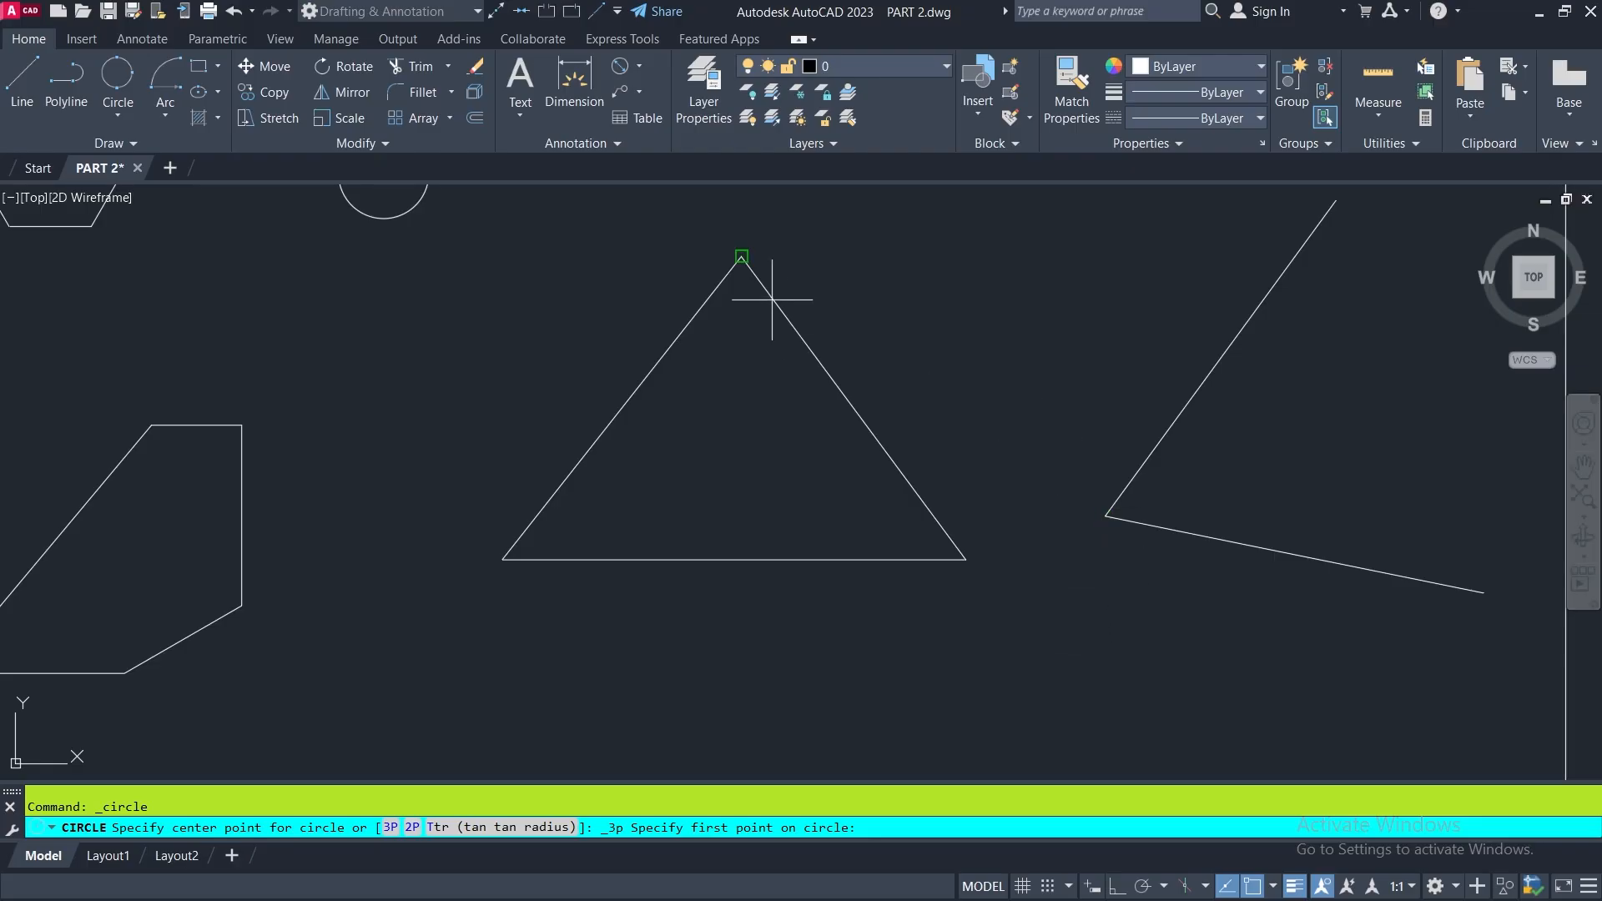
click(740, 257)
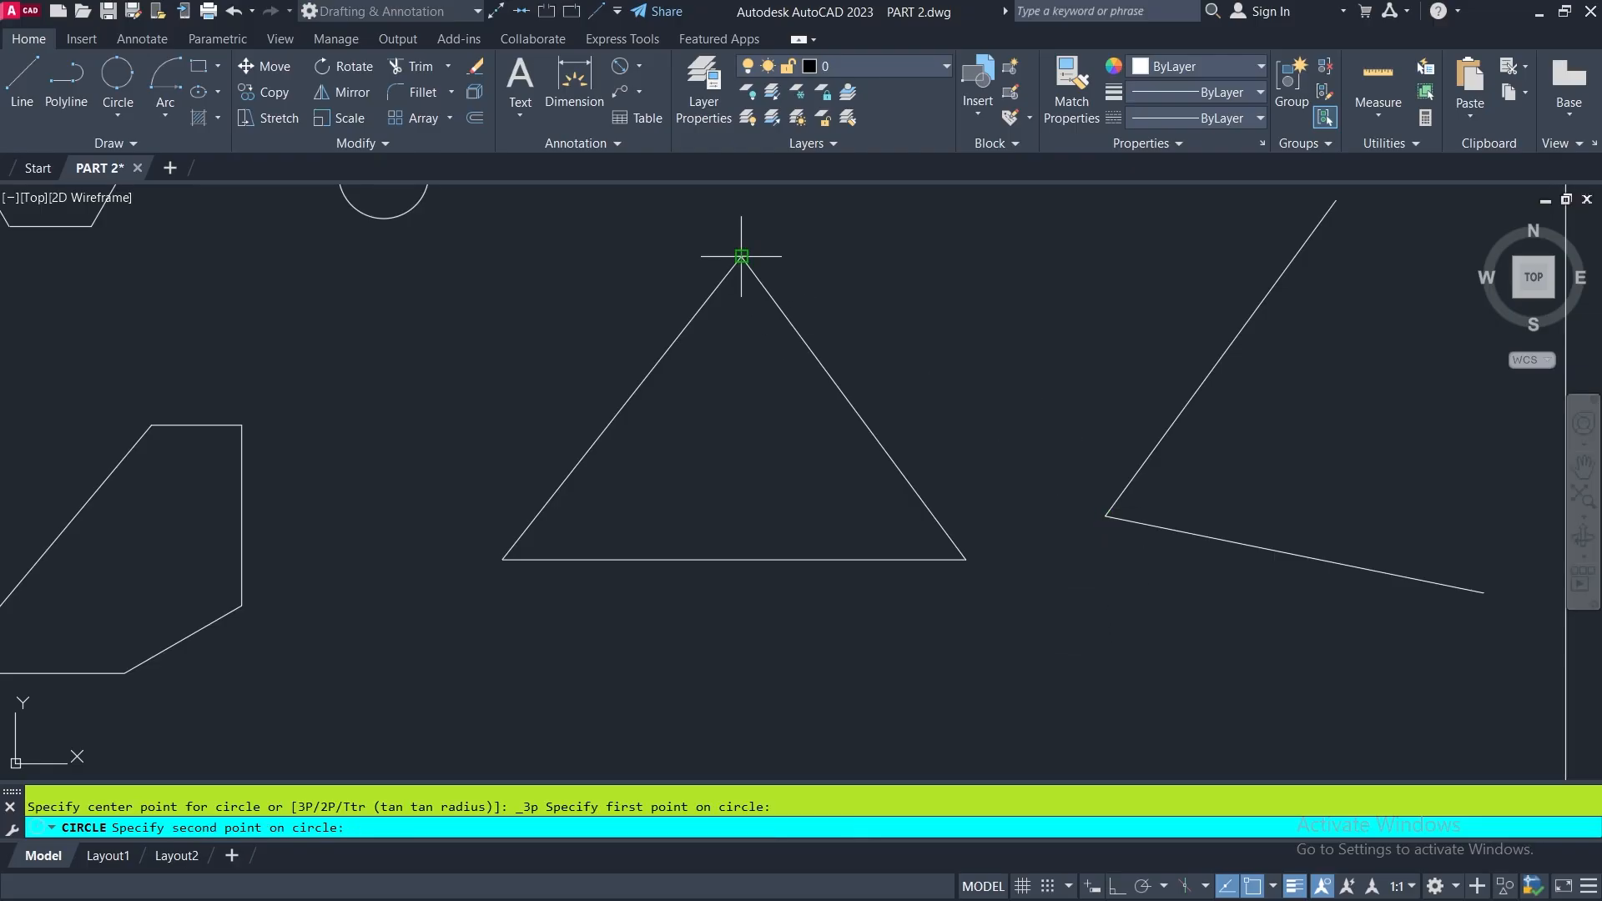
click(502, 559)
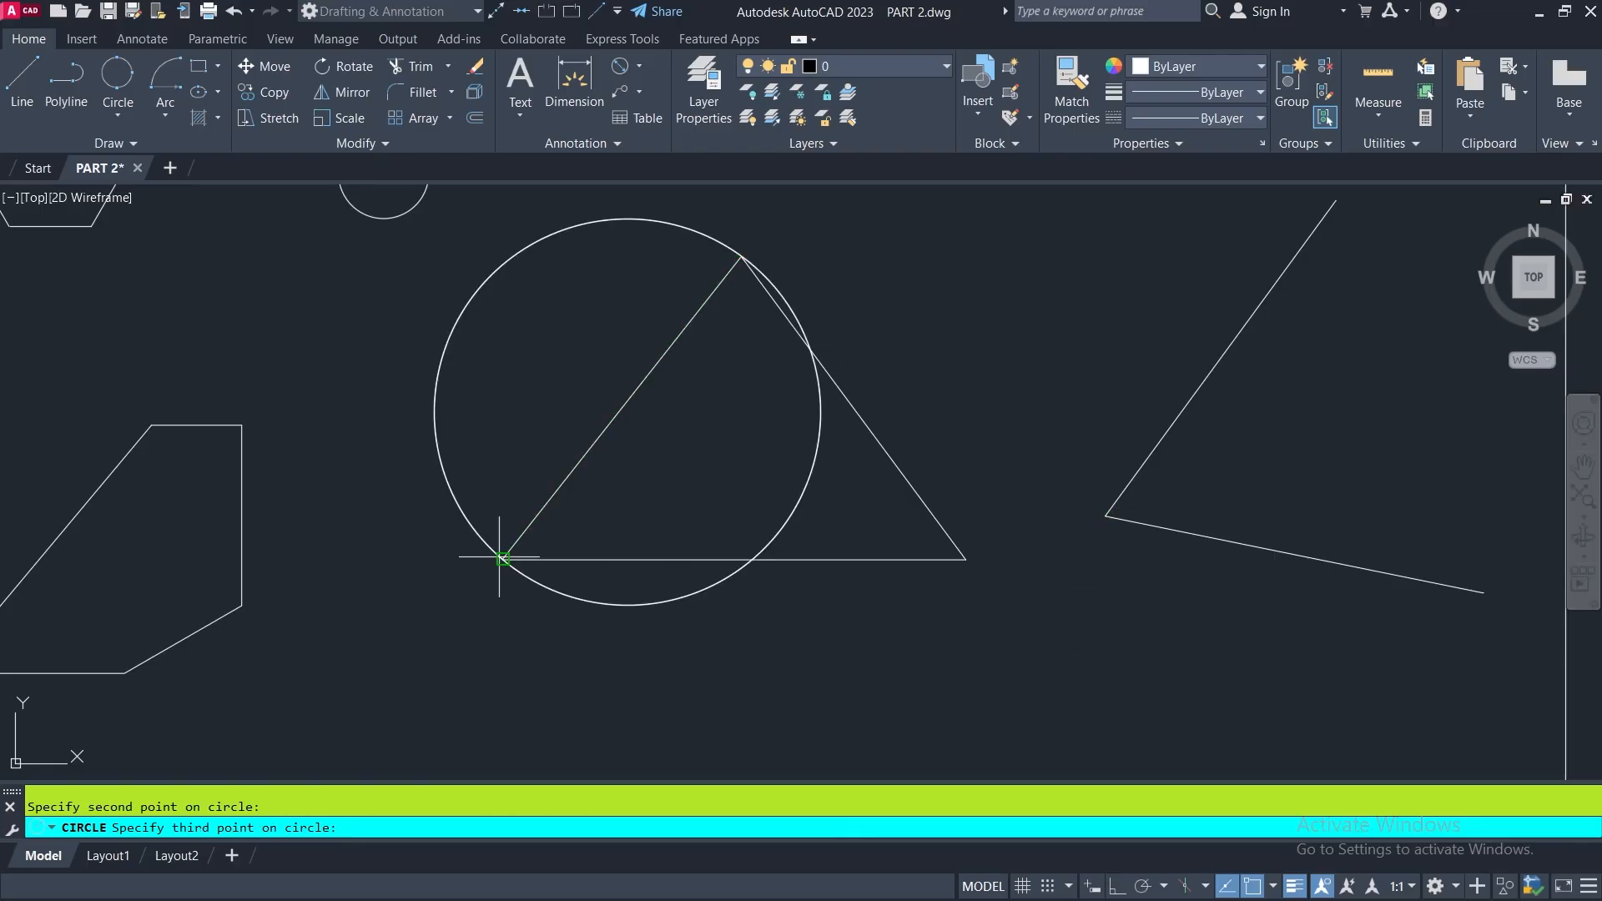
click(963, 558)
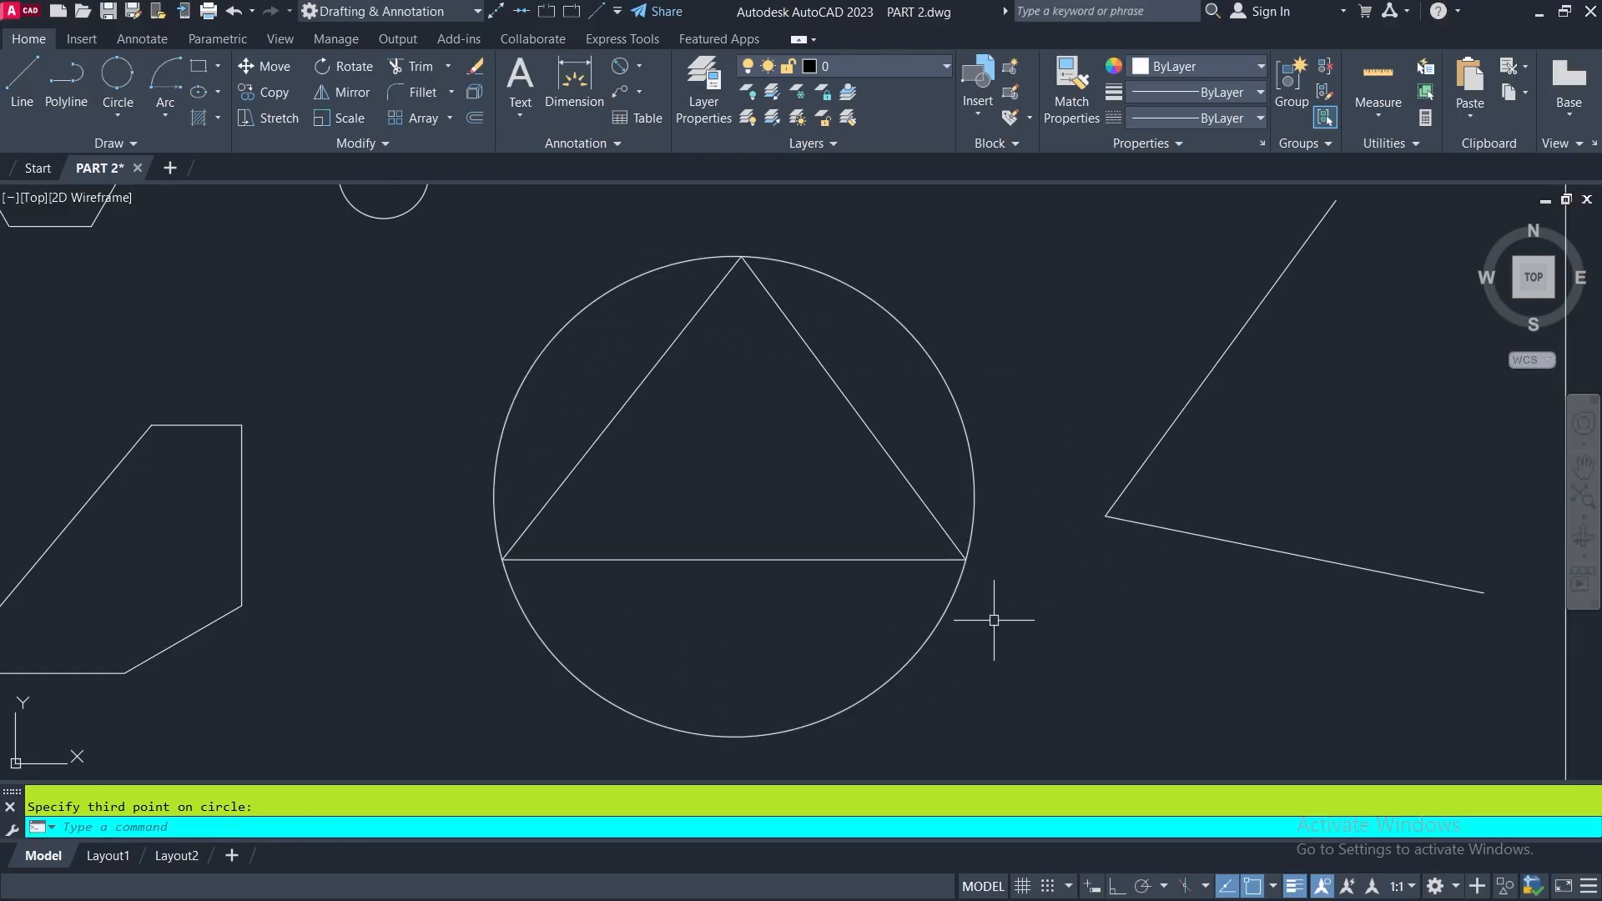
- Draw a freehand 3-Point circle of radius about 120 in the empty space left of the triangle's circumscribed circle
click(118, 80)
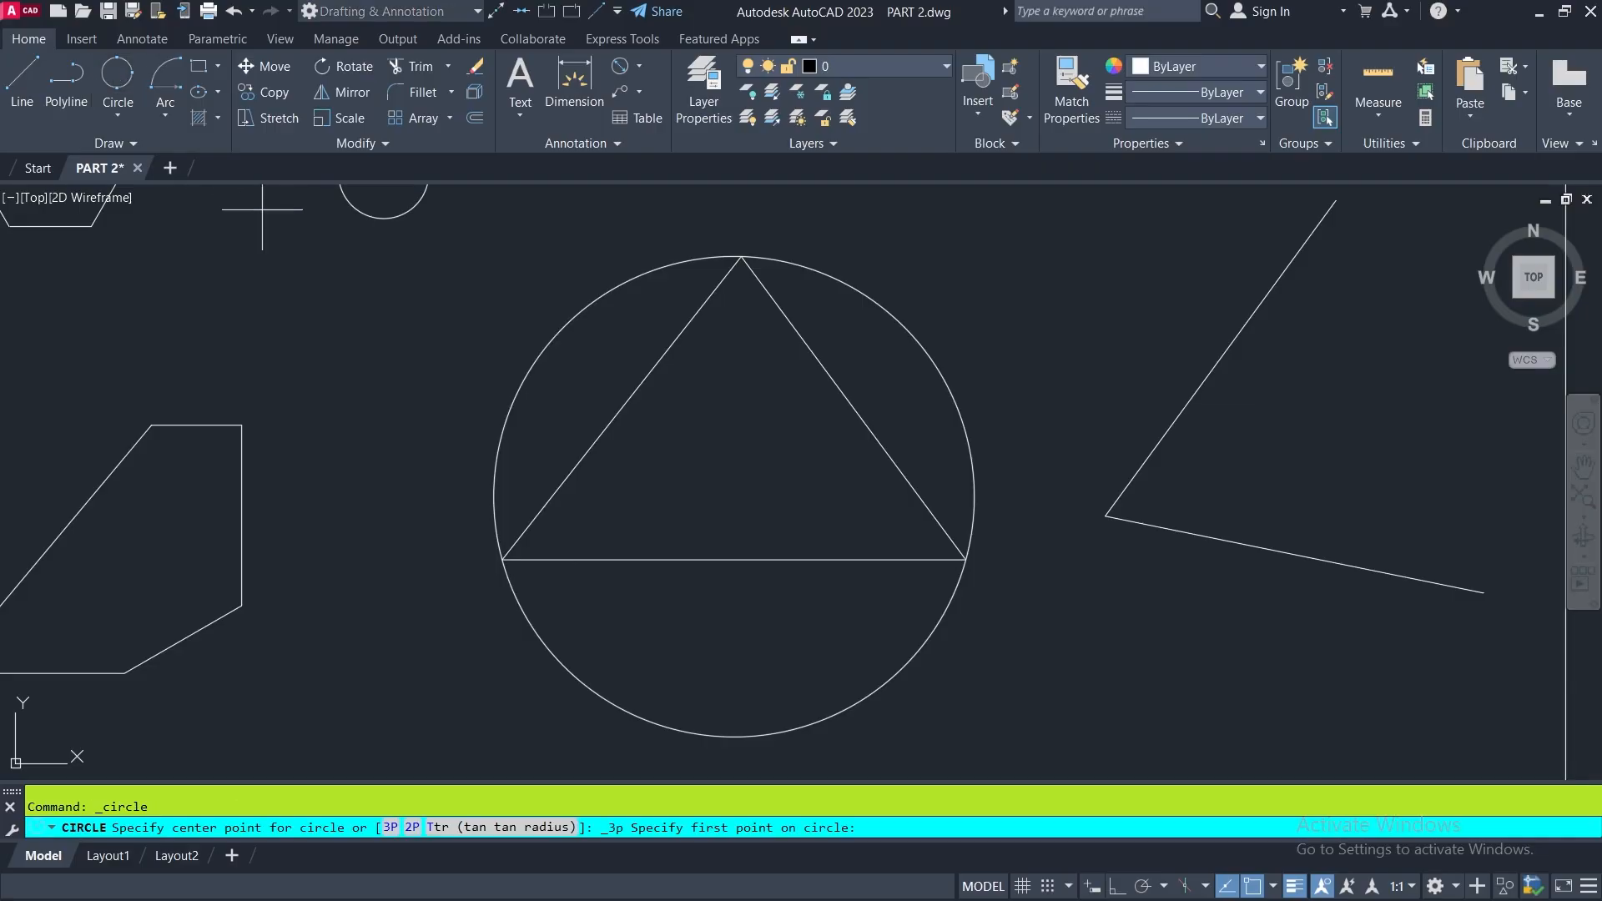
click(284, 278)
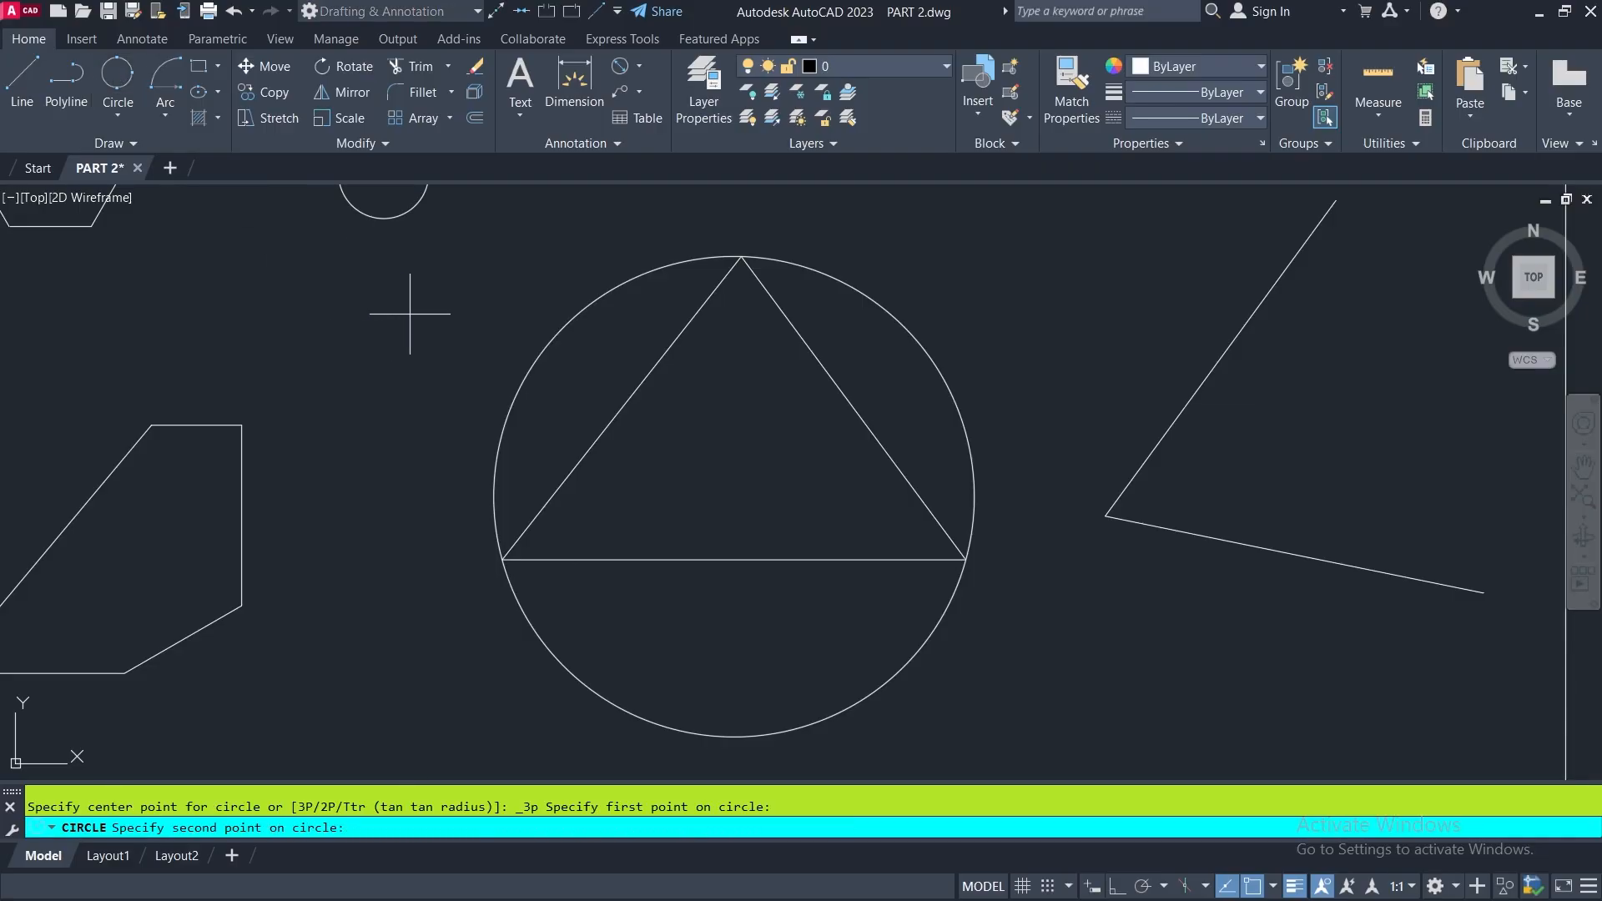
click(421, 281)
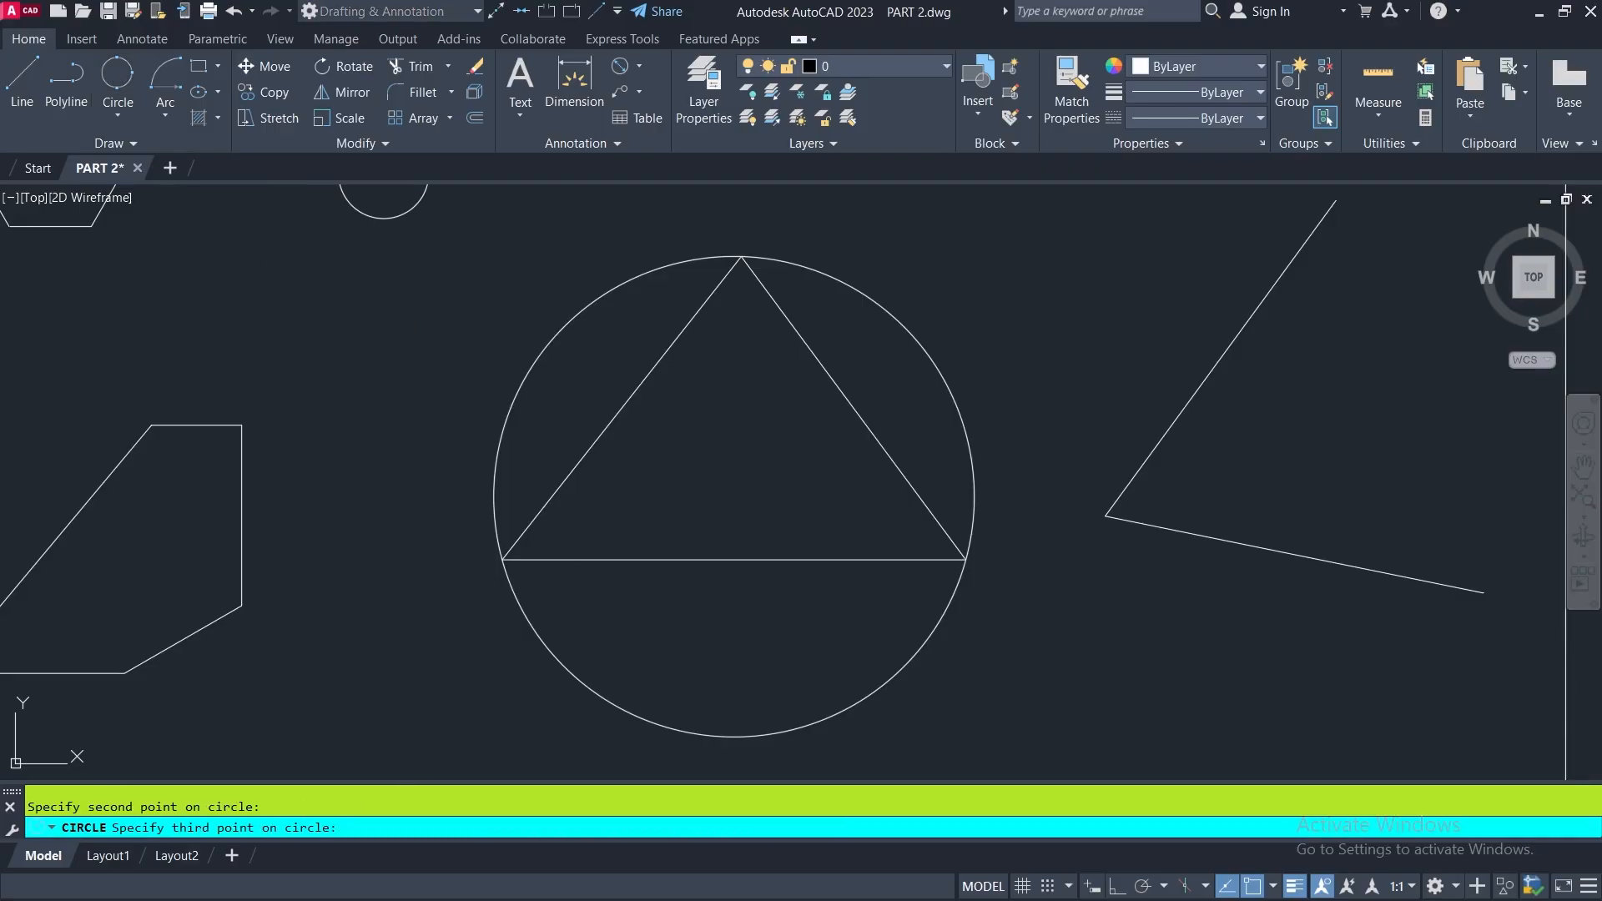
click(428, 434)
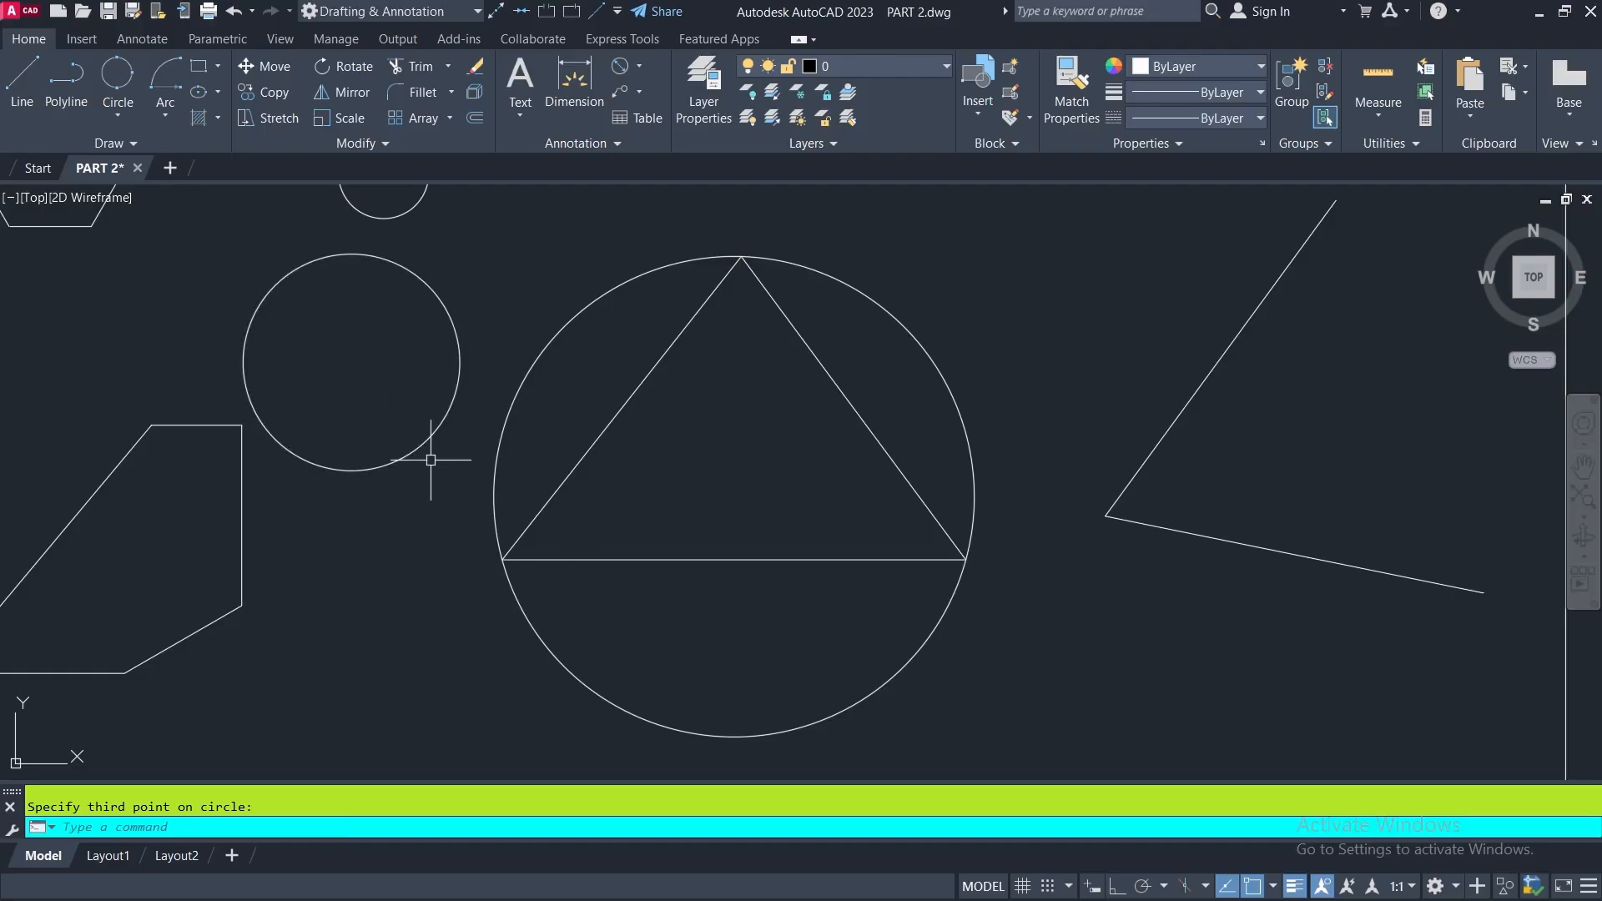
- Draw a Tan, Tan, Radius circle of radius 50 tangent to the triangle's base and left side
click(116, 118)
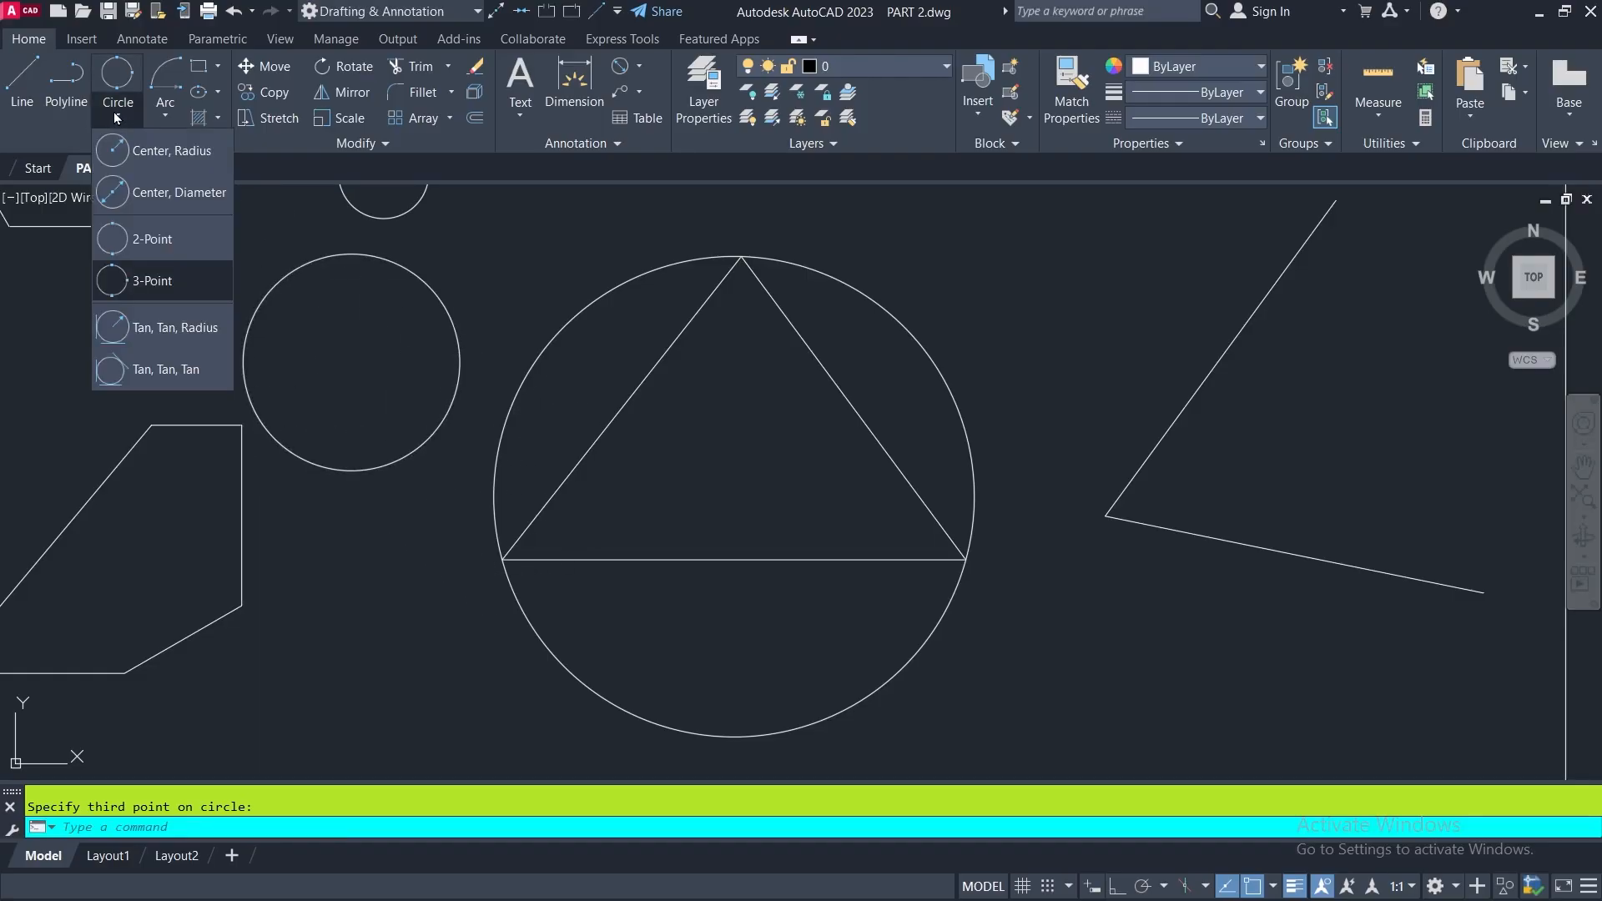
click(116, 328)
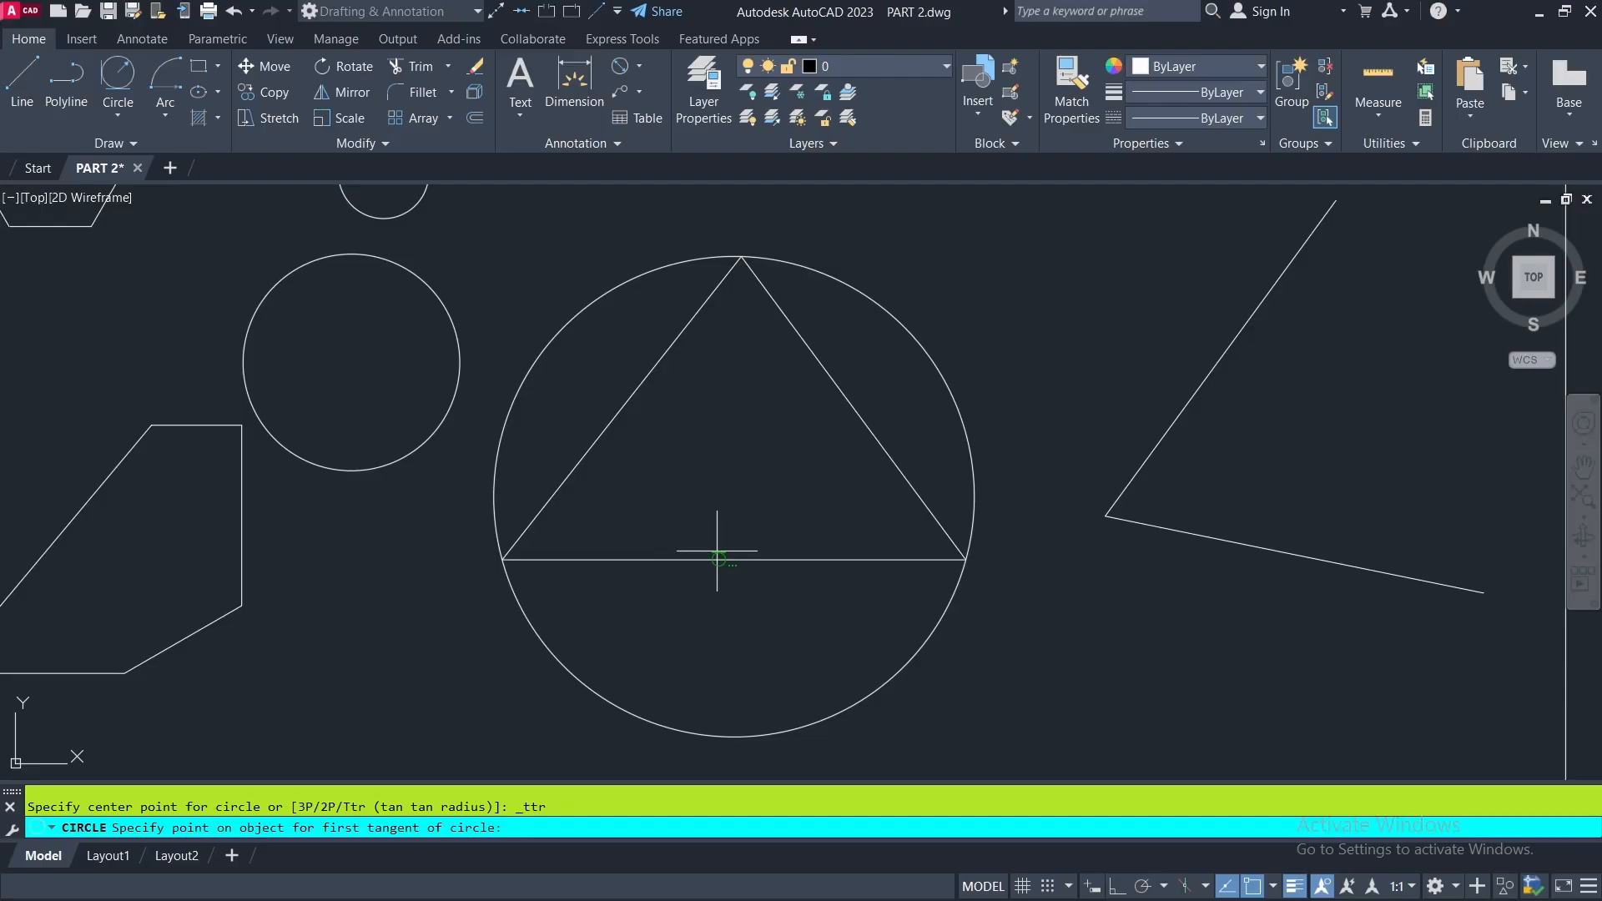
click(673, 558)
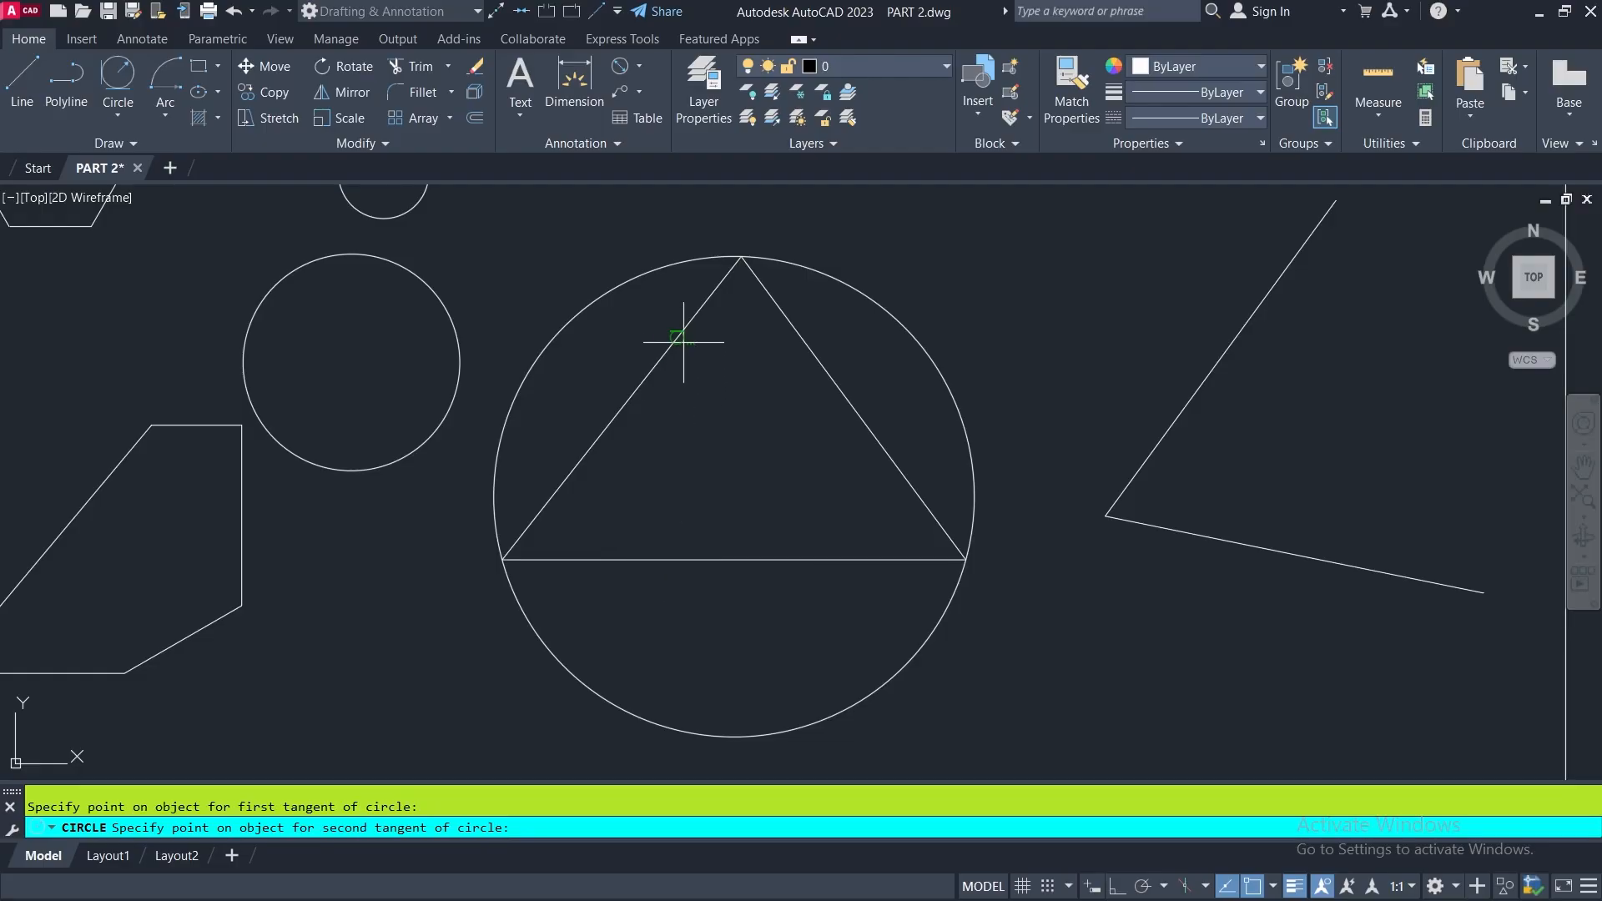
click(555, 499)
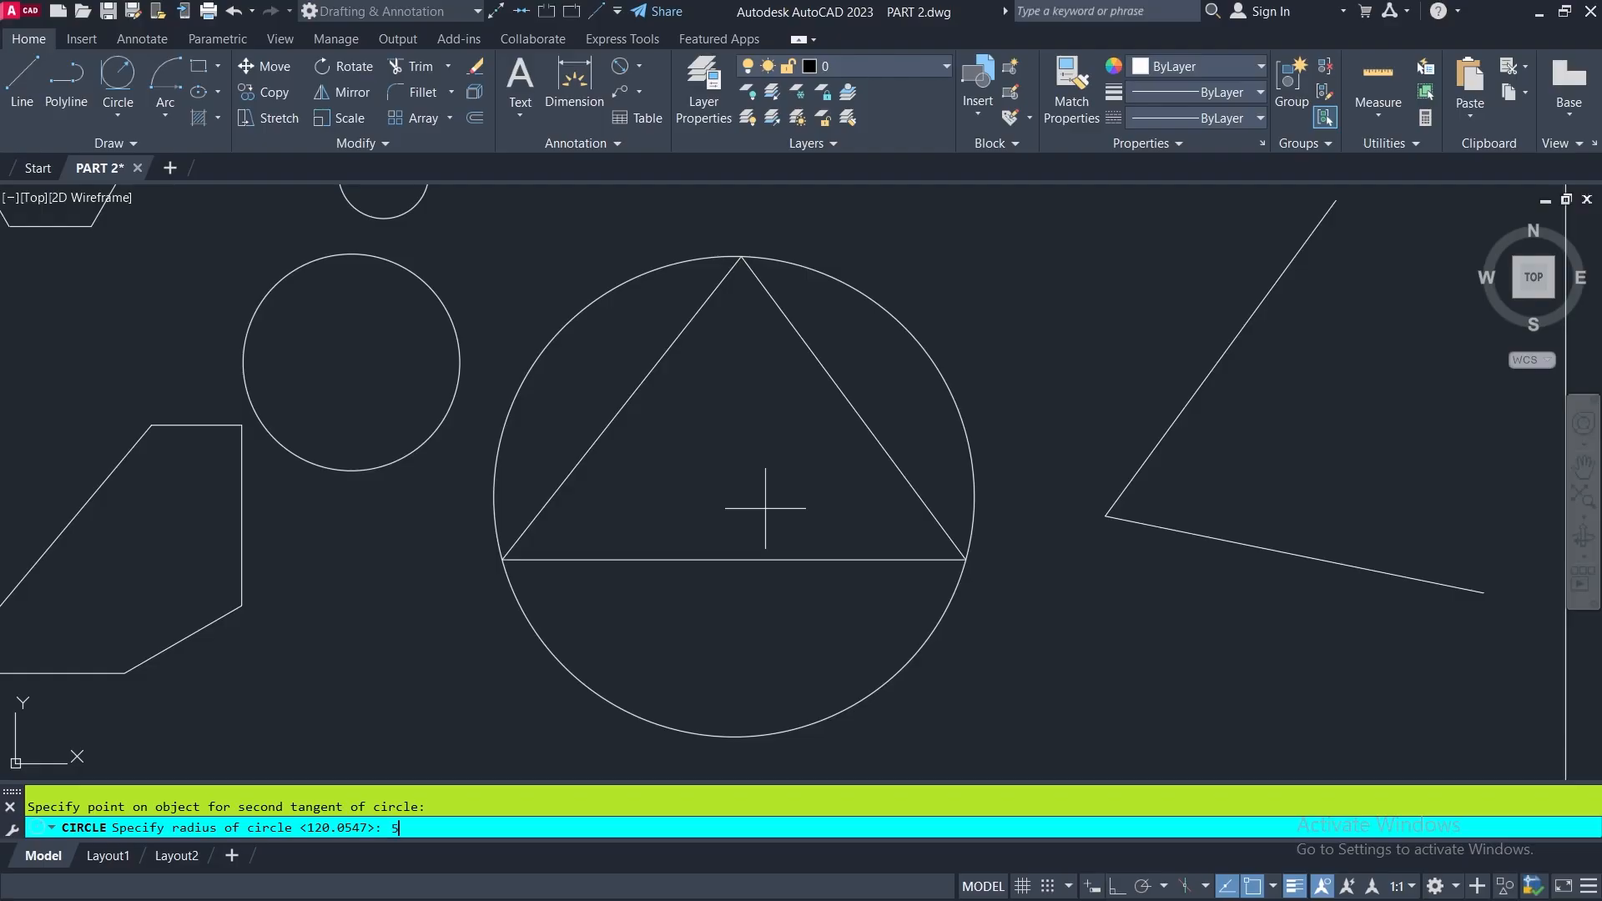
key(Return)
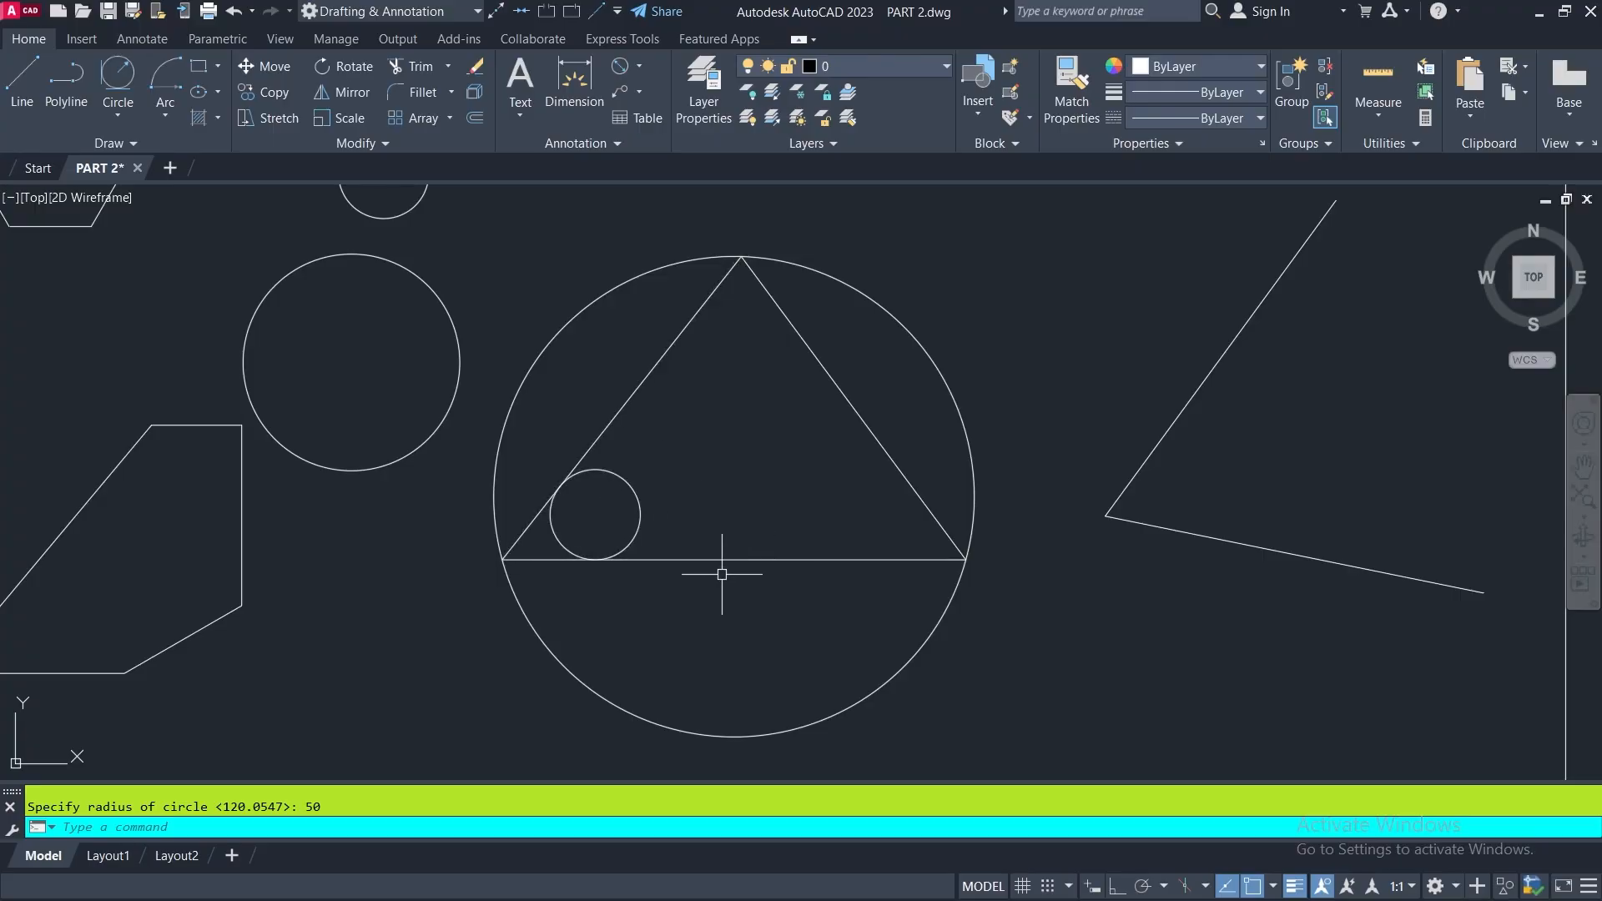
- Draw another Tan, Tan, Radius circle of radius 150 tangent to the triangle's left side and base
click(115, 81)
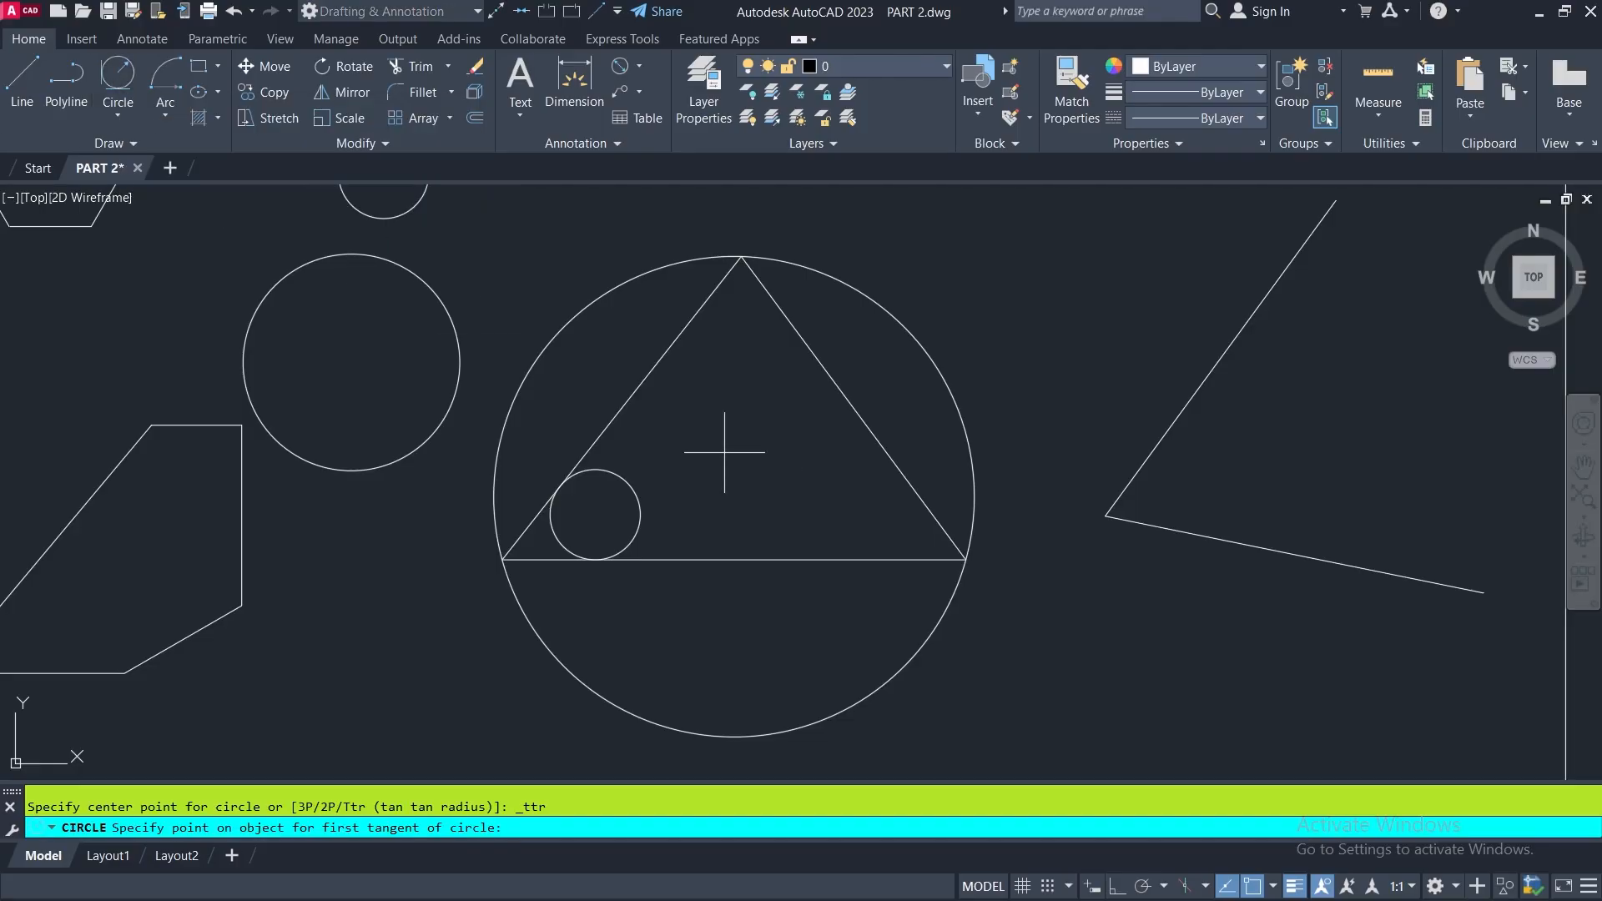
click(650, 367)
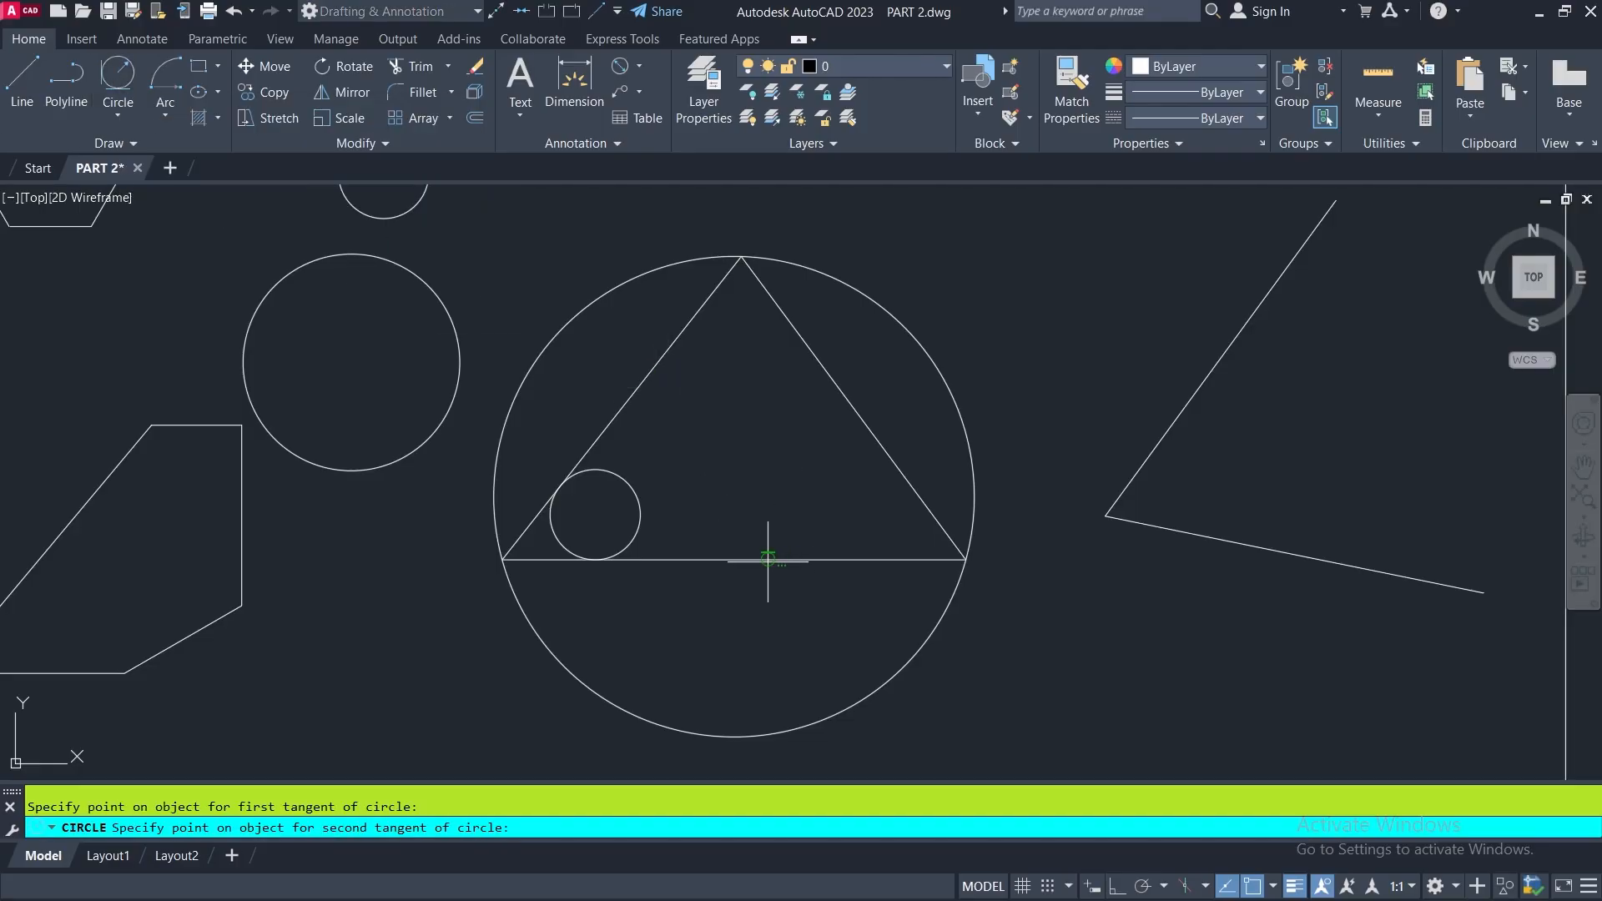
click(768, 559)
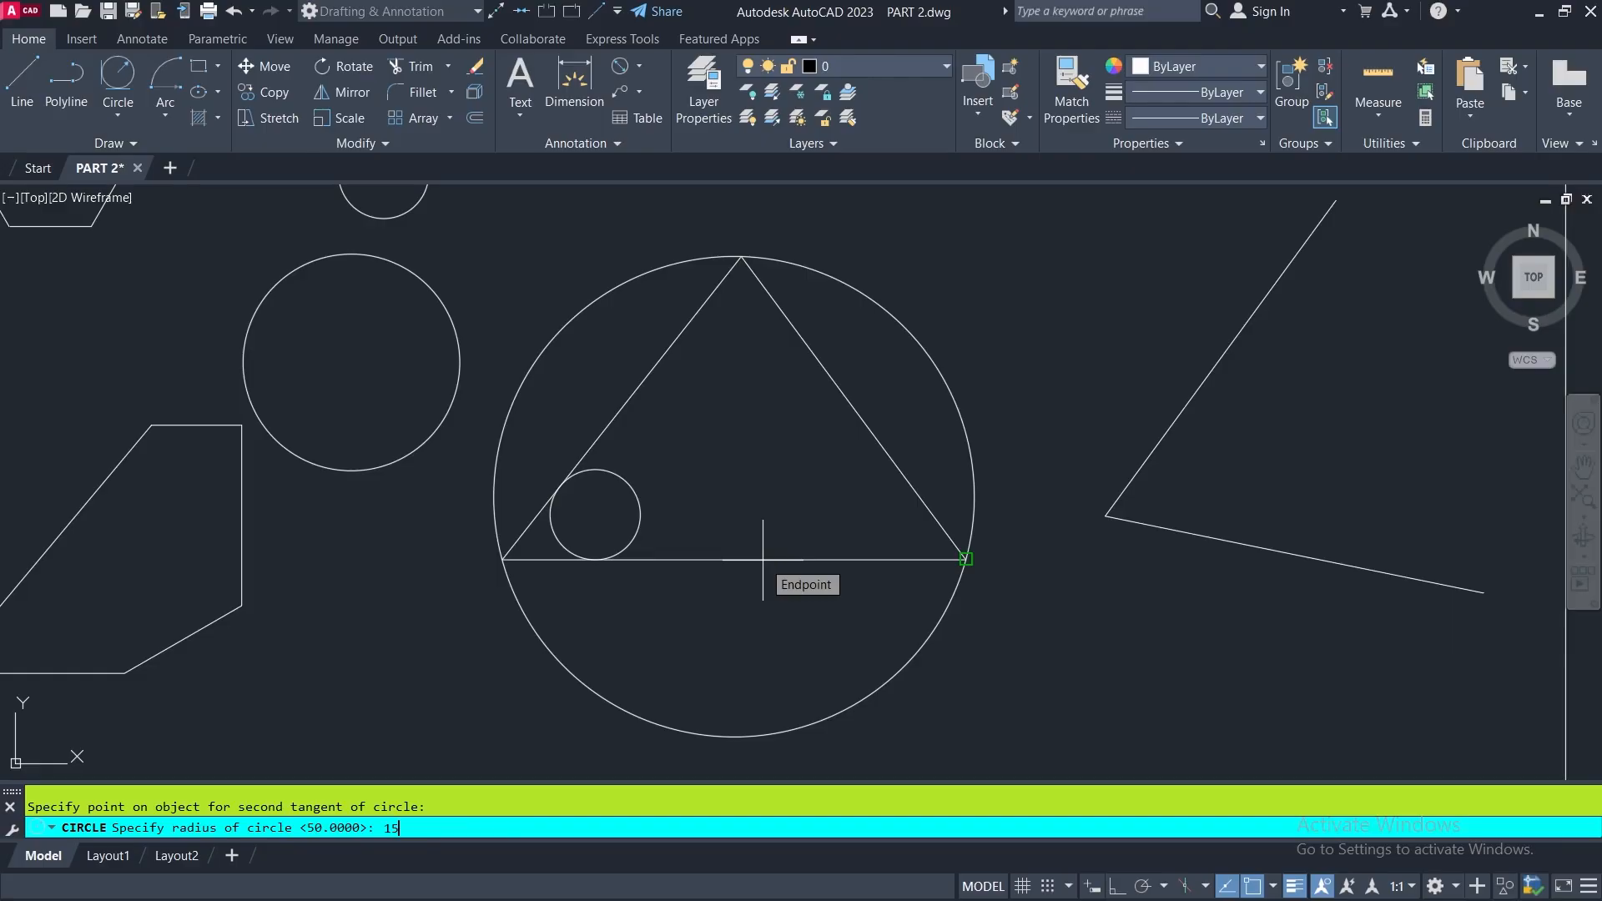
key(Return)
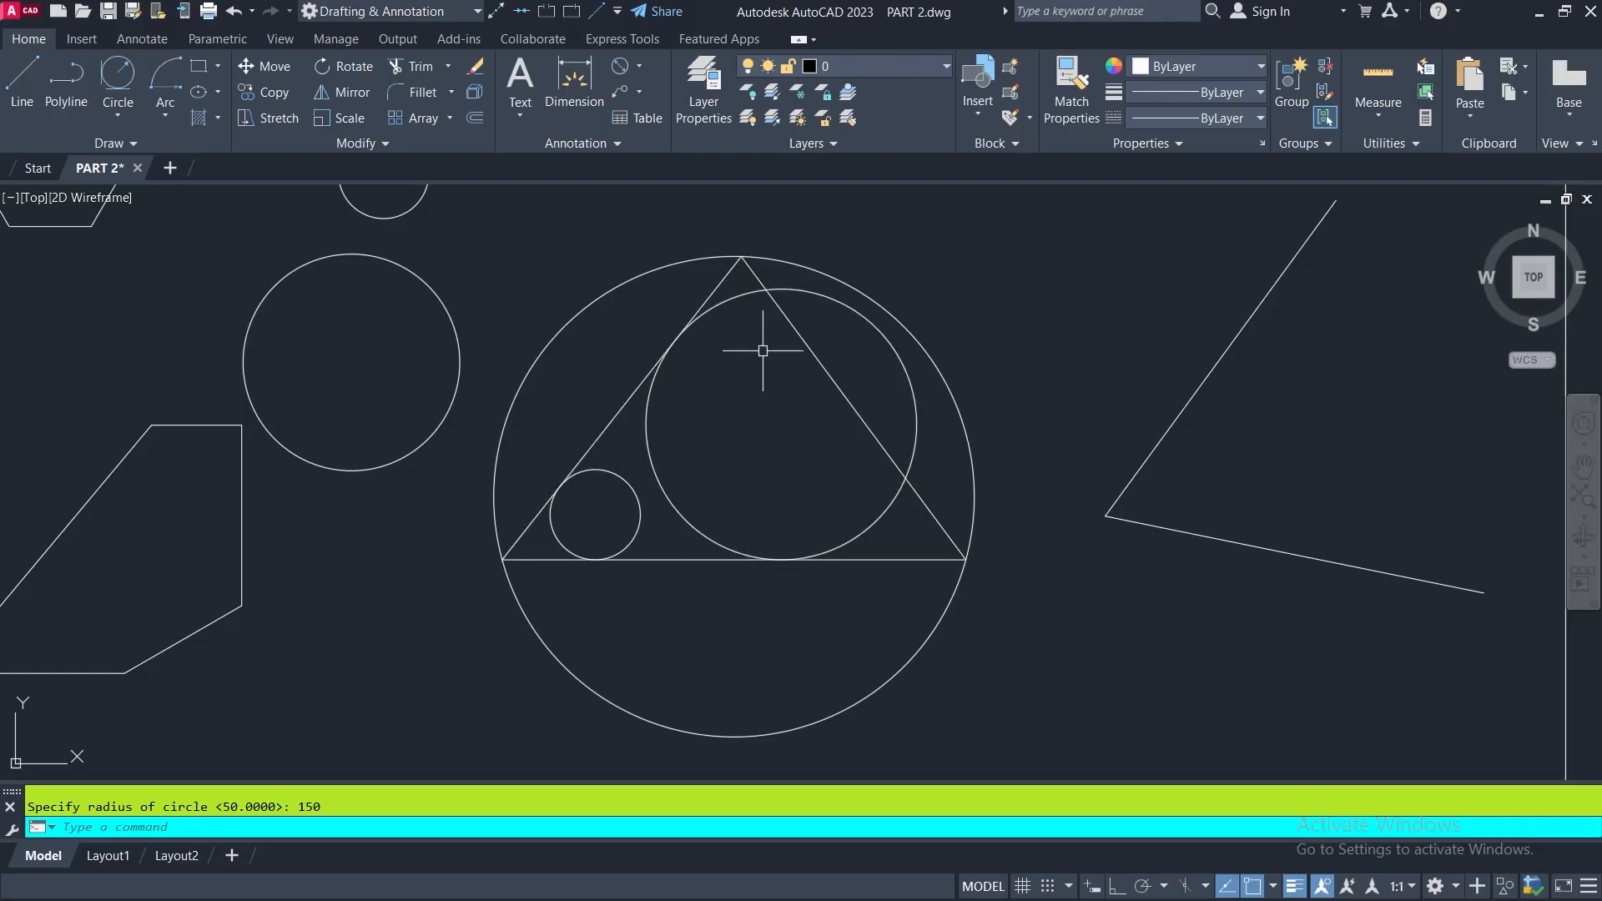
- Erase the two tangent circles of radius 150 and 50 from the triangle
click(912, 400)
click(630, 483)
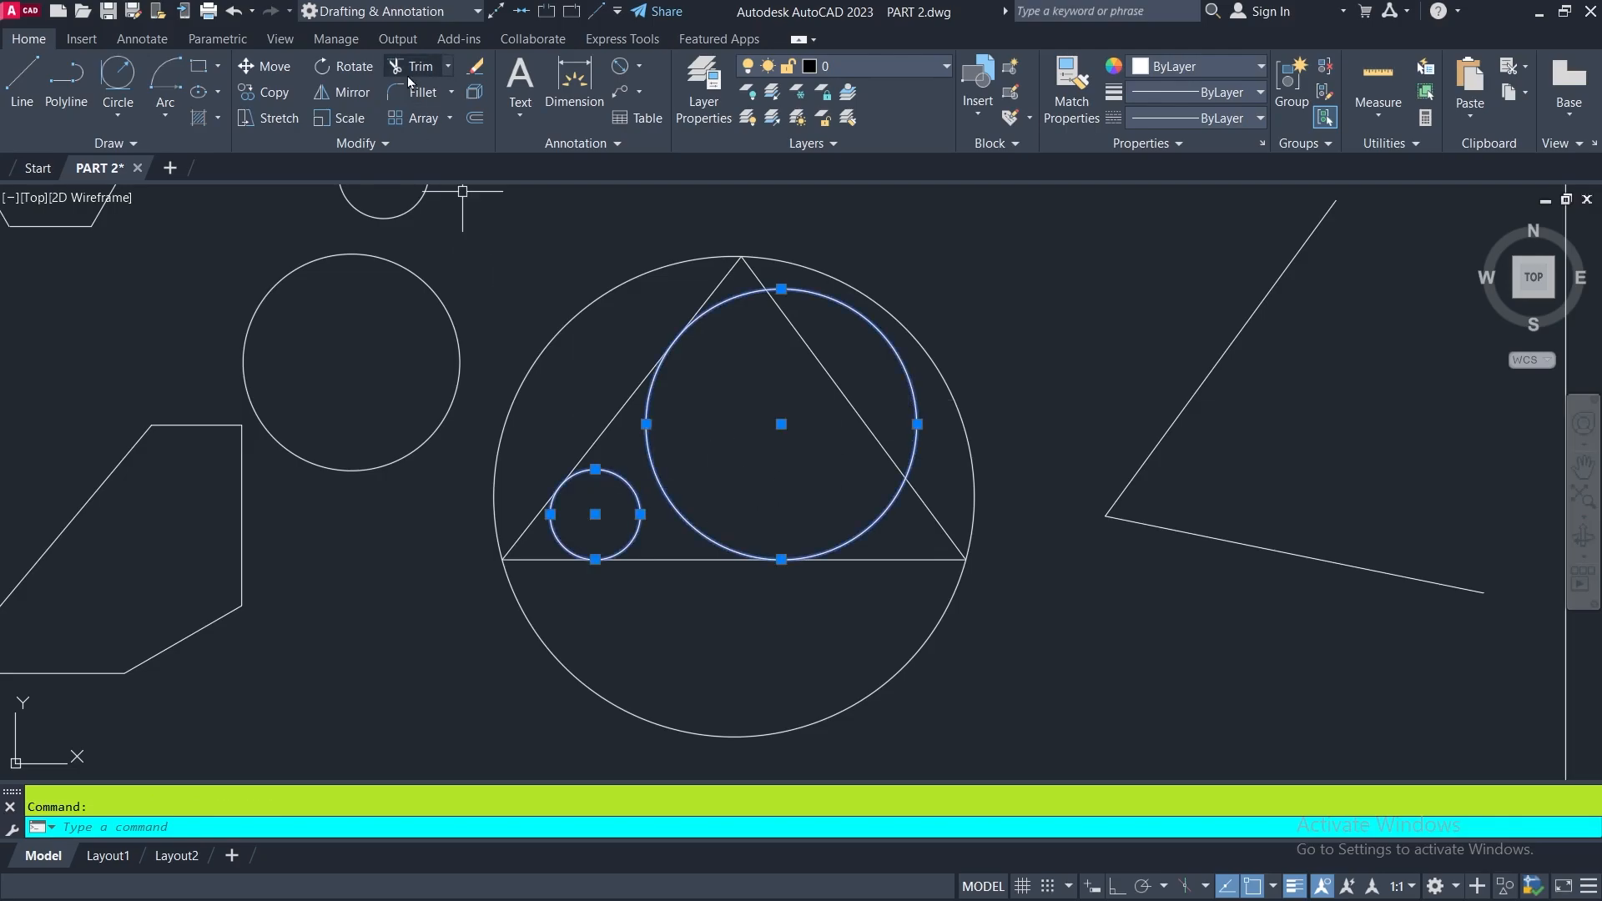
click(475, 67)
- Draw a Tan, Tan, Tan circle inside the triangle, tangent to its base, right side and left side
click(119, 115)
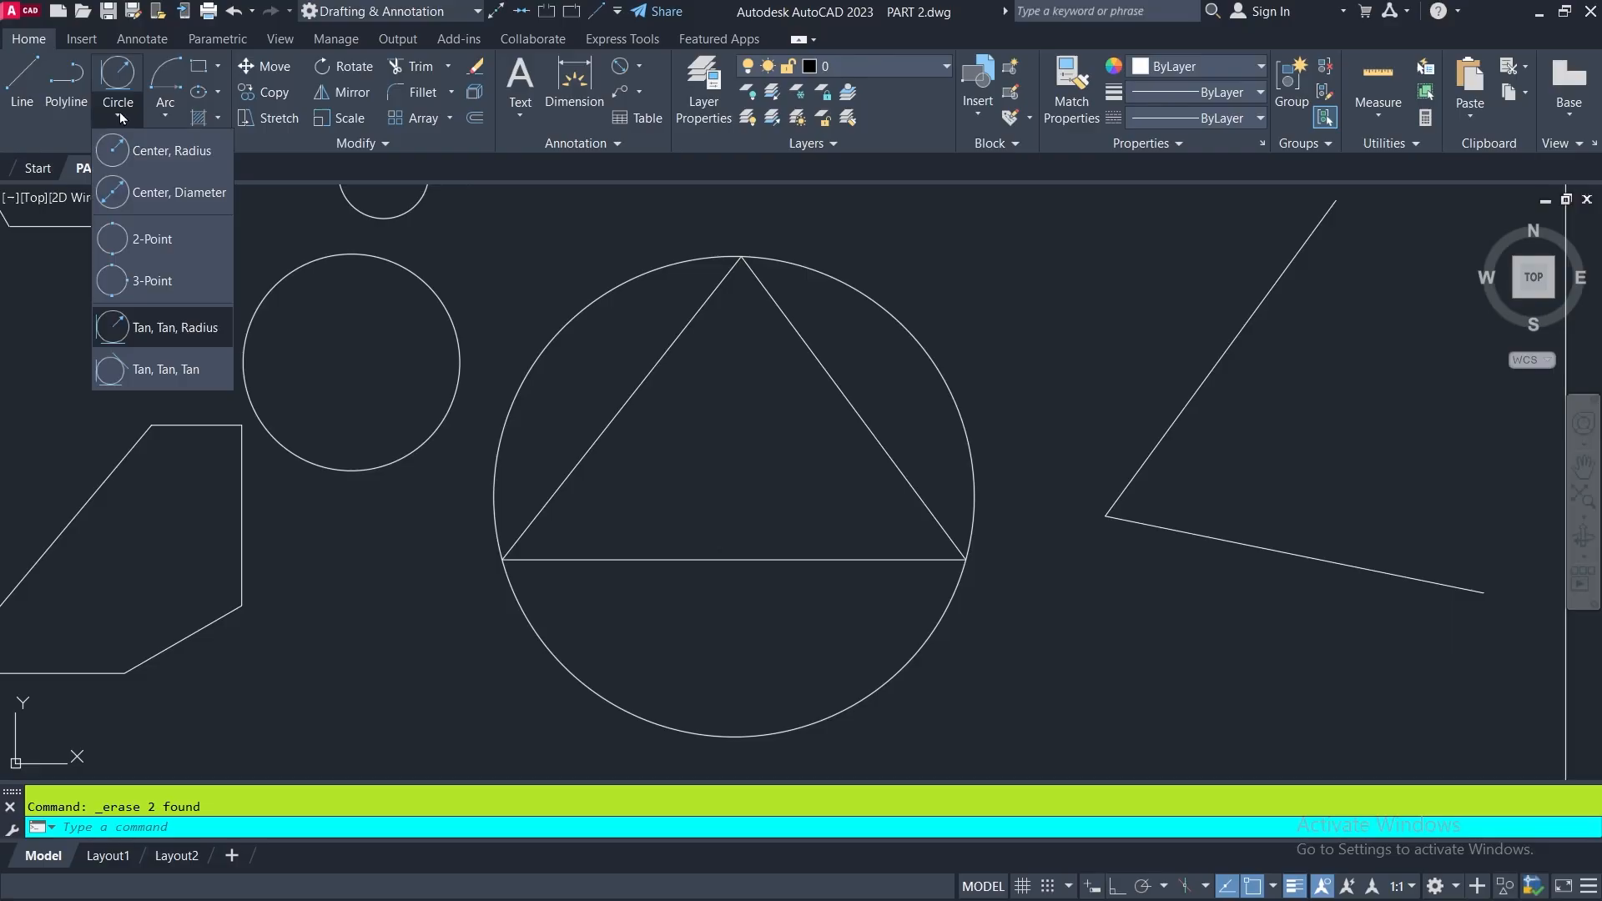
click(113, 371)
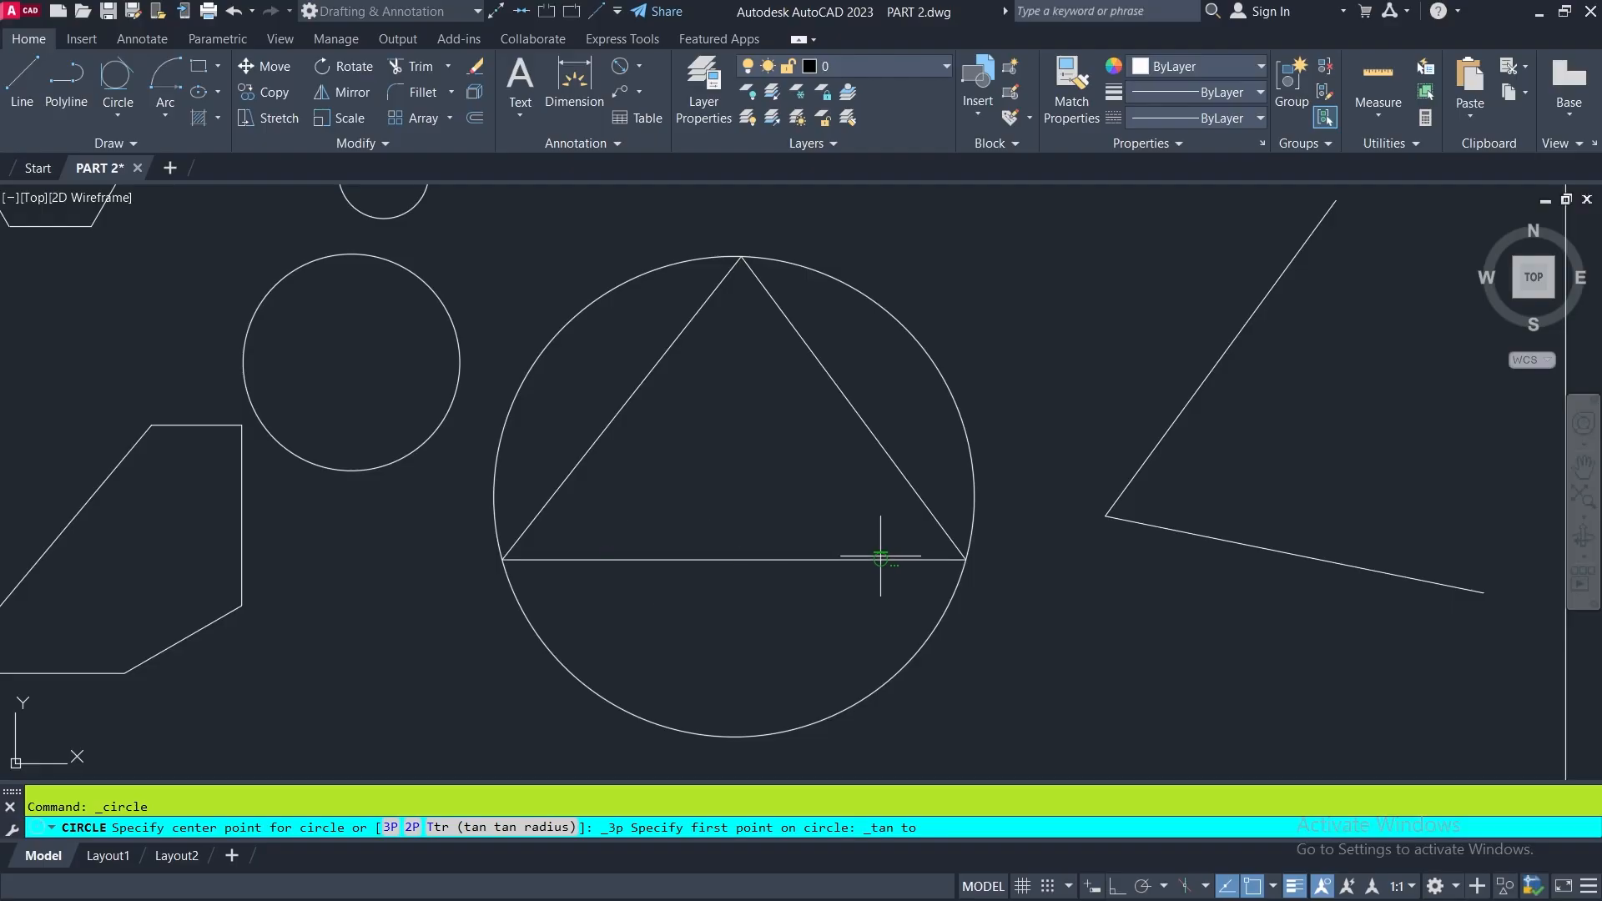
click(822, 557)
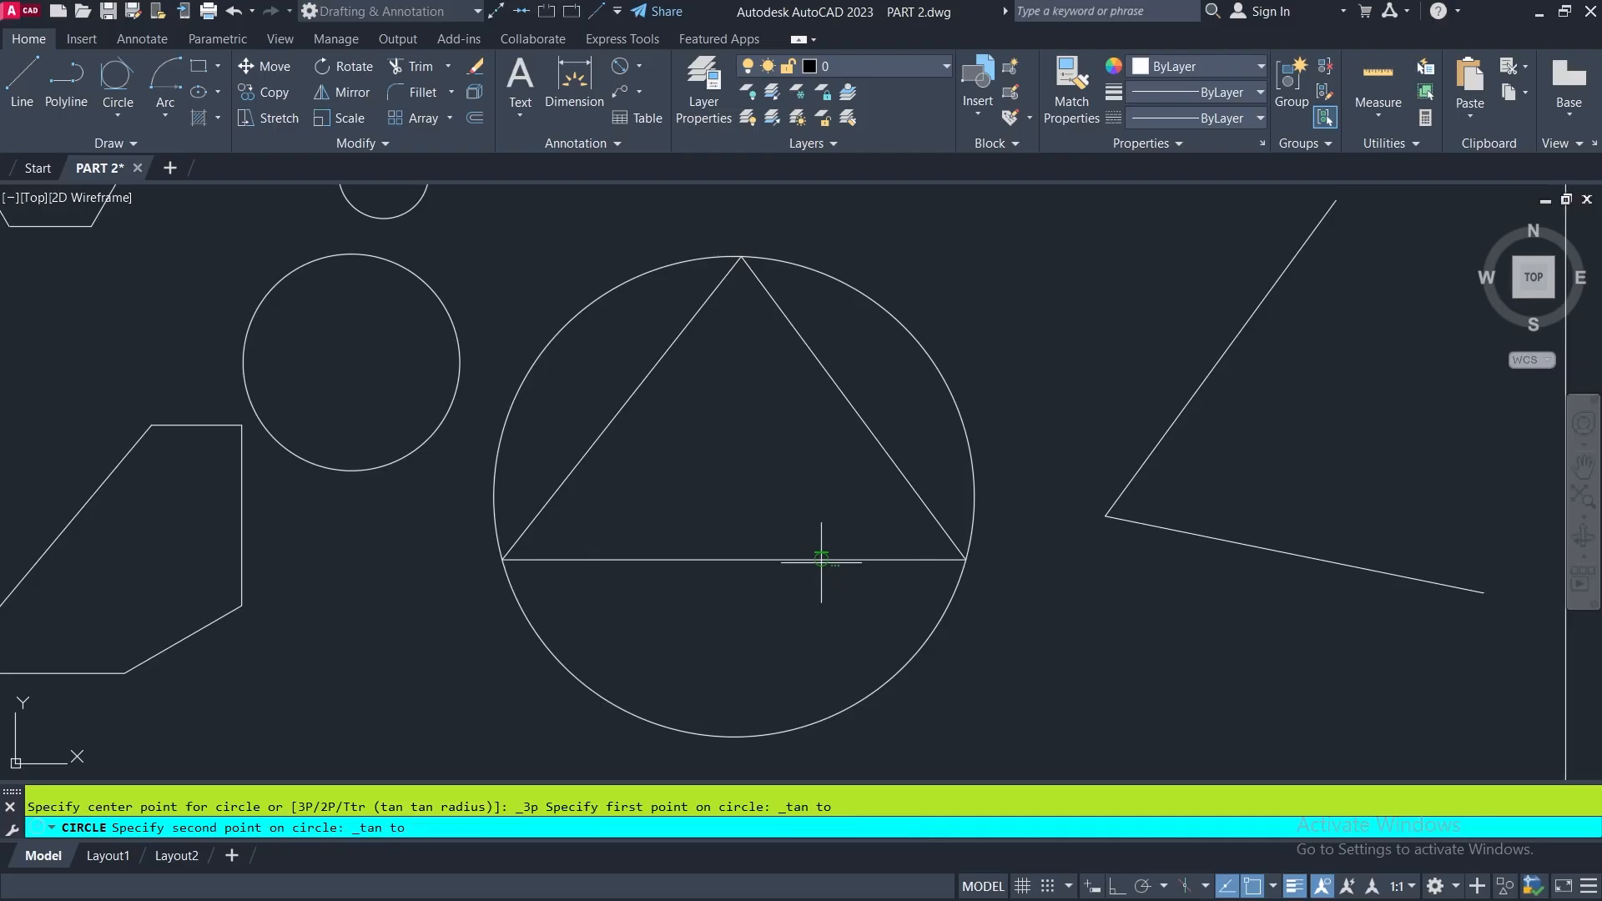
click(872, 444)
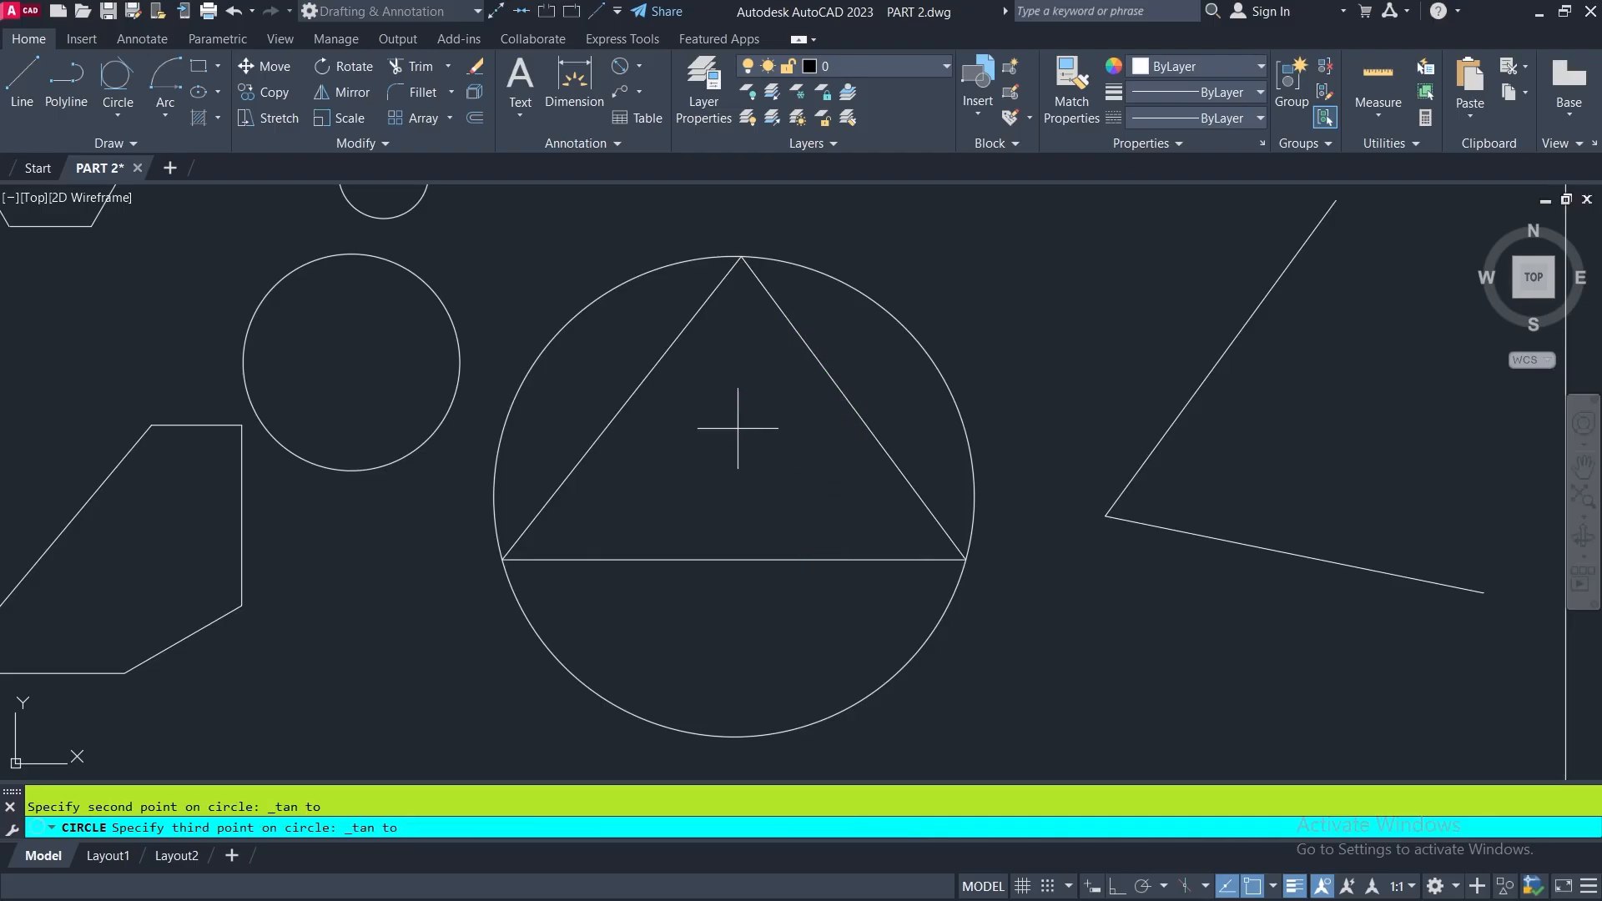
click(628, 400)
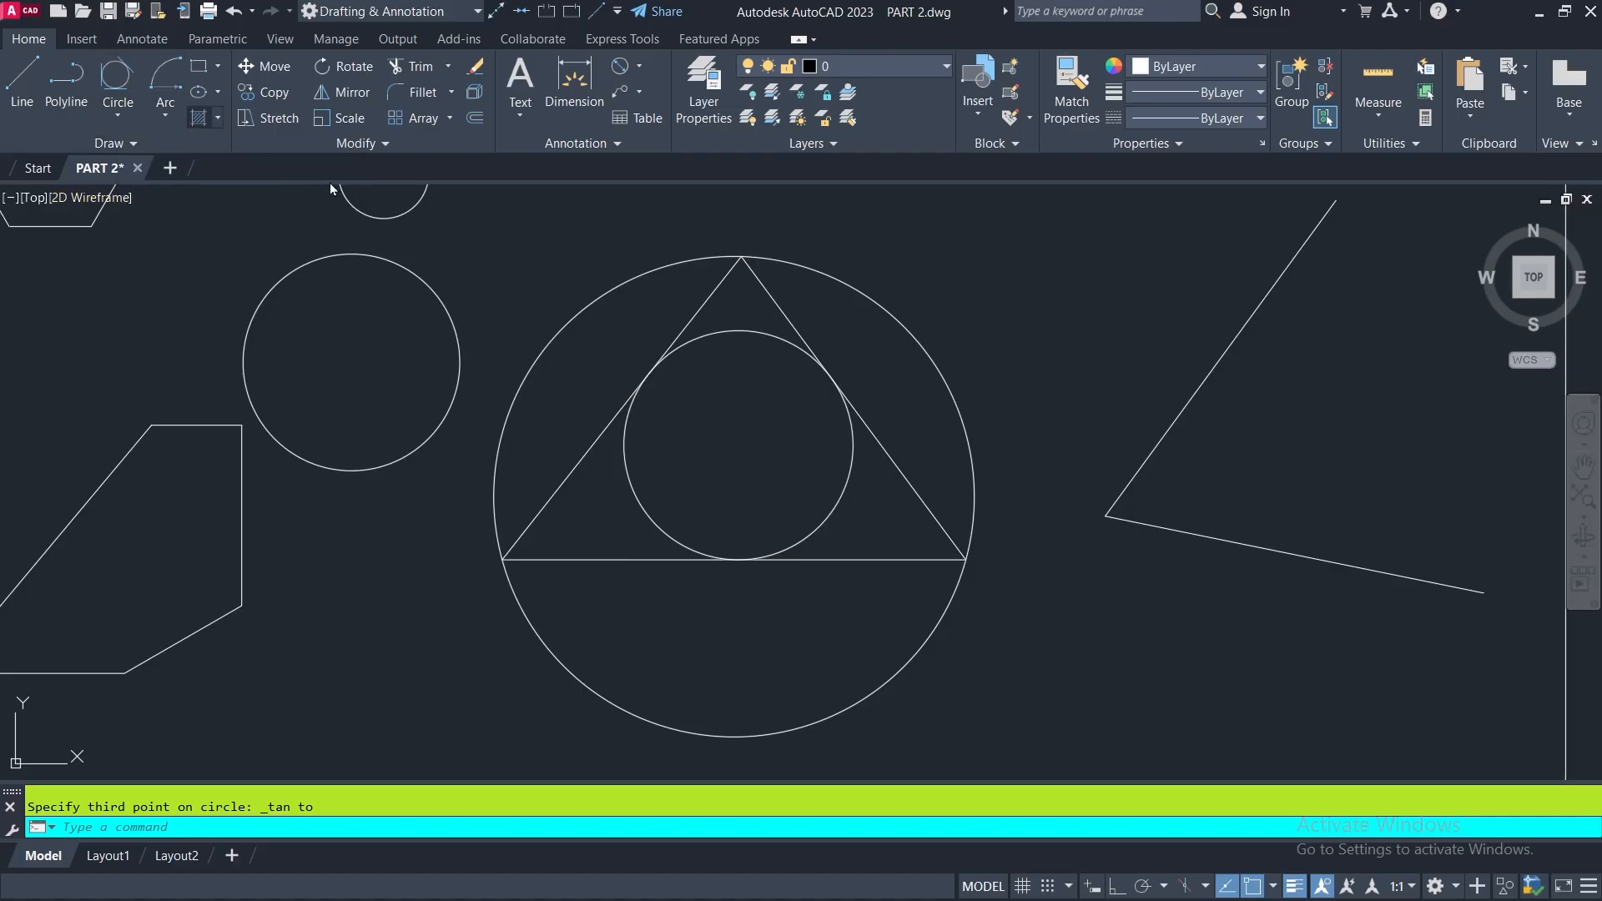
- Draw a freehand 3-Point arc bulging to the left within the opening of the two angled lines right of the triangle
scroll(645, 511, down, 4)
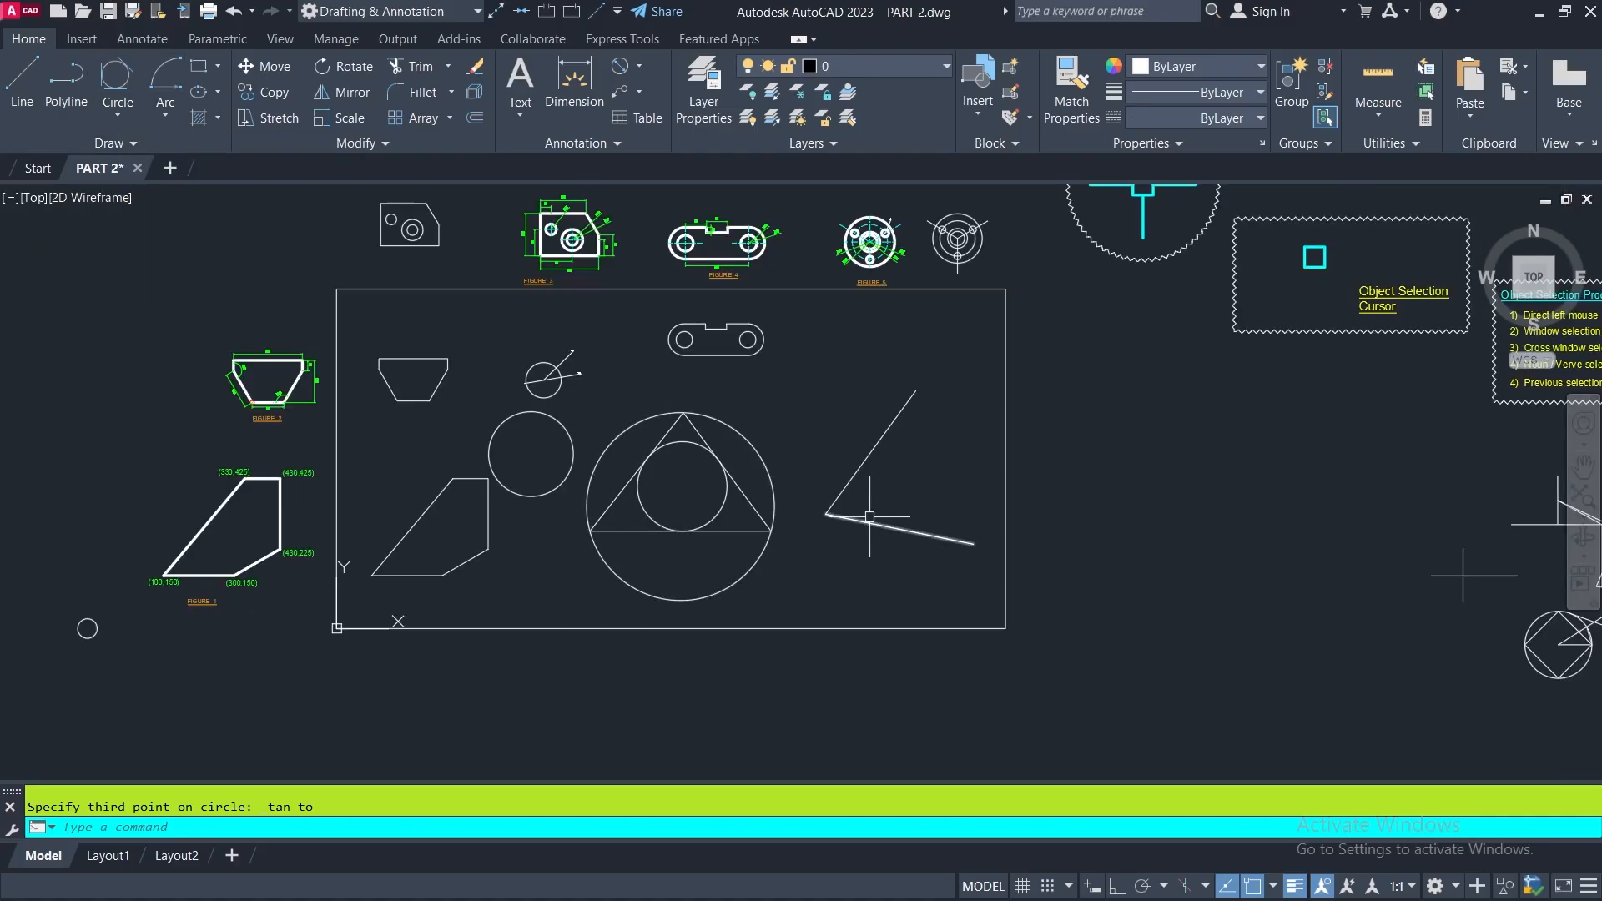
click(166, 118)
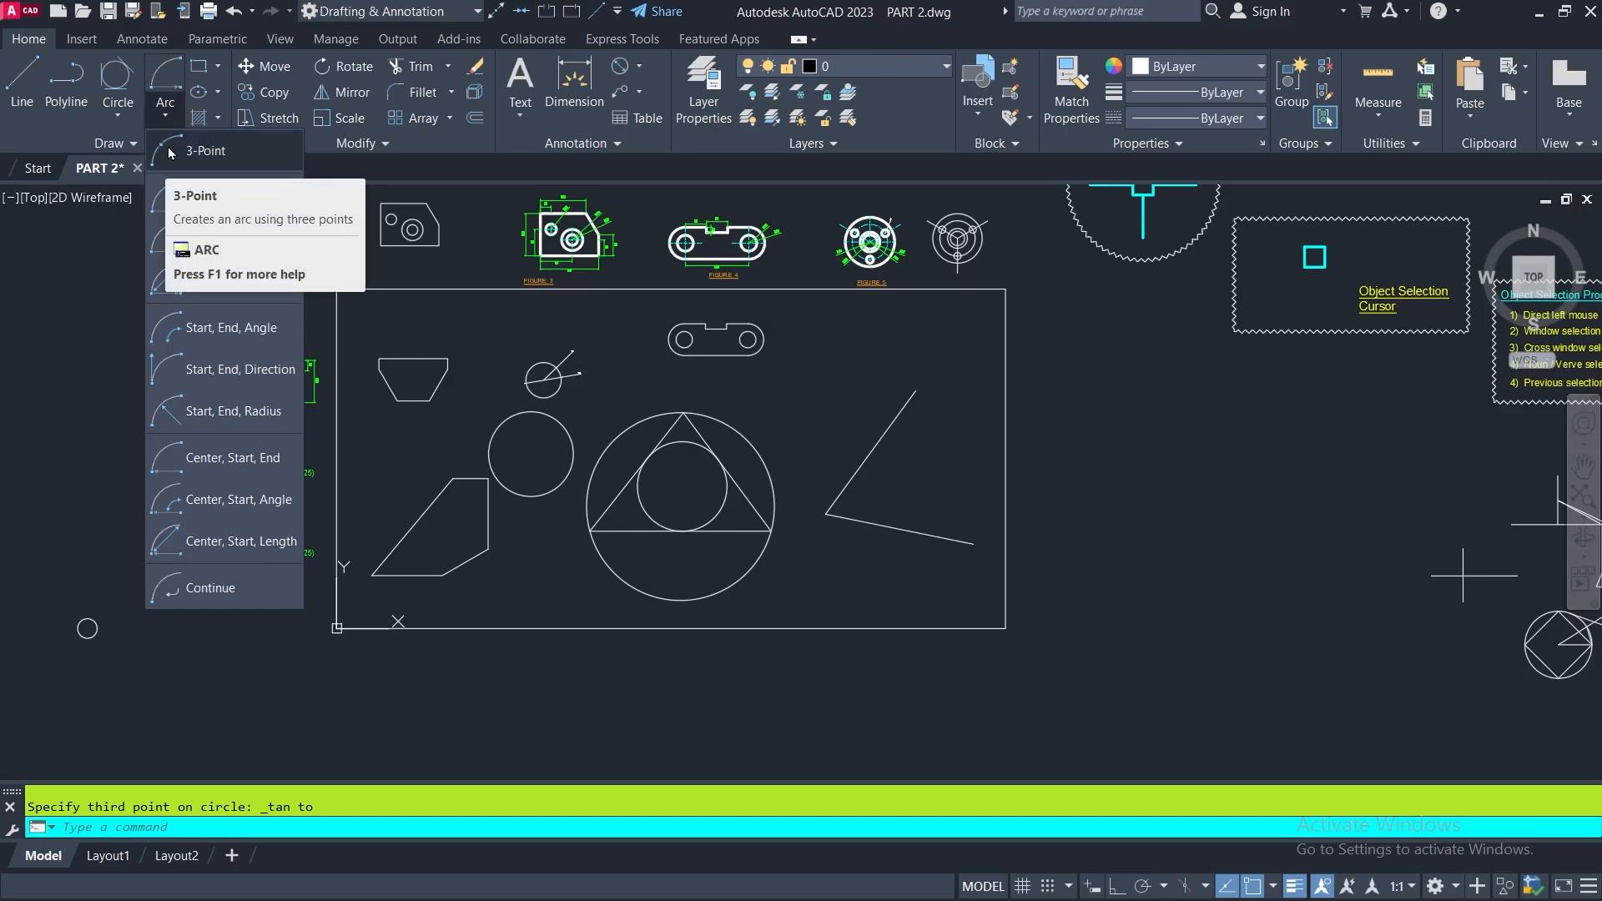
click(169, 151)
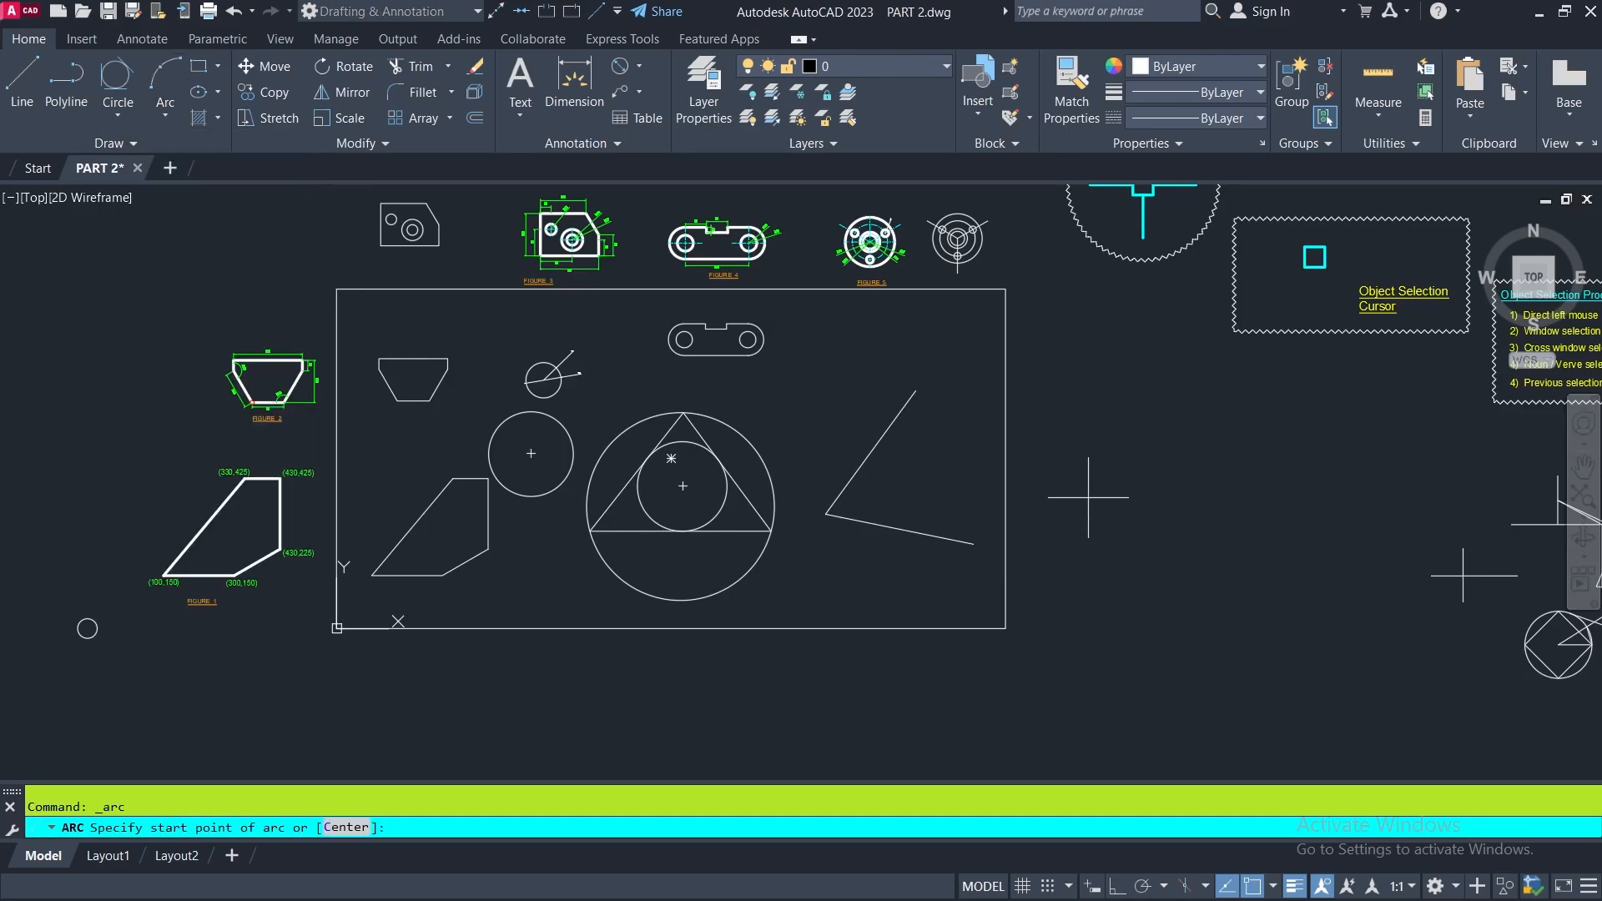
scroll(981, 429, up, 4)
click(941, 356)
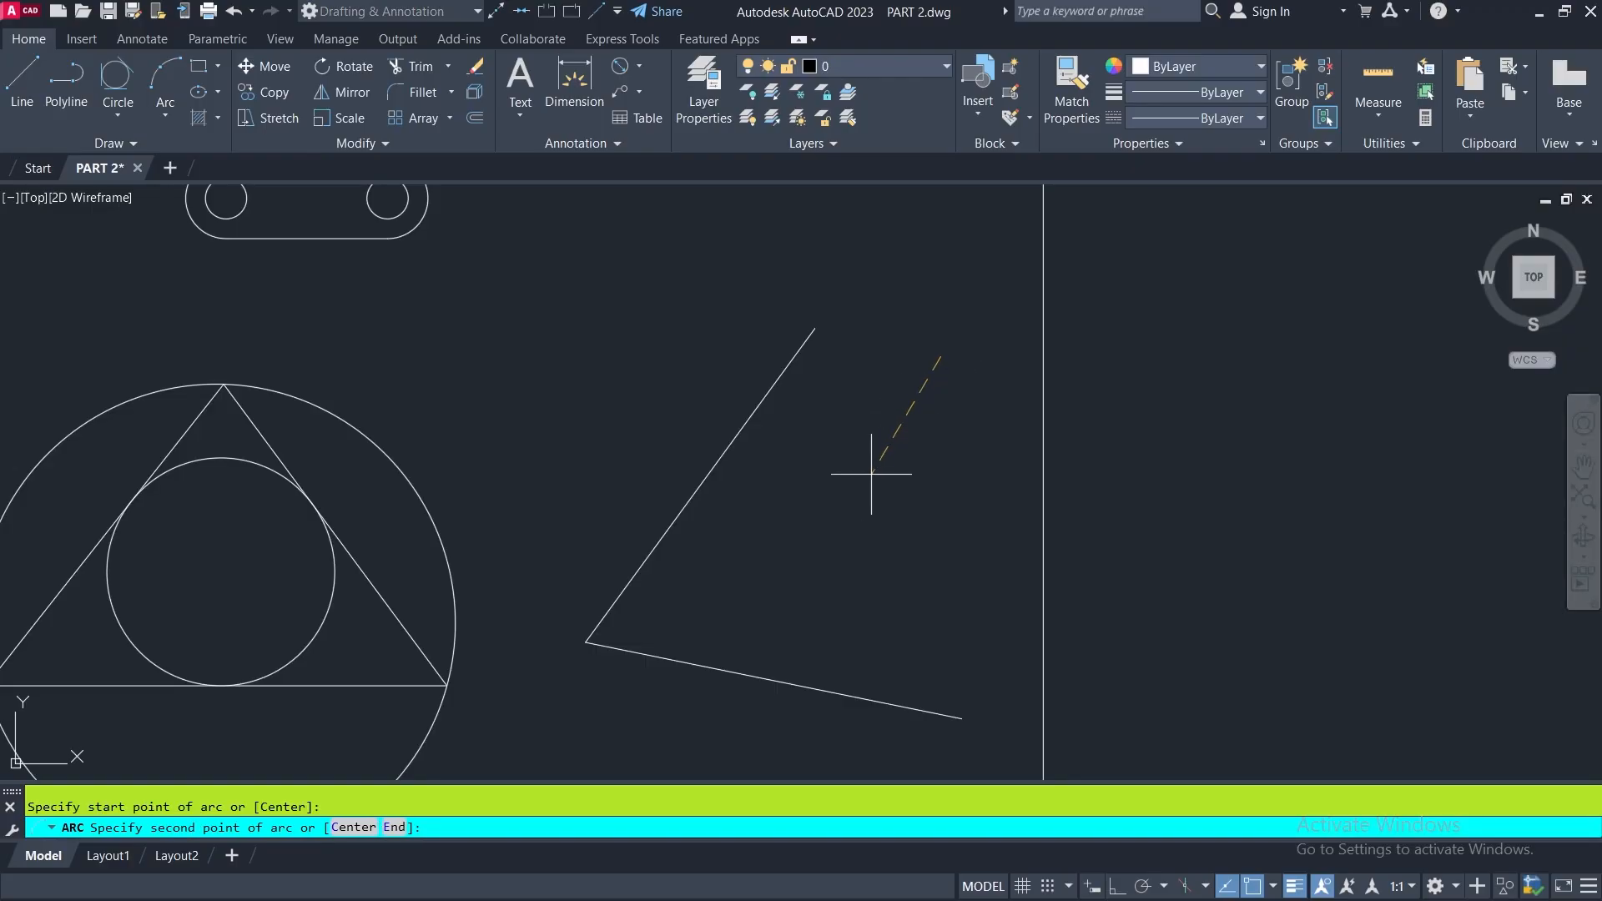
click(840, 499)
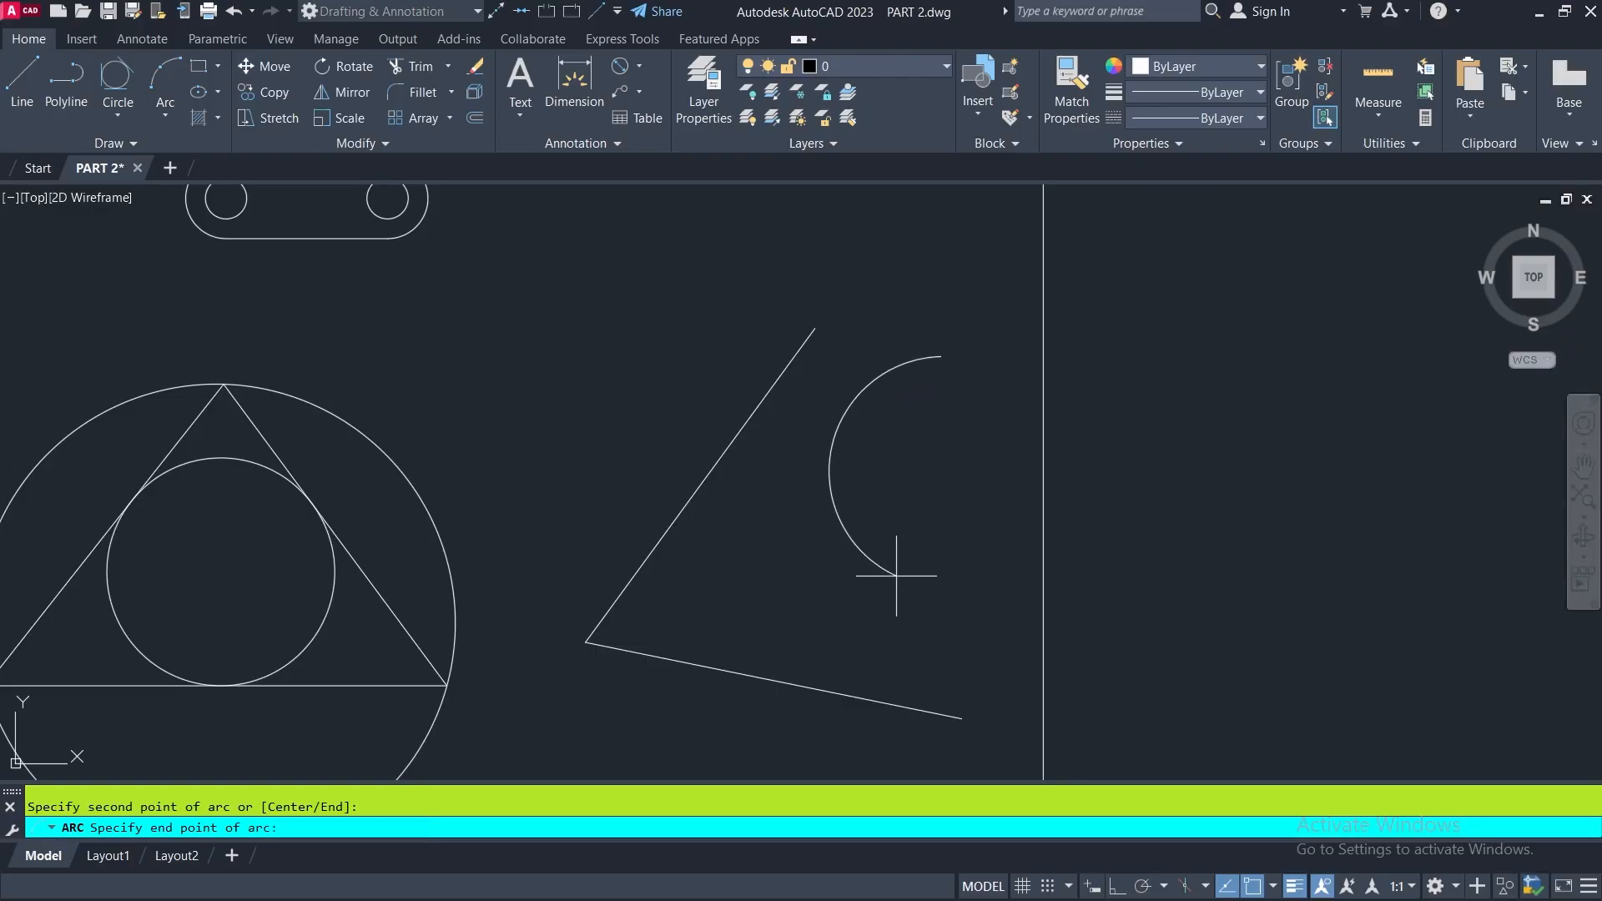
click(984, 599)
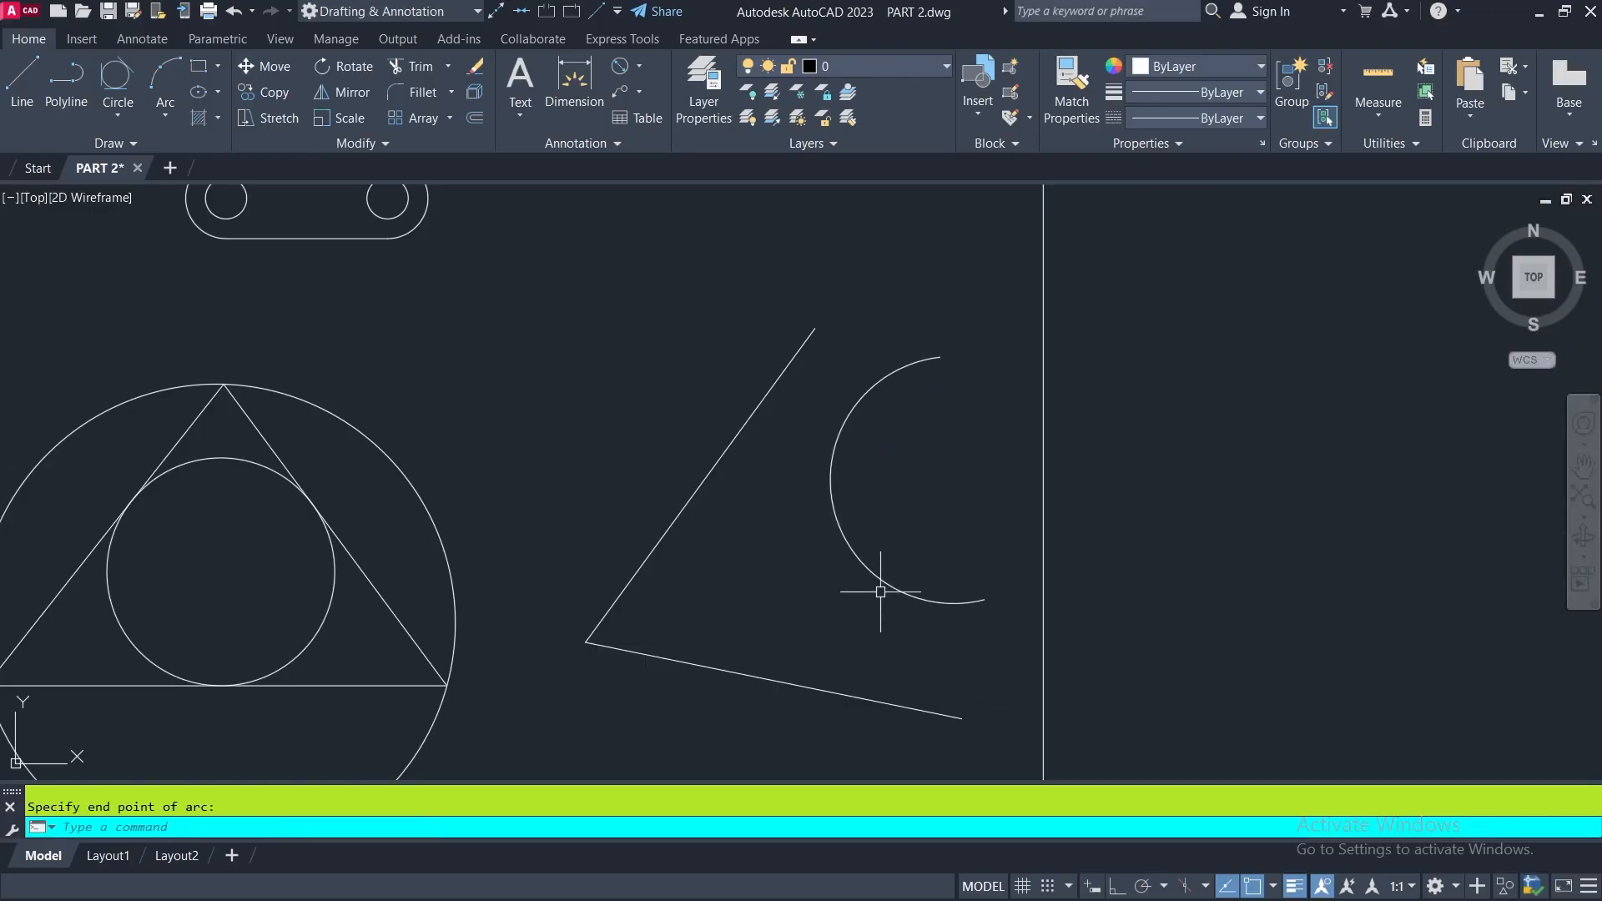
key(Escape)
- Bring up the available arc construction methods for another arc
scroll(853, 488, down, 4)
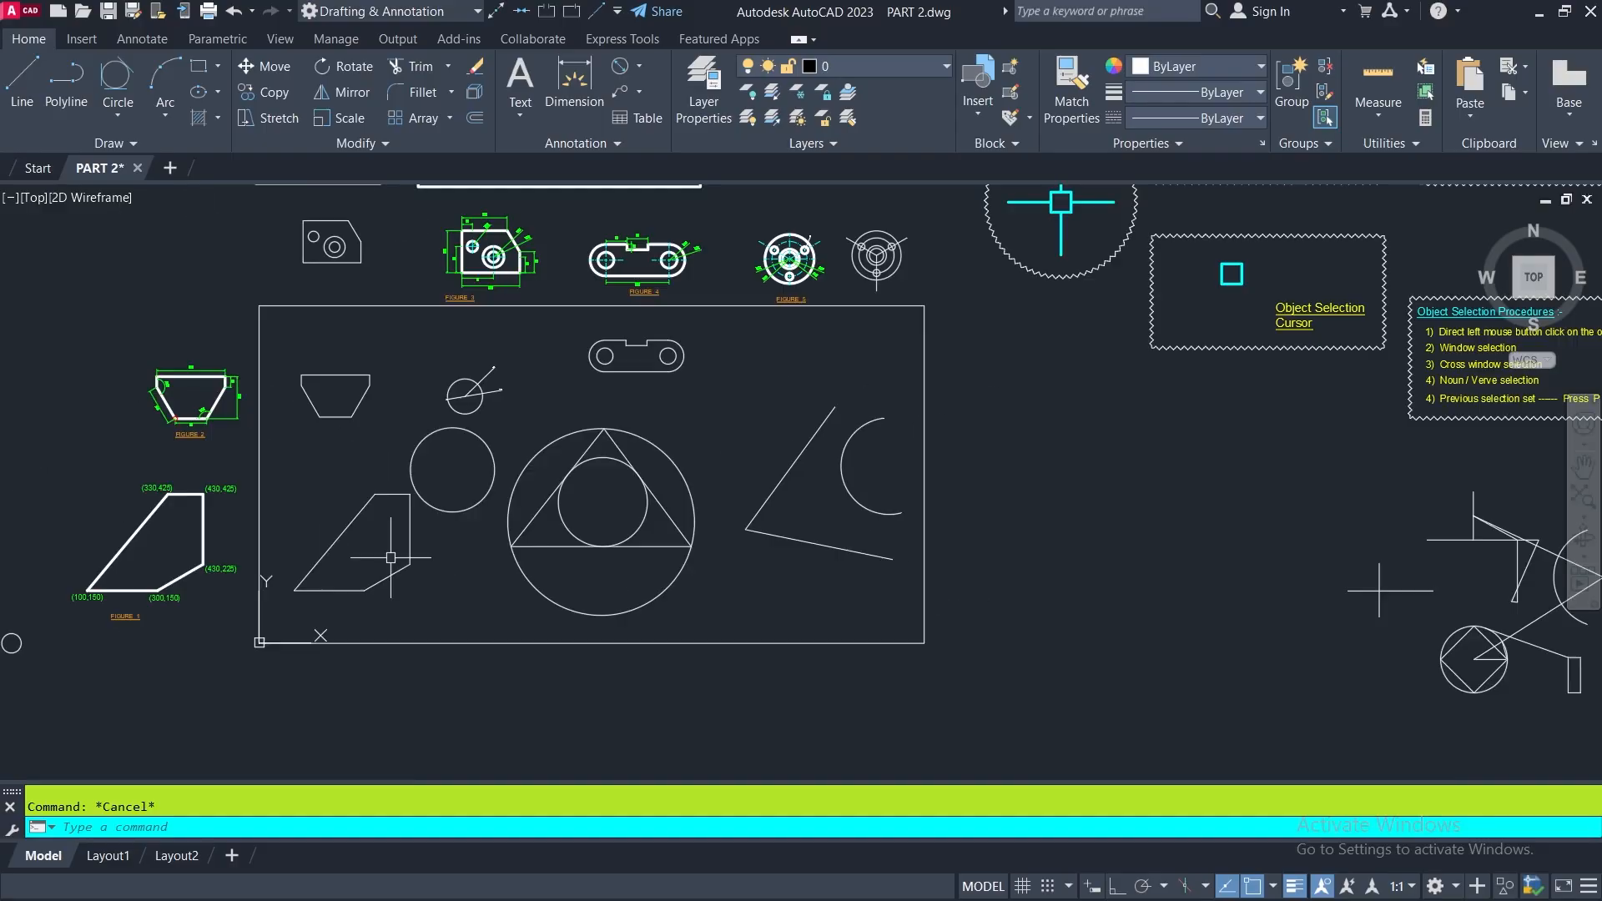
click(166, 119)
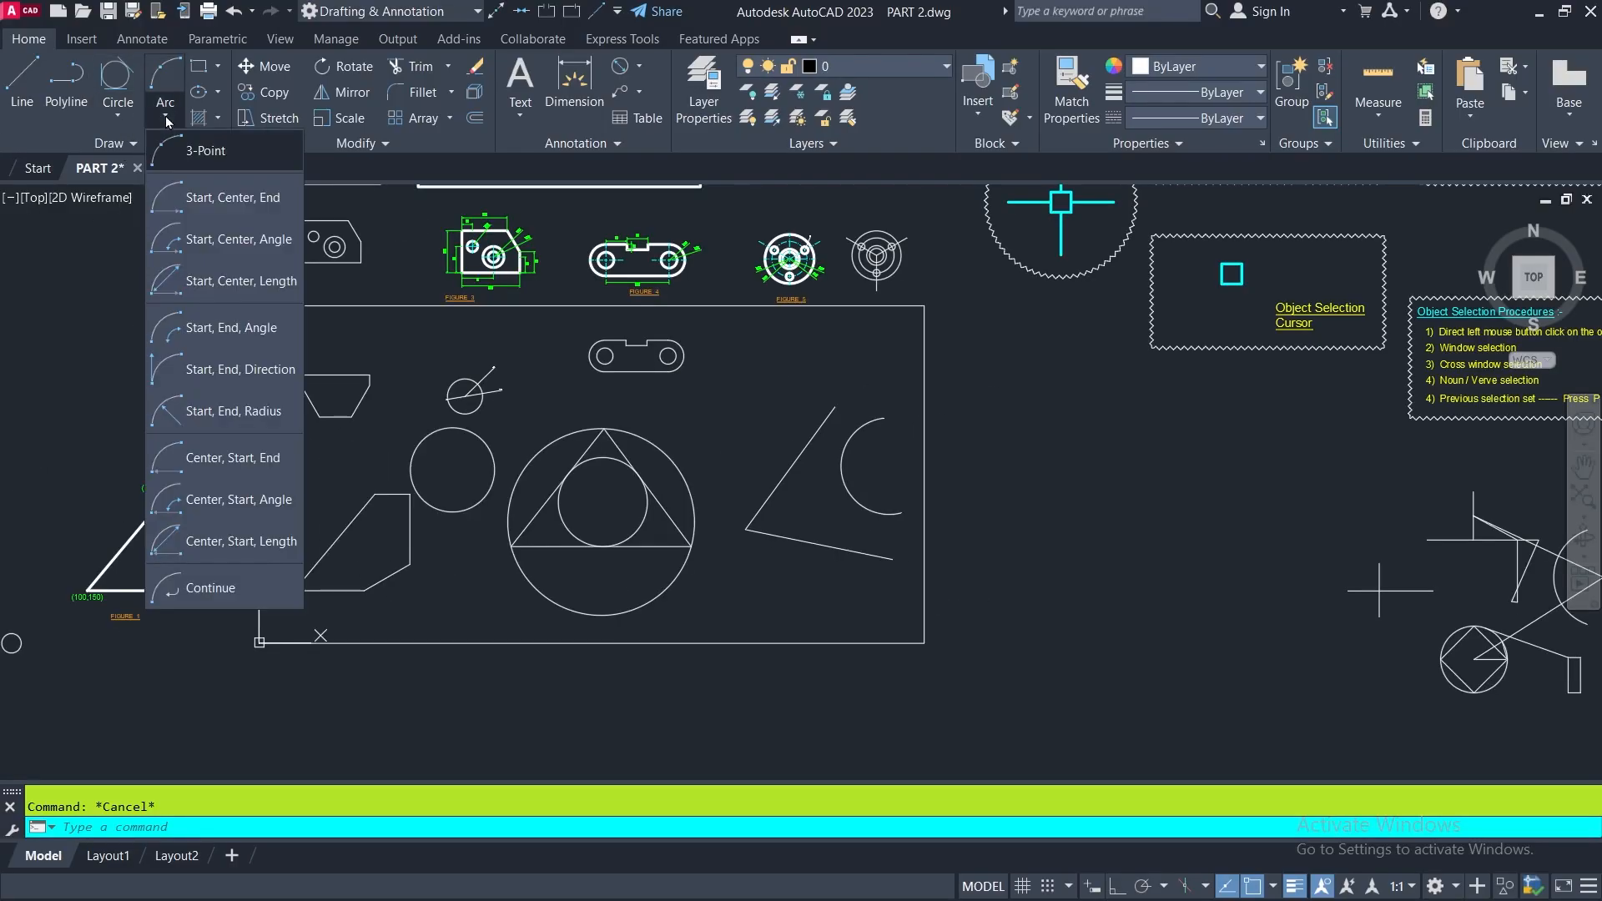